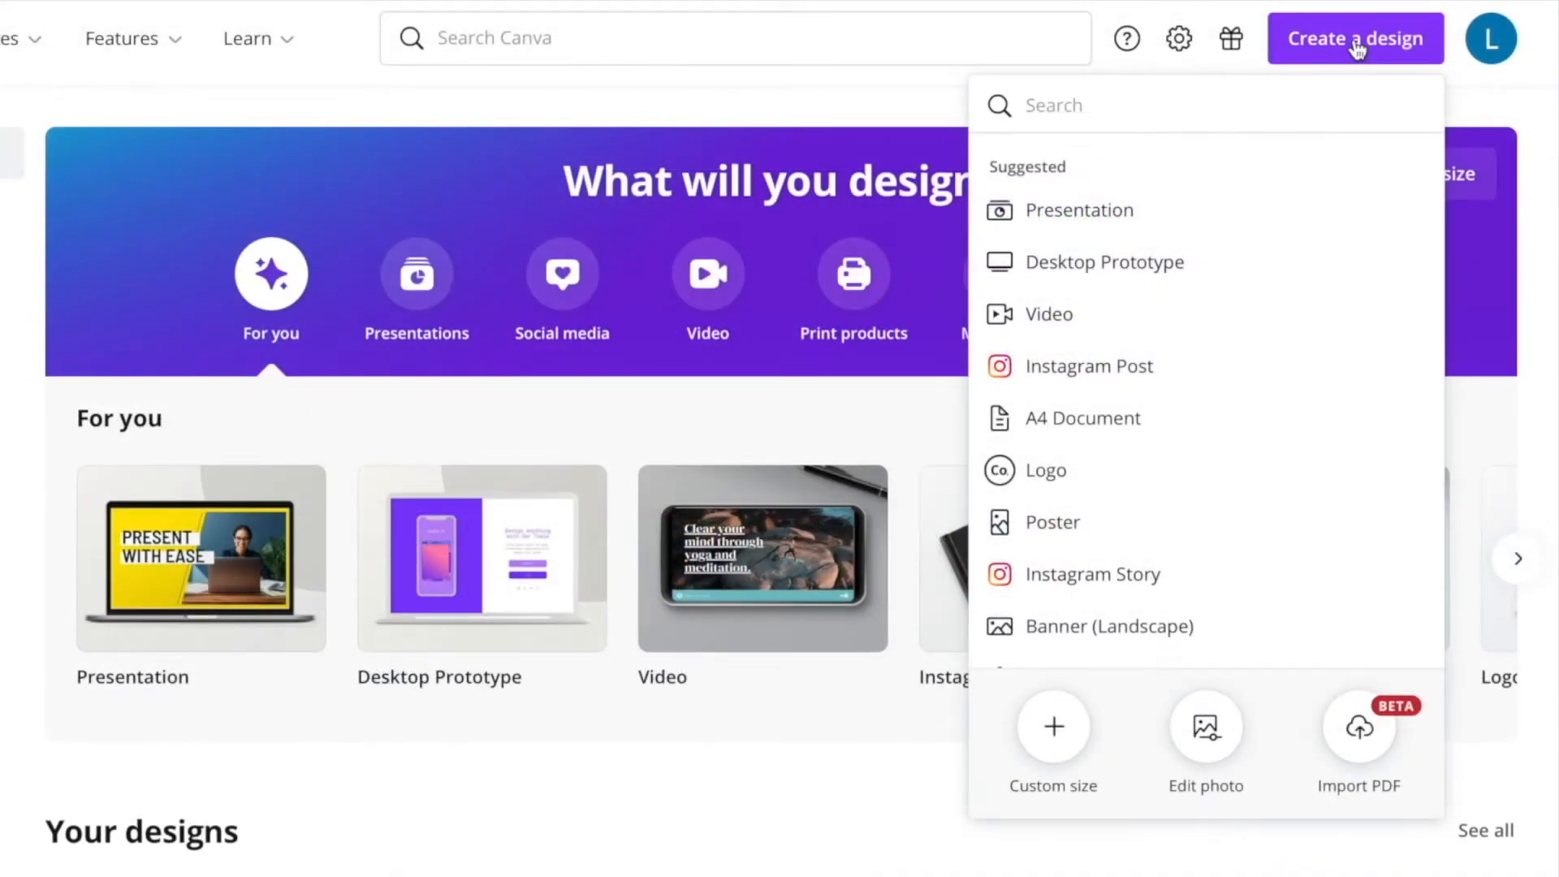
# Create a new custom-size design measuring 7.5 × 9.25 in.
pyautogui.click(1057, 725)
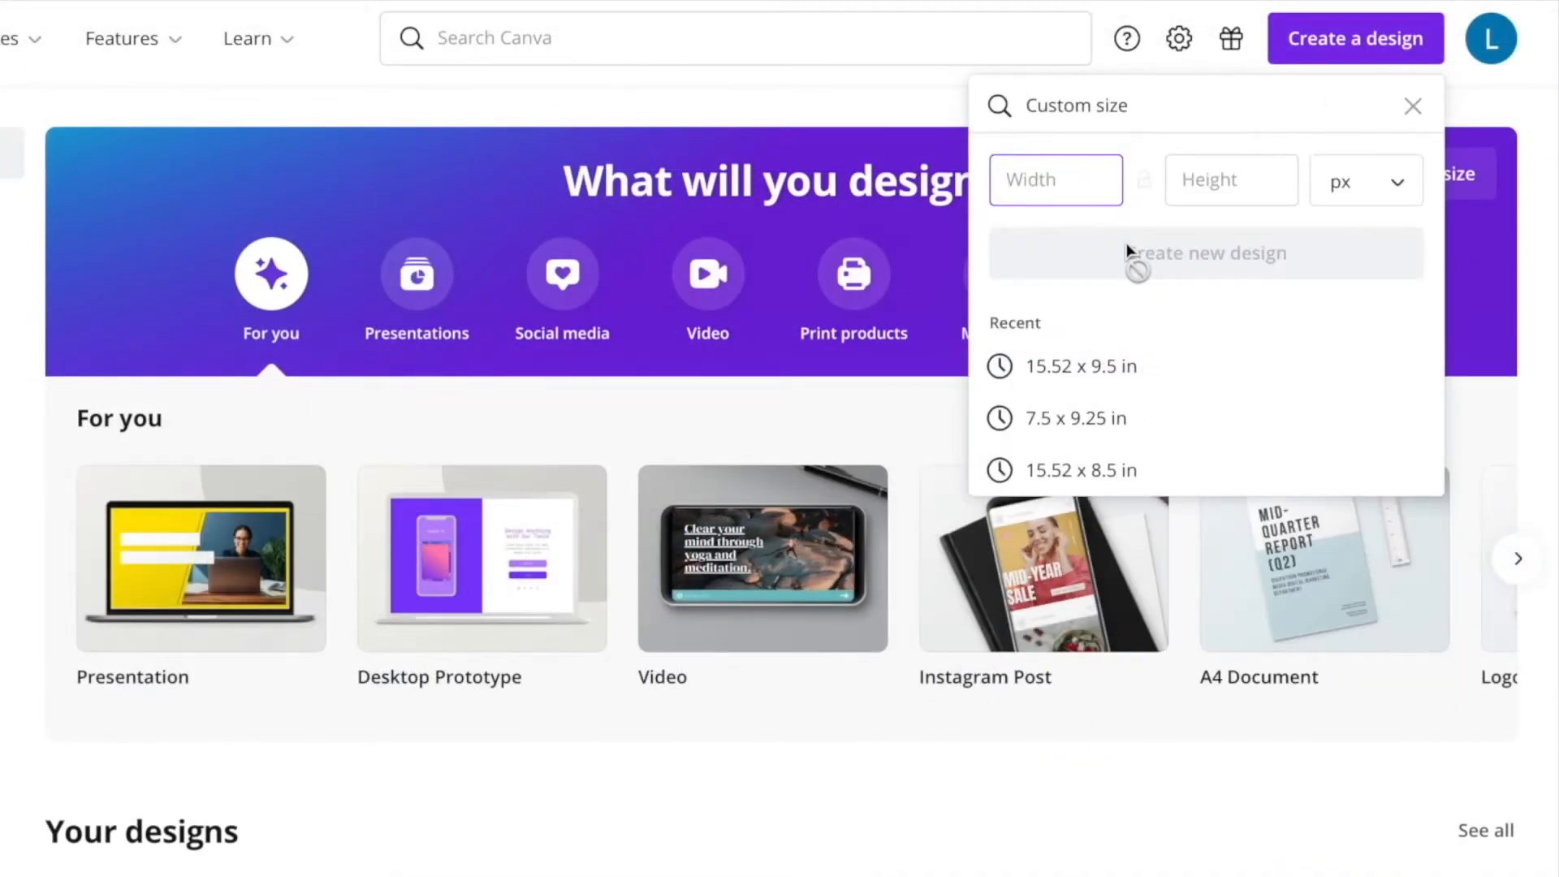
pyautogui.click(1352, 181)
pyautogui.click(1390, 181)
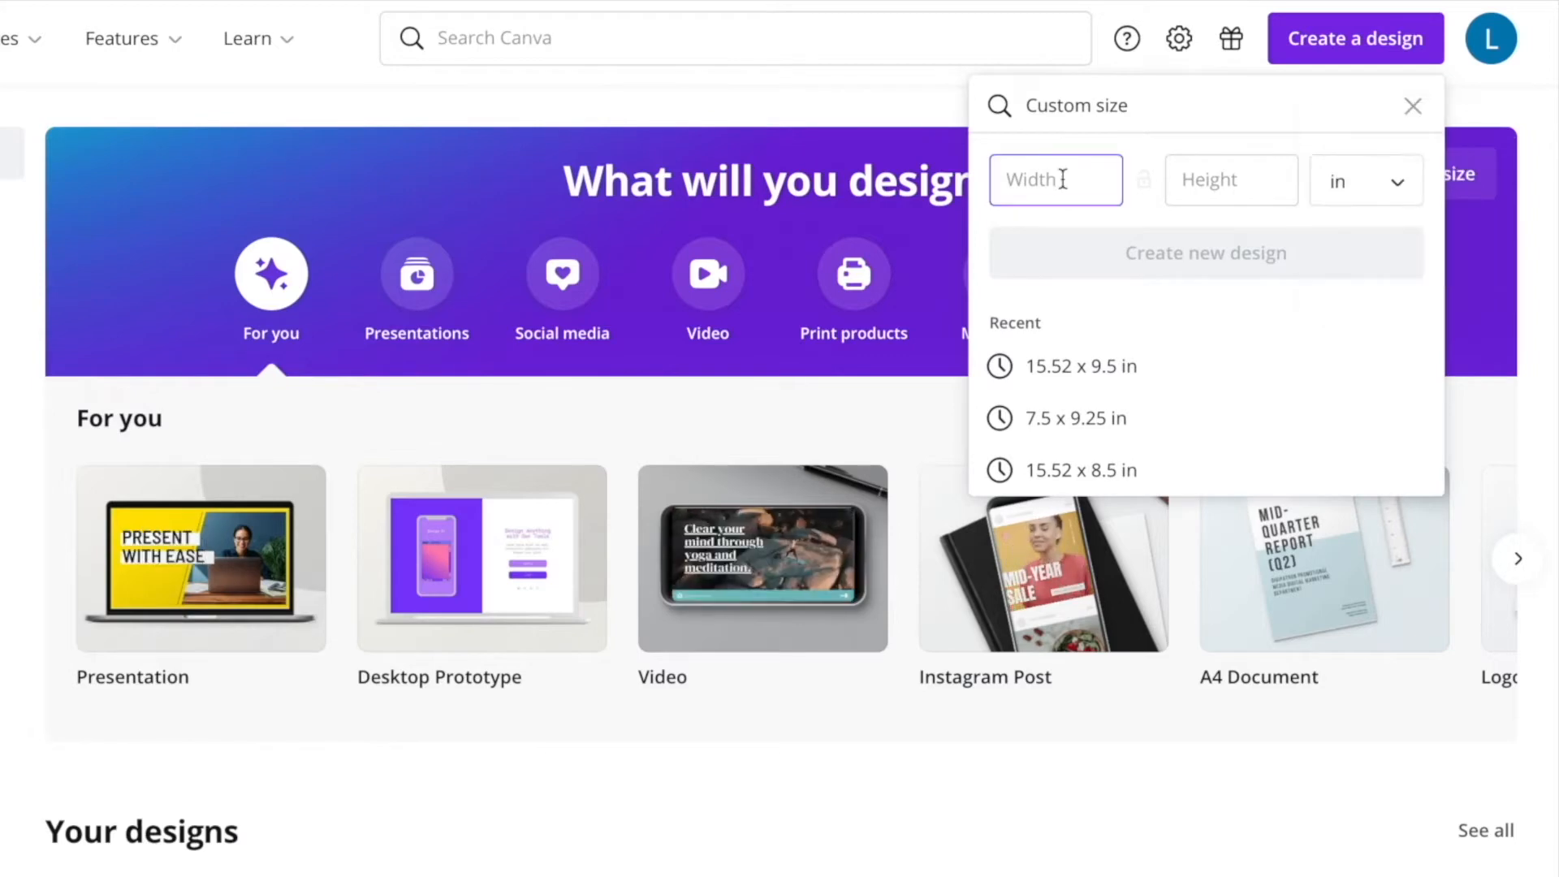
pyautogui.click(1062, 178)
pyautogui.write('7.5')
pyautogui.click(1187, 181)
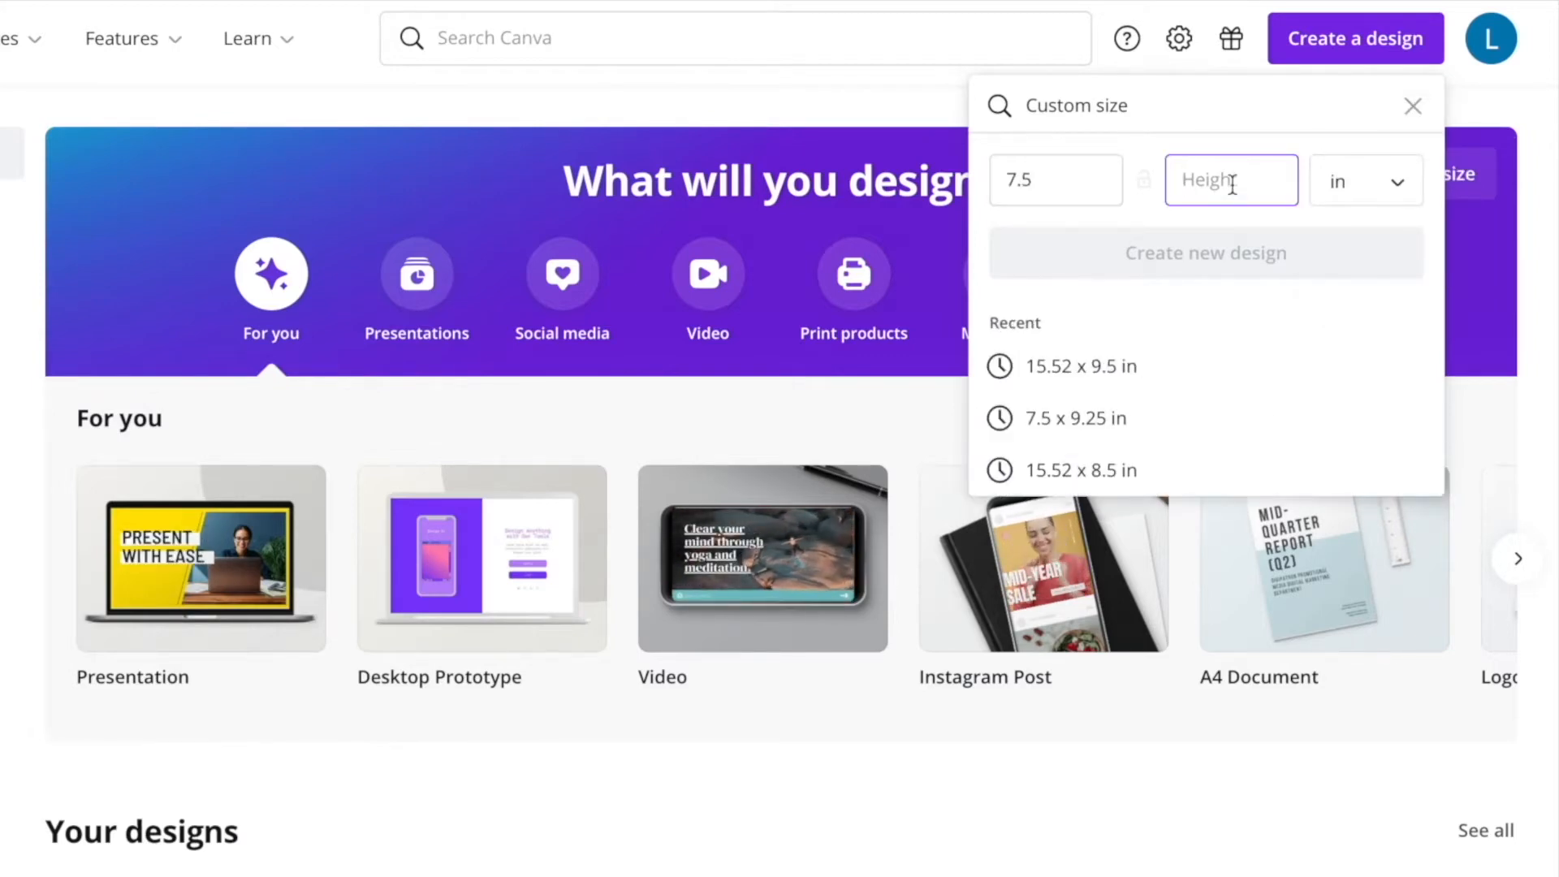
pyautogui.write('9.25')
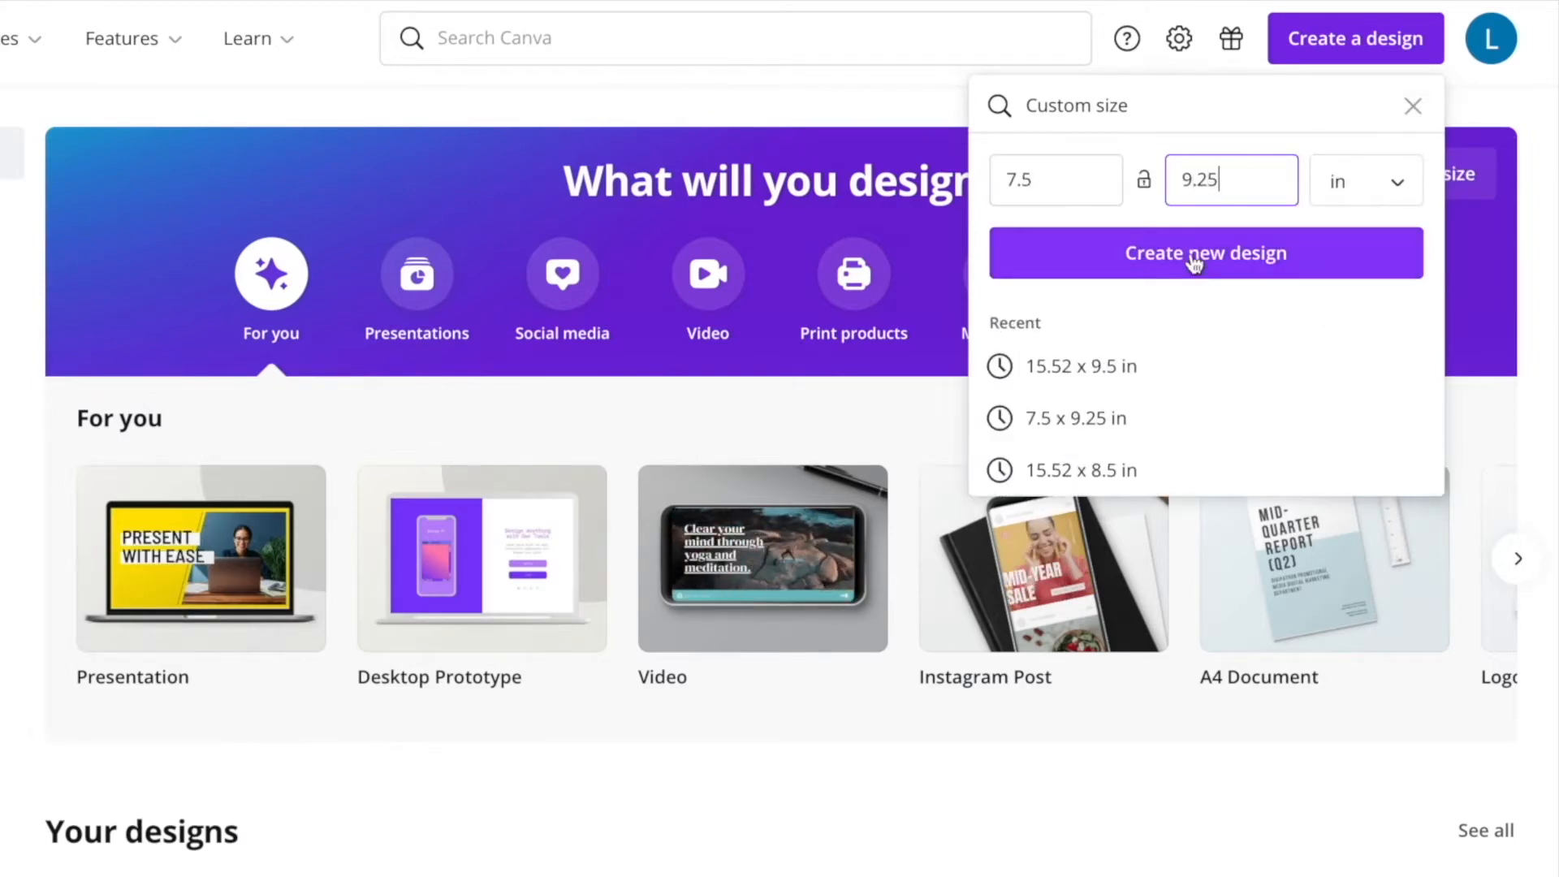
pyautogui.click(1194, 256)
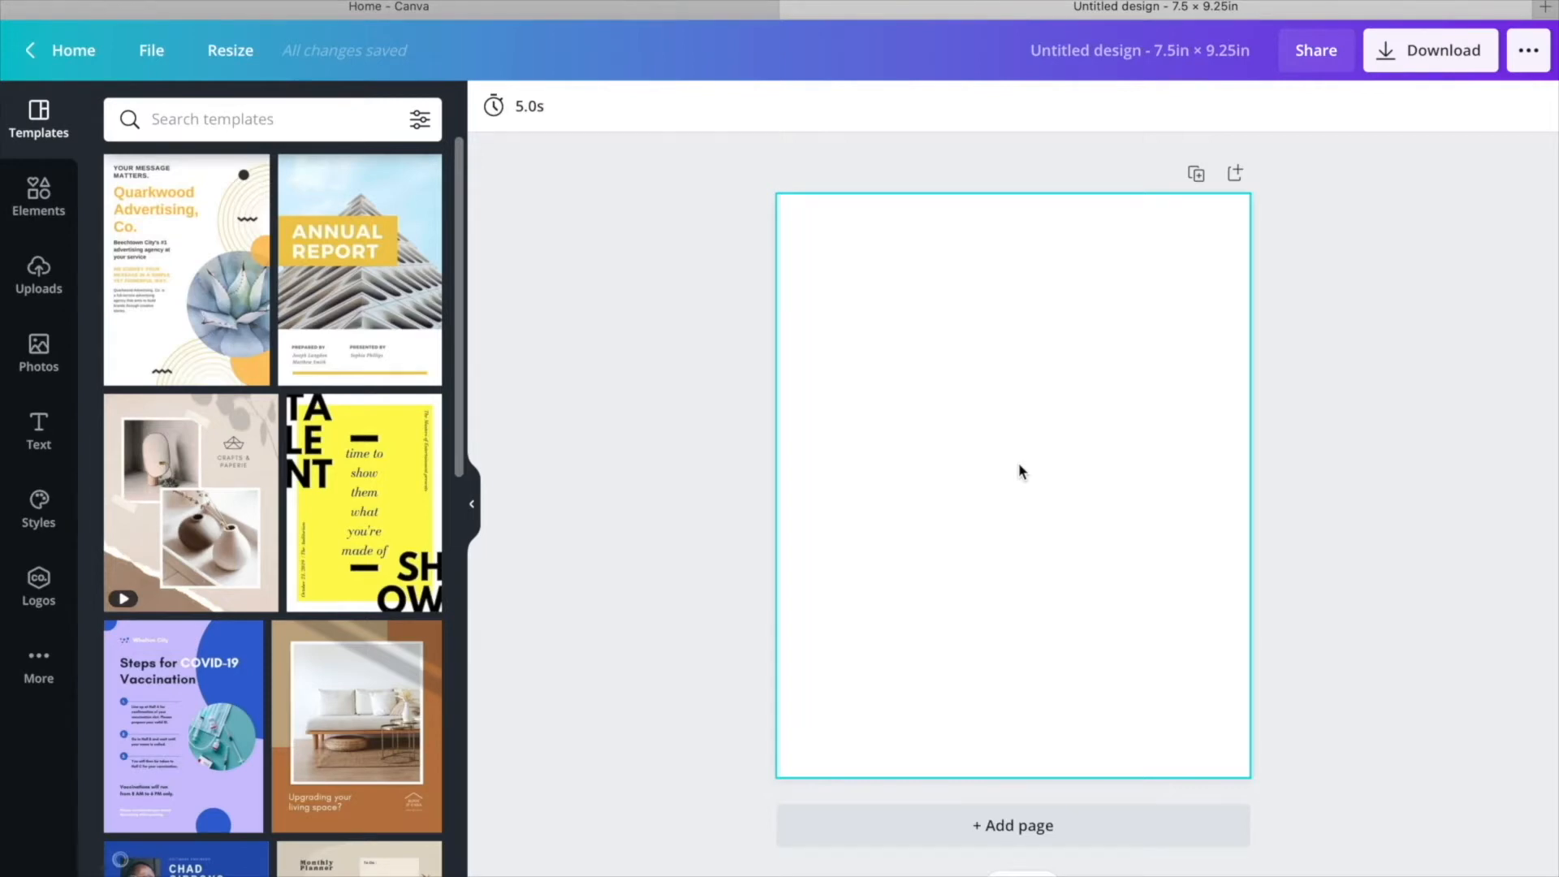
# Add a plain line element, place it near the top edge of the page and stretch it across the full width.
pyautogui.click(38, 190)
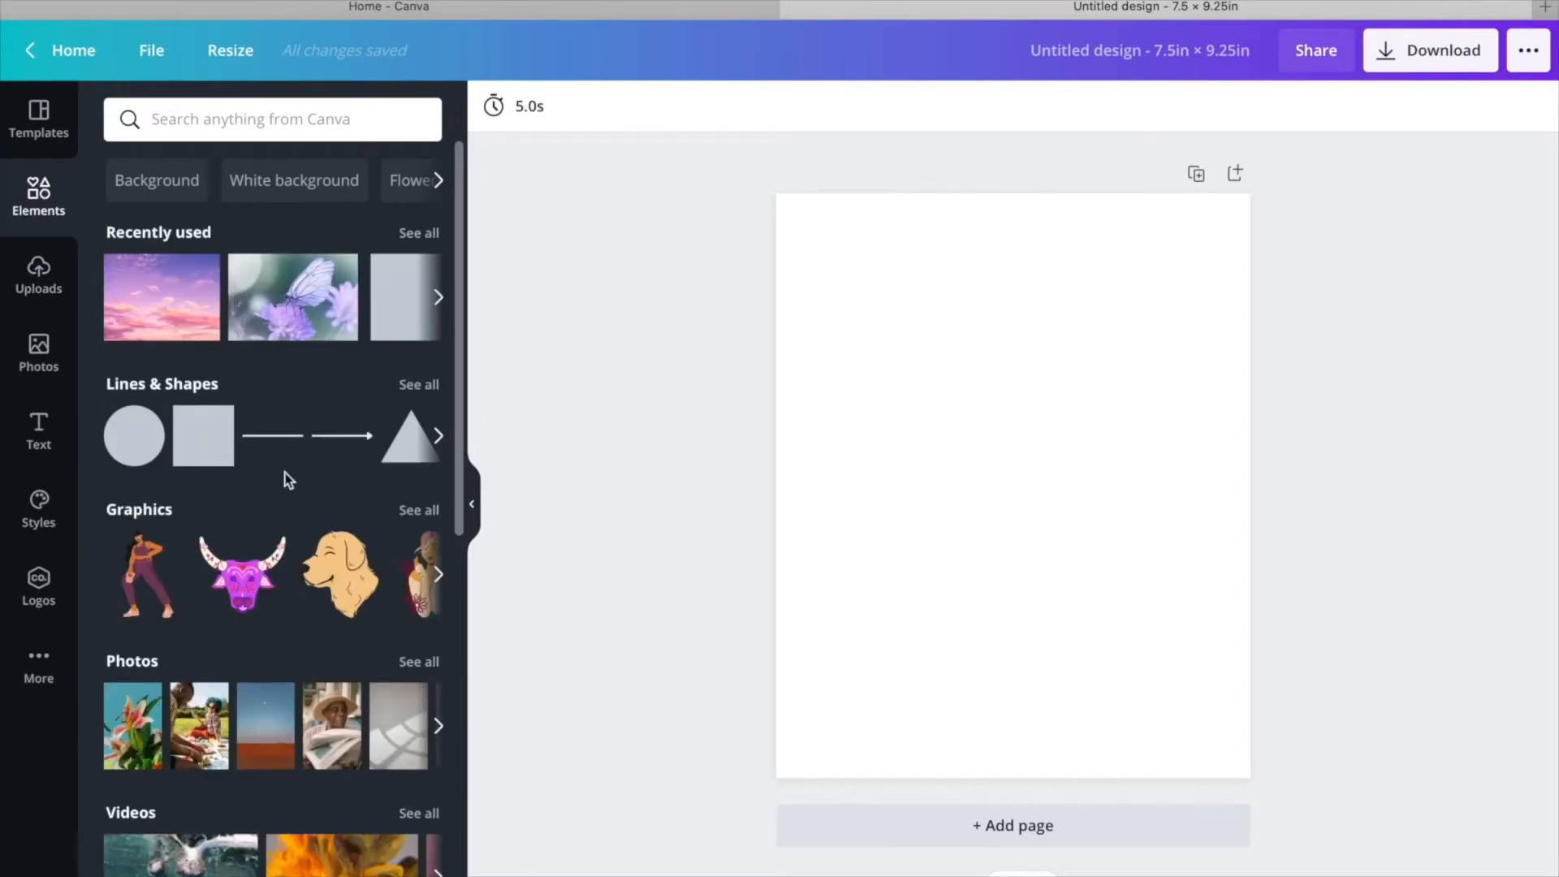
pyautogui.click(282, 440)
pyautogui.moveTo(991, 484); pyautogui.dragTo(955, 221)
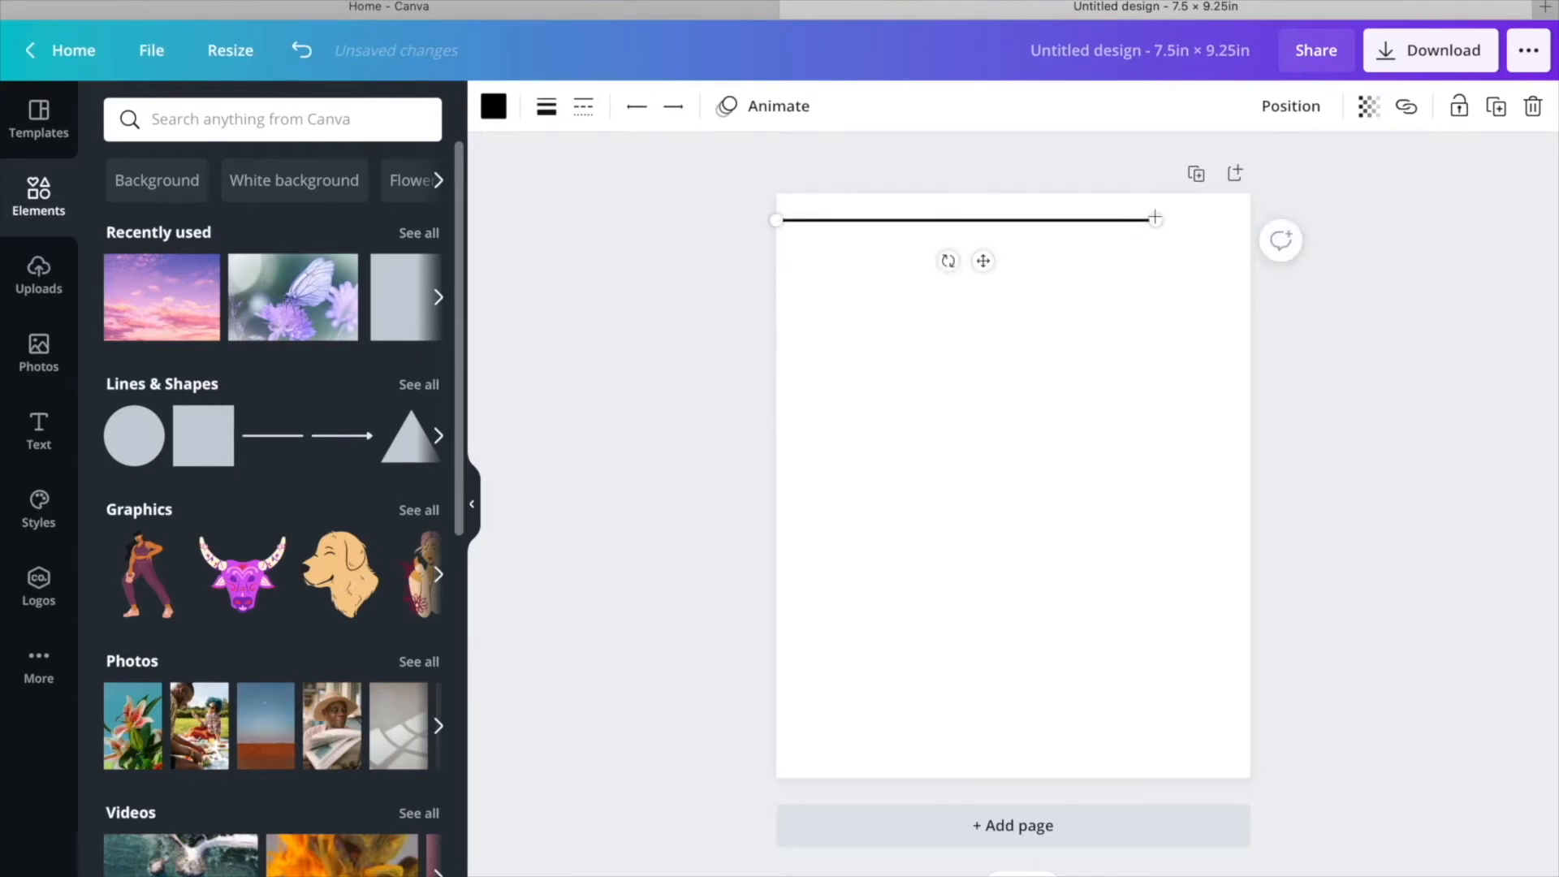
pyautogui.moveTo(1158, 219); pyautogui.dragTo(1251, 219)
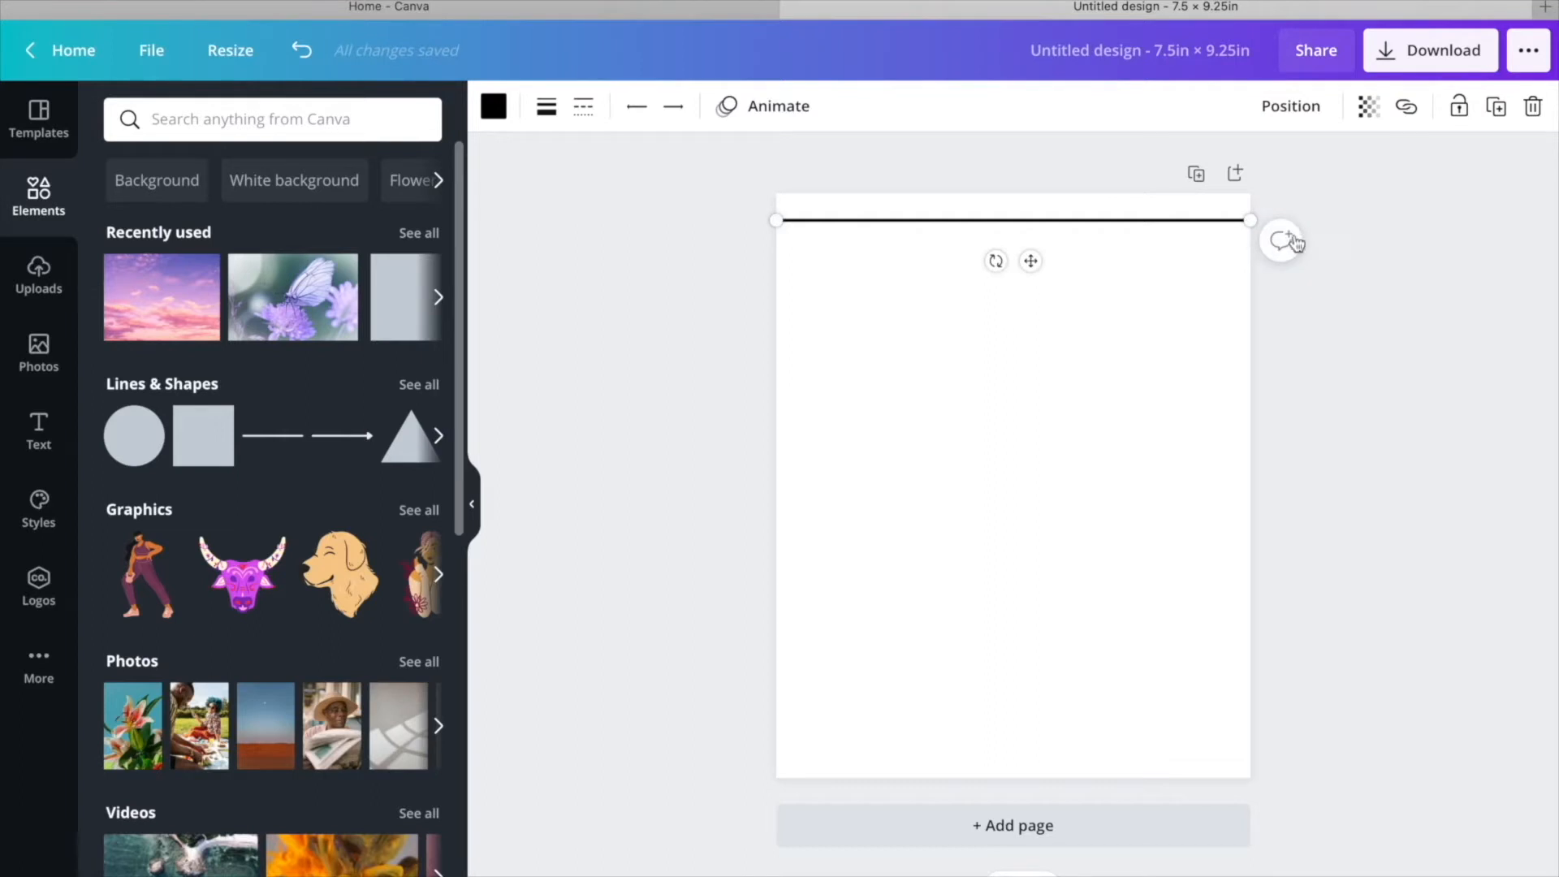
# Lower the line weight of the horizontal line to make it a thin rule.
pyautogui.click(544, 118)
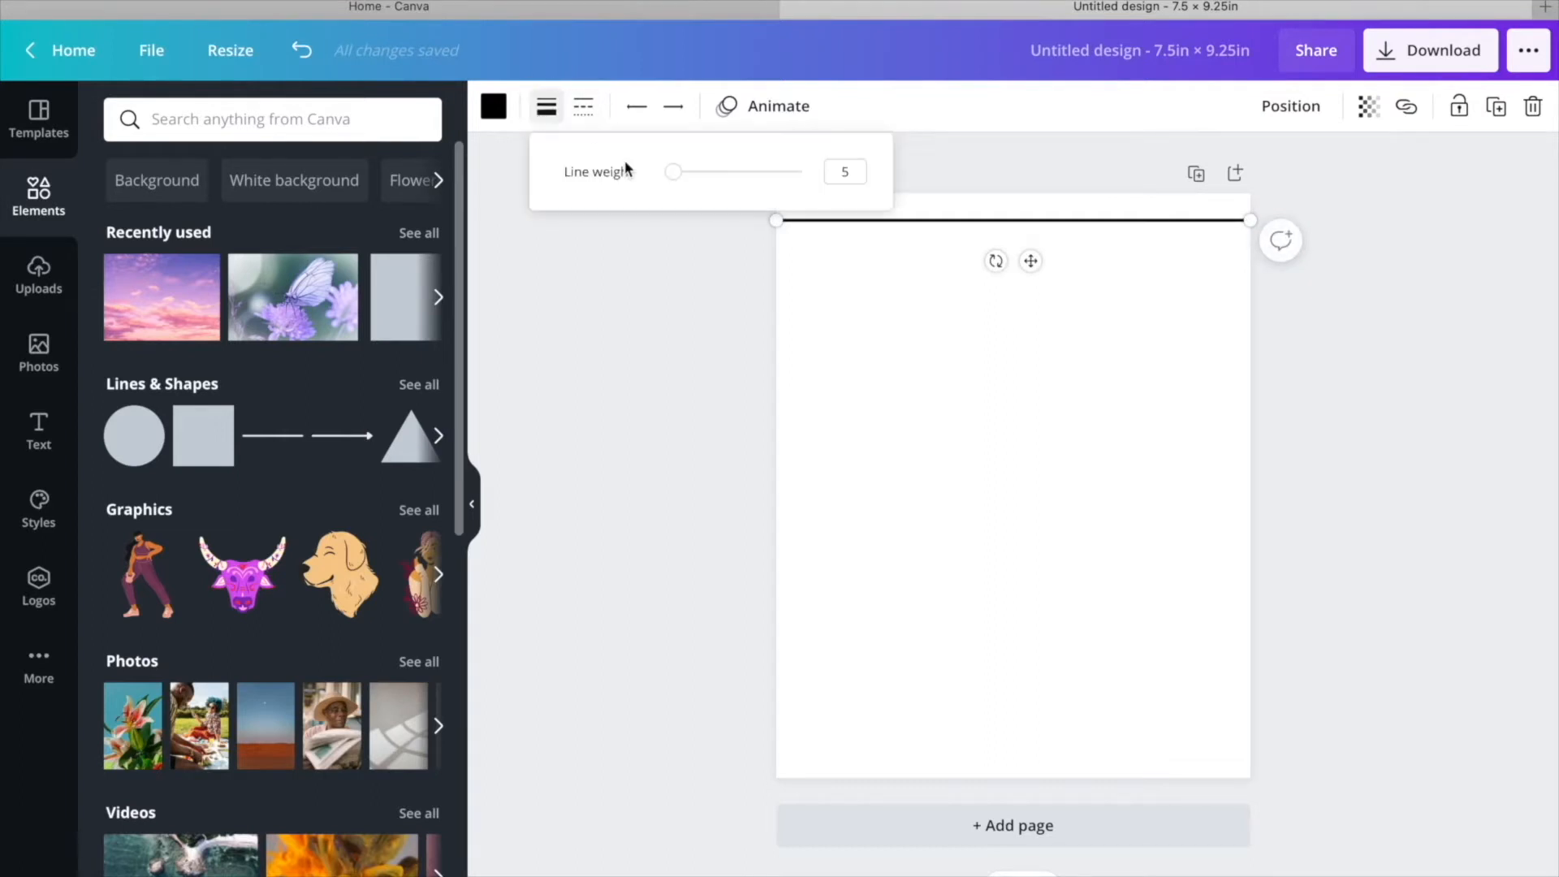
pyautogui.moveTo(674, 172); pyautogui.dragTo(670, 176)
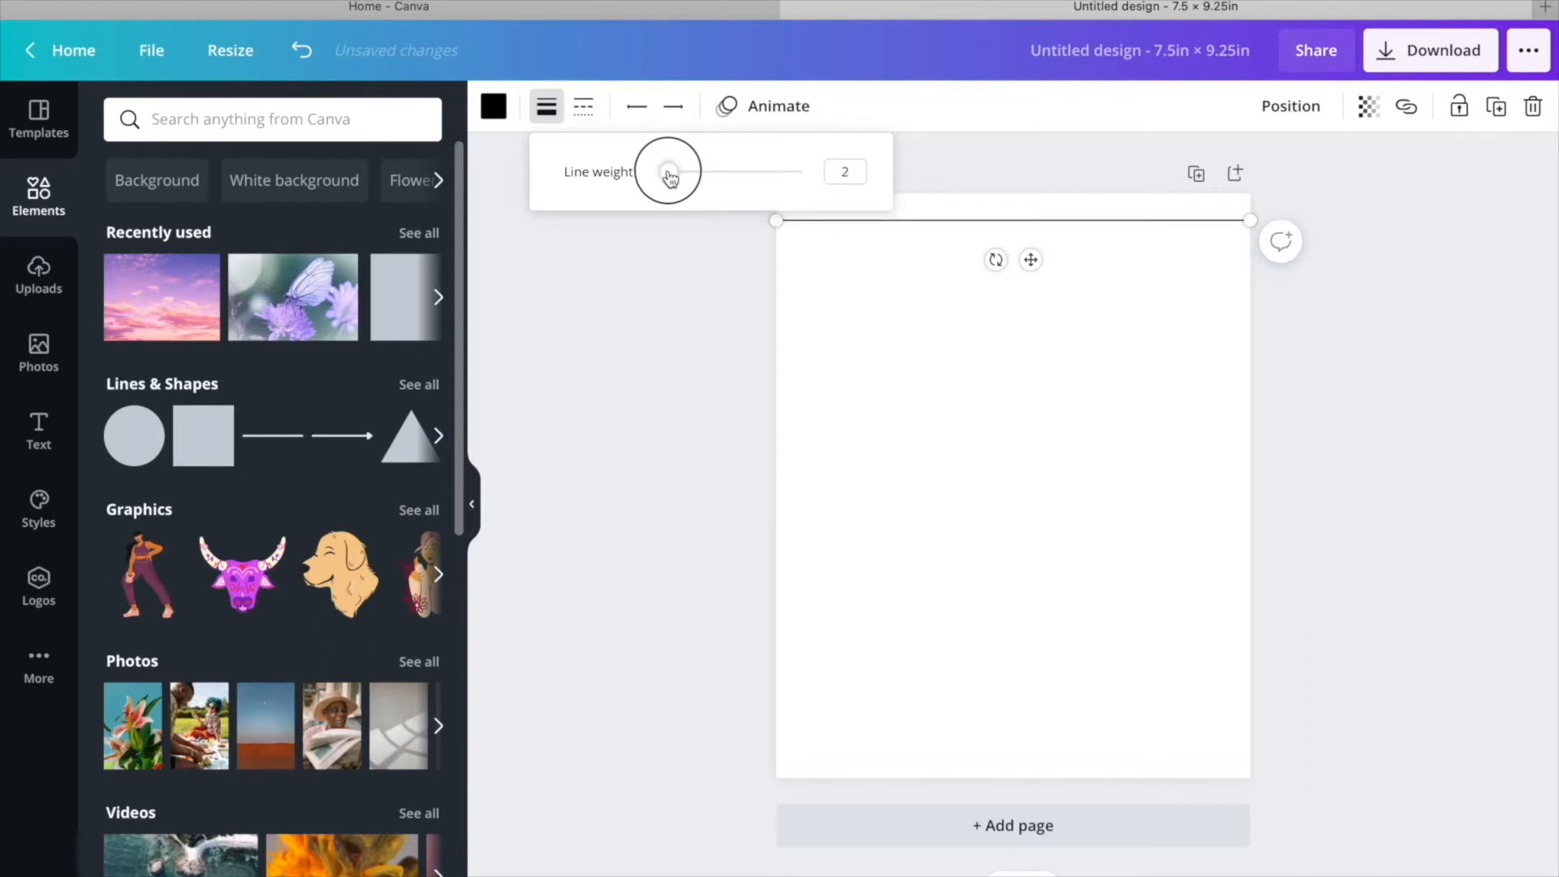
pyautogui.moveTo(672, 177); pyautogui.dragTo(668, 173)
pyautogui.click(842, 331)
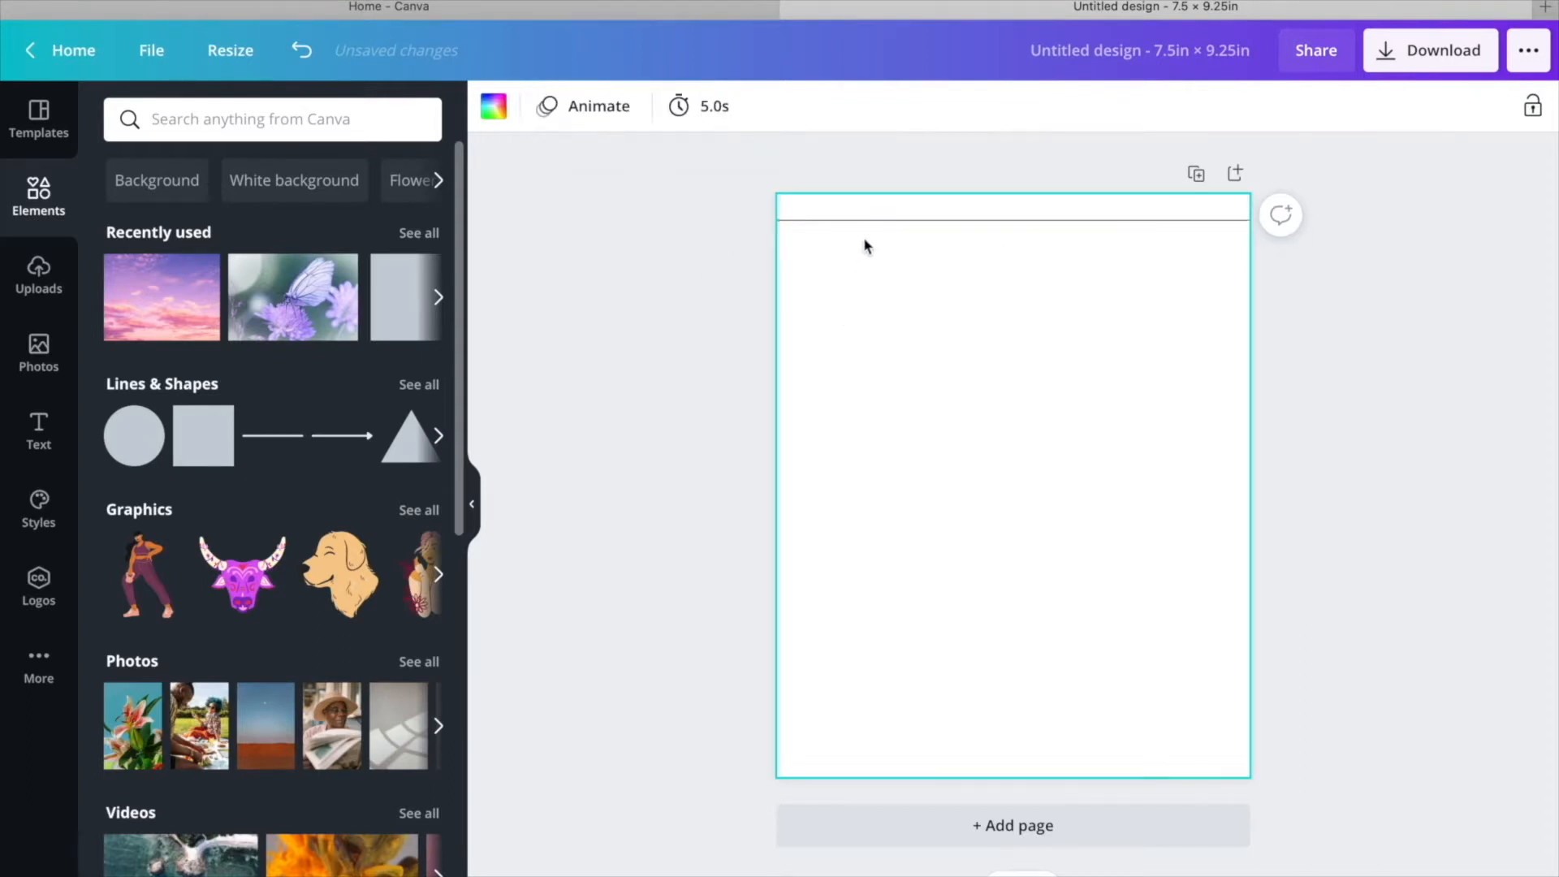
# Duplicate the horizontal line and place the copies evenly spaced beneath it to start the ruling.
pyautogui.rightClick(870, 220)
pyautogui.click(915, 248)
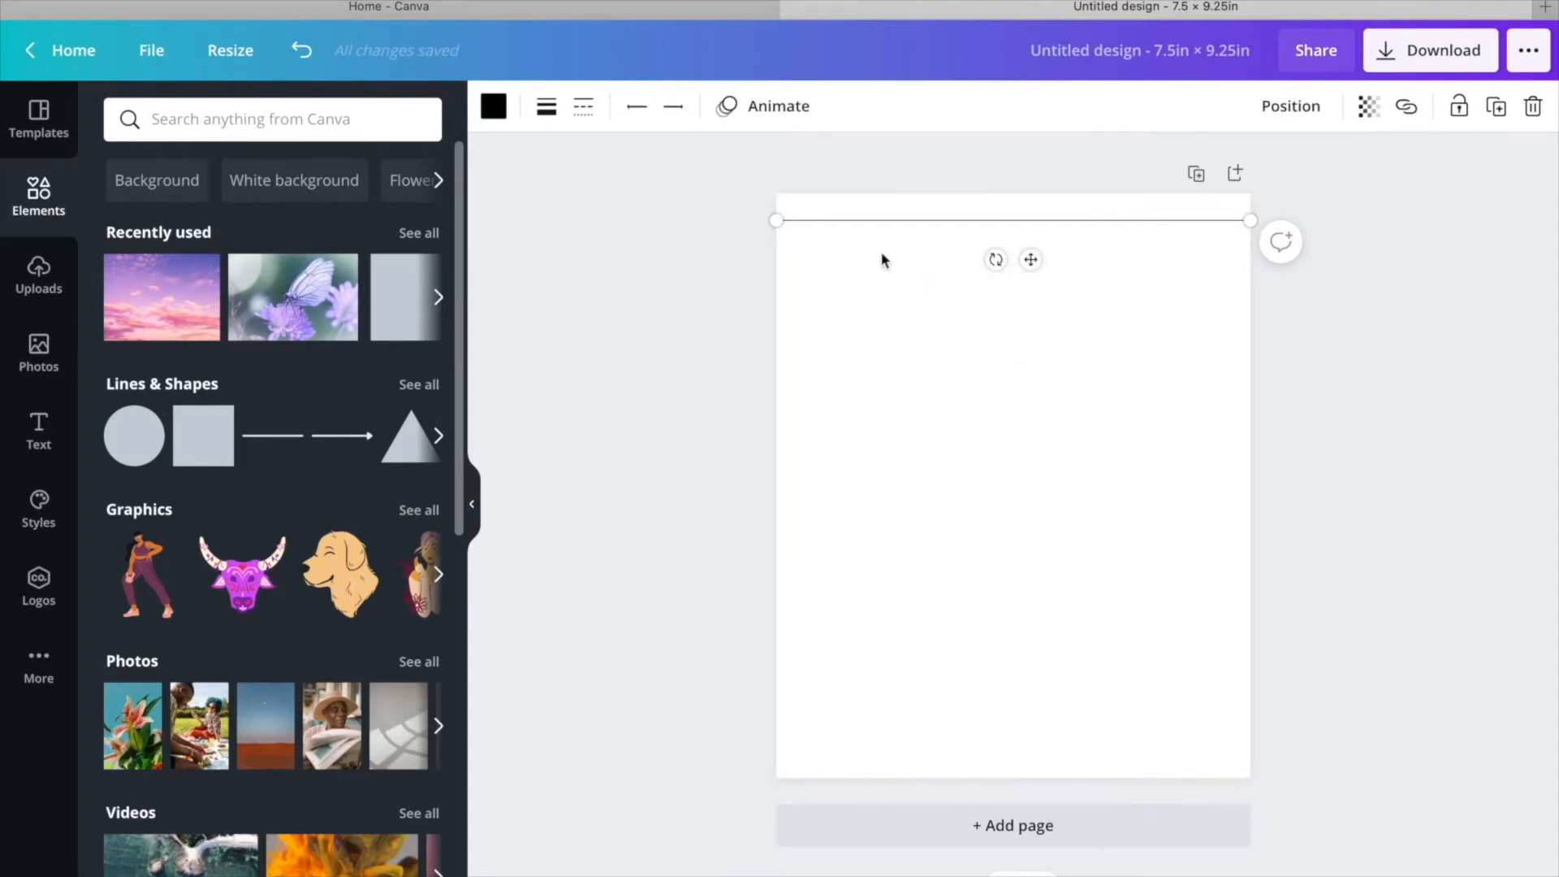
pyautogui.rightClick(921, 276)
pyautogui.click(942, 337)
pyautogui.moveTo(920, 239); pyautogui.dragTo(934, 299)
pyautogui.rightClick(906, 239)
pyautogui.click(946, 310)
# Select all the lines and repeatedly duplicate the set, placing each copy further down the page with equal spacing.
pyautogui.press('super+a')
pyautogui.rightClick(888, 279)
pyautogui.click(948, 346)
pyautogui.press('super+a')
pyautogui.rightClick(907, 442)
pyautogui.click(972, 508)
pyautogui.moveTo(925, 448); pyautogui.dragTo(927, 473)
pyautogui.rightClick(929, 473)
pyautogui.click(994, 534)
pyautogui.moveTo(897, 561); pyautogui.dragTo(887, 681)
# Duplicate the lowest lines and place the copies so the ruling fills the page down to its bottom edge.
pyautogui.moveTo(1275, 708); pyautogui.dragTo(760, 614)
pyautogui.rightClick(918, 652)
pyautogui.click(981, 720)
pyautogui.moveTo(937, 676); pyautogui.dragTo(923, 750)
pyautogui.click(1291, 718)
# Group all the ruled lines and move the group up slightly so it sits evenly on the page.
pyautogui.moveTo(897, 172); pyautogui.dragTo(1056, 853)
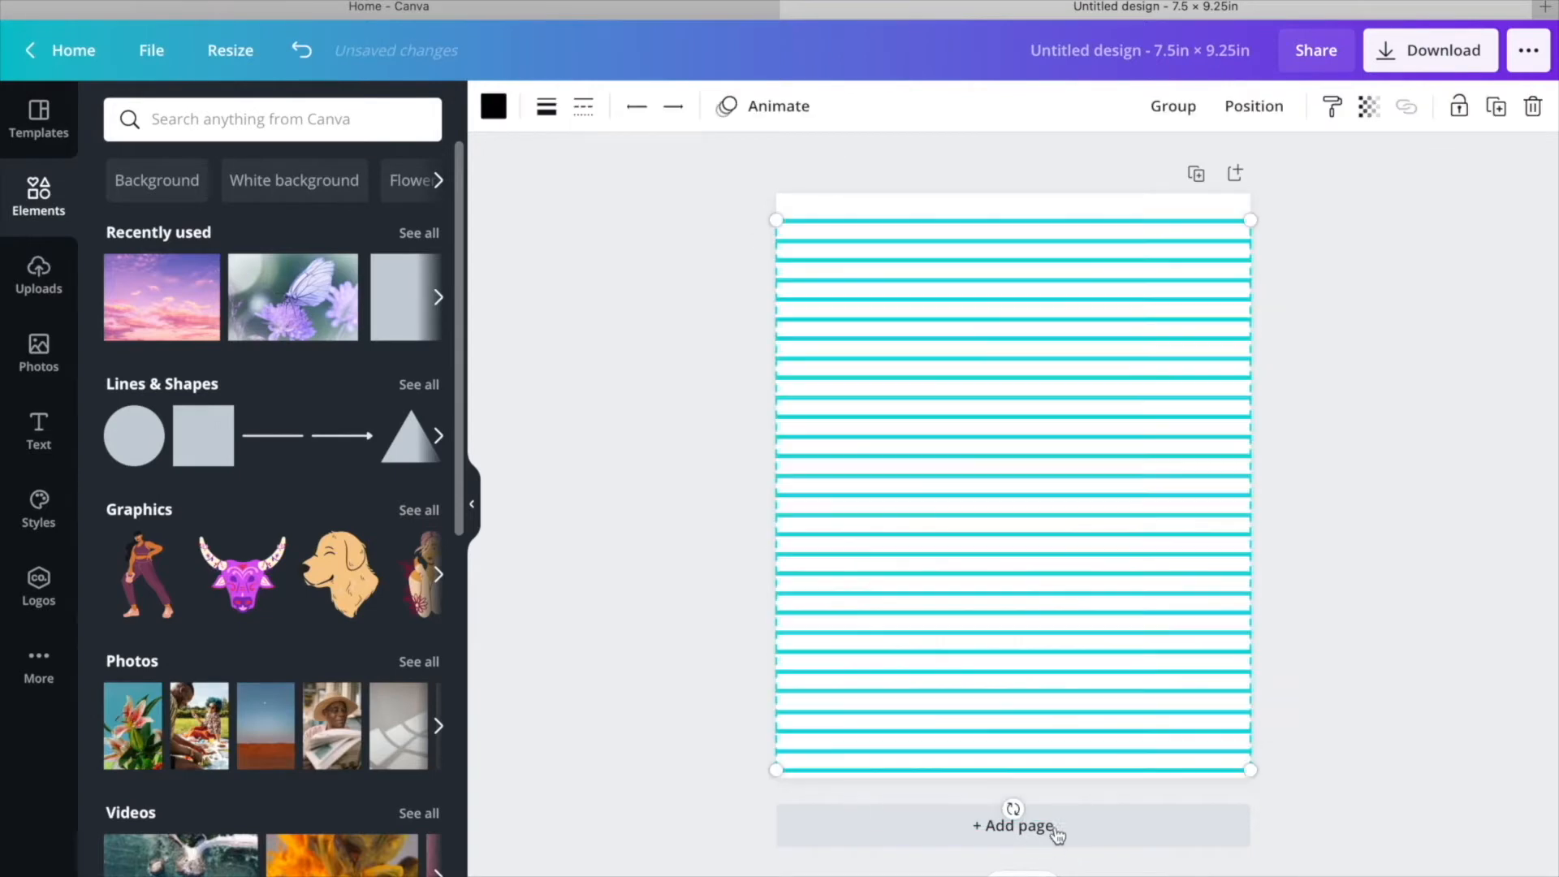
pyautogui.click(1169, 105)
pyautogui.moveTo(1036, 342)
pyautogui.mouseDown()
pyautogui.moveTo(1033, 309)
pyautogui.moveTo(1036, 327)
pyautogui.mouseUp()
pyautogui.click(1348, 376)
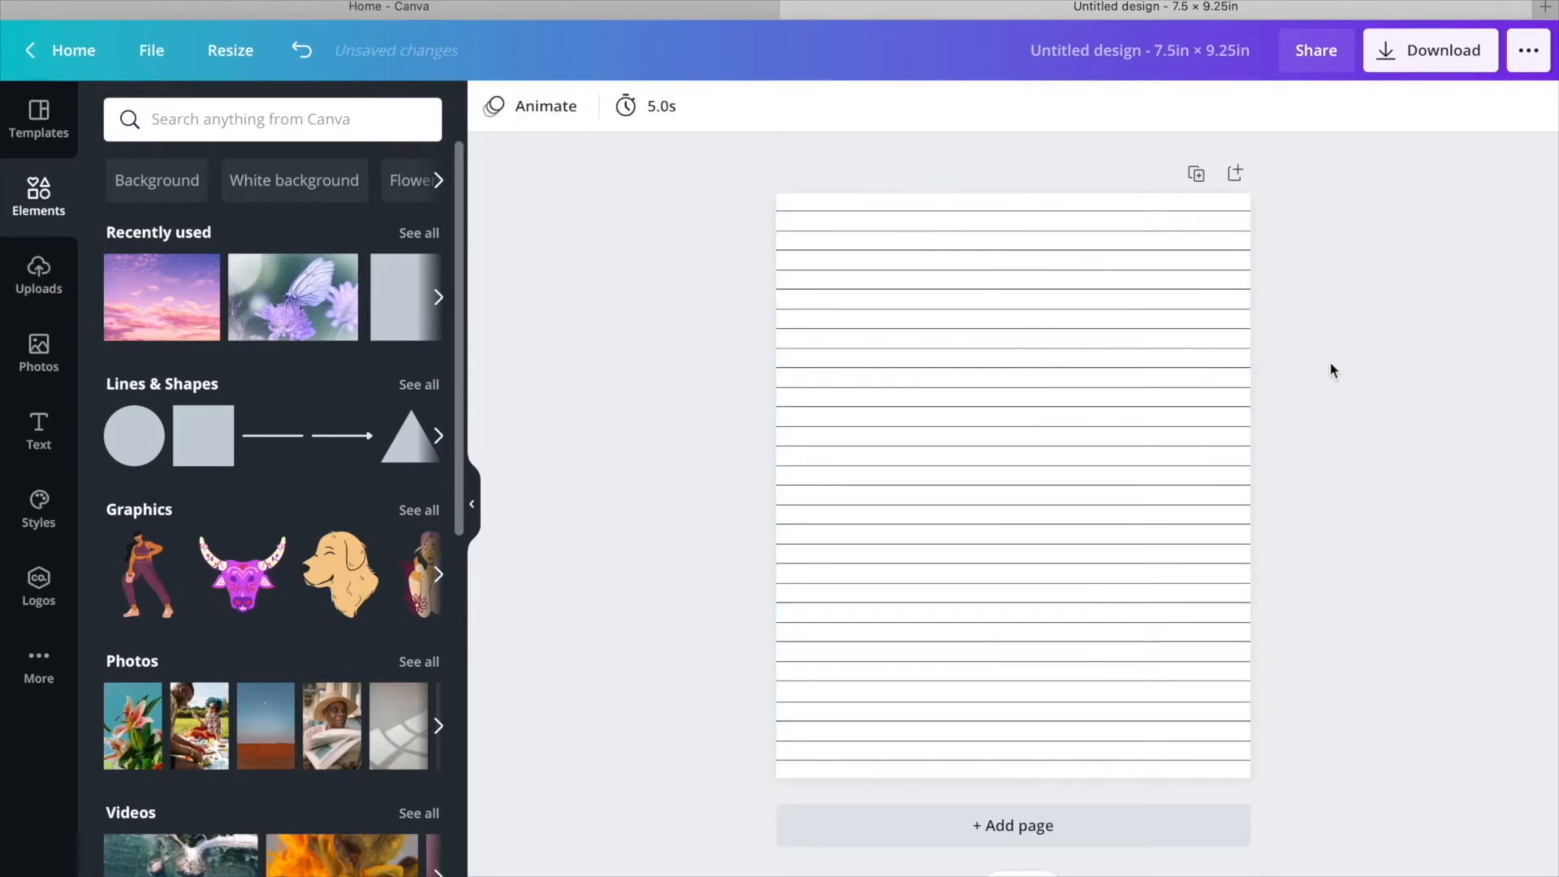
# Recolour the group of ruled lines to the medium grey from the Booklet palette.
pyautogui.moveTo(790, 163); pyautogui.dragTo(1055, 816)
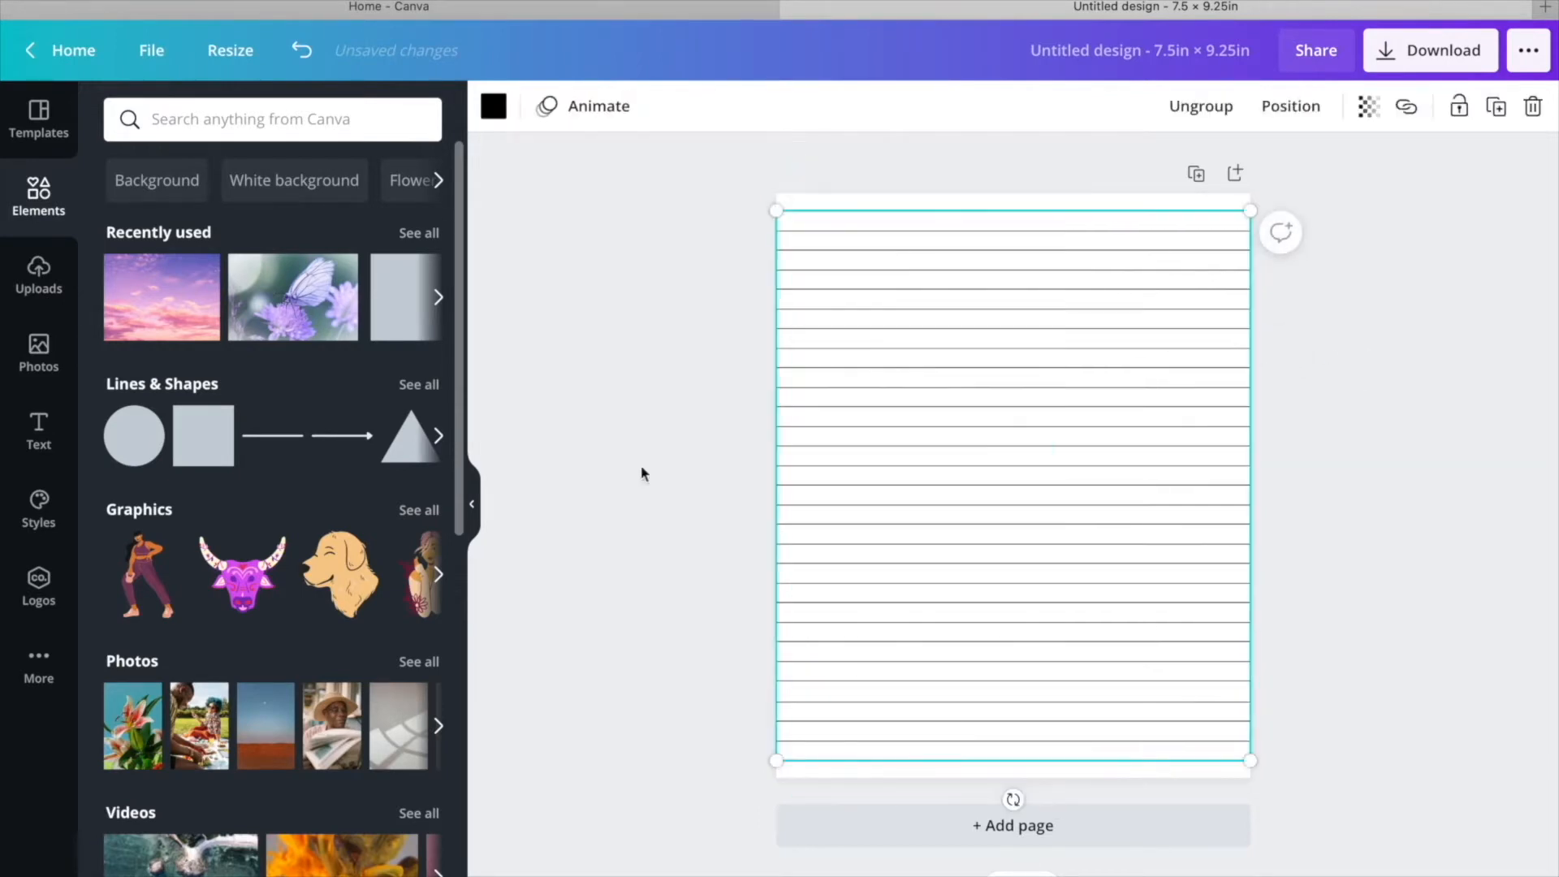
pyautogui.click(493, 114)
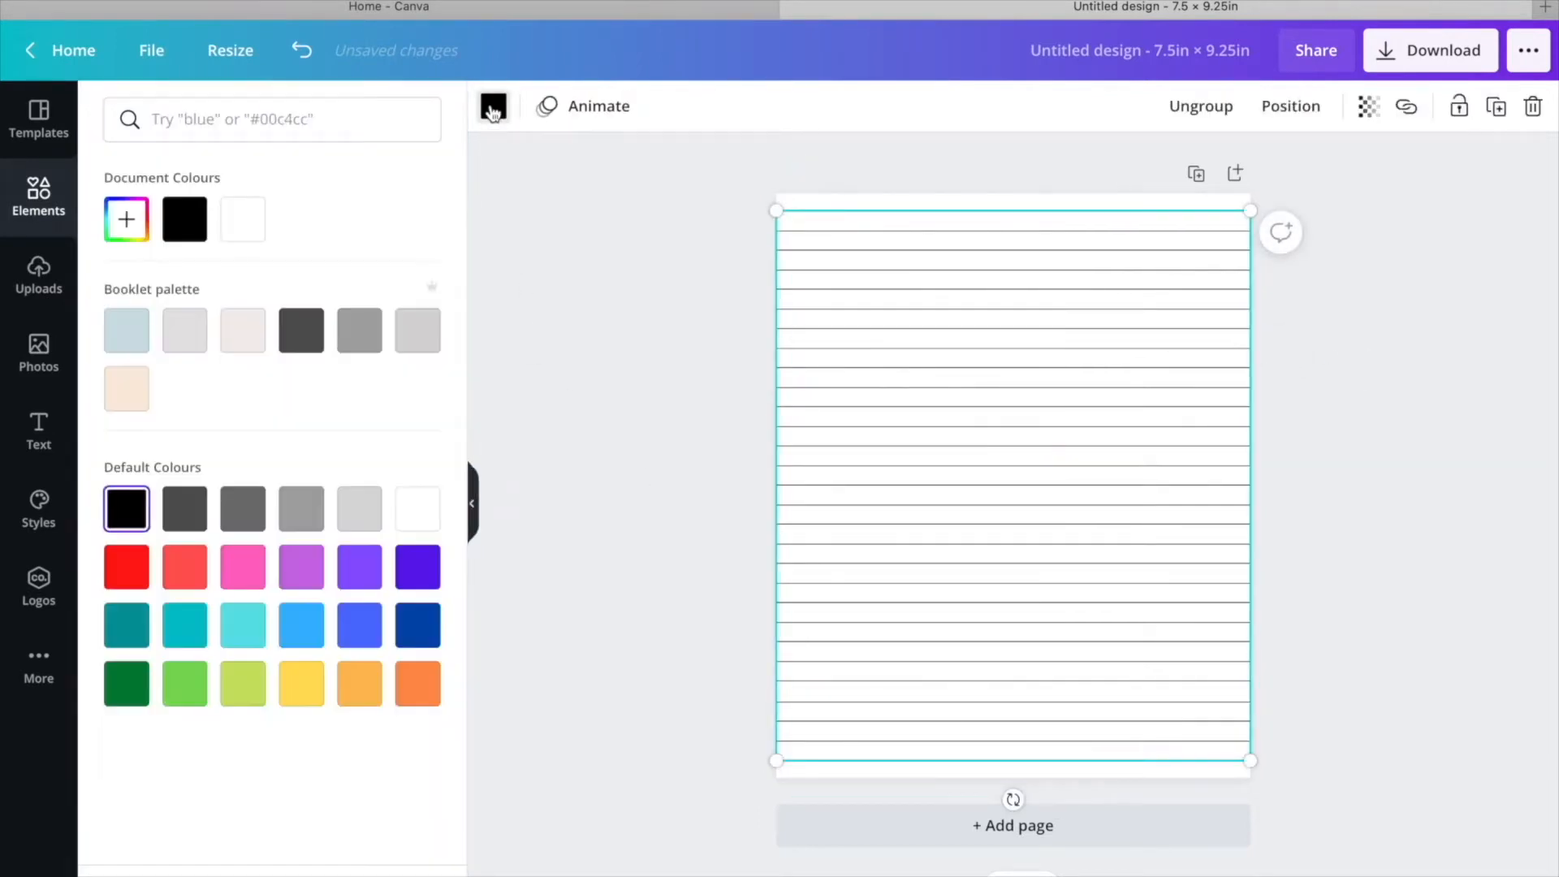
pyautogui.click(357, 328)
pyautogui.click(594, 238)
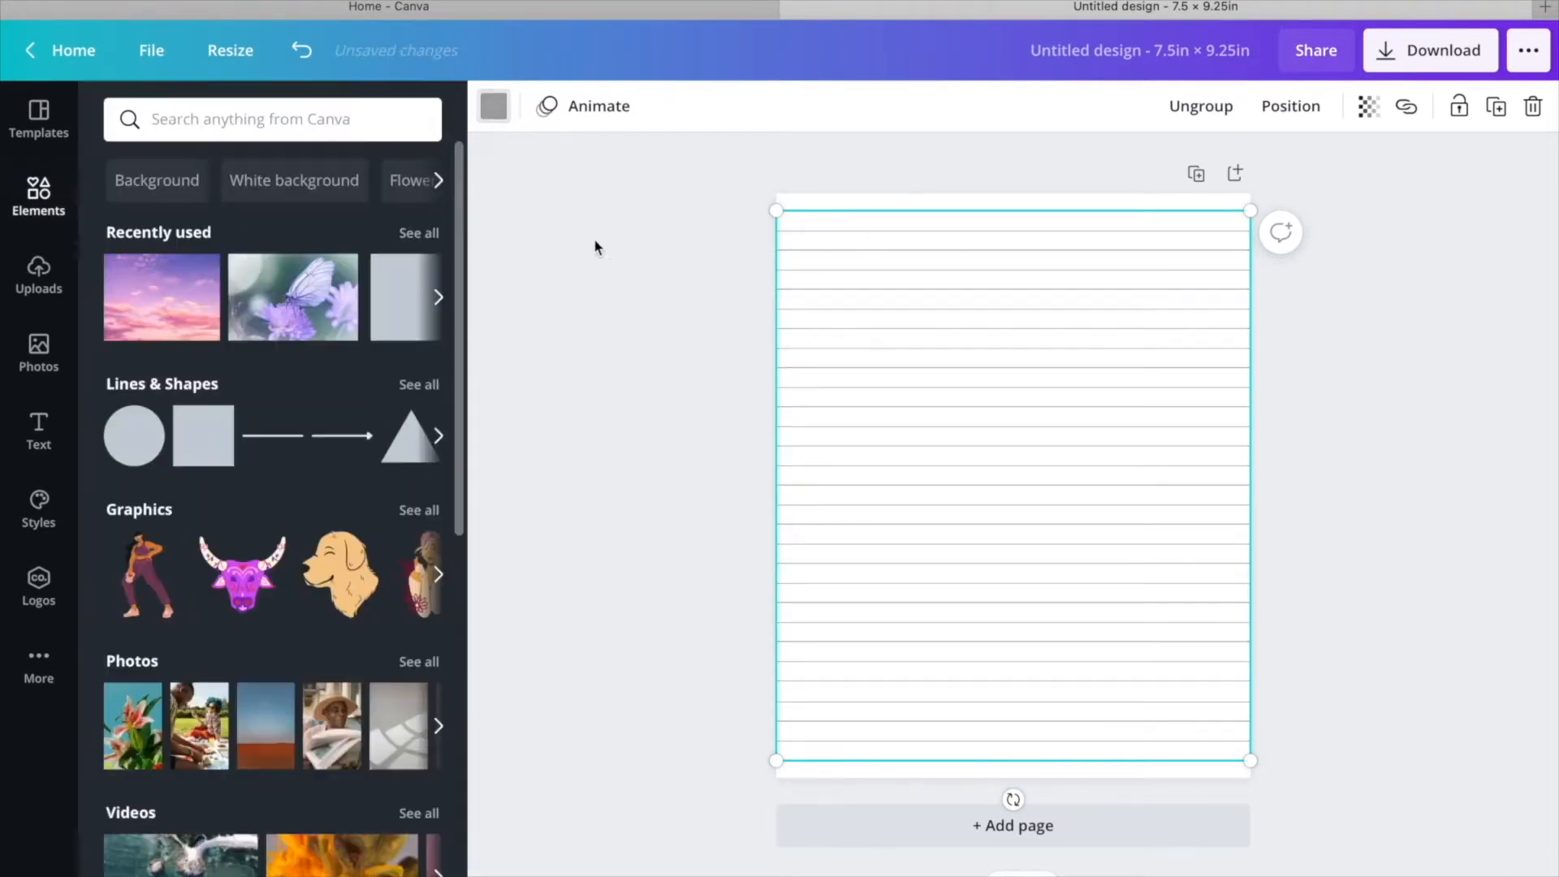
pyautogui.click(618, 196)
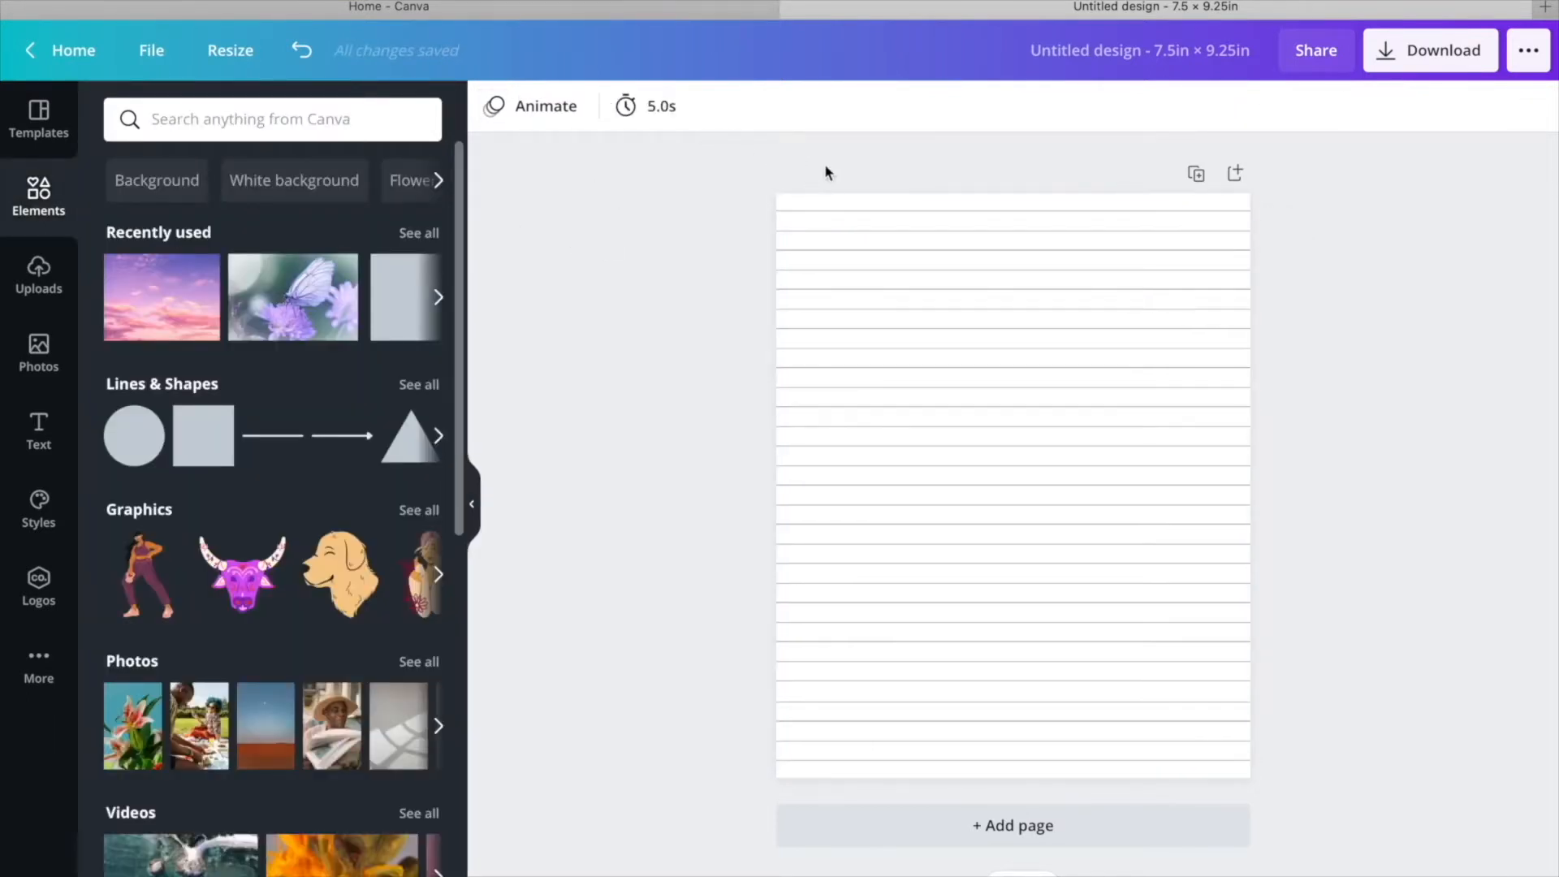
# Ungroup the ruled lines and delete the topmost and bottommost ones to leave page margins.
pyautogui.click(829, 210)
pyautogui.click(1203, 104)
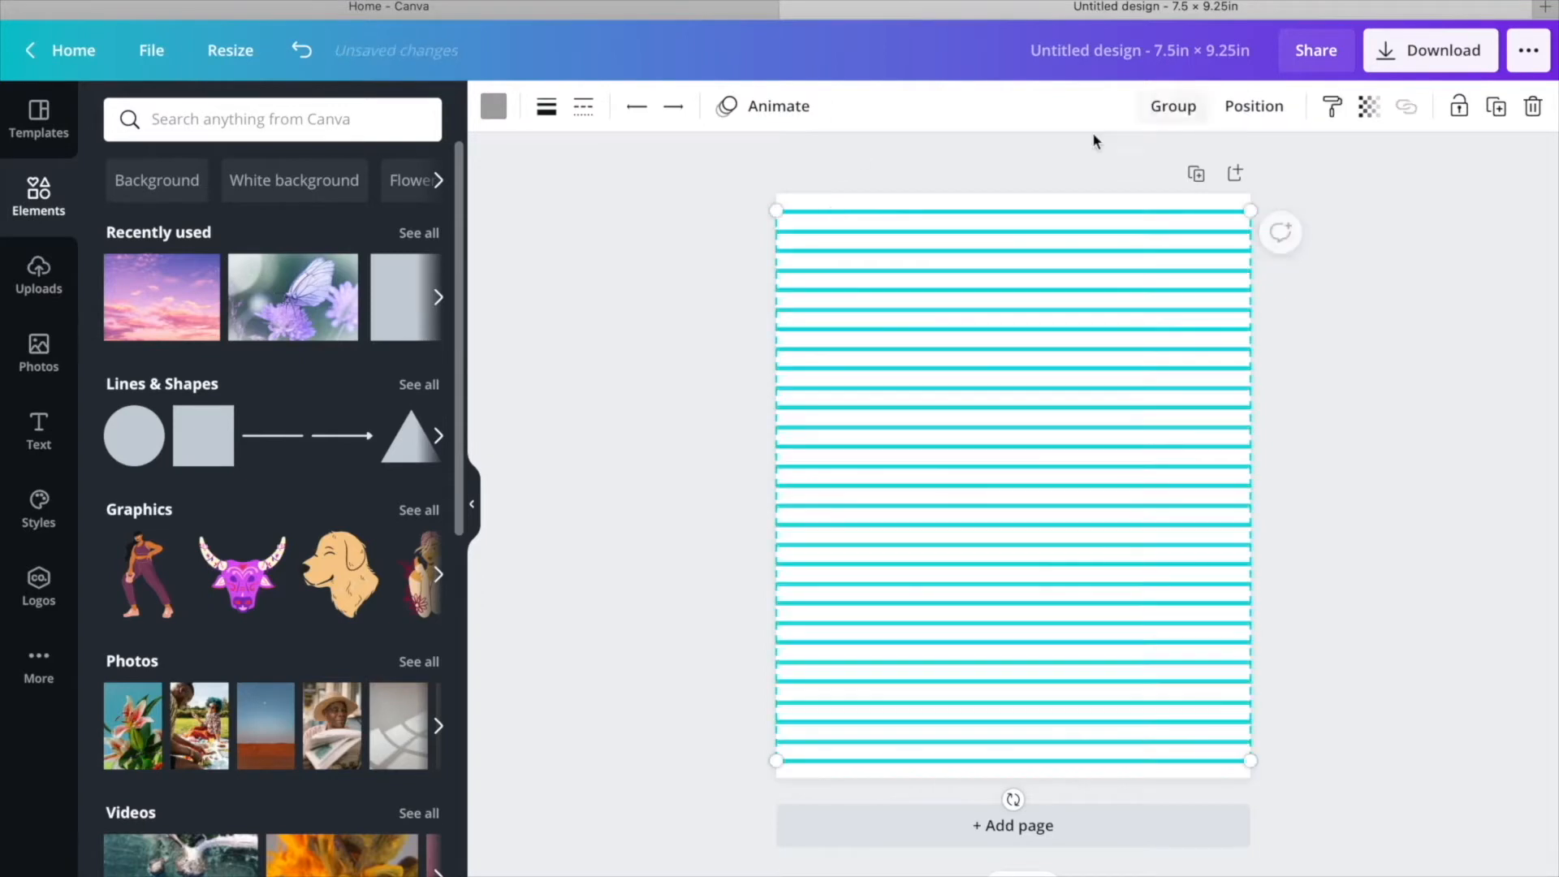
pyautogui.click(985, 171)
pyautogui.click(964, 213)
pyautogui.moveTo(963, 213); pyautogui.dragTo(990, 768)
pyautogui.press('Delete')
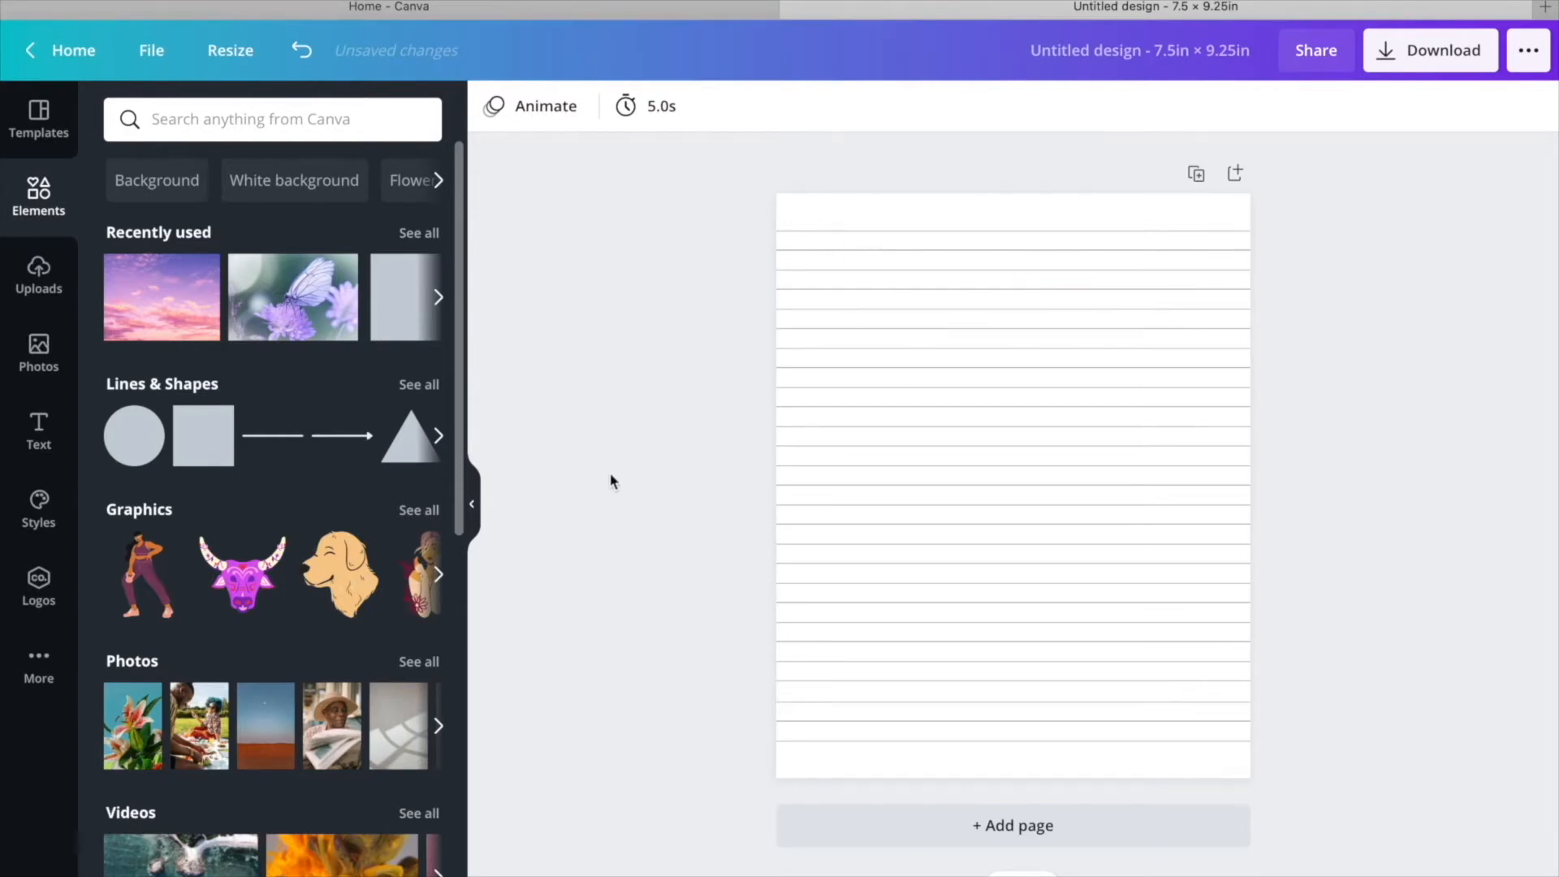
# Add another line, run it vertically from the top to the bottom page edge and place it as a left margin.
pyautogui.click(280, 447)
pyautogui.moveTo(822, 483); pyautogui.dragTo(889, 195)
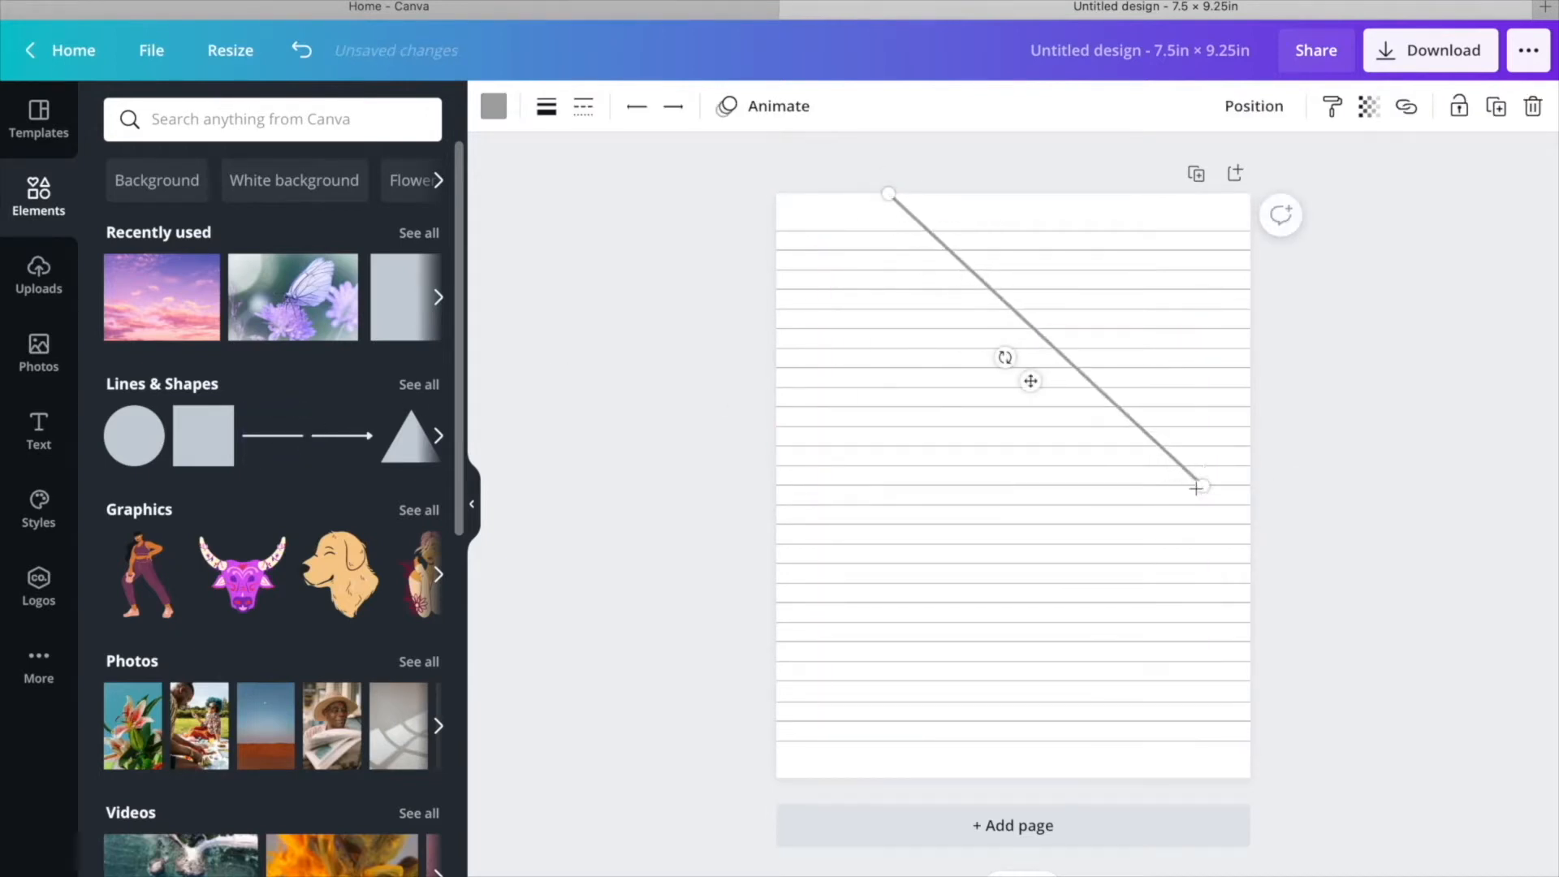
pyautogui.moveTo(1196, 488); pyautogui.dragTo(888, 788)
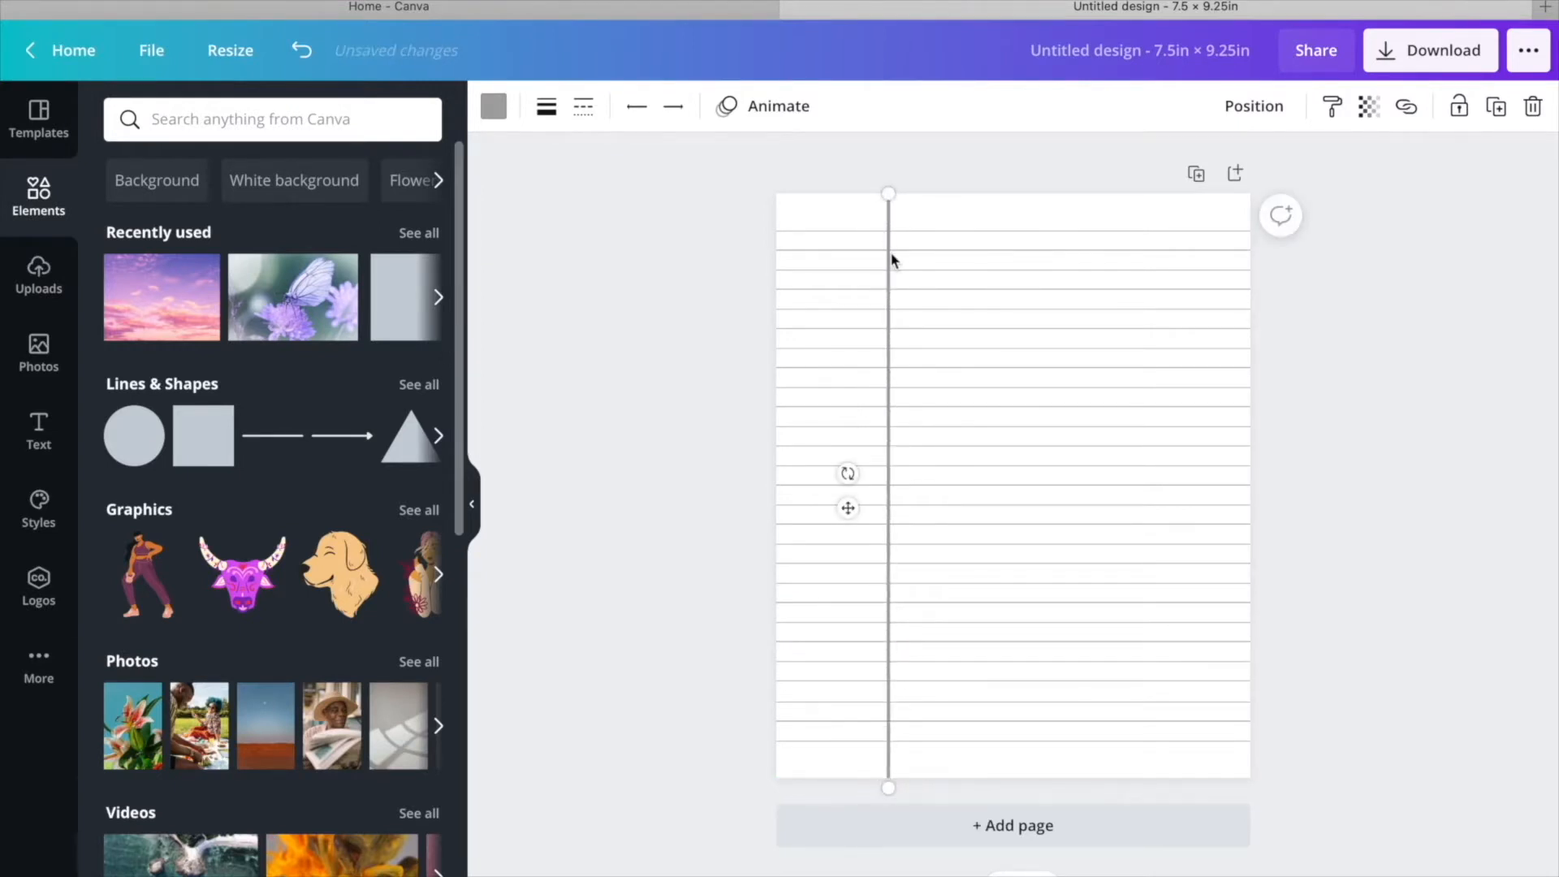
pyautogui.moveTo(891, 262); pyautogui.dragTo(827, 258)
# Set the vertical margin line's weight to 1 and colour it purple.
pyautogui.click(548, 110)
pyautogui.moveTo(668, 174); pyautogui.dragTo(664, 174)
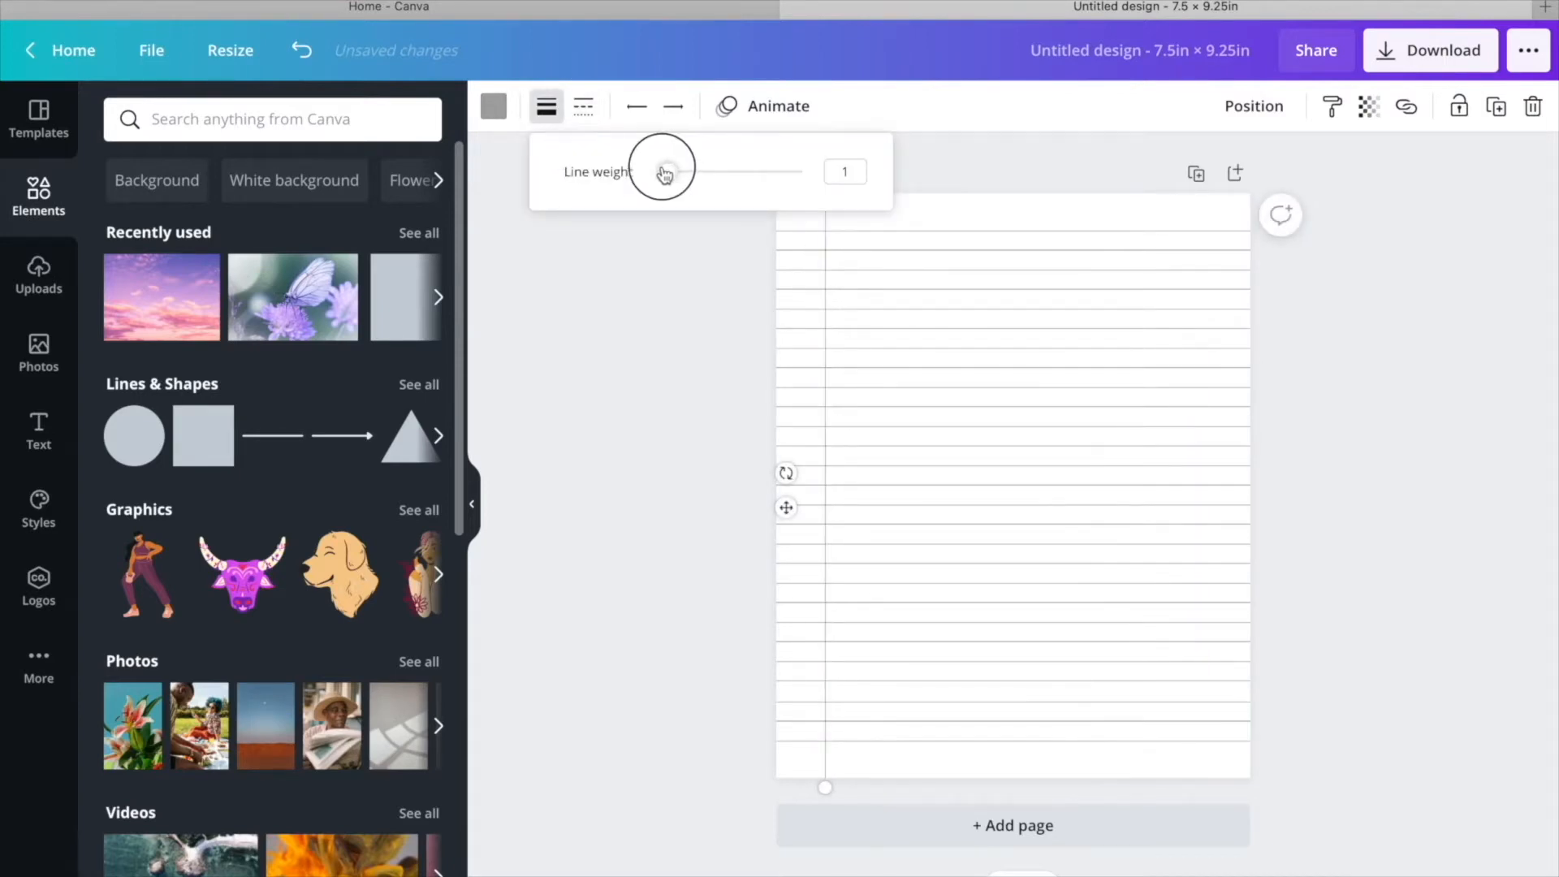
pyautogui.click(825, 346)
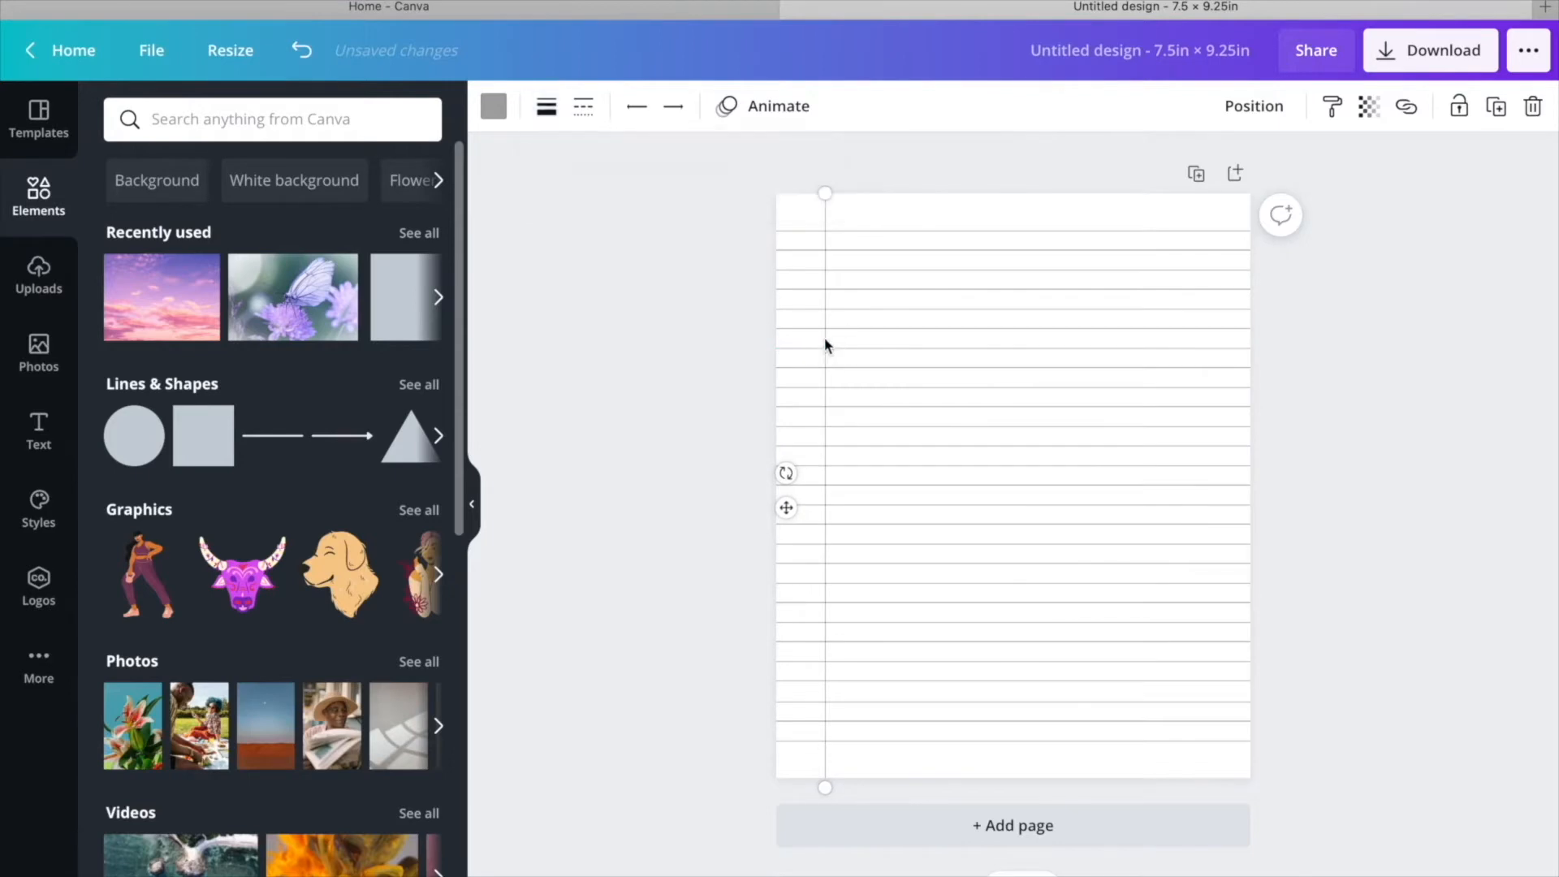
pyautogui.click(494, 106)
pyautogui.click(307, 571)
pyautogui.click(714, 175)
# Group the margin line together with all the horizontal lines on the page.
pyautogui.moveTo(738, 165); pyautogui.dragTo(1211, 791)
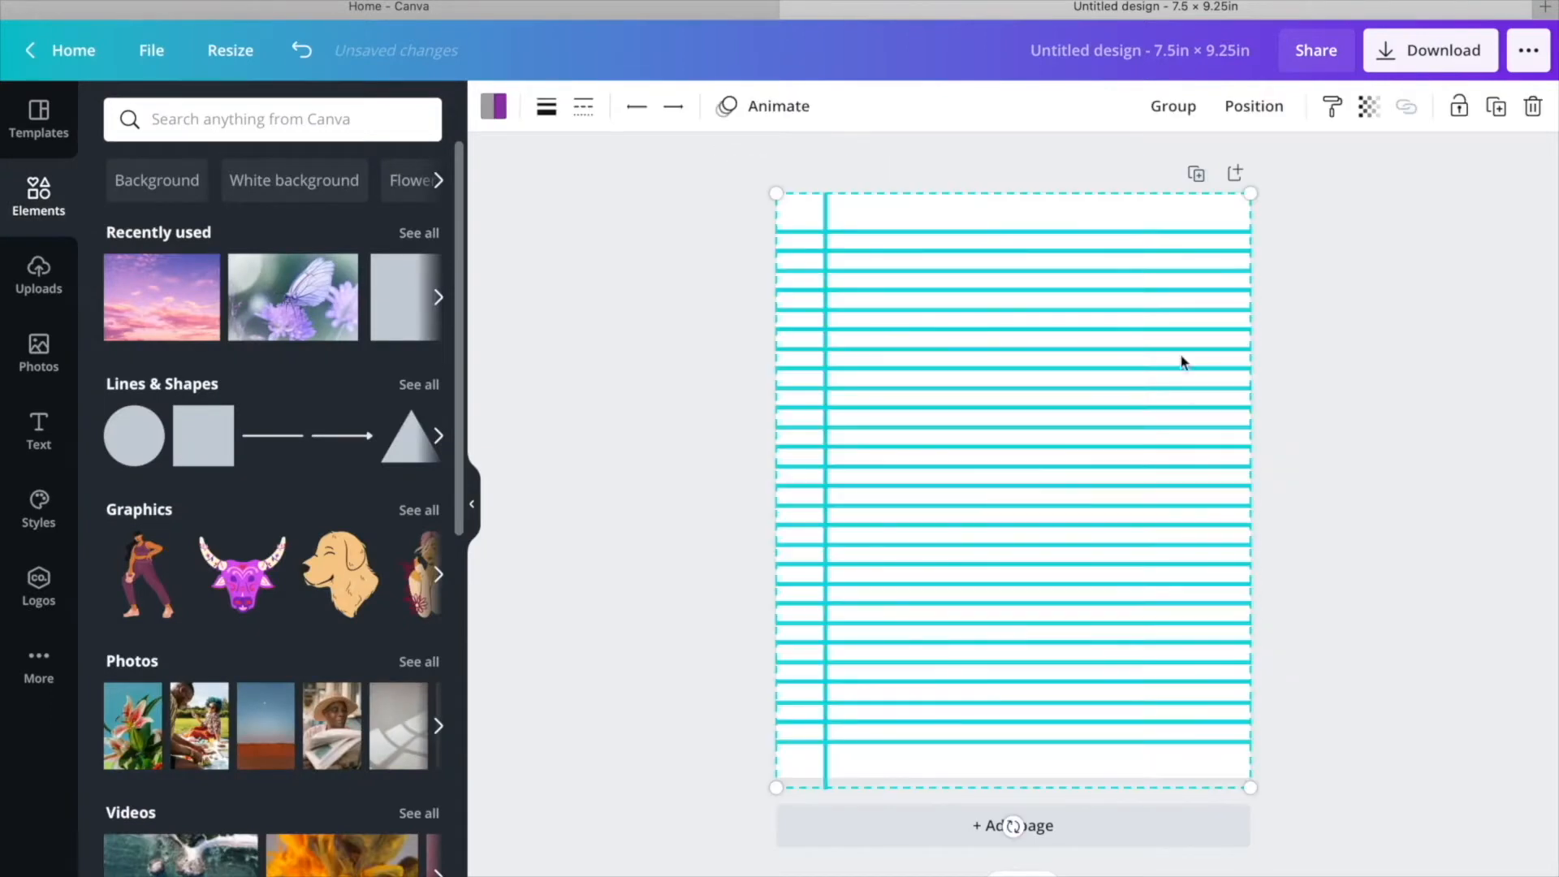
pyautogui.click(1173, 106)
pyautogui.click(1359, 283)
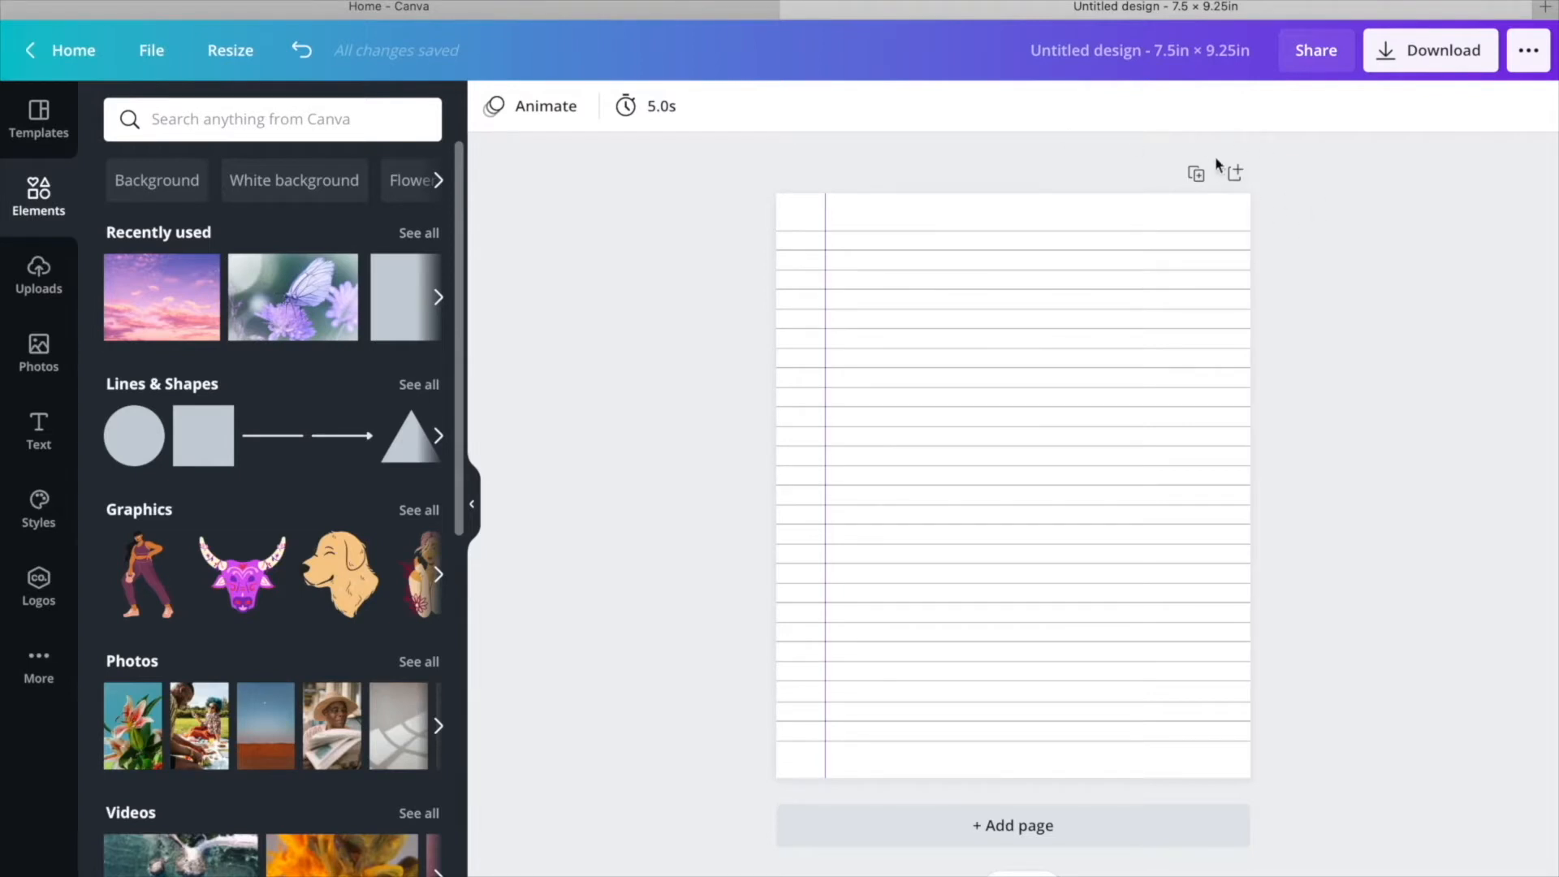
# Duplicate the lined page repeatedly until the design has 60 pages.
pyautogui.click(1197, 176)
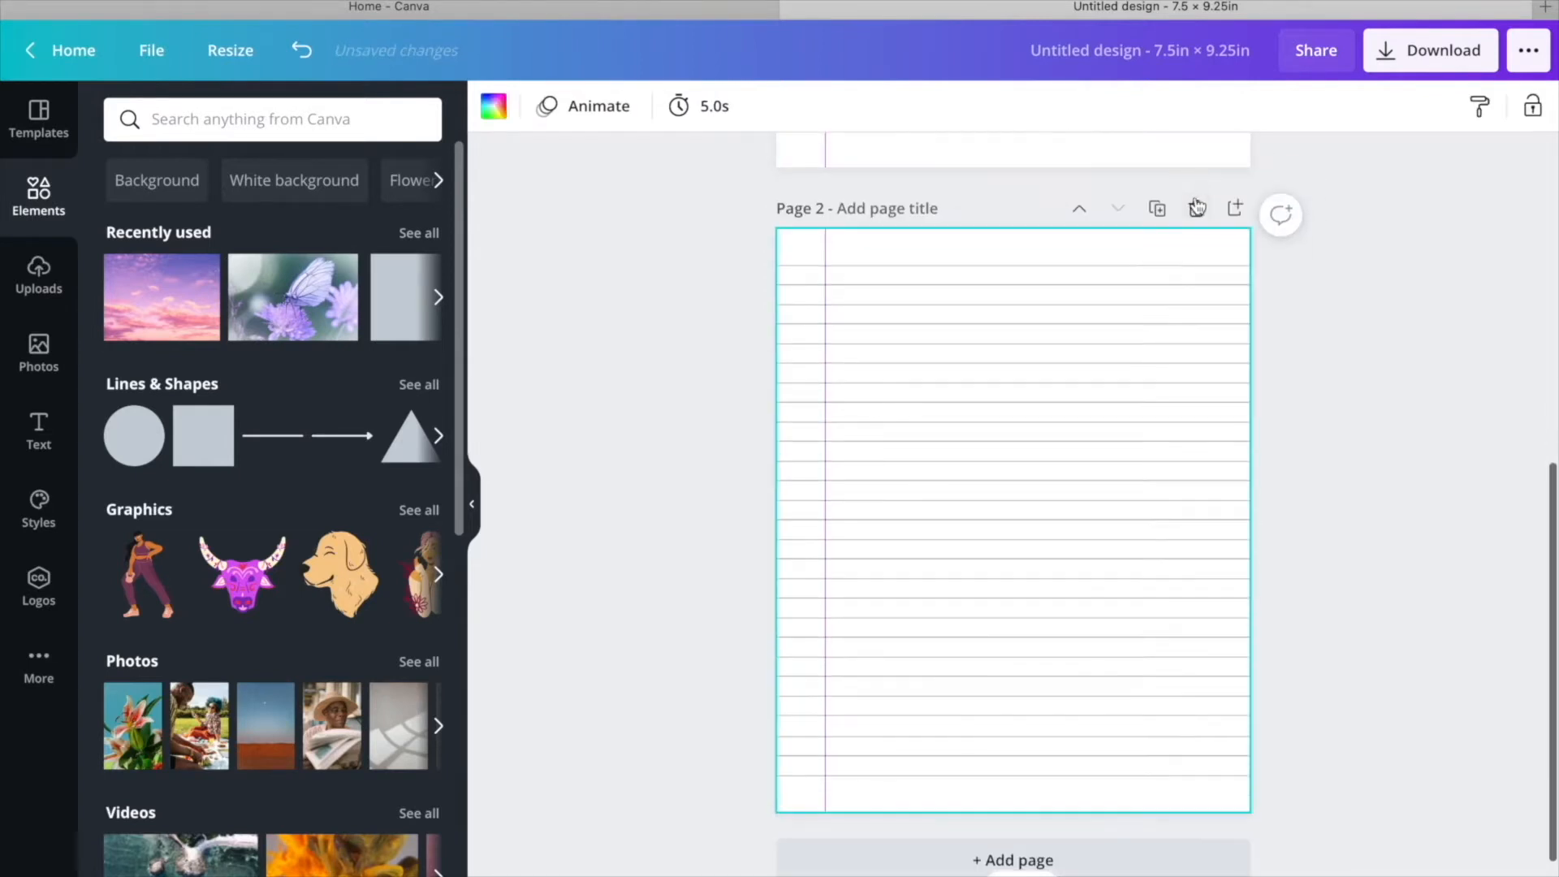
pyautogui.click(1163, 210)
pyautogui.click(1157, 245)
pyautogui.click(1158, 246)
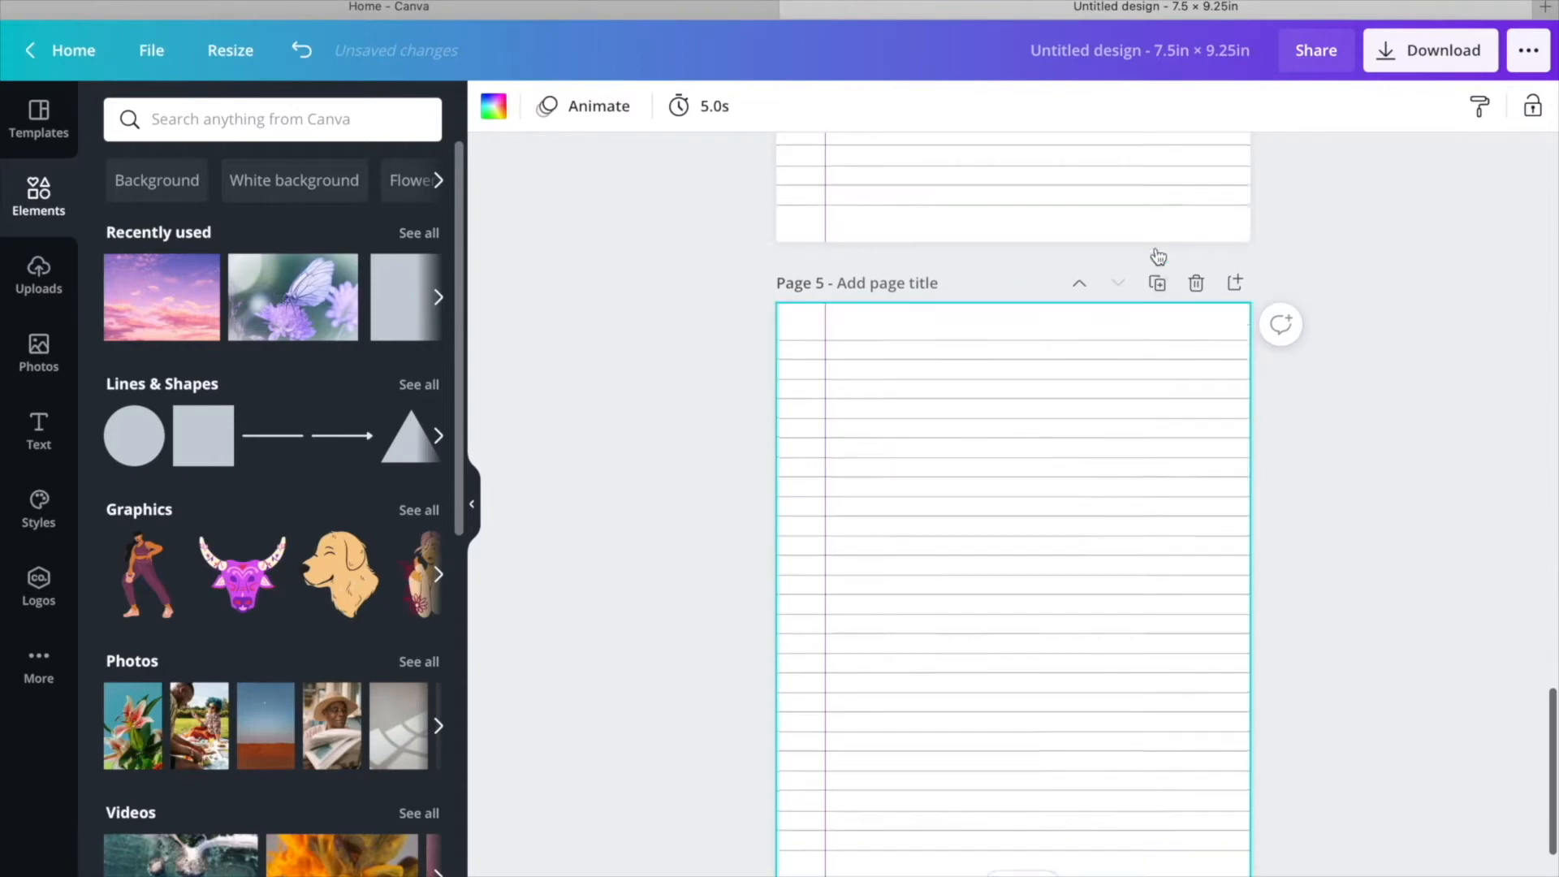
pyautogui.click(1158, 246)
pyautogui.click(472, 503)
pyautogui.scroll(16, 1142, 470)
pyautogui.click(966, 433)
pyautogui.click(966, 441)
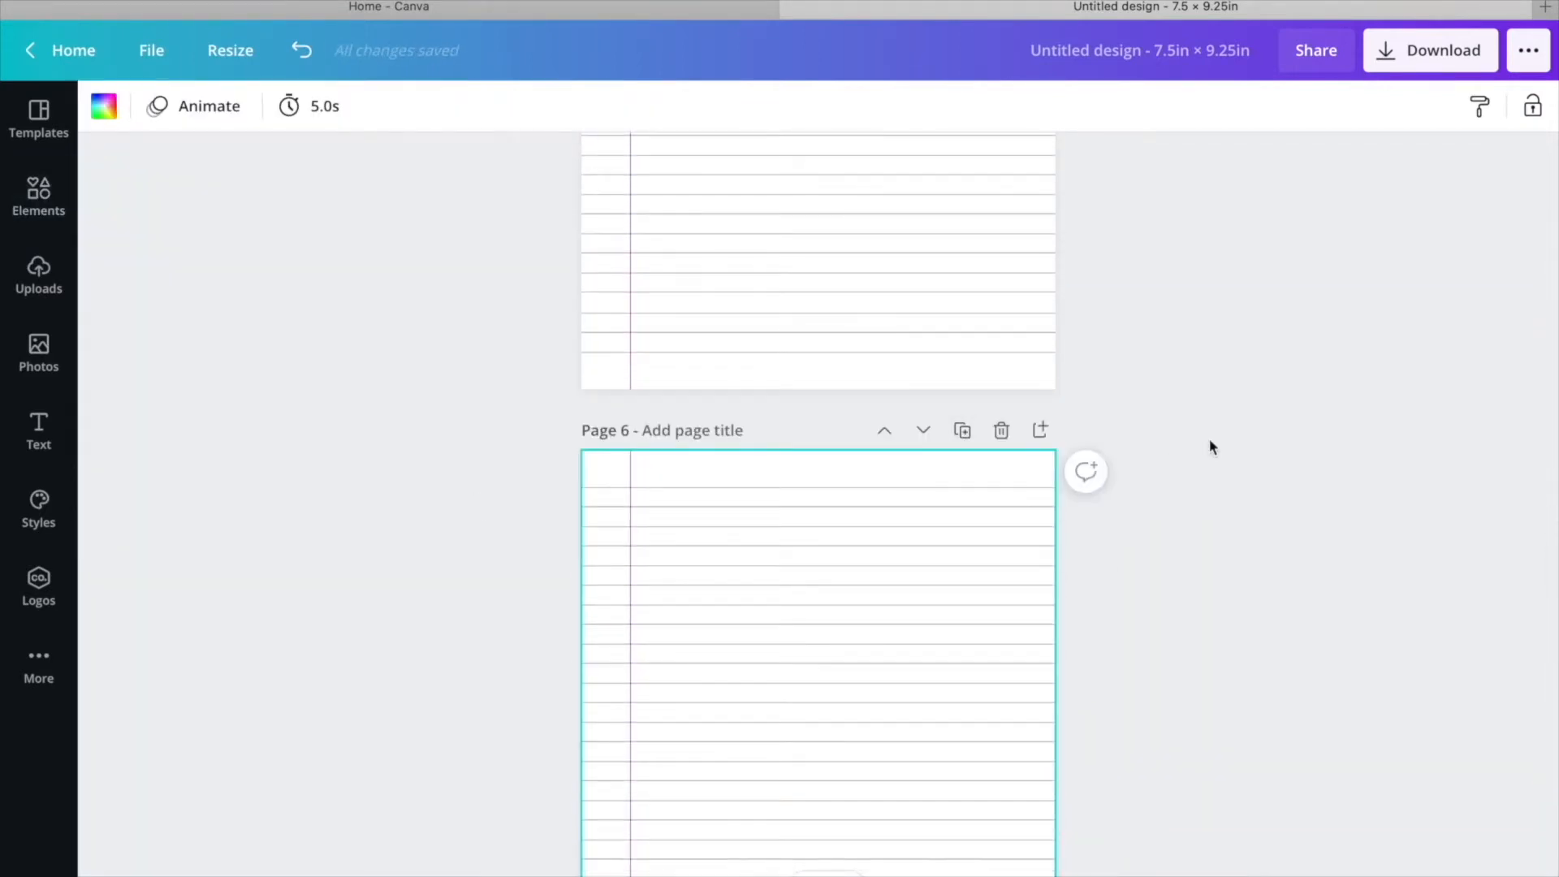
pyautogui.click(965, 433)
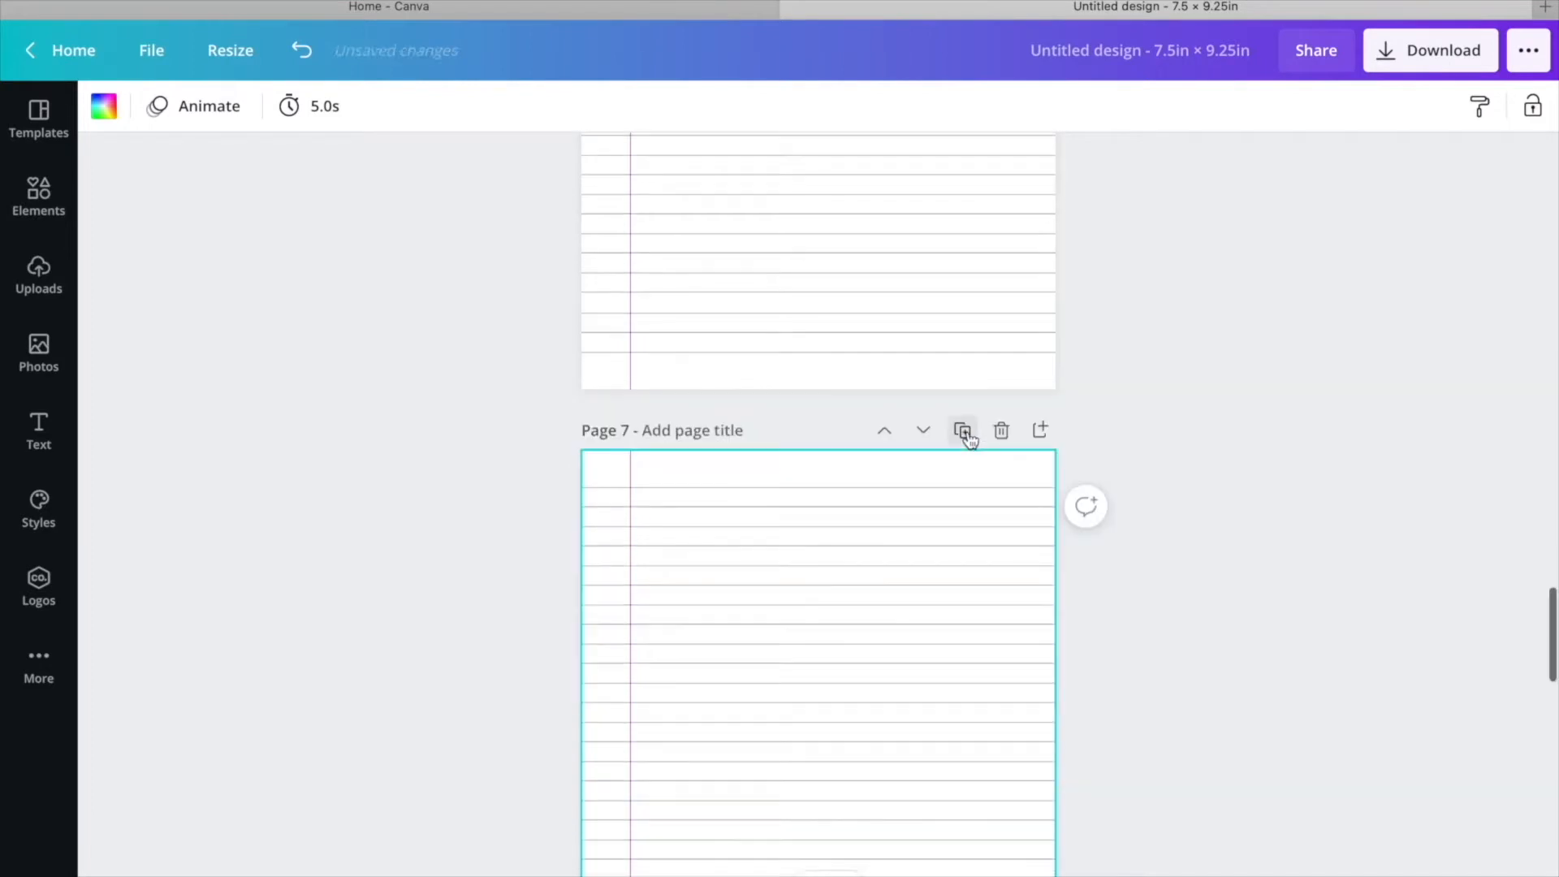
pyautogui.click(966, 433)
pyautogui.click(967, 433)
pyautogui.click(966, 434)
pyautogui.click(967, 434)
pyautogui.click(966, 434)
pyautogui.click(967, 435)
pyautogui.click(966, 434)
pyautogui.click(966, 434)
pyautogui.click(966, 434)
pyautogui.click(966, 434)
pyautogui.click(966, 435)
pyautogui.click(967, 435)
pyautogui.click(966, 435)
pyautogui.click(966, 435)
pyautogui.click(966, 434)
pyautogui.click(967, 435)
pyautogui.click(966, 434)
pyautogui.click(966, 434)
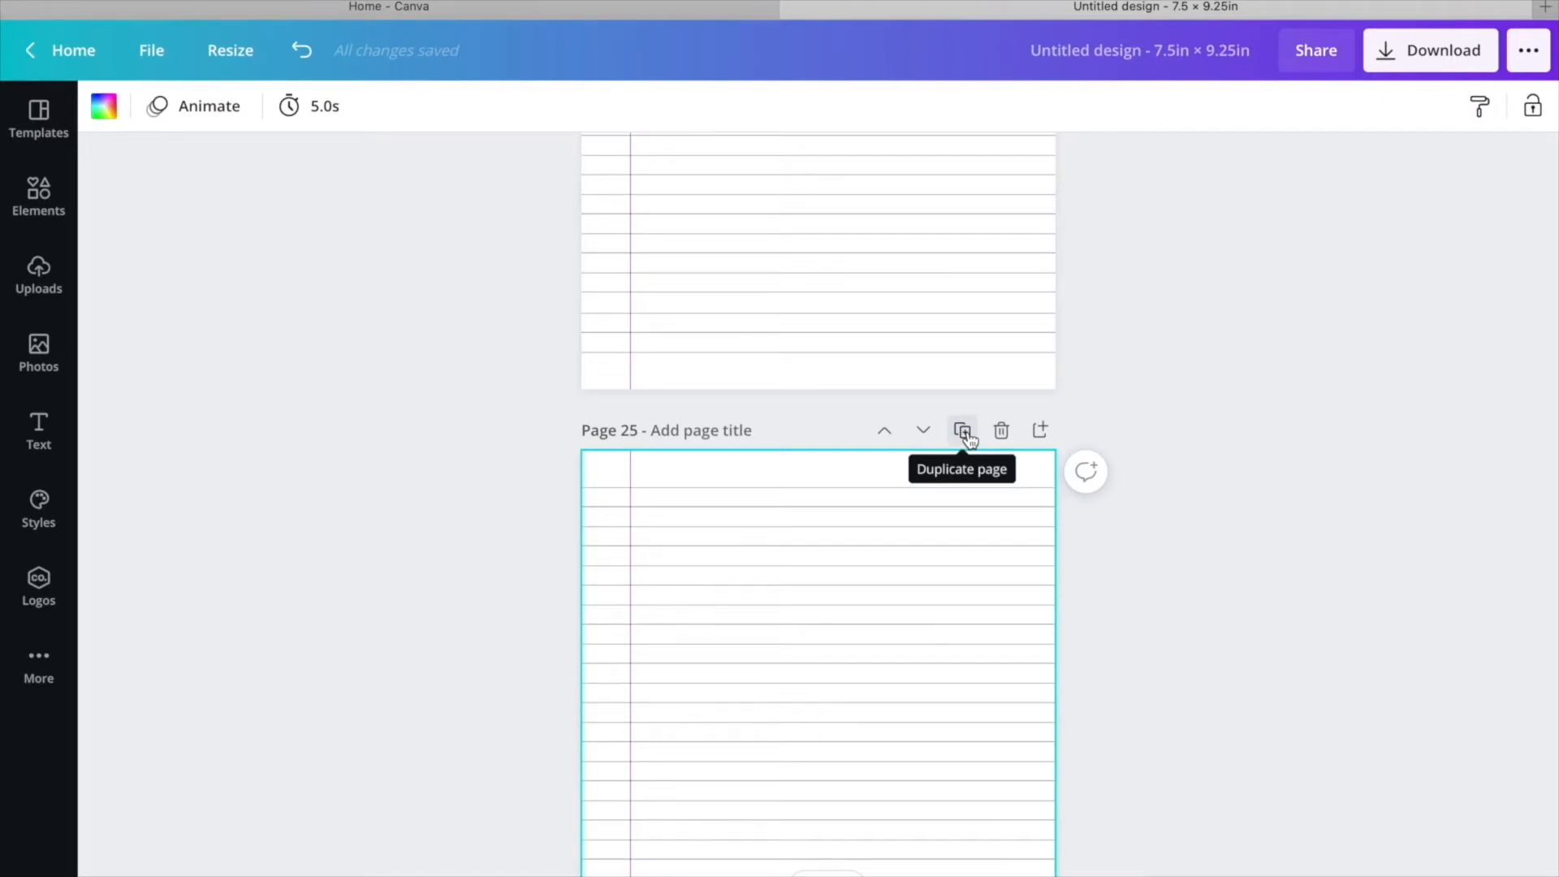
pyautogui.click(966, 435)
pyautogui.click(966, 434)
pyautogui.click(966, 435)
pyautogui.click(966, 434)
pyautogui.click(966, 434)
pyautogui.click(966, 434)
pyautogui.click(966, 435)
pyautogui.click(967, 434)
pyautogui.click(962, 175)
pyautogui.click(962, 175)
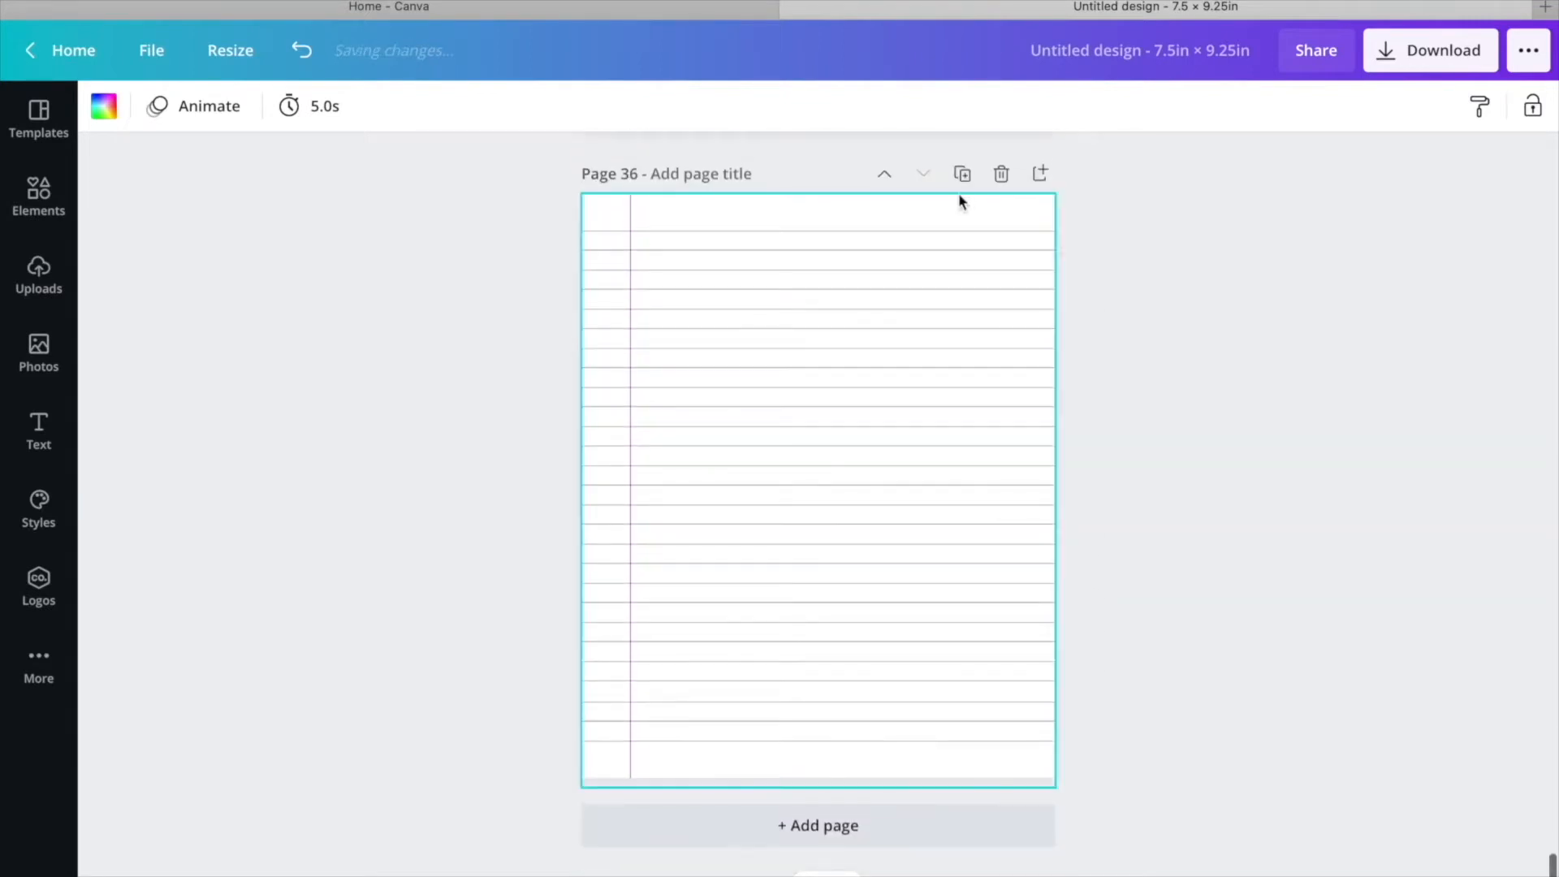
pyautogui.click(962, 175)
pyautogui.click(962, 174)
pyautogui.click(962, 175)
pyautogui.click(962, 174)
pyautogui.click(962, 174)
pyautogui.click(962, 174)
pyautogui.click(962, 175)
pyautogui.click(962, 175)
pyautogui.click(963, 175)
pyautogui.click(962, 174)
pyautogui.click(962, 174)
pyautogui.click(962, 175)
pyautogui.click(962, 175)
pyautogui.click(962, 175)
pyautogui.click(962, 174)
pyautogui.click(962, 175)
pyautogui.click(962, 175)
pyautogui.click(962, 174)
pyautogui.click(962, 175)
pyautogui.click(962, 174)
pyautogui.click(962, 175)
pyautogui.click(962, 175)
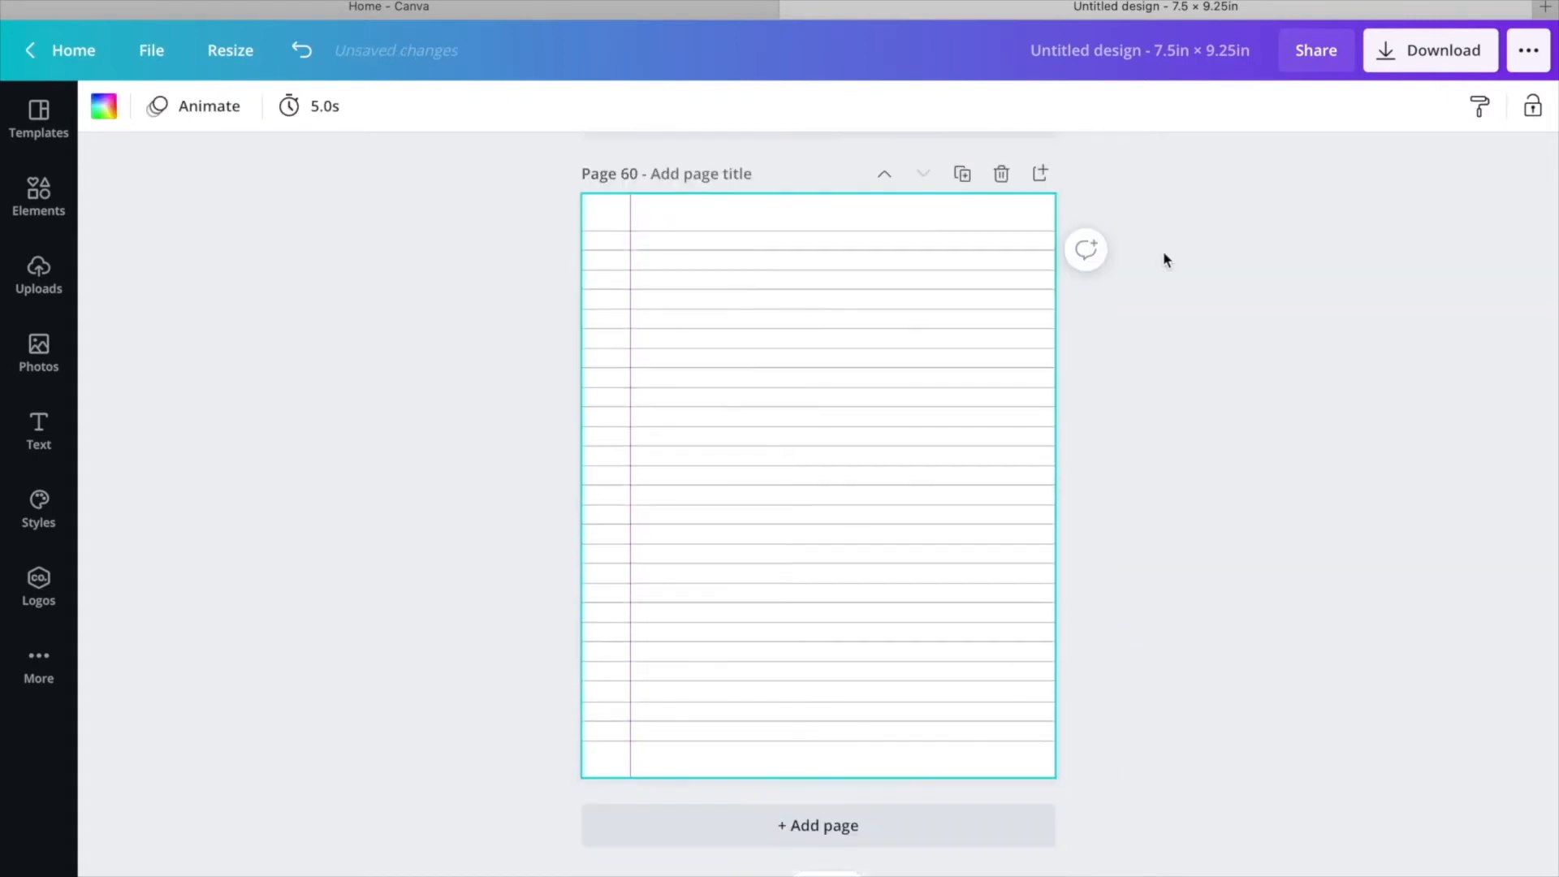
# Download the design as PDF Print with all 60 pages selected.
pyautogui.click(1423, 64)
pyautogui.click(1512, 210)
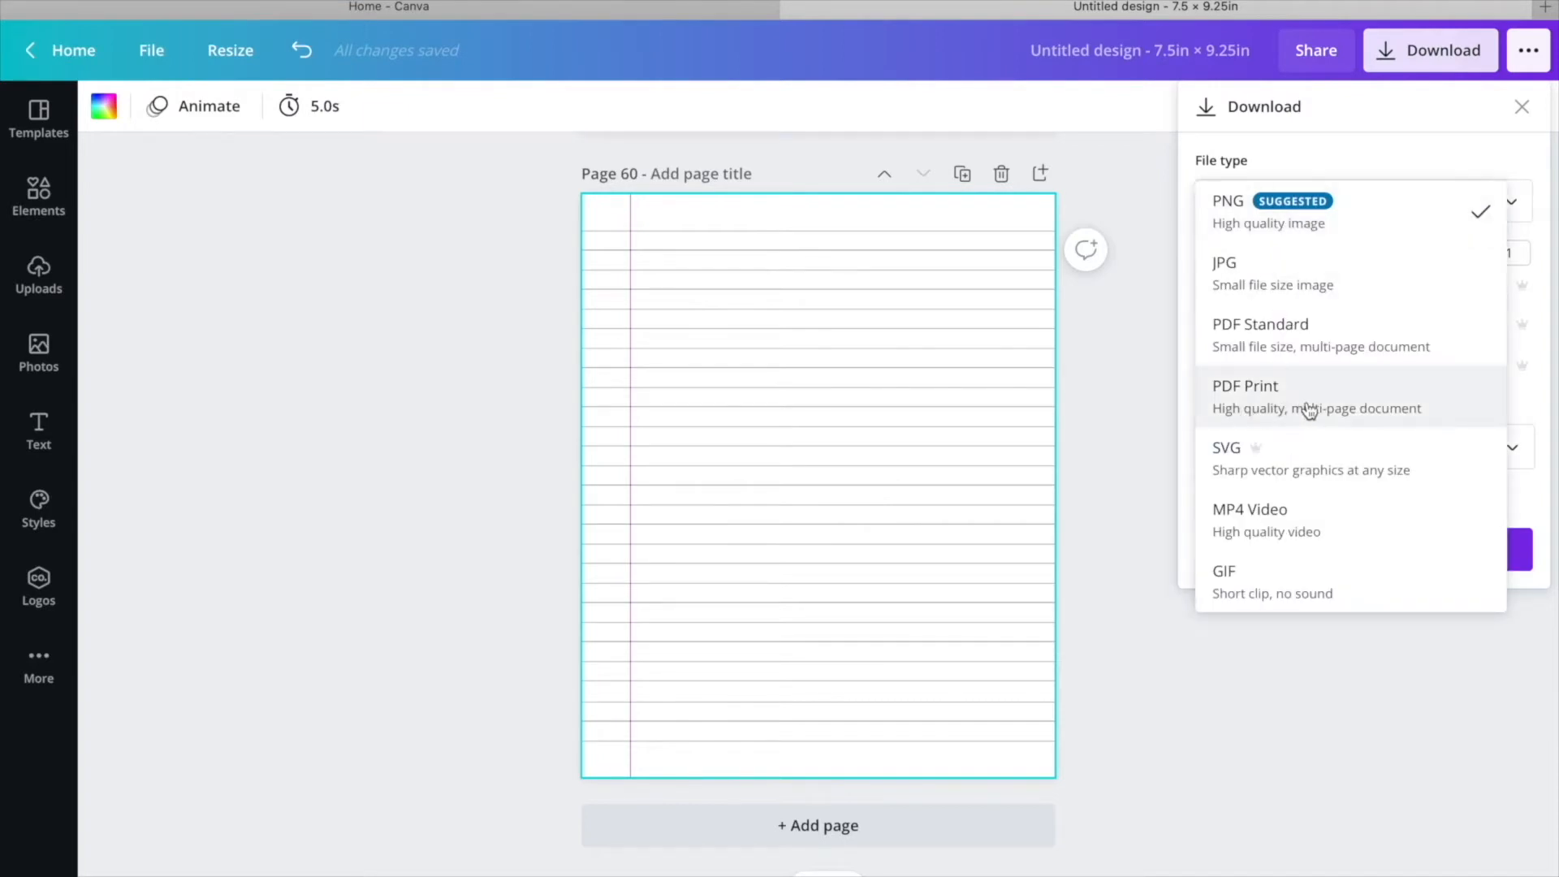
pyautogui.click(1286, 397)
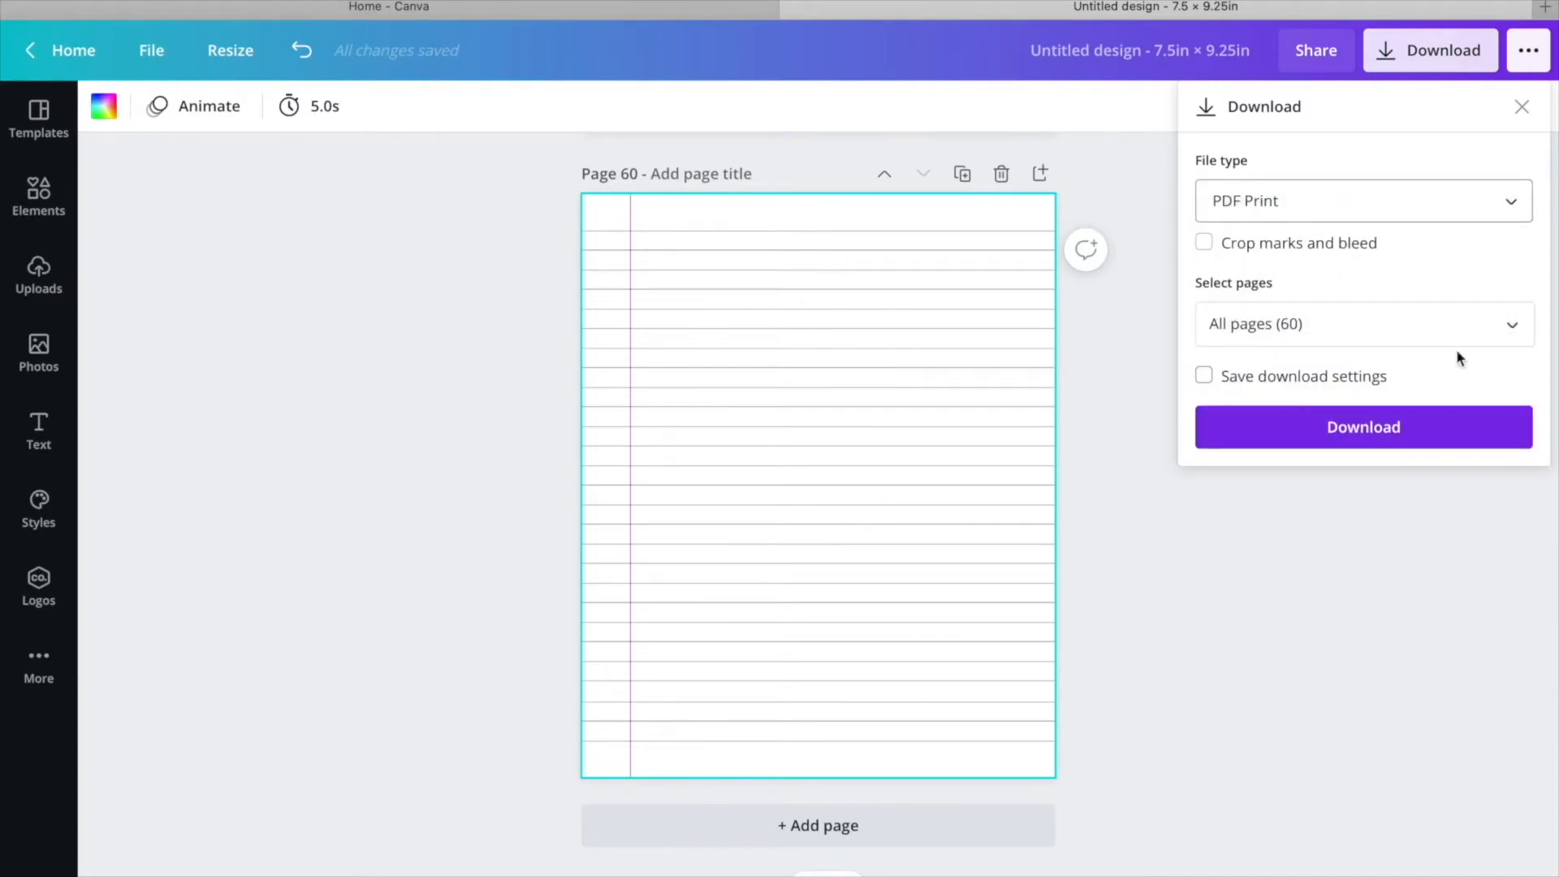
pyautogui.click(1509, 328)
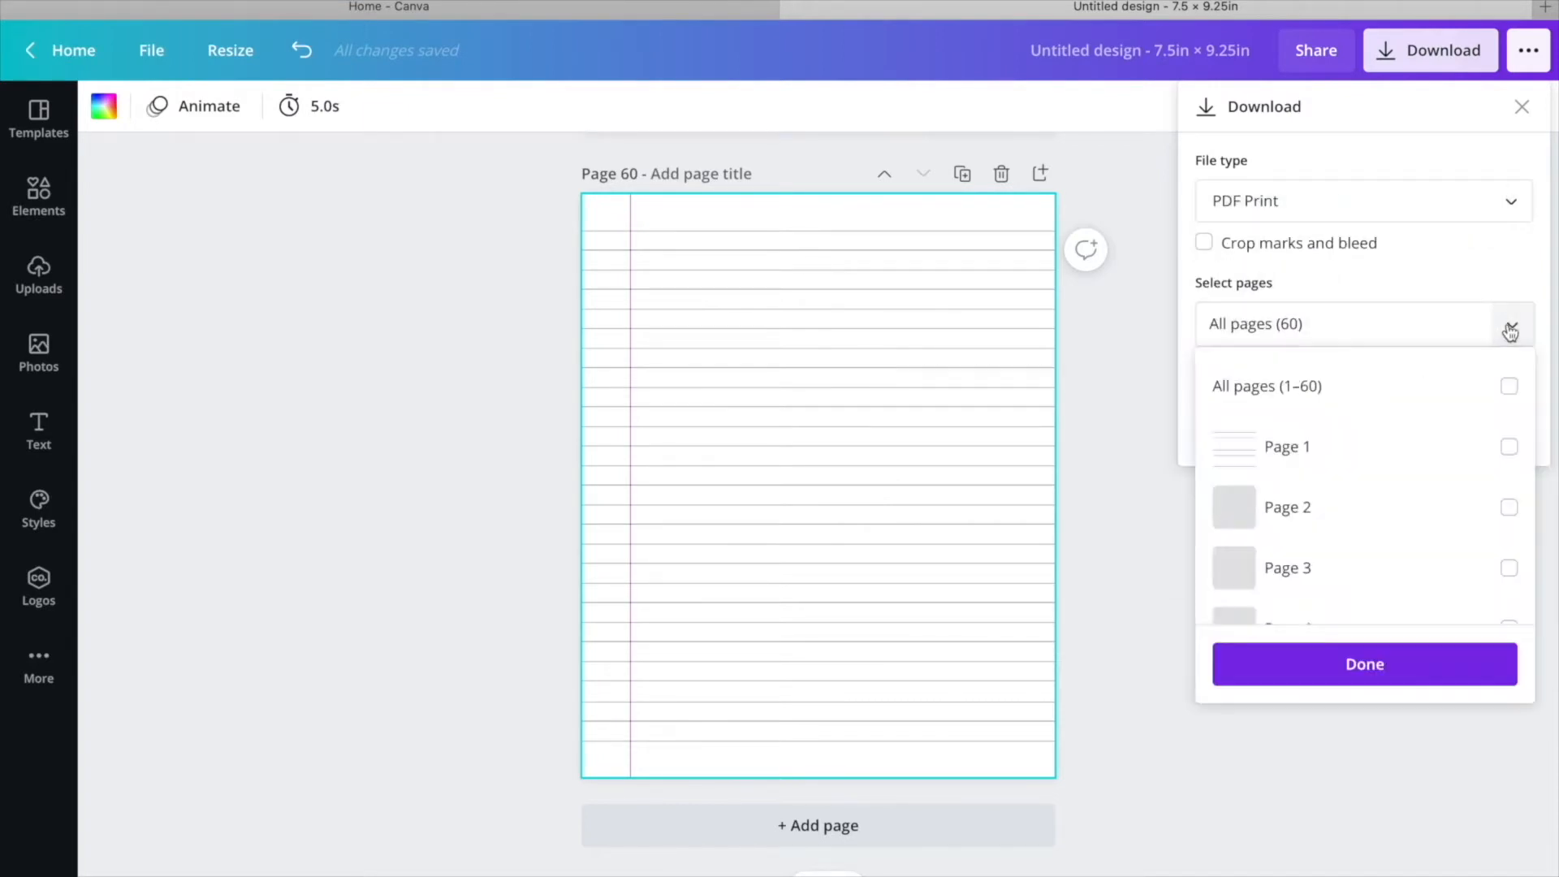
pyautogui.click(1508, 387)
pyautogui.scroll(-5, 1370, 608)
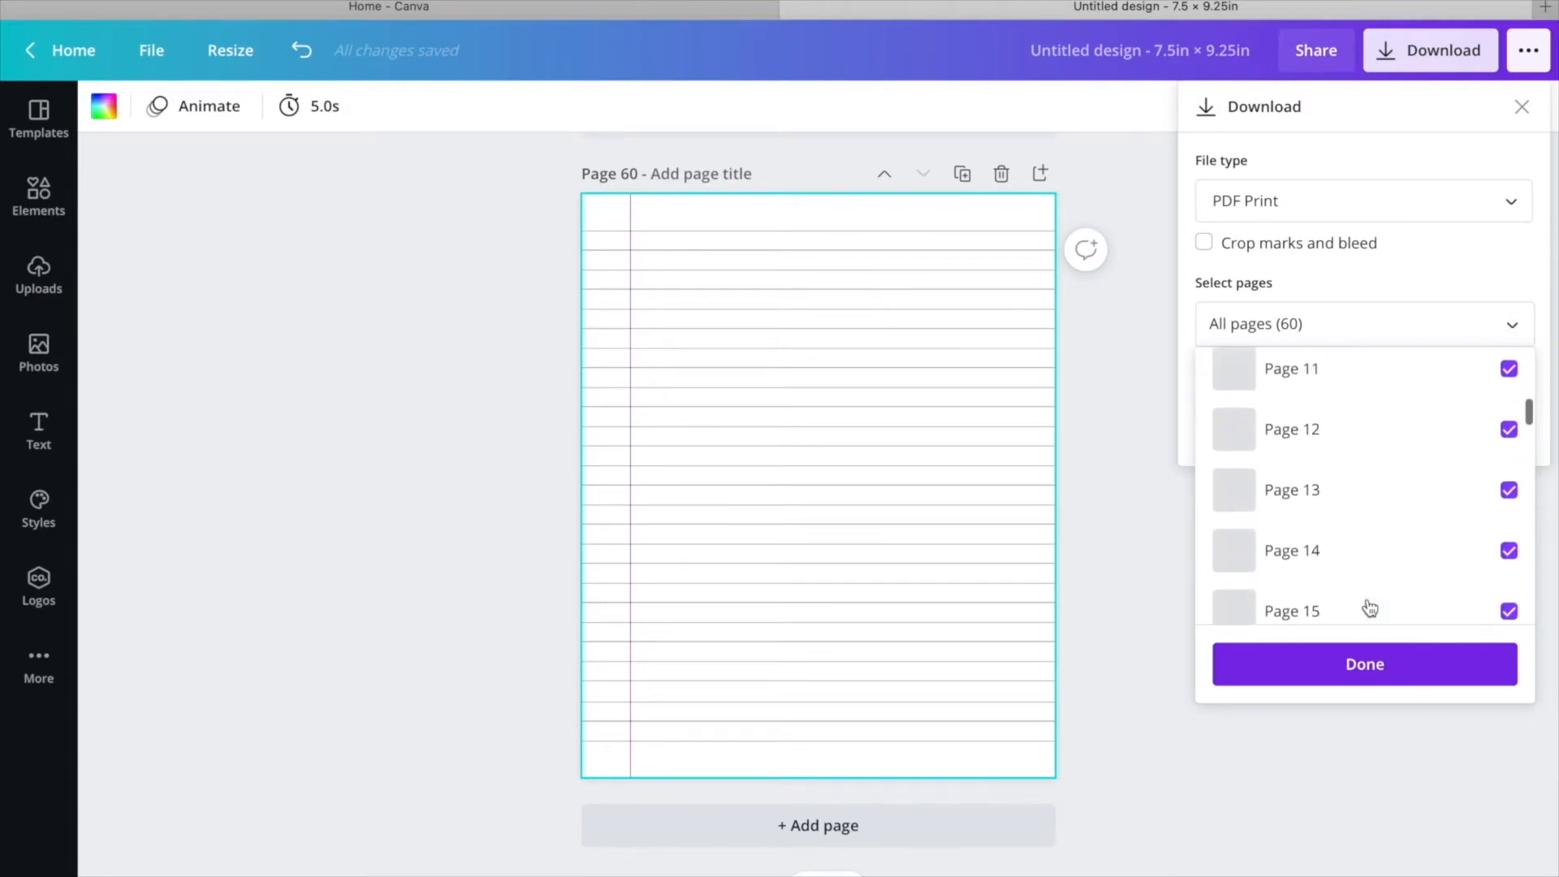
pyautogui.click(1350, 667)
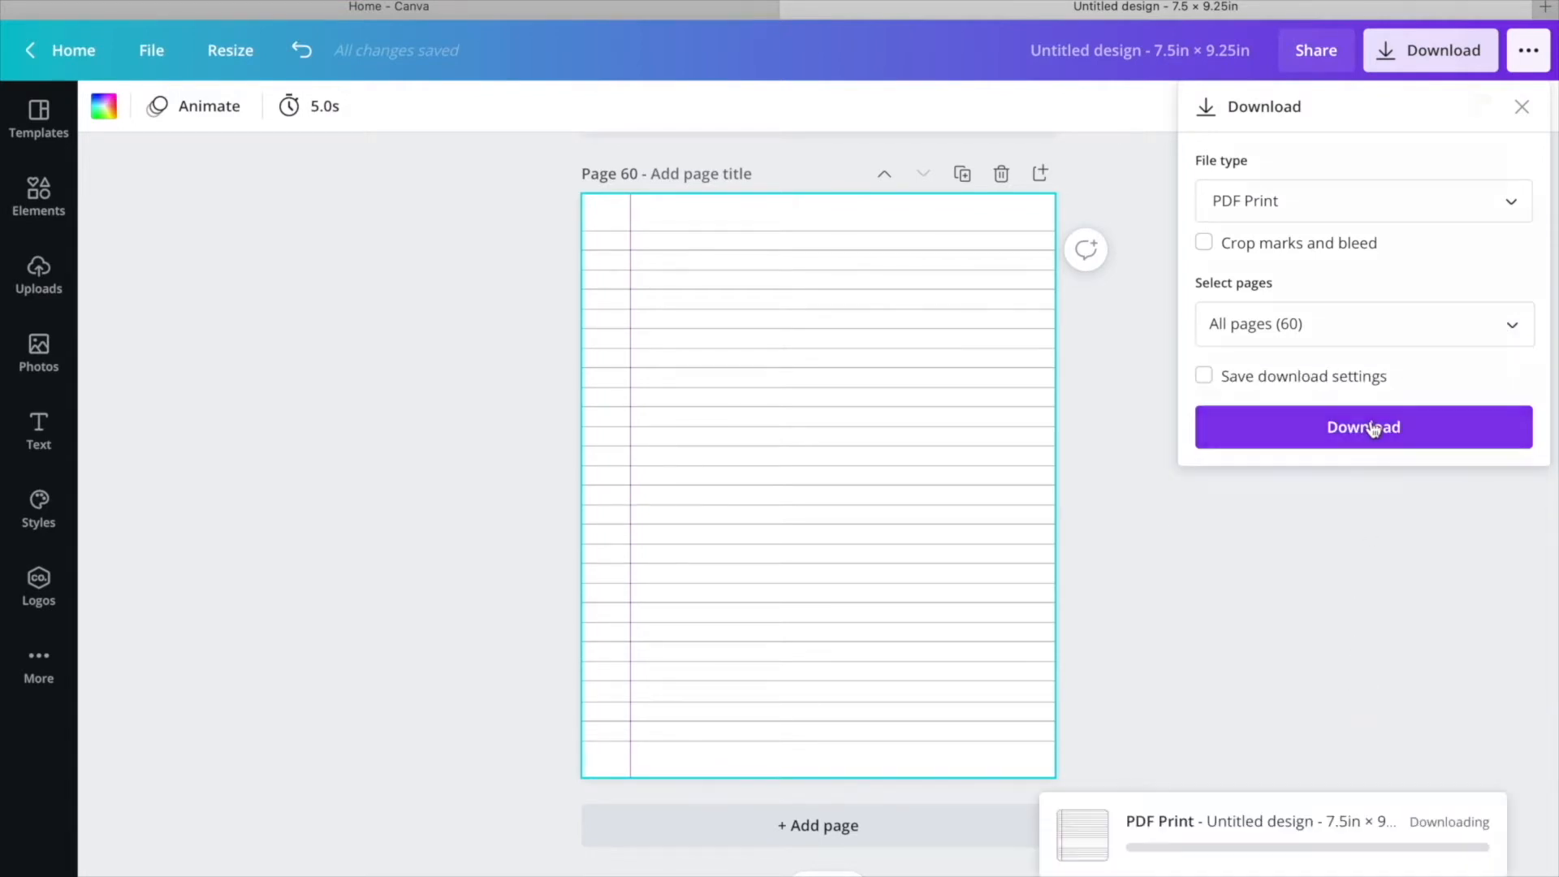
pyautogui.click(1375, 431)
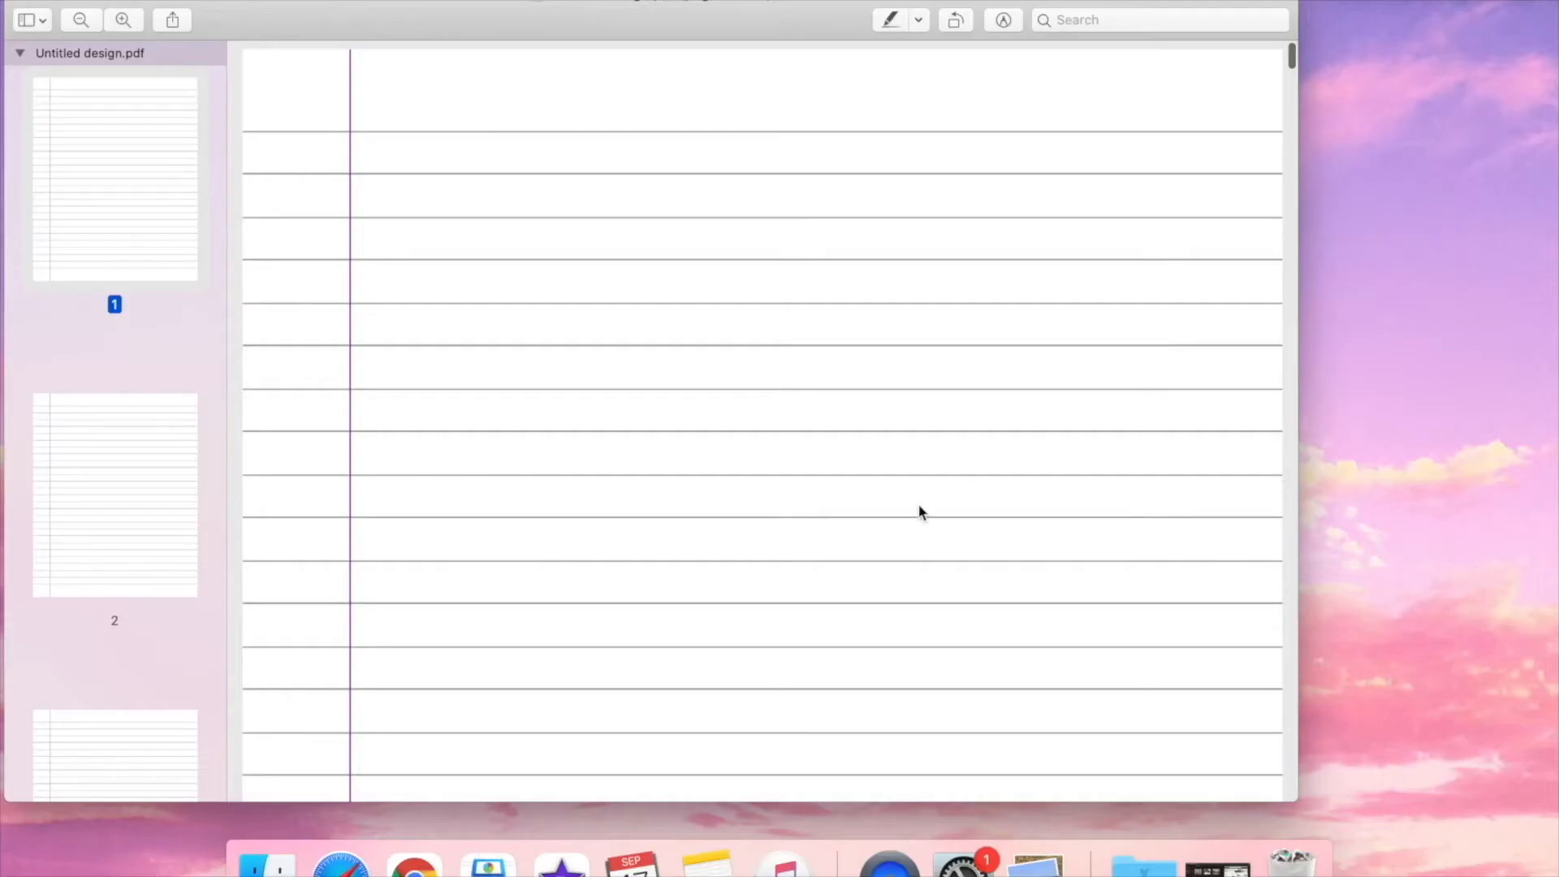
# Look through the pages of the downloaded Untitled design.pdf up to page 60 and close it.
pyautogui.scroll(-15, 920, 509)
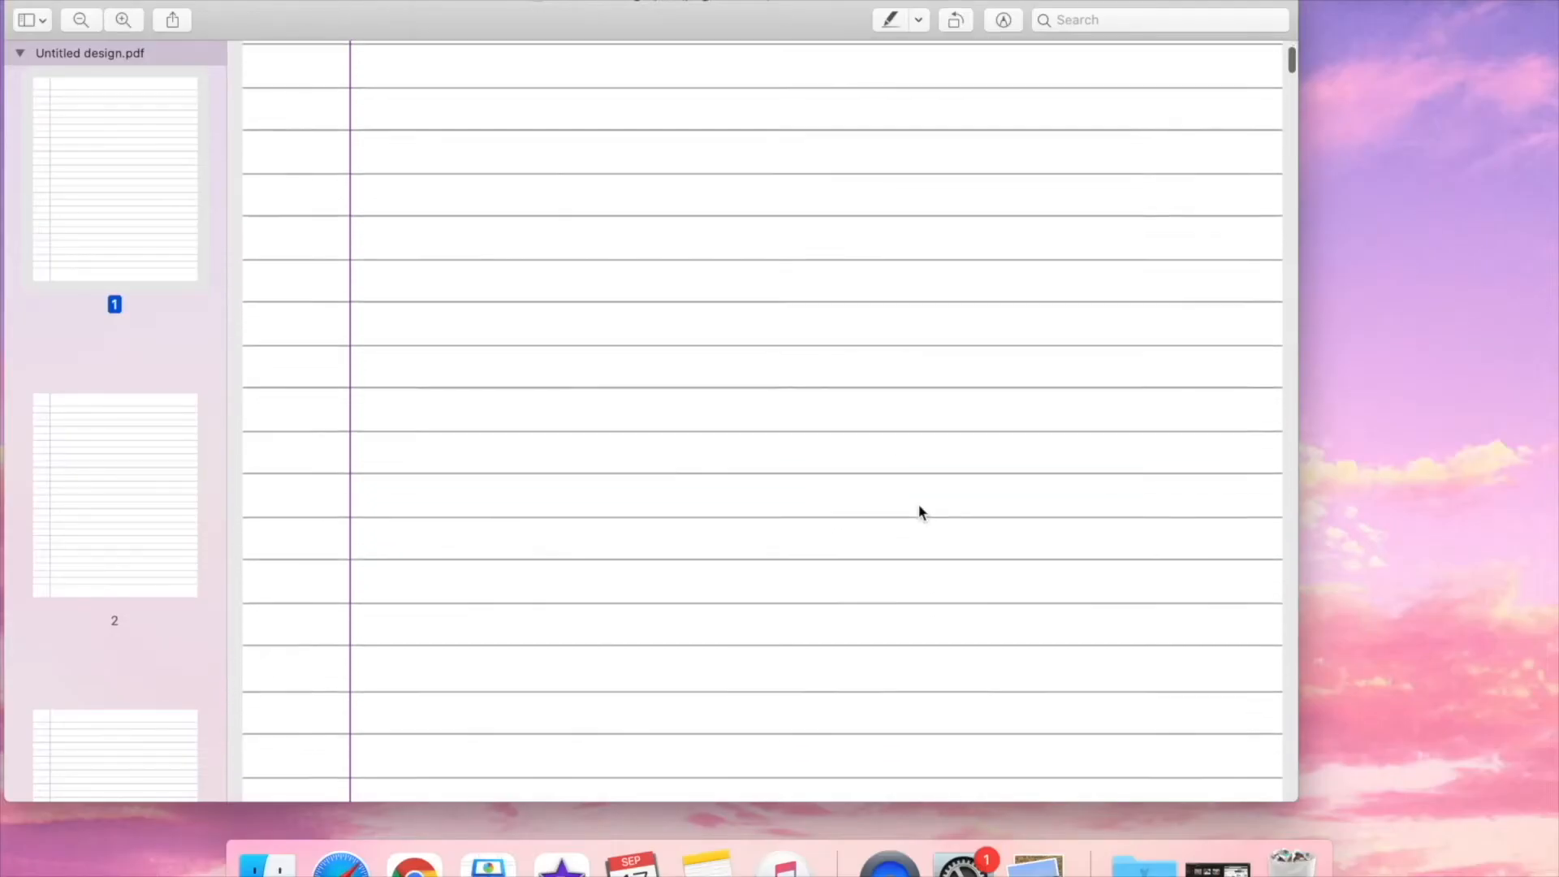
pyautogui.scroll(-10, 920, 510)
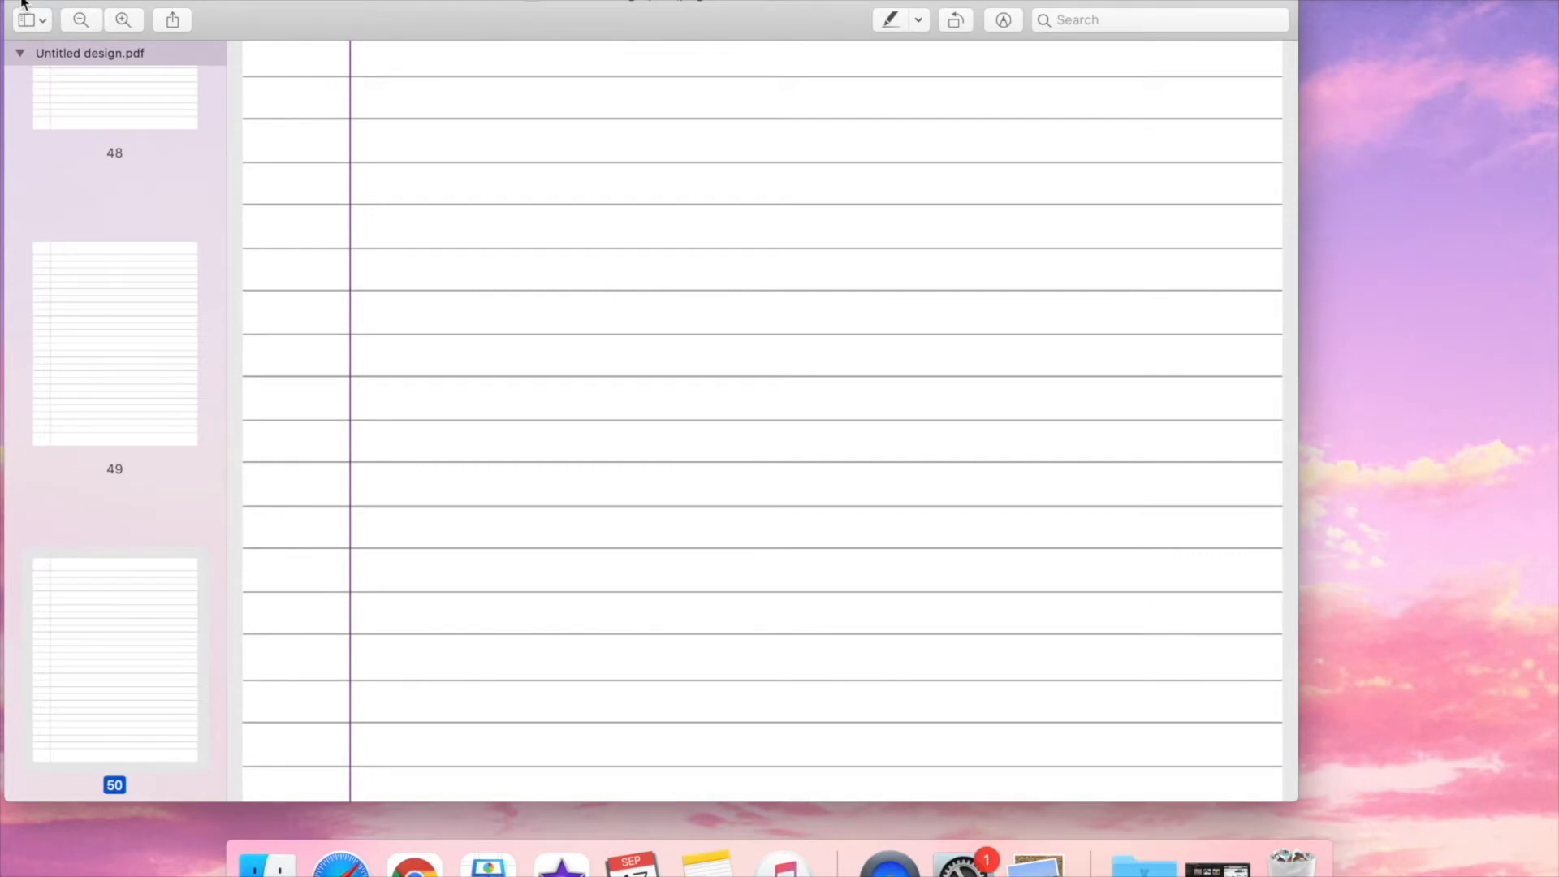
pyautogui.scroll(-10, 109, 406)
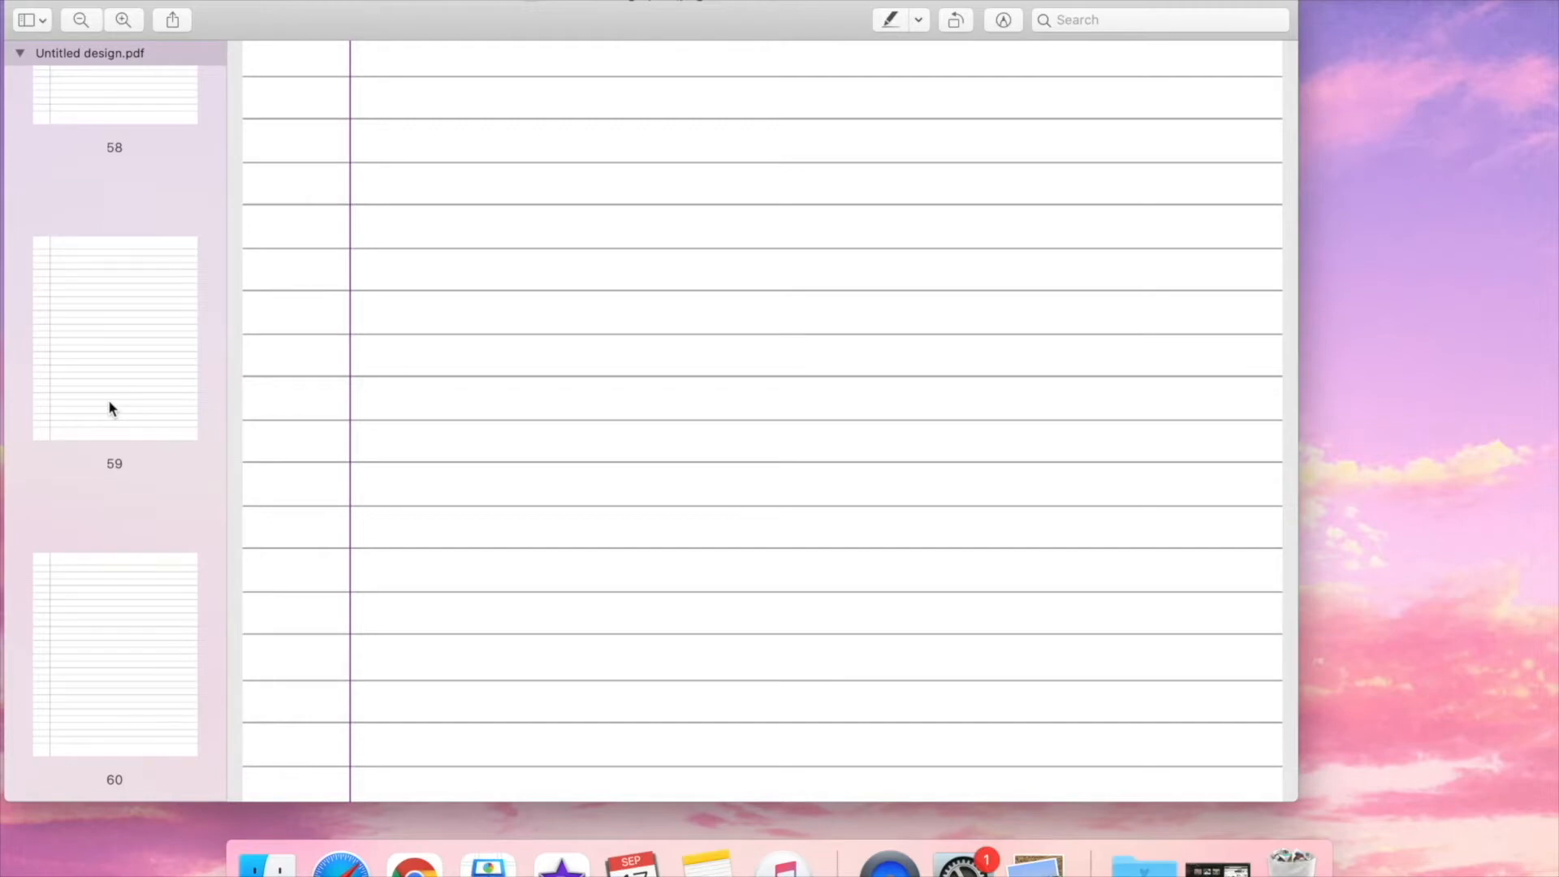
pyautogui.click(19, 1)
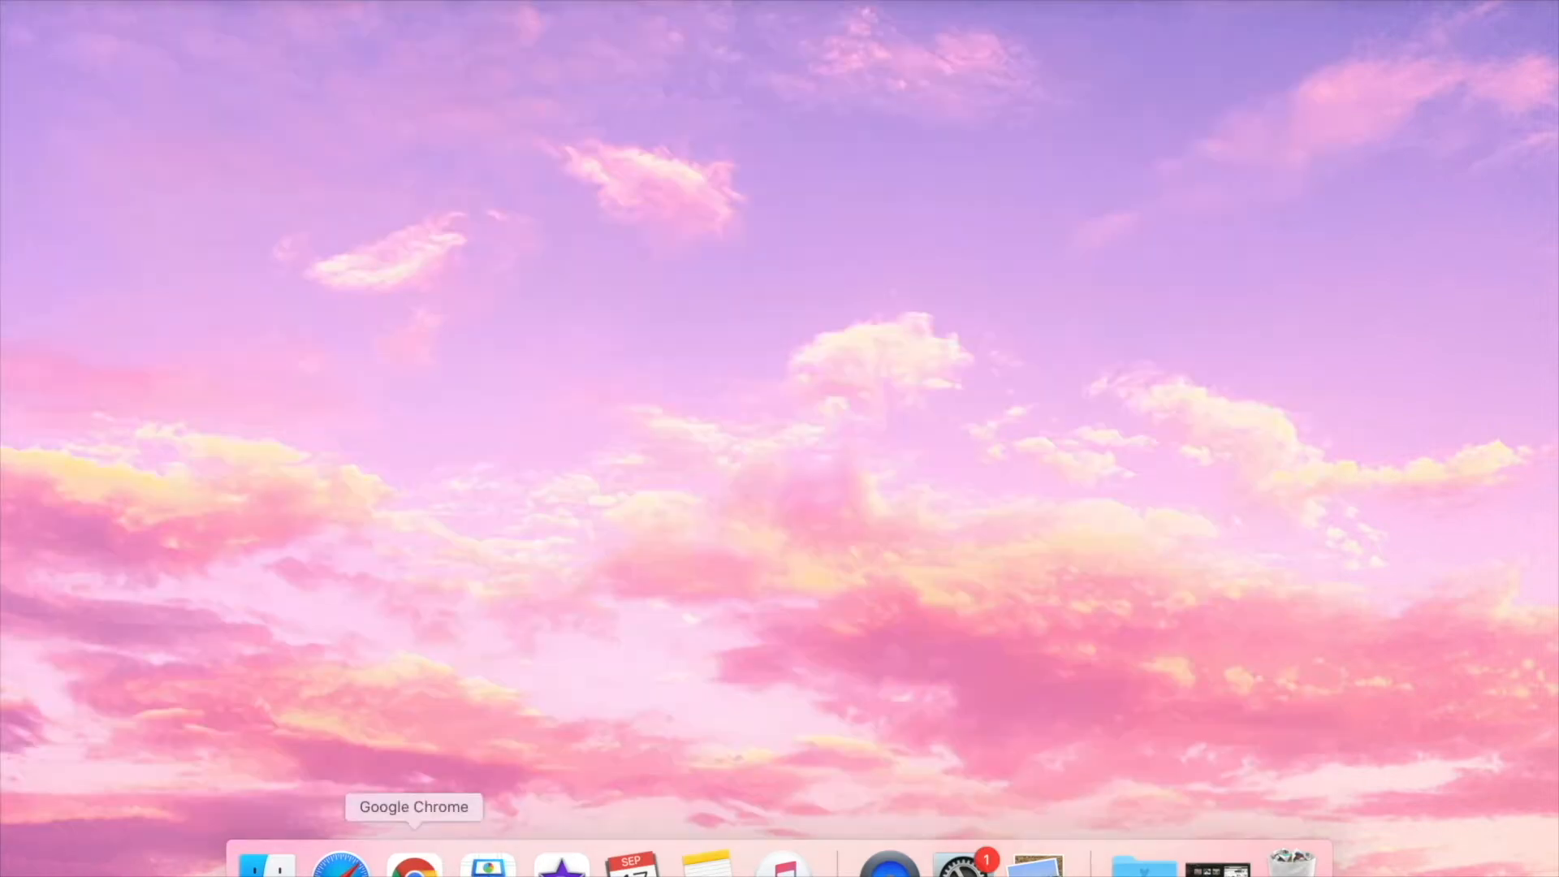
# Switch to Google Chrome, go to ilovepdf.com and open the Merge PDF tool.
pyautogui.click(415, 864)
pyautogui.write('il')
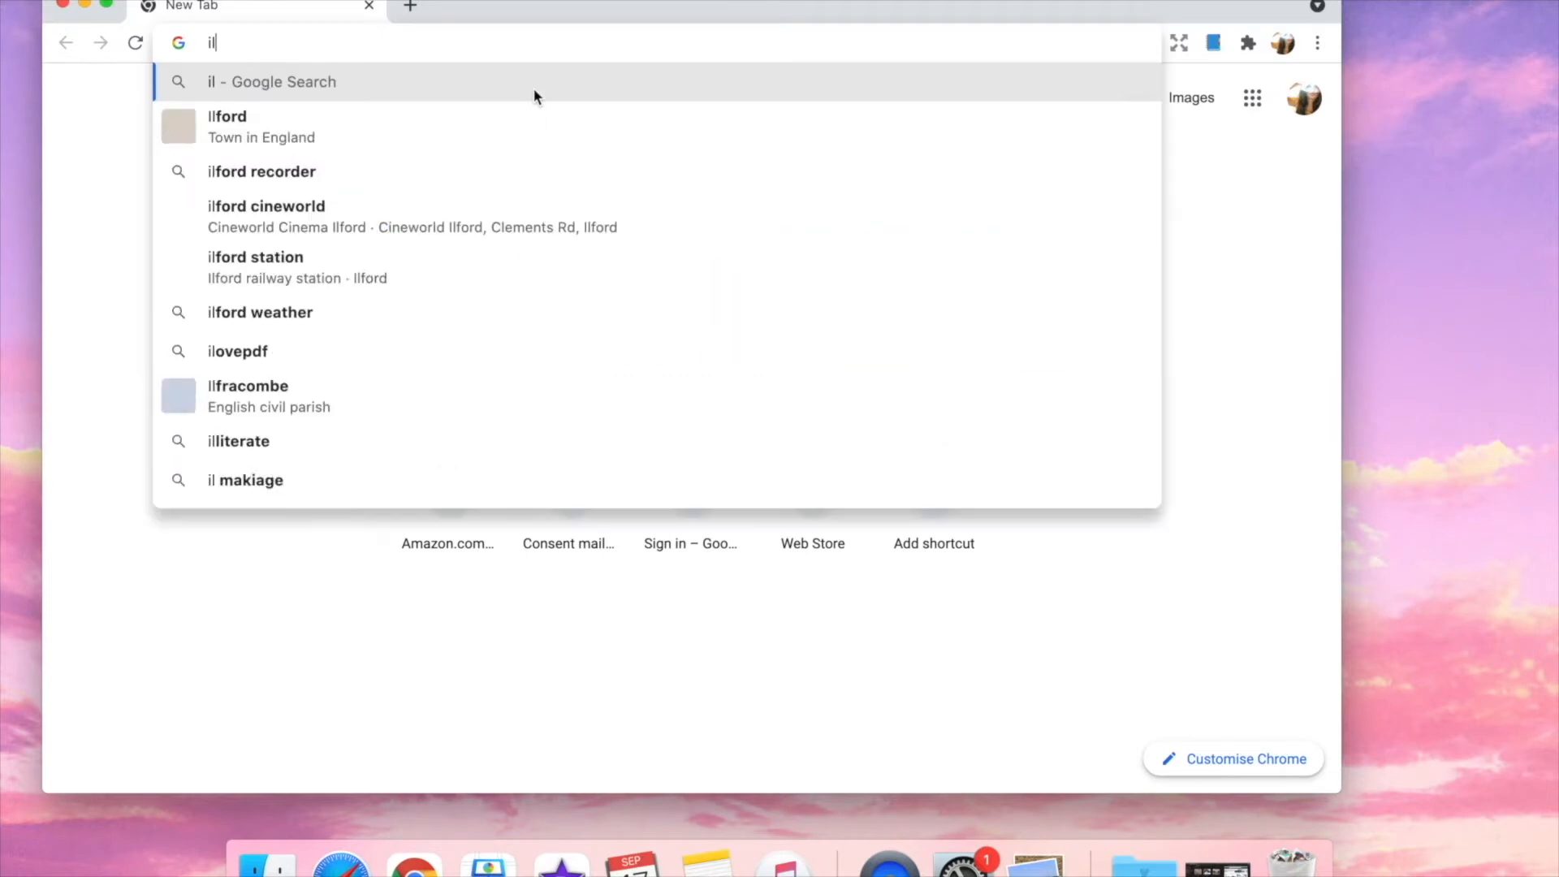
pyautogui.write('ovepdf')
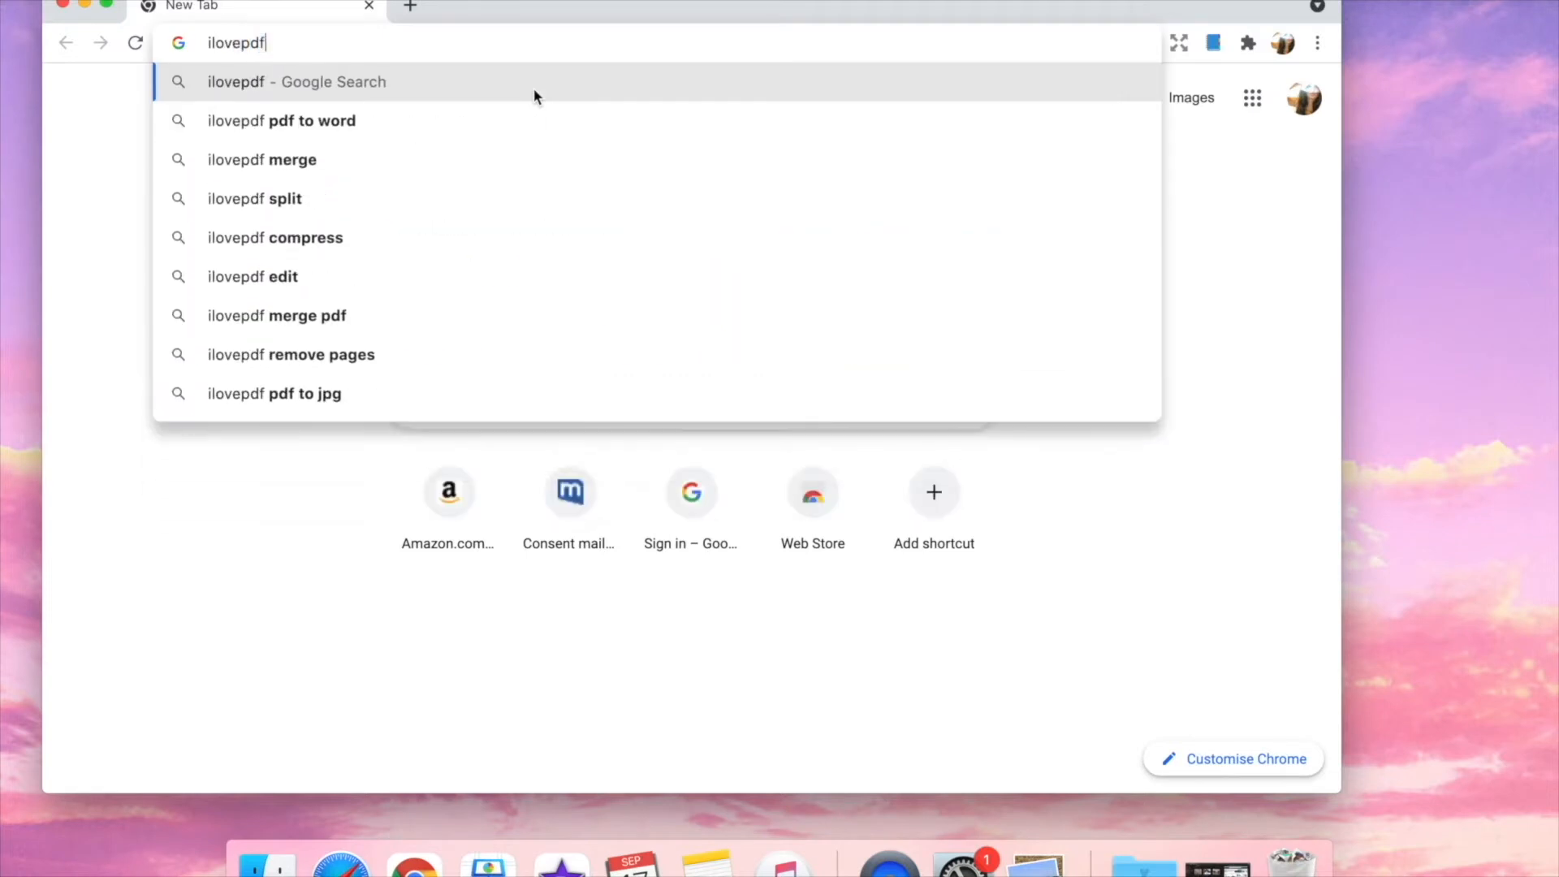
pyautogui.write('.com')
pyautogui.press('Return')
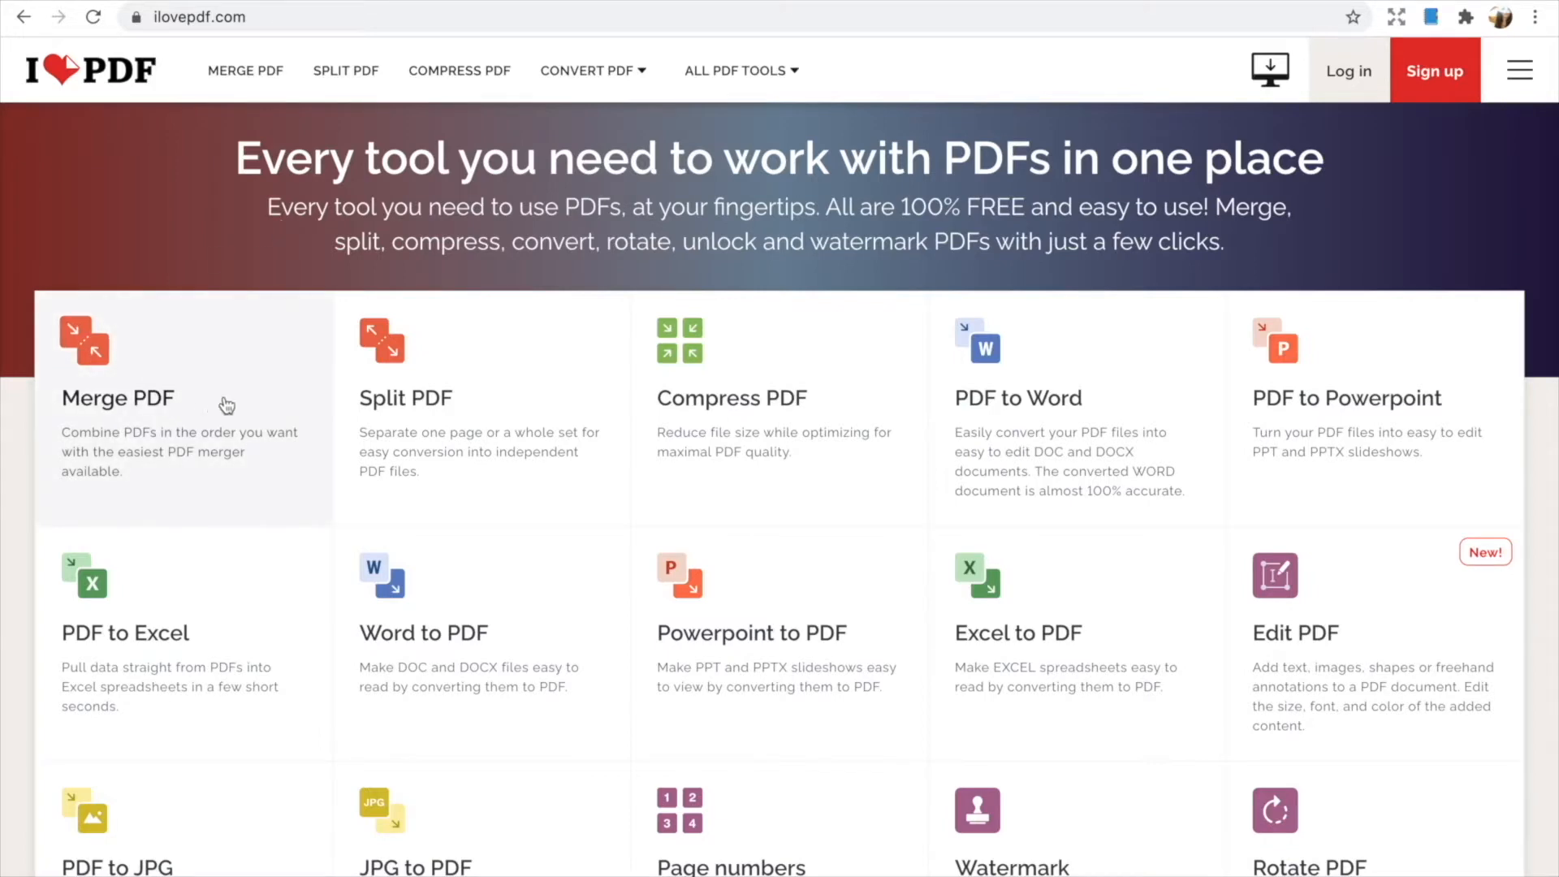
pyautogui.click(151, 384)
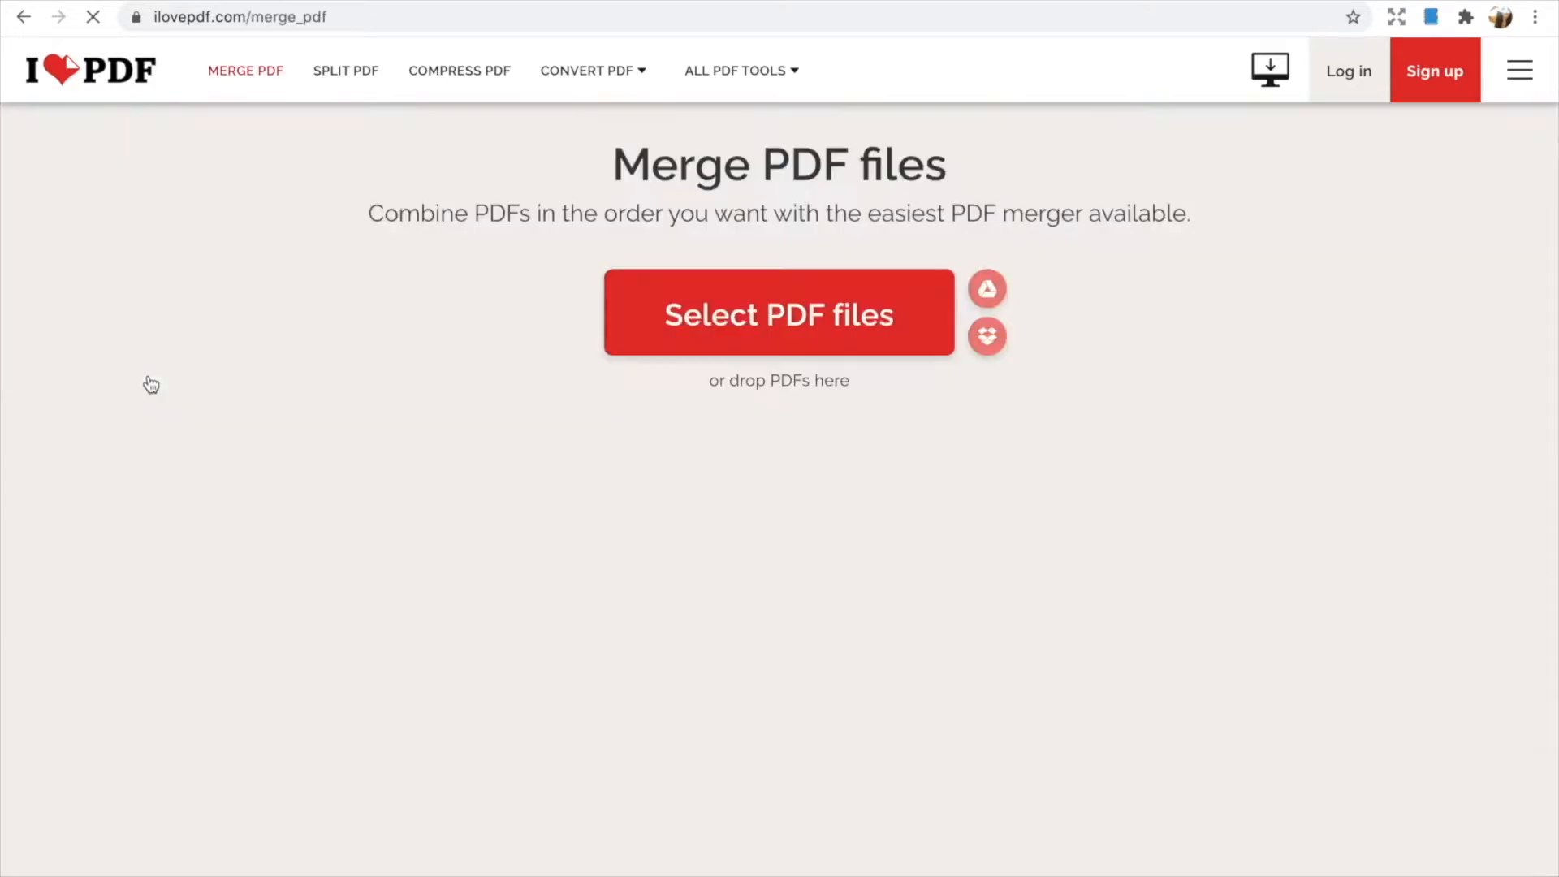
# Add Untitled design.pdf from the Desktop folder to the merge twice.
pyautogui.click(672, 315)
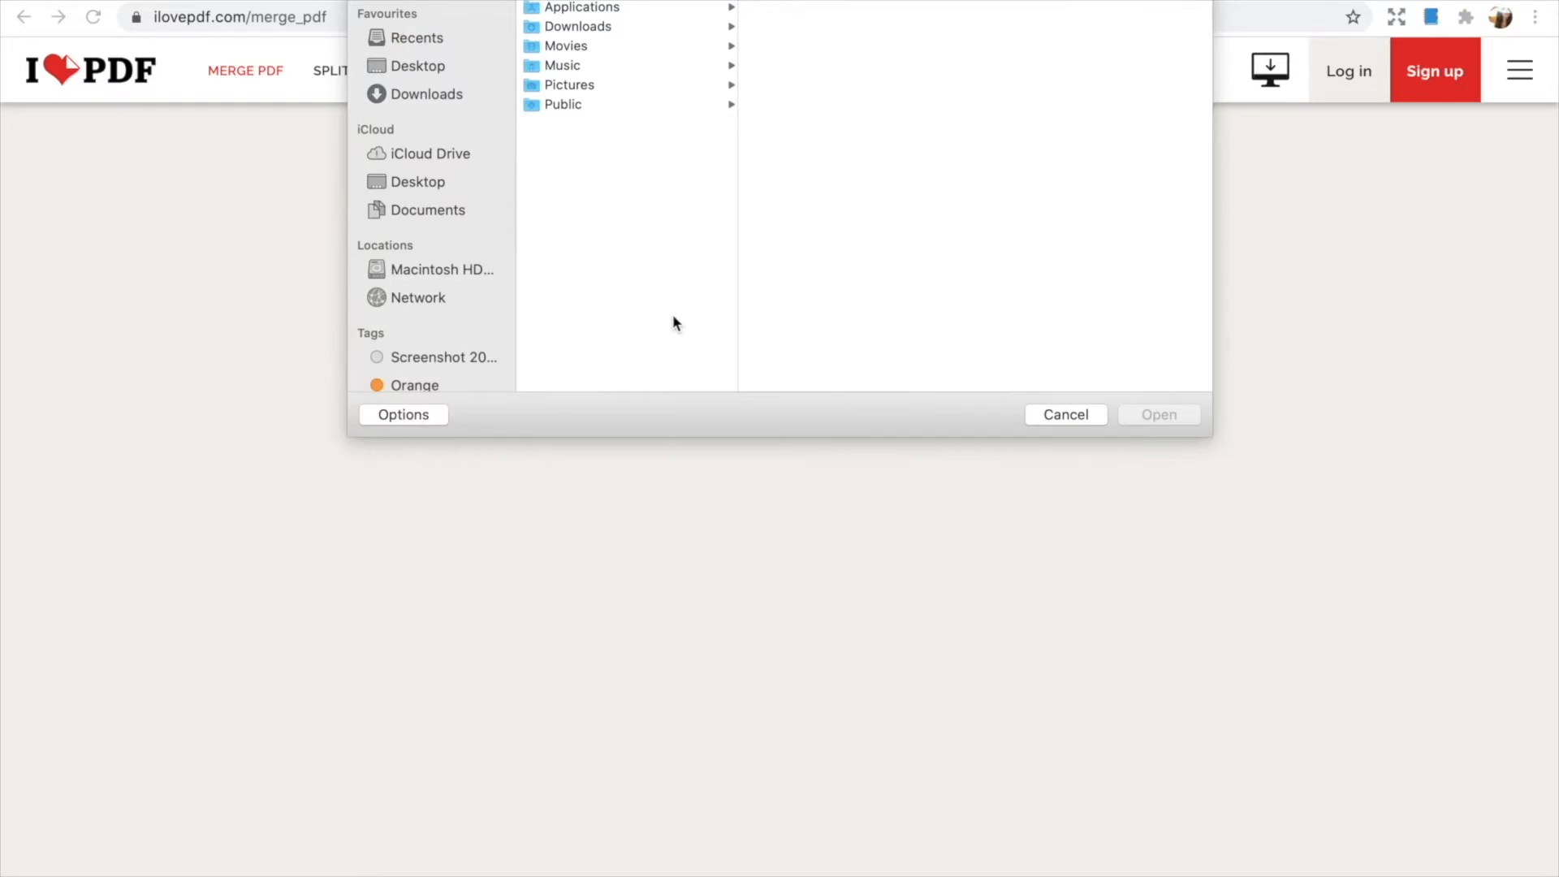
pyautogui.click(429, 65)
pyautogui.click(616, 35)
pyautogui.click(1161, 416)
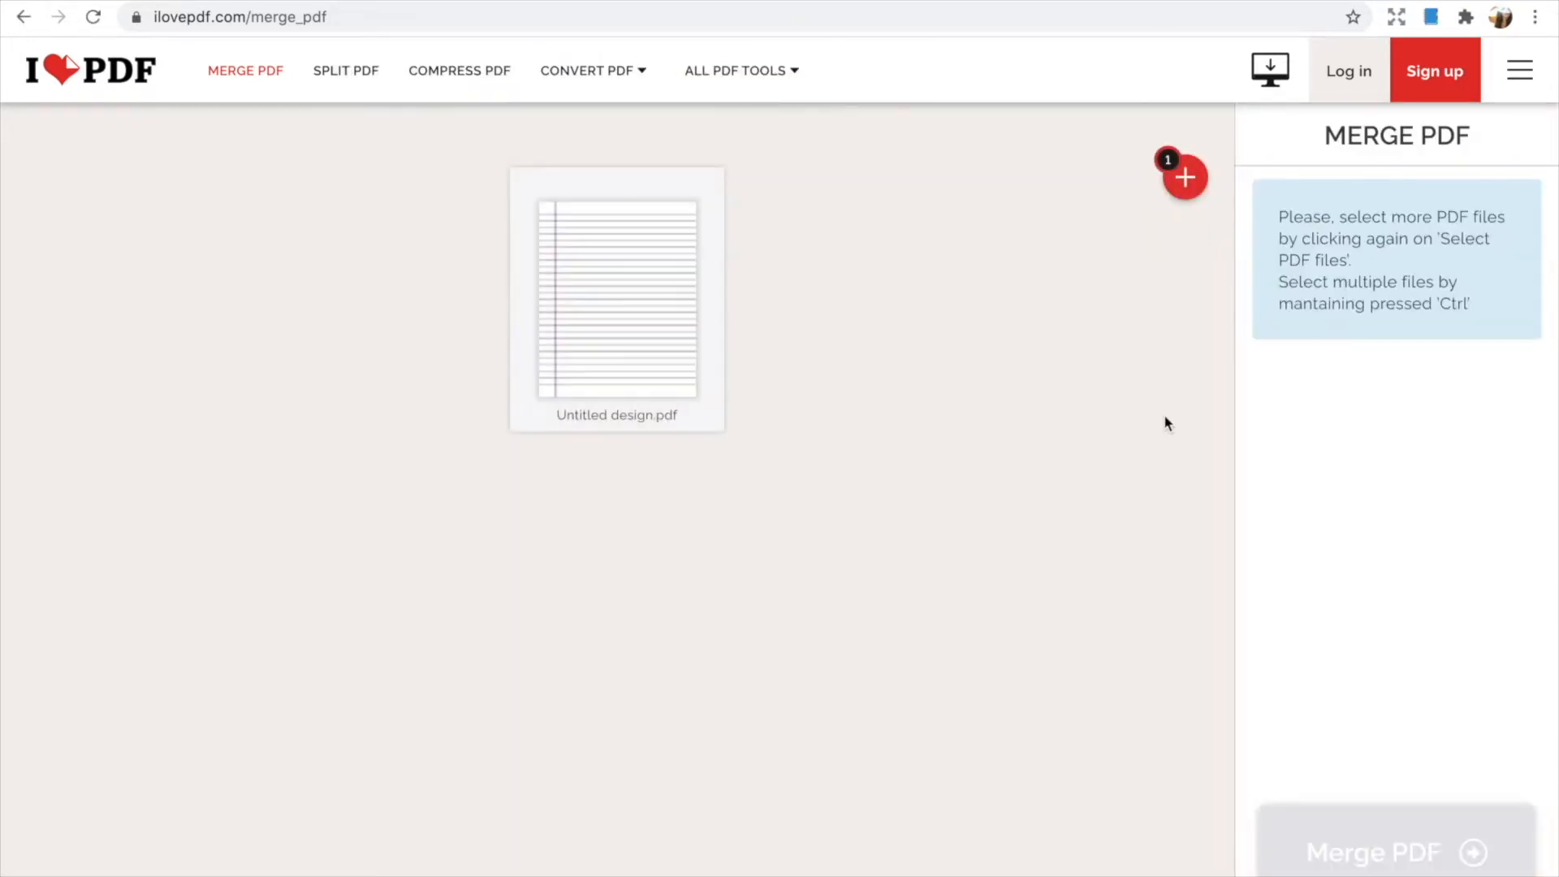
pyautogui.click(1187, 176)
pyautogui.click(649, 34)
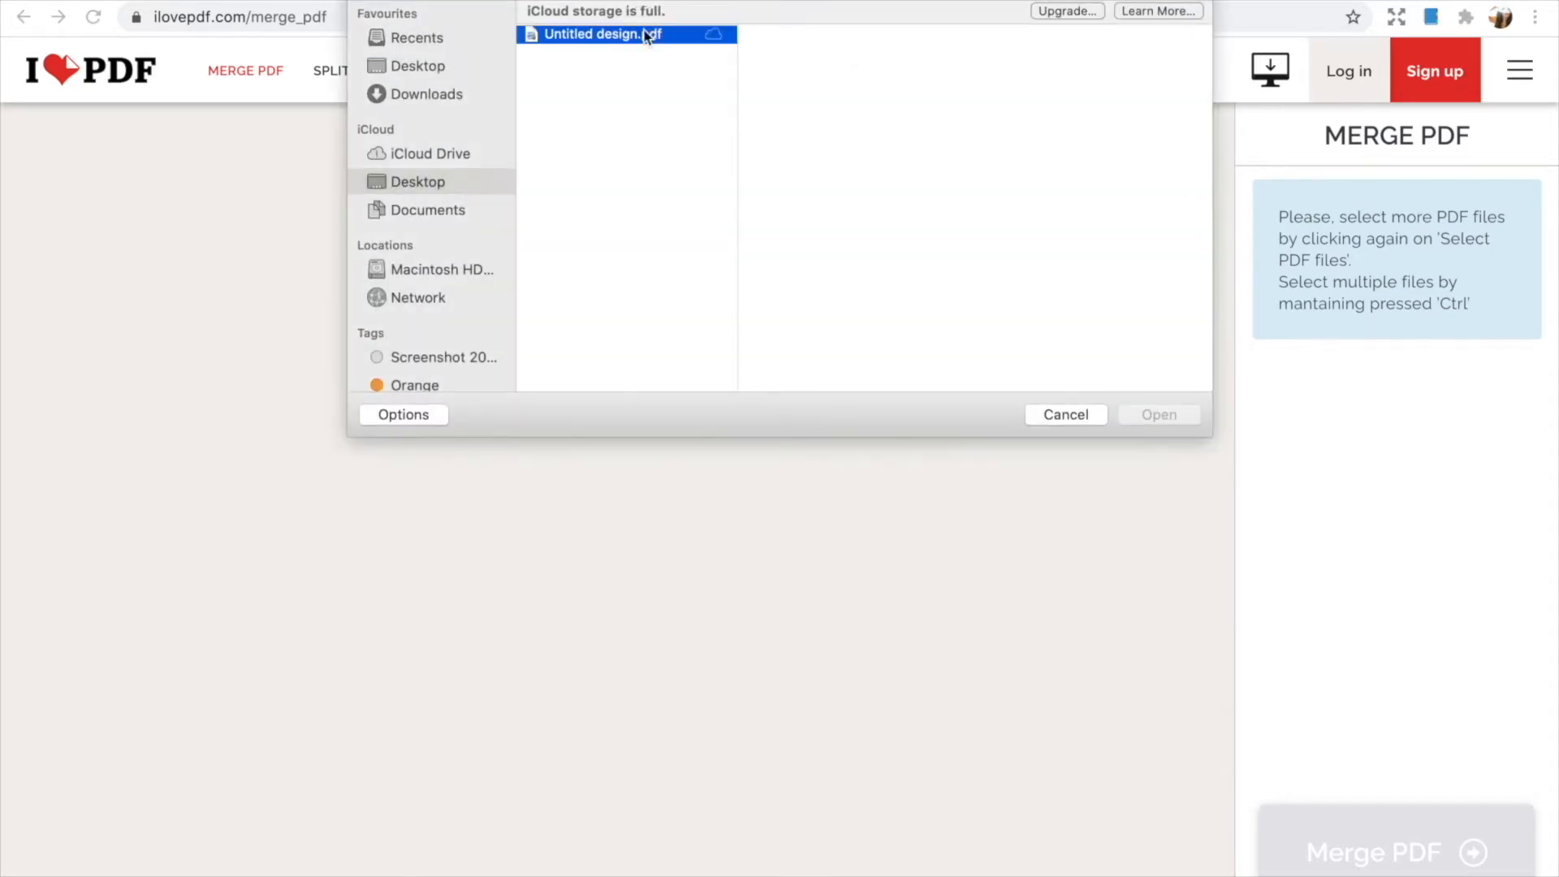
pyautogui.click(1148, 416)
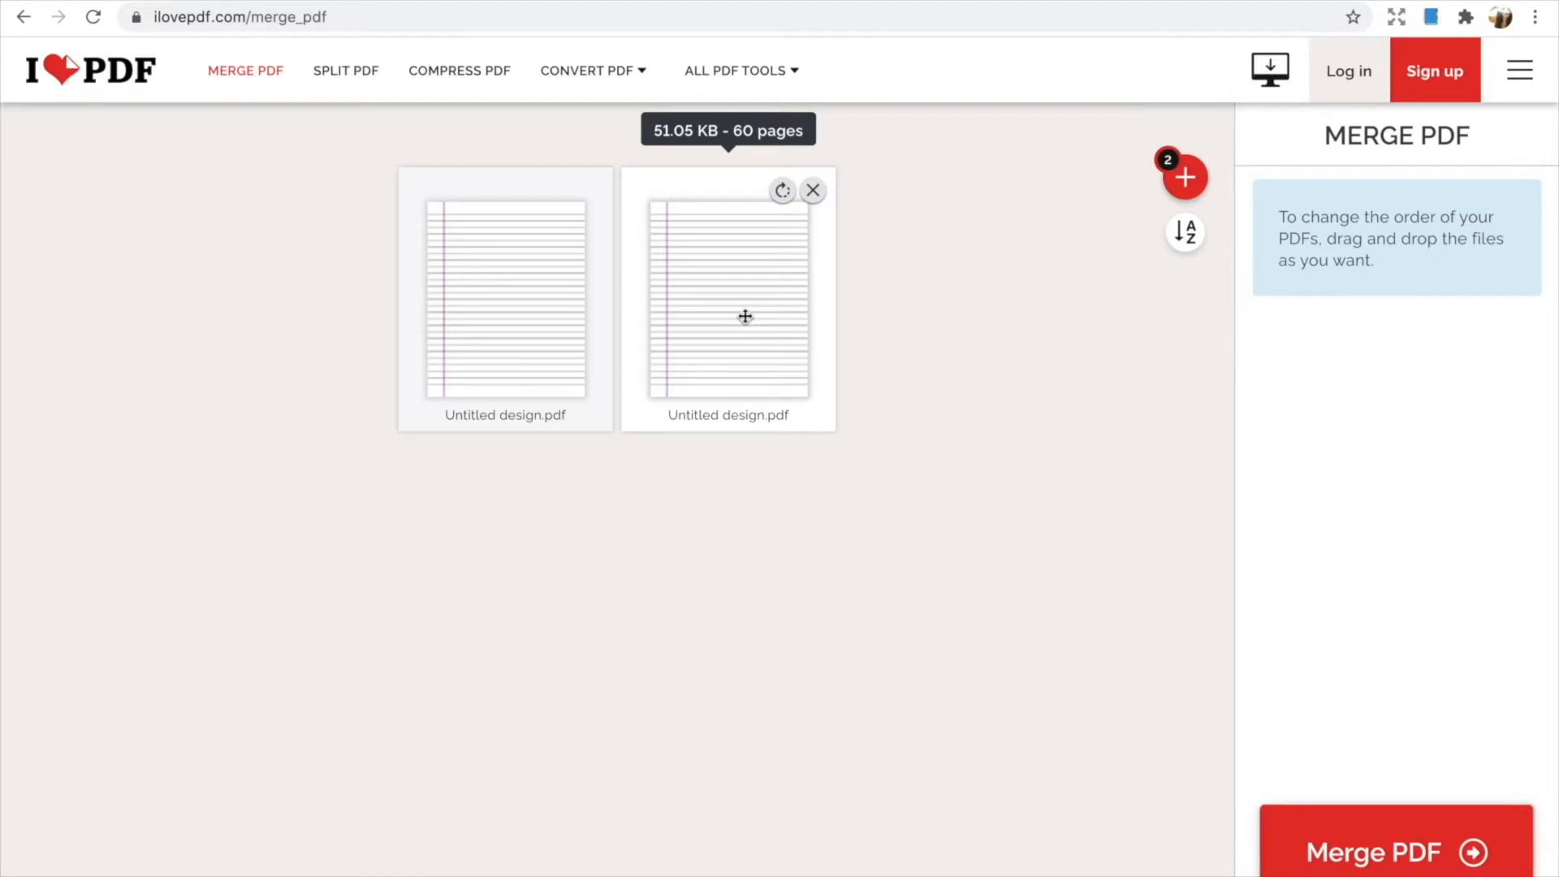
# Merge the two PDFs and place the downloaded ilovepdf_merged.pdf on the desktop.
pyautogui.click(1361, 853)
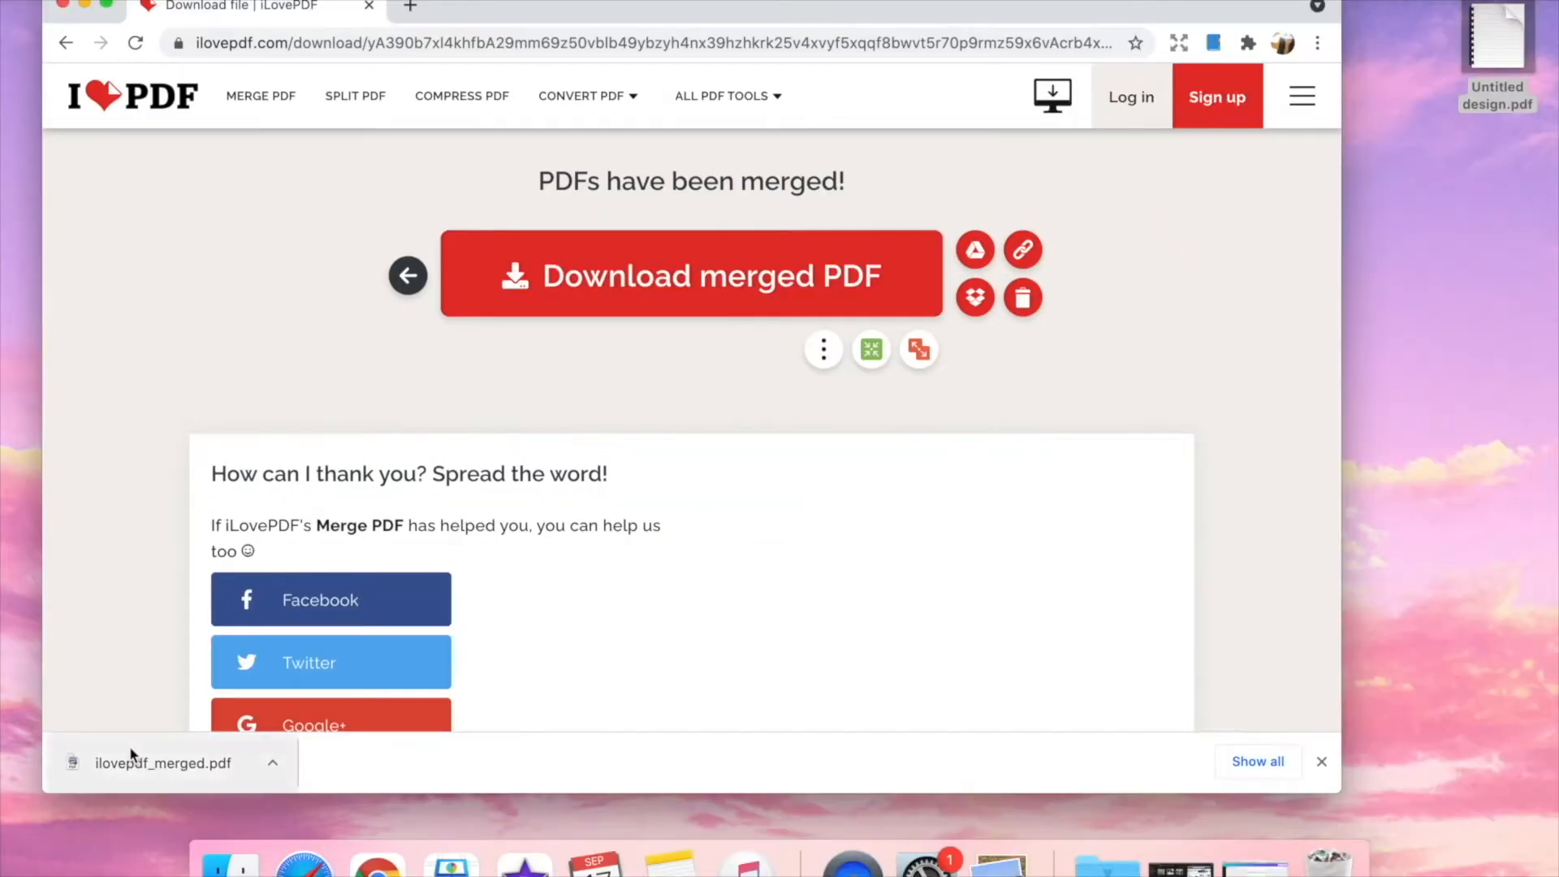
pyautogui.moveTo(129, 760); pyautogui.dragTo(1475, 211)
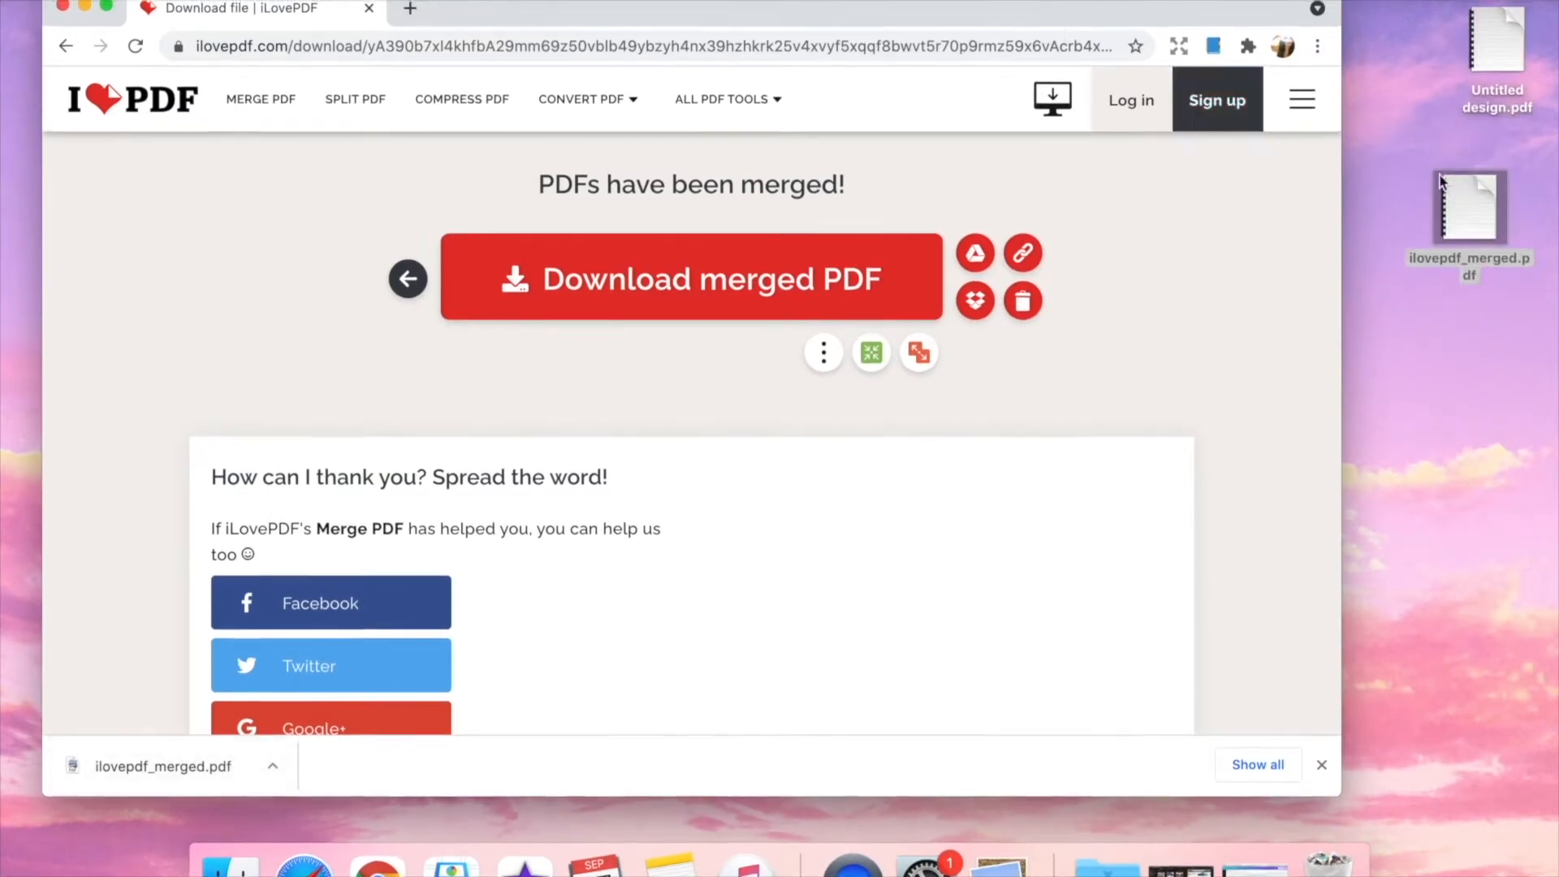
# Check the page count of ilovepdf_merged.pdf, close it and move the file to the desktop's upper corner.
pyautogui.doubleClick(1470, 202)
pyautogui.scroll(-20, 762, 279)
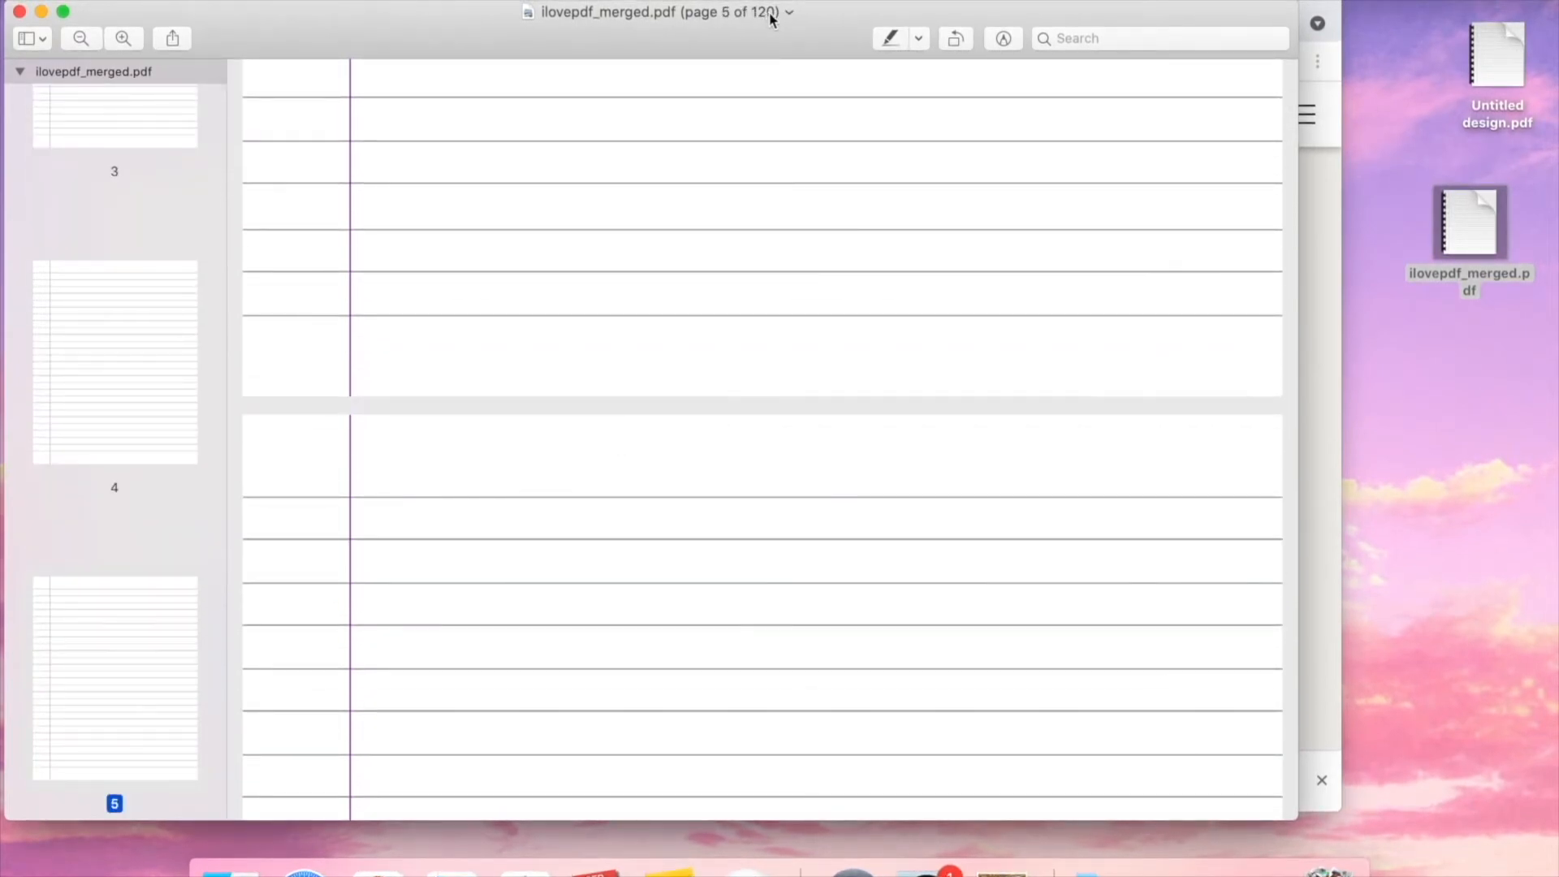
pyautogui.scroll(-15, 601, 493)
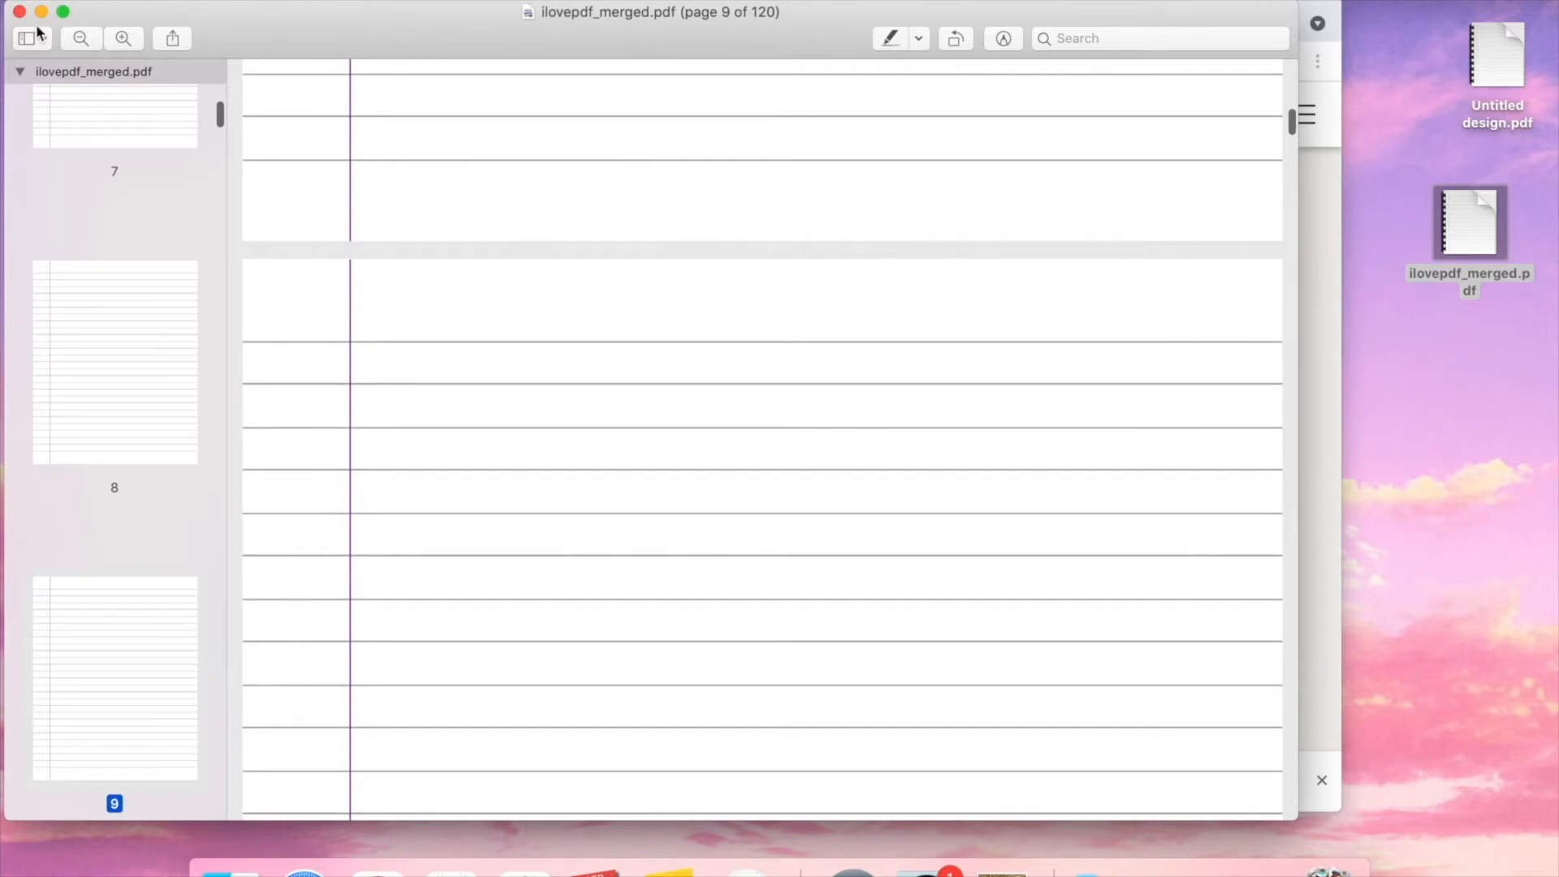
pyautogui.click(19, 11)
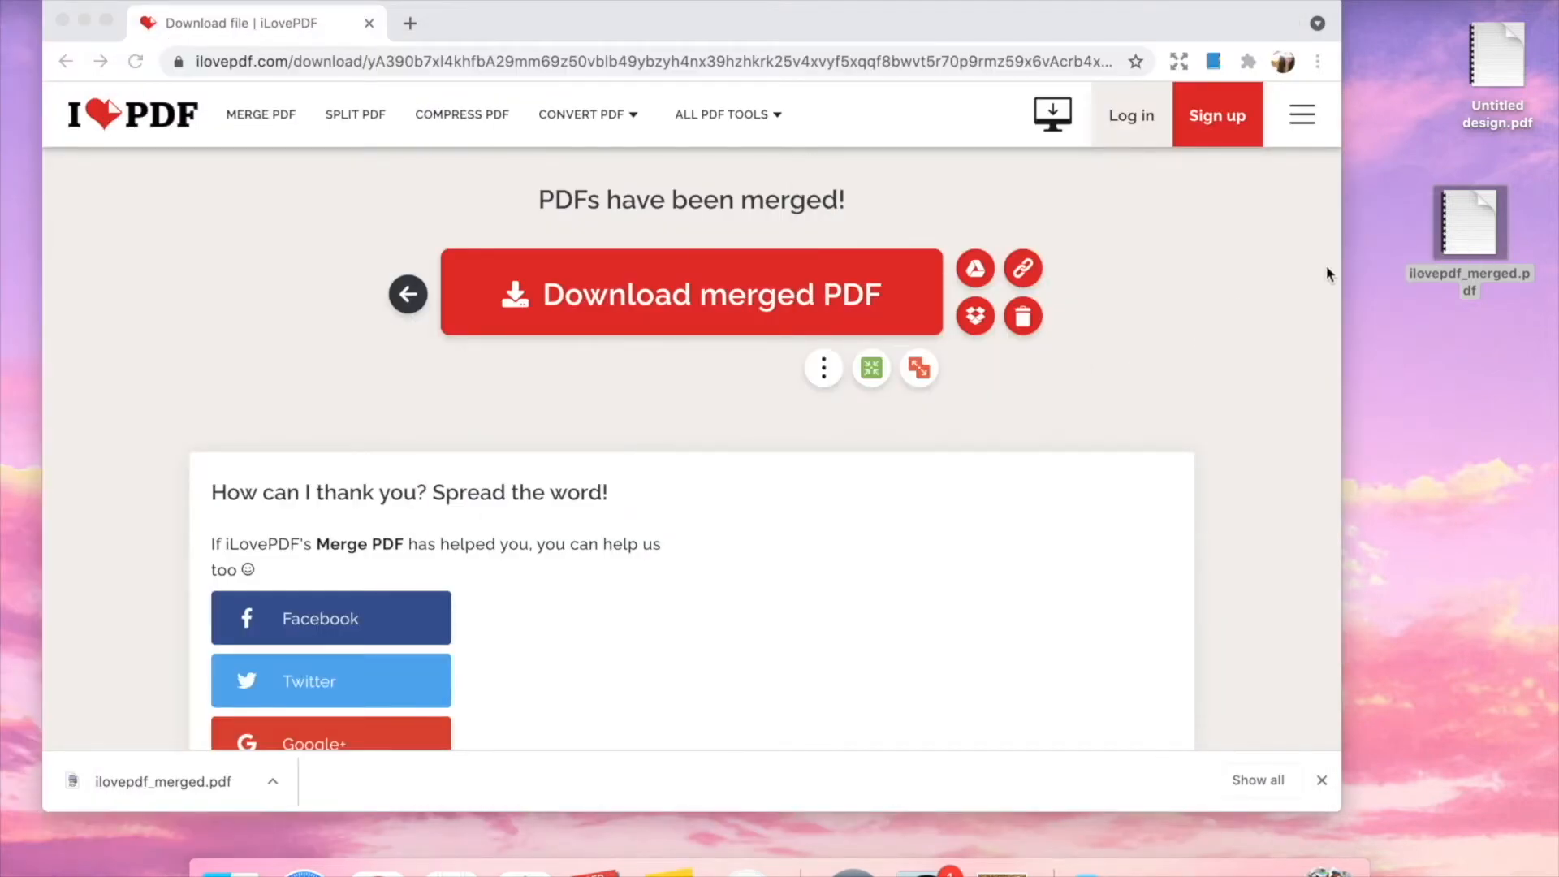
pyautogui.moveTo(1470, 224); pyautogui.dragTo(1490, 69)
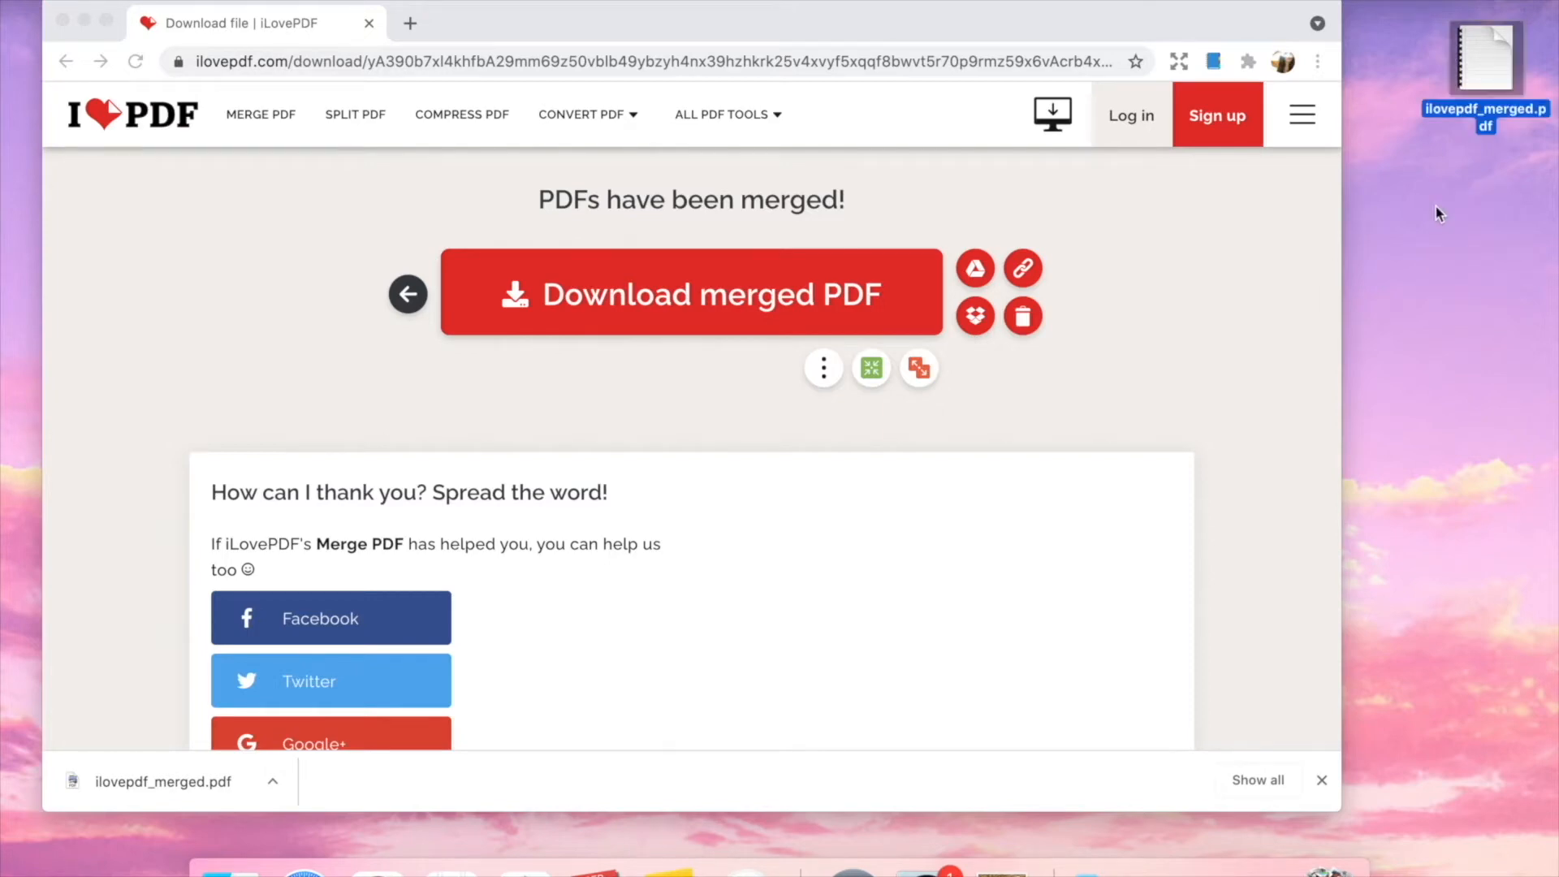
# Open the Book Bolt website in a new browser tab and launch its Interior Wizard.
pyautogui.click(410, 25)
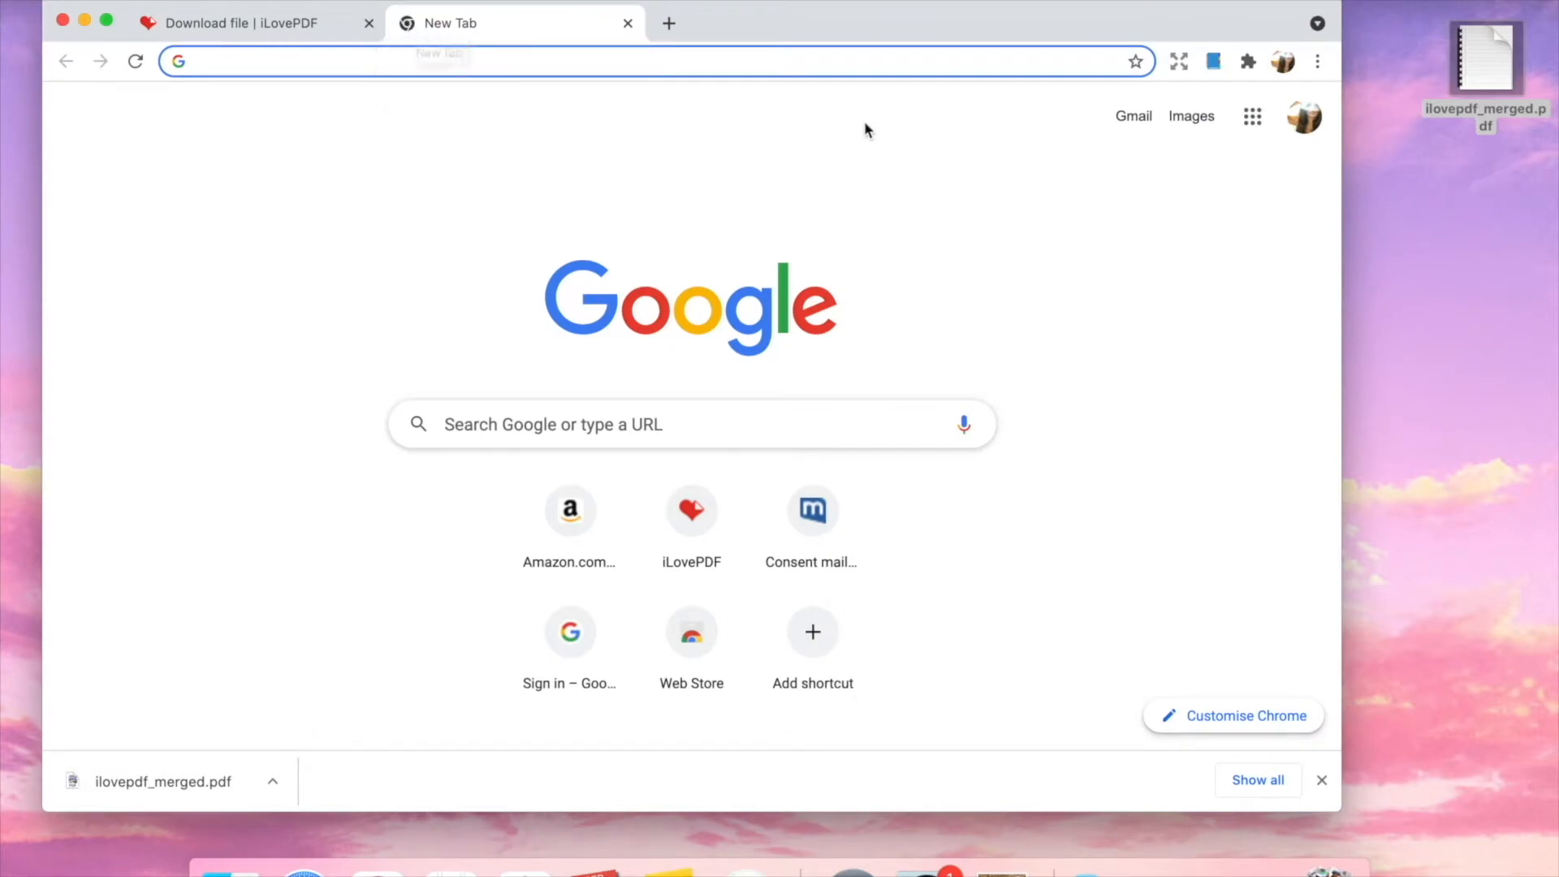
pyautogui.write('bookbolt')
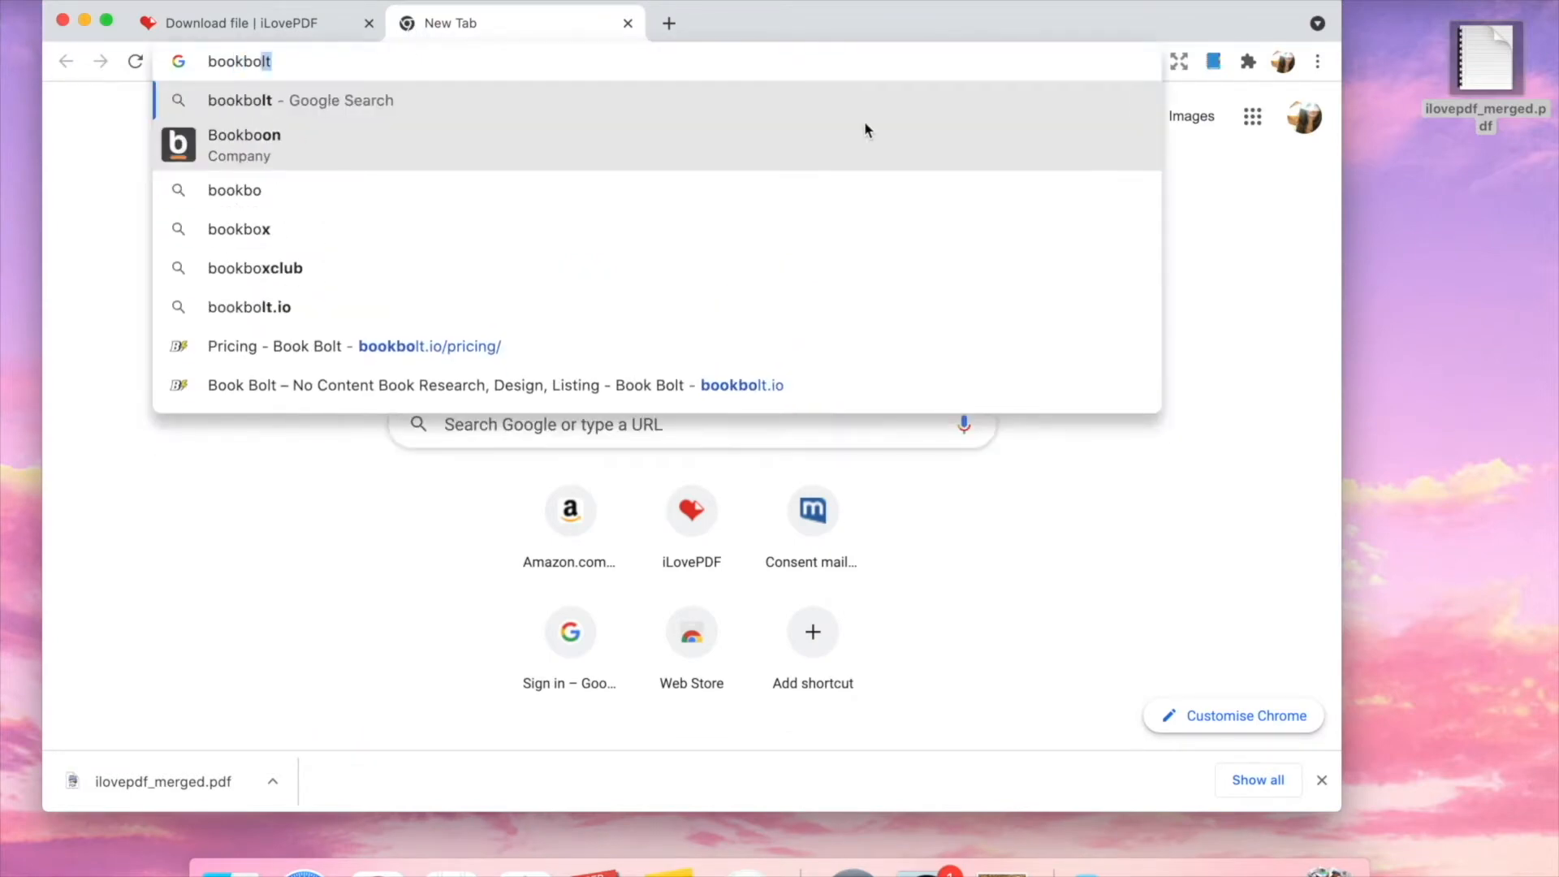
pyautogui.press('Return')
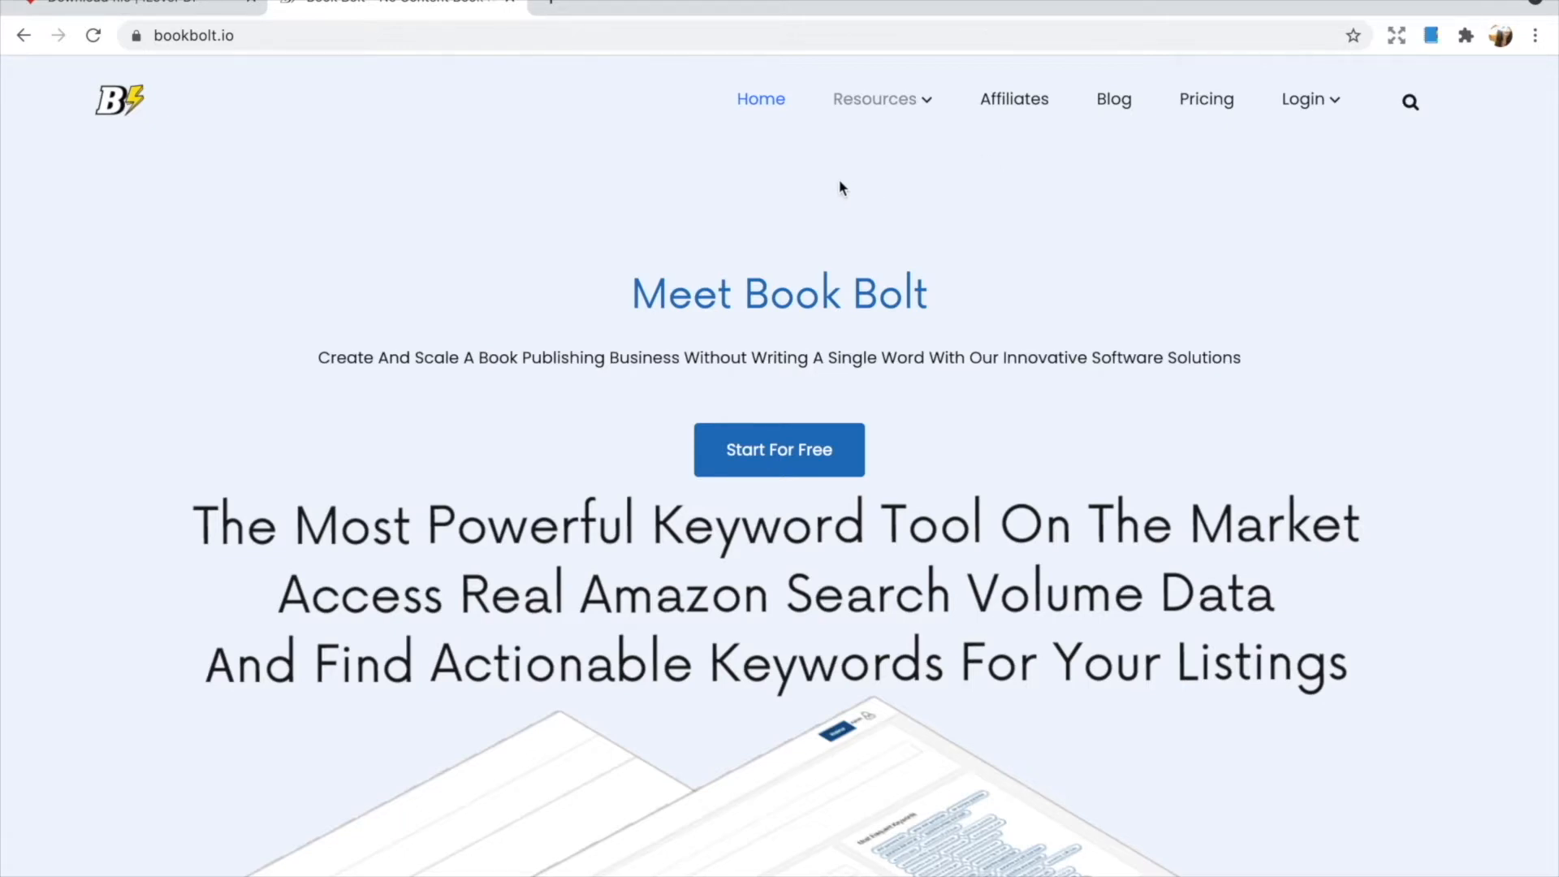
pyautogui.moveTo(908, 98)
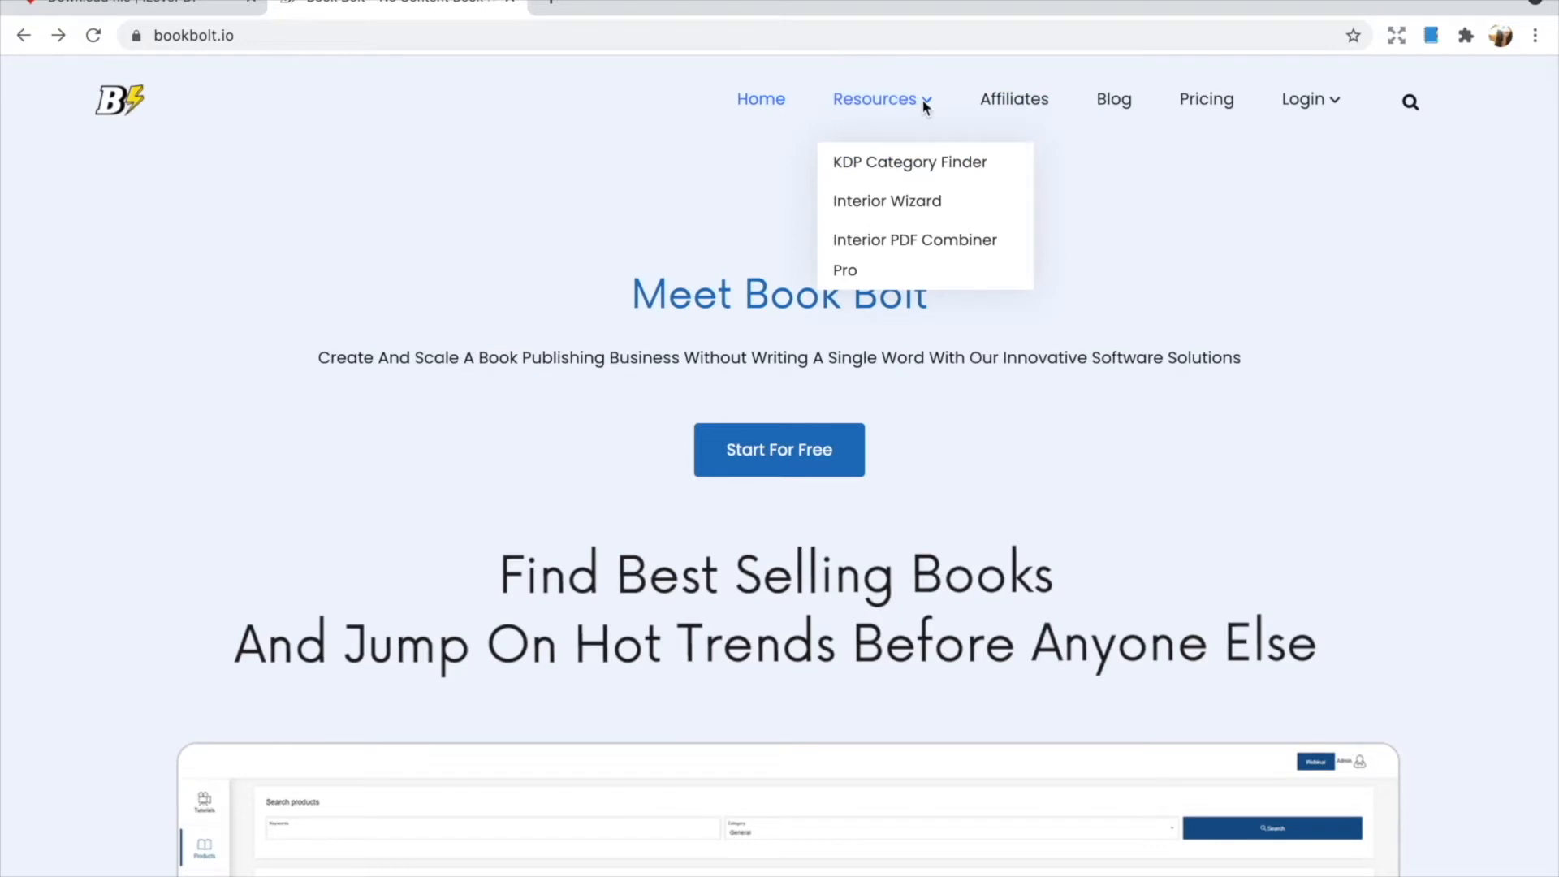
pyautogui.click(895, 203)
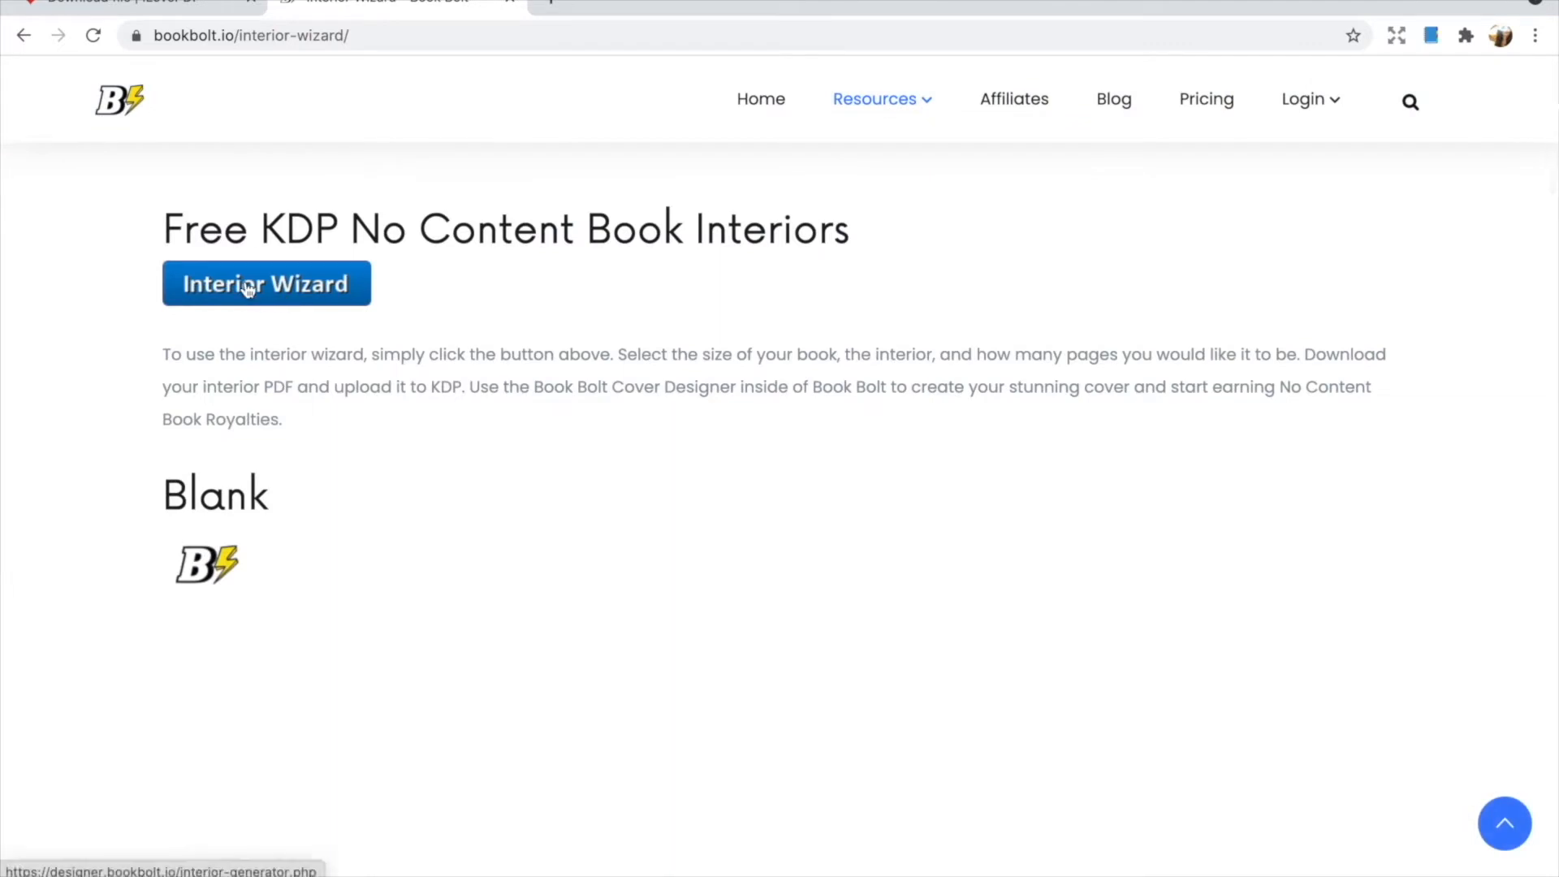
pyautogui.click(248, 286)
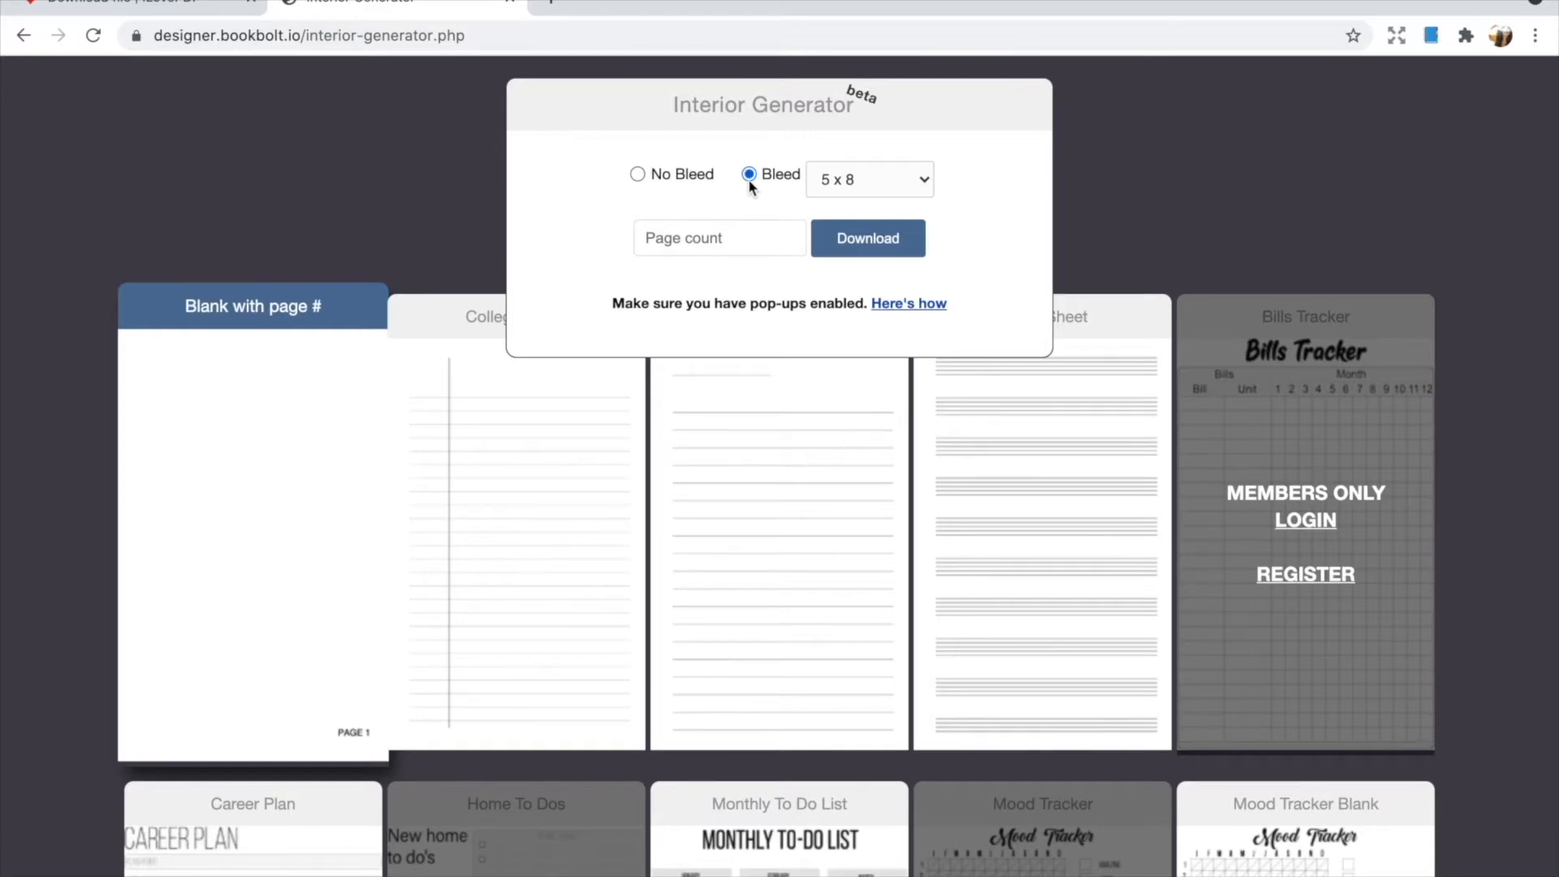
# Set the interior generator's book size to 7.5 x 9.25 and the page count to 120.
pyautogui.click(909, 188)
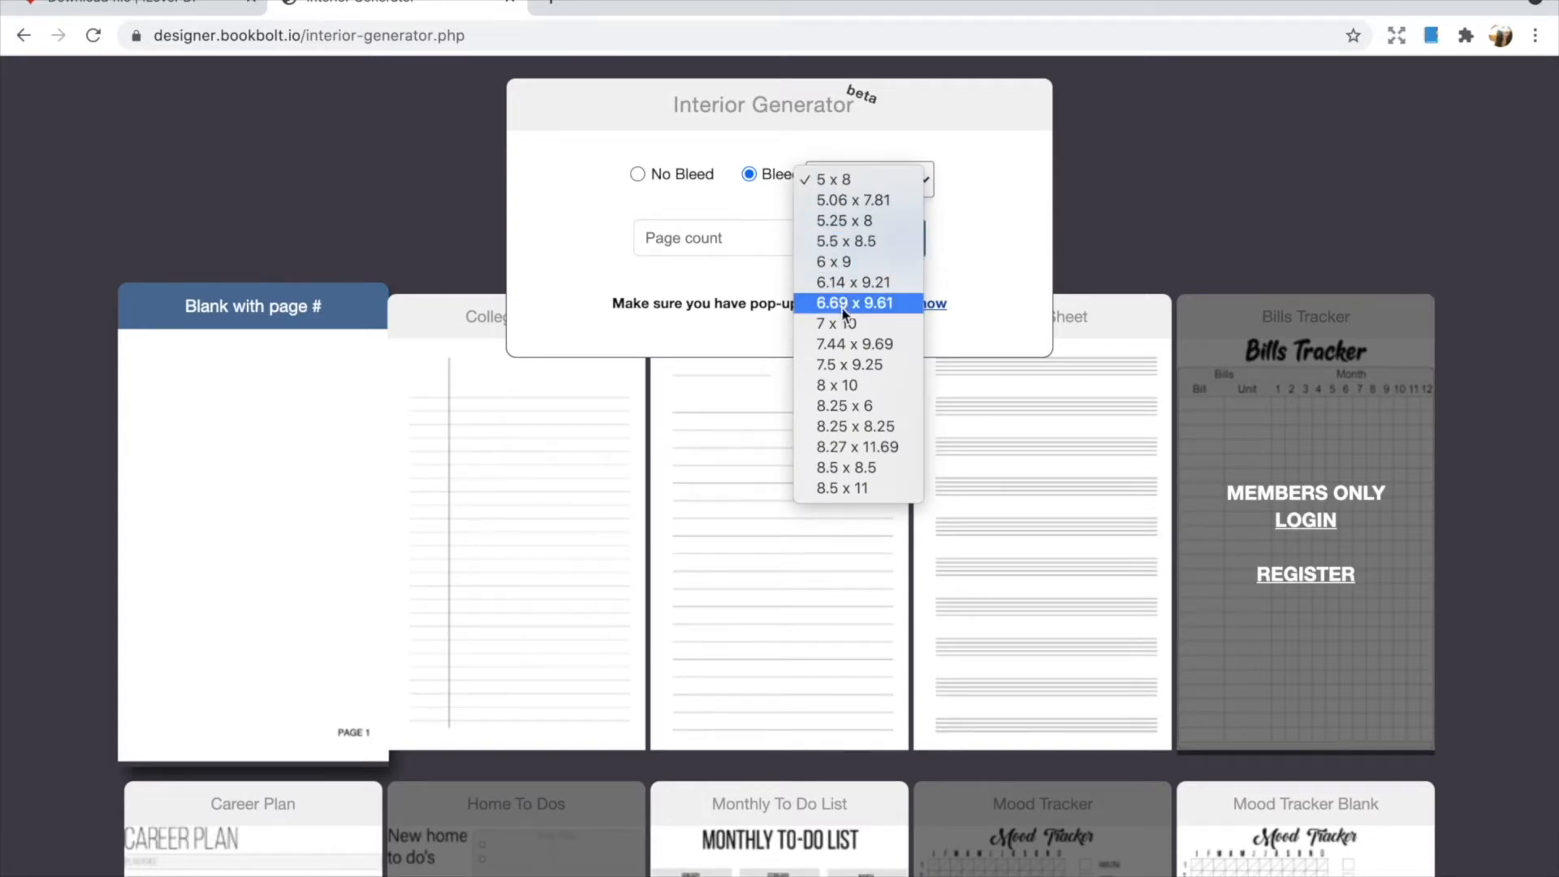
pyautogui.click(880, 367)
pyautogui.click(795, 237)
pyautogui.write('69')
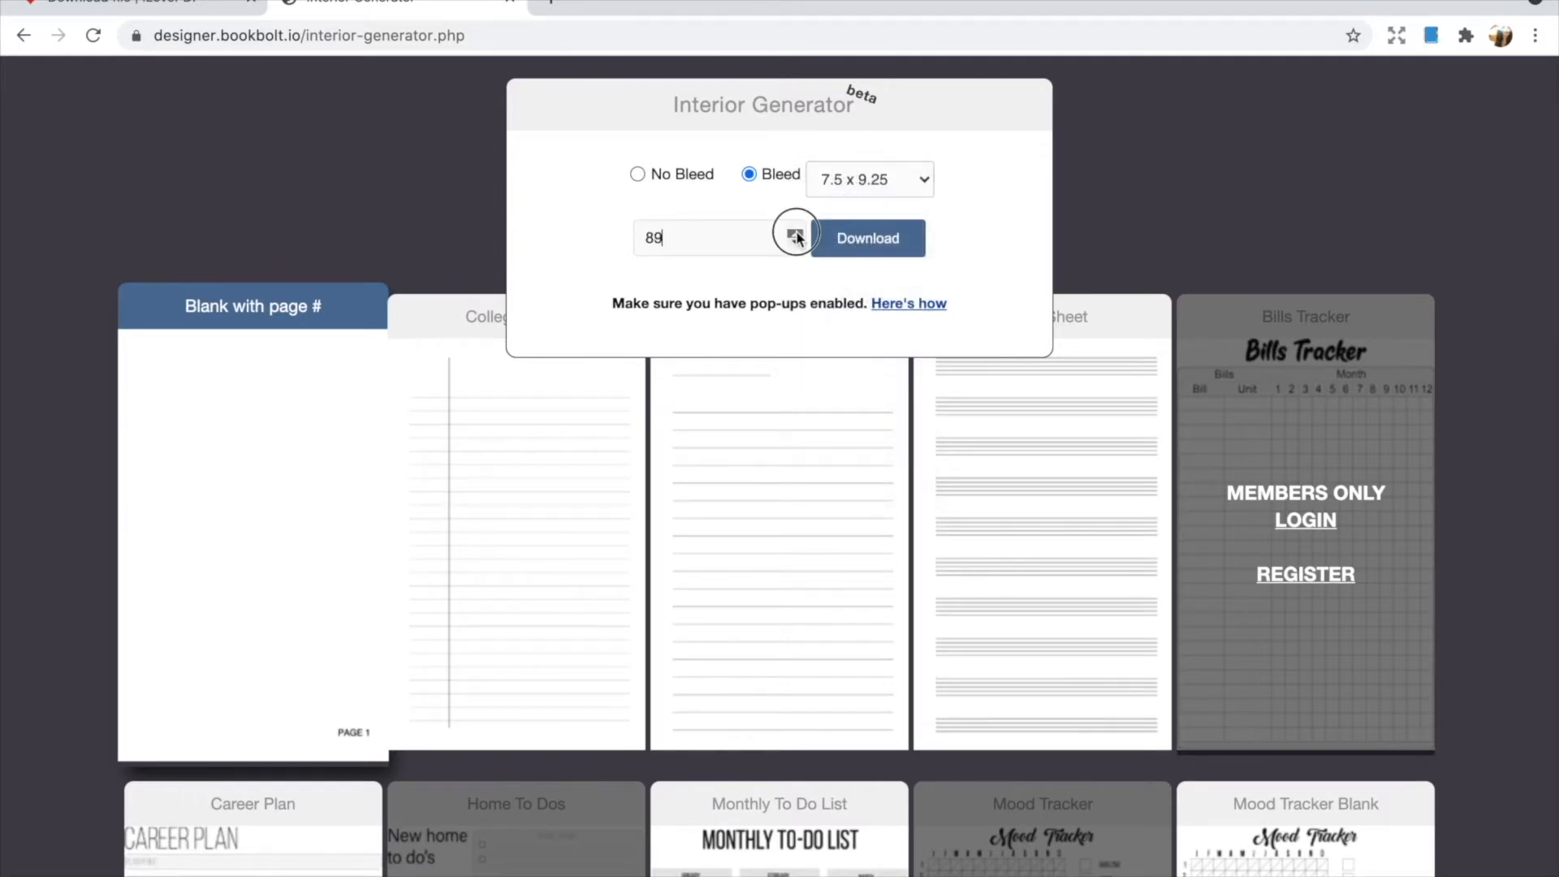
pyautogui.press('BackSpace')
pyautogui.press('BackSpace')
pyautogui.write('120')
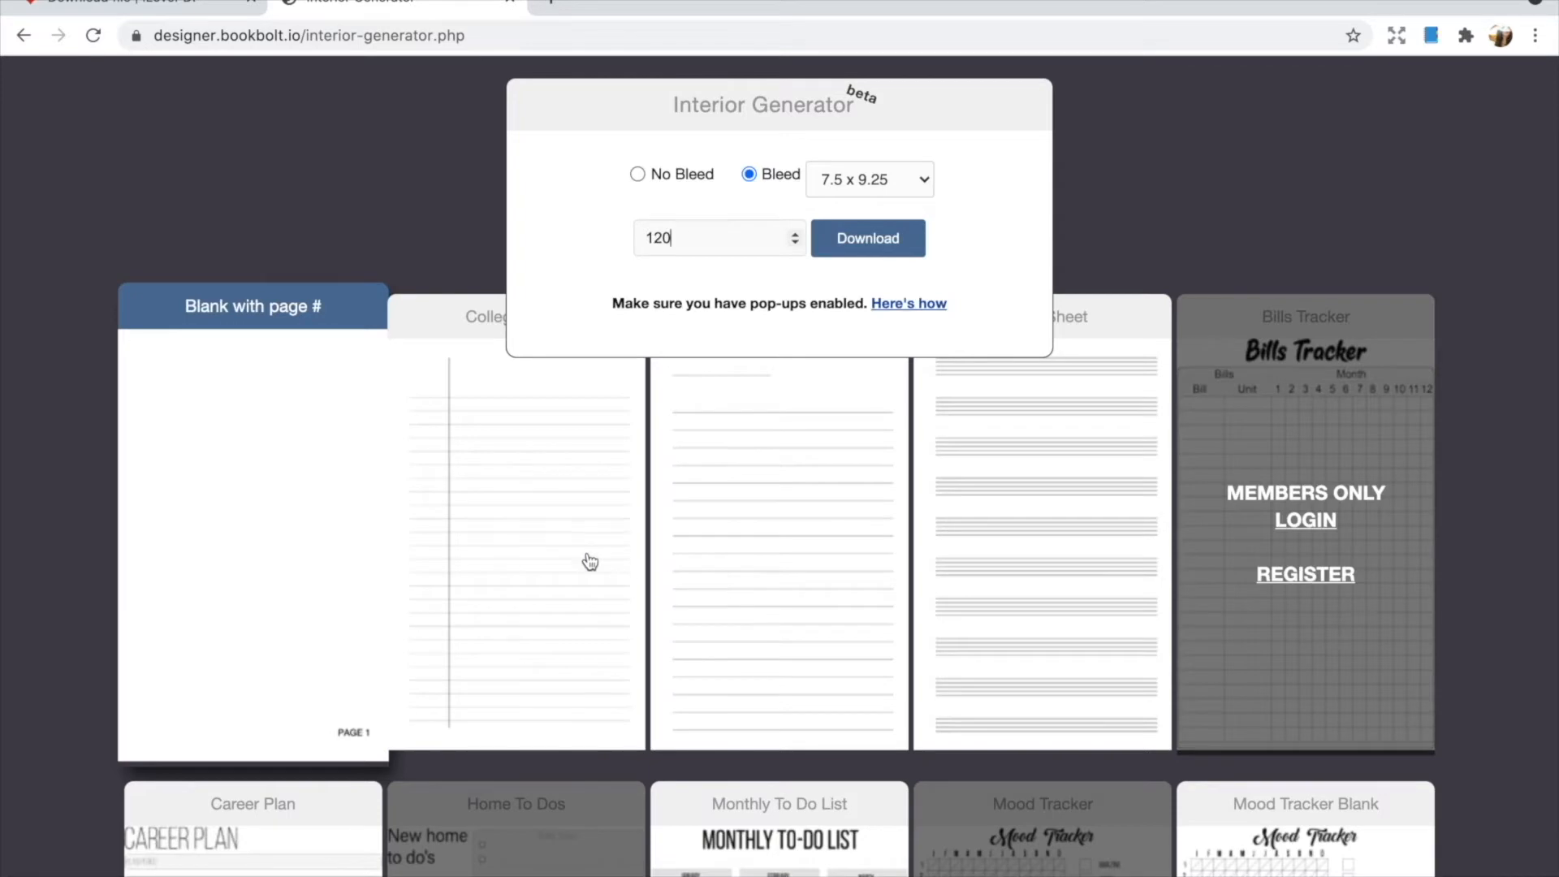
# Look through the interior templates and generate the lined Journal interior as a 7.5 x 9.25 PDF with 120 pages.
pyautogui.scroll(-11, 1235, 584)
pyautogui.scroll(11, 742, 494)
pyautogui.scroll(-1, 1213, 626)
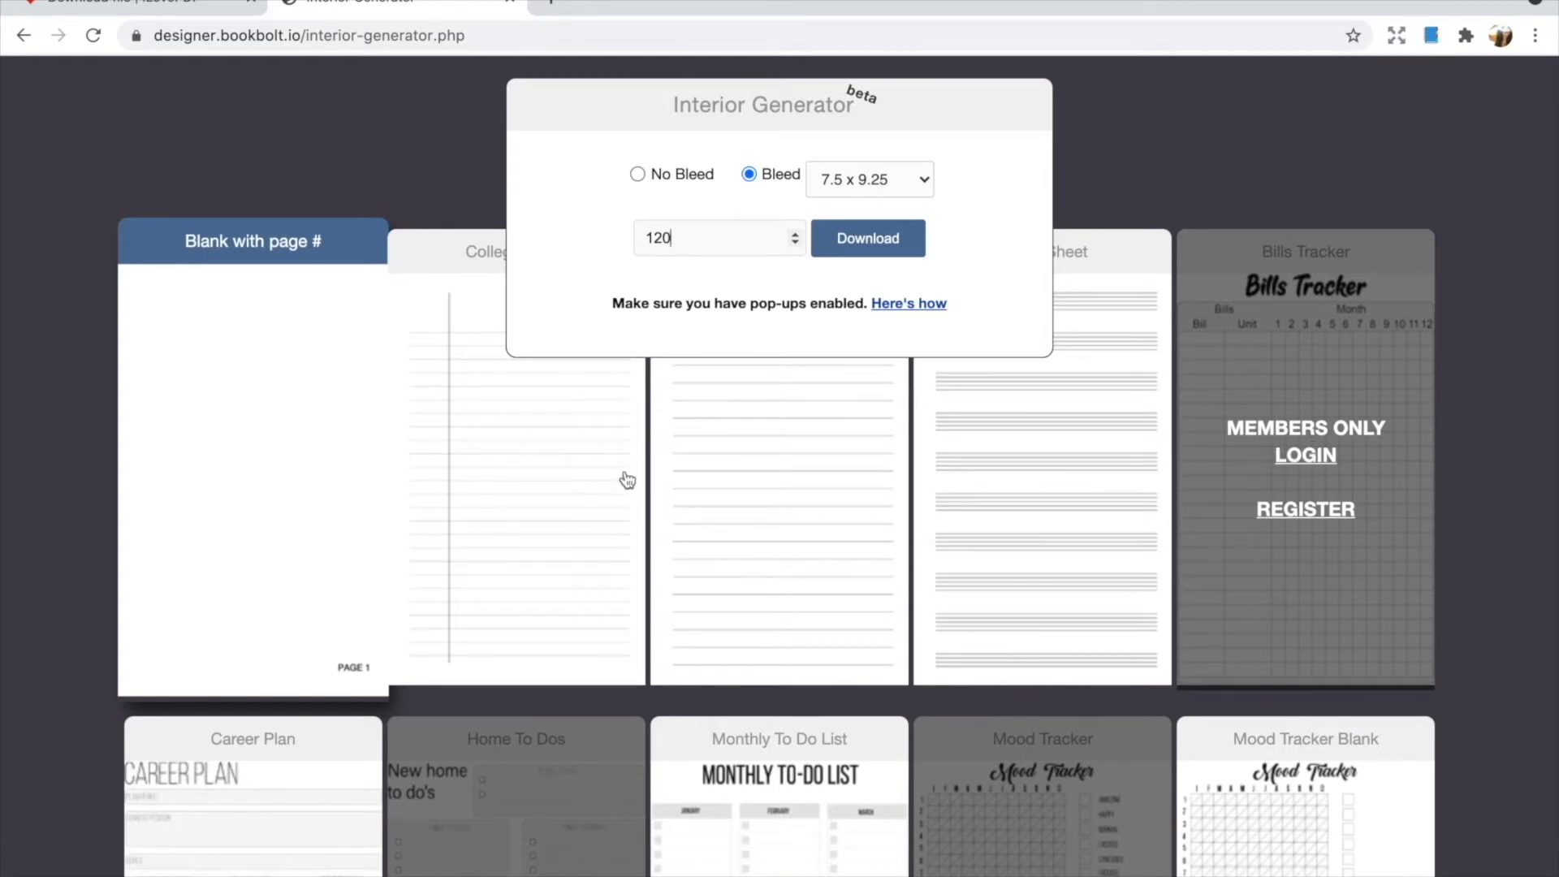
pyautogui.scroll(-2, 595, 533)
pyautogui.scroll(-15, 595, 533)
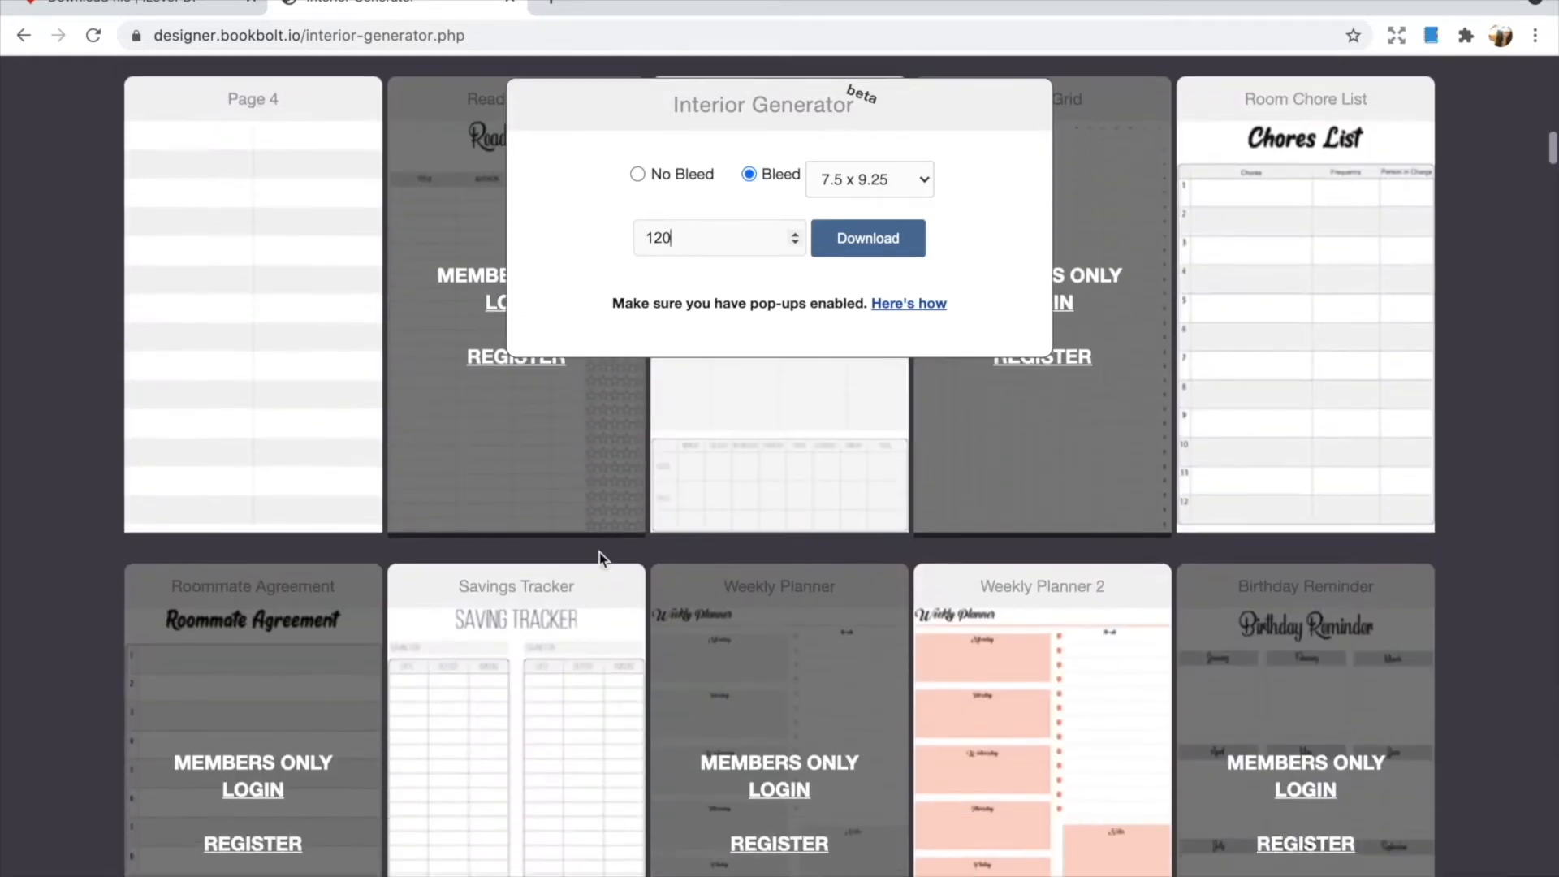
pyautogui.scroll(15, 586, 743)
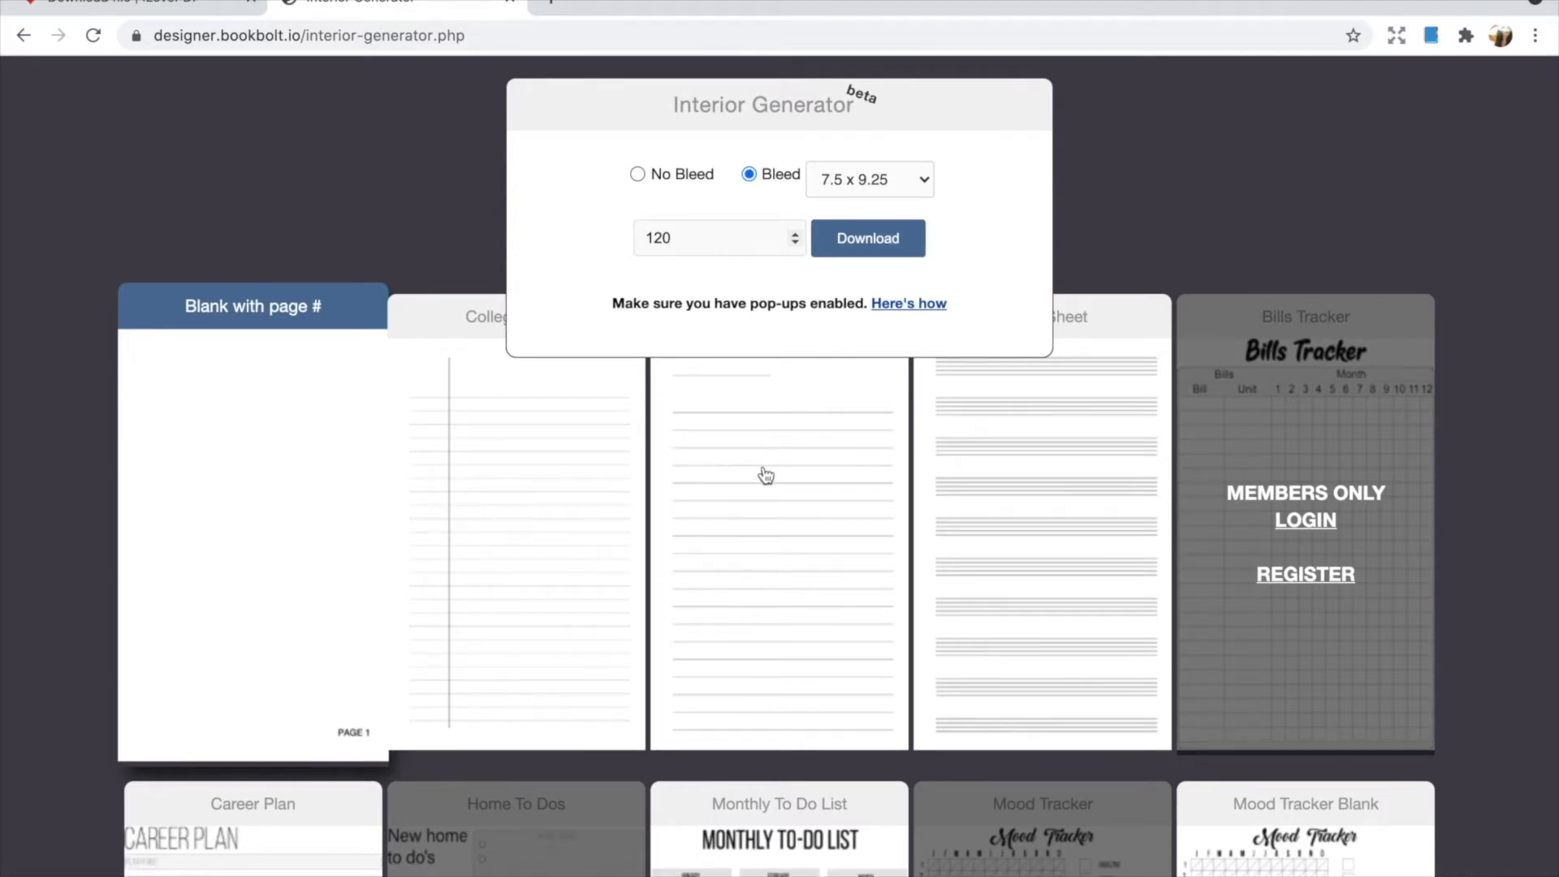
pyautogui.click(879, 244)
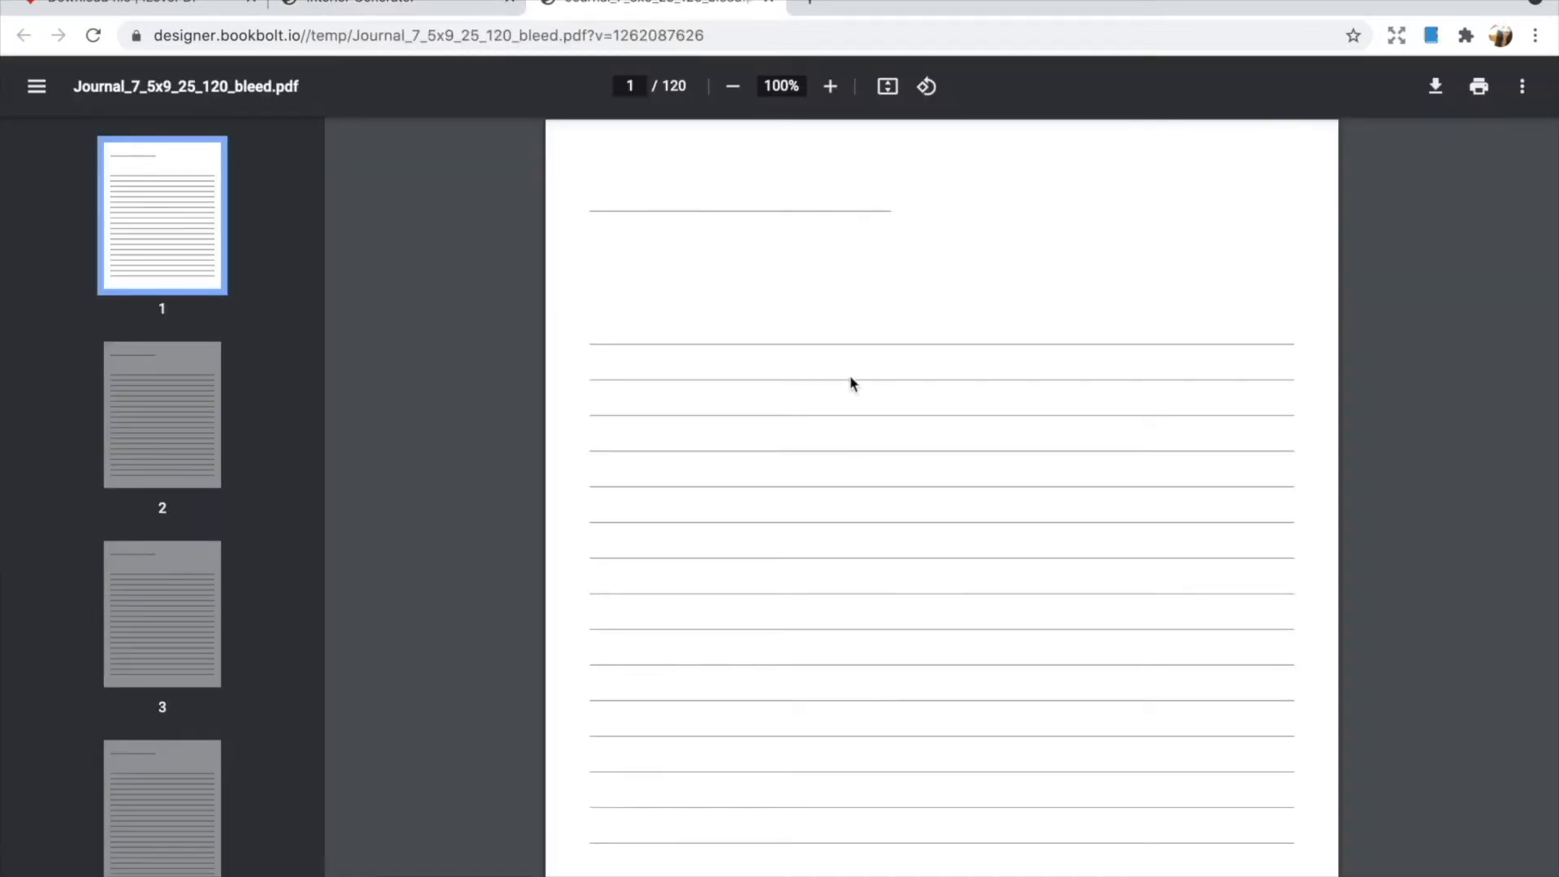
# Check the generated pages, save Journal_7_5x9_25_120_bleed.pdf to Downloads and place it on the desktop, with the browser out of the way.
pyautogui.scroll(-20, 869, 638)
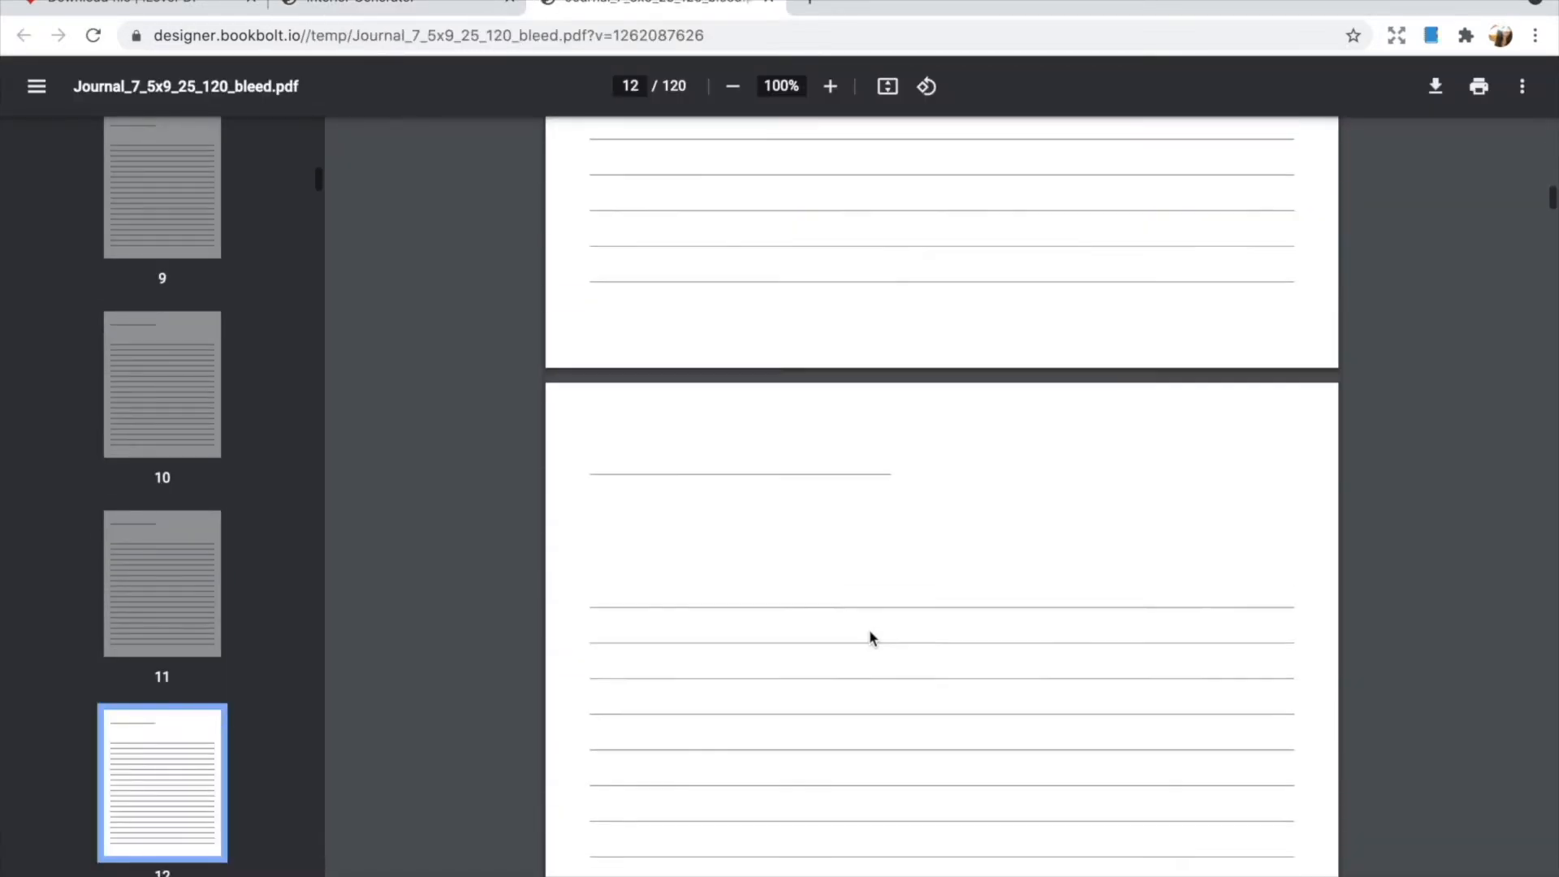
pyautogui.scroll(-20, 868, 630)
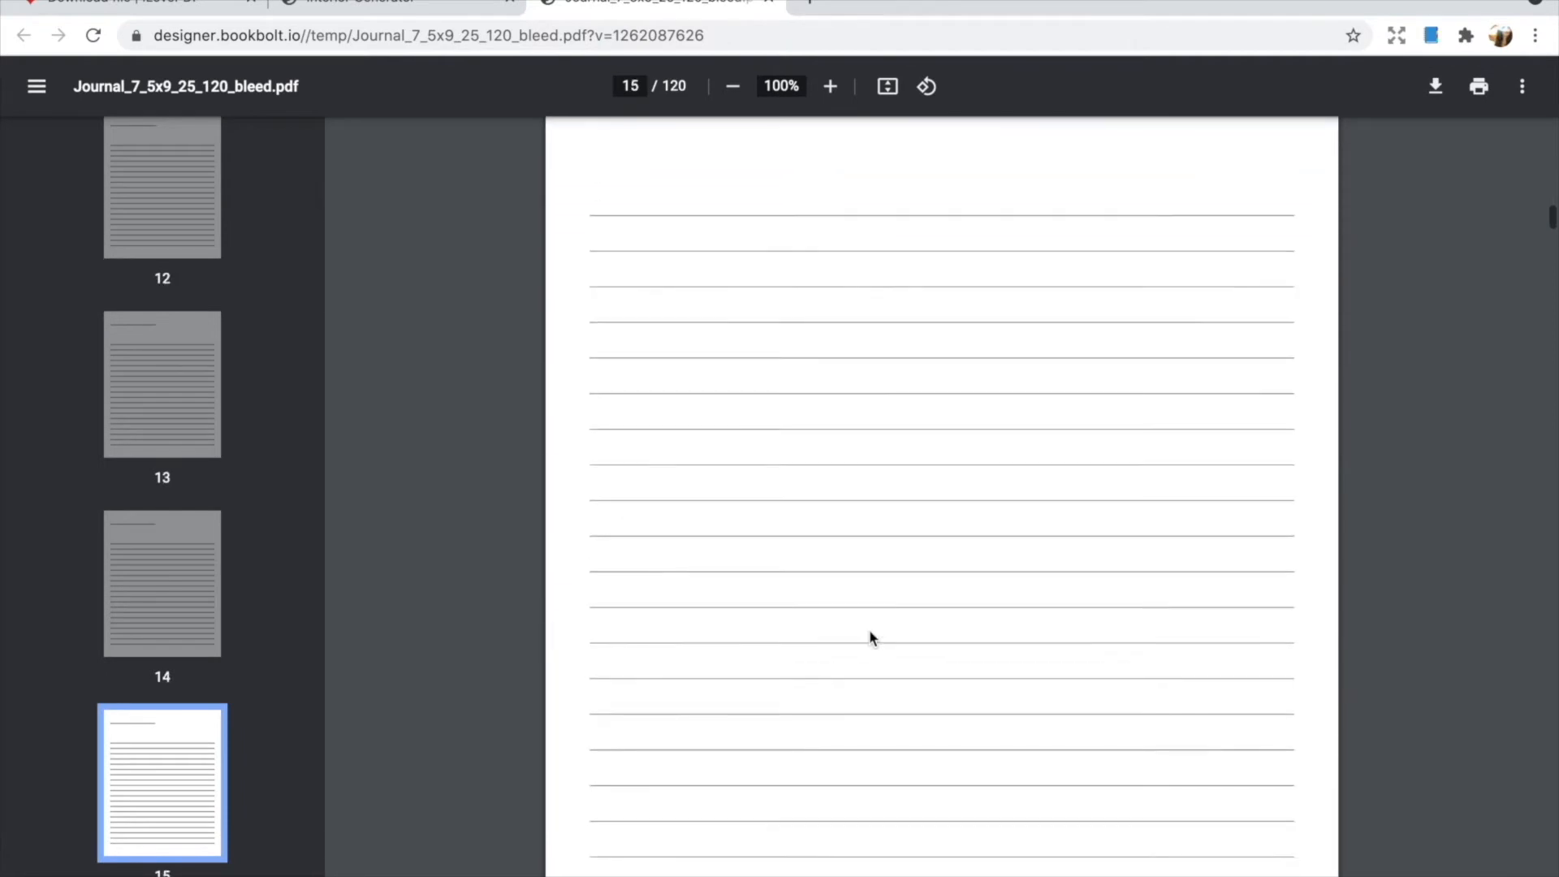
pyautogui.scroll(13, 869, 630)
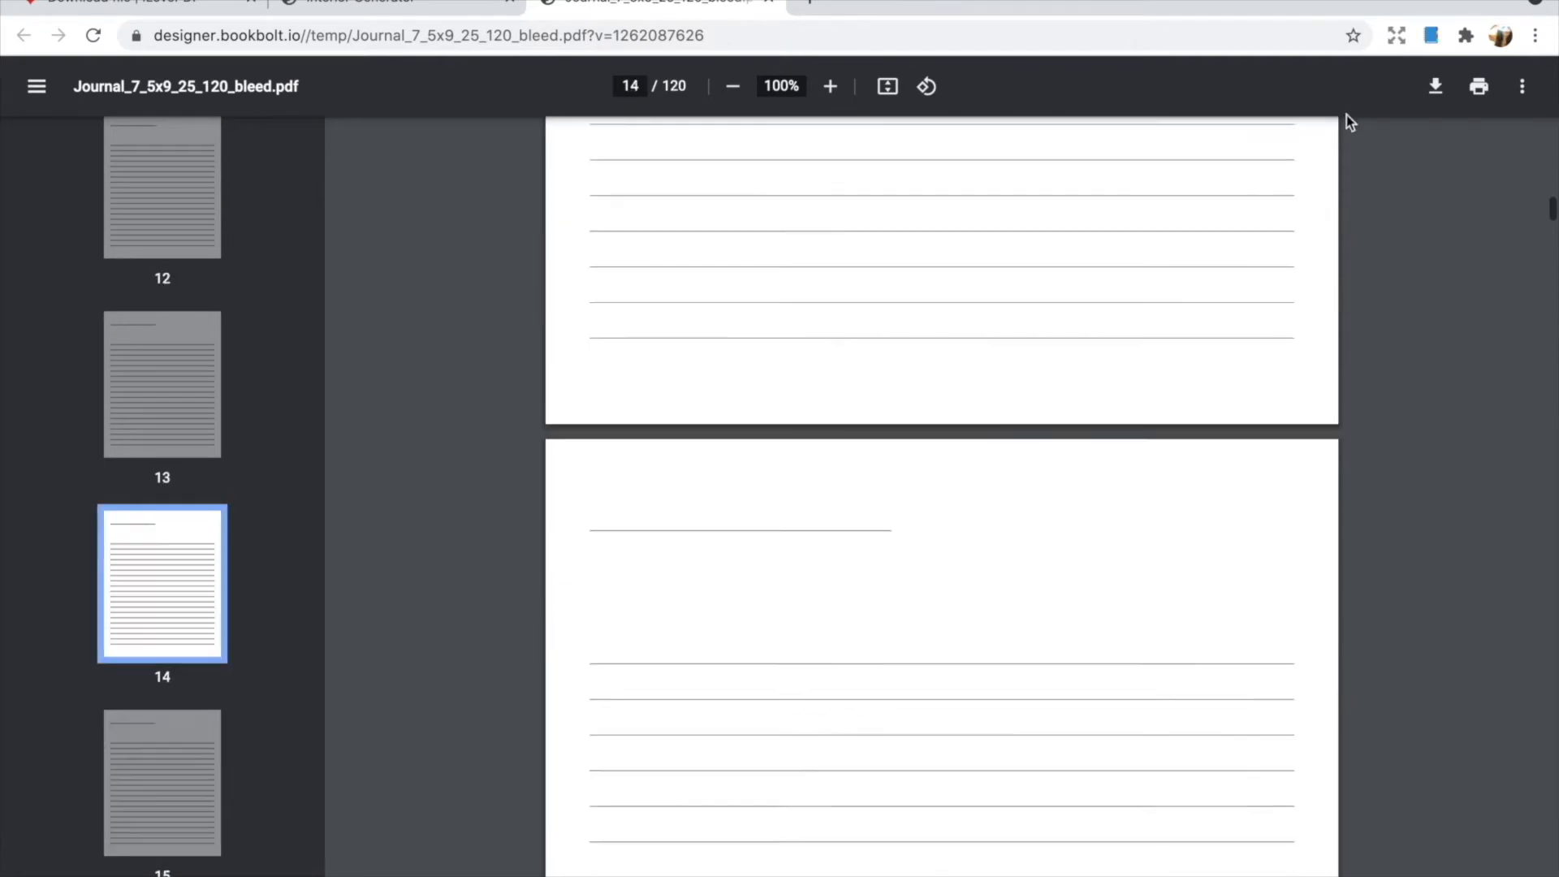
pyautogui.click(1434, 86)
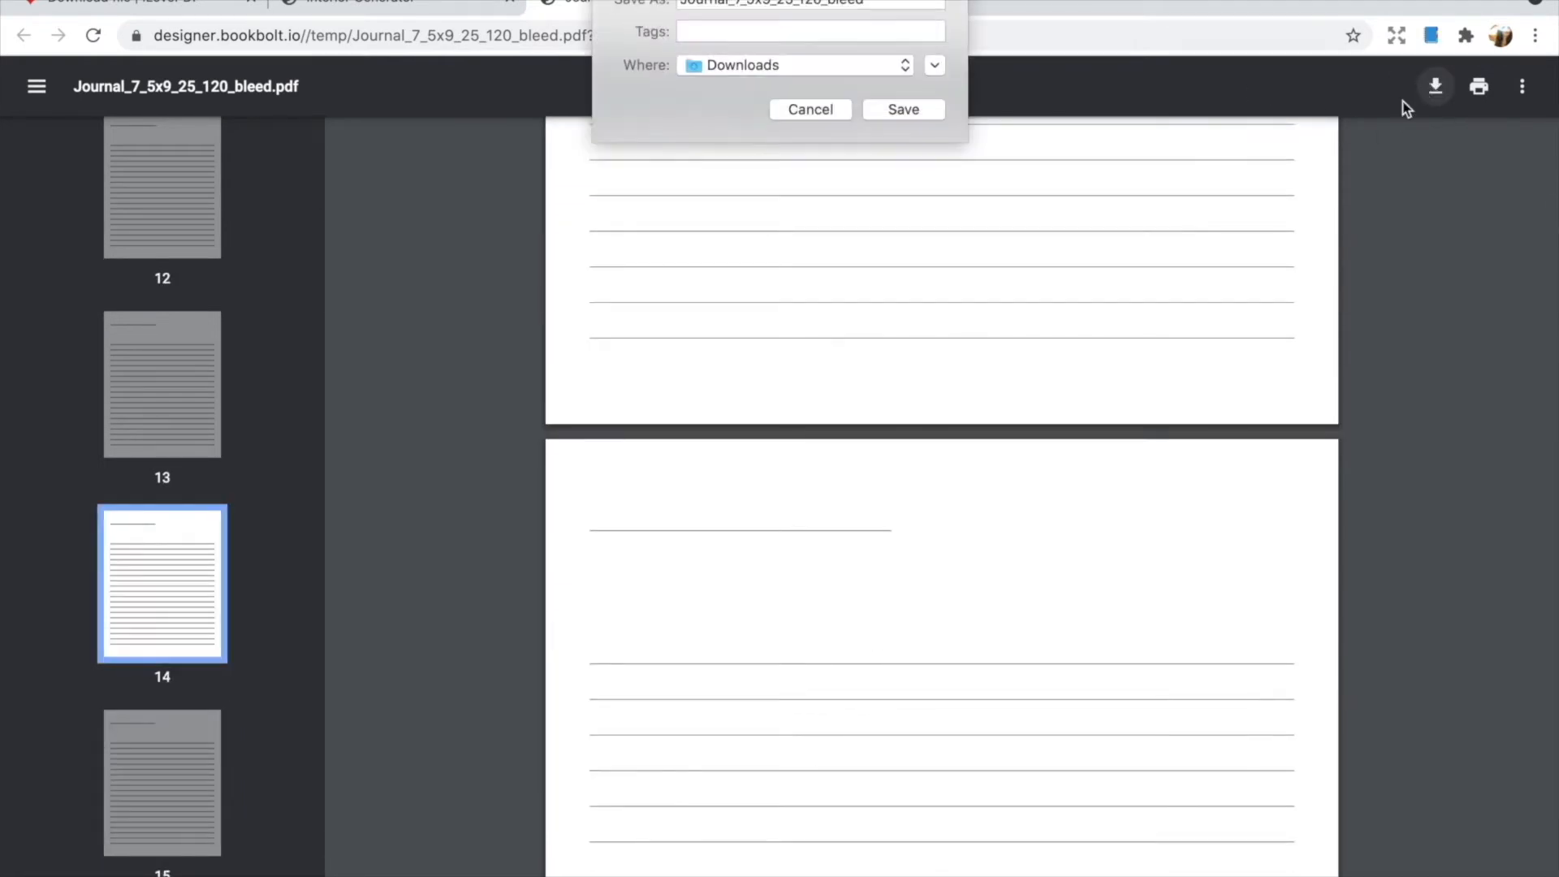
pyautogui.click(901, 110)
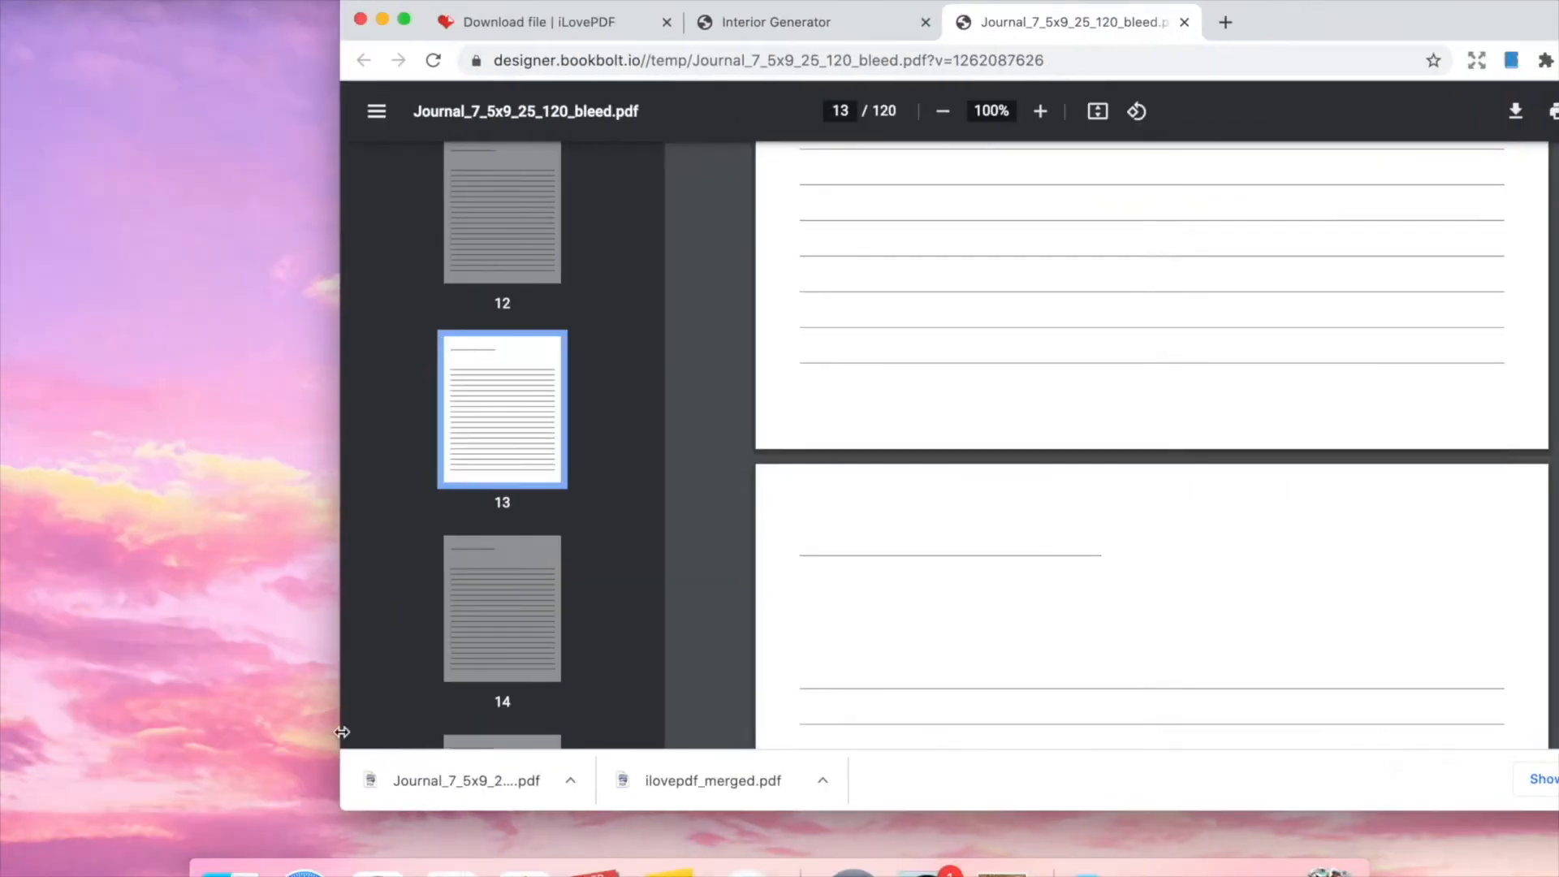
pyautogui.moveTo(356, 774); pyautogui.dragTo(1335, 65)
pyautogui.click(382, 21)
# Open Journal_7_5x9_25_120_bleed.pdf from the desktop and look through its pages, returning to page 1.
pyautogui.doubleClick(1335, 65)
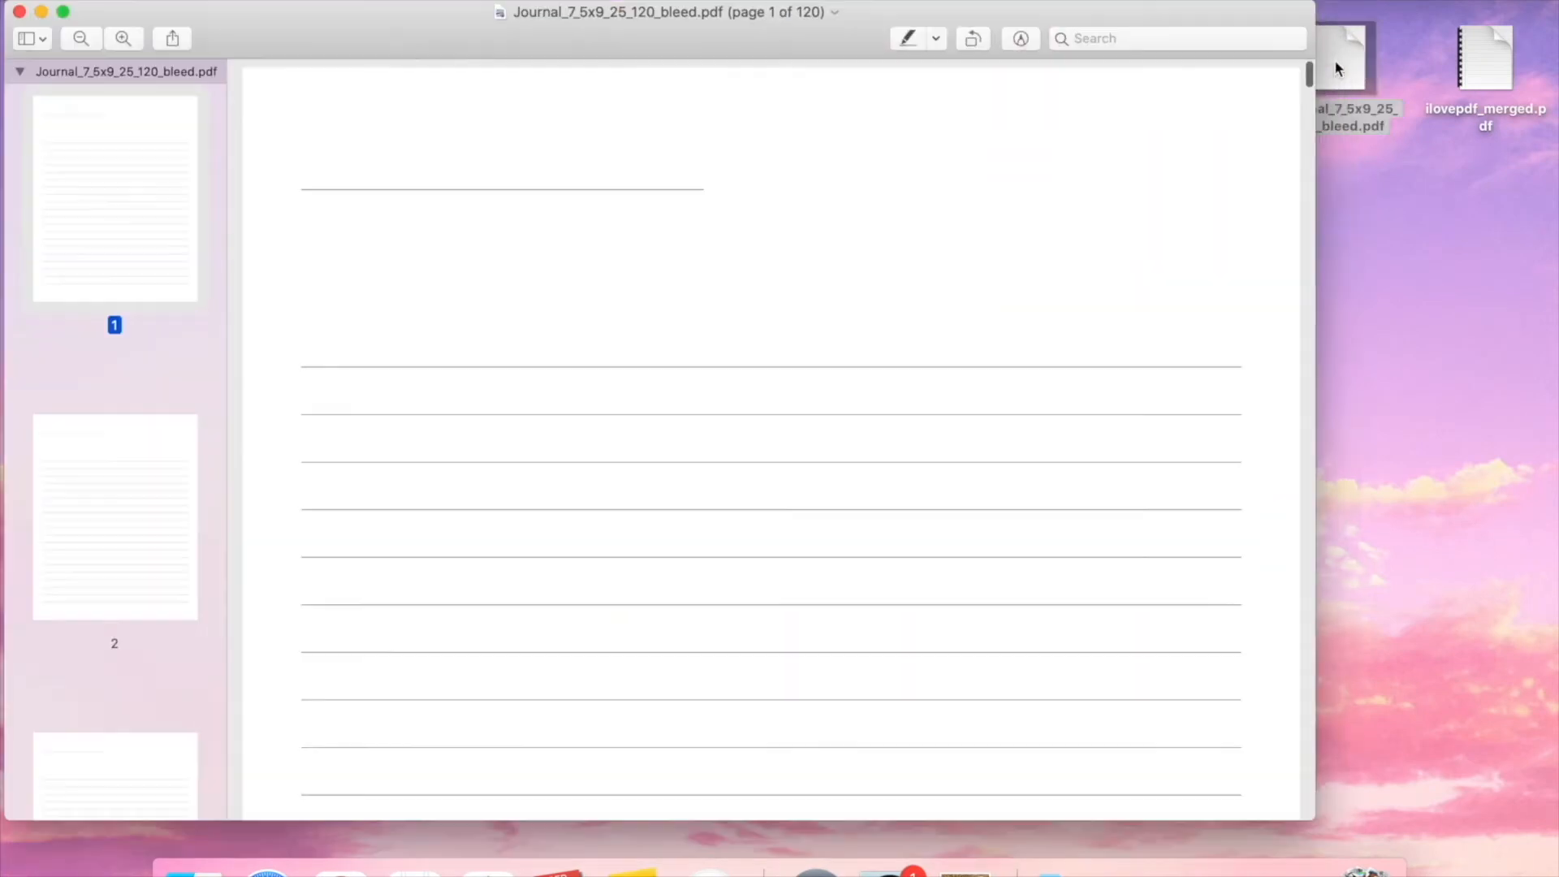
pyautogui.scroll(-10, 1003, 622)
pyautogui.scroll(-20, 1004, 622)
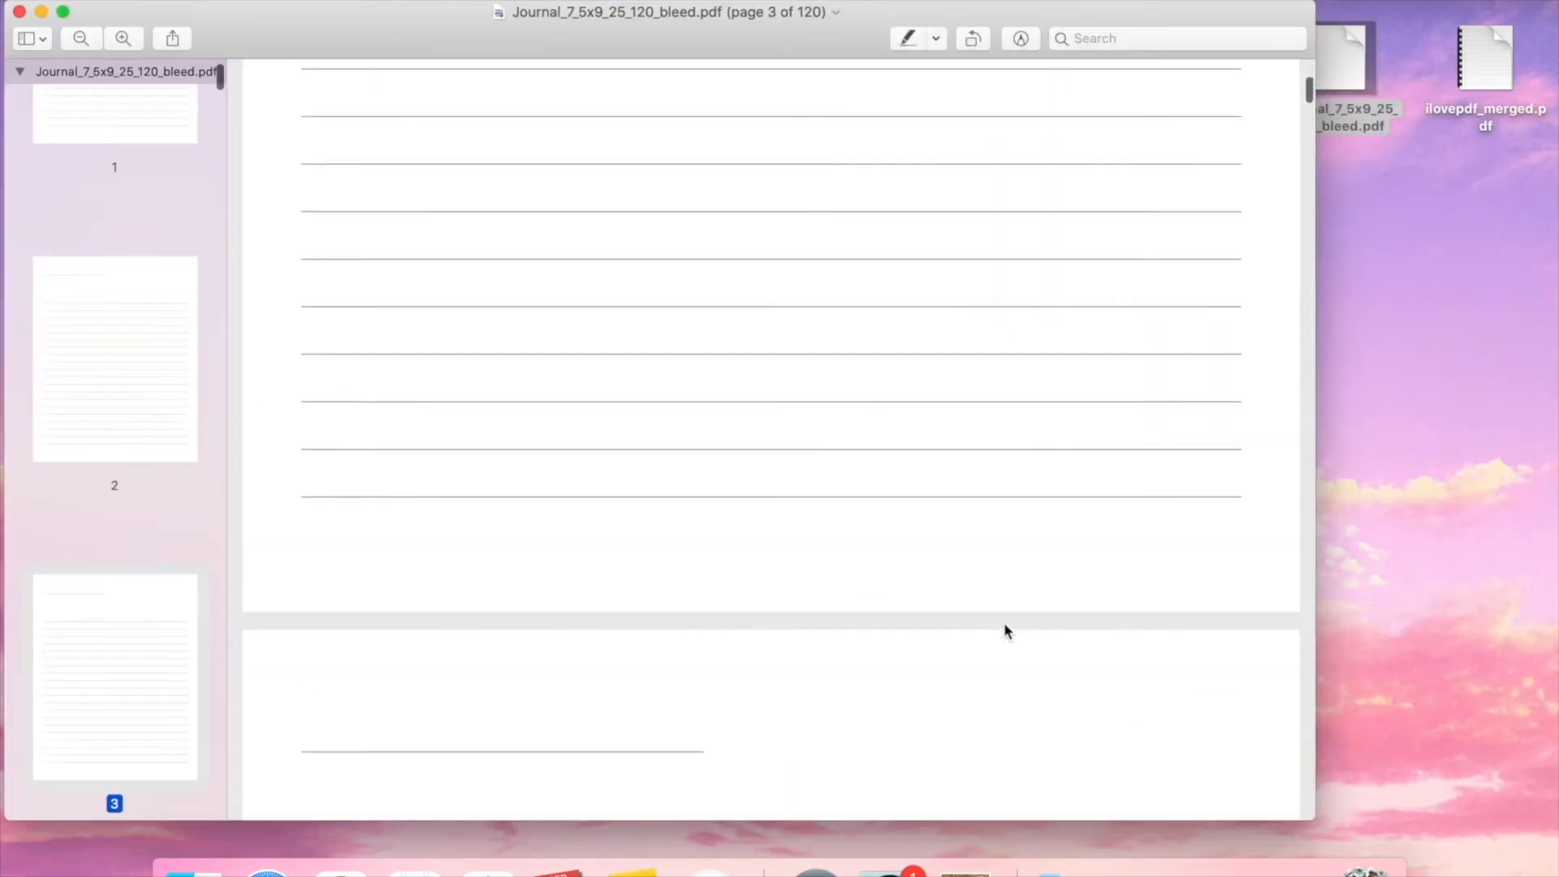
pyautogui.scroll(-5, 1004, 622)
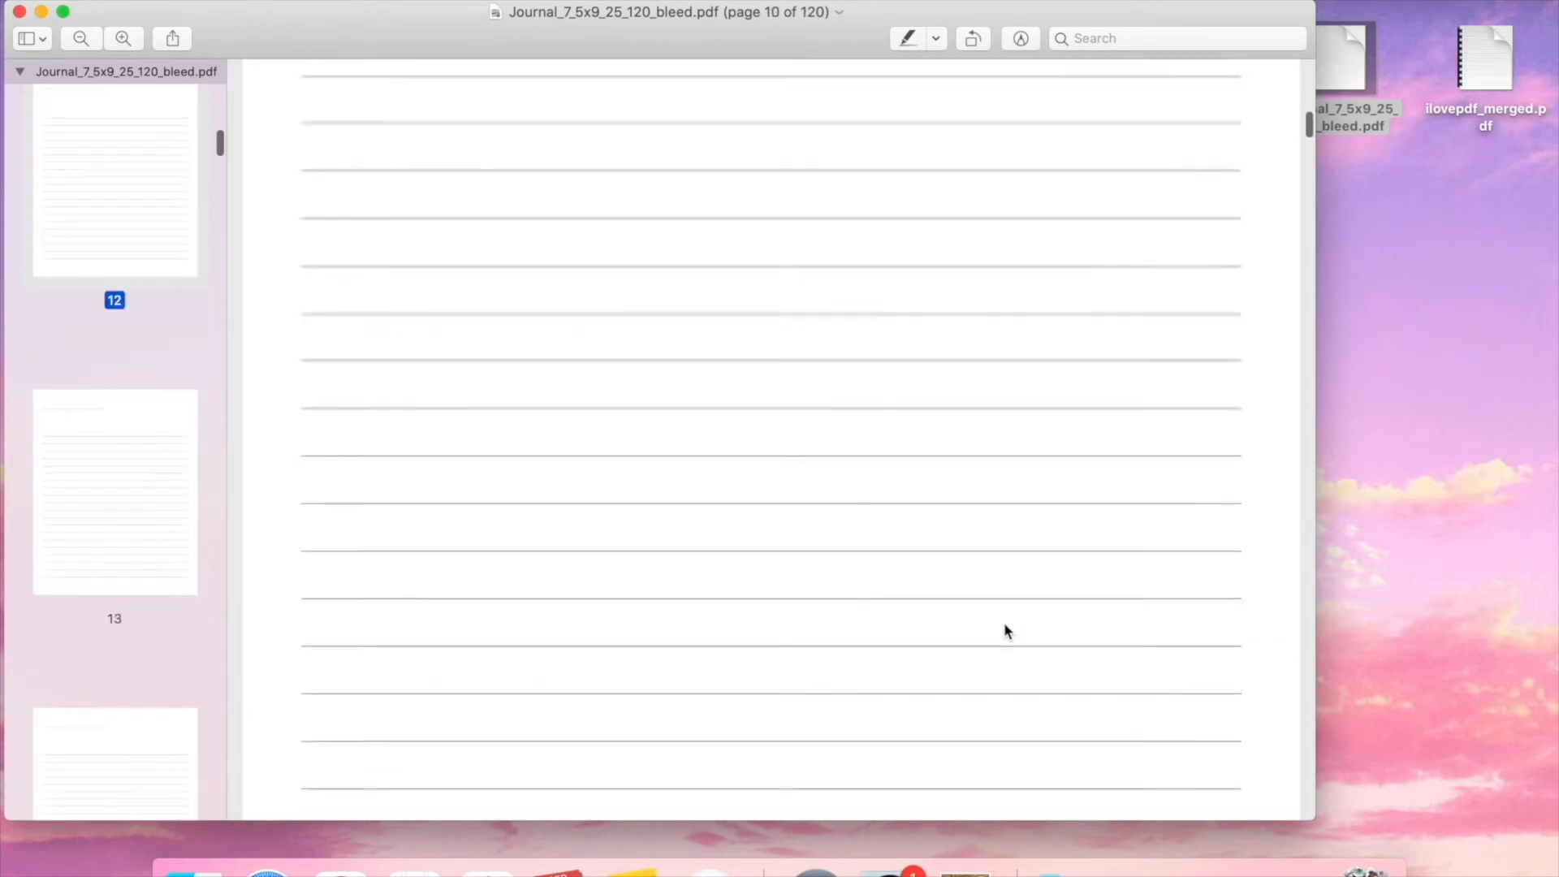
pyautogui.scroll(20, 1003, 622)
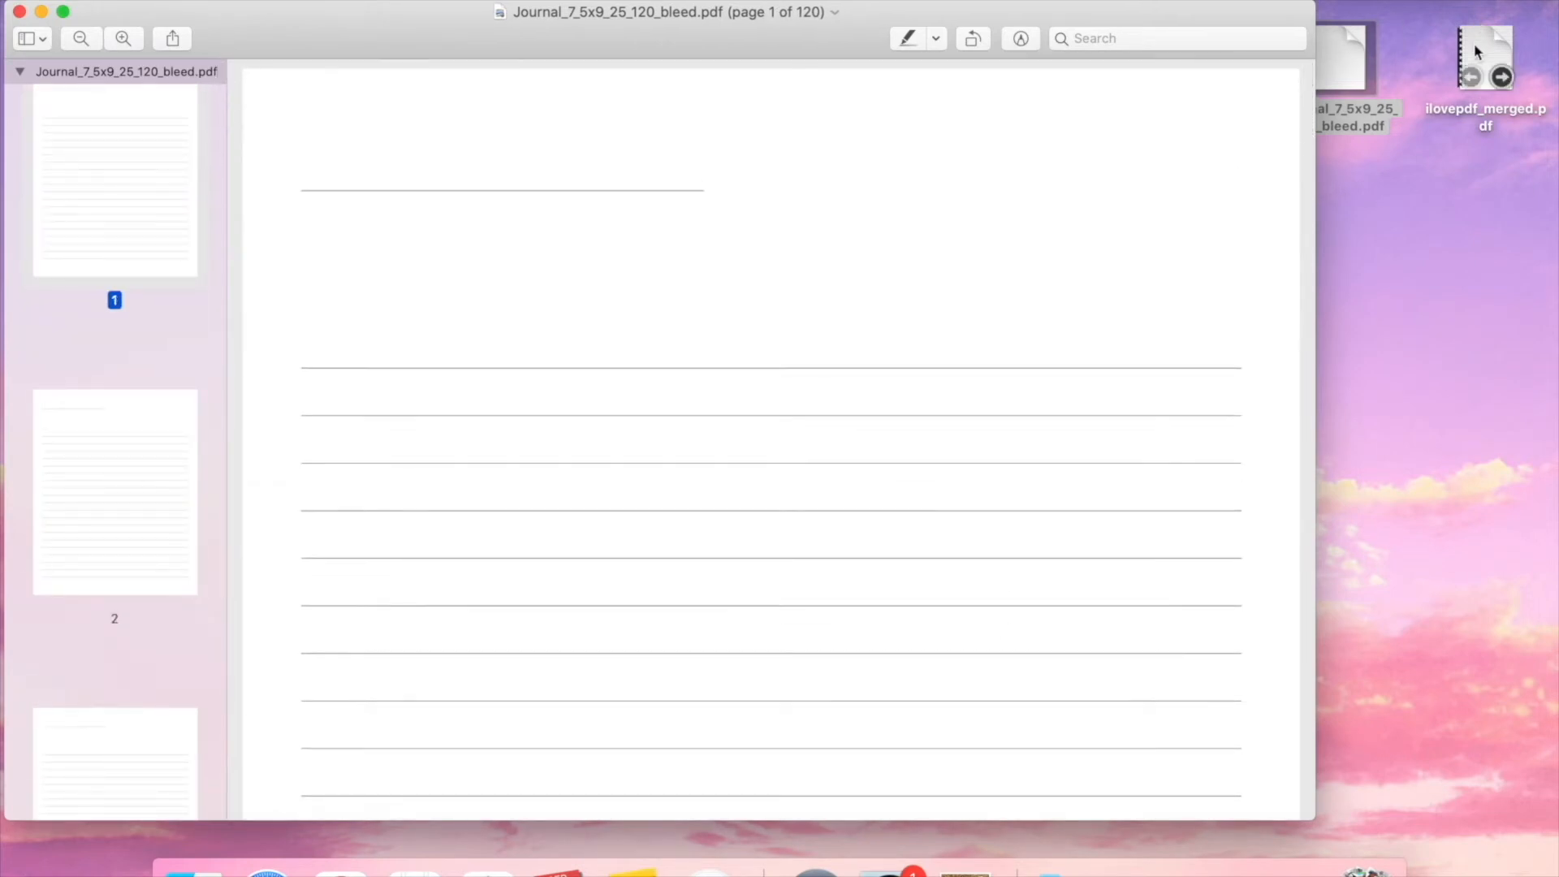
# Open ilovepdf_merged.pdf to compare its pages with the journal PDF, and close both documents.
pyautogui.doubleClick(1474, 42)
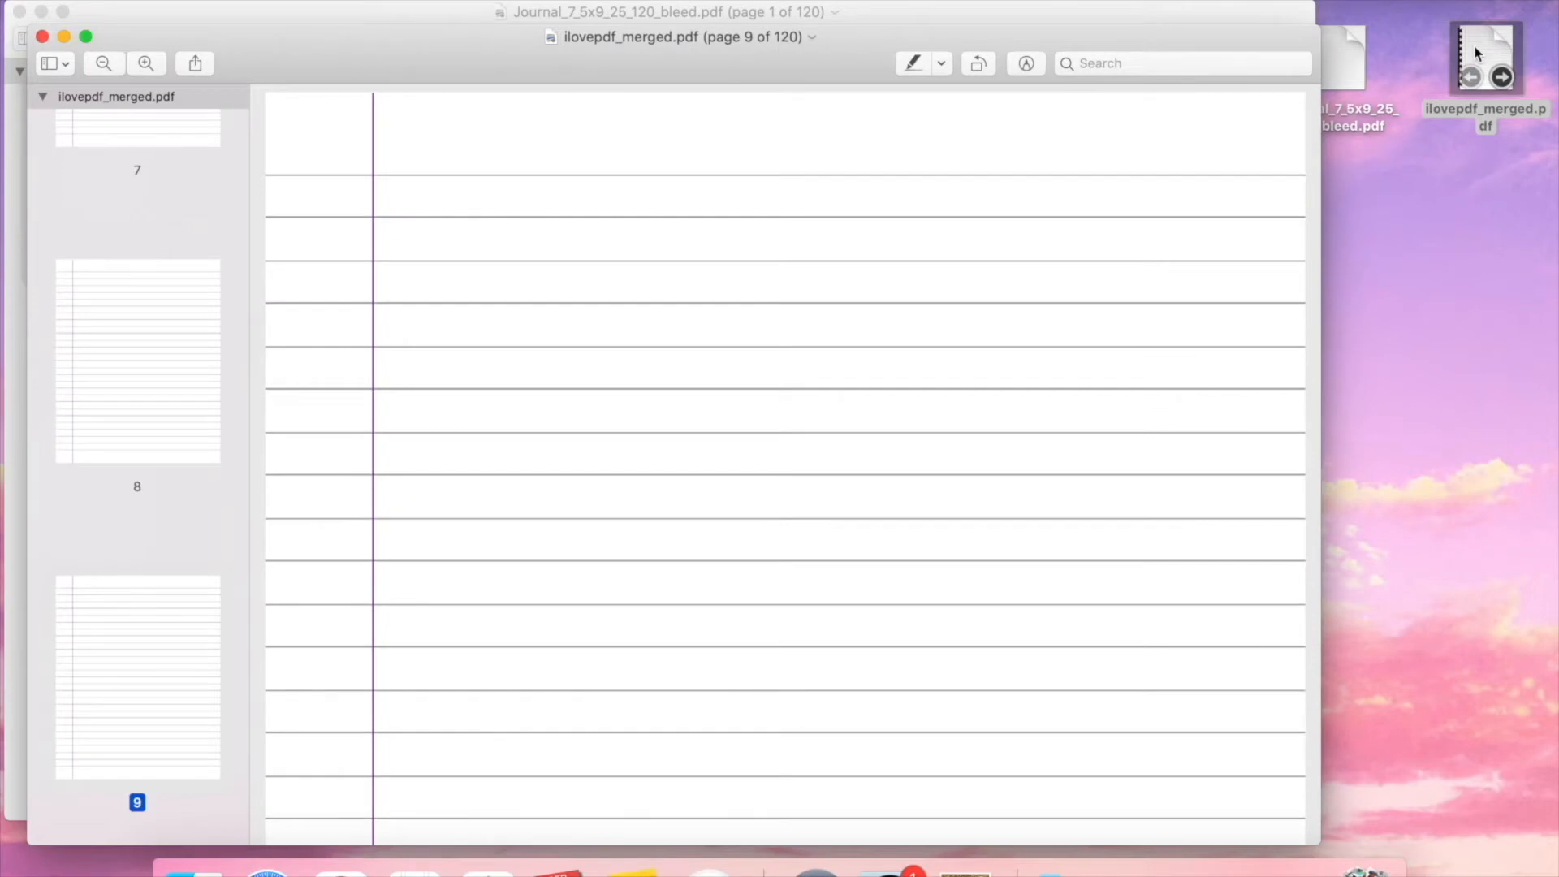
pyautogui.scroll(-20, 932, 402)
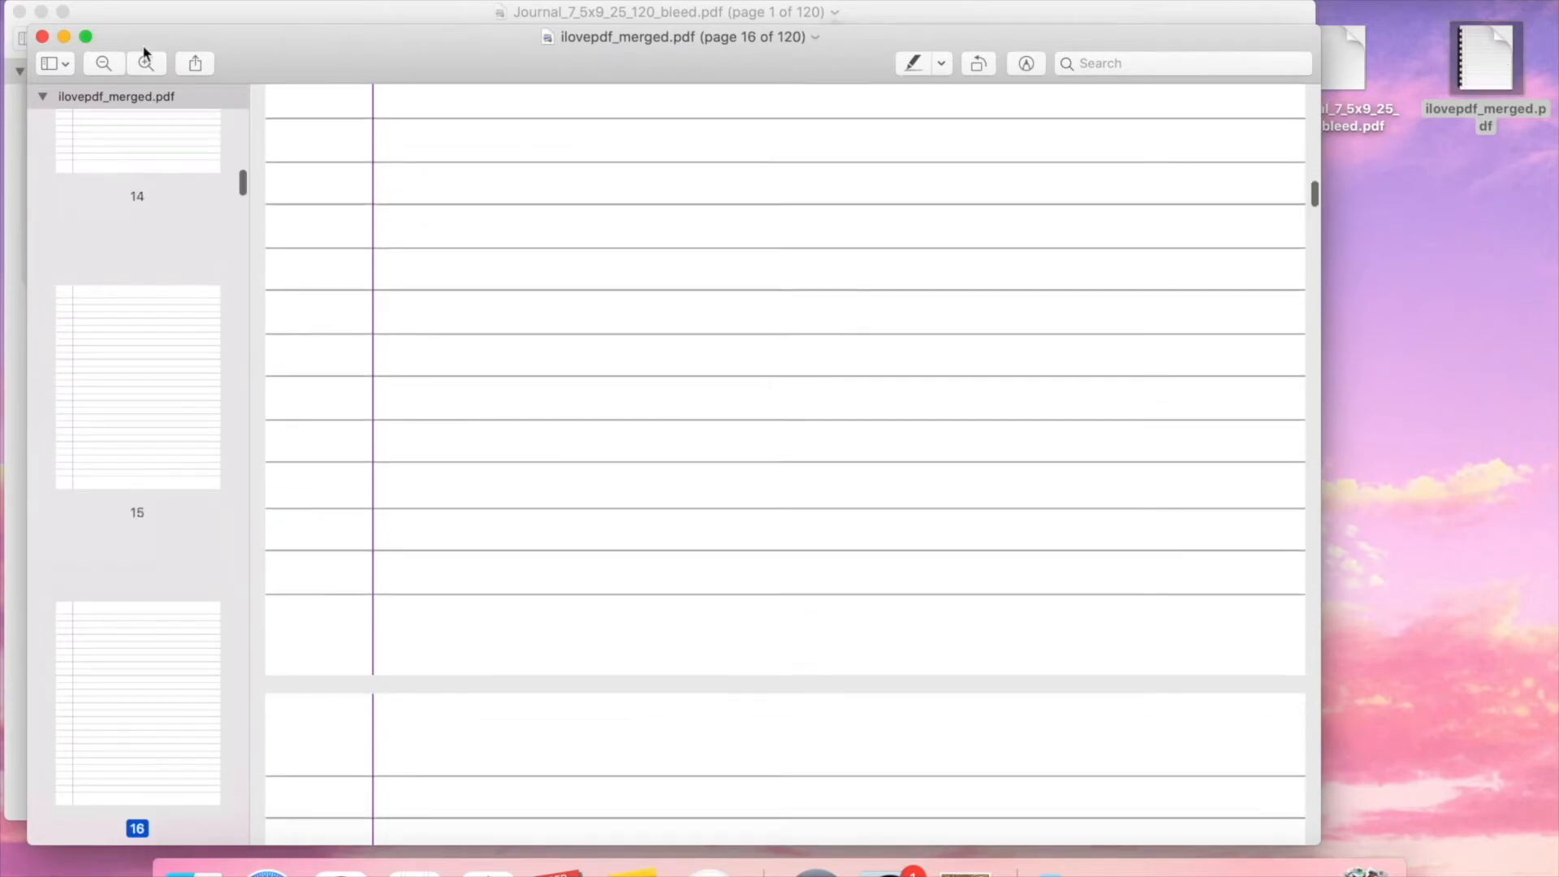
pyautogui.click(43, 37)
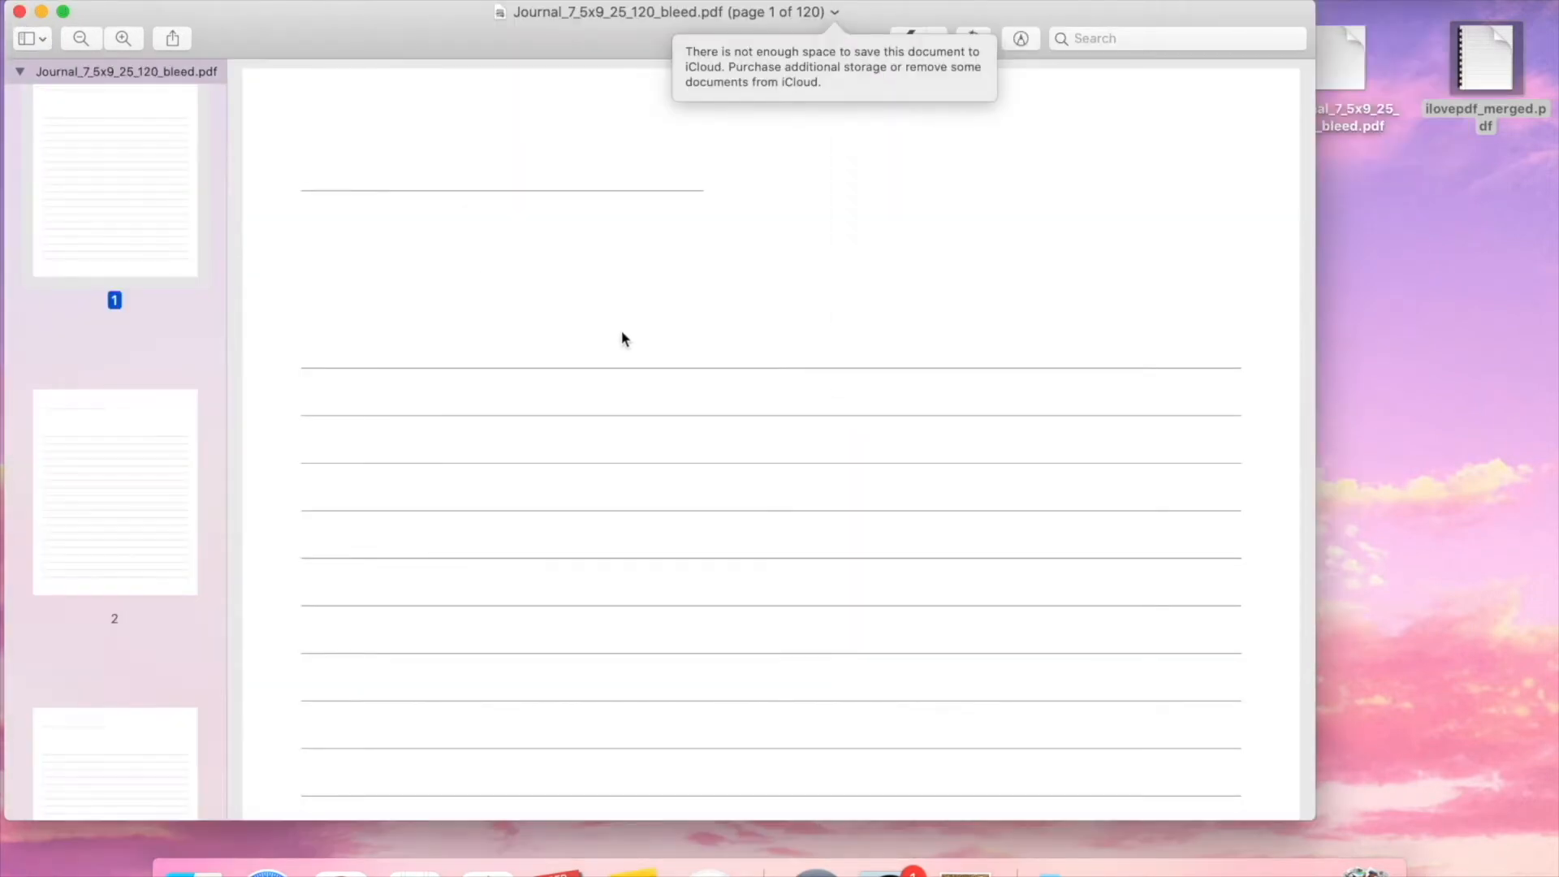
pyautogui.scroll(-5, 639, 544)
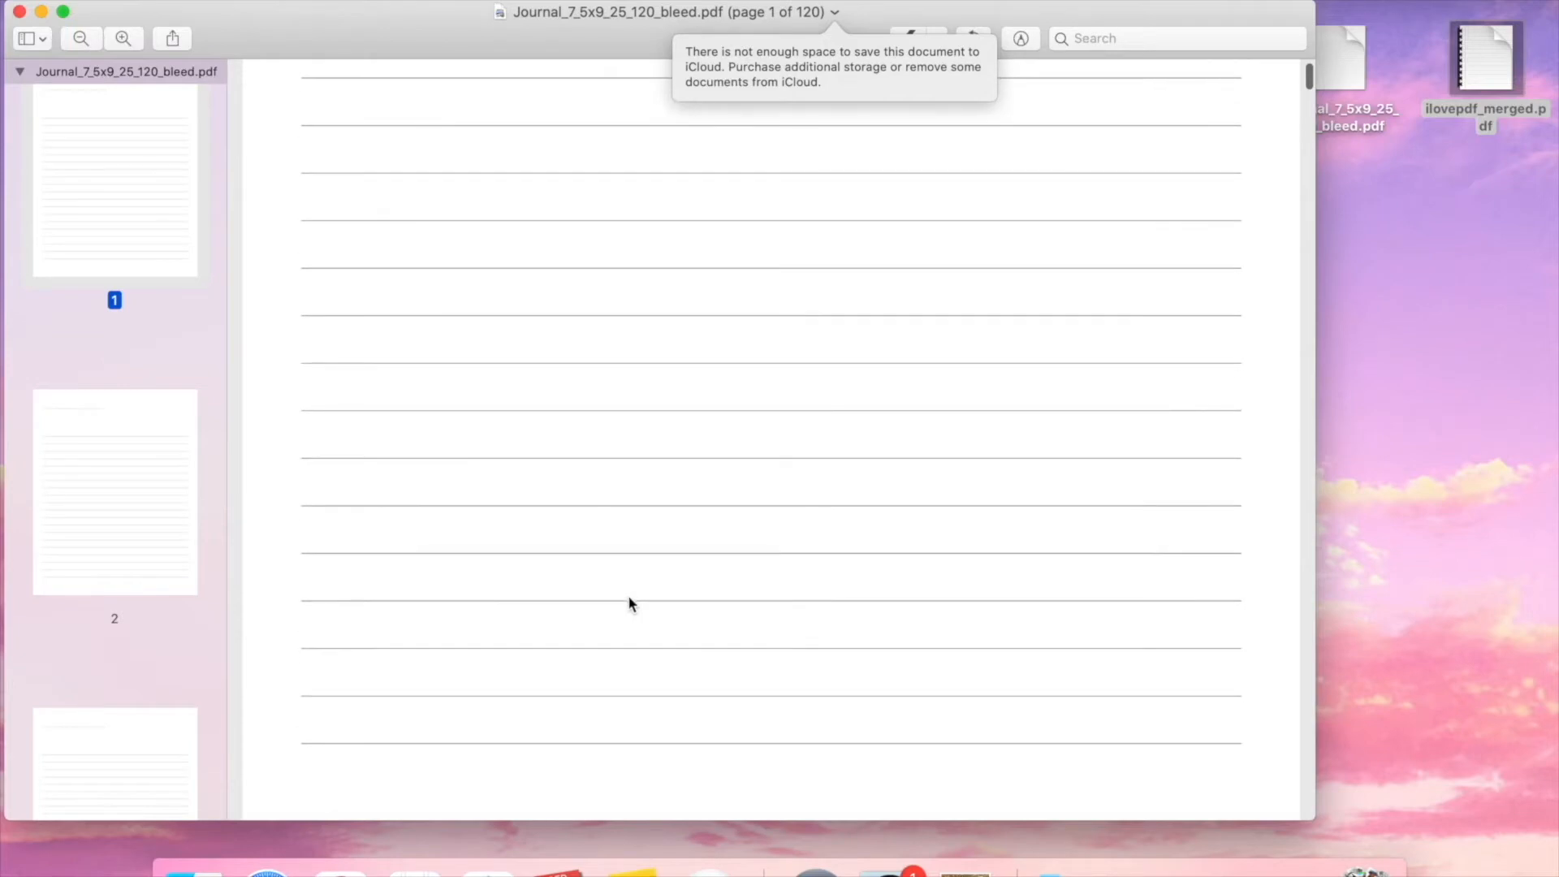
pyautogui.click(19, 12)
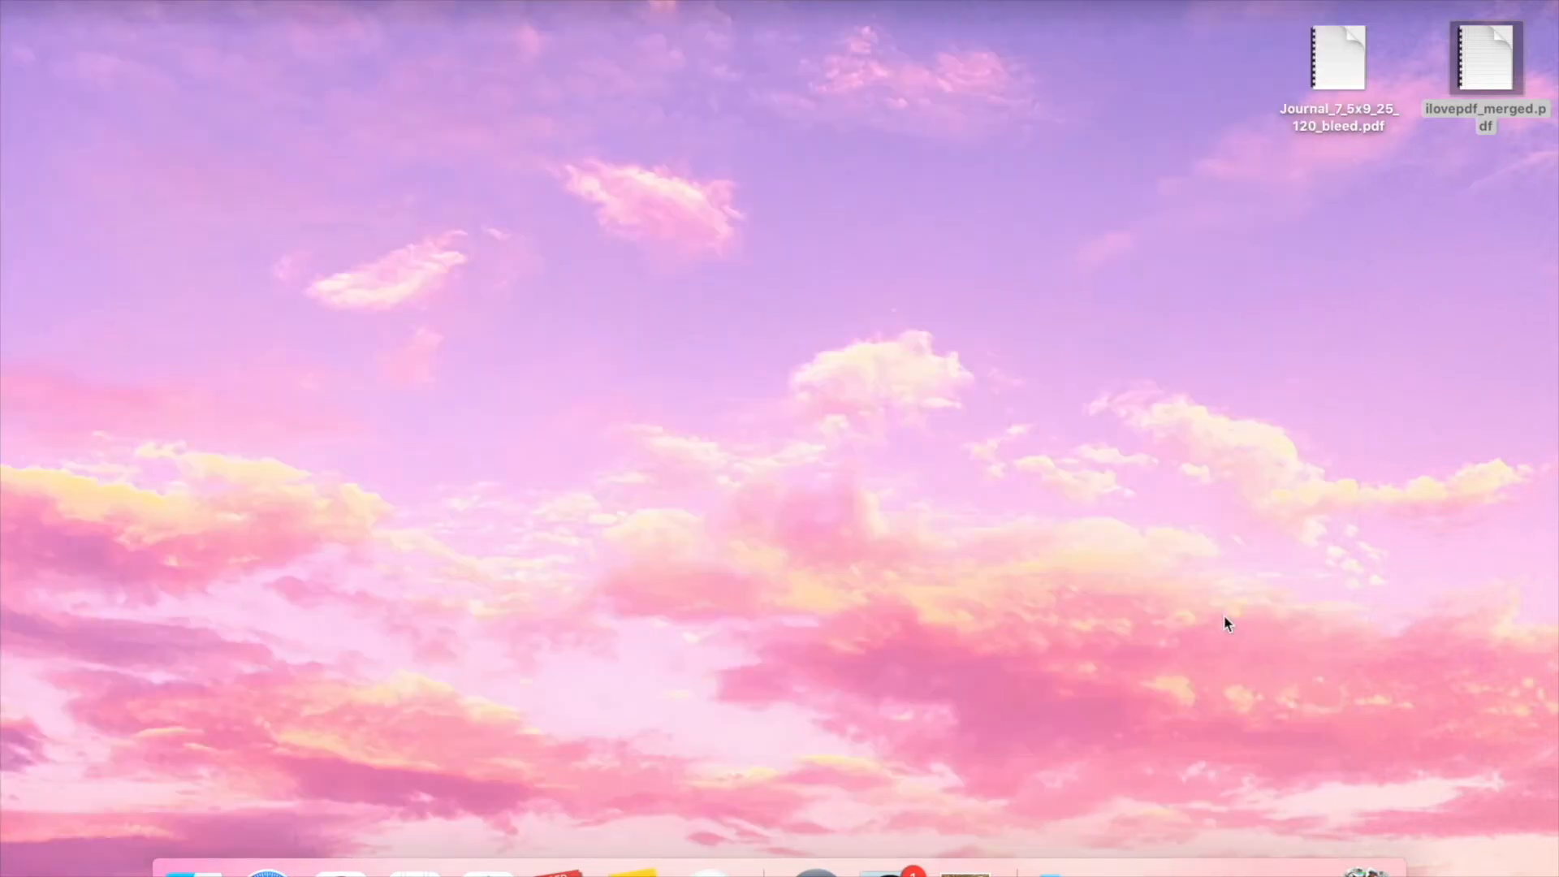
# Switch back to the 7.5in × 9.25in Canva design and review its pages from the last to page 1.
pyautogui.click(1182, 864)
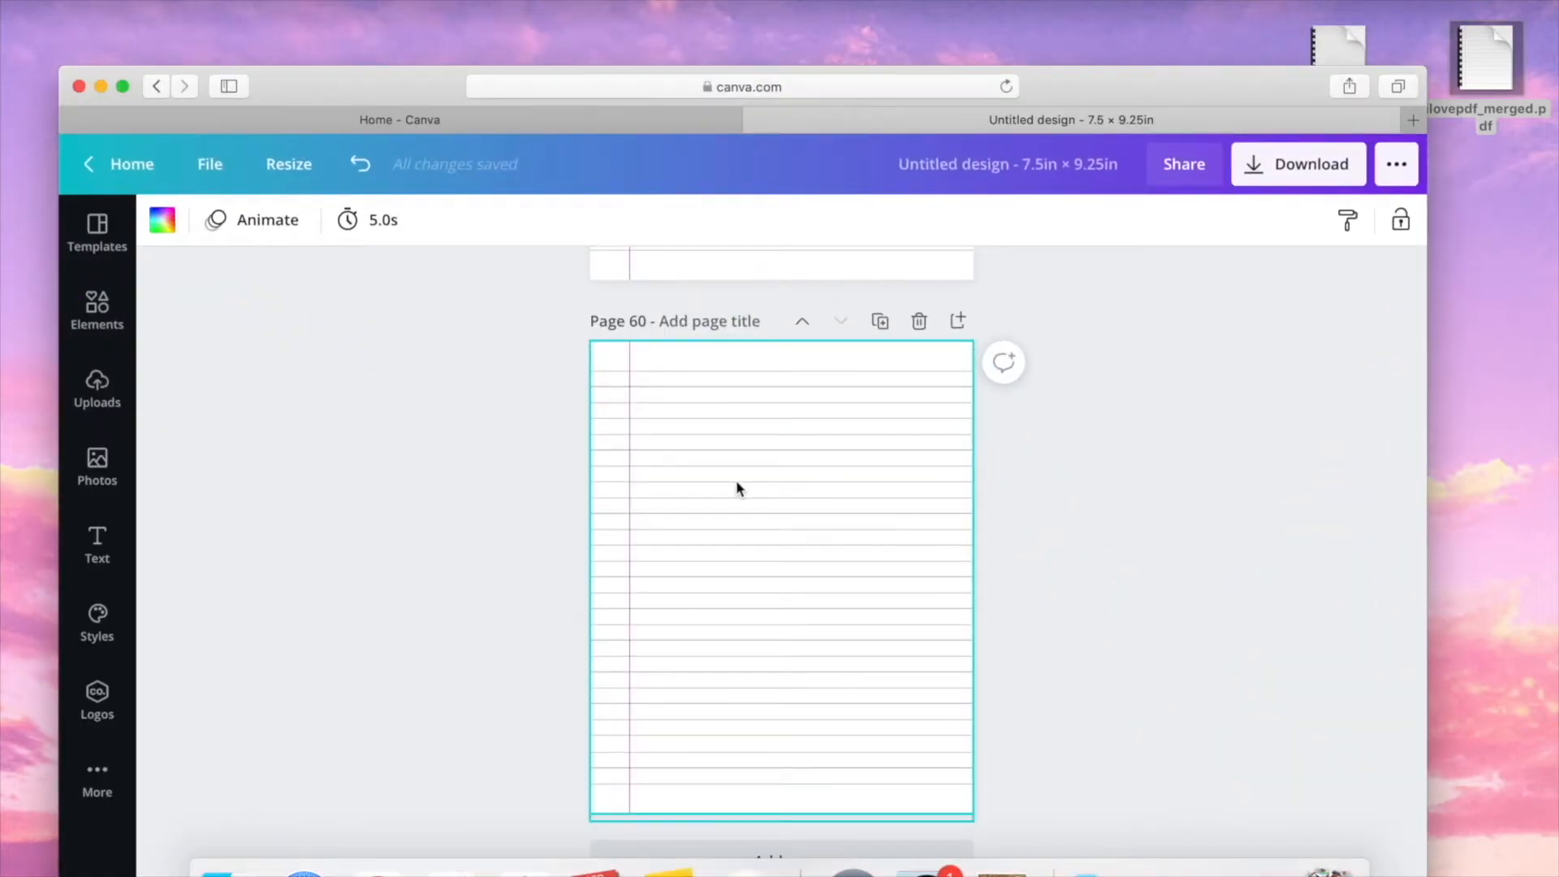
pyautogui.scroll(20, 735, 480)
pyautogui.scroll(20, 735, 484)
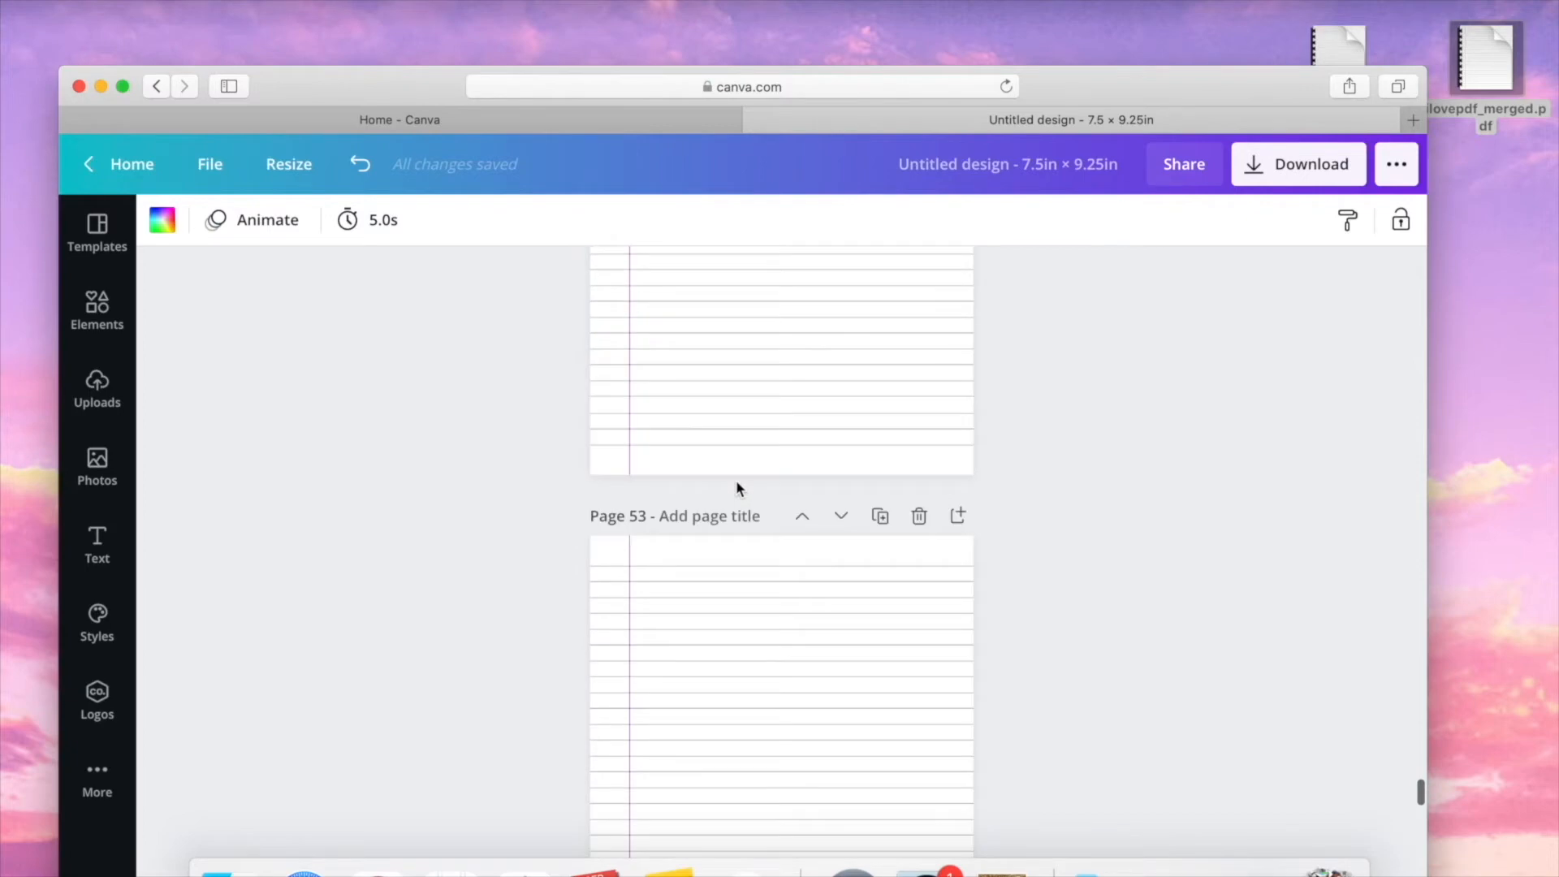
pyautogui.scroll(10, 735, 484)
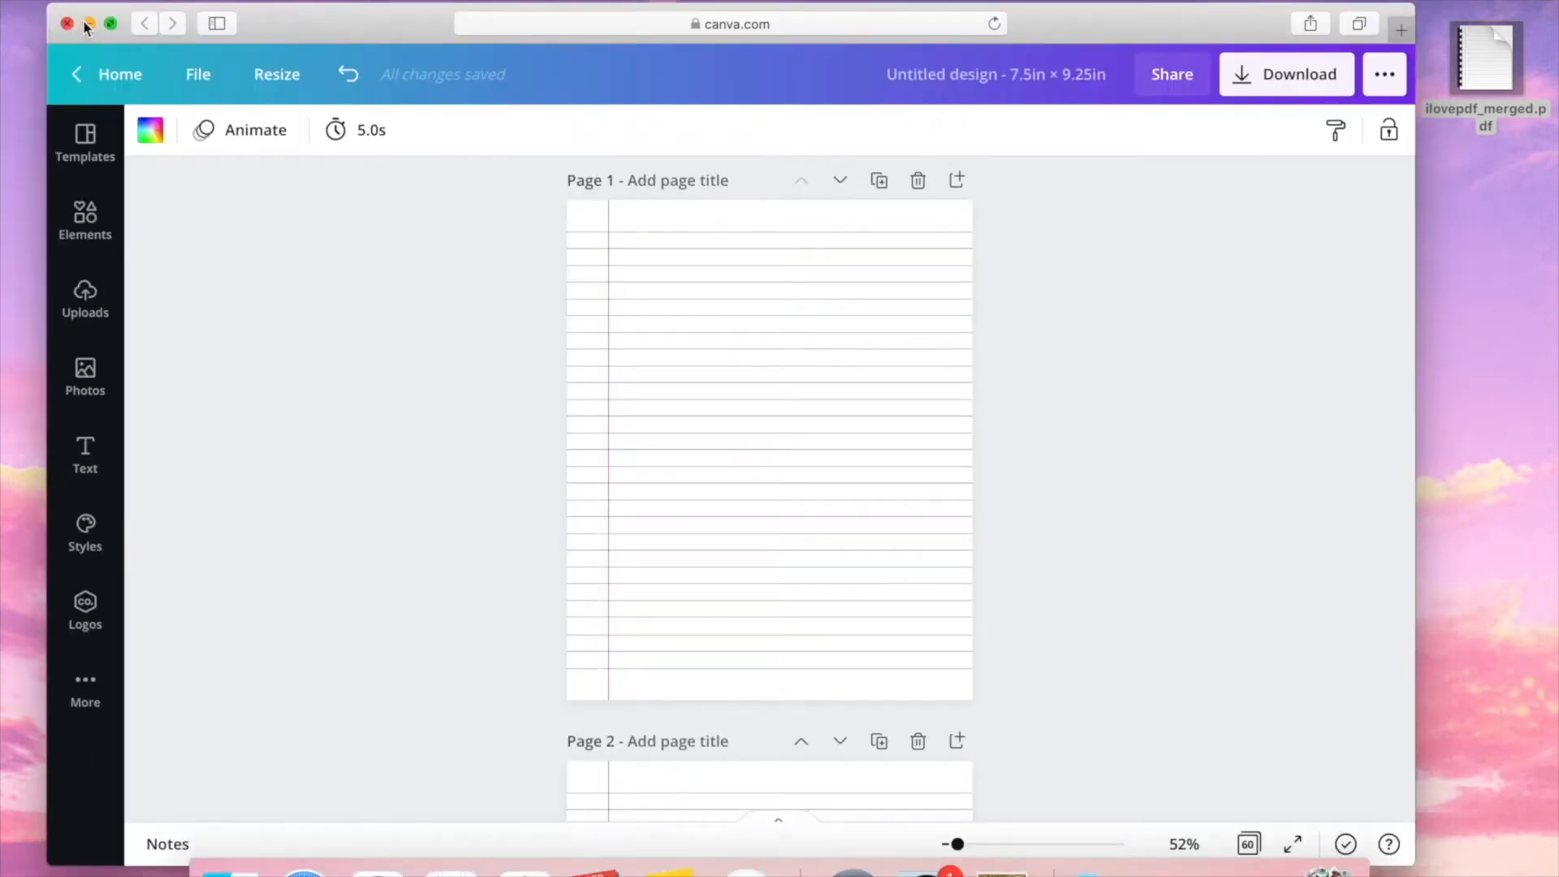
# Search for "tangent templates" in a new browser tab and open the Tangent Templates website in full screen.
pyautogui.moveTo(113, 26)
pyautogui.press('super+t')
pyautogui.write('tangen')
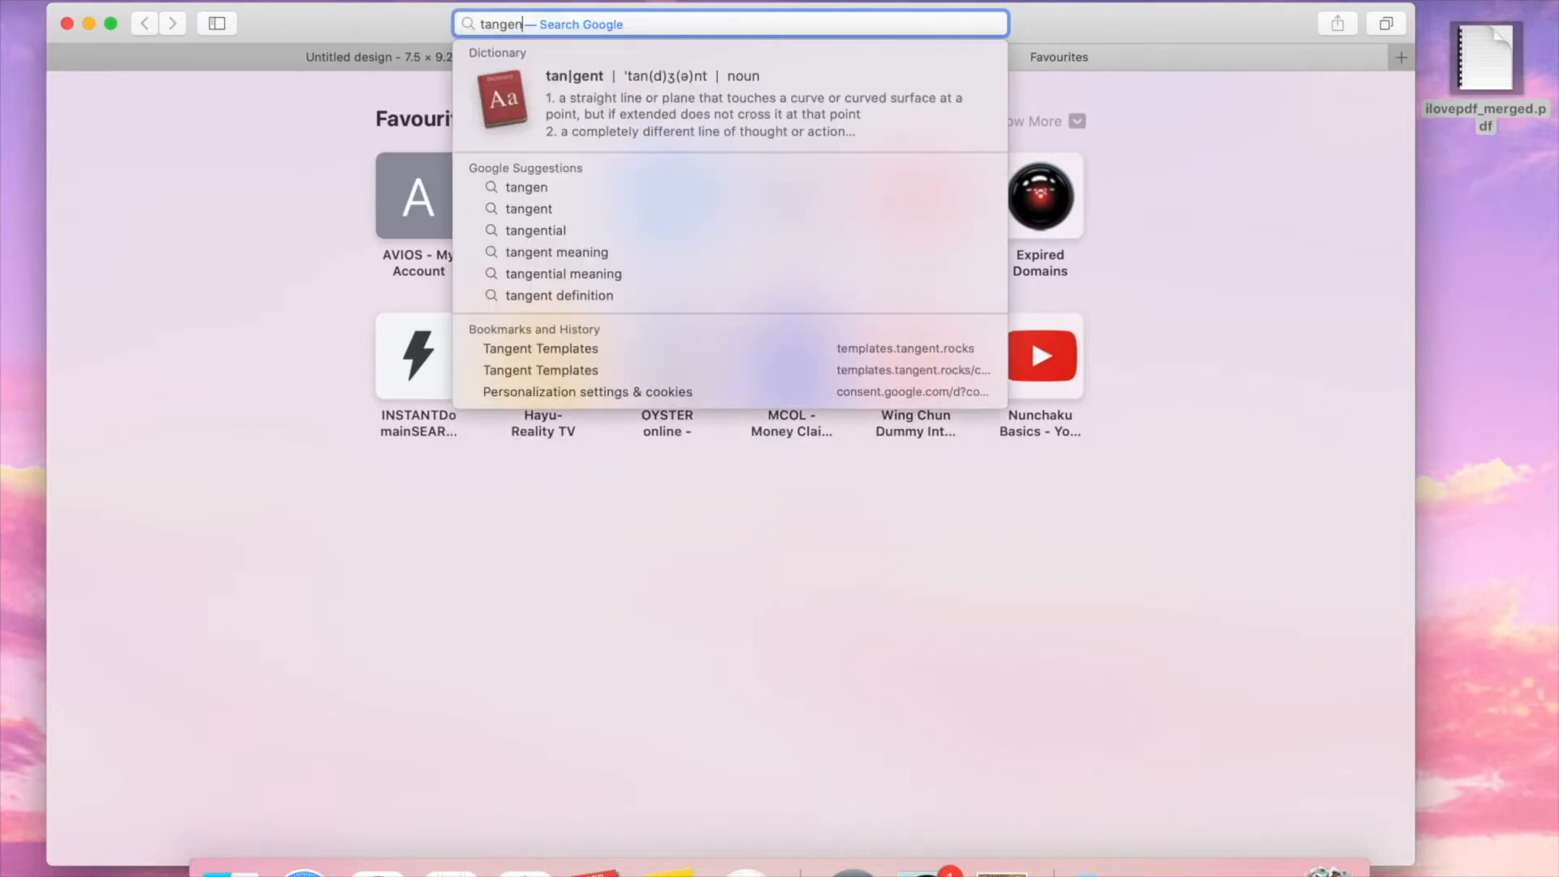
pyautogui.write('t templates')
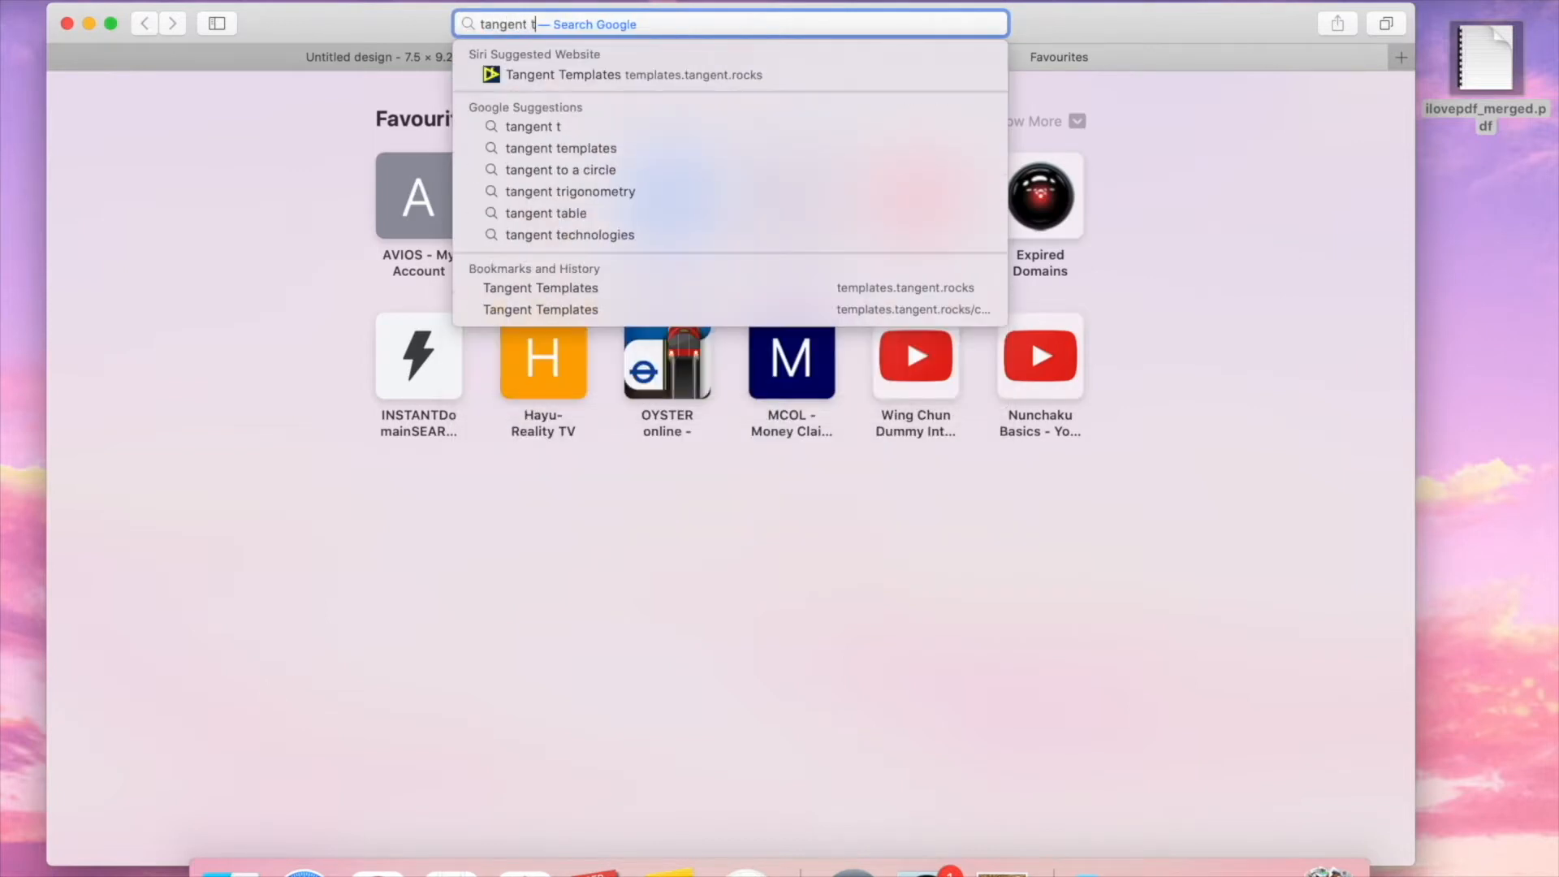
pyautogui.press('Return')
pyautogui.click(345, 307)
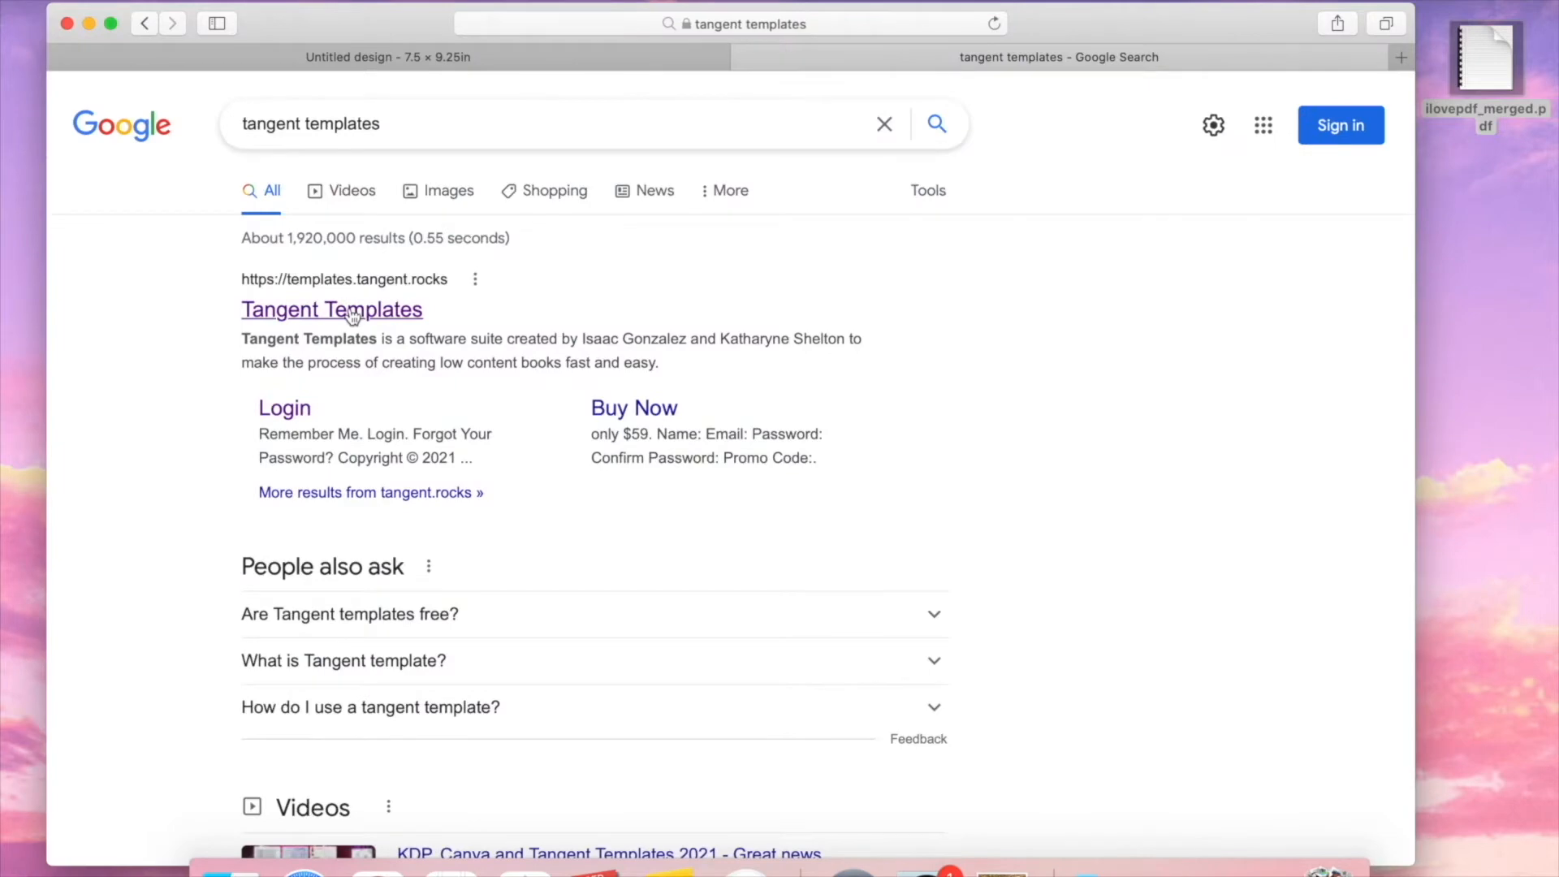
pyautogui.click(114, 24)
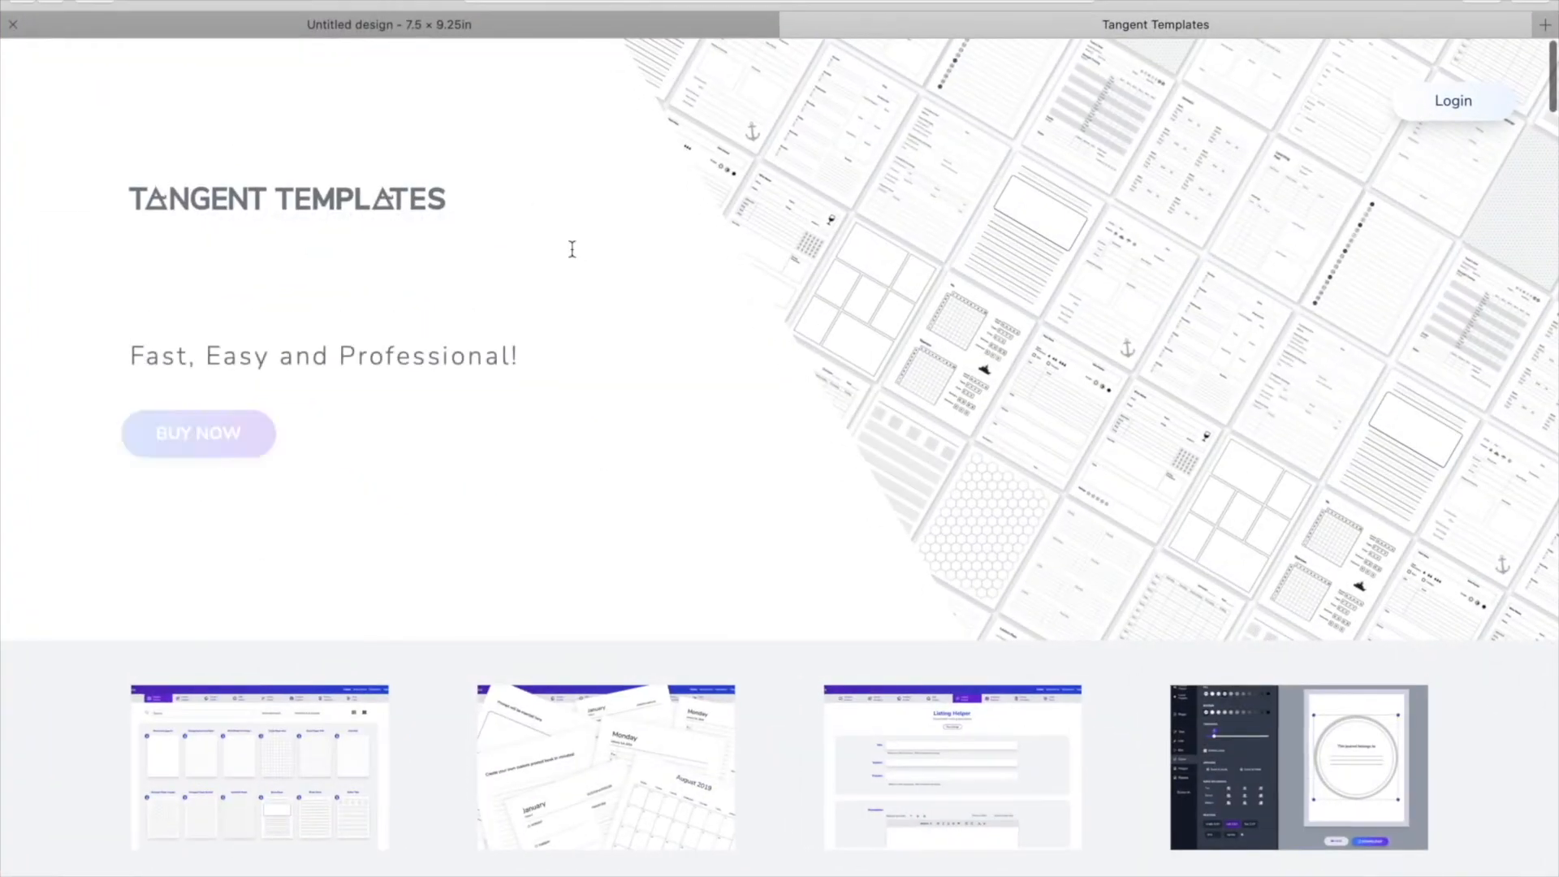
# Look over the Tangent Templates home page and open its purchase form.
pyautogui.scroll(-10, 527, 544)
pyautogui.scroll(10, 526, 543)
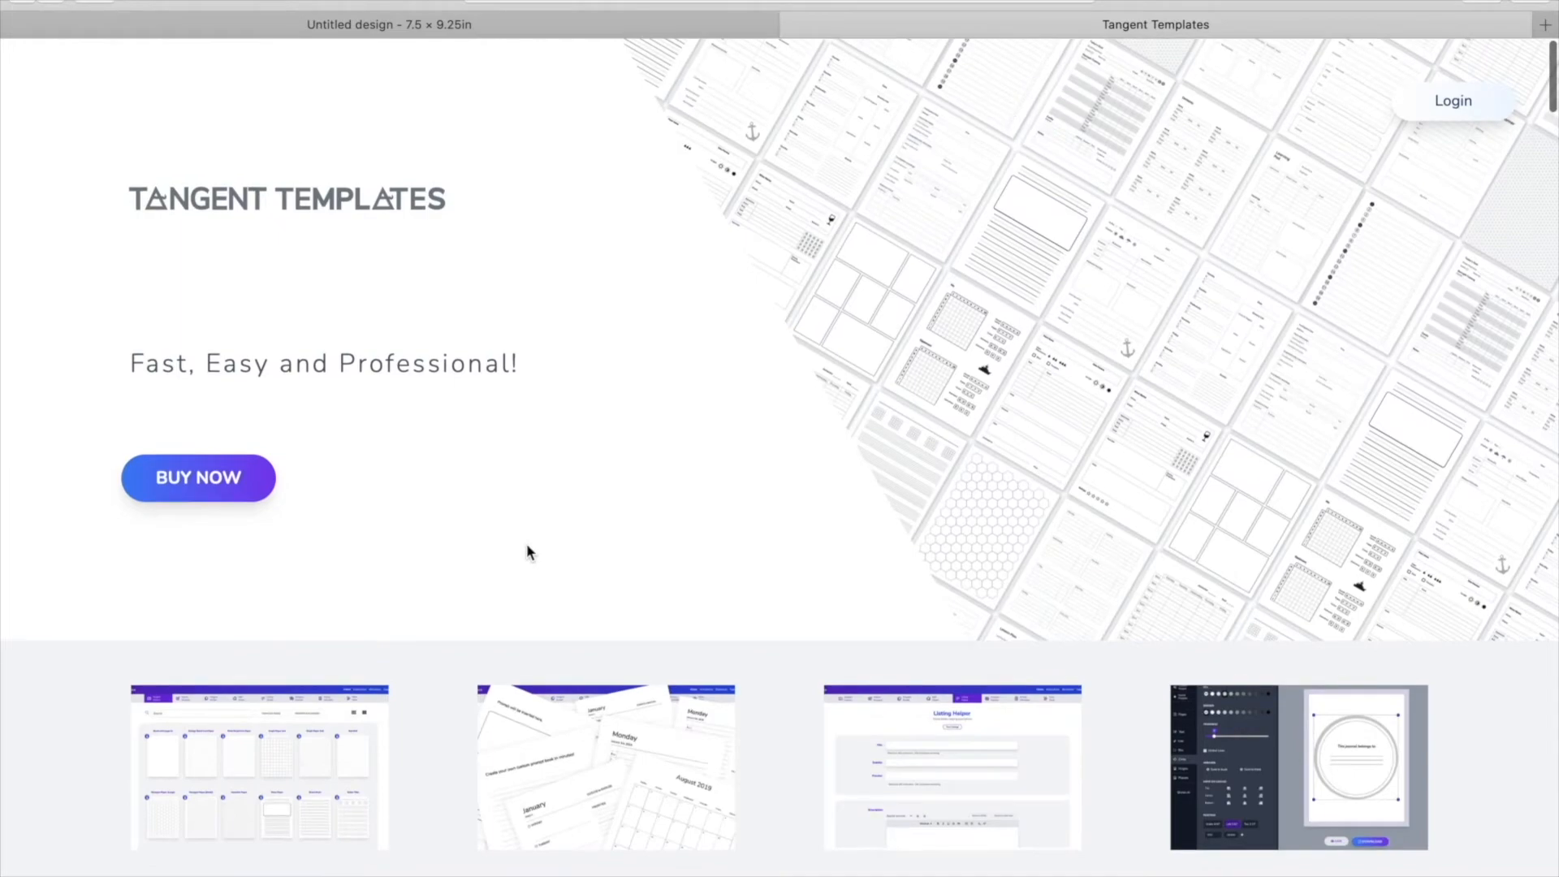
pyautogui.scroll(-6, 527, 547)
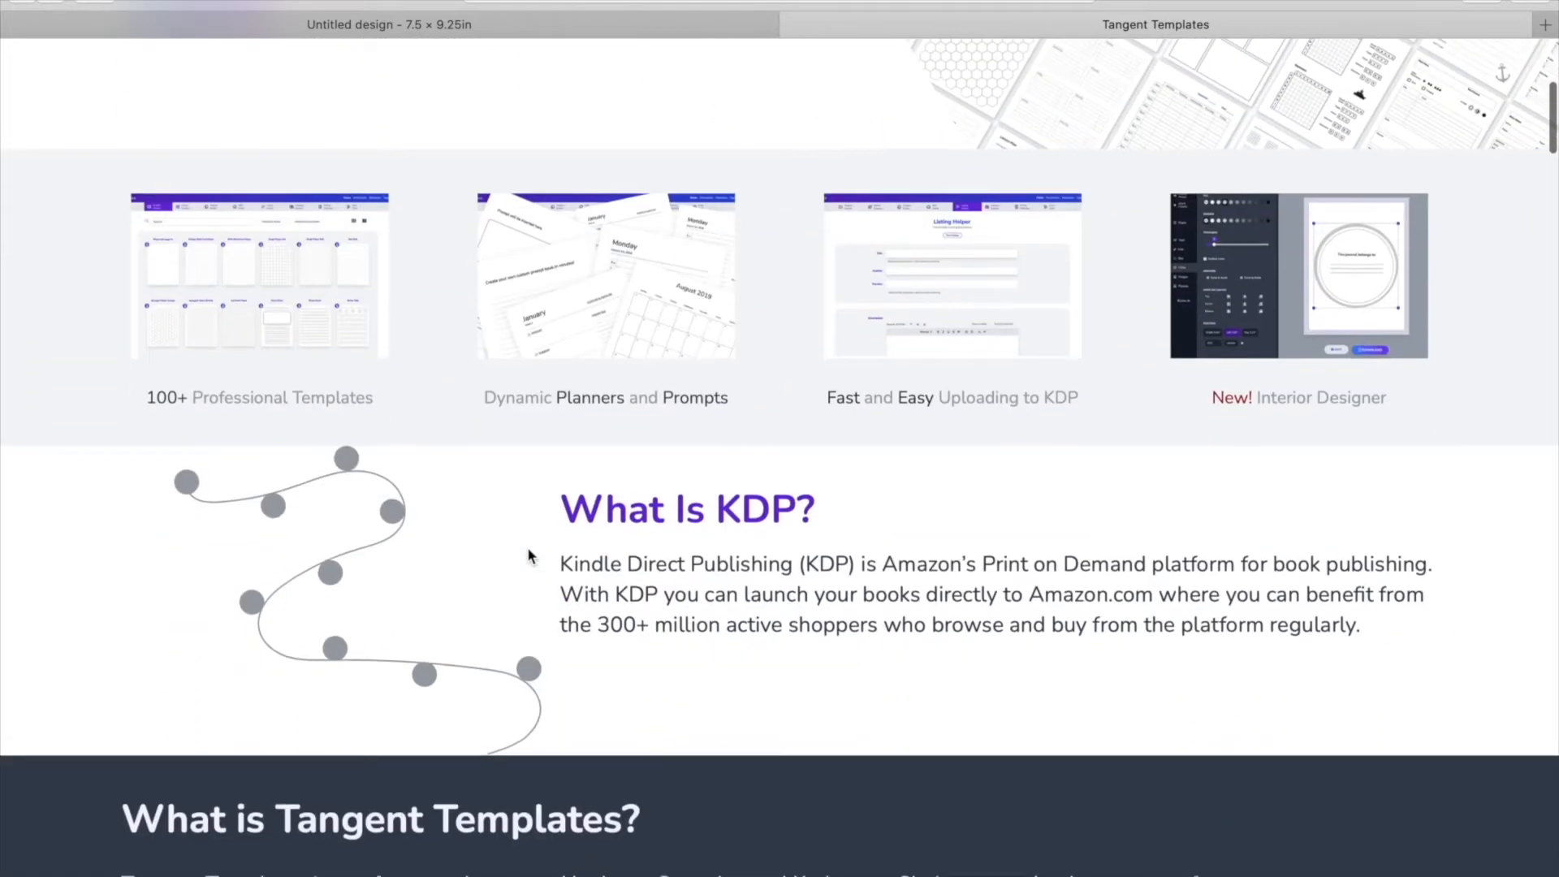
pyautogui.scroll(6, 527, 548)
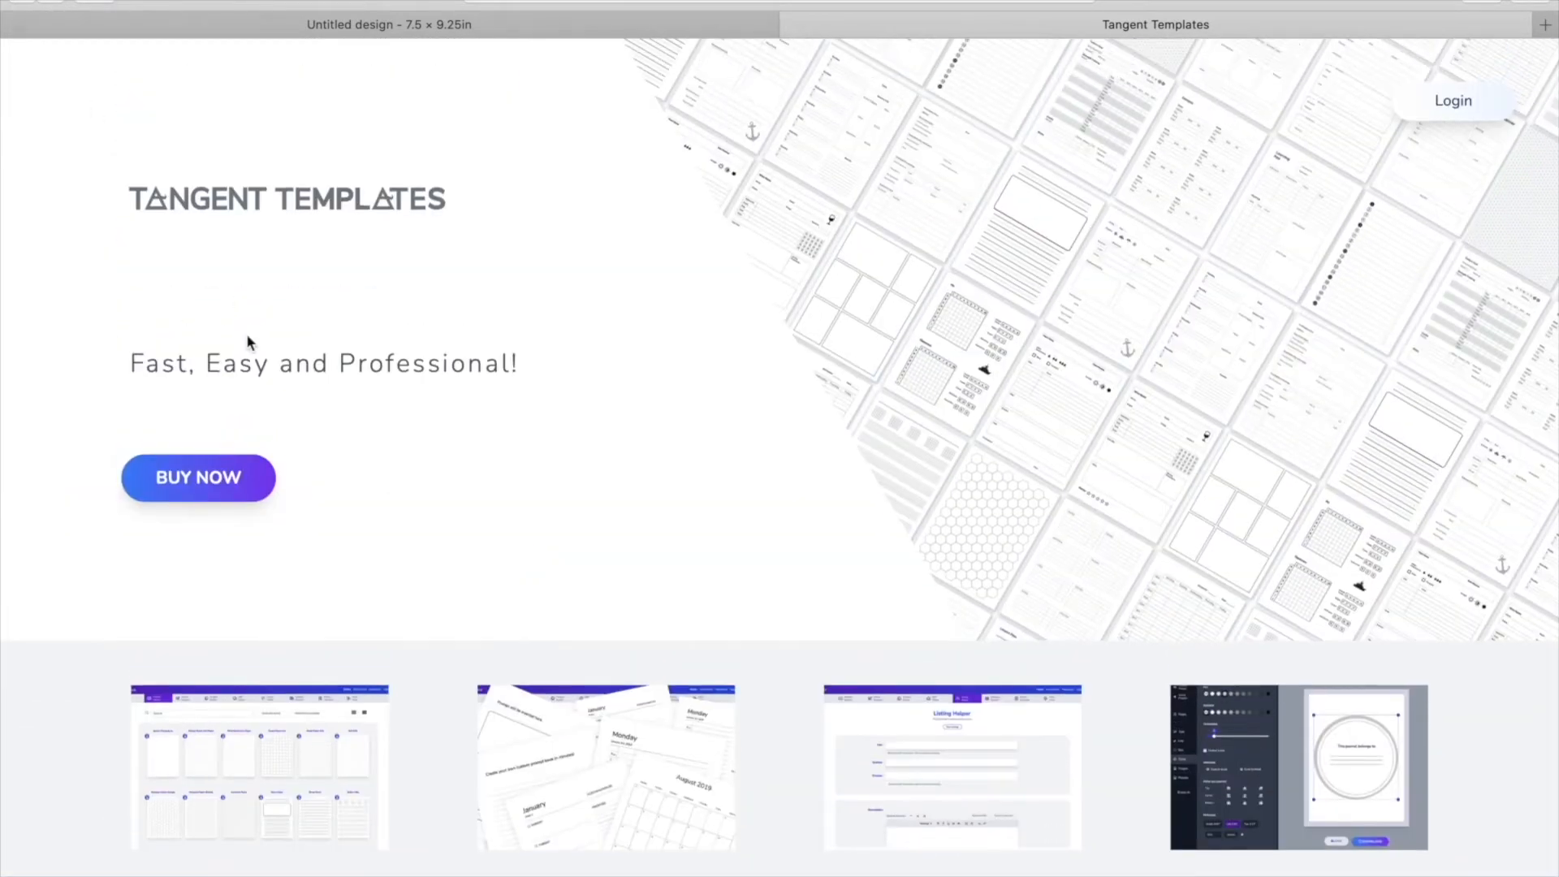
pyautogui.click(190, 478)
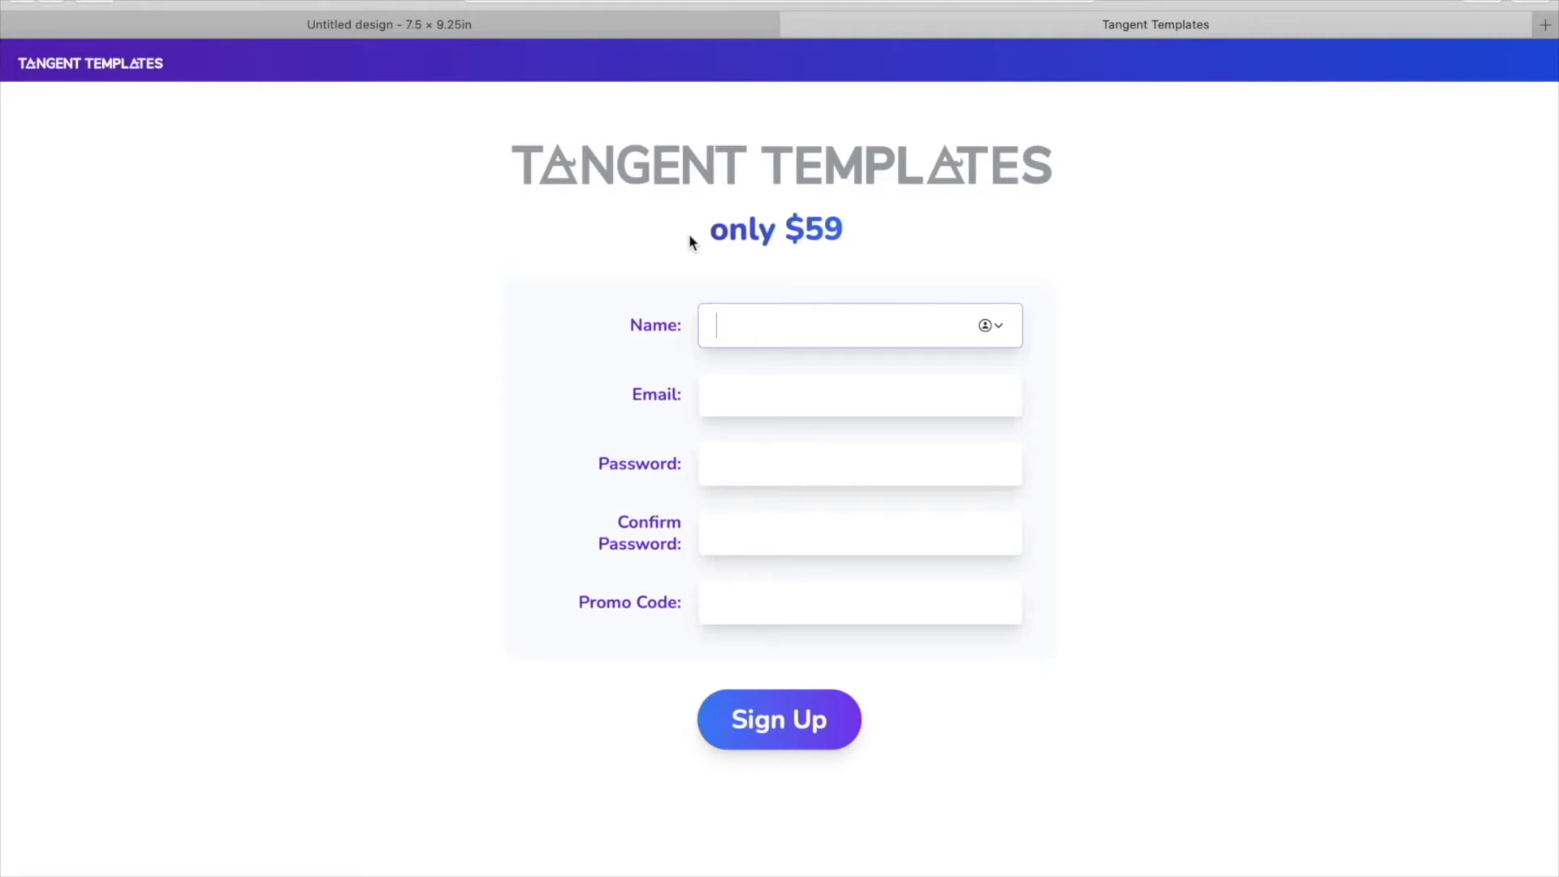
# Examine the price and the sign-up fields on the Tangent Templates purchase page.
pyautogui.moveTo(781, 229); pyautogui.dragTo(849, 223)
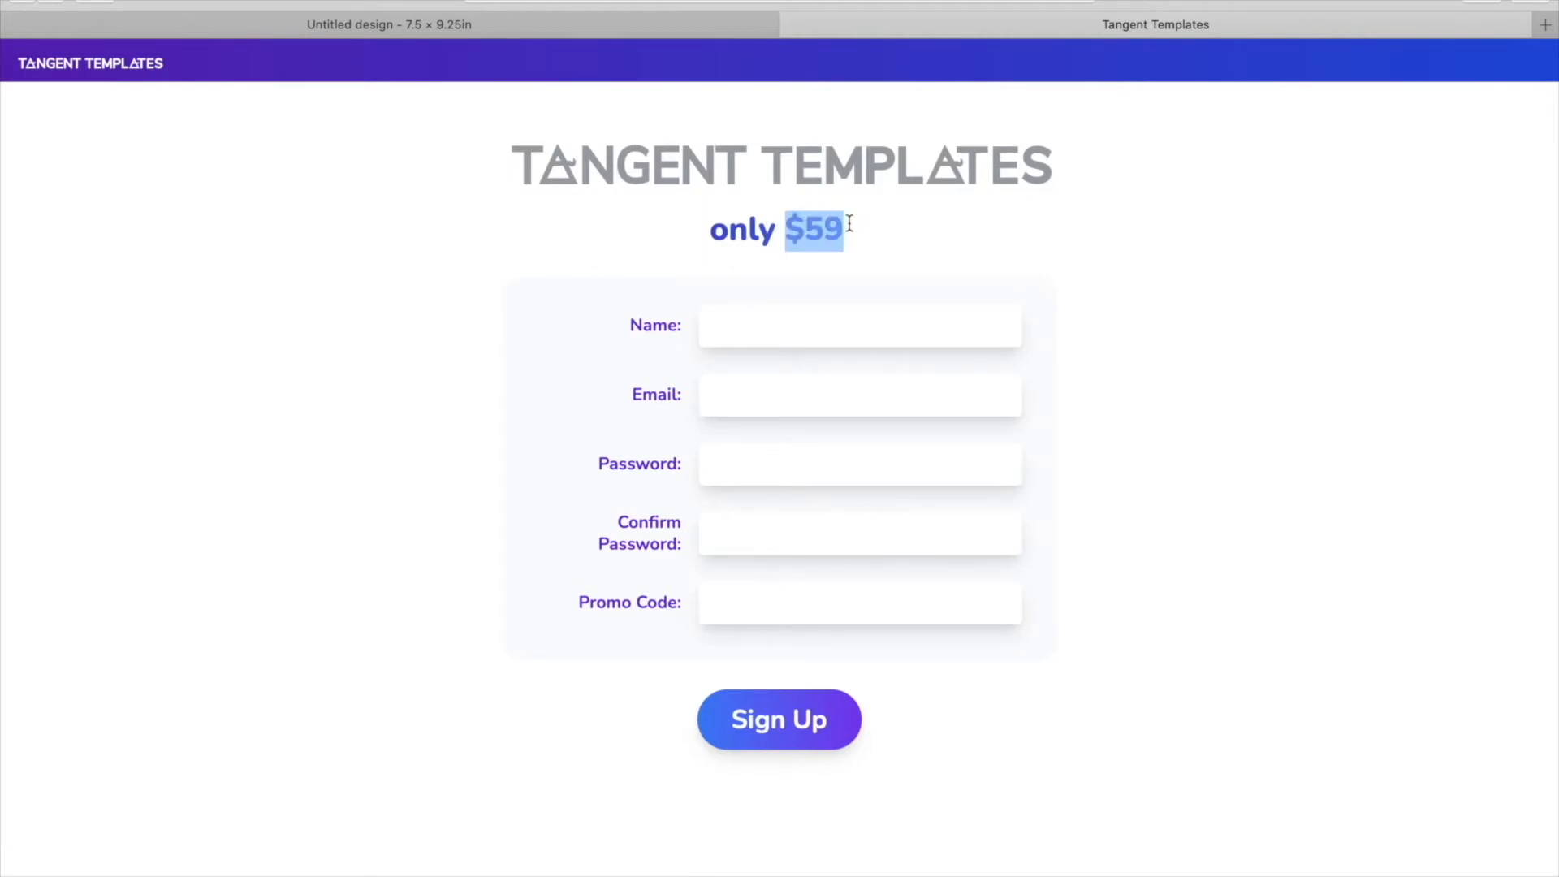
pyautogui.click(849, 223)
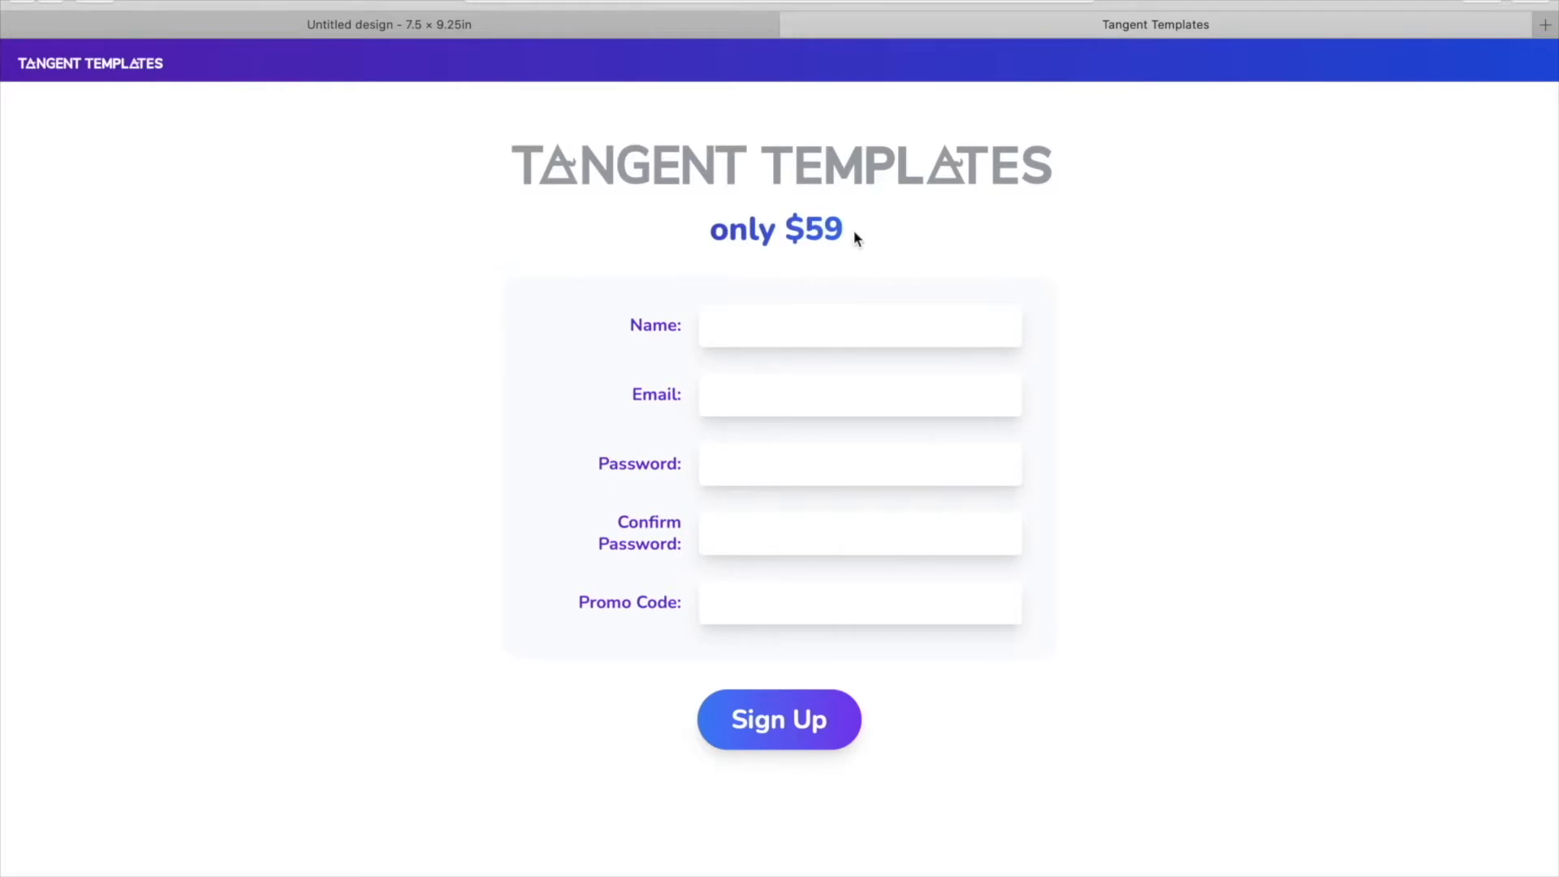
pyautogui.click(772, 322)
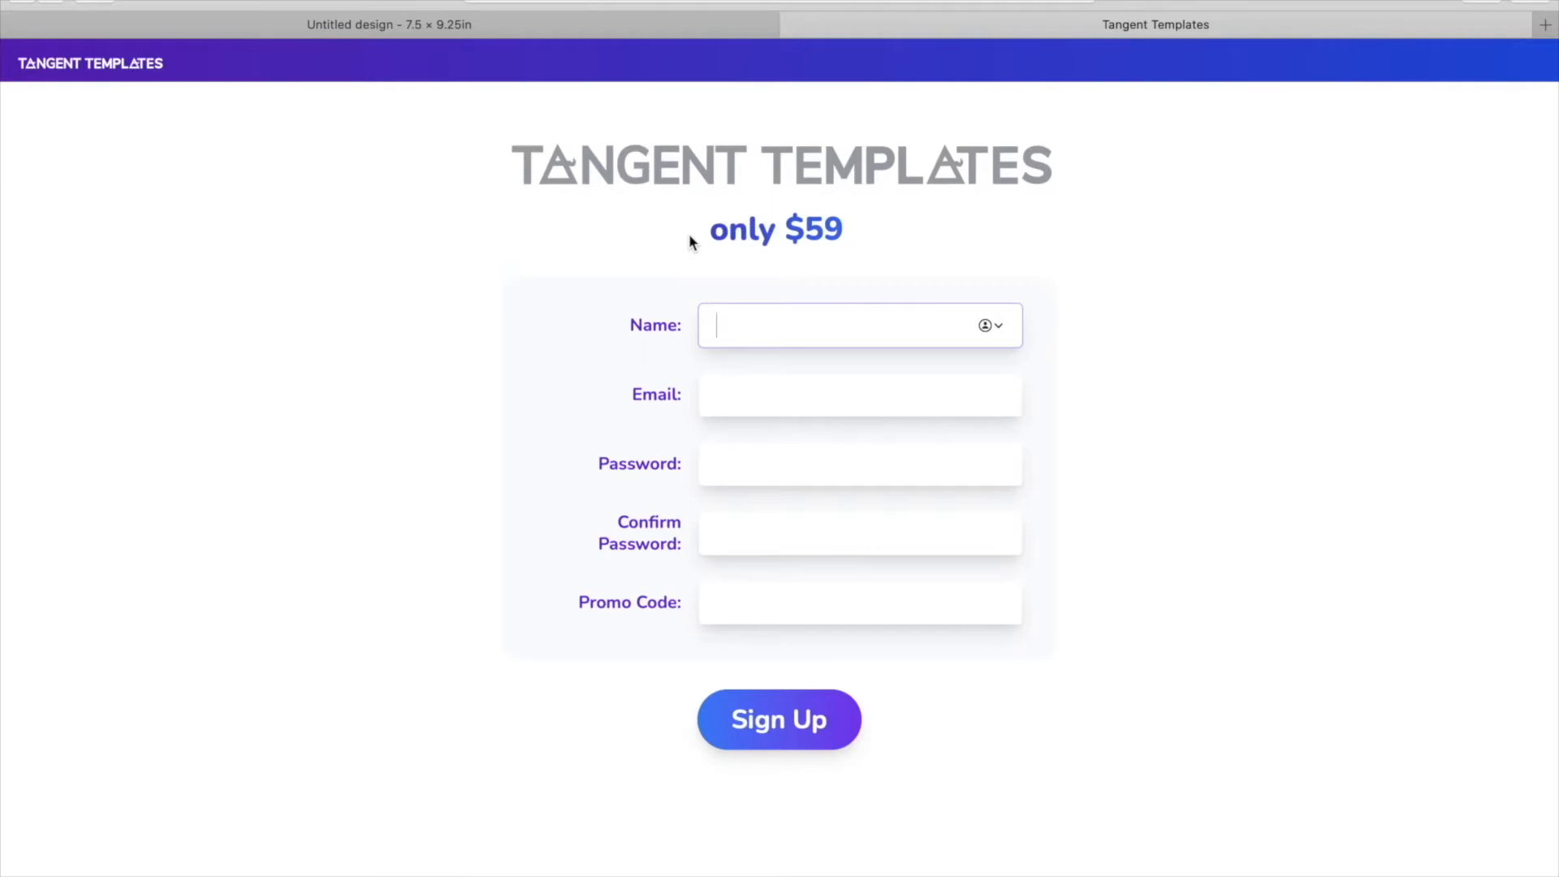
pyautogui.moveTo(844, 229); pyautogui.dragTo(702, 228)
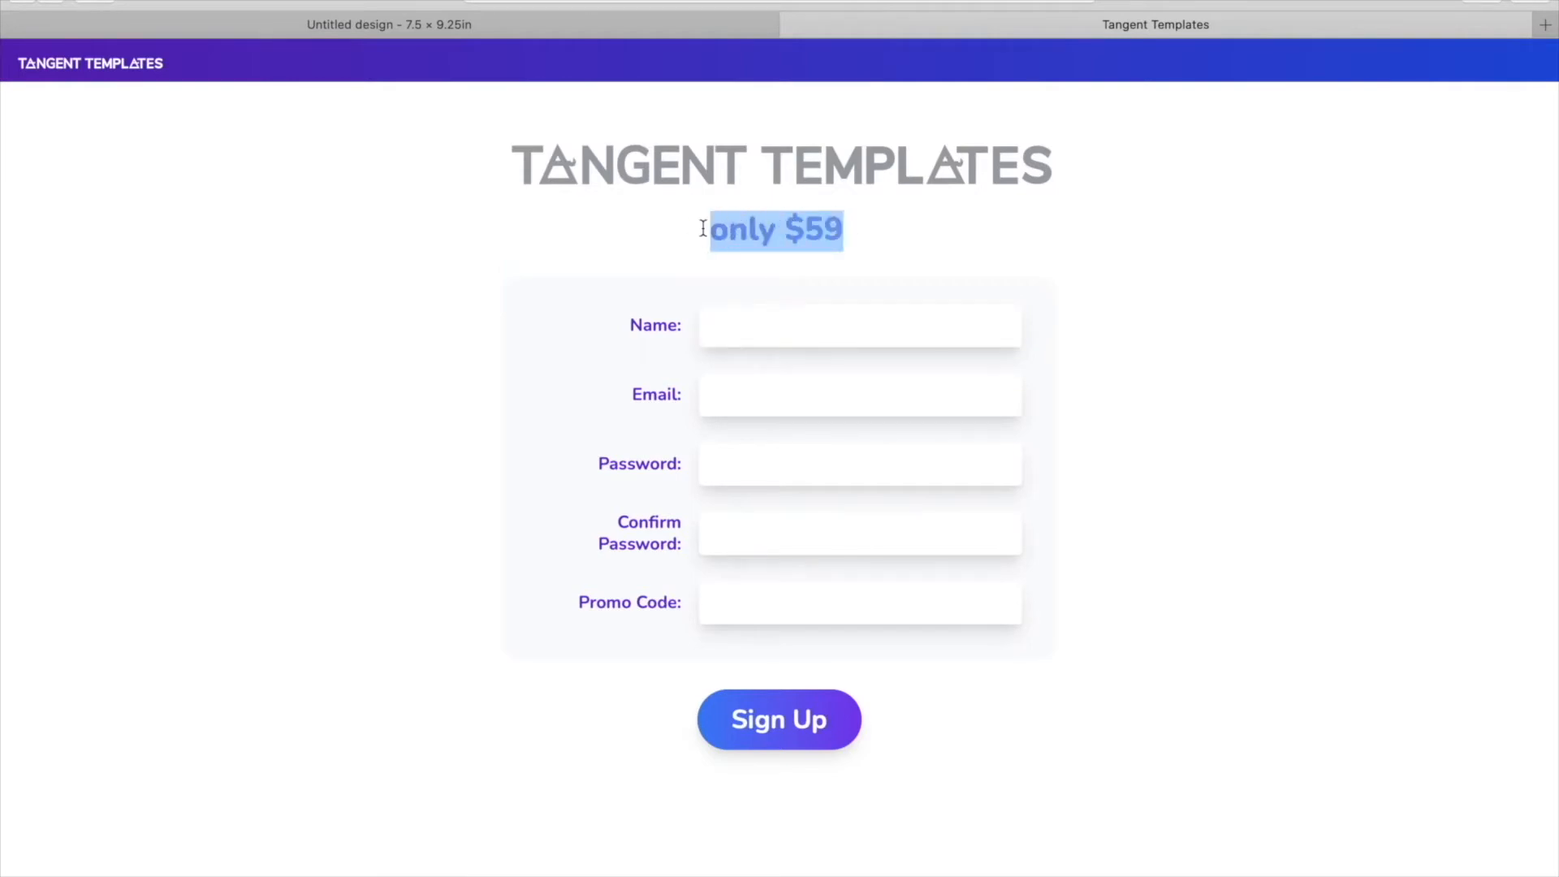
pyautogui.click(893, 256)
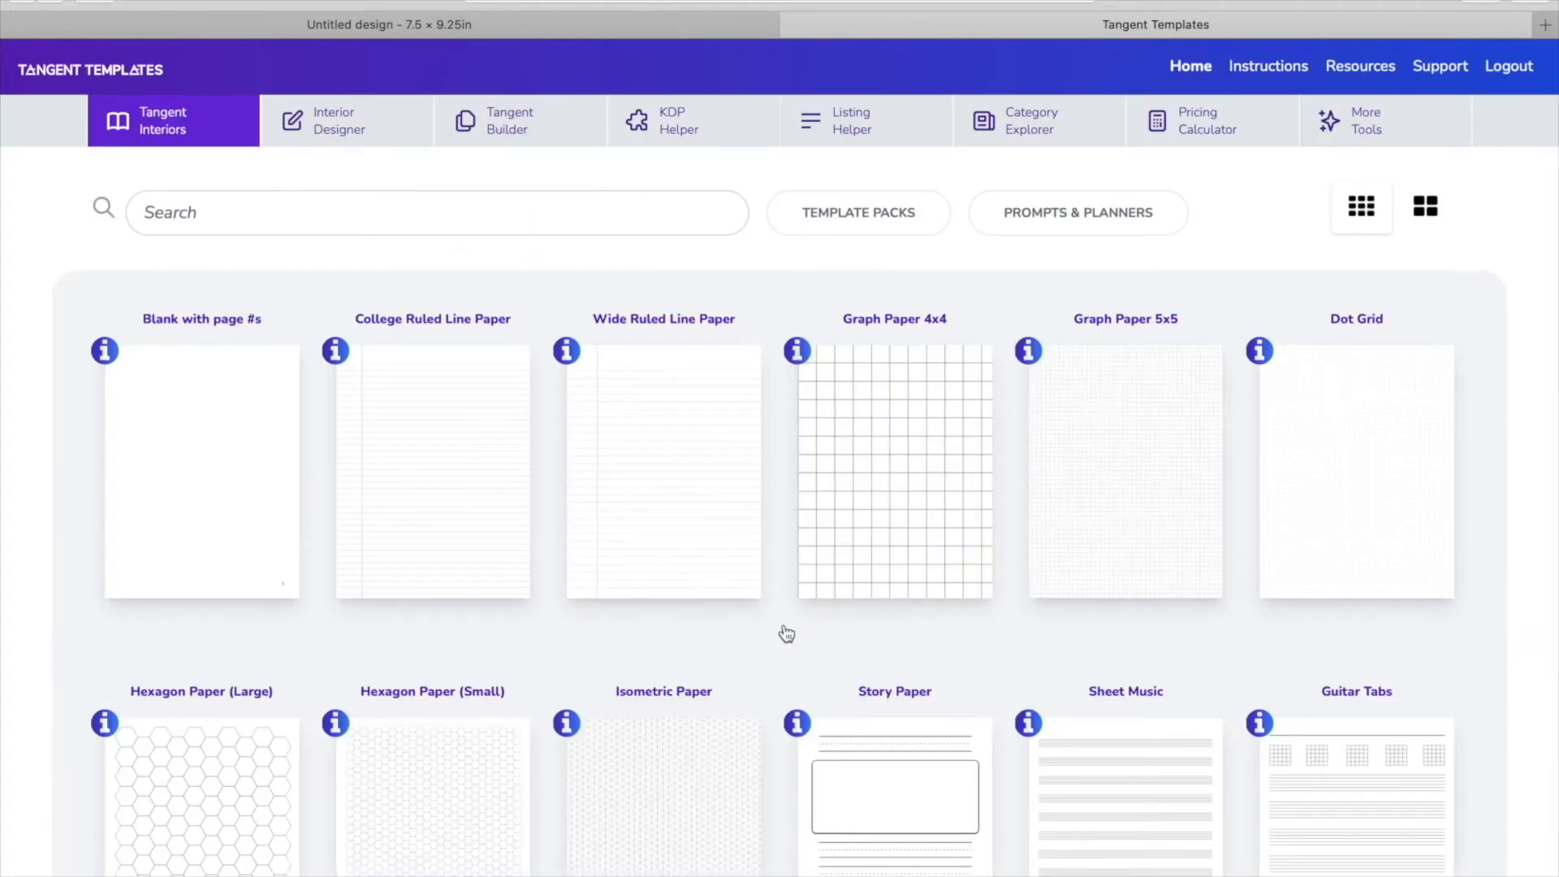
# Skim the whole Tangent Interiors template gallery down to the Password Tracker and return to its start.
pyautogui.scroll(-5, 986, 659)
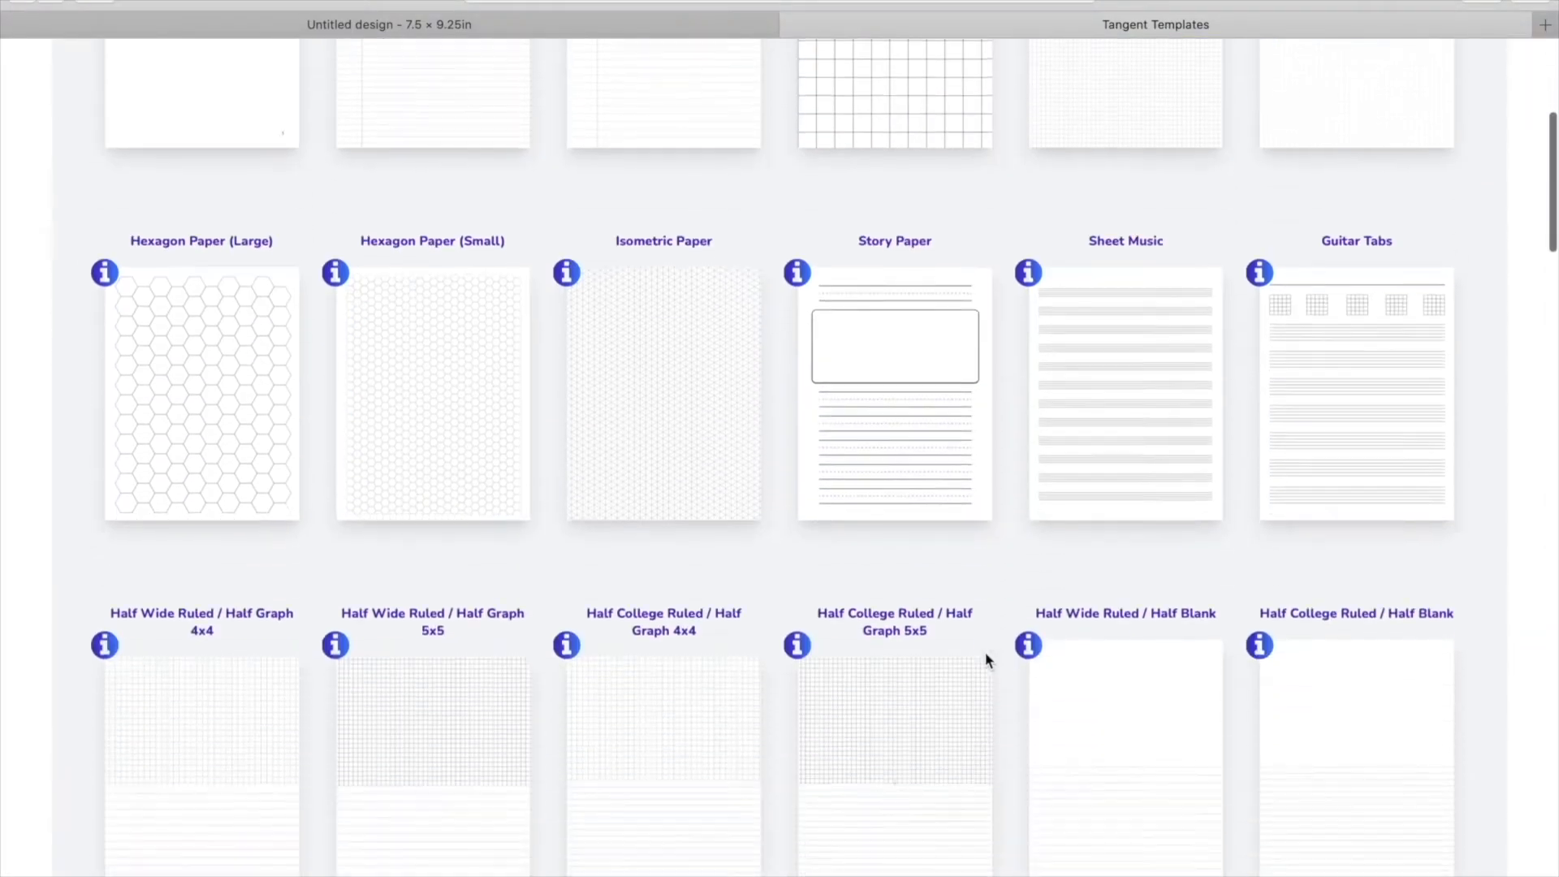
pyautogui.scroll(-18, 985, 660)
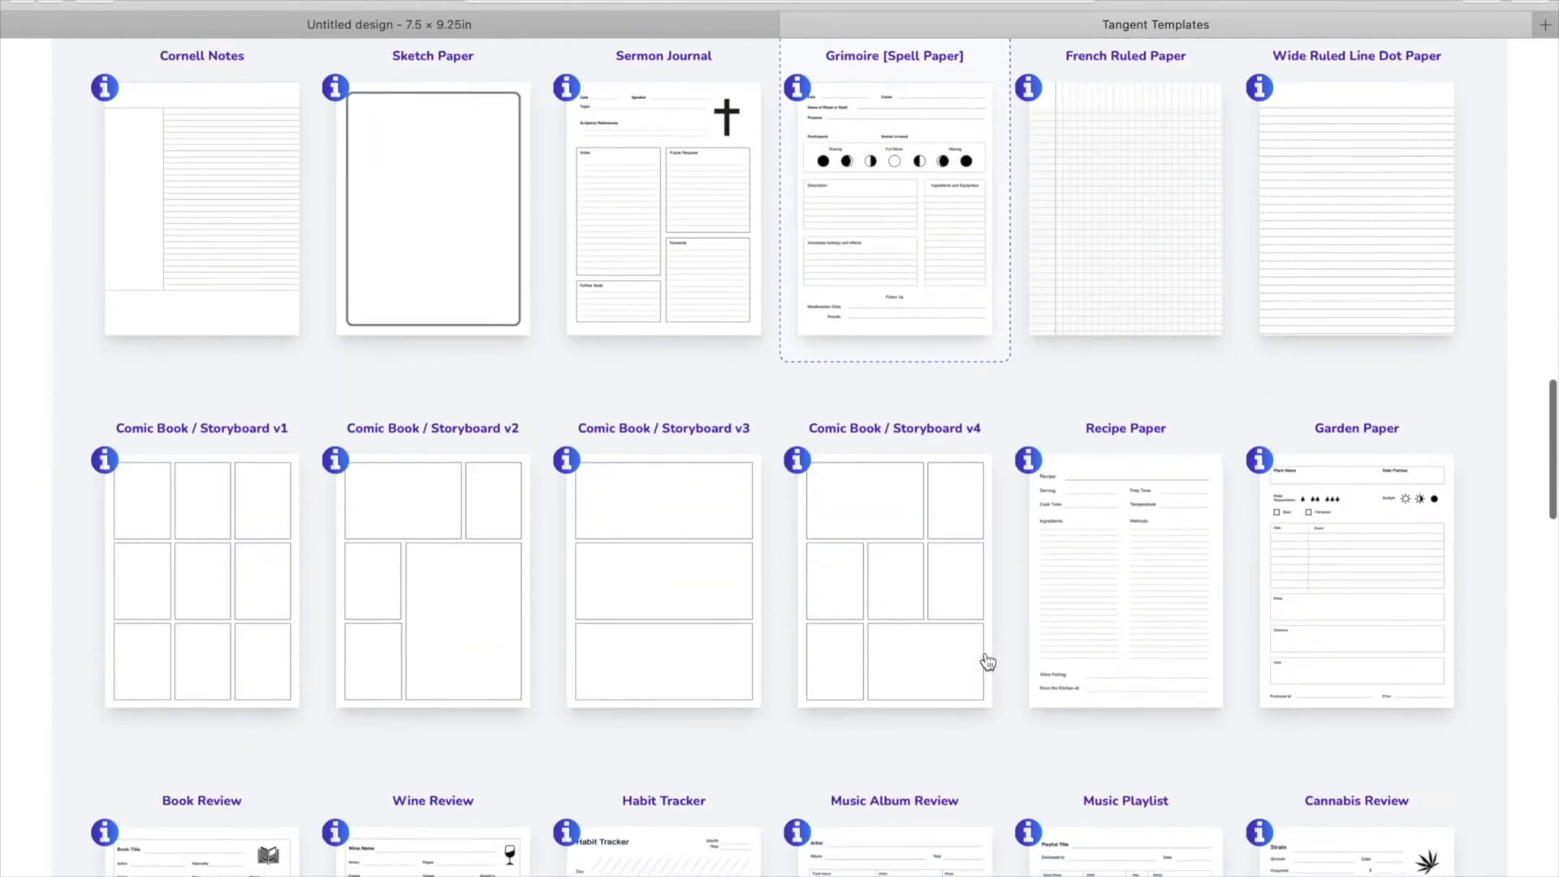
pyautogui.scroll(20, 986, 660)
pyautogui.scroll(-1, 779, 522)
pyautogui.scroll(-8, 779, 522)
pyautogui.scroll(-3, 1166, 851)
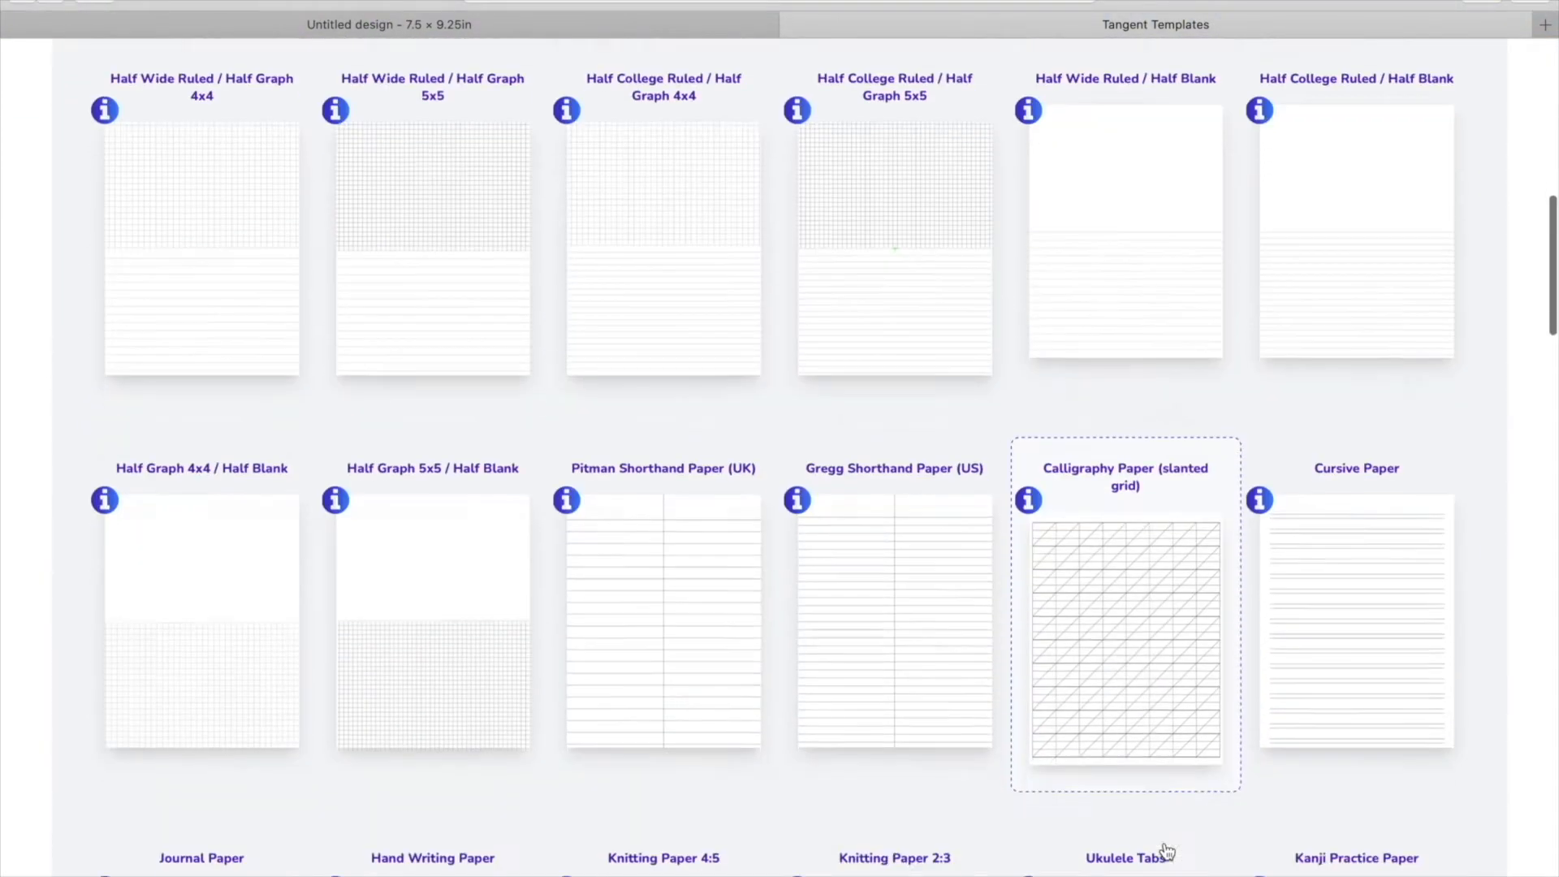
pyautogui.scroll(-20, 1167, 850)
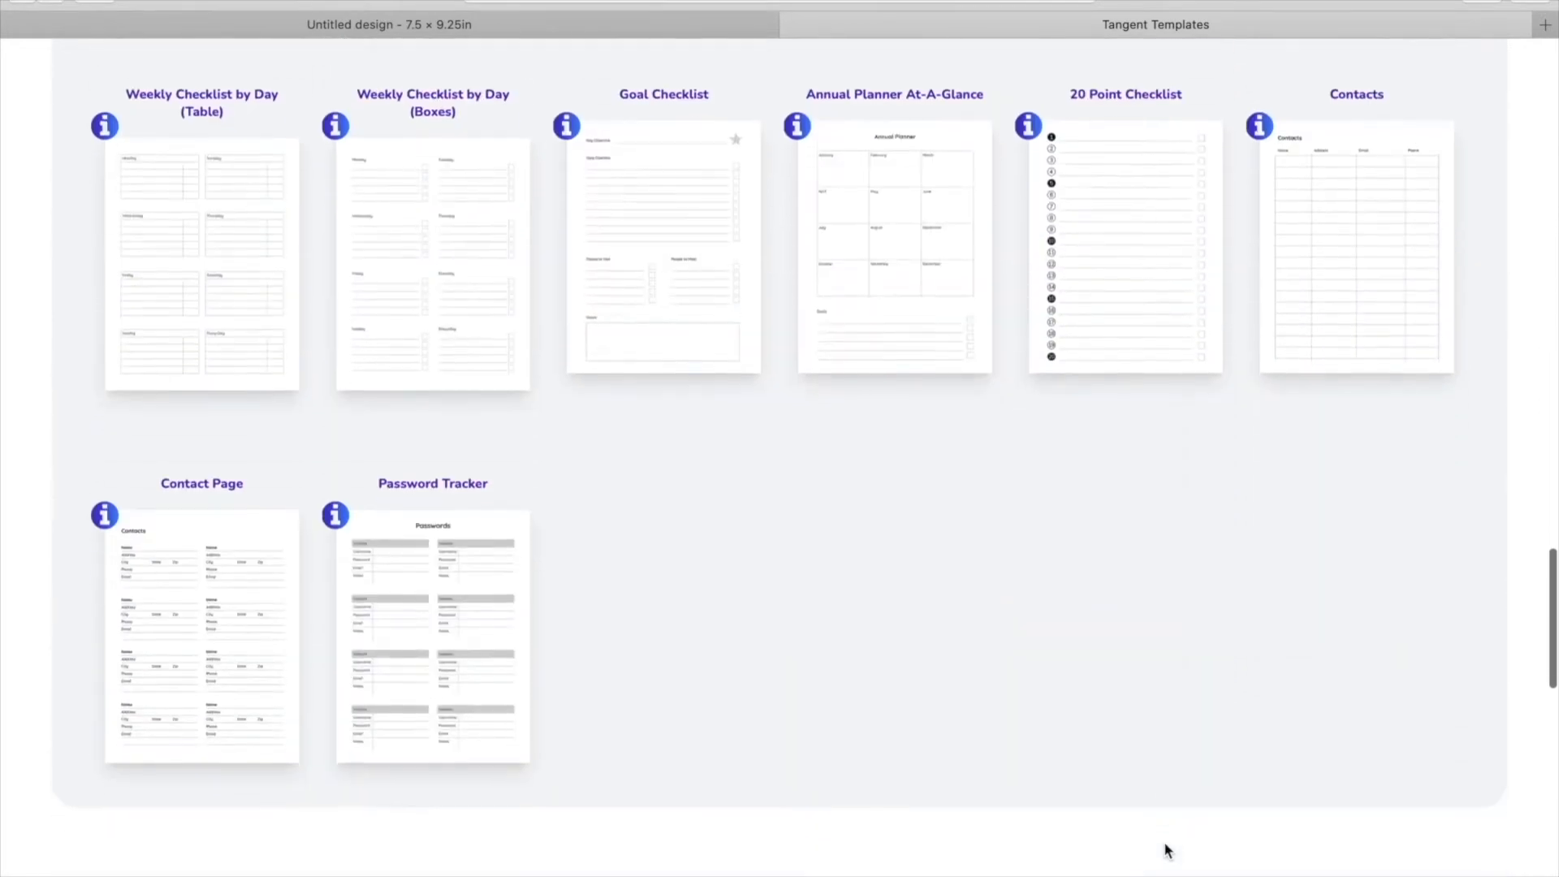
pyautogui.scroll(20, 1165, 848)
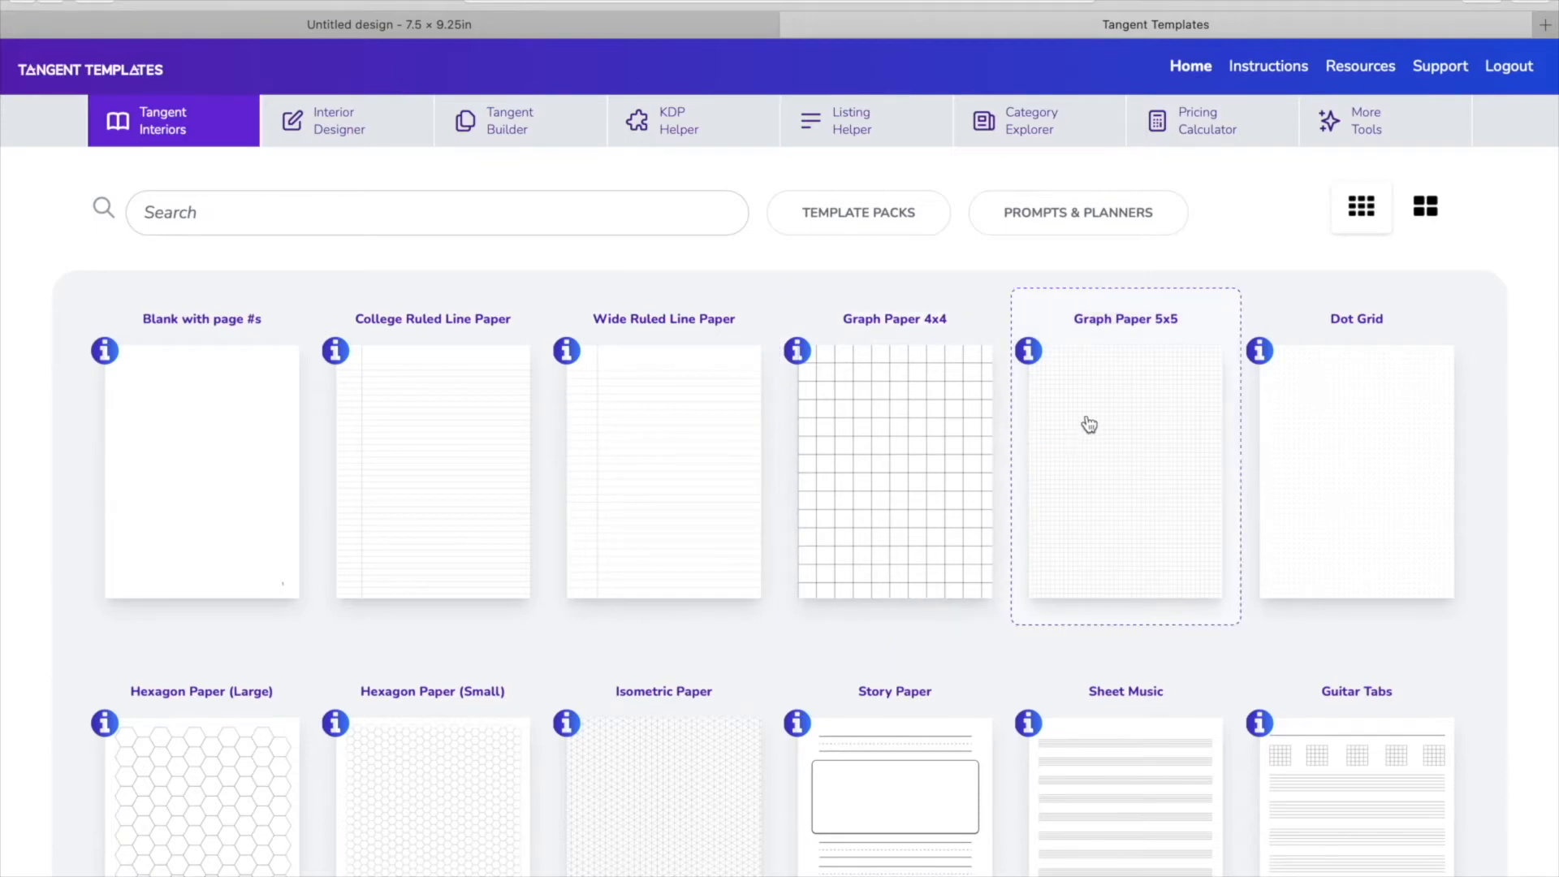
# Examine the gallery's specialised interiors, from Guitar Tabs through Sermon Journal and Grimoire to the Annual Planner At-A-Glance.
pyautogui.scroll(-3, 1171, 425)
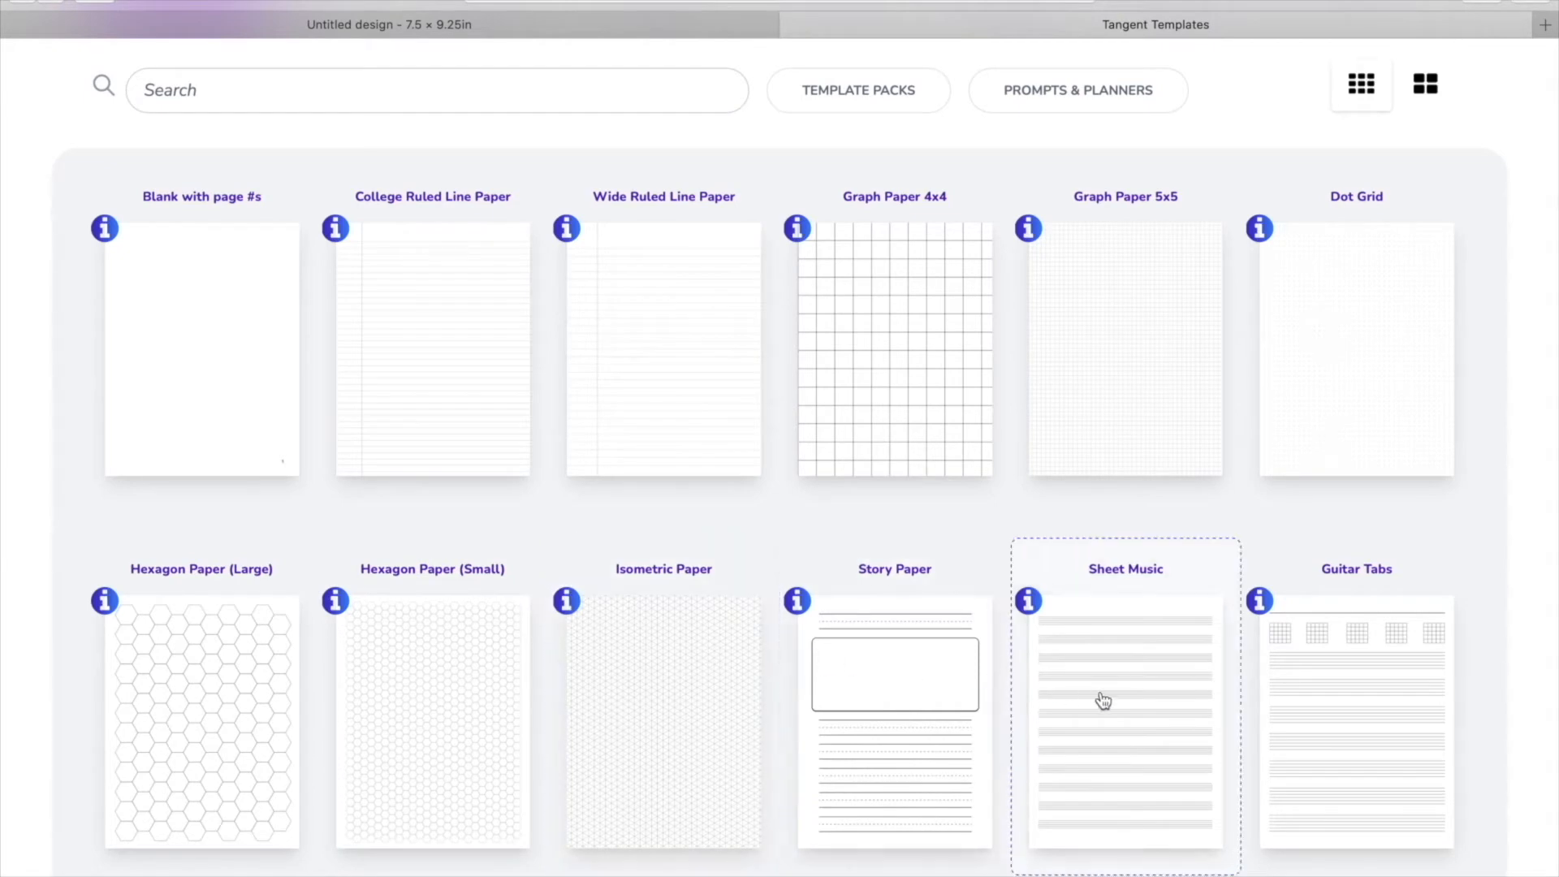
pyautogui.scroll(-5, 1121, 703)
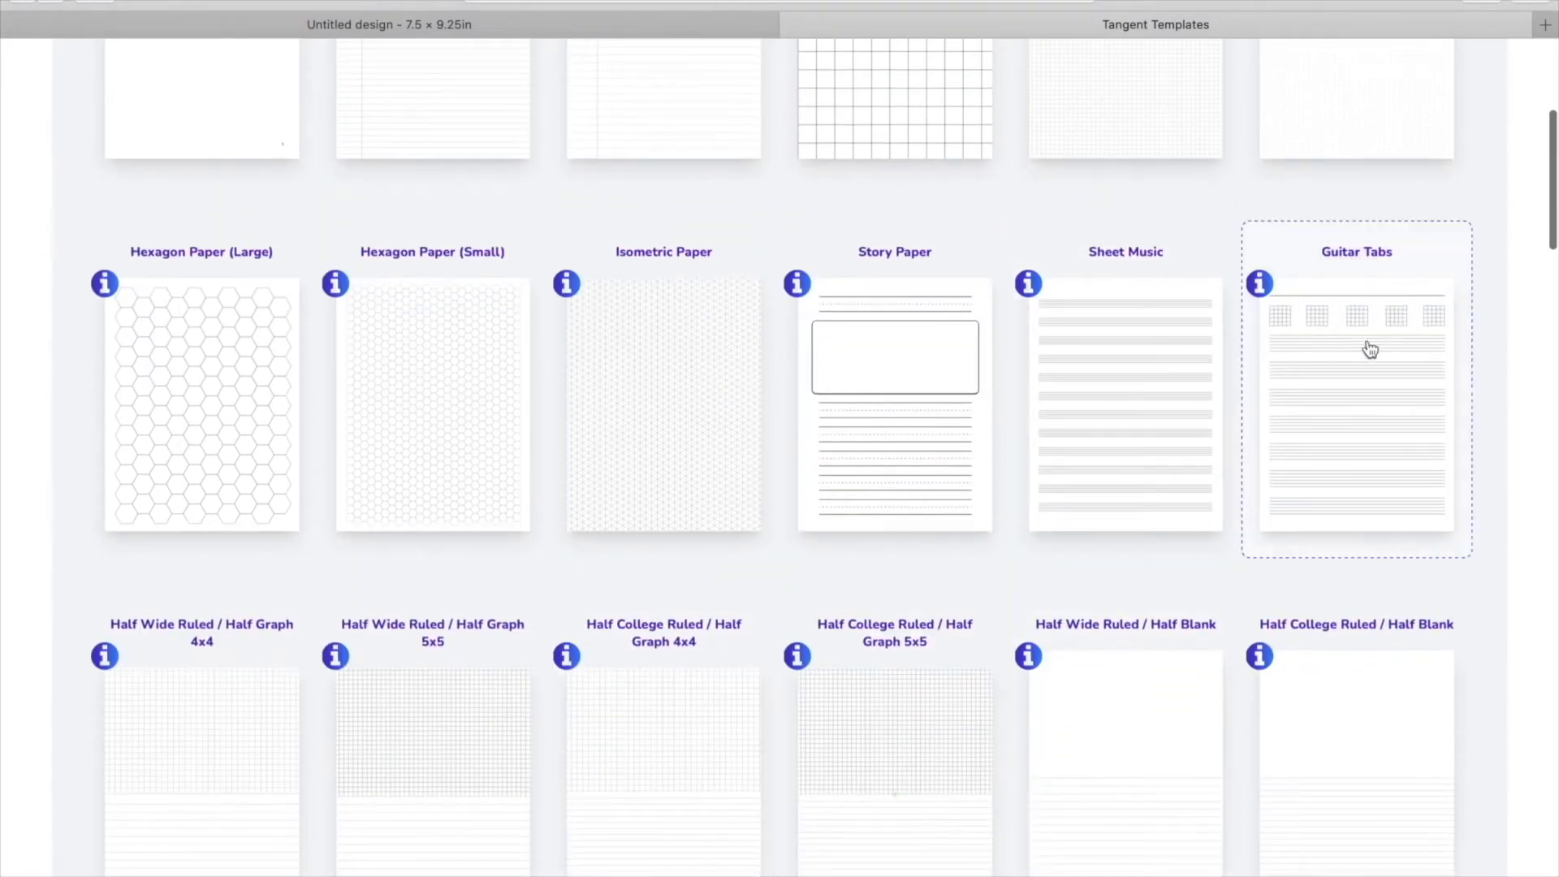
pyautogui.scroll(-2, 985, 595)
pyautogui.scroll(-4, 985, 598)
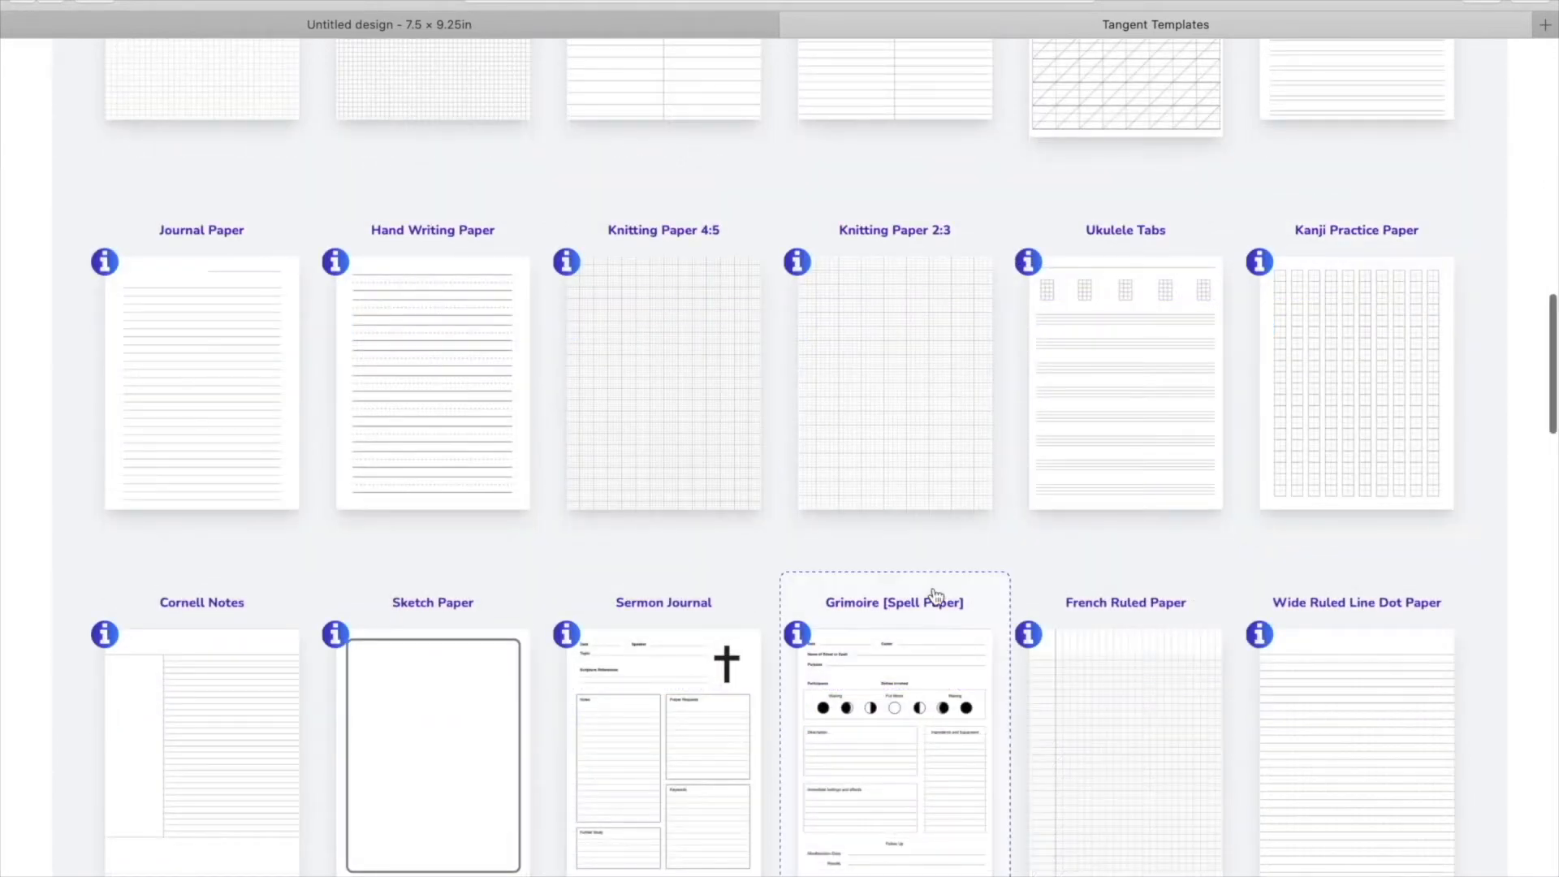
pyautogui.scroll(-3, 932, 500)
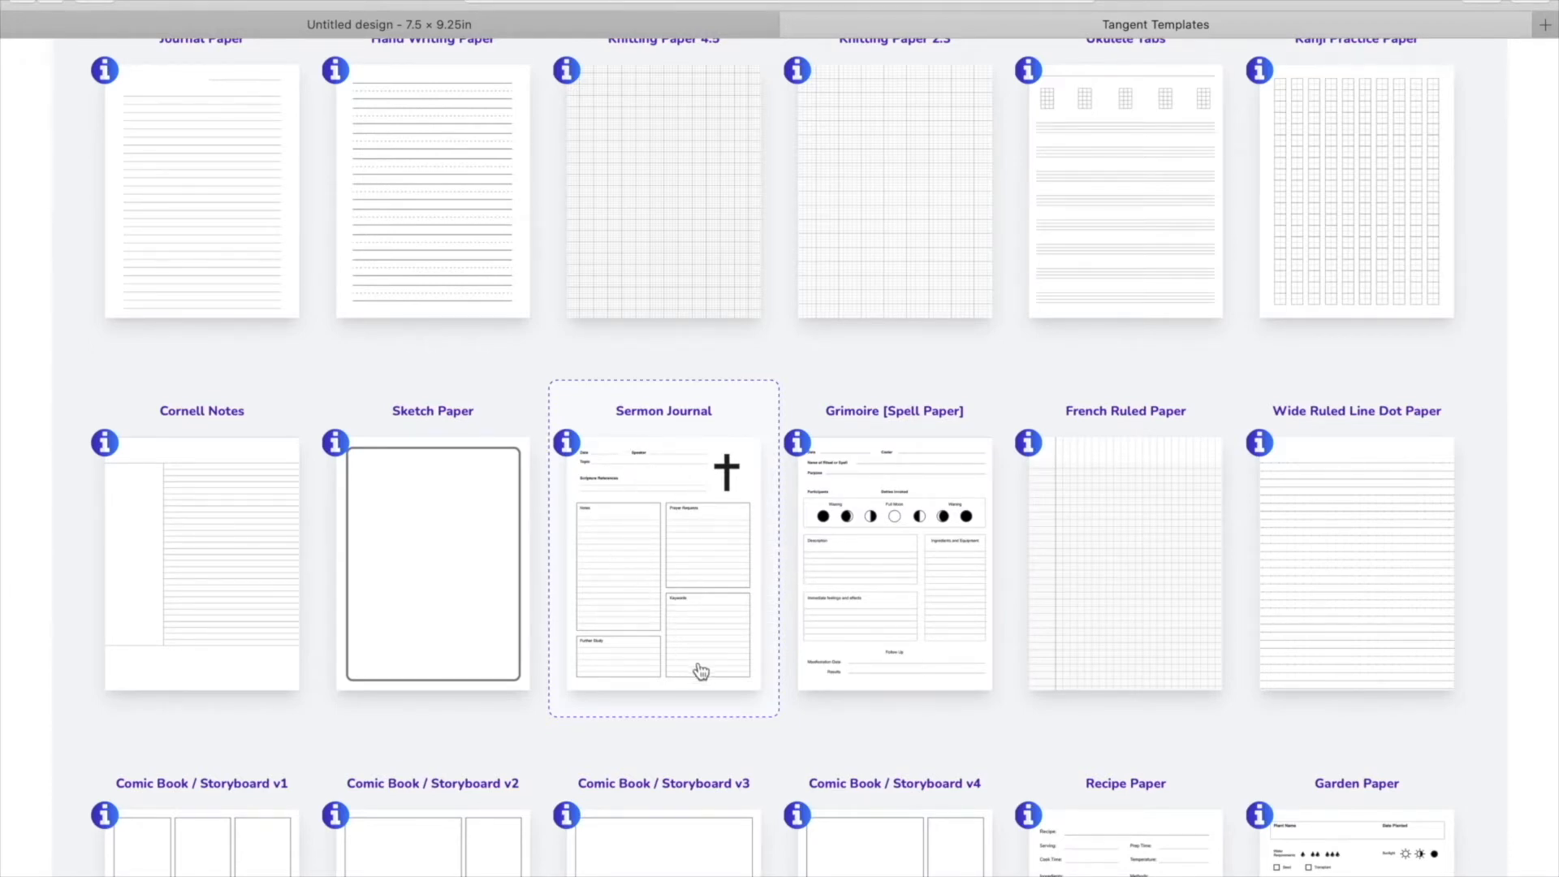
pyautogui.scroll(-1, 728, 670)
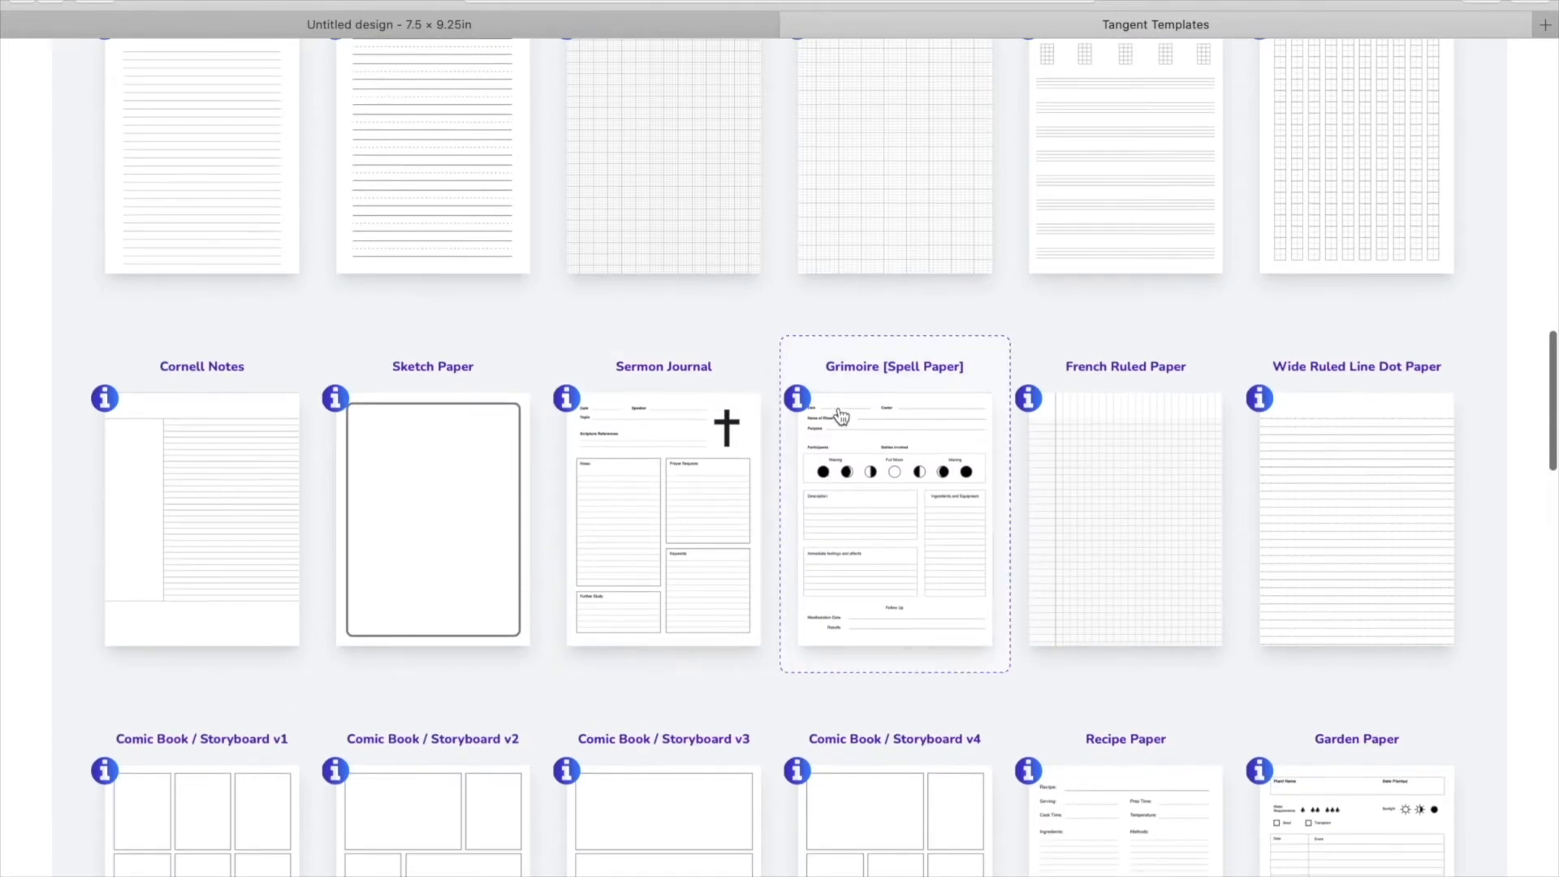
pyautogui.scroll(-4, 925, 509)
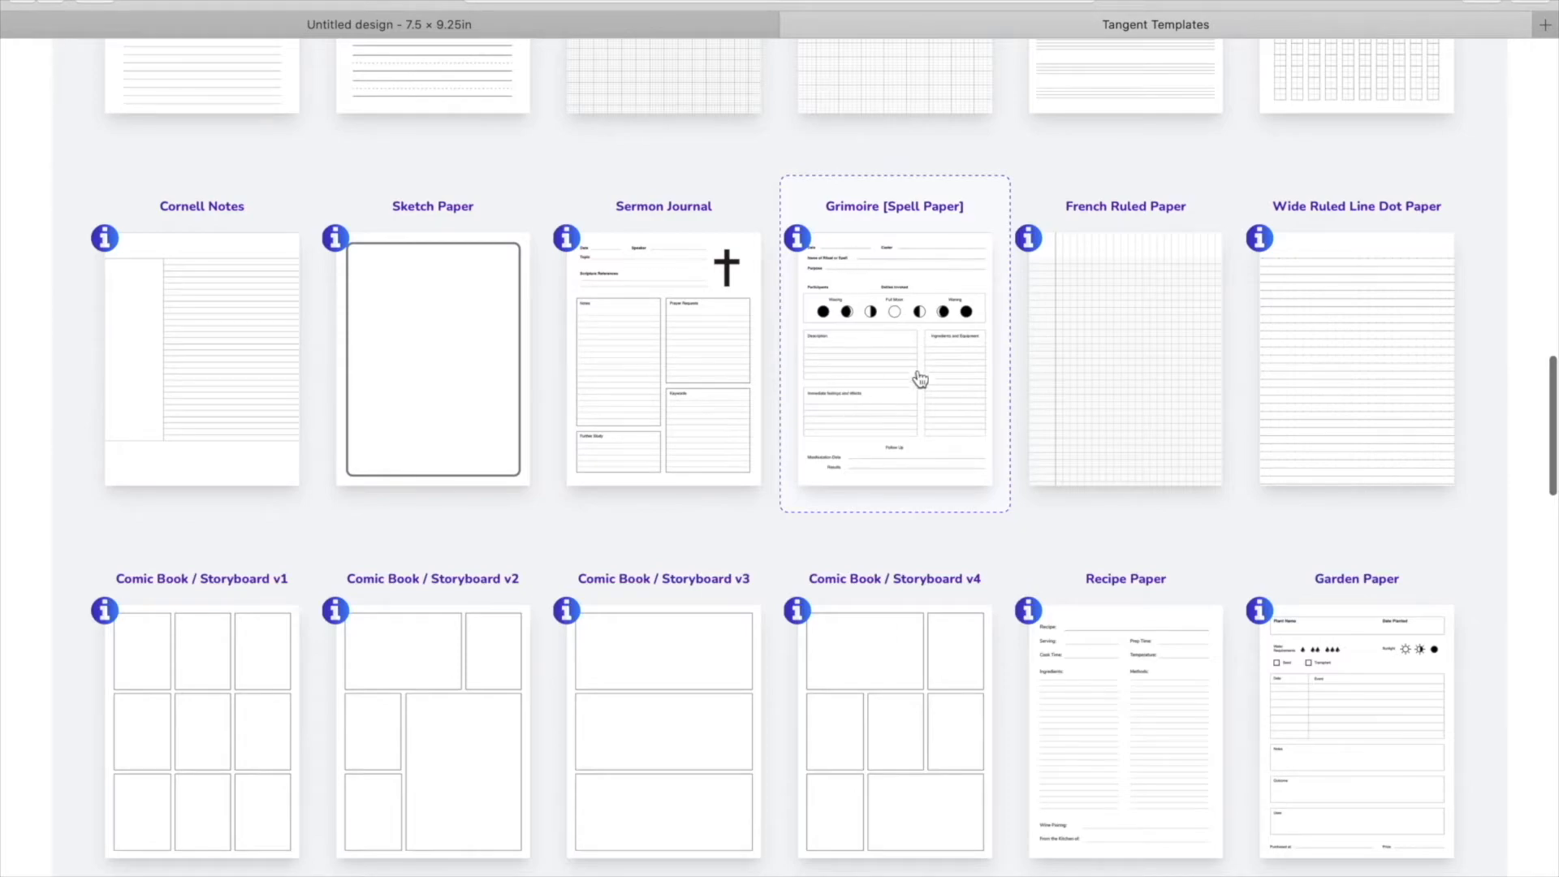
pyautogui.scroll(-10, 883, 619)
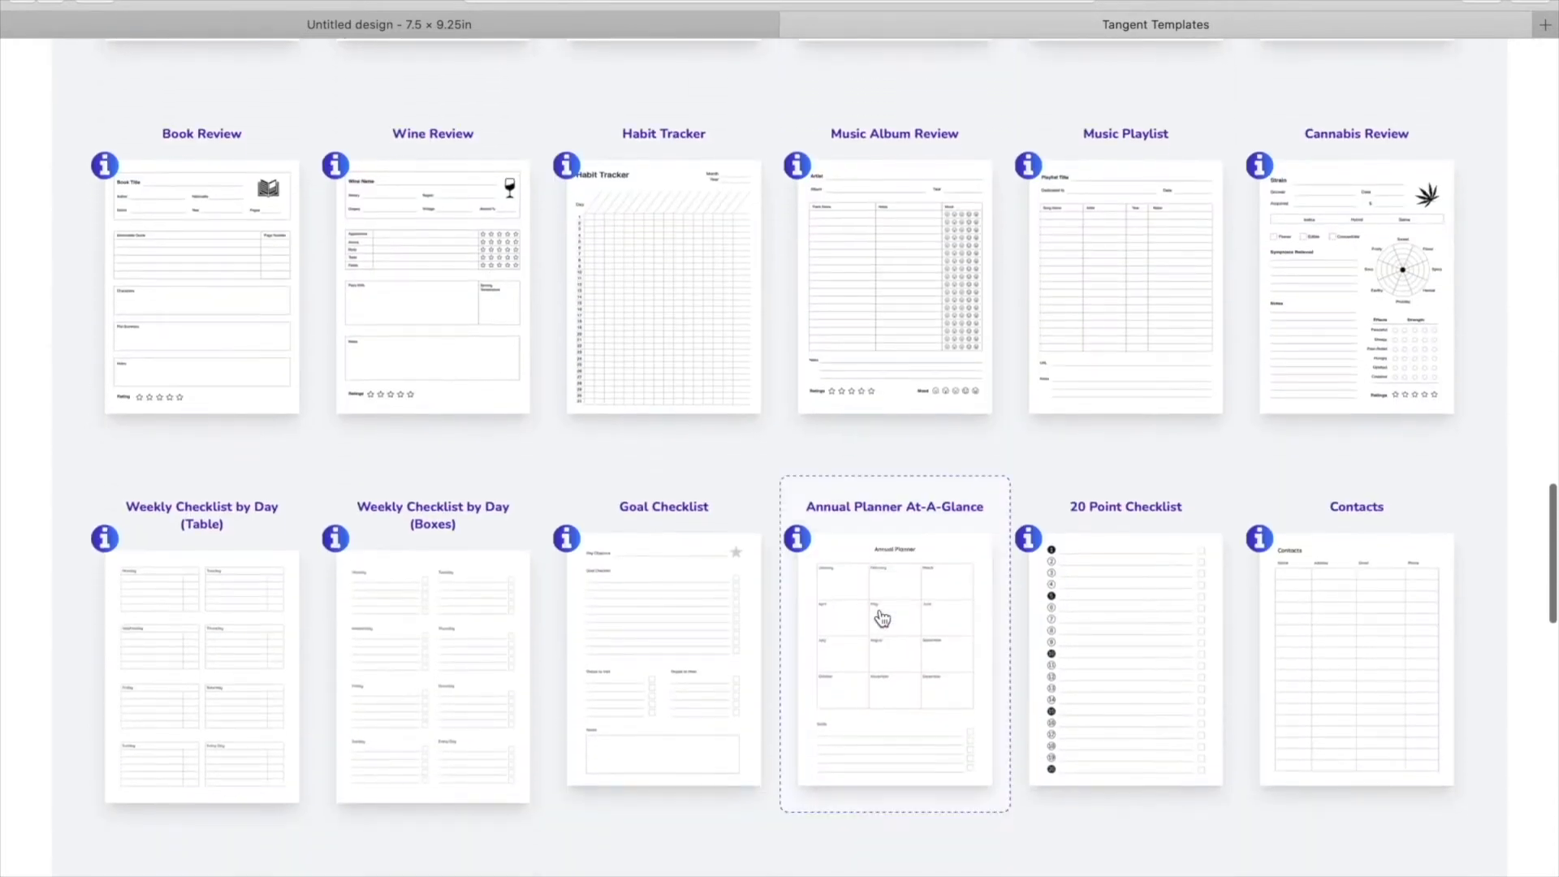
pyautogui.scroll(-3, 879, 609)
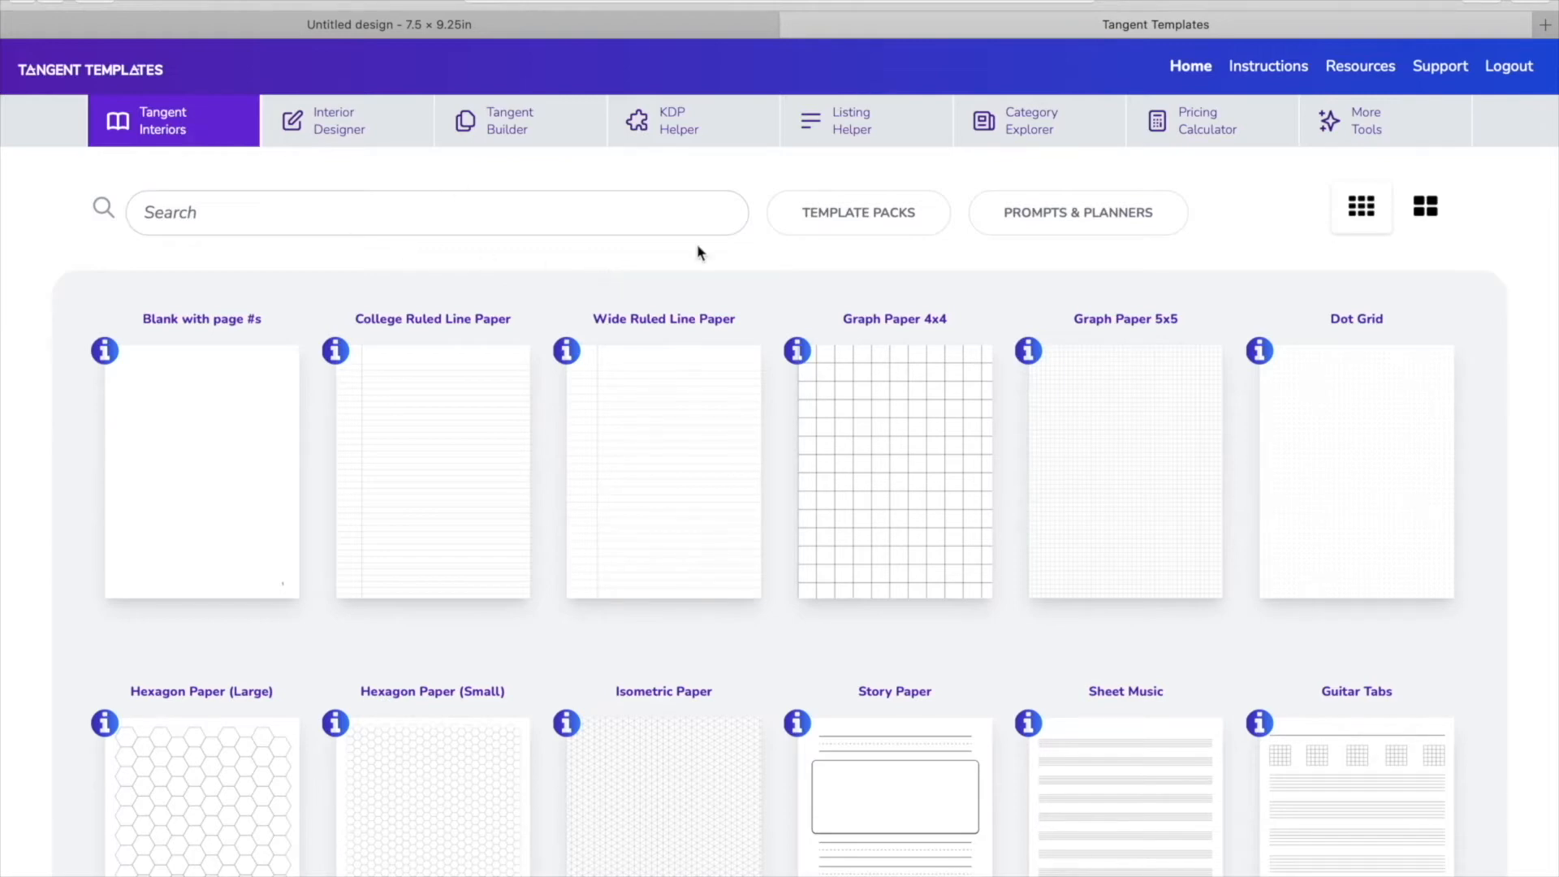
# Download the Wide Ruled Line Paper interior with a 7.5 x 9.25 trim size and a page count of 120.
pyautogui.click(667, 420)
pyautogui.click(540, 358)
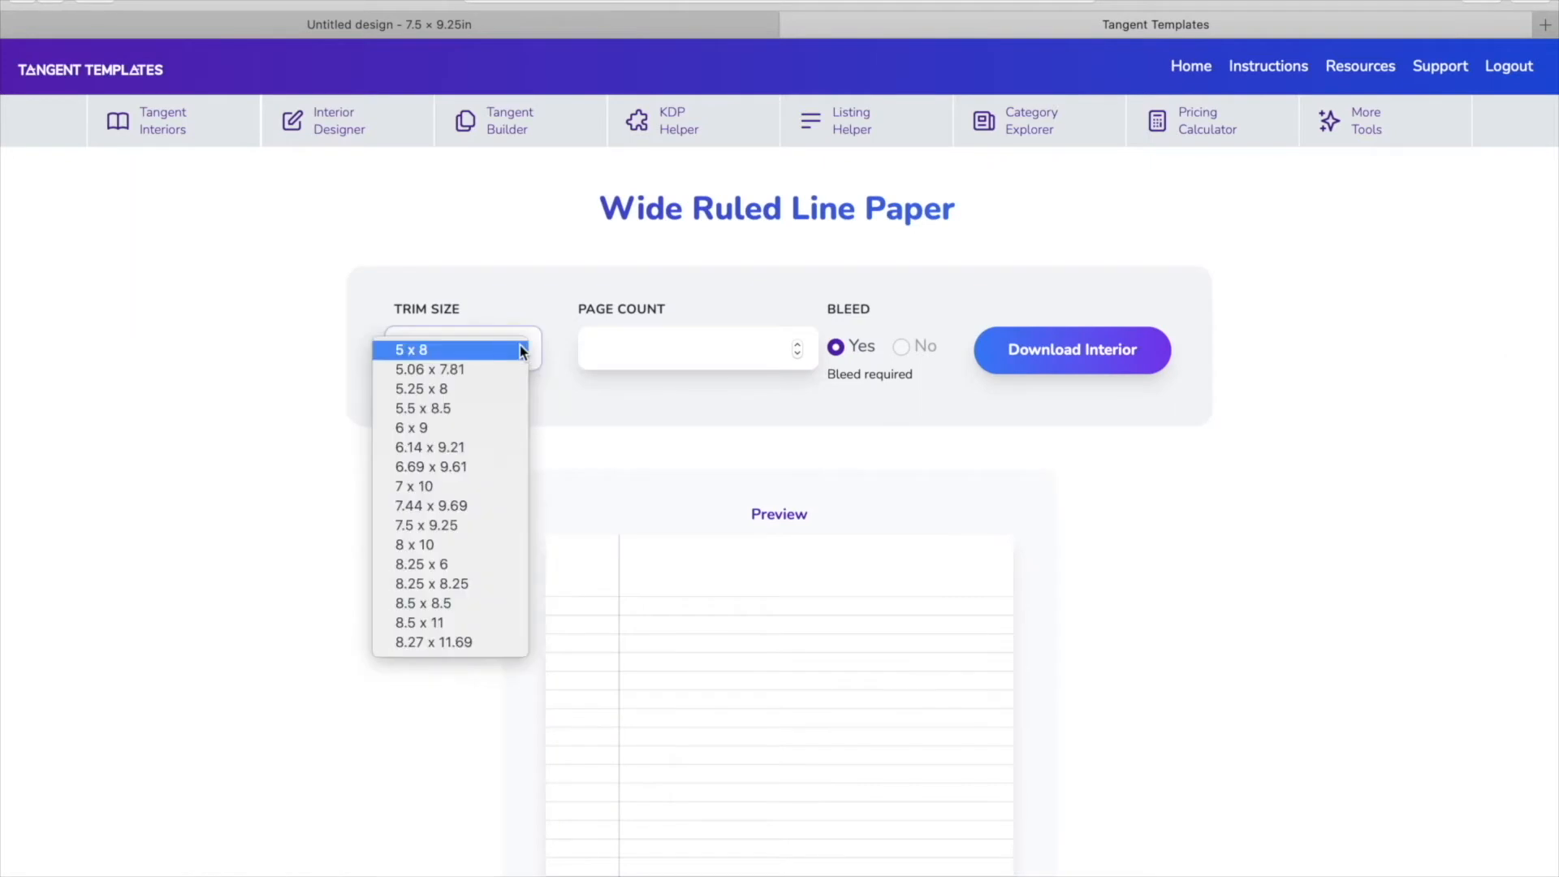
pyautogui.click(418, 525)
pyautogui.click(797, 349)
pyautogui.write('20')
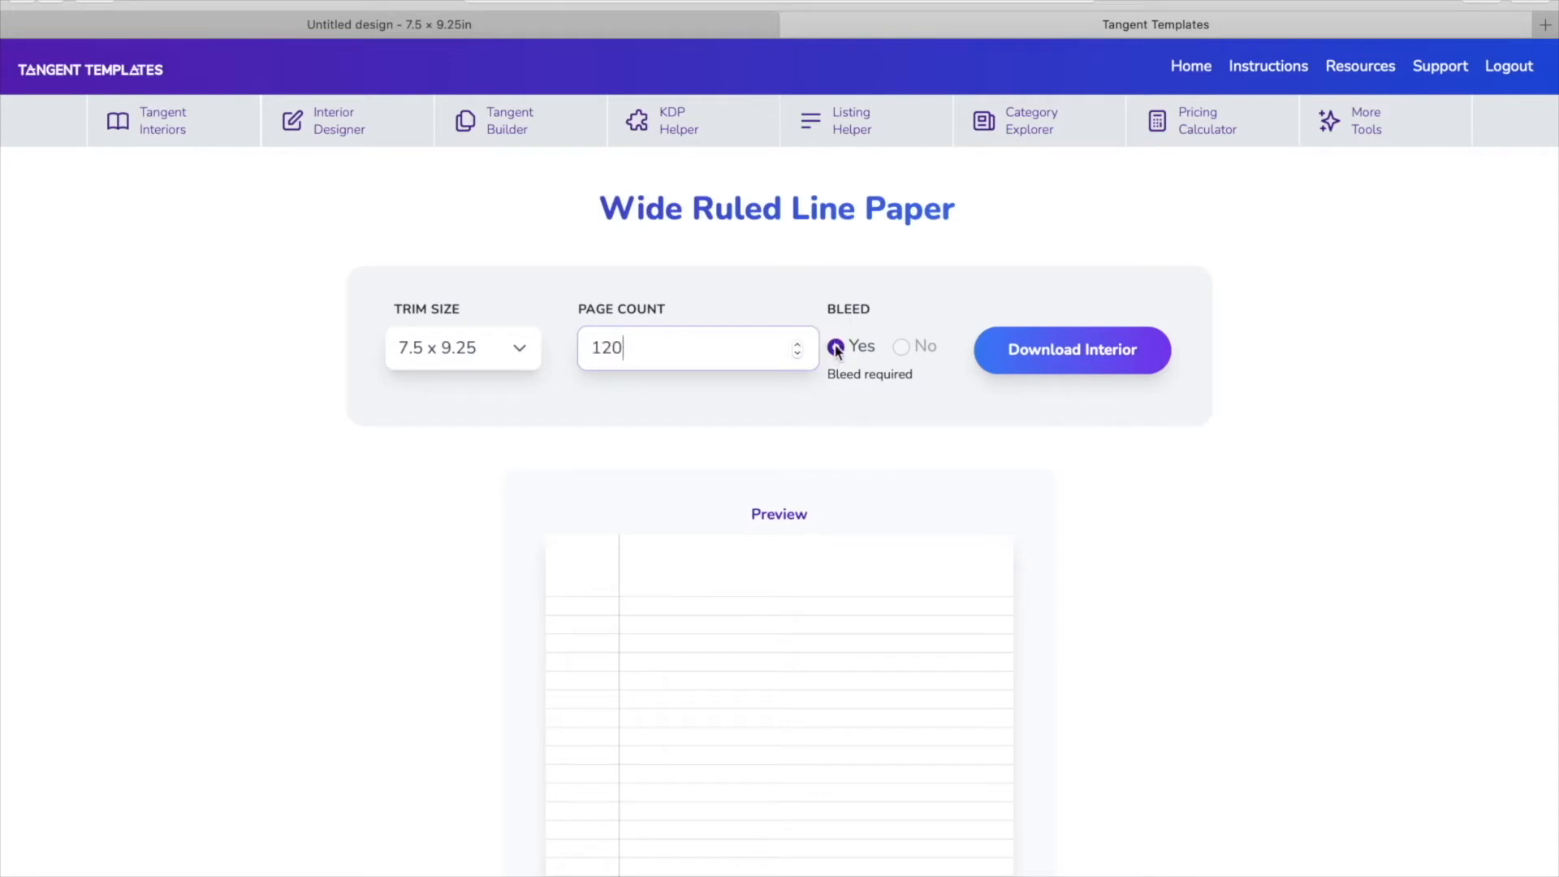
pyautogui.click(1051, 358)
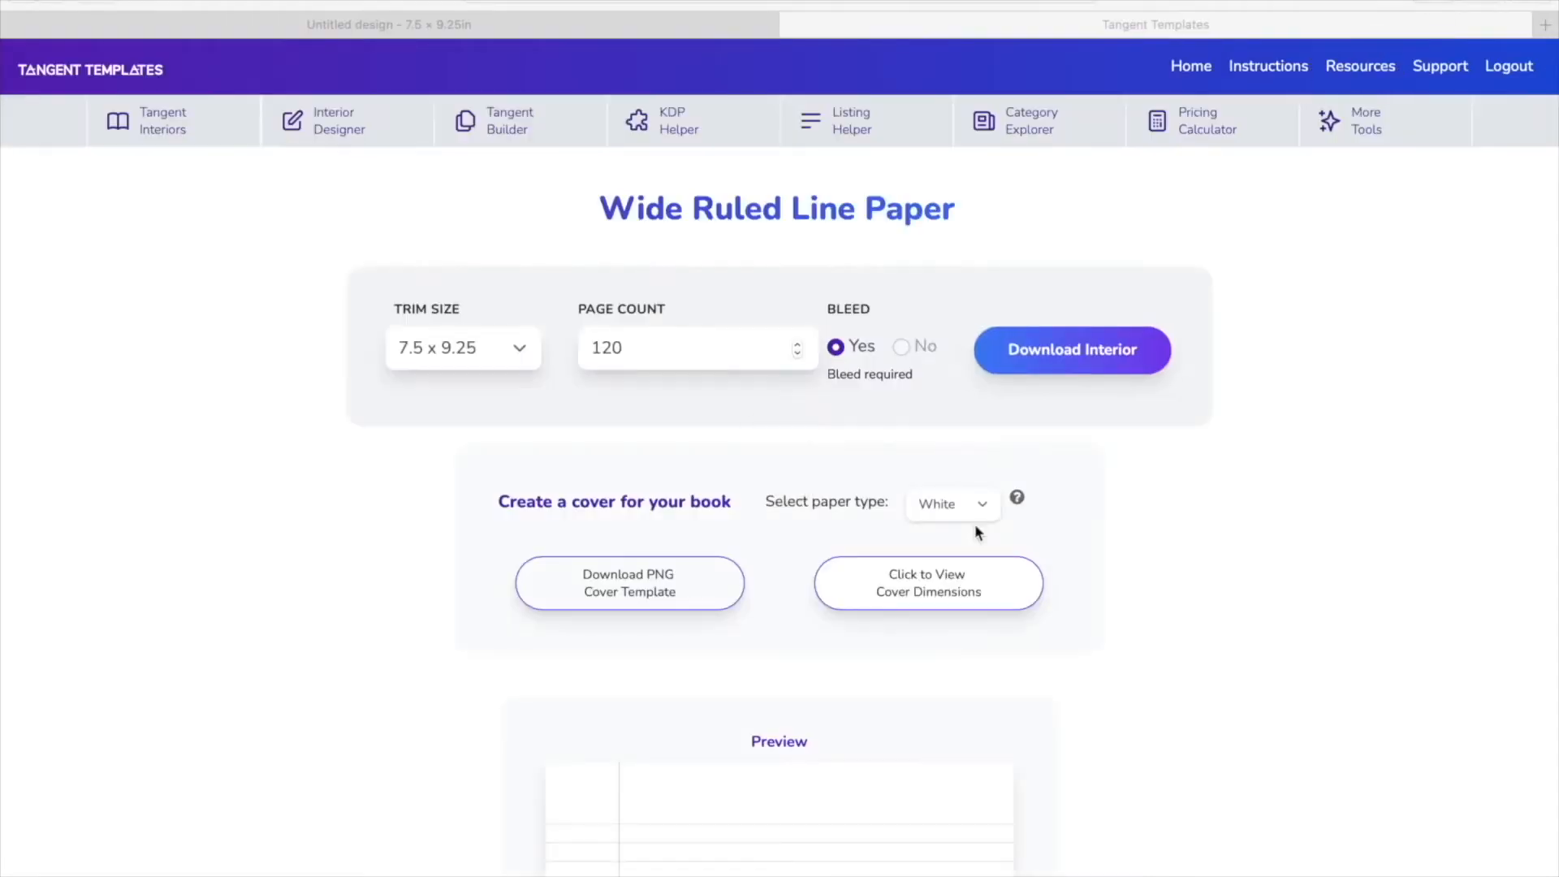
# Look through the pages of the downloaded wide-ruled interior PDF and close it.
pyautogui.scroll(-20, 975, 526)
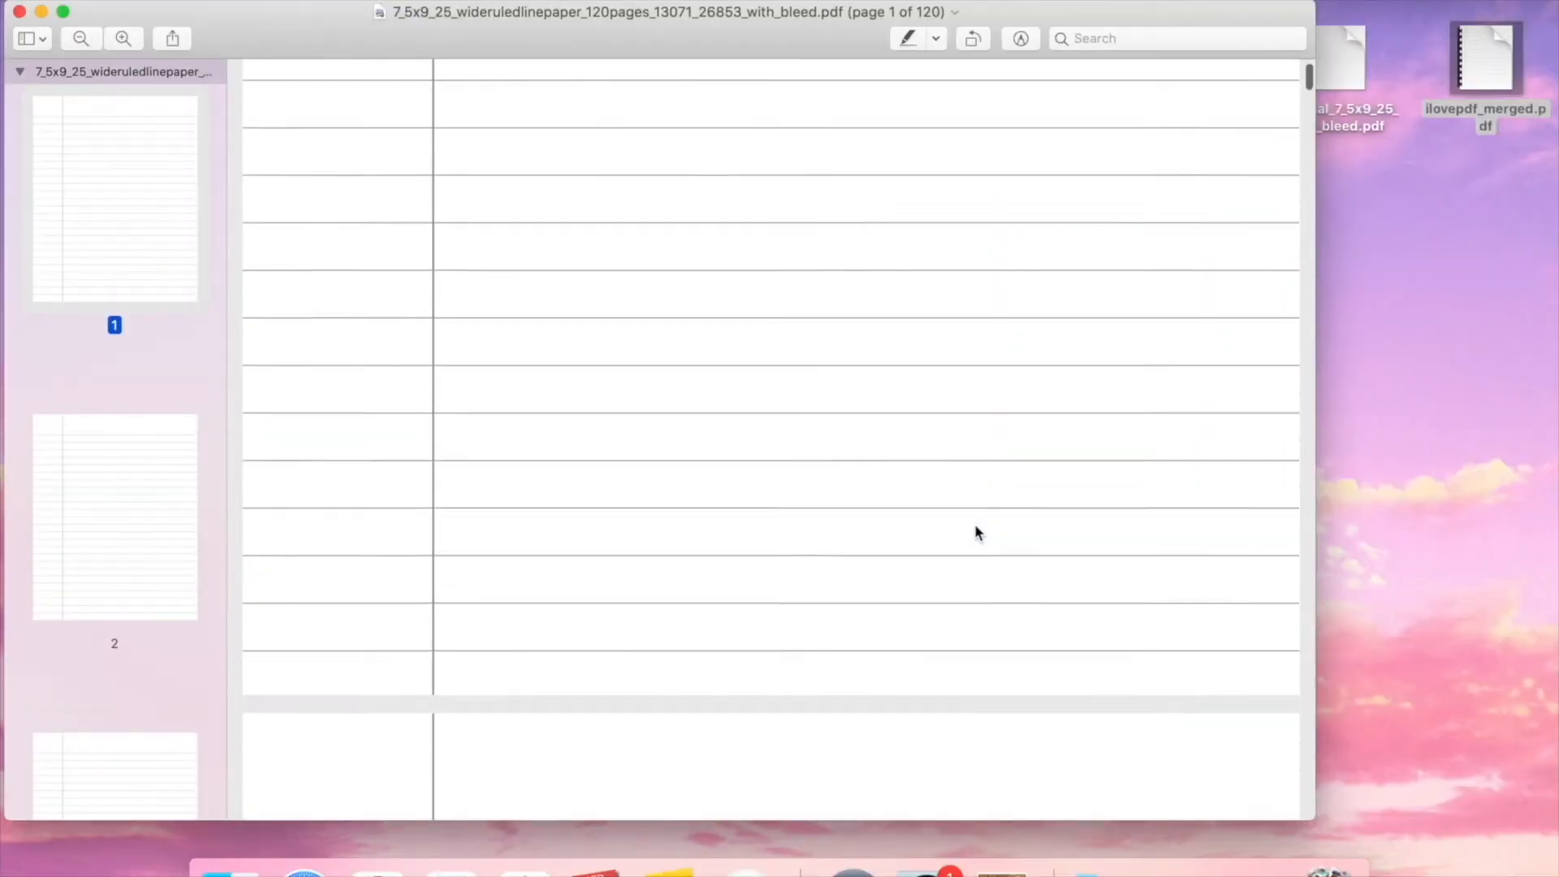
pyautogui.scroll(-20, 977, 532)
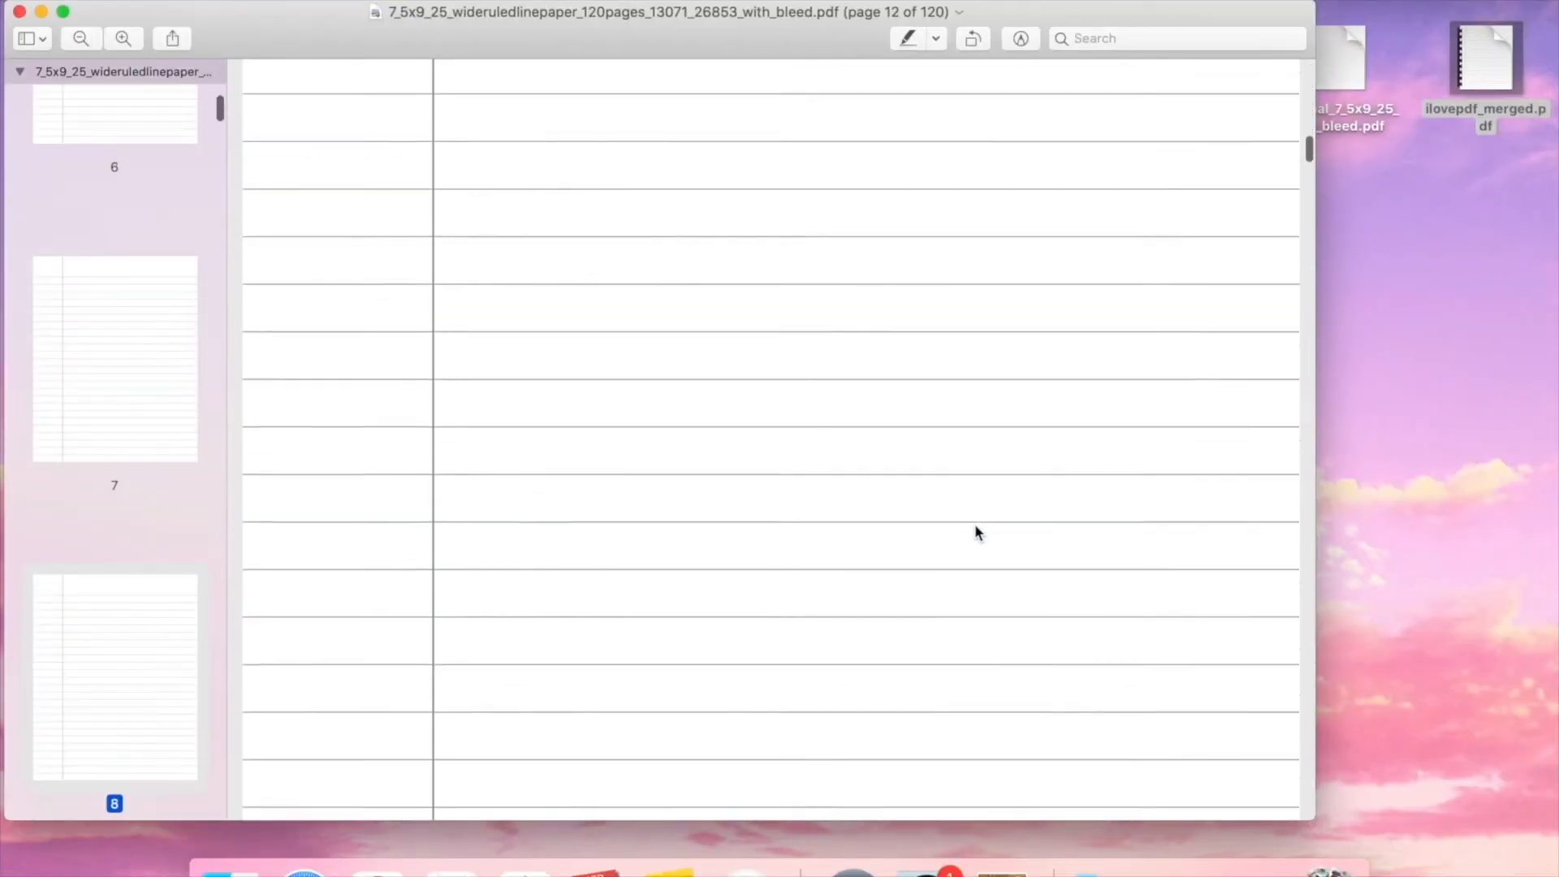
pyautogui.scroll(20, 975, 533)
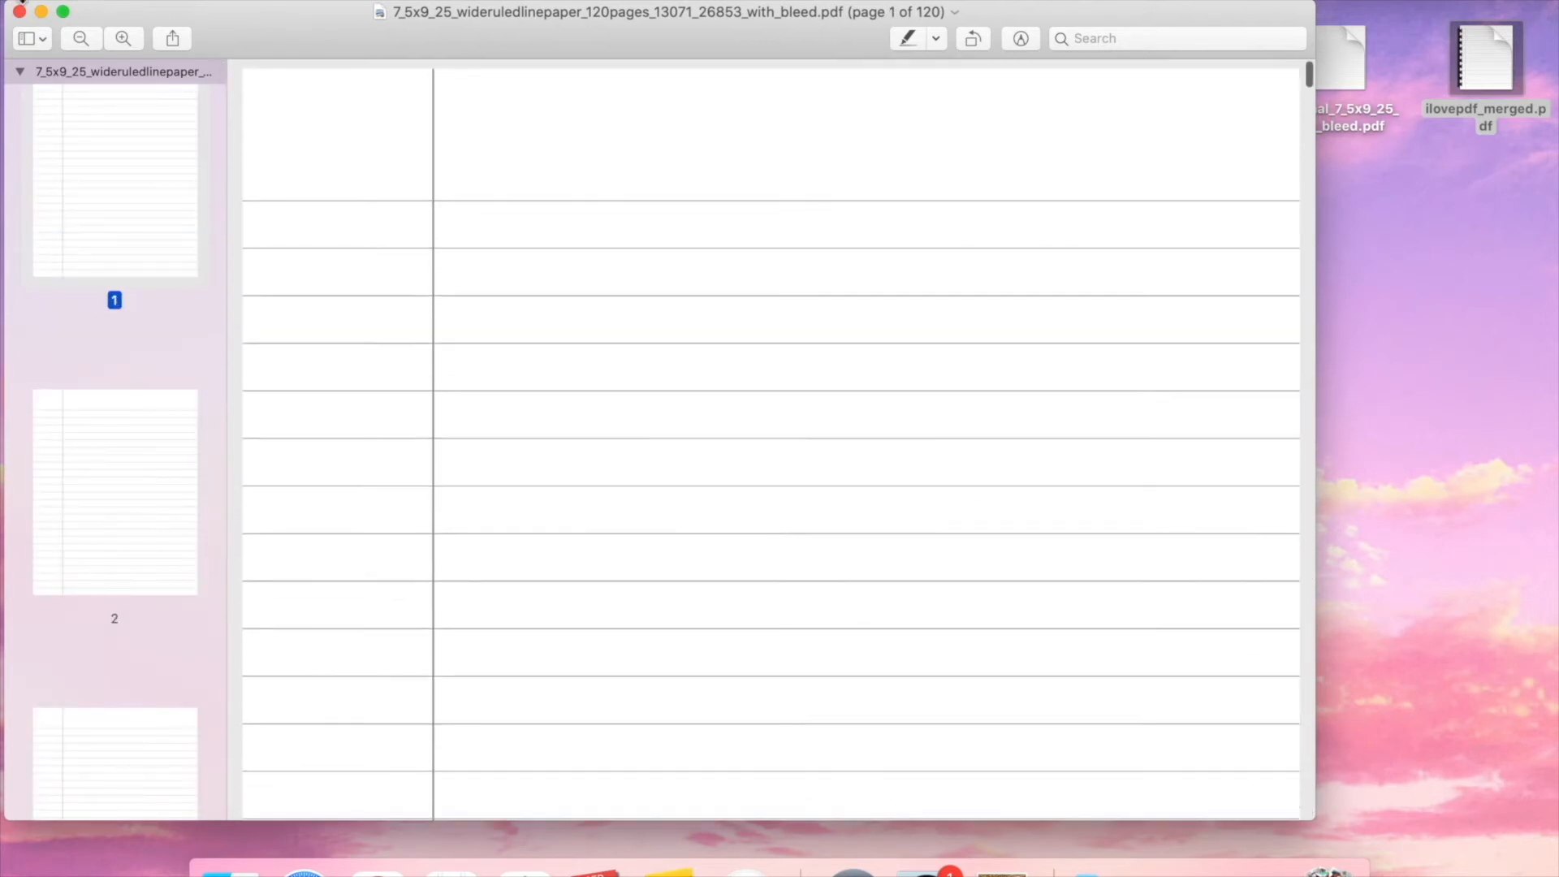
pyautogui.click(20, 11)
# Locate the wide-ruled PDF on the desktop and clear the browser's download list.
pyautogui.click(1217, 57)
pyautogui.moveTo(1215, 67); pyautogui.dragTo(1218, 65)
pyautogui.click(1289, 57)
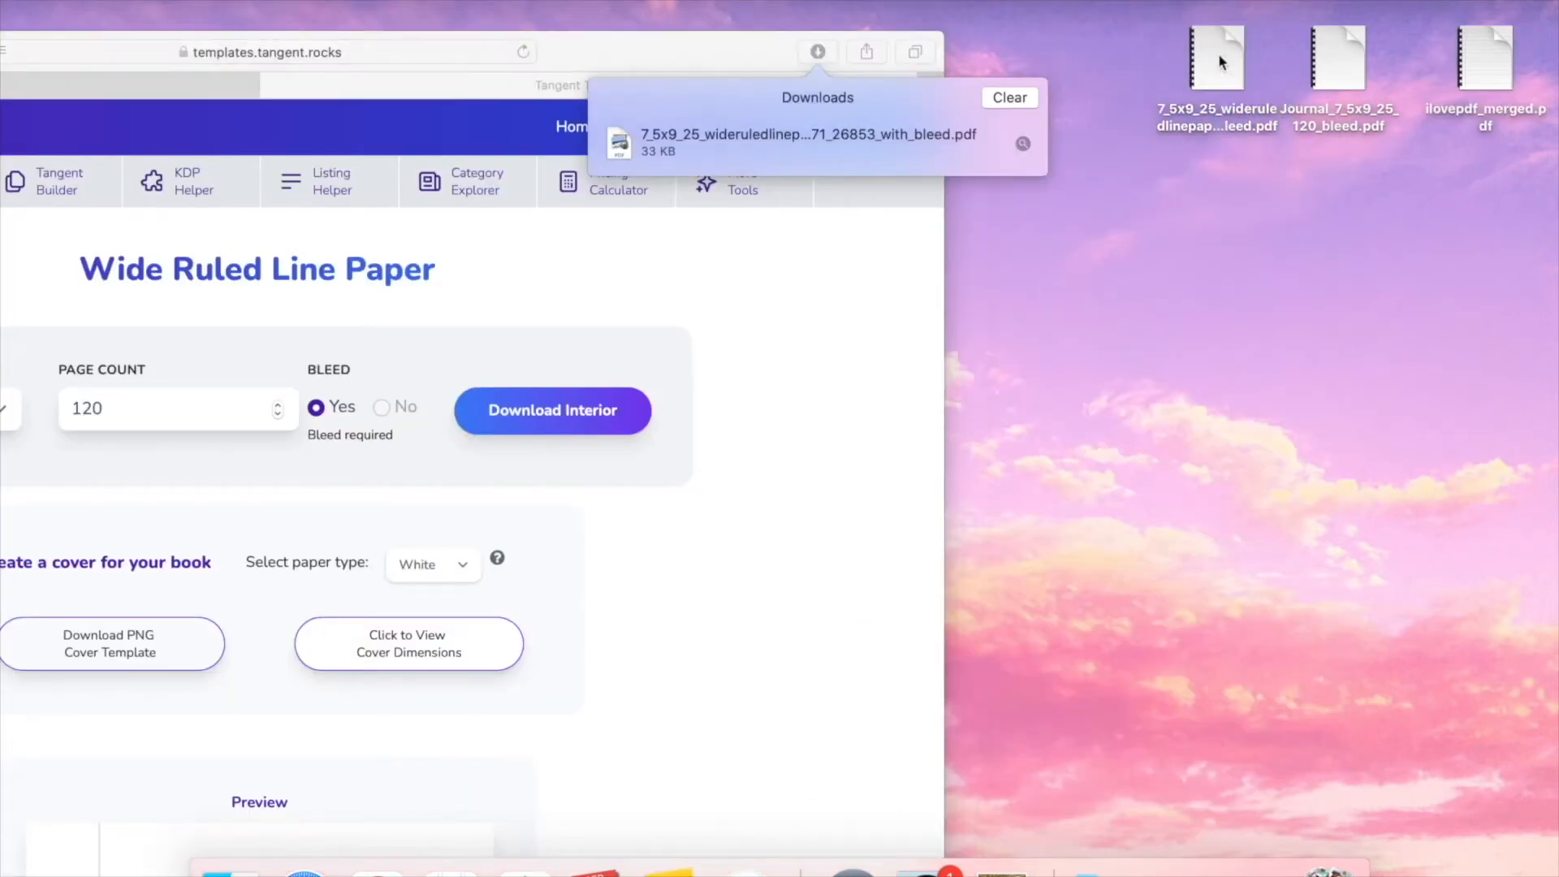
pyautogui.click(1024, 104)
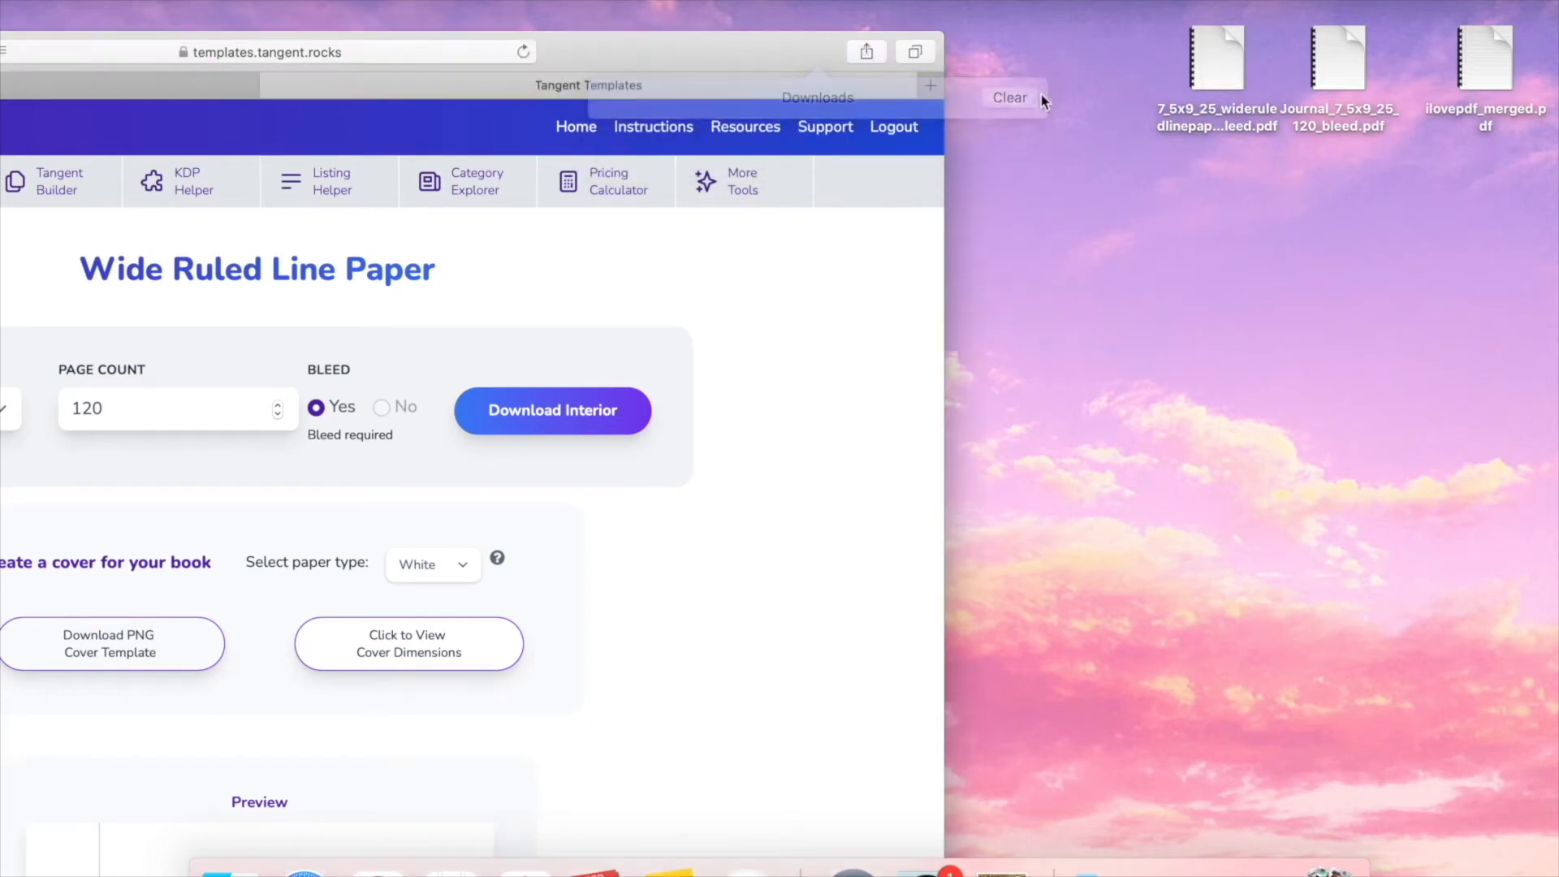
# Open the wide-ruled PDF from the desktop, look it over and return to the full-screen Wide Ruled Line Paper page.
pyautogui.doubleClick(1222, 29)
pyautogui.scroll(-5, 946, 386)
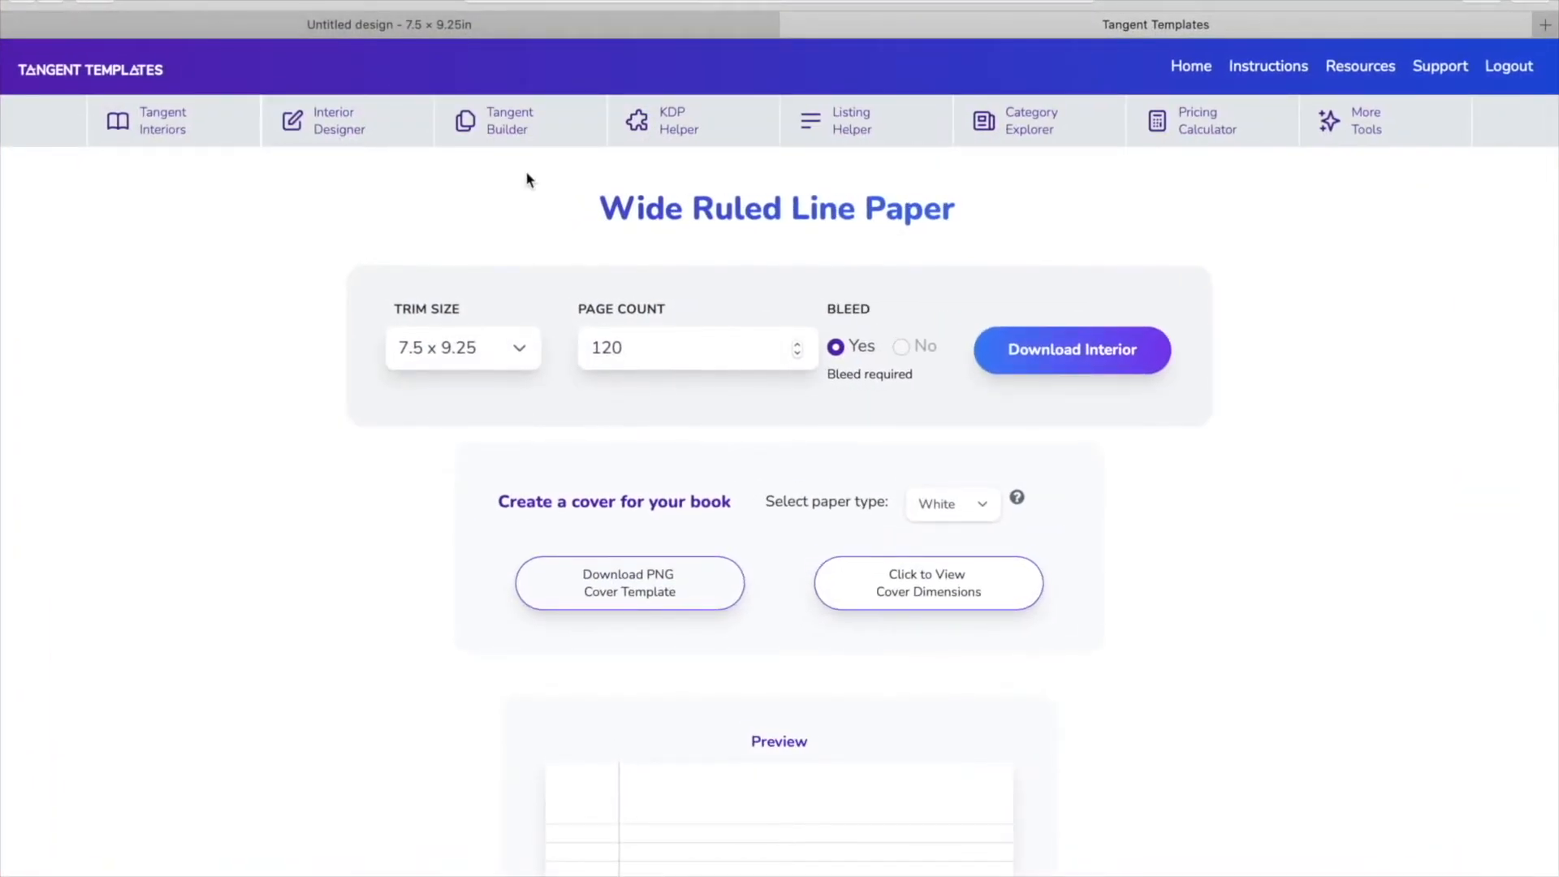
pyautogui.scroll(-1, 552, 476)
pyautogui.scroll(1, 552, 477)
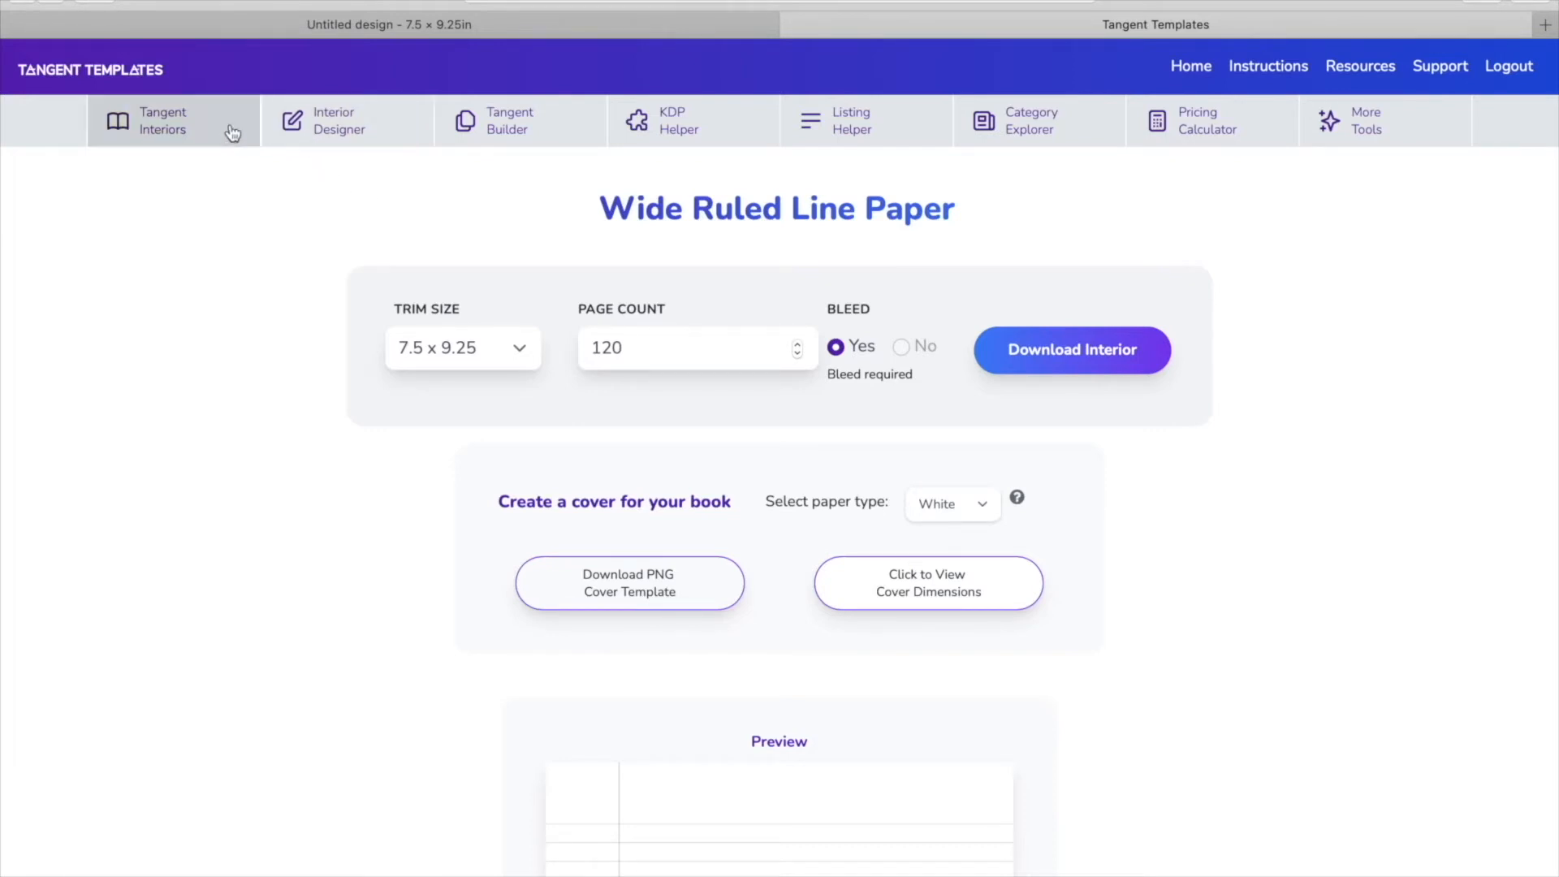
# Return to the Tangent Interiors gallery and glance over its templates again.
pyautogui.click(133, 115)
pyautogui.scroll(-10, 630, 508)
pyautogui.scroll(-5, 640, 509)
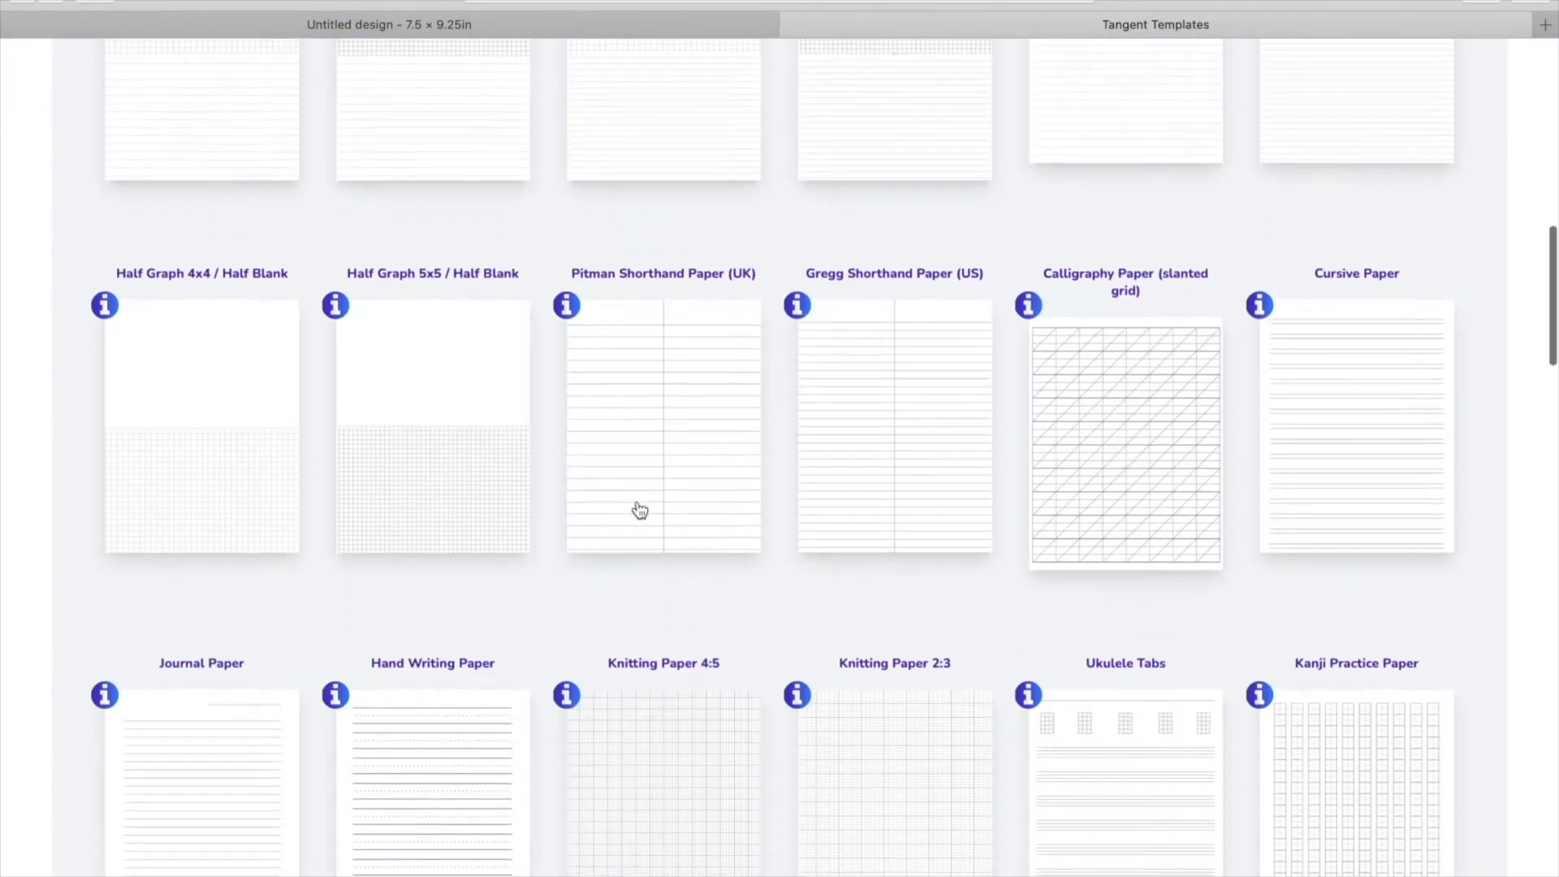
pyautogui.scroll(15, 411, 345)
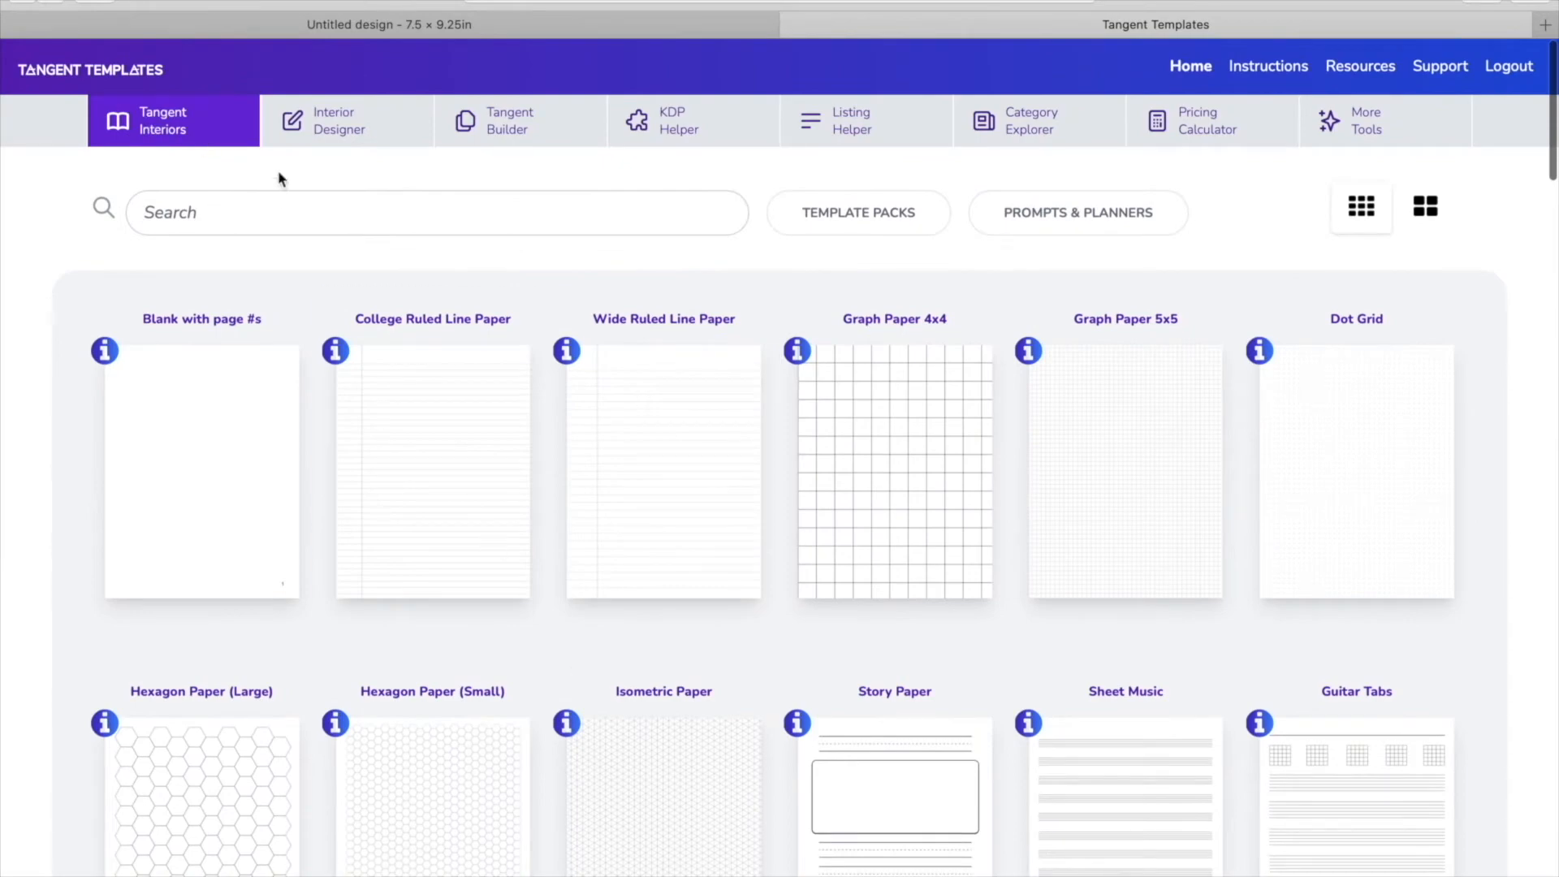
# Open the Interior Designer and begin an 8.5 x 11 project with bleed and margins for under 151 pages.
pyautogui.click(358, 115)
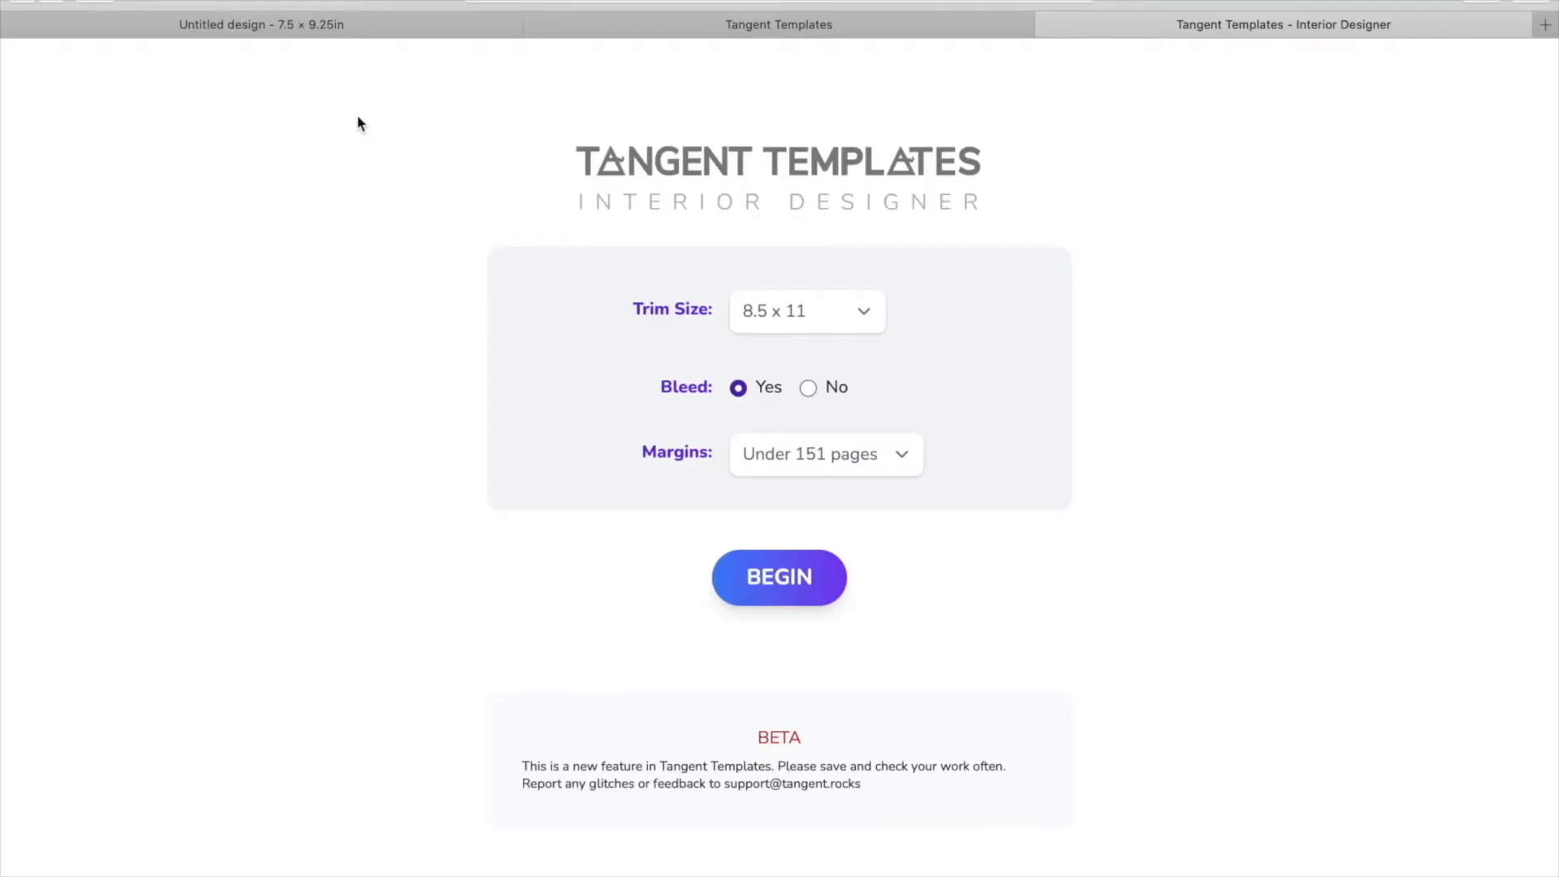
pyautogui.scroll(-2, 706, 453)
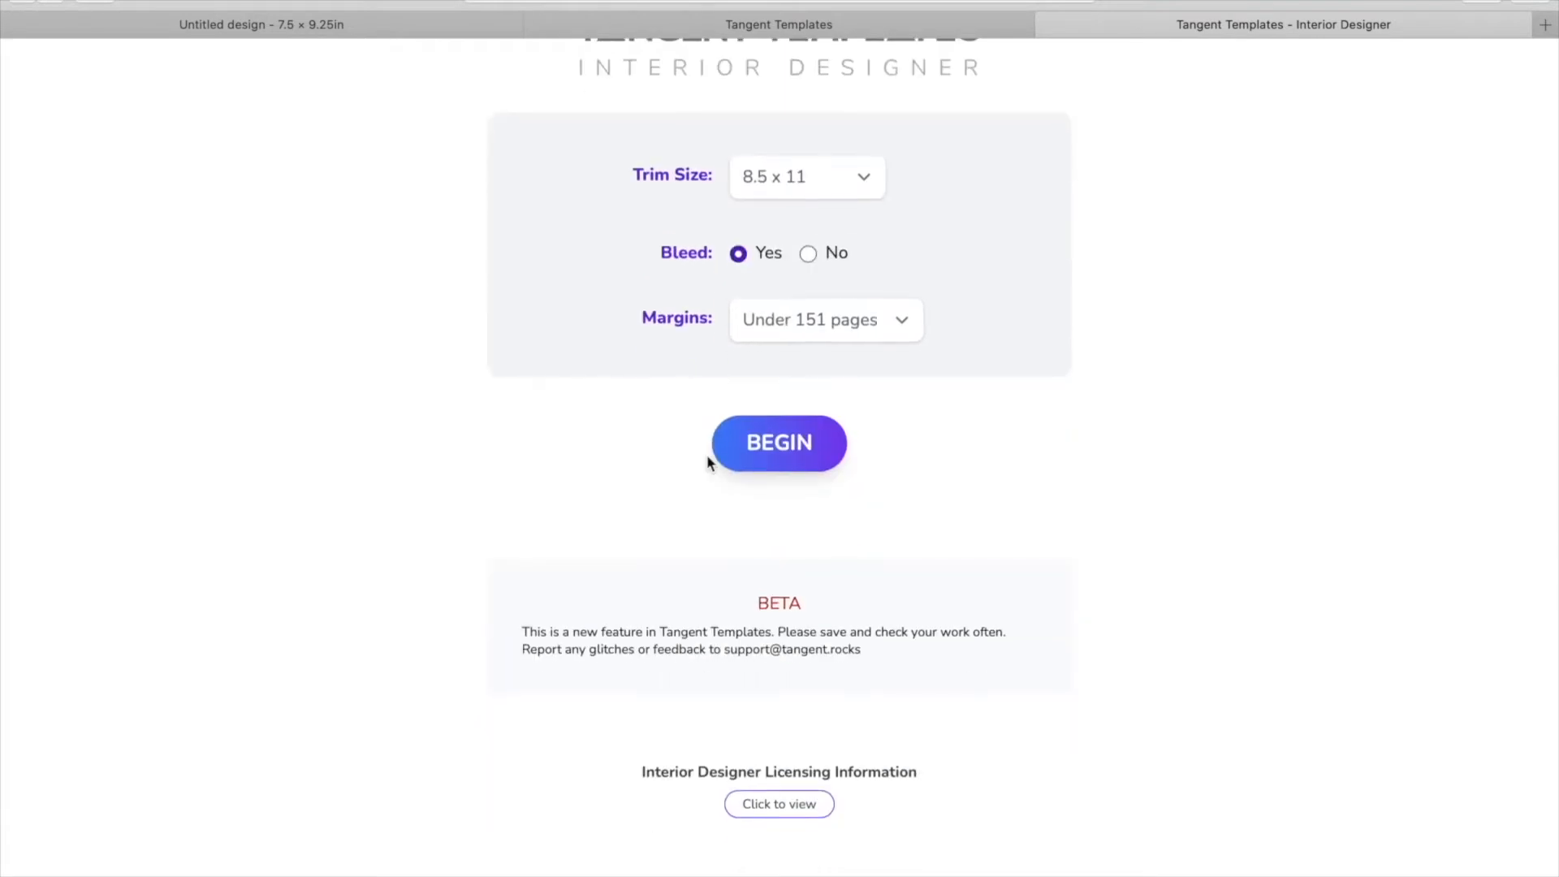
pyautogui.scroll(2, 707, 452)
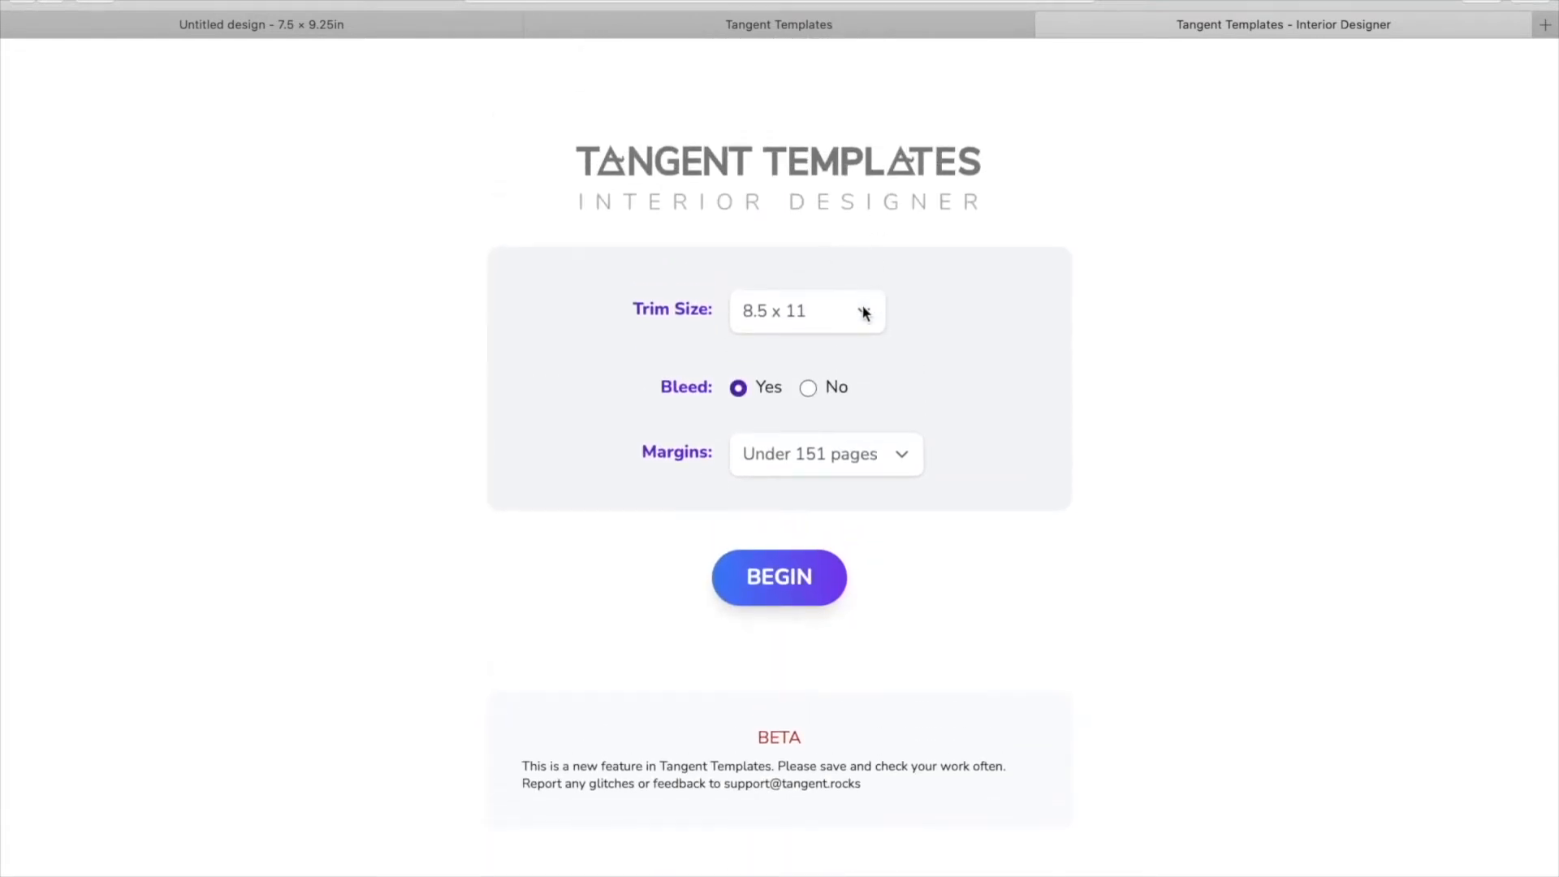
pyautogui.scroll(-2, 771, 456)
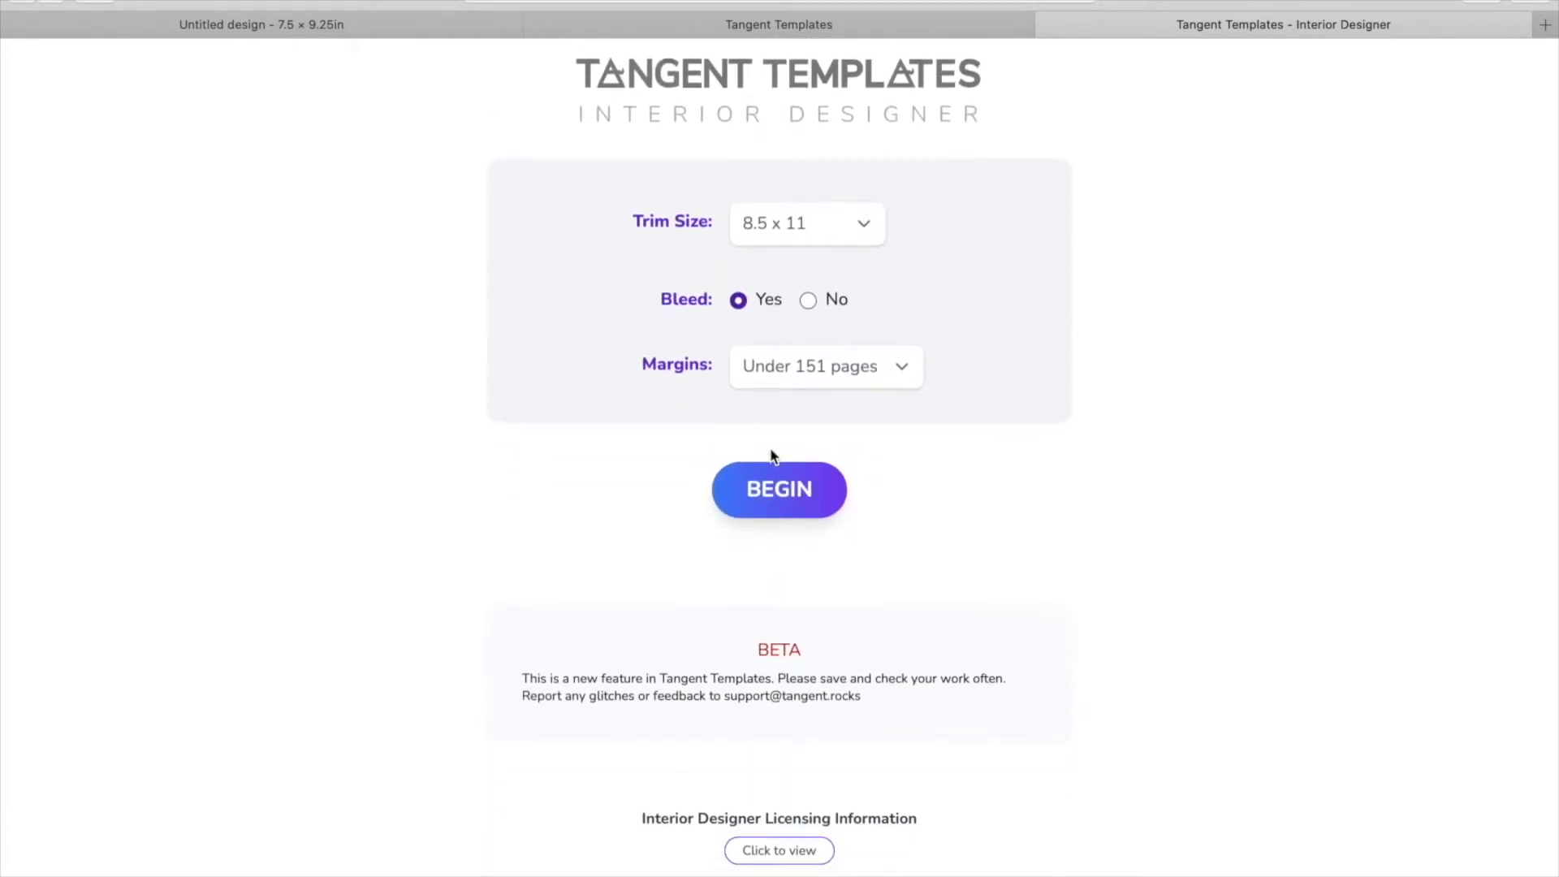
pyautogui.click(787, 497)
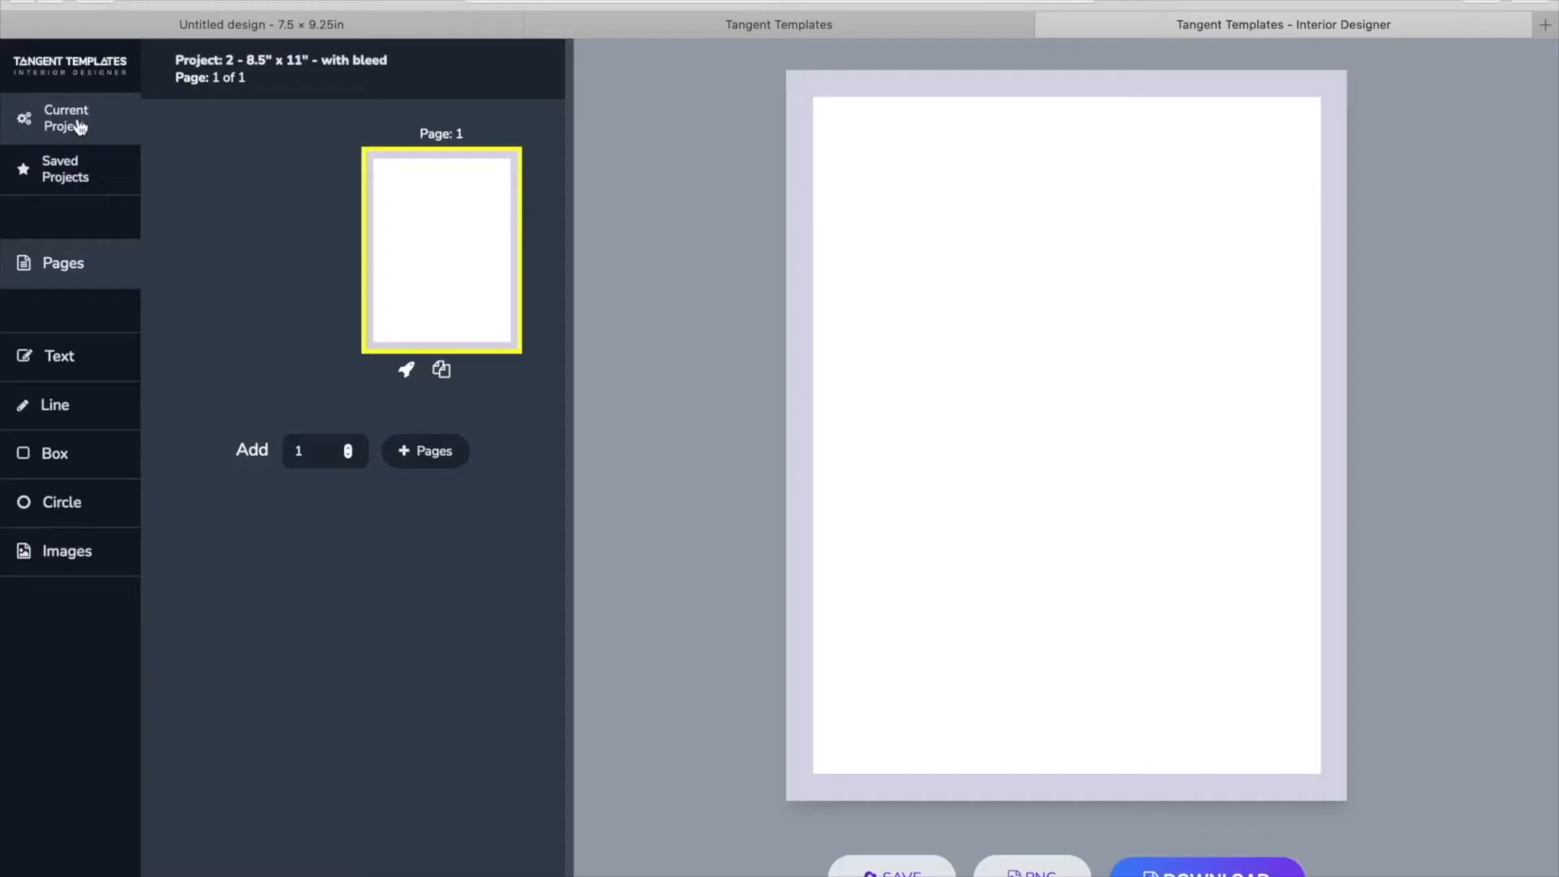
# Insert the radio image from the Books image category and enlarge it near the page's upper left corner.
pyautogui.click(66, 552)
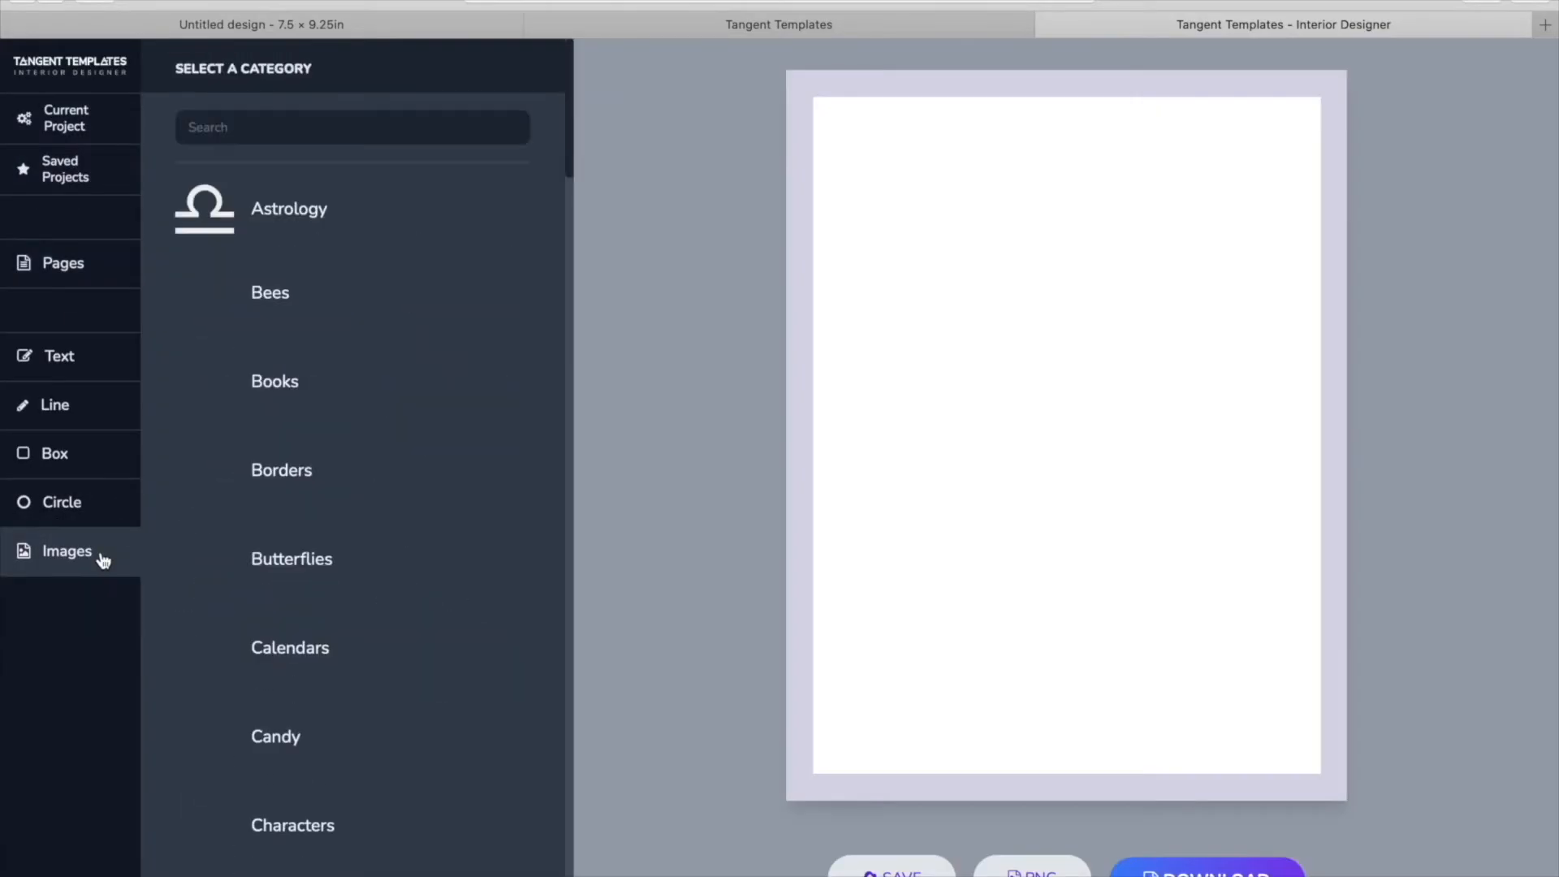
pyautogui.scroll(-1, 371, 569)
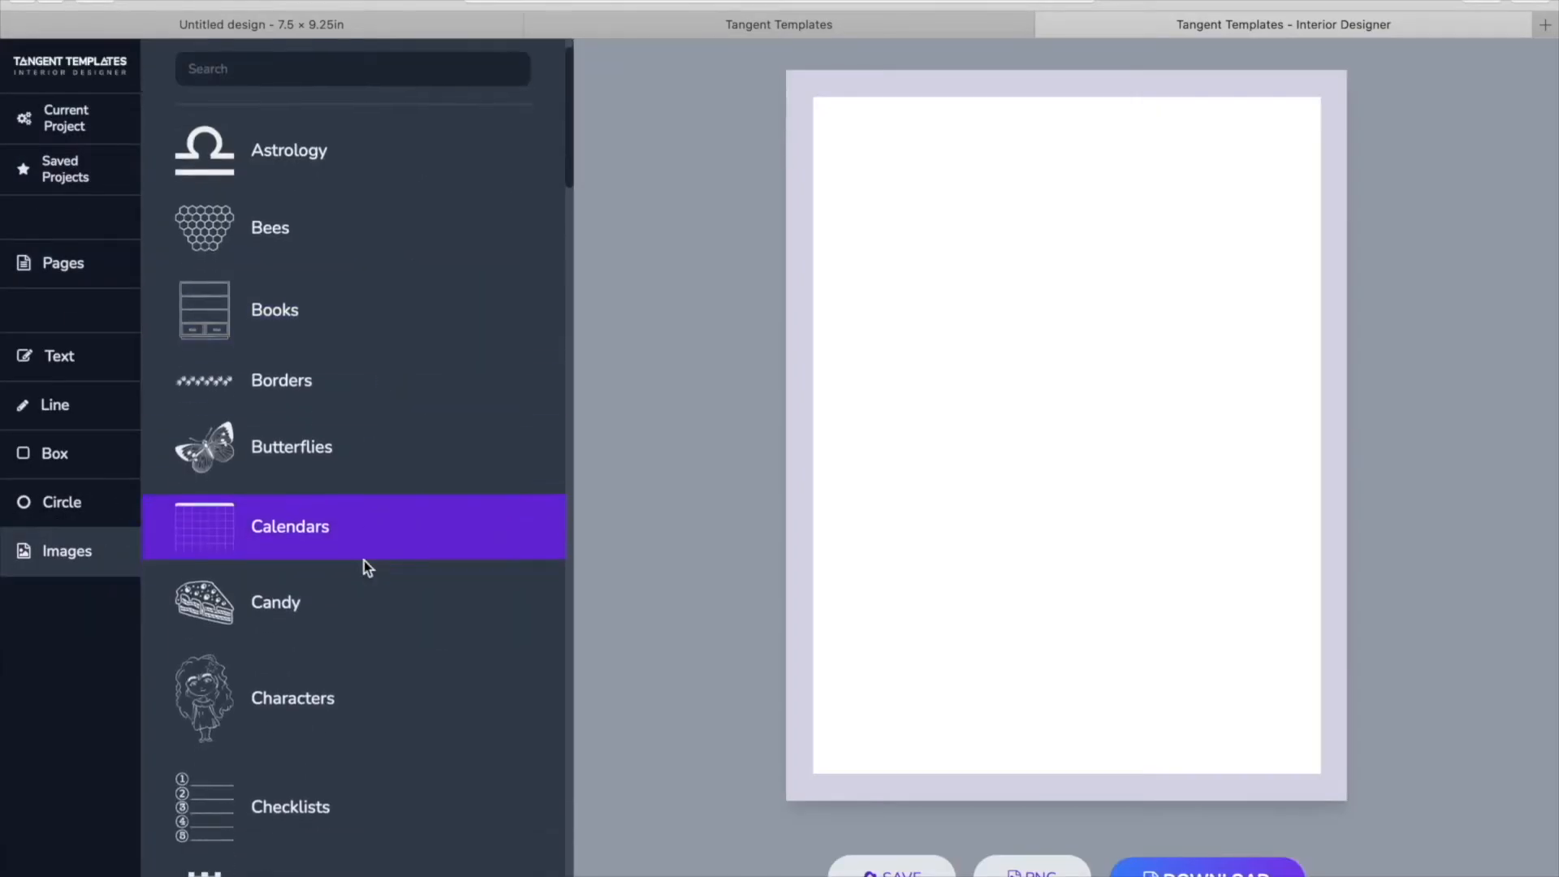
pyautogui.click(279, 312)
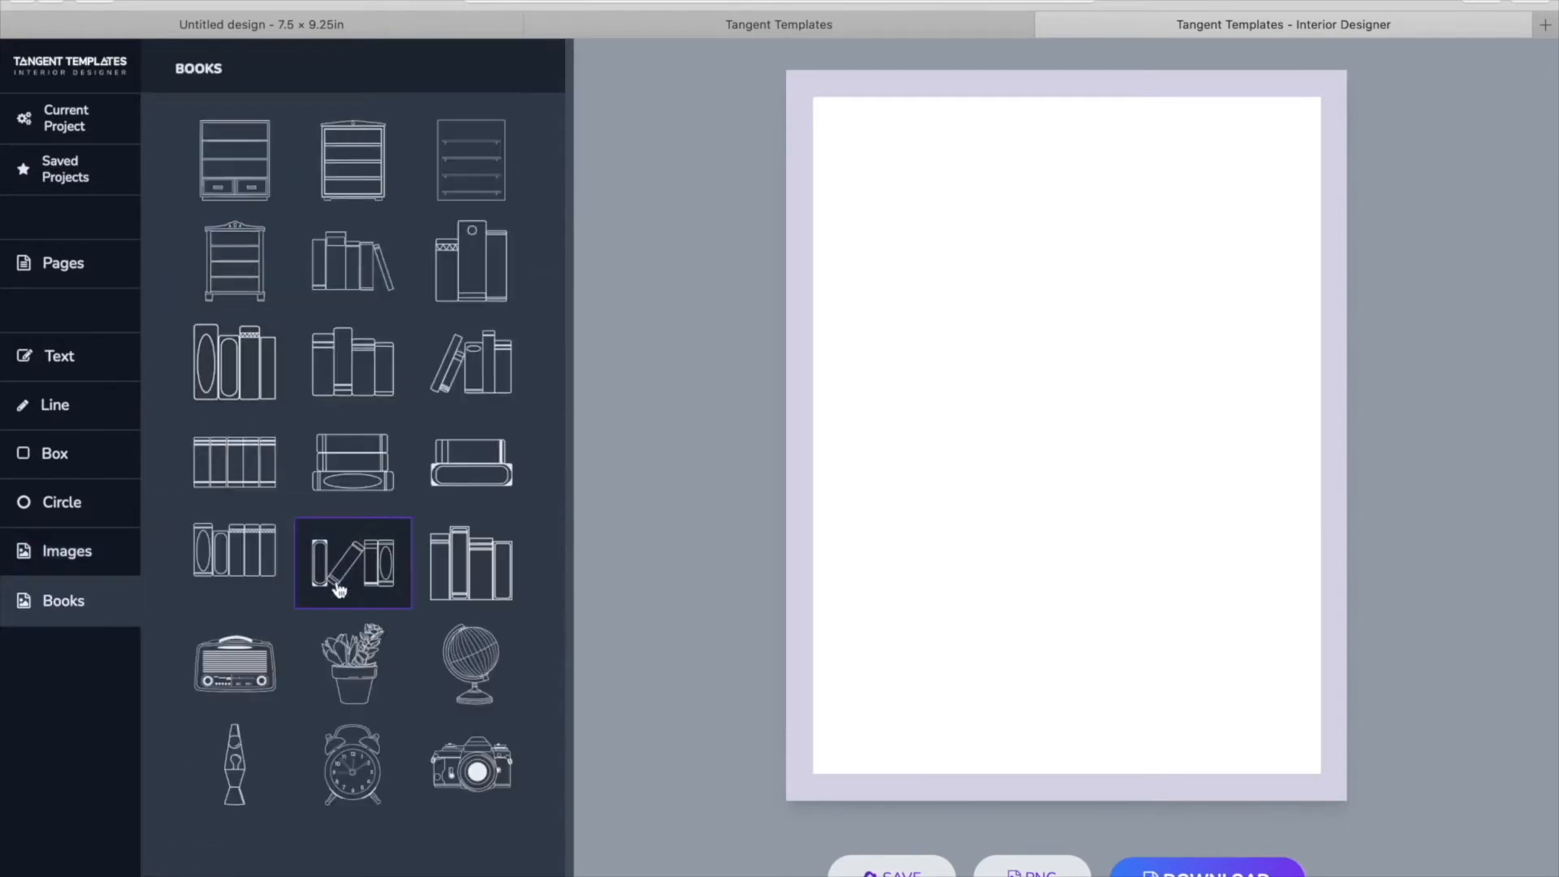
pyautogui.click(239, 667)
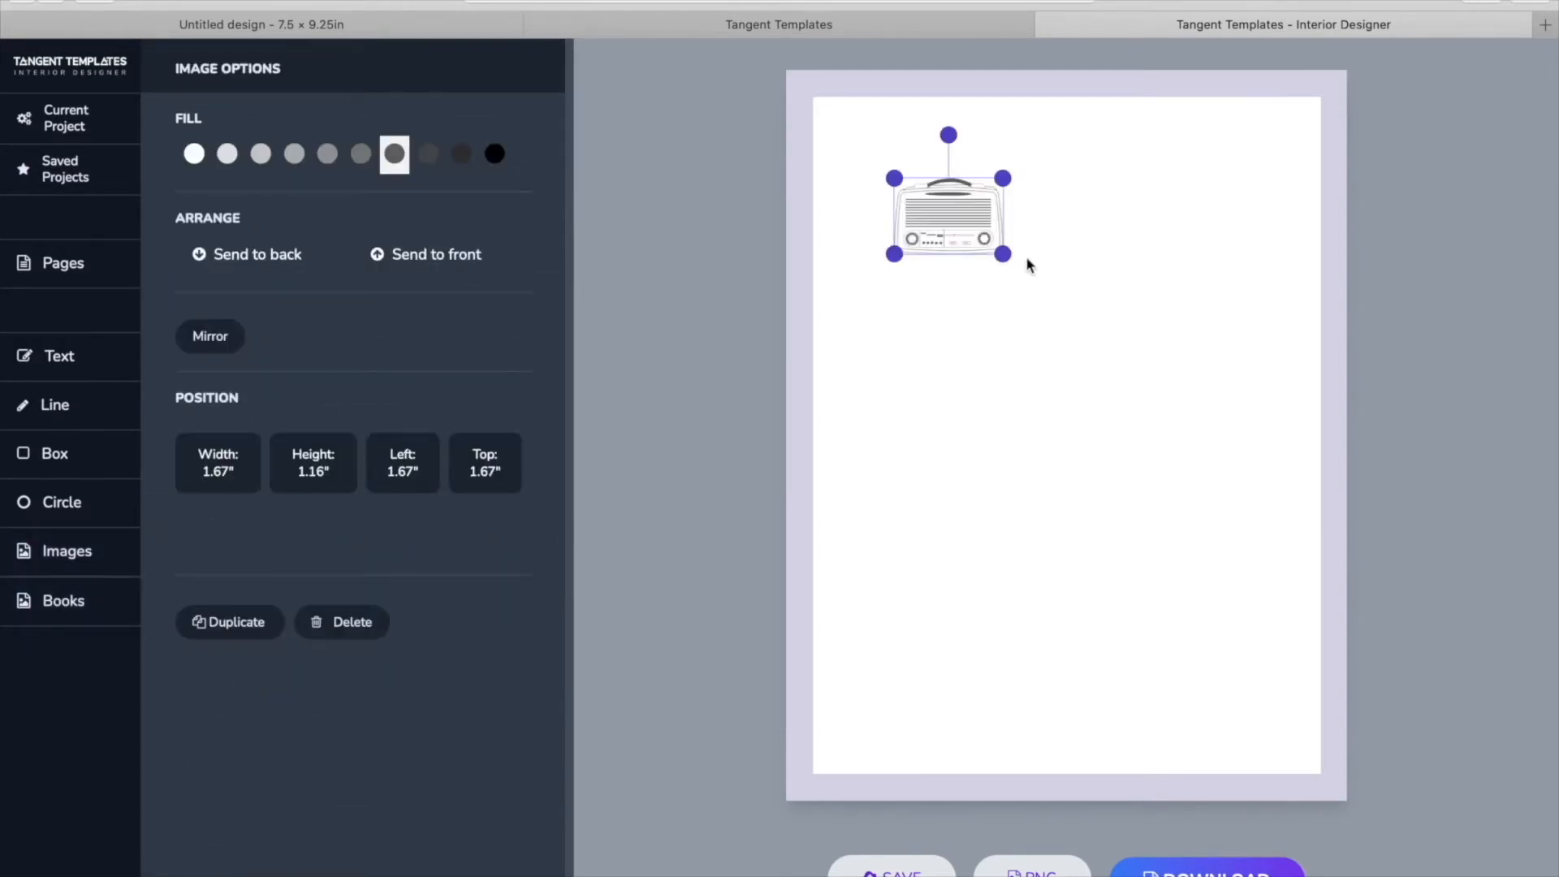
pyautogui.moveTo(1004, 252); pyautogui.dragTo(948, 213)
# Add the text "My Favourite Music...." to the page and set its font to Dancing Script.
pyautogui.click(37, 364)
pyautogui.write('My Favourite M')
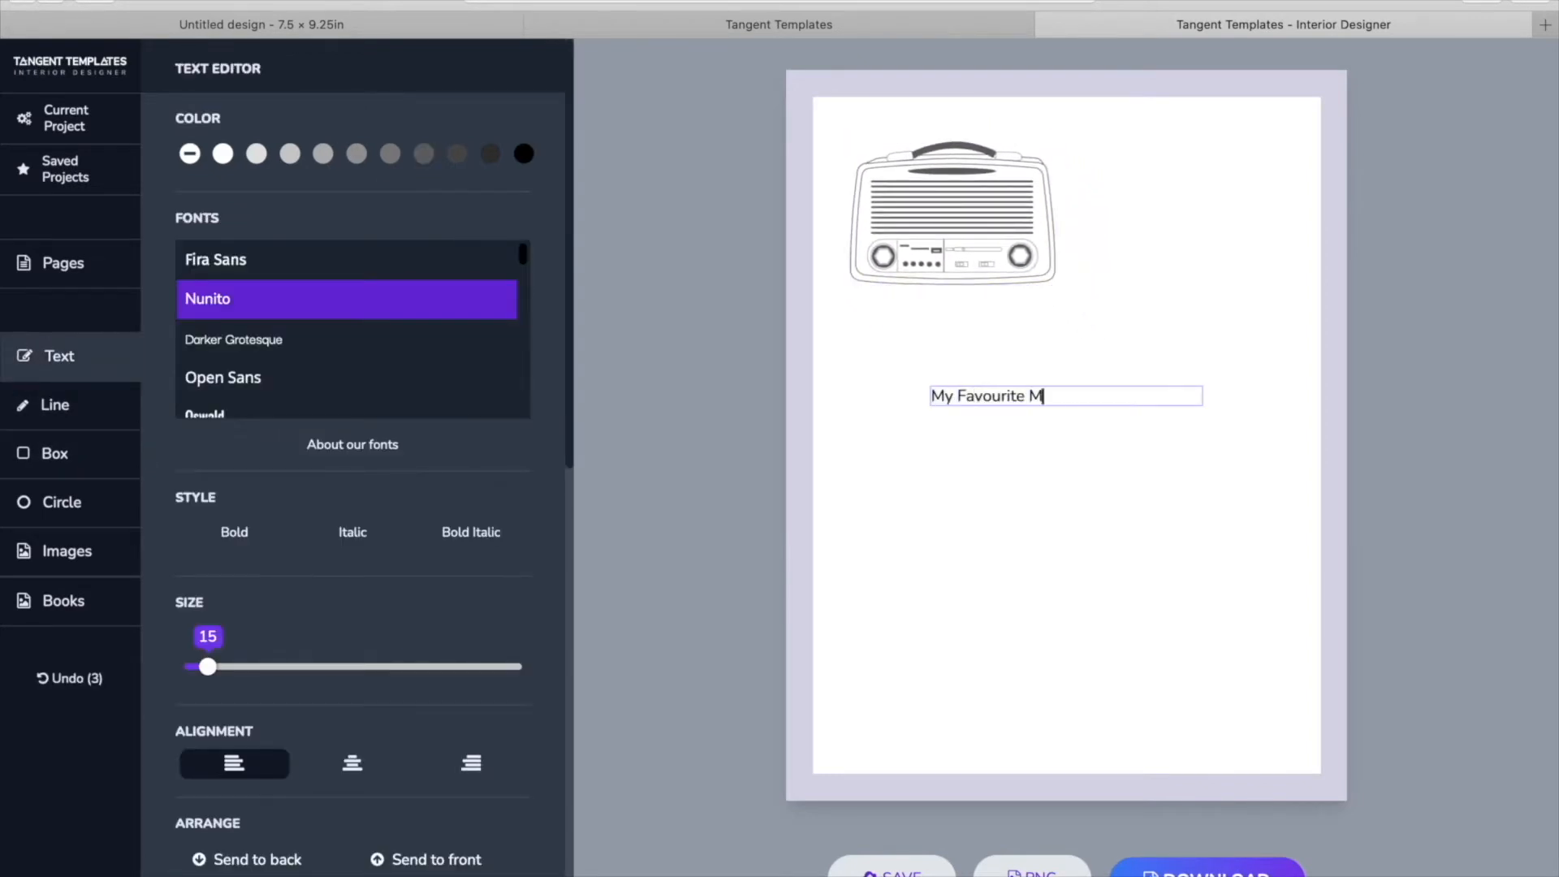
pyautogui.moveTo(1120, 393); pyautogui.dragTo(840, 394)
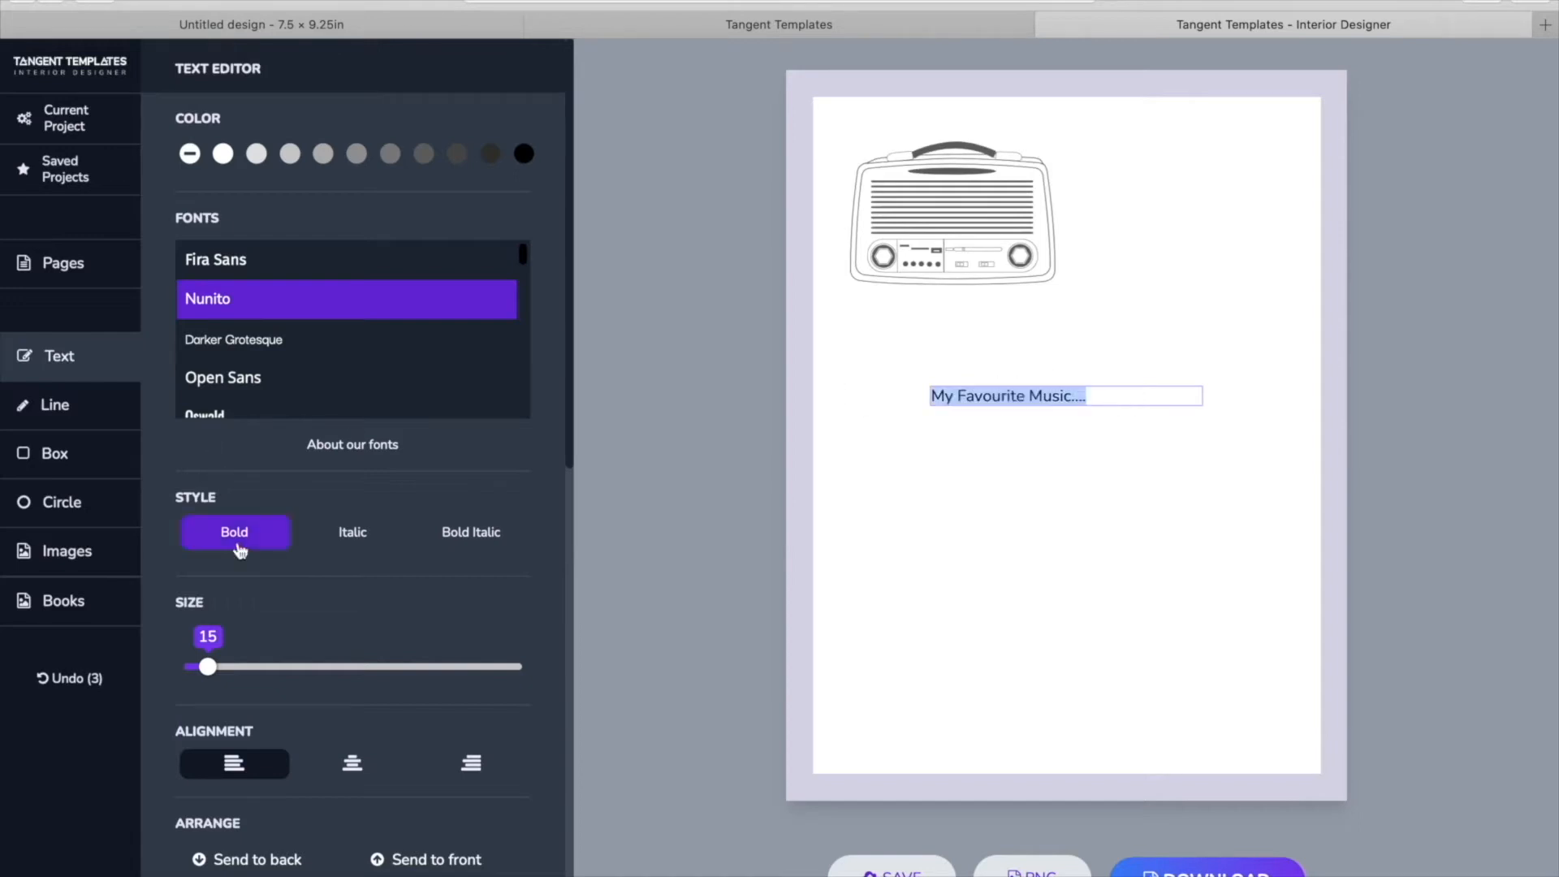
pyautogui.scroll(-9, 346, 350)
pyautogui.scroll(-1, 347, 350)
pyautogui.click(279, 273)
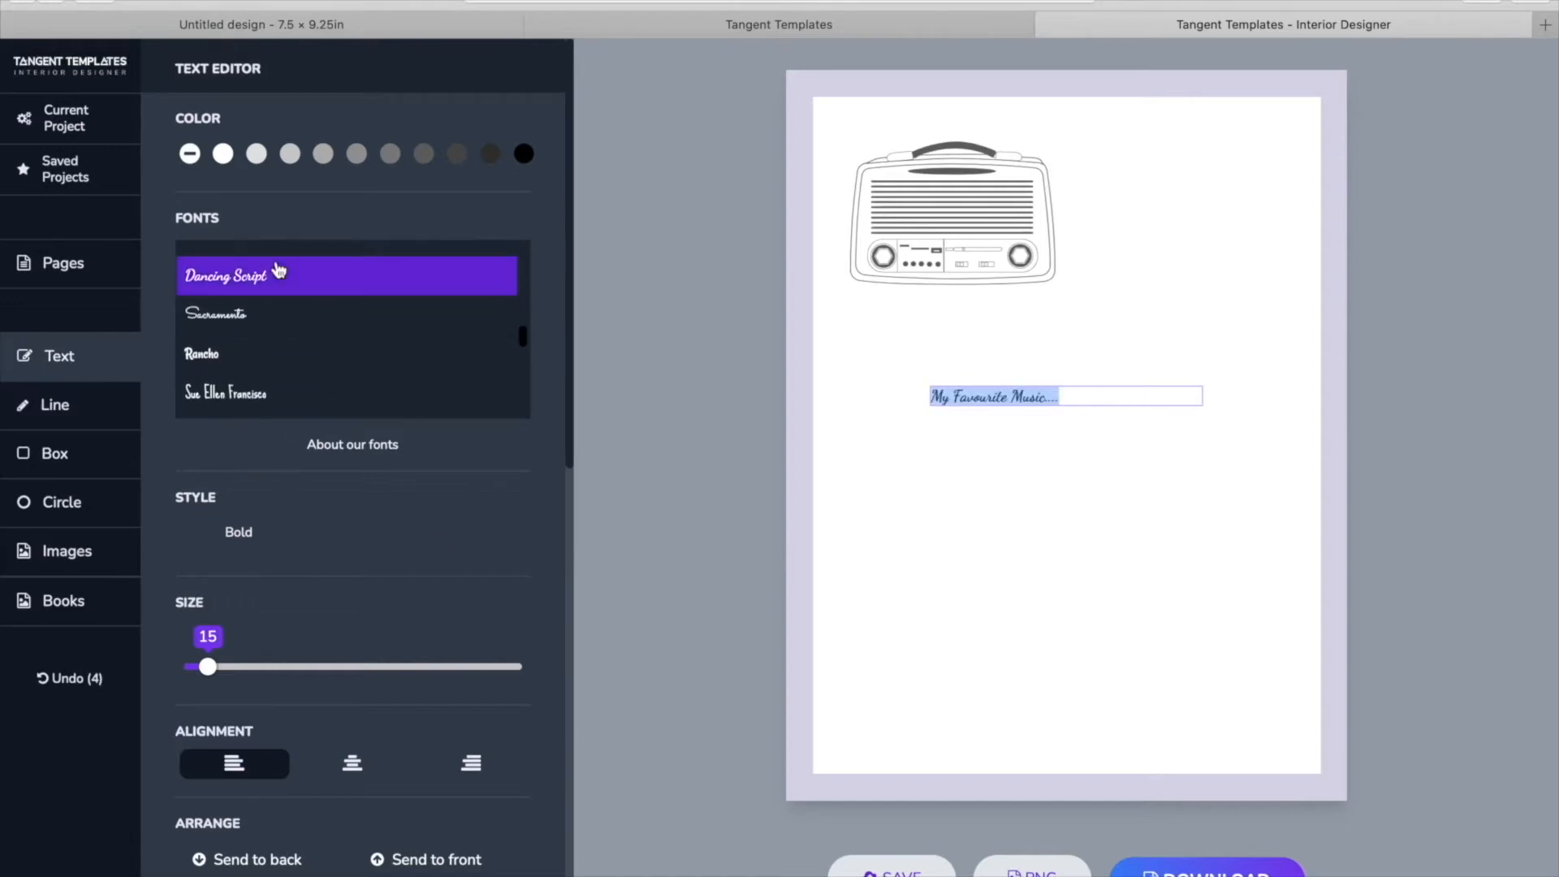
# Set the music heading to size 28 with centred alignment and place it just below the radio image.
pyautogui.moveTo(208, 666); pyautogui.dragTo(310, 666)
pyautogui.click(352, 763)
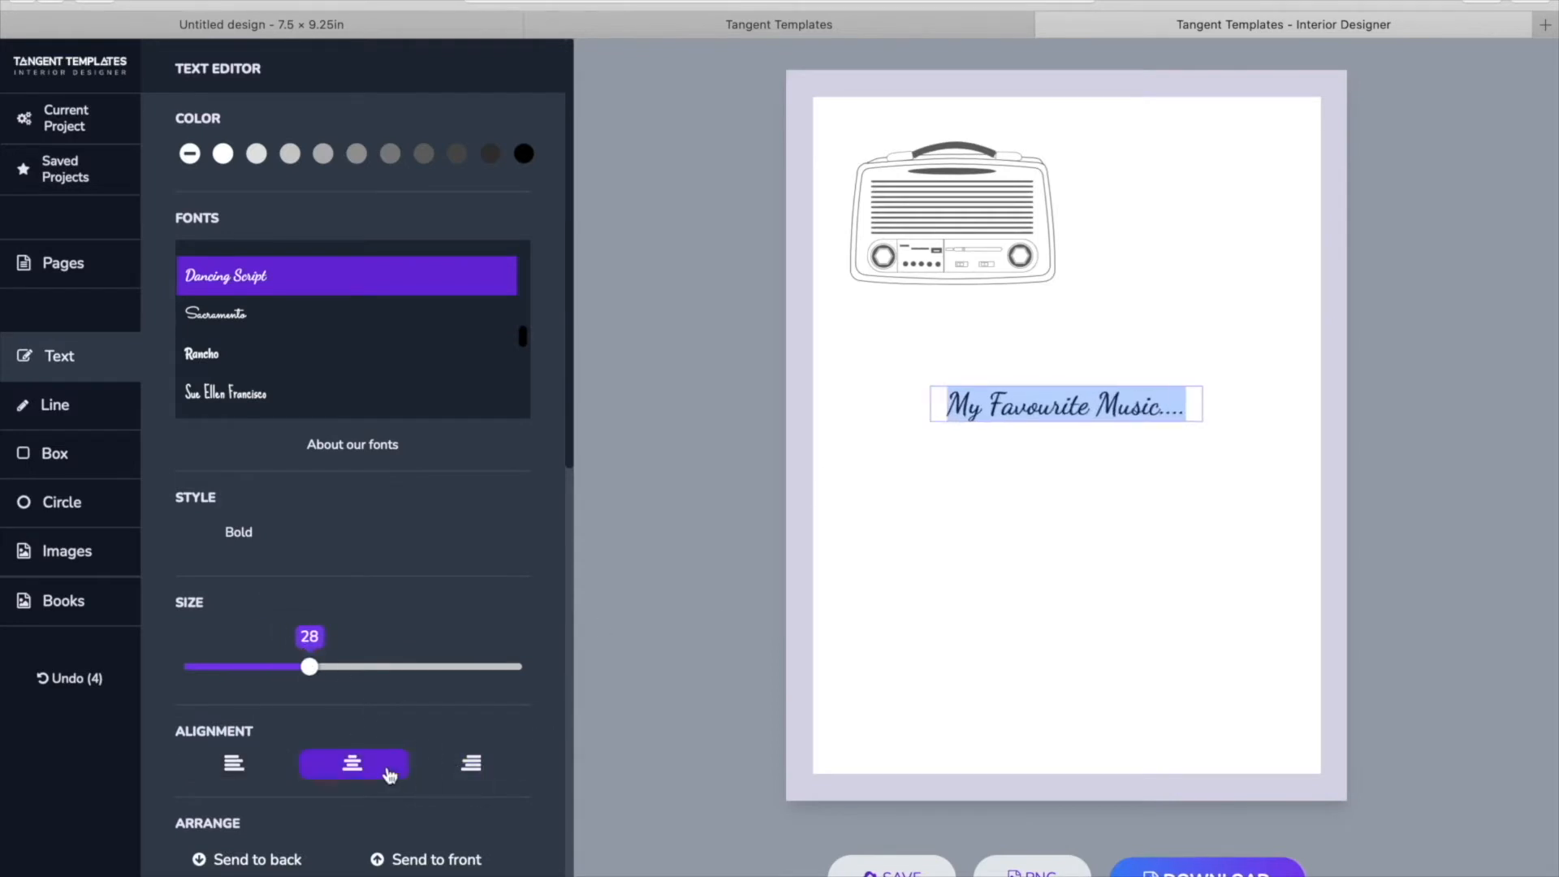
pyautogui.click(1157, 341)
pyautogui.moveTo(1099, 406); pyautogui.dragTo(1020, 345)
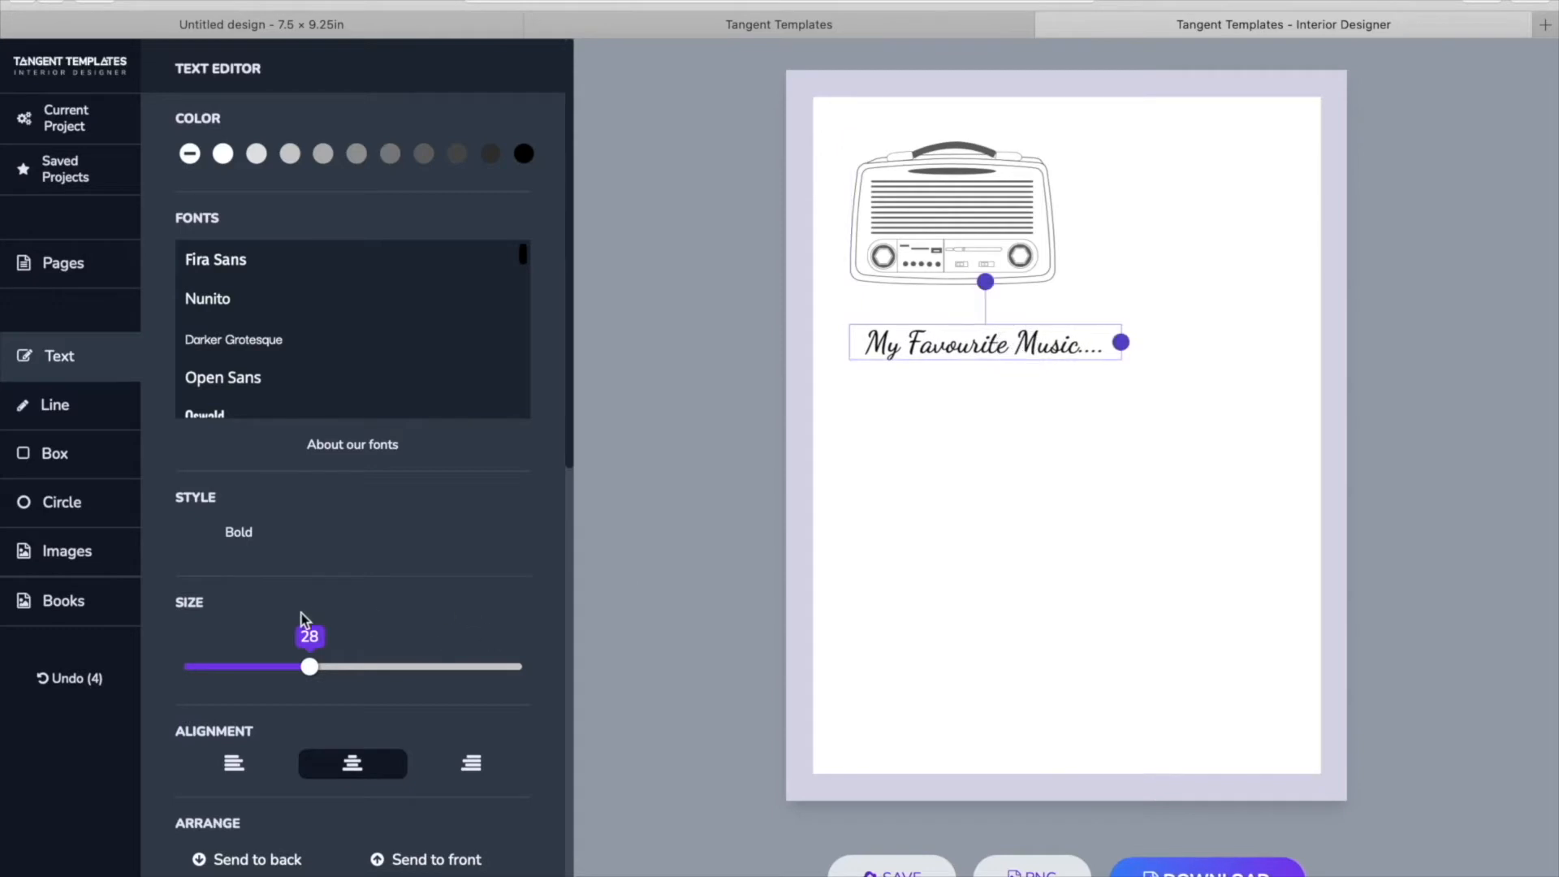
# Add a box below the heading, enlarge it across most of the lower page and turn it into a square grid.
pyautogui.click(50, 453)
pyautogui.moveTo(1034, 403); pyautogui.dragTo(850, 586)
pyautogui.moveTo(1103, 464); pyautogui.dragTo(1278, 463)
pyautogui.moveTo(1064, 587); pyautogui.dragTo(1062, 680)
pyautogui.moveTo(1099, 542); pyautogui.dragTo(1100, 595)
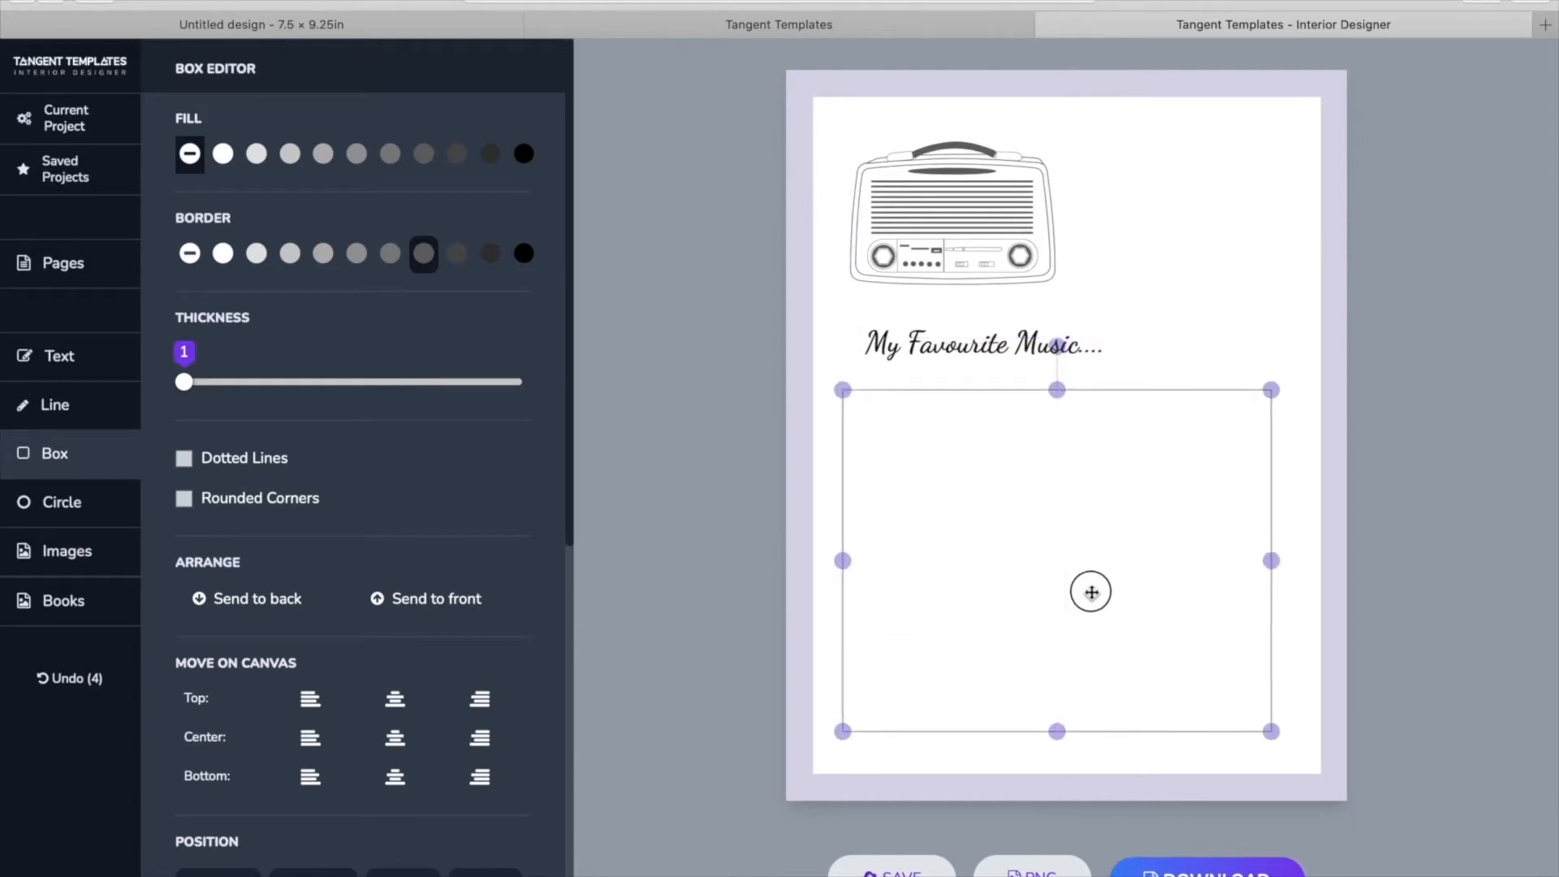
pyautogui.scroll(-8, 308, 641)
pyautogui.click(234, 641)
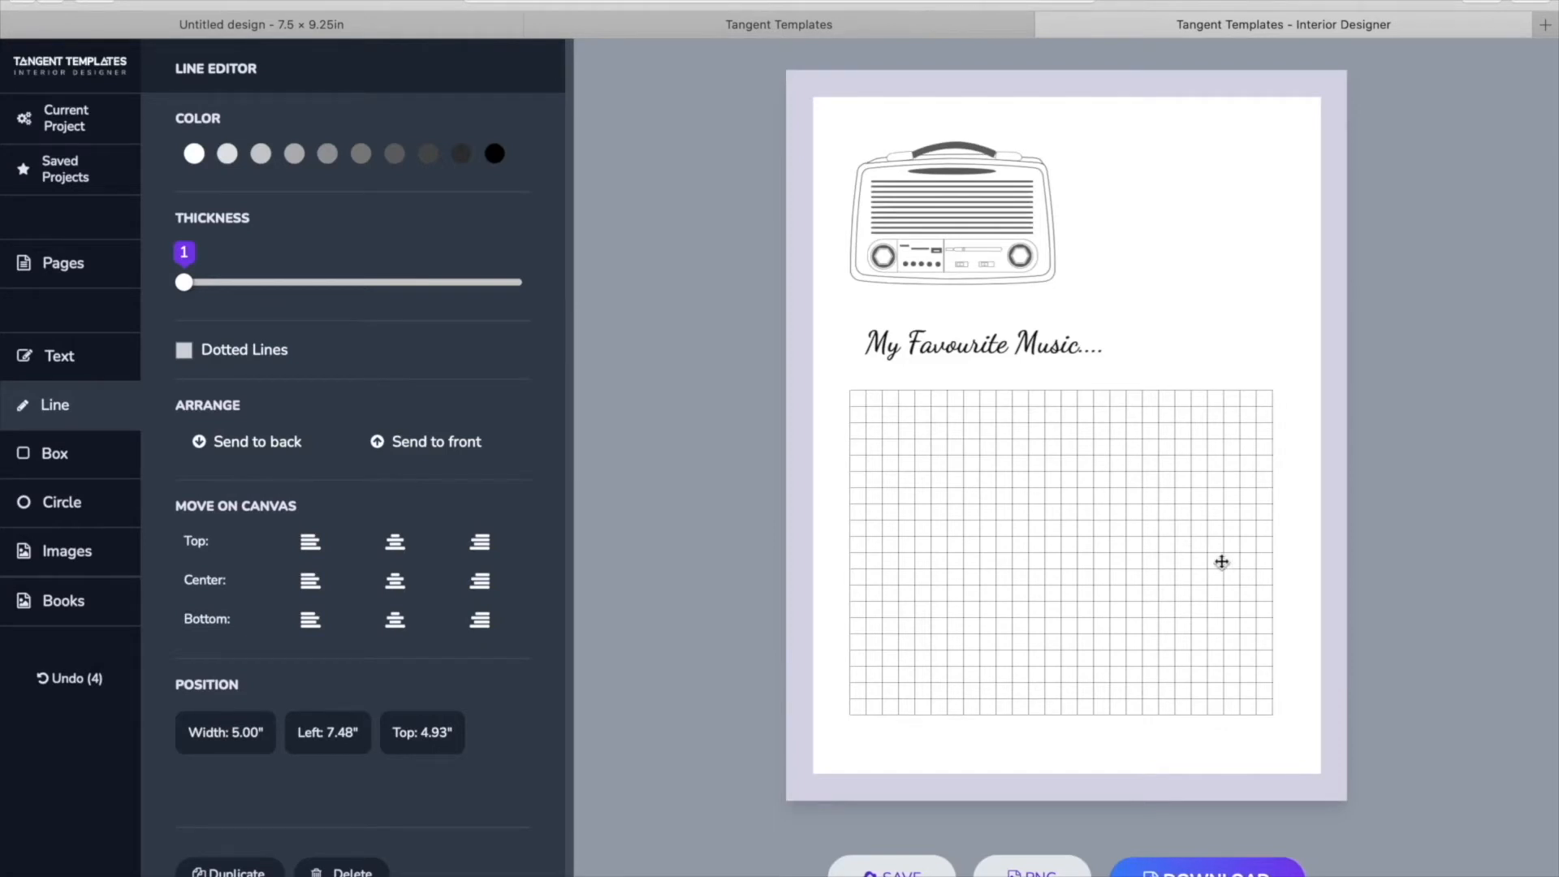
pyautogui.click(1113, 271)
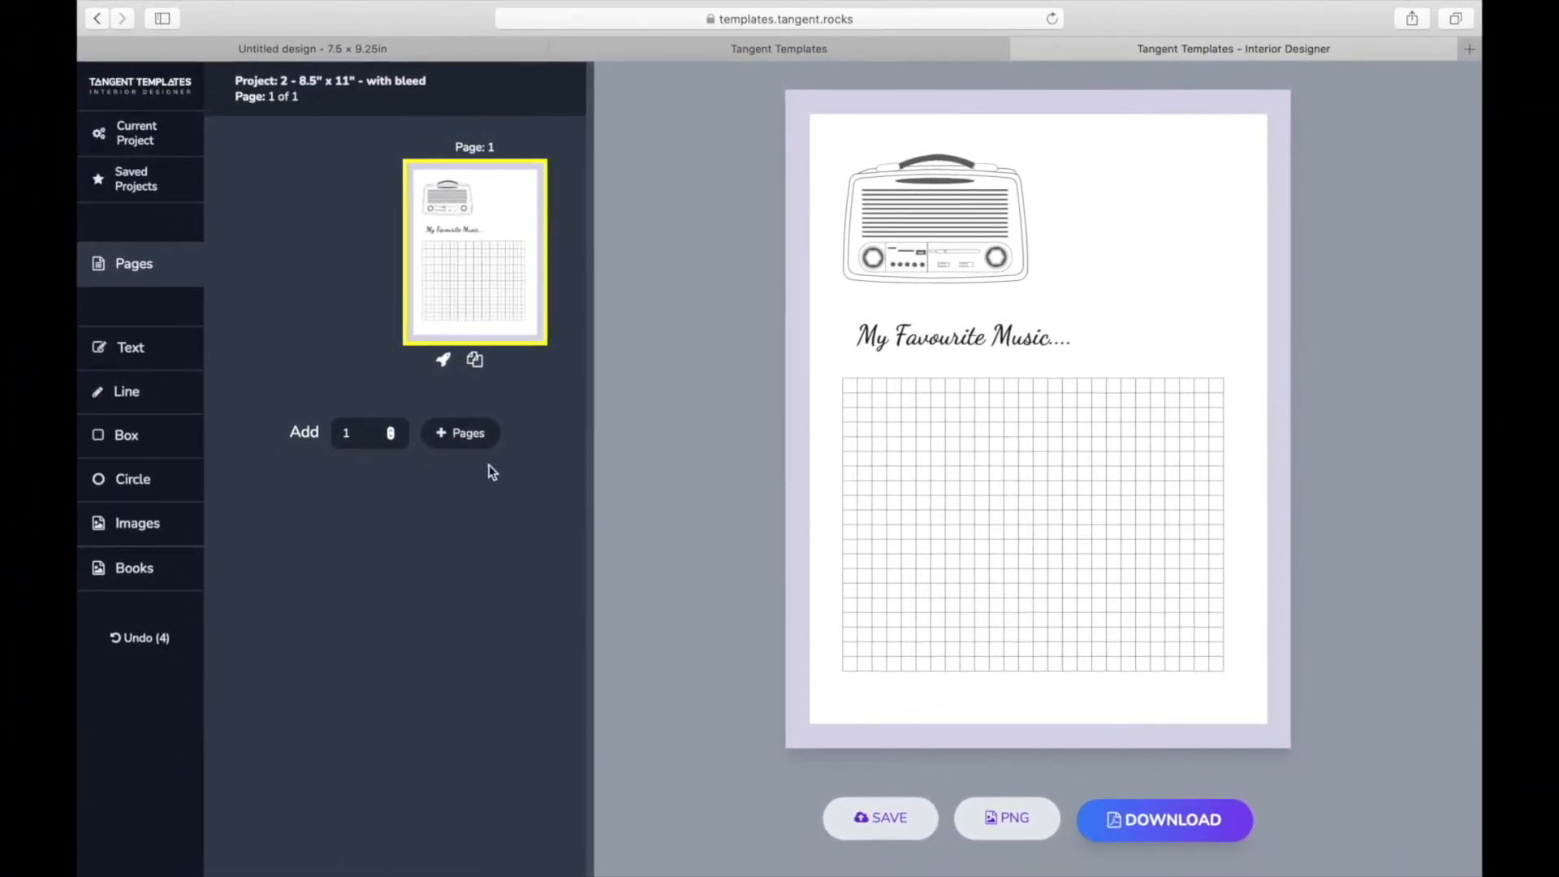
# Add one page to the project using the "This journal belongs to" preset.
pyautogui.click(460, 433)
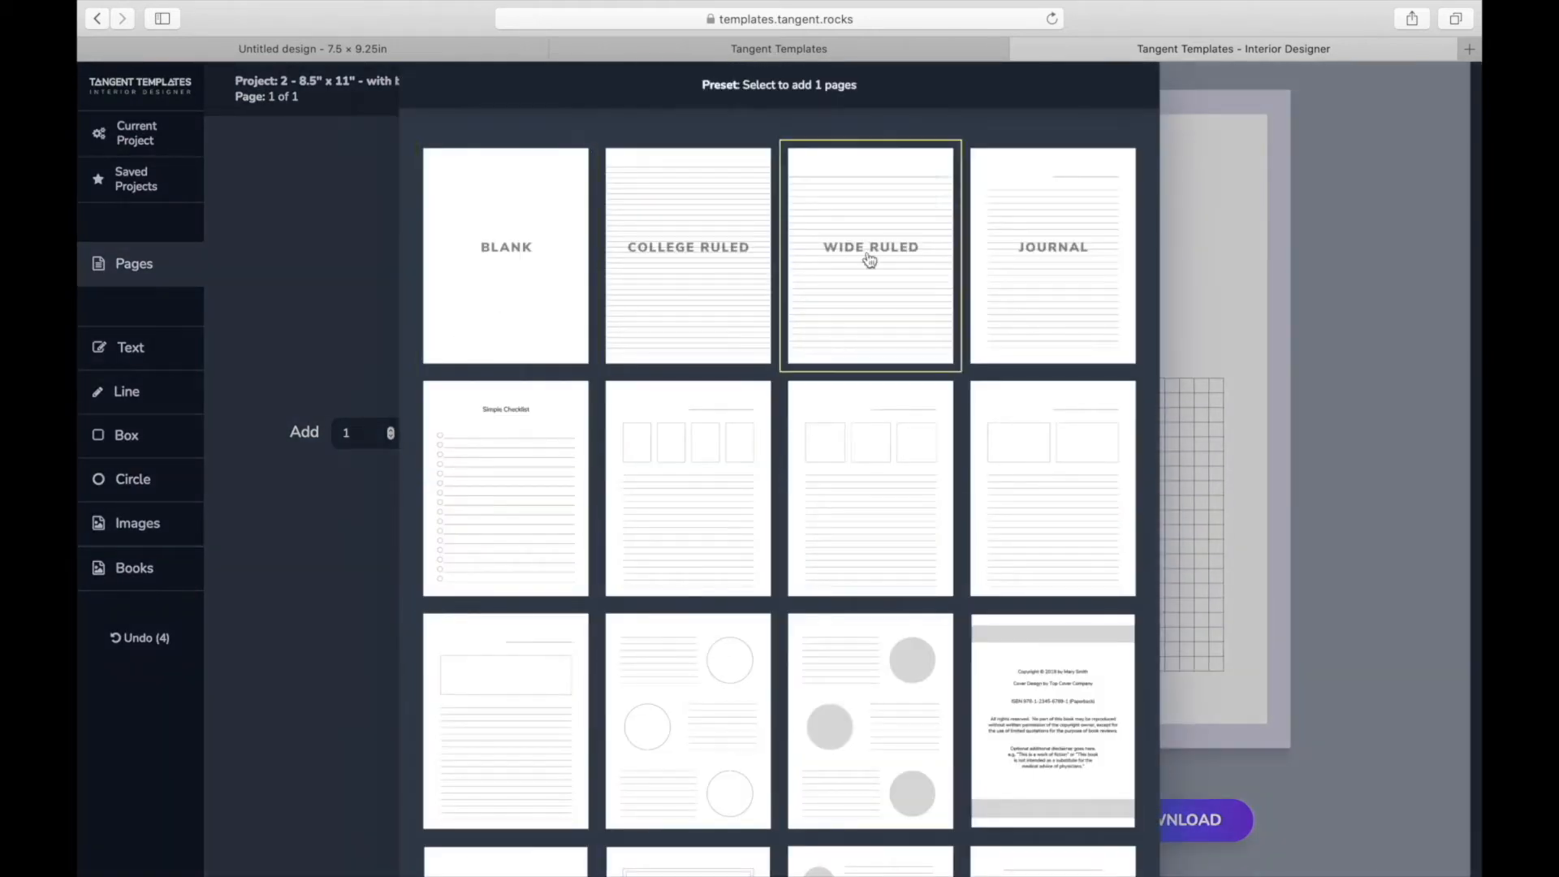
pyautogui.scroll(-5, 704, 612)
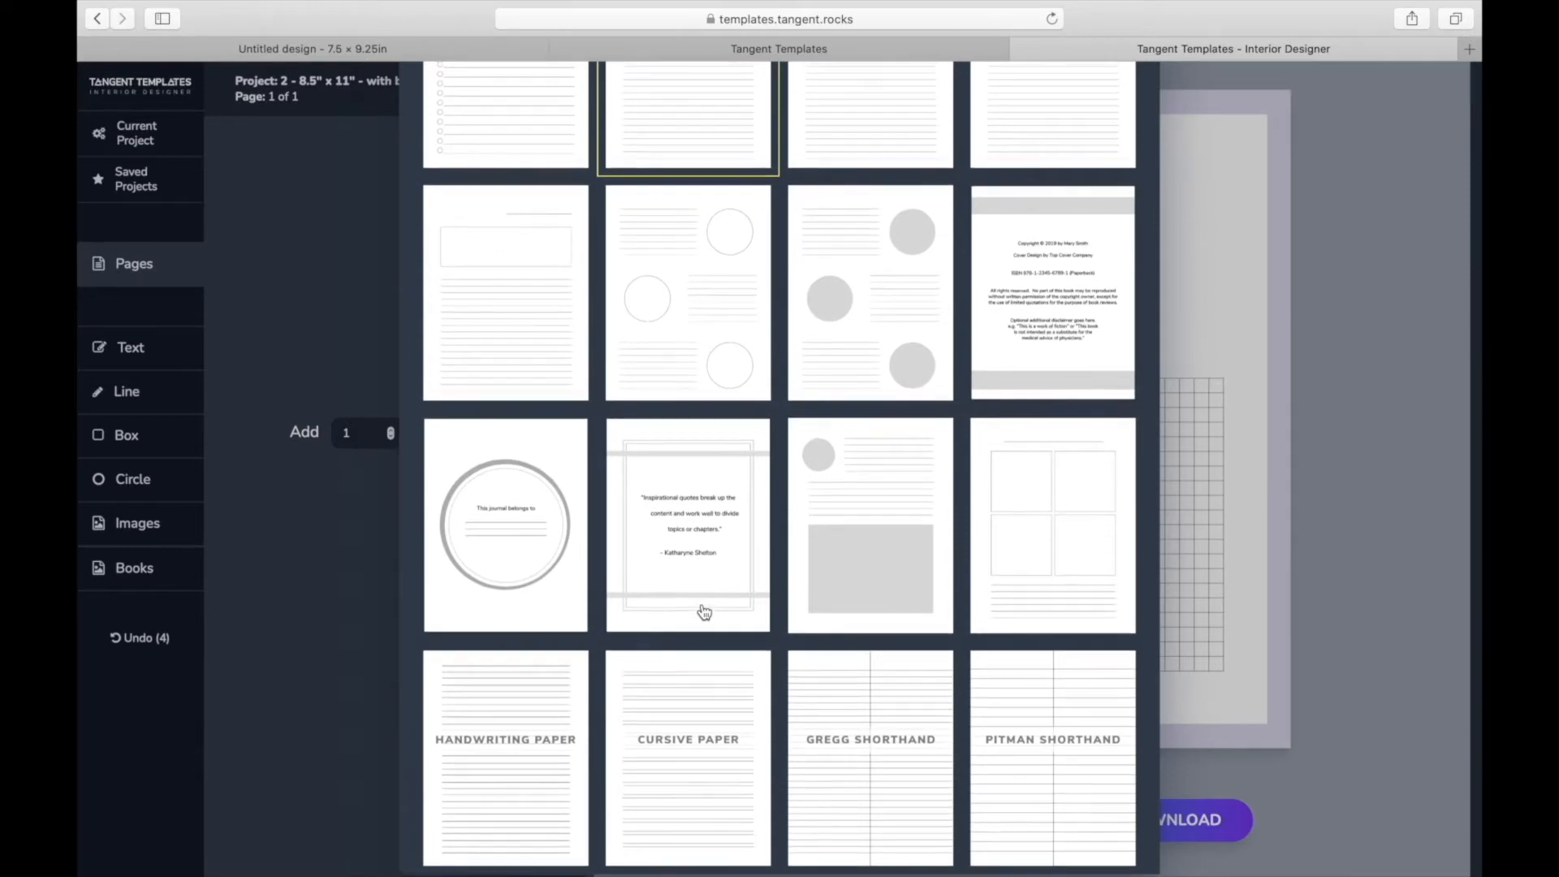
pyautogui.scroll(5, 703, 611)
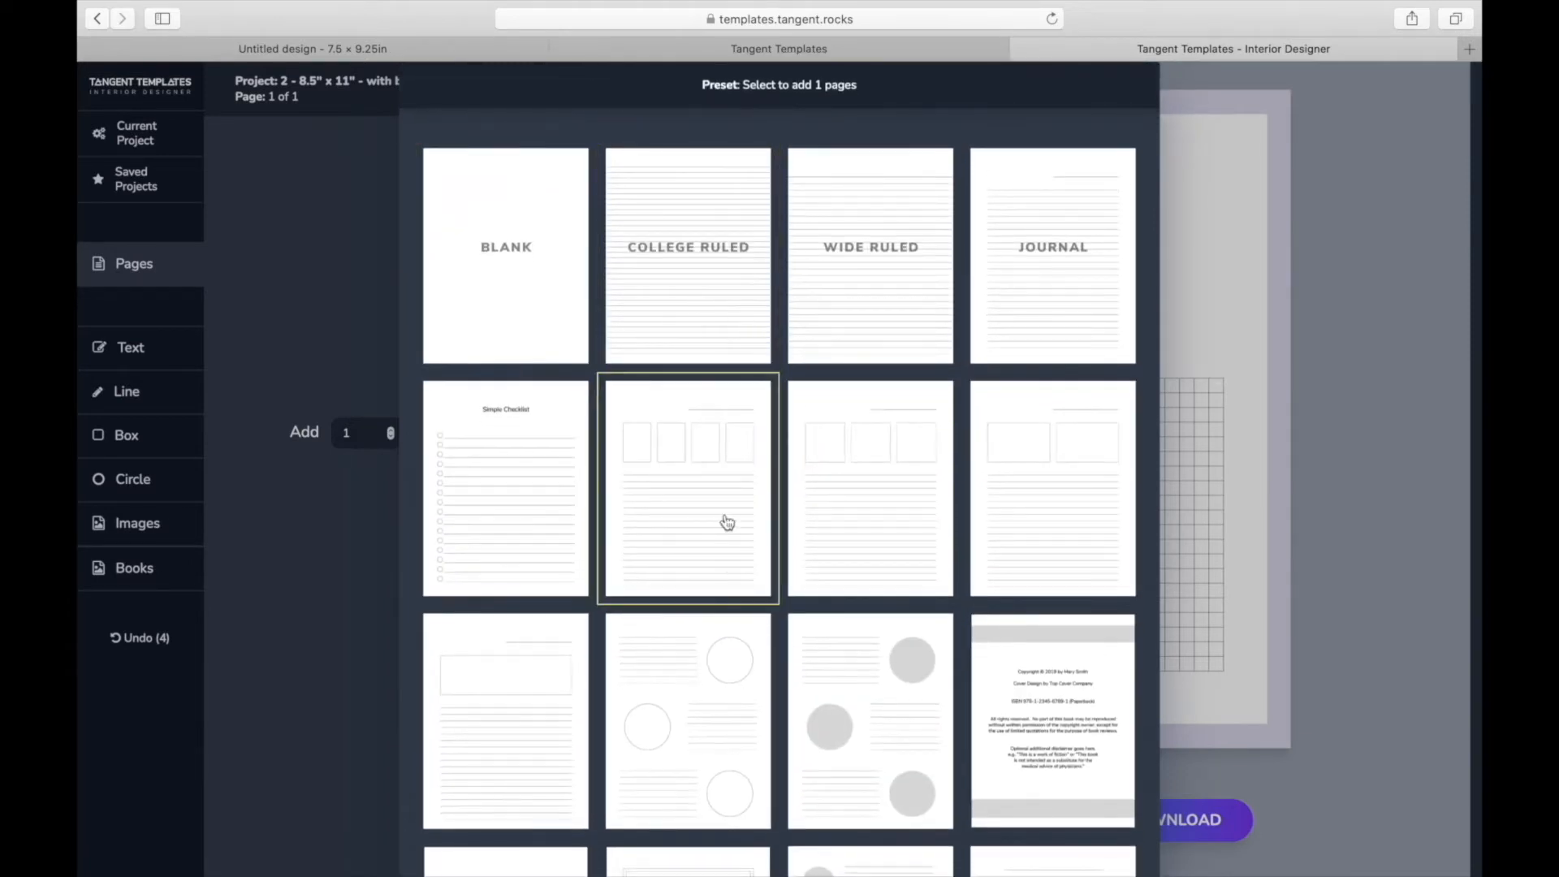
pyautogui.scroll(-1, 683, 604)
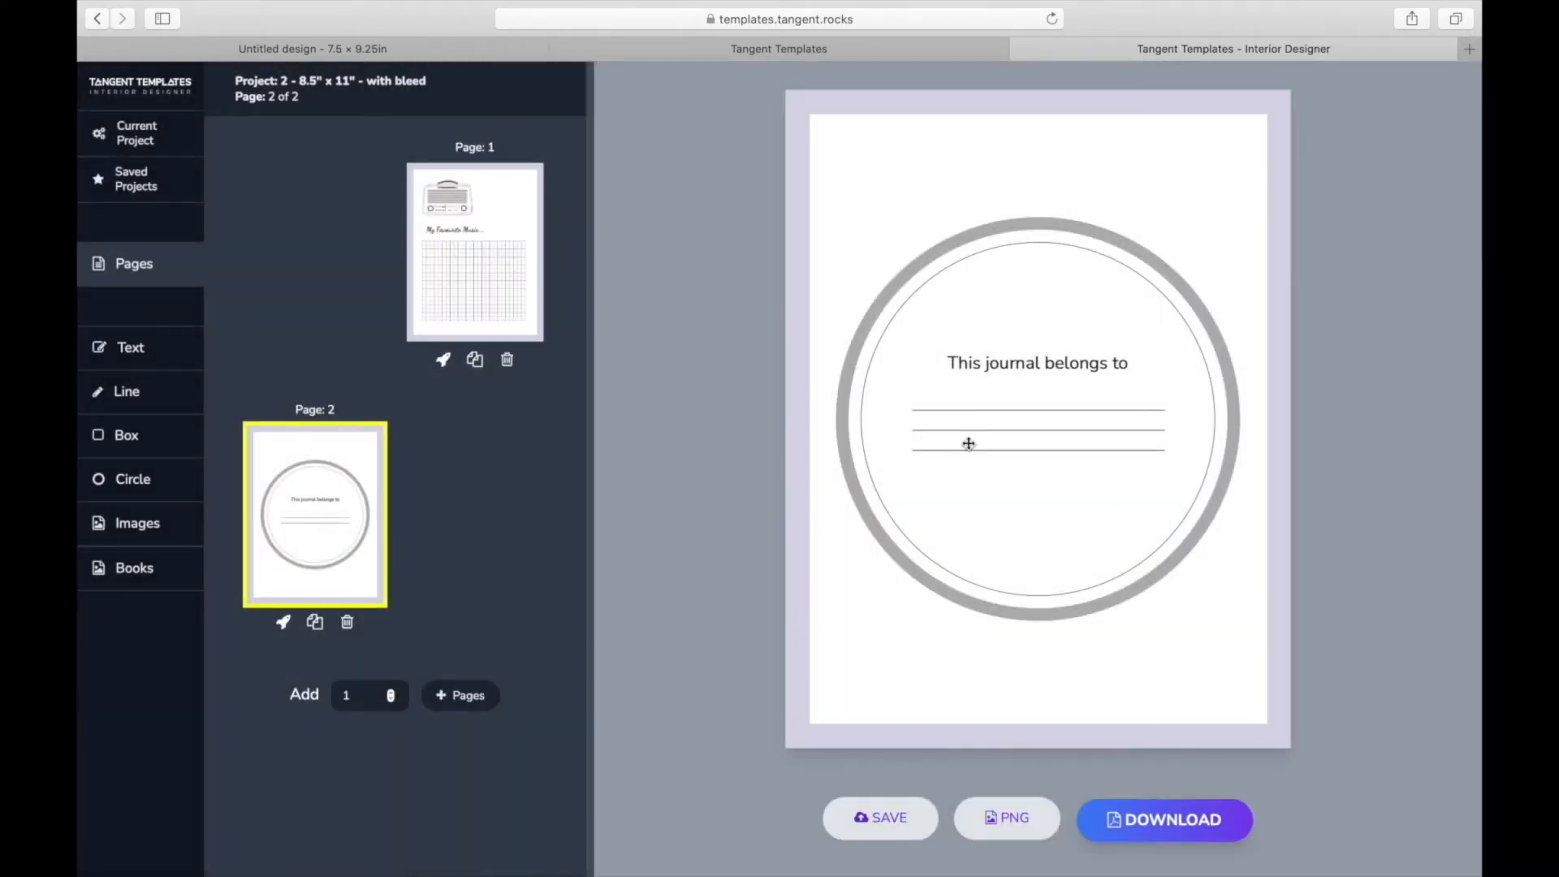
# Add a blank third page, view each of the three pages and return to page 1.
pyautogui.click(452, 244)
pyautogui.click(530, 306)
pyautogui.click(485, 523)
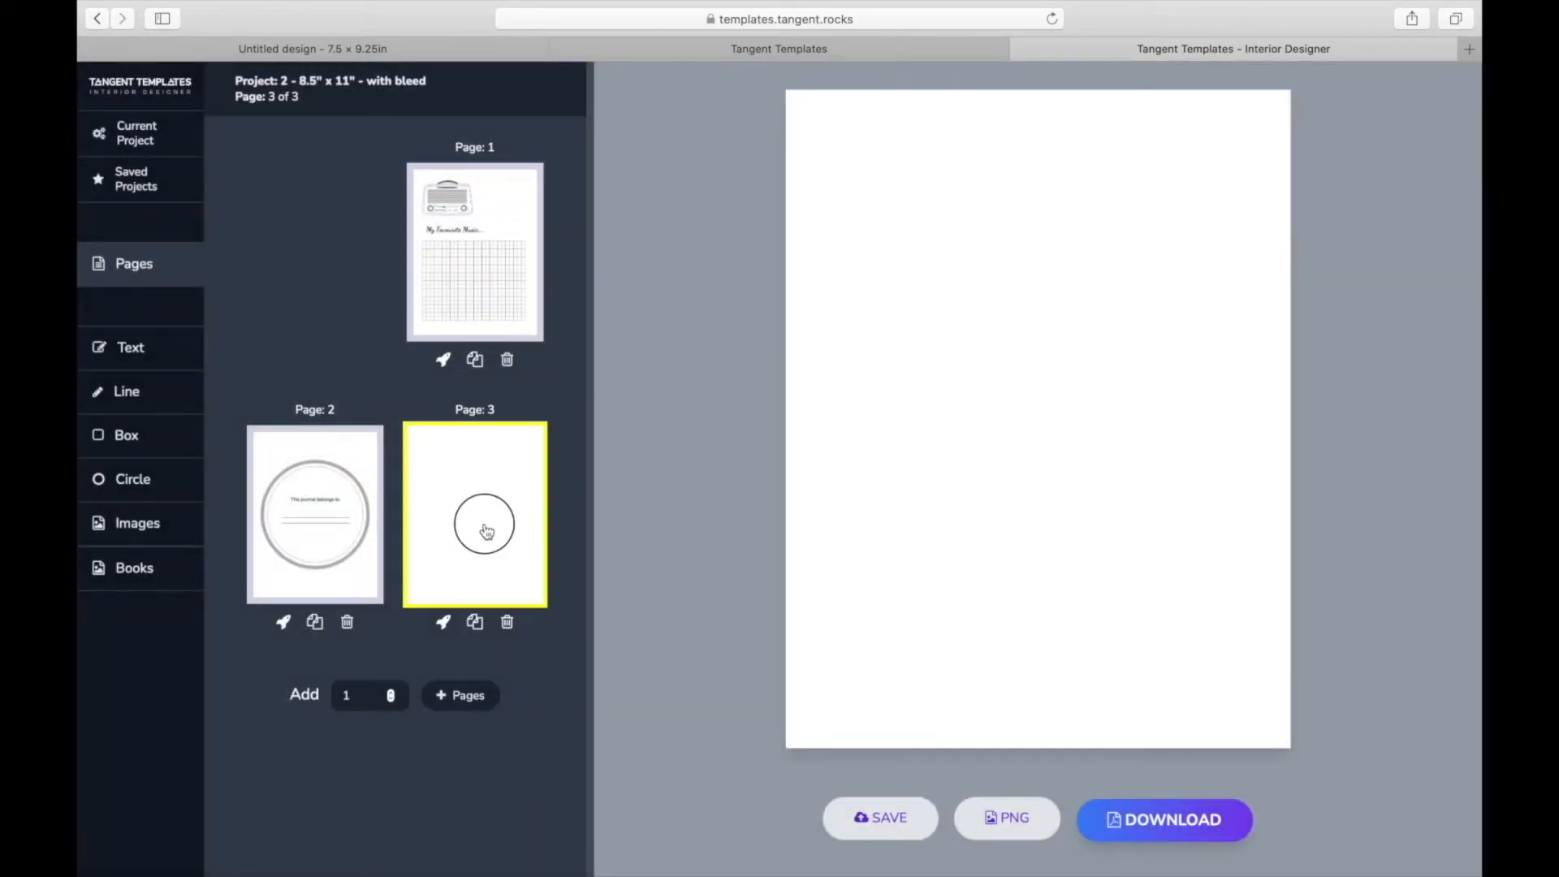
pyautogui.click(504, 240)
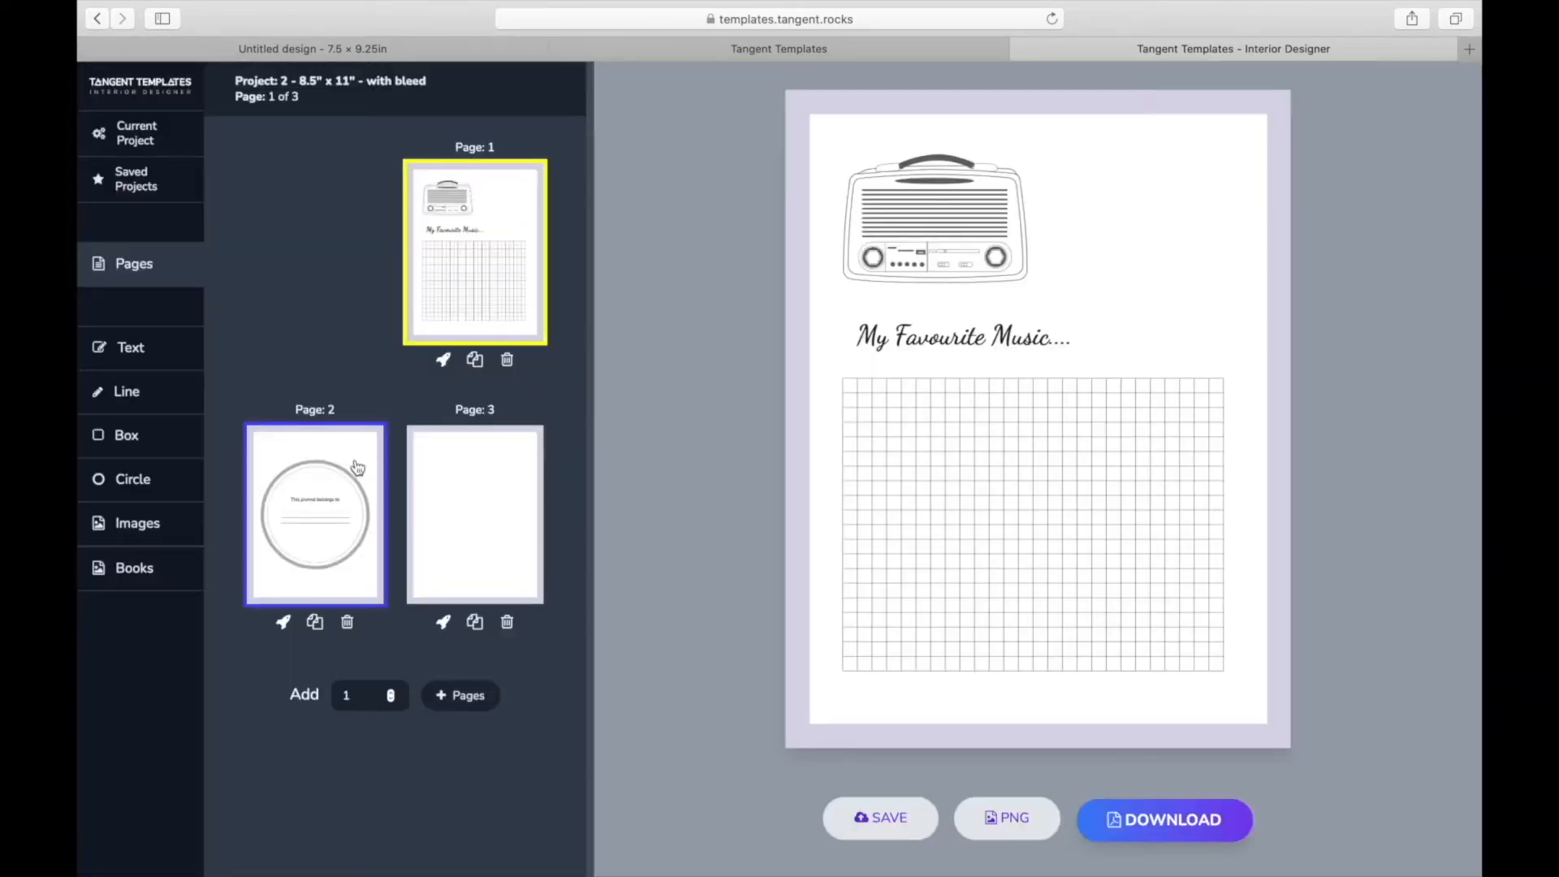
pyautogui.click(292, 513)
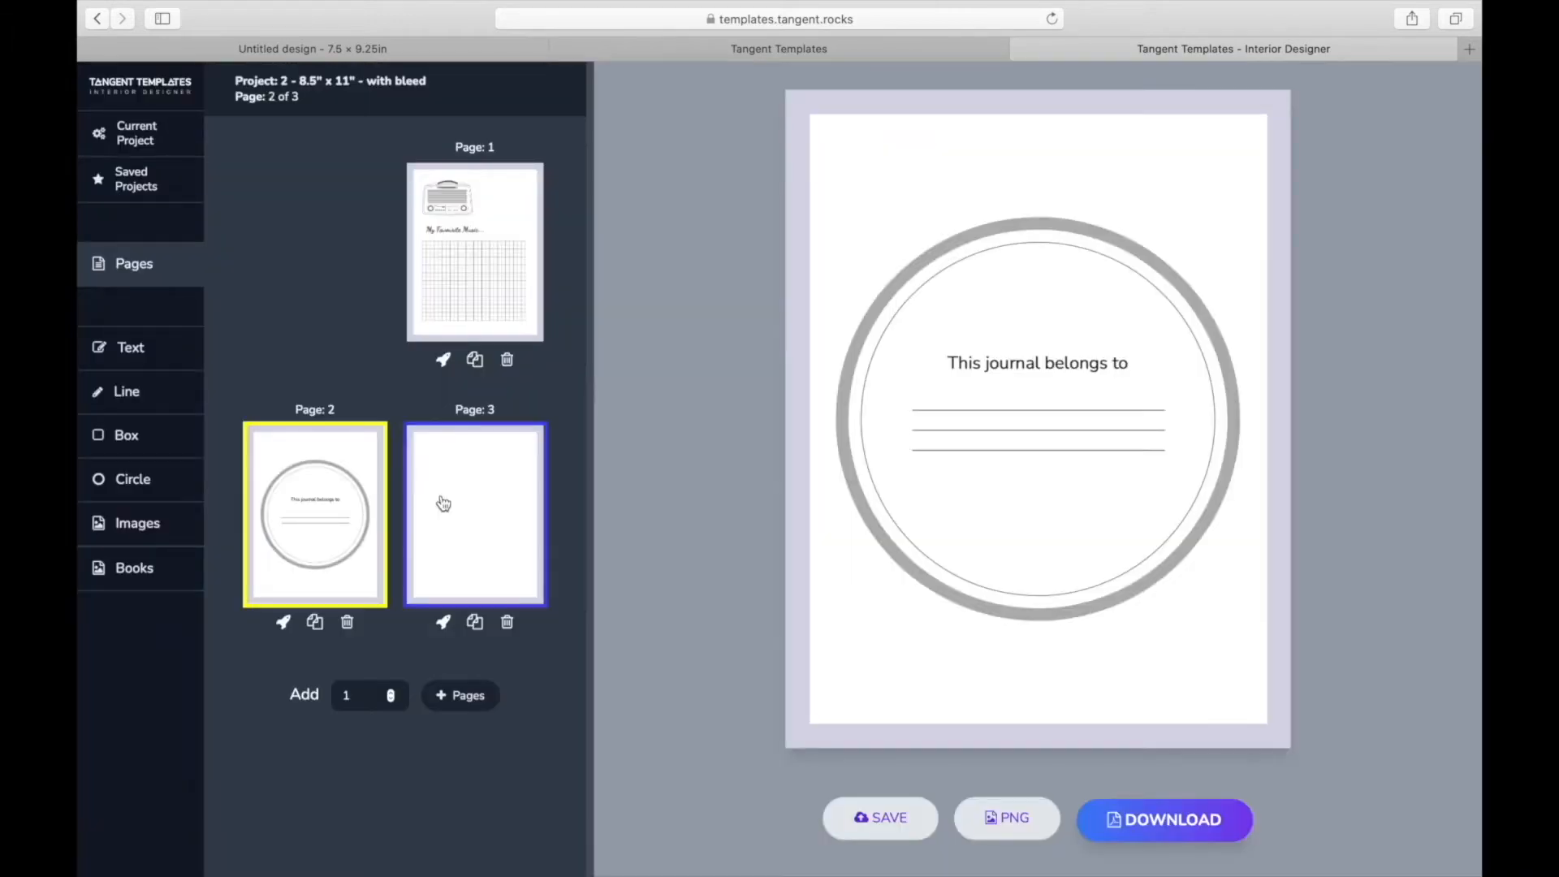
pyautogui.click(439, 498)
pyautogui.click(483, 241)
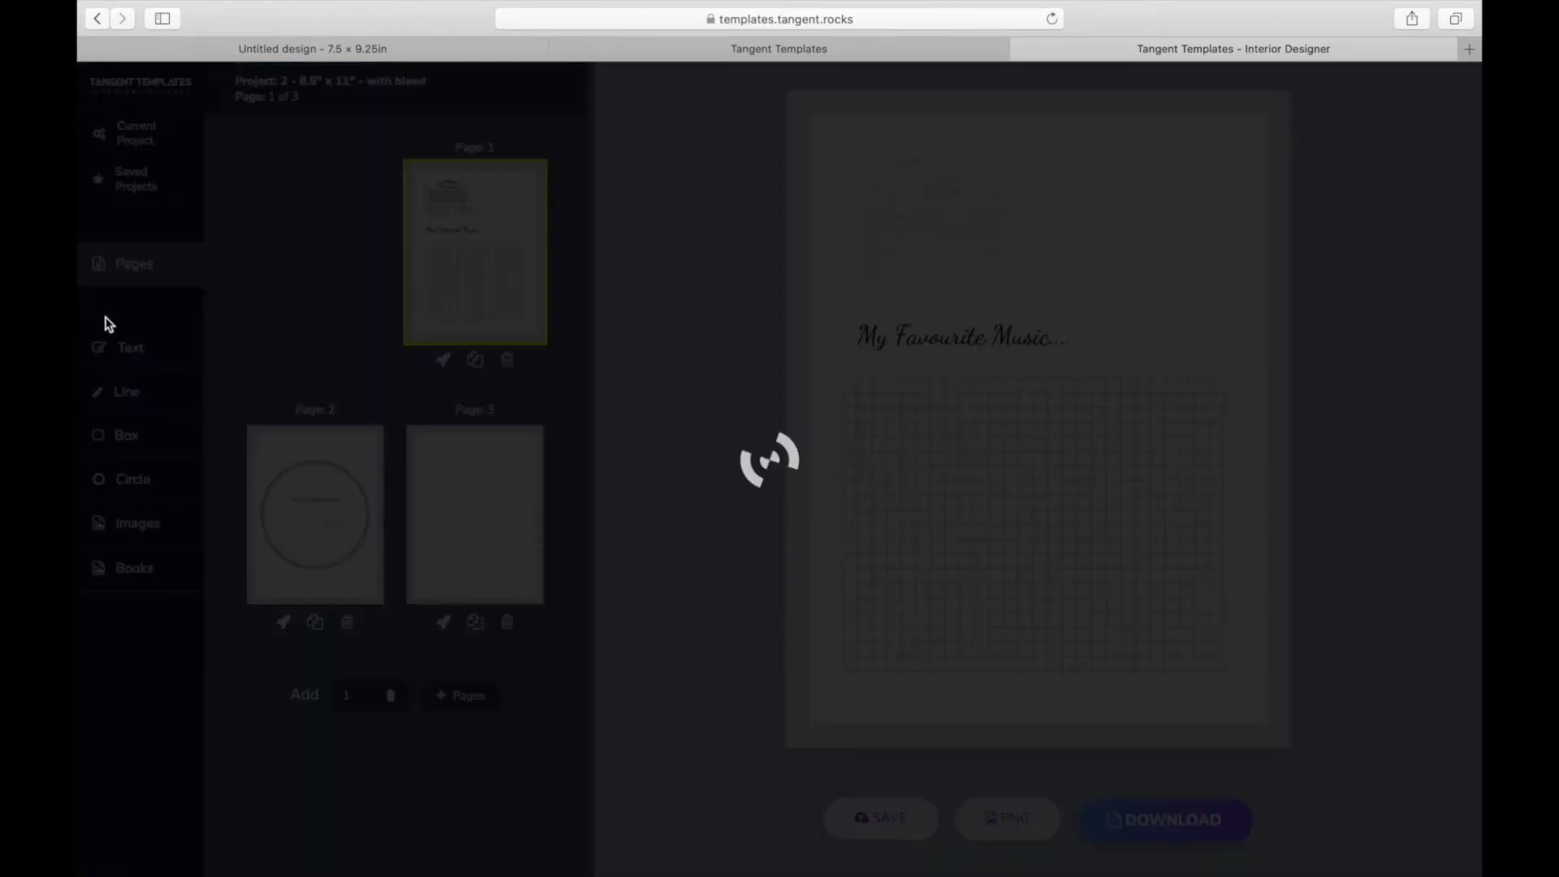
# Close the Interior Designer, open the Tangent Builder and assign the Blank template to page 1.
pyautogui.press('super+w')
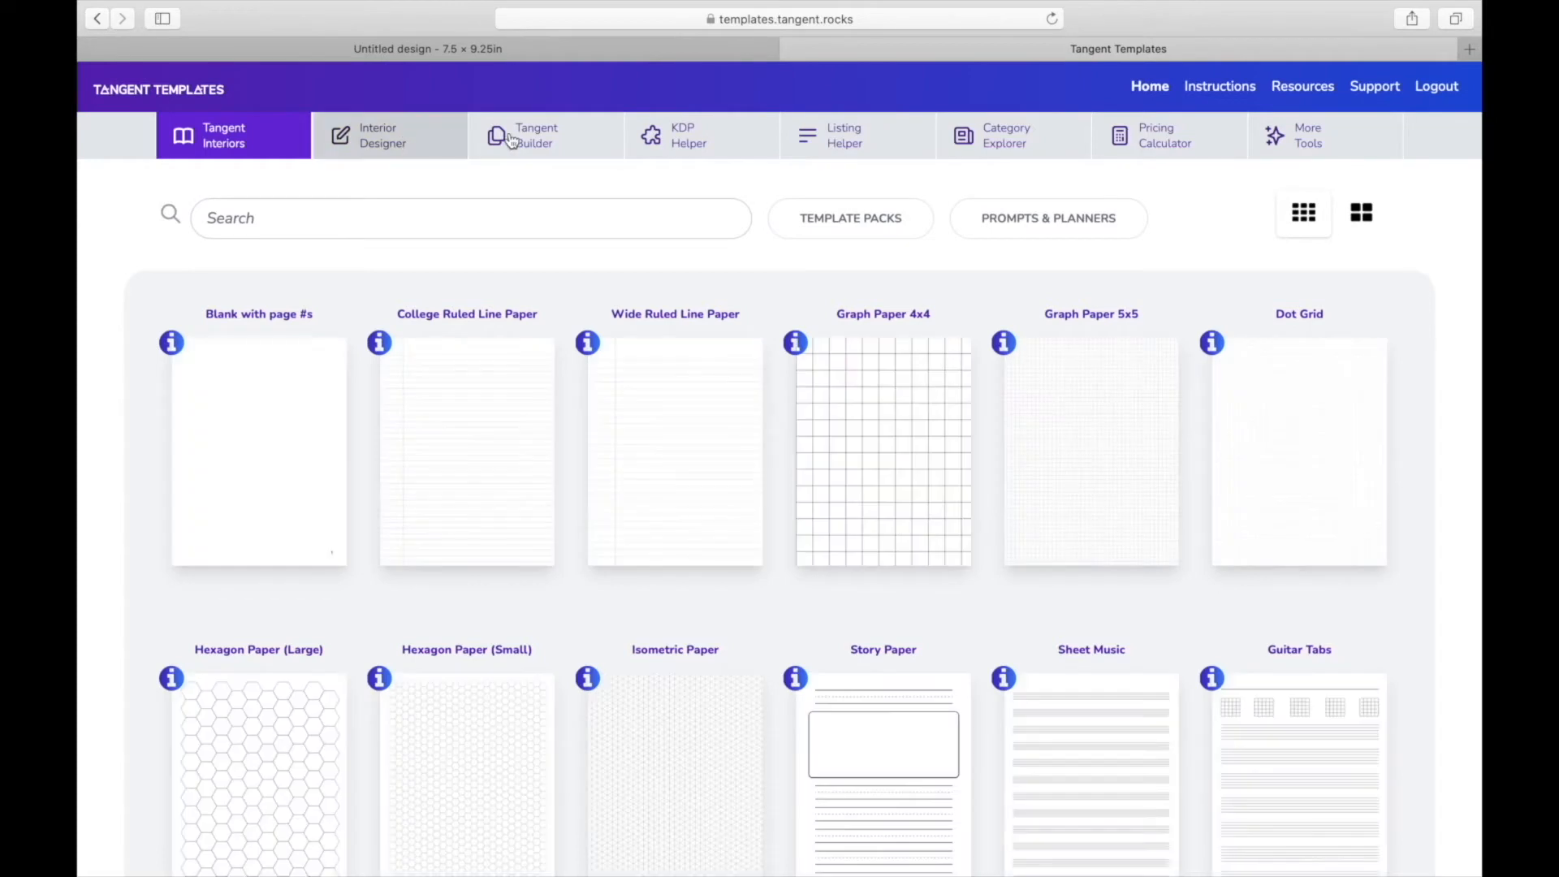
pyautogui.click(568, 140)
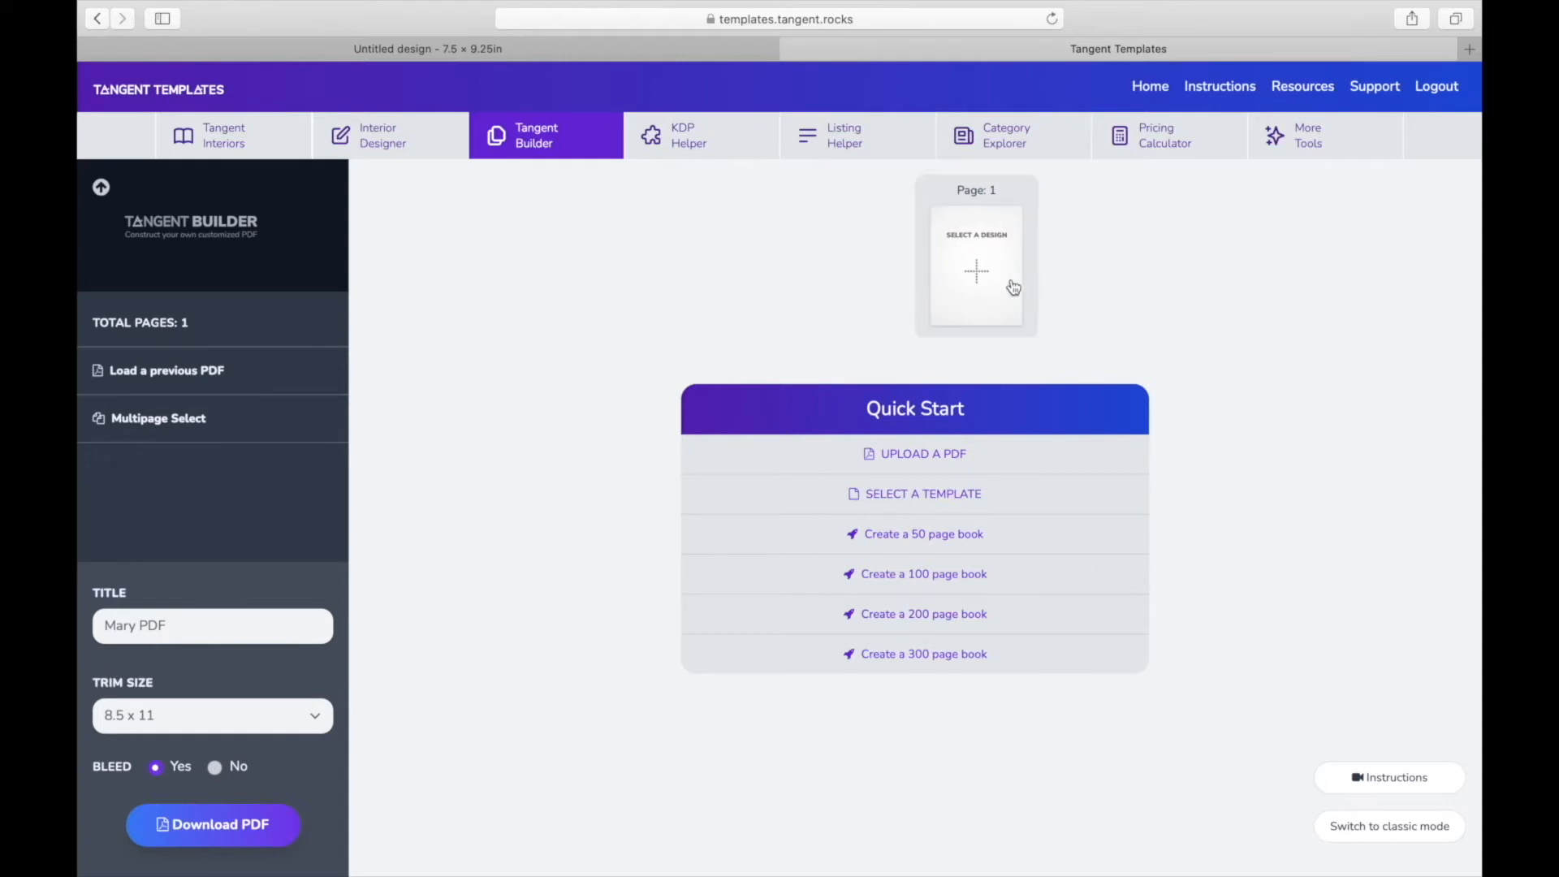
pyautogui.click(946, 279)
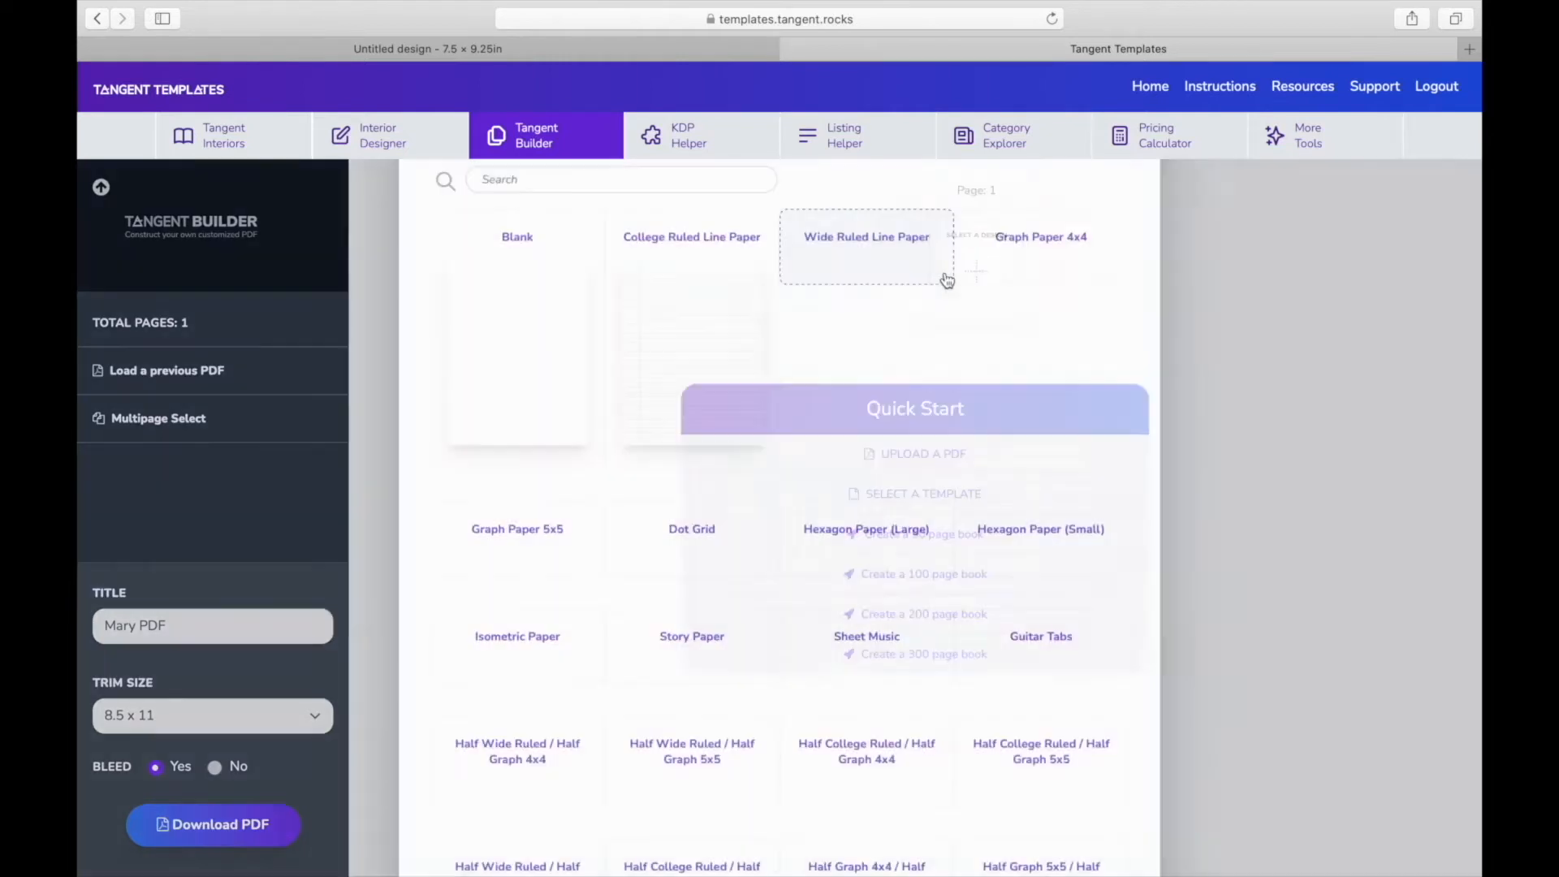
pyautogui.click(520, 351)
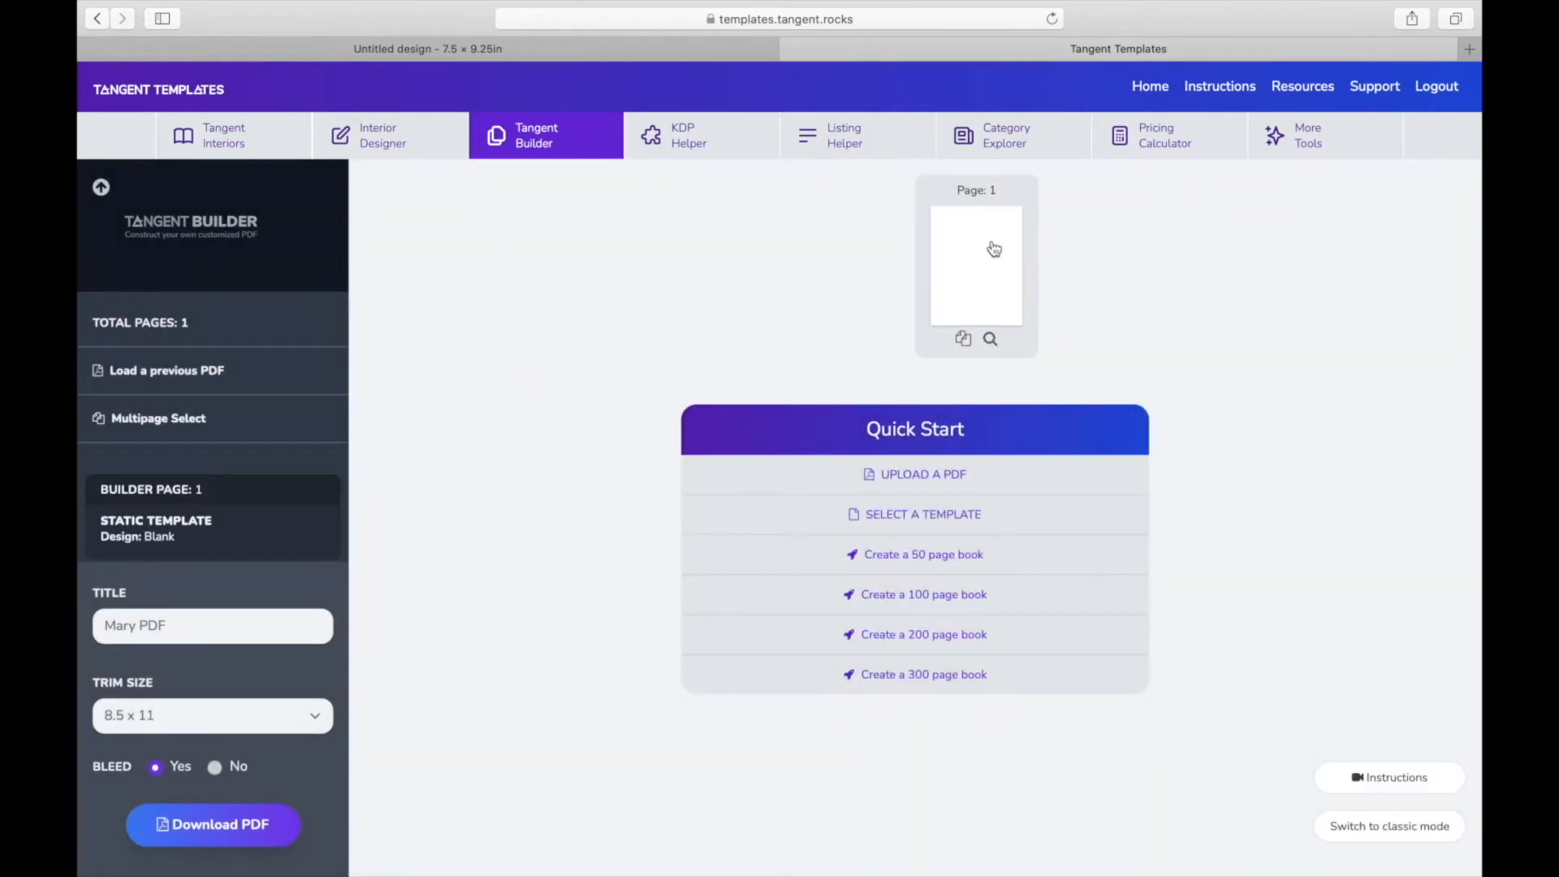
# Duplicate page 1, change page 2 to Graph Paper 4x4 and copy it onto pages 3 and 4.
pyautogui.click(963, 338)
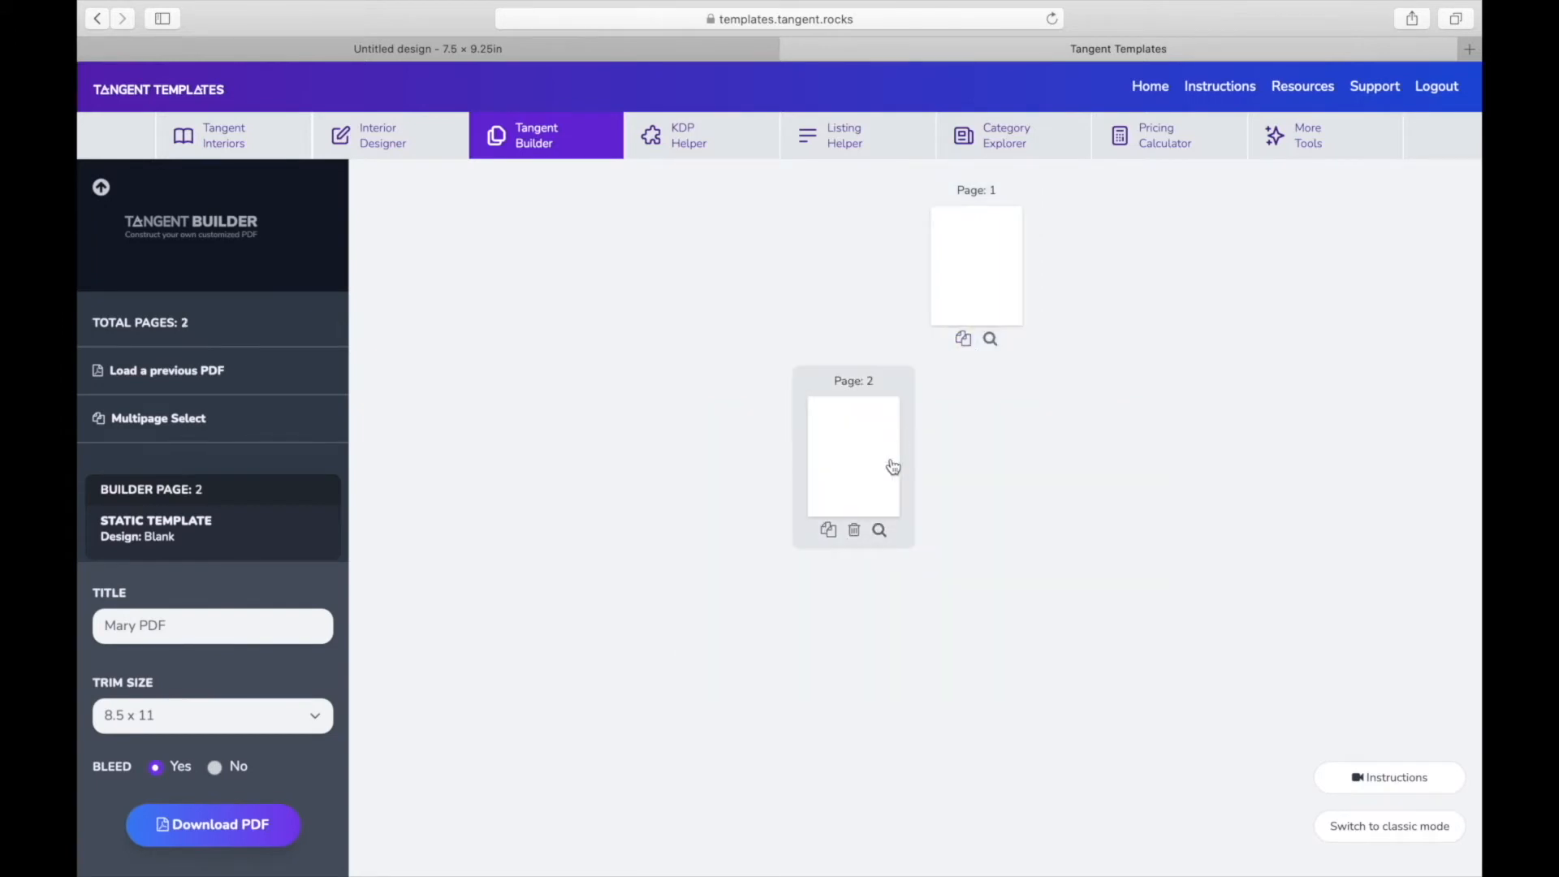
pyautogui.click(894, 466)
pyautogui.click(1015, 349)
pyautogui.click(828, 529)
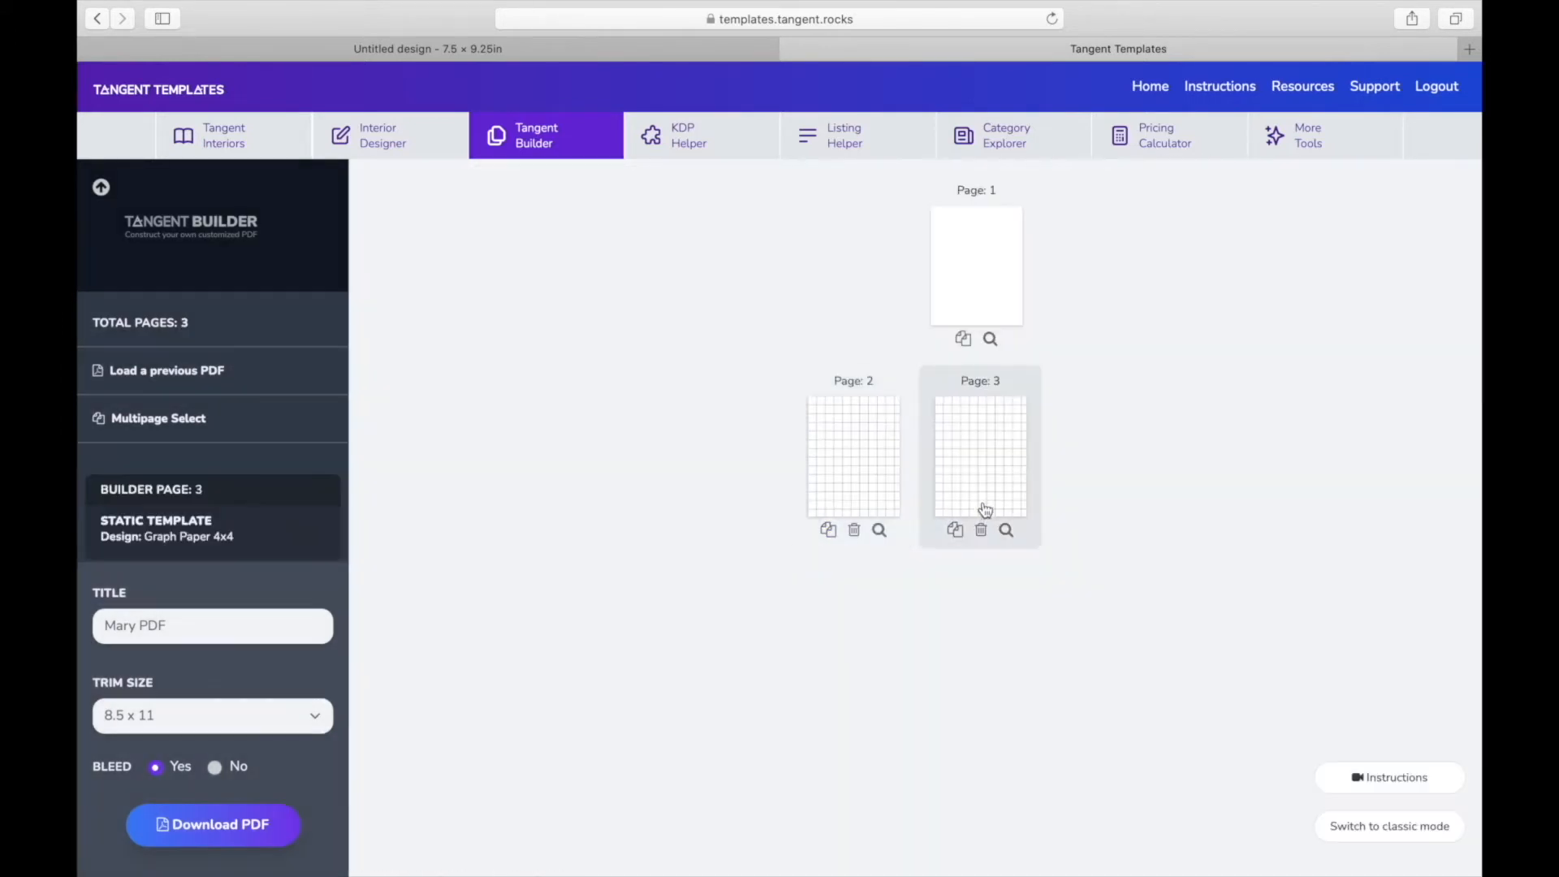
pyautogui.click(955, 530)
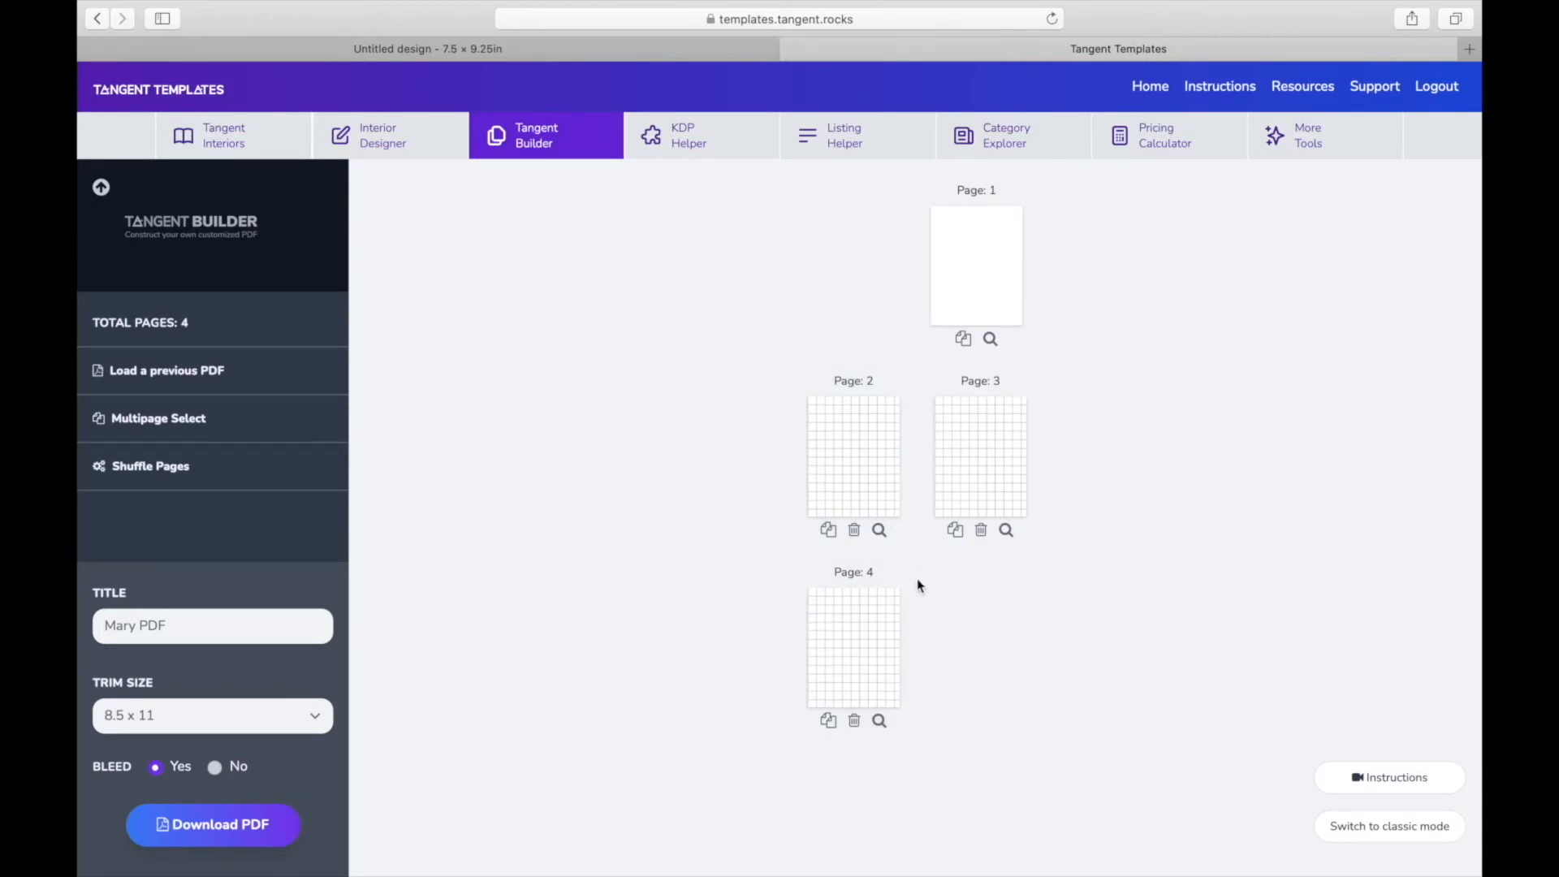
# Duplicate page 4 and change the new page 5 to the Hexagon Paper (Large) template.
pyautogui.click(828, 721)
pyautogui.click(953, 650)
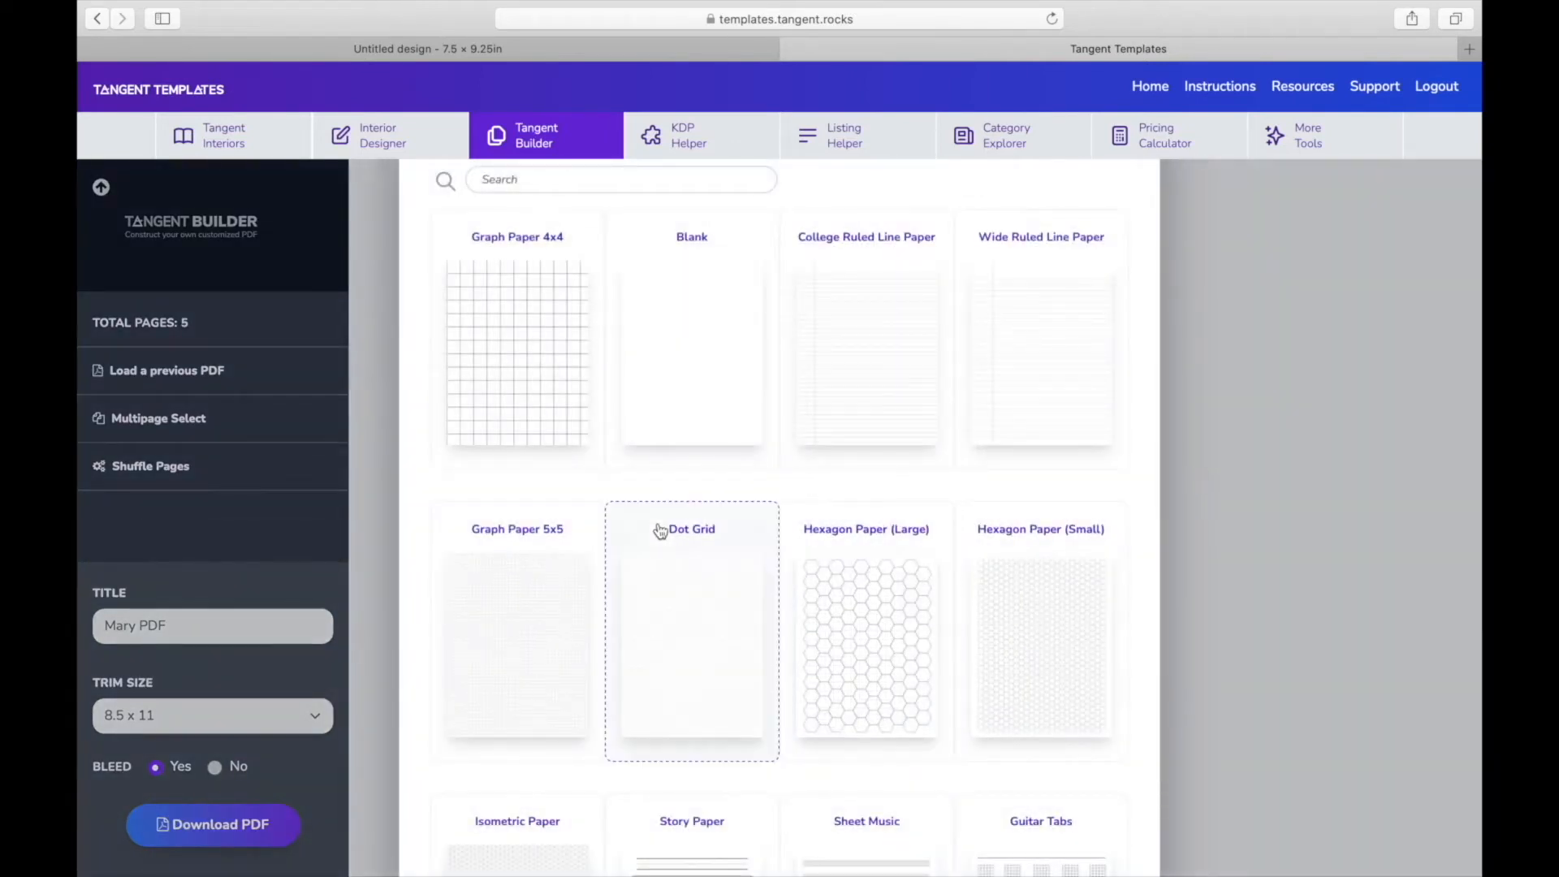
pyautogui.scroll(-1, 733, 642)
pyautogui.click(825, 615)
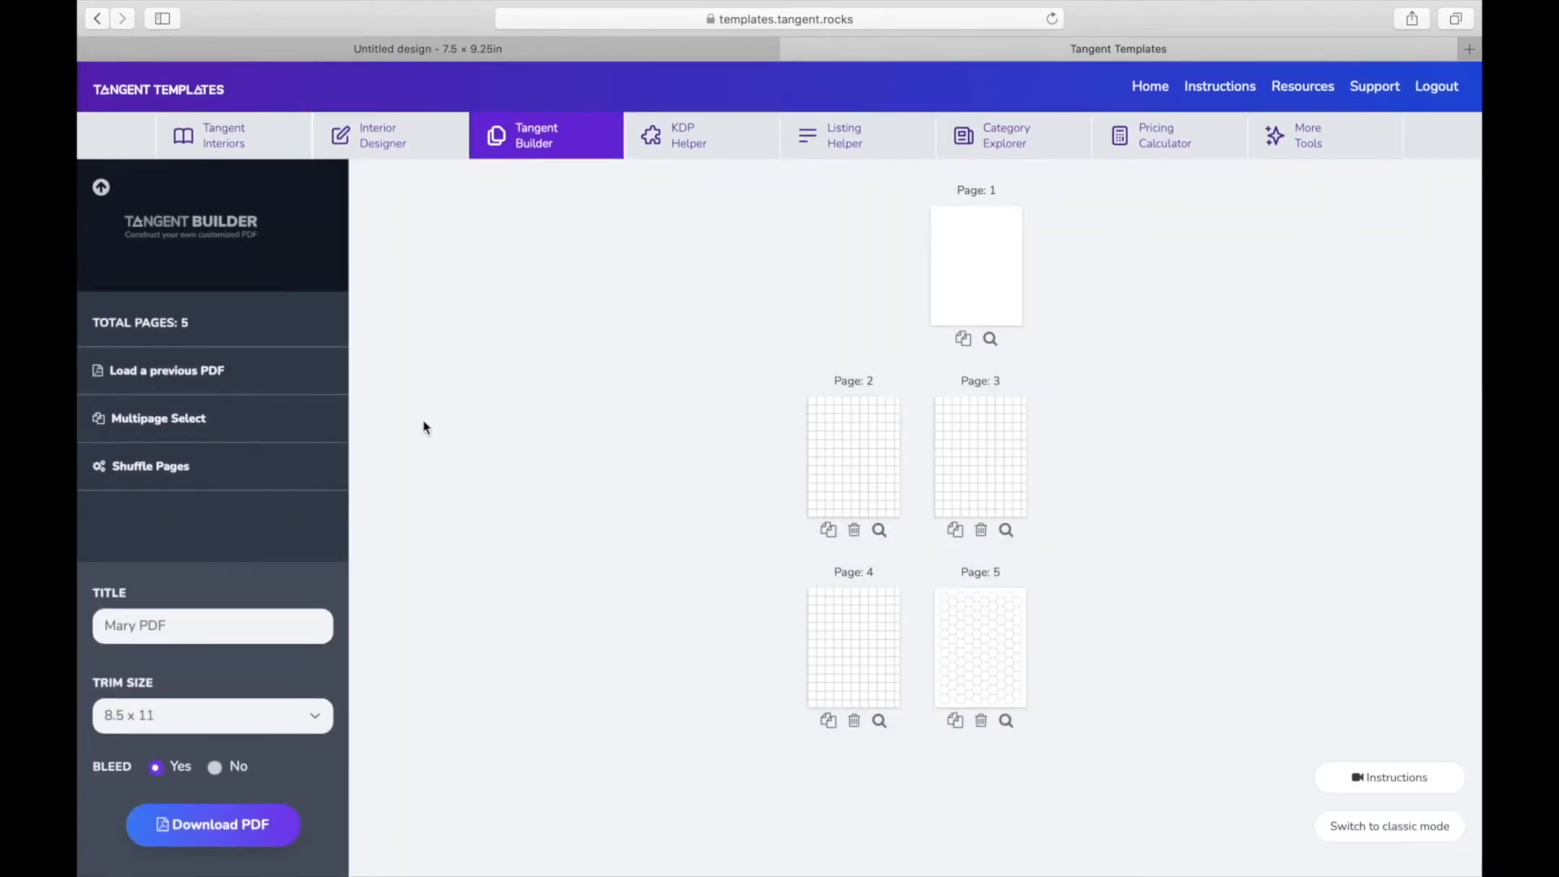
# Open the KDP Helper and look over its trim size, page count, paper type and bleed options.
pyautogui.click(722, 142)
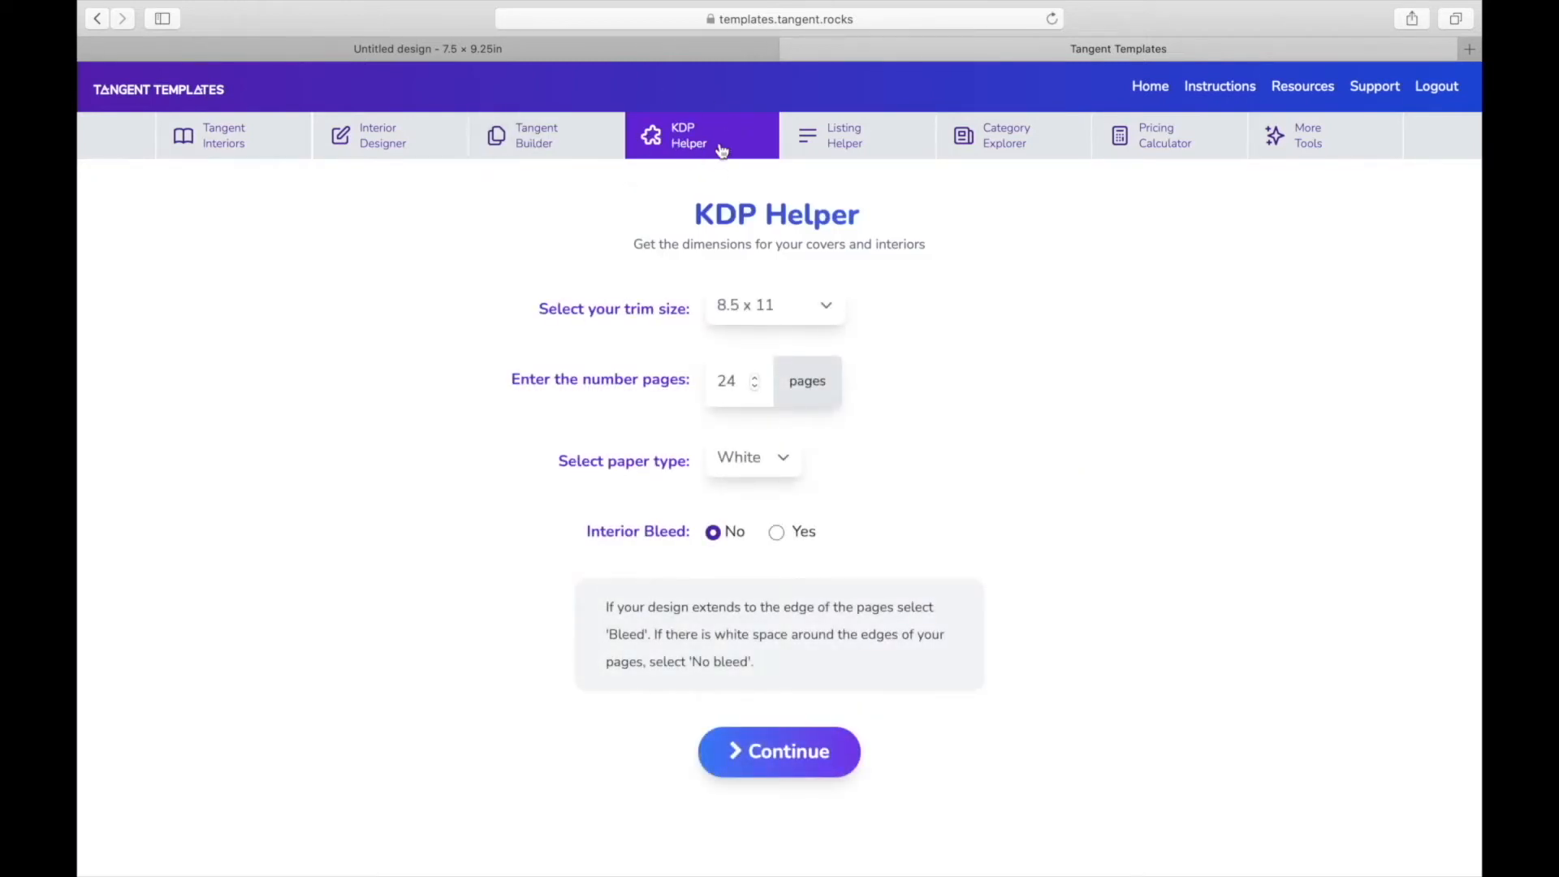
pyautogui.scroll(-5, 728, 546)
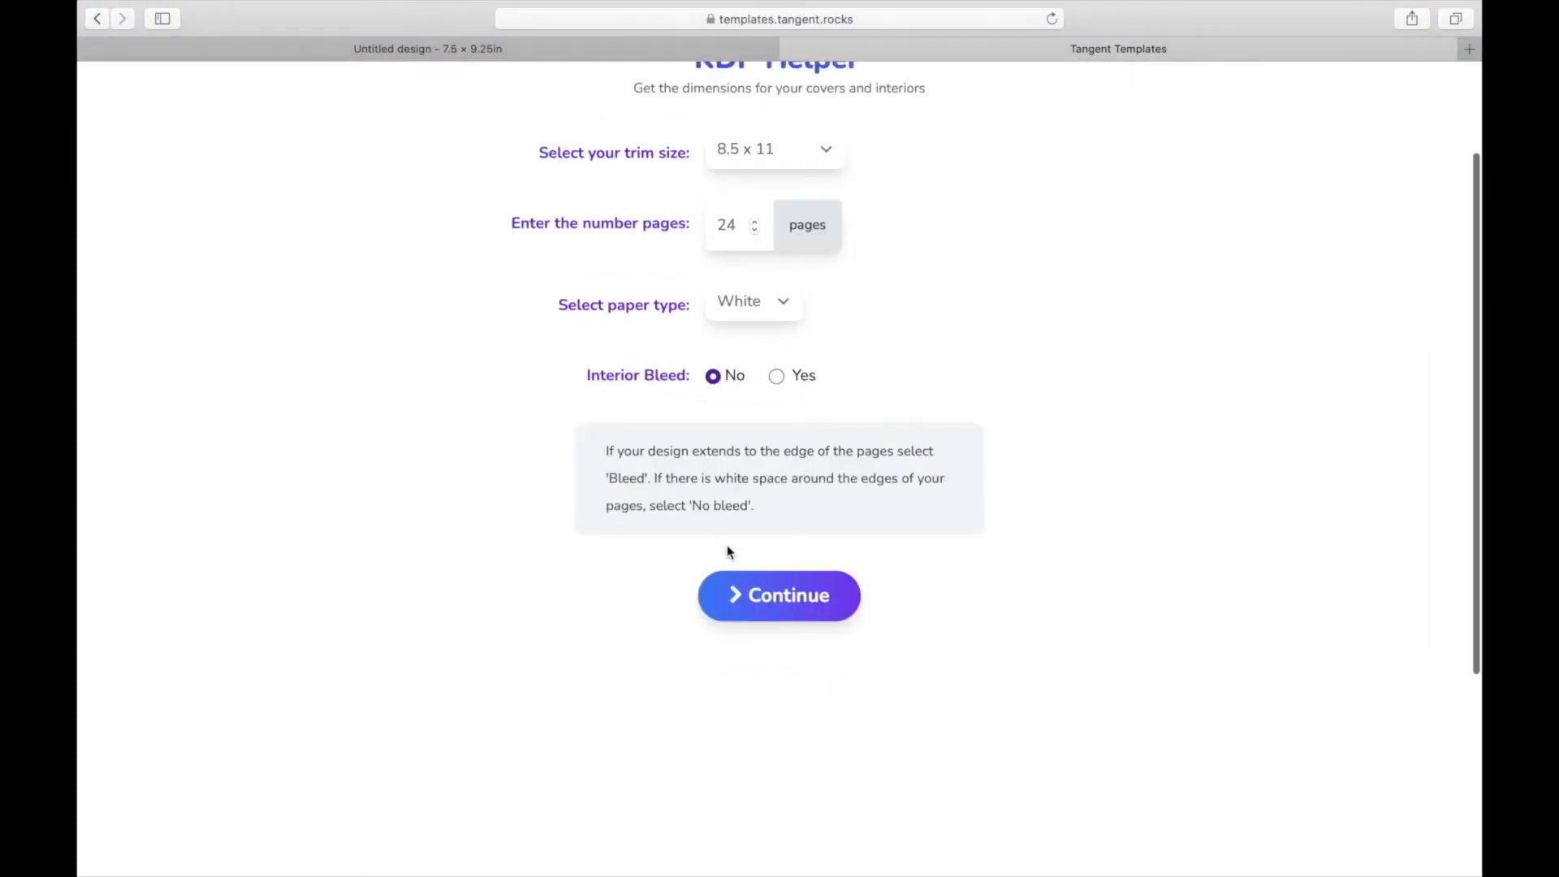
pyautogui.scroll(5, 727, 549)
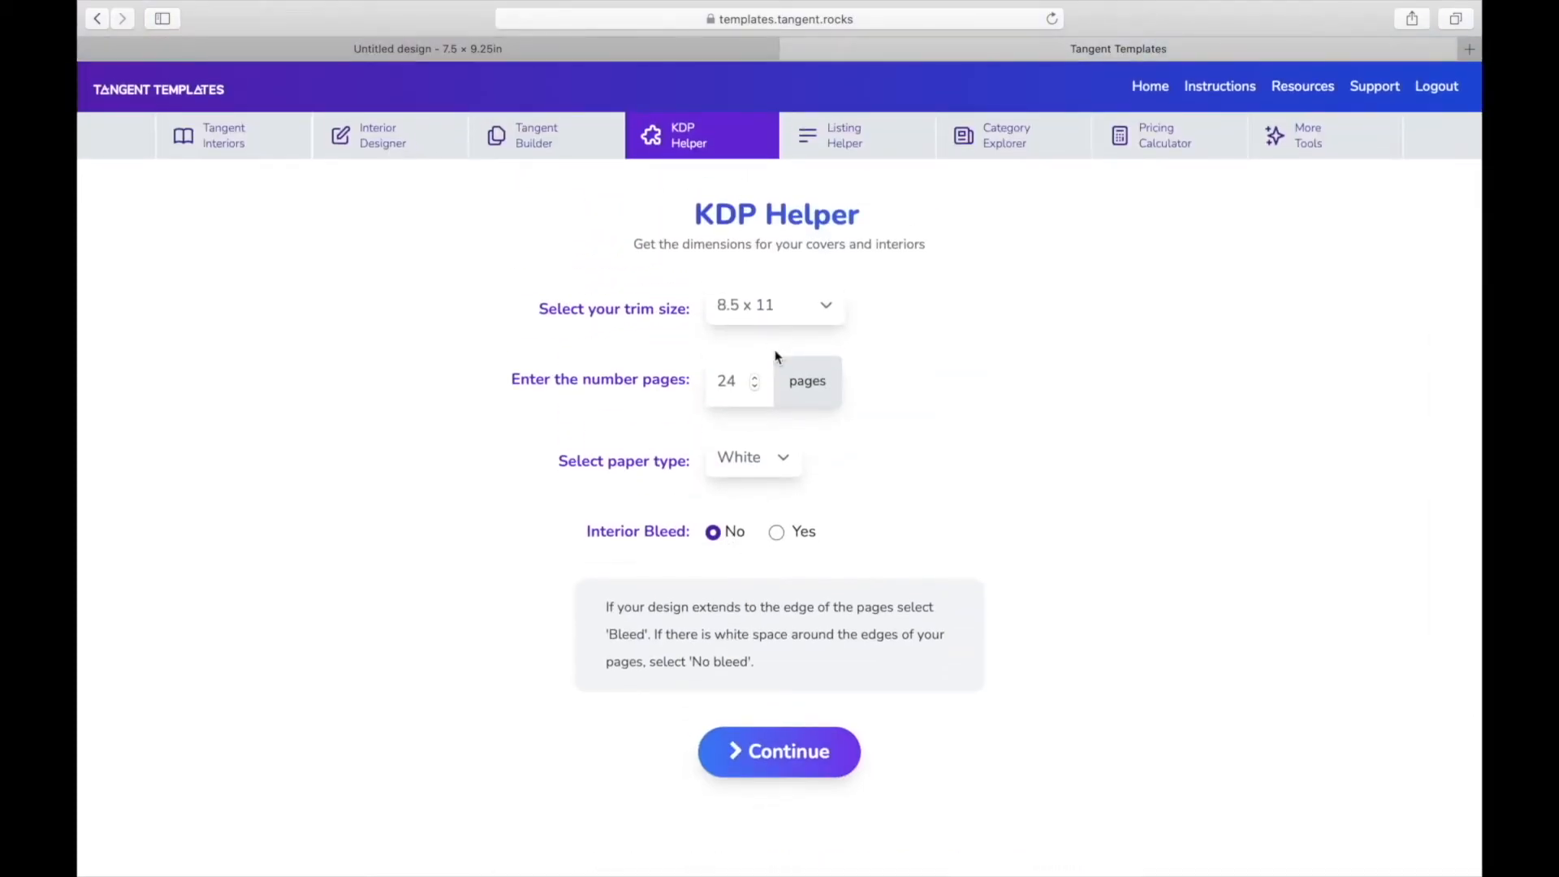
pyautogui.scroll(1, 700, 236)
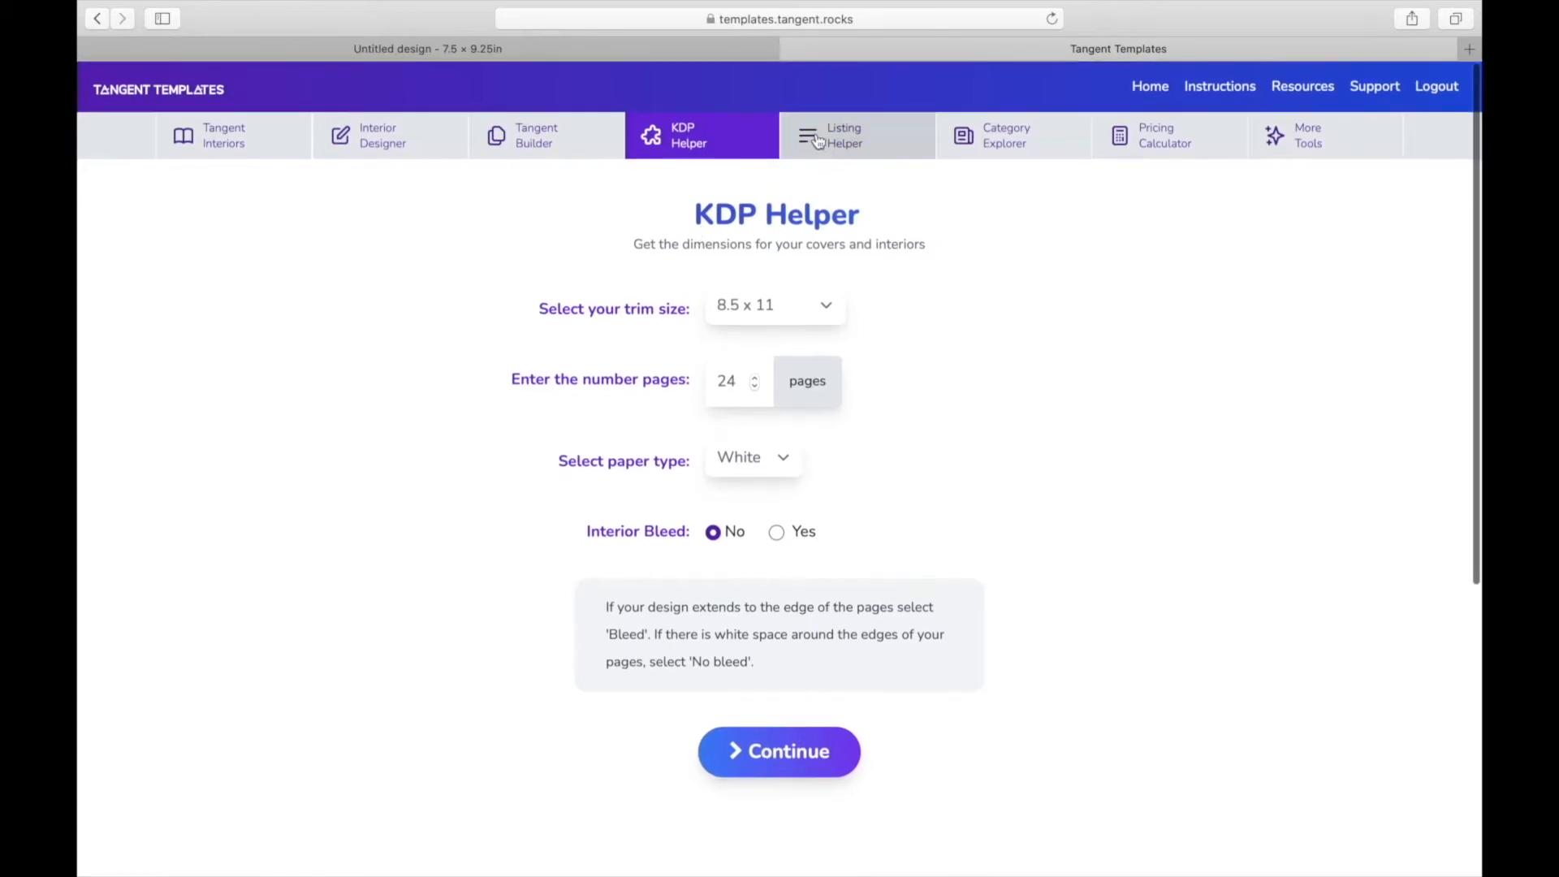
# Open the Listing Helper and look over its title, subtitle, preview and description fields.
pyautogui.click(882, 143)
pyautogui.scroll(-4, 901, 294)
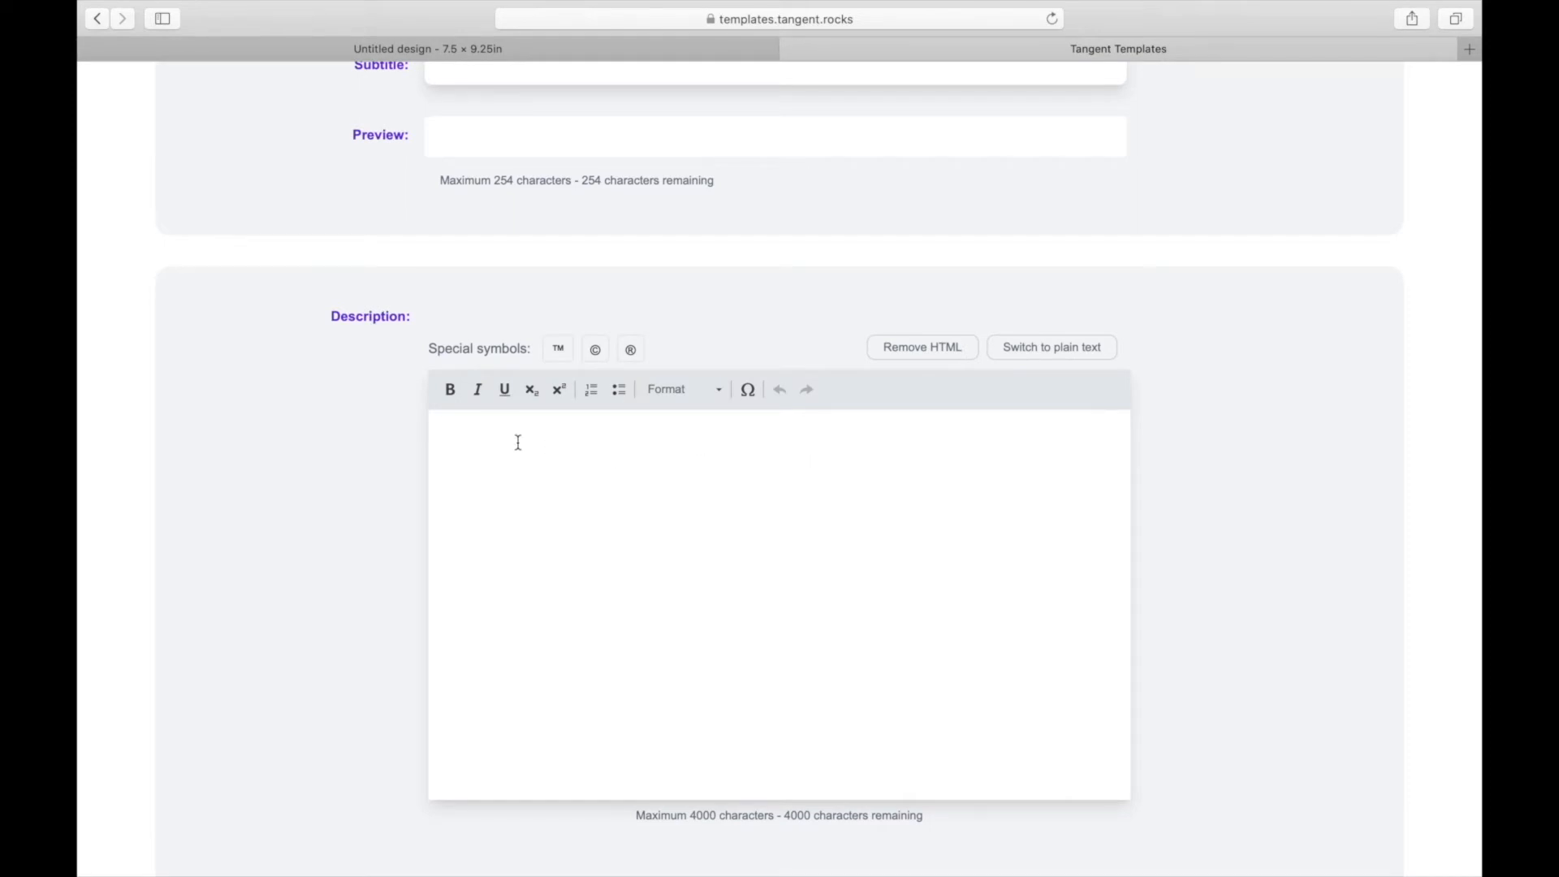
pyautogui.click(642, 439)
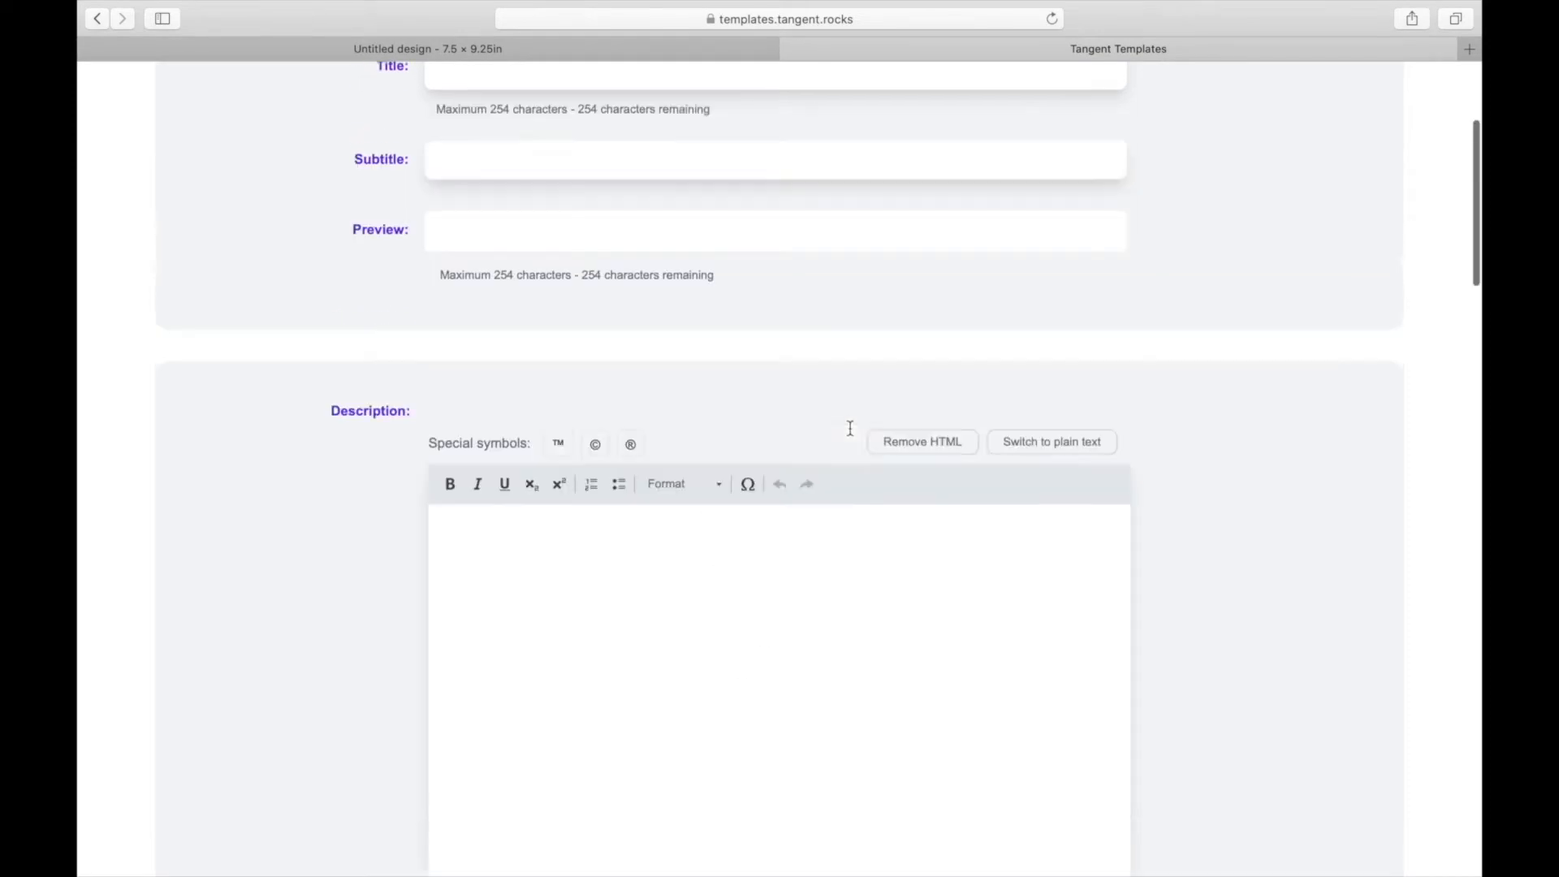
pyautogui.scroll(5, 849, 428)
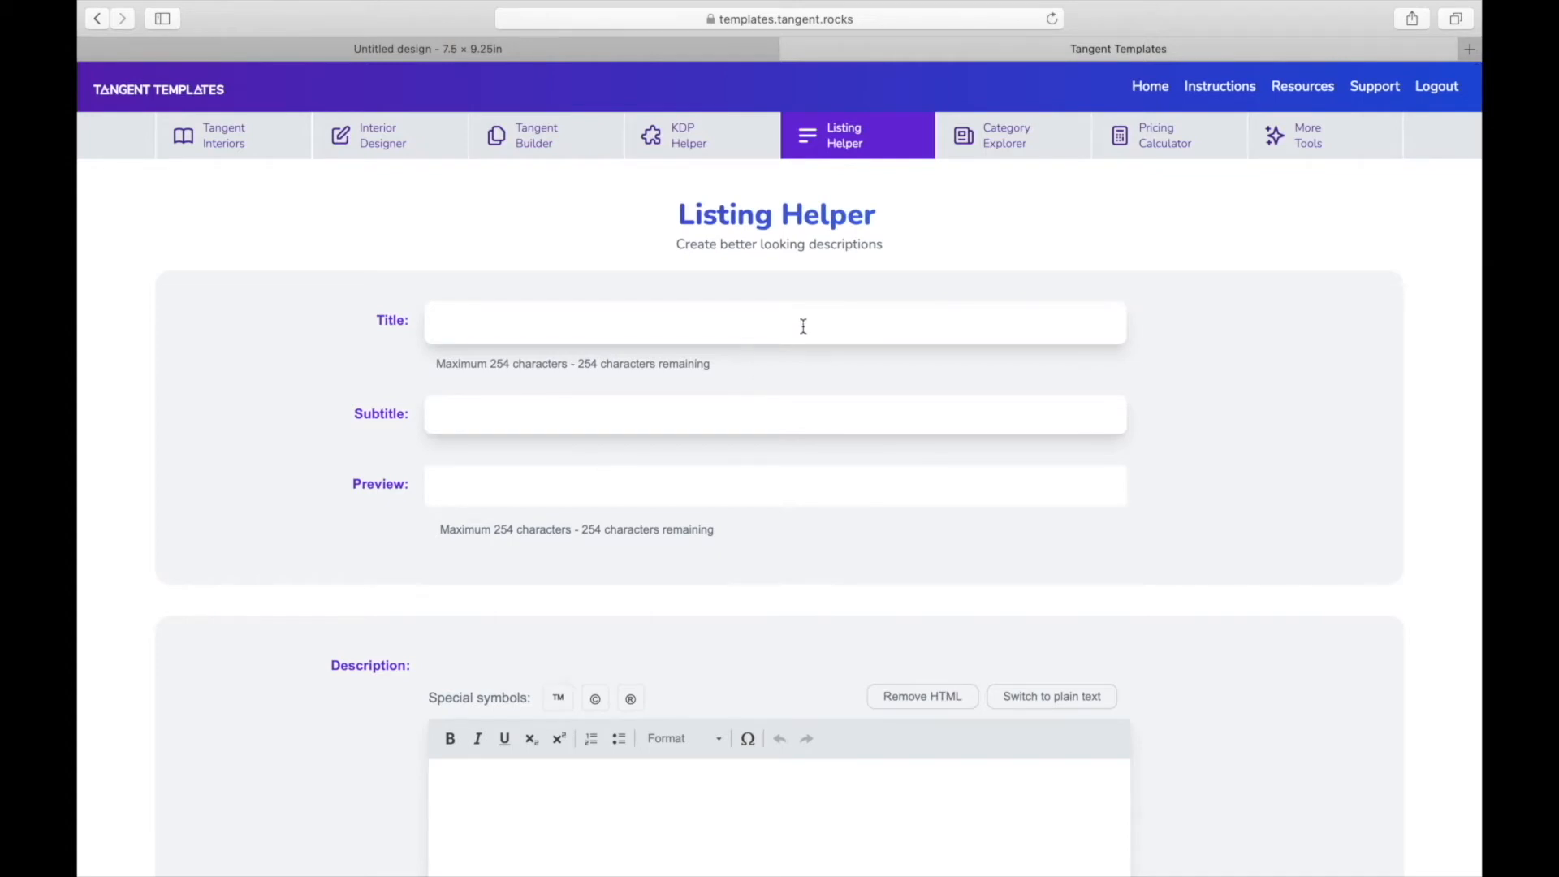
pyautogui.scroll(-4, 634, 761)
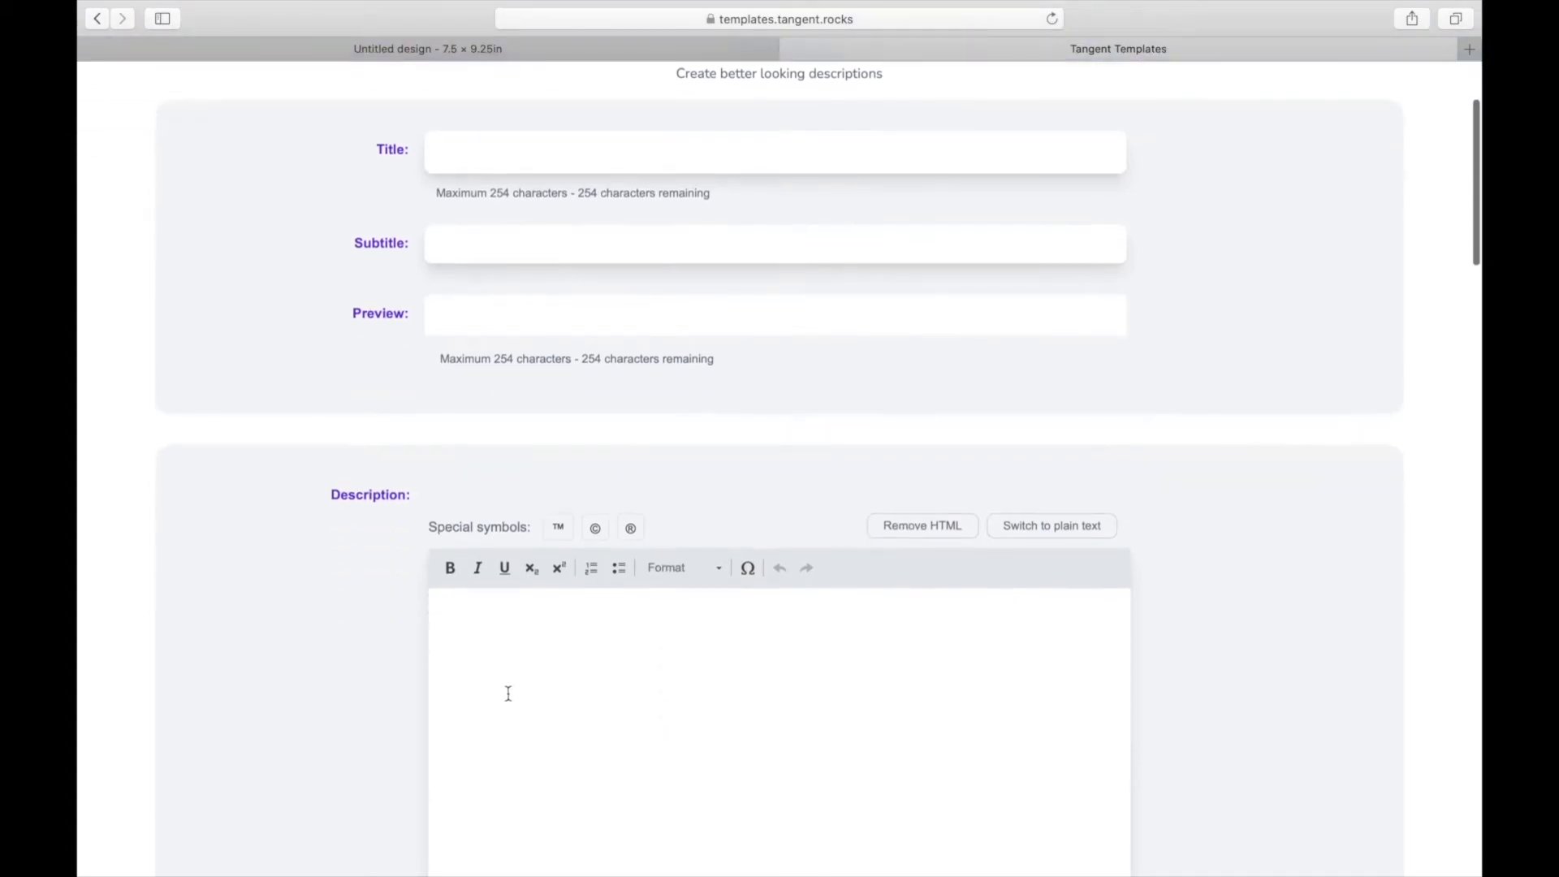
pyautogui.scroll(4, 855, 581)
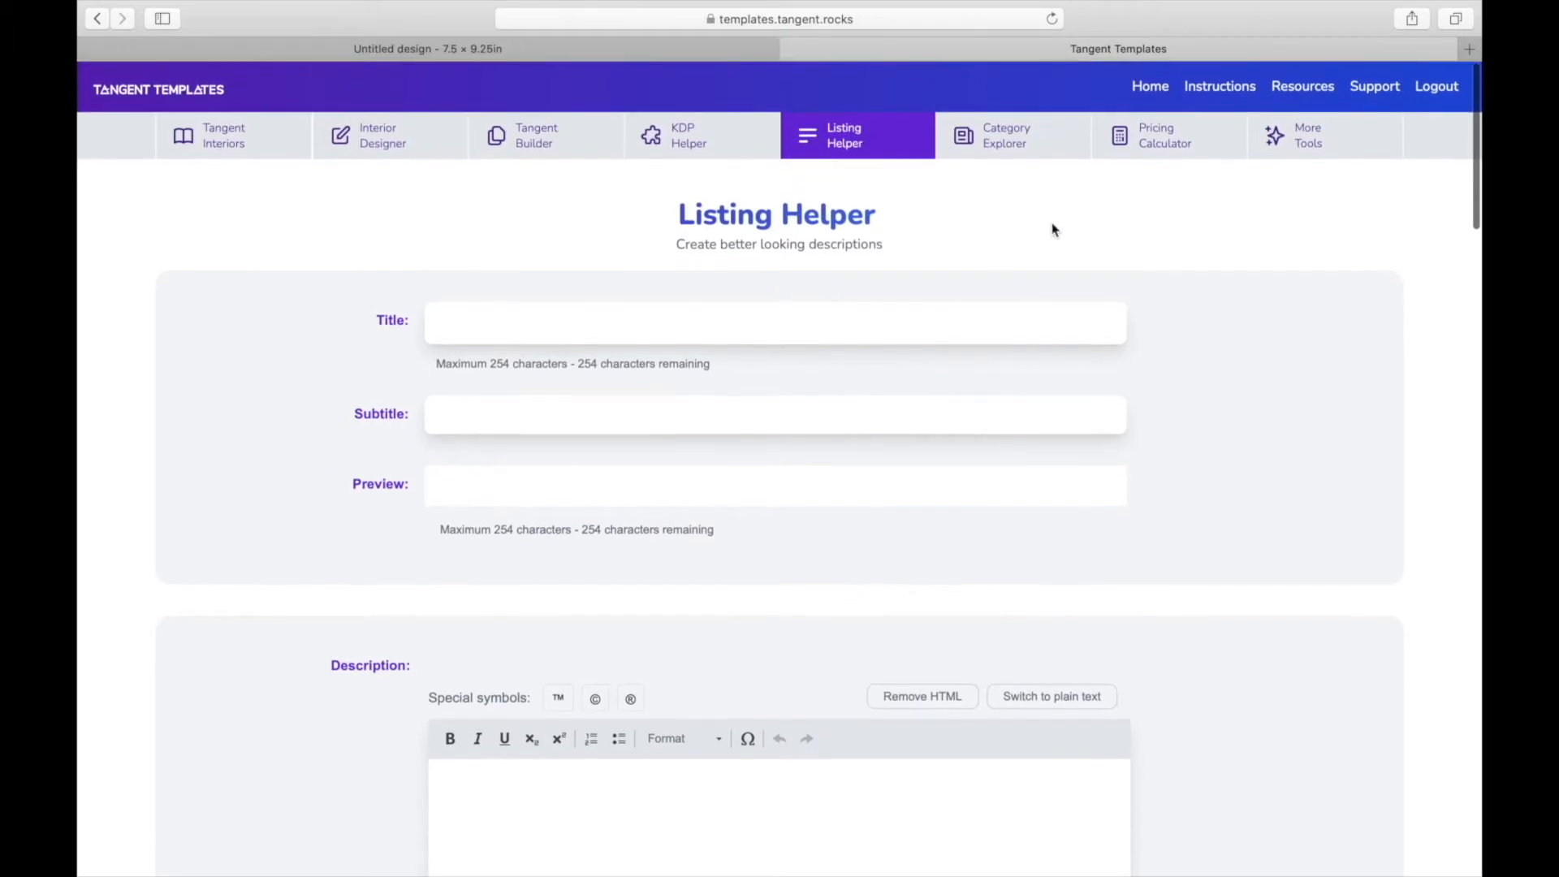
# Open the Category Explorer and view its category search.
pyautogui.click(1007, 145)
pyautogui.click(349, 395)
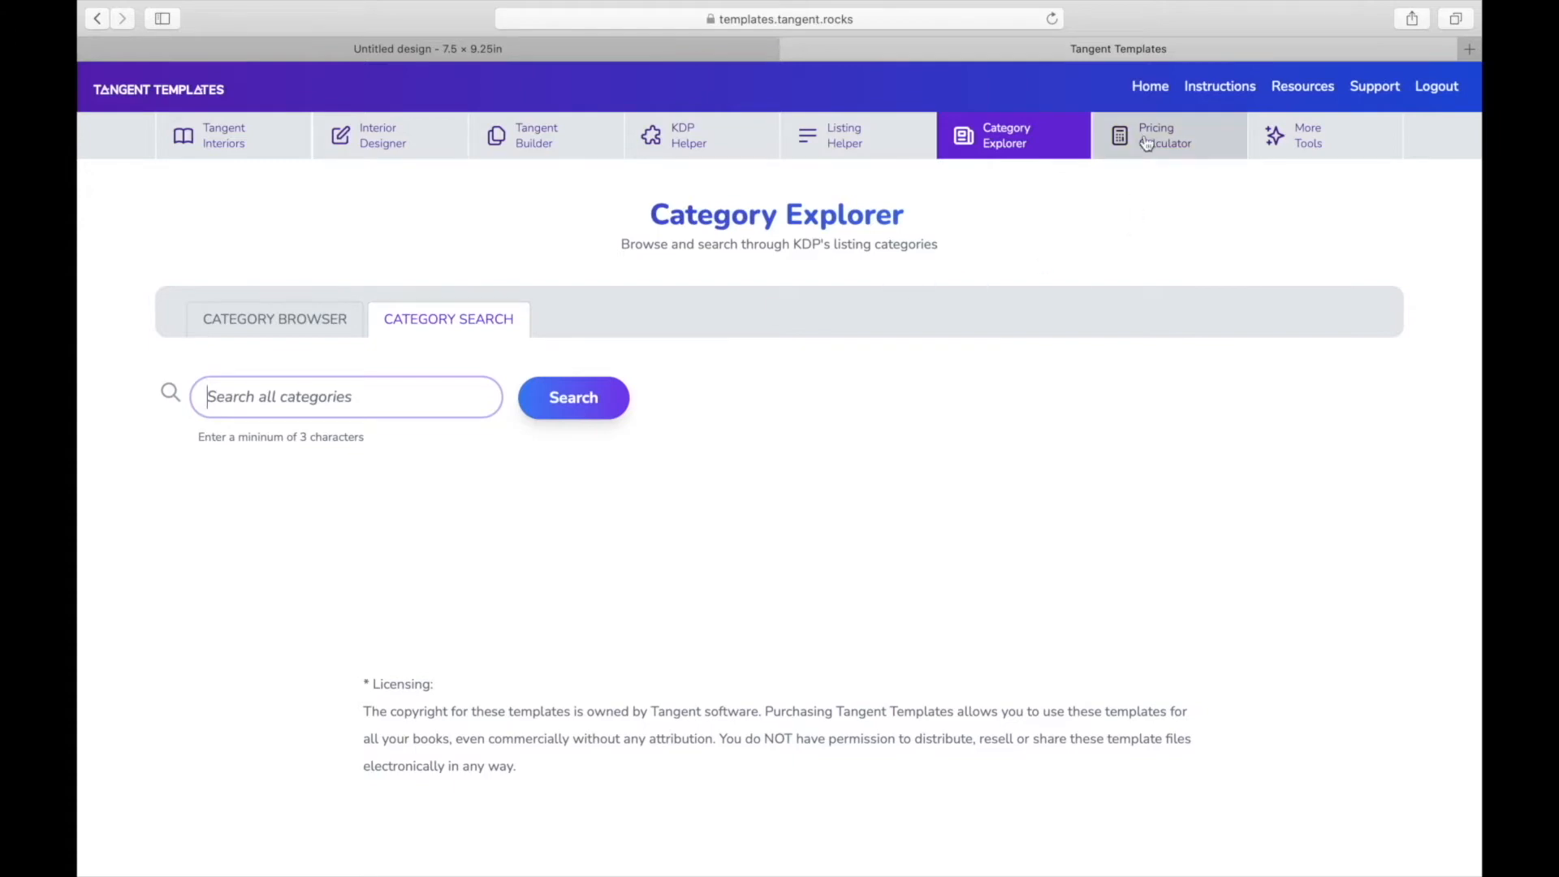
# View the Pricing Calculator and look through the overview of additional tools such as Quick Mockup, Pen Name Generator and Cover Panels.
pyautogui.click(1169, 146)
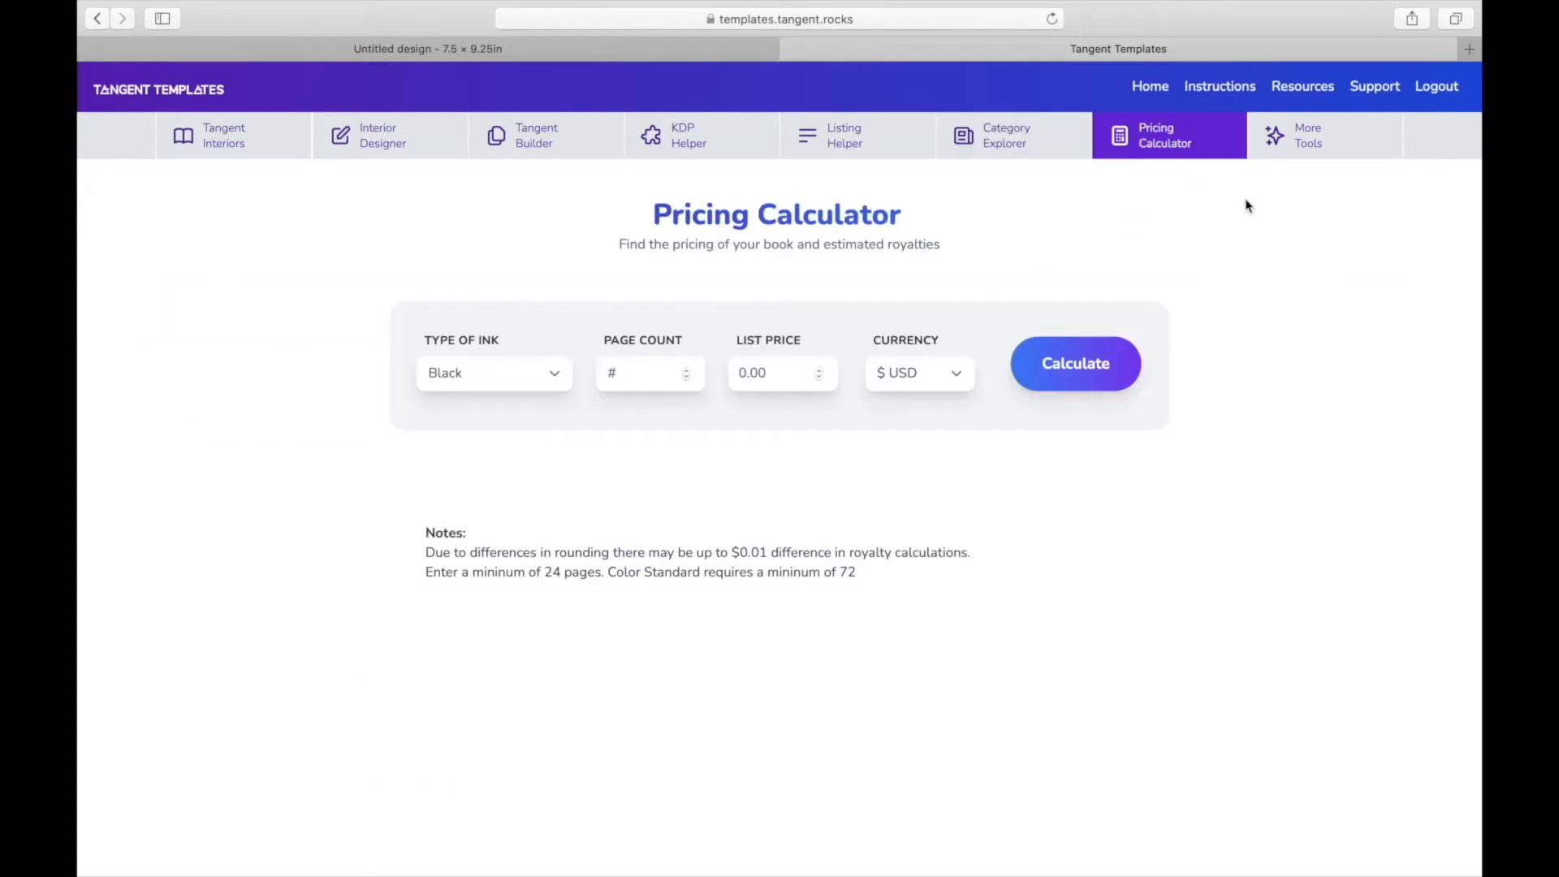
pyautogui.click(1332, 130)
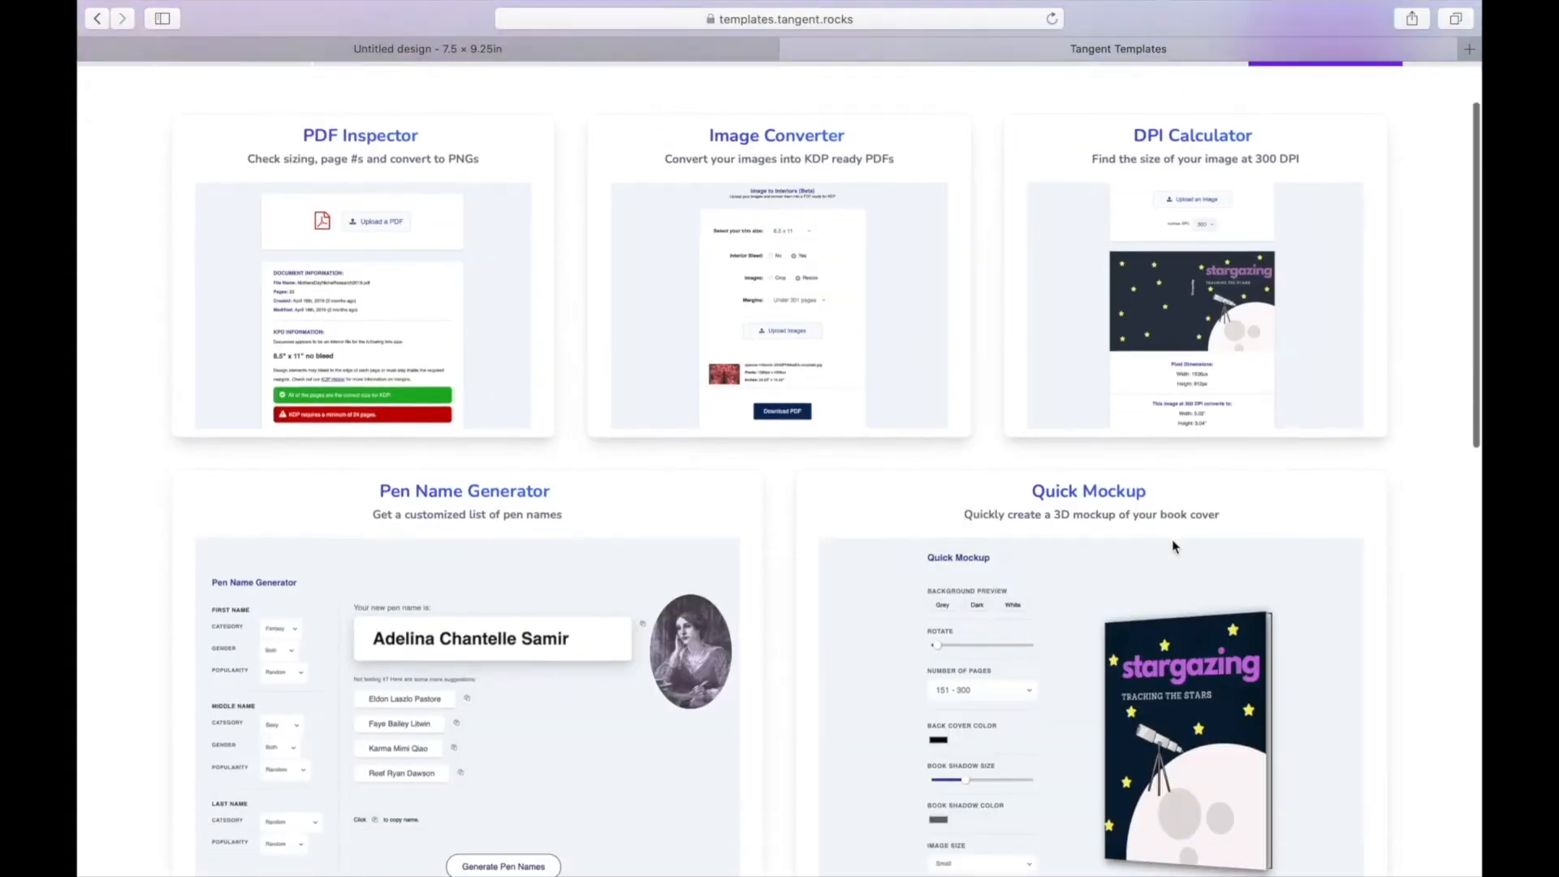
pyautogui.scroll(-5, 1172, 539)
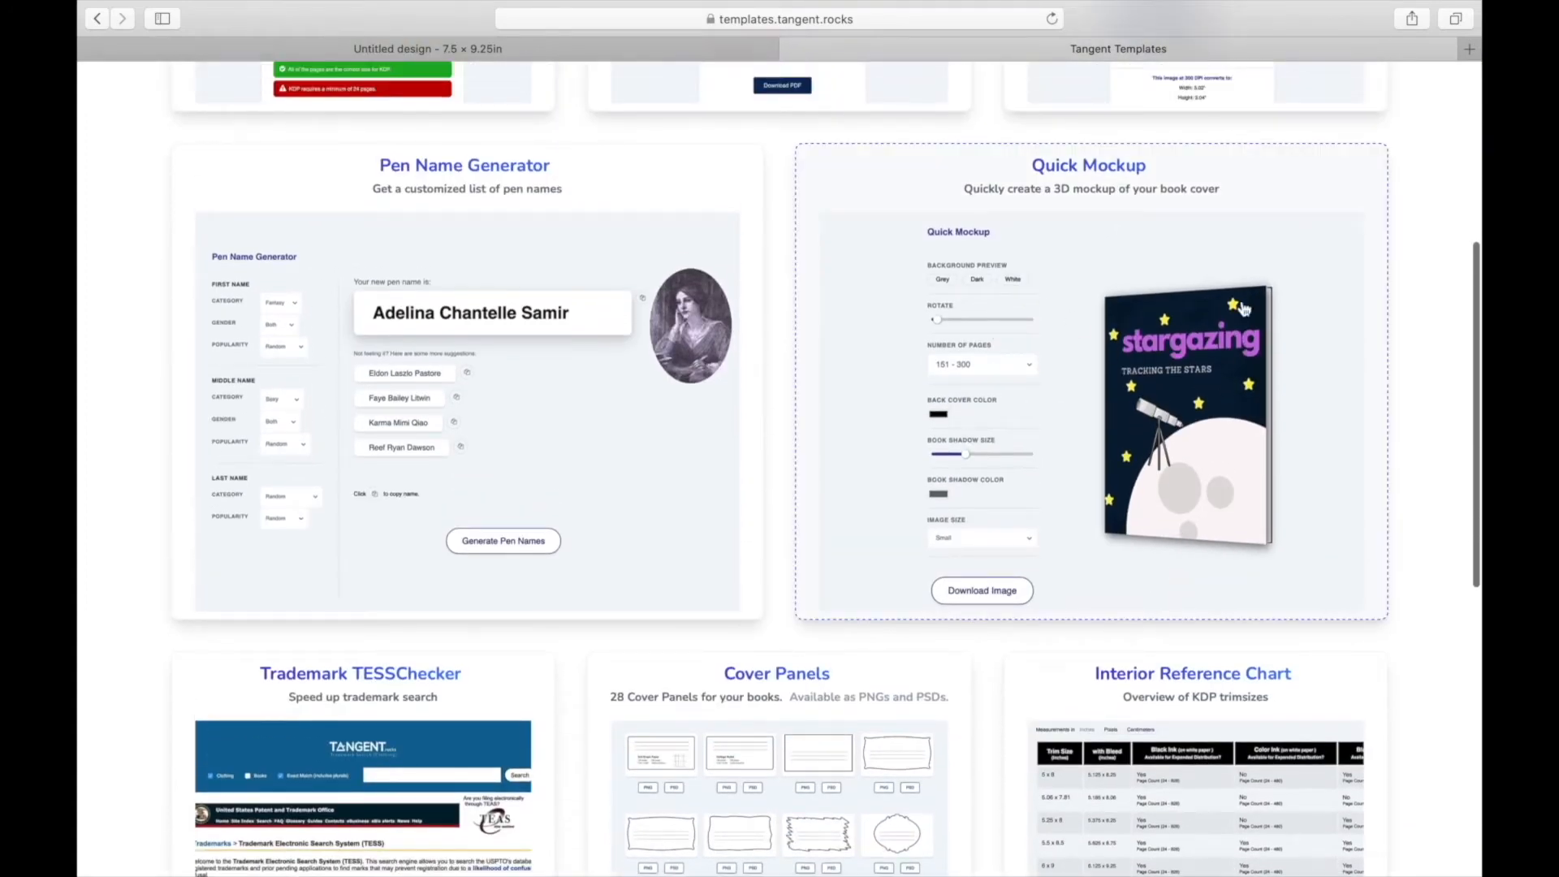
pyautogui.scroll(1, 1169, 455)
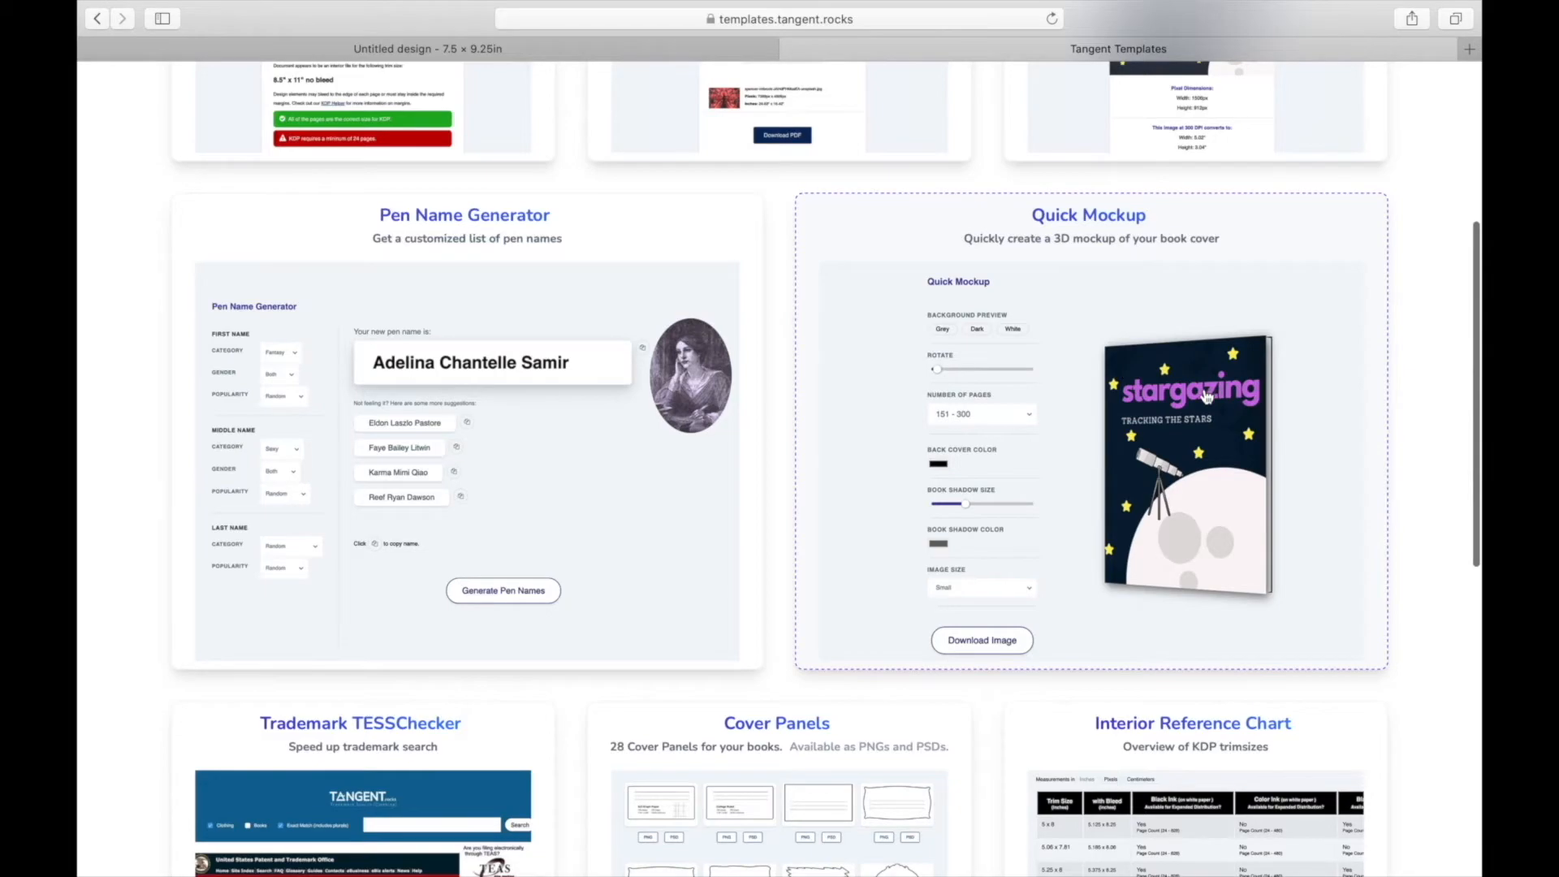
pyautogui.scroll(4, 1201, 479)
pyautogui.scroll(-10, 1203, 482)
pyautogui.scroll(15, 1203, 482)
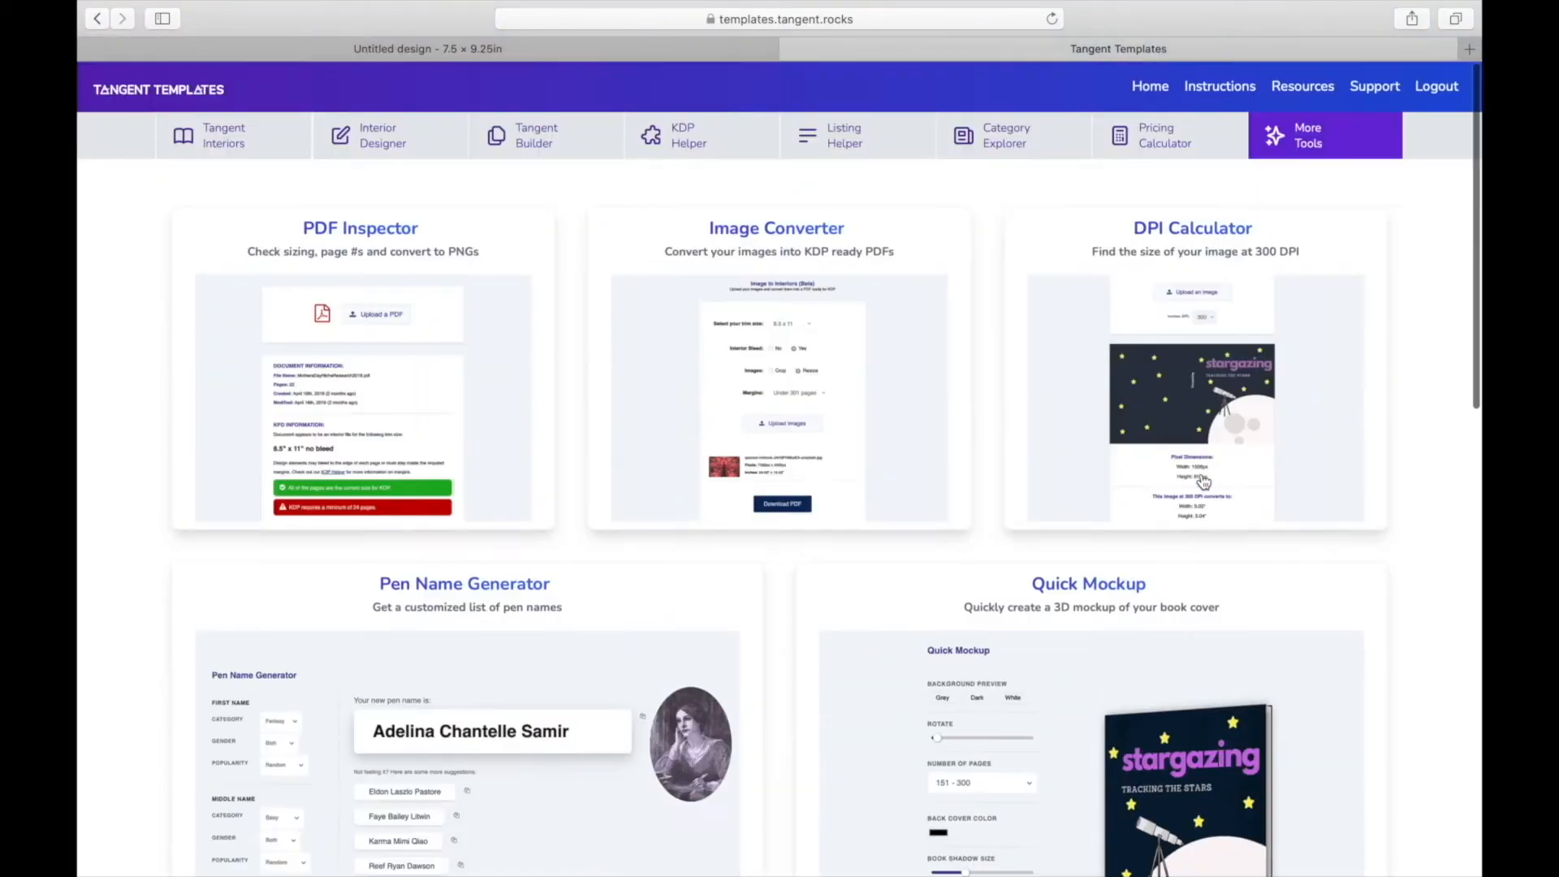
pyautogui.scroll(-15, 913, 496)
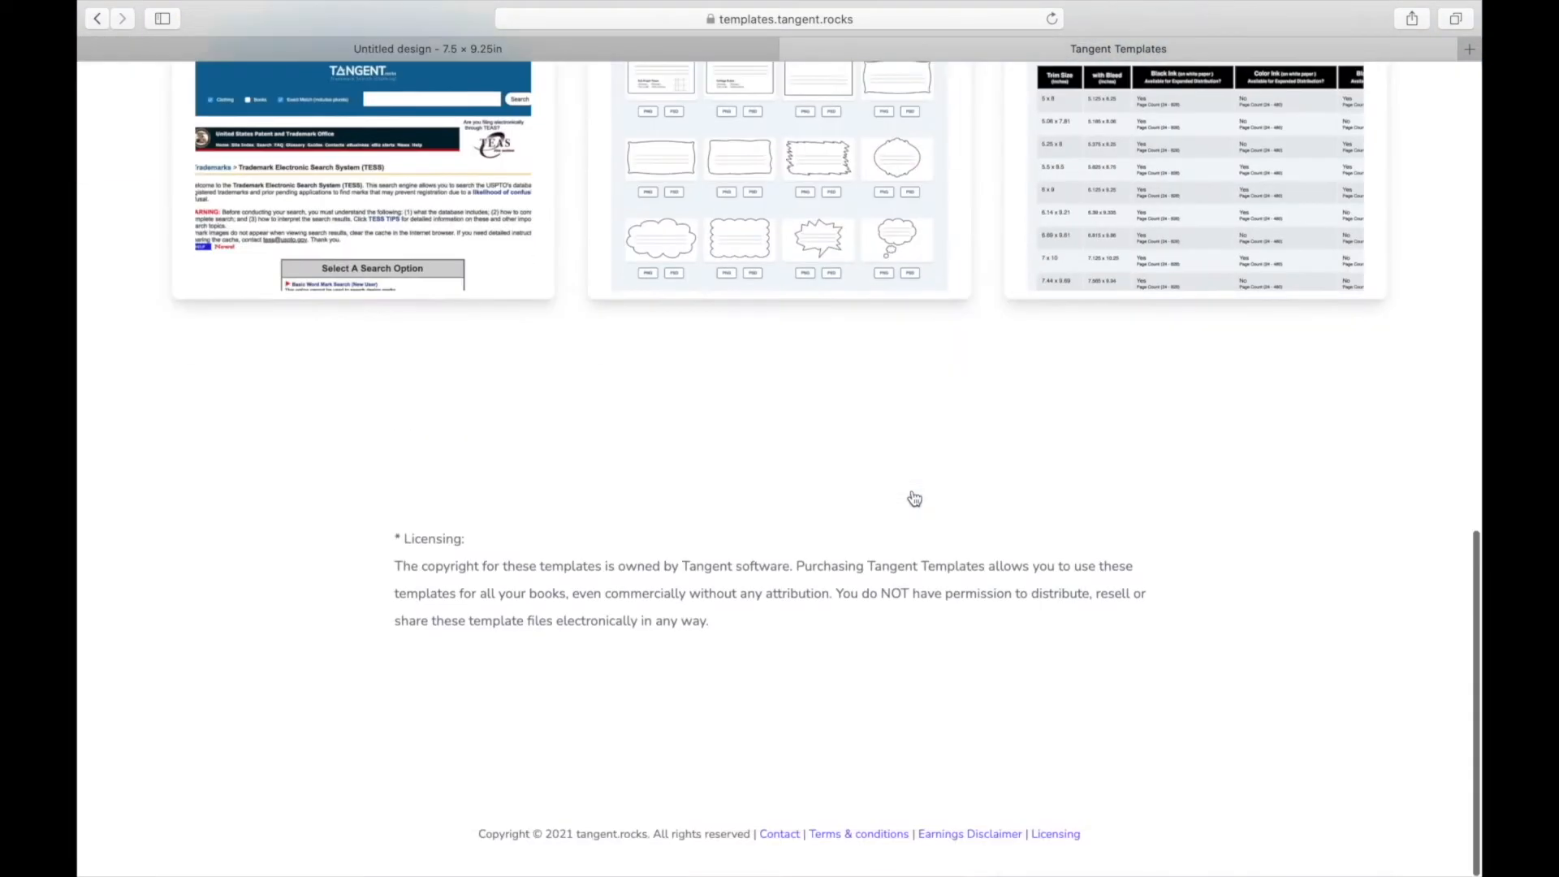
pyautogui.scroll(4, 913, 489)
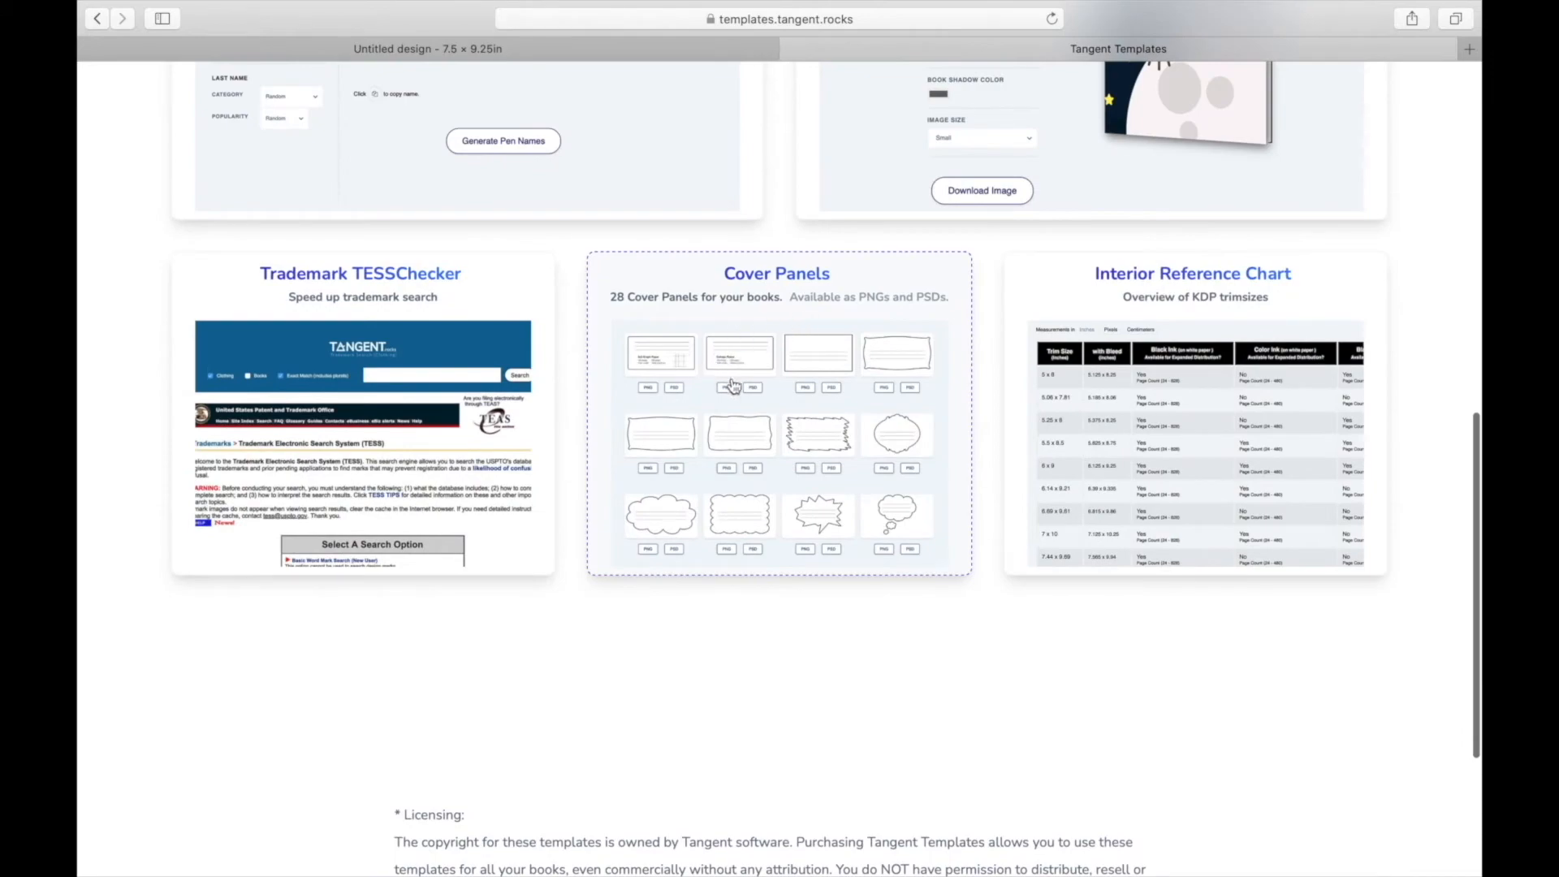
# Open the Cover Panels collection and look through the panel designs offered as PNG and PSD.
pyautogui.click(761, 390)
pyautogui.scroll(-1, 730, 559)
pyautogui.scroll(-12, 731, 558)
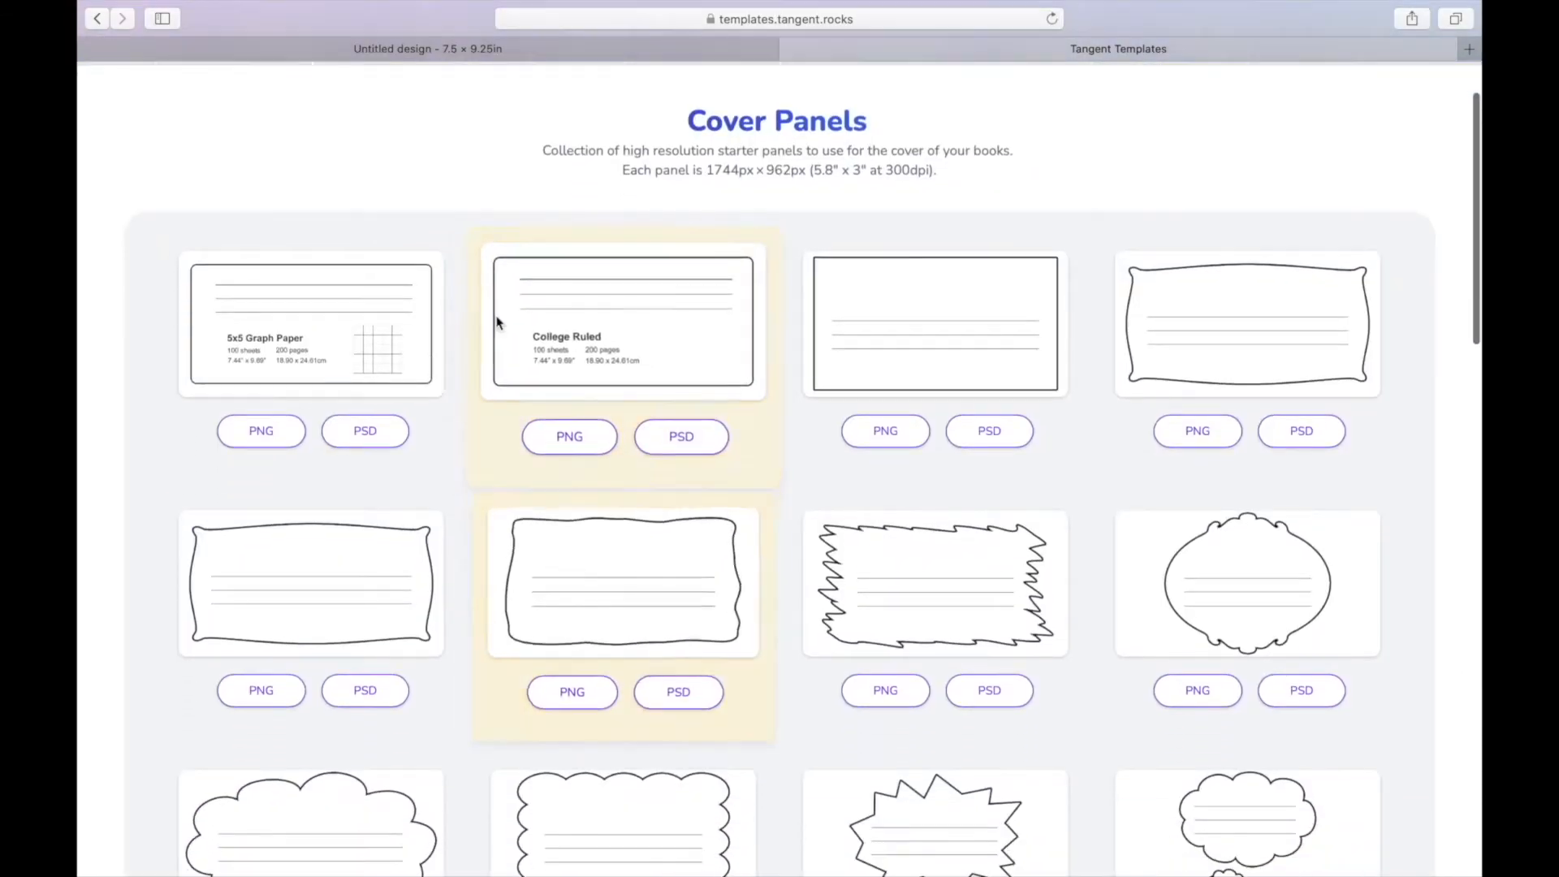
pyautogui.scroll(-8, 730, 713)
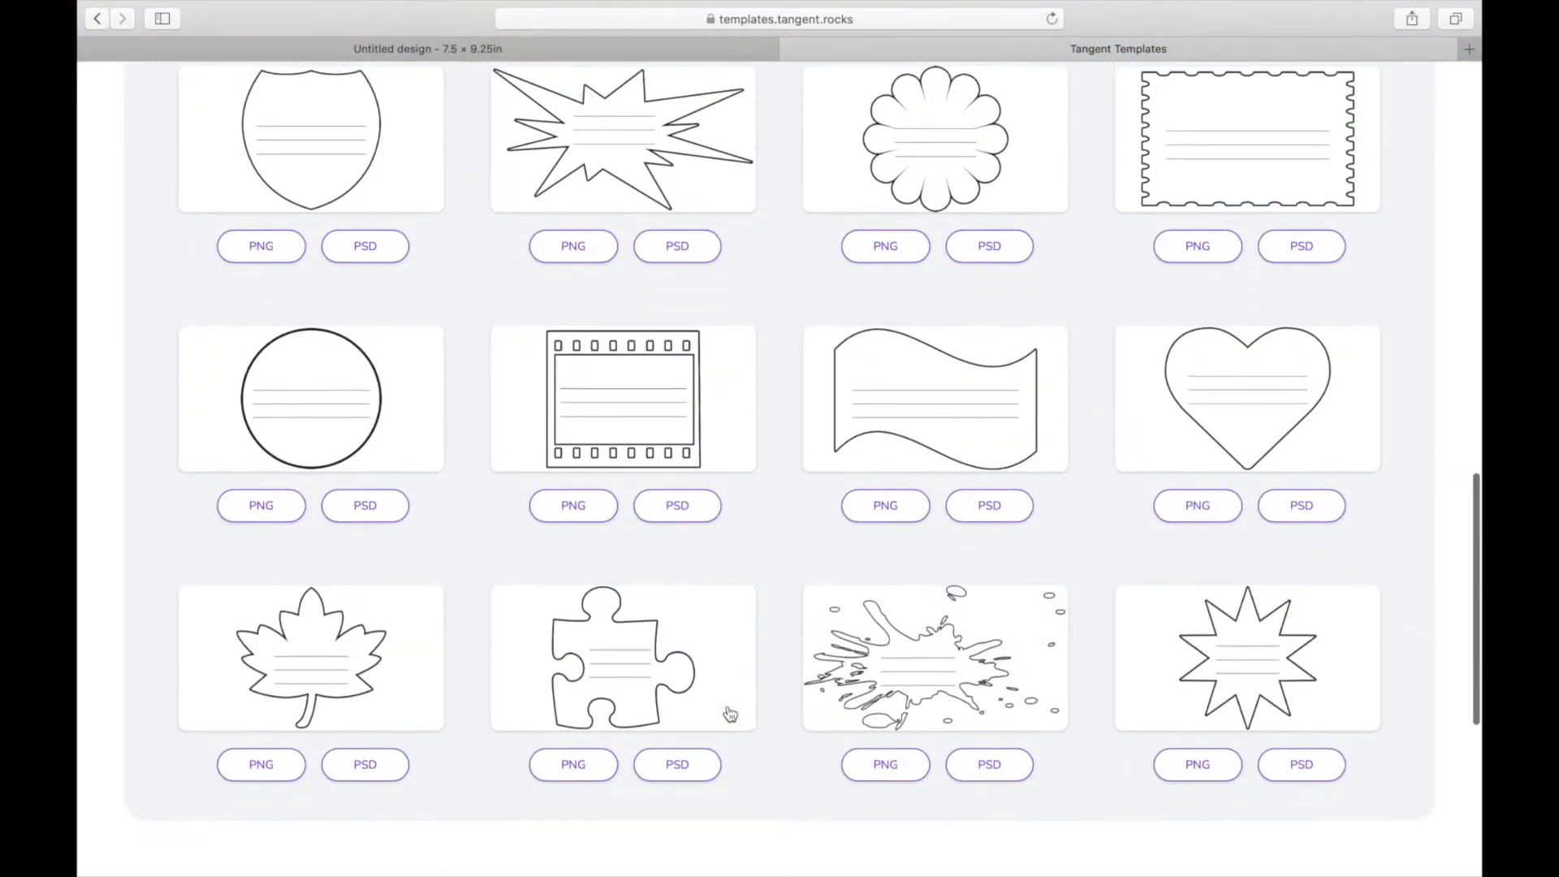
pyautogui.scroll(3, 730, 714)
pyautogui.scroll(15, 730, 714)
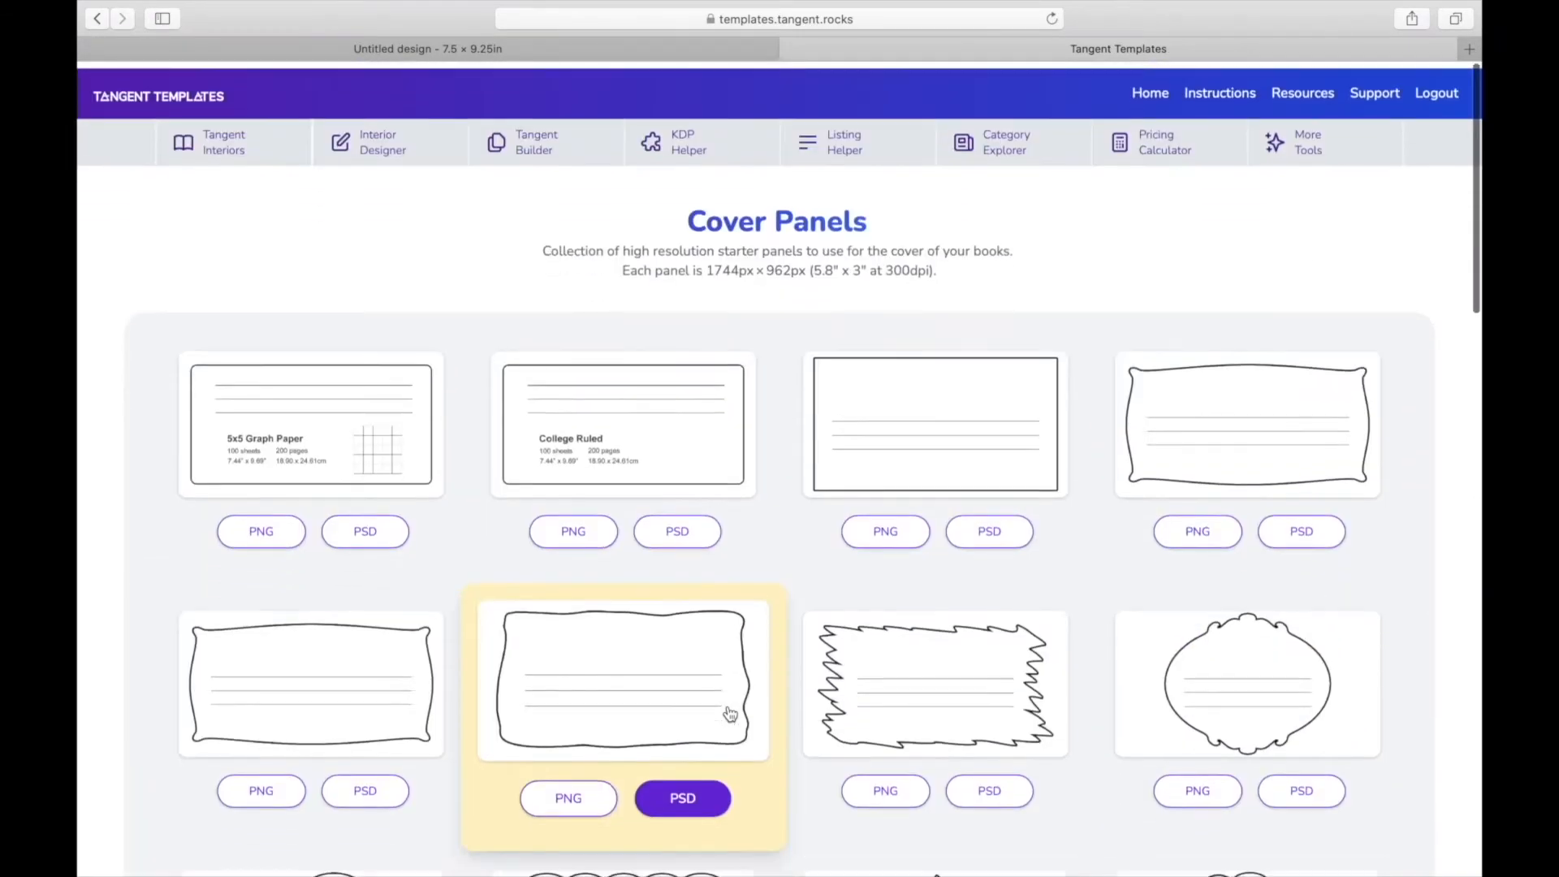
# Return to Tangent Interiors and browse the ruled, graph, hexagon and half-page interior templates.
pyautogui.click(236, 157)
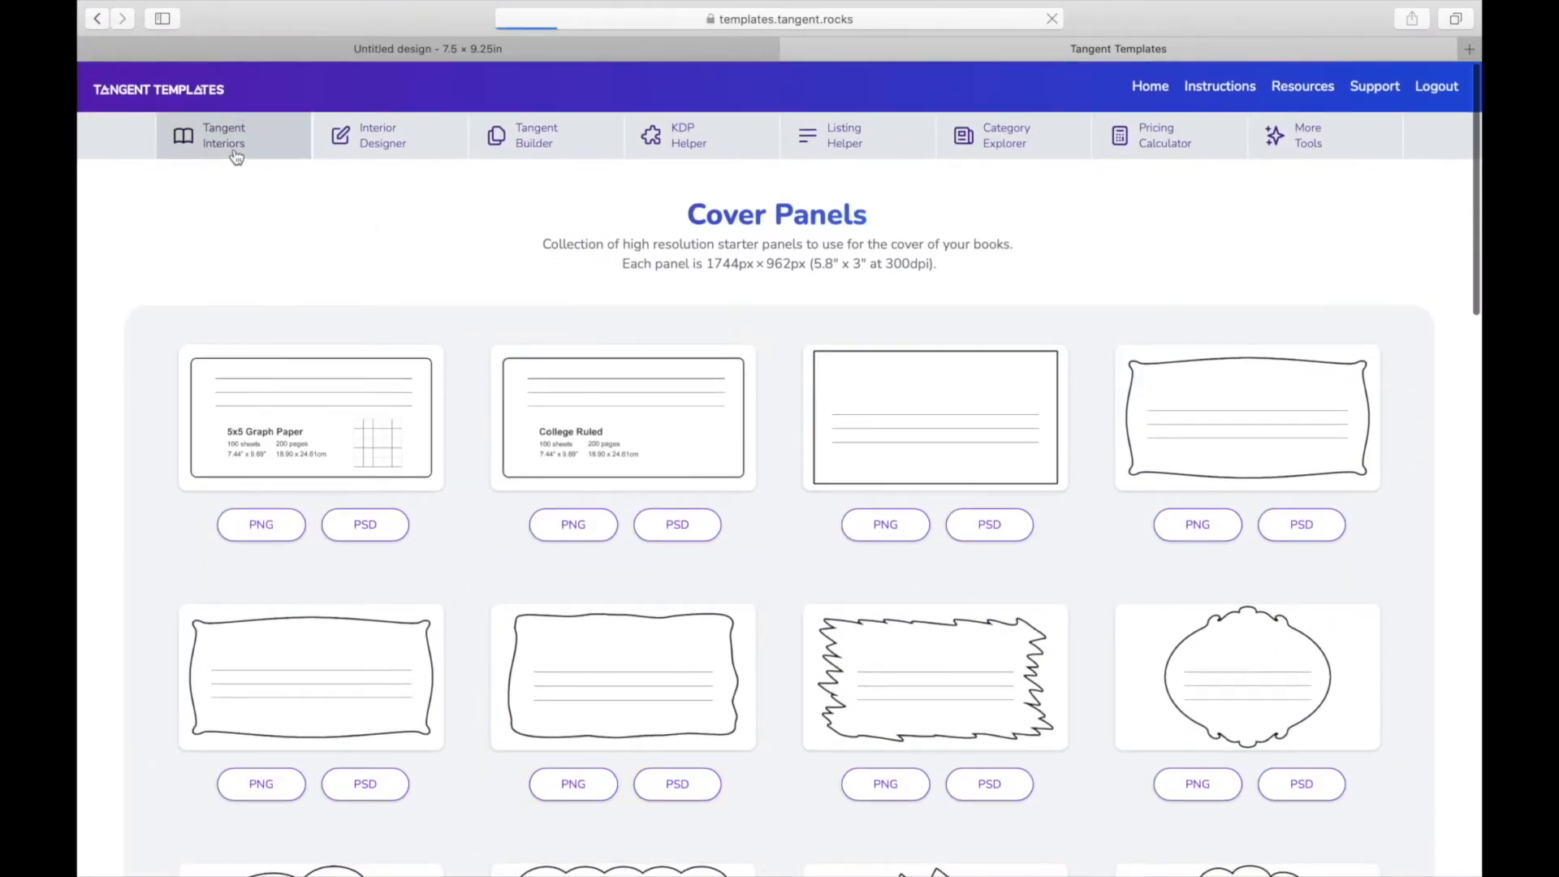
pyautogui.scroll(-6, 487, 452)
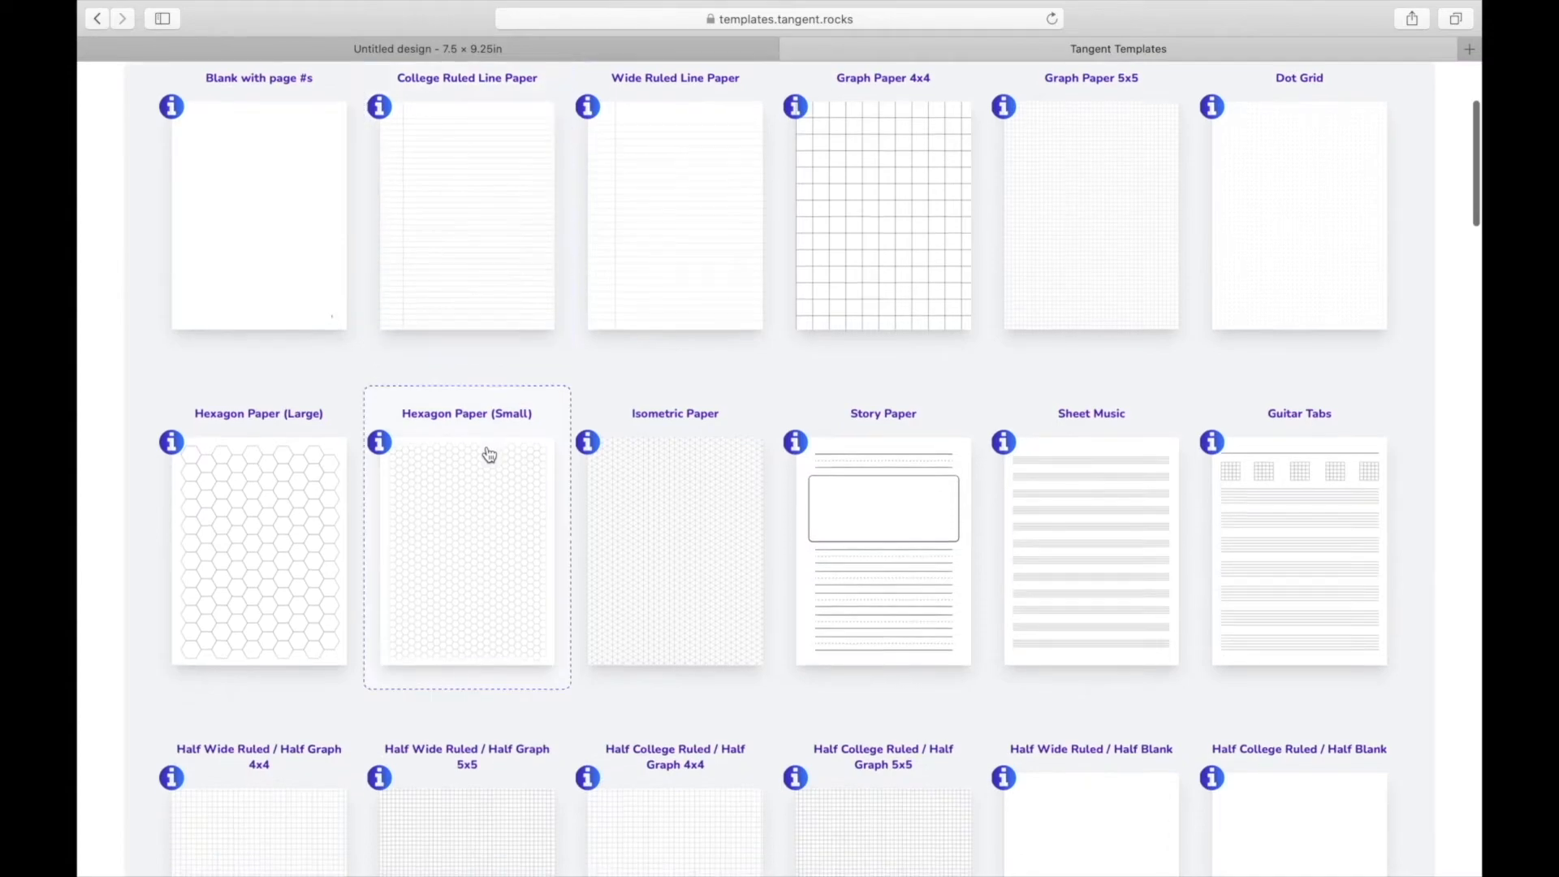
pyautogui.scroll(-10, 488, 454)
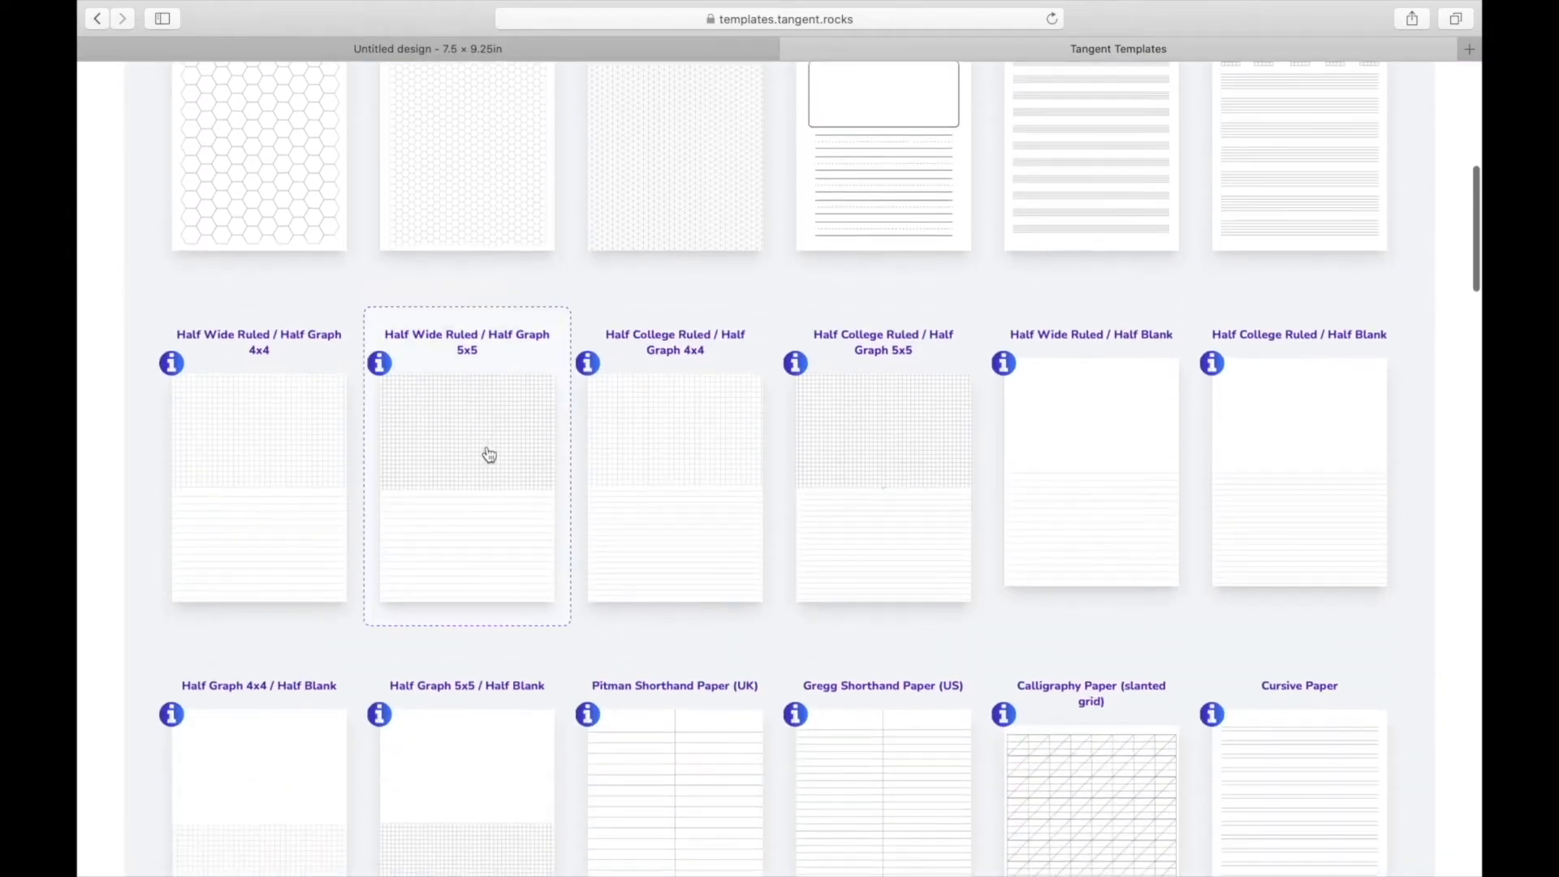
pyautogui.scroll(-8, 489, 454)
pyautogui.scroll(20, 489, 453)
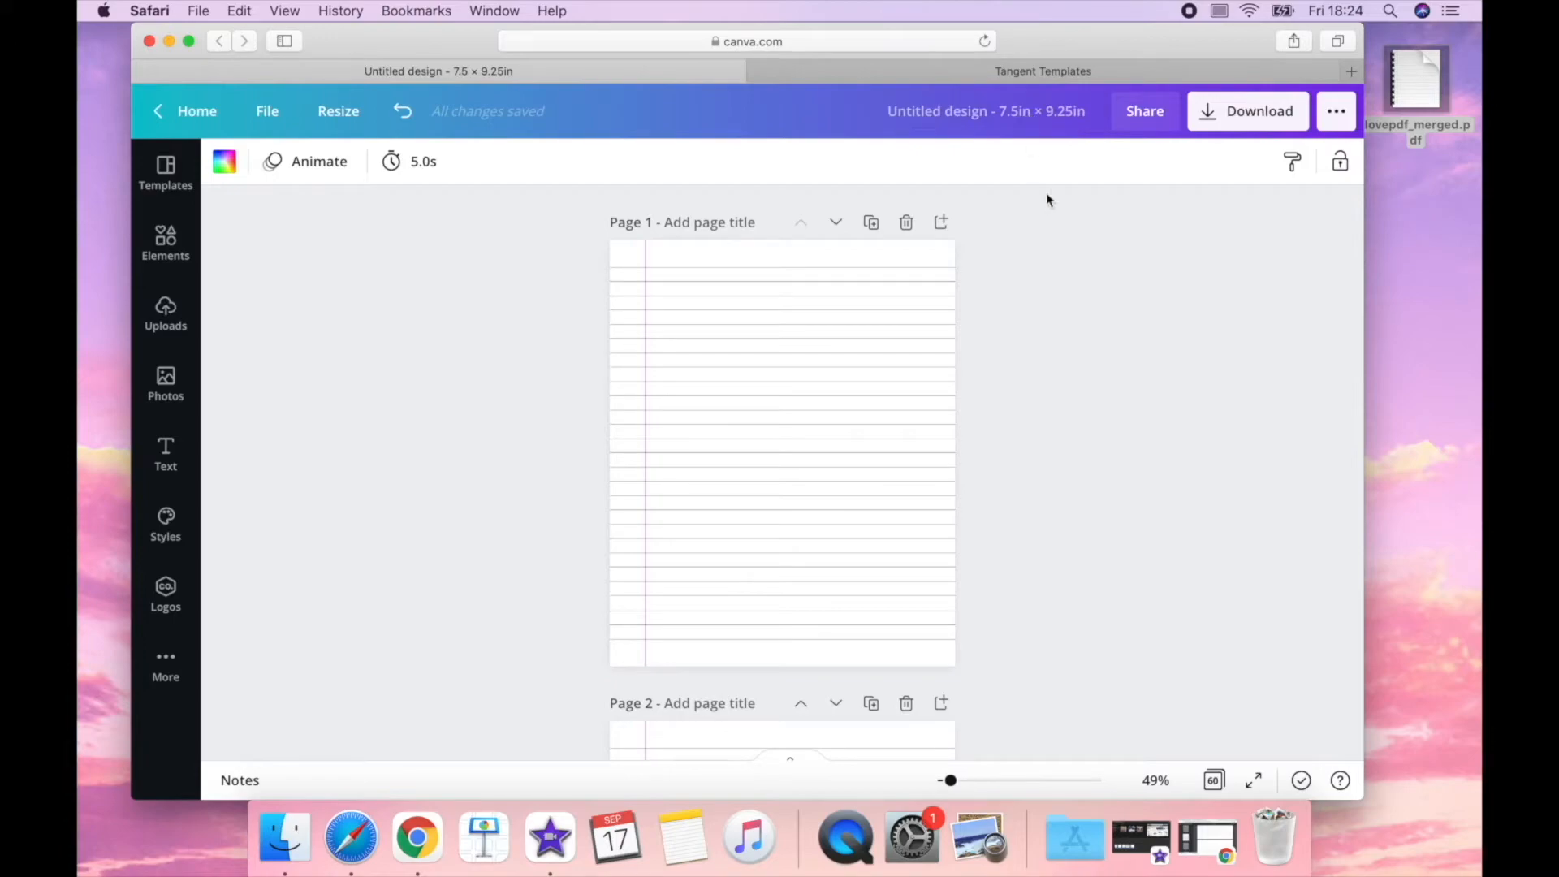
# Search Google for "bookhow" and open the Resources page of bookow.com.
pyautogui.click(191, 42)
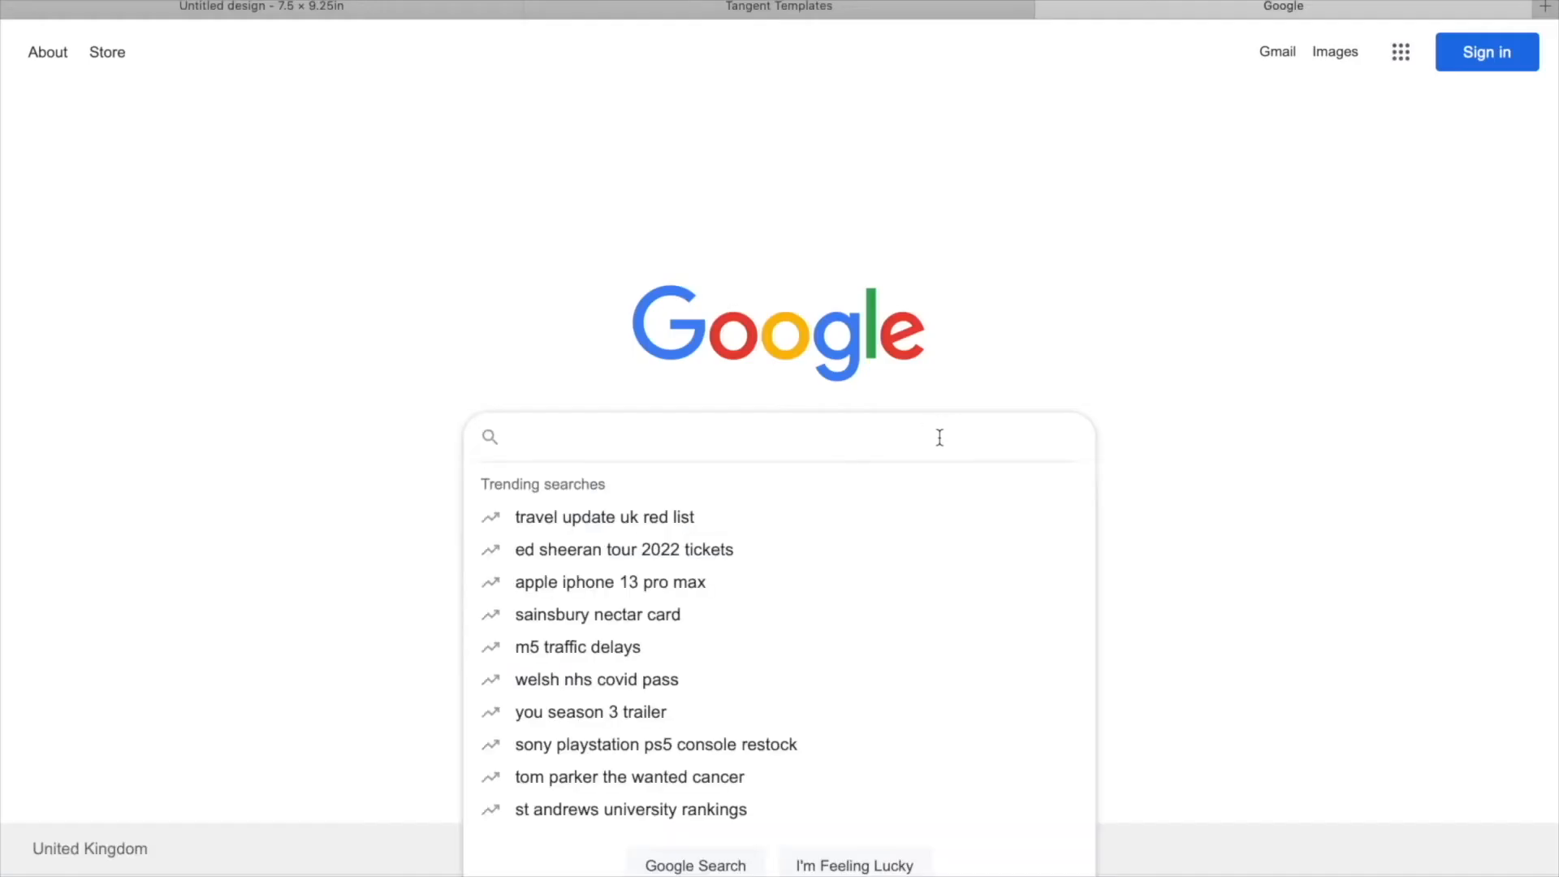
pyautogui.write('book')
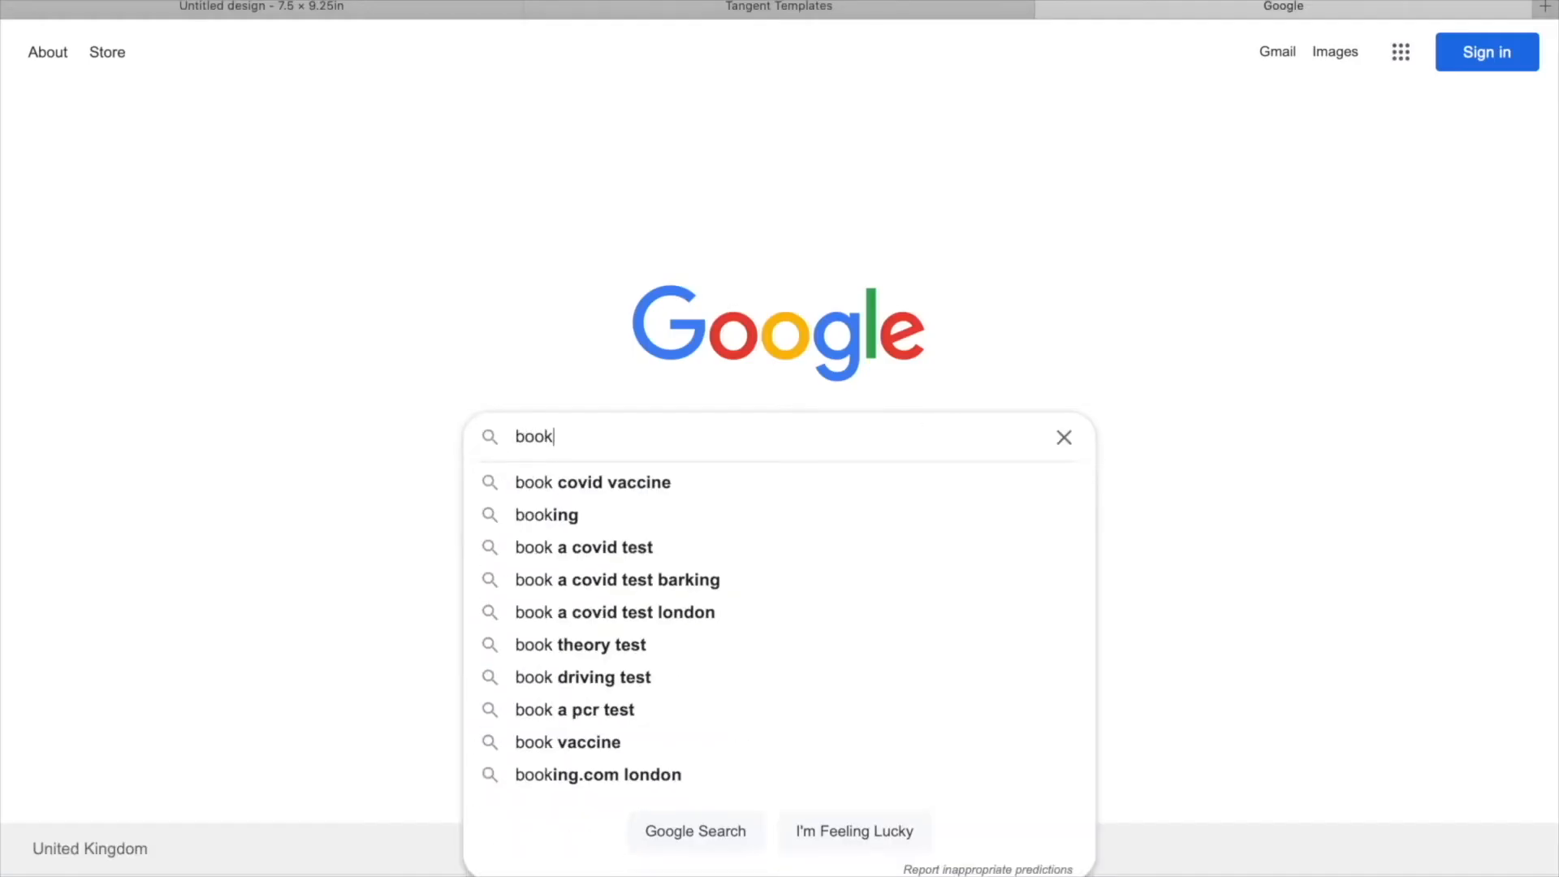
pyautogui.write('how')
pyautogui.press('Return')
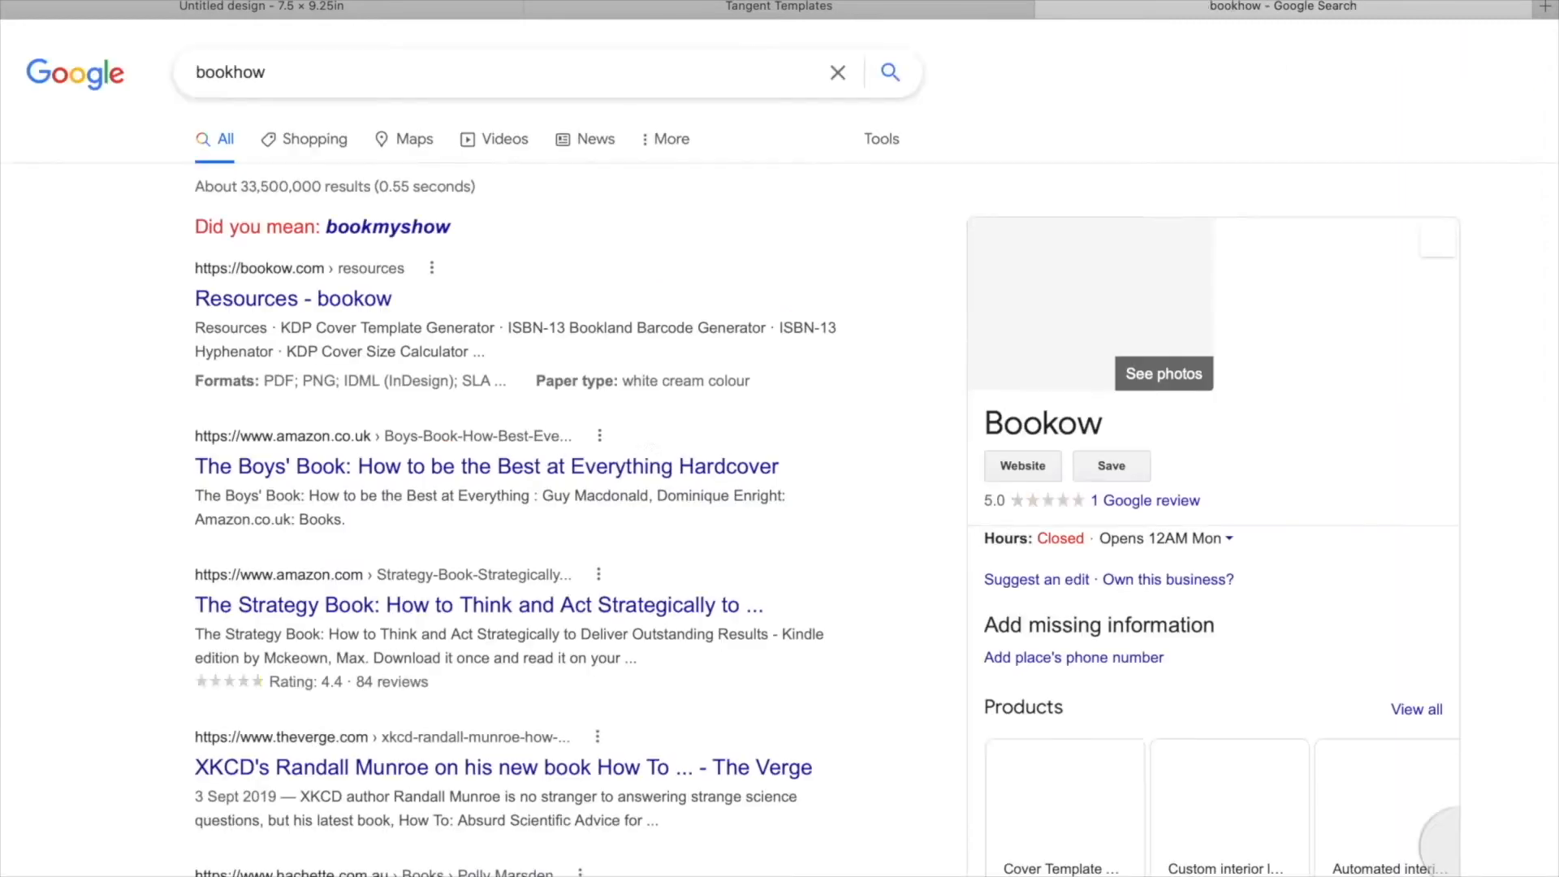
pyautogui.click(358, 302)
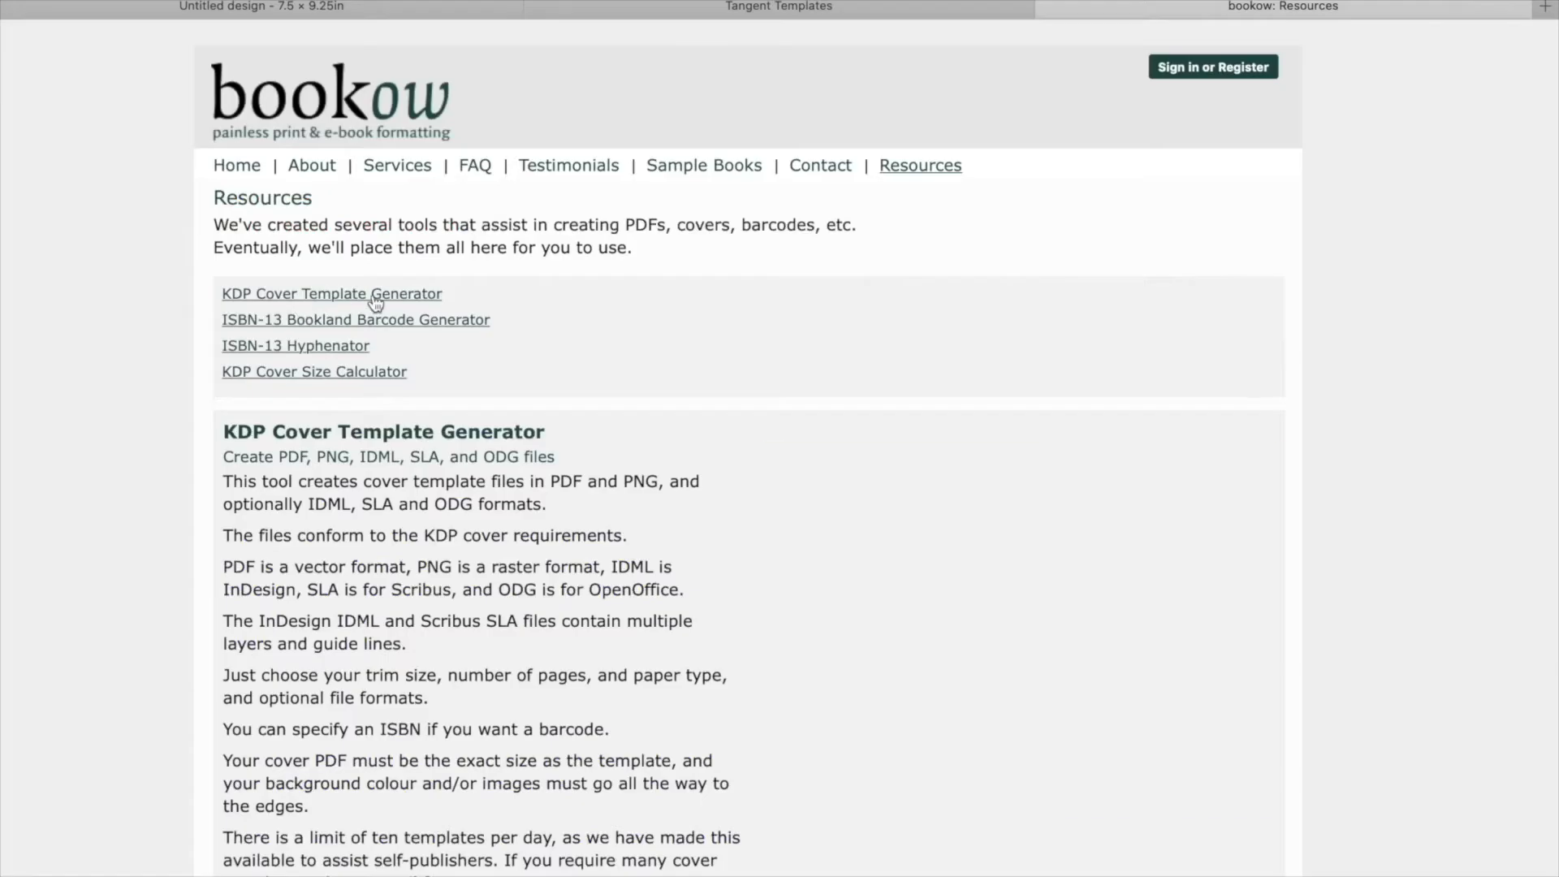
# Examine the KDP Cover Template Generator's instructions, sample cover templates and form fields.
pyautogui.scroll(-3, 605, 369)
pyautogui.scroll(-3, 605, 365)
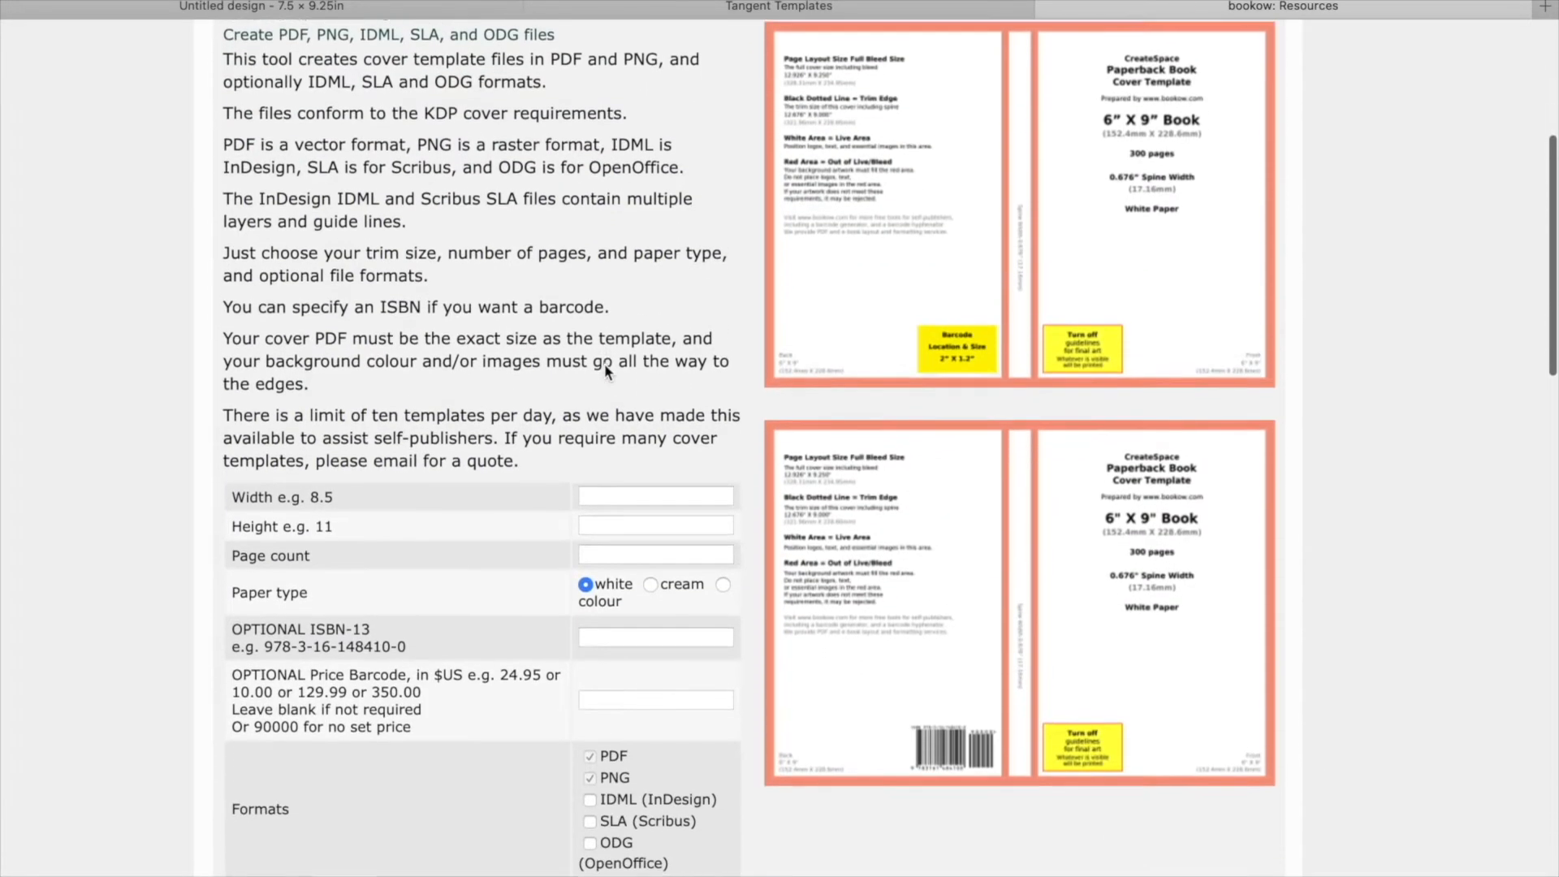
pyautogui.scroll(4, 605, 363)
pyautogui.scroll(2, 604, 363)
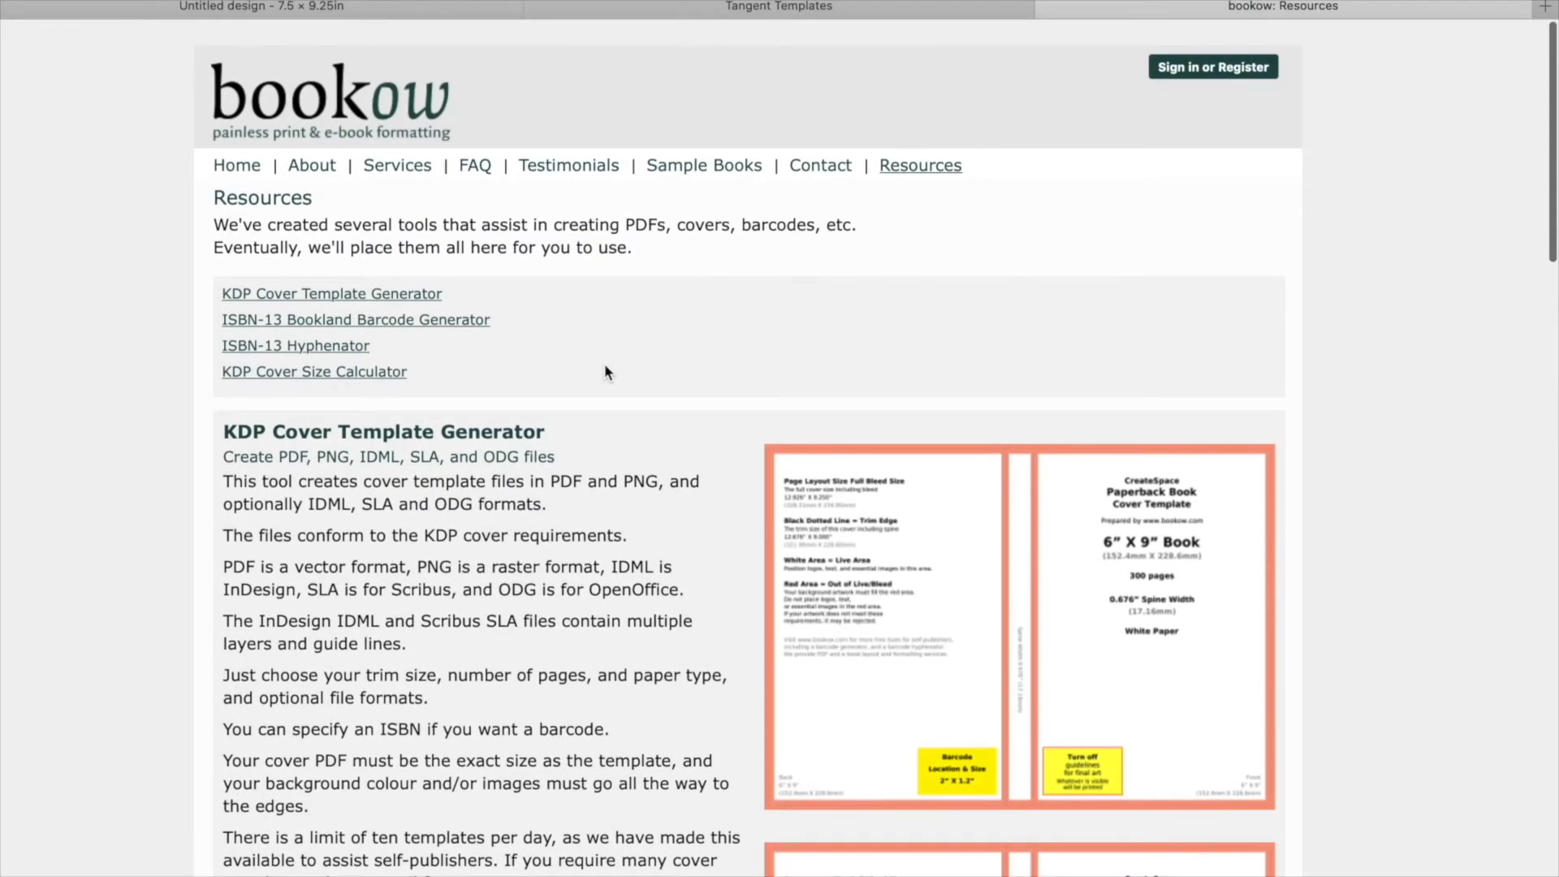
pyautogui.scroll(-4, 604, 363)
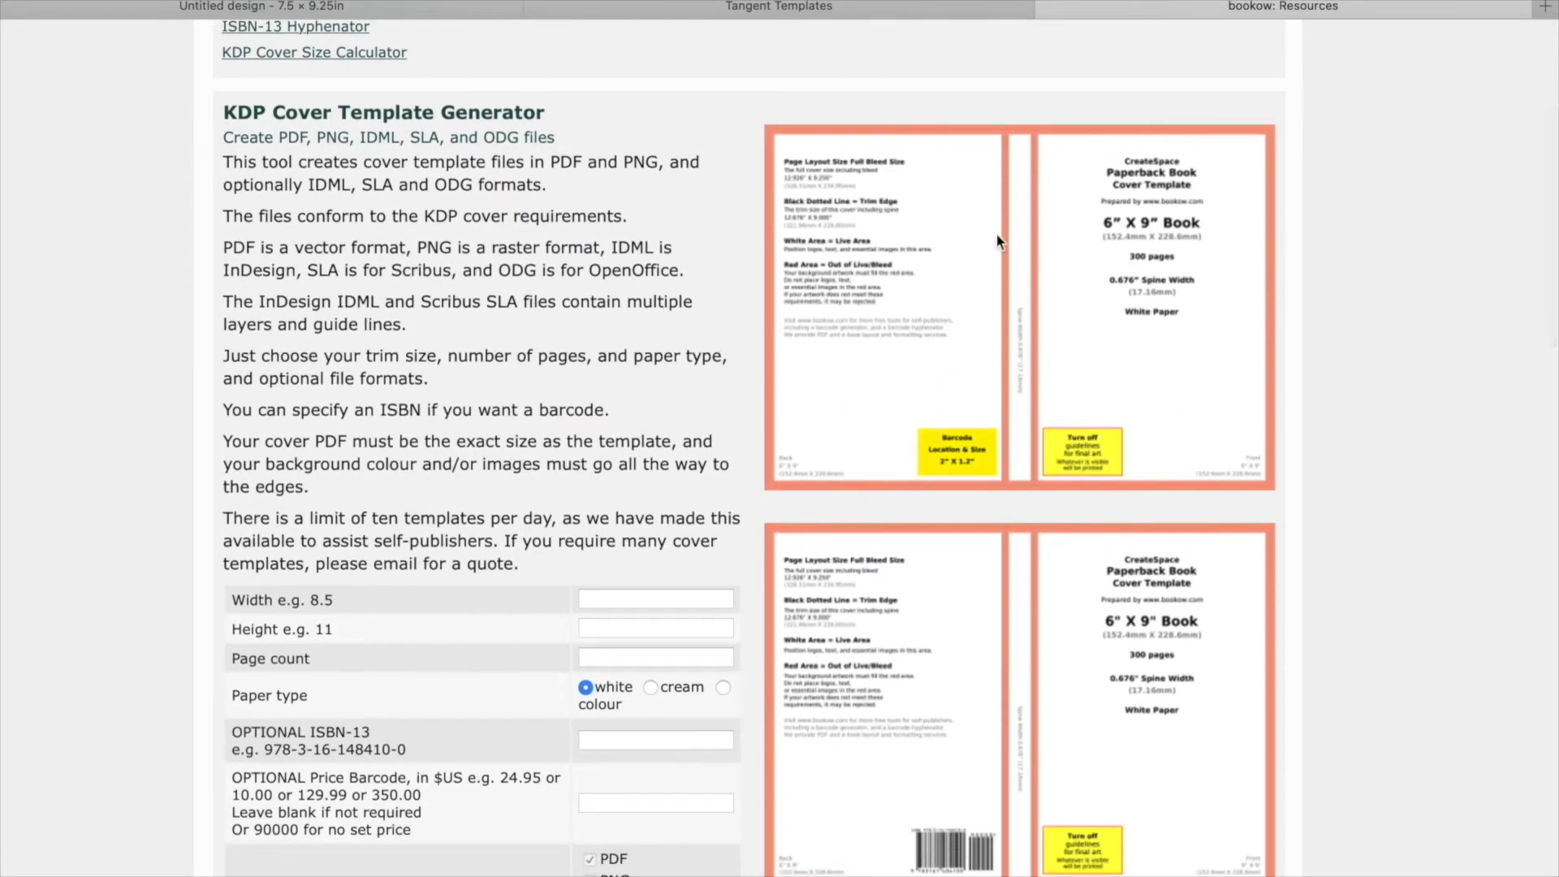
pyautogui.scroll(-2, 968, 328)
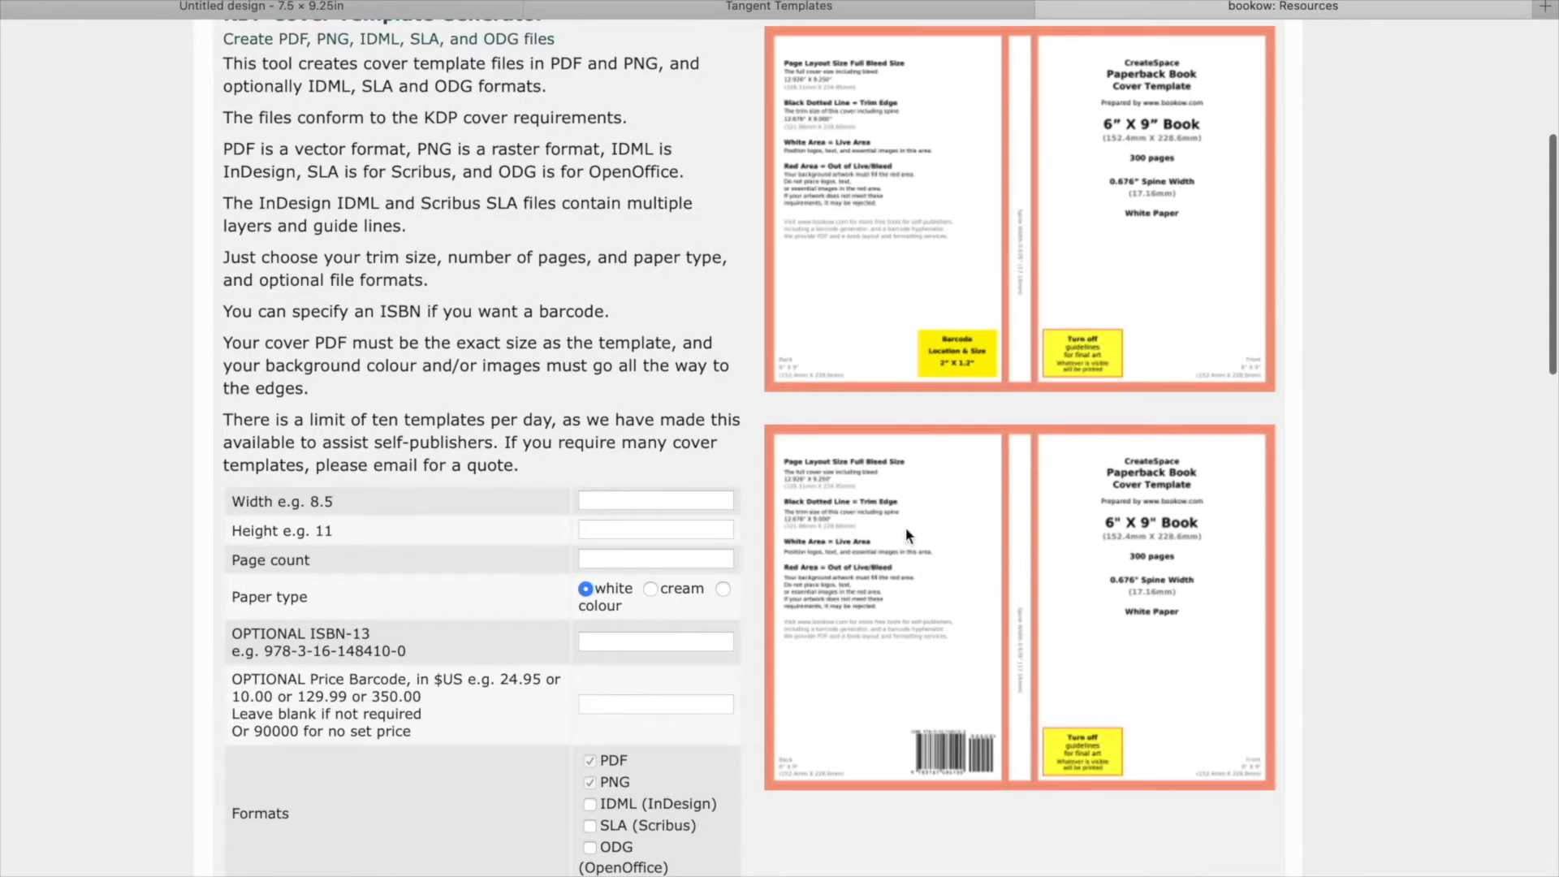
pyautogui.scroll(1, 914, 582)
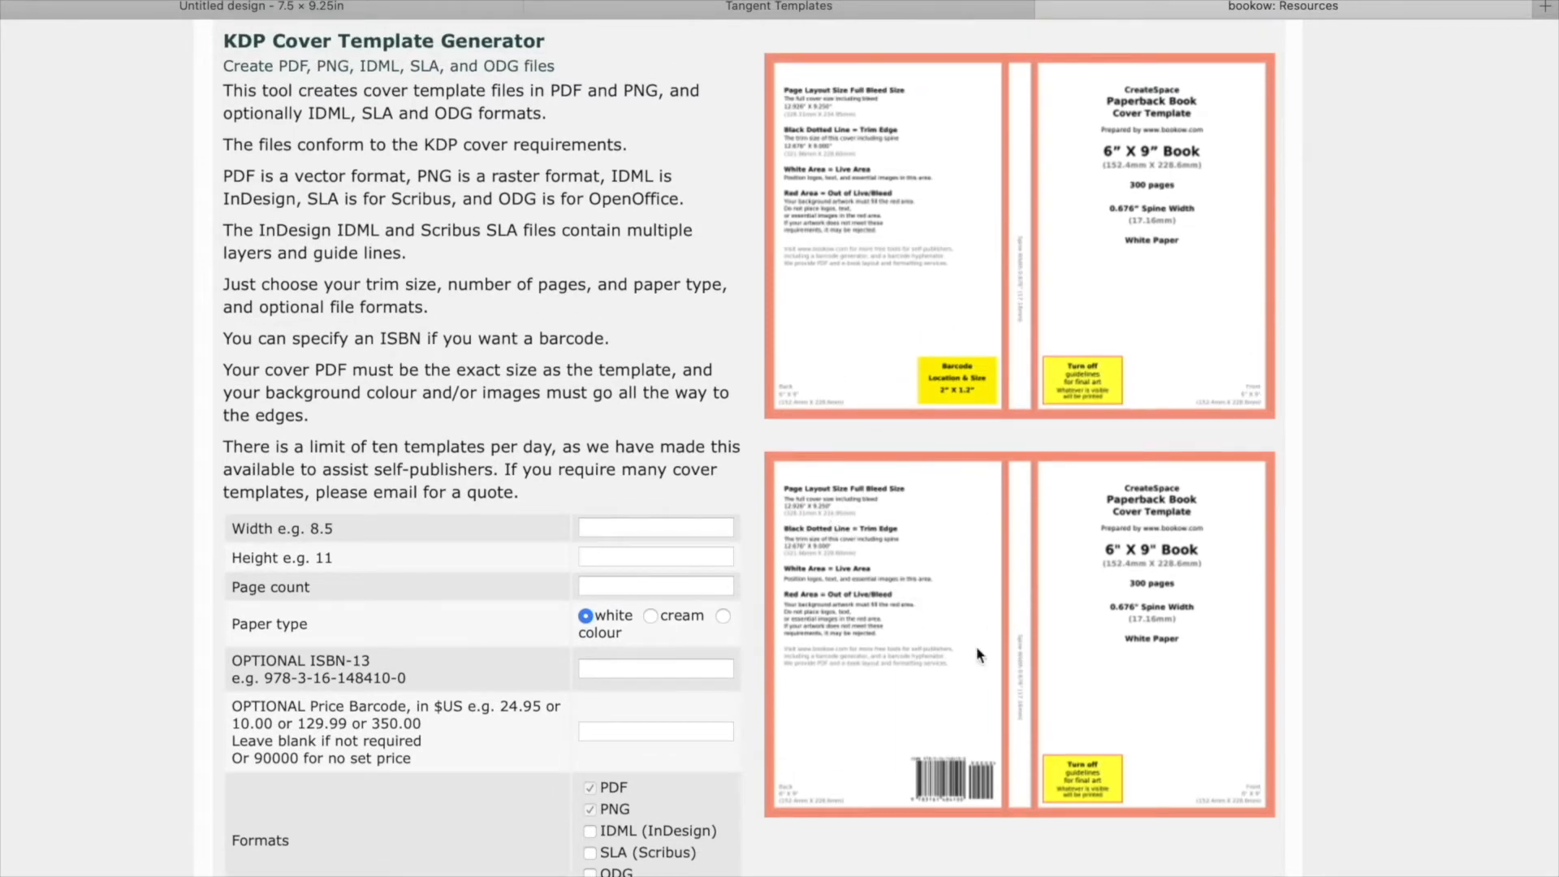
pyautogui.scroll(-2, 1001, 608)
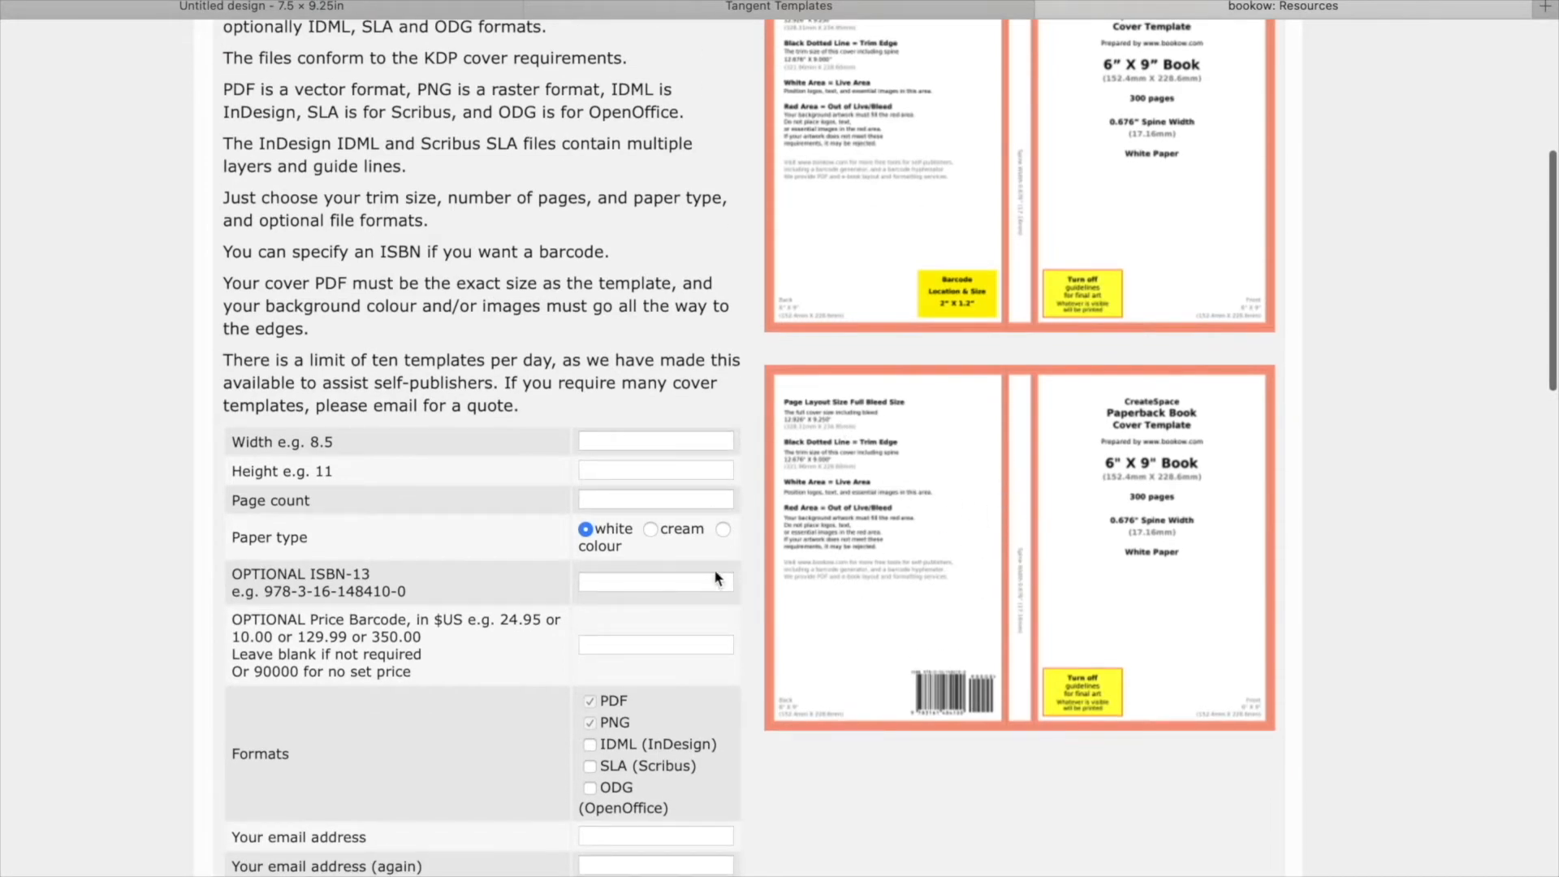
pyautogui.scroll(-3, 338, 543)
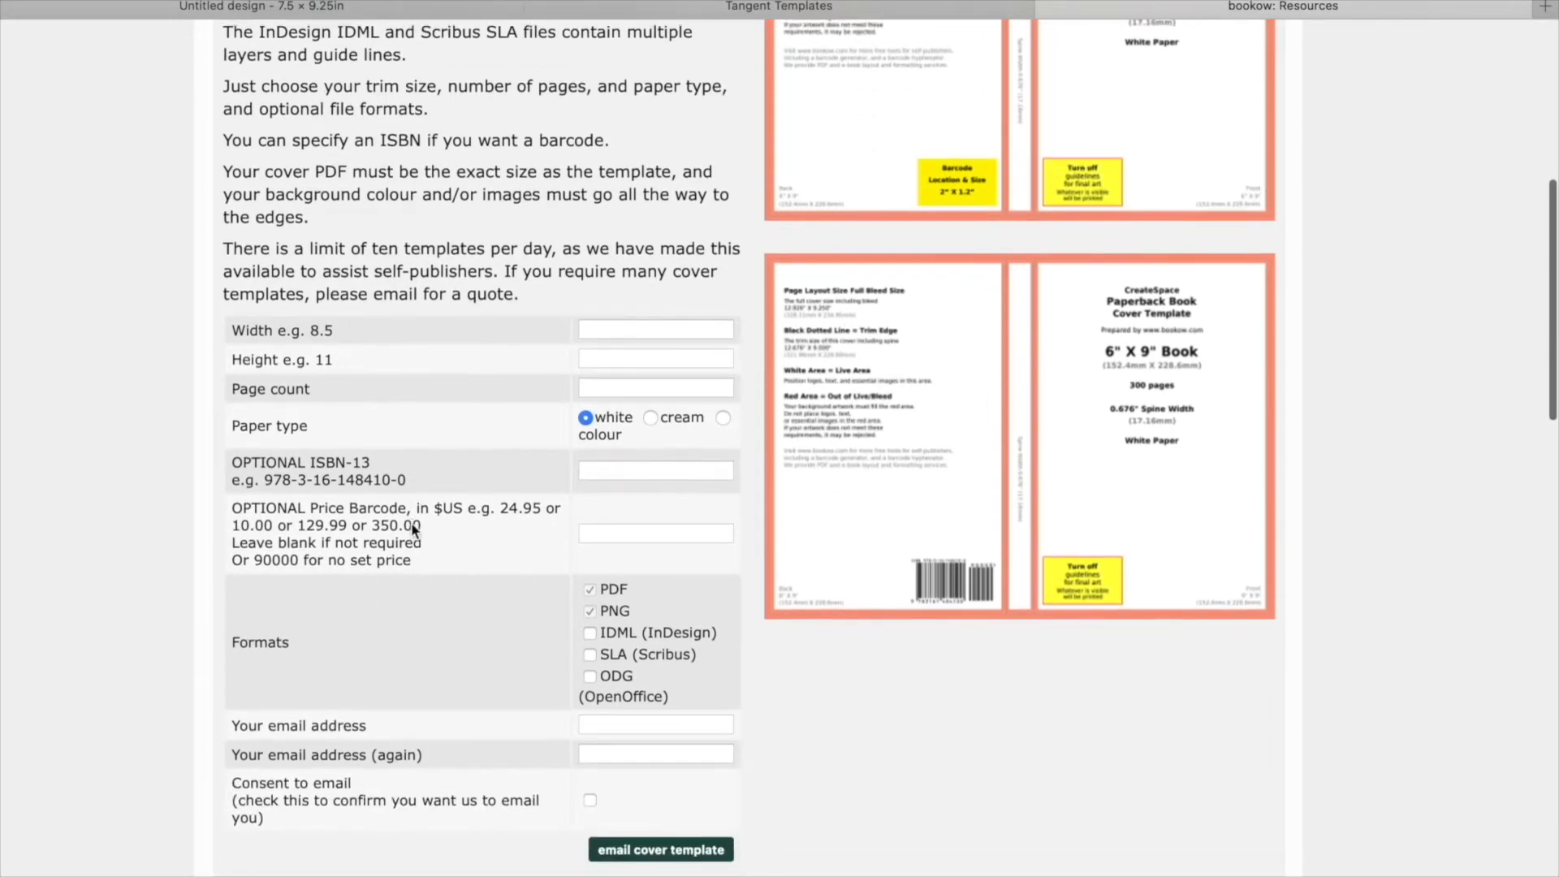
pyautogui.scroll(10, 390, 528)
pyautogui.scroll(-10, 410, 523)
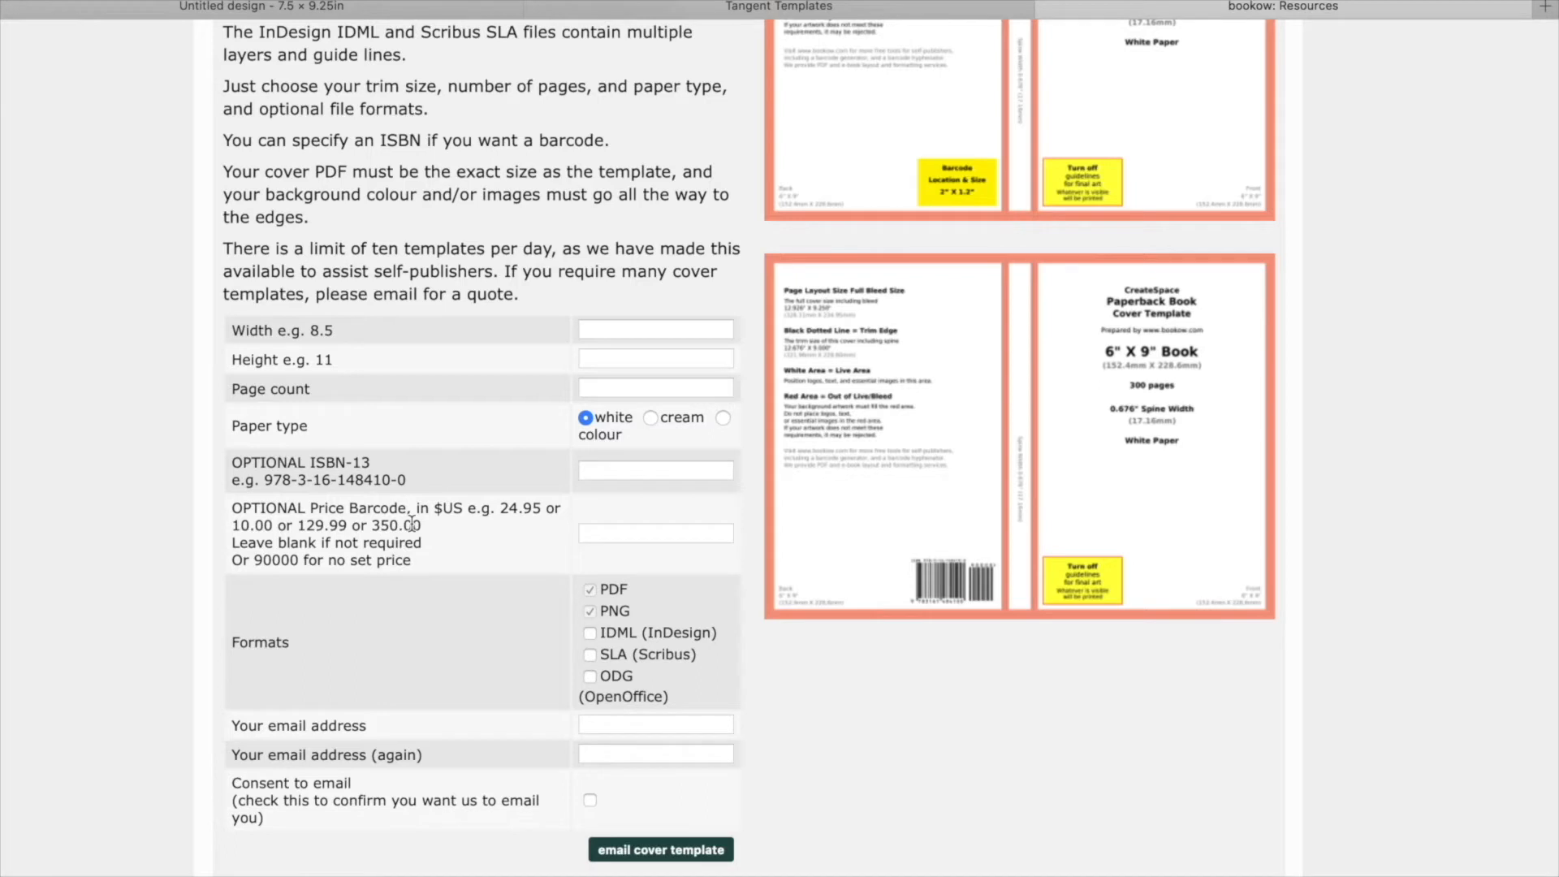
# Set the cover template's width to 7.5, height to 9.25 and page count to 120.
pyautogui.click(603, 330)
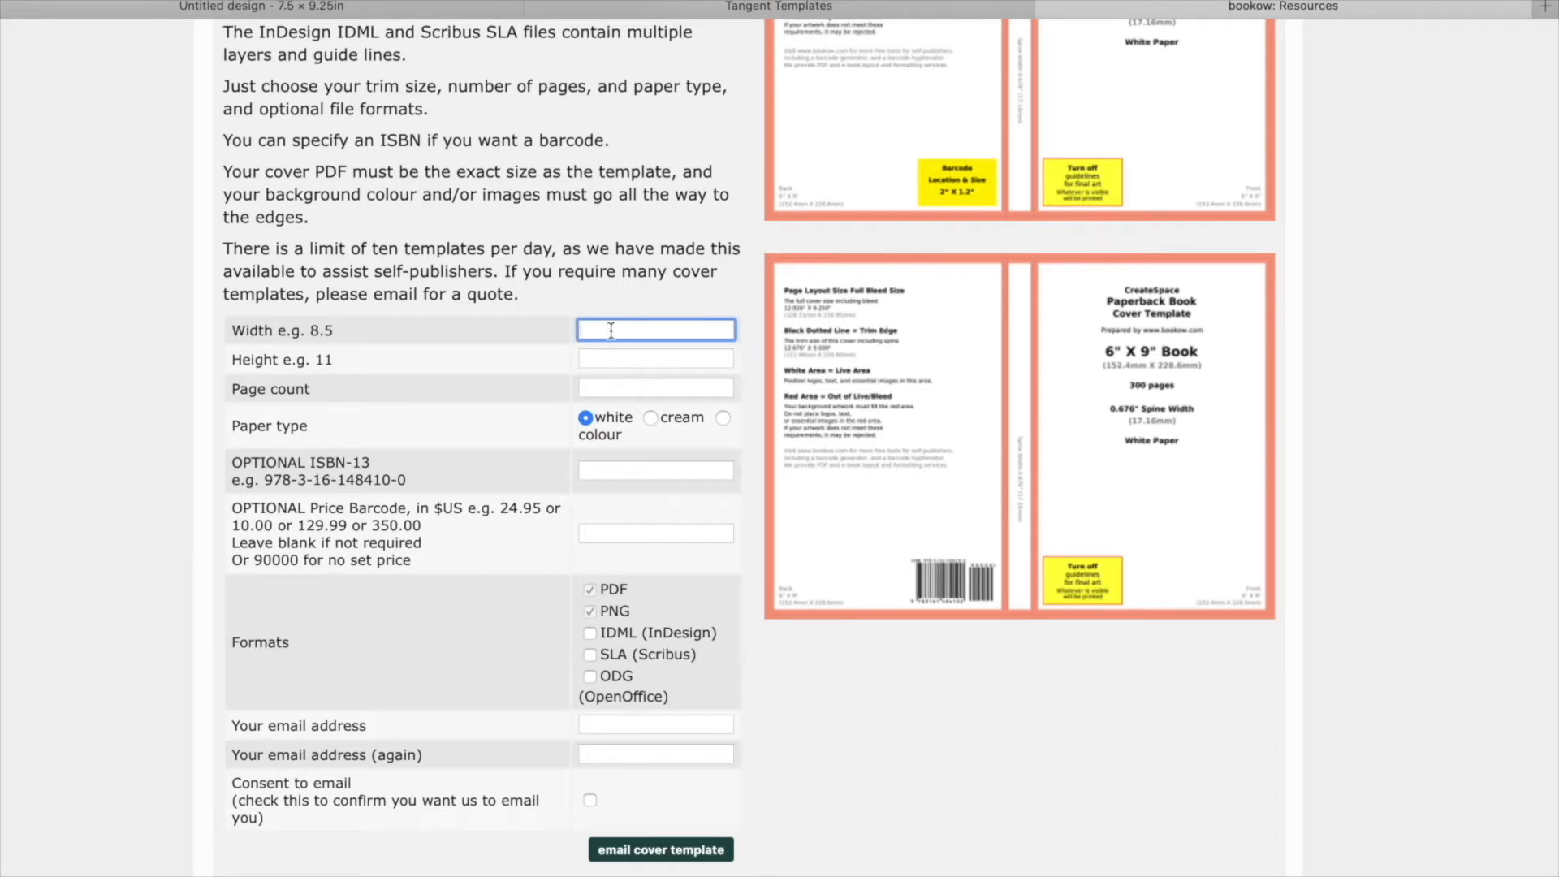
pyautogui.write('7.5')
pyautogui.click(621, 356)
pyautogui.write('8')
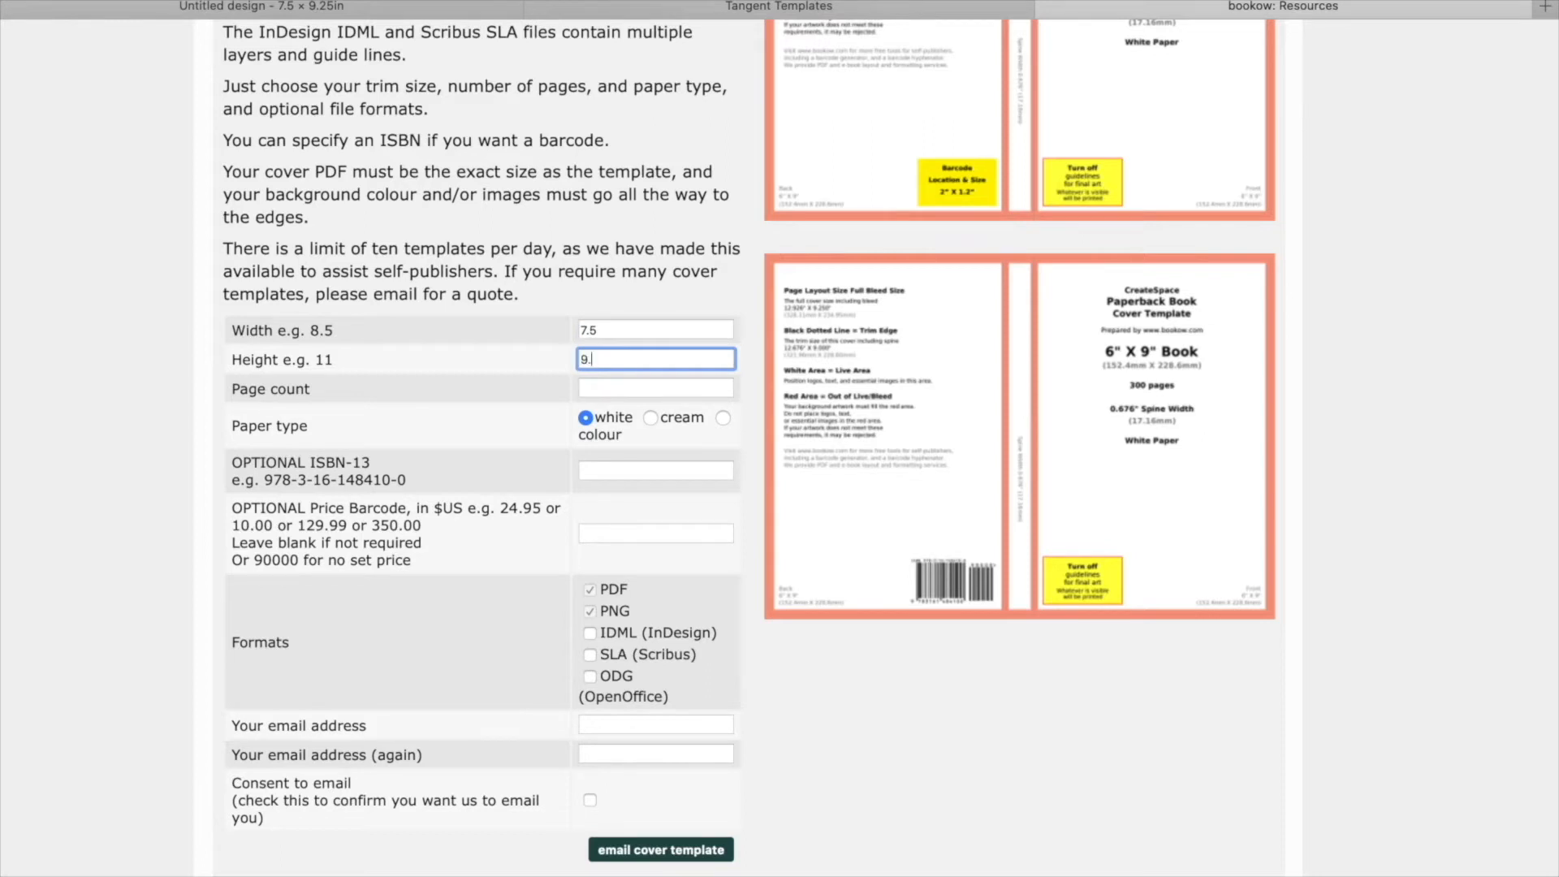
pyautogui.write('.25')
pyautogui.click(626, 391)
pyautogui.write('120')
pyautogui.moveTo(632, 390); pyautogui.dragTo(569, 390)
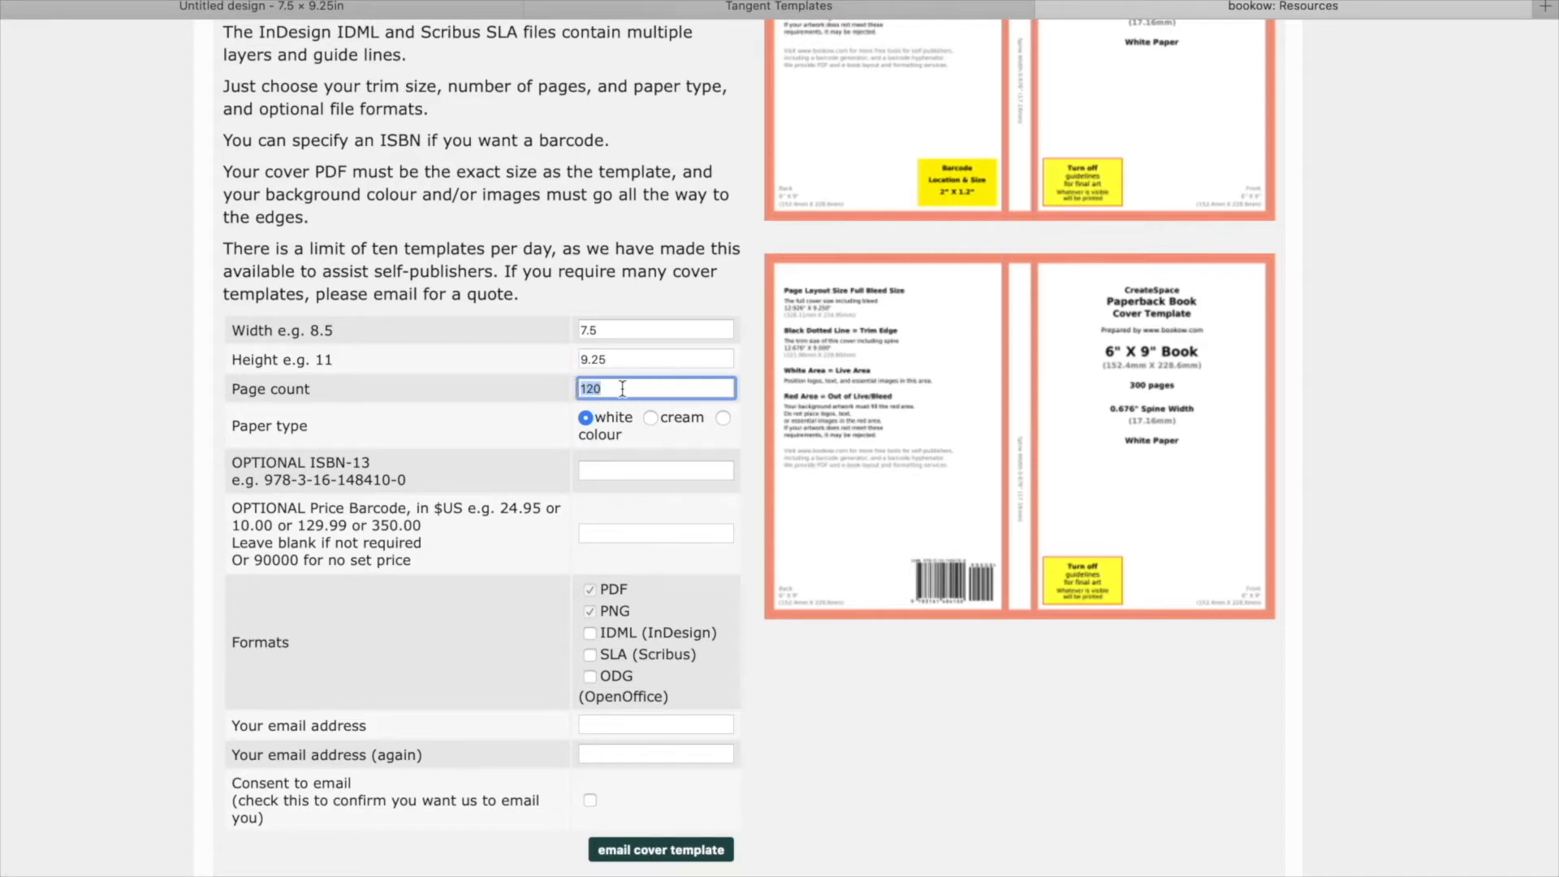
pyautogui.click(588, 388)
pyautogui.click(680, 391)
# Fill in the recipient's e-mail address and its confirmation in the cover template form.
pyautogui.scroll(-2, 481, 445)
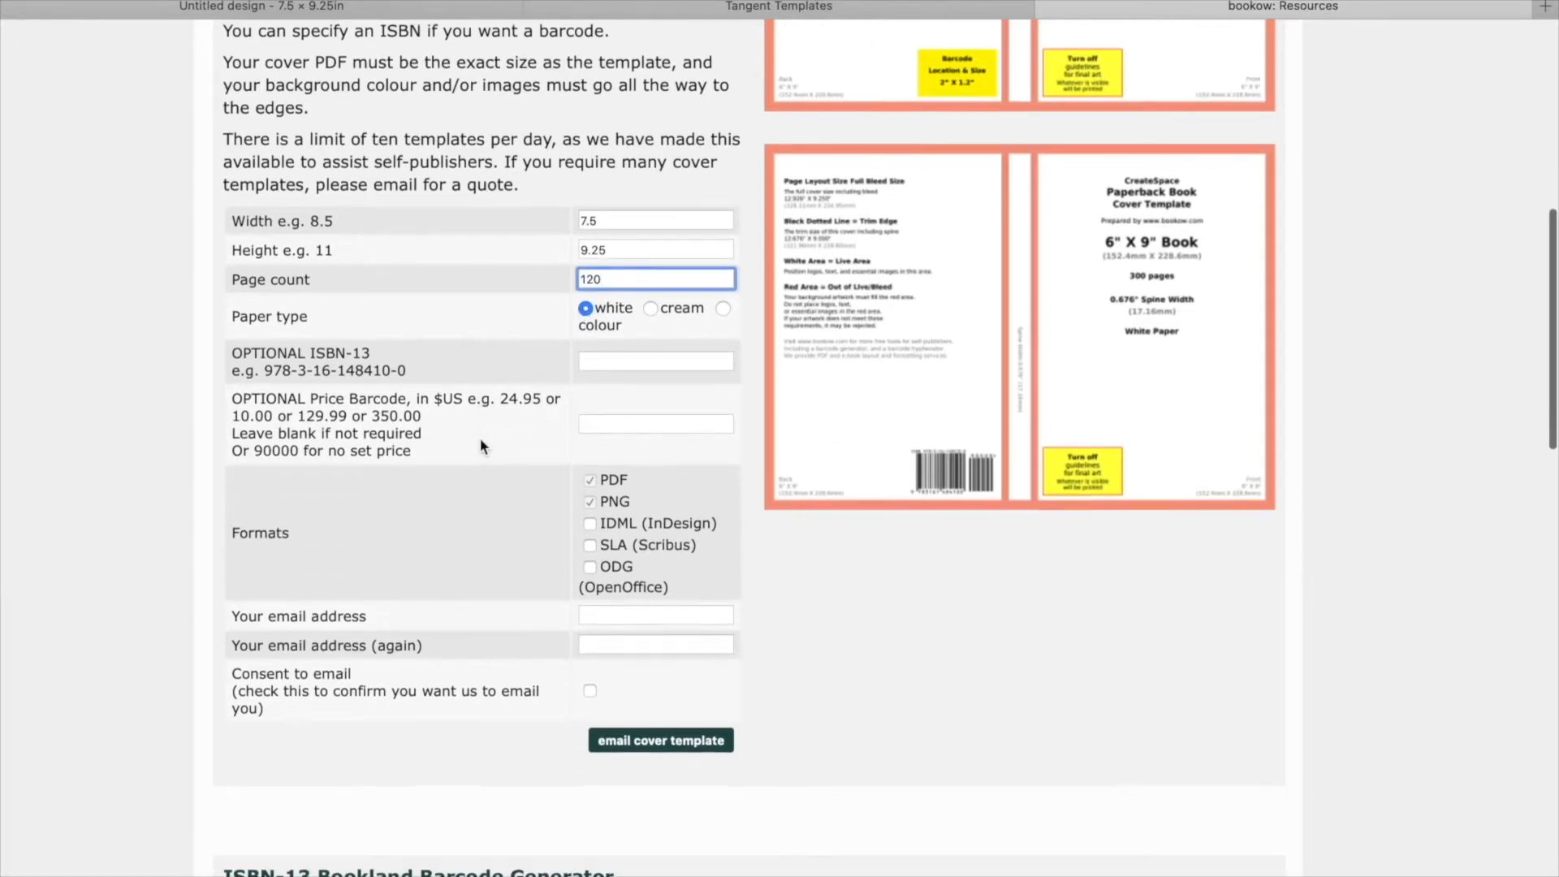
pyautogui.scroll(-3, 580, 488)
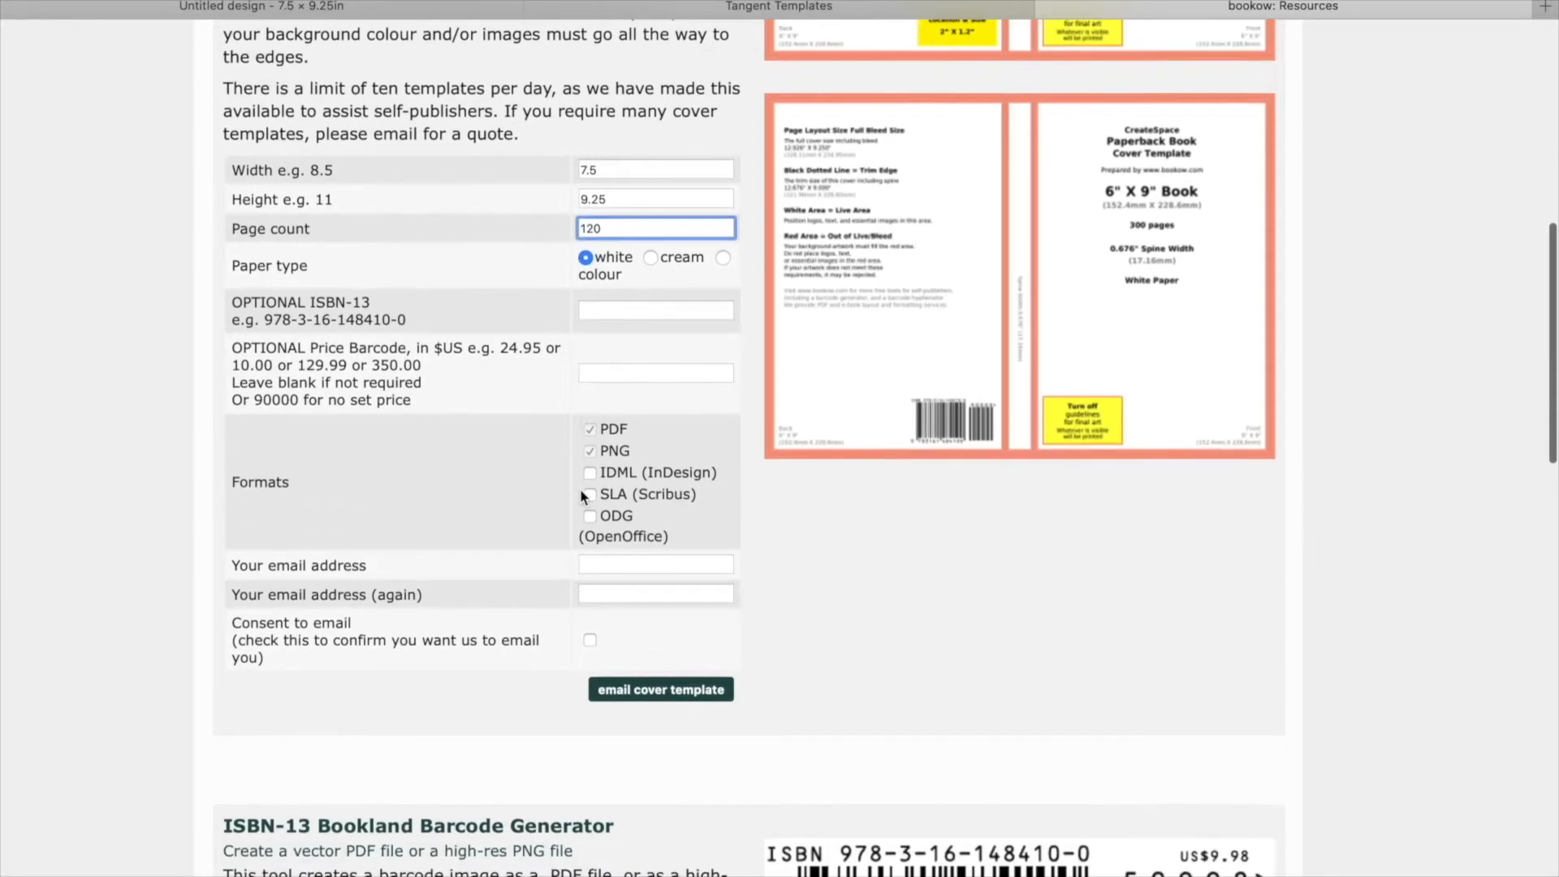
pyautogui.click(624, 452)
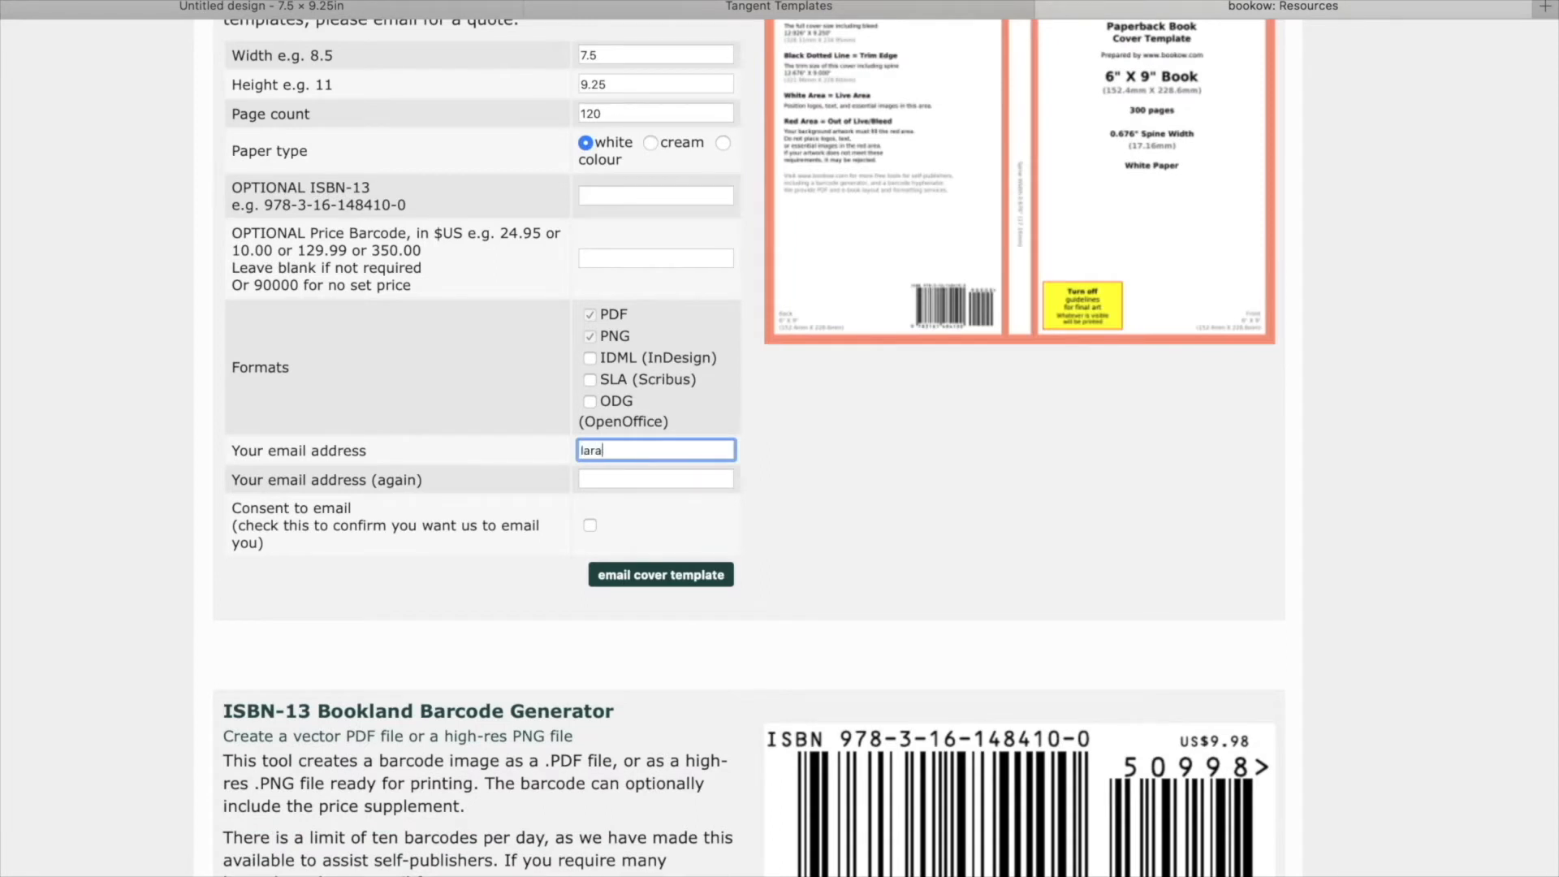
pyautogui.write('lara')
# Consent to email and request the cover template, choosing "Maybe next time" instead of a donation.
pyautogui.click(590, 526)
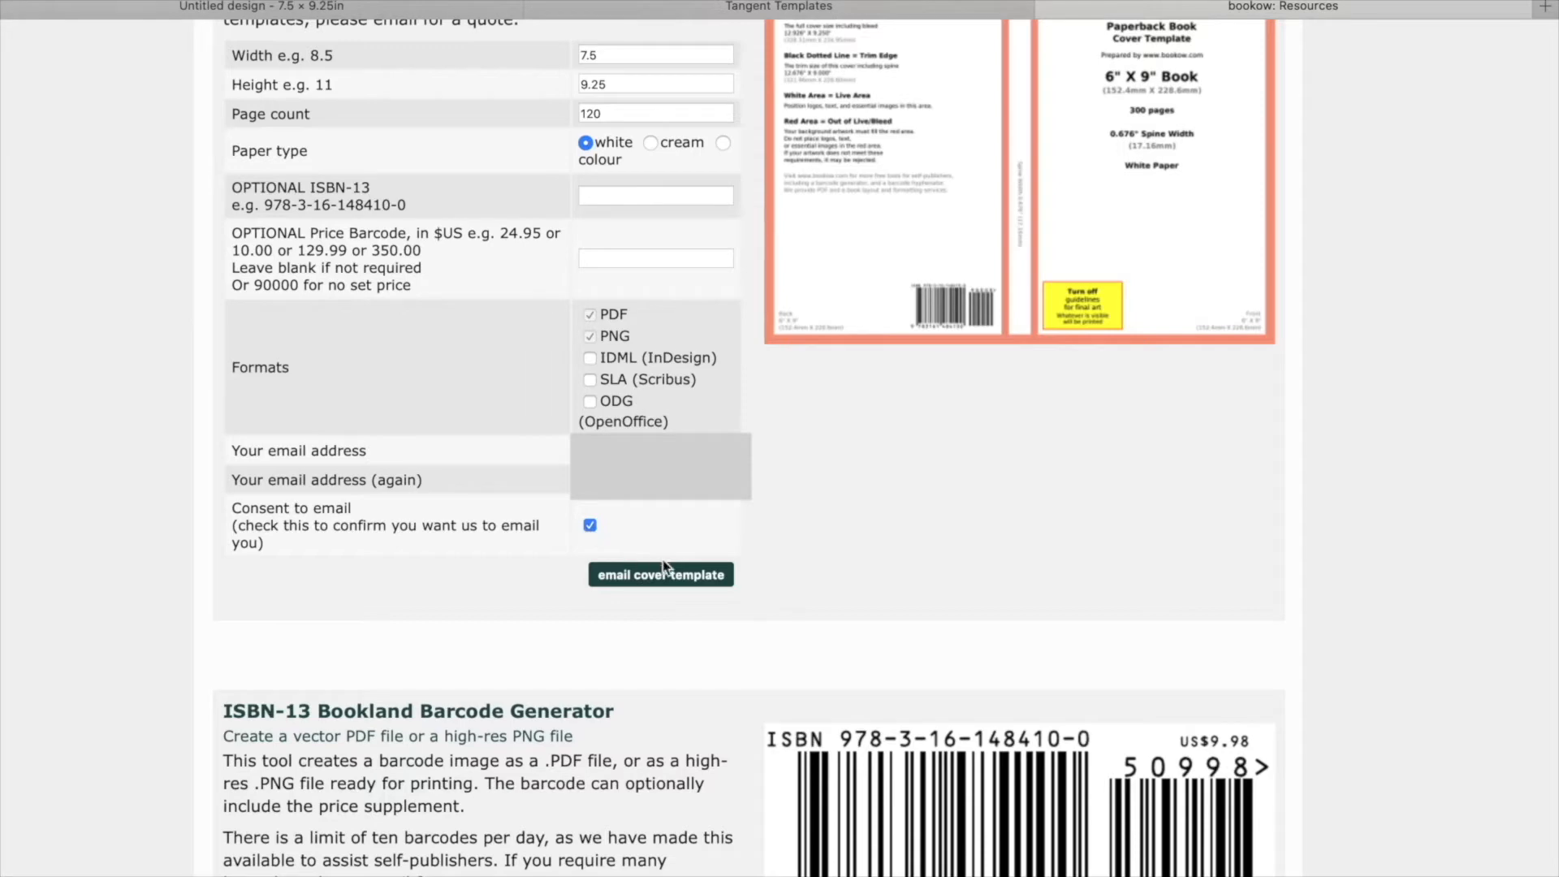
pyautogui.click(659, 582)
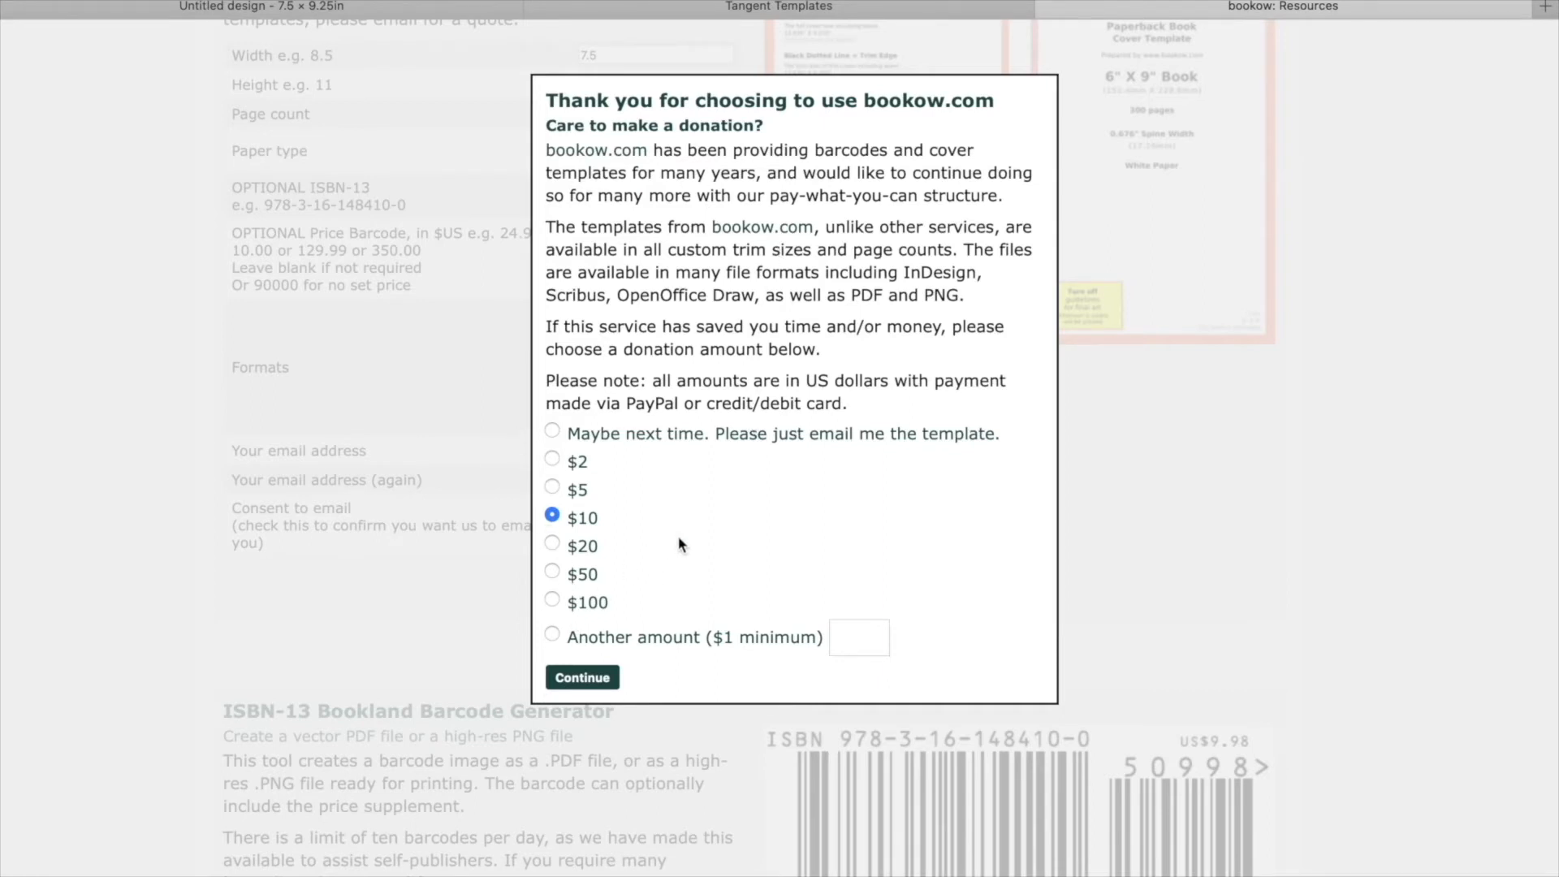
pyautogui.click(550, 431)
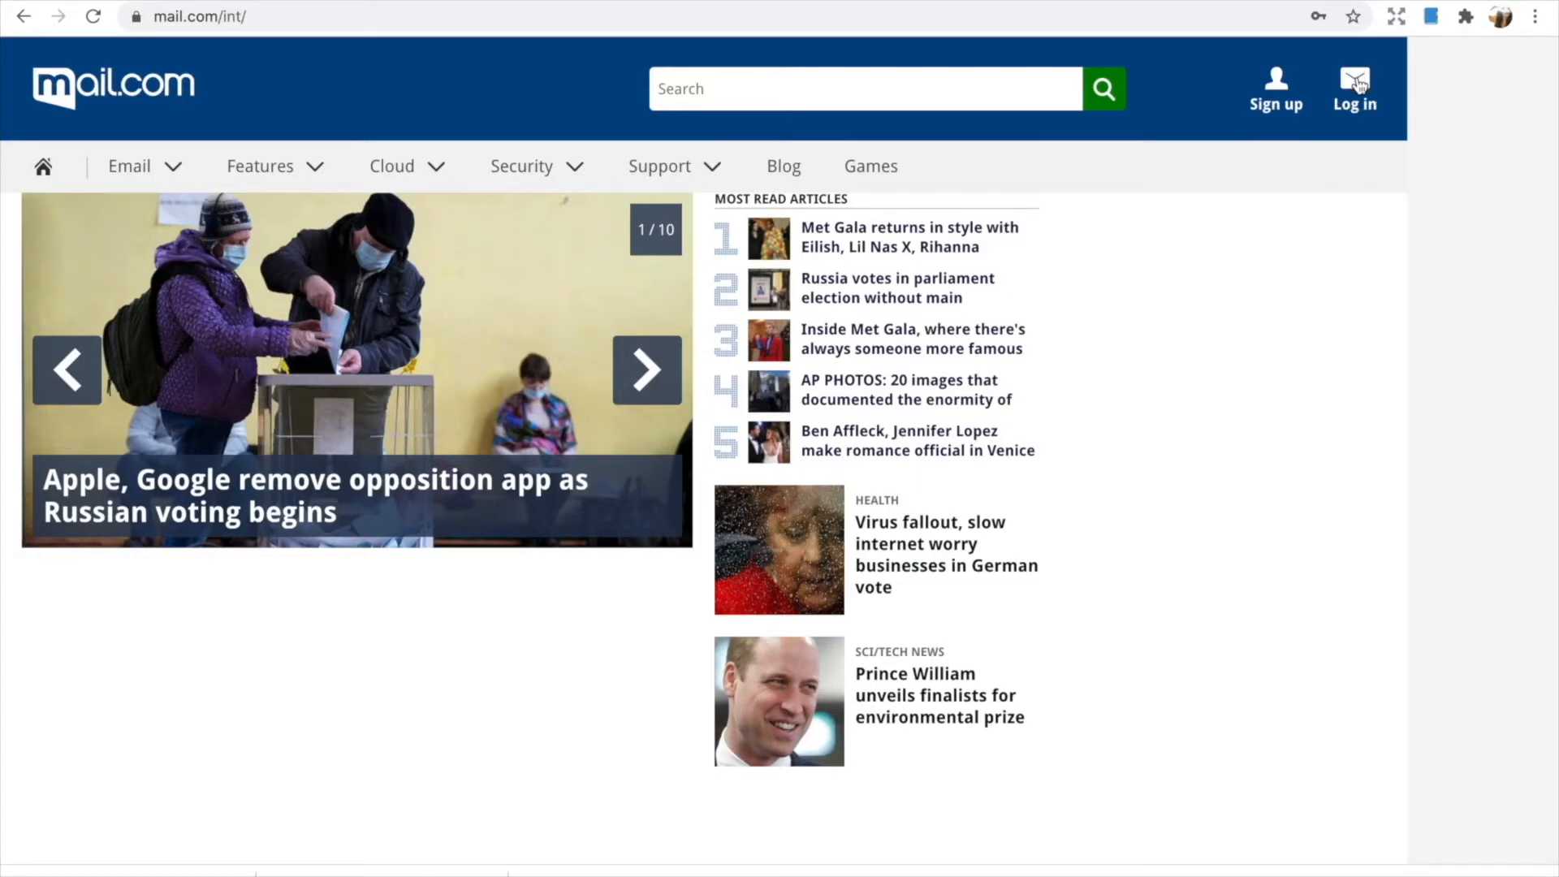
# Log in to the mail.com account and open the cover template image cs_7.5x9.25_120_white.png from the desktop.
pyautogui.click(1356, 86)
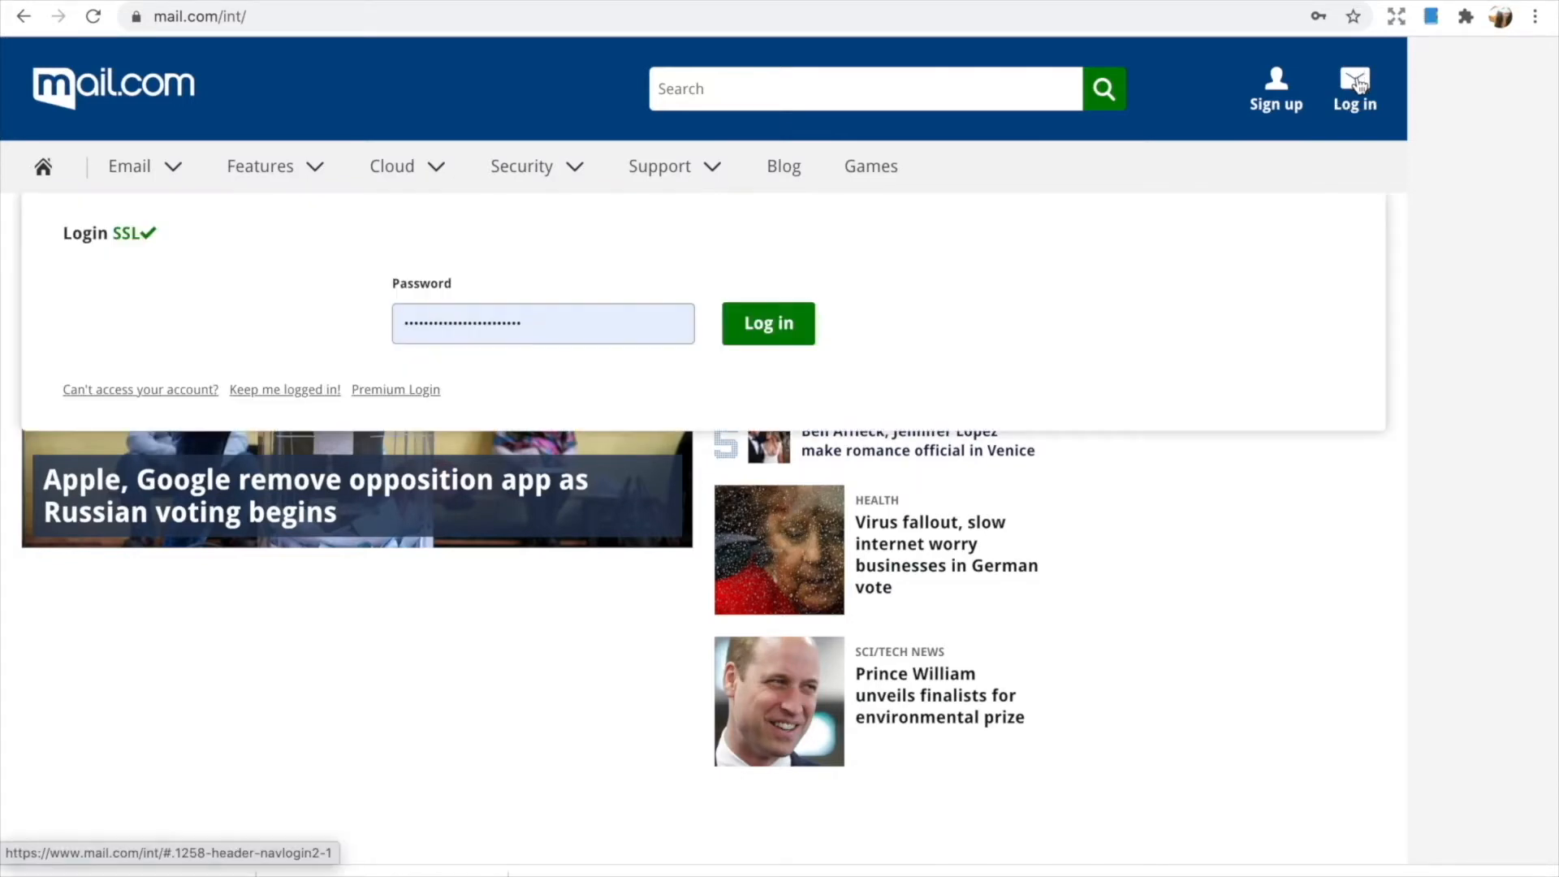
pyautogui.click(793, 328)
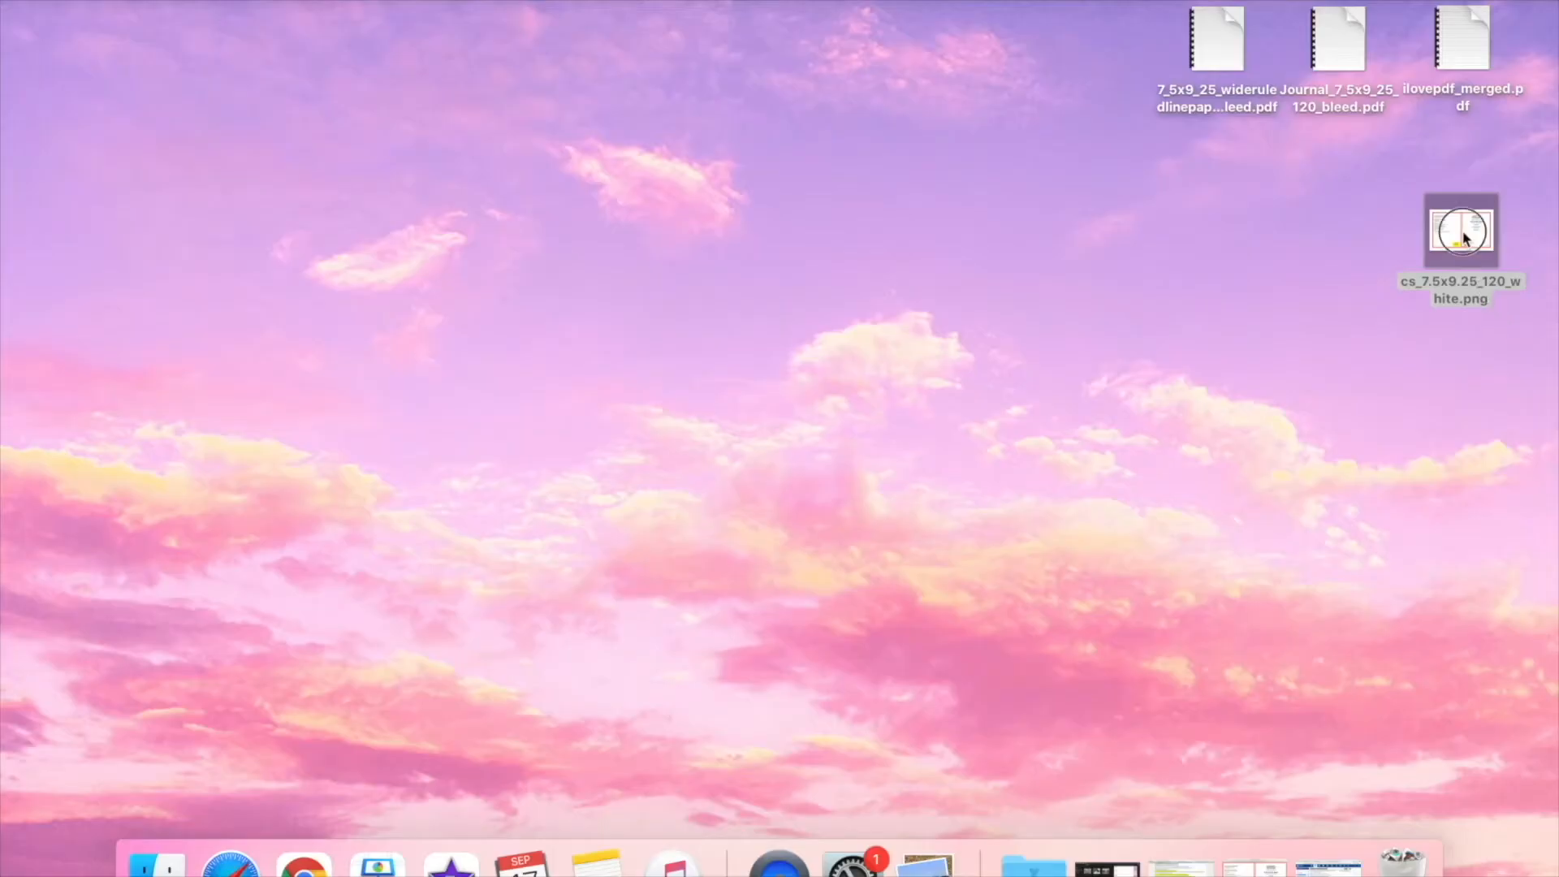
pyautogui.doubleClick(1466, 237)
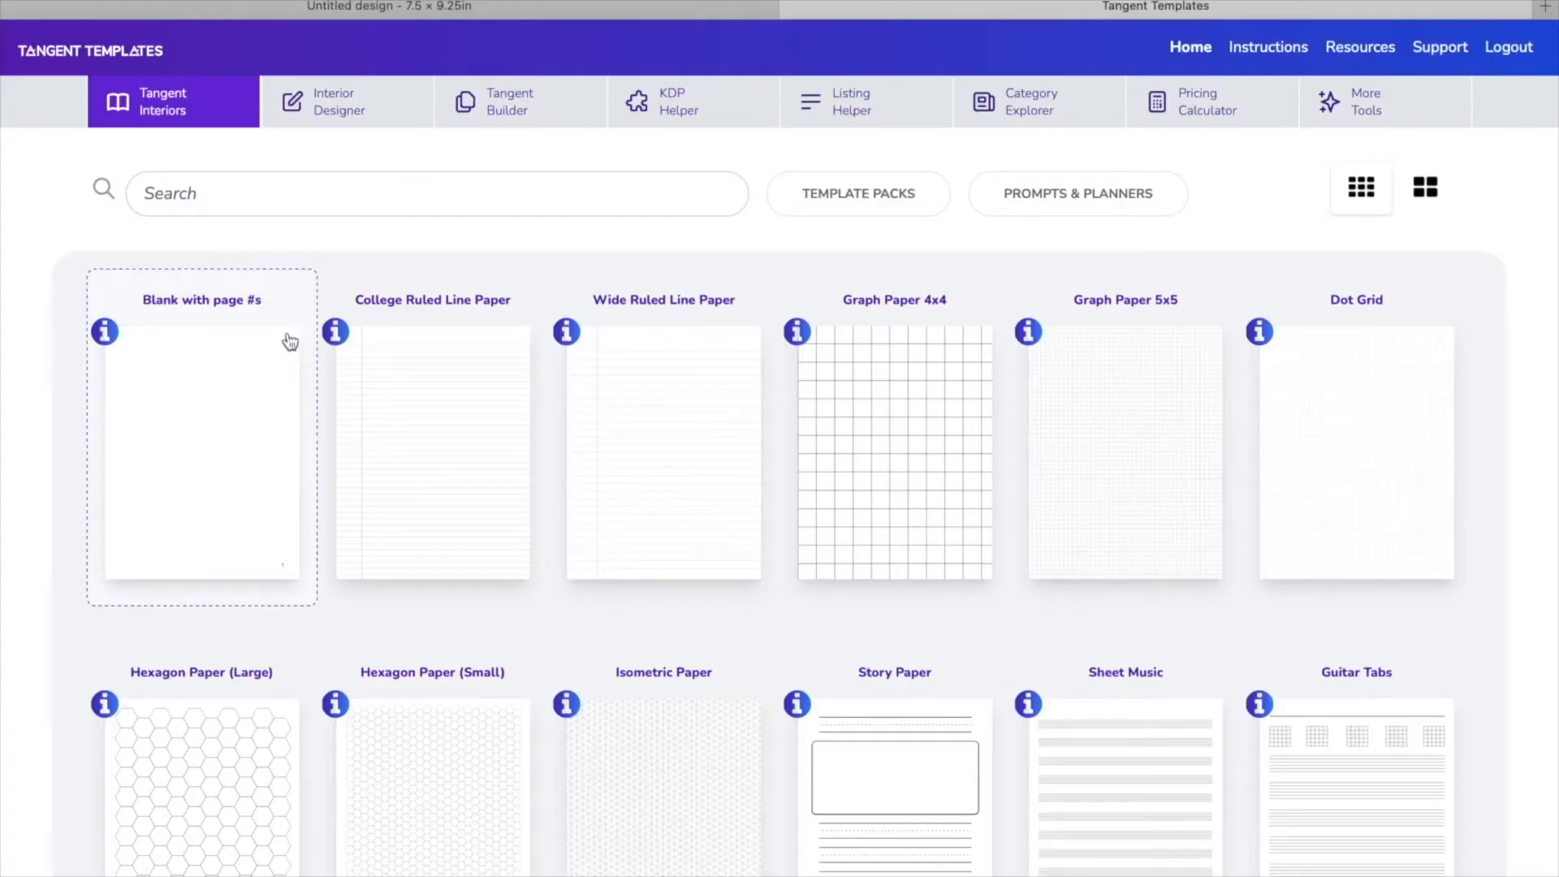
# Generate dimensions in Tangent Templates' KDP Helper for a 7.5 x 9.25 trim size, 120 pages, white paper and interior bleed.
pyautogui.click(712, 103)
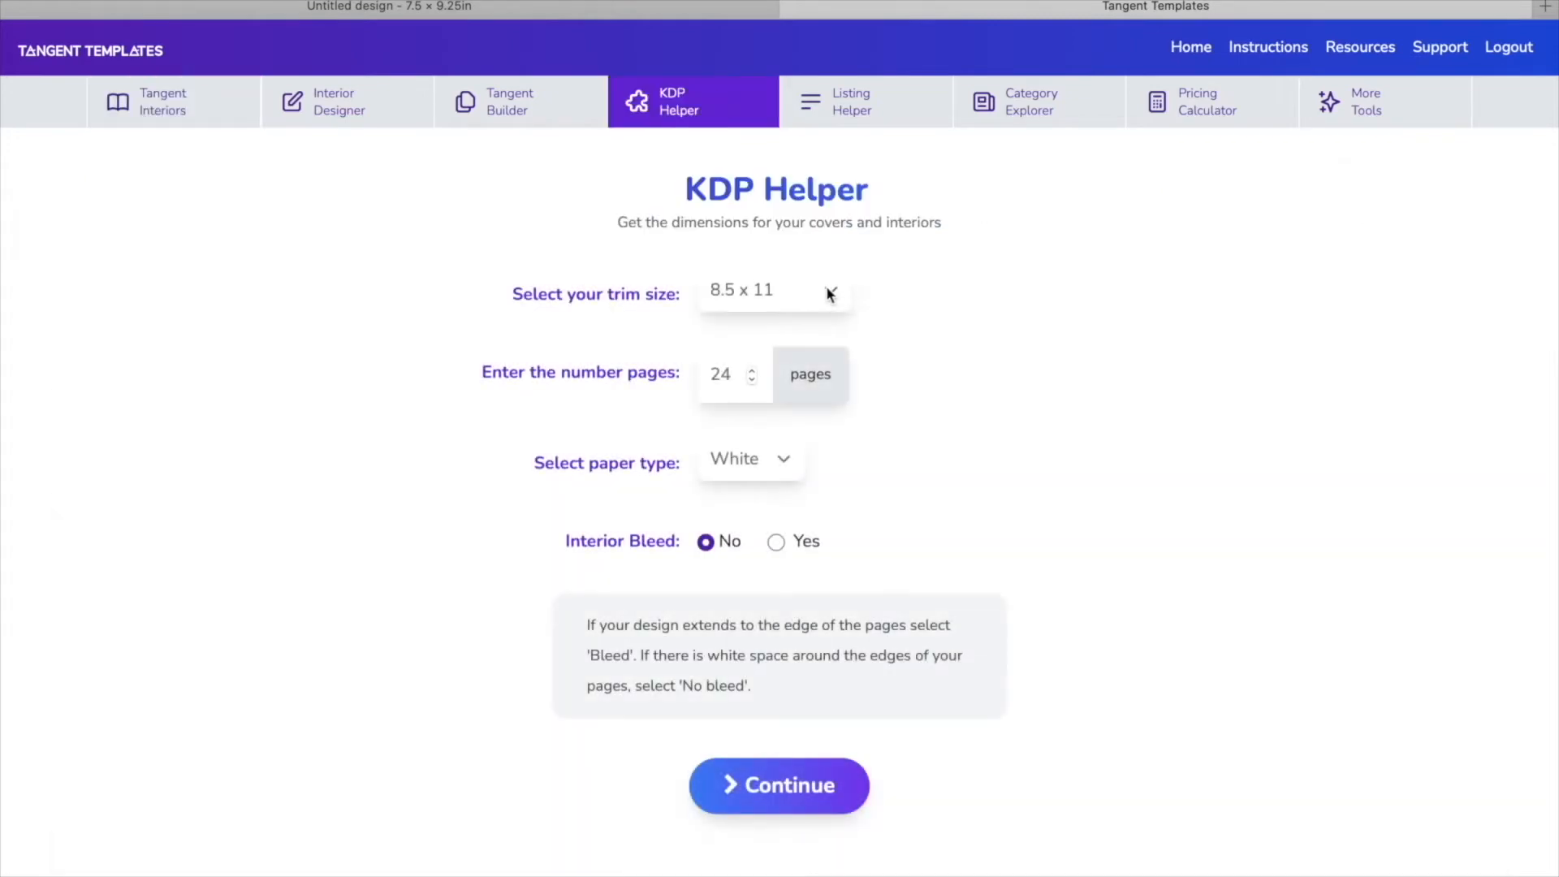
pyautogui.click(828, 292)
pyautogui.click(792, 195)
pyautogui.doubleClick(752, 371)
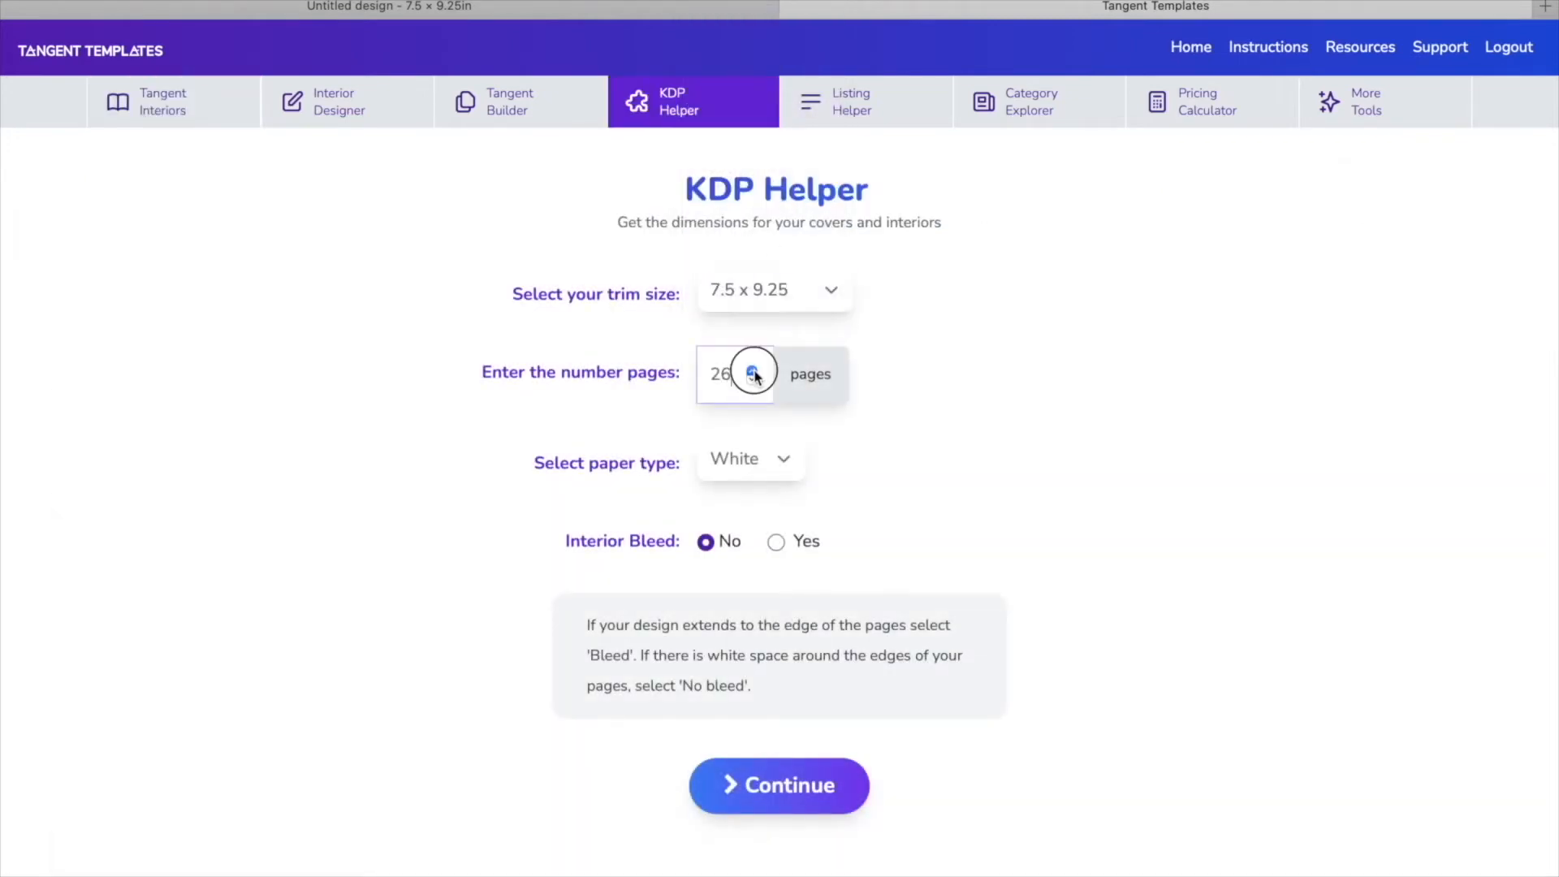
pyautogui.click(752, 380)
pyautogui.click(775, 542)
pyautogui.scroll(-1, 772, 543)
pyautogui.click(792, 735)
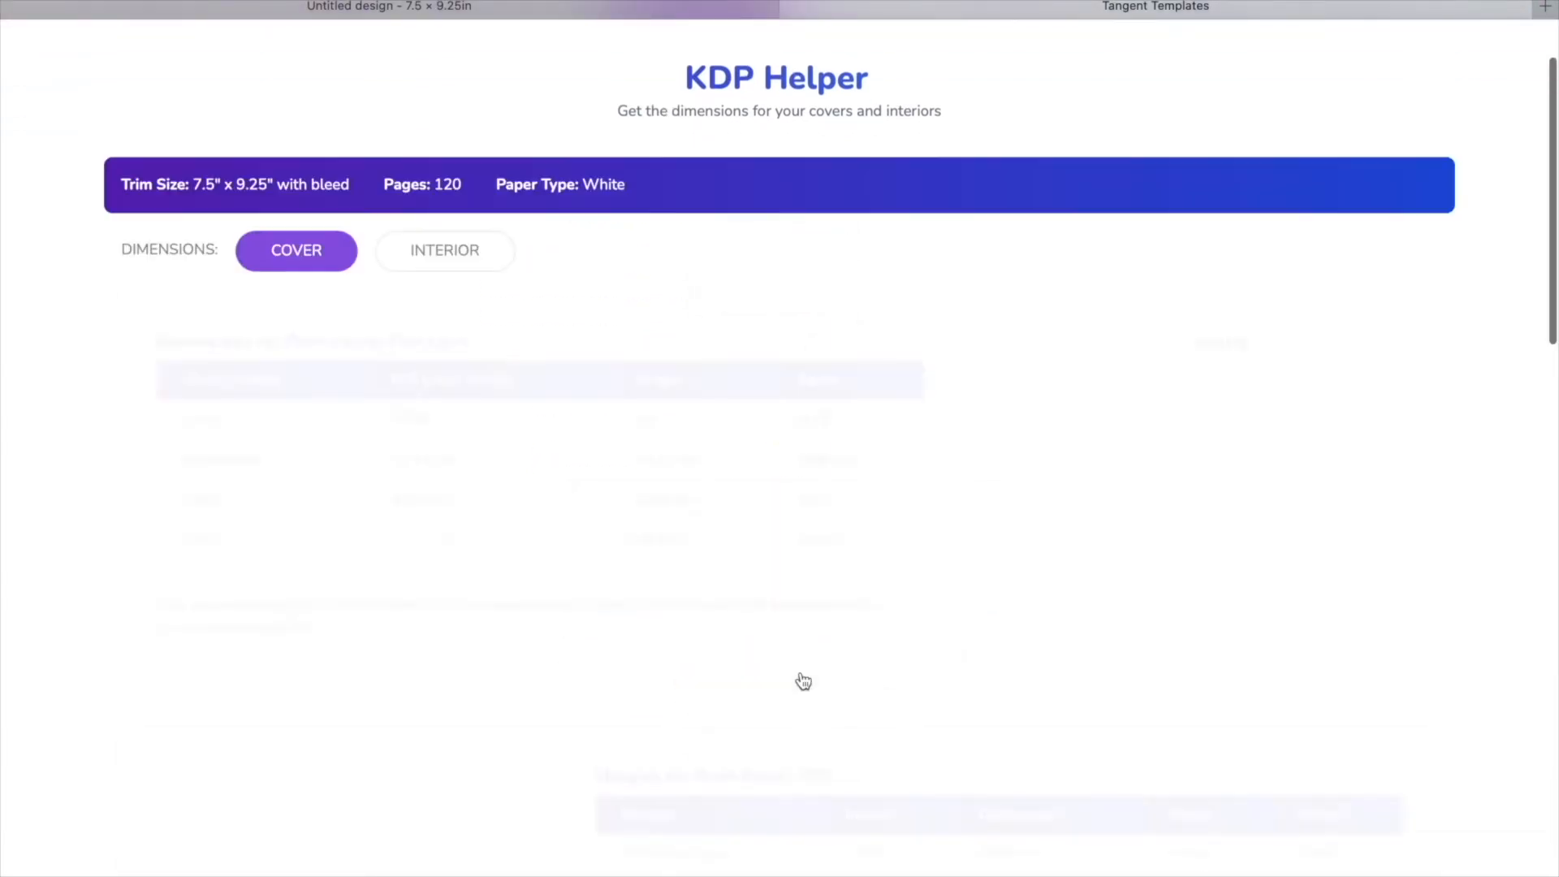
# Examine the KDP Helper's cover results, from the print-ready dimensions and margins through to the sizes for each design program.
pyautogui.scroll(-10, 803, 680)
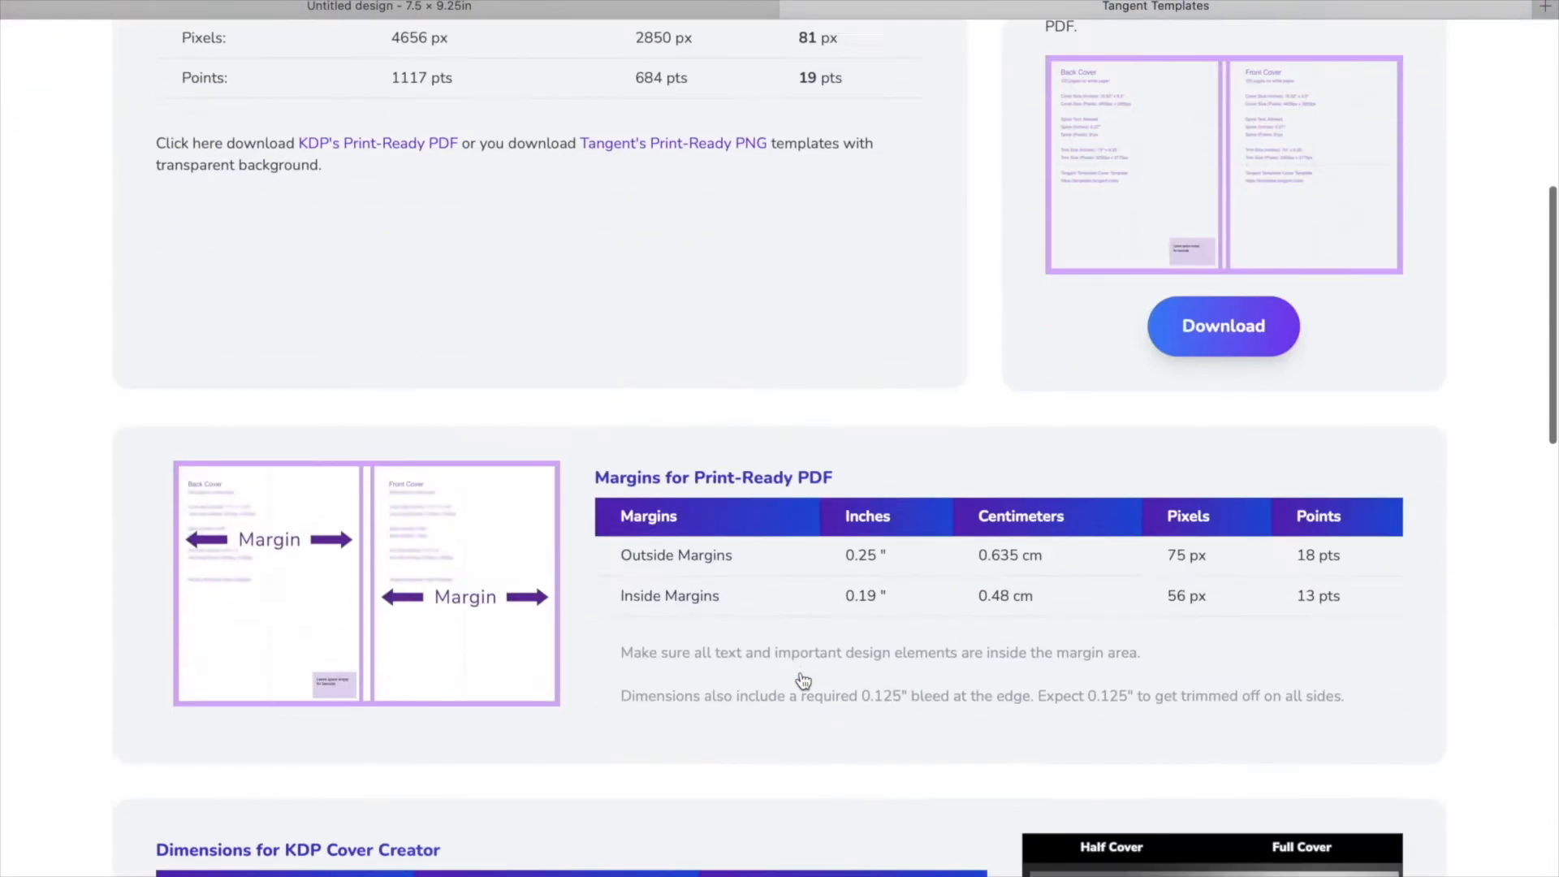
pyautogui.scroll(8, 803, 680)
pyautogui.scroll(3, 803, 681)
pyautogui.scroll(-3, 696, 658)
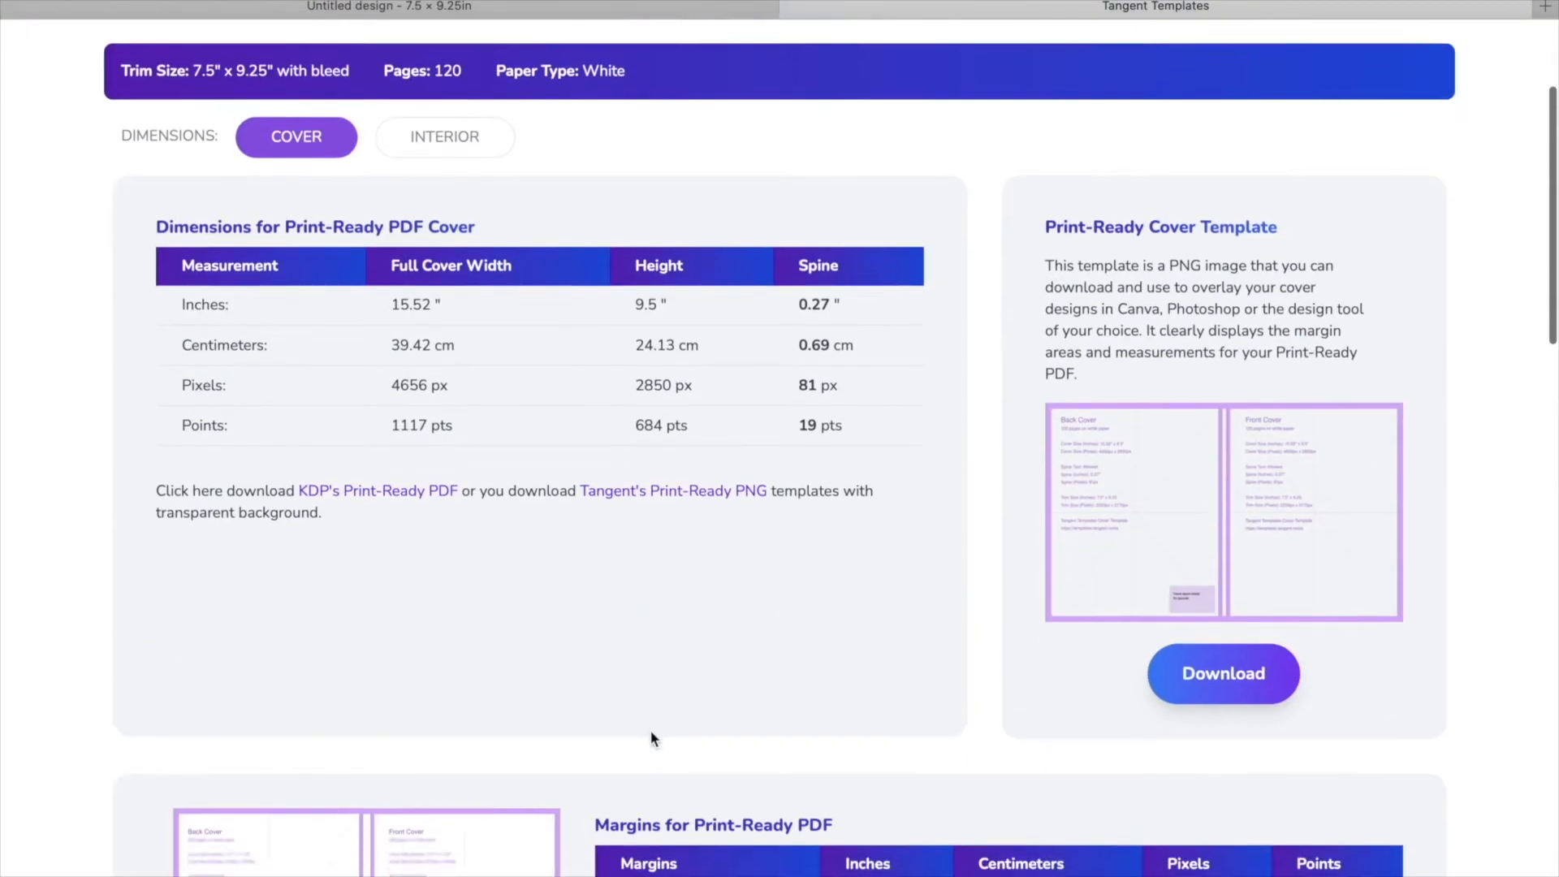
pyautogui.scroll(-15, 660, 543)
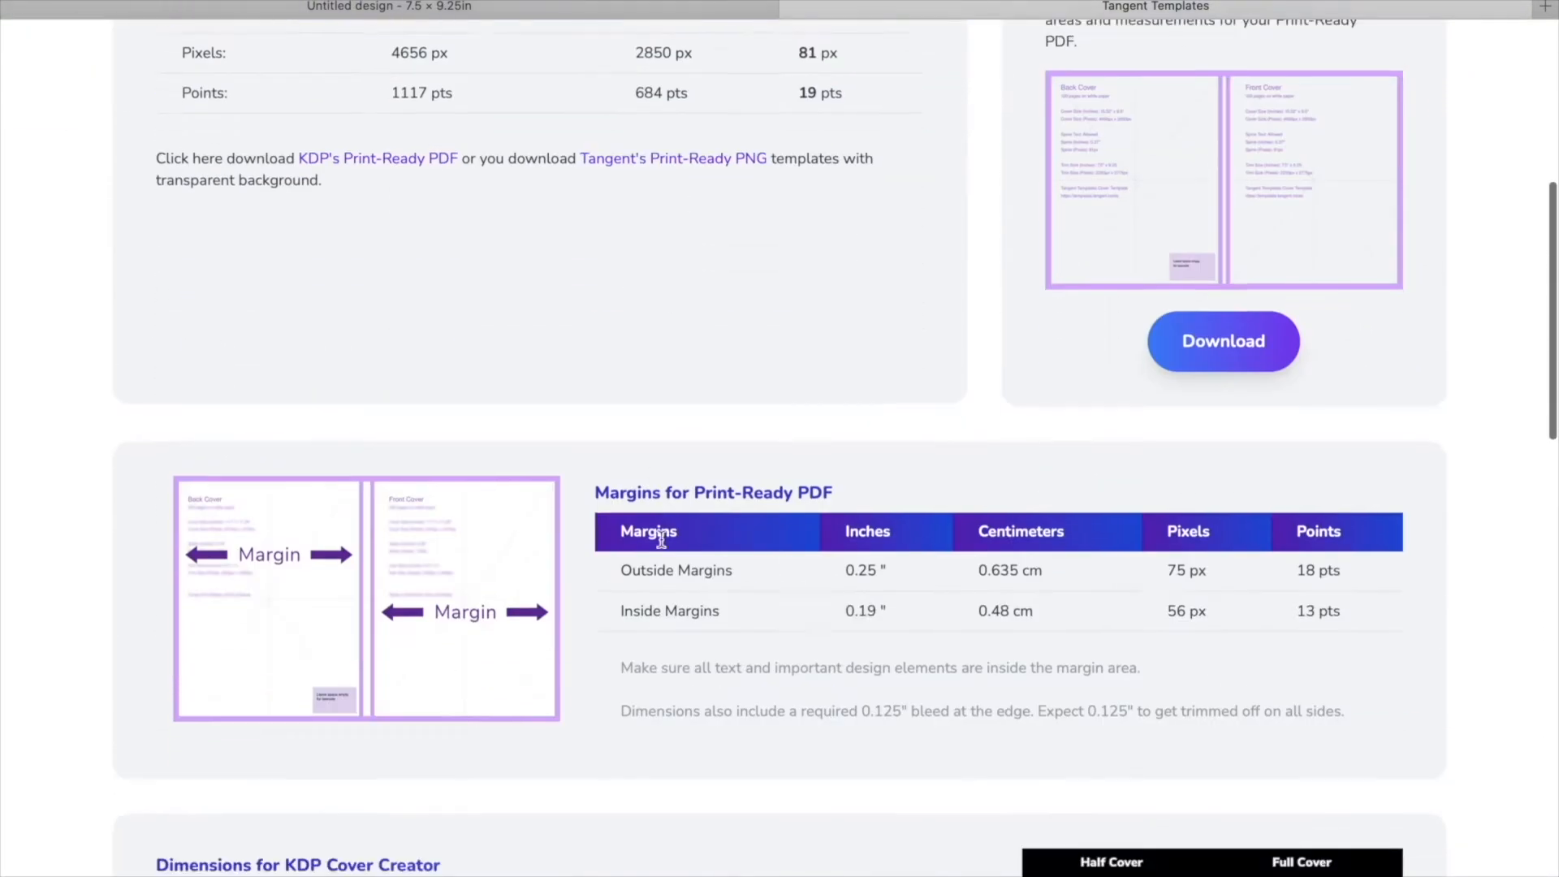
pyautogui.scroll(-5, 662, 546)
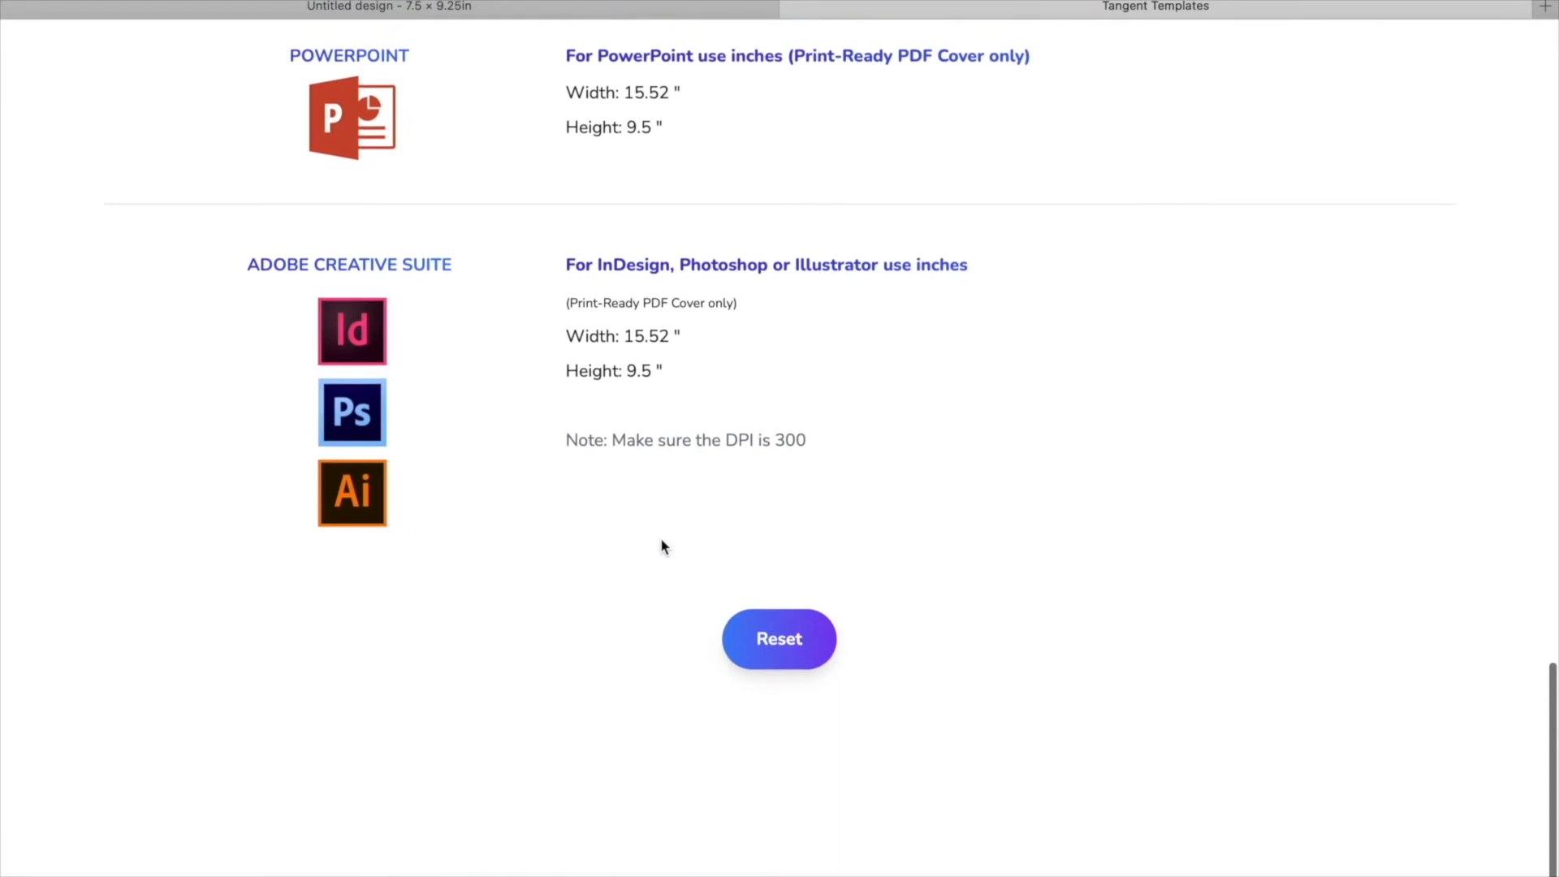
pyautogui.scroll(15, 662, 546)
pyautogui.scroll(6, 662, 546)
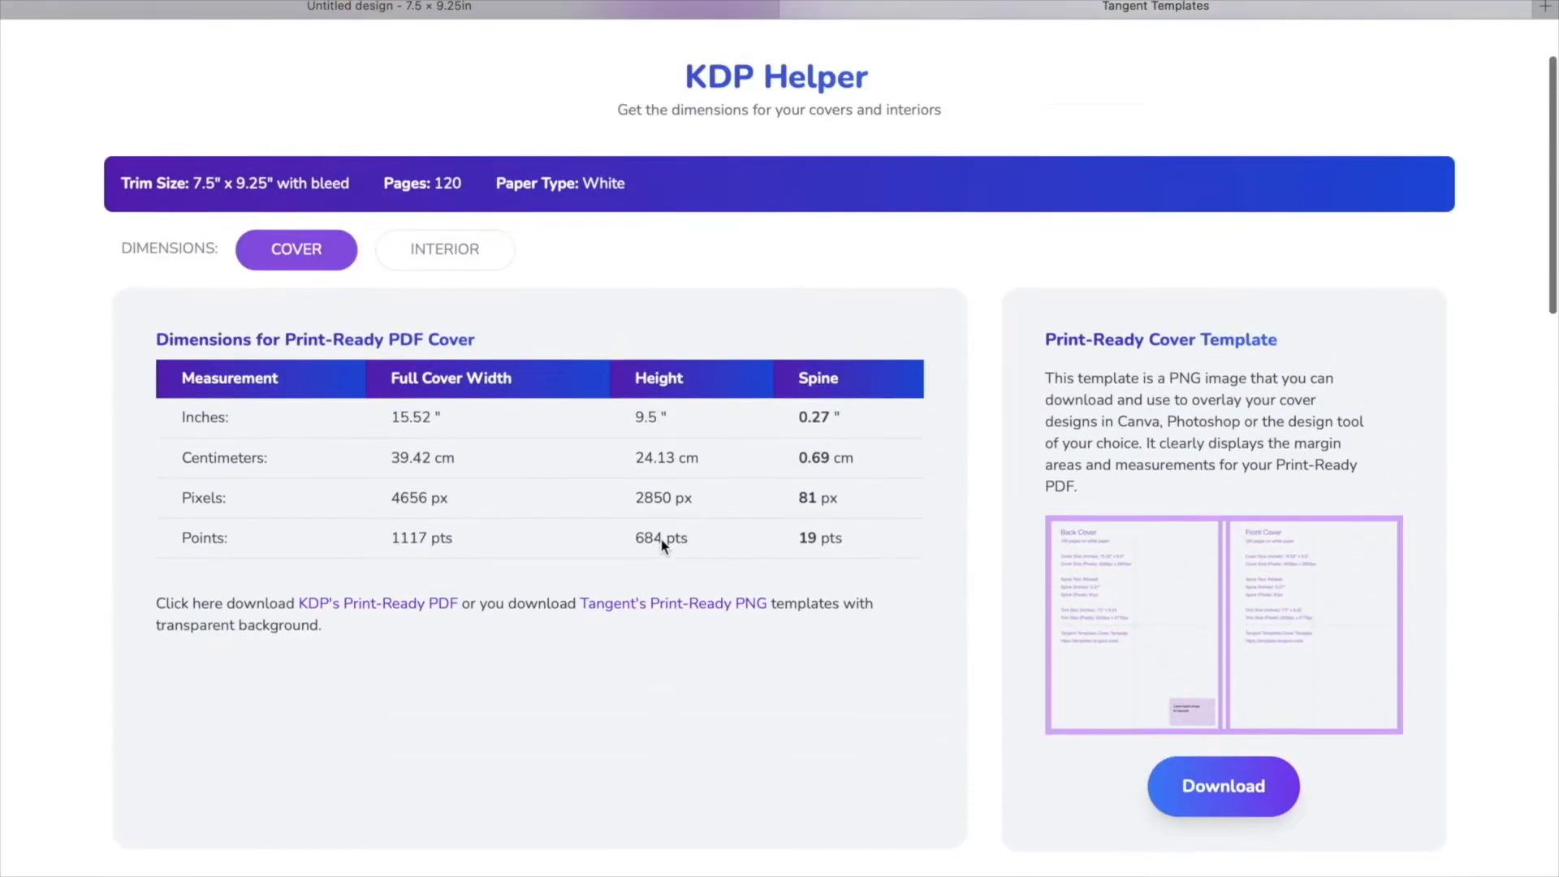
# Download Tangent's print-ready cover template and place a copy of the file on the desktop.
pyautogui.scroll(-2, 661, 545)
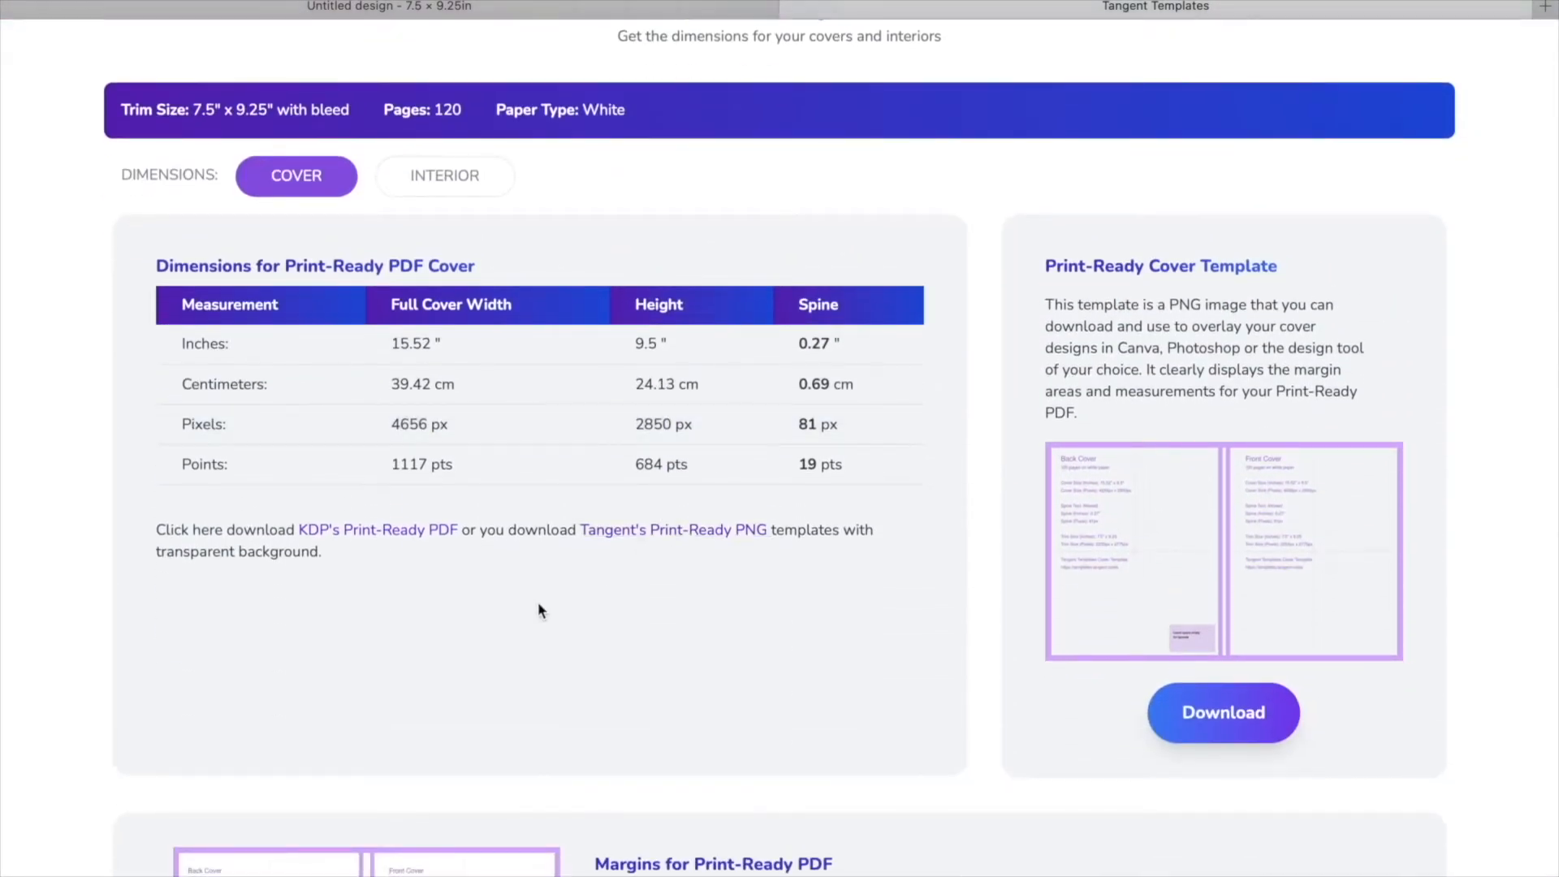
pyautogui.scroll(-2, 538, 601)
pyautogui.scroll(-1, 538, 605)
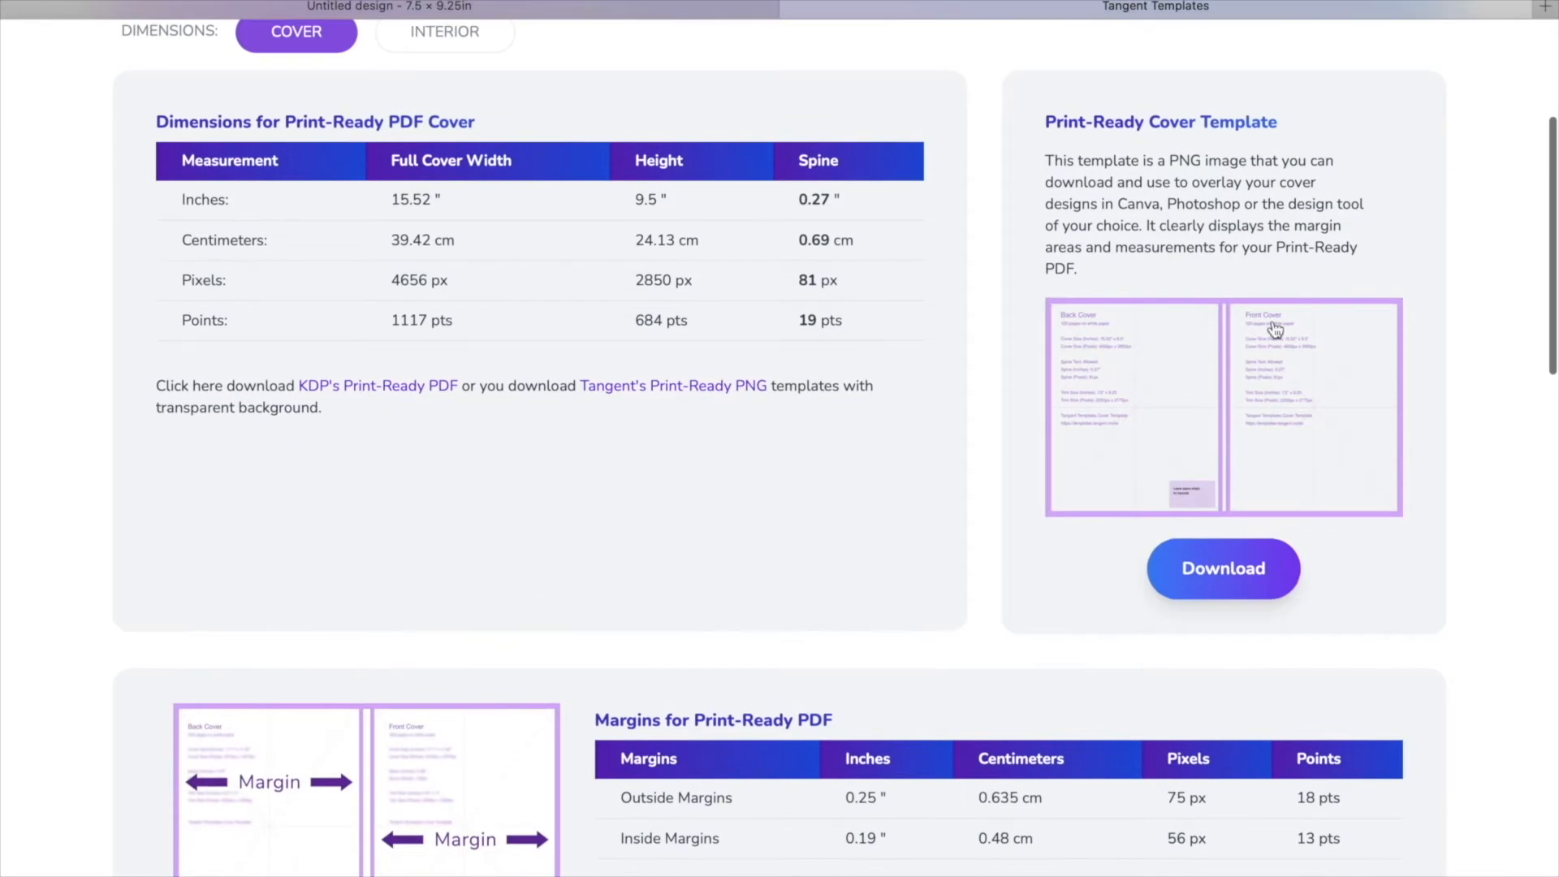
pyautogui.click(1233, 575)
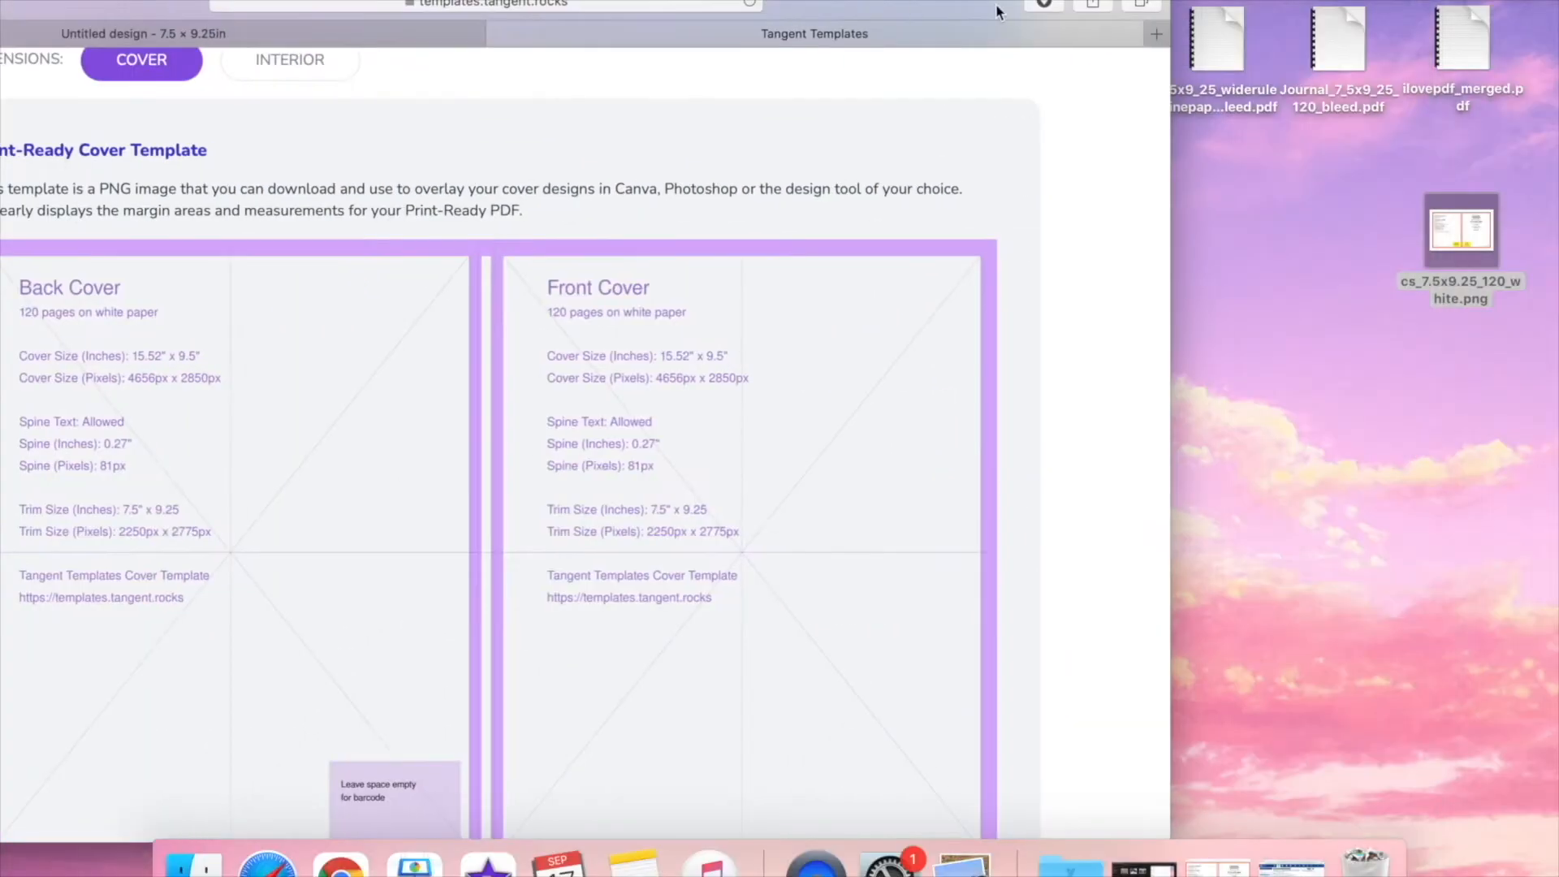
pyautogui.click(1044, 3)
pyautogui.moveTo(937, 114); pyautogui.dragTo(1270, 221)
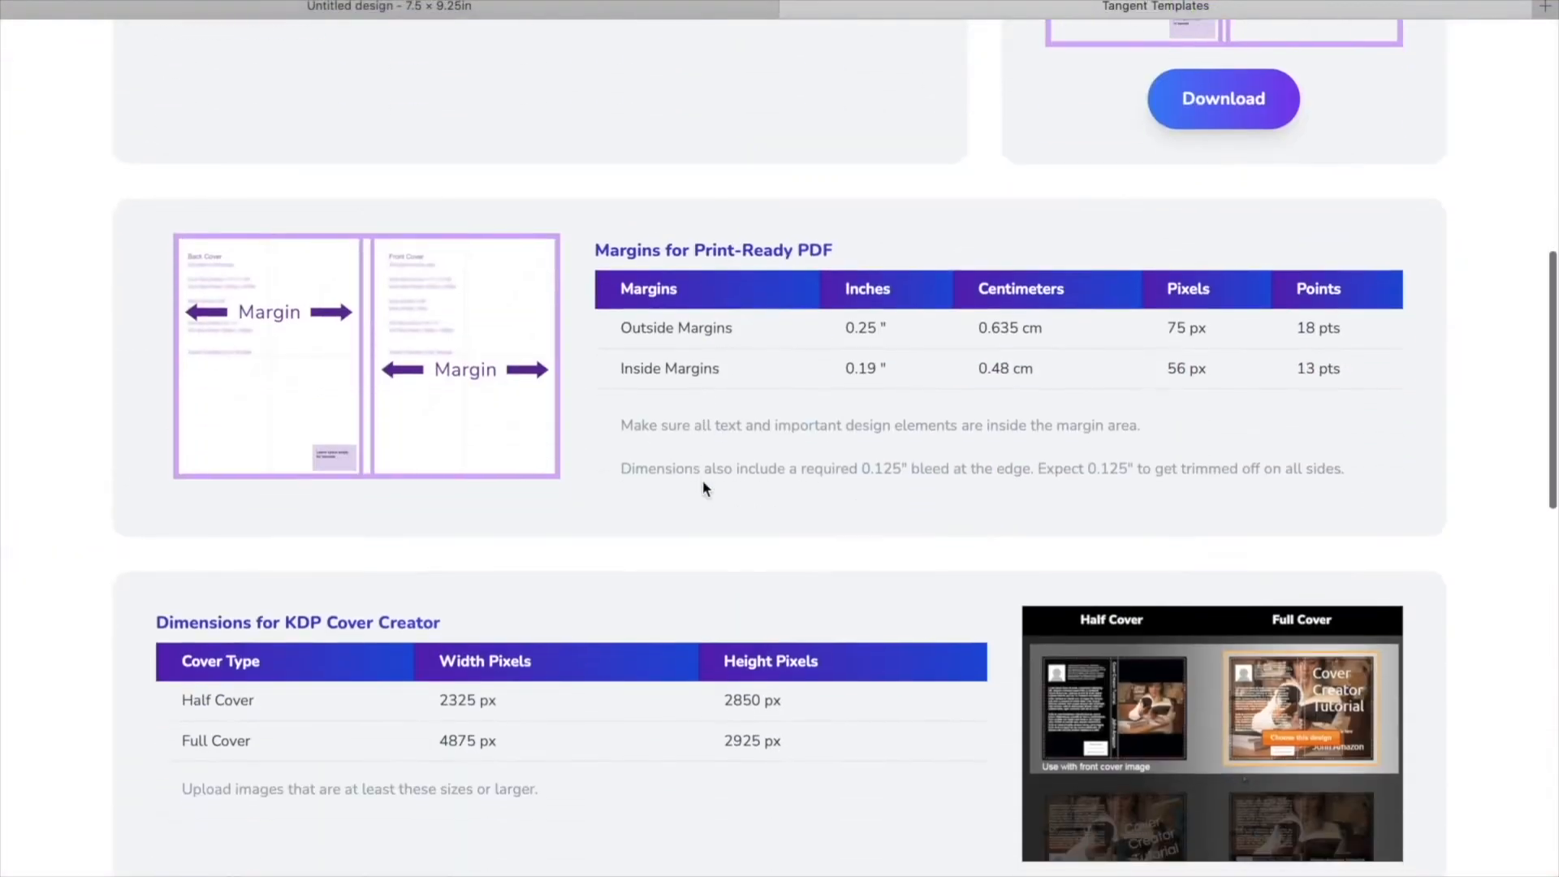
# Review the KDP Helper's interior dimensions, margins and interior template image for the notebook.
pyautogui.scroll(-2, 703, 487)
pyautogui.scroll(8, 703, 487)
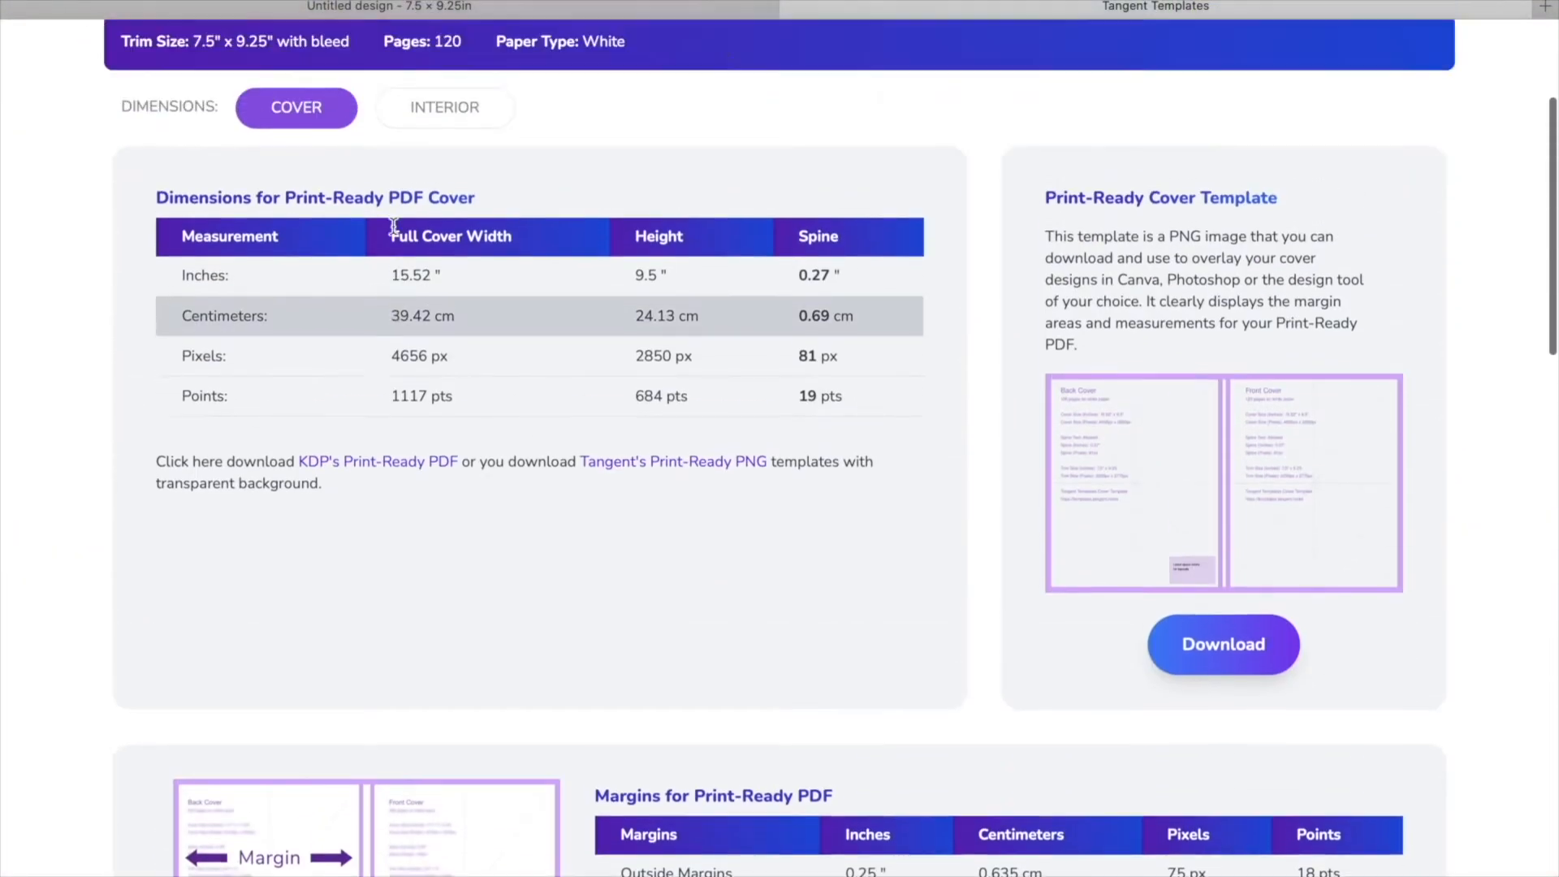
pyautogui.scroll(1, 393, 227)
pyautogui.click(314, 198)
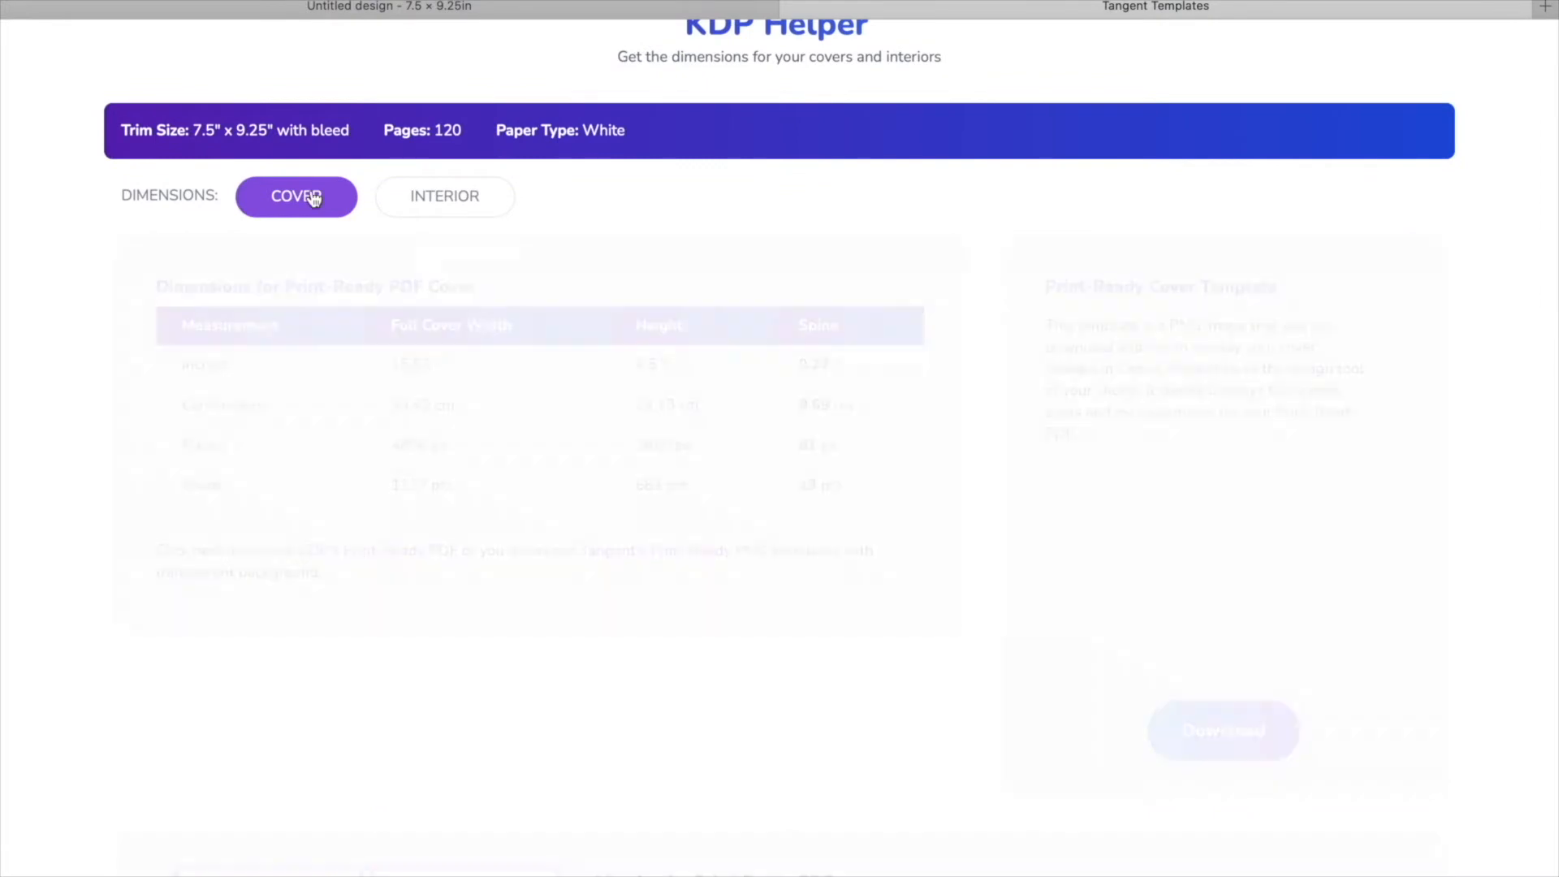
pyautogui.click(453, 203)
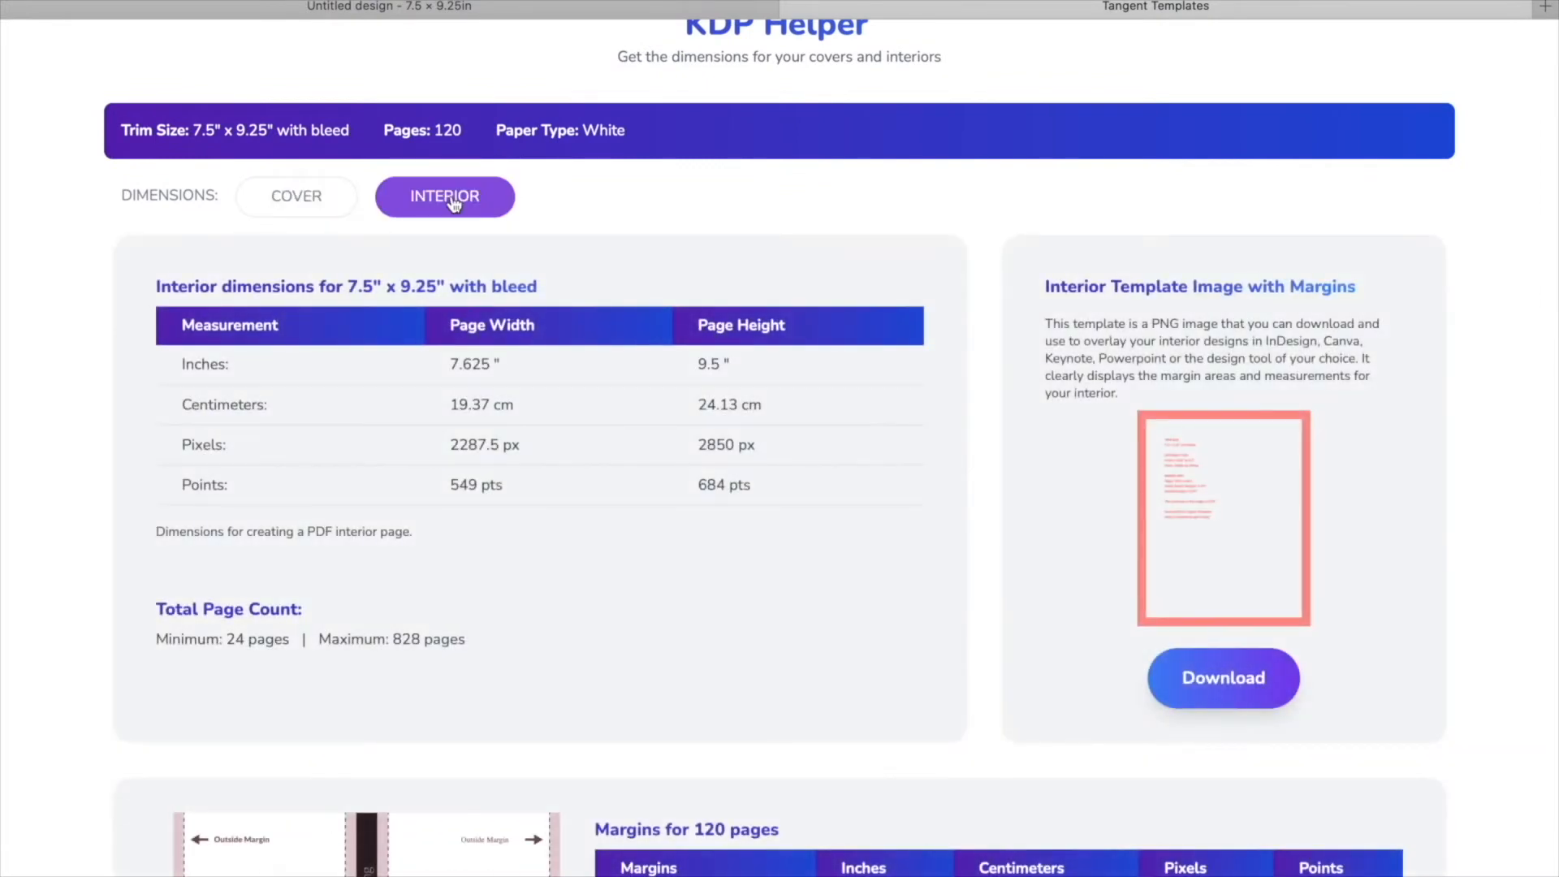
pyautogui.scroll(-4, 538, 497)
pyautogui.scroll(5, 538, 491)
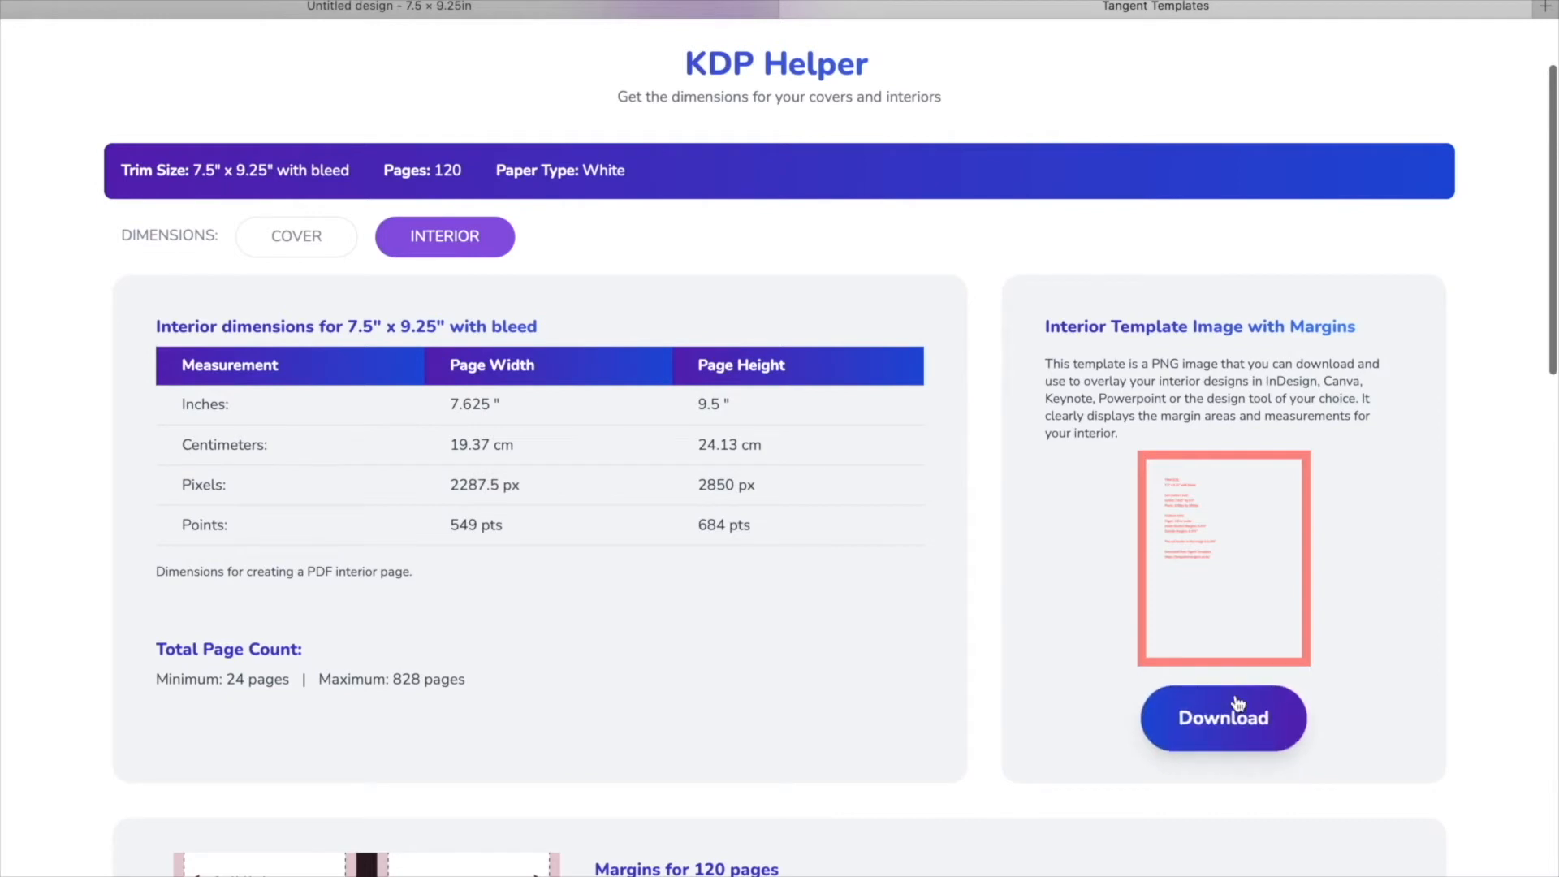
pyautogui.scroll(-1, 650, 461)
# Return to the cover dimensions and read the margin, KDP Cover Creator and Canva size sections.
pyautogui.click(302, 156)
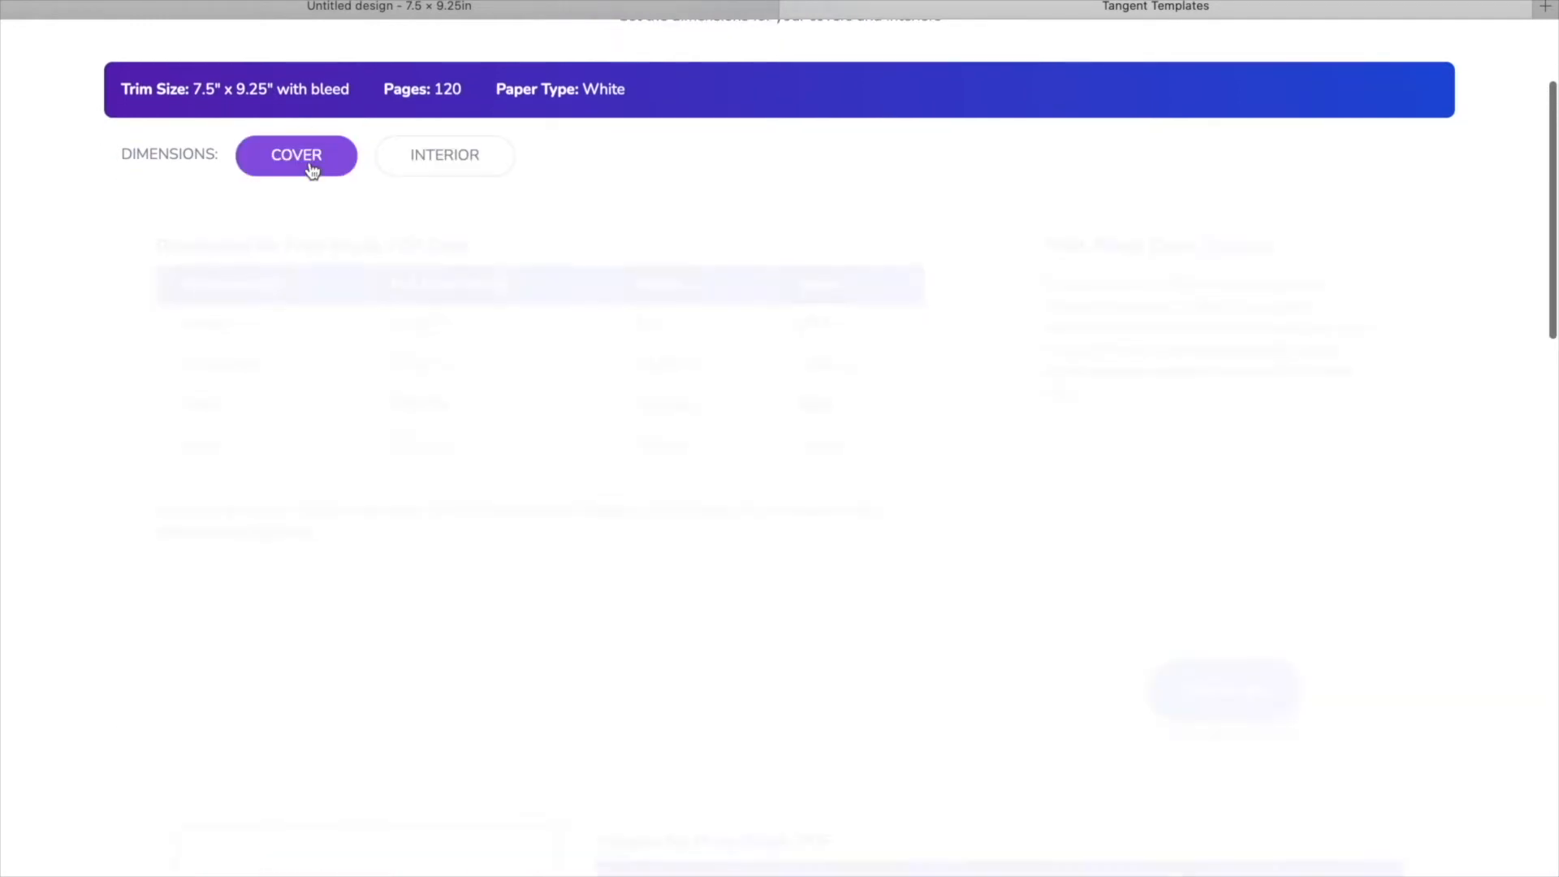
pyautogui.scroll(-1, 427, 417)
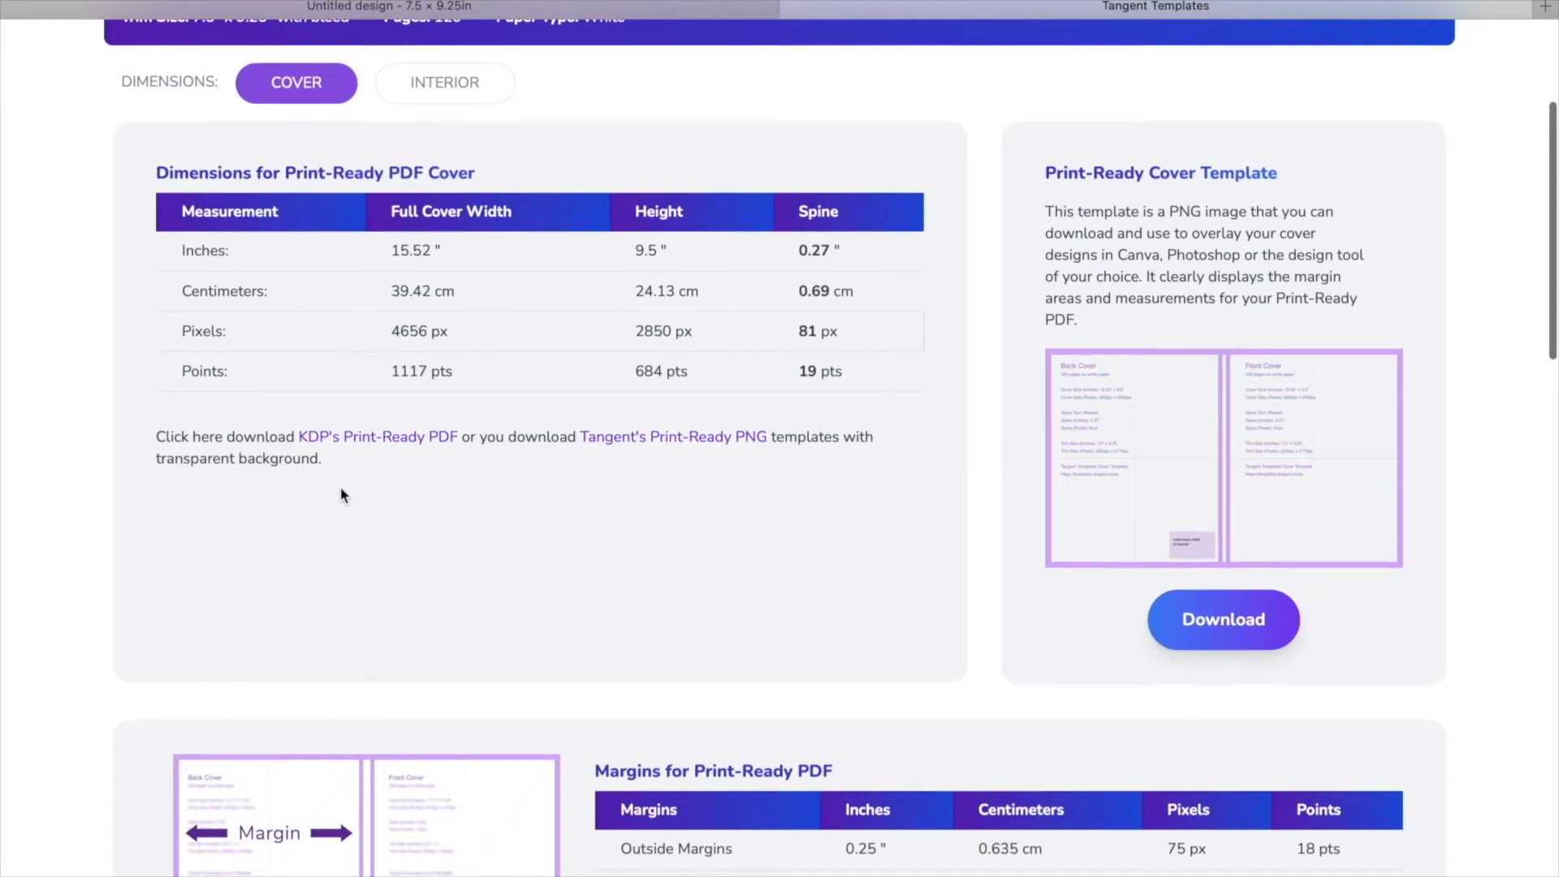
pyautogui.scroll(-9, 339, 486)
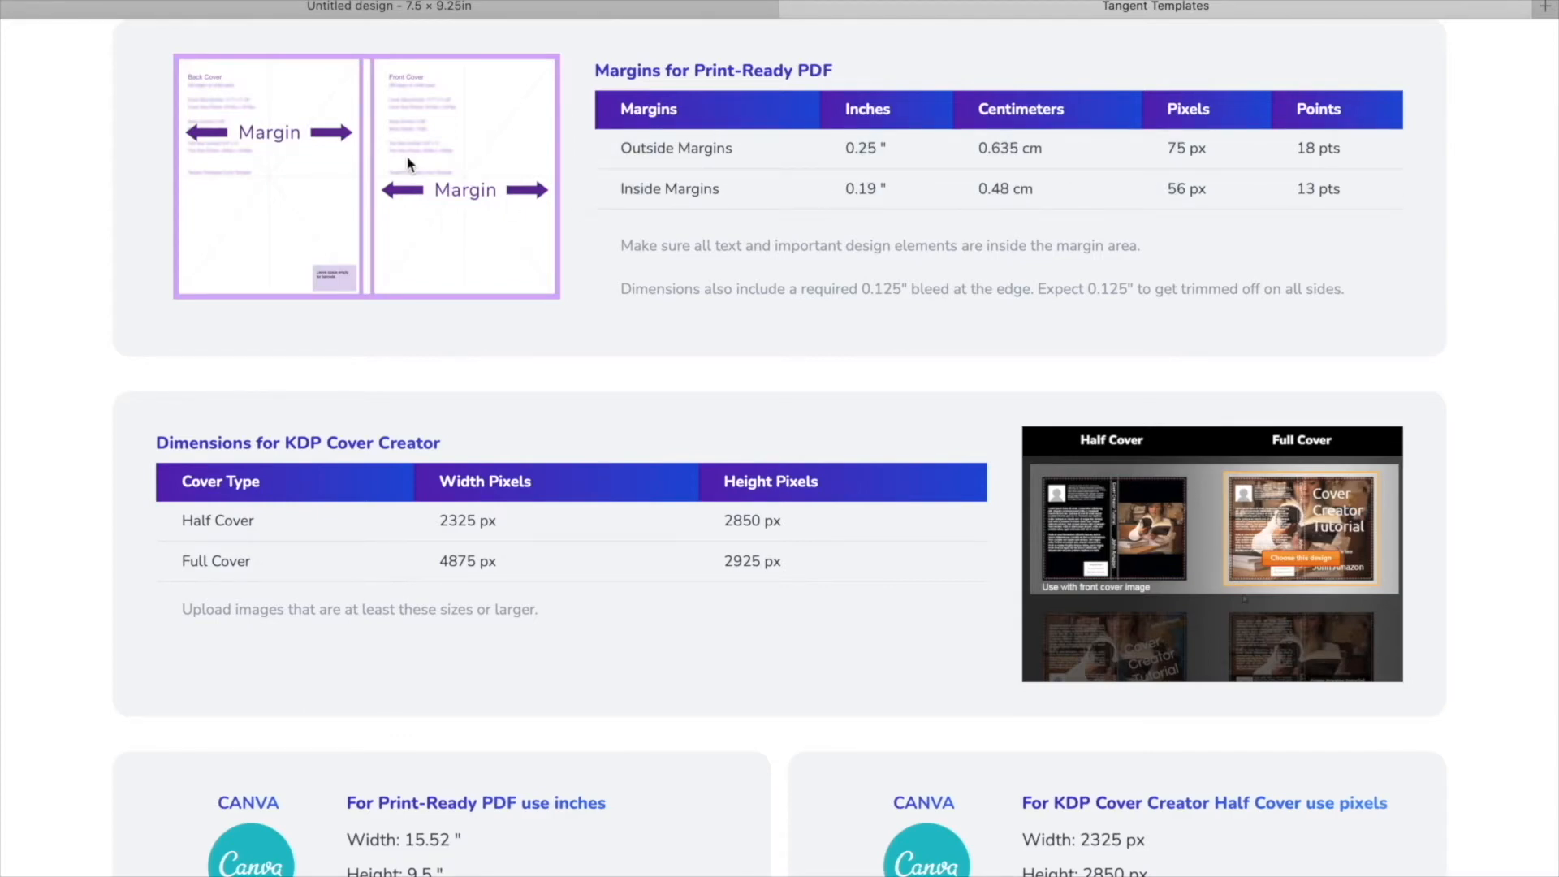
pyautogui.scroll(-10, 406, 268)
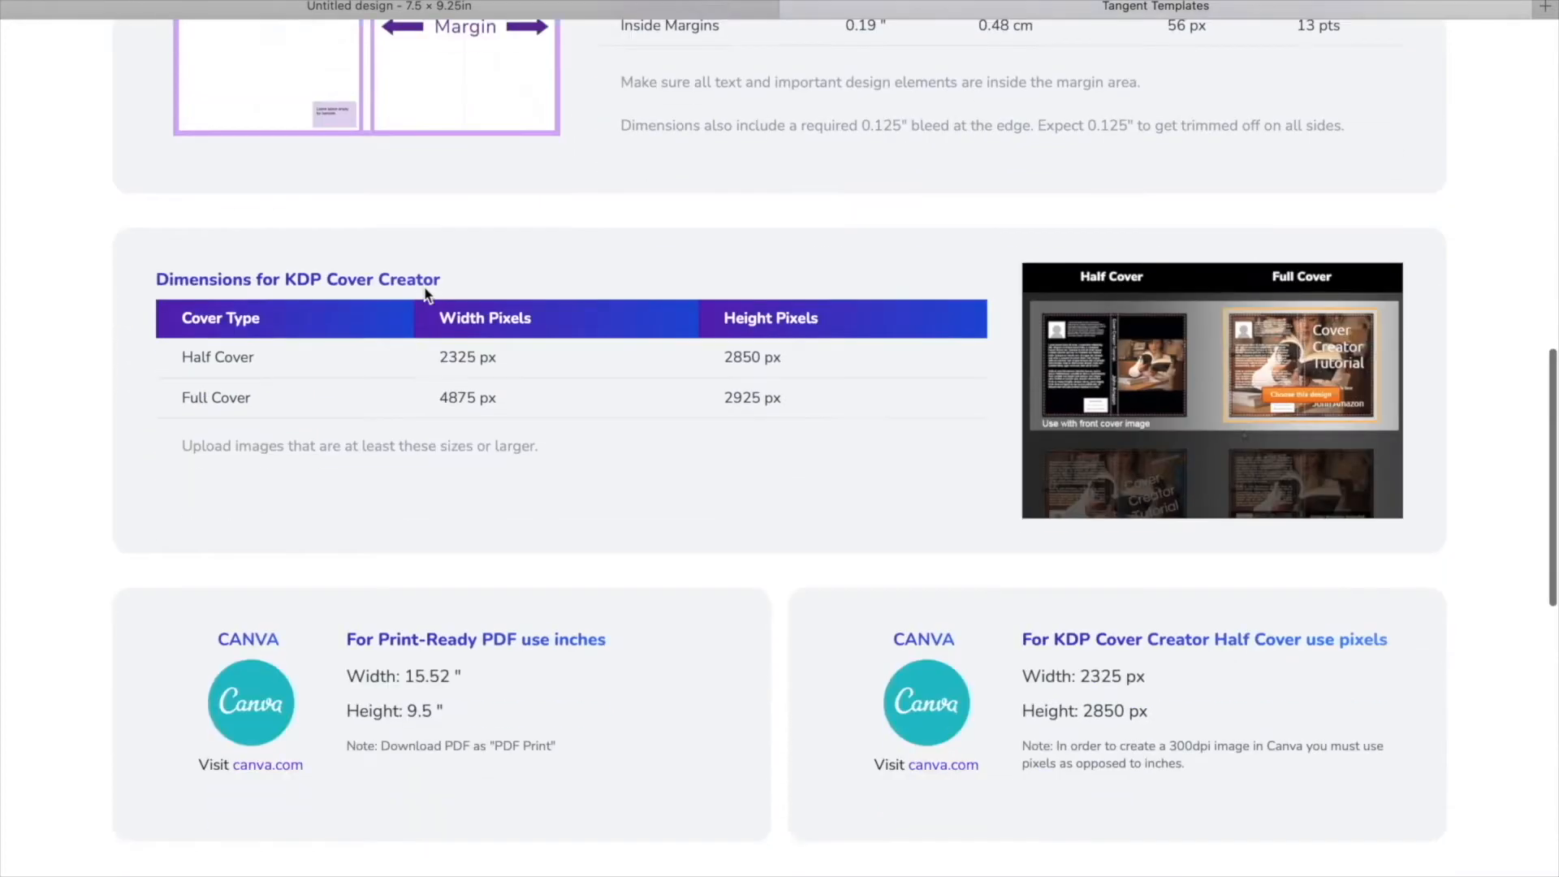
pyautogui.scroll(-1, 450, 237)
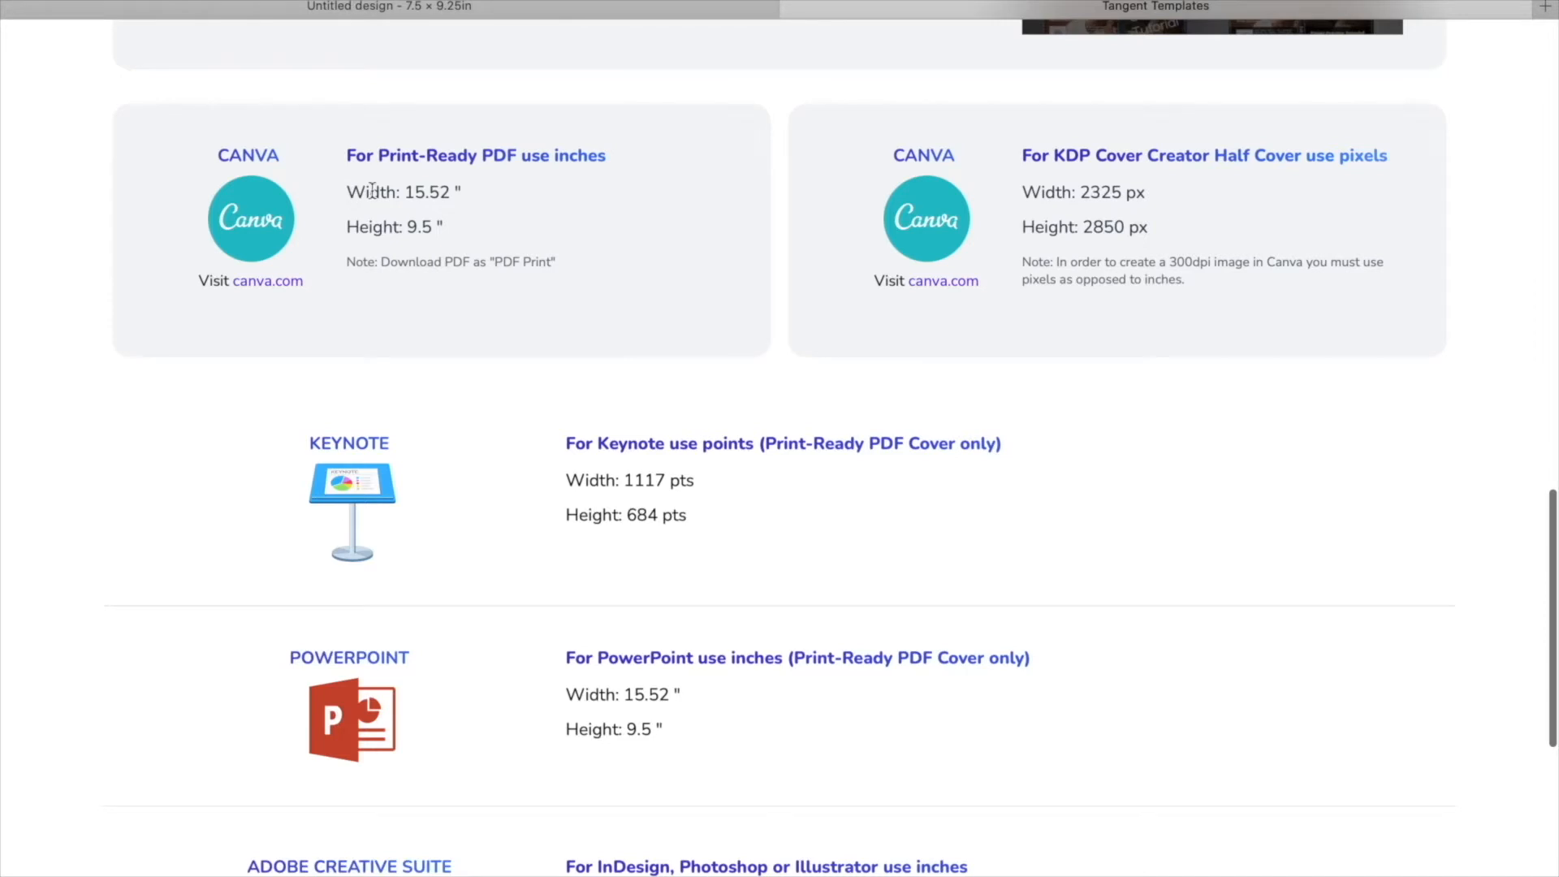
pyautogui.scroll(-1, 411, 202)
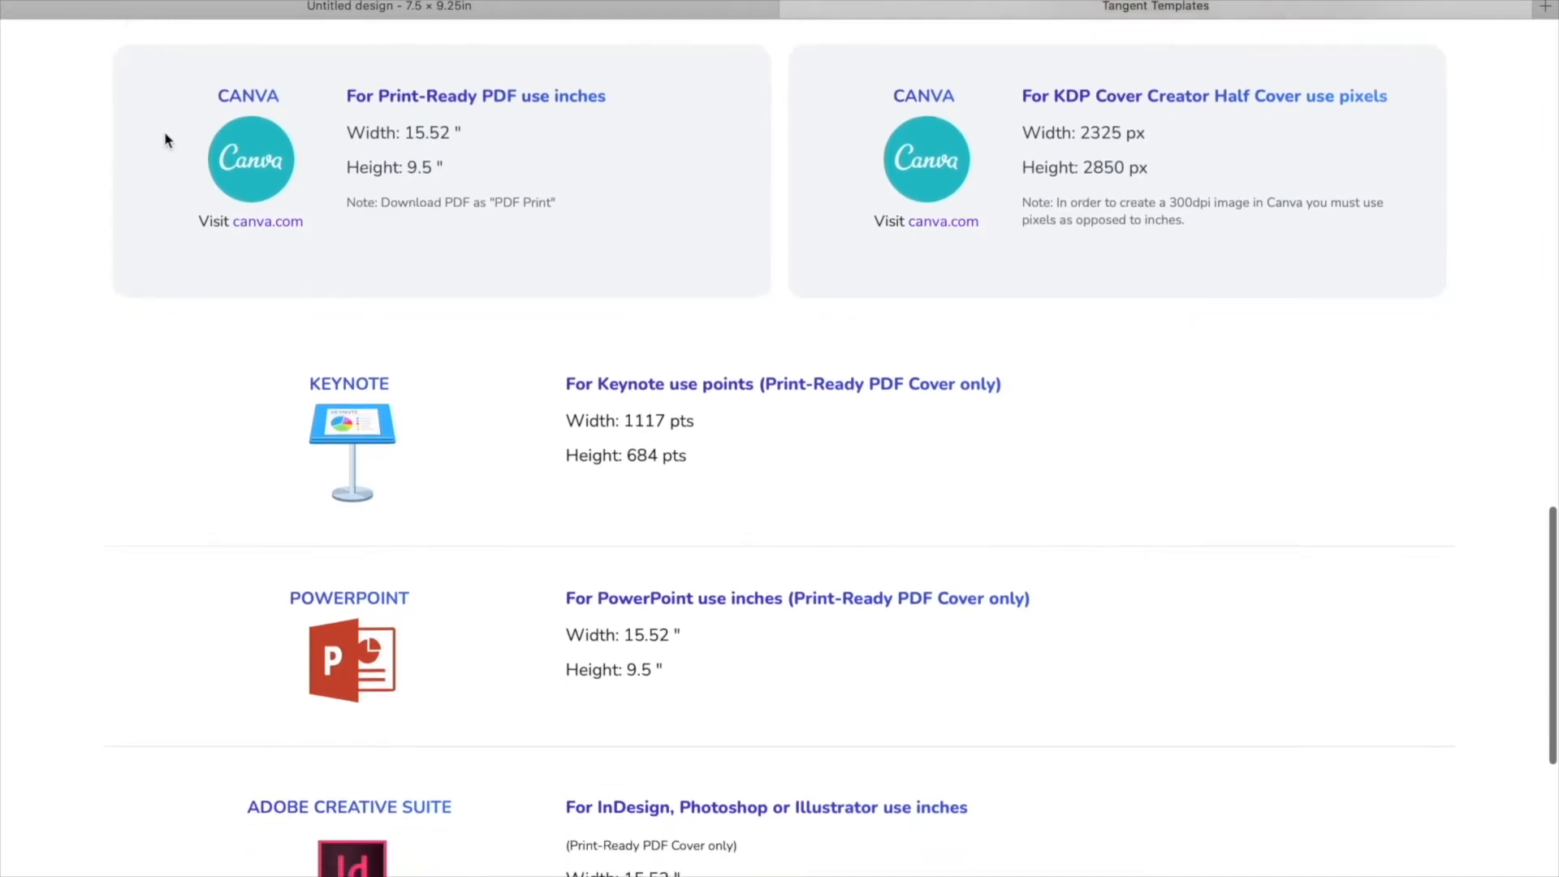
pyautogui.scroll(-1, 411, 584)
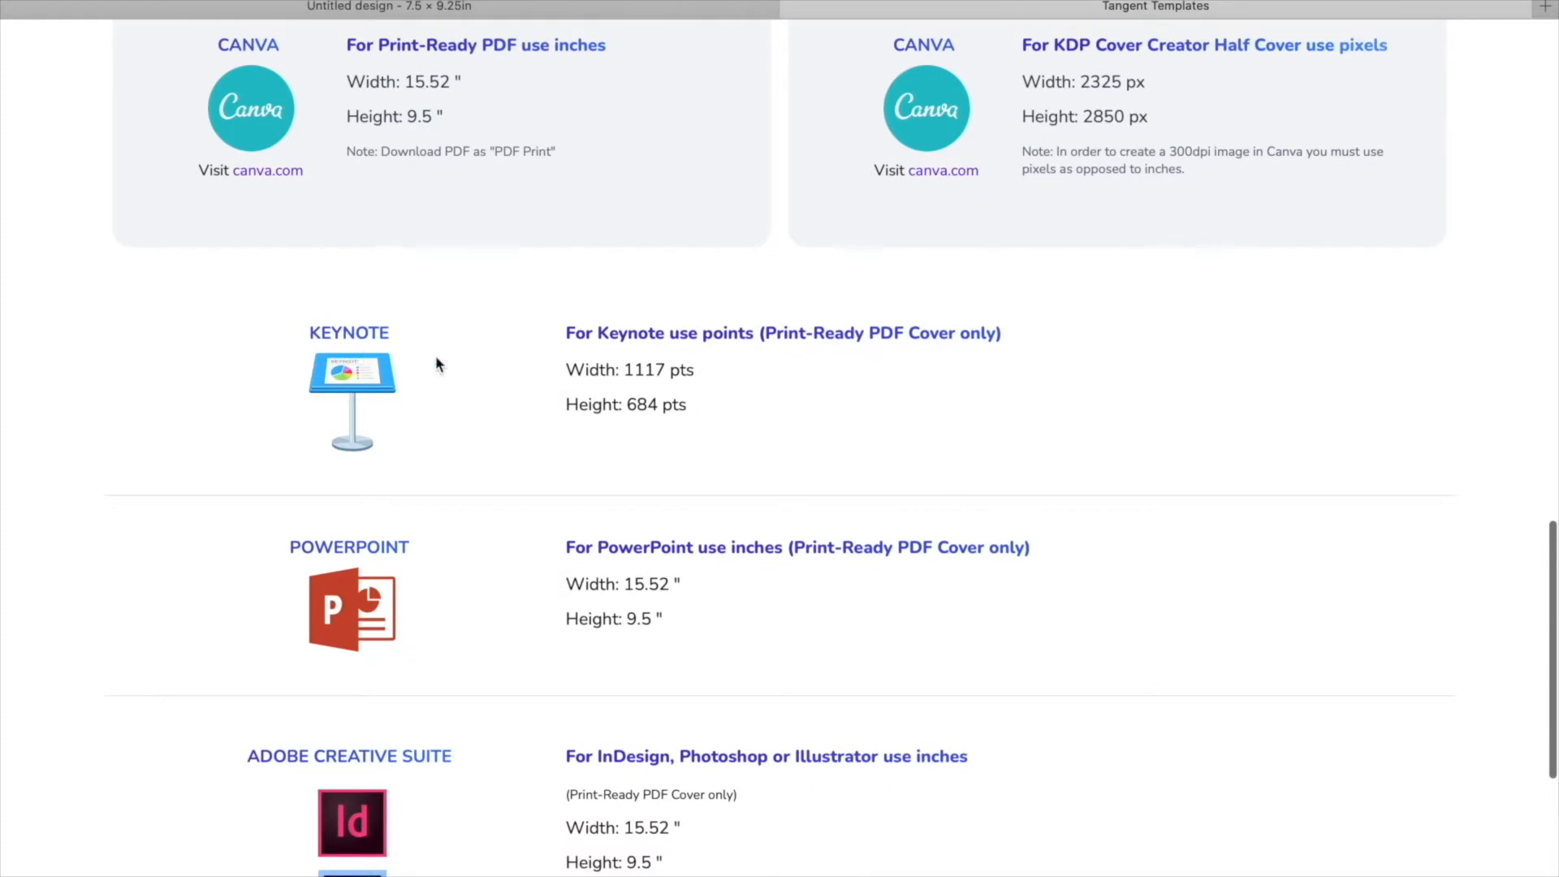
# Compare the recommended cover sizes for Keynote, PowerPoint and Adobe Creative Suite with those for Canva.
pyautogui.moveTo(568, 368); pyautogui.dragTo(702, 369)
pyautogui.scroll(-2, 566, 516)
pyautogui.click(532, 507)
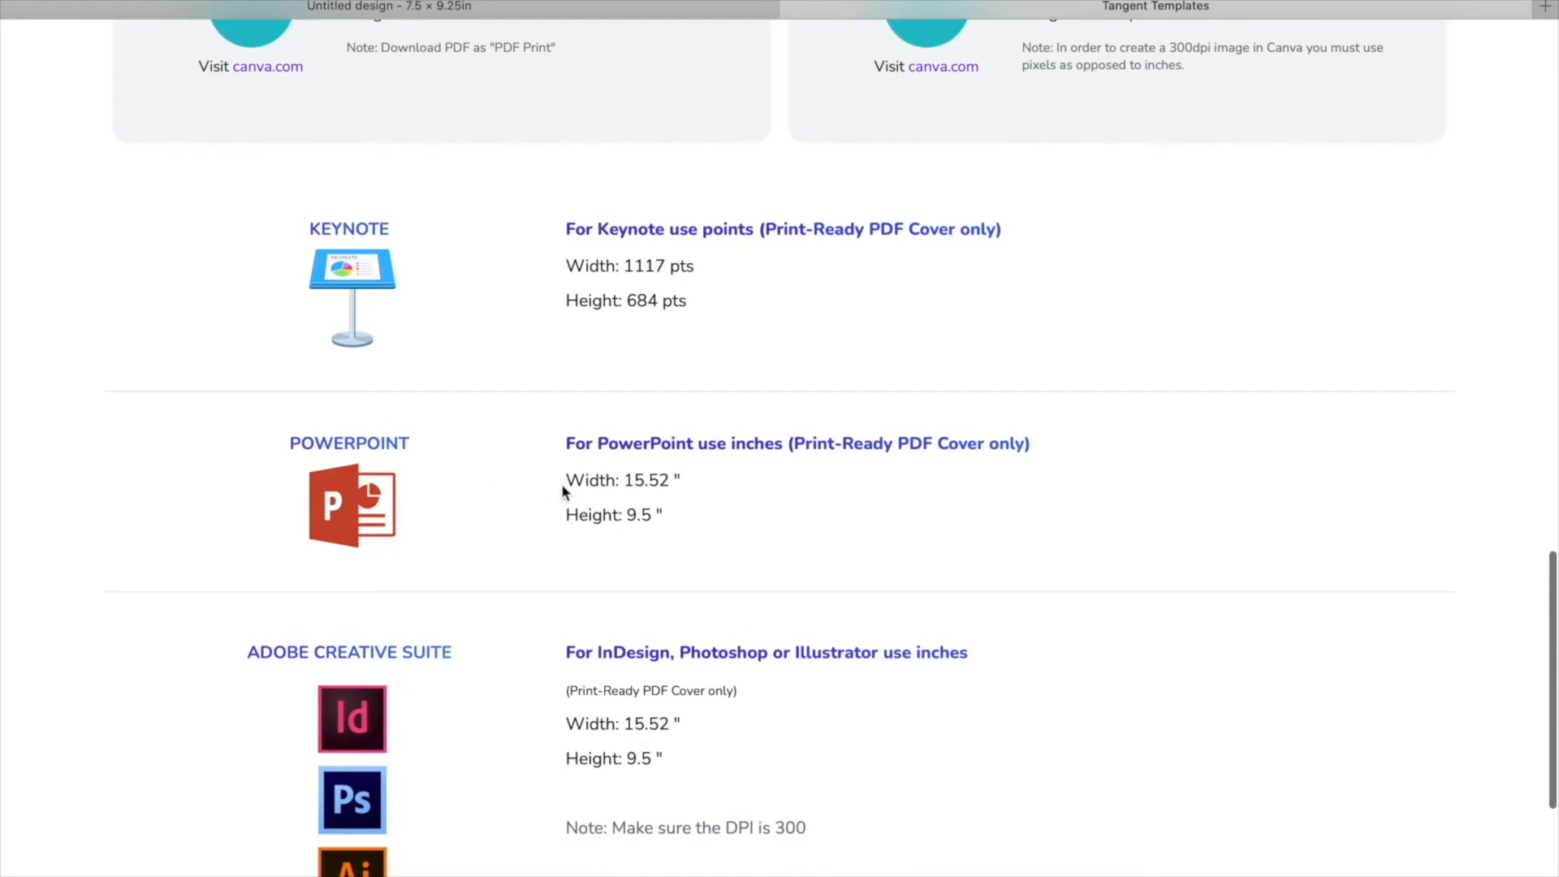
pyautogui.scroll(7, 620, 537)
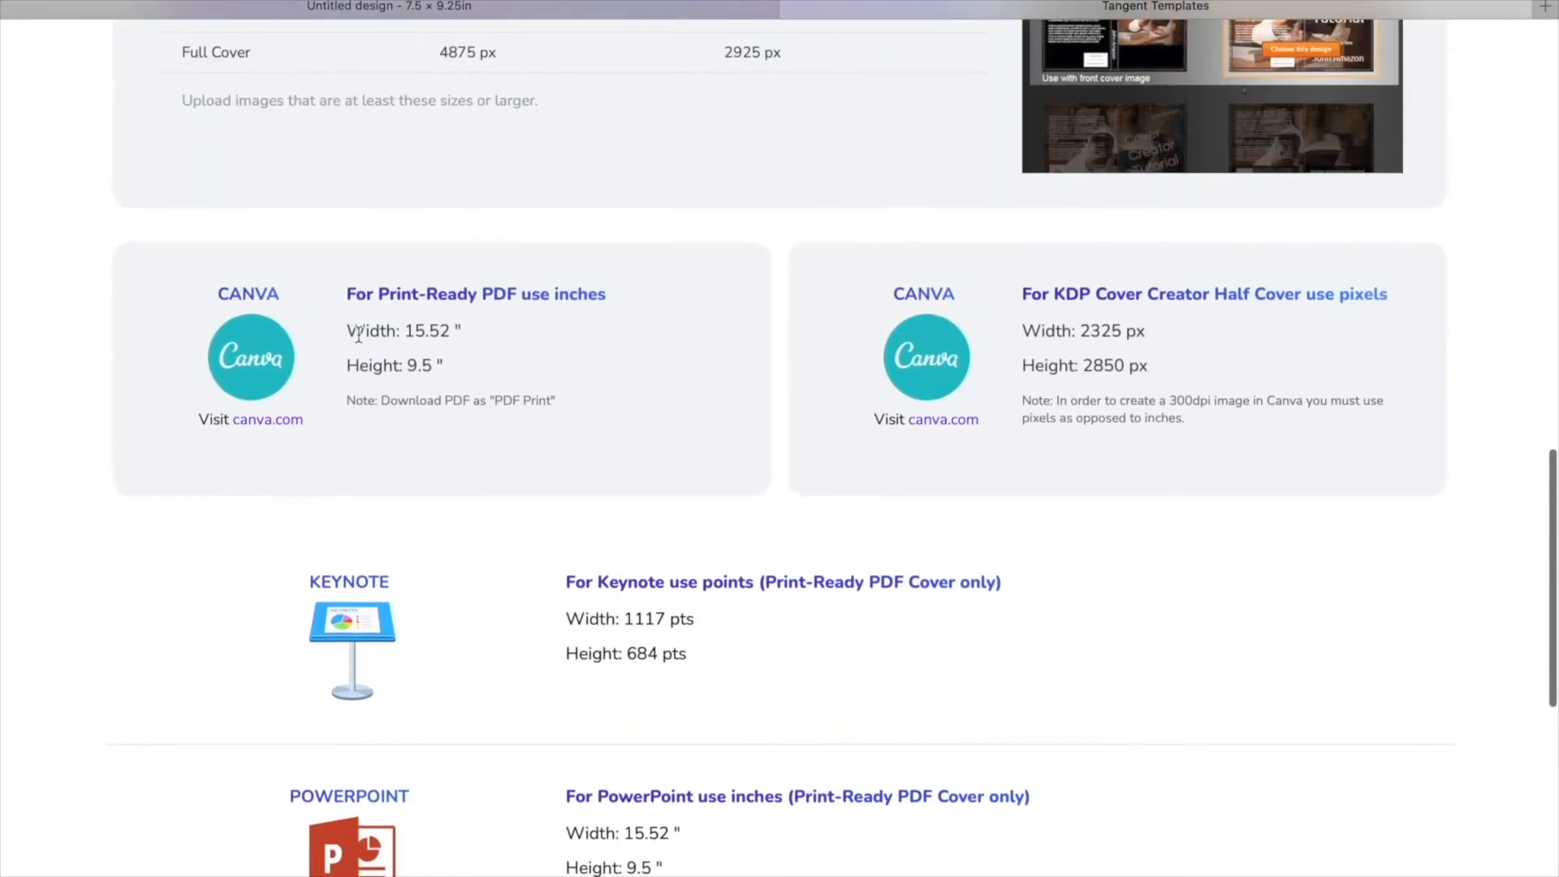
pyautogui.scroll(-13, 442, 351)
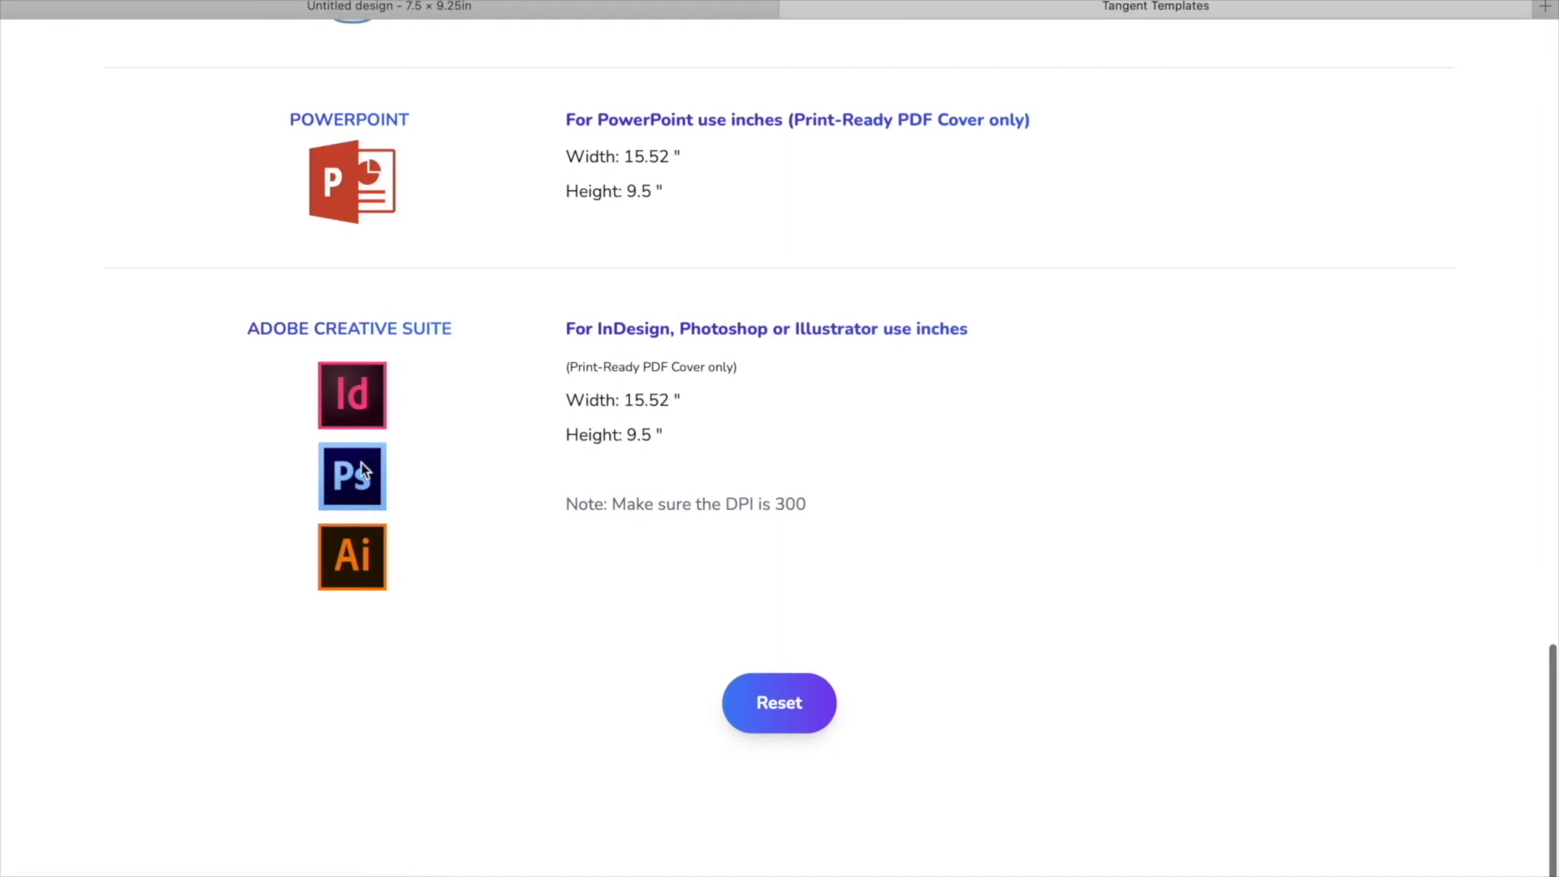
pyautogui.scroll(16, 703, 497)
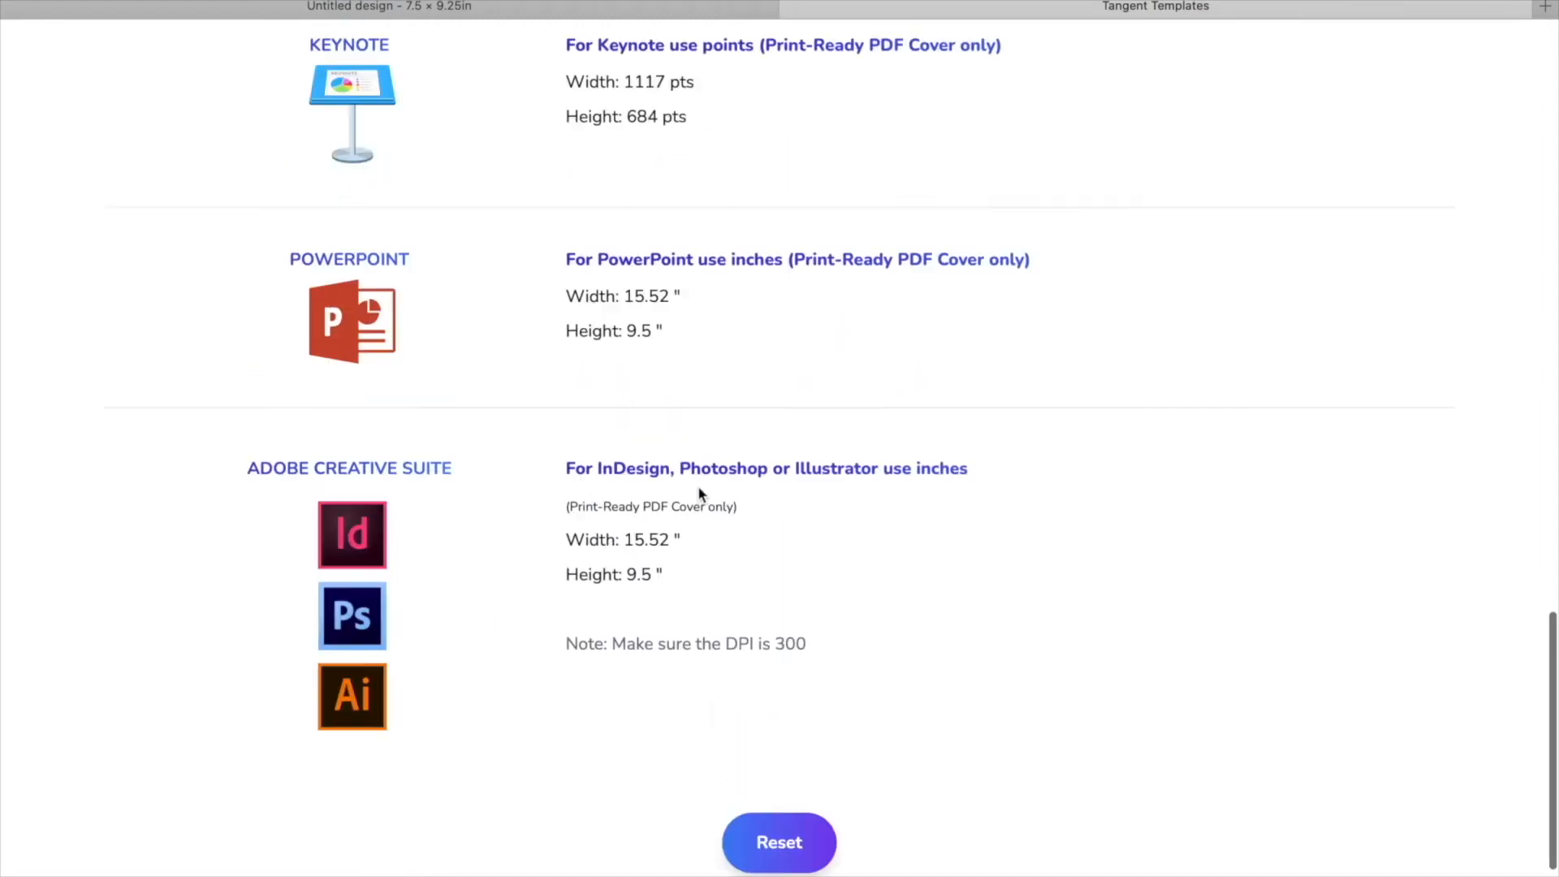
pyautogui.scroll(-9, 700, 494)
pyautogui.scroll(3, 700, 494)
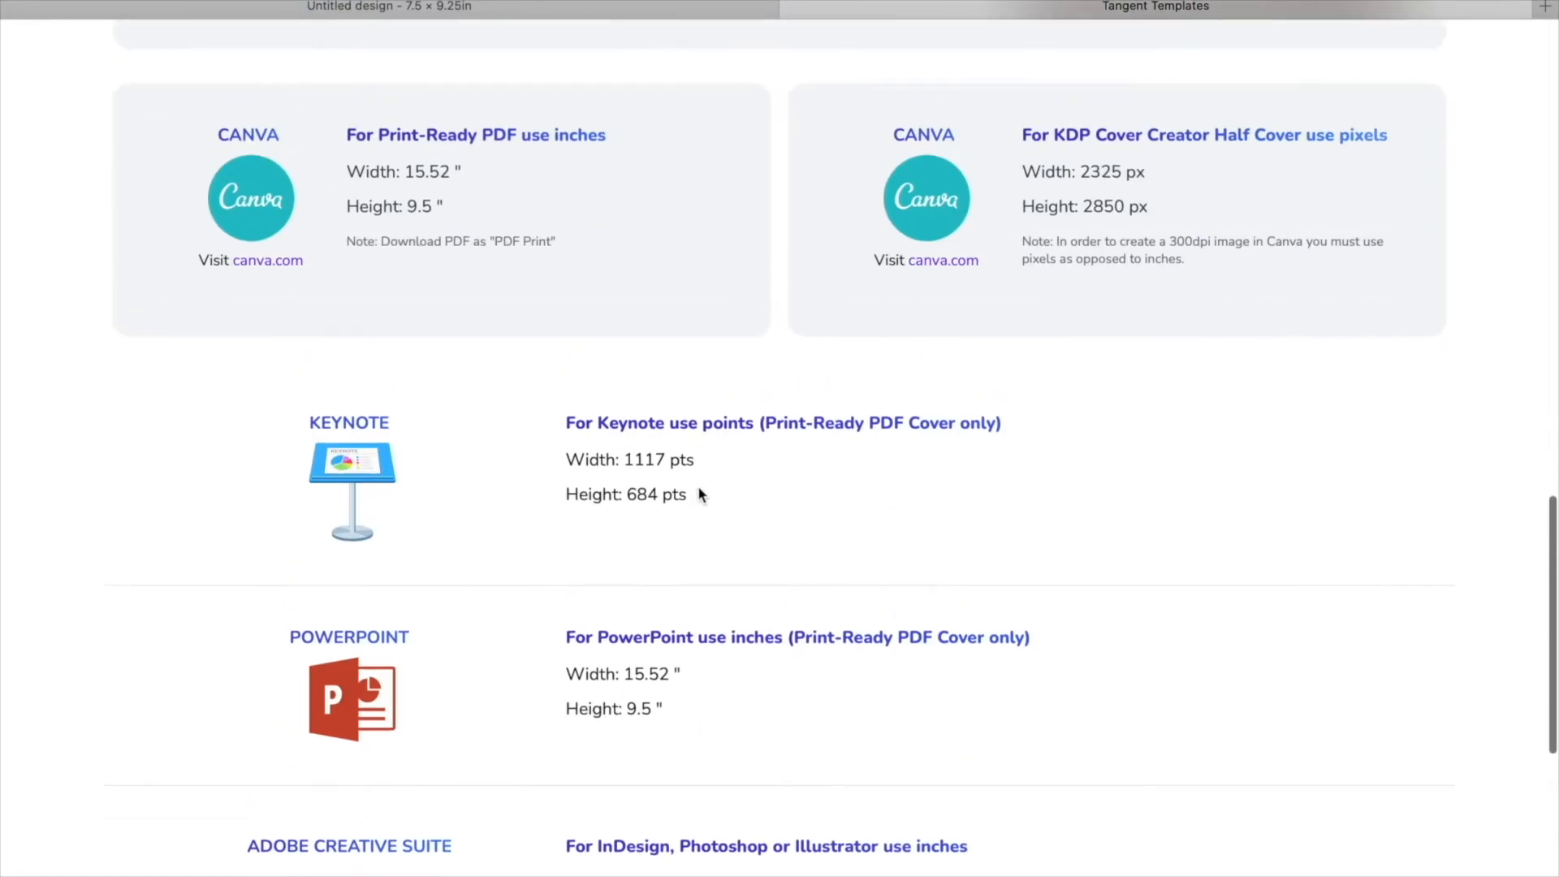
pyautogui.scroll(-9, 518, 528)
pyautogui.scroll(12, 518, 528)
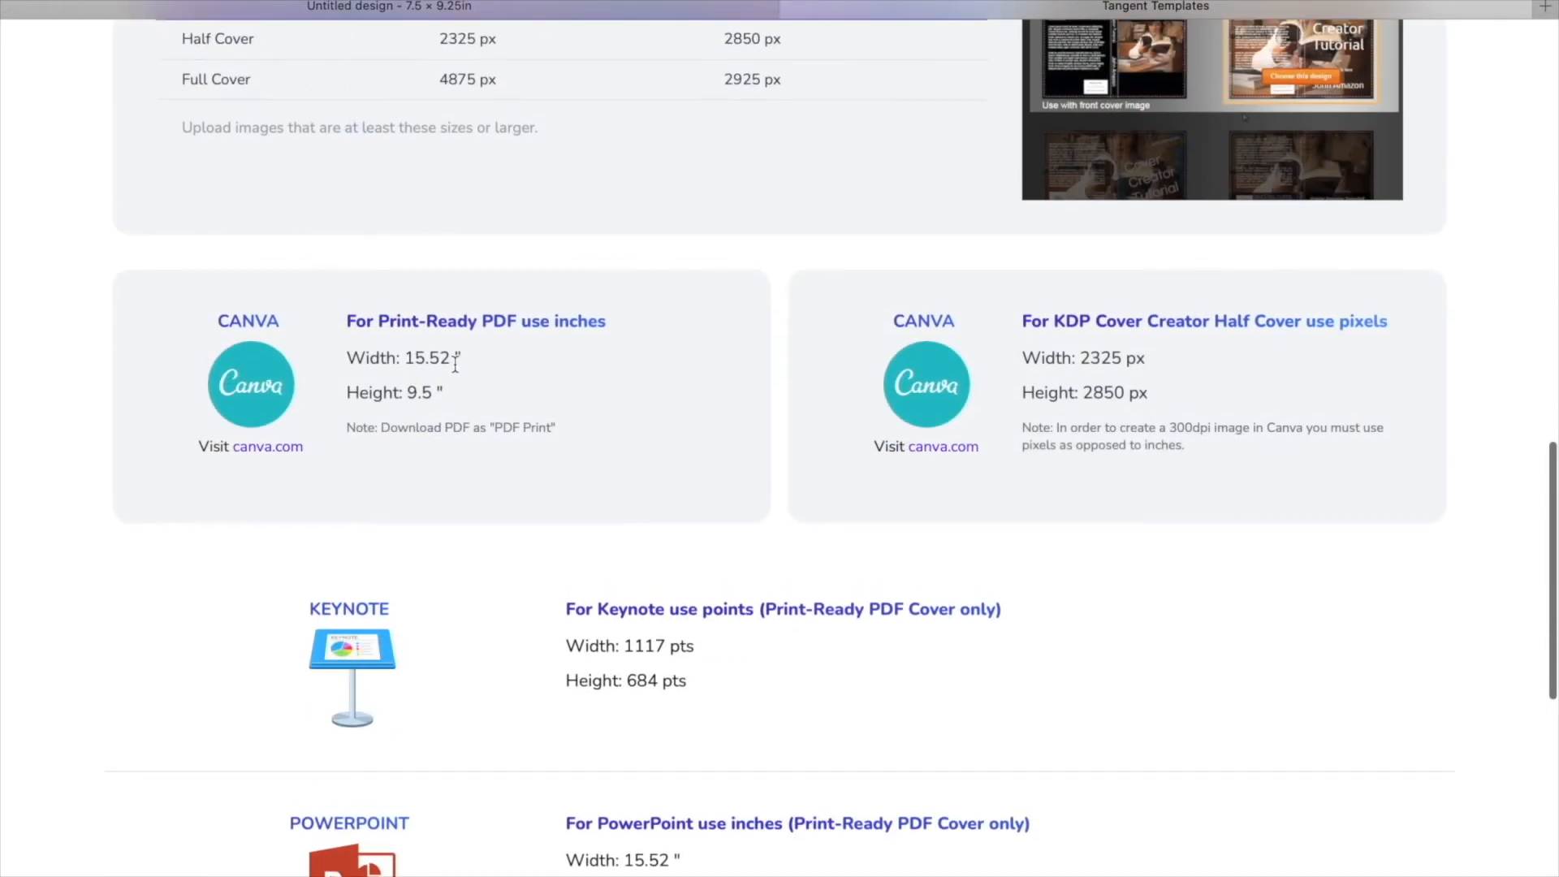
# Switch to Canva and create a custom-size design 15.52 in wide and 9.5 in high, matching the print-ready cover dimensions.
pyautogui.moveTo(465, 357); pyautogui.dragTo(333, 392)
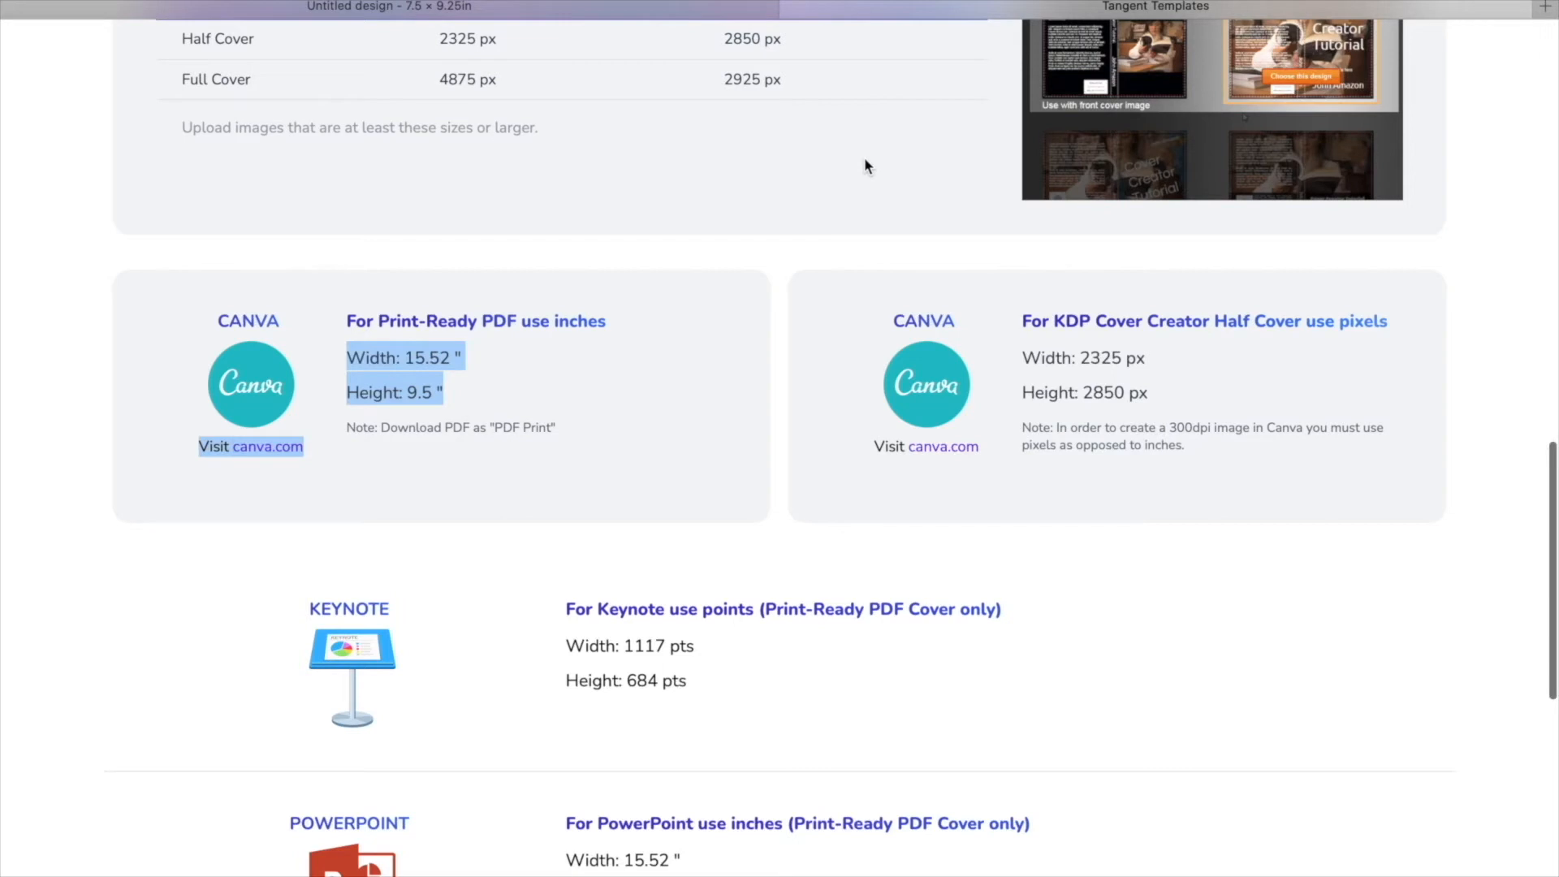
pyautogui.click(574, 11)
pyautogui.click(1366, 61)
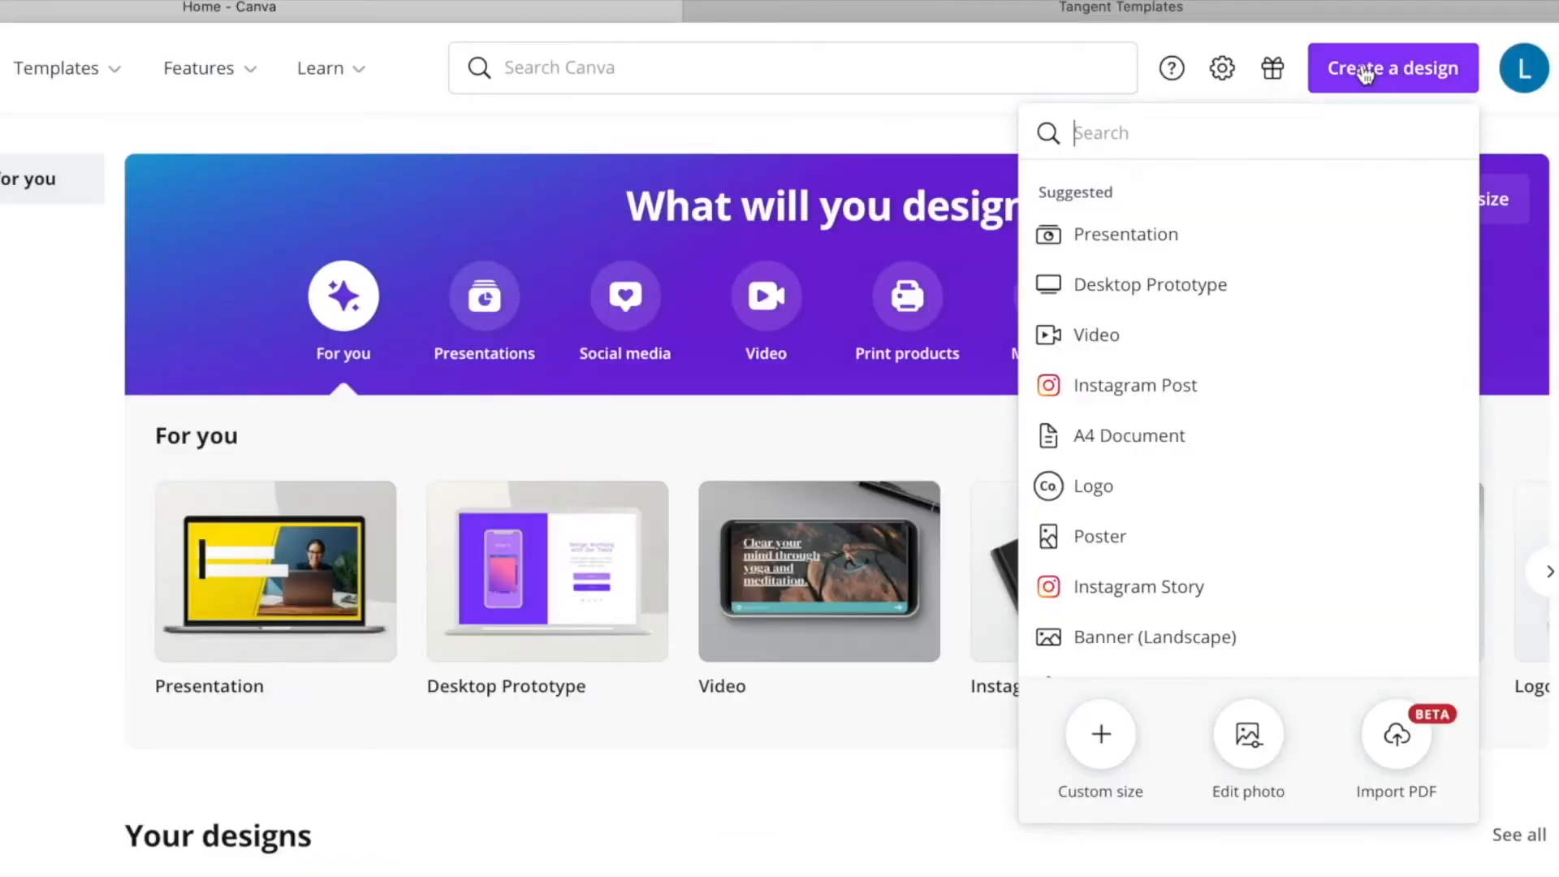
pyautogui.click(1101, 734)
pyautogui.write('15.52')
pyautogui.click(1267, 205)
pyautogui.write('9.5')
pyautogui.click(1225, 277)
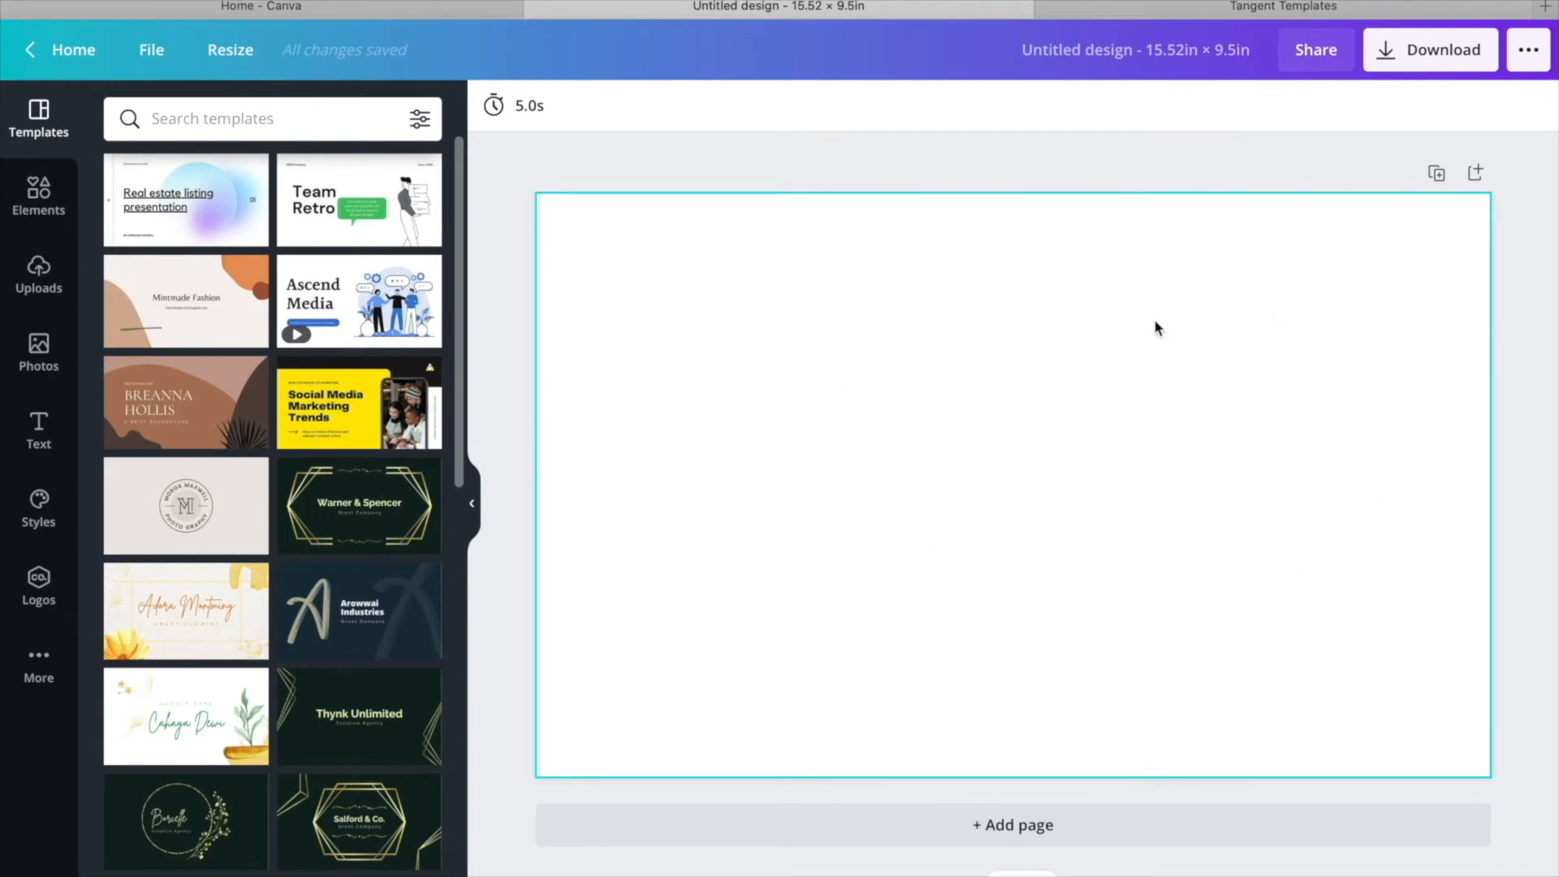
# Upload the two cover template images, cover_pages120_7_5x9_25_white.png and the cs_7.5x9.25 white-paper PNG, from the Desktop.
pyautogui.click(472, 504)
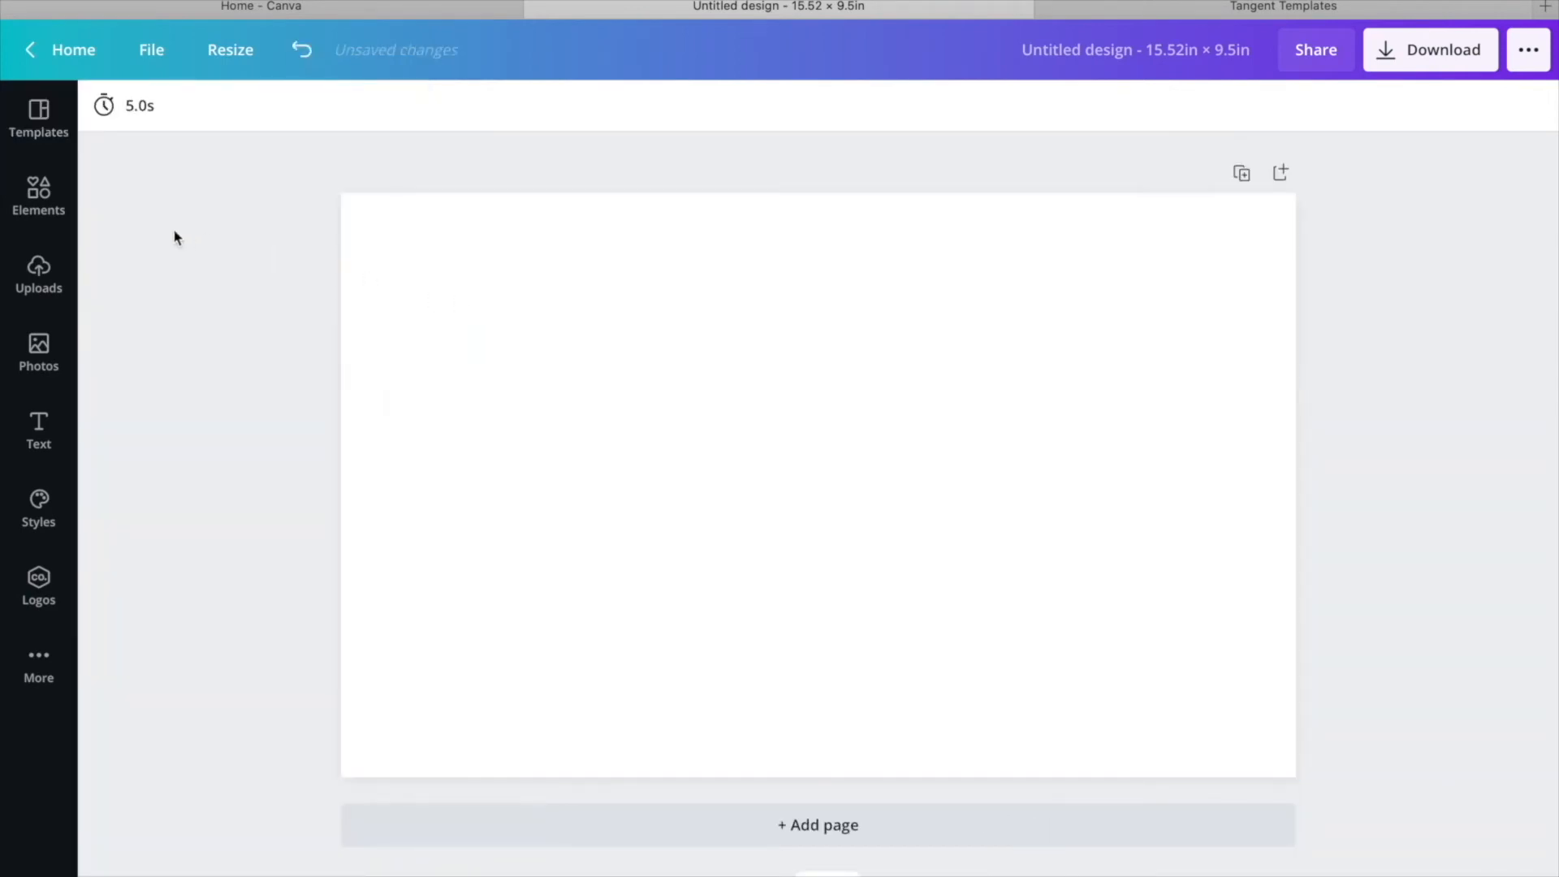
pyautogui.click(37, 272)
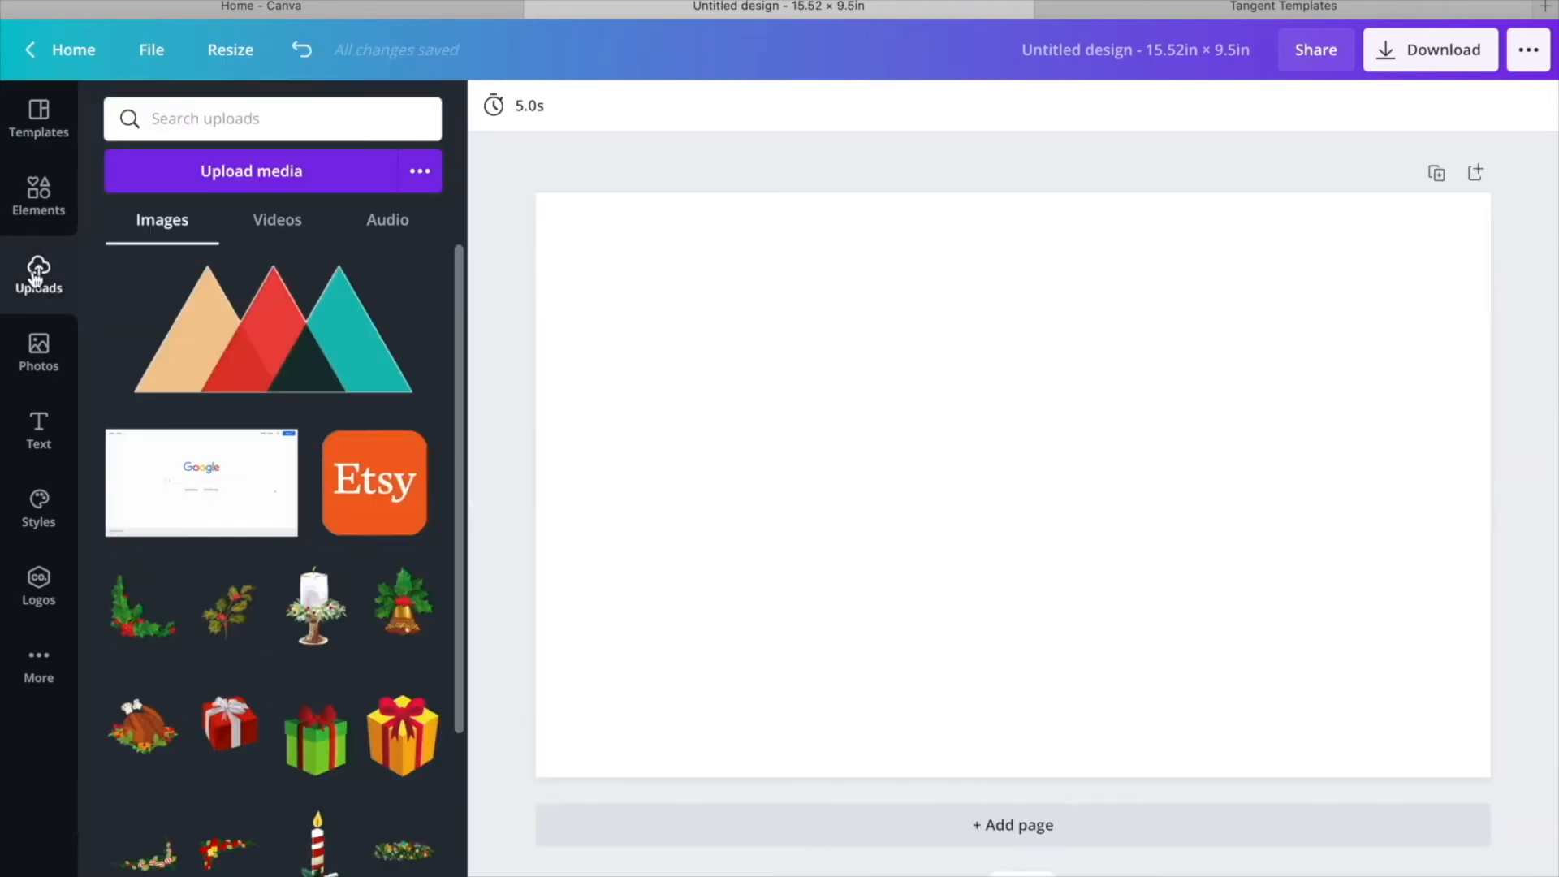
pyautogui.click(218, 179)
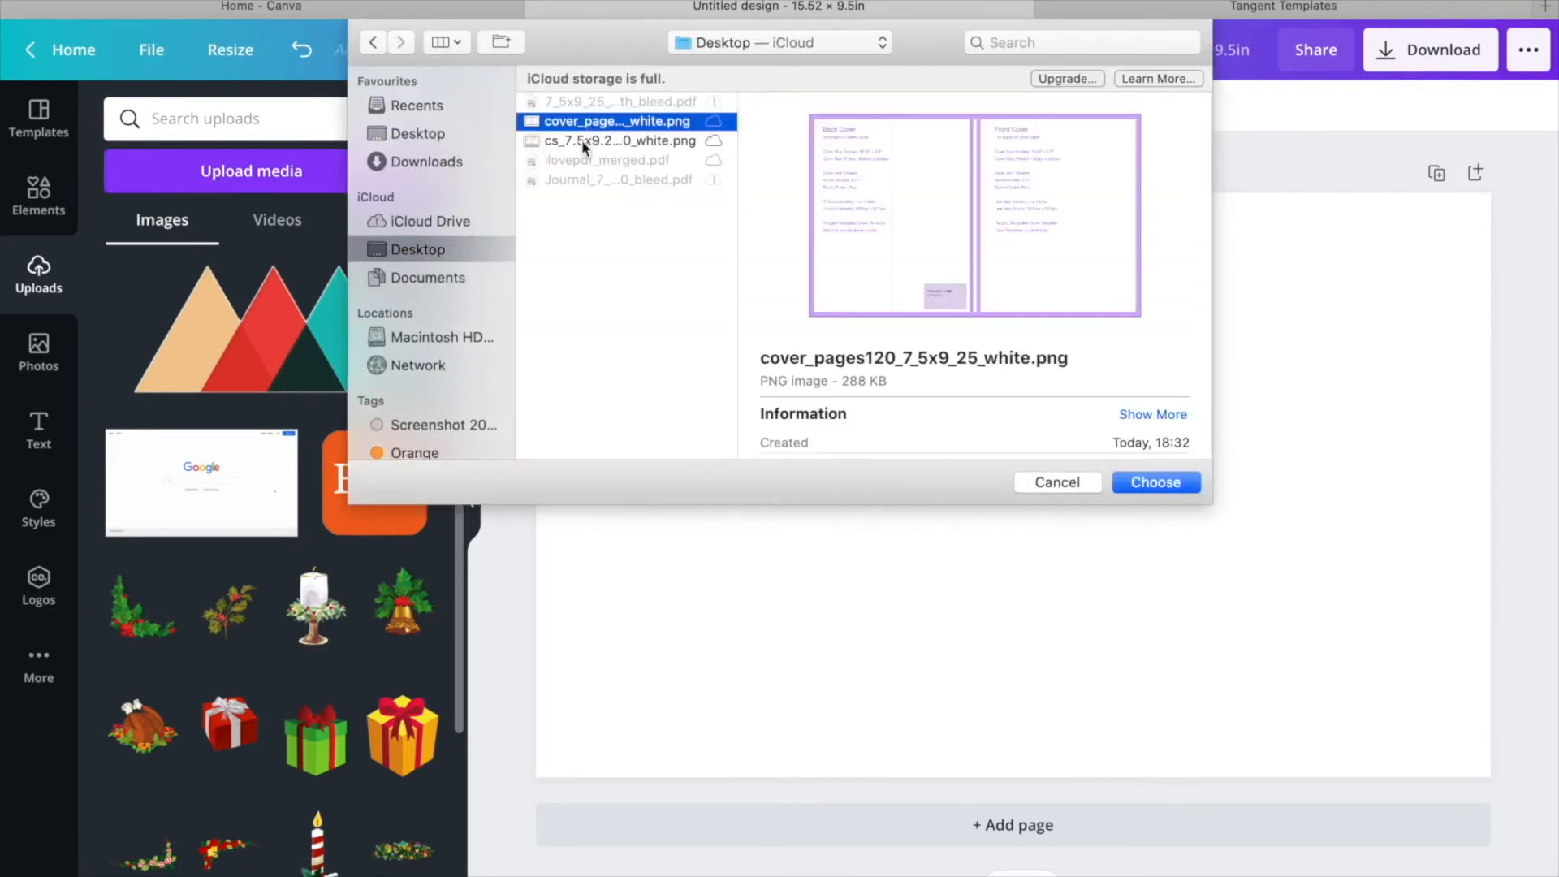
pyautogui.keyDown('super'); pyautogui.click(582, 142); pyautogui.keyUp('super')
pyautogui.click(1146, 485)
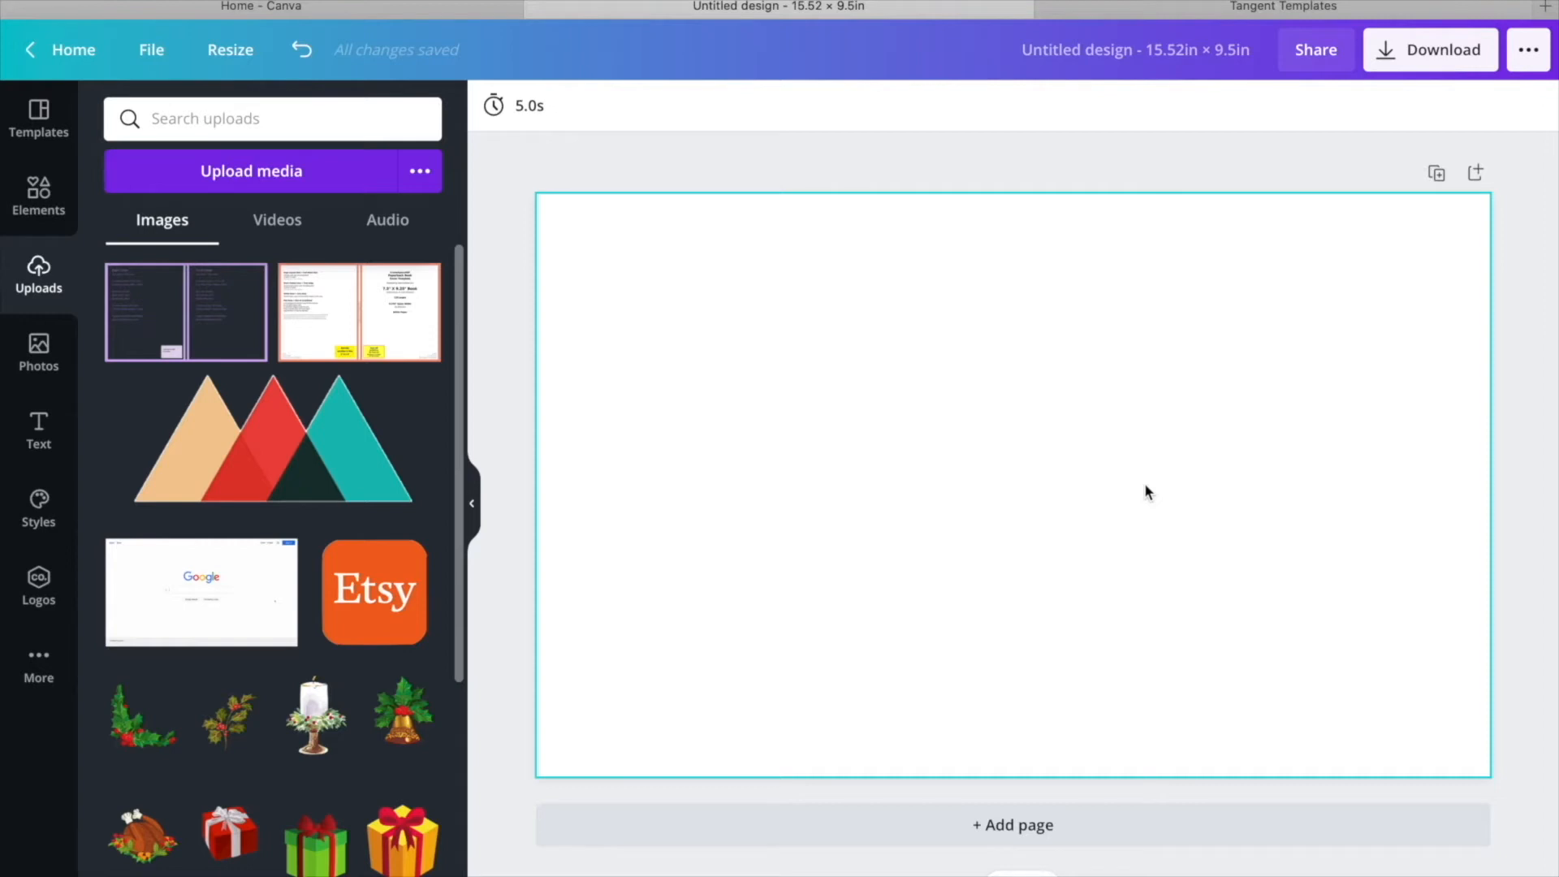
# Place the orange-bordered CreateSpace/KDP cover template on the page and enlarge it to fill the whole canvas.
pyautogui.click(325, 305)
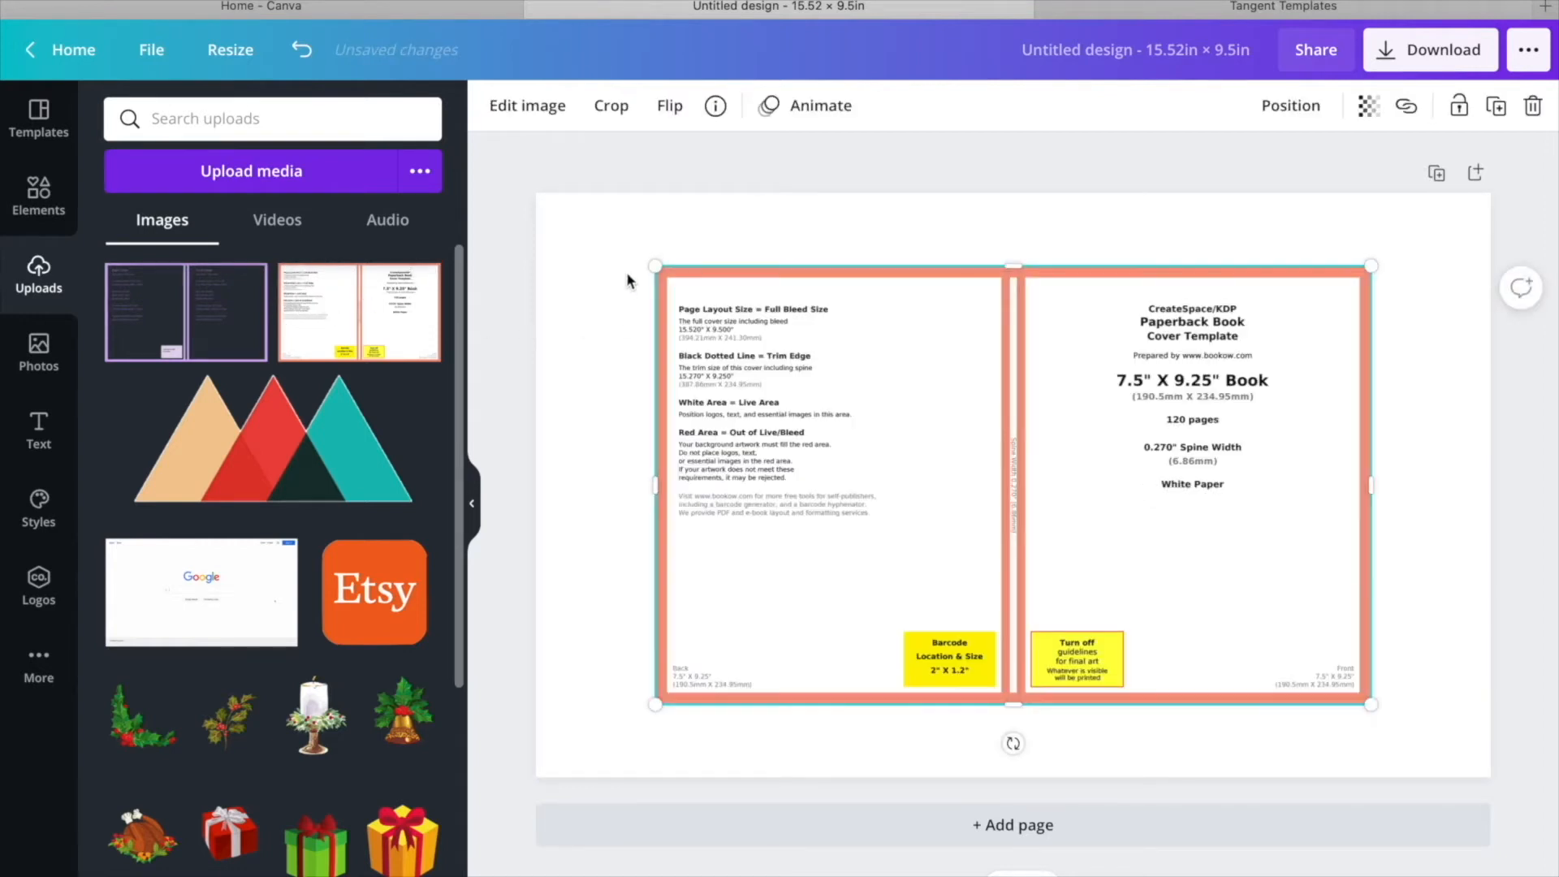
pyautogui.moveTo(658, 267); pyautogui.dragTo(532, 209)
pyautogui.moveTo(1371, 703); pyautogui.dragTo(1489, 778)
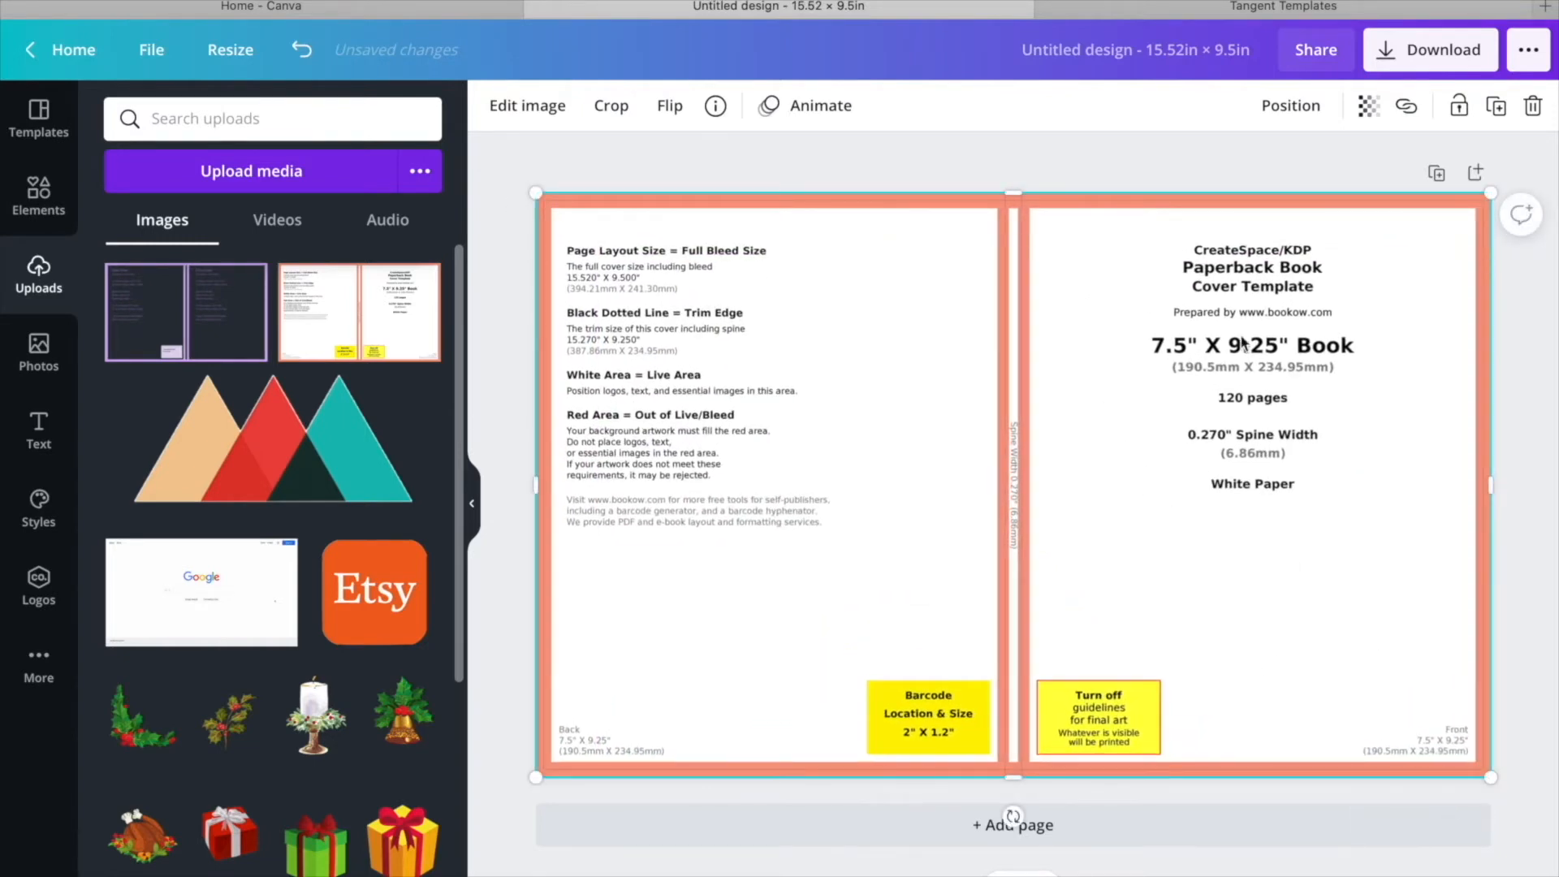
pyautogui.click(471, 504)
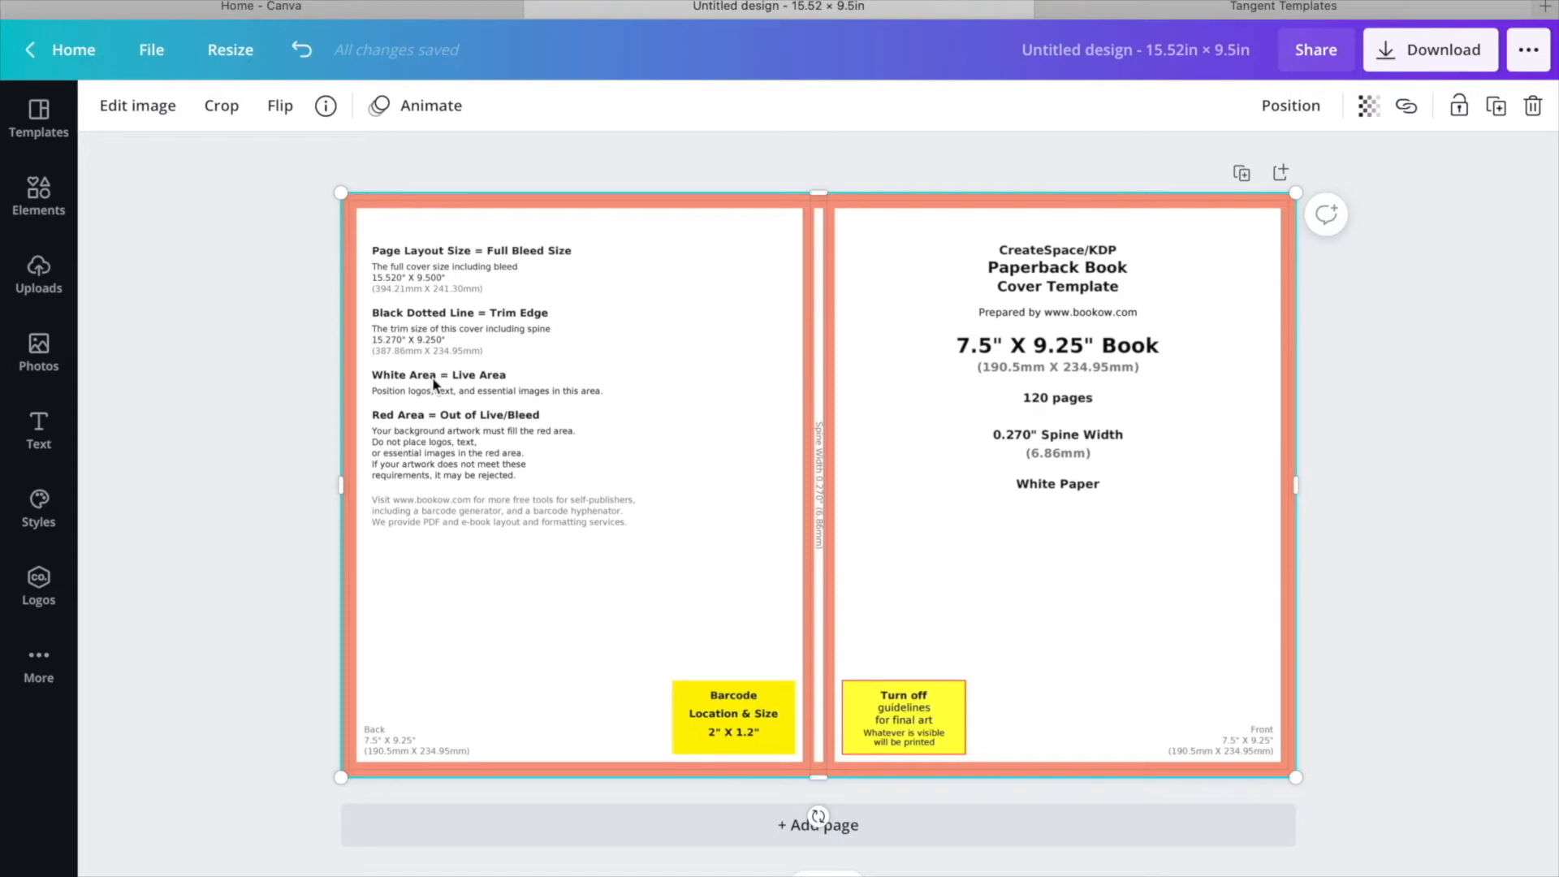
# Shift the cover template down to expose the page and set the page background to turquoise.
pyautogui.moveTo(446, 310); pyautogui.dragTo(478, 405)
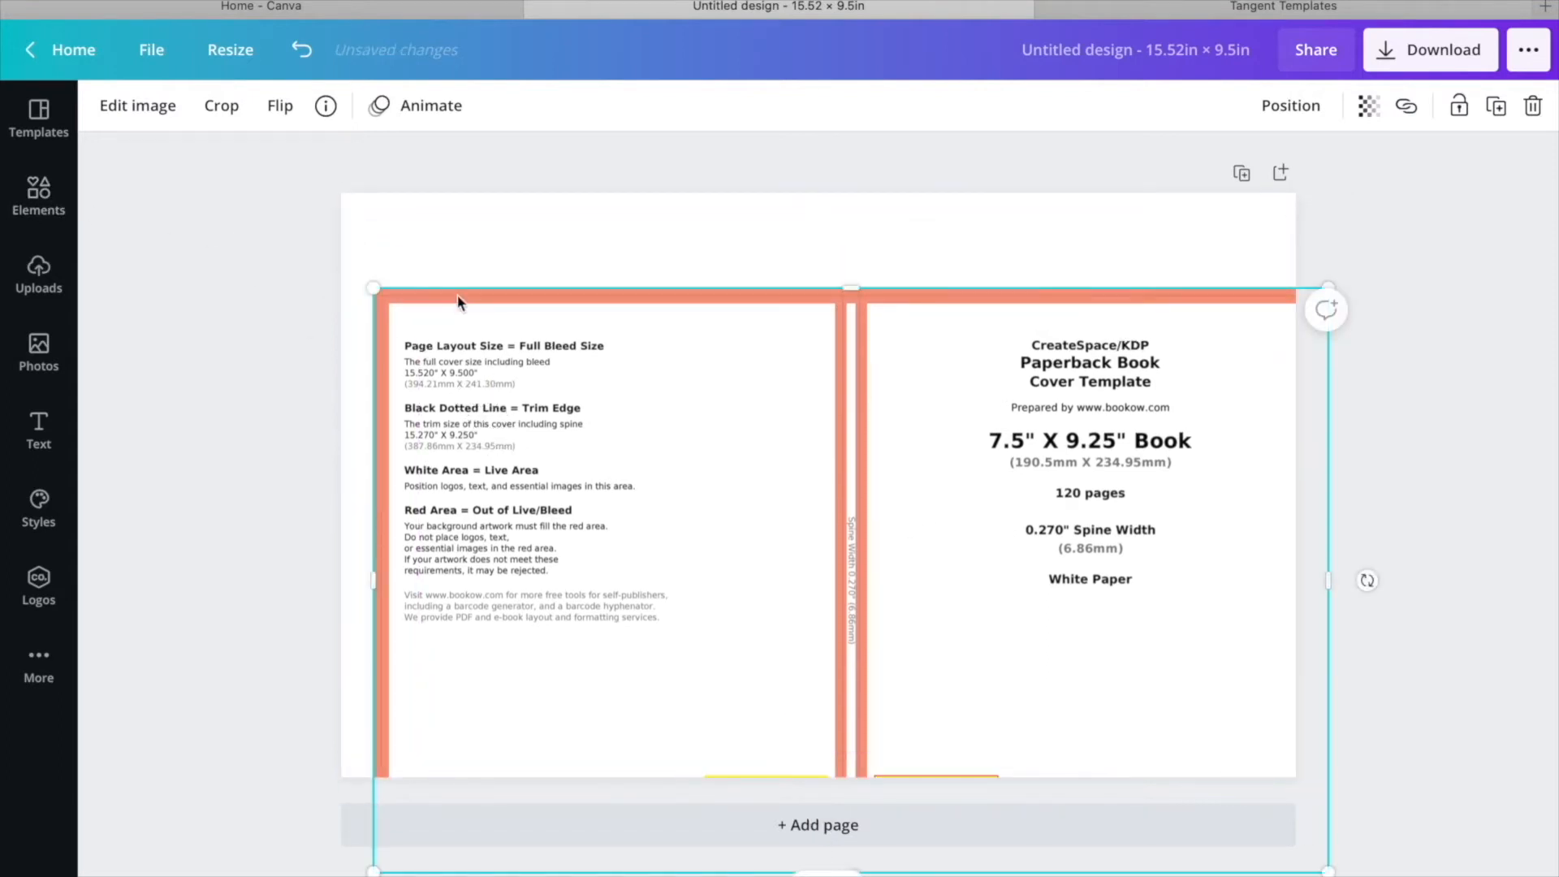
pyautogui.click(450, 249)
pyautogui.click(104, 106)
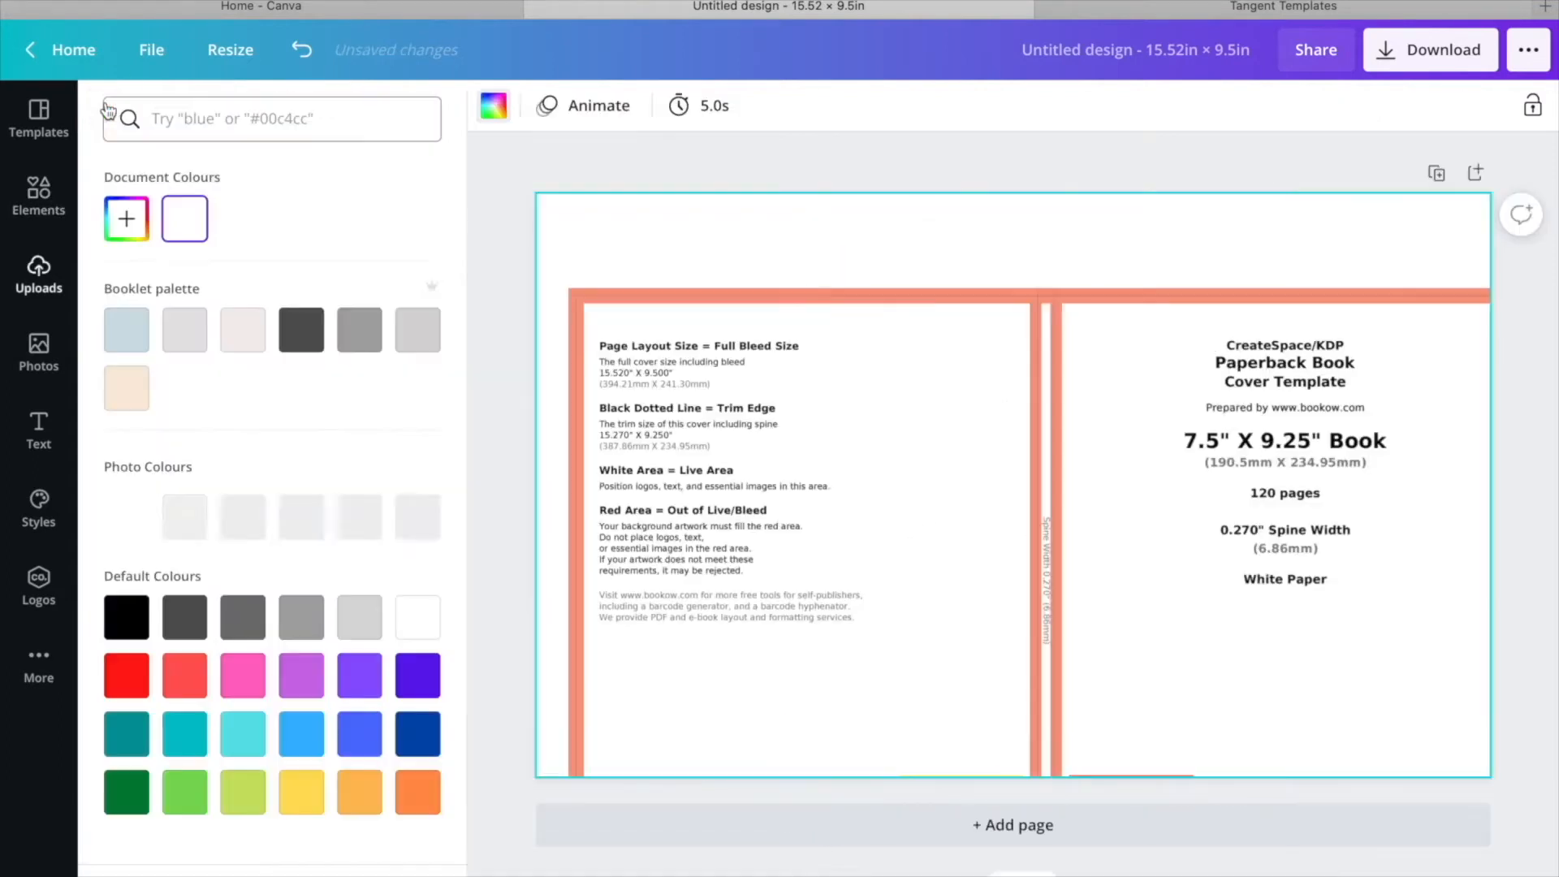
pyautogui.click(237, 742)
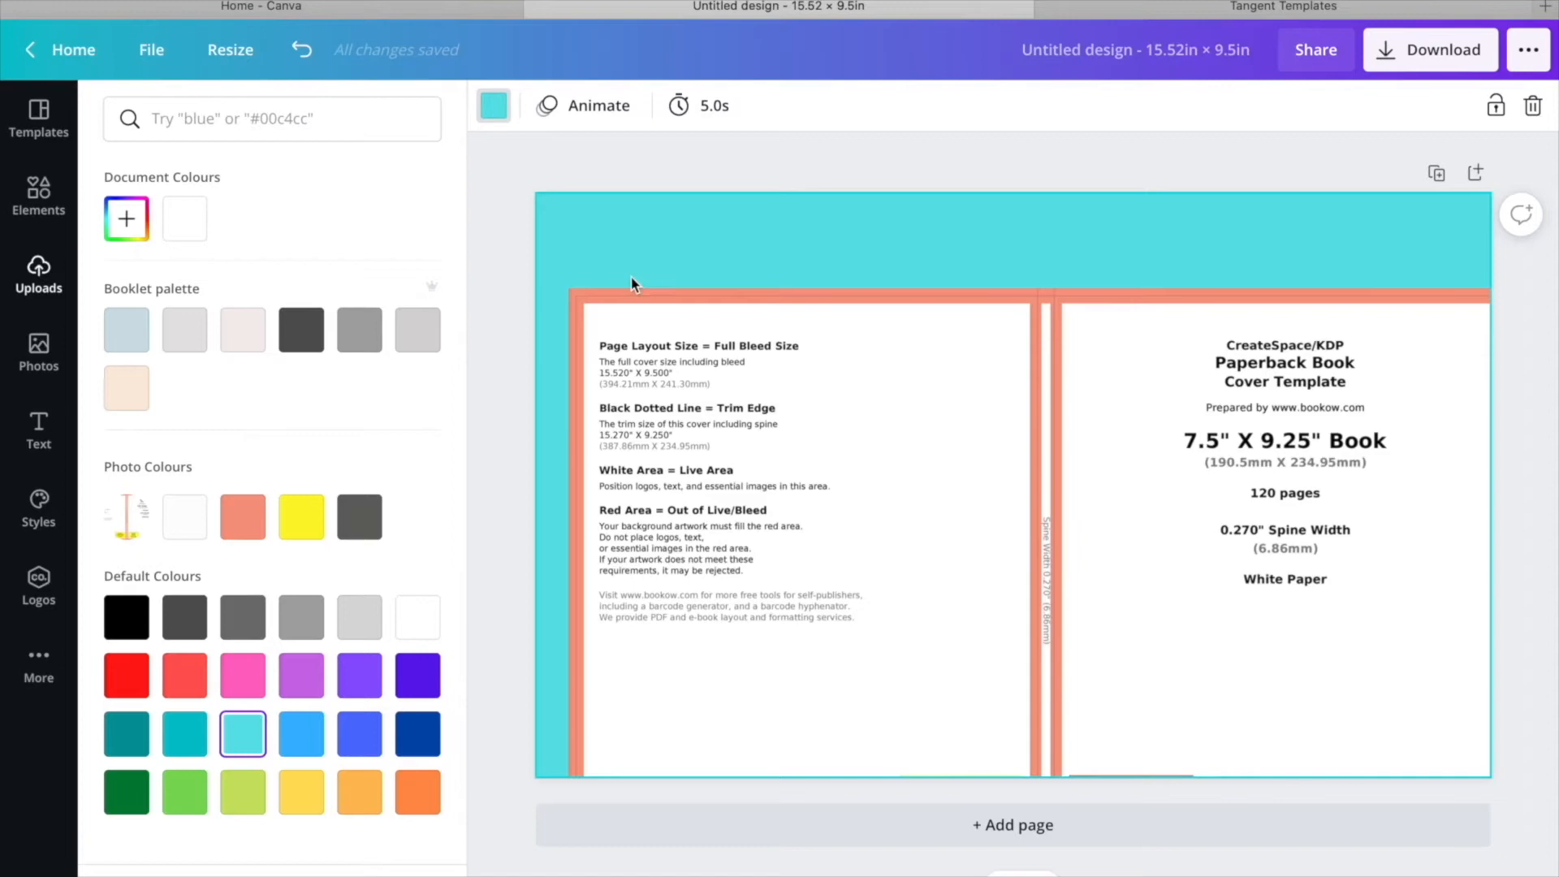
pyautogui.moveTo(607, 348); pyautogui.dragTo(741, 323)
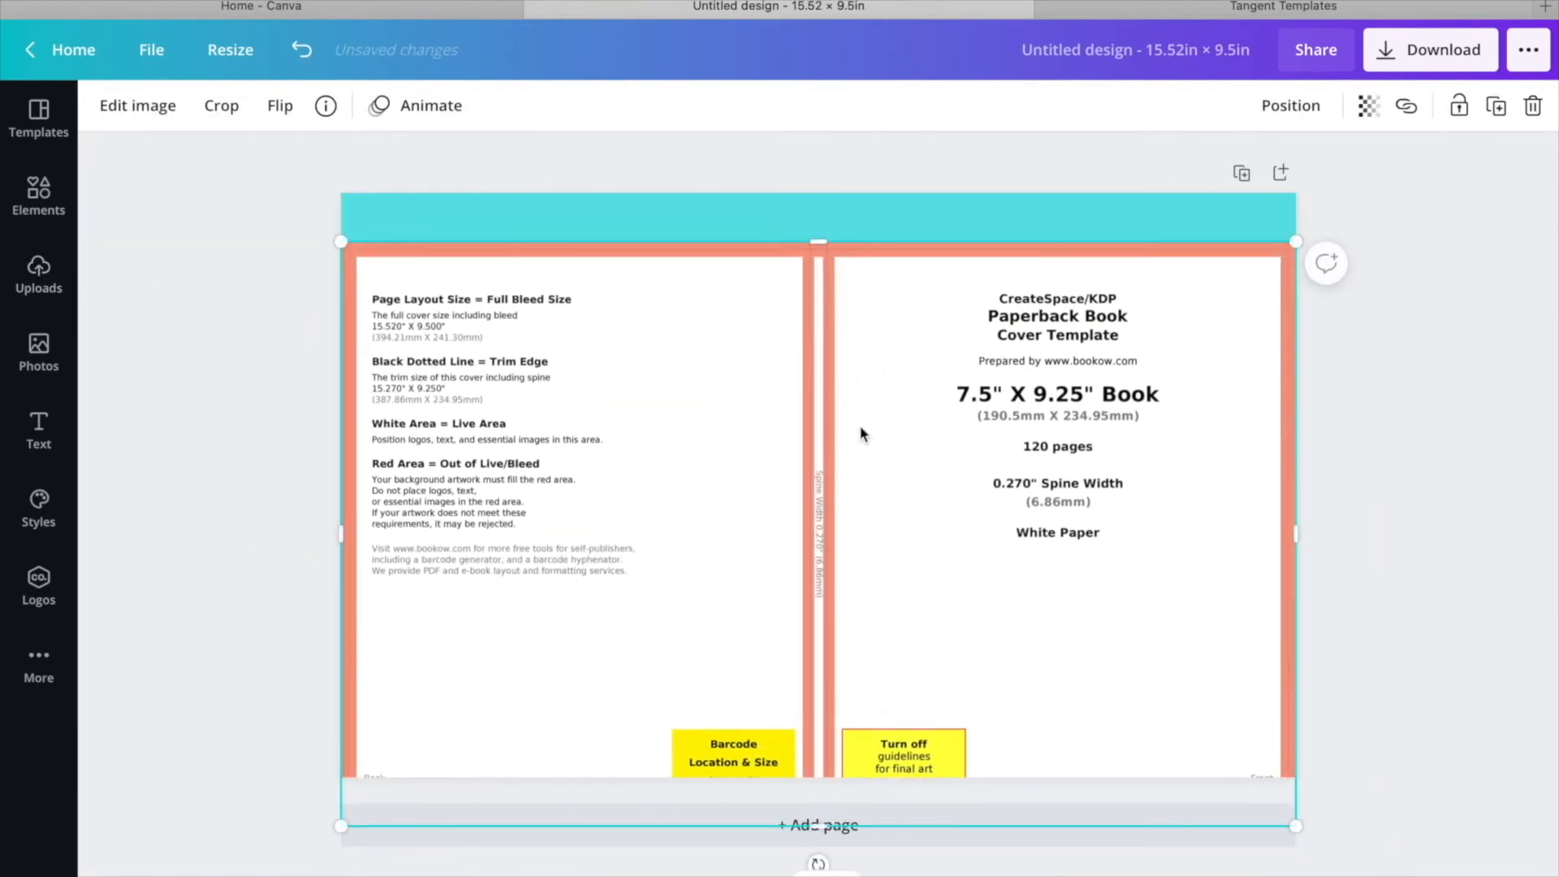
pyautogui.moveTo(821, 338); pyautogui.dragTo(817, 390)
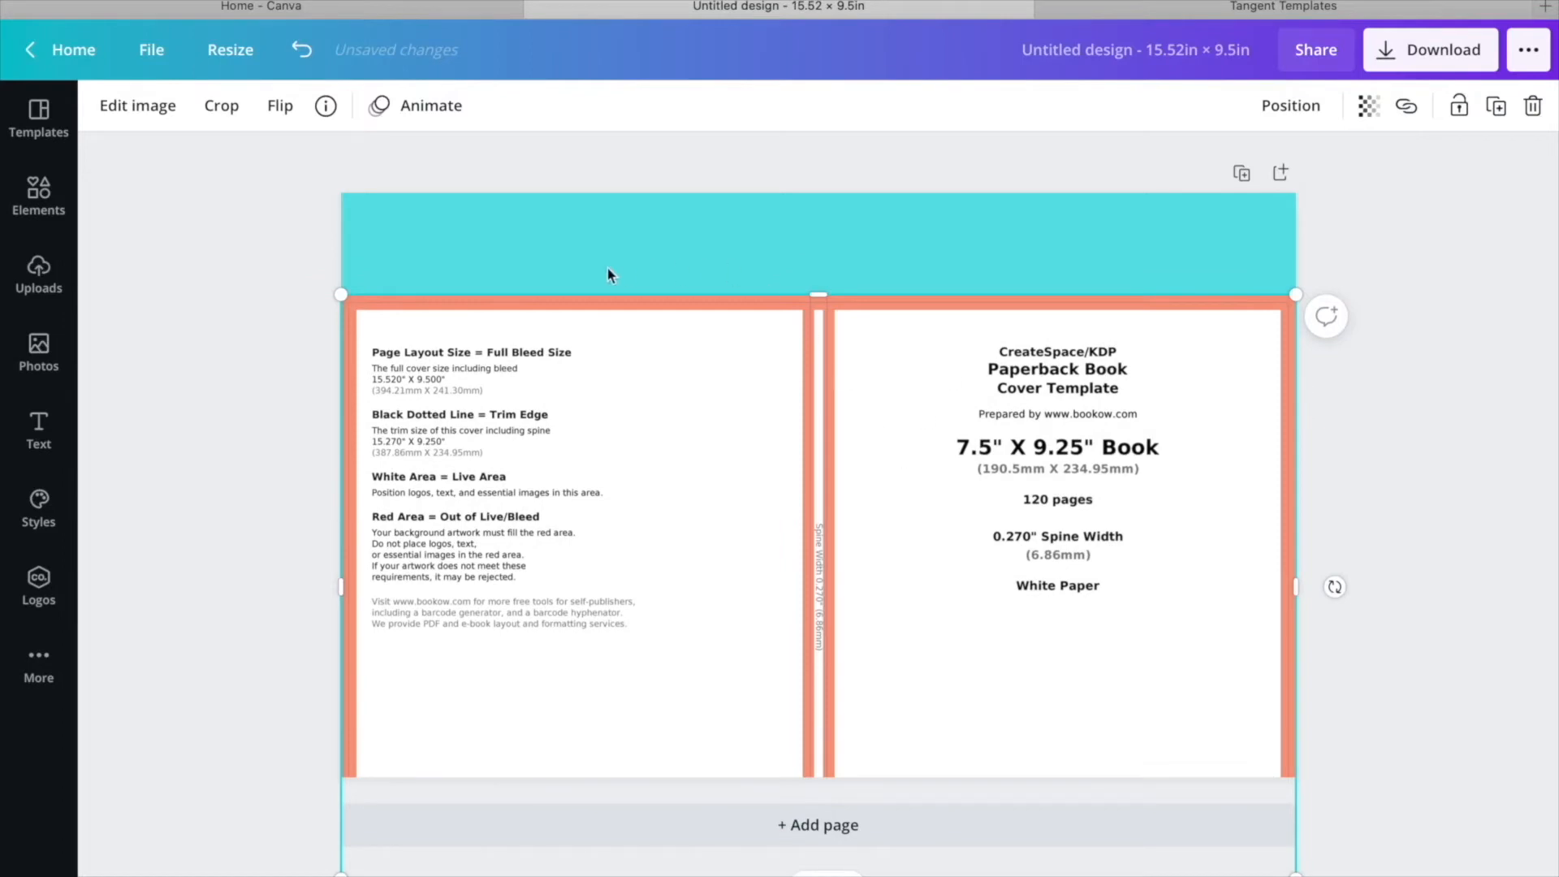
# Search the elements for "TURTLE" and add a green turtle graphic to the front cover area.
pyautogui.click(38, 272)
pyautogui.click(39, 195)
pyautogui.click(430, 118)
pyautogui.write('TURTL')
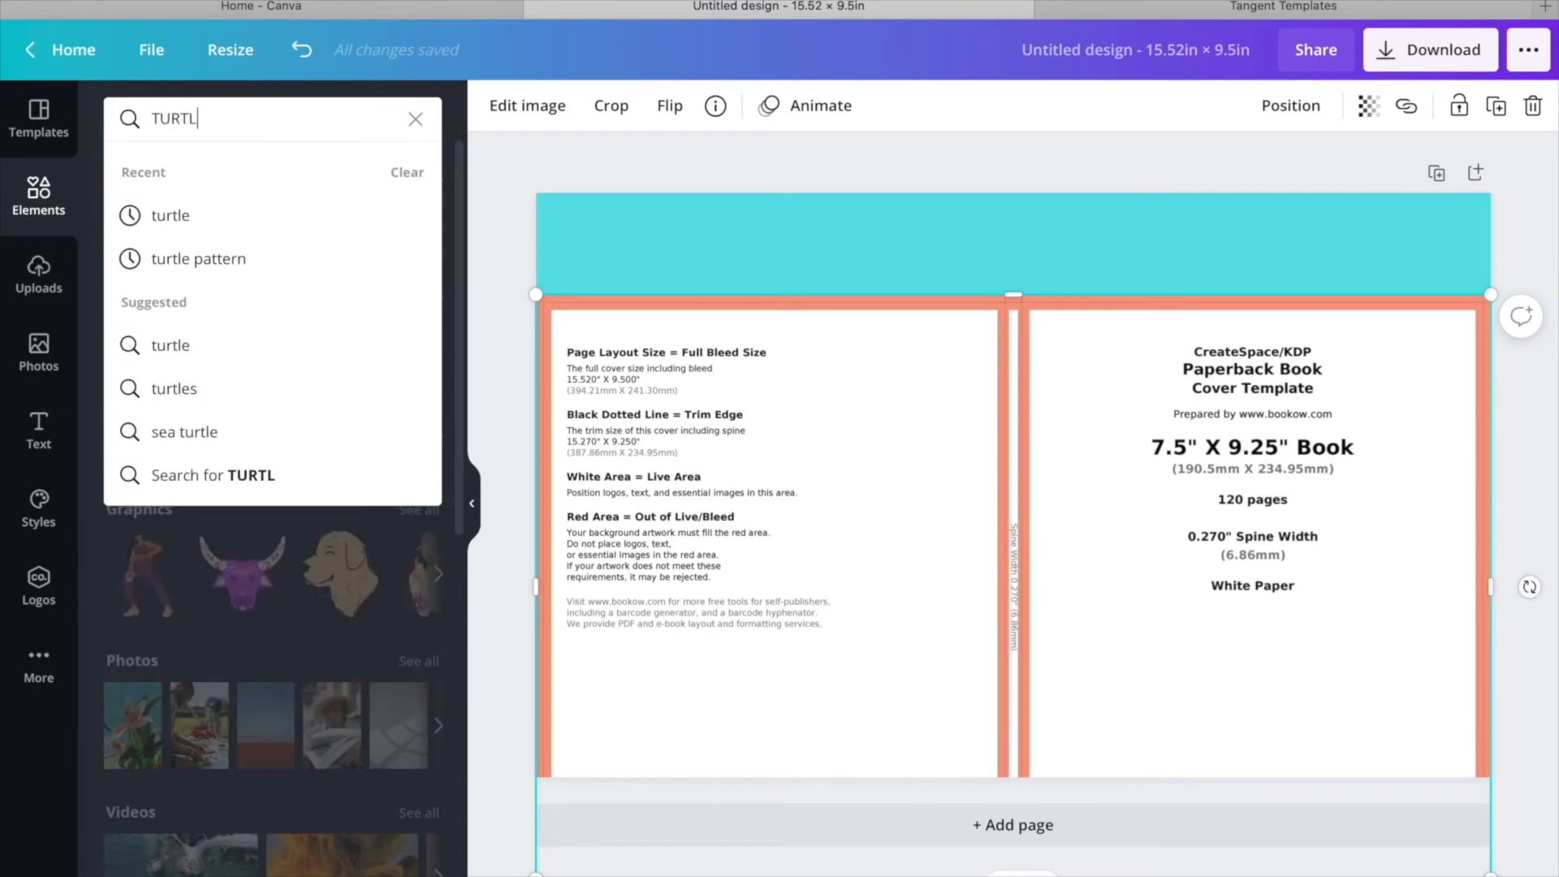
pyautogui.write('E')
pyautogui.press('Return')
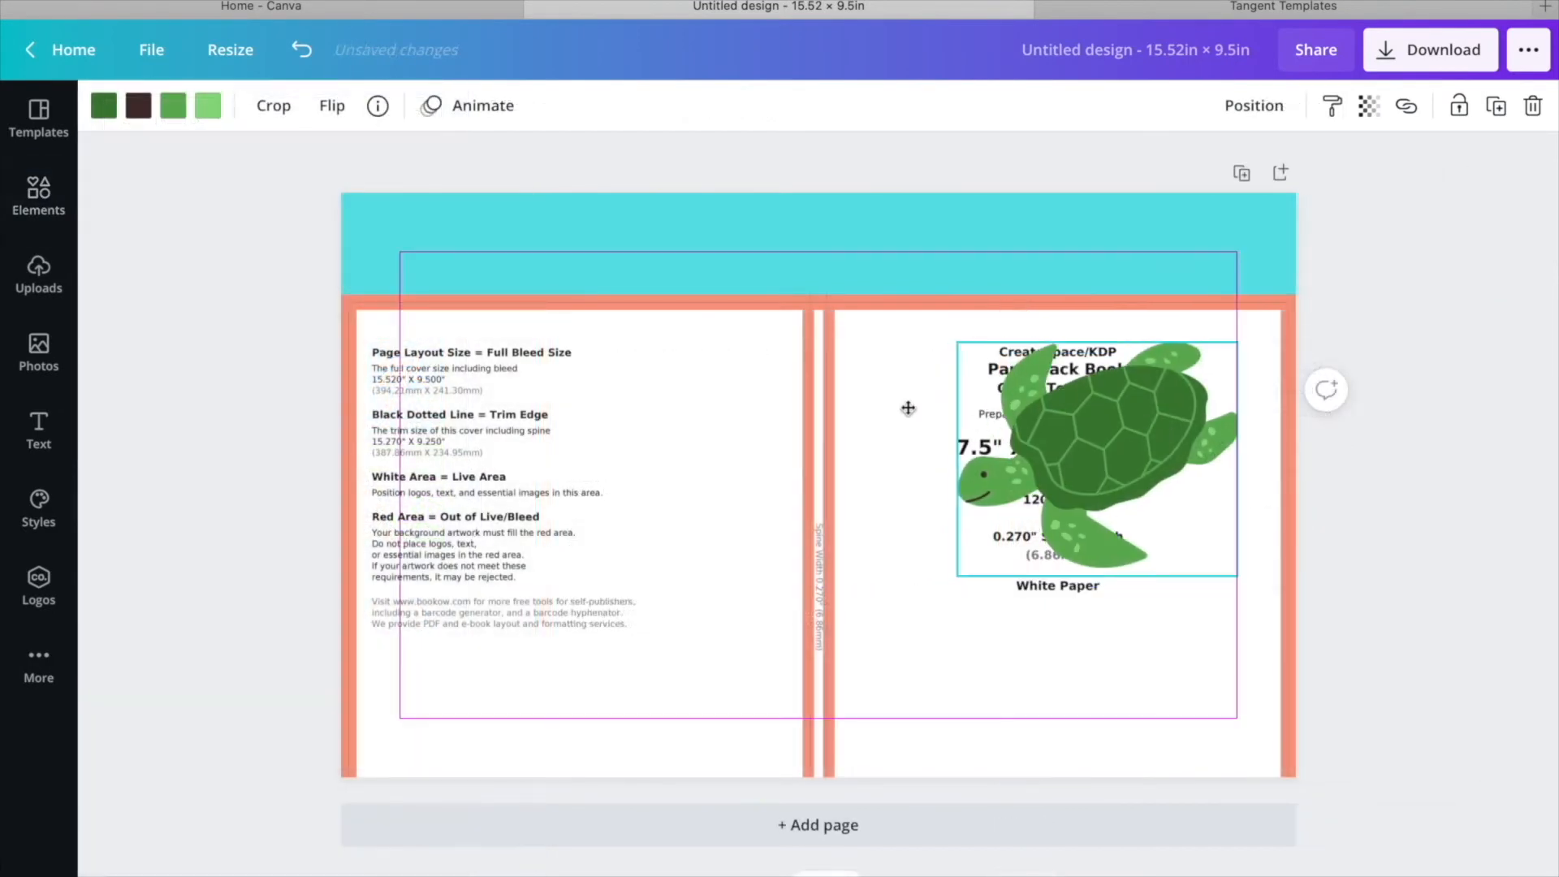
# Move the cover template back over the full page and make it semi-transparent so the turquoise background shows through.
pyautogui.moveTo(869, 425); pyautogui.dragTo(866, 323)
pyautogui.click(1368, 106)
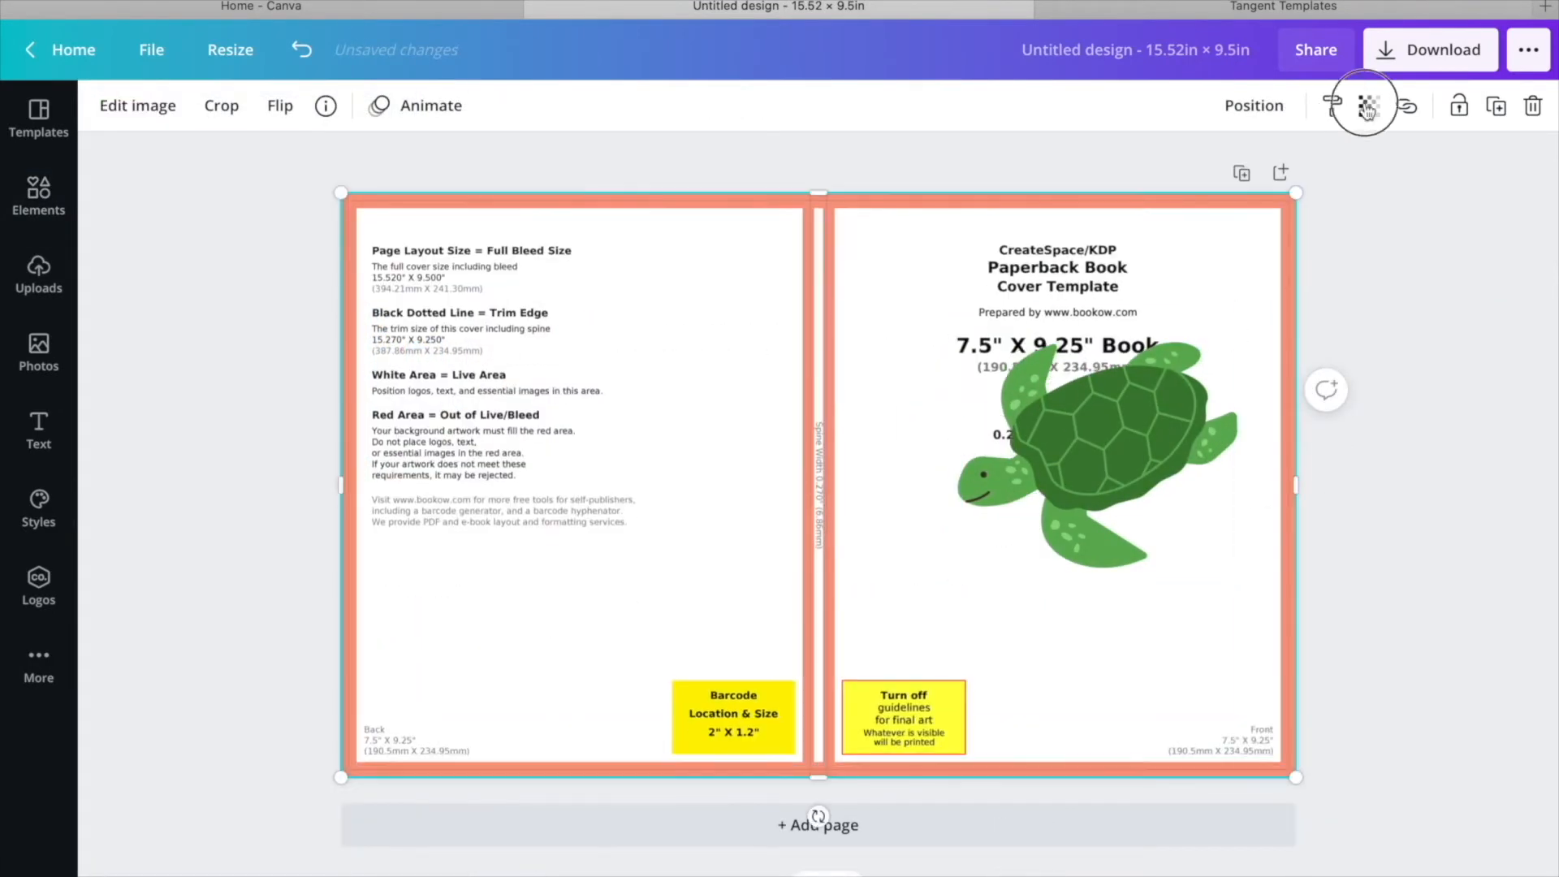
pyautogui.click(1238, 169)
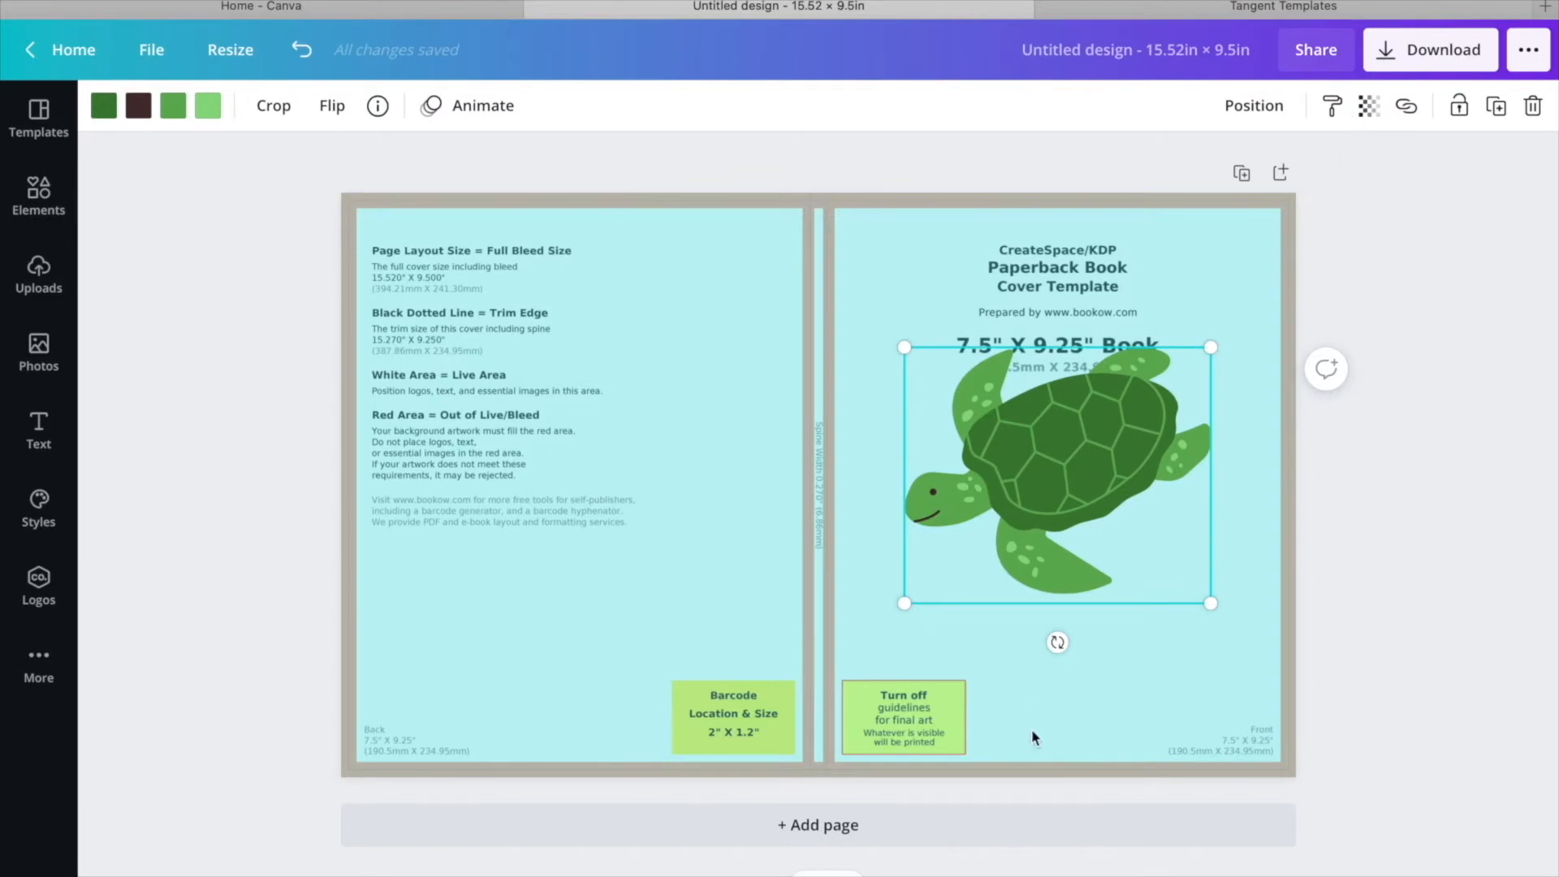
# Place the purple cover template in the upper-left corner of a new page and reset page 1's template transparency to 100.
pyautogui.click(944, 836)
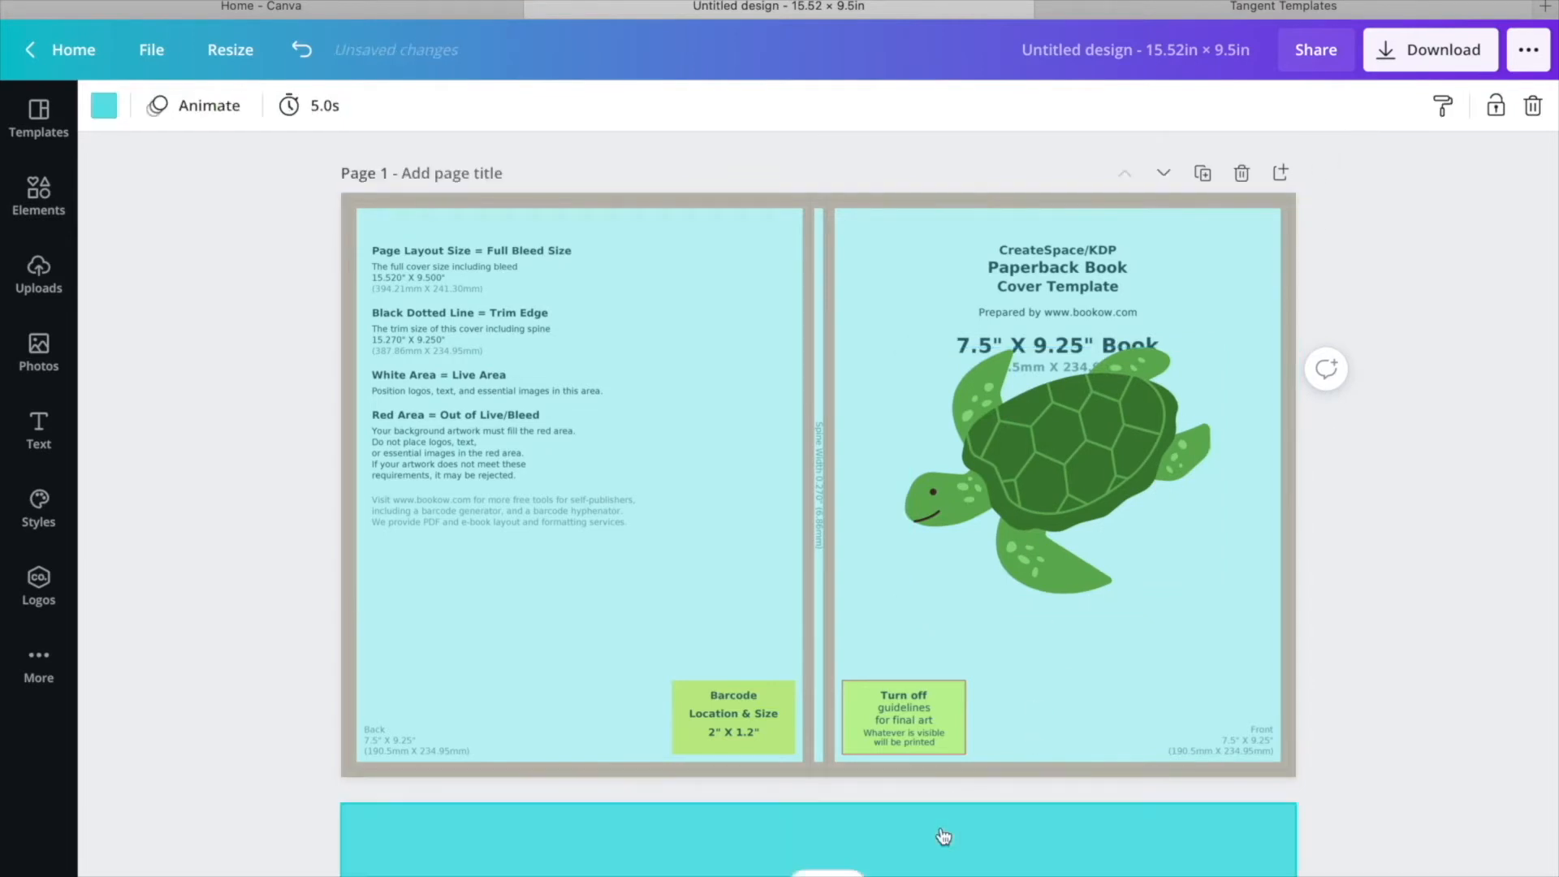
pyautogui.click(943, 836)
pyautogui.click(39, 276)
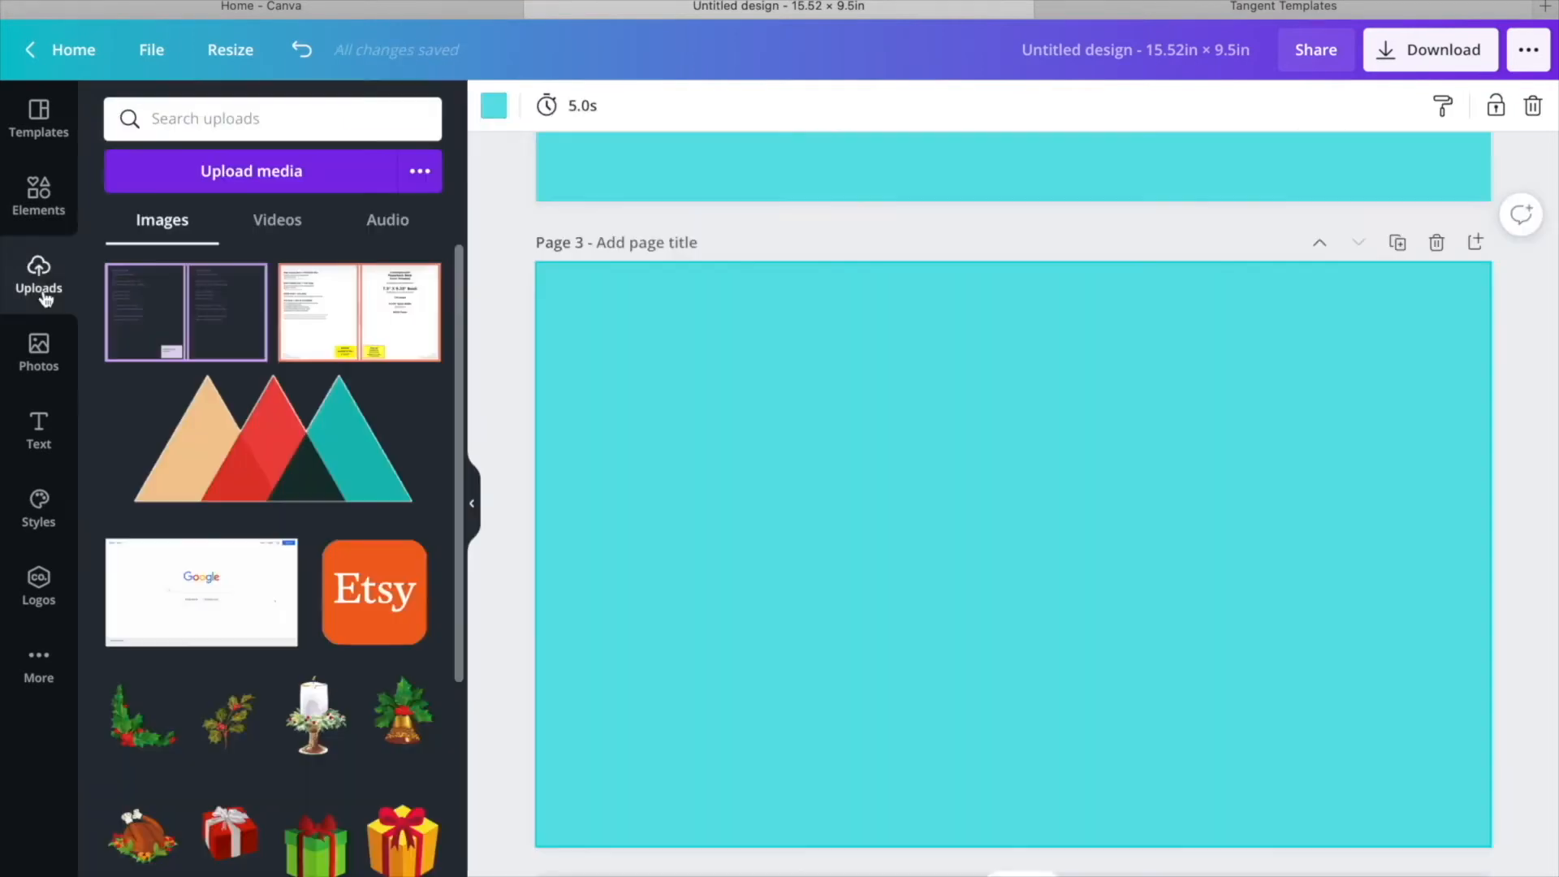
pyautogui.click(164, 315)
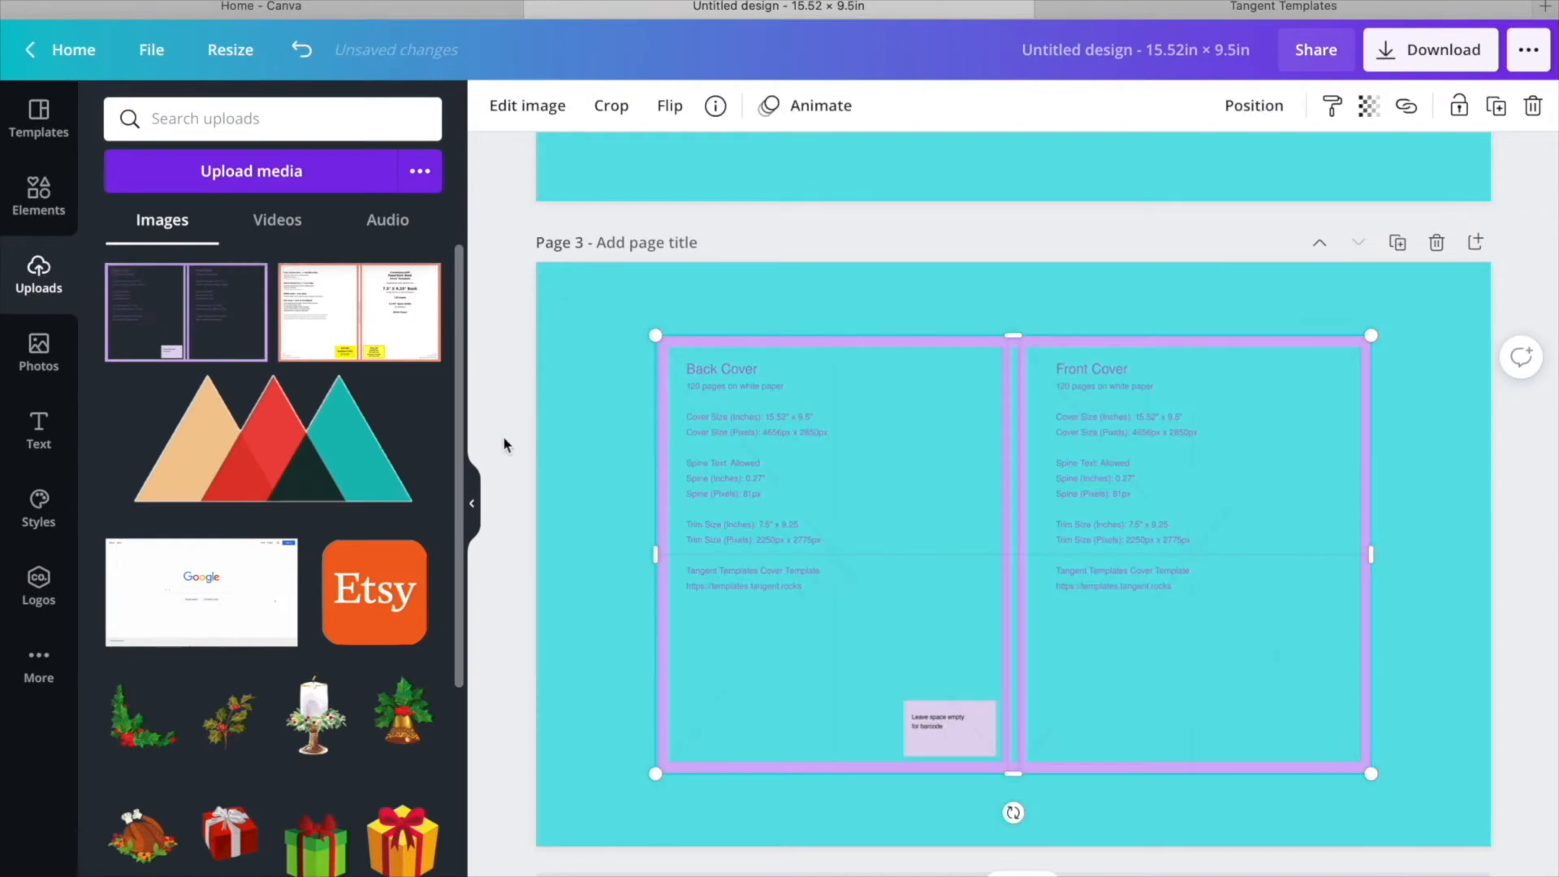
pyautogui.click(472, 503)
pyautogui.moveTo(424, 327); pyautogui.dragTo(334, 278)
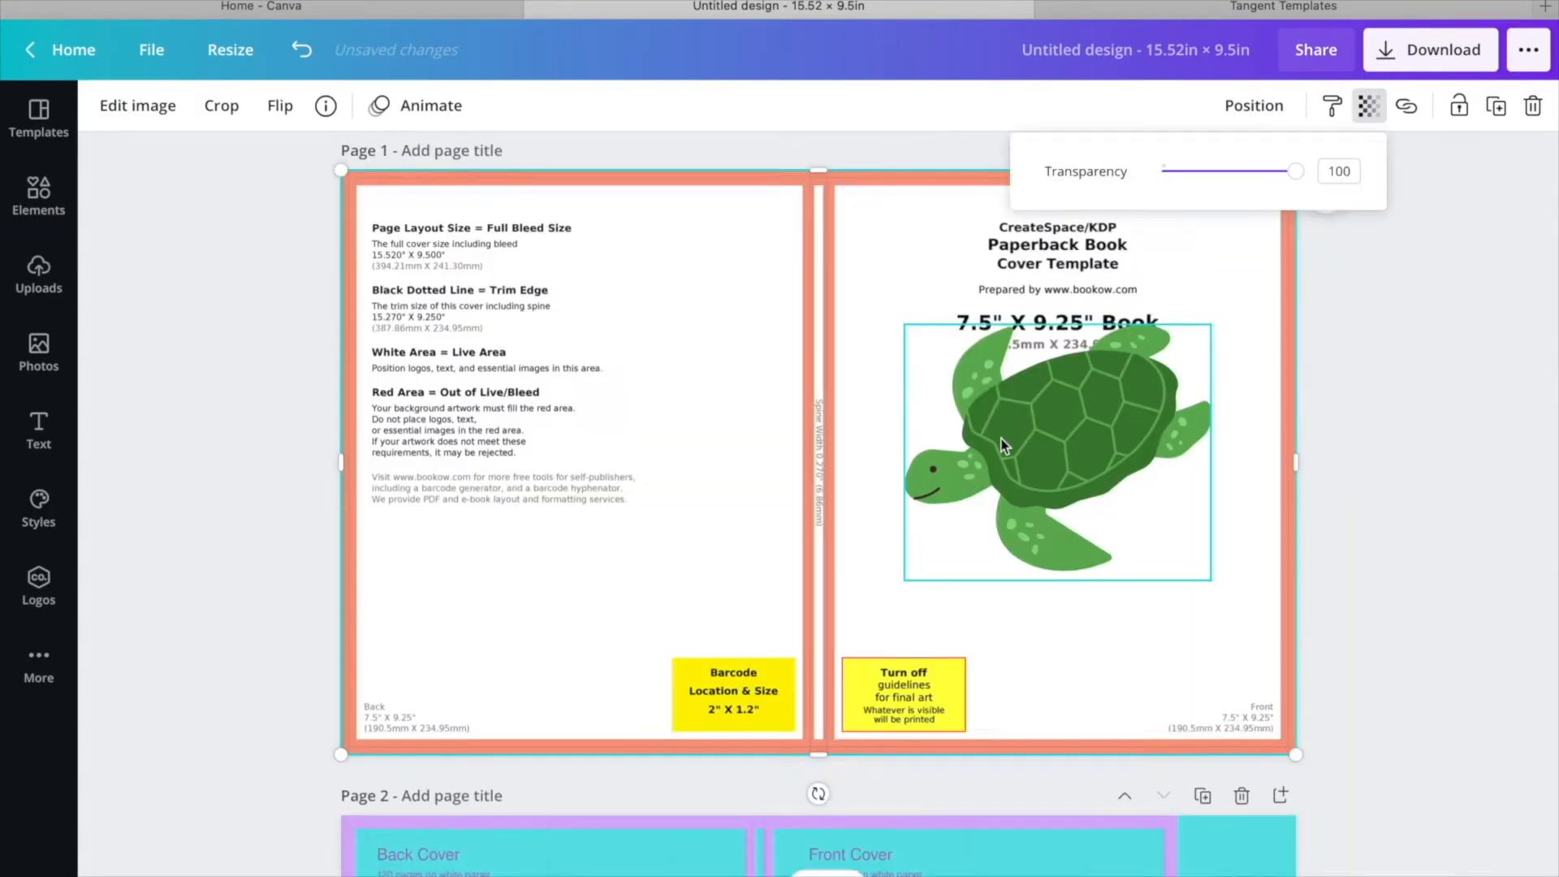
# Enlarge the purple cover template on page 2 until it fills the whole page.
pyautogui.scroll(-3, 911, 416)
pyautogui.scroll(5, 591, 301)
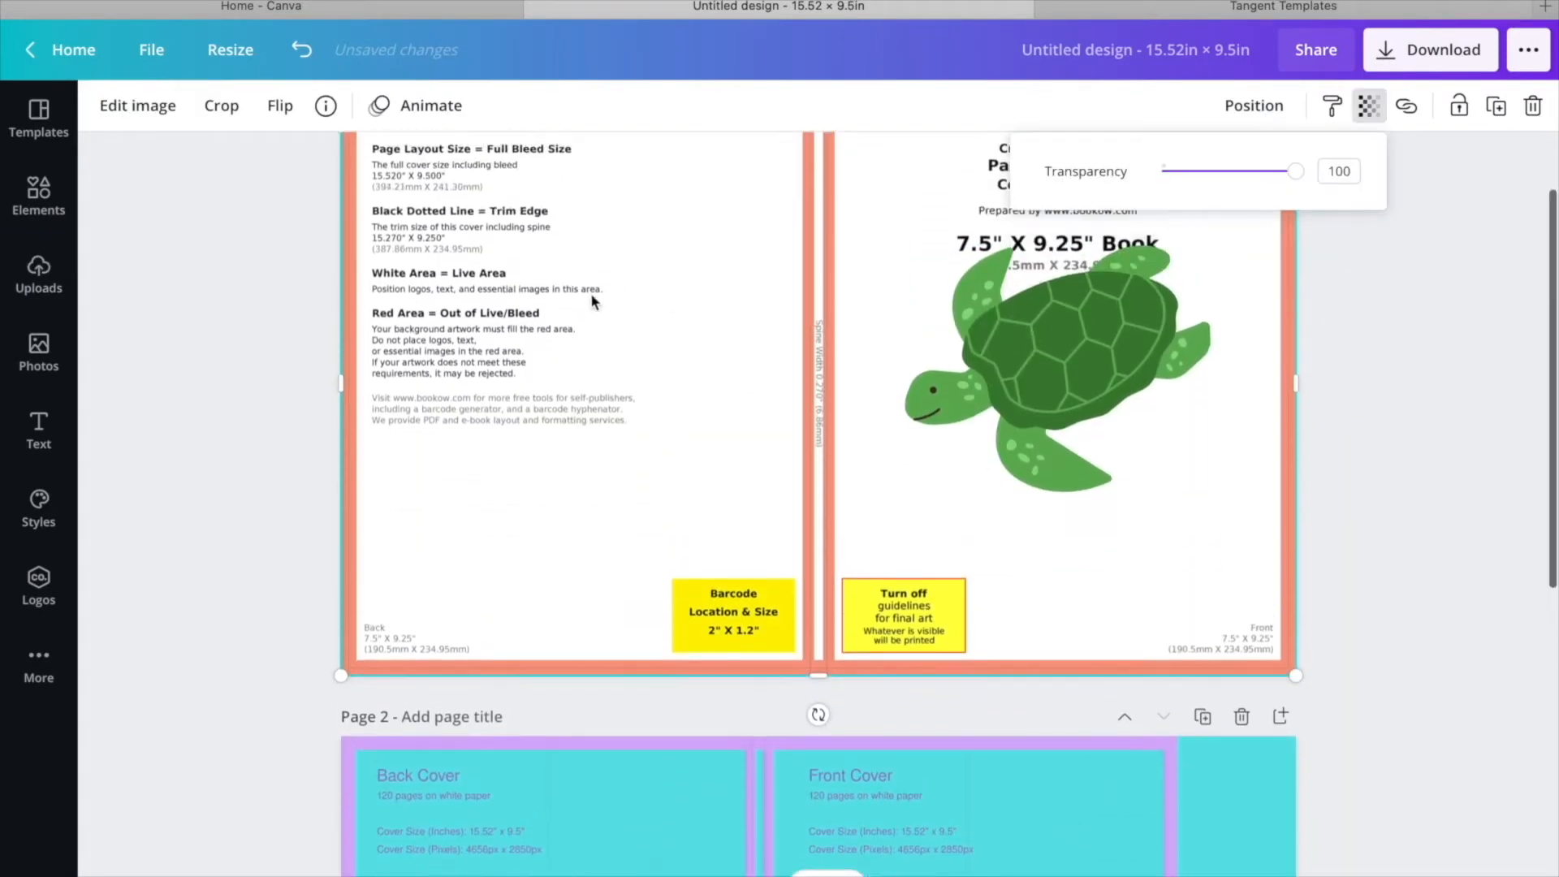
pyautogui.scroll(-5, 591, 302)
pyautogui.scroll(2, 591, 302)
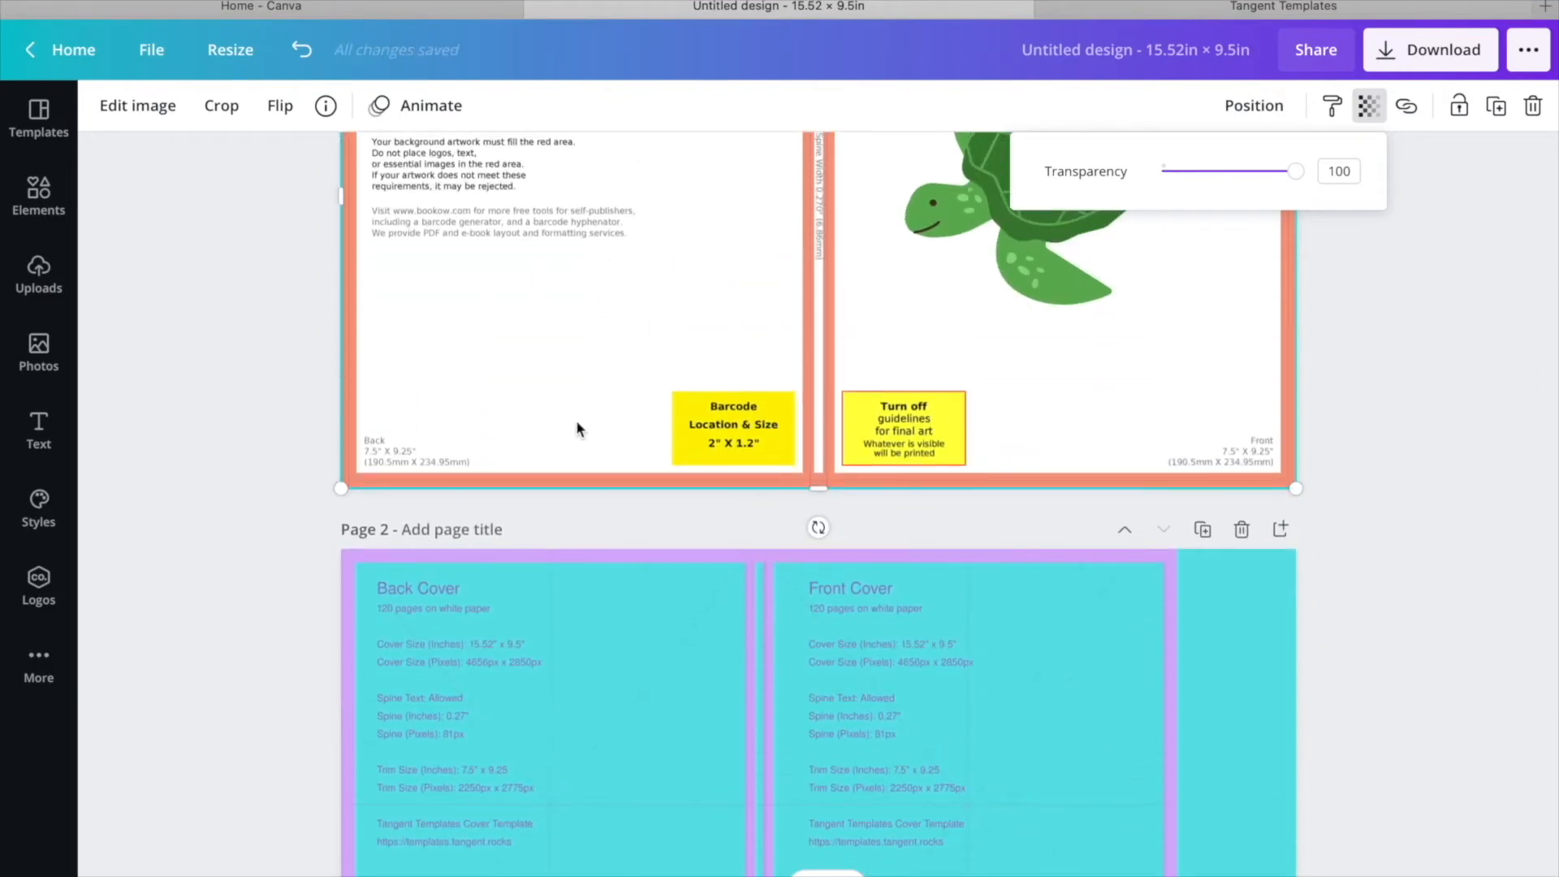
pyautogui.scroll(-2, 576, 421)
pyautogui.click(1176, 532)
pyautogui.scroll(-1, 1176, 534)
pyautogui.scroll(-2, 1175, 533)
pyautogui.moveTo(1177, 708); pyautogui.dragTo(1296, 786)
# Copy the turtle graphic from page 1 and paste it onto the front cover of page 2.
pyautogui.scroll(3, 1025, 191)
pyautogui.rightClick(1026, 191)
pyautogui.click(1089, 239)
pyautogui.scroll(-1, 1005, 635)
pyautogui.scroll(-1, 1005, 635)
pyautogui.rightClick(1023, 620)
pyautogui.click(1099, 431)
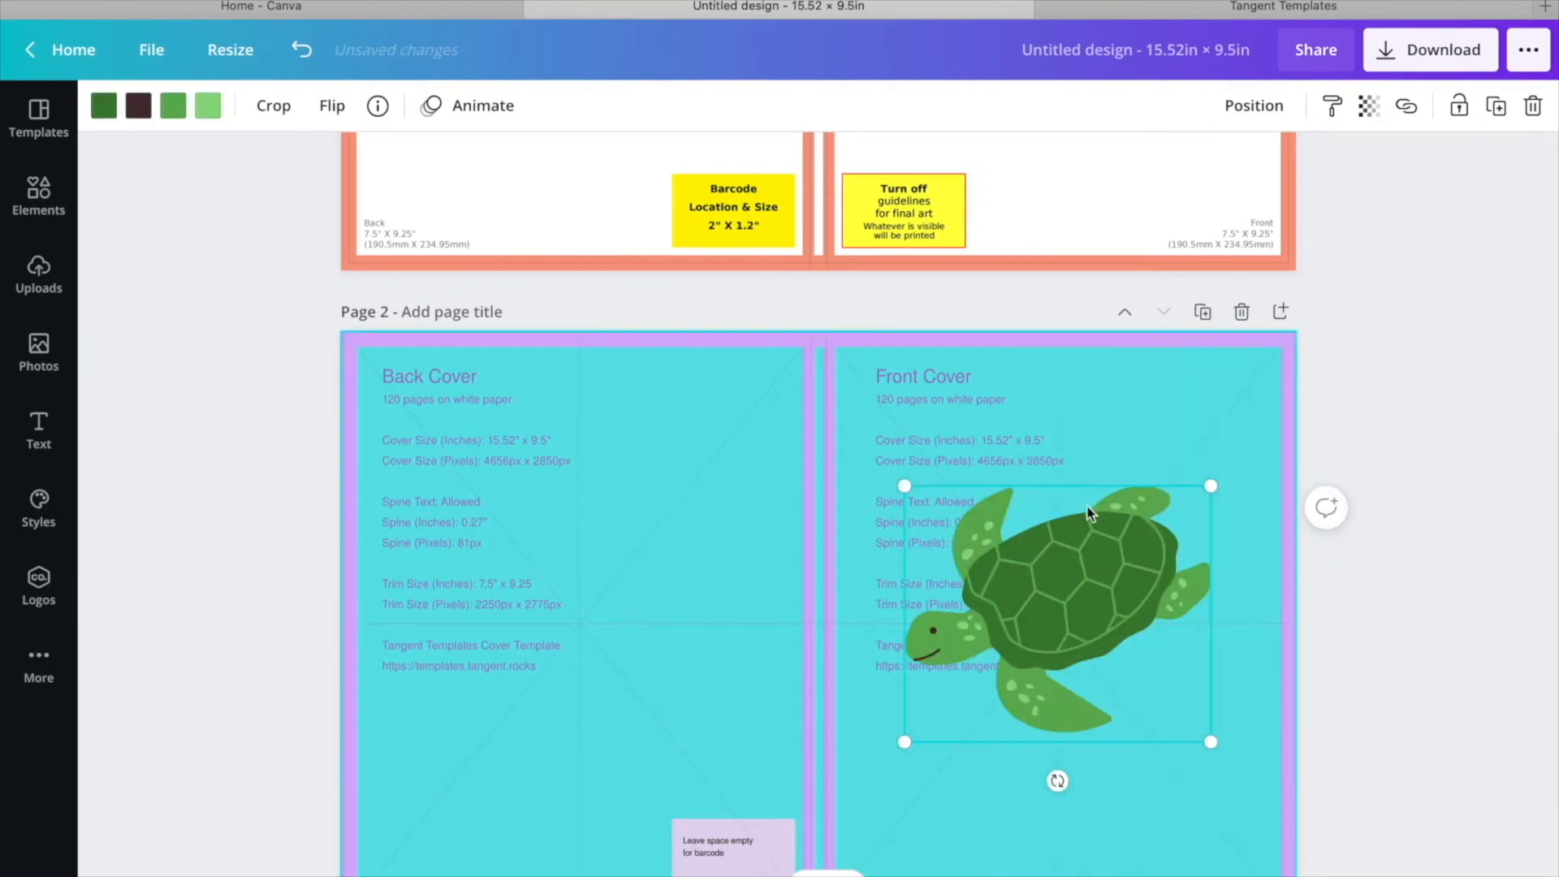
pyautogui.scroll(-1, 1068, 607)
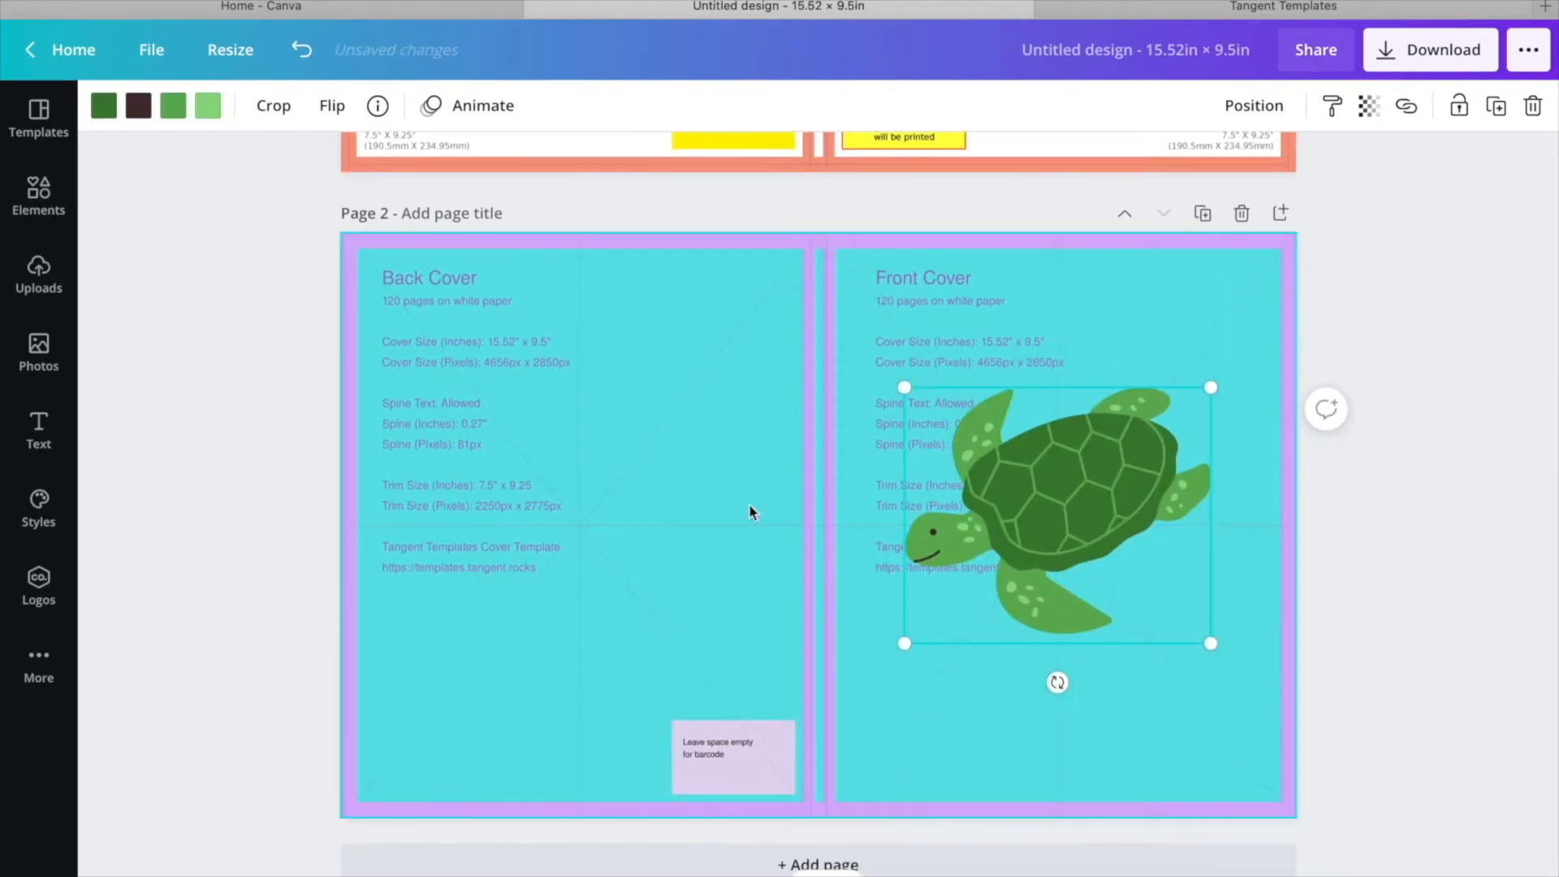
# Add the orange fish graphic to page 2, shrink it and place it below the turtle on the front cover.
pyautogui.click(38, 199)
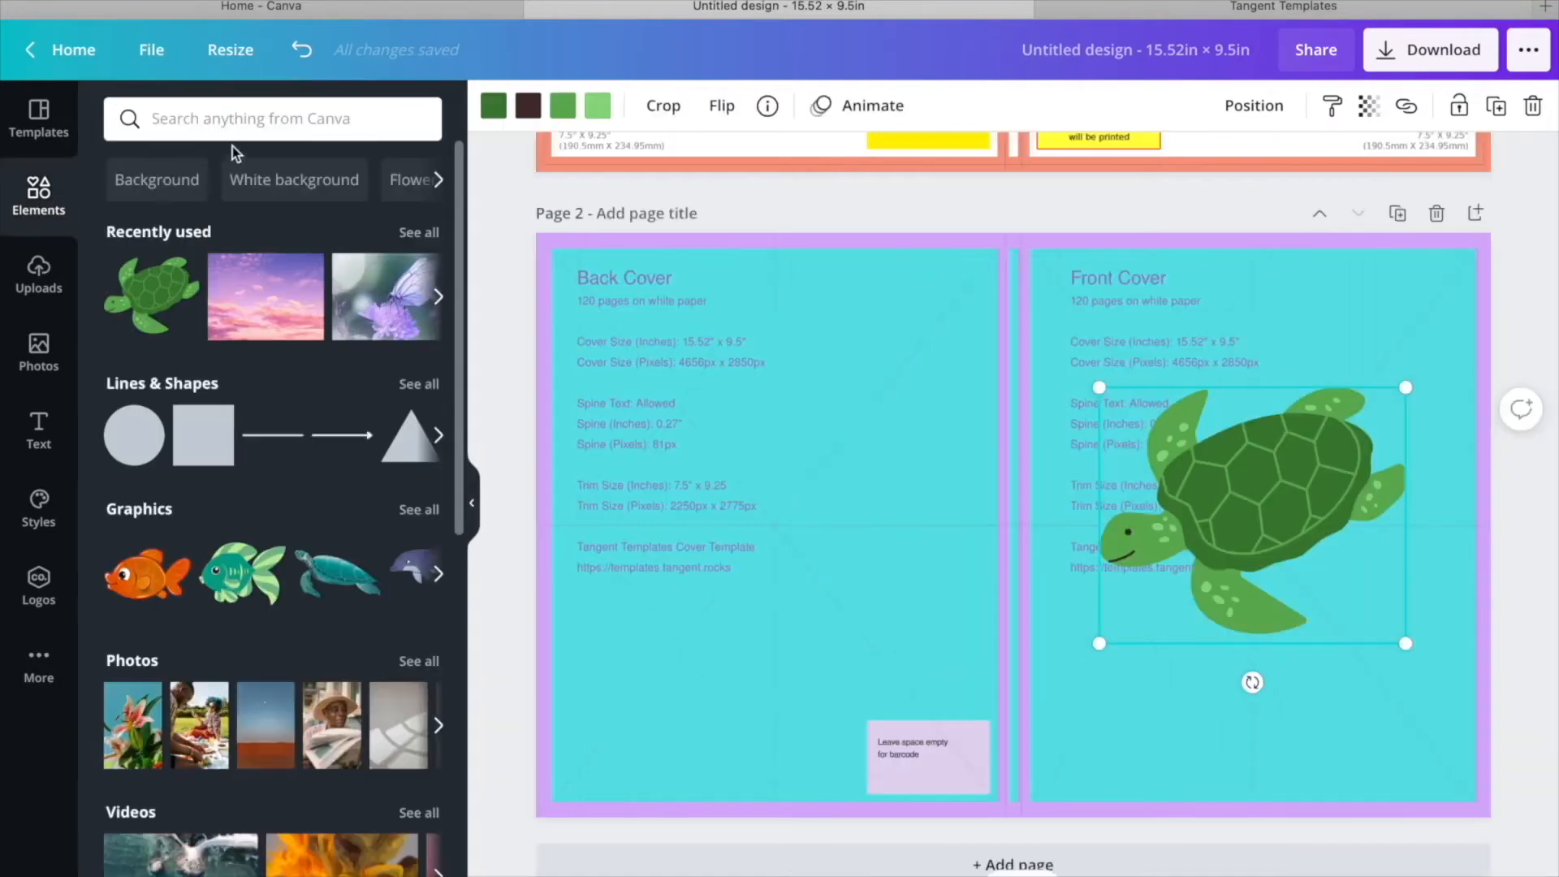
pyautogui.click(237, 115)
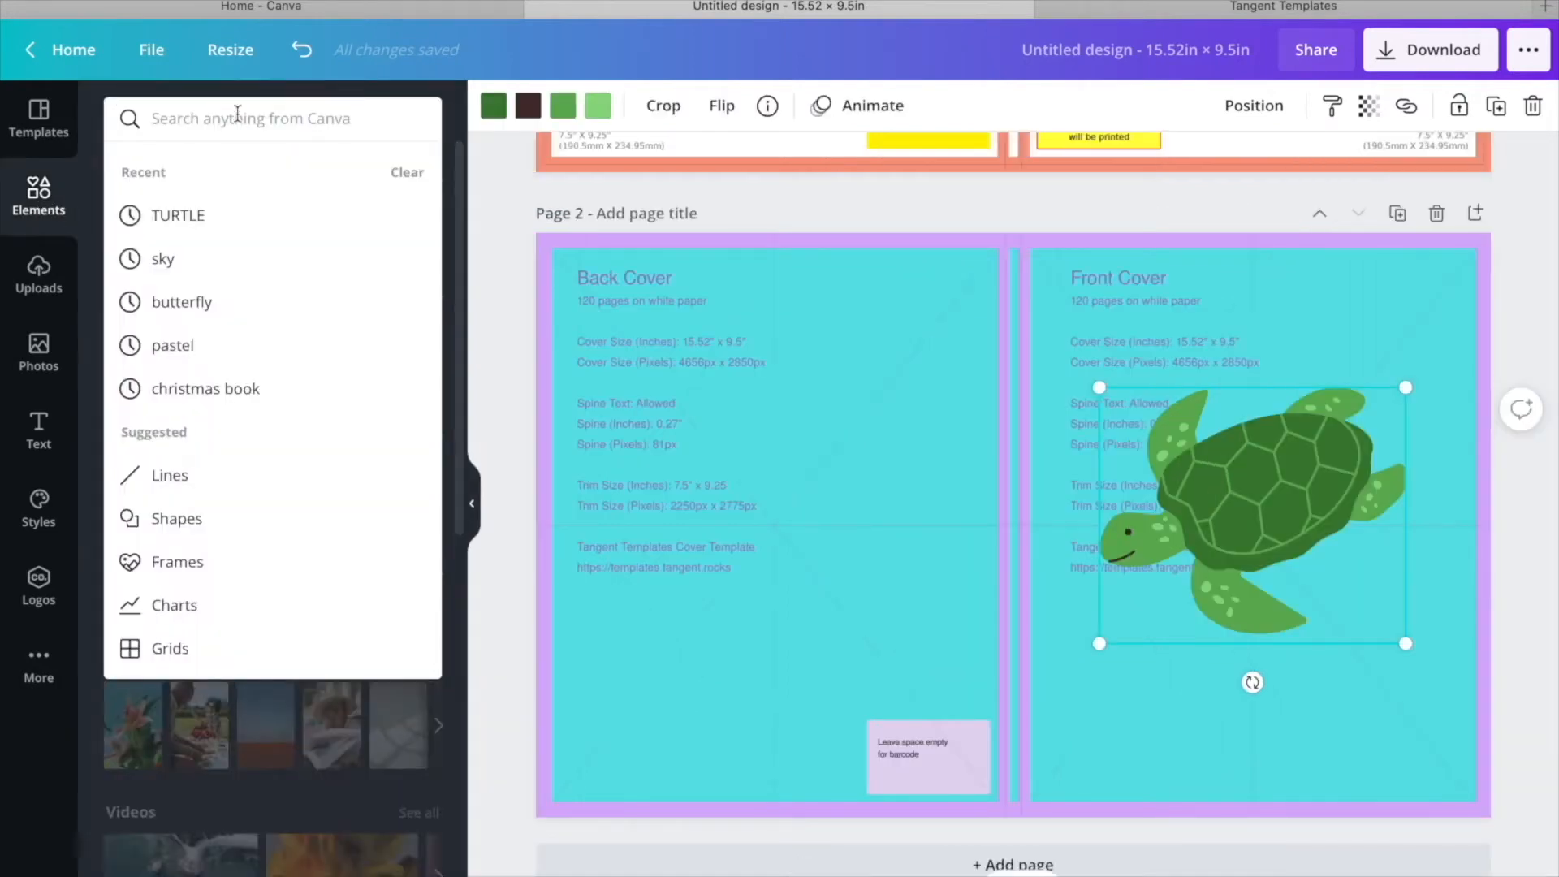
pyautogui.click(514, 312)
pyautogui.click(145, 585)
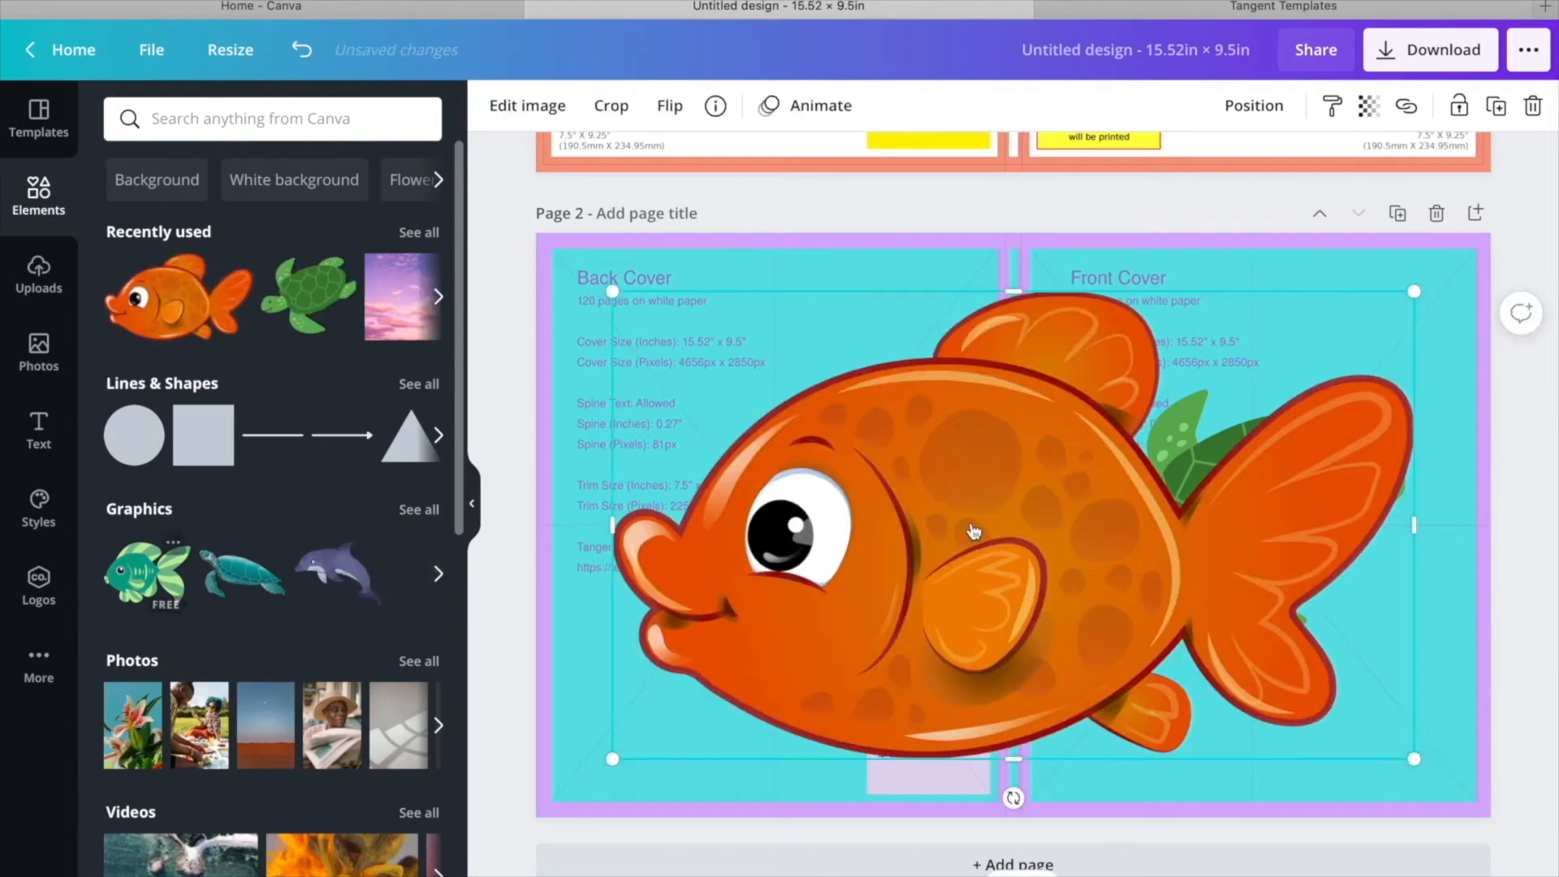
pyautogui.moveTo(1414, 291); pyautogui.dragTo(697, 675)
pyautogui.moveTo(678, 719); pyautogui.dragTo(1157, 699)
# Add the green striped fish graphic at a small size in the upper-right corner of the front cover.
pyautogui.click(146, 575)
pyautogui.moveTo(1333, 292); pyautogui.dragTo(852, 641)
pyautogui.moveTo(767, 703); pyautogui.dragTo(1380, 317)
pyautogui.moveTo(1465, 257); pyautogui.dragTo(1394, 316)
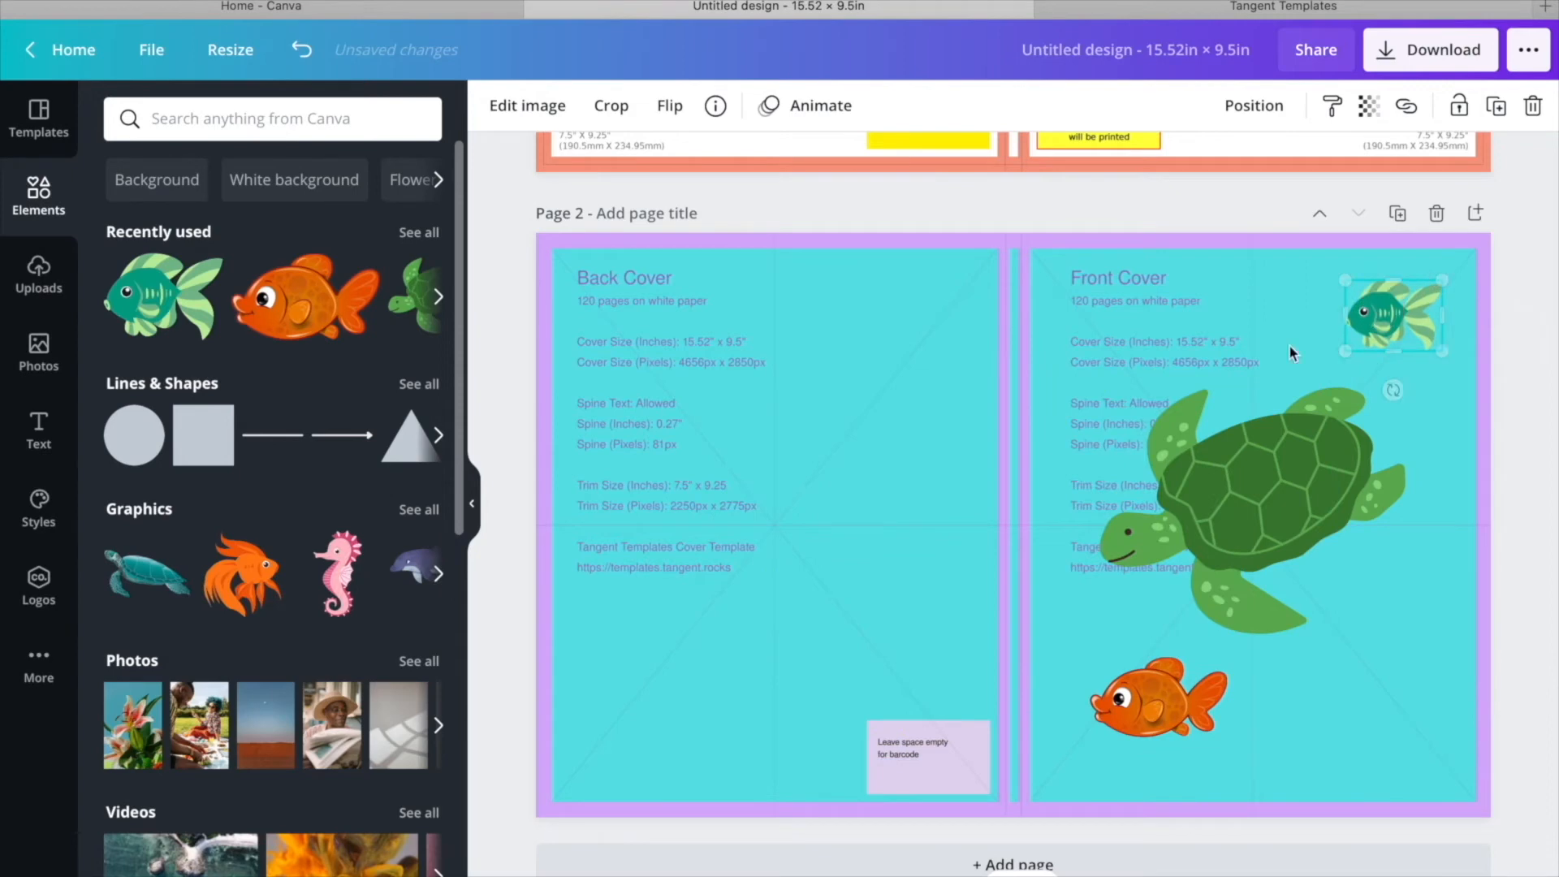
# Add the pink seahorse graphic, shrink it and place it near the lower-right corner of the front cover.
pyautogui.click(327, 580)
pyautogui.moveTo(1148, 291); pyautogui.dragTo(855, 674)
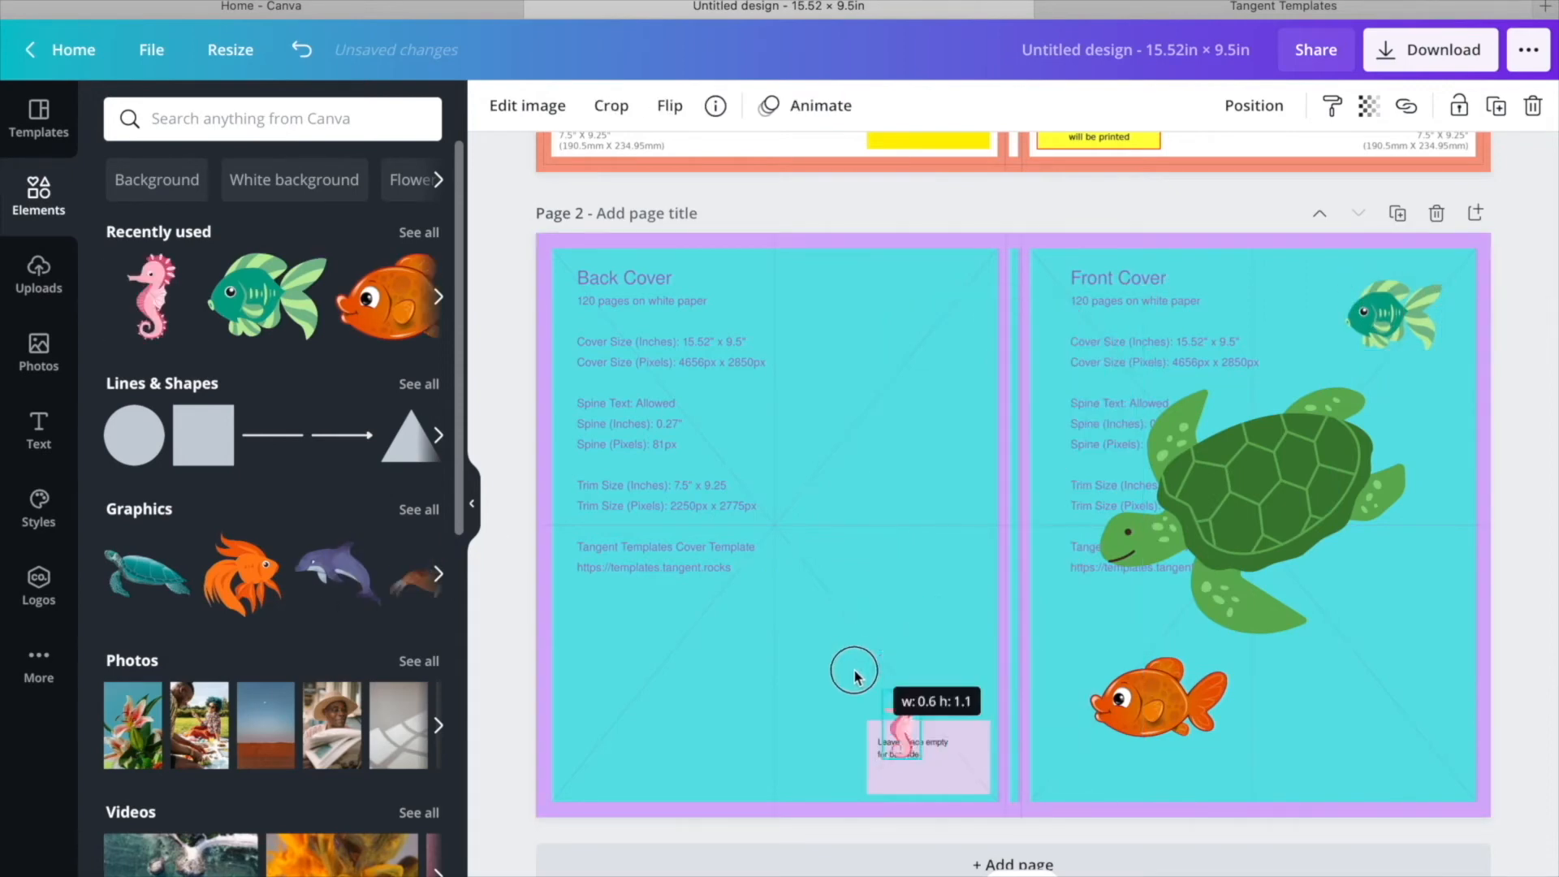
pyautogui.moveTo(900, 731); pyautogui.dragTo(1407, 643)
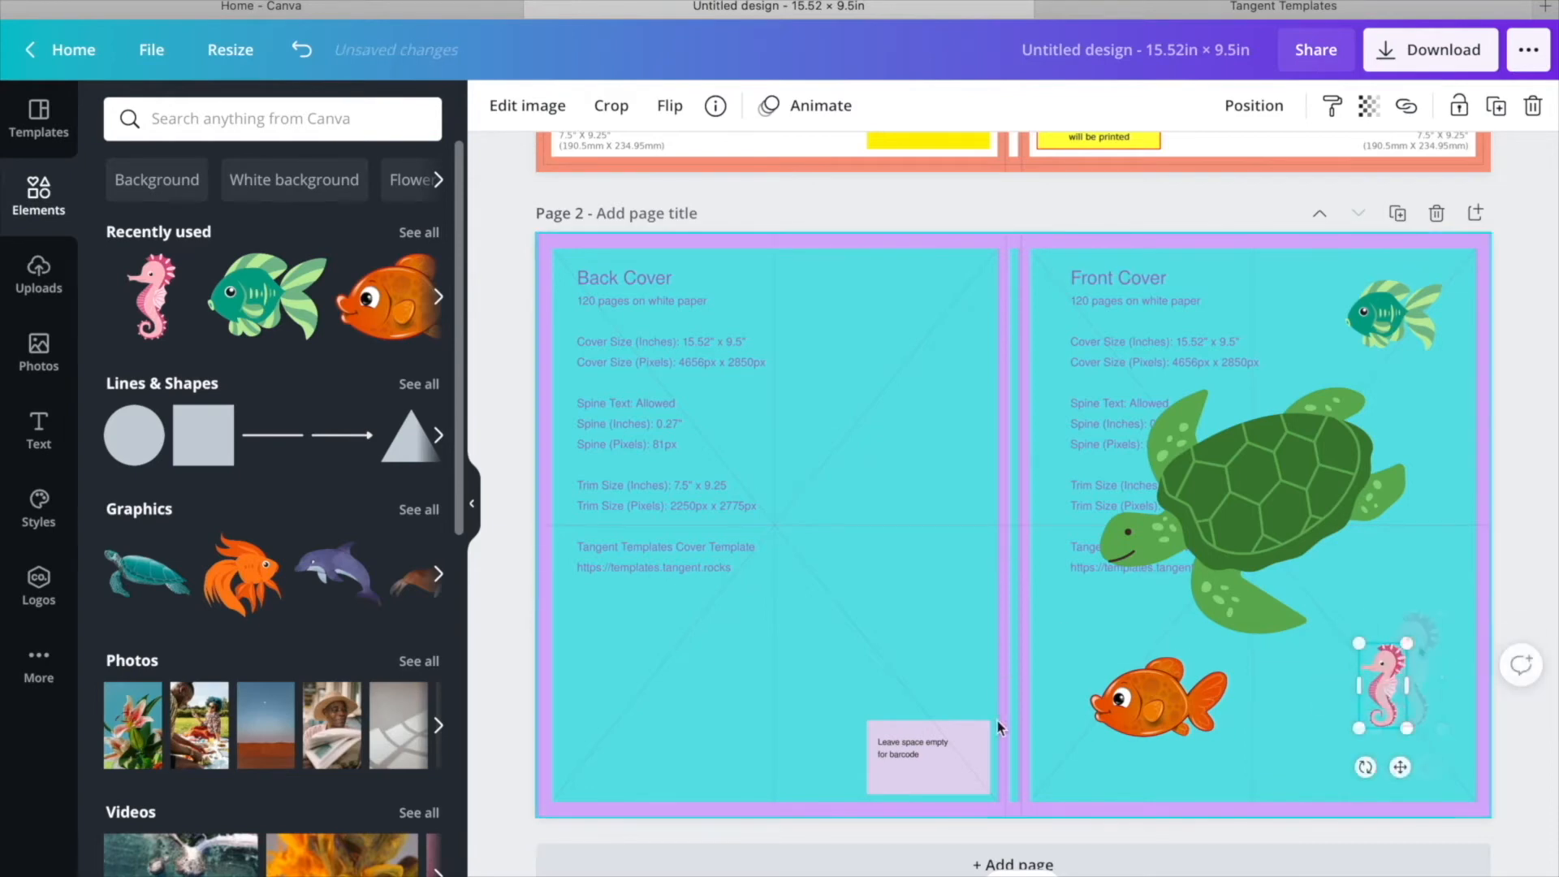
# Compare the opaque orange template on page 1 with the transparent purple template on page 2, including spine and barcode areas.
pyautogui.click(473, 510)
pyautogui.scroll(5, 1140, 549)
pyautogui.scroll(-3, 1140, 549)
pyautogui.scroll(-4, 1139, 549)
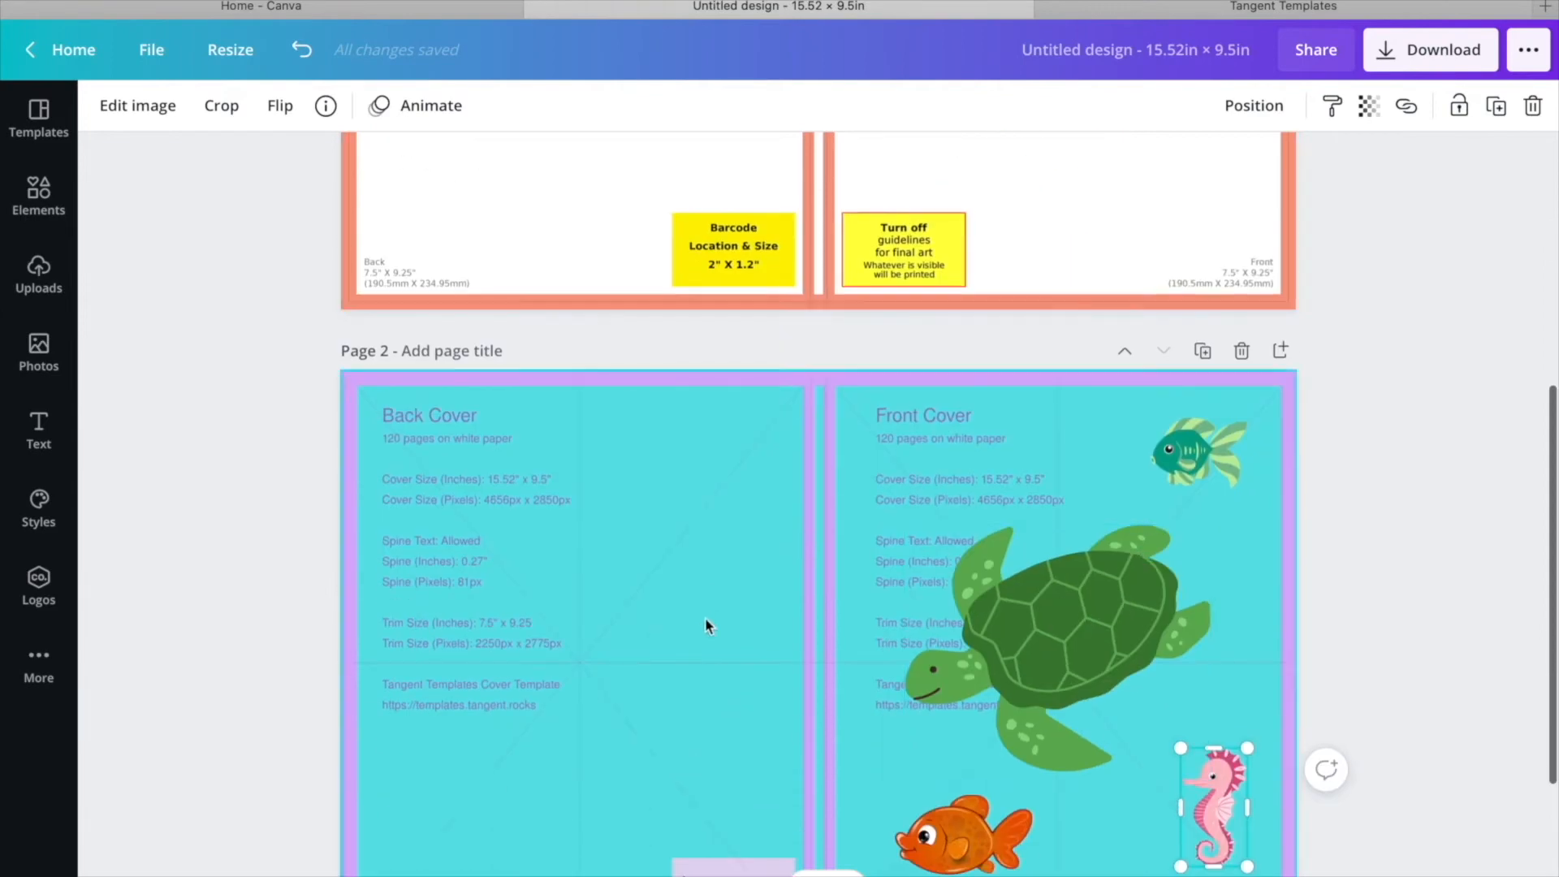
pyautogui.scroll(1, 935, 369)
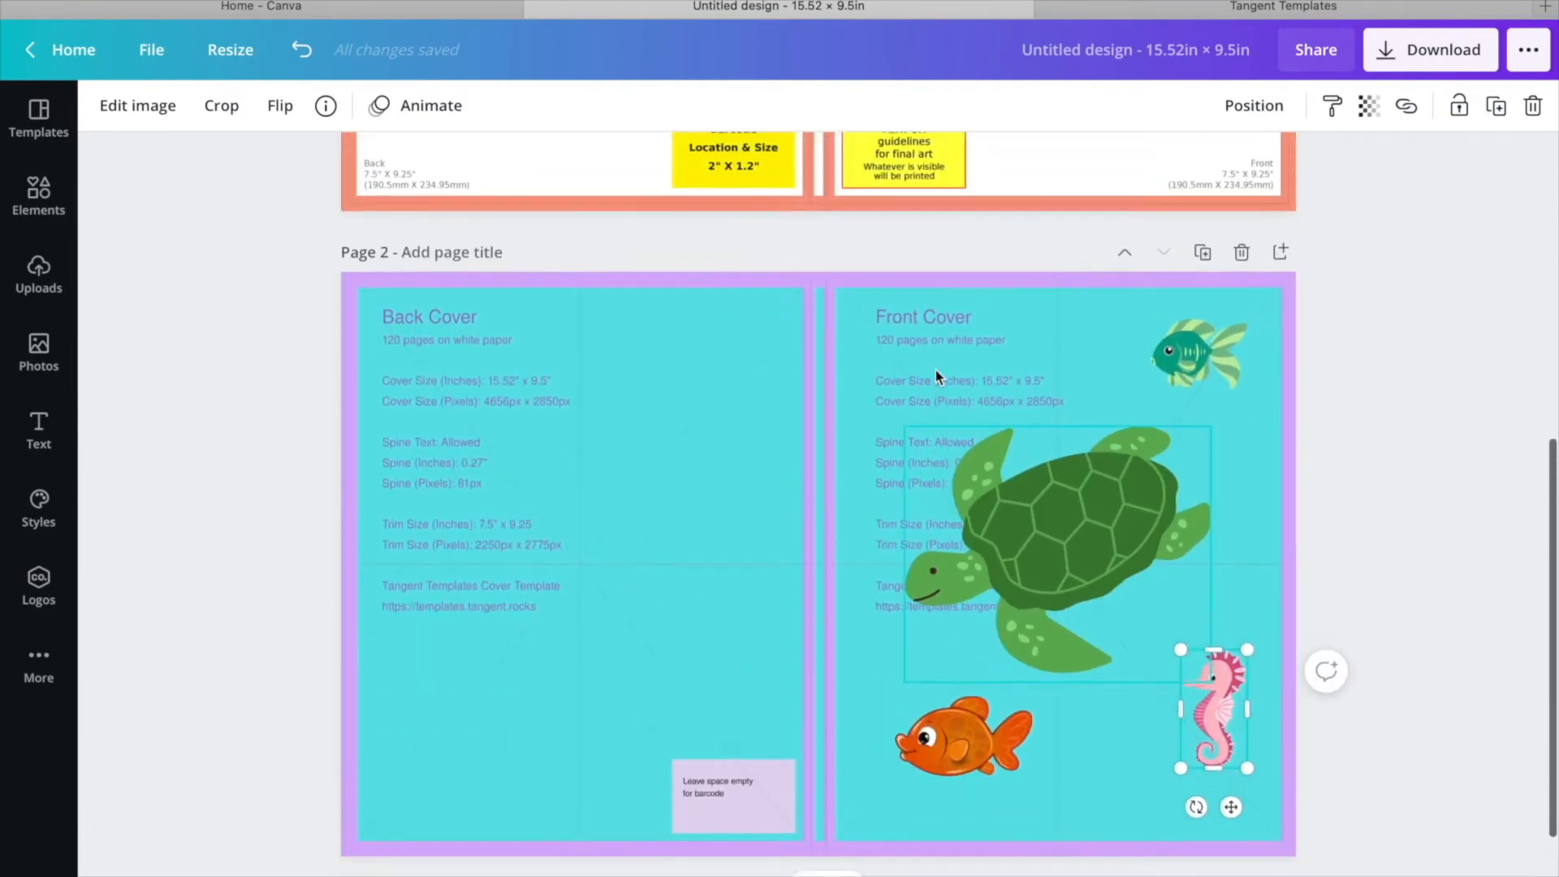
pyautogui.moveTo(838, 338)
pyautogui.mouseDown()
pyautogui.moveTo(688, 357)
pyautogui.moveTo(866, 289)
pyautogui.moveTo(820, 317)
pyautogui.mouseUp()
pyautogui.scroll(2, 820, 317)
pyautogui.scroll(1, 820, 316)
pyautogui.click(800, 260)
pyautogui.scroll(2, 801, 260)
pyautogui.scroll(-6, 828, 438)
pyautogui.scroll(1, 828, 438)
pyautogui.scroll(-1, 828, 438)
pyautogui.scroll(-1, 828, 438)
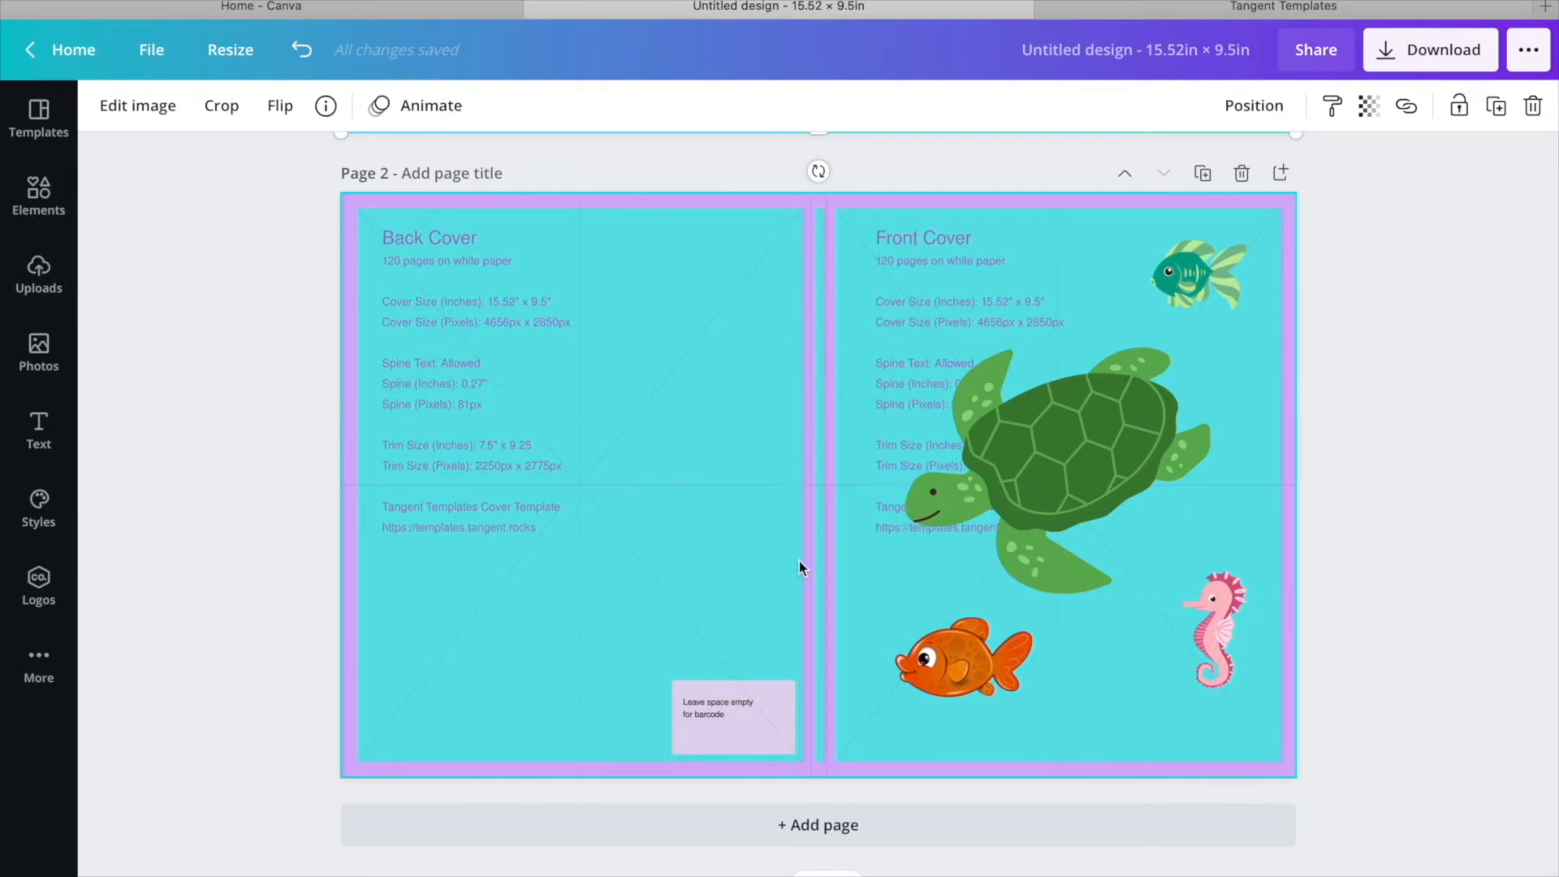
pyautogui.scroll(4, 799, 566)
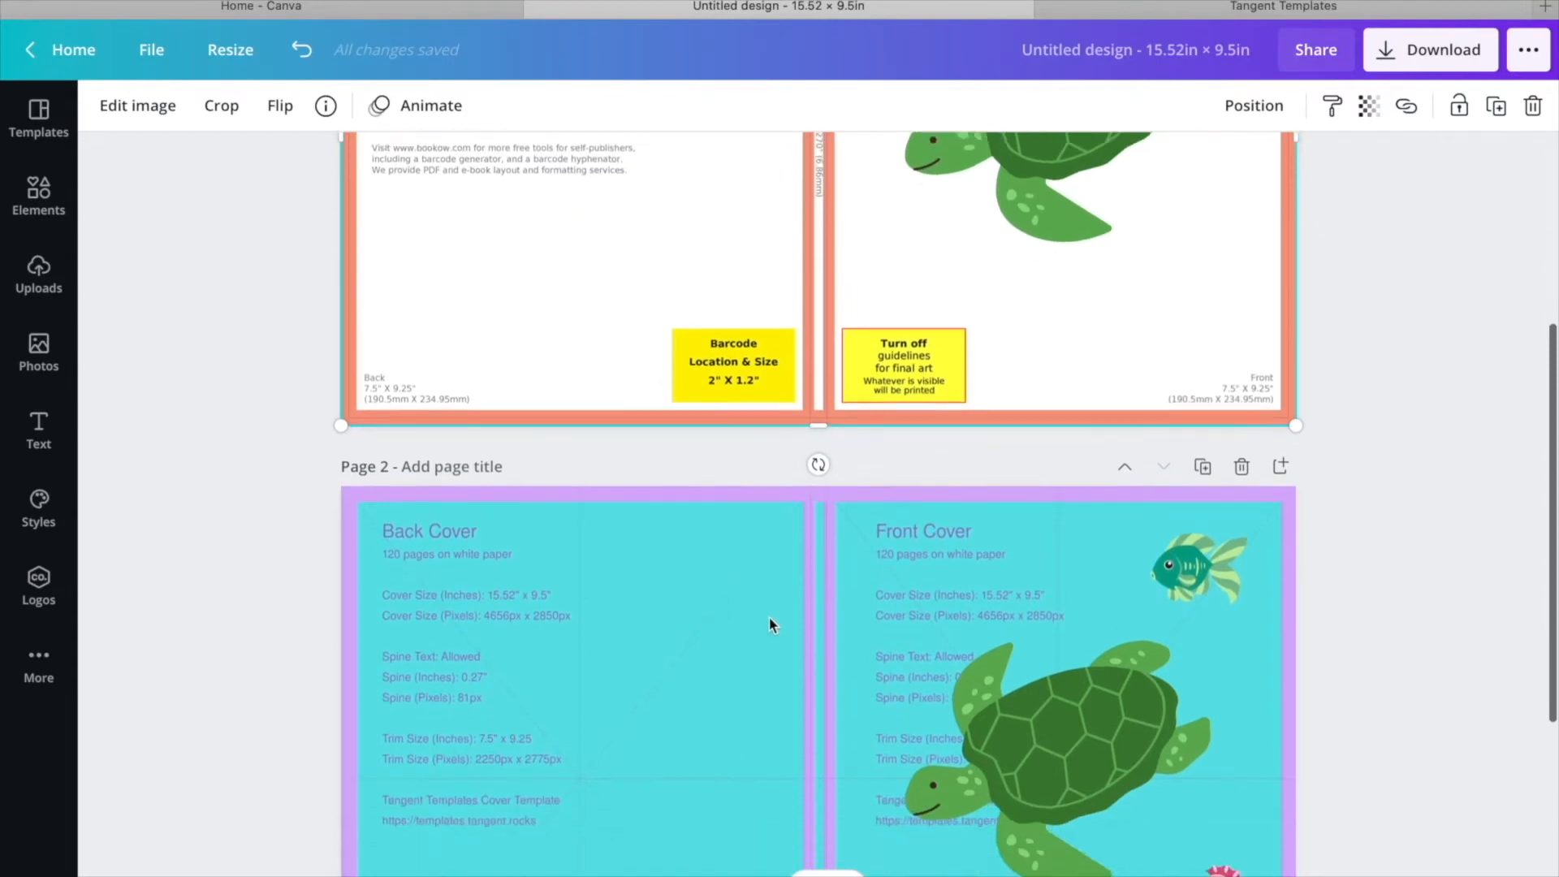
pyautogui.scroll(-4, 771, 624)
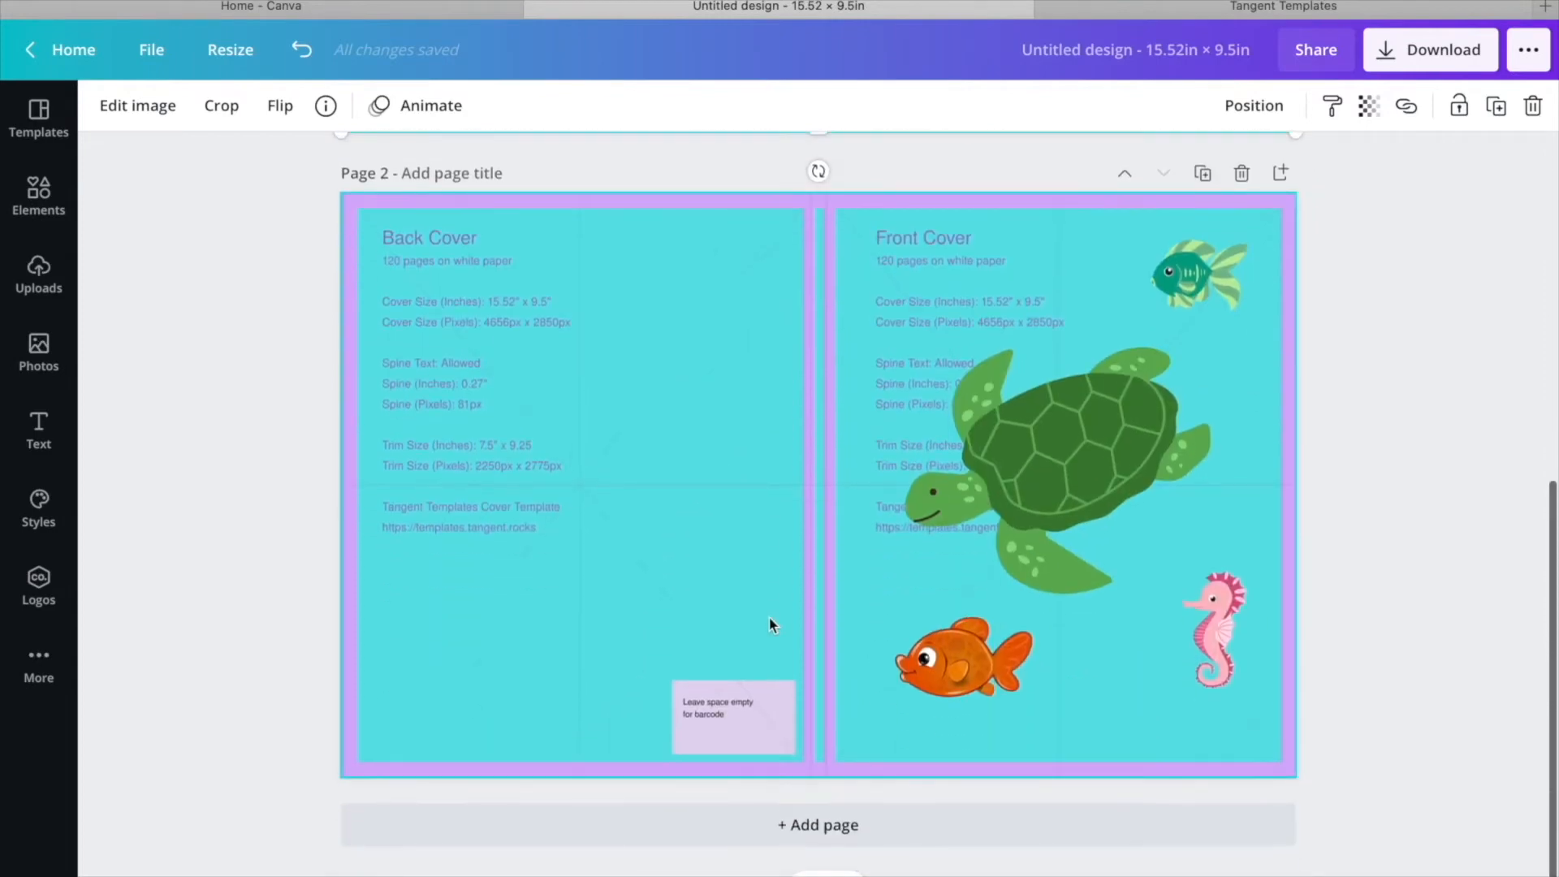
# Review the page 2 cover layout, checking the artwork and barcode area against the template guides on page 1.
pyautogui.scroll(9, 770, 624)
pyautogui.scroll(-7, 657, 450)
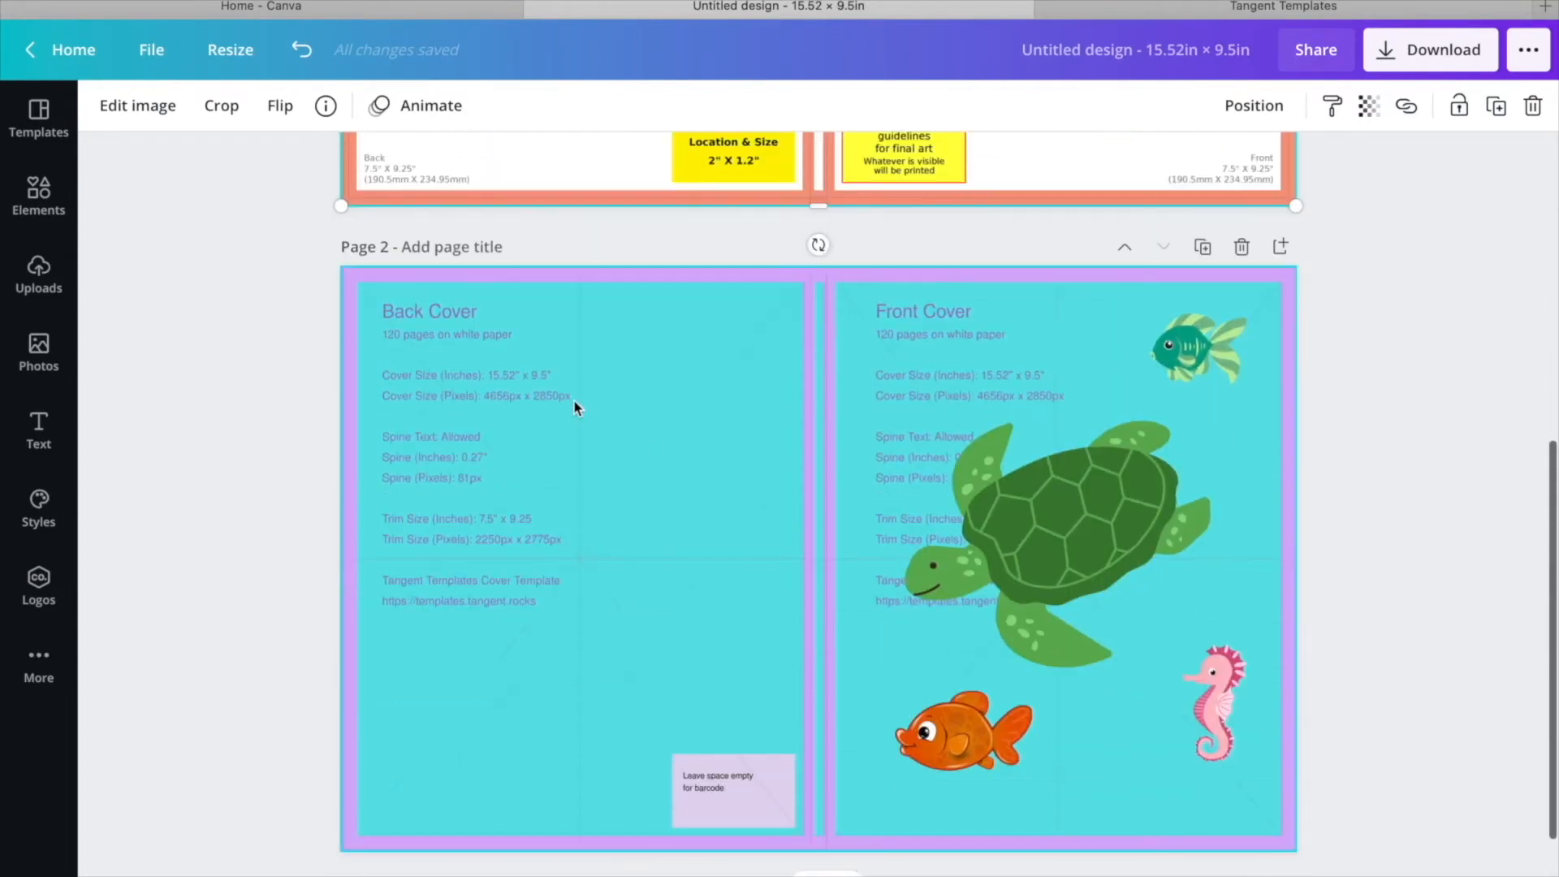
pyautogui.scroll(1, 661, 458)
pyautogui.scroll(-2, 720, 475)
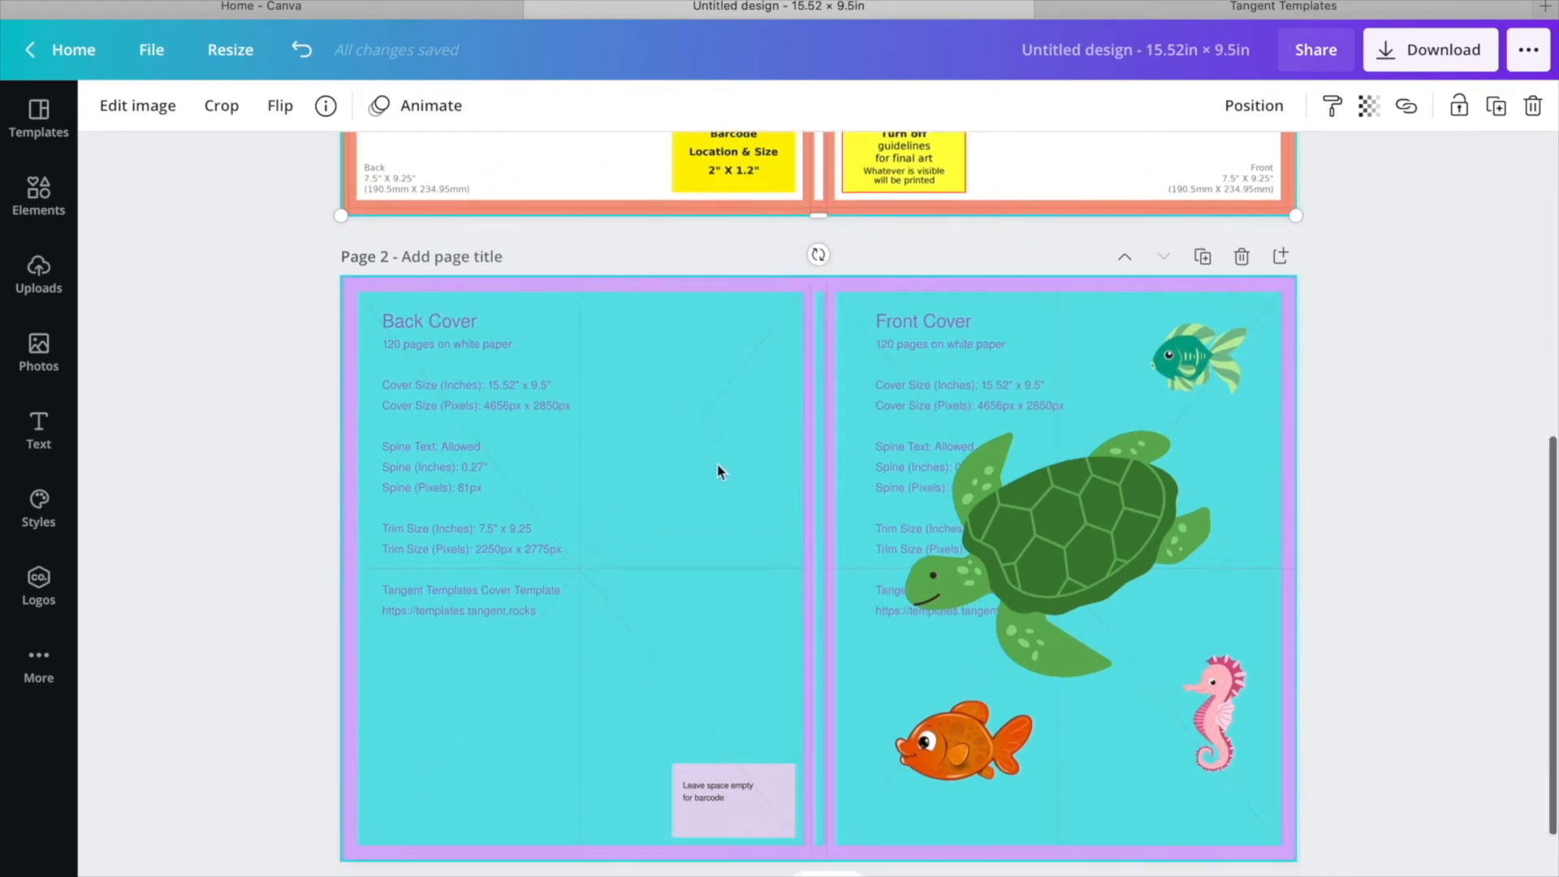
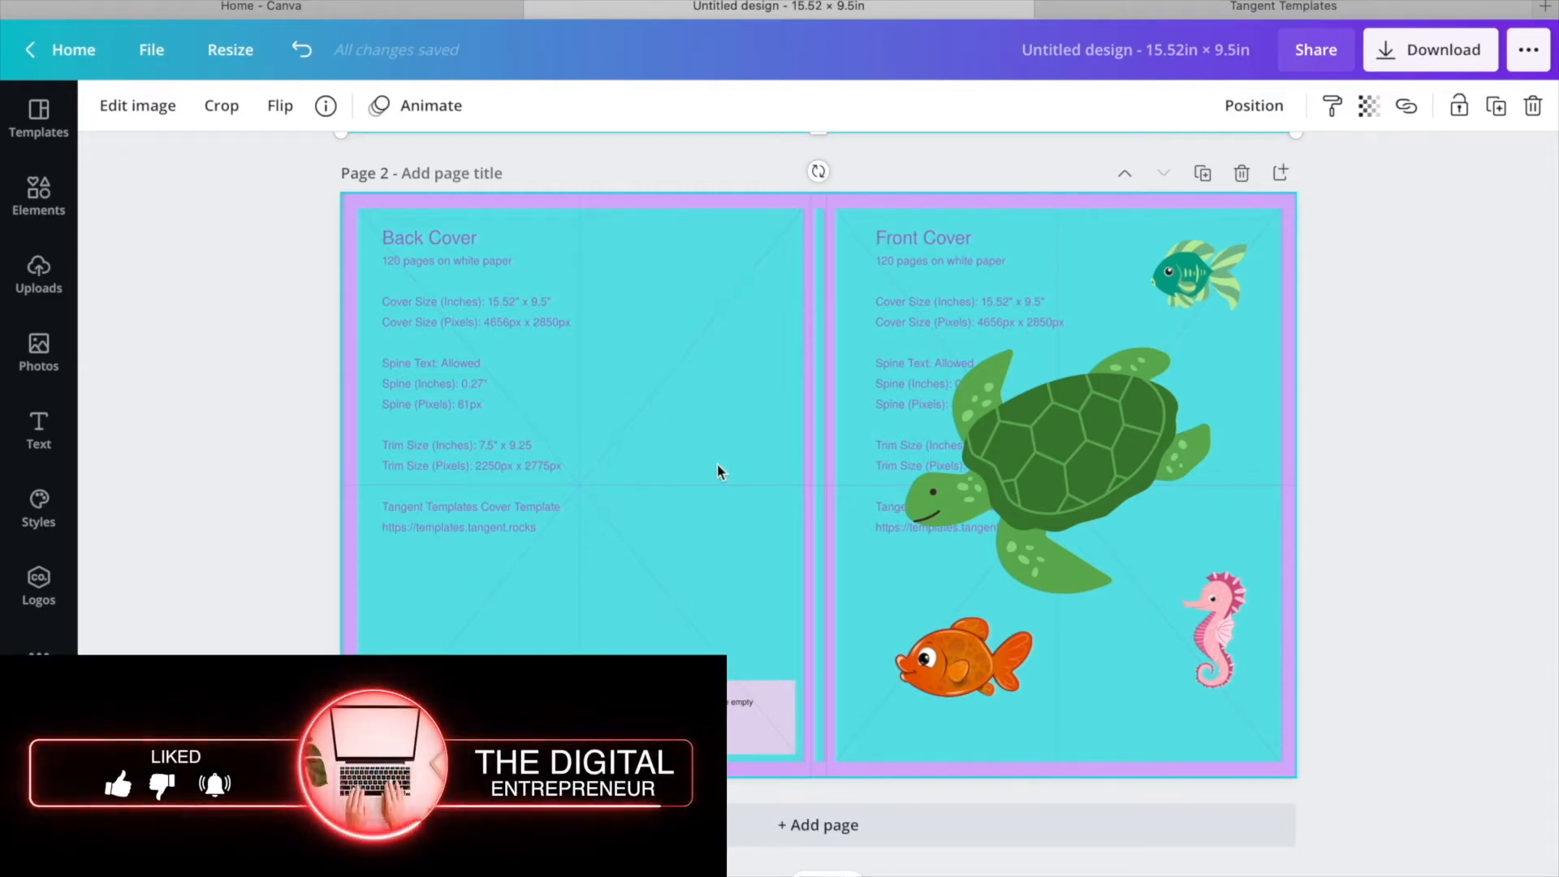
pyautogui.scroll(3, 735, 456)
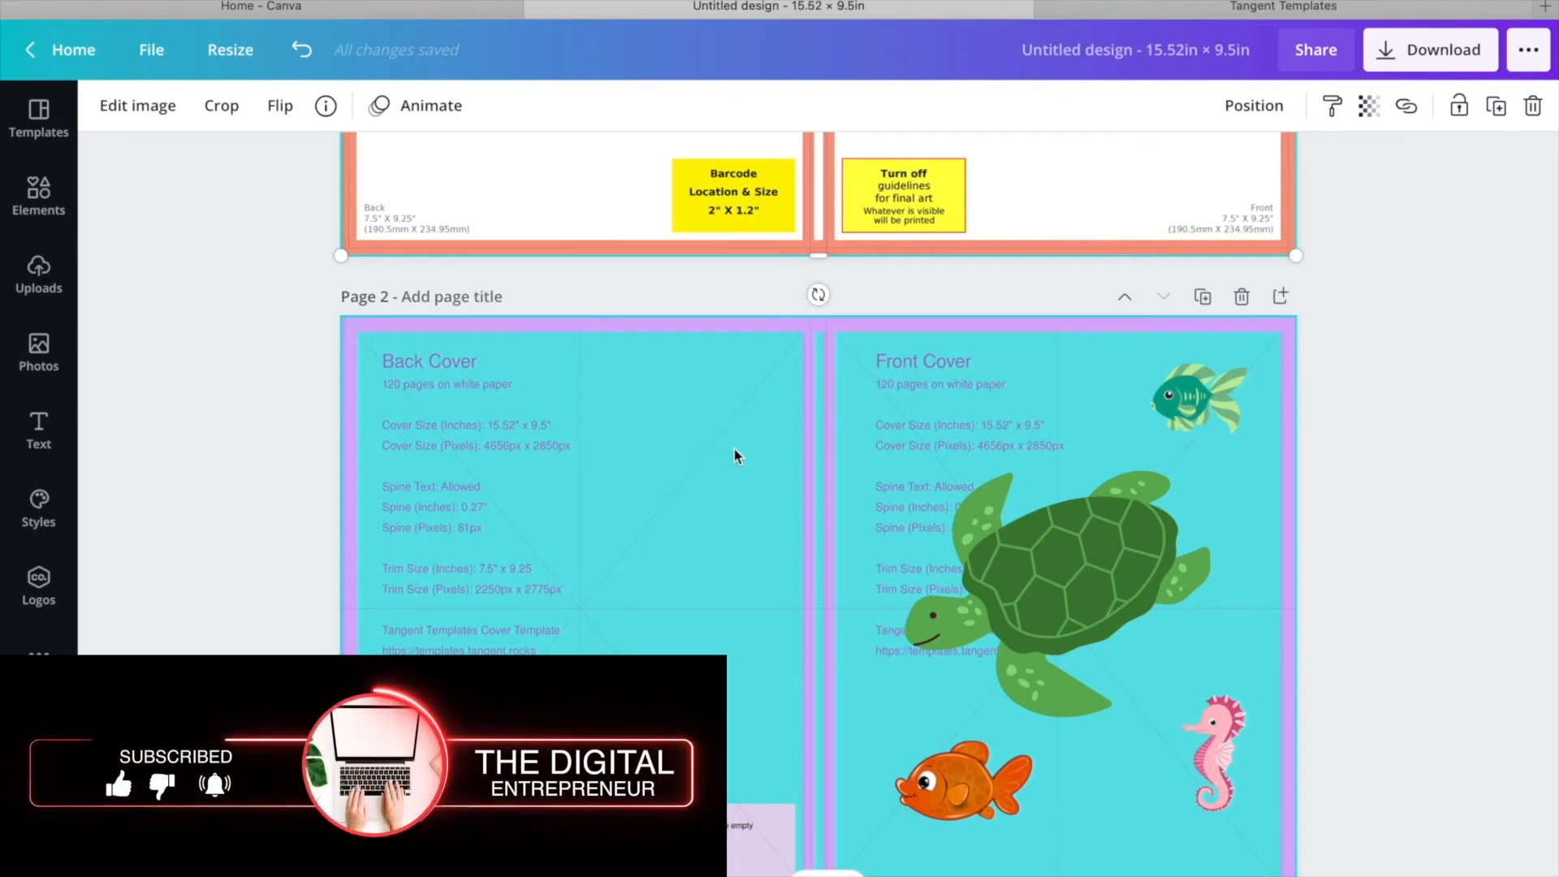
pyautogui.scroll(2, 734, 451)
pyautogui.scroll(-5, 734, 452)
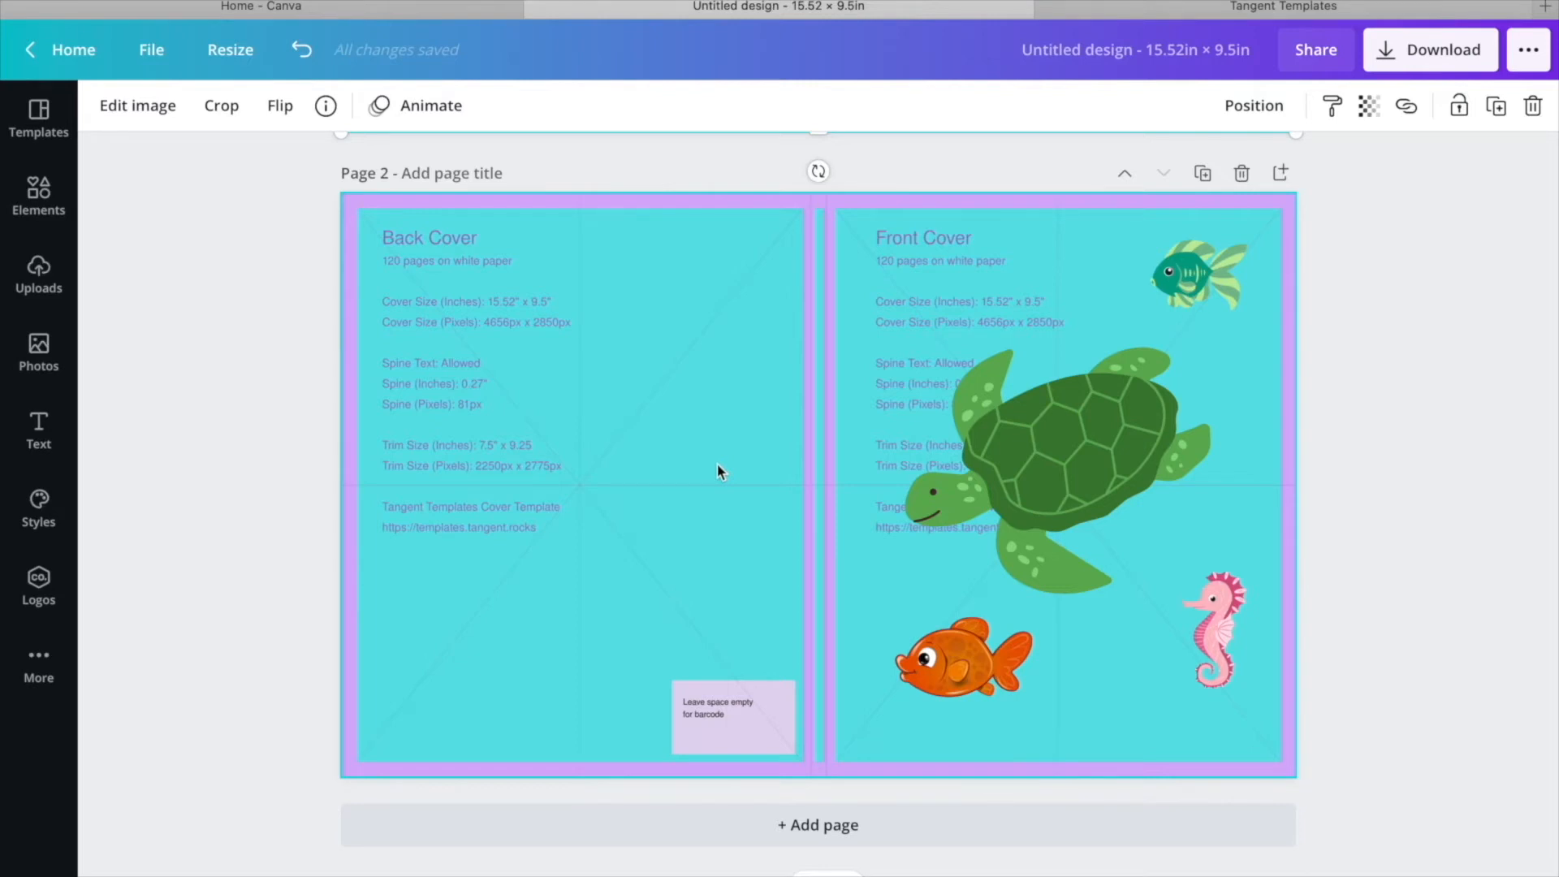
pyautogui.scroll(1, 706, 483)
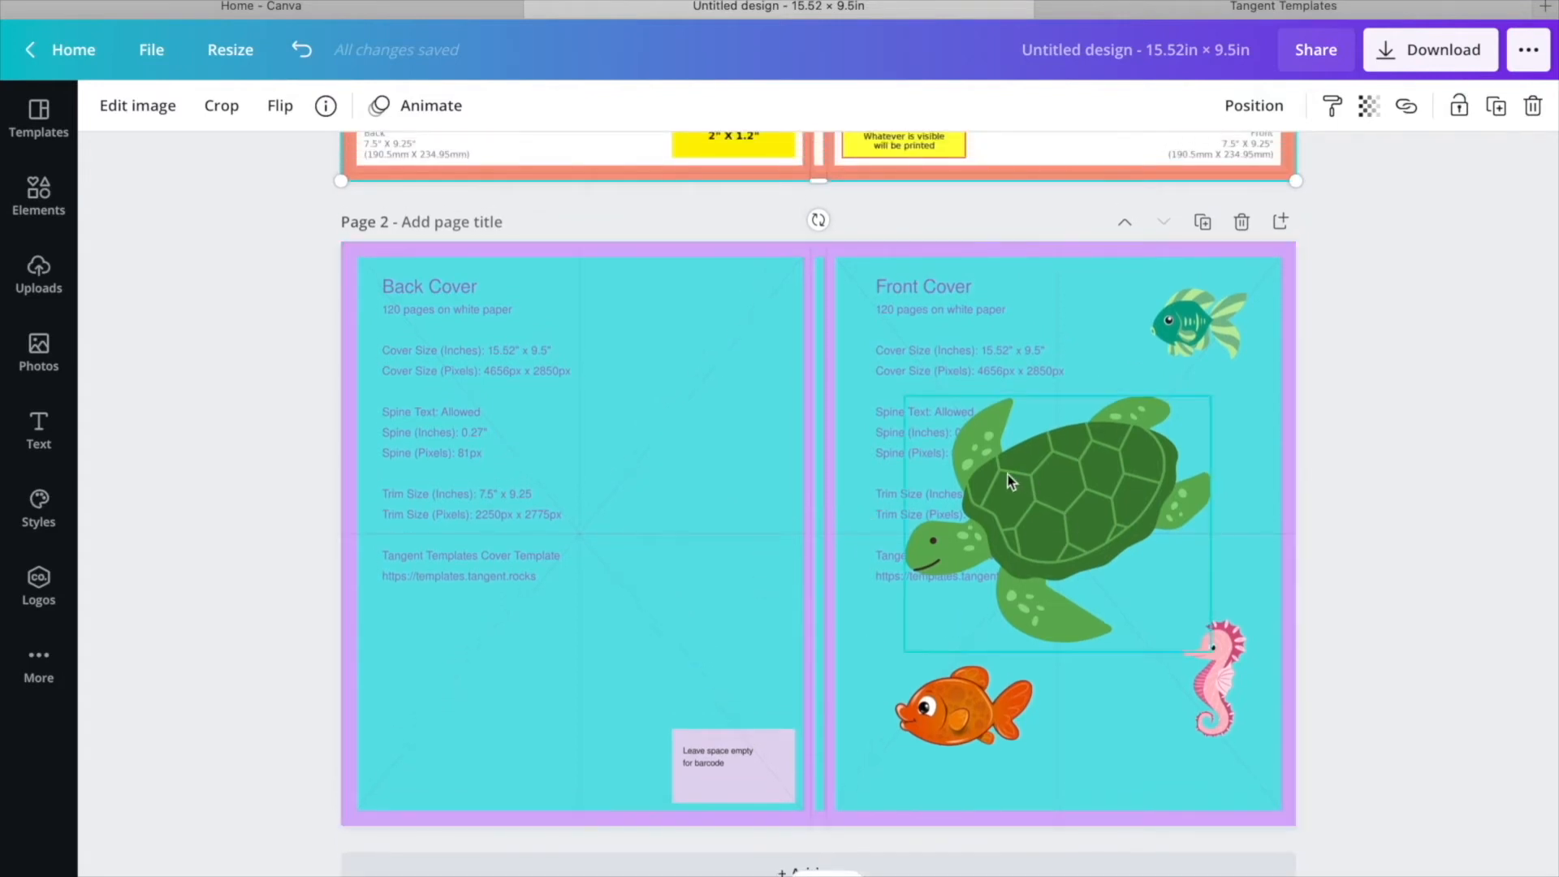
# Shrink the turtle slightly and keep it centred on the front cover between the fish and seahorse graphics.
pyautogui.moveTo(1040, 481); pyautogui.dragTo(1059, 480)
pyautogui.moveTo(1230, 389); pyautogui.dragTo(1168, 446)
pyautogui.moveTo(1080, 500); pyautogui.dragTo(1070, 459)
pyautogui.scroll(1, 1070, 459)
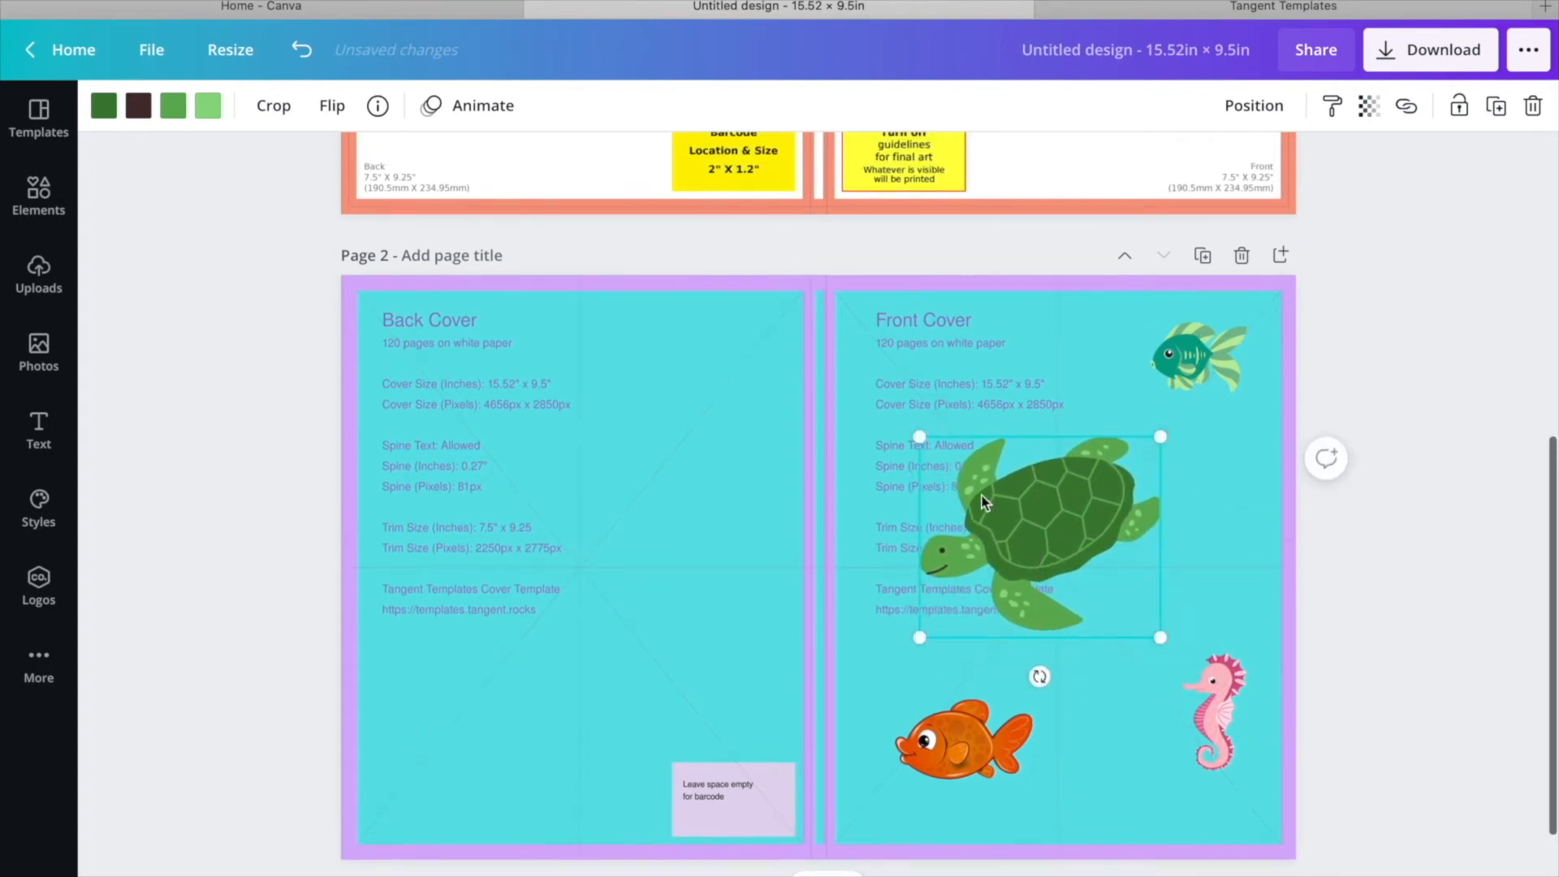
pyautogui.moveTo(1169, 649); pyautogui.dragTo(1189, 666)
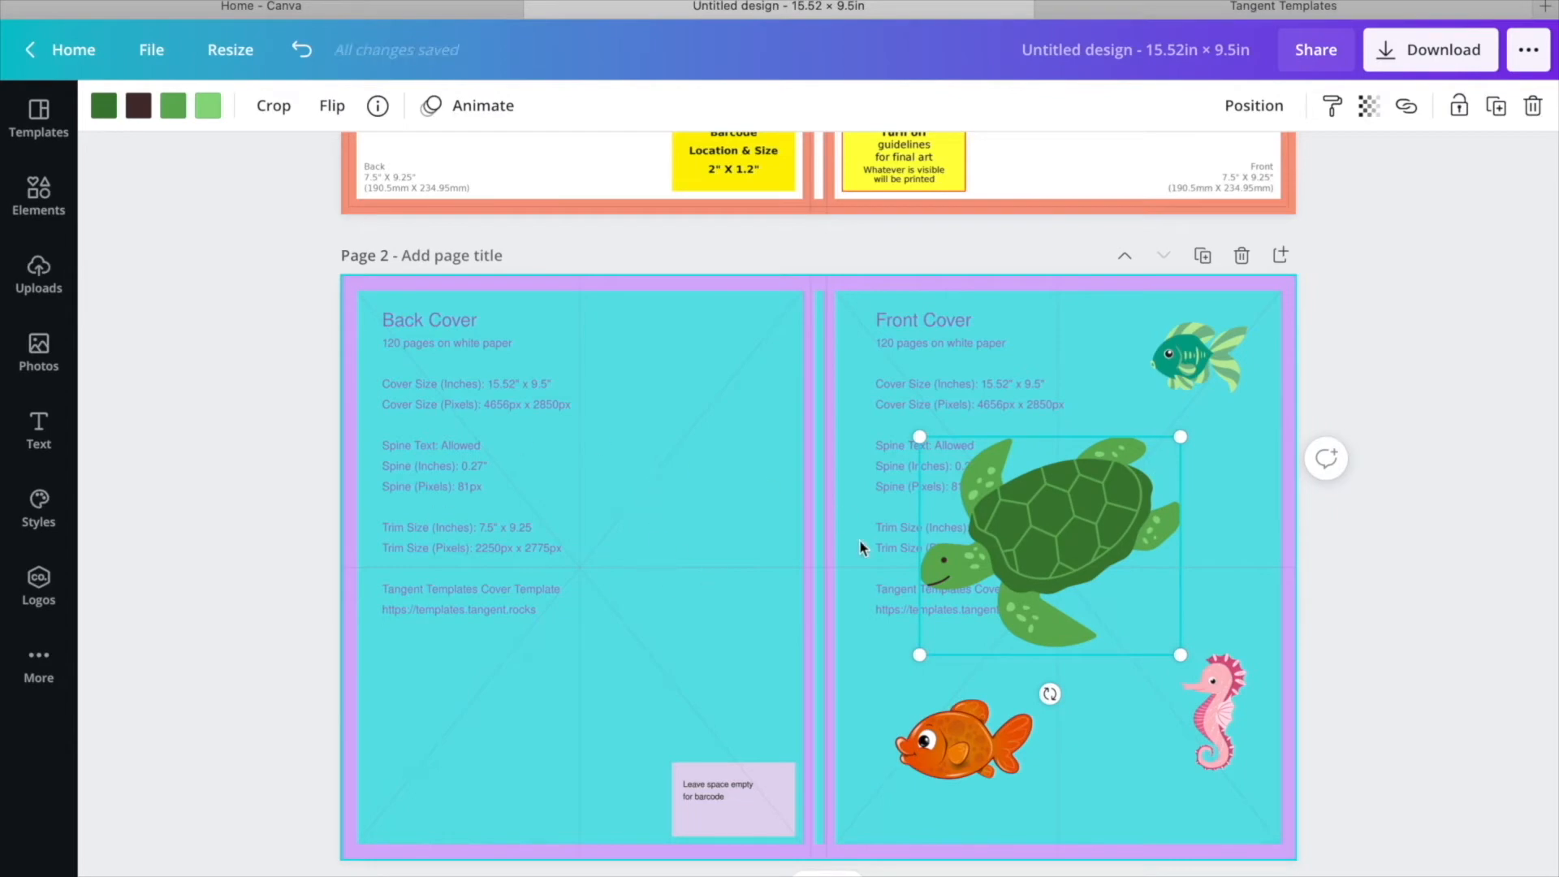
# Add a third page to the design and change its background to a pale aqua.
pyautogui.scroll(5, 859, 548)
pyautogui.scroll(-6, 859, 548)
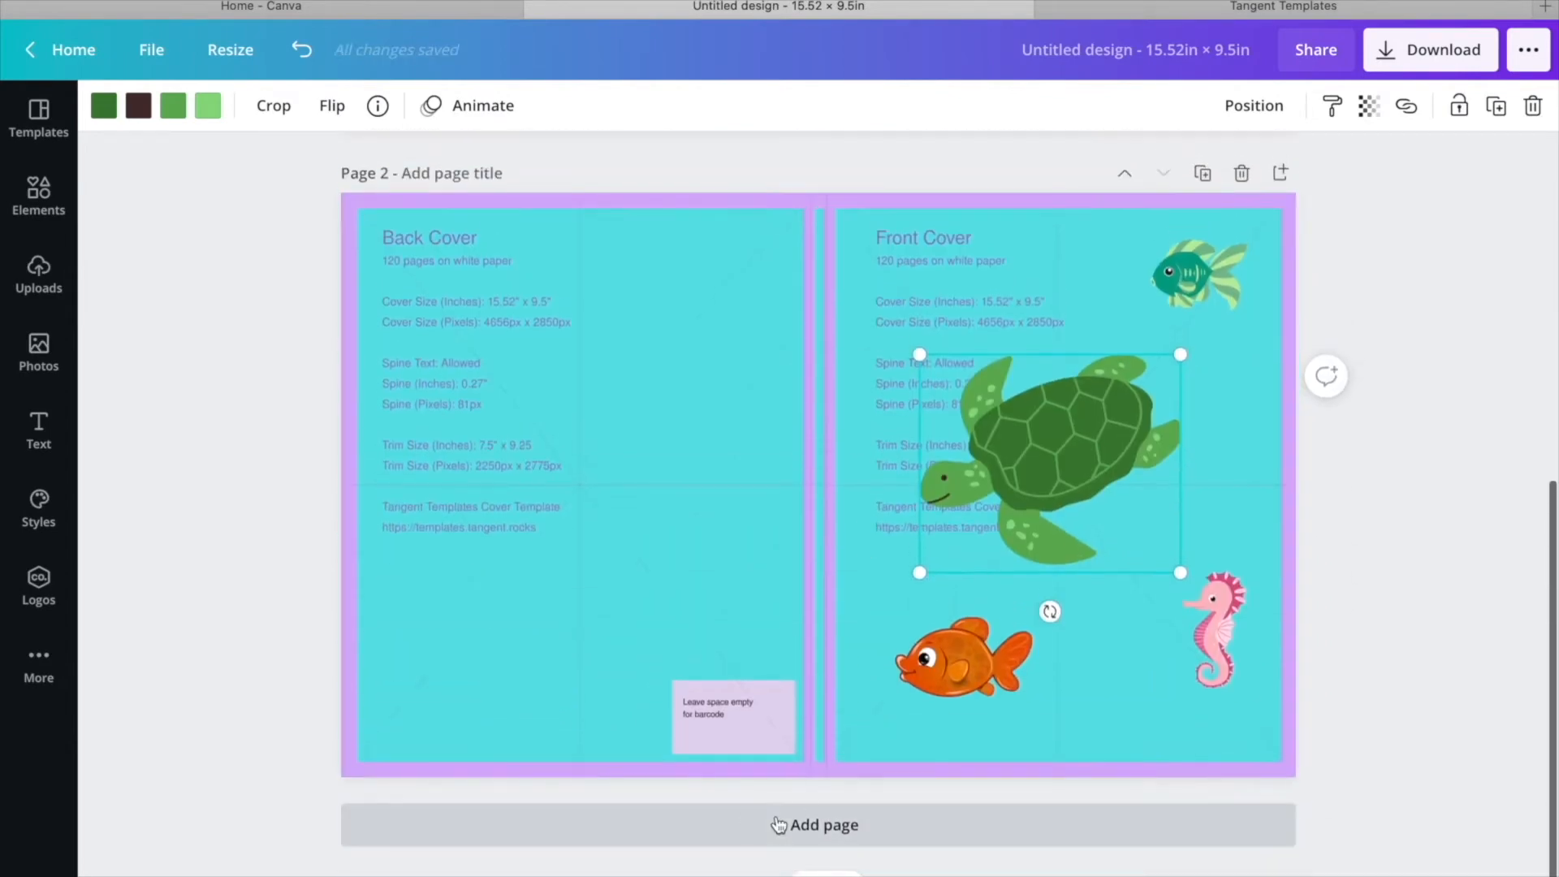
pyautogui.click(778, 825)
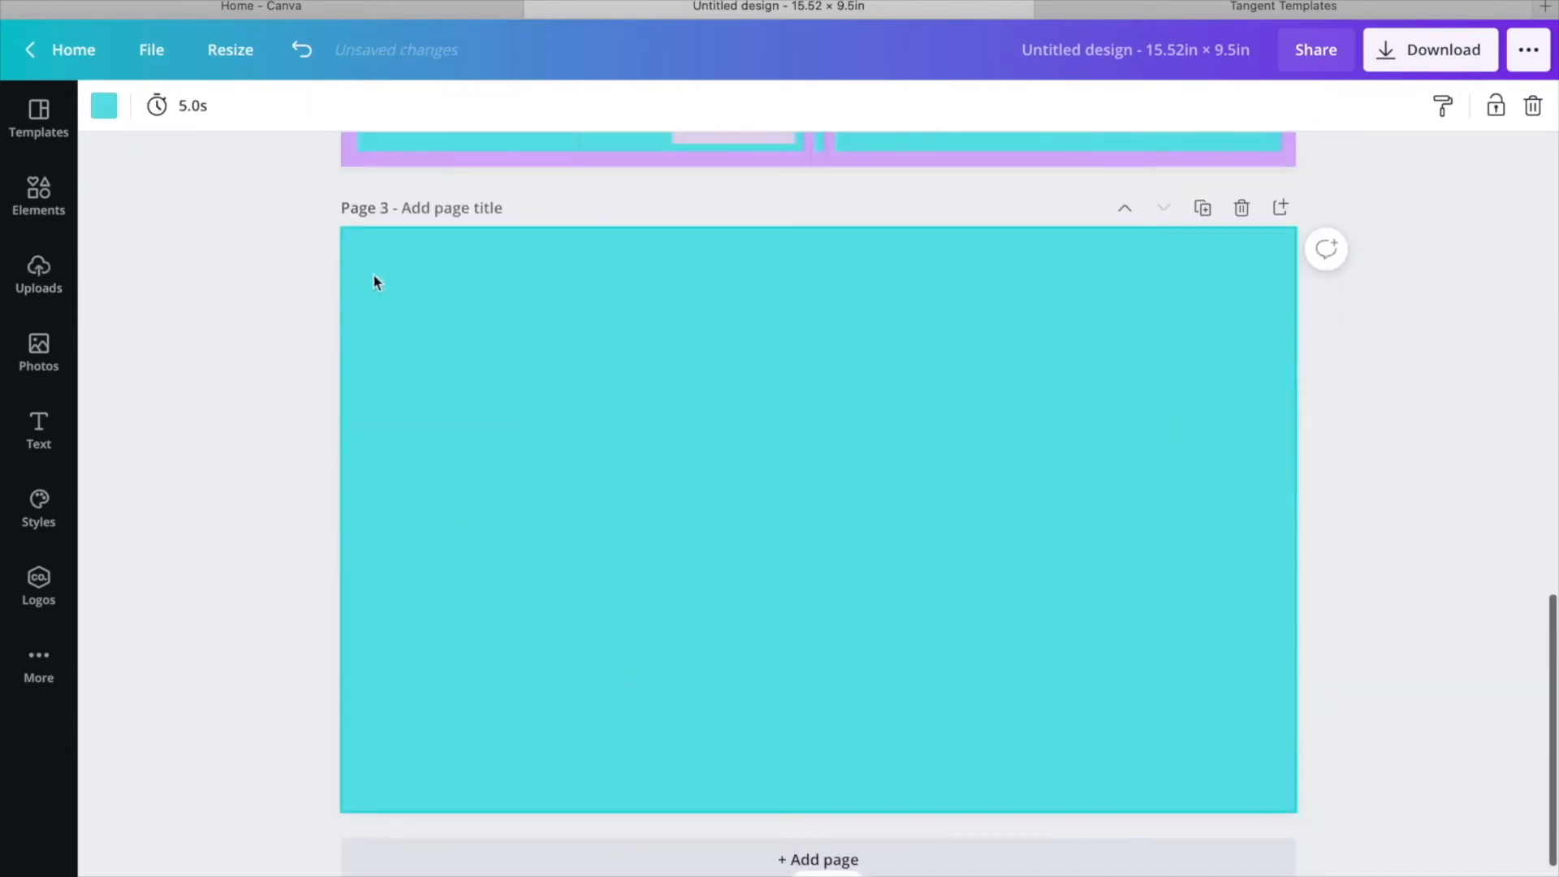
pyautogui.click(103, 106)
pyautogui.click(126, 219)
pyautogui.moveTo(294, 285); pyautogui.dragTo(180, 260)
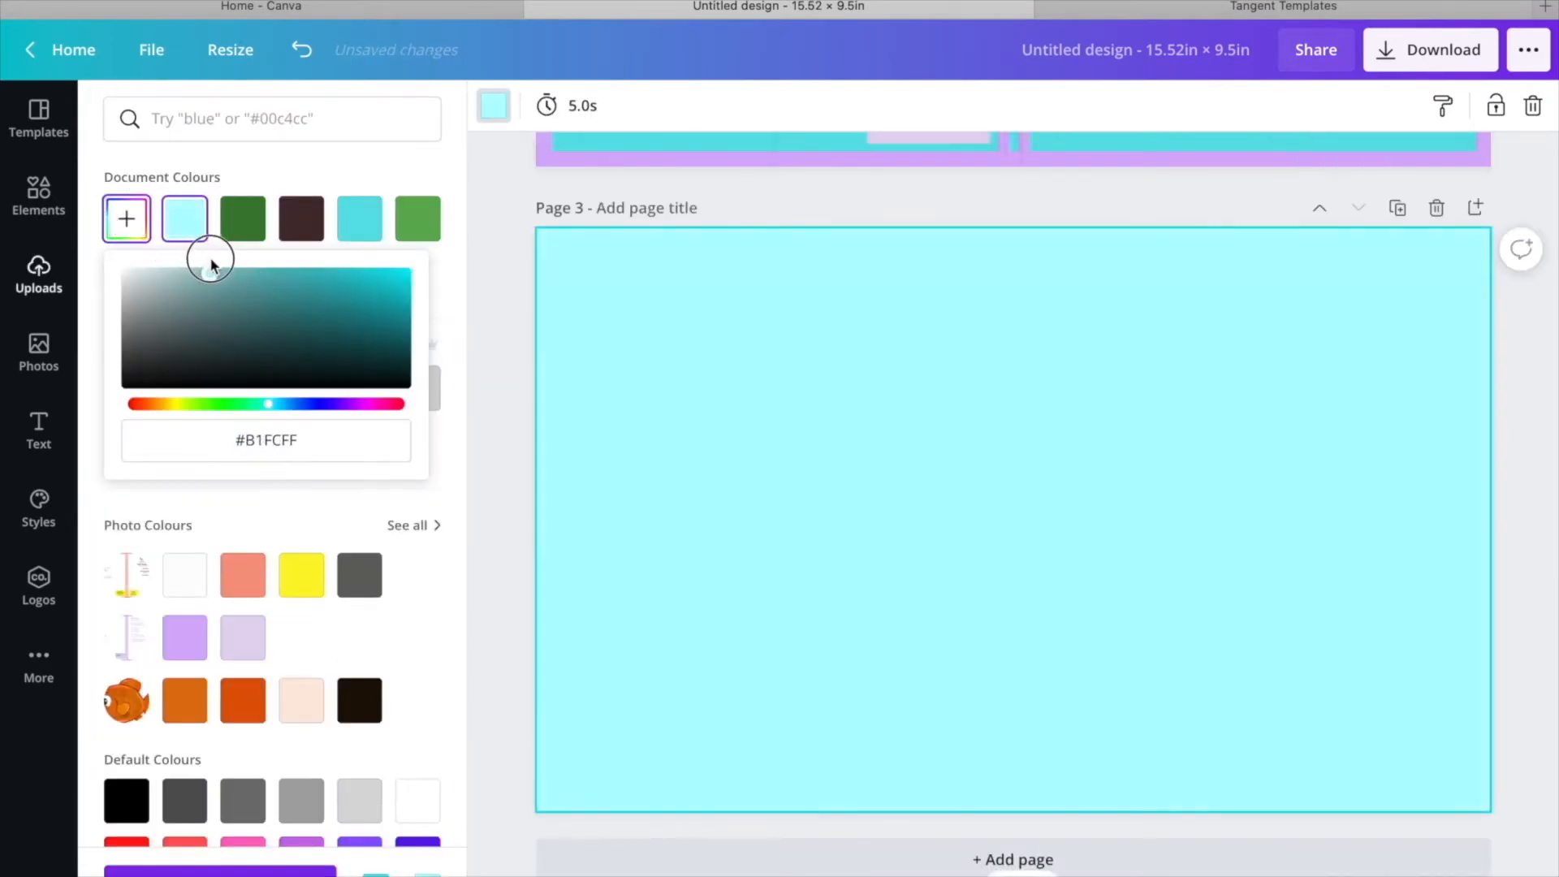
pyautogui.click(478, 280)
pyautogui.scroll(1, 557, 390)
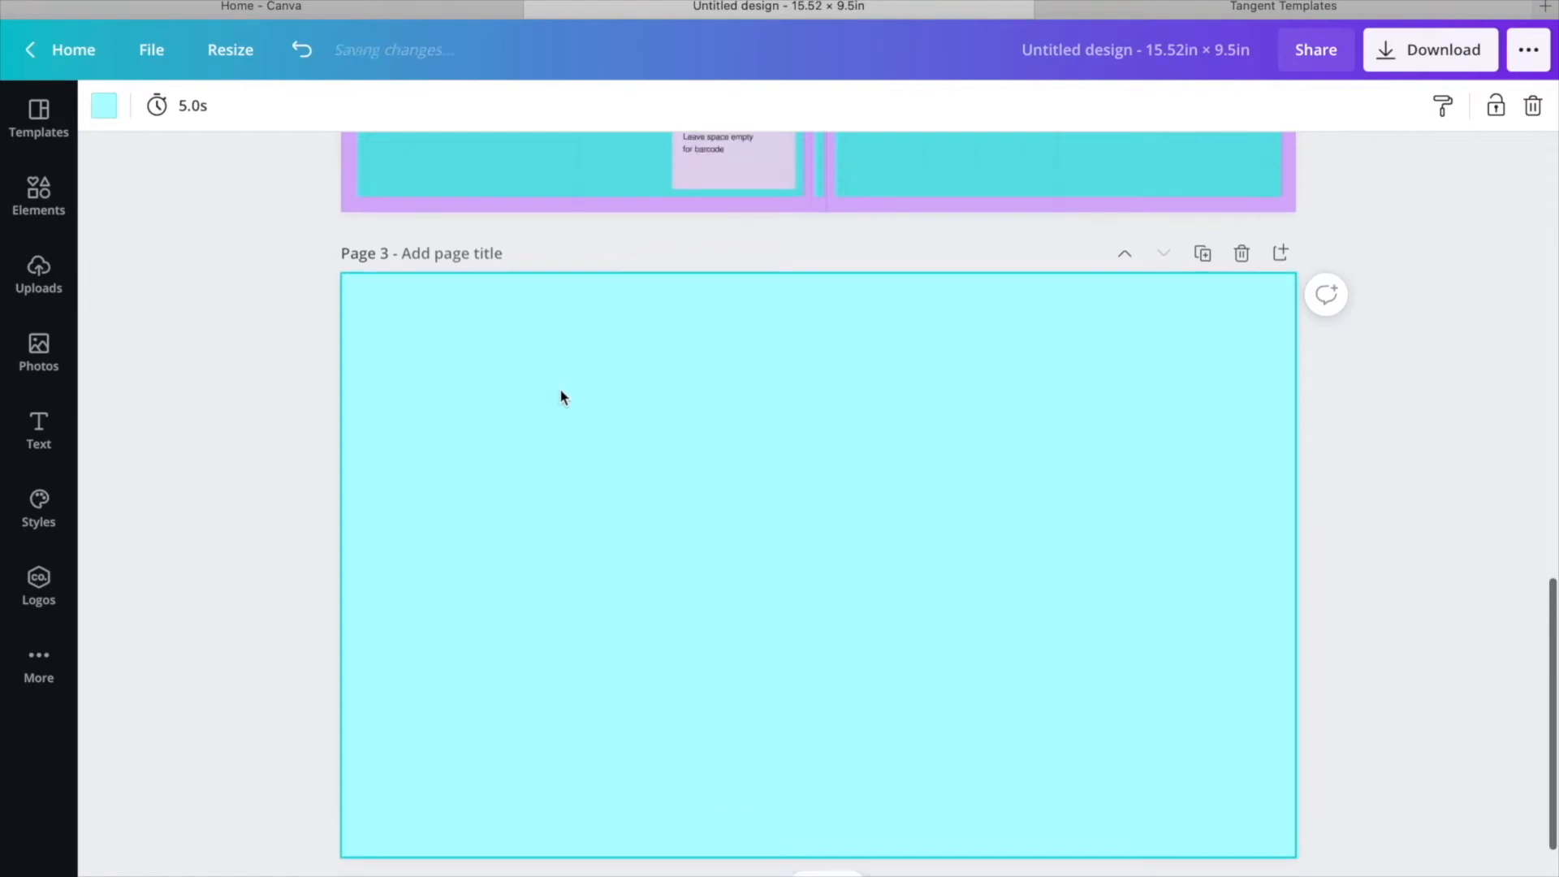
pyautogui.scroll(-2, 560, 393)
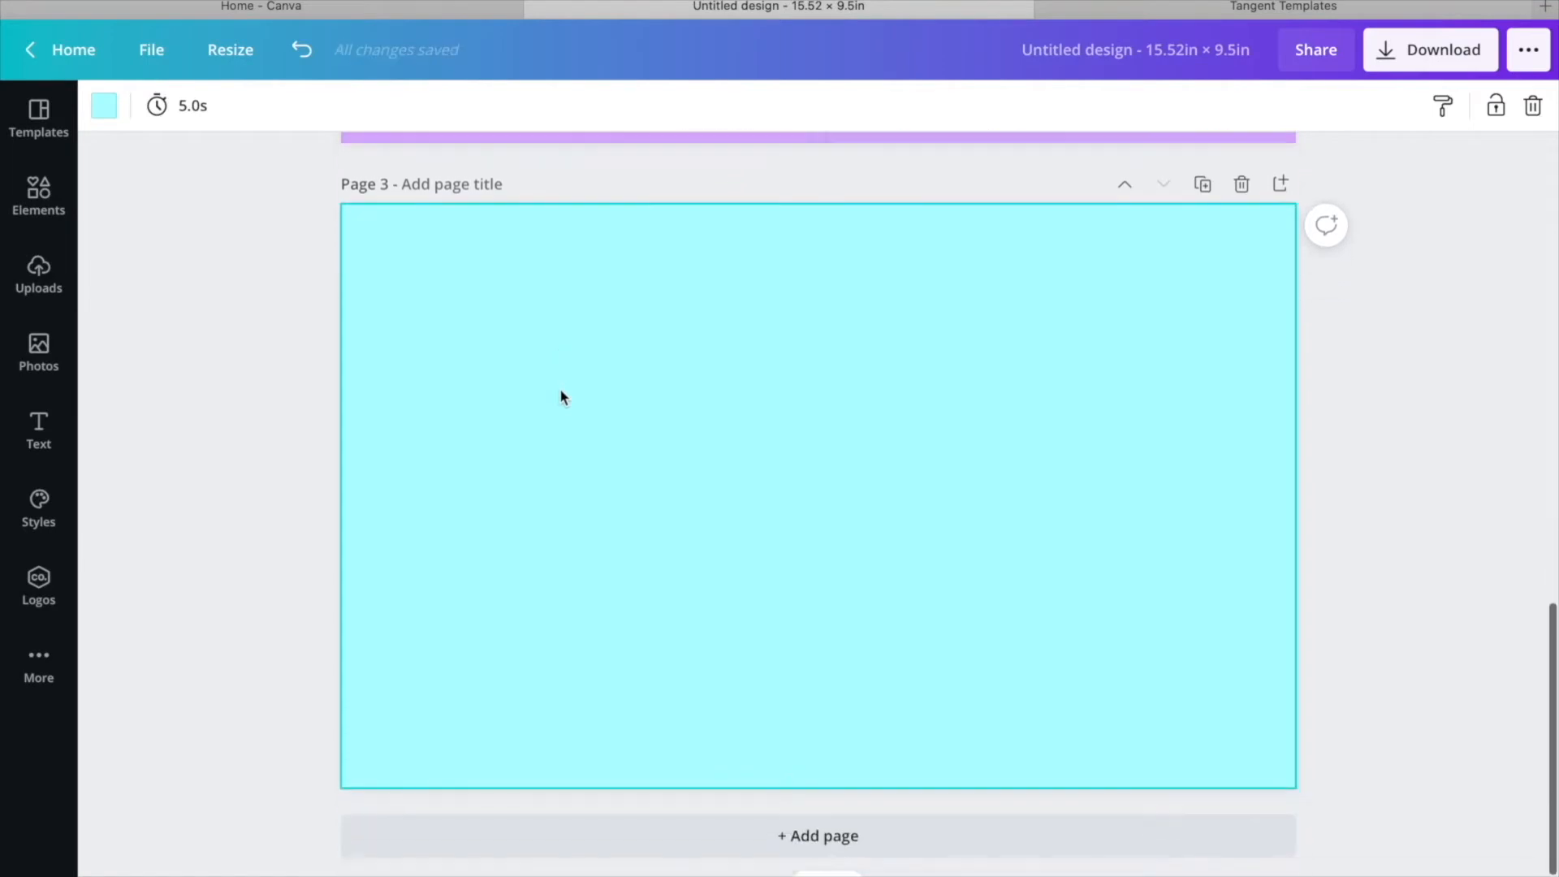
# Search the elements for "turtle pattern" and add the multicoloured turtle pattern graphic to page 3.
pyautogui.click(38, 195)
pyautogui.click(274, 119)
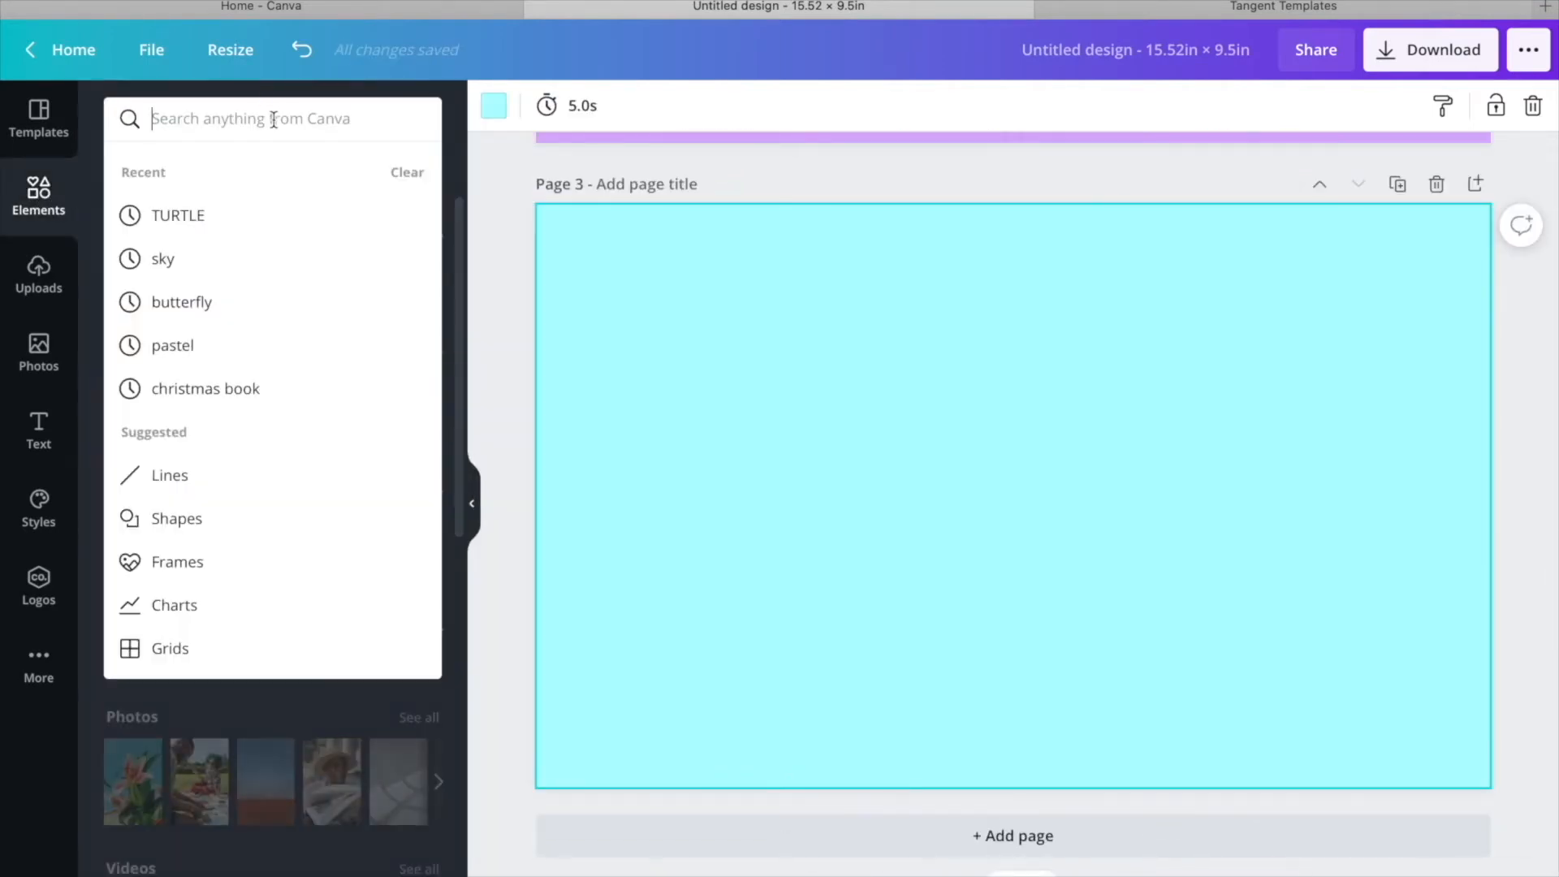
pyautogui.write('tu')
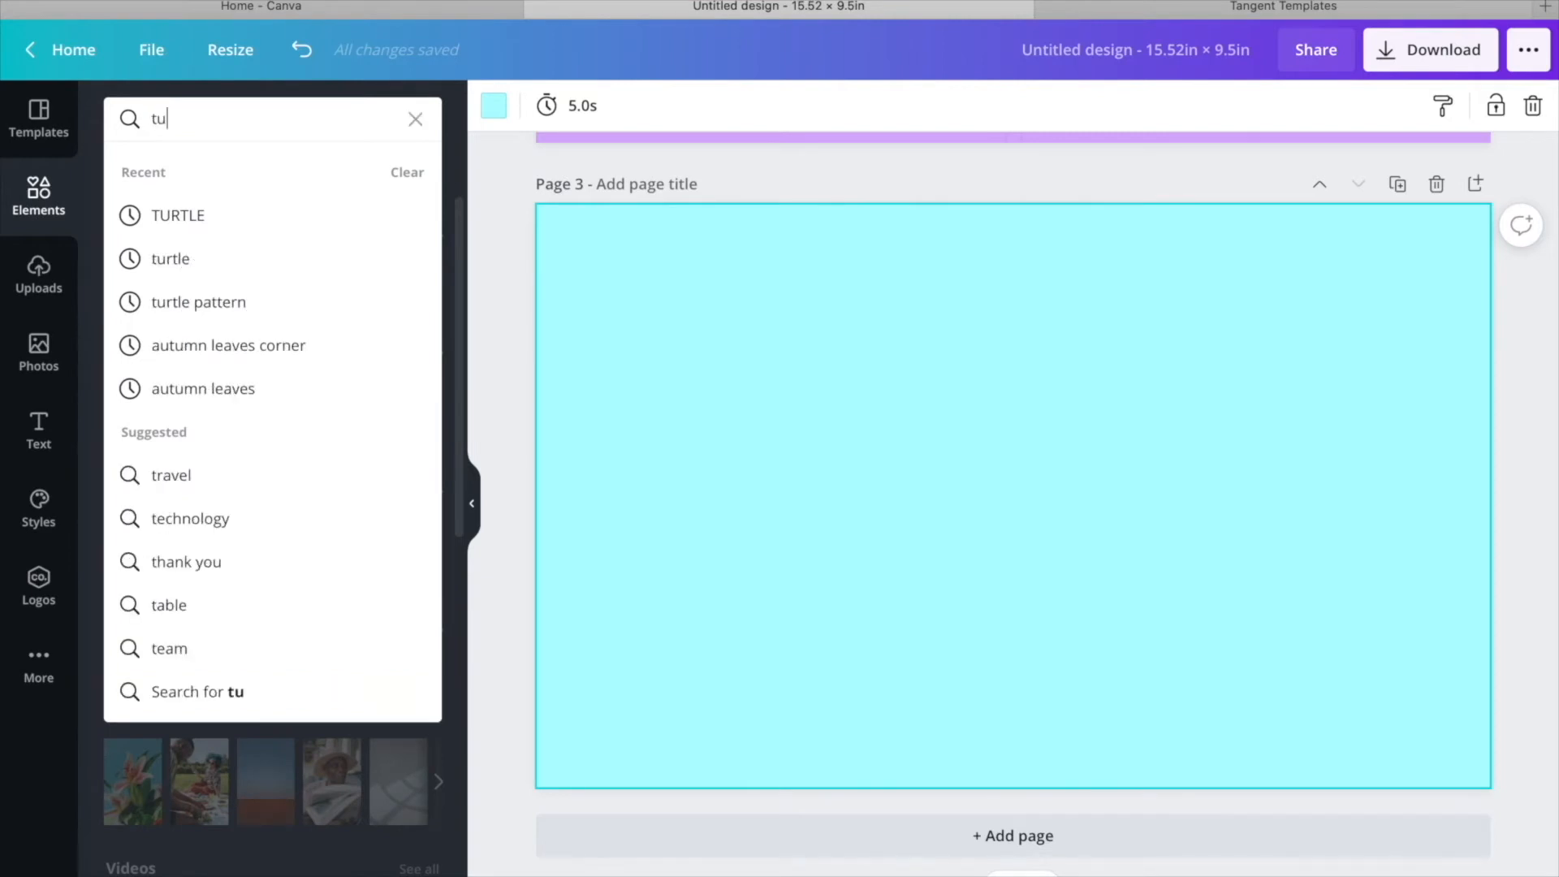
pyautogui.write('rtle patte')
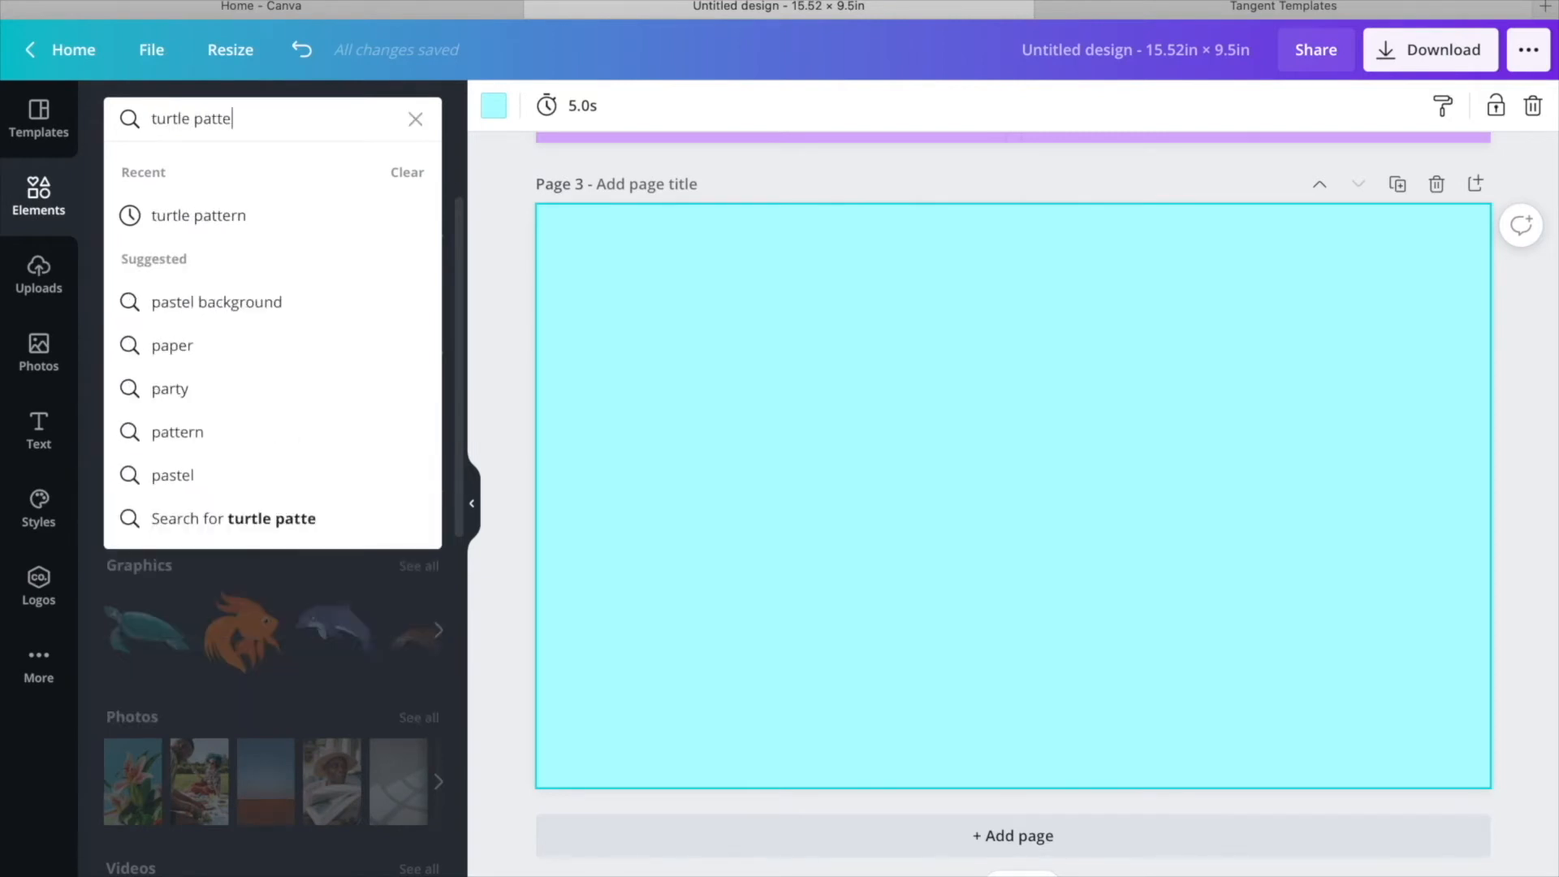
pyautogui.write('rn')
pyautogui.press('Return')
pyautogui.click(156, 268)
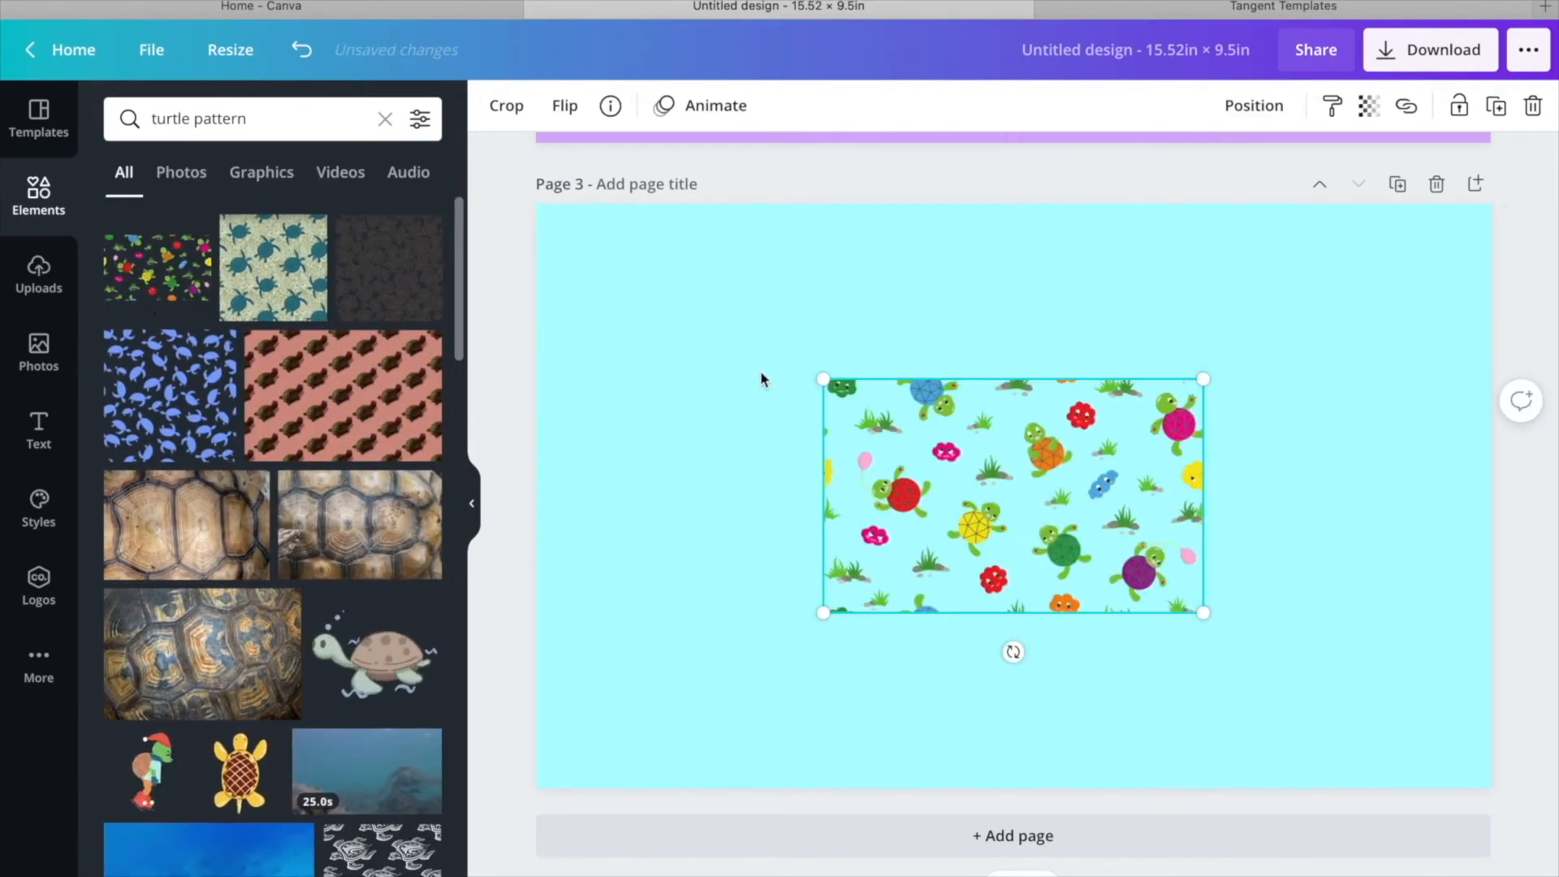
# Enlarge the turtle pattern from opposite corners until it covers all of page 3.
pyautogui.moveTo(823, 378); pyautogui.dragTo(529, 197)
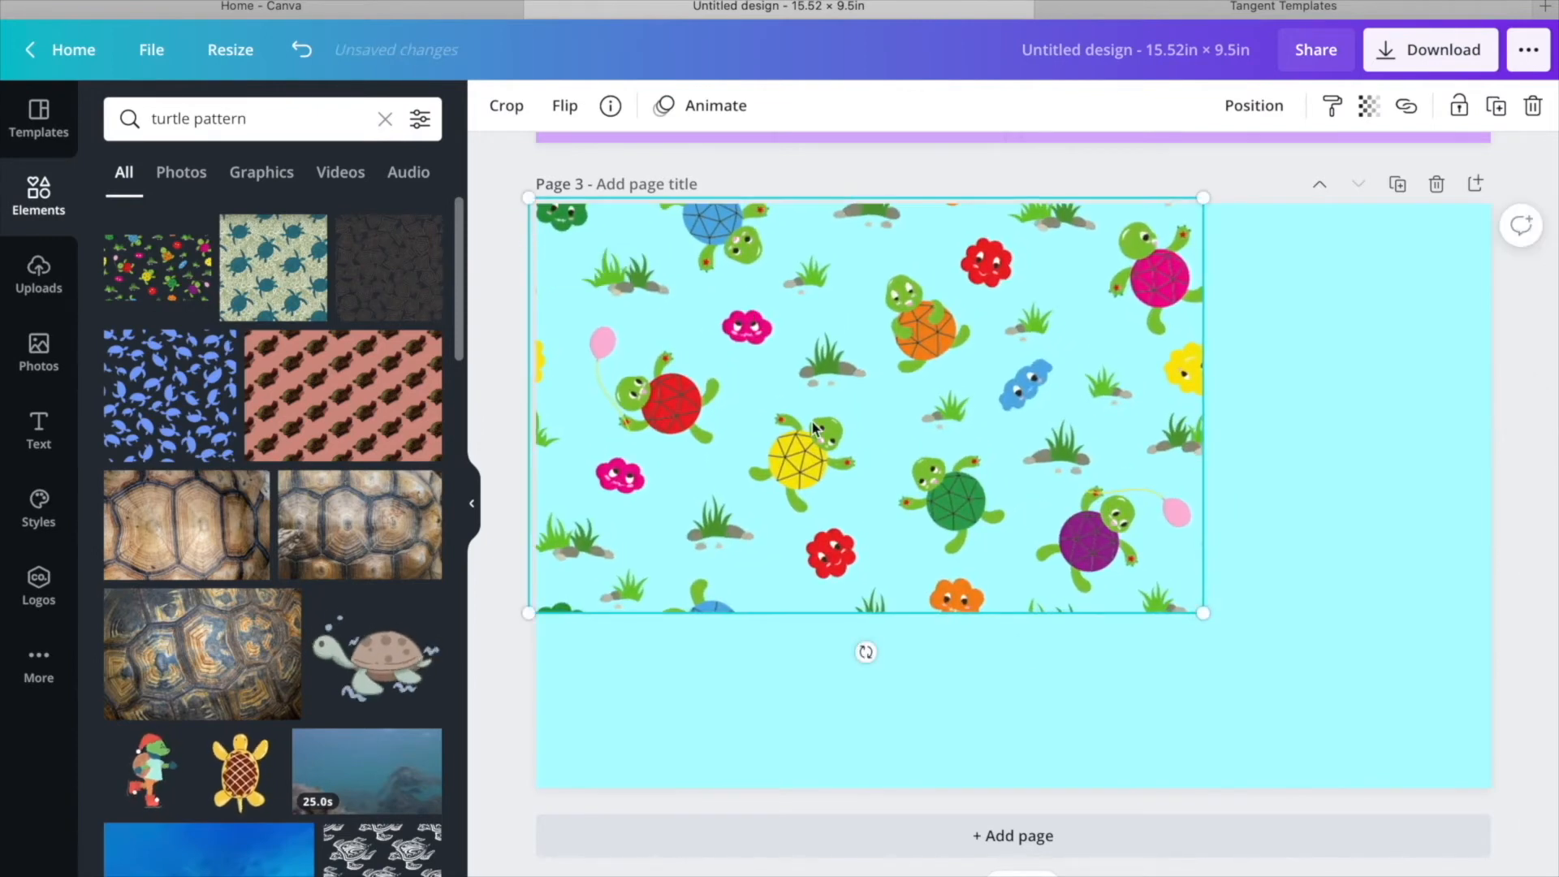
pyautogui.moveTo(1202, 612); pyautogui.dragTo(1495, 791)
pyautogui.click(1178, 604)
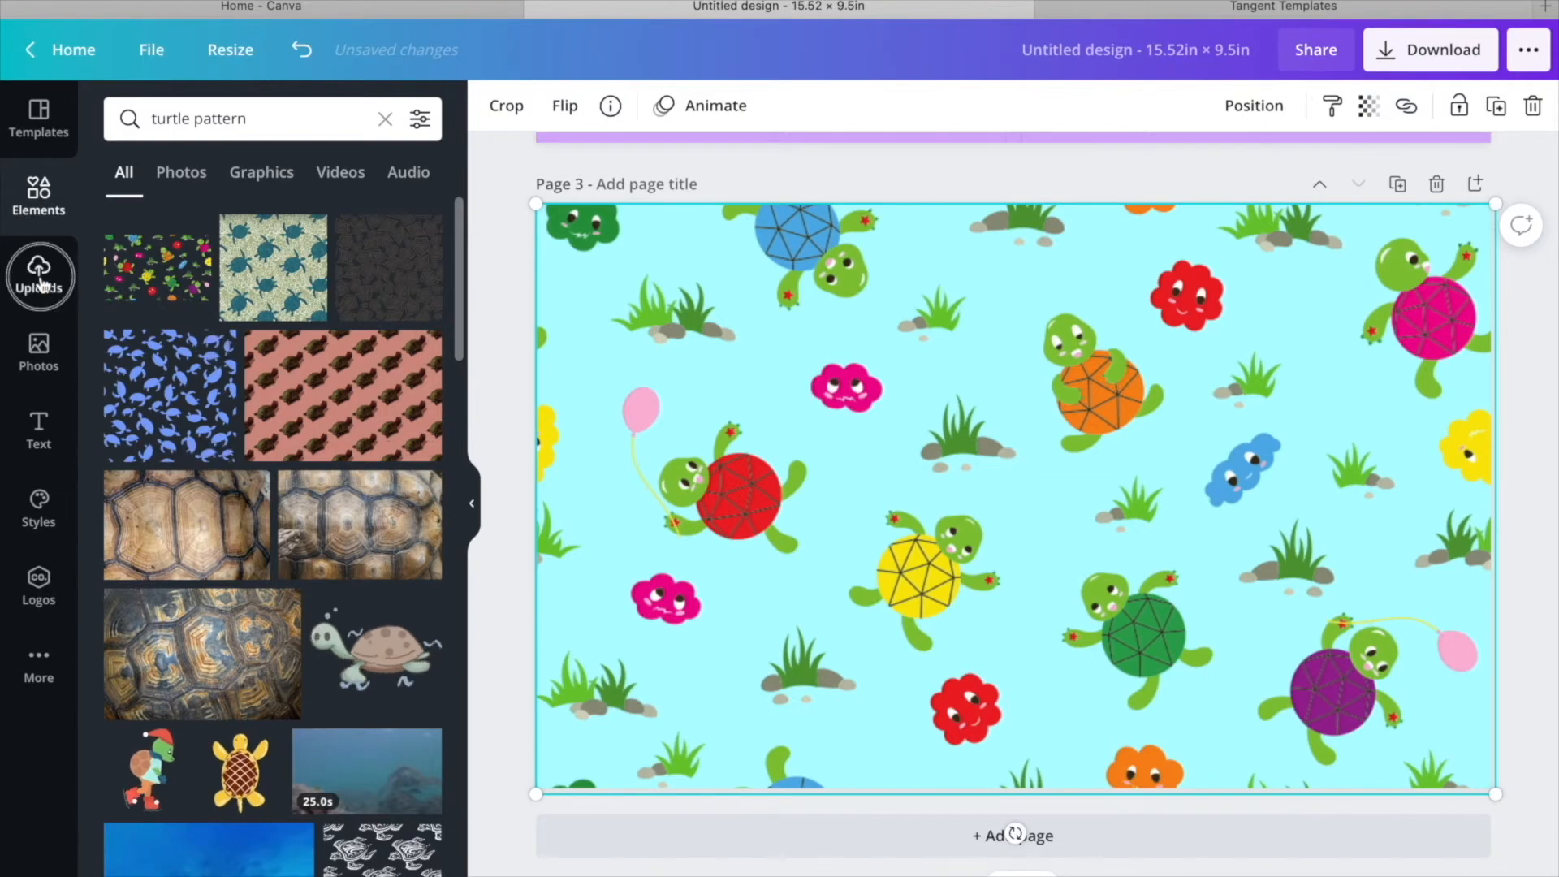
# Add a square shape to the middle of page 3 and stretch it to the full page height over the spine.
pyautogui.click(385, 119)
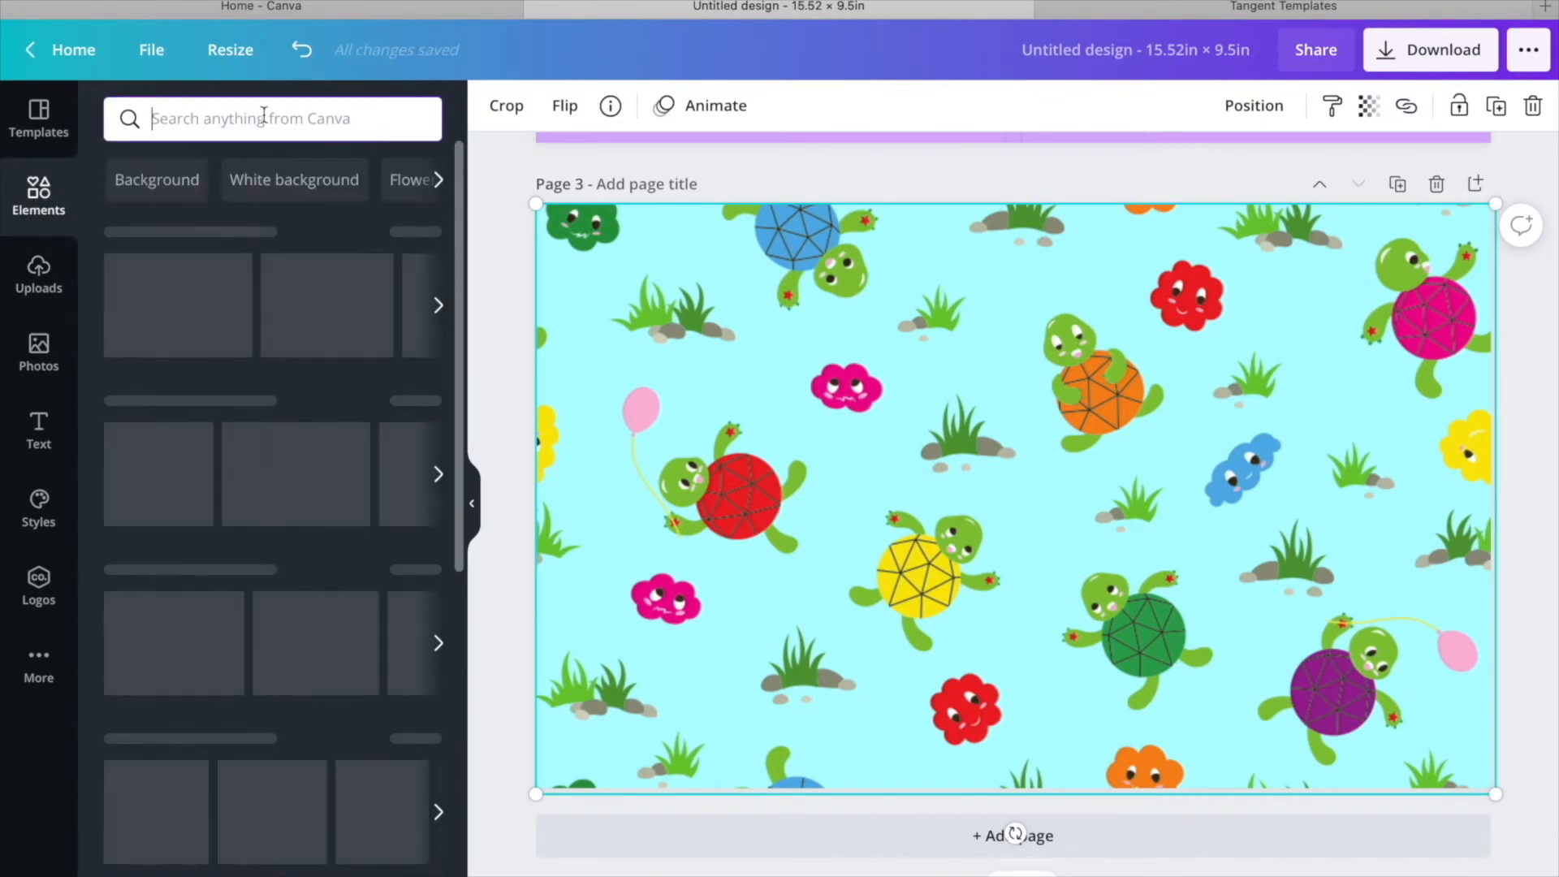
pyautogui.click(216, 420)
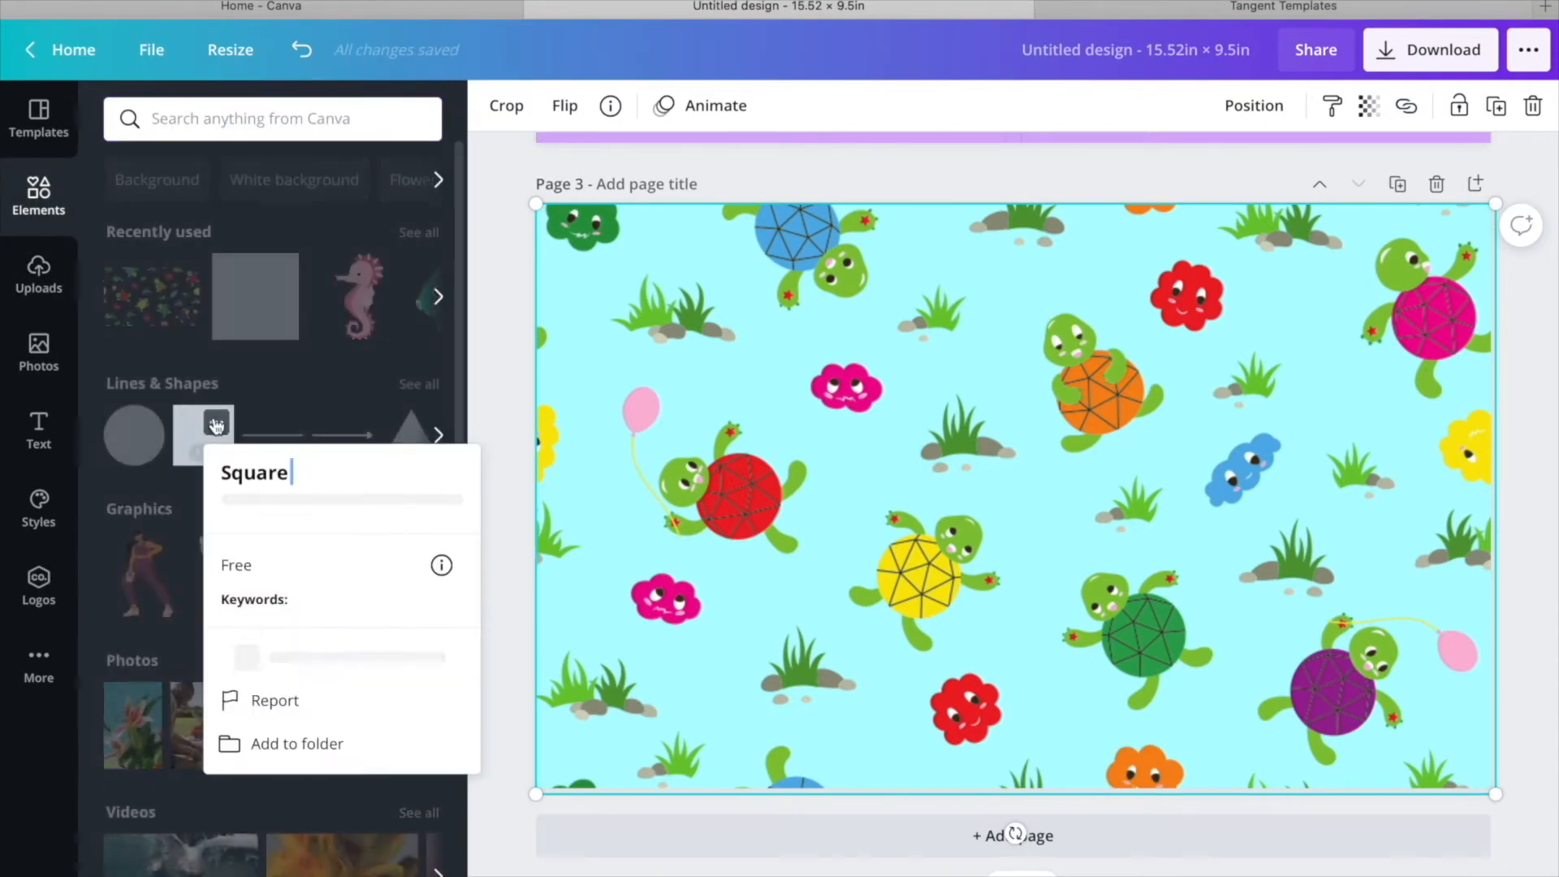
pyautogui.click(197, 439)
pyautogui.moveTo(847, 497); pyautogui.dragTo(1020, 349)
pyautogui.moveTo(1014, 526); pyautogui.dragTo(1034, 814)
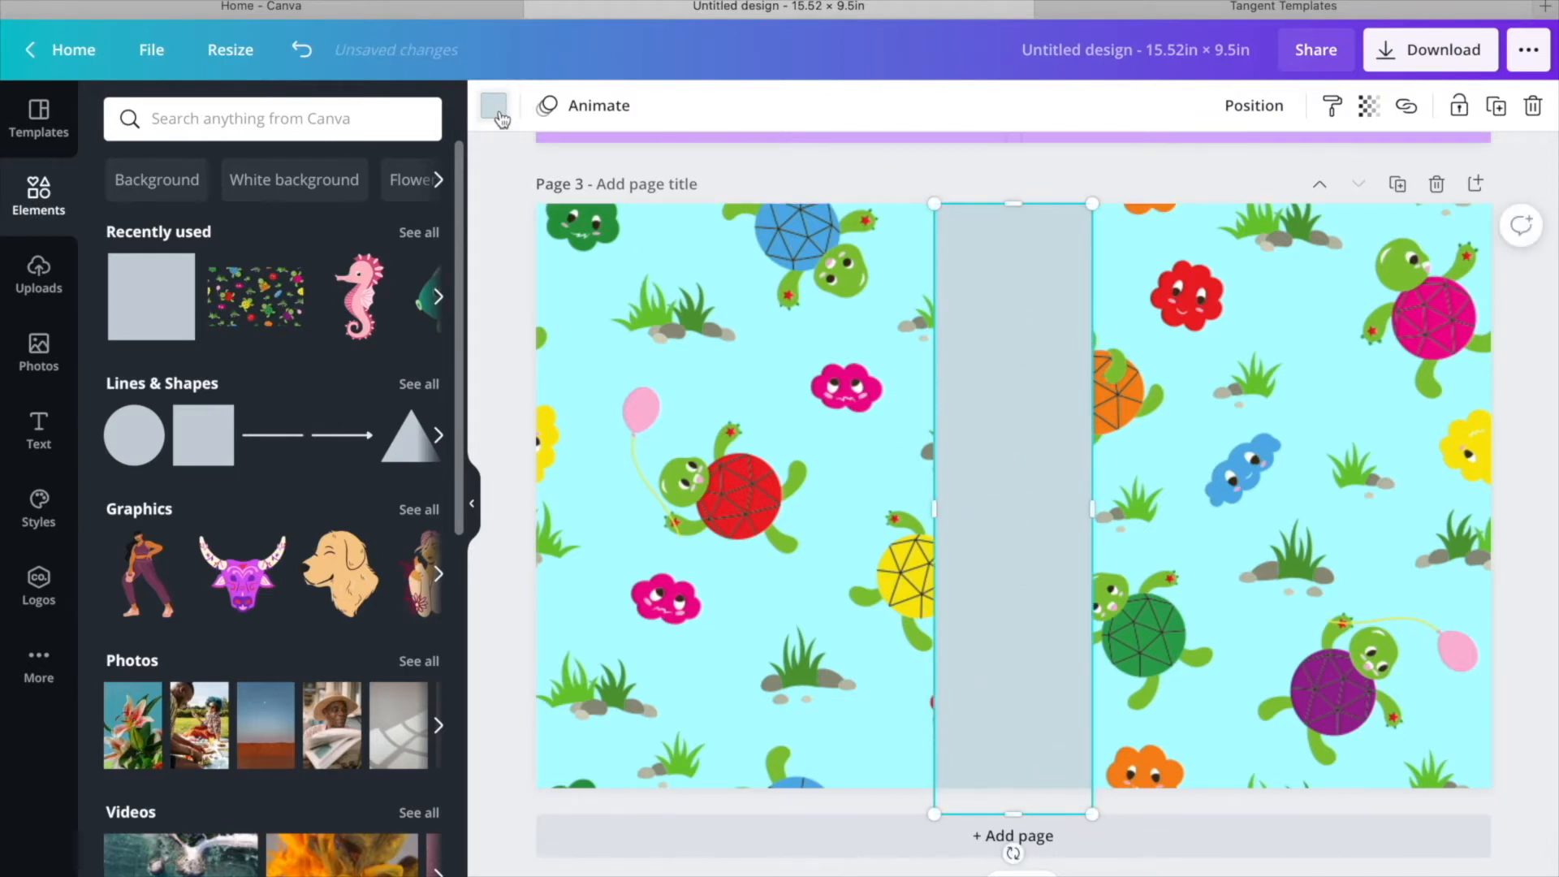
# Colour the spine strip light green and narrow it from both sides.
pyautogui.click(495, 107)
pyautogui.click(418, 223)
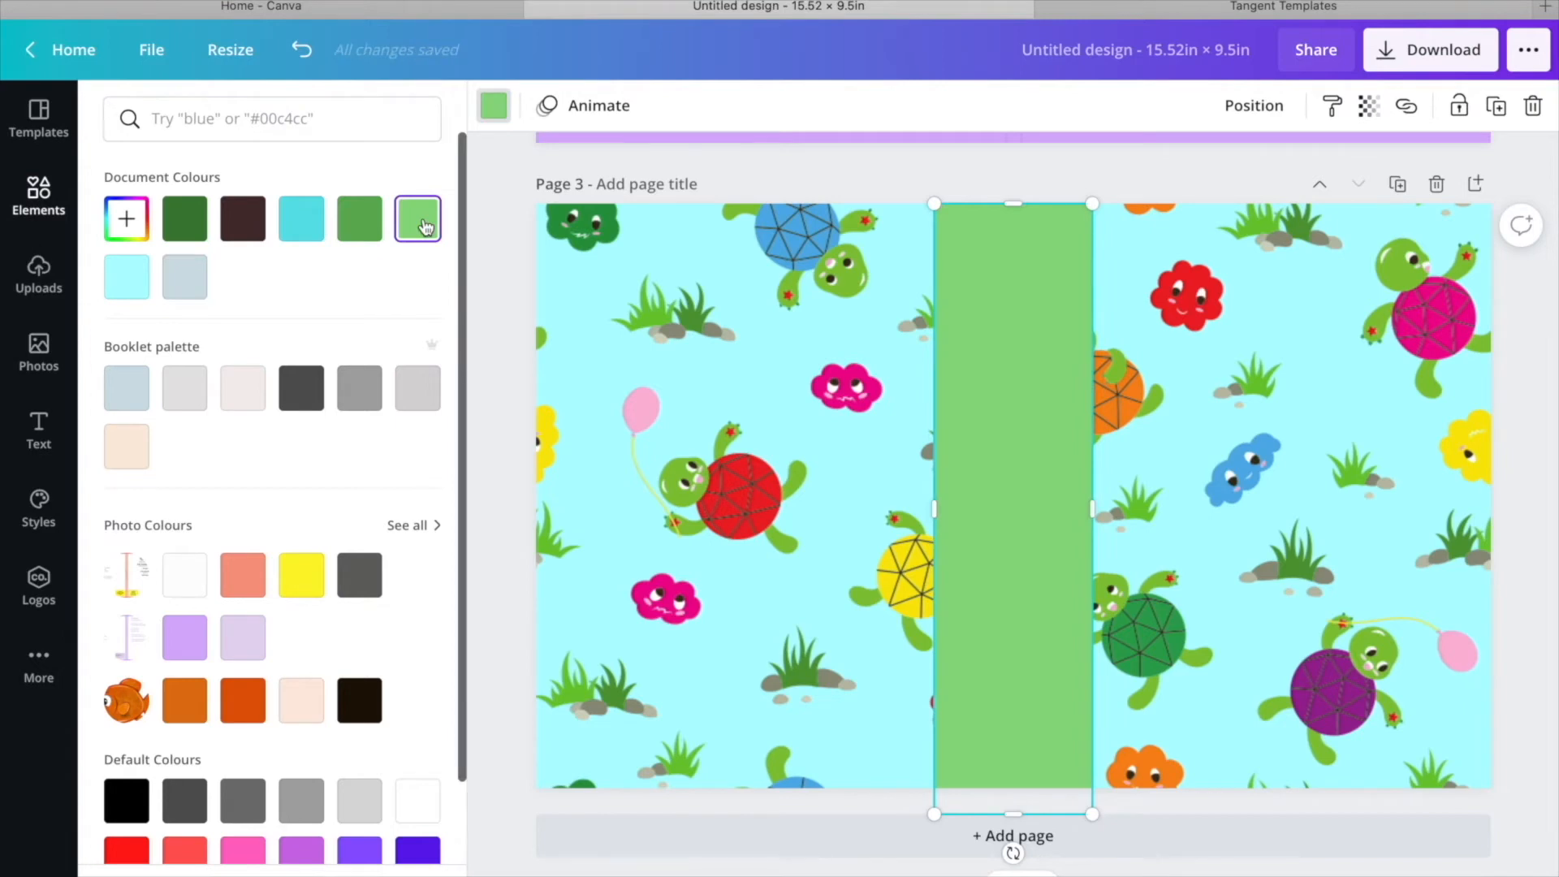
pyautogui.moveTo(954, 510); pyautogui.dragTo(1034, 504)
pyautogui.click(1019, 814)
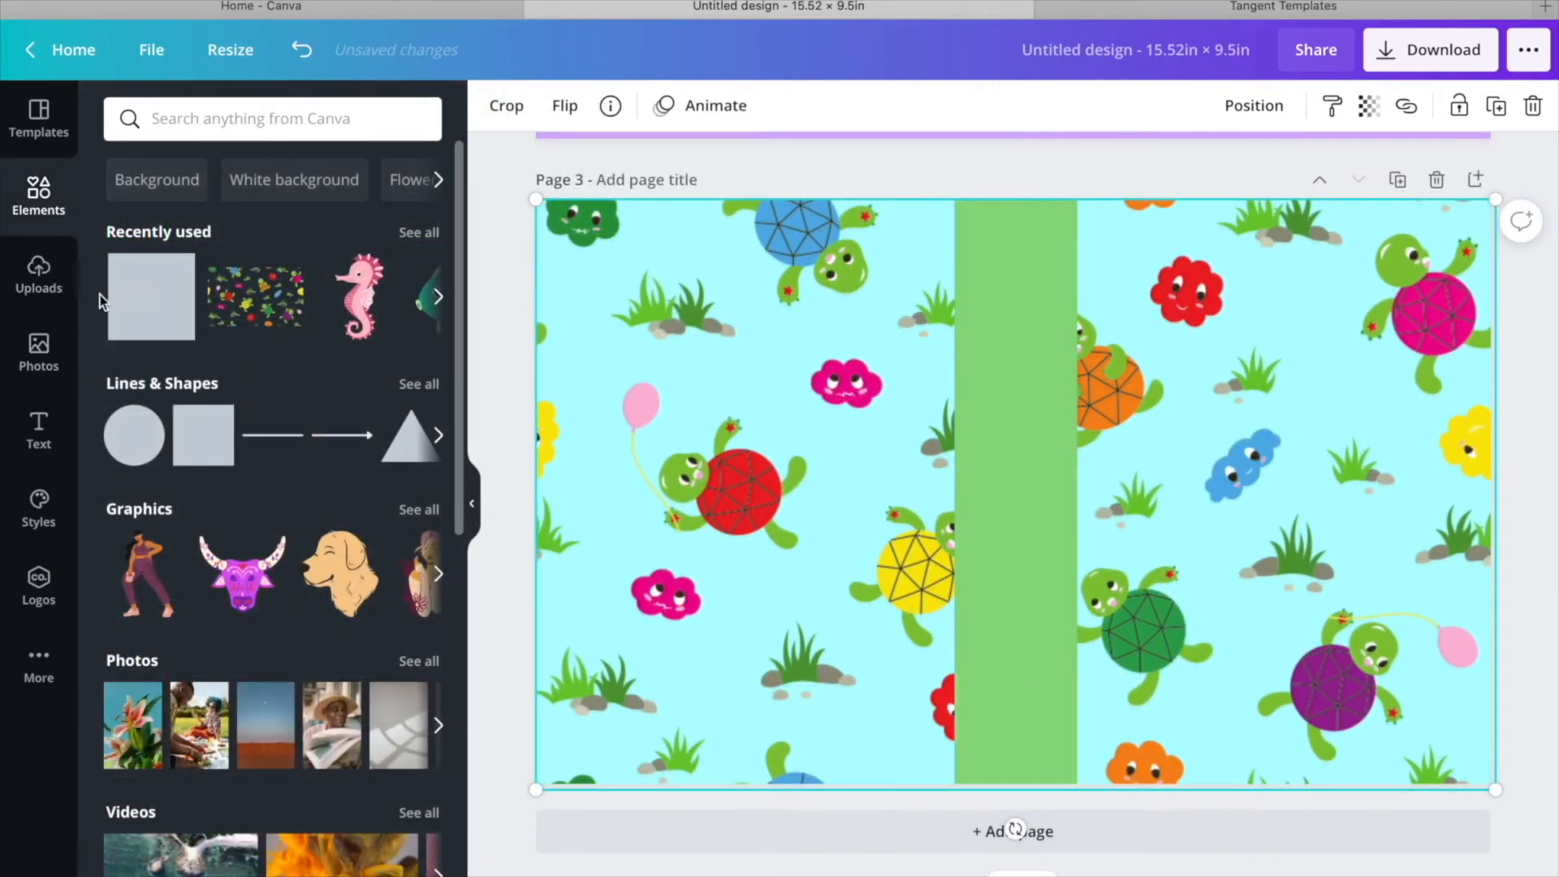
# Browse the full Lines & Shapes collection and add the framed plaque with four corner dots to page 3.
pyautogui.click(419, 384)
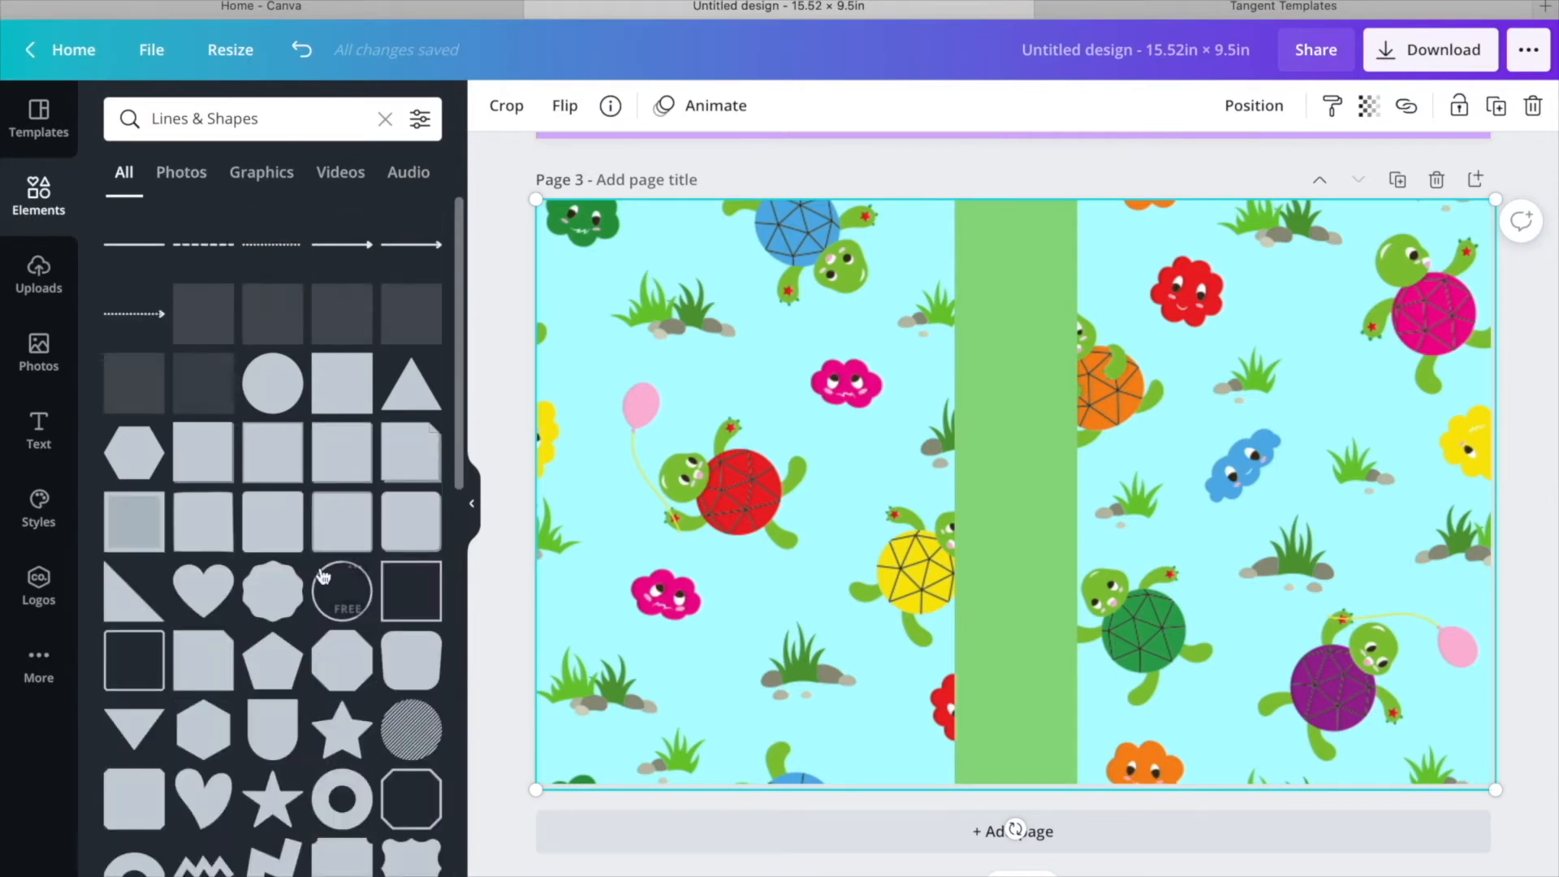
pyautogui.scroll(-1, 343, 580)
pyautogui.scroll(-2, 381, 705)
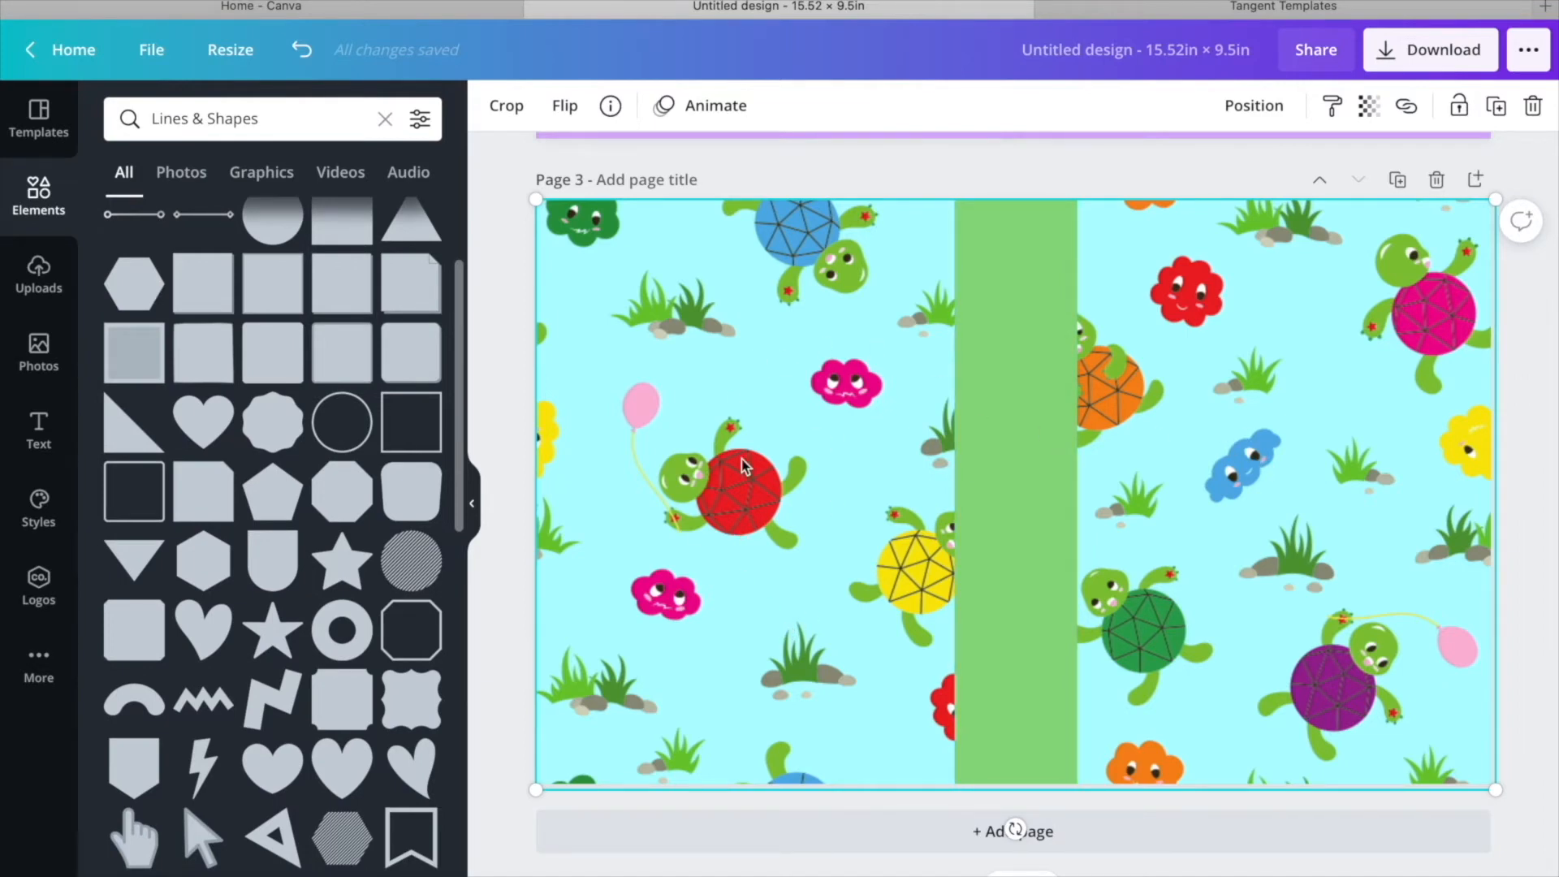
pyautogui.scroll(-1, 275, 529)
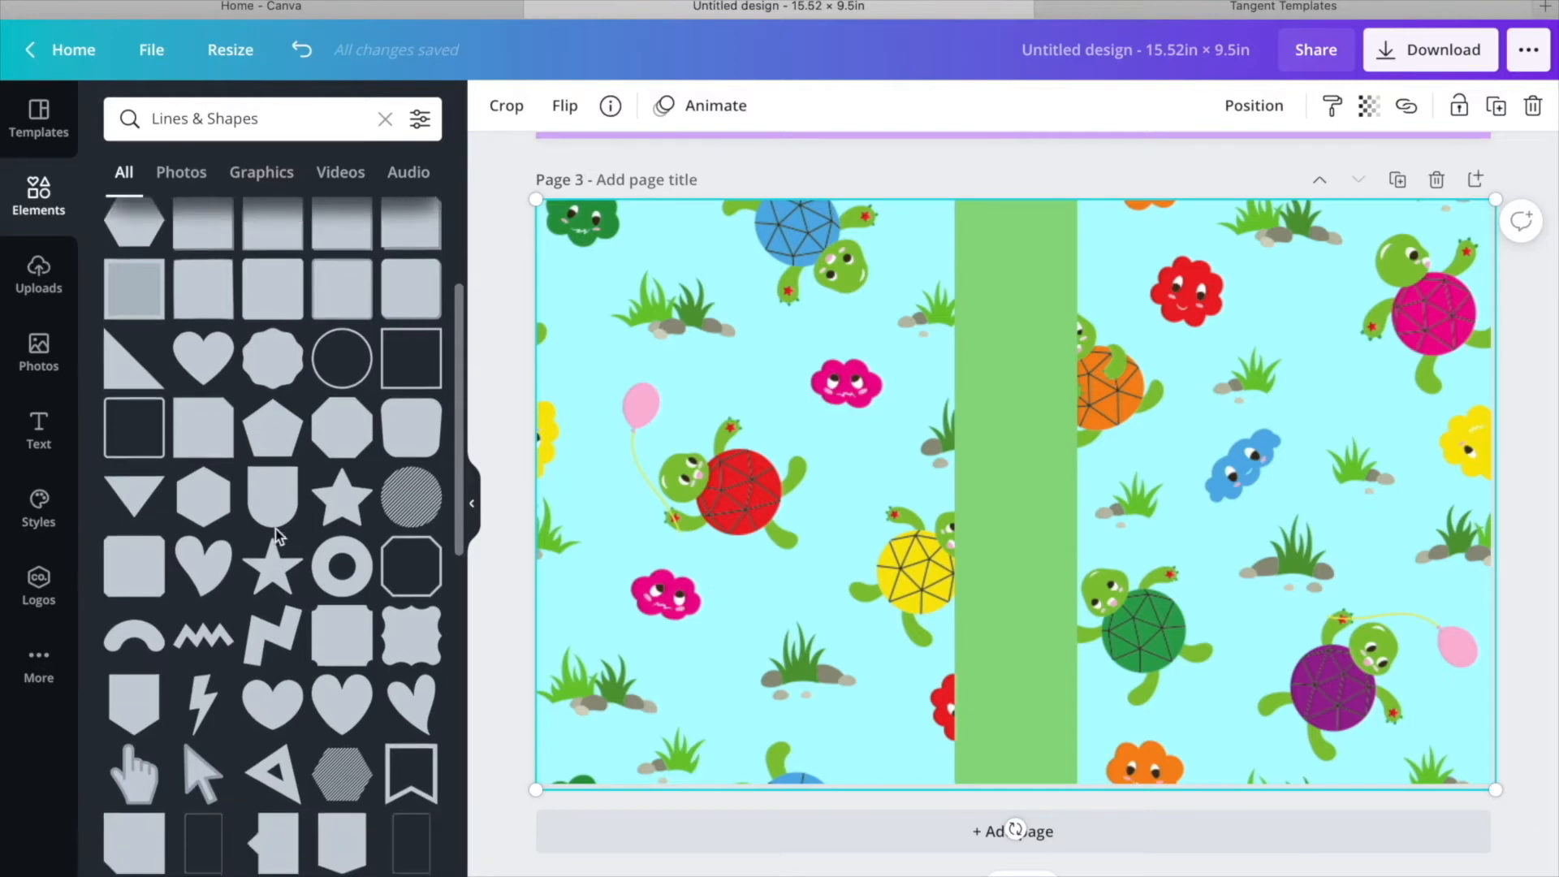
pyautogui.scroll(1, 275, 529)
pyautogui.scroll(-5, 275, 528)
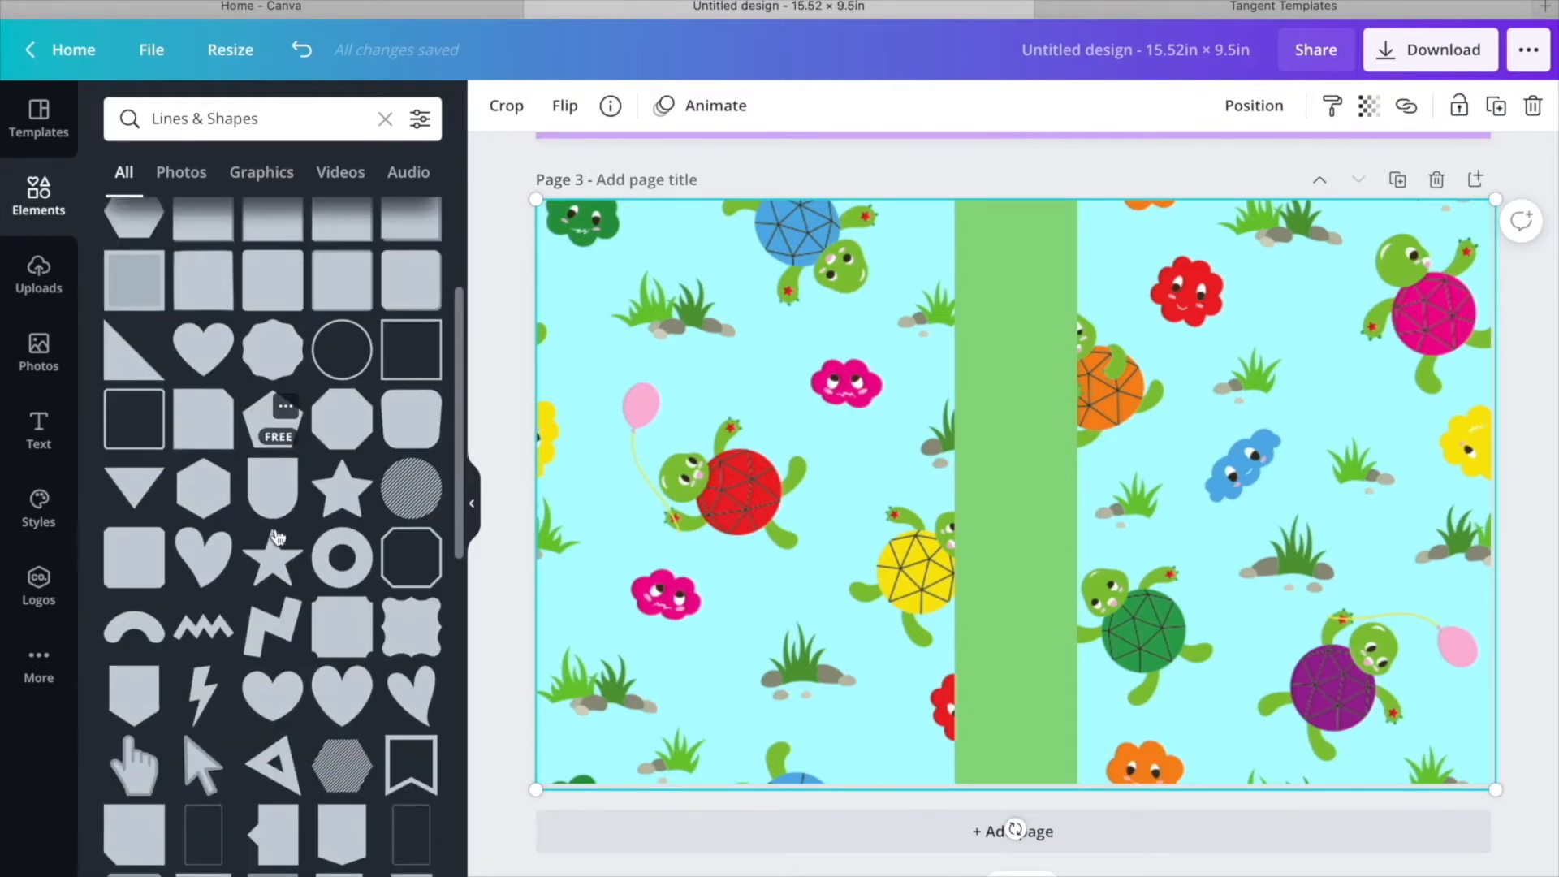
pyautogui.scroll(-2, 276, 543)
pyautogui.scroll(2, 203, 584)
pyautogui.click(134, 628)
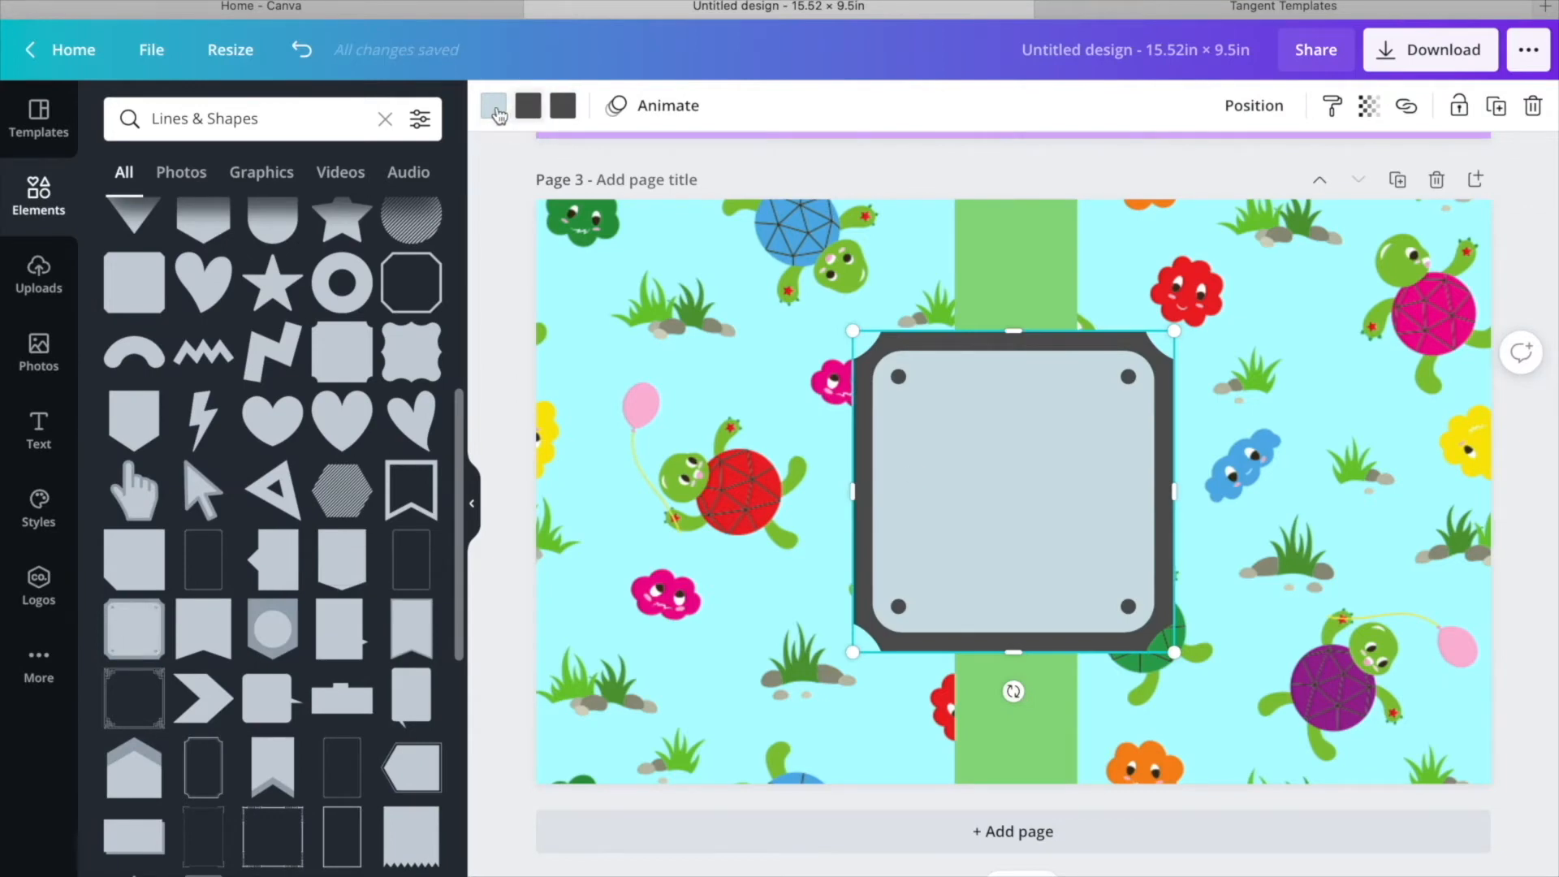
# Fill the plaque with white, reduce its height to a wide label, and colour its corner dots and frame light green.
pyautogui.click(495, 108)
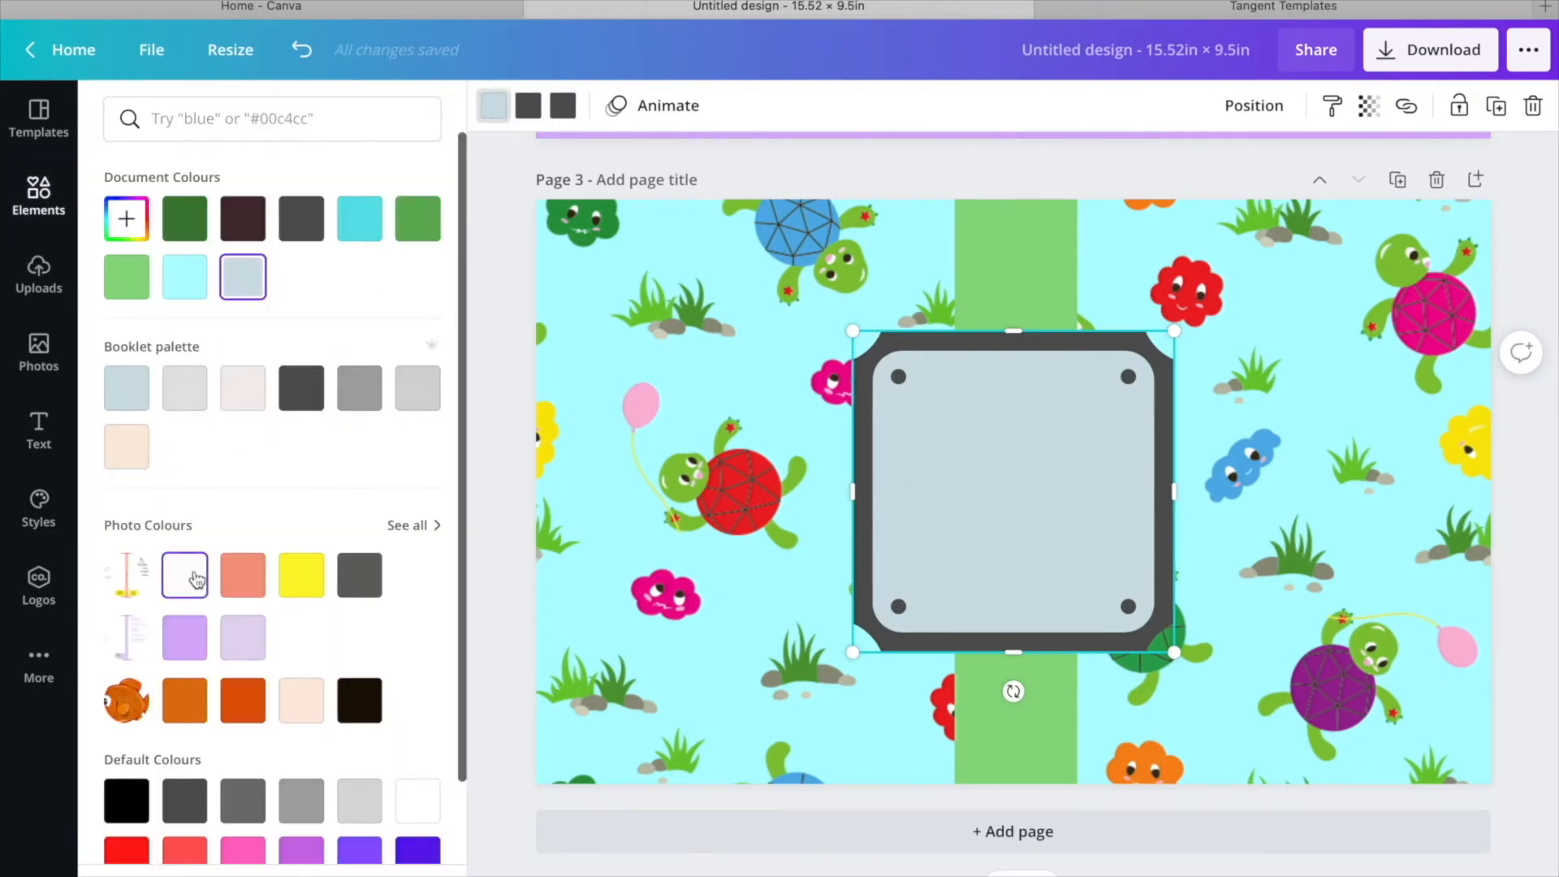
pyautogui.click(196, 579)
pyautogui.moveTo(1015, 416); pyautogui.dragTo(1025, 492)
pyautogui.click(528, 109)
pyautogui.click(417, 218)
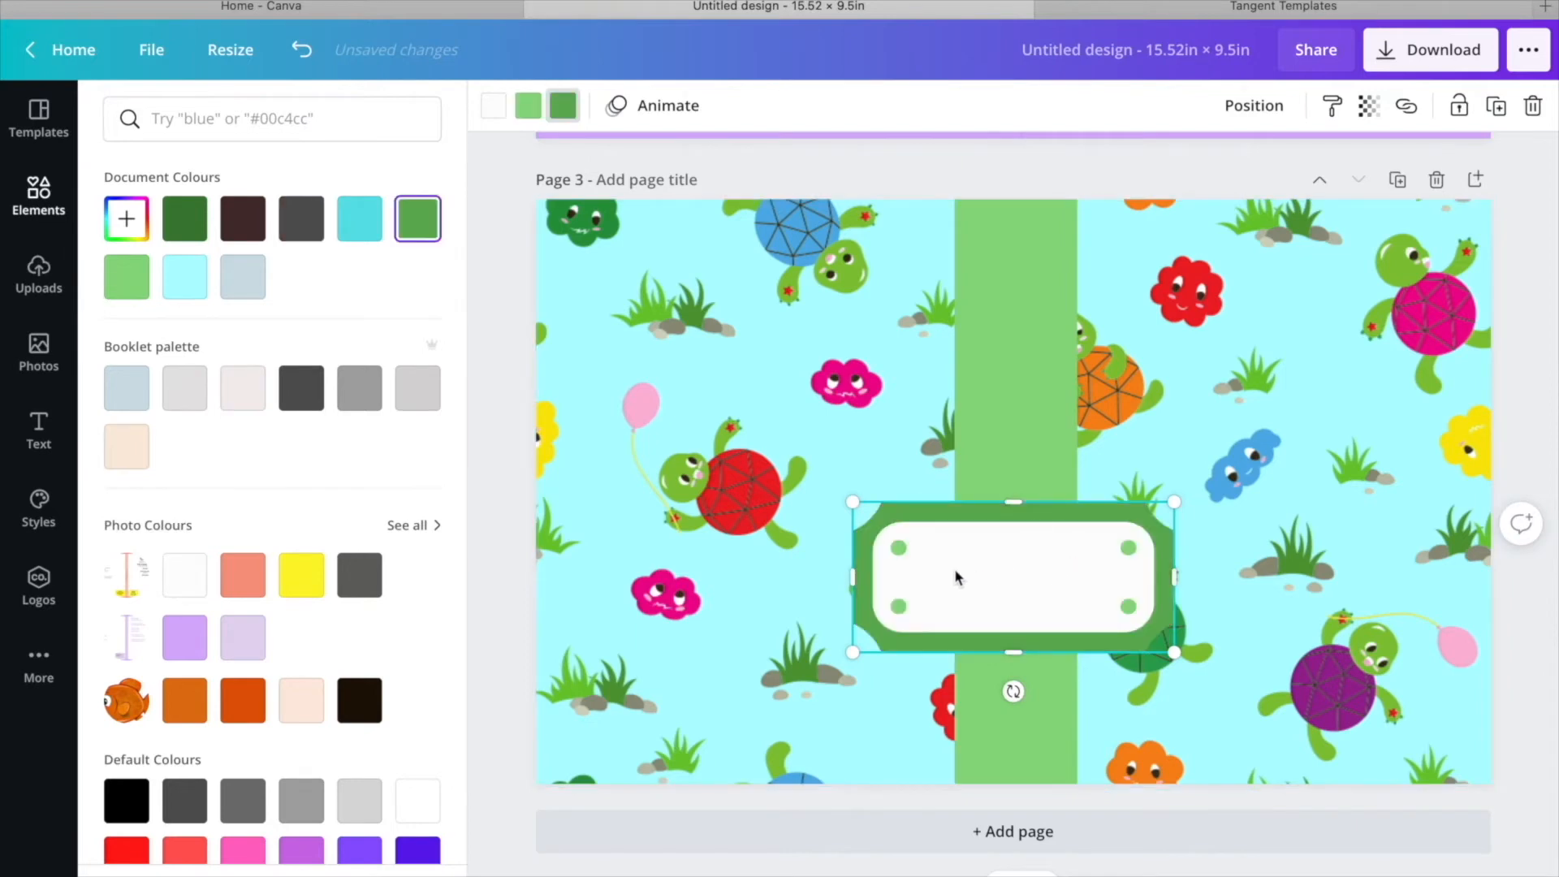
pyautogui.click(127, 277)
# Narrow the plaque, move it to the upper part of the front cover, and recolour its frame medium green.
pyautogui.moveTo(853, 576); pyautogui.dragTo(930, 580)
pyautogui.moveTo(1076, 590); pyautogui.dragTo(1305, 324)
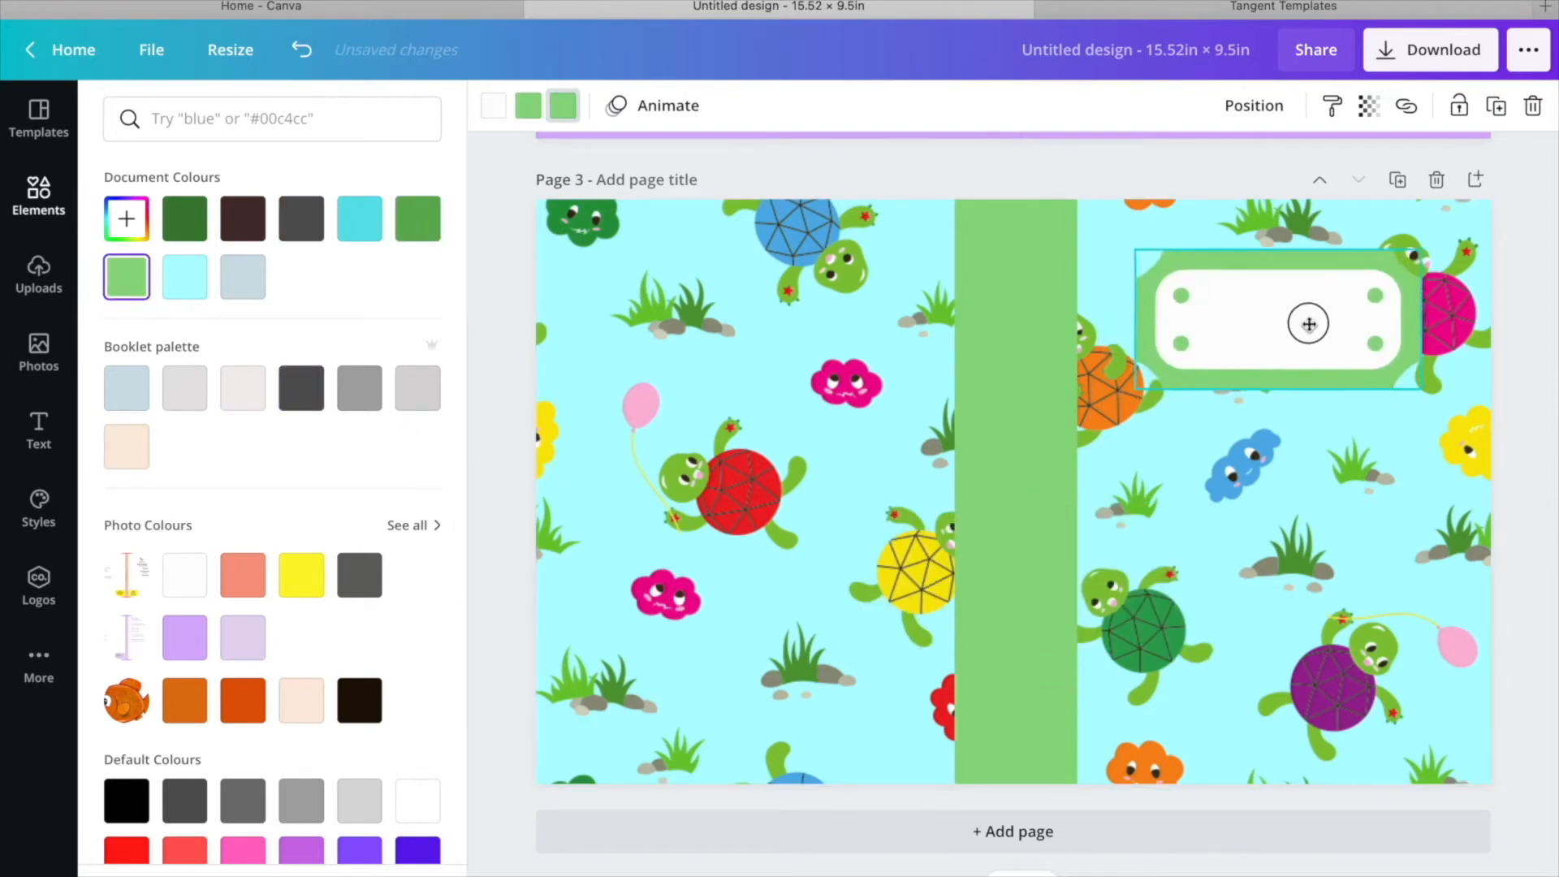
pyautogui.click(418, 218)
pyautogui.click(1278, 425)
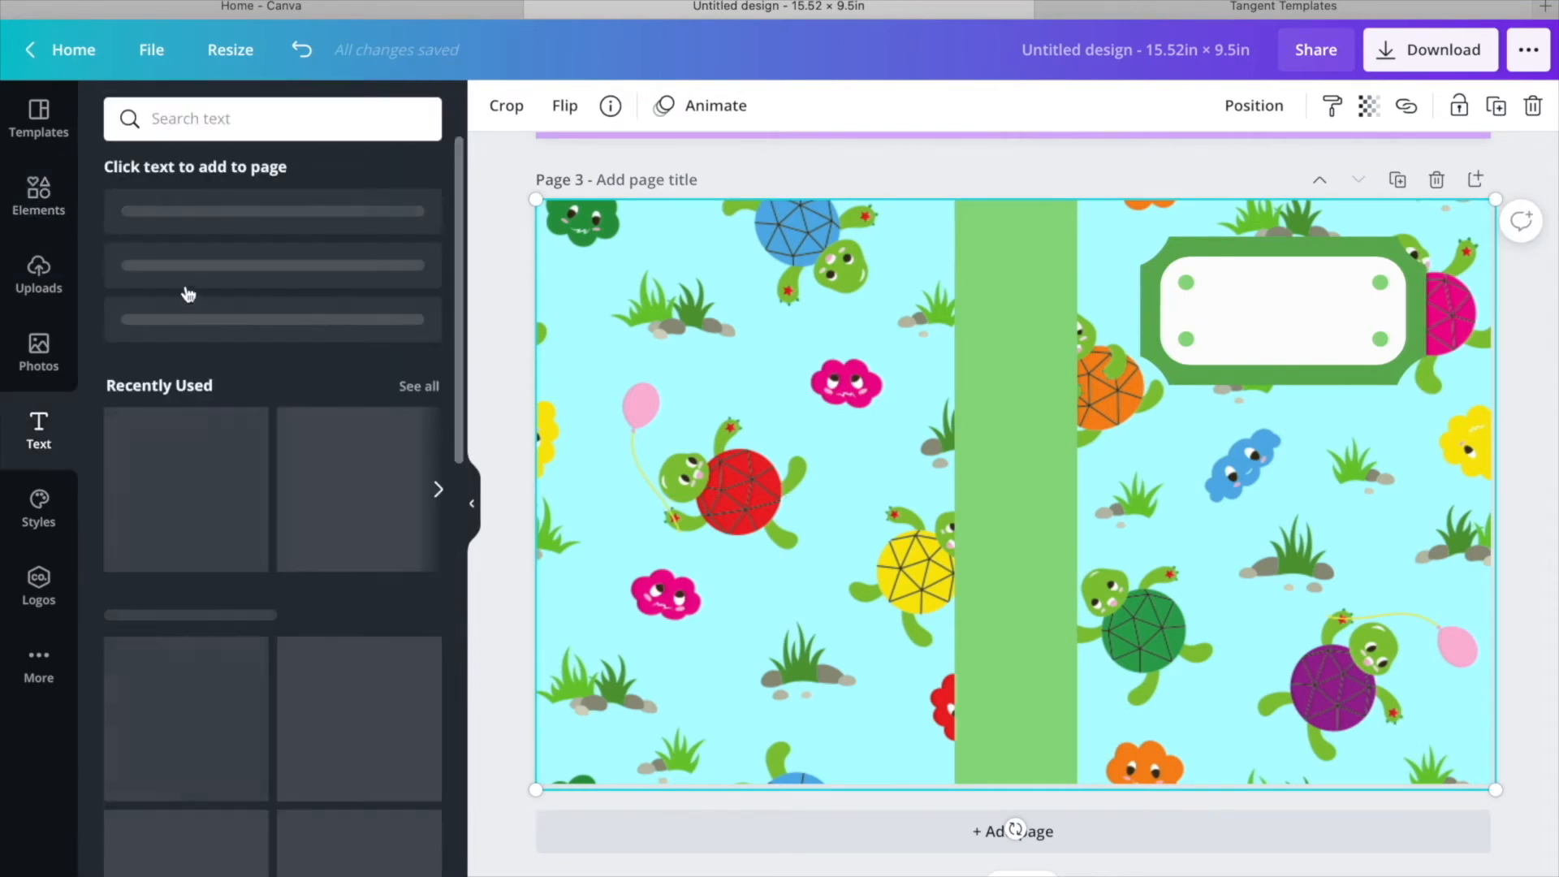
# Add a heading reading "journal" to page 3 and reduce its font size to 42.
pyautogui.click(203, 219)
pyautogui.write('journal')
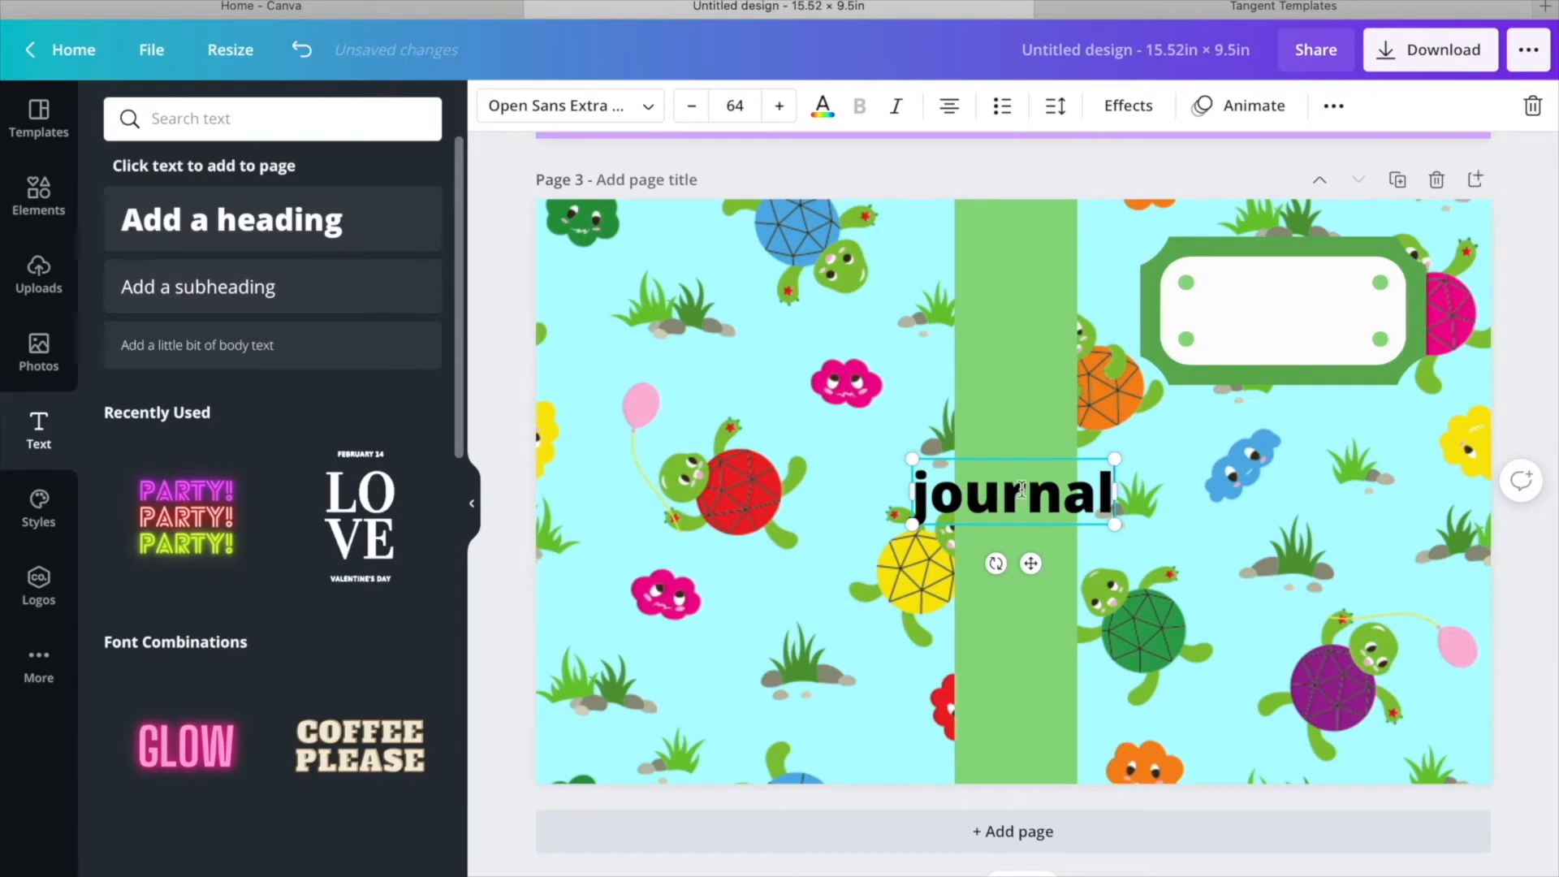
pyautogui.click(691, 105)
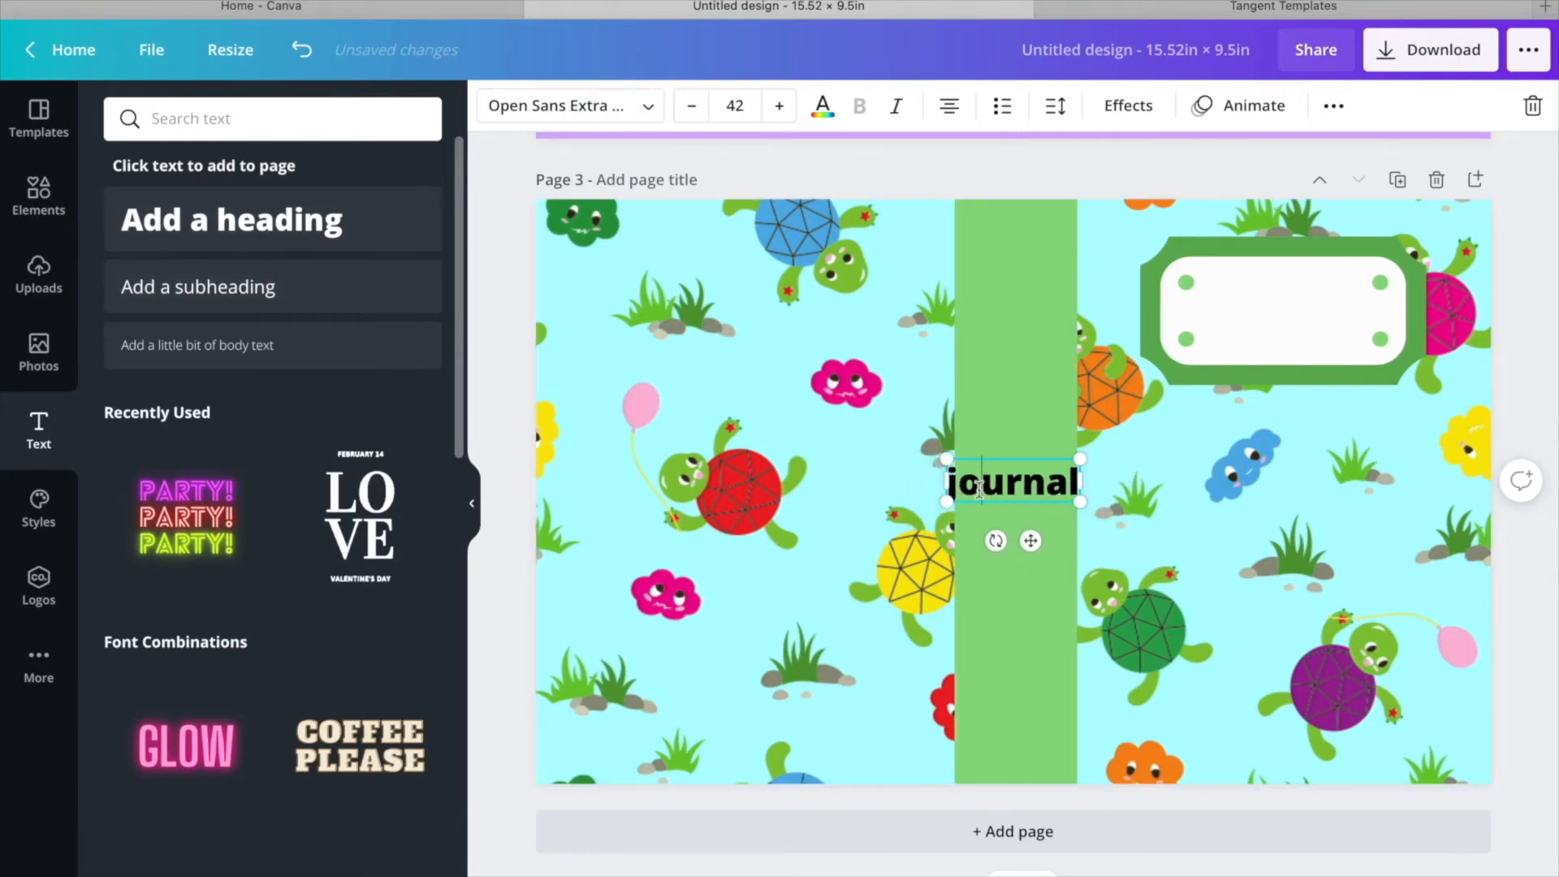
# Capitalise the heading to read "Journal", move it into the plaque on the front cover, and set its font to Object Sans.
pyautogui.write('J')
pyautogui.moveTo(1013, 482); pyautogui.dragTo(1290, 277)
pyautogui.click(568, 106)
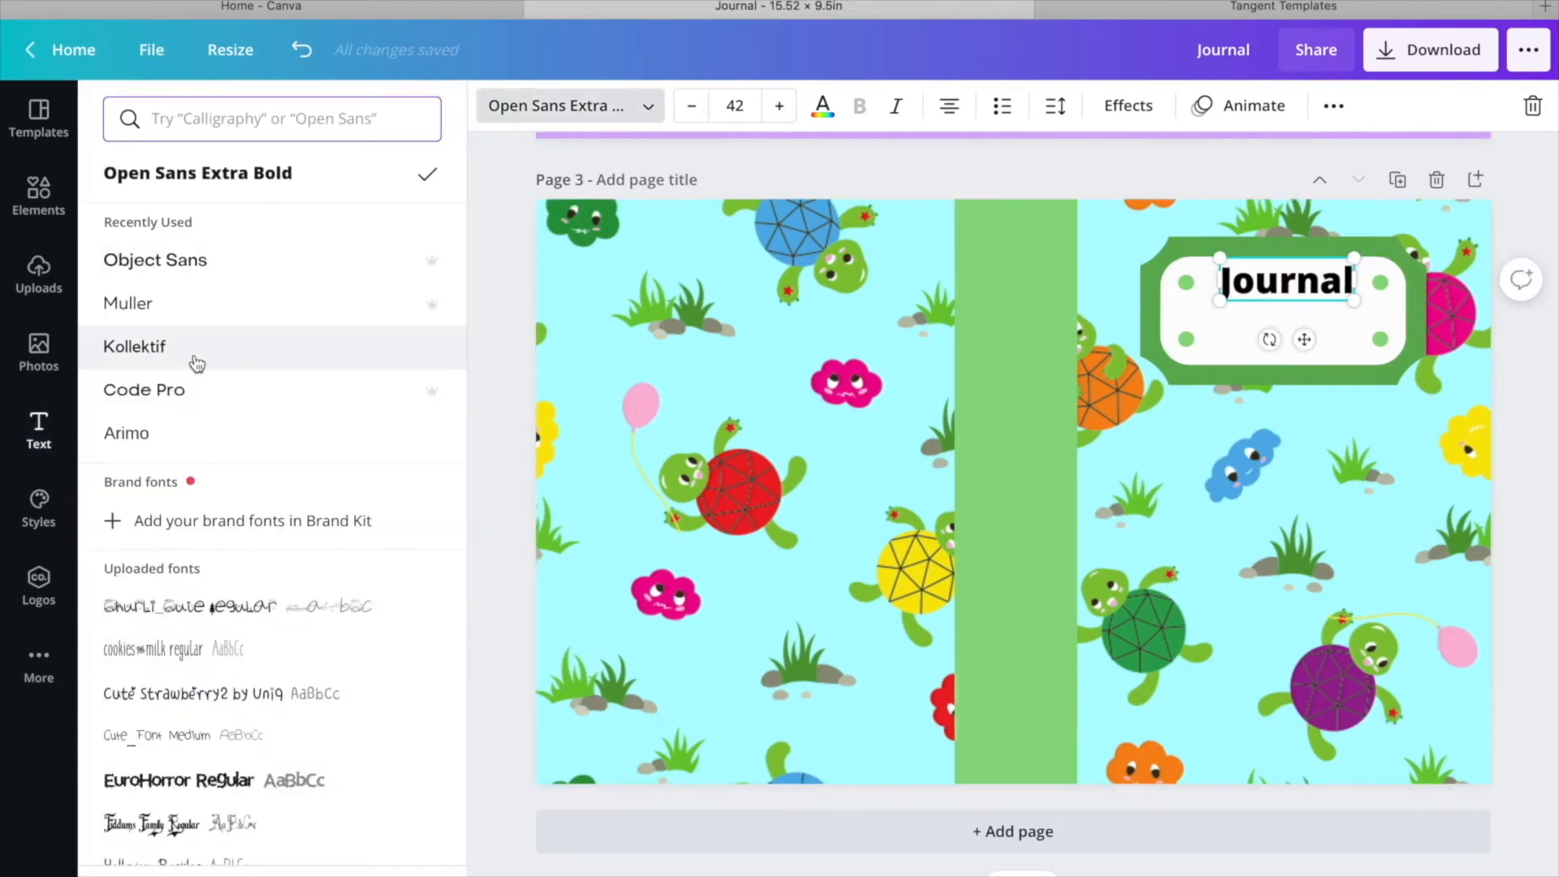
pyautogui.click(154, 260)
# Add a plain solid line from the Lines & Shapes collection and place it inside the plaque beneath the "Journal" heading.
pyautogui.click(61, 203)
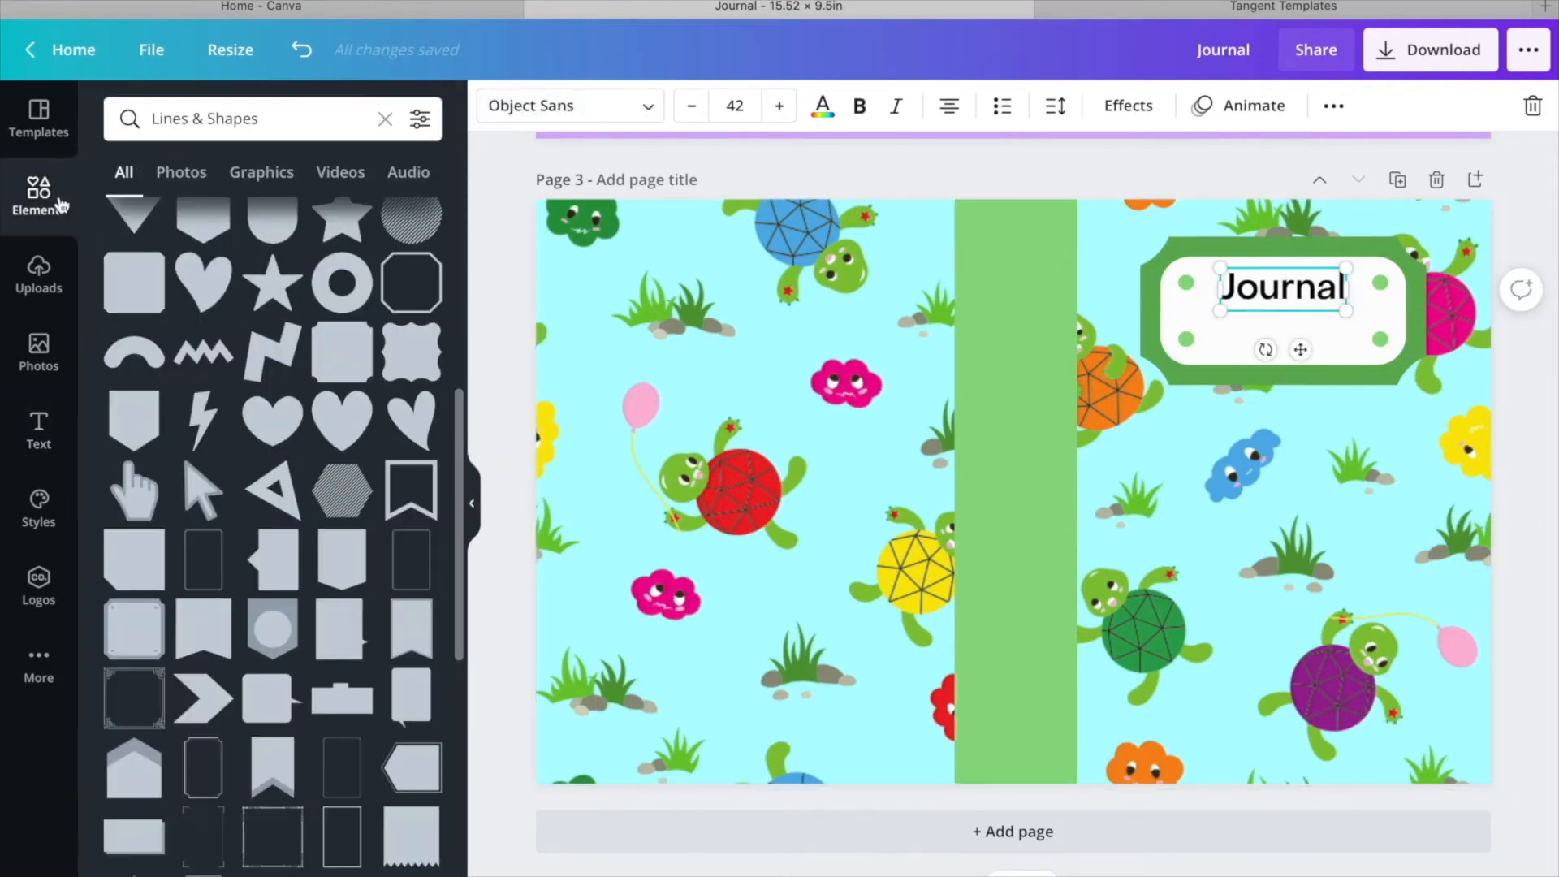
pyautogui.scroll(7, 195, 325)
pyautogui.click(134, 245)
pyautogui.moveTo(596, 493); pyautogui.dragTo(1275, 338)
pyautogui.click(1323, 397)
pyautogui.click(1290, 336)
pyautogui.click(1373, 462)
# Go to blank page 4, search the elements for "turtle", and examine the photo results for a cover image.
pyautogui.scroll(-1, 1207, 668)
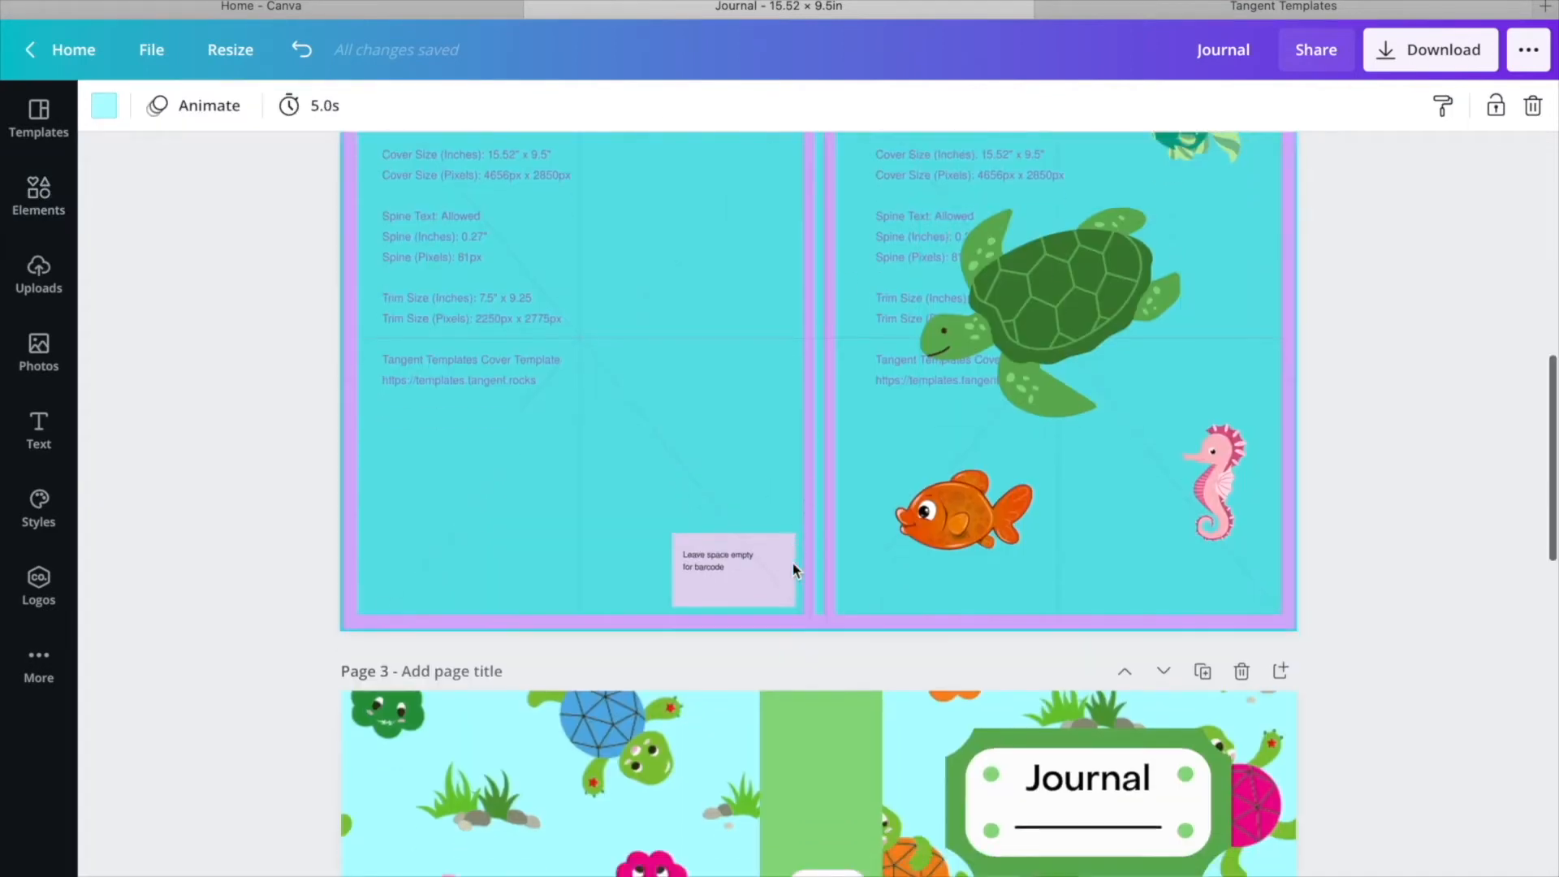
pyautogui.scroll(-4, 635, 544)
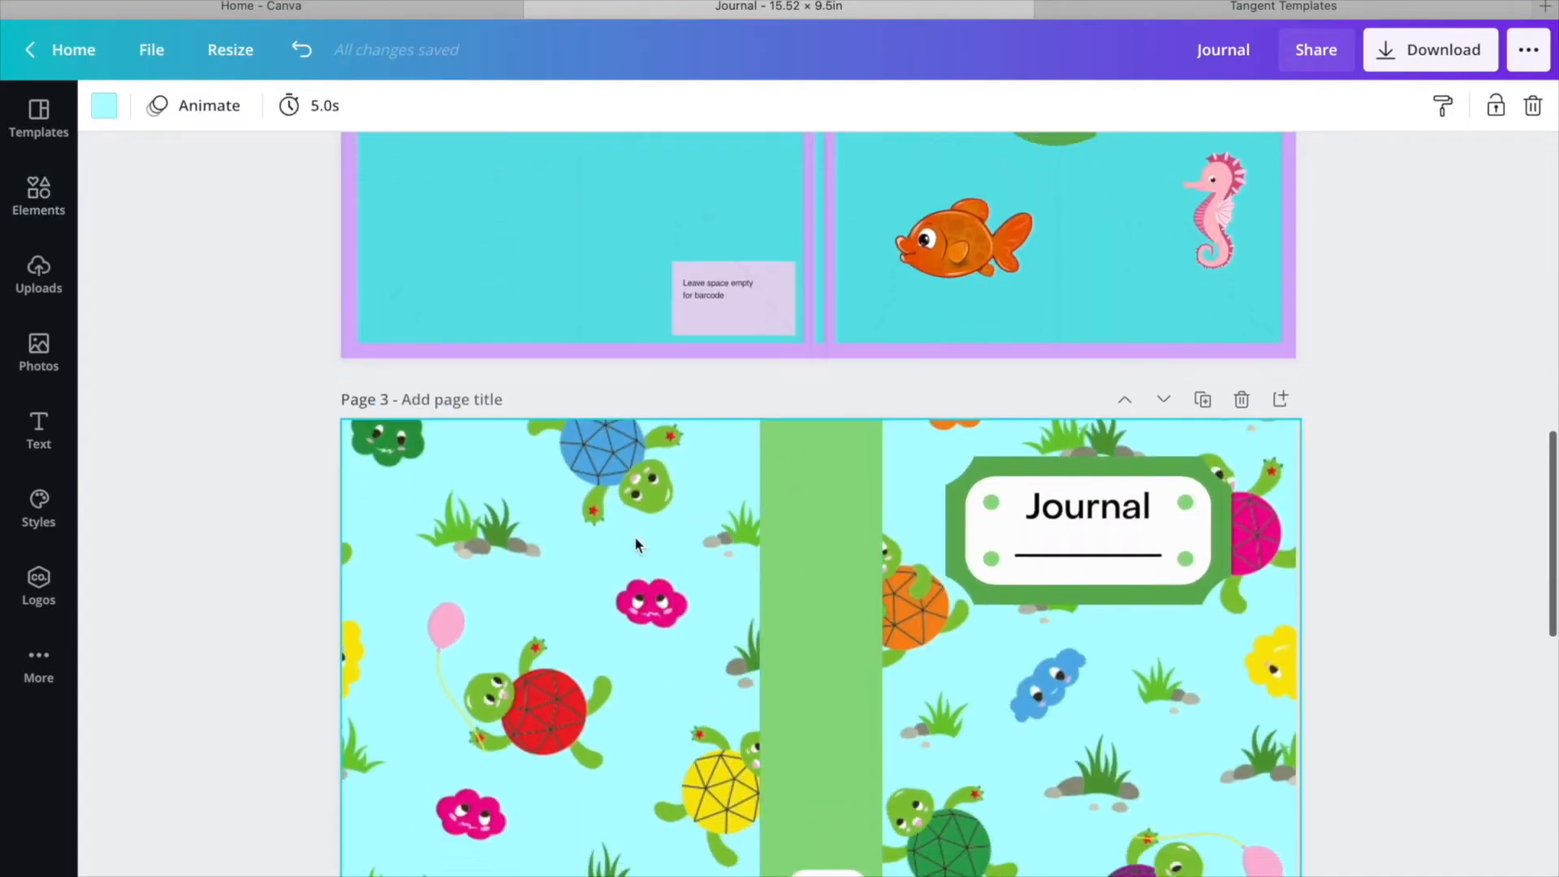
pyautogui.scroll(-10, 770, 641)
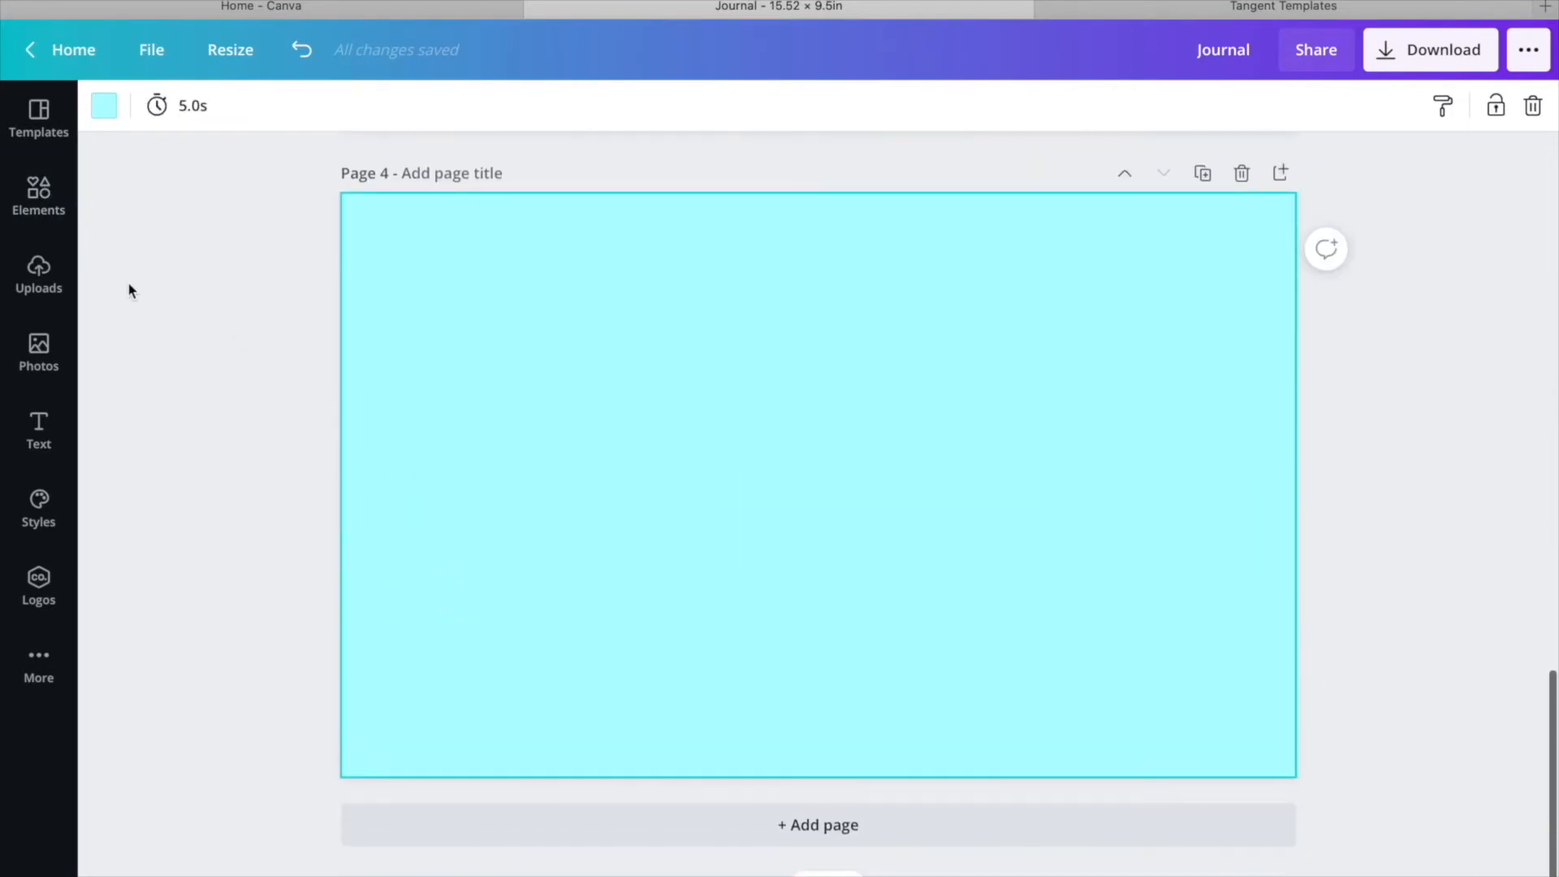
pyautogui.click(43, 203)
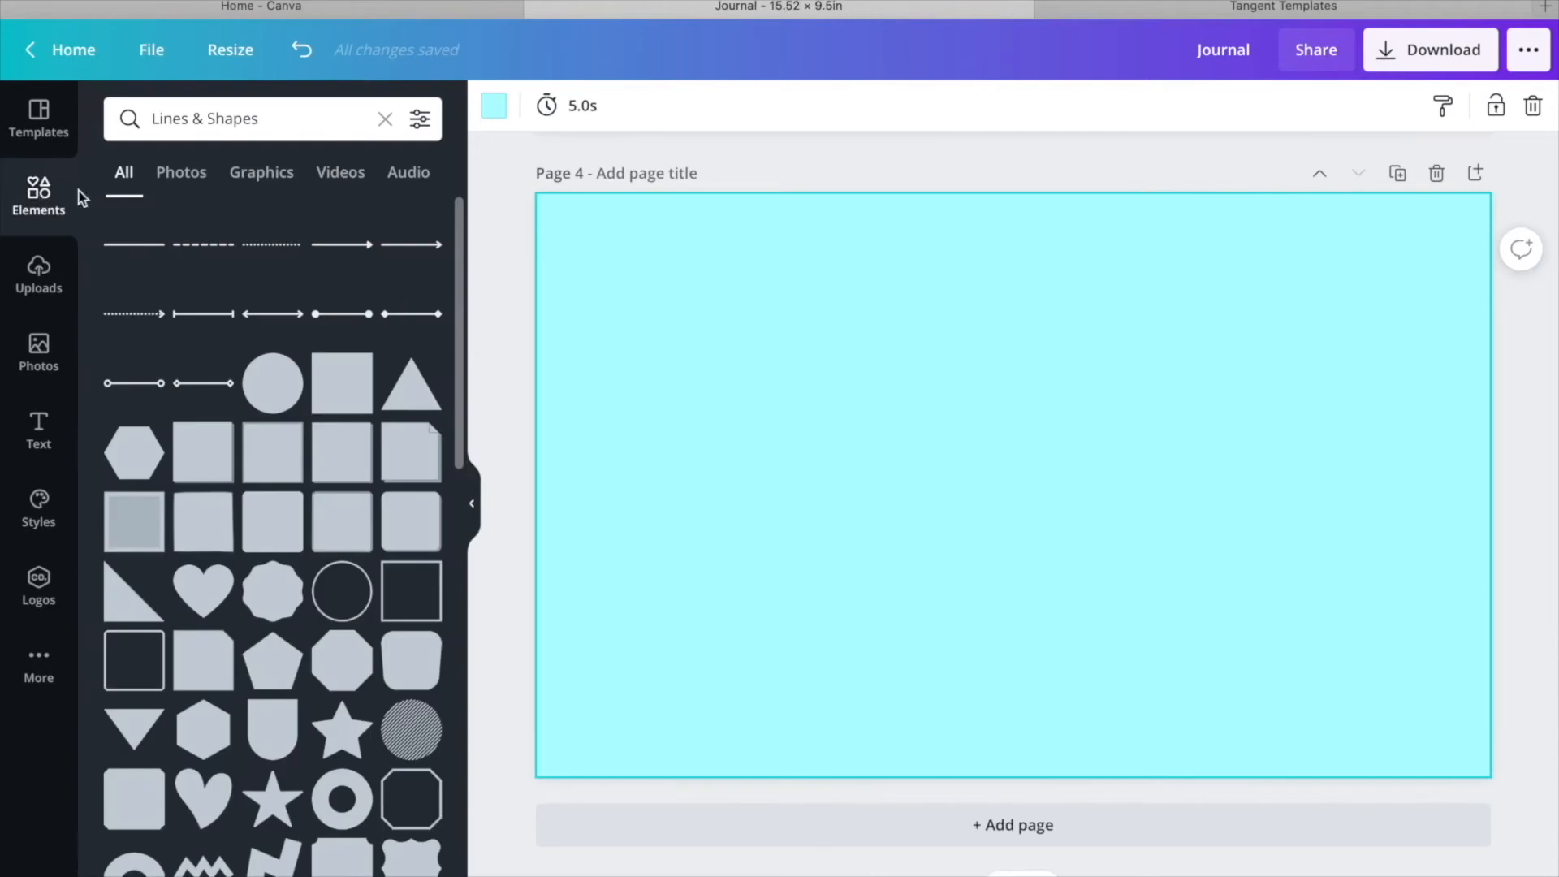
pyautogui.click(387, 121)
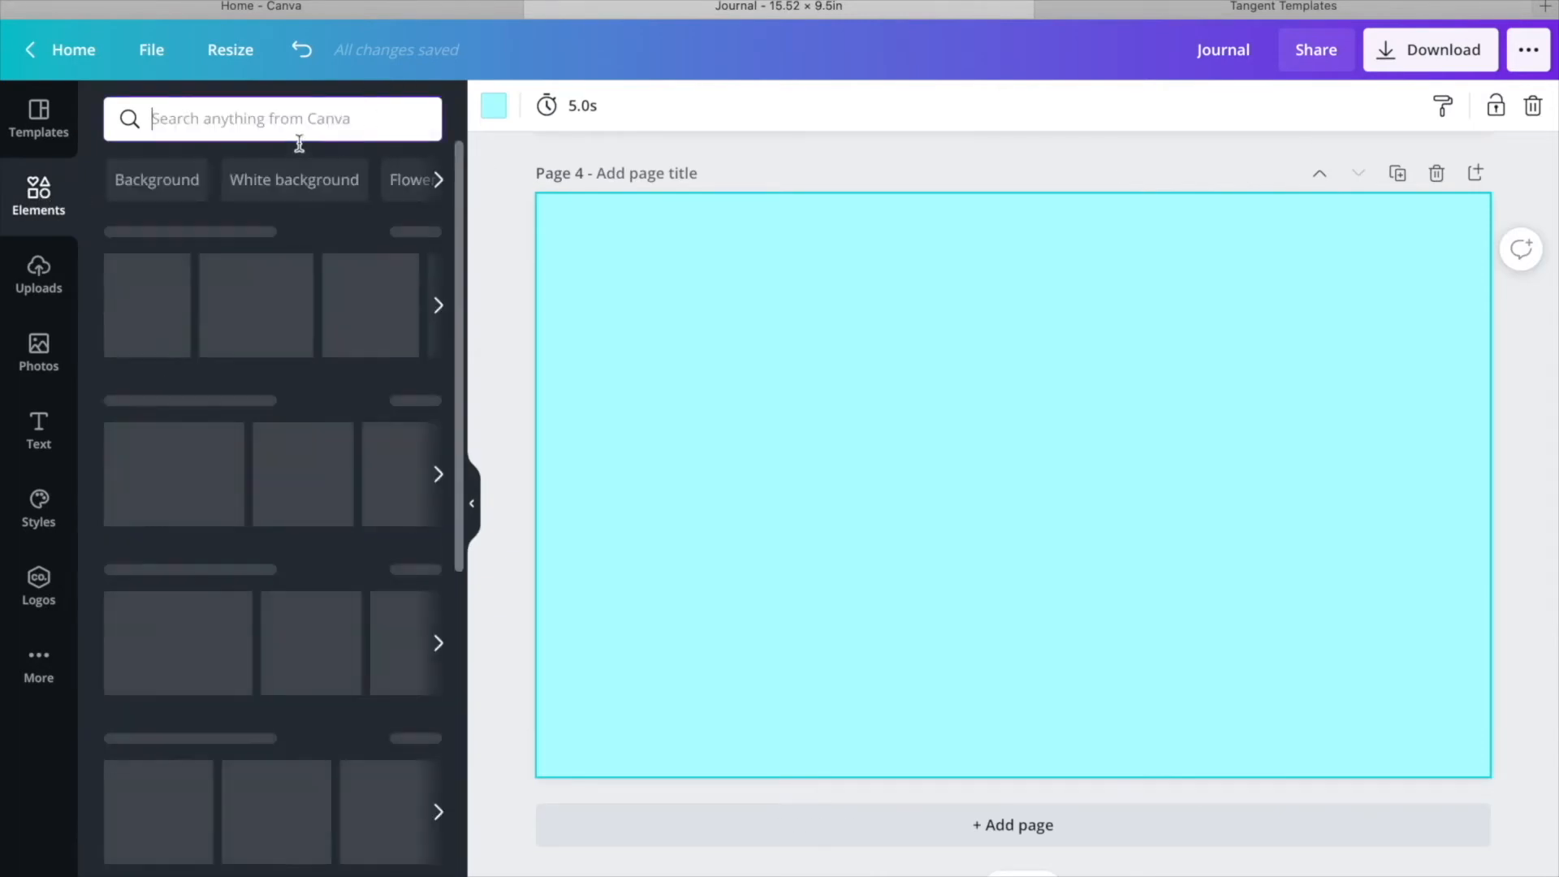
pyautogui.click(299, 136)
pyautogui.write('turtle')
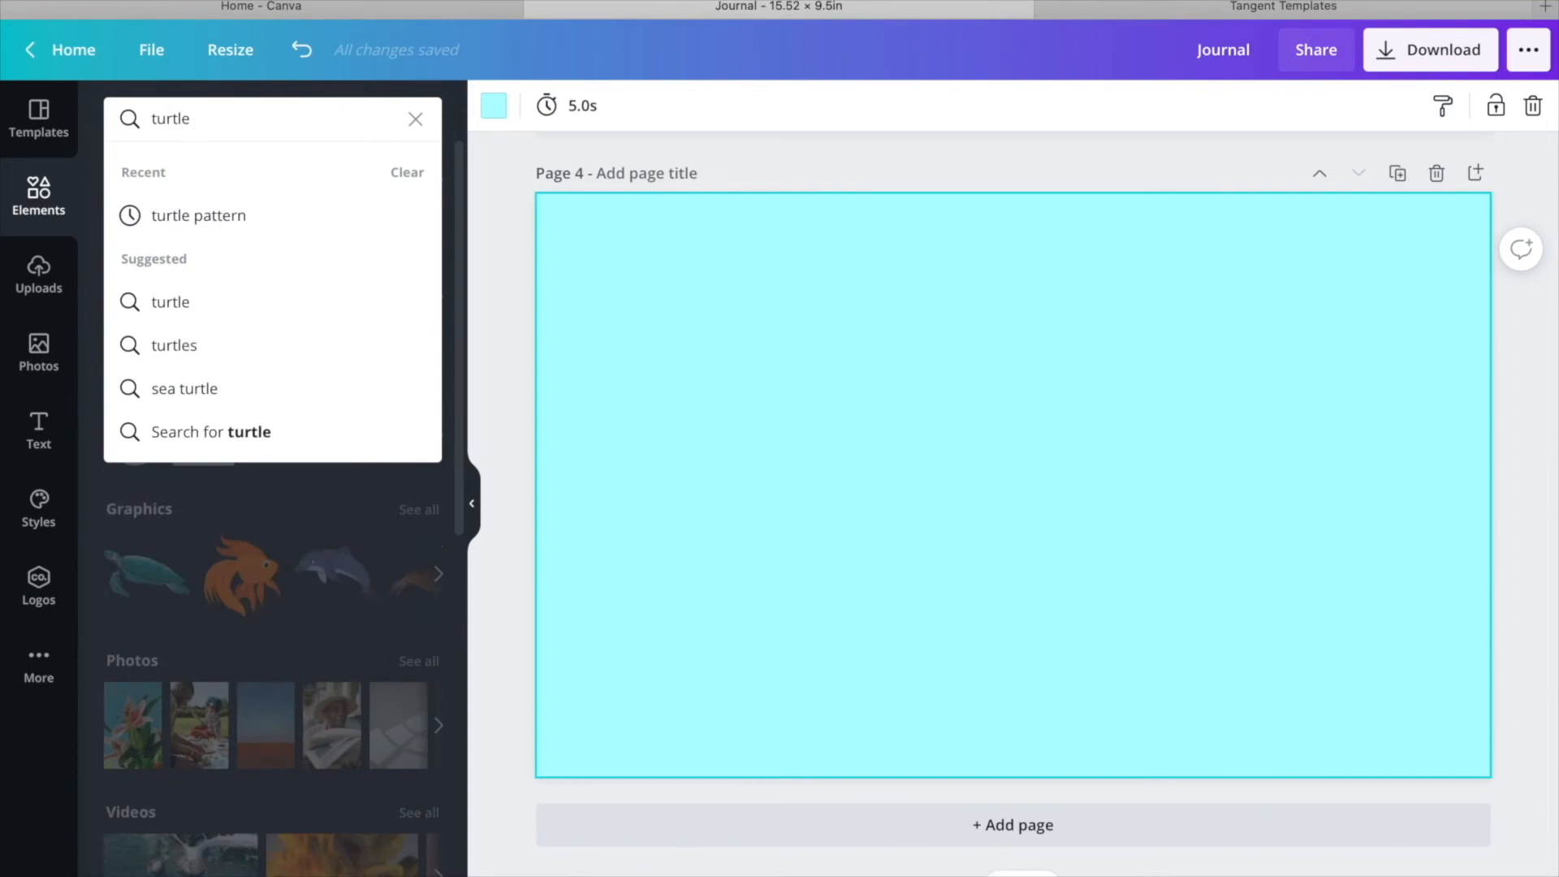
pyautogui.press('Return')
pyautogui.click(182, 172)
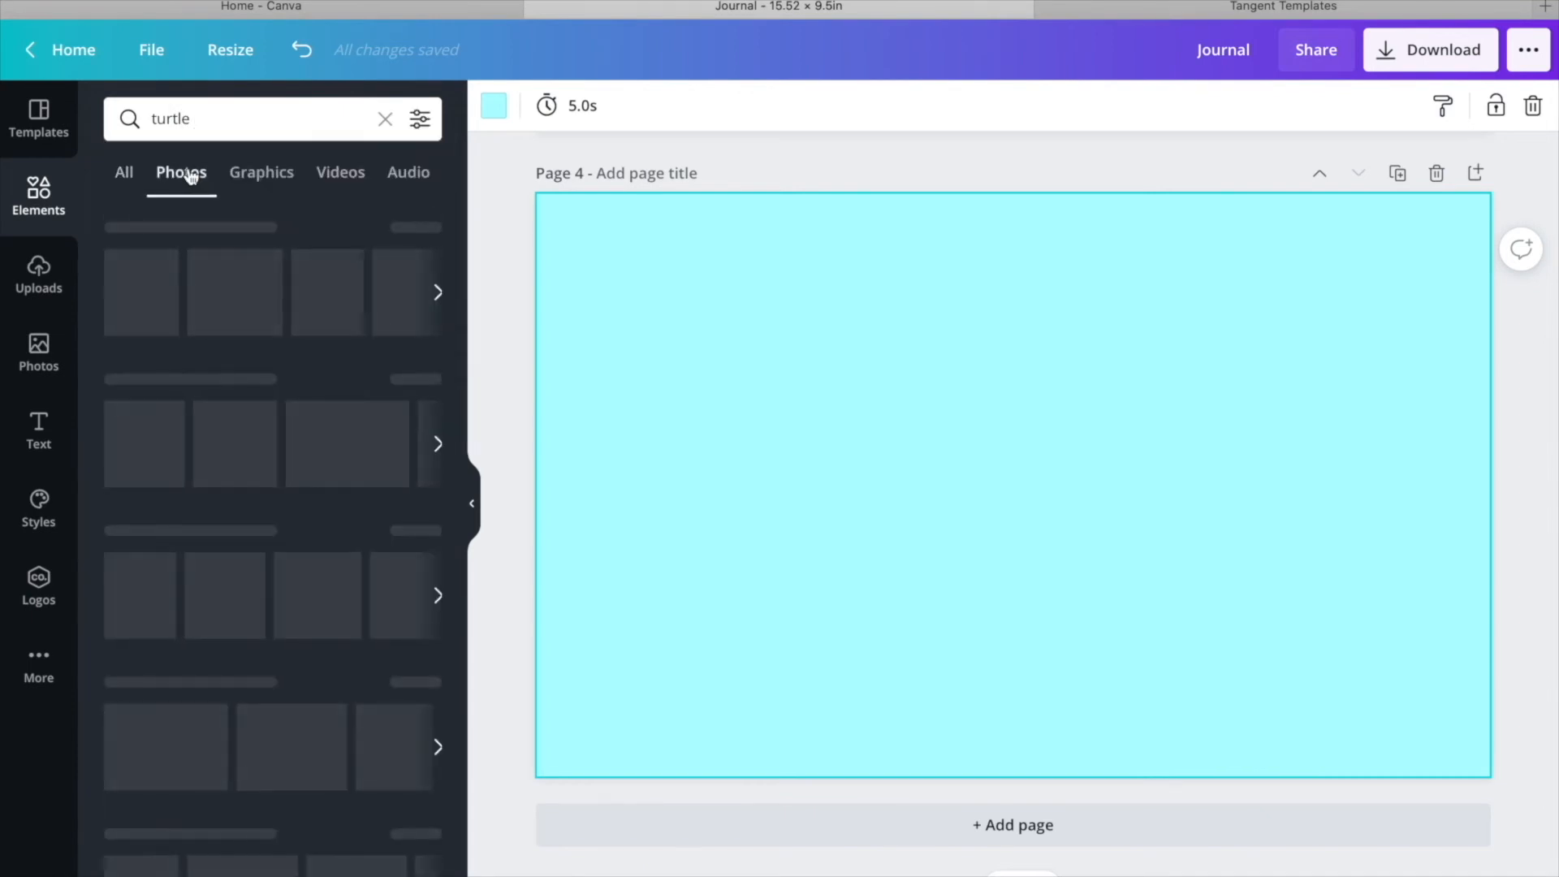
pyautogui.scroll(-5, 291, 590)
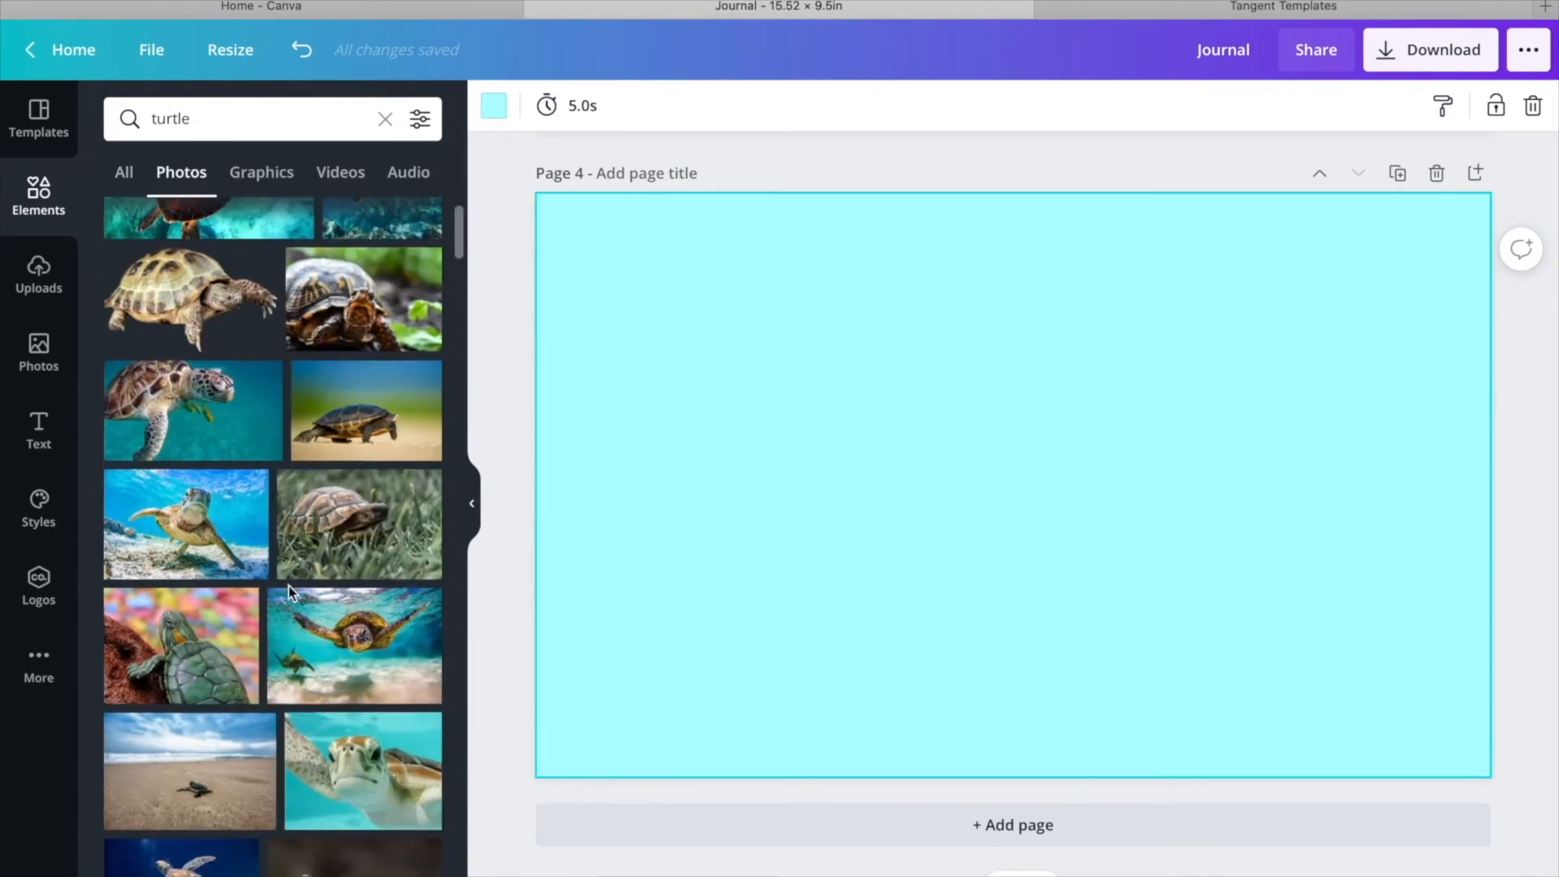
pyautogui.scroll(-2, 289, 586)
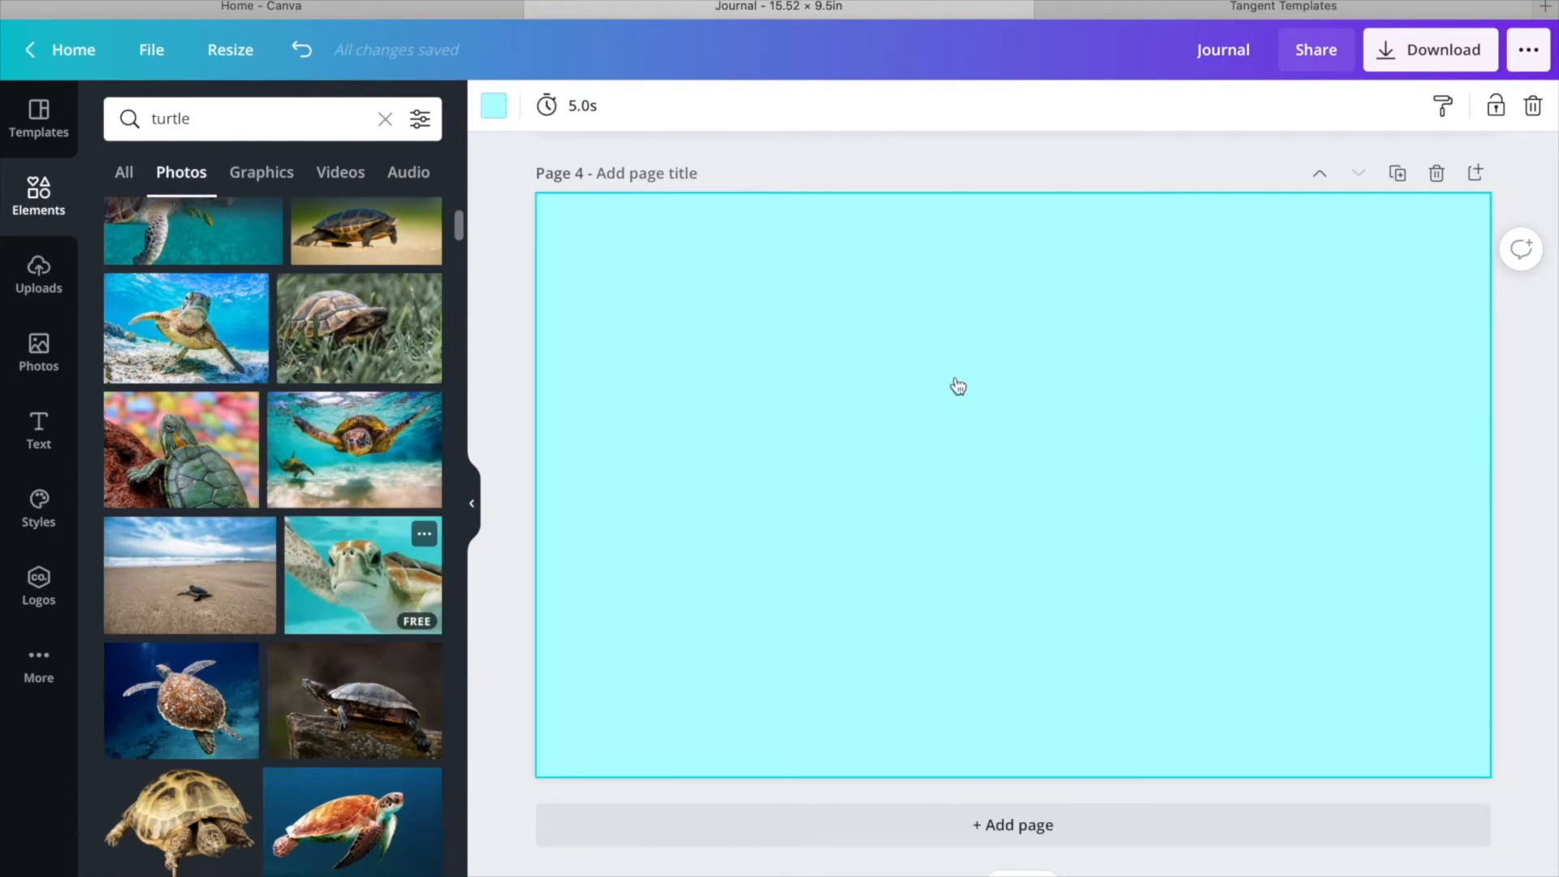
# Copy the green spine rectangle from page 3 and paste it onto page 4.
pyautogui.scroll(5, 957, 387)
pyautogui.rightClick(987, 335)
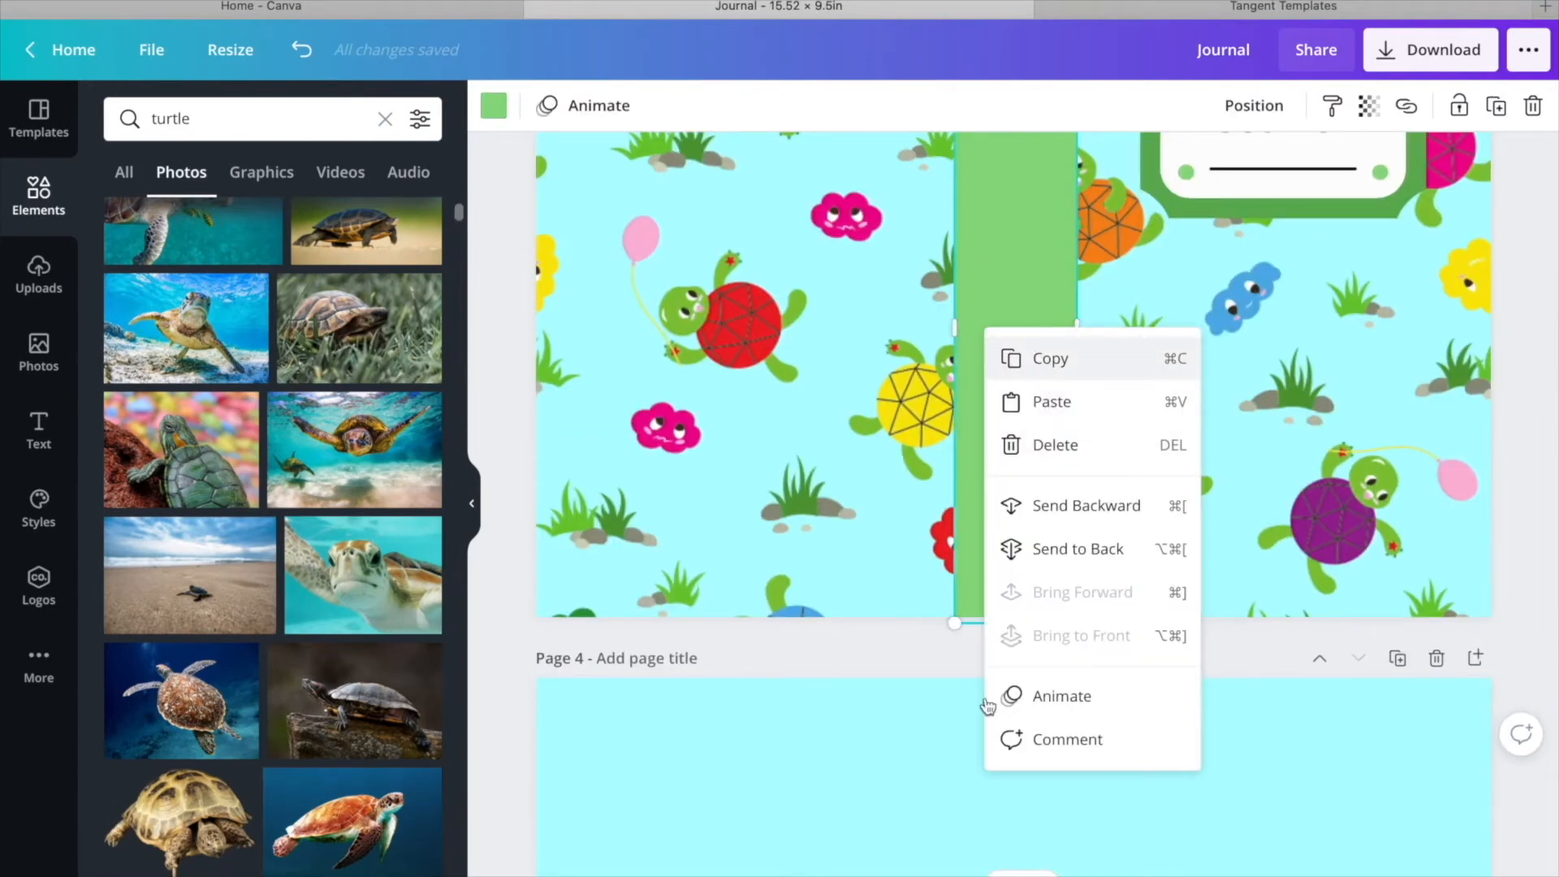
pyautogui.click(980, 759)
pyautogui.scroll(-5, 964, 748)
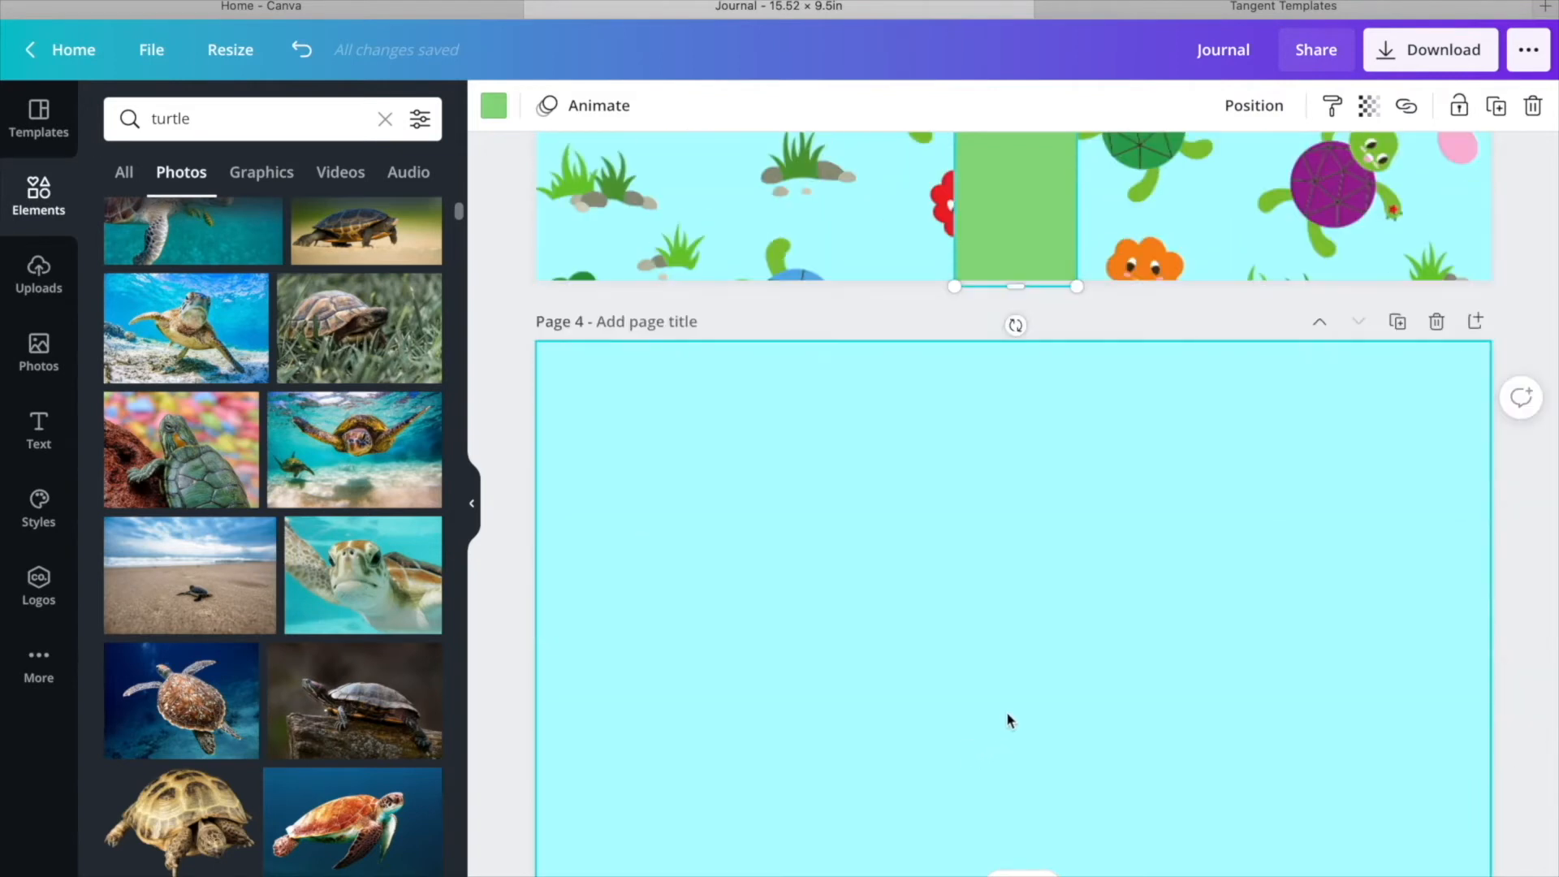
pyautogui.rightClick(1011, 534)
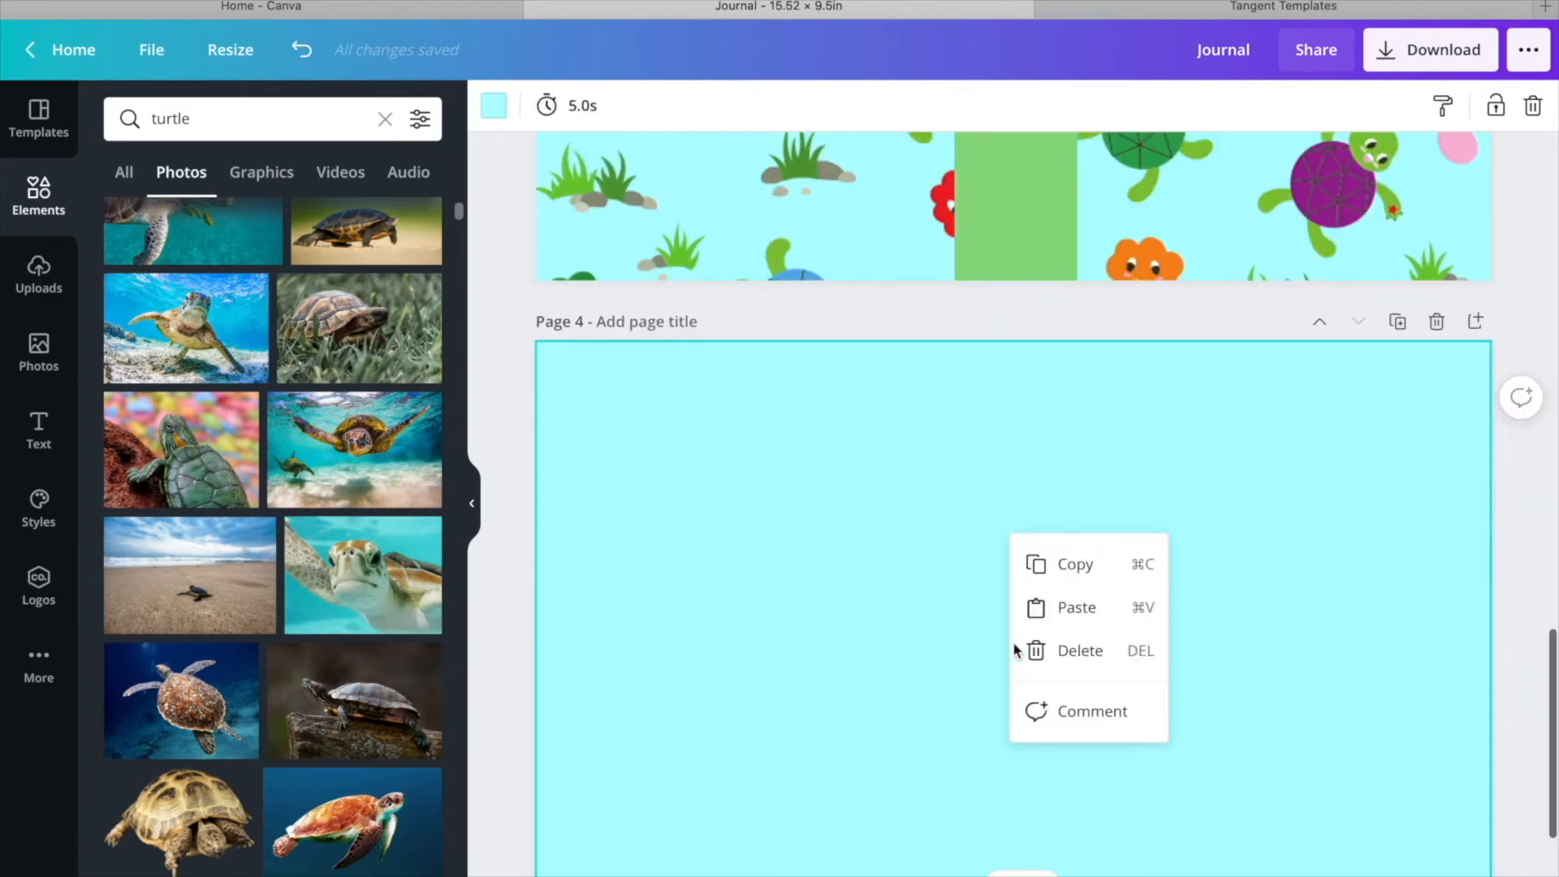
pyautogui.click(1076, 610)
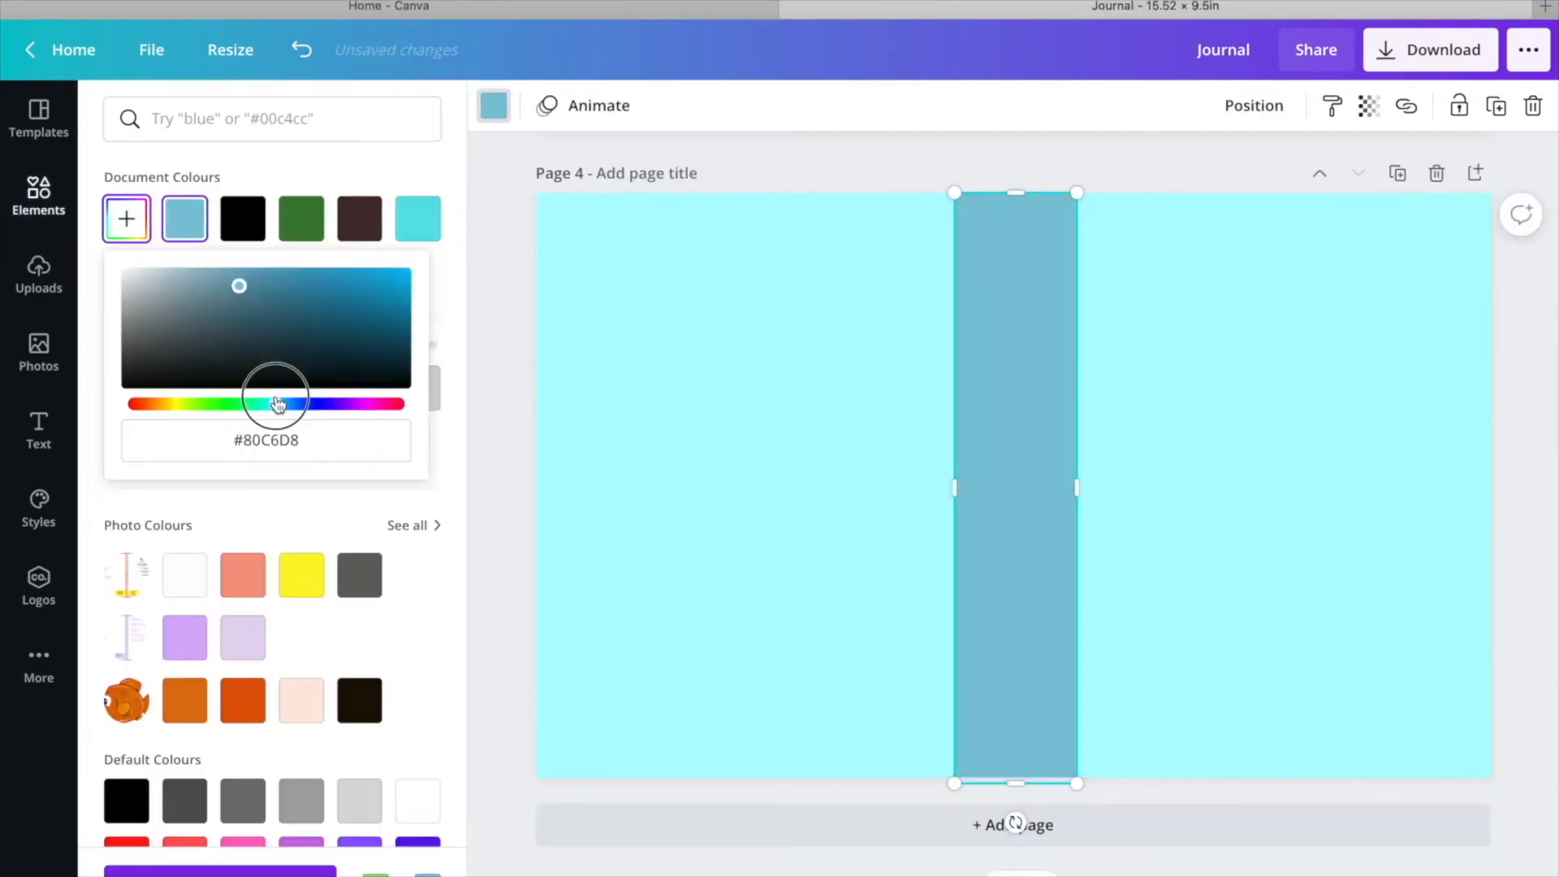
# Recolour the spine rectangle on page 4 to a medium blue using a custom colour.
pyautogui.moveTo(275, 402); pyautogui.dragTo(272, 398)
pyautogui.moveTo(239, 270); pyautogui.dragTo(298, 293)
pyautogui.click(284, 403)
pyautogui.click(282, 403)
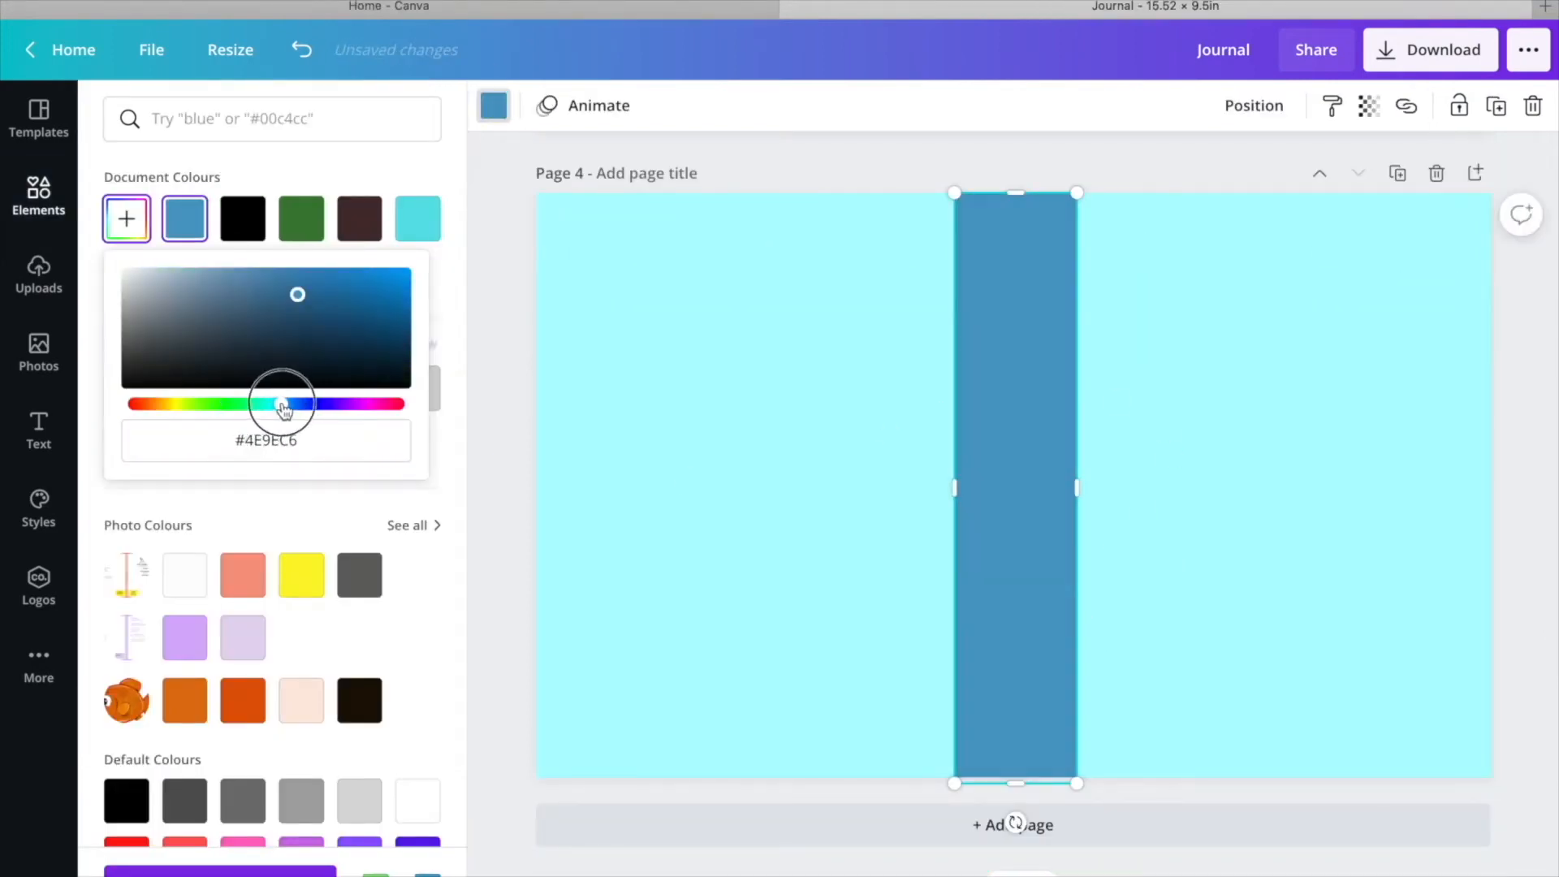
pyautogui.click(474, 333)
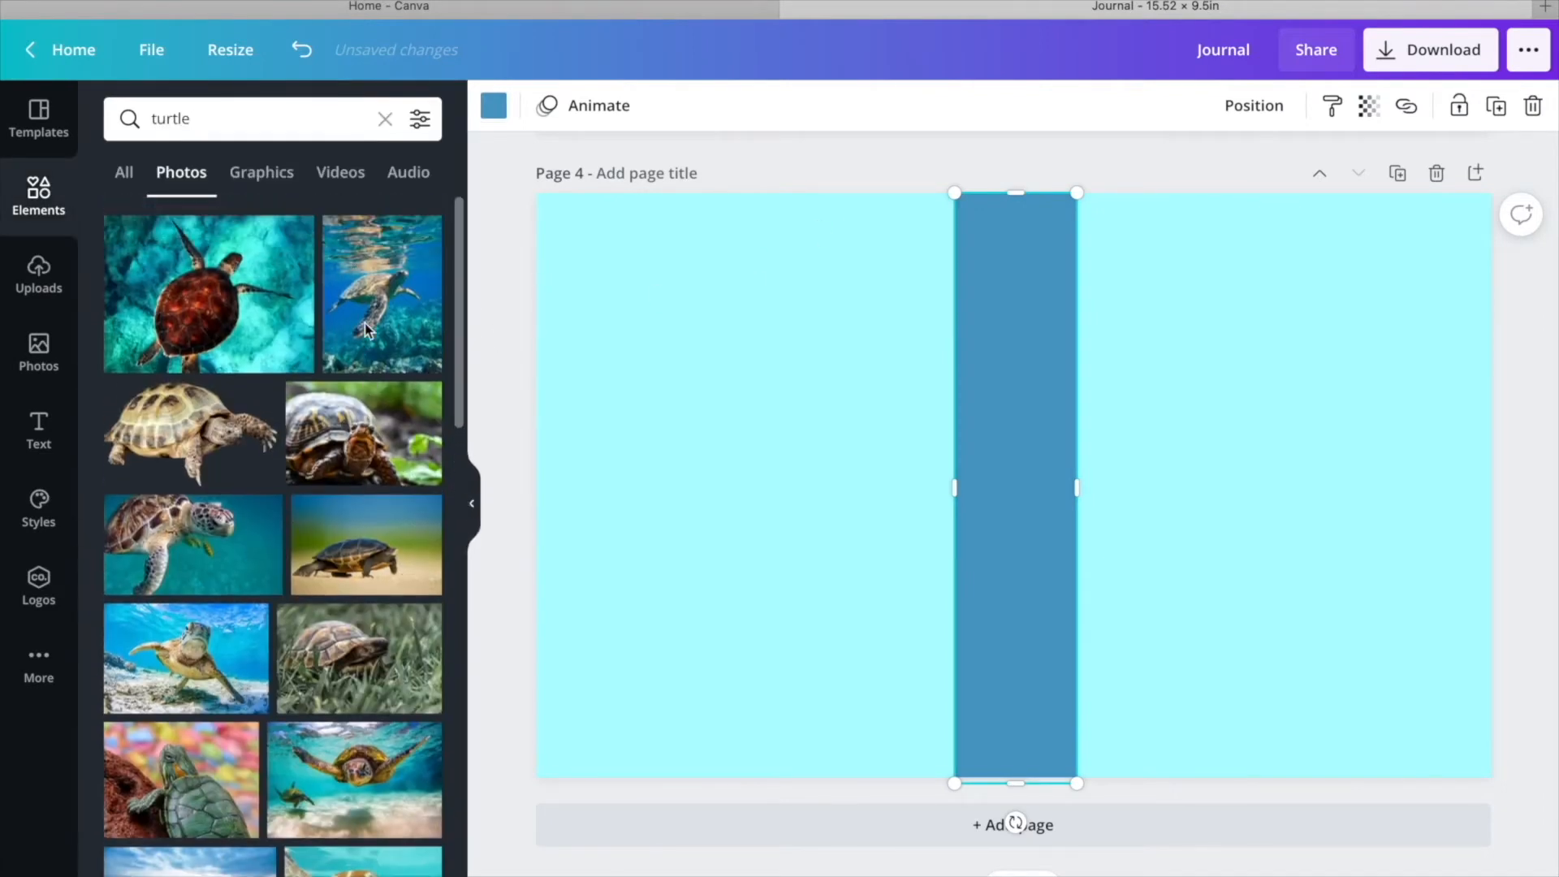
# Add the portrait photo of a sea turtle over a coral reef and enlarge it to cover page 4's front cover.
pyautogui.click(402, 300)
pyautogui.moveTo(1004, 436); pyautogui.dragTo(1242, 370)
pyautogui.moveTo(1435, 649); pyautogui.dragTo(1489, 825)
pyautogui.moveTo(1394, 700); pyautogui.dragTo(1379, 704)
# Bring the blue spine rectangle forwards so it overlaps the inner edge of the turtle photo.
pyautogui.click(1360, 673)
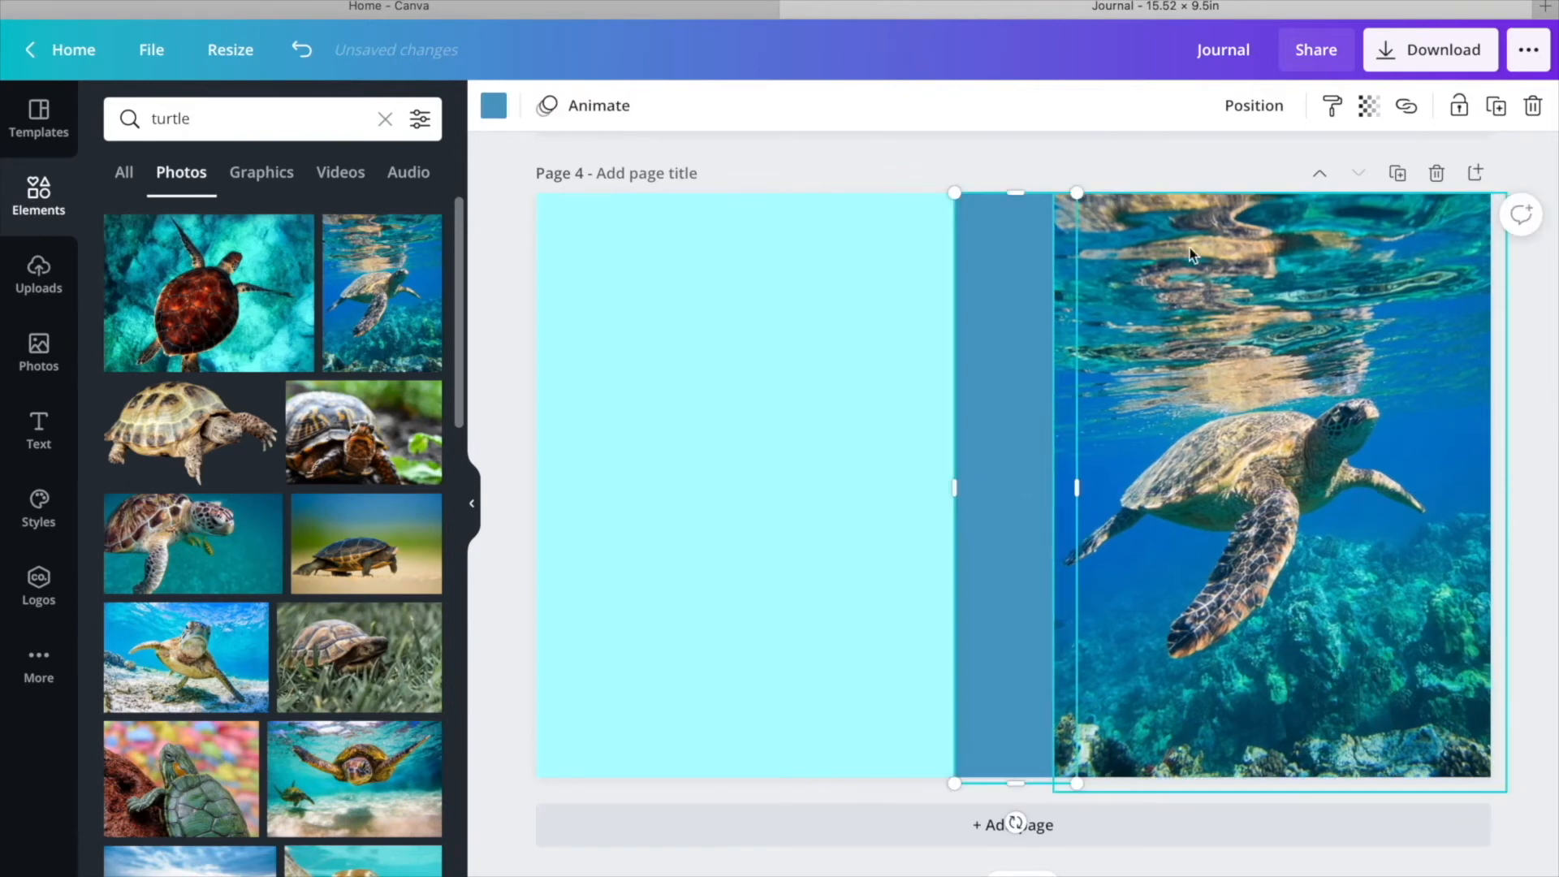
pyautogui.click(1252, 107)
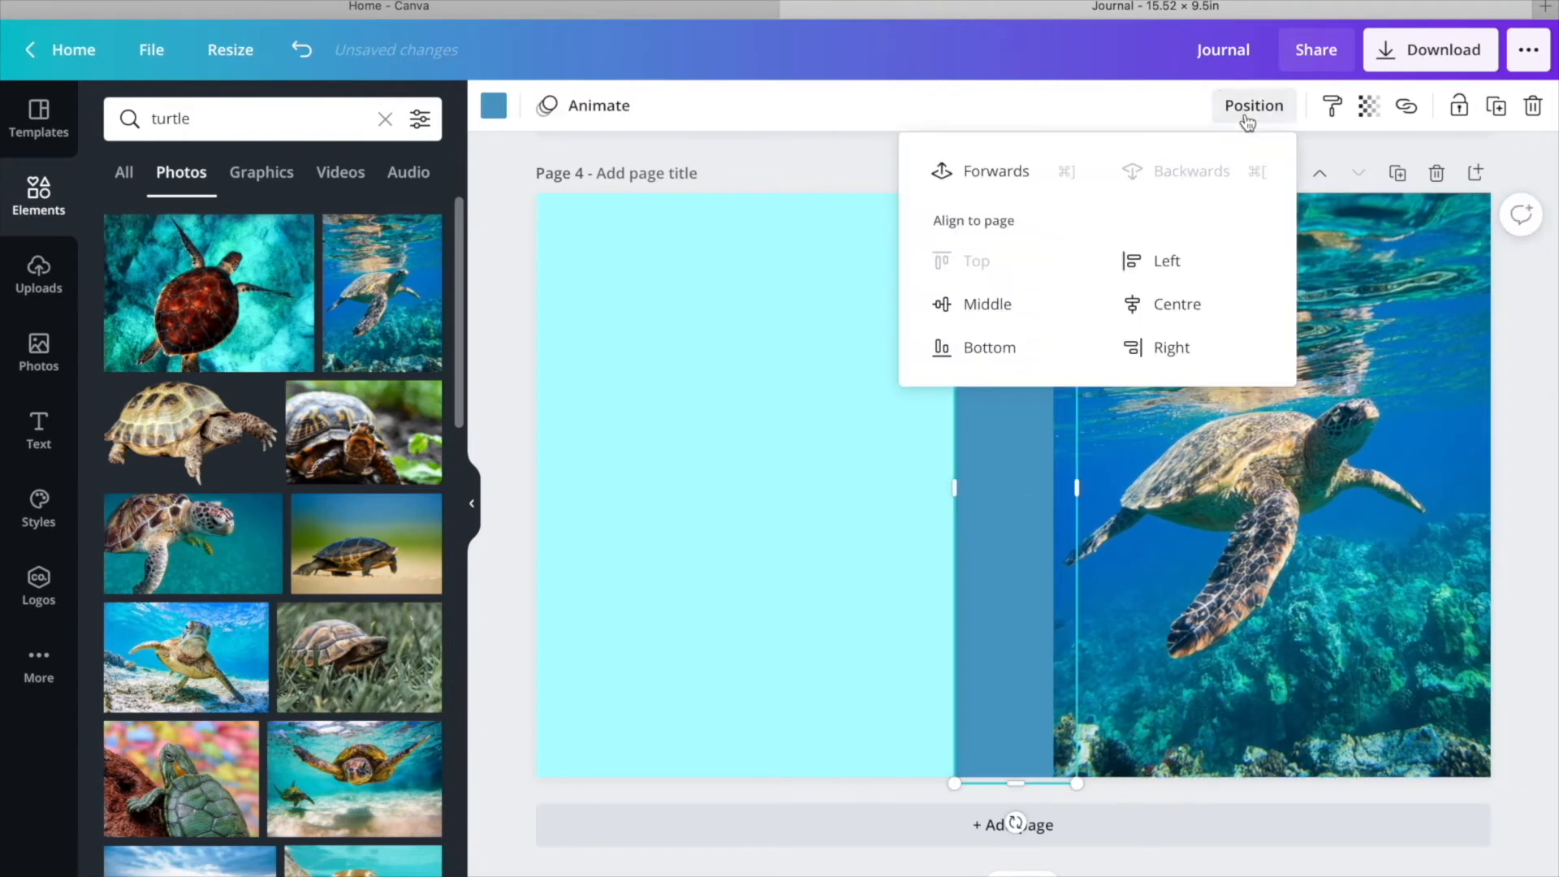
pyautogui.click(987, 174)
pyautogui.click(1521, 351)
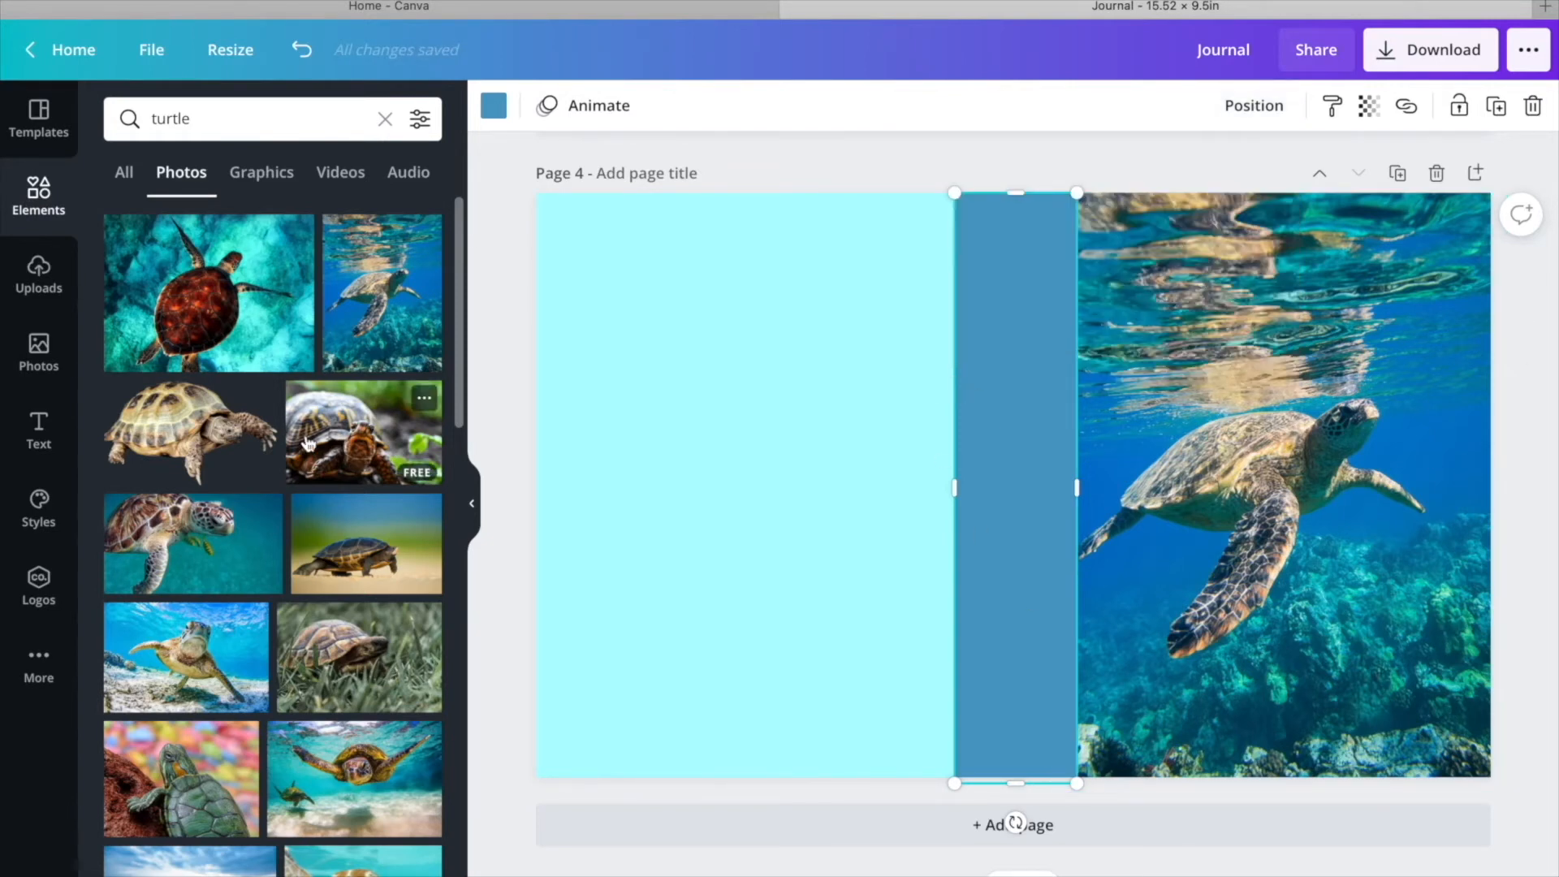
# Try the photo of two turtles above a sandy seabed, enlarged over the back cover, and remove it again.
pyautogui.scroll(-5, 290, 297)
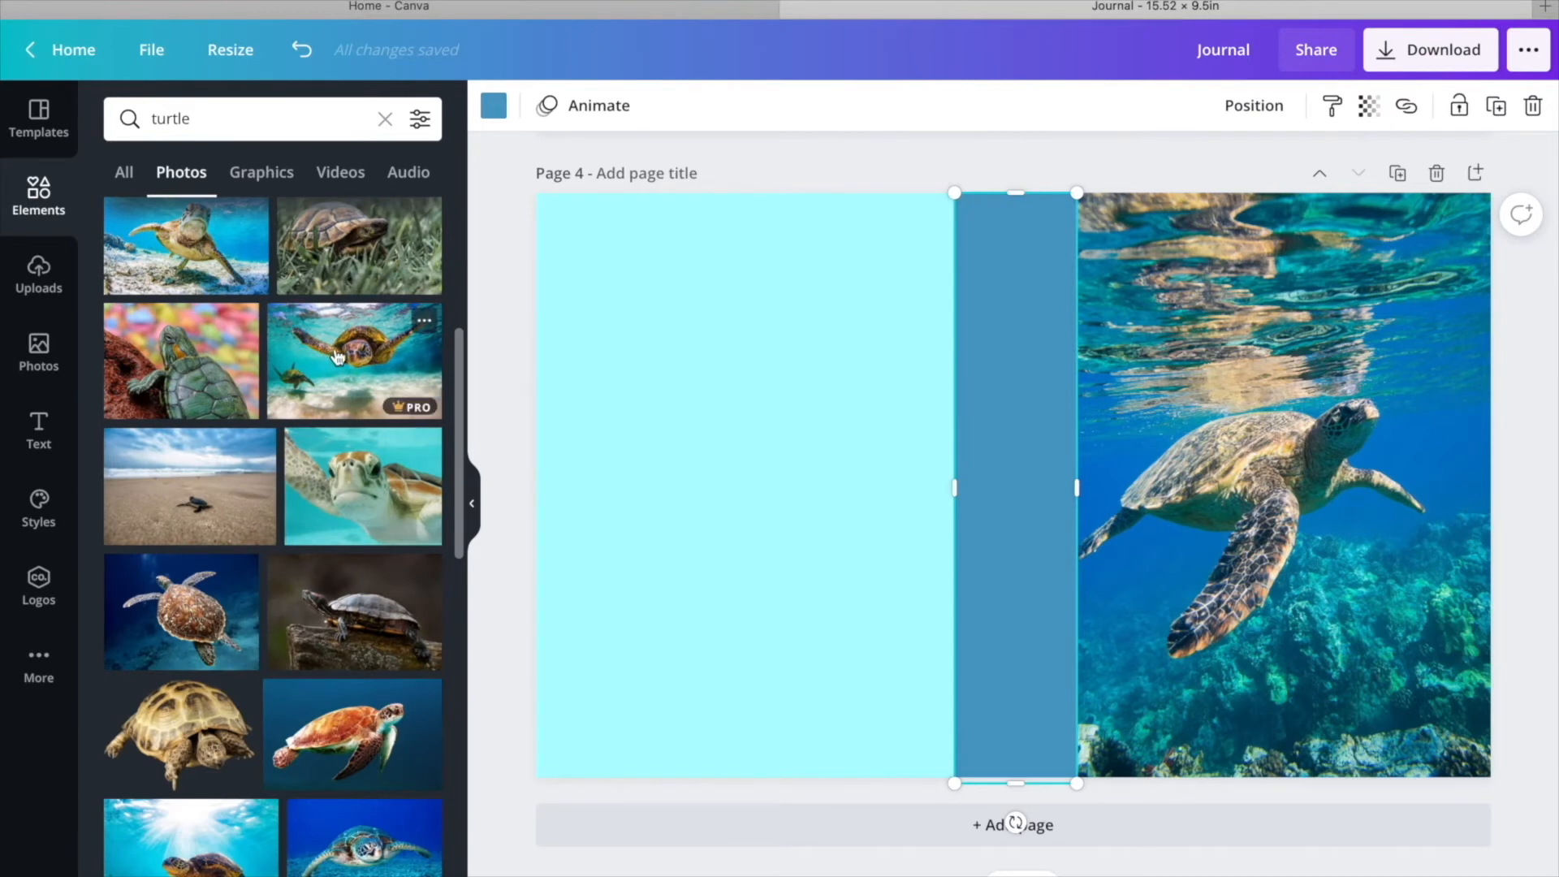
pyautogui.moveTo(333, 365); pyautogui.dragTo(918, 487)
pyautogui.moveTo(869, 349); pyautogui.dragTo(739, 281)
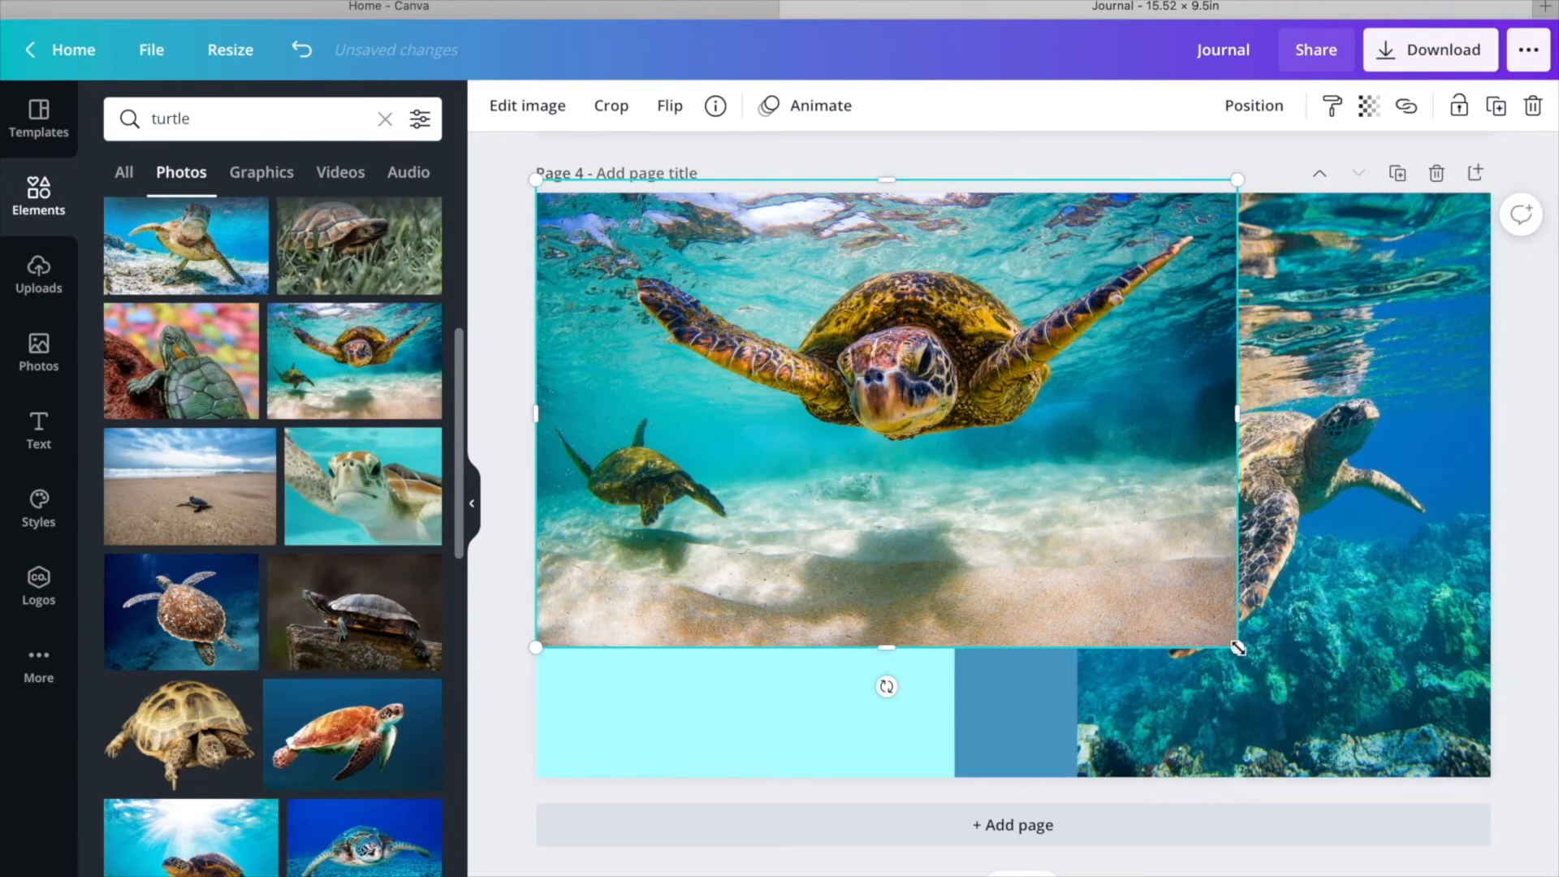
pyautogui.moveTo(1377, 834); pyautogui.dragTo(1506, 827)
pyautogui.moveTo(906, 570); pyautogui.dragTo(881, 617)
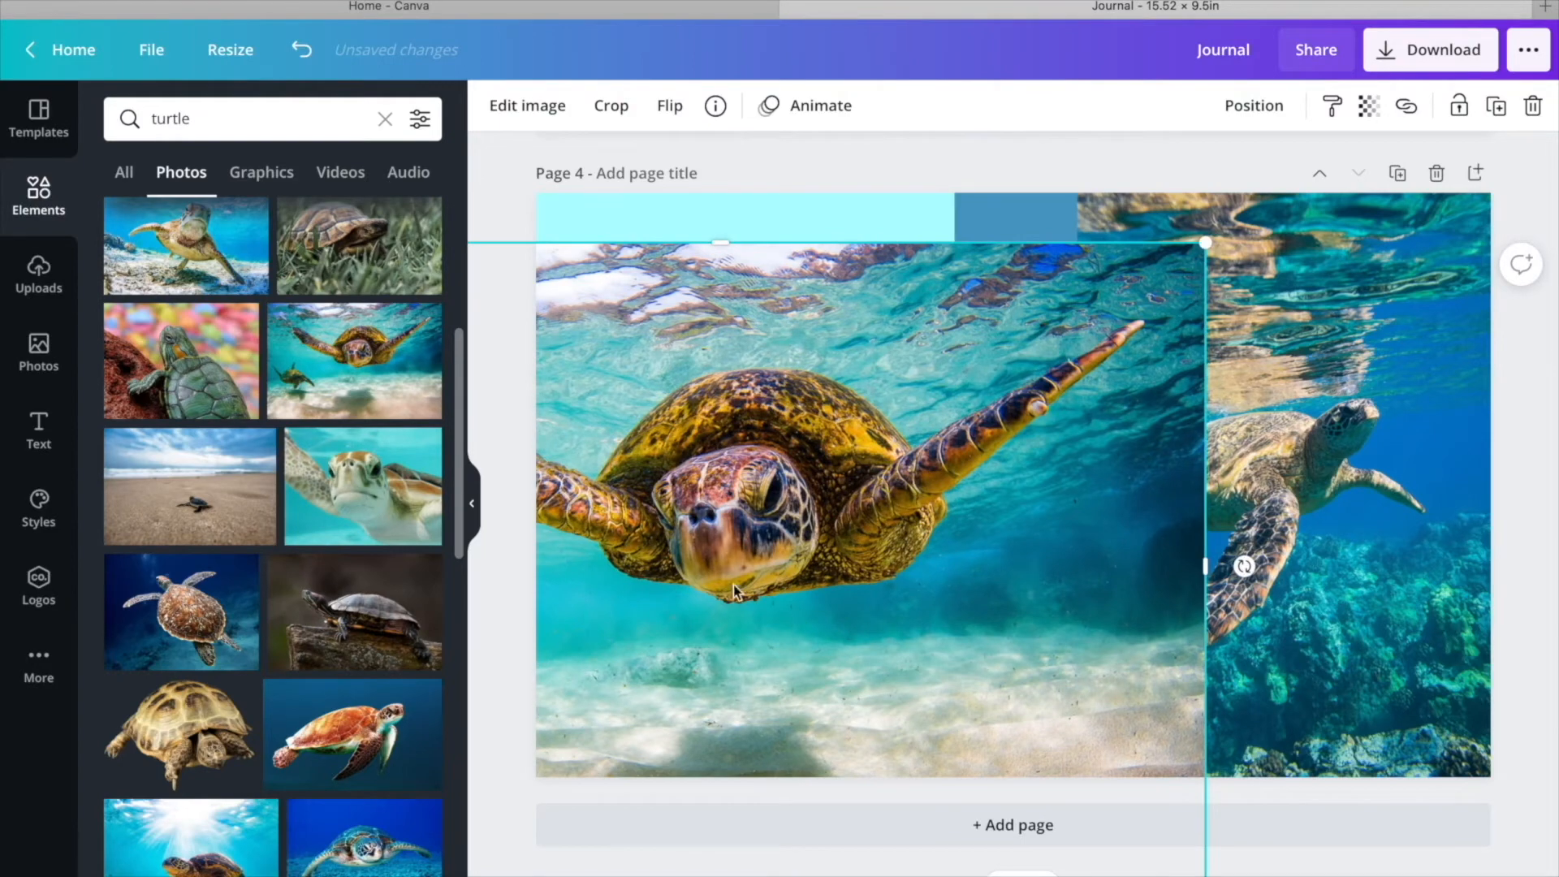
pyautogui.press('Delete')
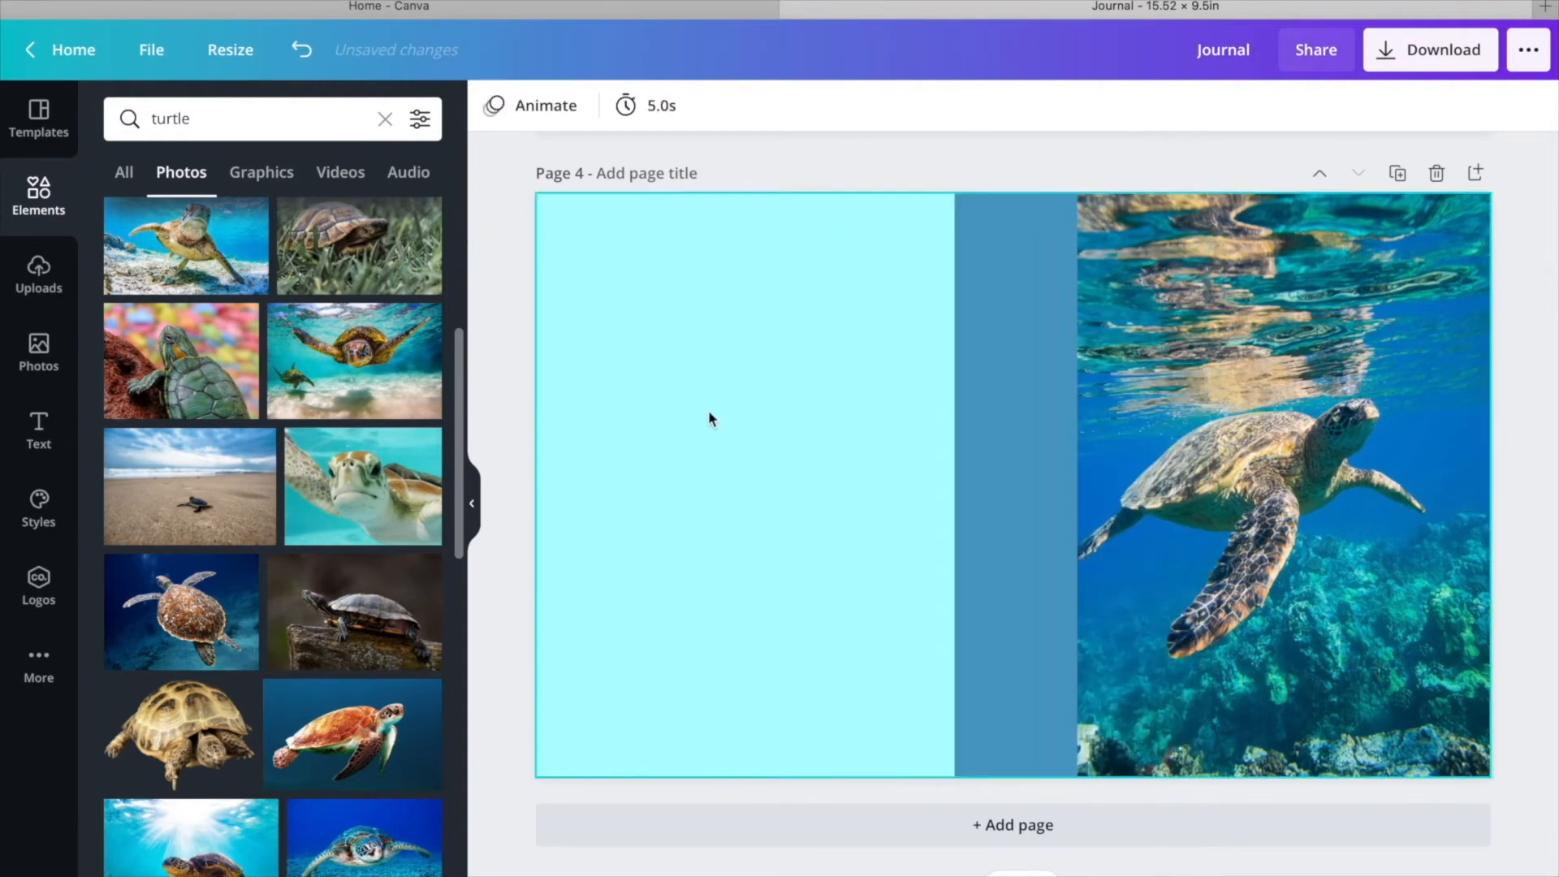
# Replace page 4's front cover photo with the sea turtle under sun rays, enlarged to full cover height and positioned with the turtle showing.
pyautogui.scroll(-3, 319, 552)
pyautogui.scroll(-10, 319, 552)
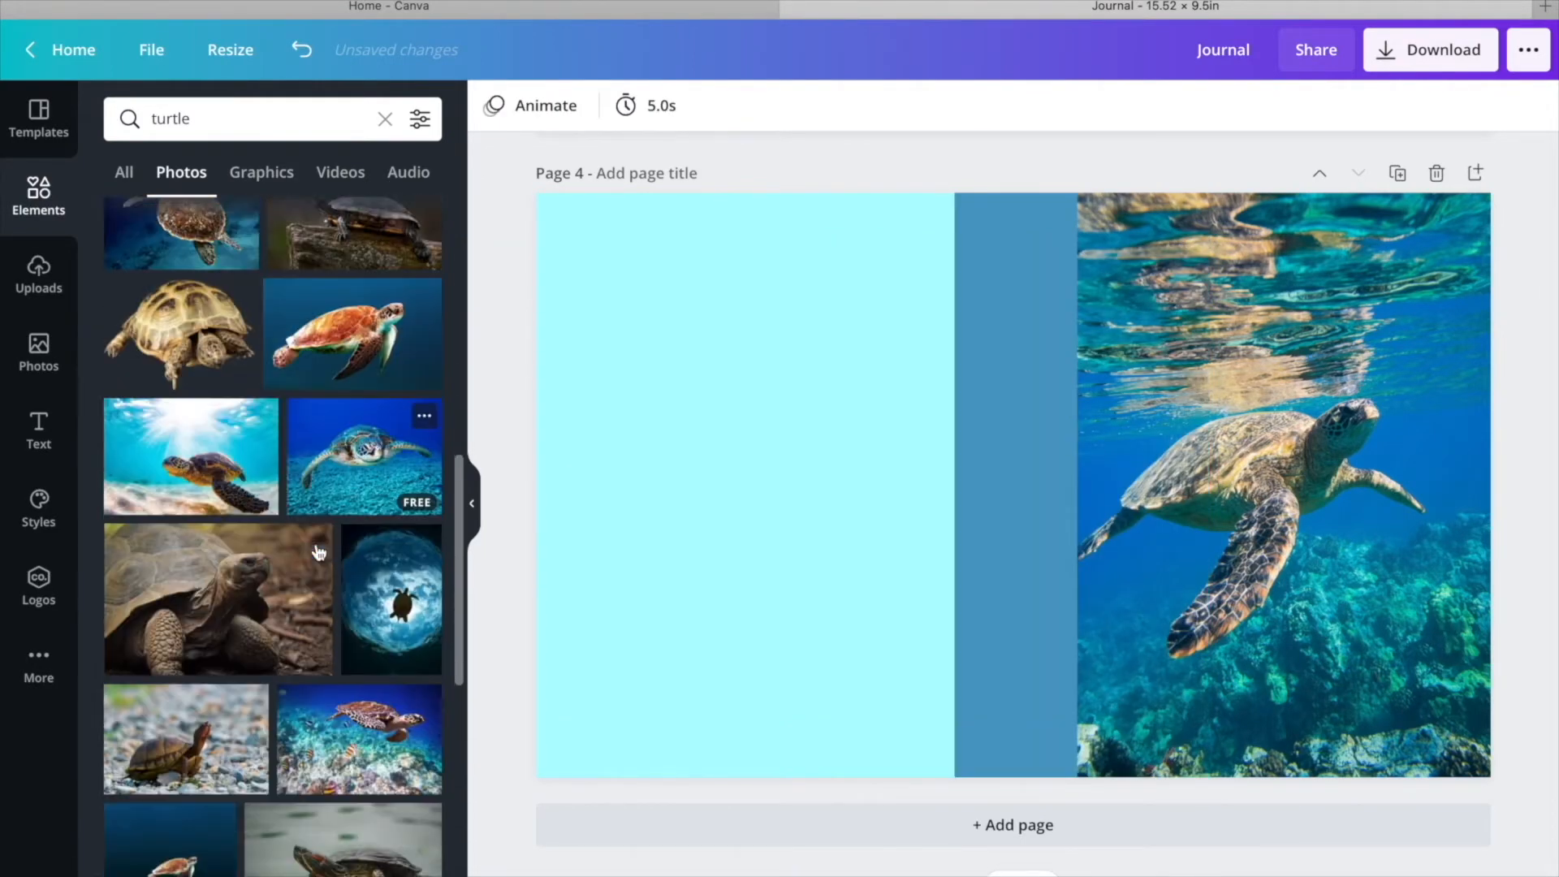
pyautogui.scroll(-5, 319, 552)
pyautogui.click(1207, 397)
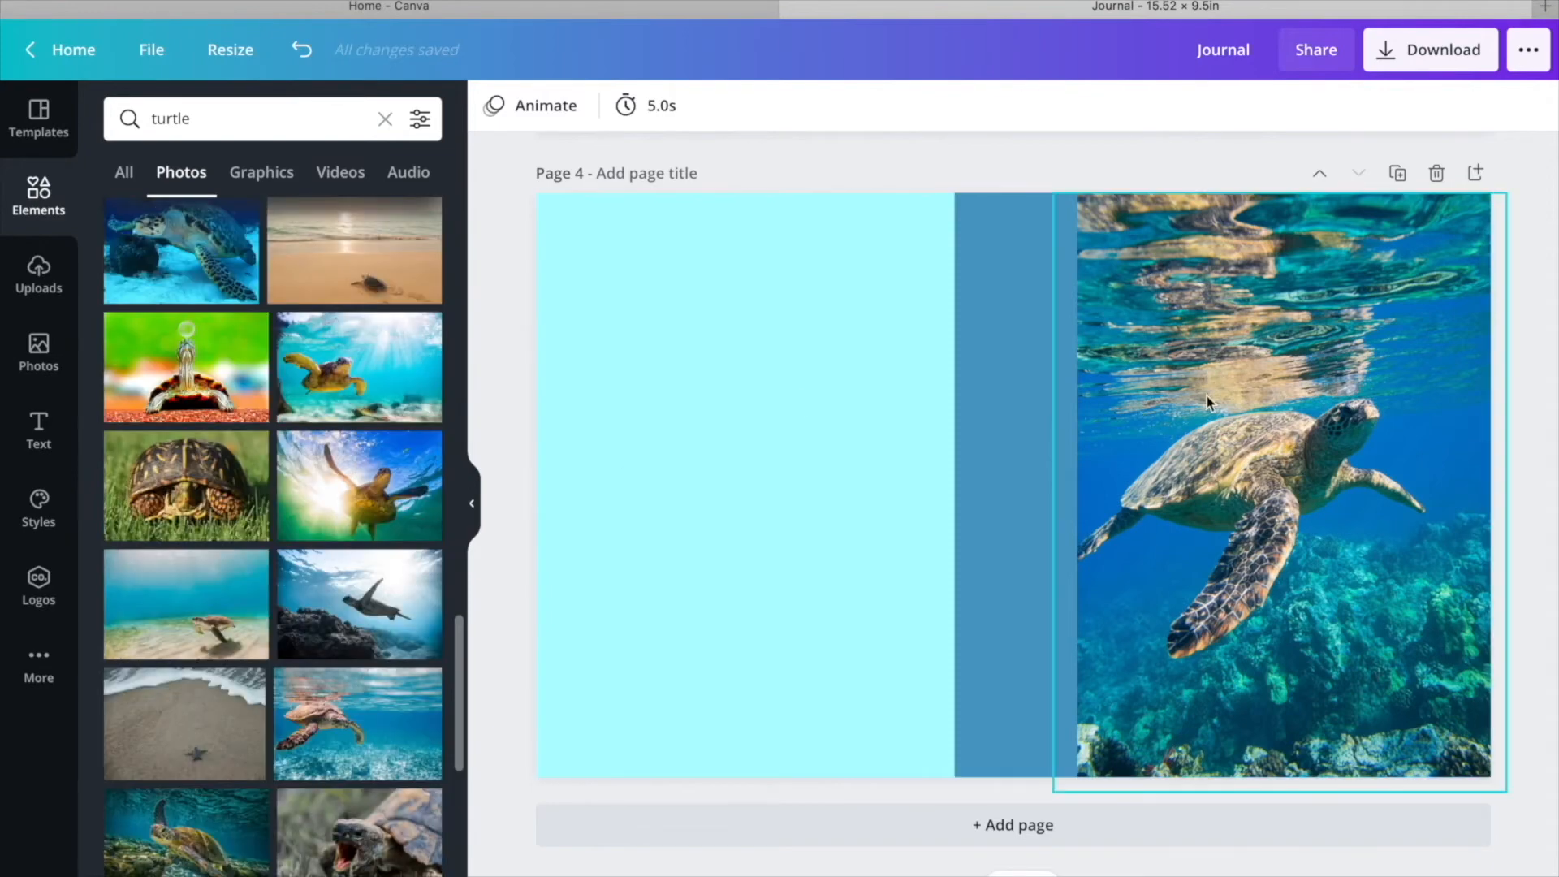
pyautogui.press('Delete')
pyautogui.click(395, 377)
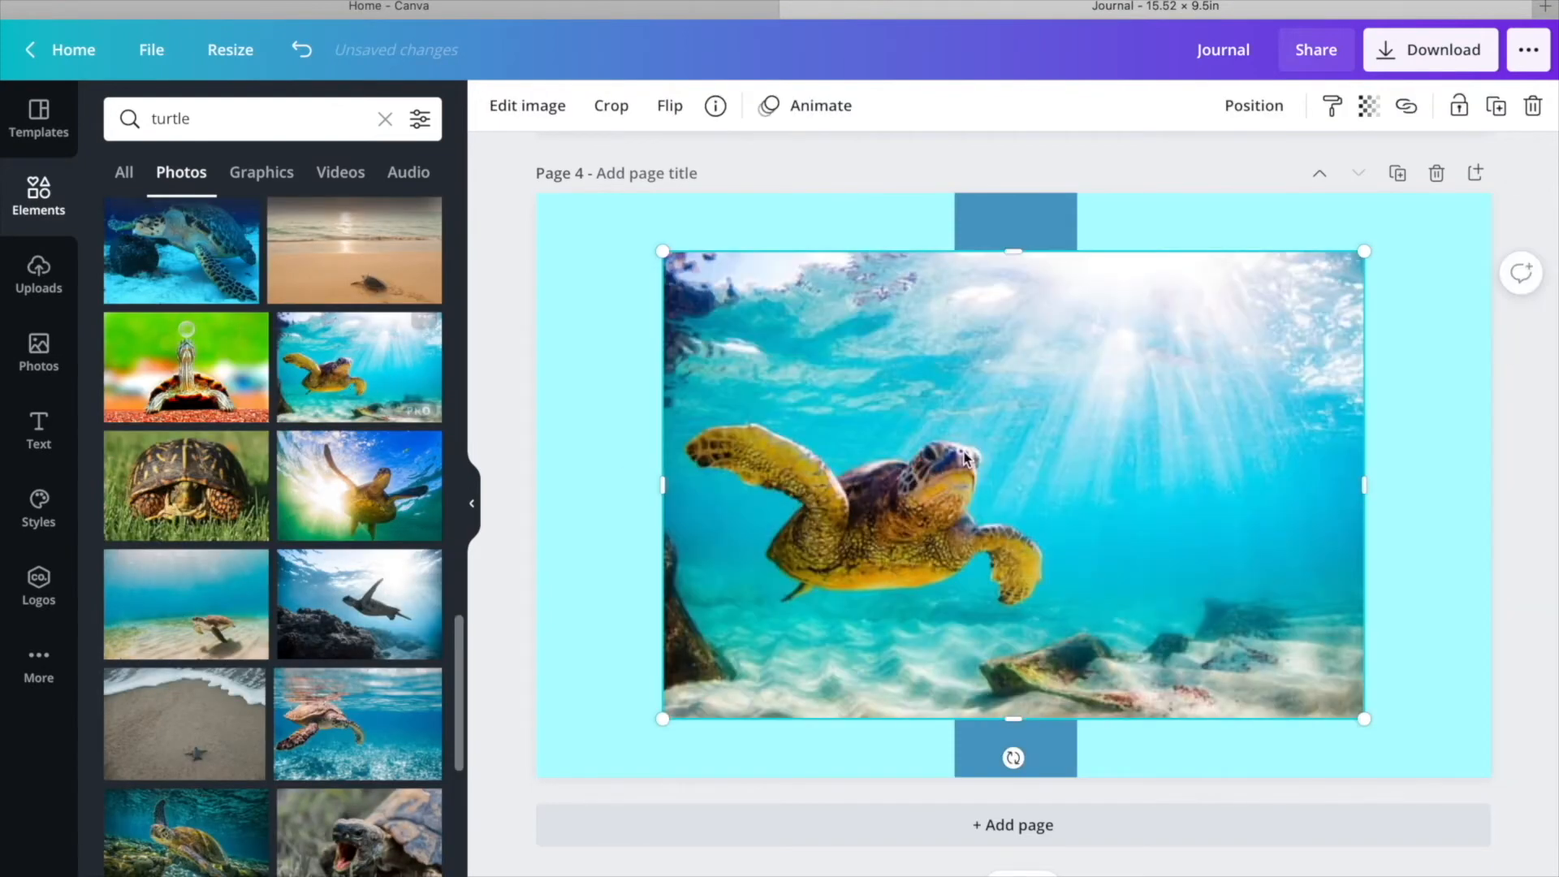
pyautogui.moveTo(1040, 458); pyautogui.dragTo(1422, 393)
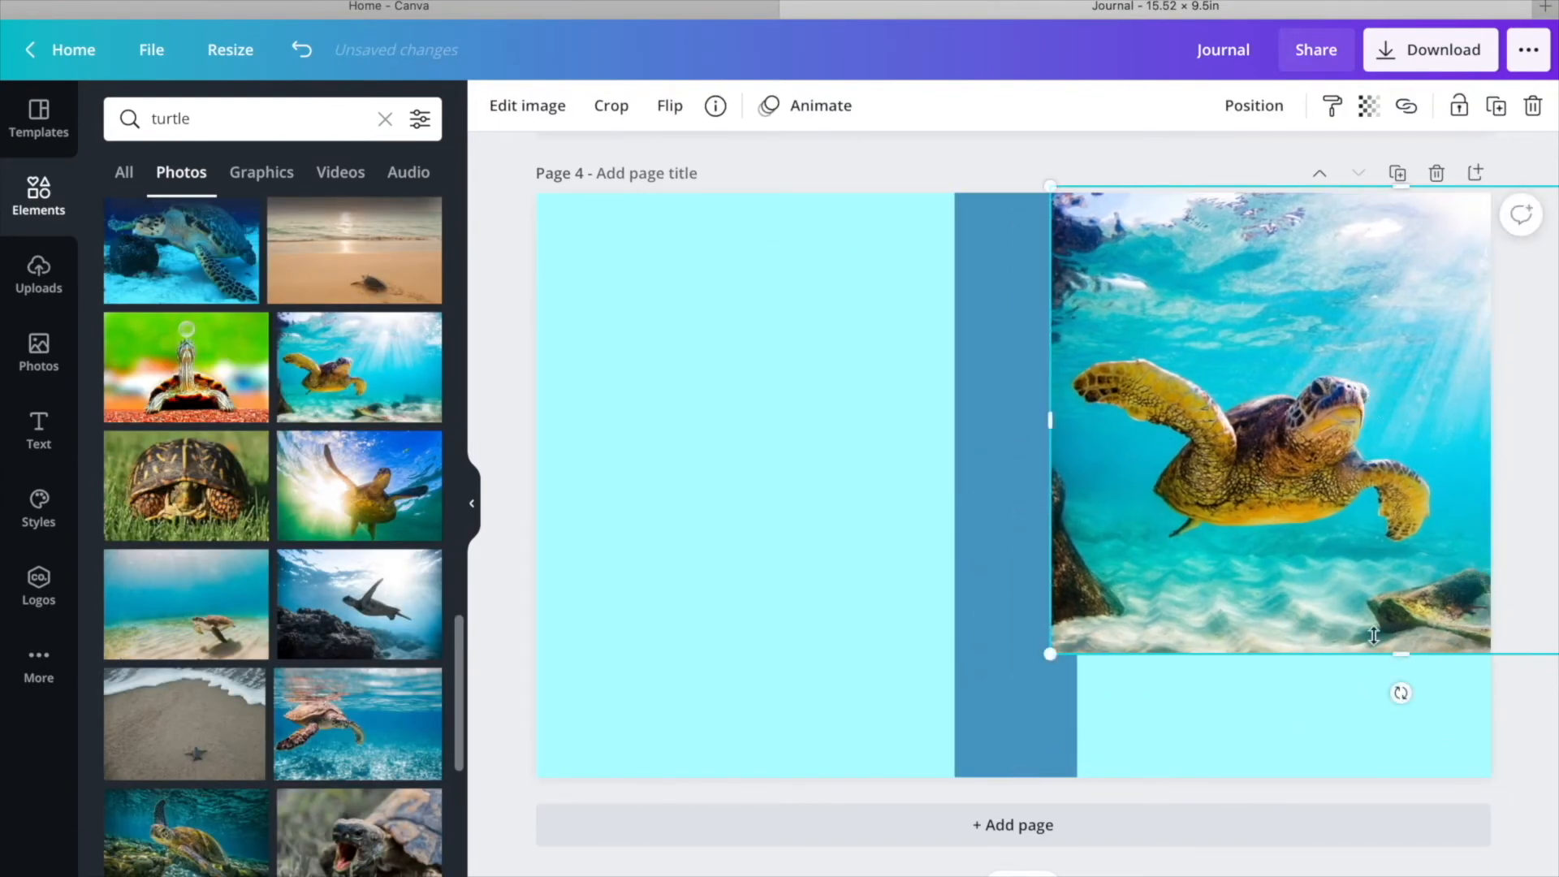
pyautogui.moveTo(1048, 656); pyautogui.dragTo(905, 857)
pyautogui.moveTo(1077, 597); pyautogui.dragTo(1213, 596)
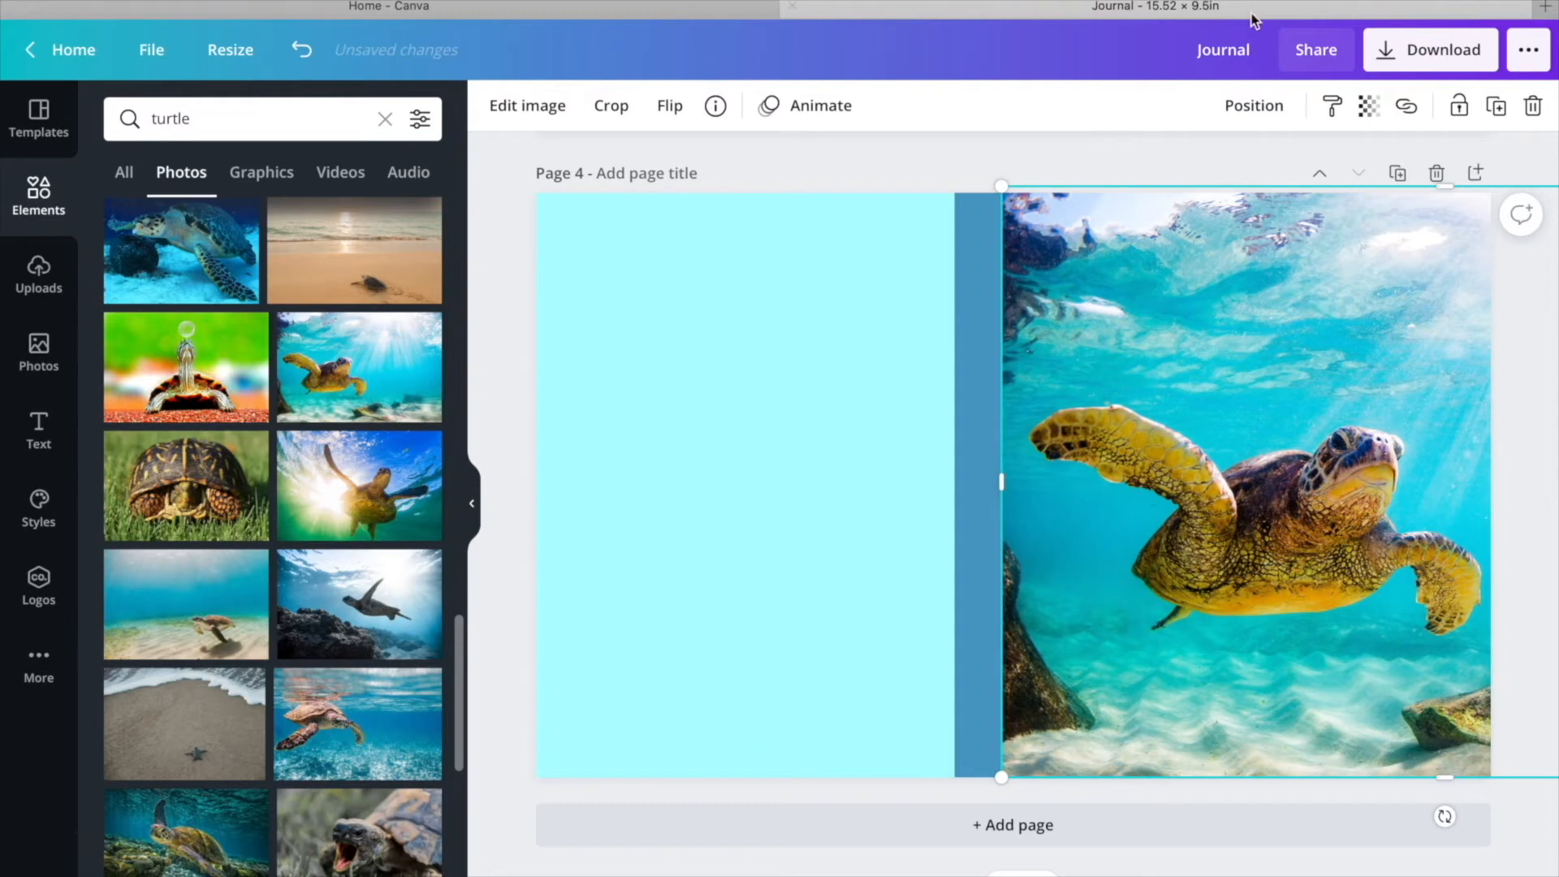
# Send the turtle photo on page 4 behind the blue spine strip and shift it slightly toward the outer cover edge.
pyautogui.click(1253, 104)
pyautogui.click(1190, 173)
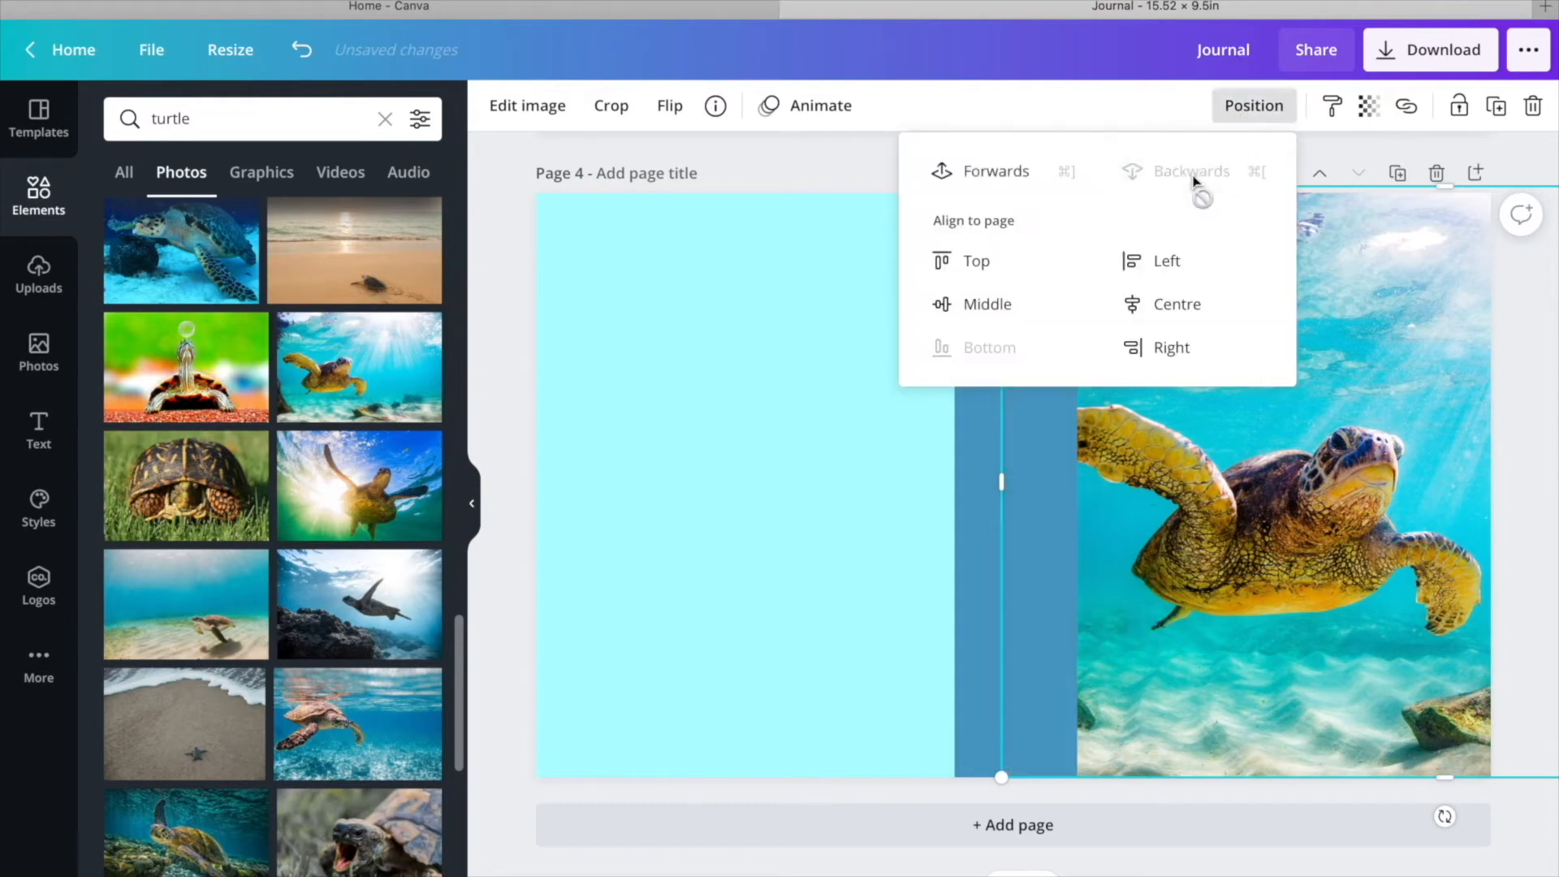
pyautogui.moveTo(1280, 479); pyautogui.dragTo(1295, 479)
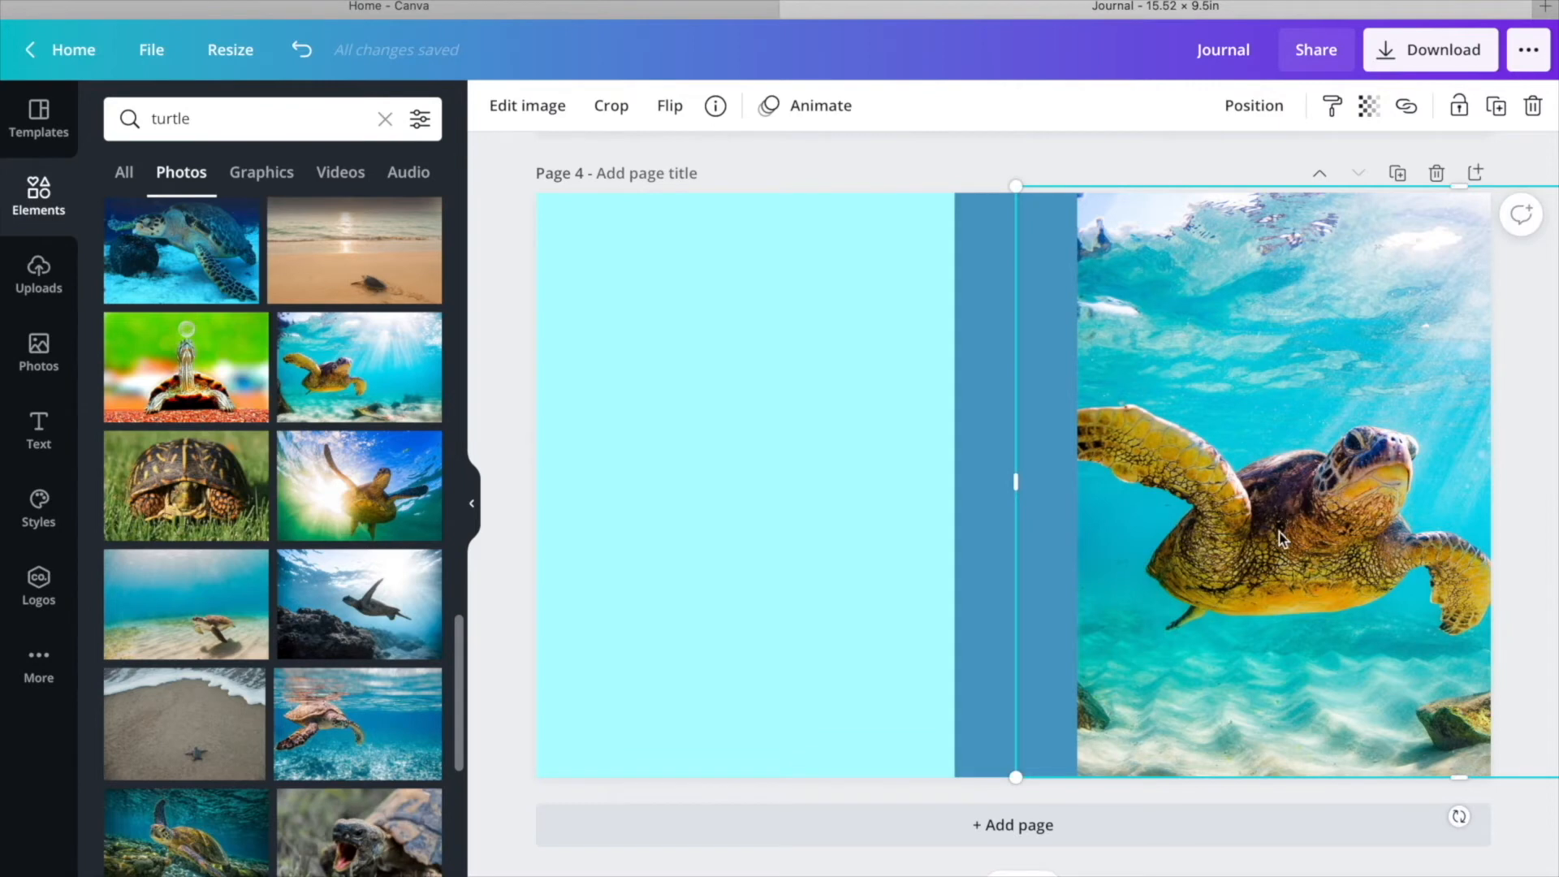
# Copy the turtle photo and paste it onto page 4, placing the duplicate over the back cover.
pyautogui.rightClick(1287, 416)
pyautogui.click(1345, 391)
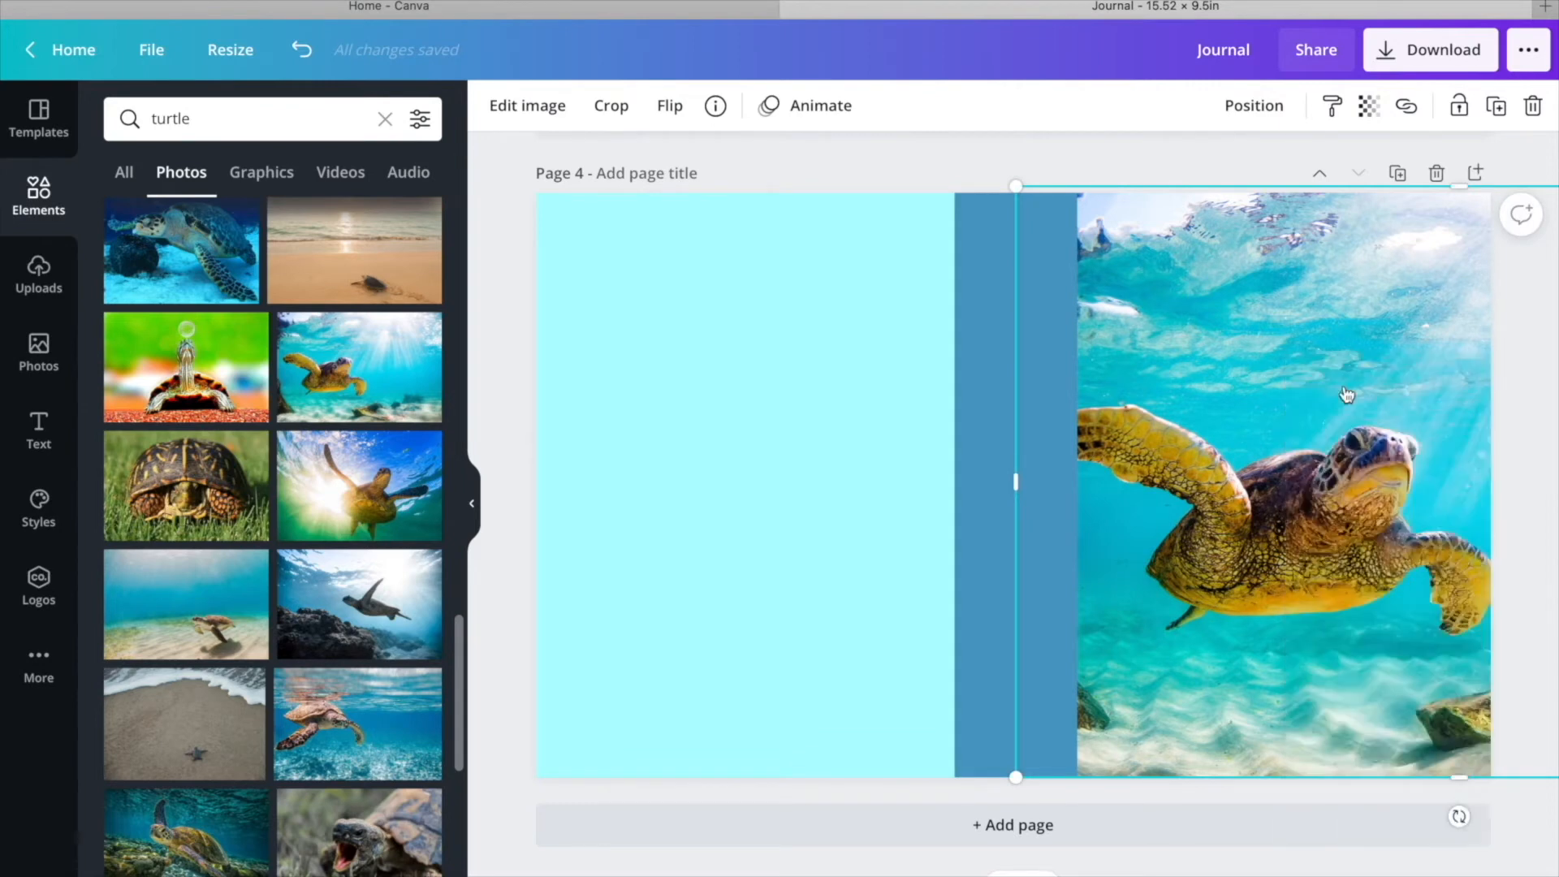
pyautogui.rightClick(738, 424)
pyautogui.click(823, 505)
pyautogui.moveTo(1121, 475); pyautogui.dragTo(537, 474)
# Arrange the blue spine strip in front of the turtle photos on both cover halves.
pyautogui.click(1244, 113)
pyautogui.click(958, 546)
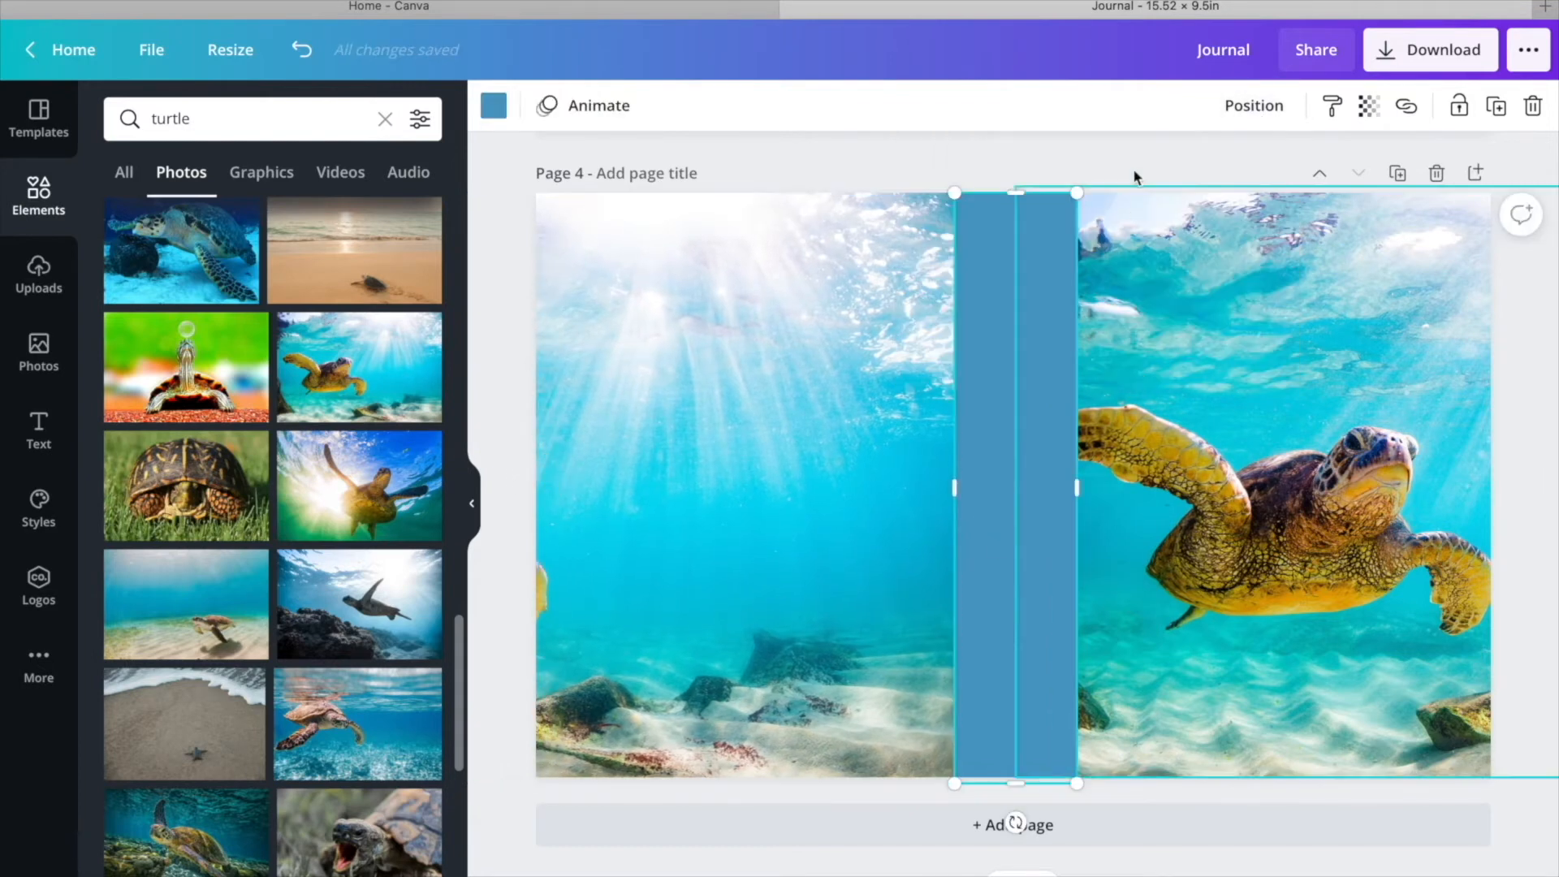
pyautogui.click(1232, 112)
pyautogui.click(1157, 180)
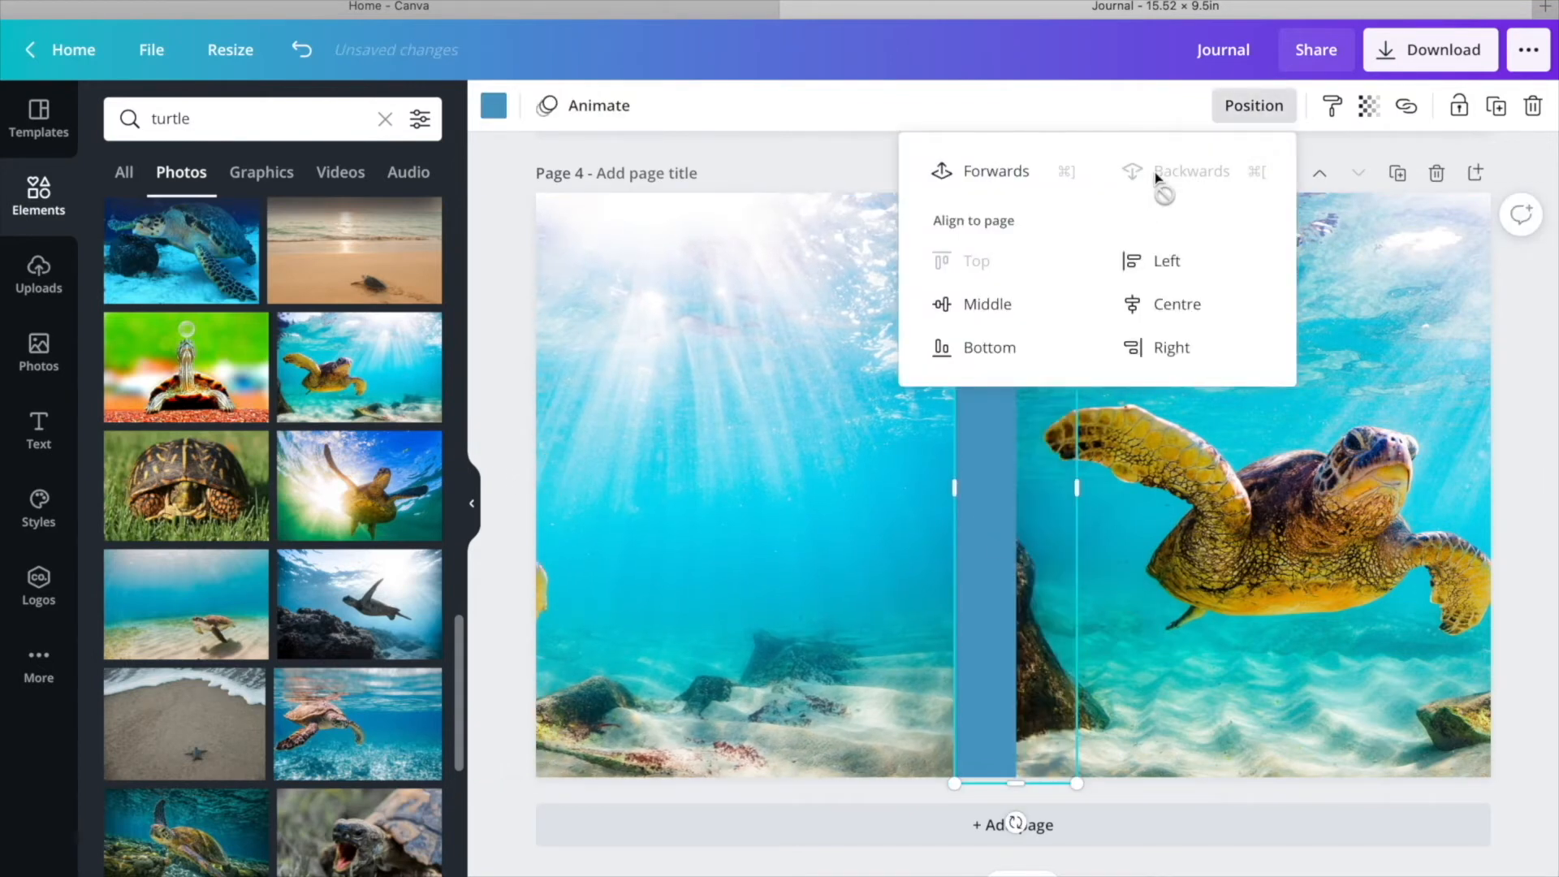
pyautogui.click(991, 174)
# Enlarge the back cover photo, line its edge up with the spine, and undo the last small nudge.
pyautogui.click(688, 352)
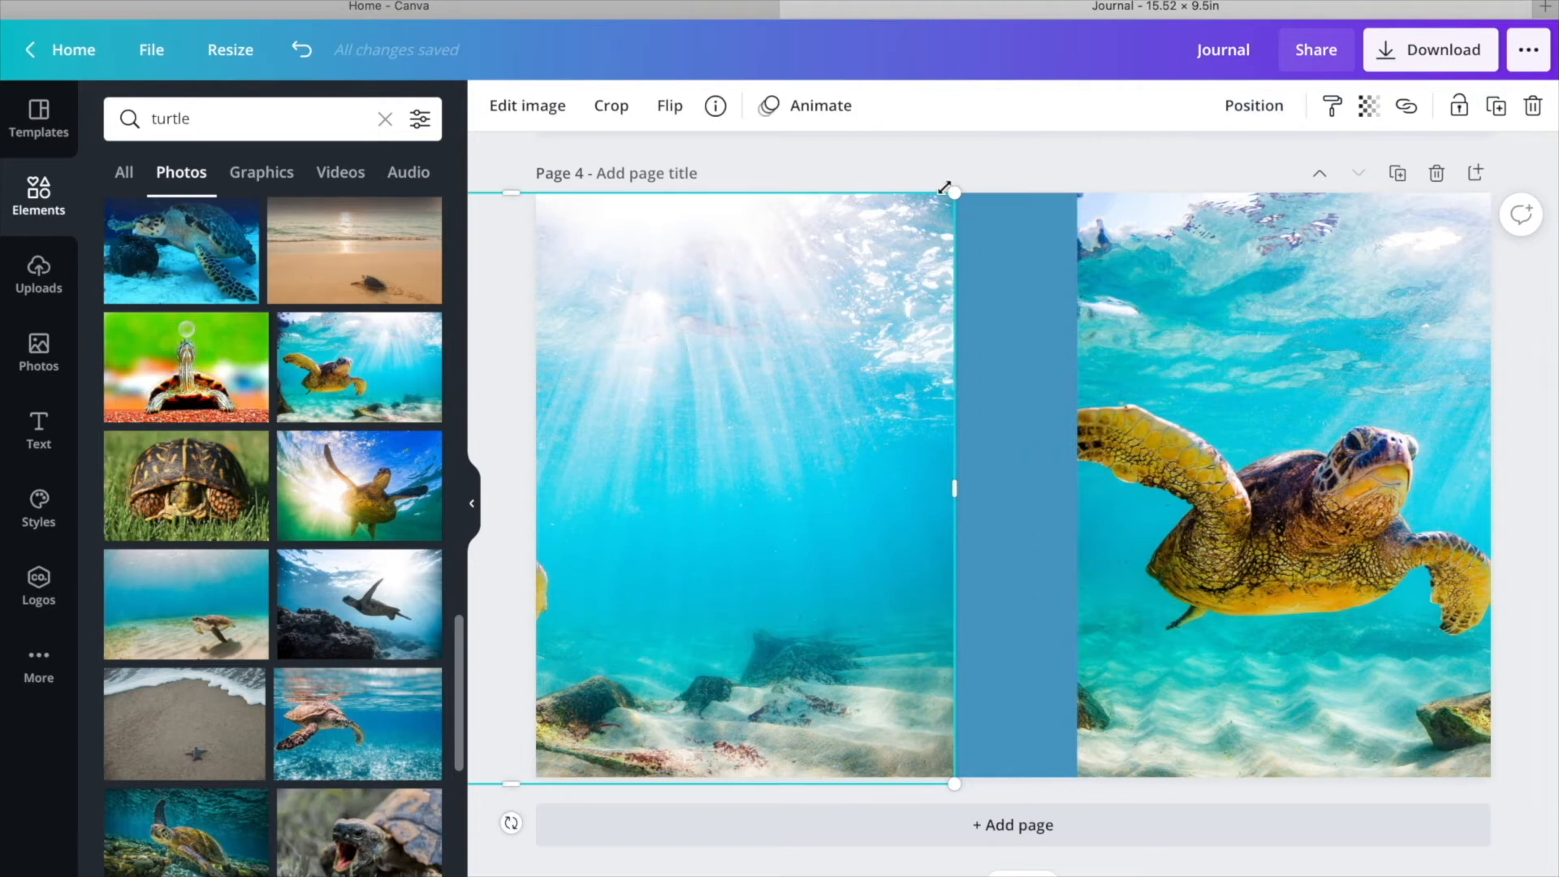
pyautogui.moveTo(958, 183); pyautogui.dragTo(1000, 160)
pyautogui.moveTo(835, 326); pyautogui.dragTo(912, 356)
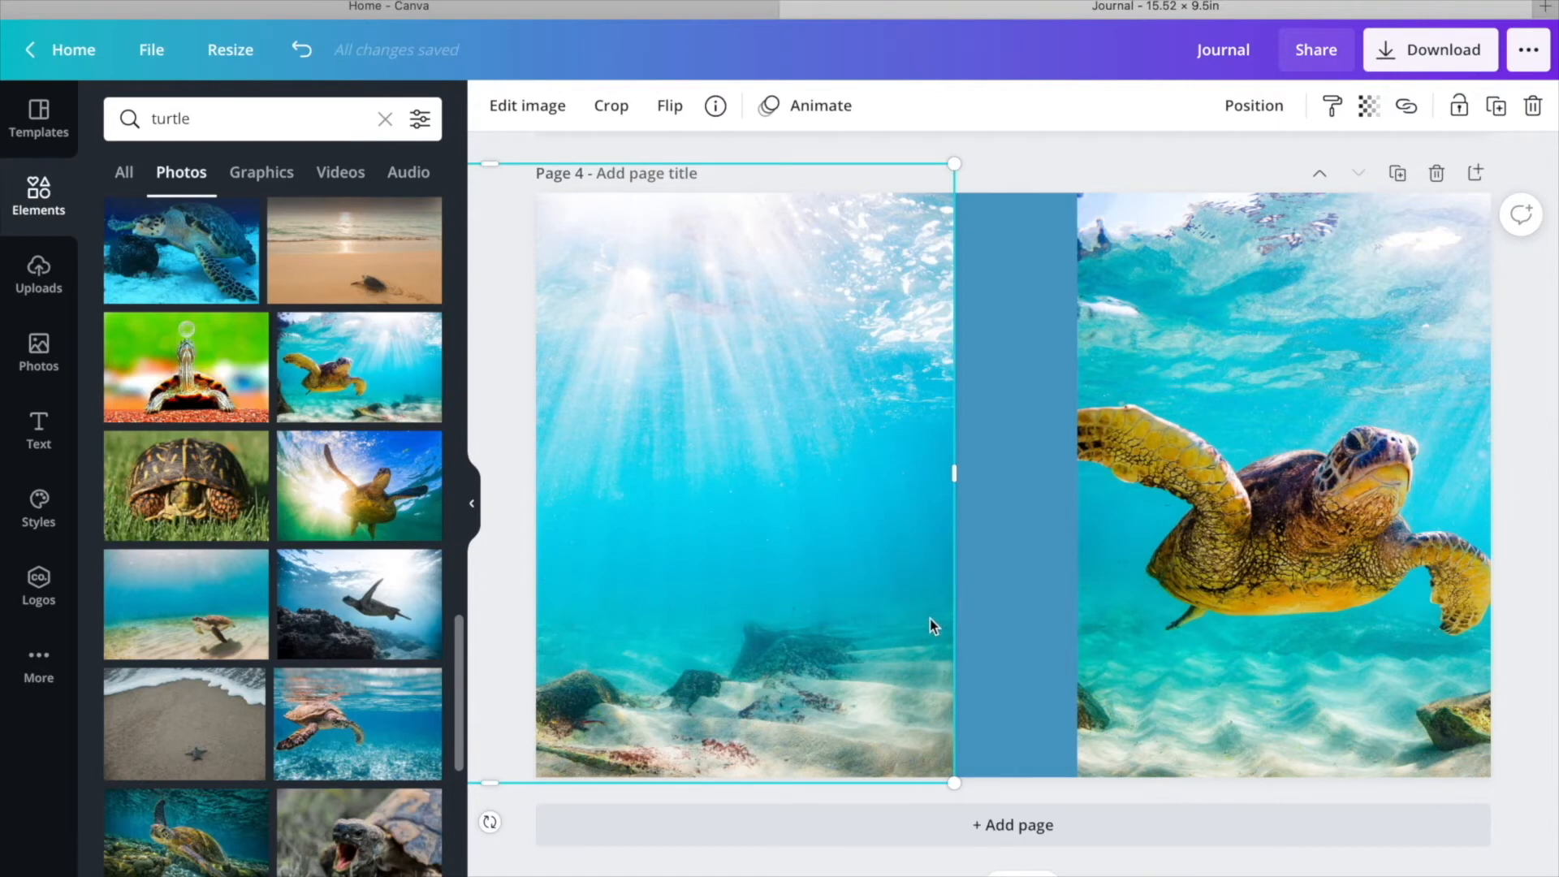
pyautogui.moveTo(929, 619); pyautogui.dragTo(929, 613)
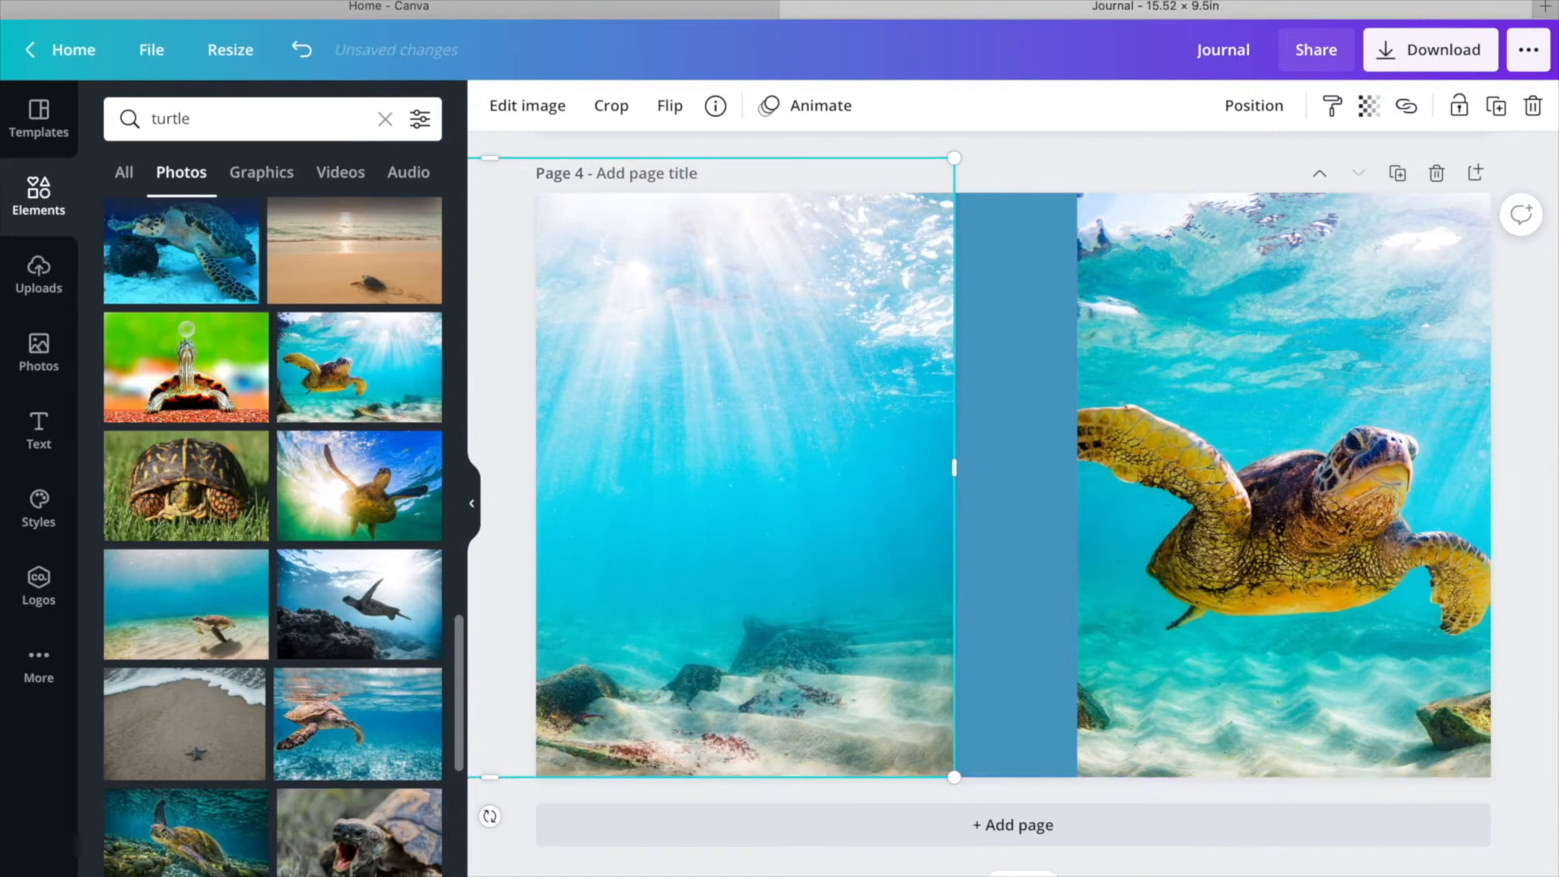
pyautogui.press('super+z')
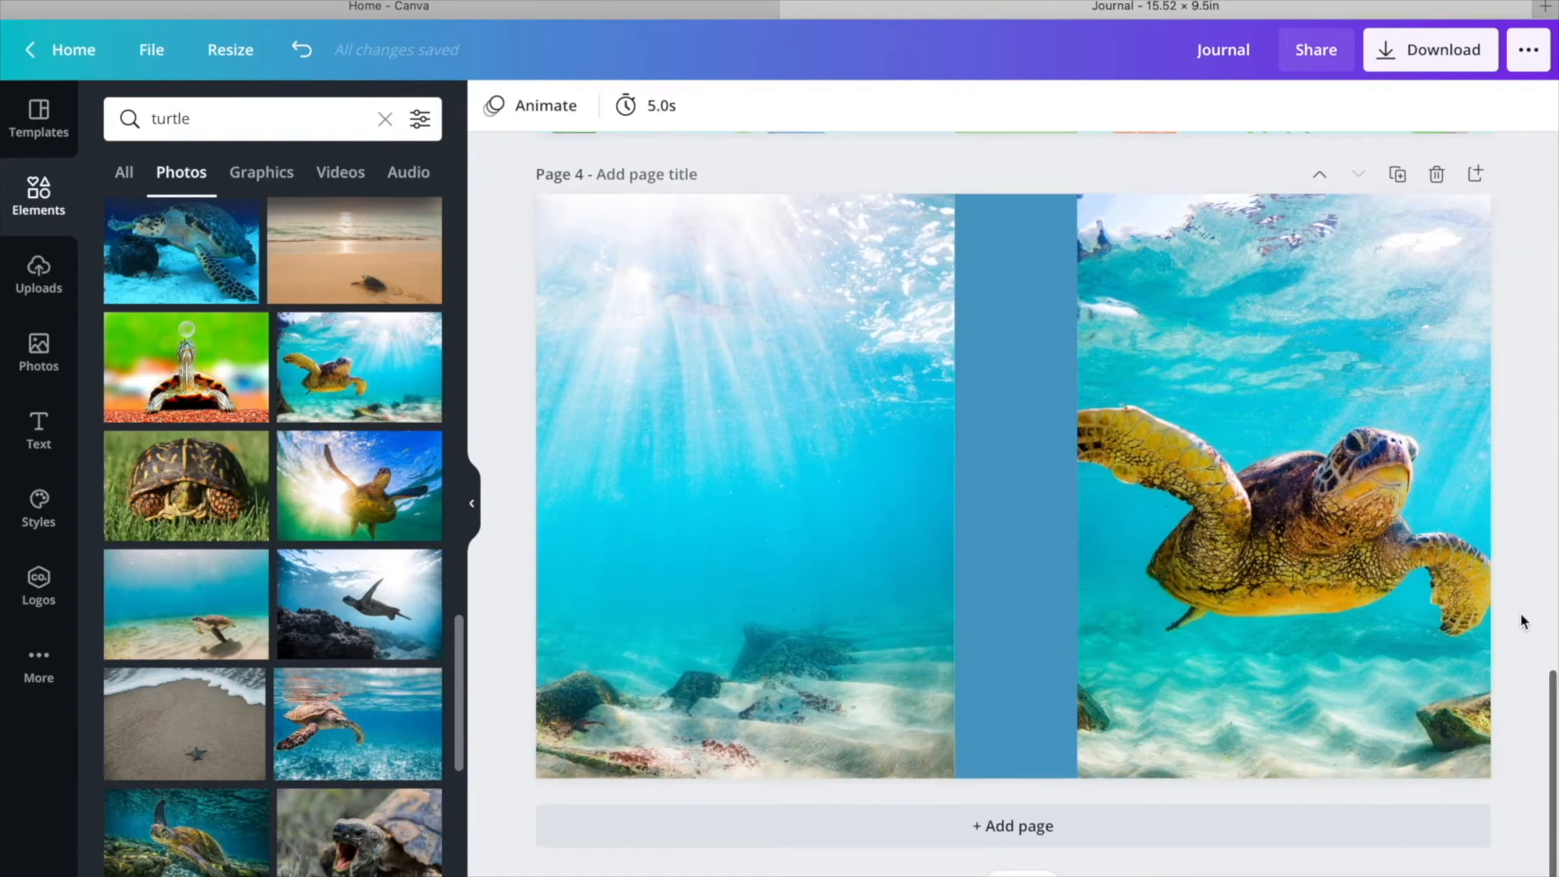
# Recolour the spine strip with the teal shade from the turtle photo's colours.
pyautogui.click(1010, 490)
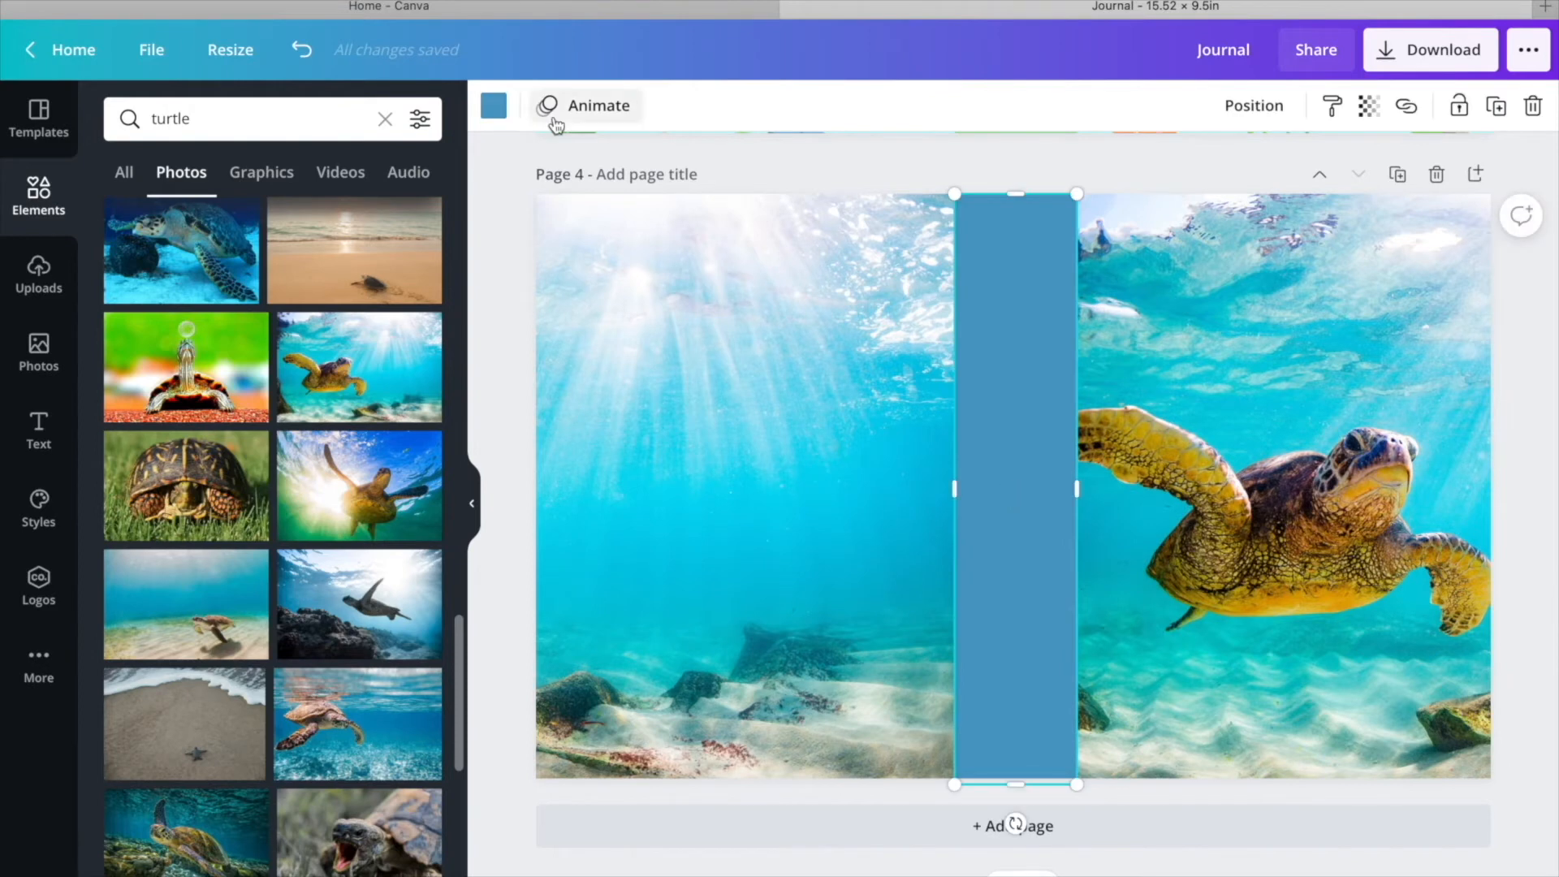
pyautogui.click(494, 105)
pyautogui.click(127, 225)
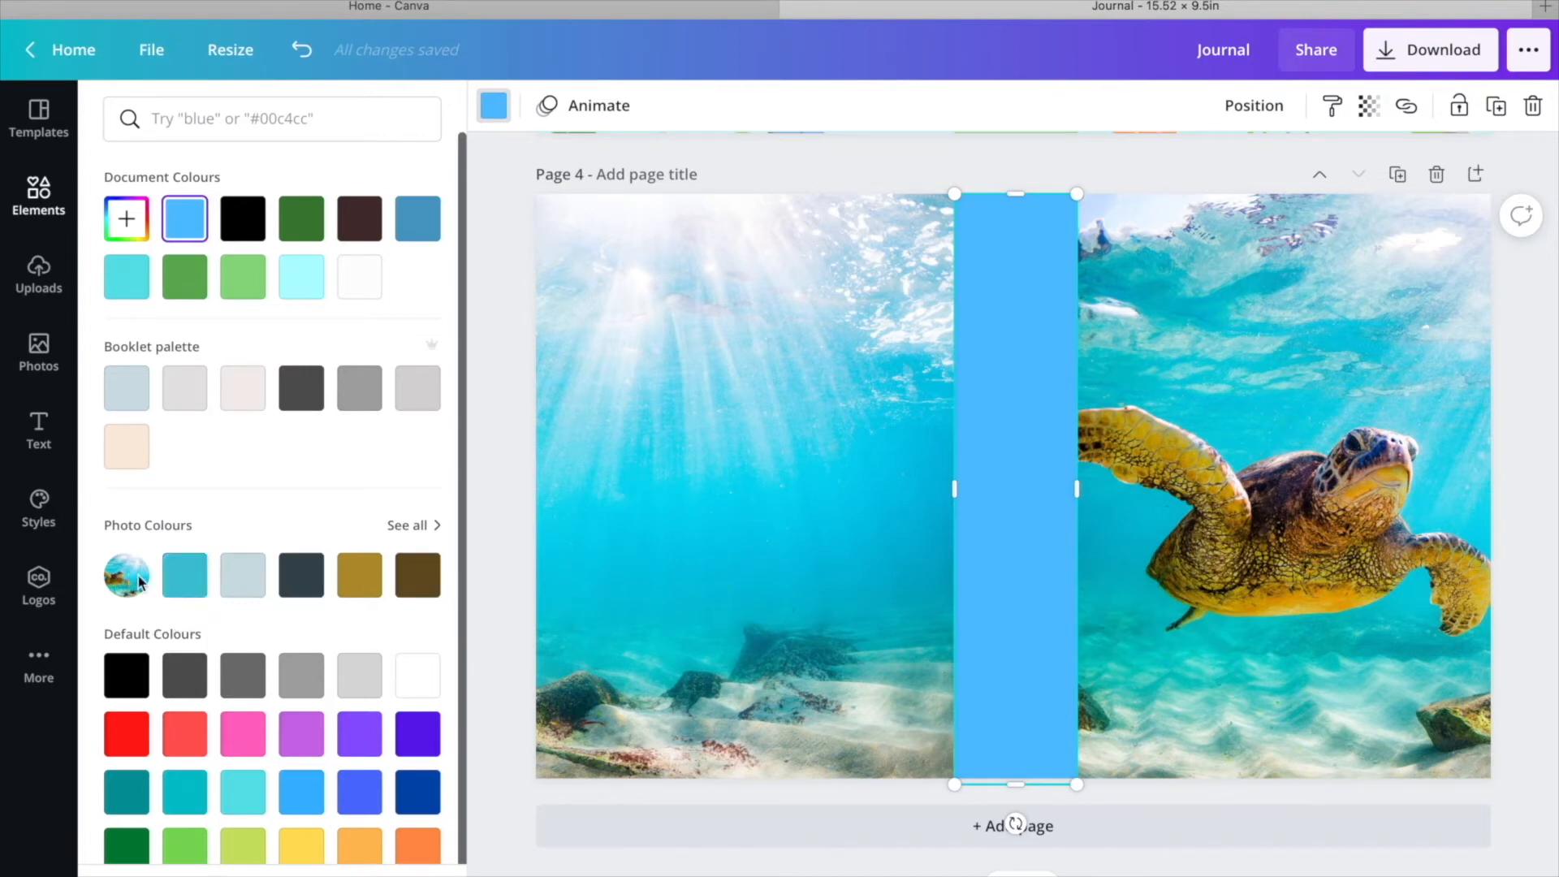
pyautogui.click(425, 527)
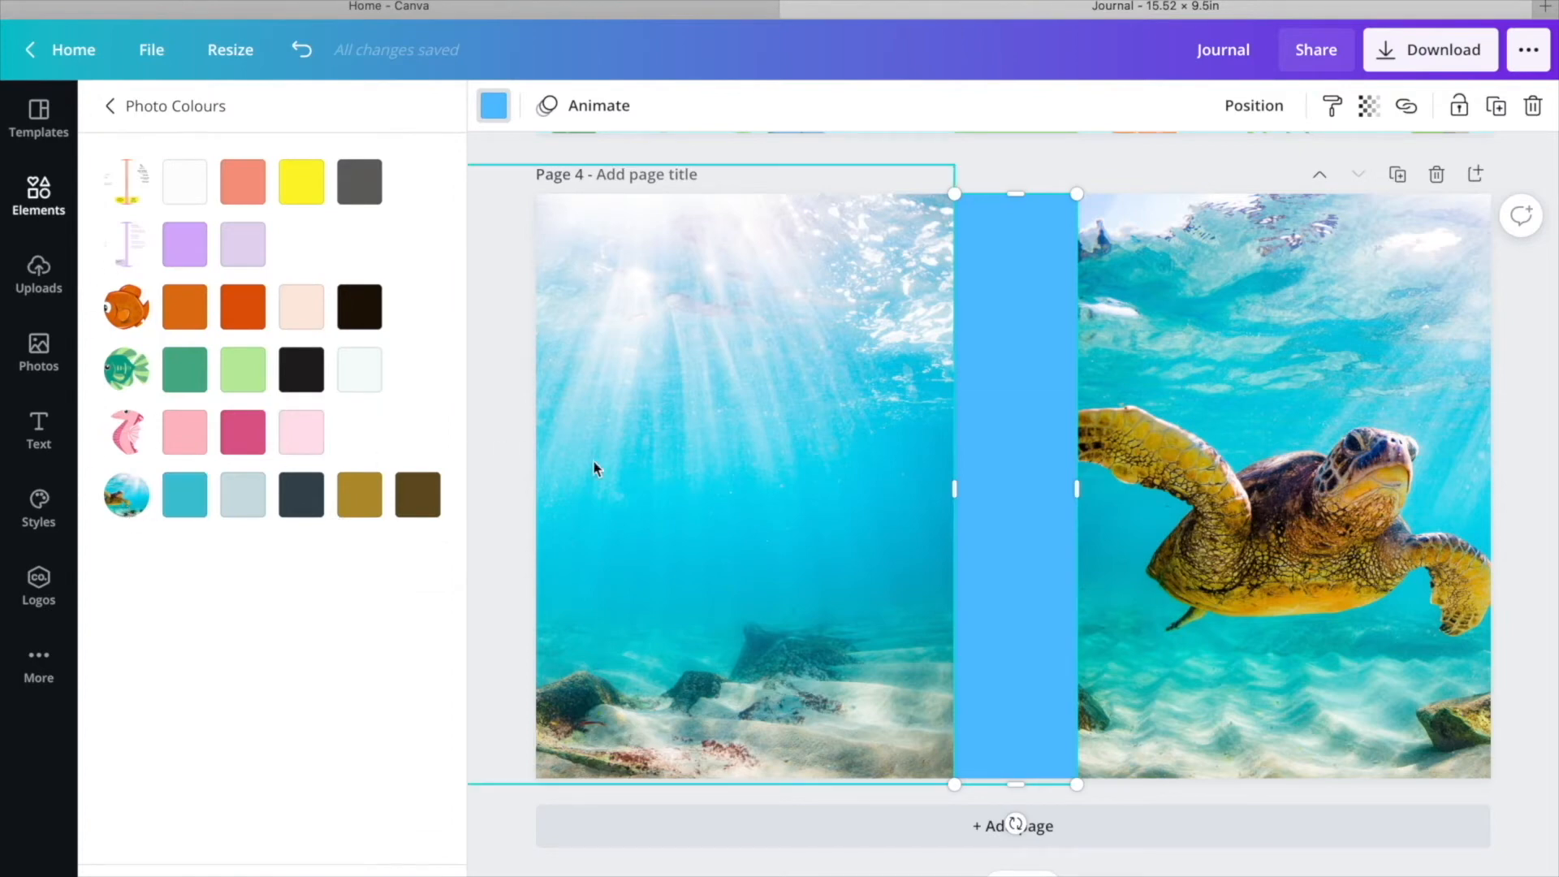
pyautogui.click(185, 500)
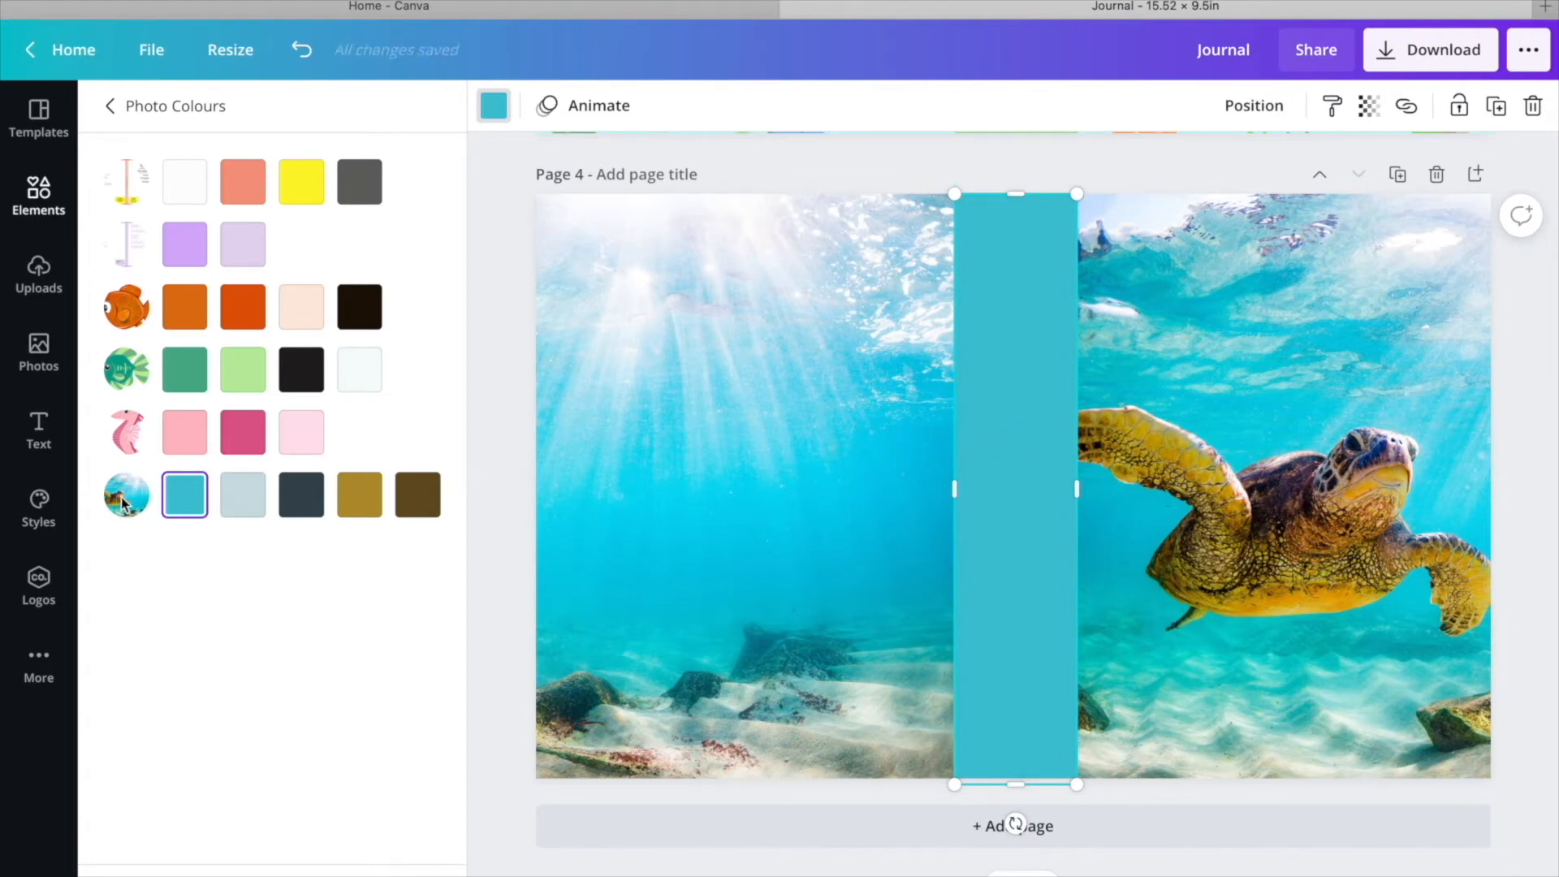
pyautogui.click(1080, 169)
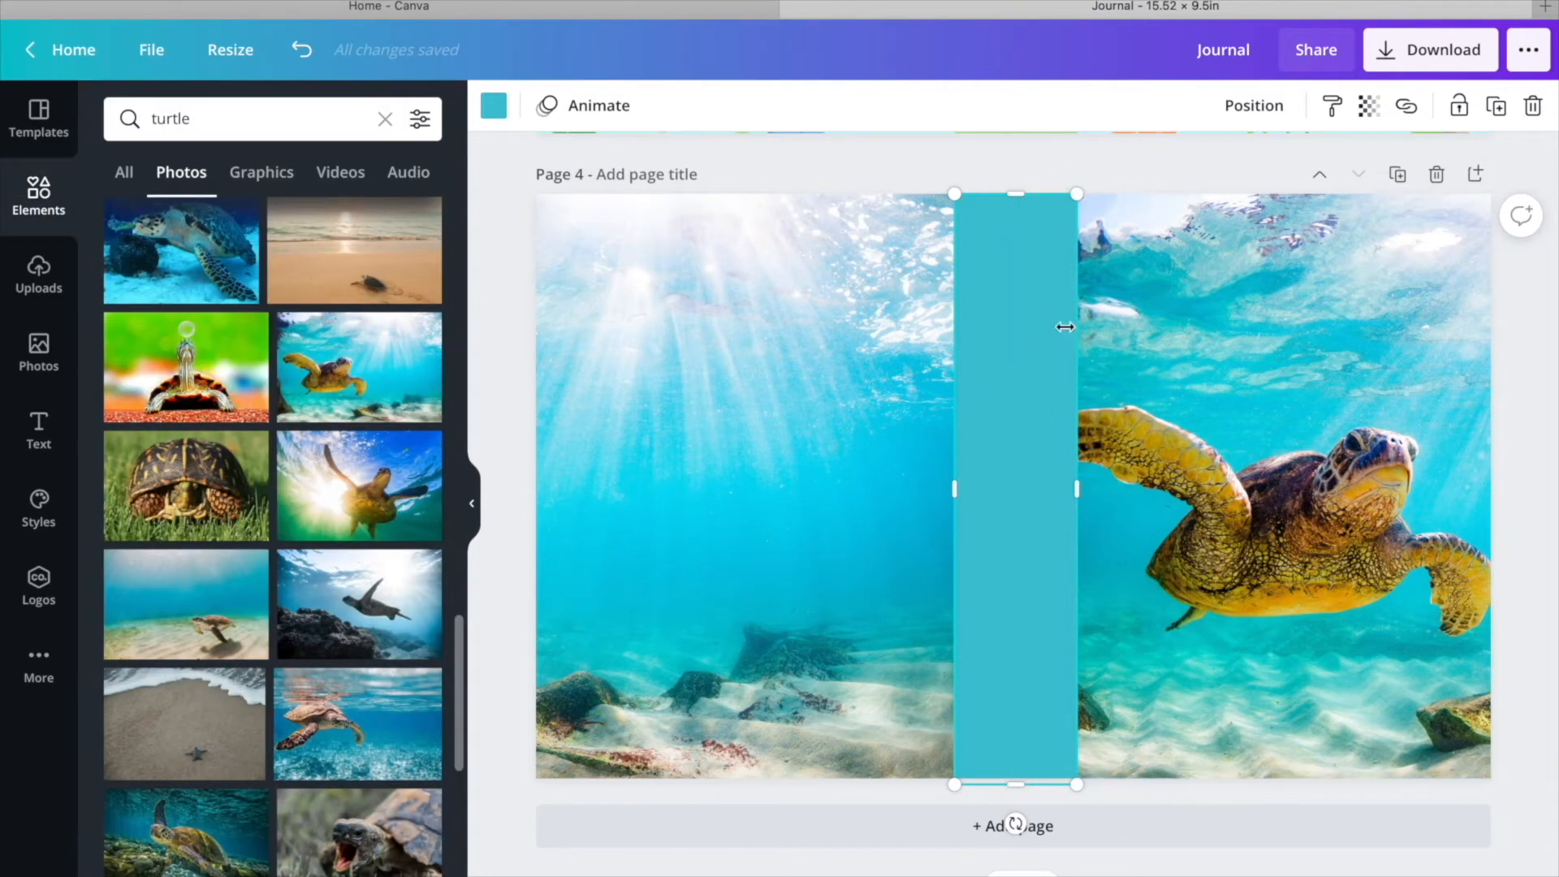
# Adjust the front cover turtle photo with saturation 6, slightly raised contrast and higher brightness.
pyautogui.hscroll(3, 1128, 414)
pyautogui.click(1181, 499)
pyautogui.click(520, 106)
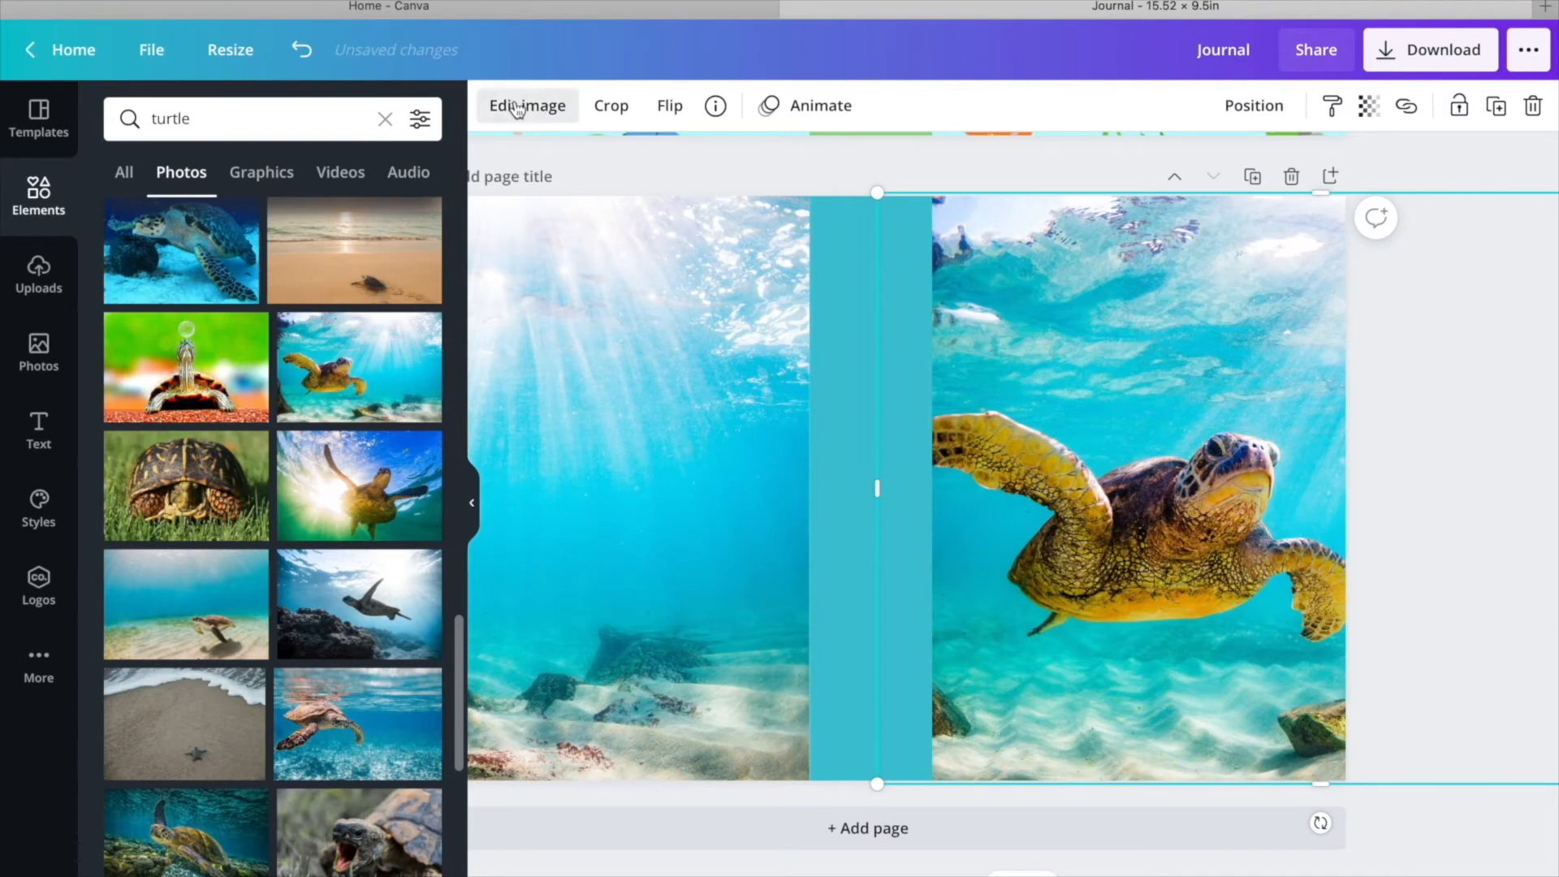
pyautogui.click(140, 305)
pyautogui.moveTo(272, 322); pyautogui.dragTo(286, 328)
pyautogui.moveTo(273, 271); pyautogui.dragTo(282, 273)
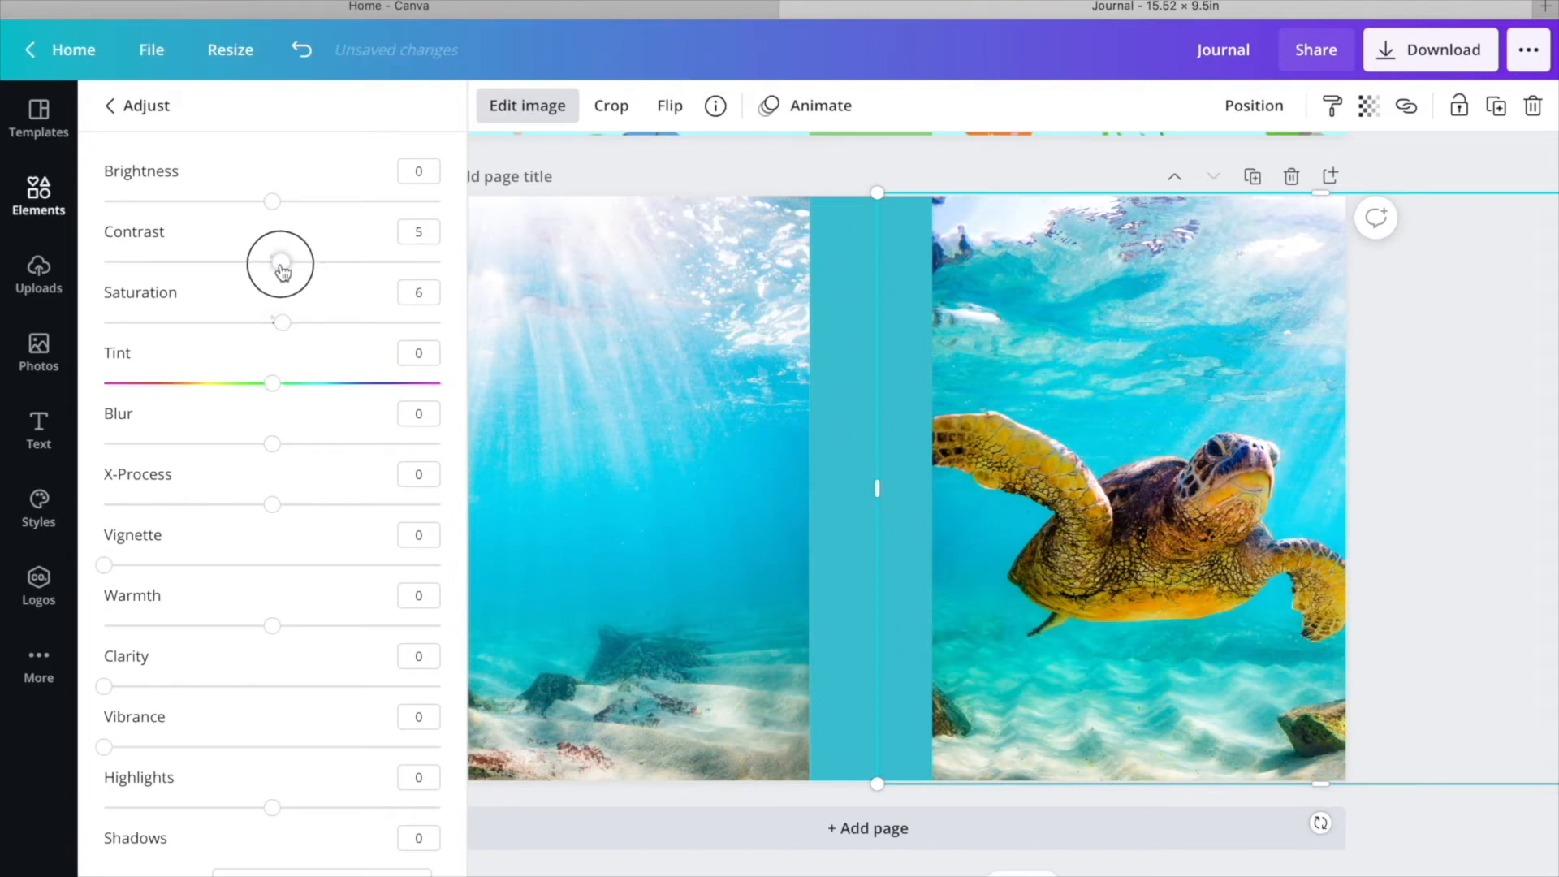
pyautogui.moveTo(282, 213)
pyautogui.mouseDown()
pyautogui.moveTo(306, 209)
pyautogui.moveTo(265, 208)
pyautogui.moveTo(303, 208)
pyautogui.mouseUp()
pyautogui.scroll(-3, 271, 449)
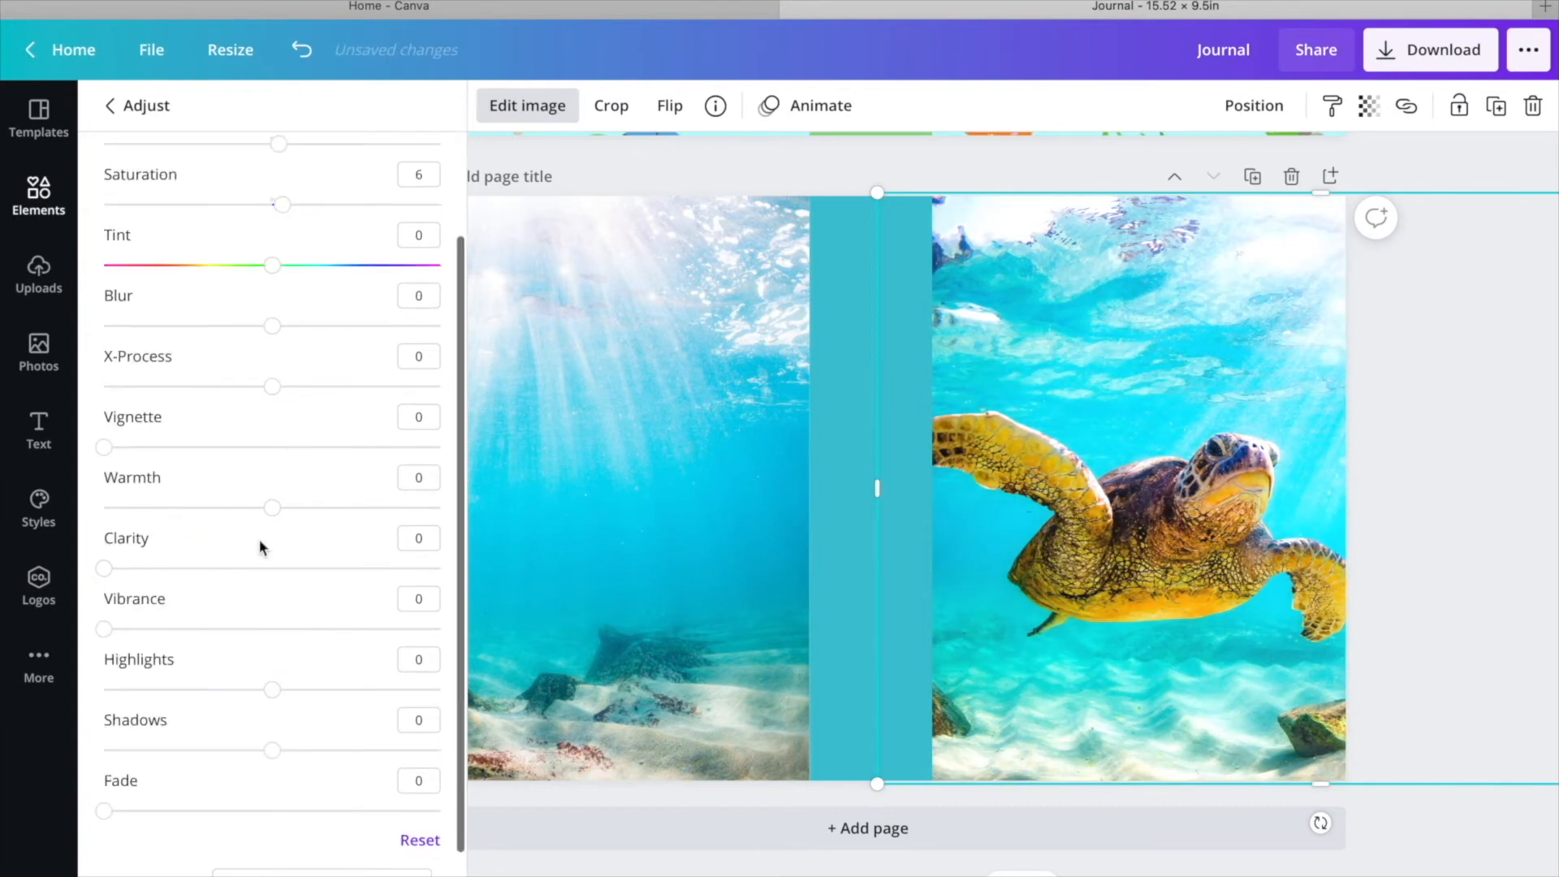
pyautogui.press('Escape')
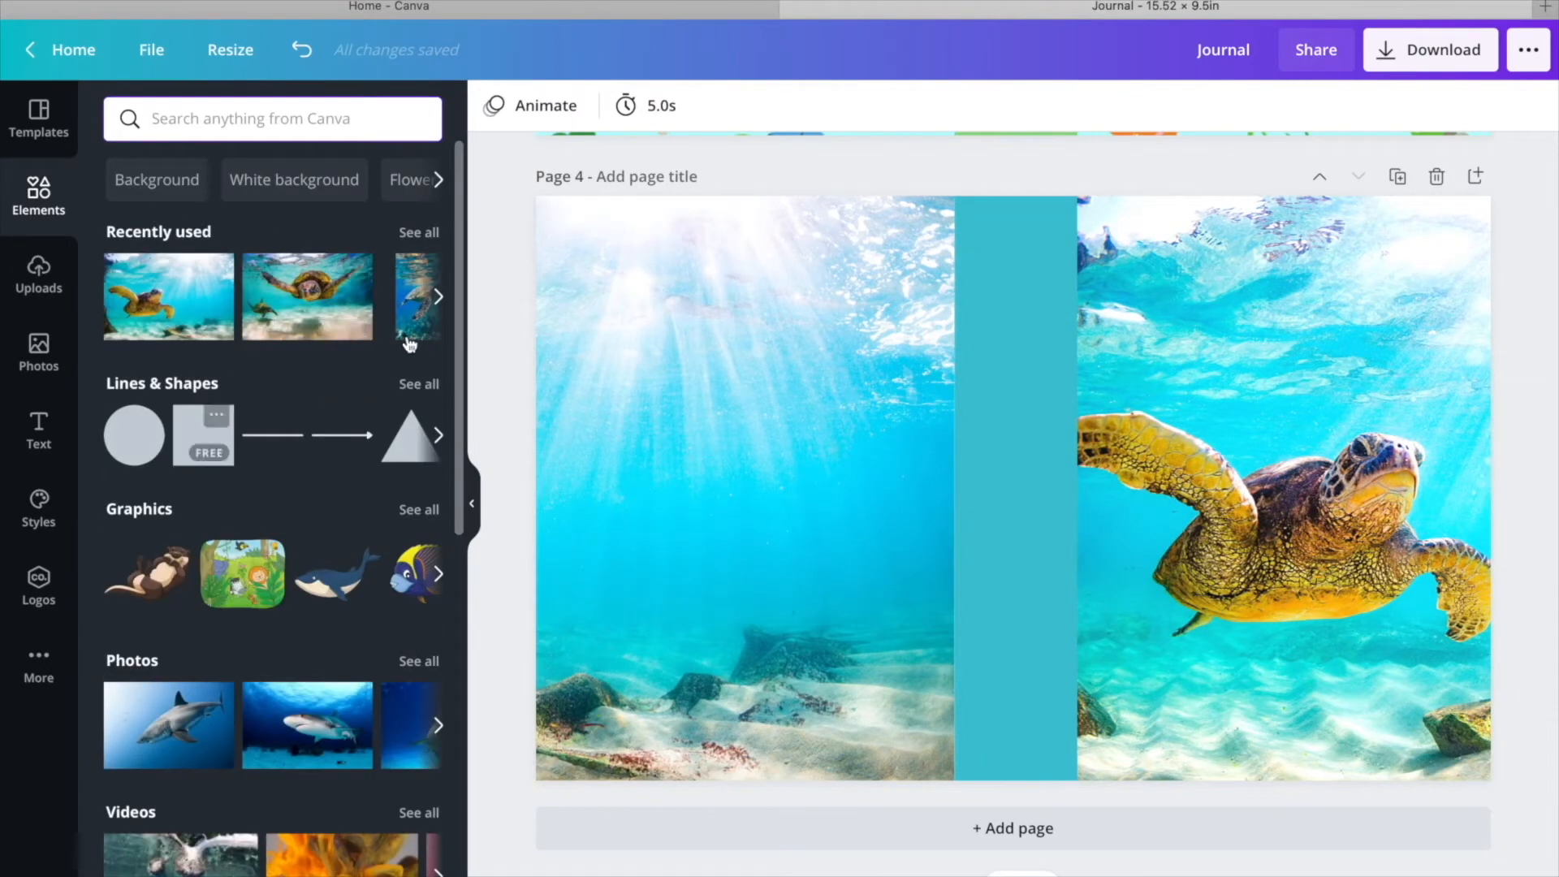
# Add a square with a shadowed edge from Lines & Shapes to page 4 and recolour its face white.
pyautogui.click(413, 386)
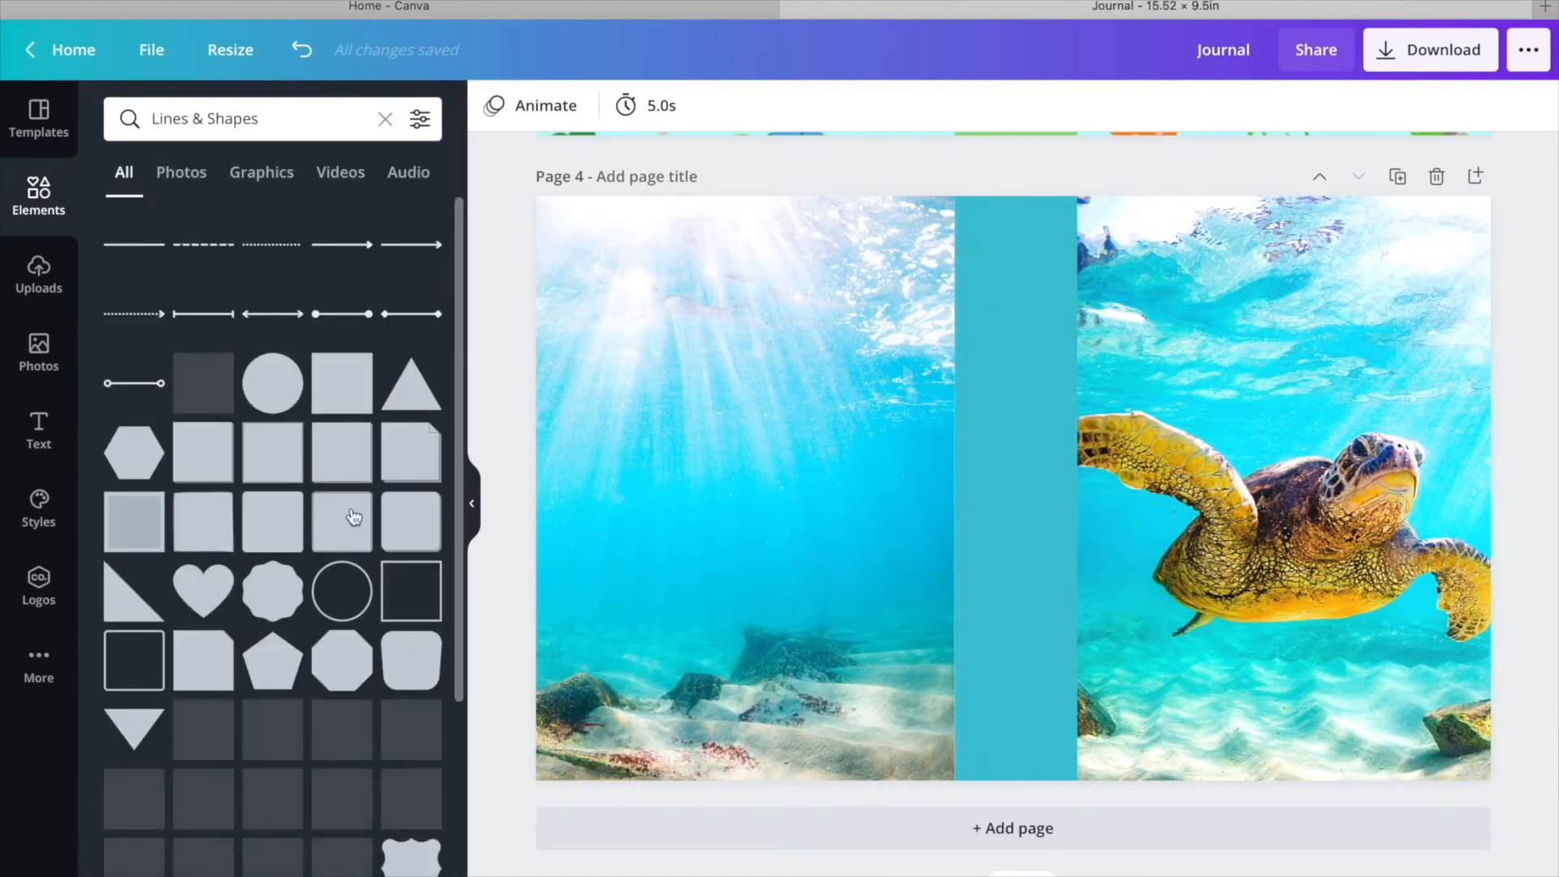
pyautogui.click(203, 461)
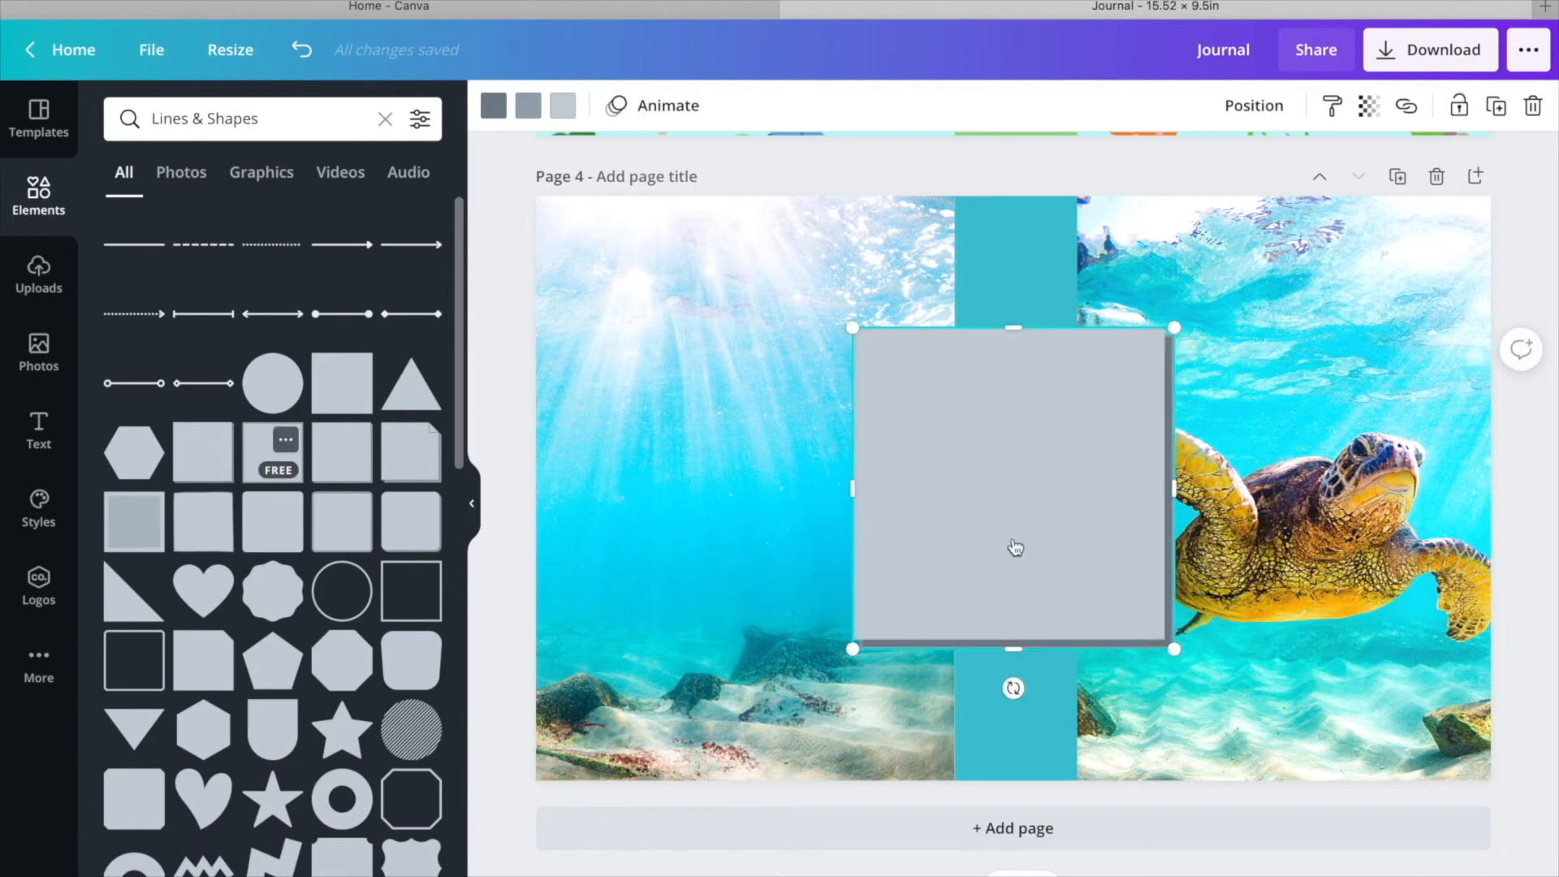
pyautogui.click(471, 503)
pyautogui.click(172, 108)
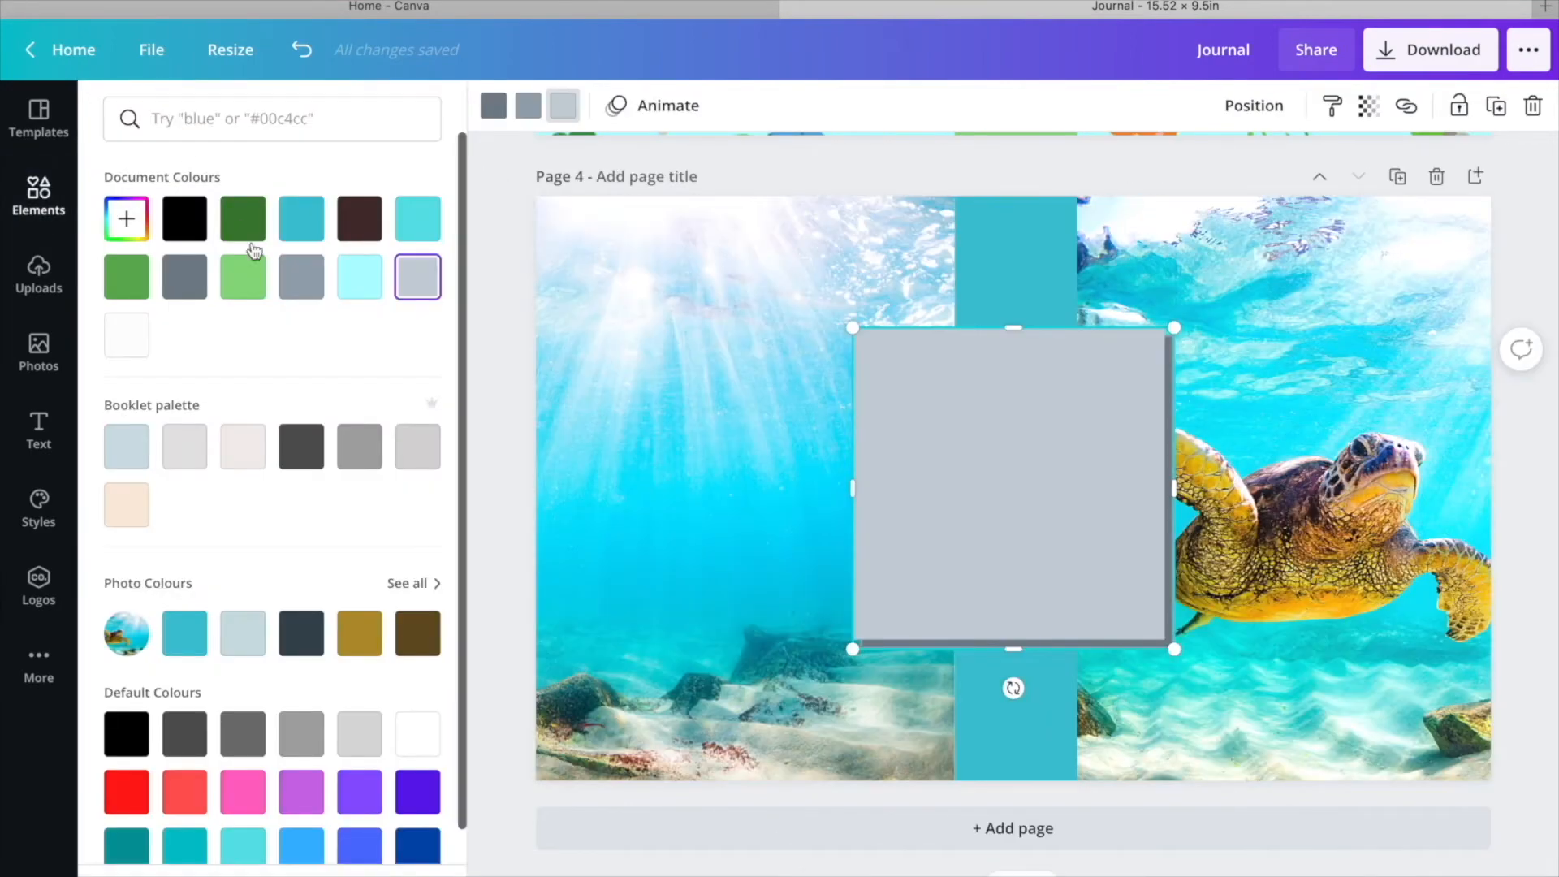
pyautogui.click(127, 335)
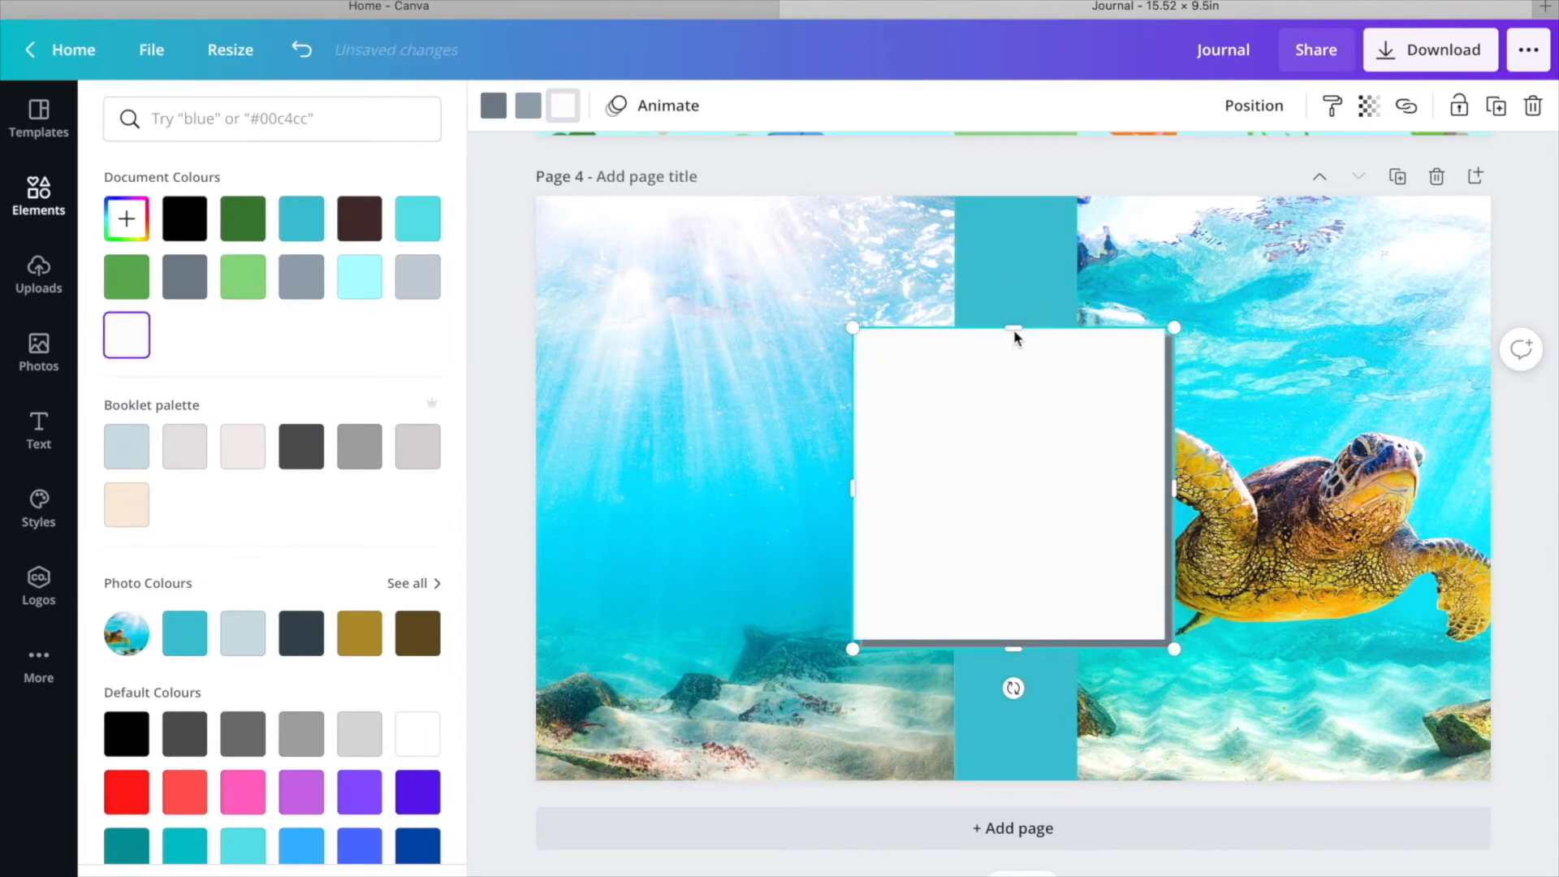
# Shrink the white shape to a label about 4.2 × 2 in and place it above the turtle on the front cover.
pyautogui.moveTo(1013, 328); pyautogui.dragTo(1012, 496)
pyautogui.moveTo(856, 571); pyautogui.dragTo(868, 570)
pyautogui.moveTo(1283, 311); pyautogui.dragTo(1306, 336)
pyautogui.moveTo(1132, 284); pyautogui.dragTo(1184, 286)
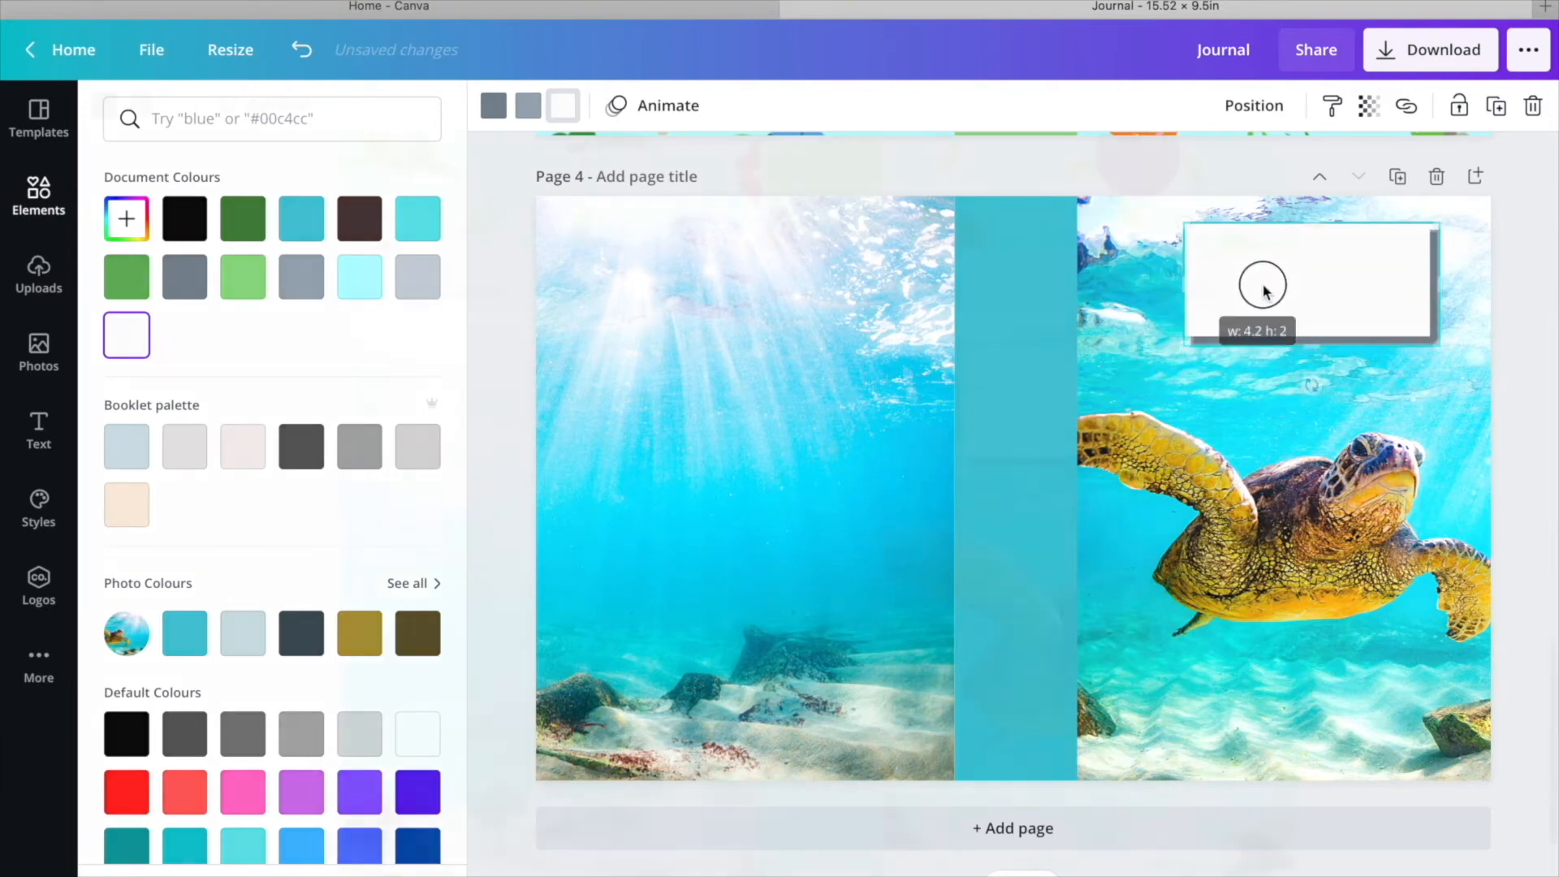
pyautogui.moveTo(1263, 289); pyautogui.dragTo(1238, 294)
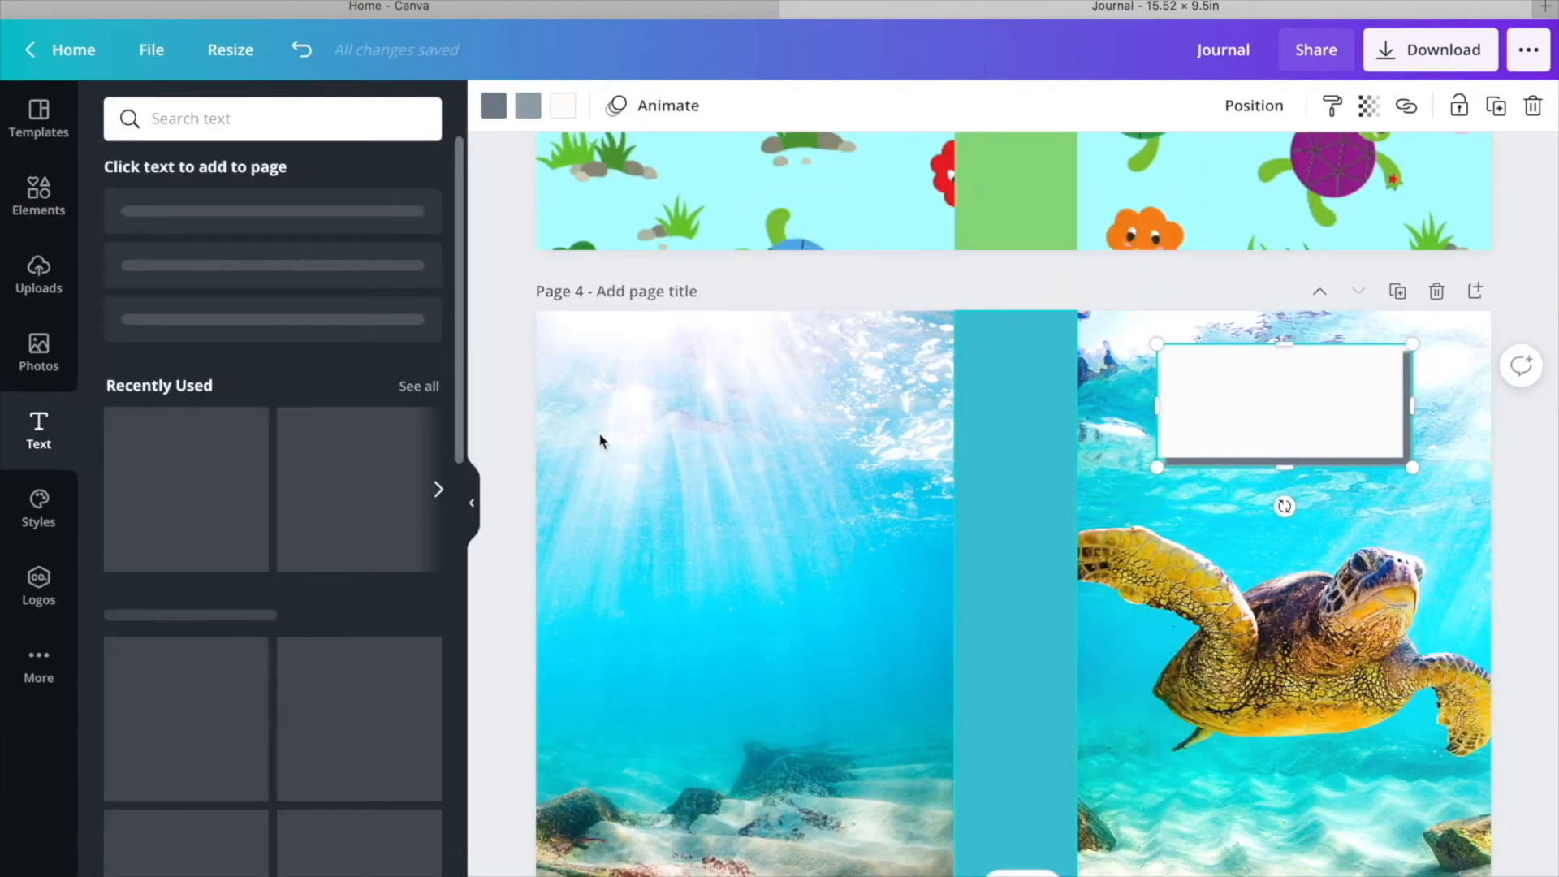
# Add a heading reading "journal" to the front cover on page 4.
pyautogui.click(327, 235)
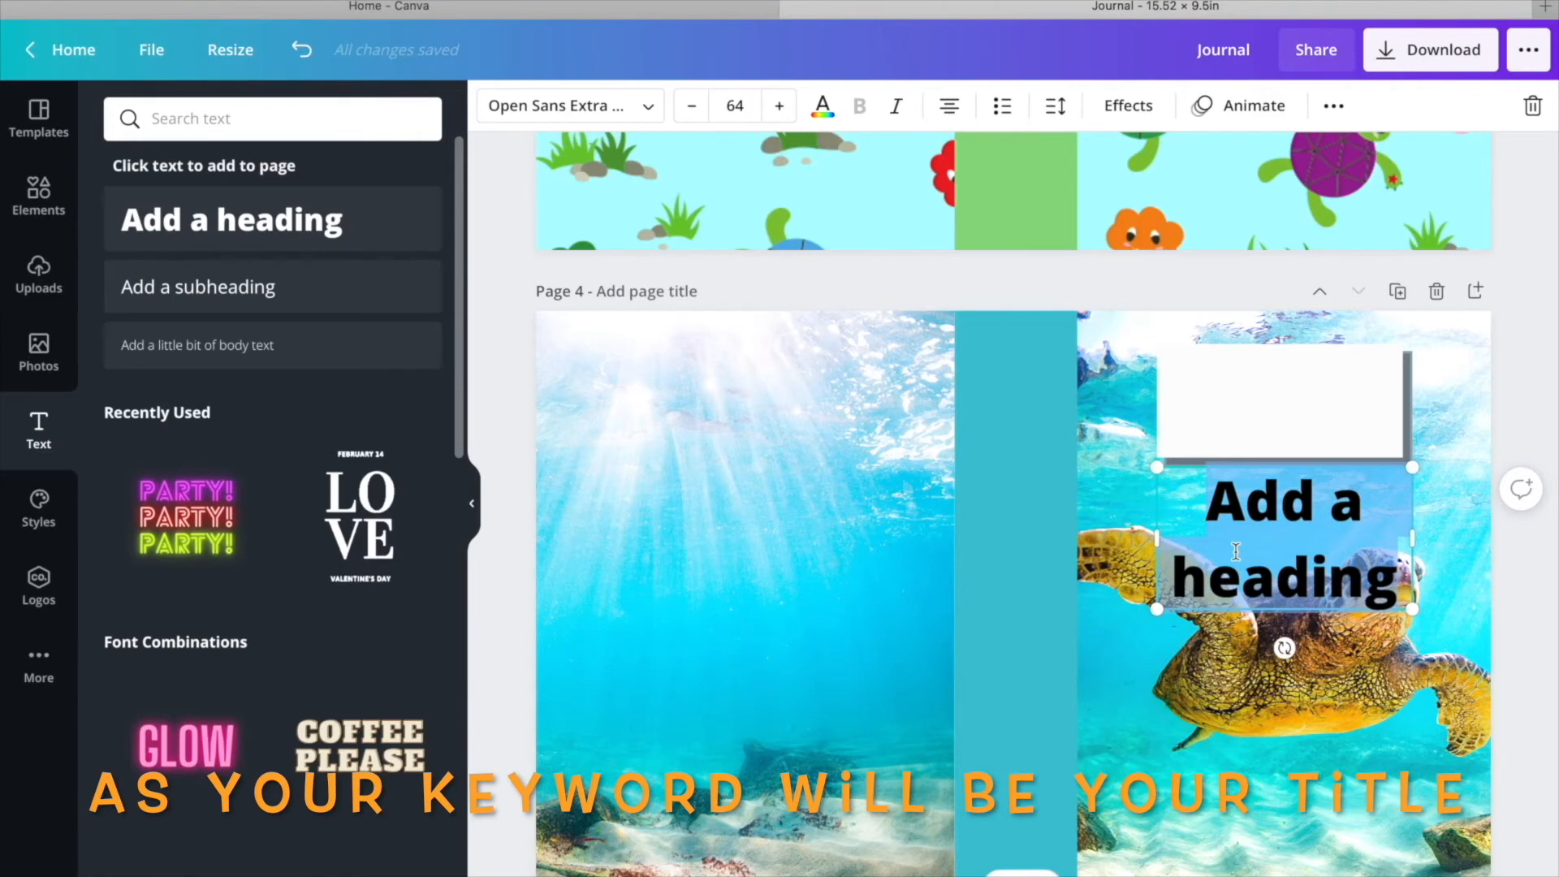
pyautogui.write('jo')
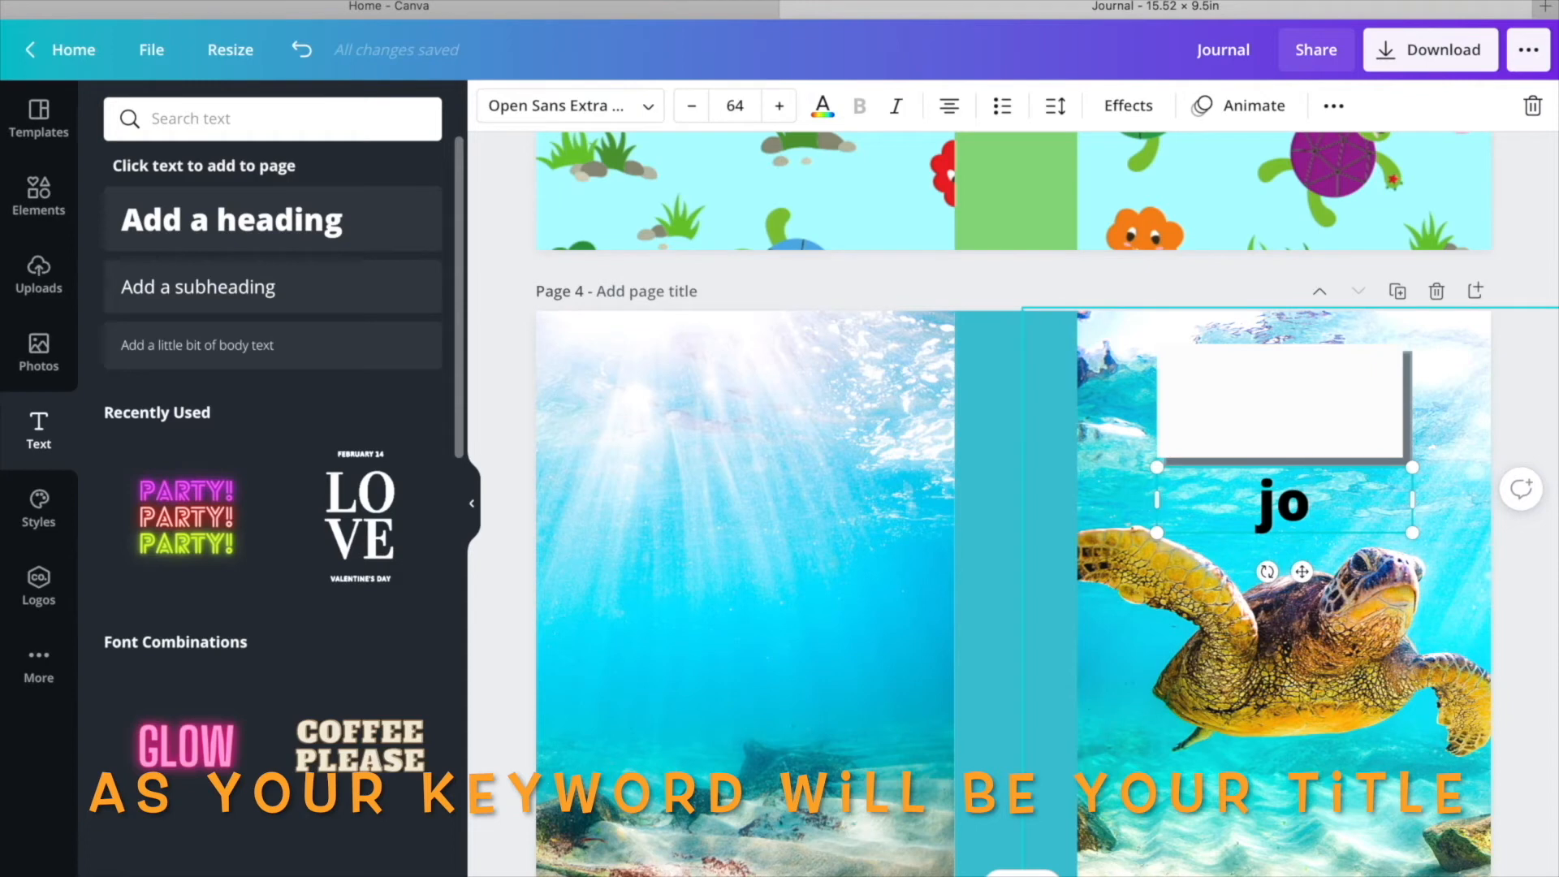
pyautogui.write('urnal')
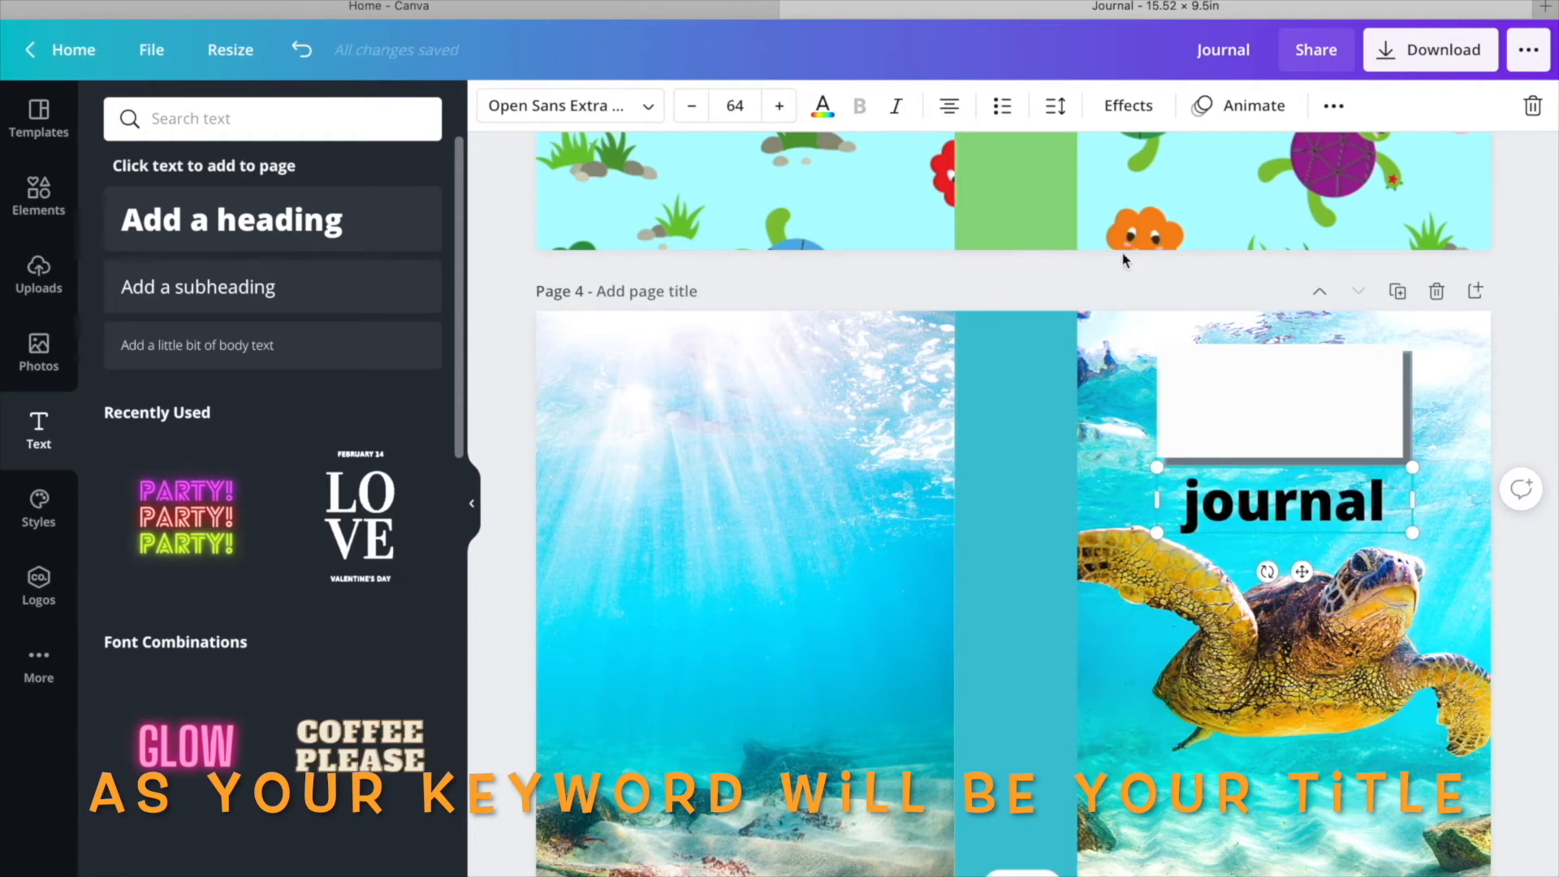
# Reduce the "journal" heading to font size 42 and place it centred in the upper part of the white label.
pyautogui.click(692, 108)
pyautogui.click(692, 108)
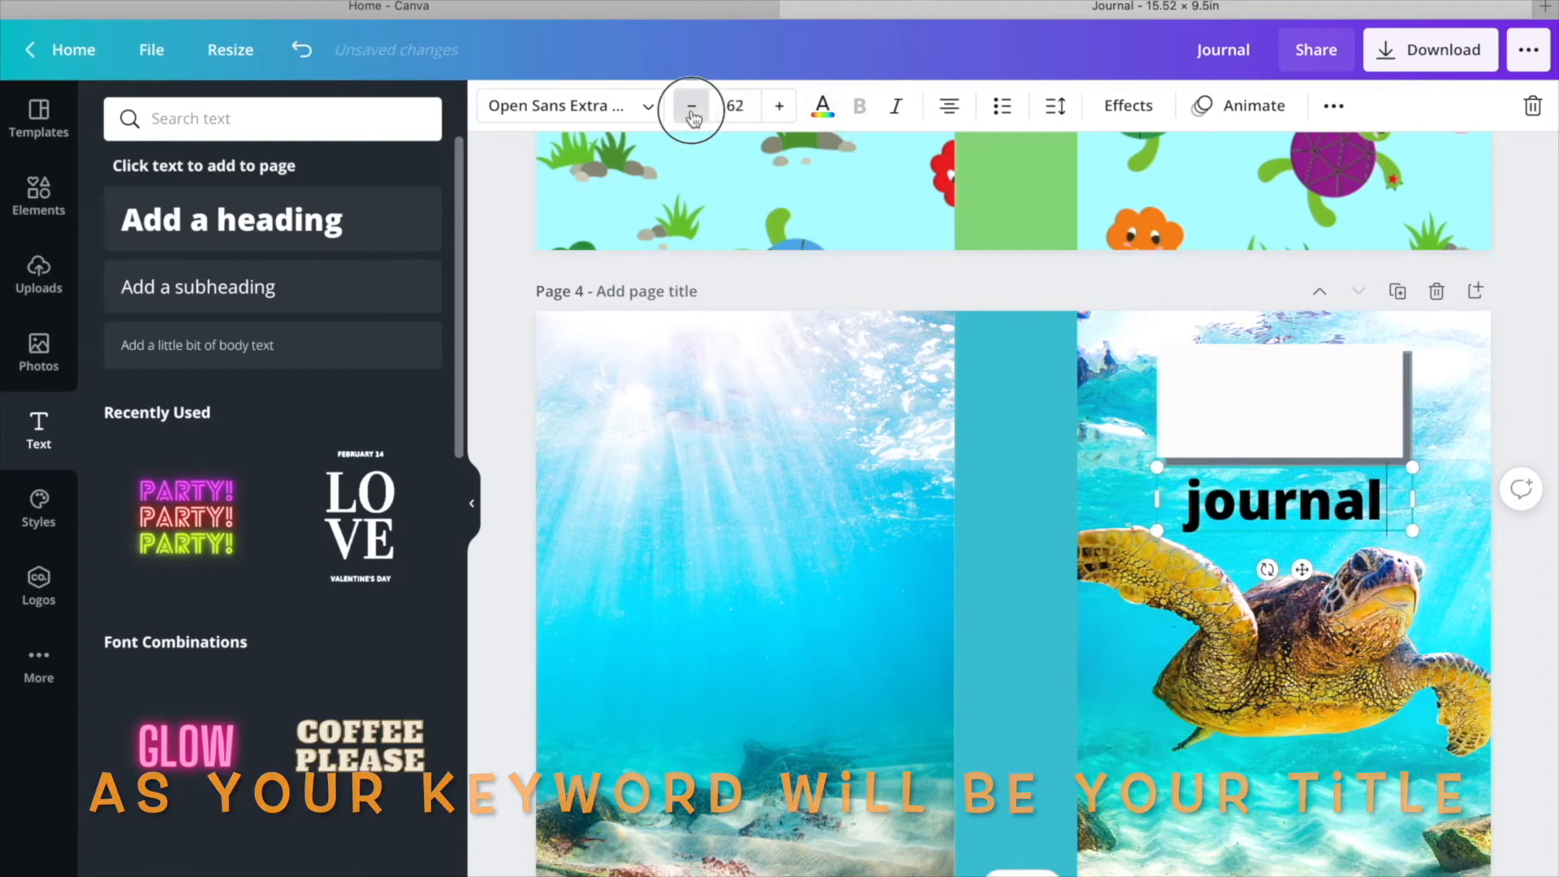
pyautogui.click(692, 108)
pyautogui.click(692, 108)
pyautogui.click(692, 108)
pyautogui.click(692, 108)
pyautogui.click(692, 108)
pyautogui.click(1106, 448)
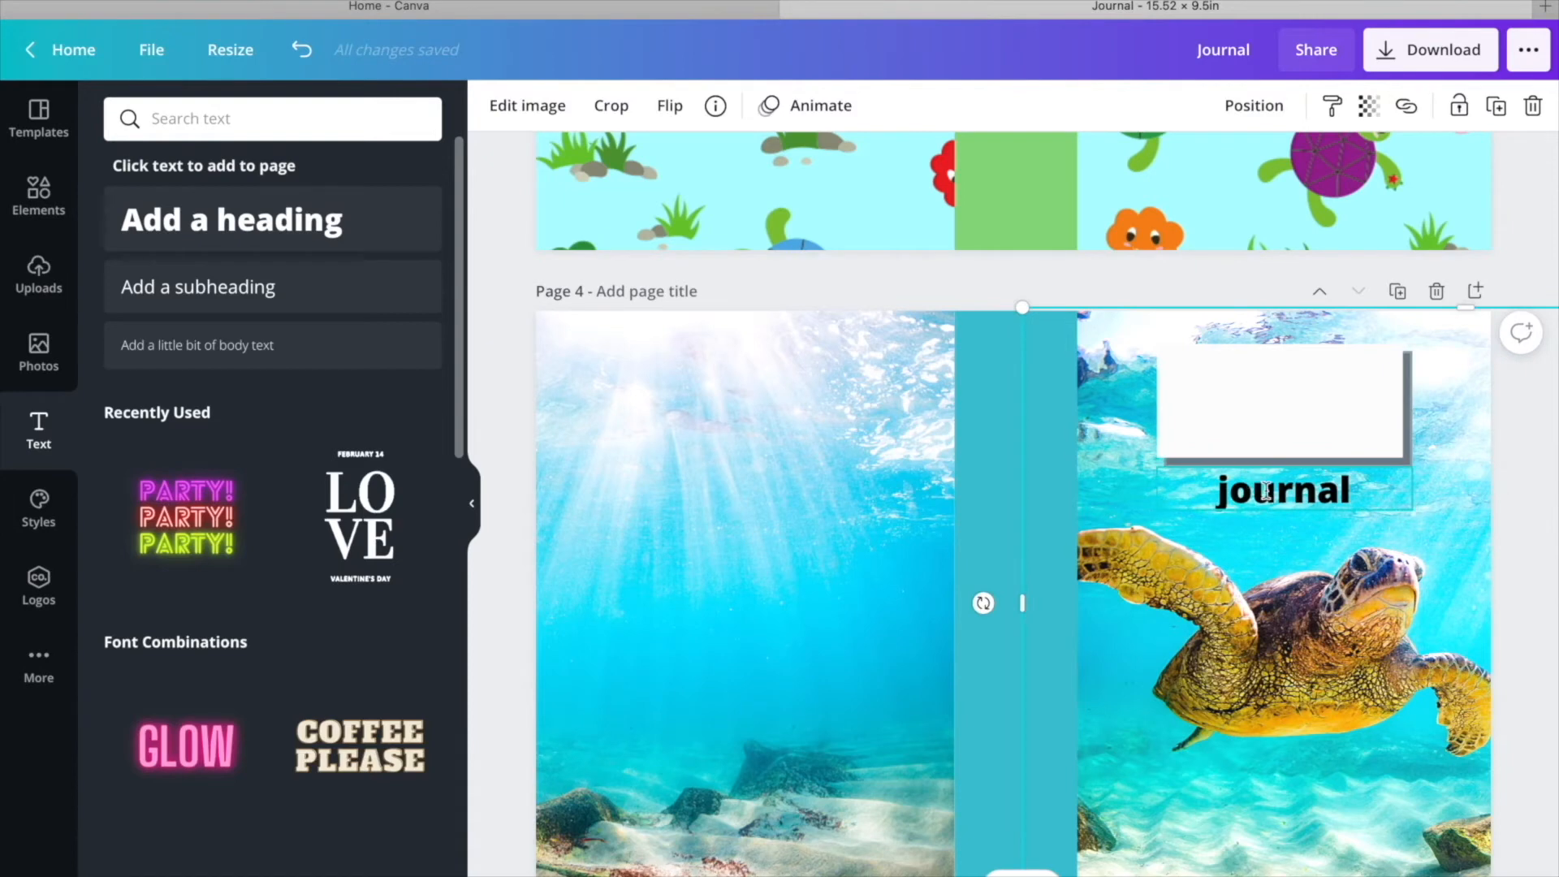
pyautogui.moveTo(1266, 491); pyautogui.dragTo(1267, 367)
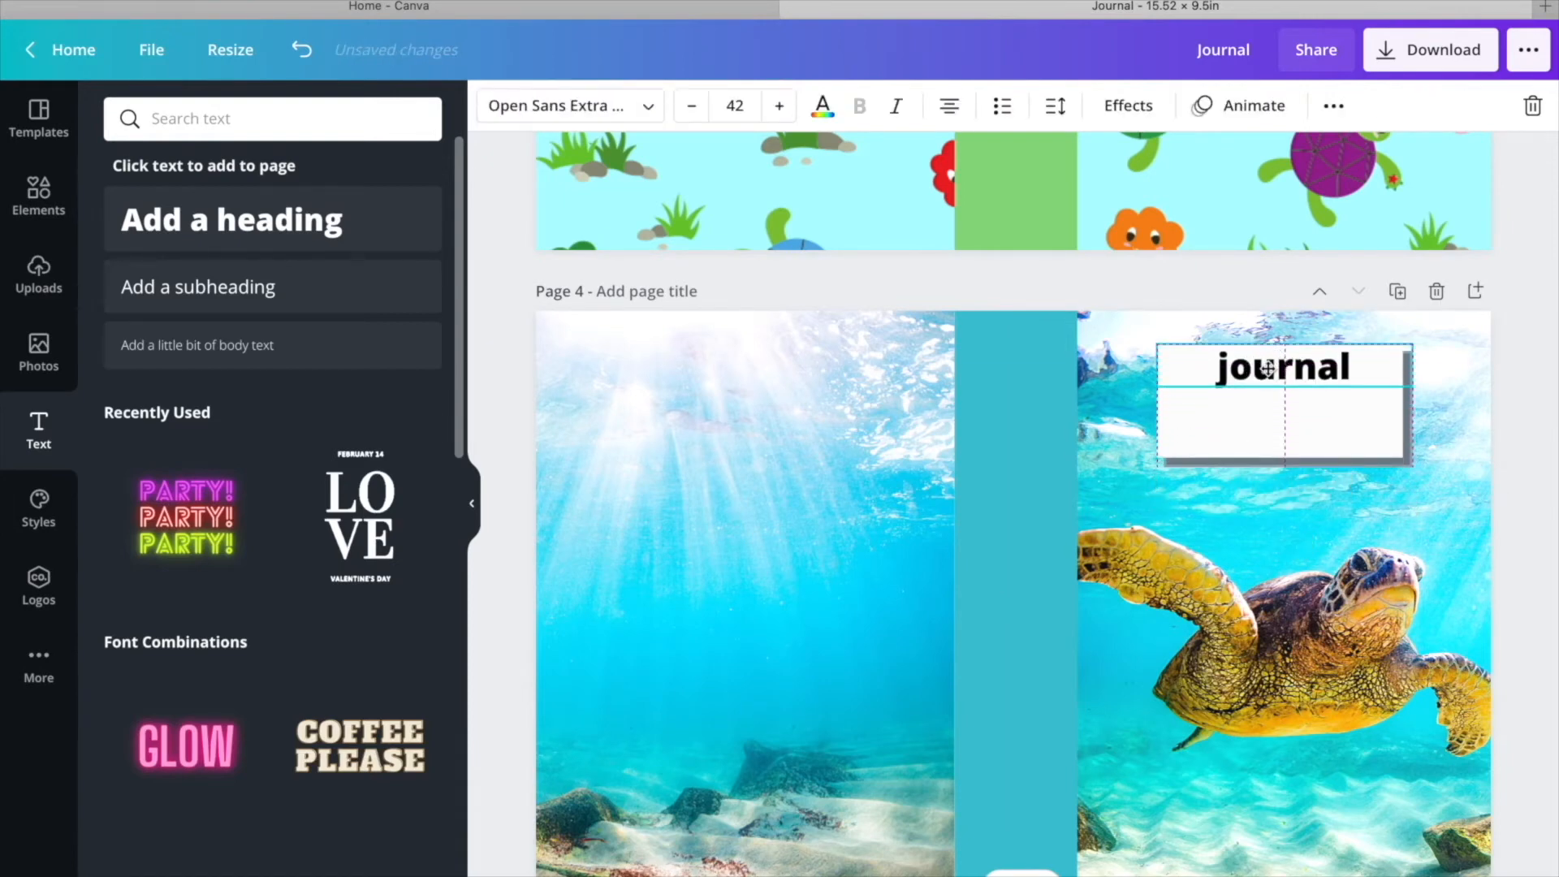
# Capitalise the label heading so it reads "Journal".
pyautogui.click(1119, 475)
pyautogui.hscroll(2, 1056, 455)
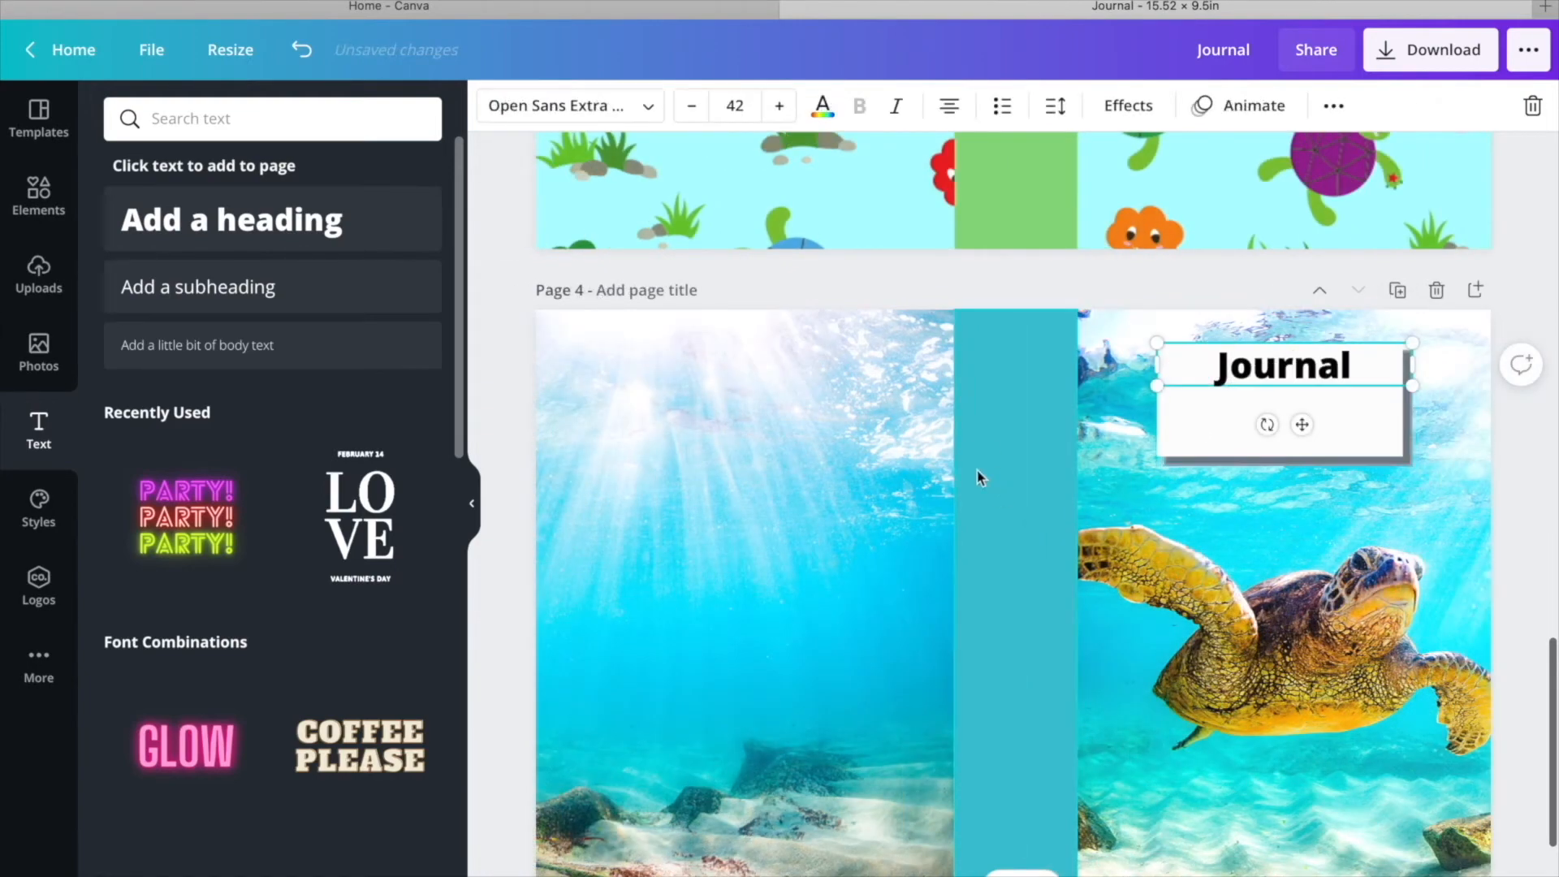
pyautogui.click(978, 472)
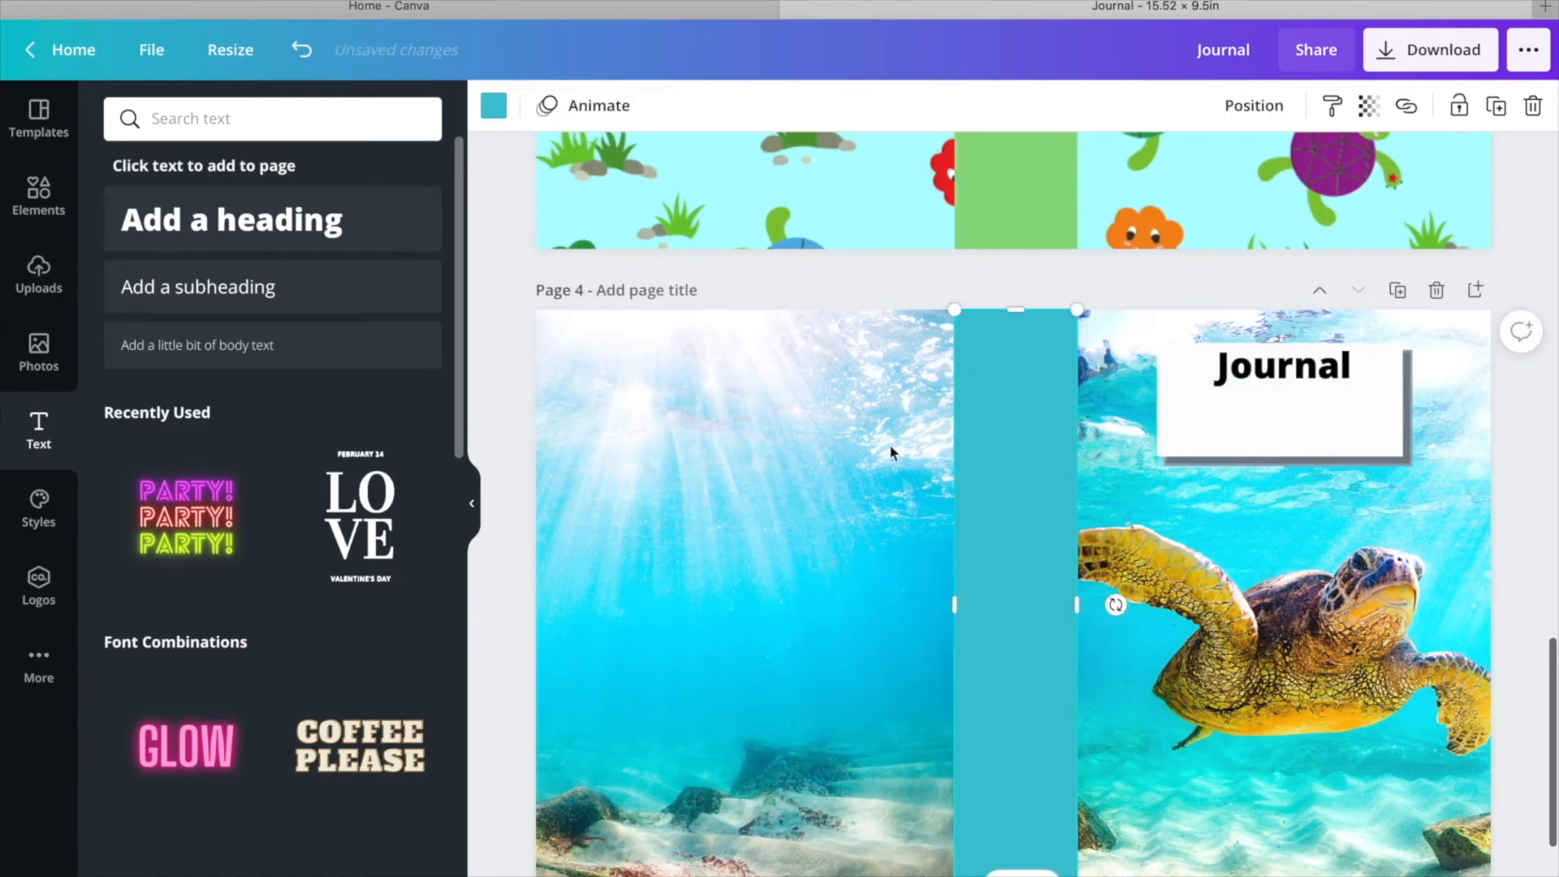
# Copy the line below the heading on page 3 and paste it below the Journal heading on the page 4 label.
pyautogui.scroll(3, 903, 367)
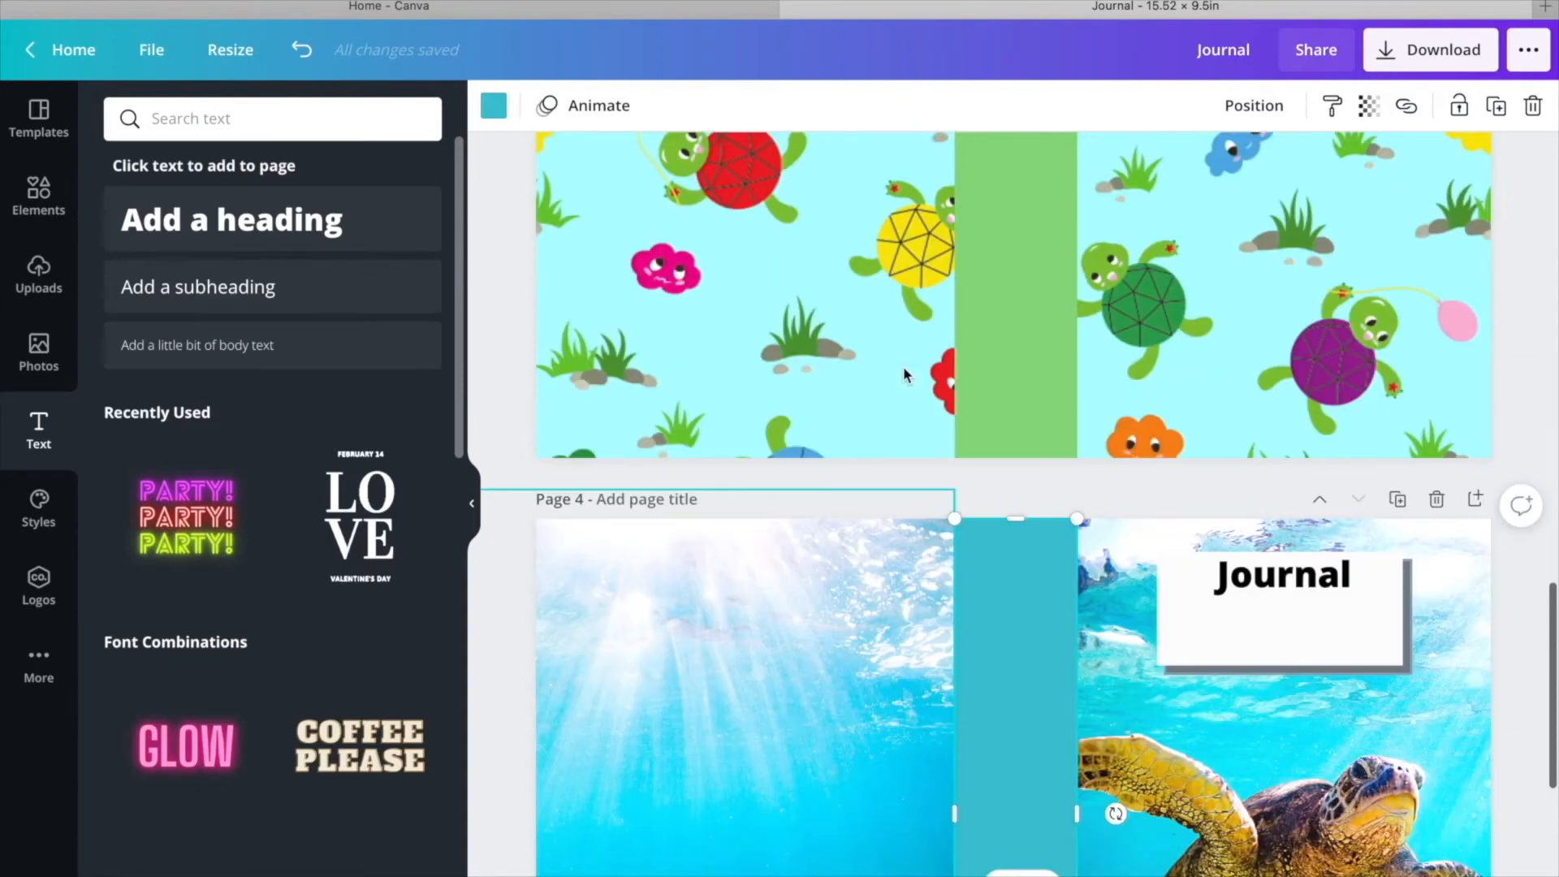
pyautogui.scroll(3, 903, 367)
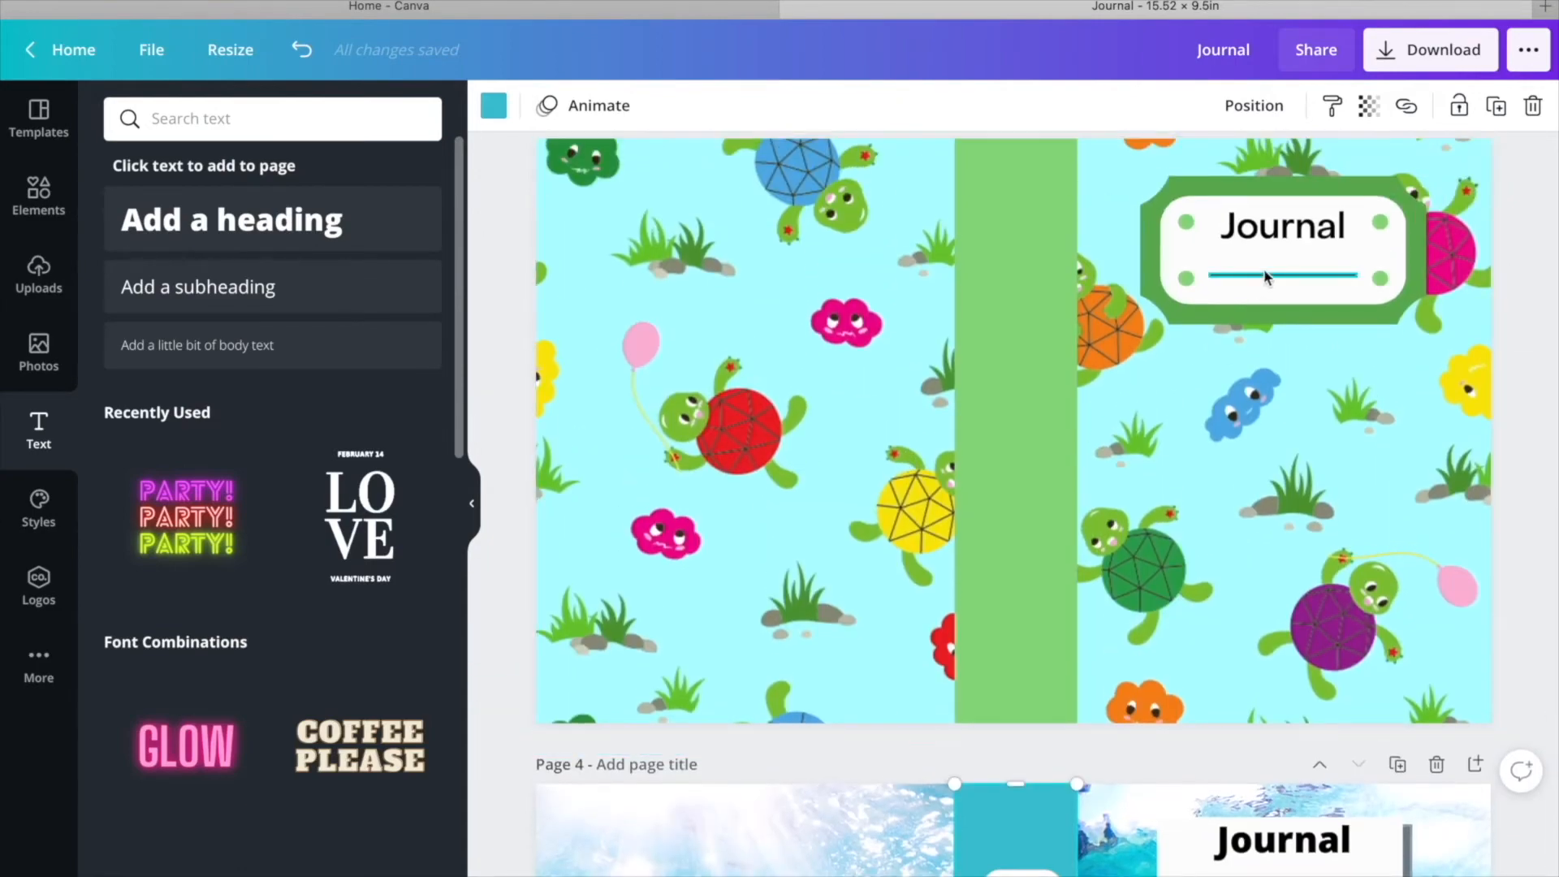
pyautogui.rightClick(1264, 276)
pyautogui.click(1305, 302)
pyautogui.scroll(-2, 1113, 592)
pyautogui.rightClick(1254, 698)
pyautogui.click(1315, 550)
pyautogui.moveTo(1288, 758); pyautogui.dragTo(1289, 719)
pyautogui.click(546, 105)
pyautogui.click(845, 171)
# Duplicate the line on the page 4 label, place the copy beneath the first one and group the two lines.
pyautogui.rightClick(1291, 718)
pyautogui.click(1347, 509)
pyautogui.scroll(-1, 1347, 508)
pyautogui.rightClick(1226, 619)
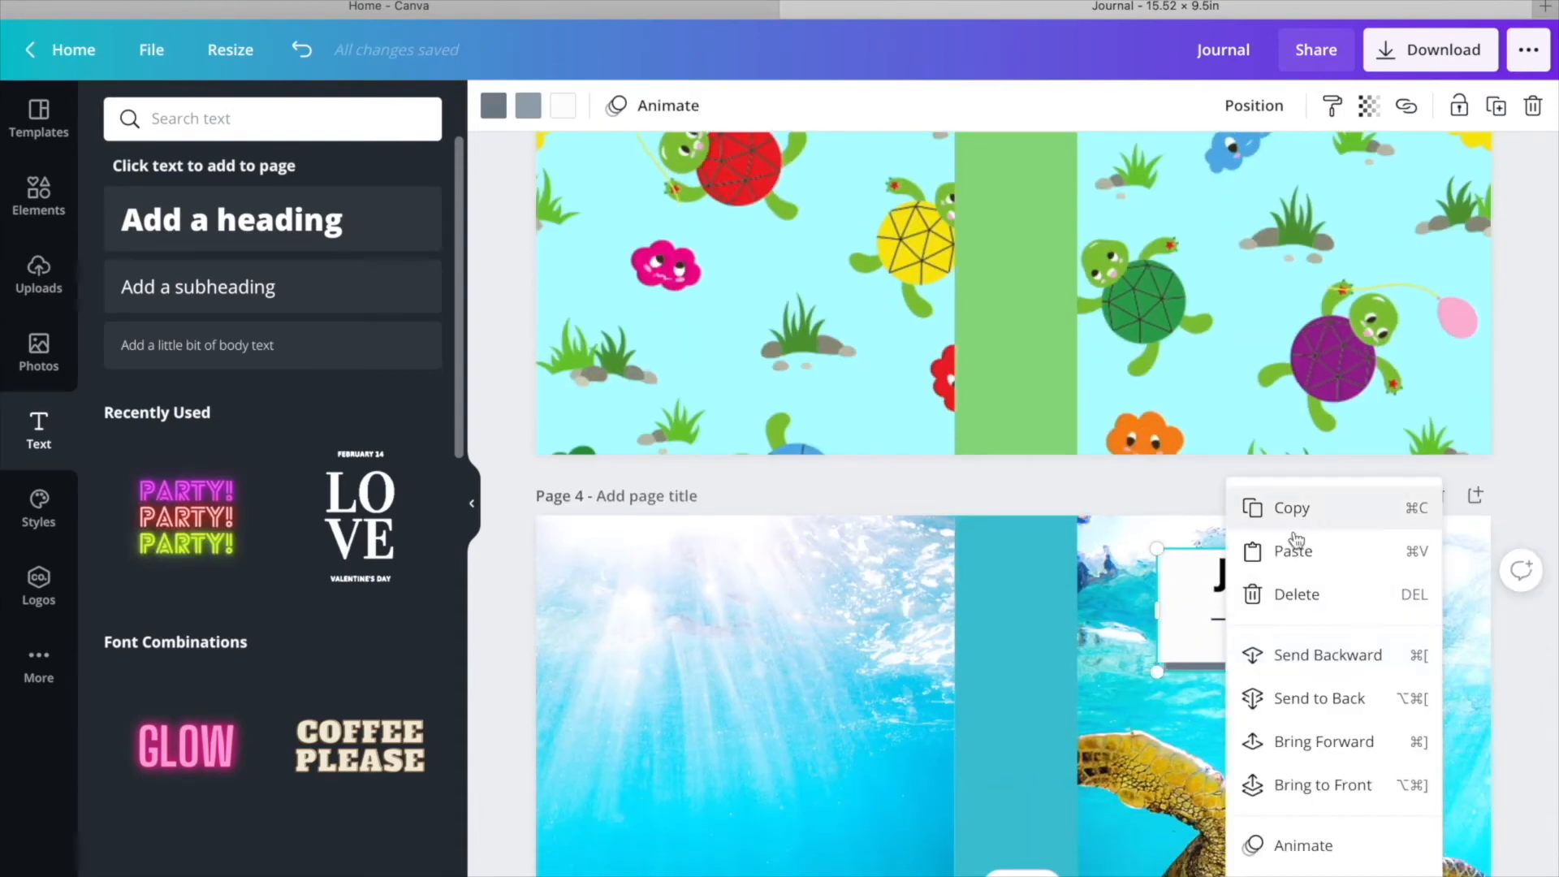
pyautogui.click(1291, 546)
pyautogui.moveTo(1264, 644); pyautogui.dragTo(1257, 653)
pyautogui.keyDown('shift'); pyautogui.click(1273, 620); pyautogui.keyUp('shift')
pyautogui.click(1164, 111)
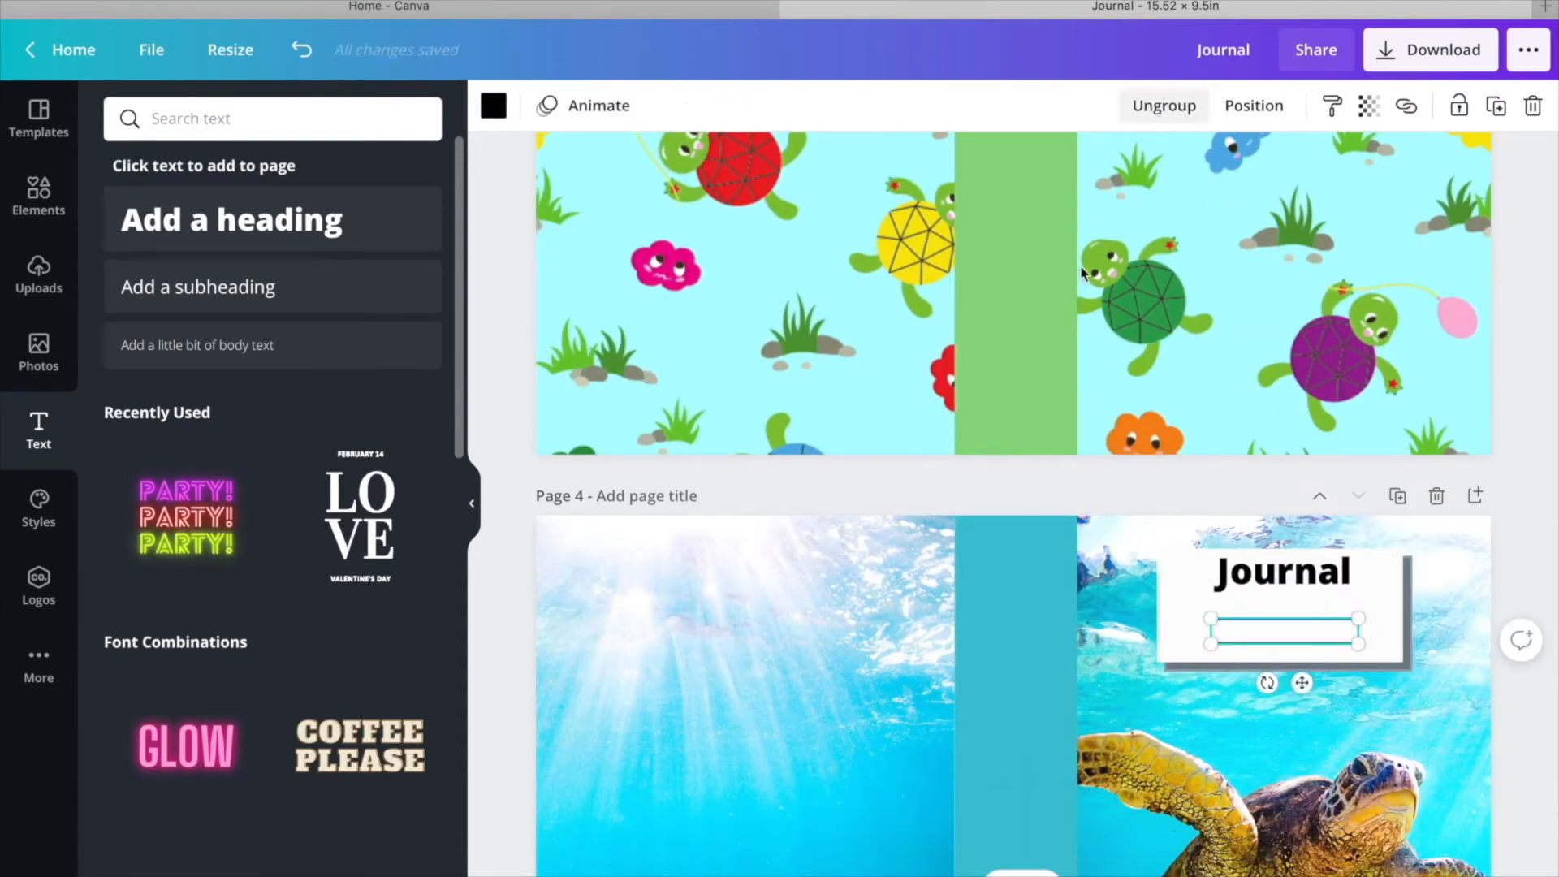
# Nudge the Journal heading slightly down on the page 4 label, closer to the two lines.
pyautogui.moveTo(1281, 571); pyautogui.dragTo(1281, 579)
pyautogui.keyDown('shift'); pyautogui.click(1283, 631); pyautogui.keyUp('shift')
pyautogui.click(1228, 680)
pyautogui.scroll(-4, 1228, 680)
pyautogui.click(526, 473)
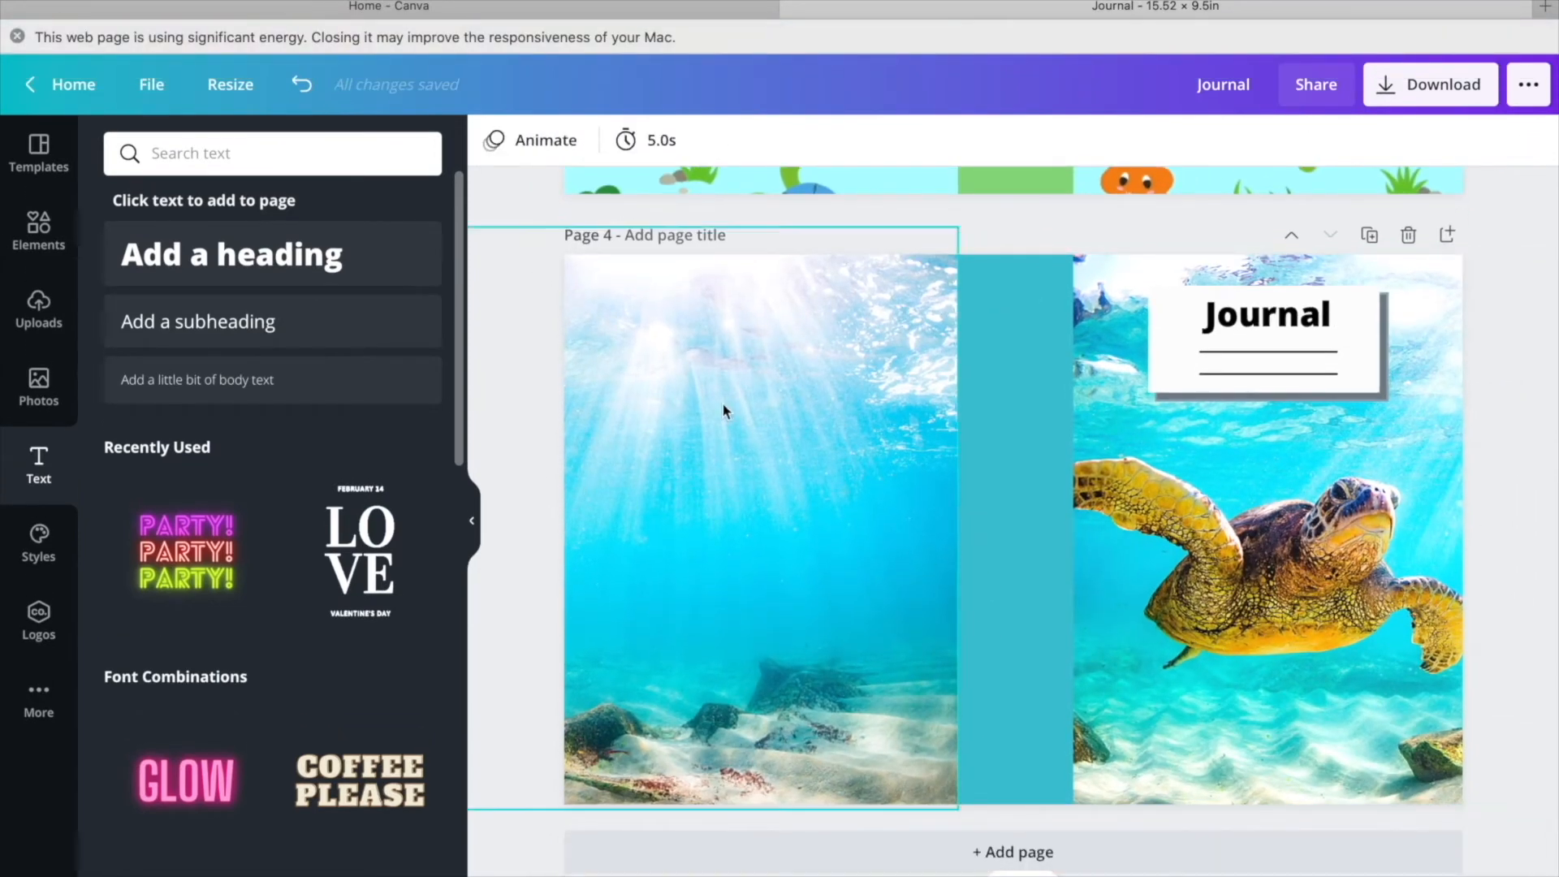
# Add a subheading reading "TURTLE WIDE RULED JOURNAL" to page 4.
pyautogui.scroll(1, 1366, 599)
pyautogui.scroll(1, 1367, 600)
pyautogui.scroll(-1, 1367, 599)
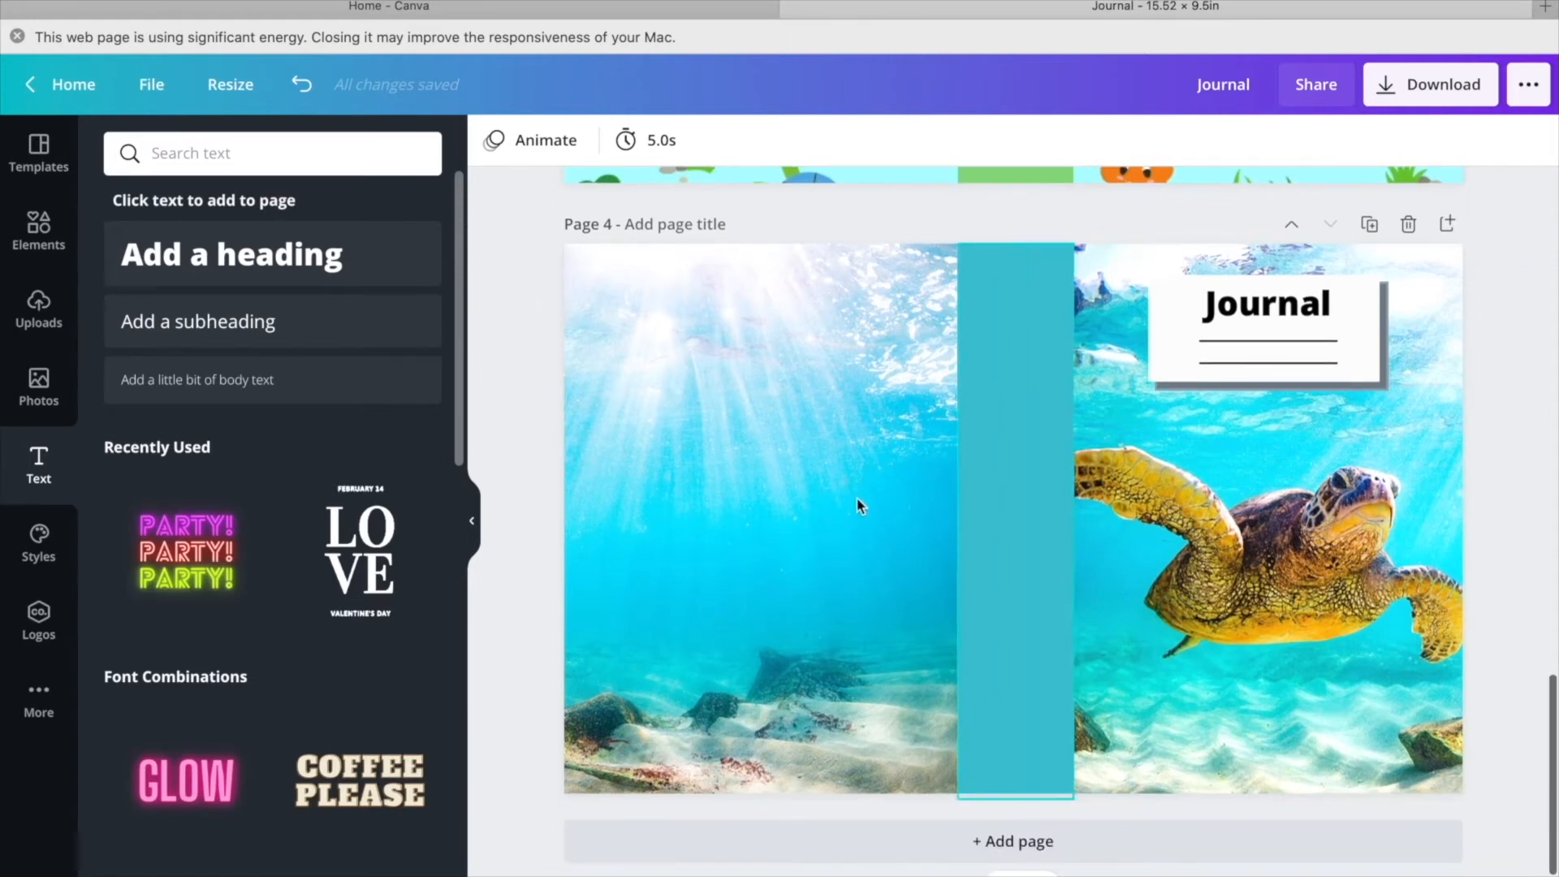
pyautogui.click(189, 326)
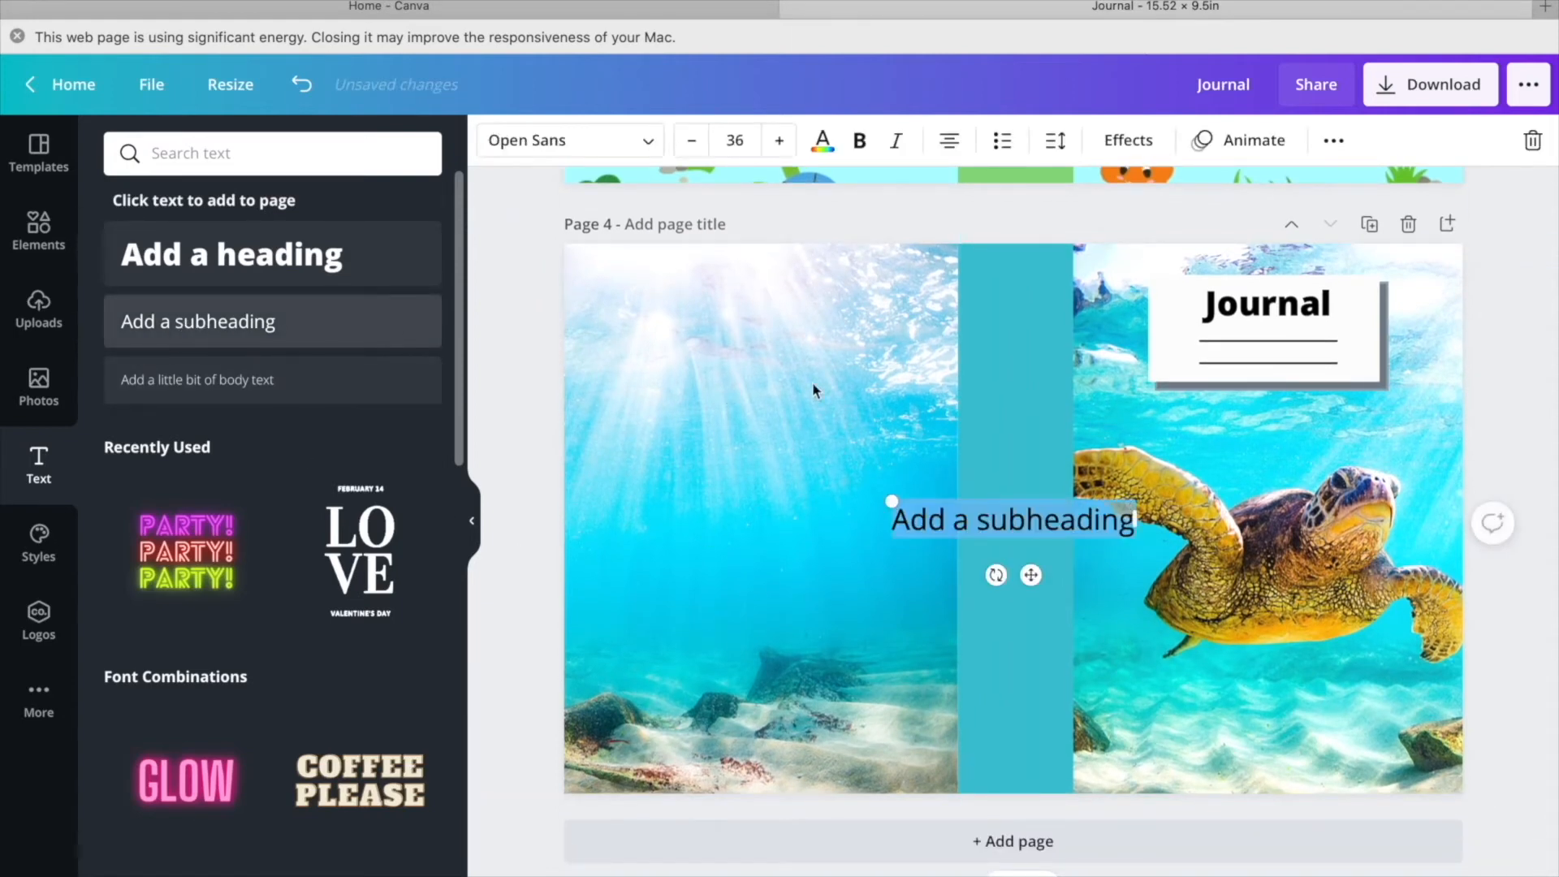
pyautogui.click(1139, 517)
pyautogui.moveTo(1111, 516); pyautogui.dragTo(887, 509)
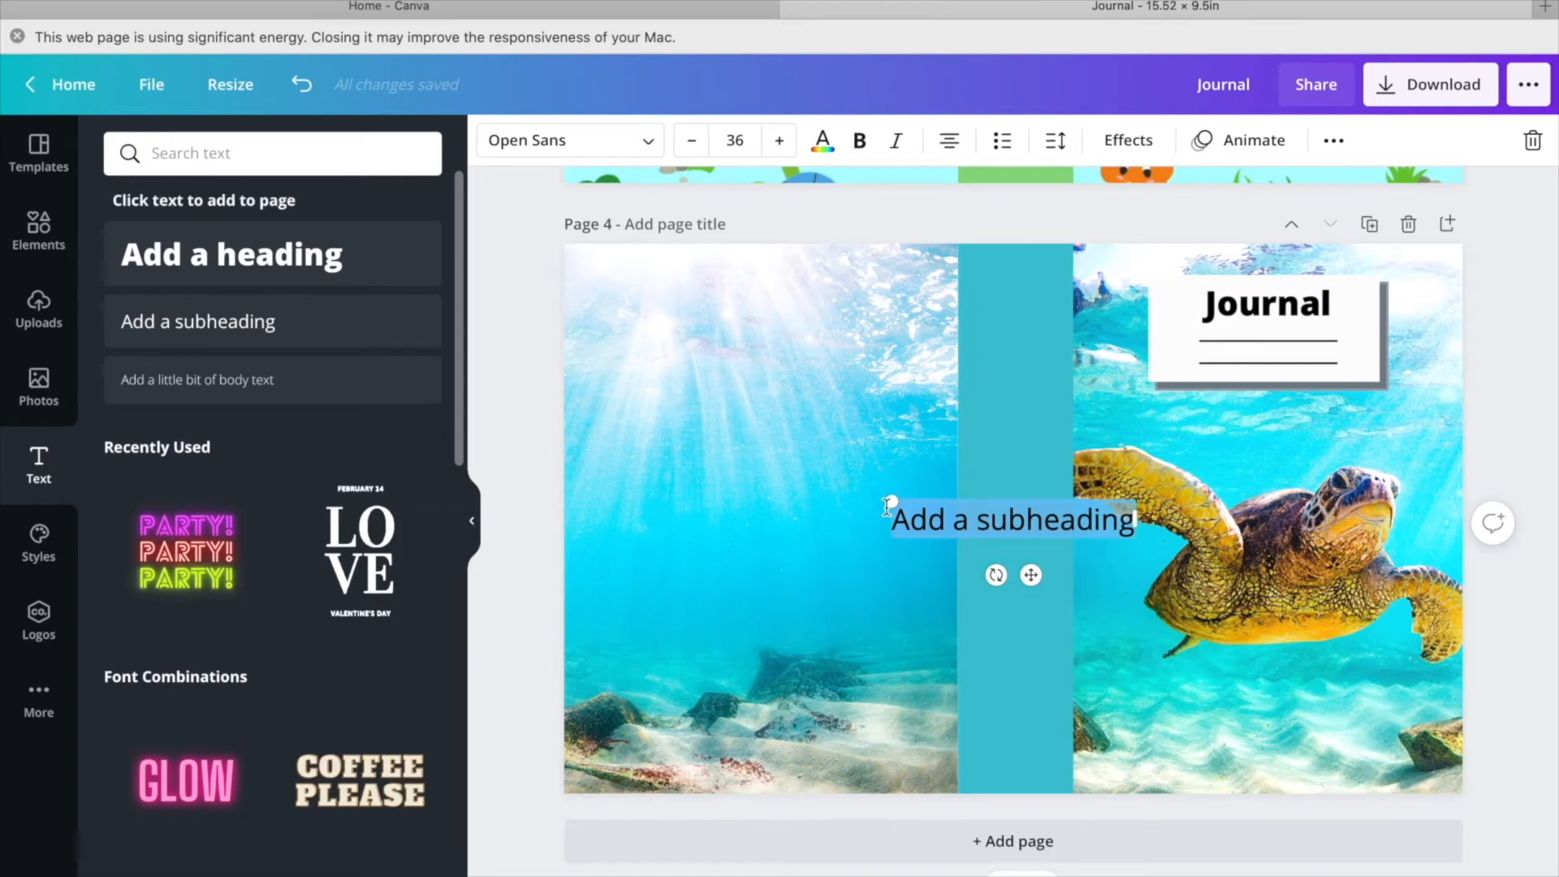
pyautogui.press('Right')
pyautogui.press('BackSpace')
pyautogui.press('BackSpace')
pyautogui.press('BackSpace')
pyautogui.press('BackSpace')
pyautogui.press('BackSpace')
pyautogui.press('BackSpace')
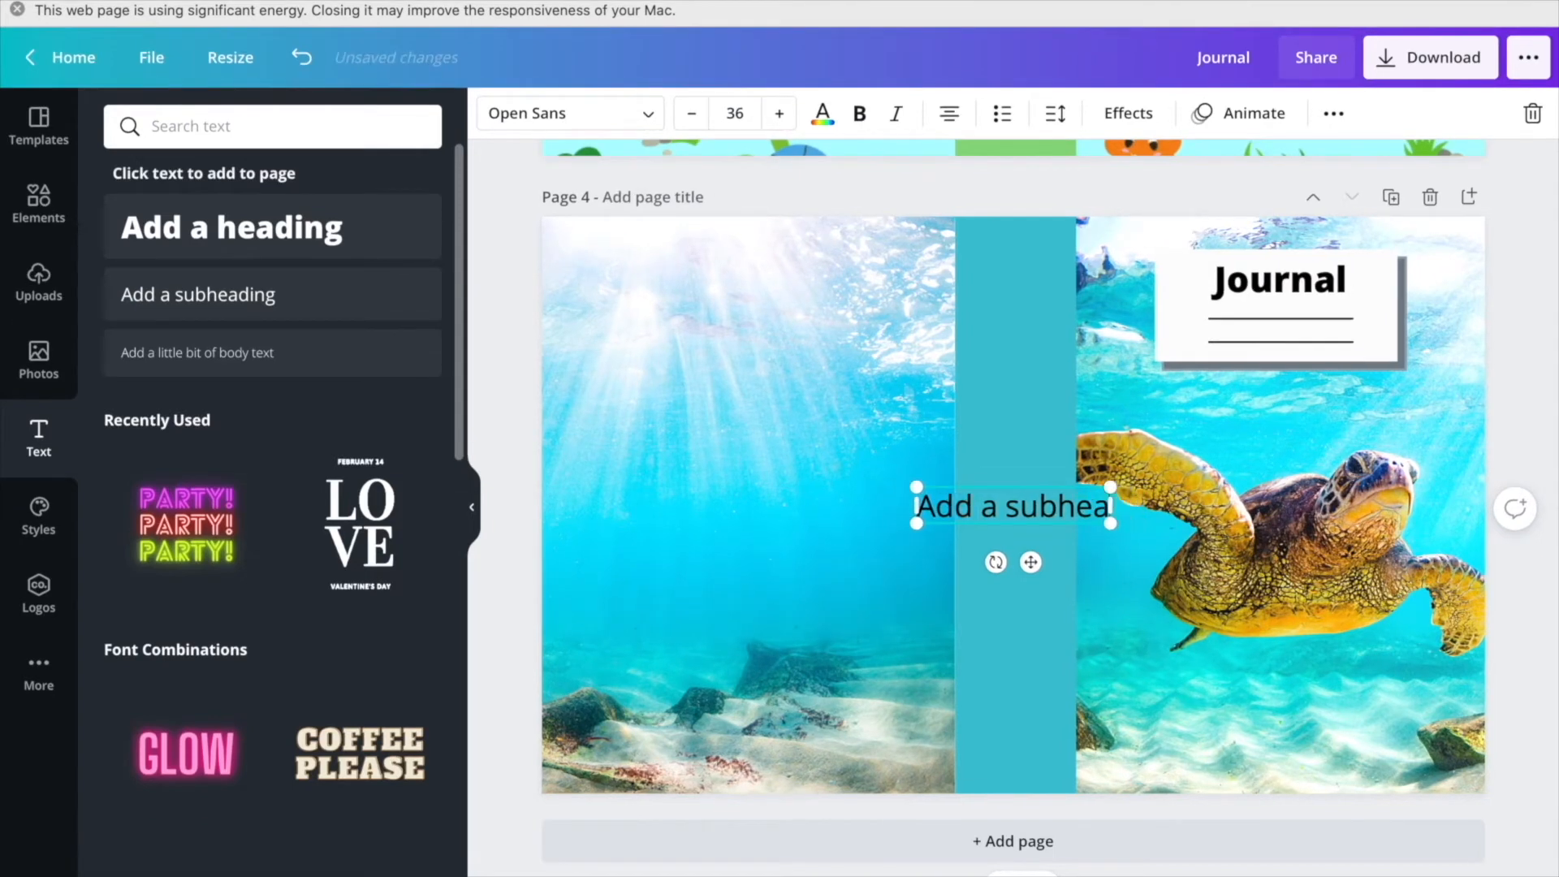
pyautogui.press('BackSpace')
pyautogui.press('BackSpace')
pyautogui.press('BackSpace')
pyautogui.press('BackSpace')
pyautogui.press('BackSpace')
pyautogui.press('BackSpace')
pyautogui.press('BackSpace')
pyautogui.press('BackSpace')
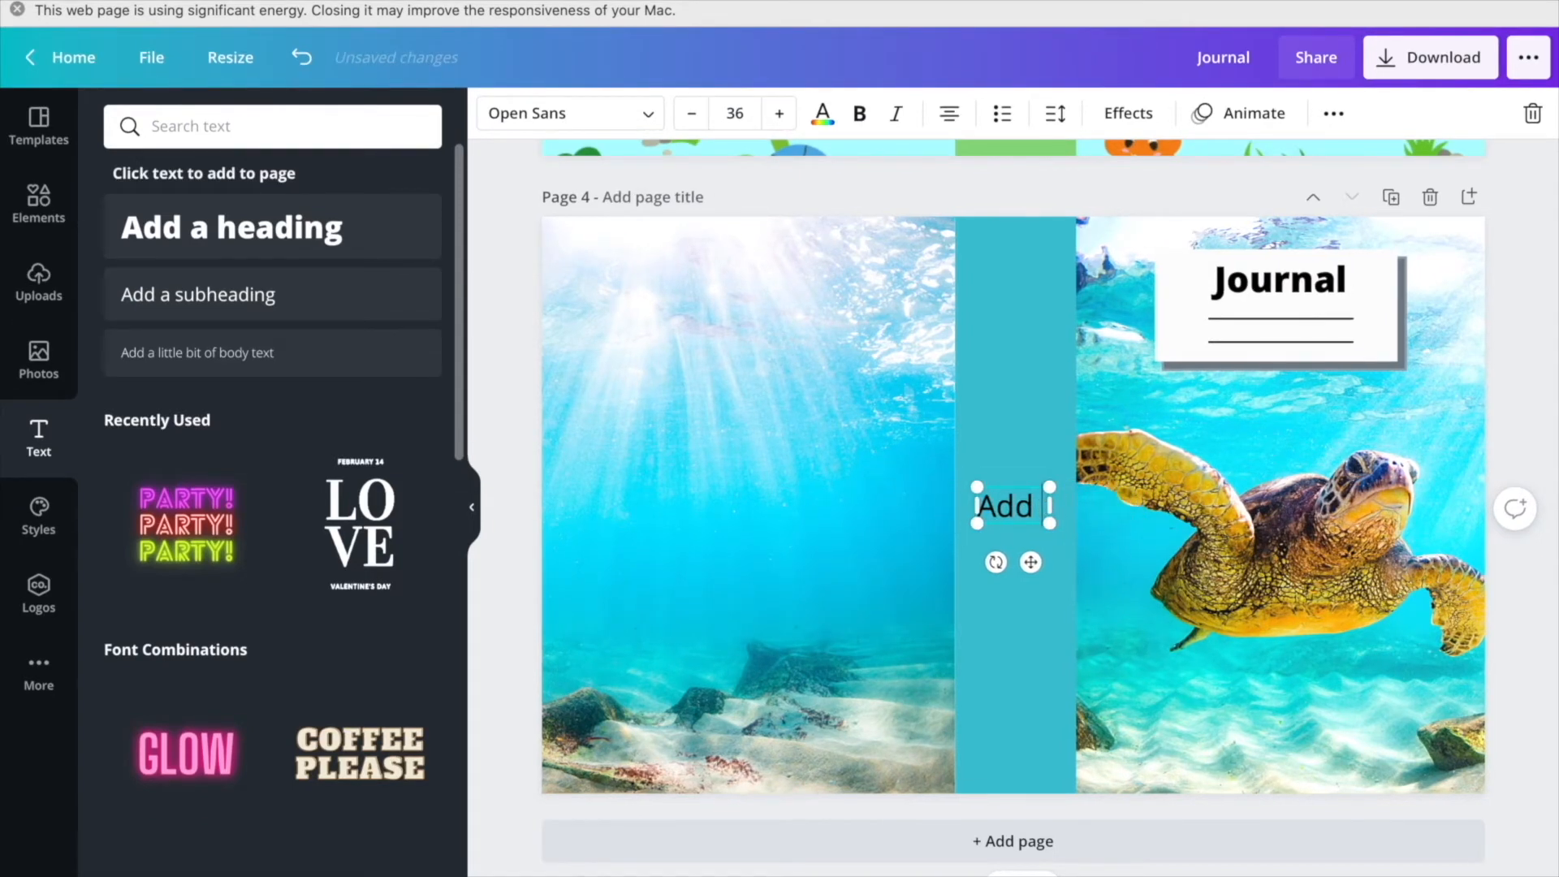
pyautogui.press('BackSpace')
pyautogui.press('BackSpace')
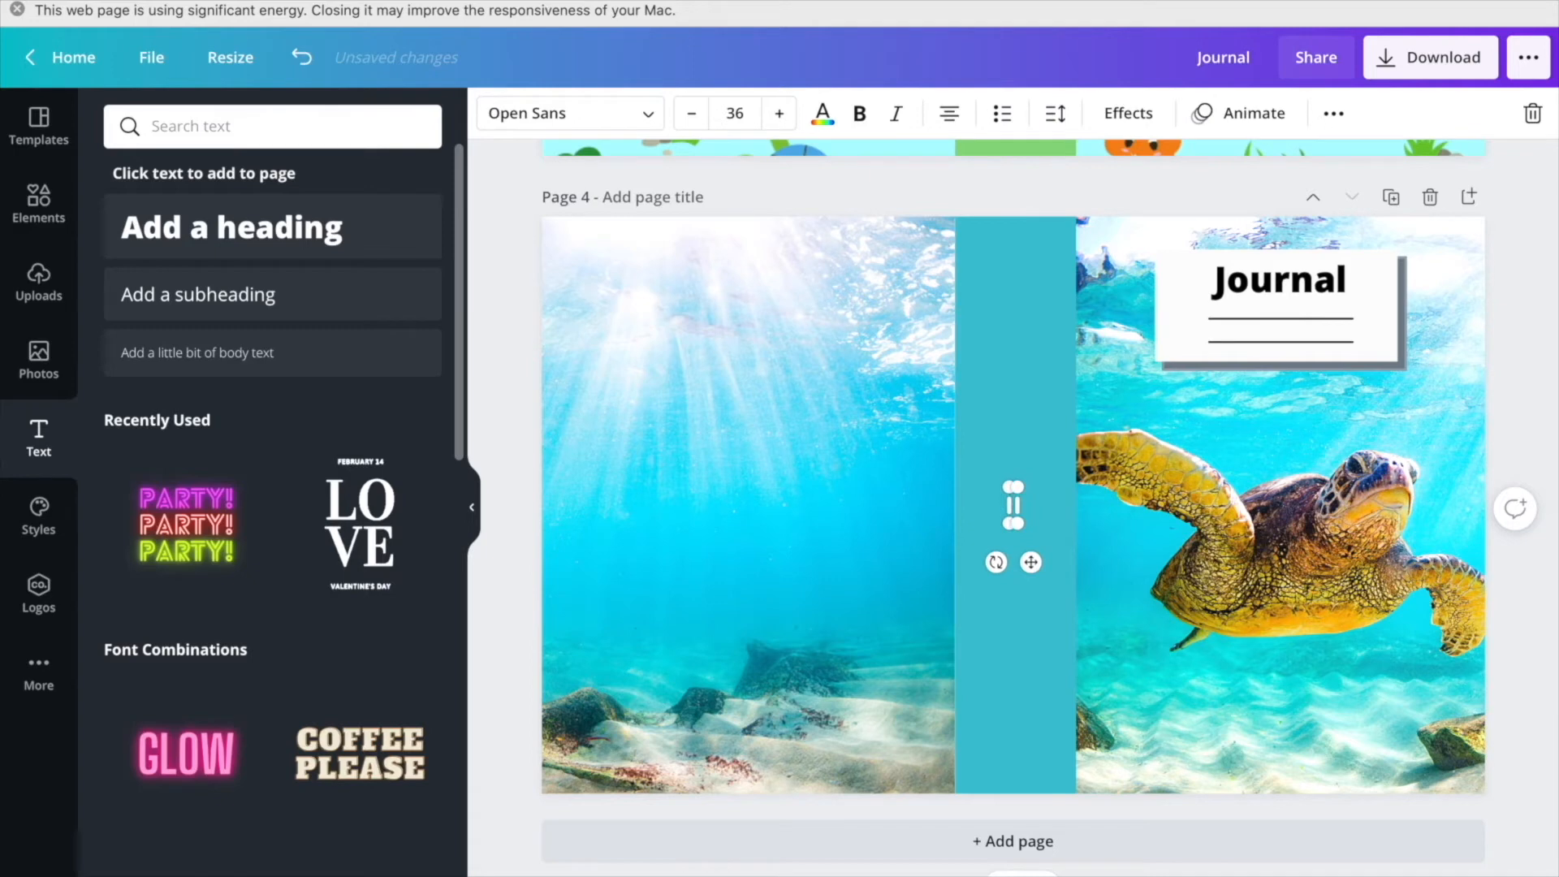
pyautogui.write('TU')
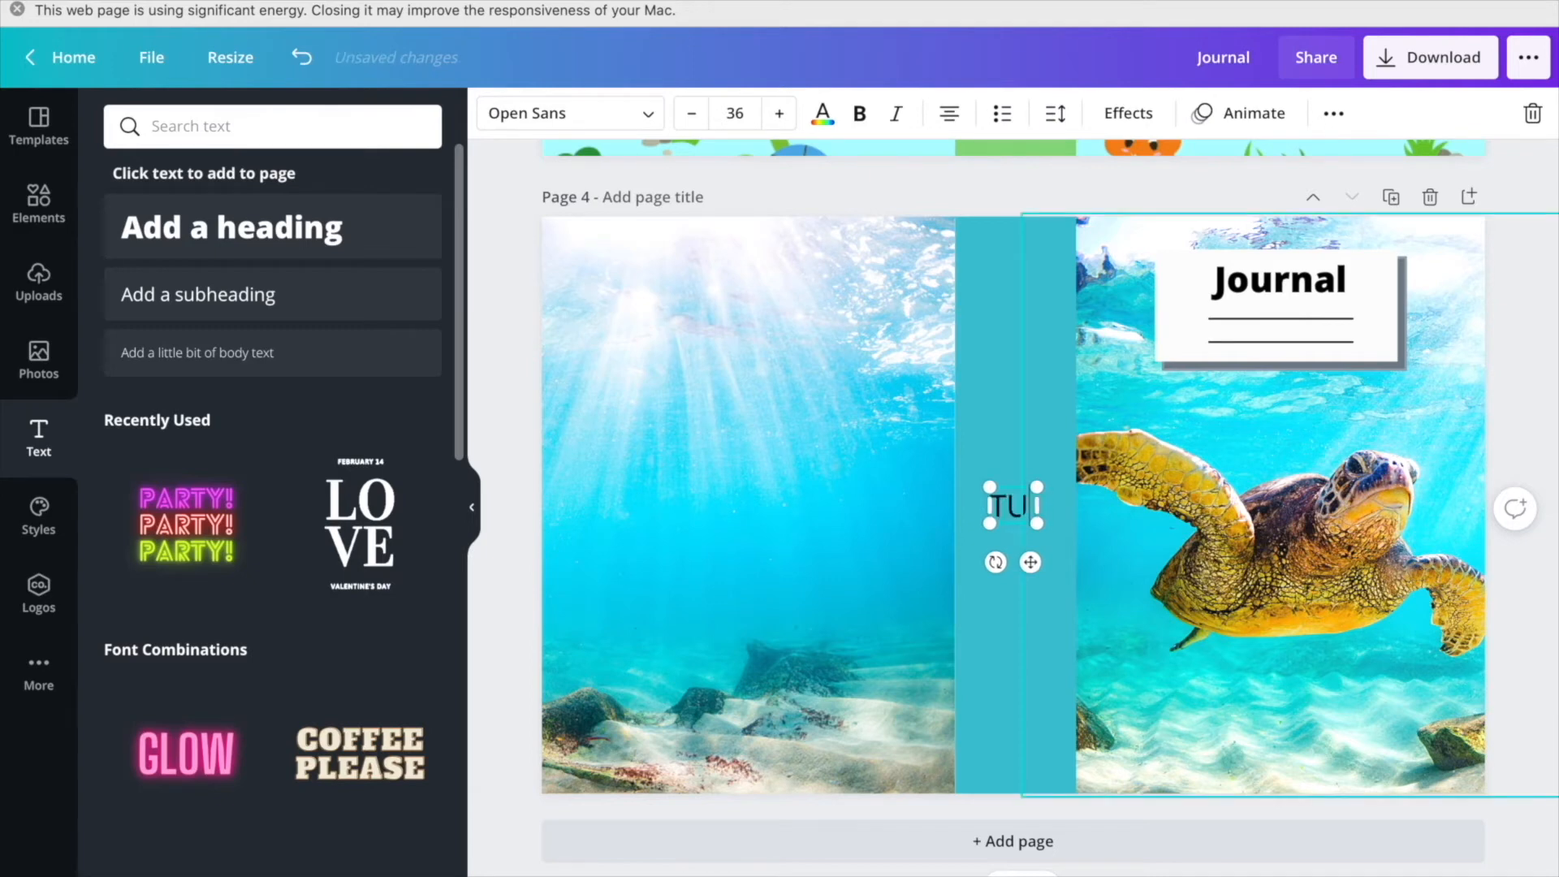
pyautogui.write('RTLE WIDE RULED')
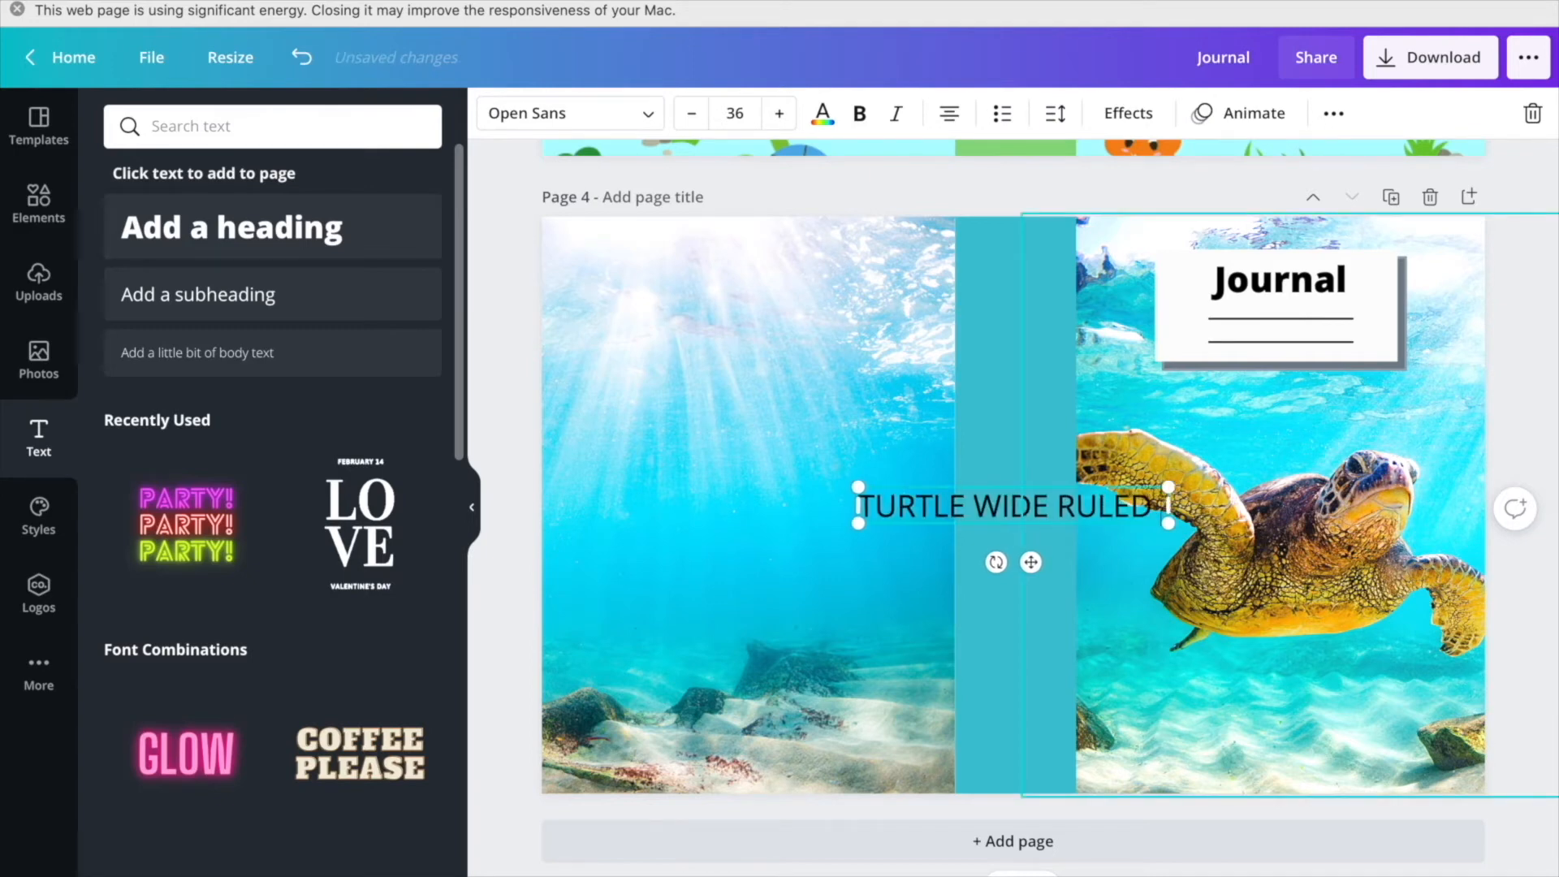
pyautogui.write(' JOURNAL')
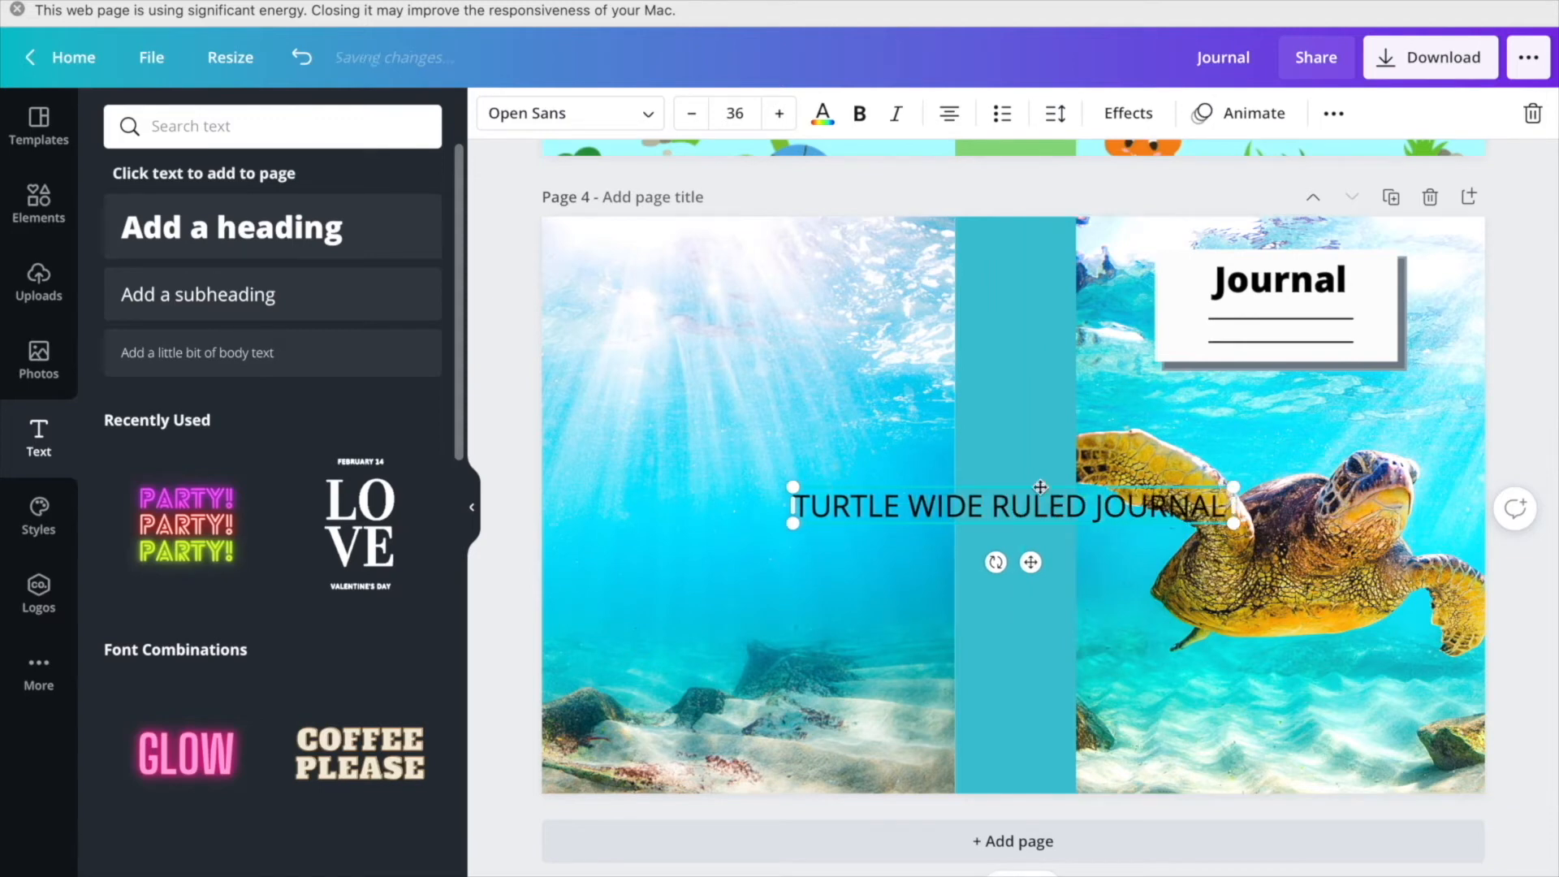
# Reduce the "TURTLE WIDE RULED JOURNAL" text to font size 8 and rotate it to read vertically down the spine.
pyautogui.click(689, 114)
pyautogui.click(689, 114)
pyautogui.click(689, 113)
pyautogui.click(689, 114)
pyautogui.click(690, 113)
pyautogui.click(689, 113)
pyautogui.click(689, 114)
pyautogui.moveTo(919, 511); pyautogui.dragTo(915, 460)
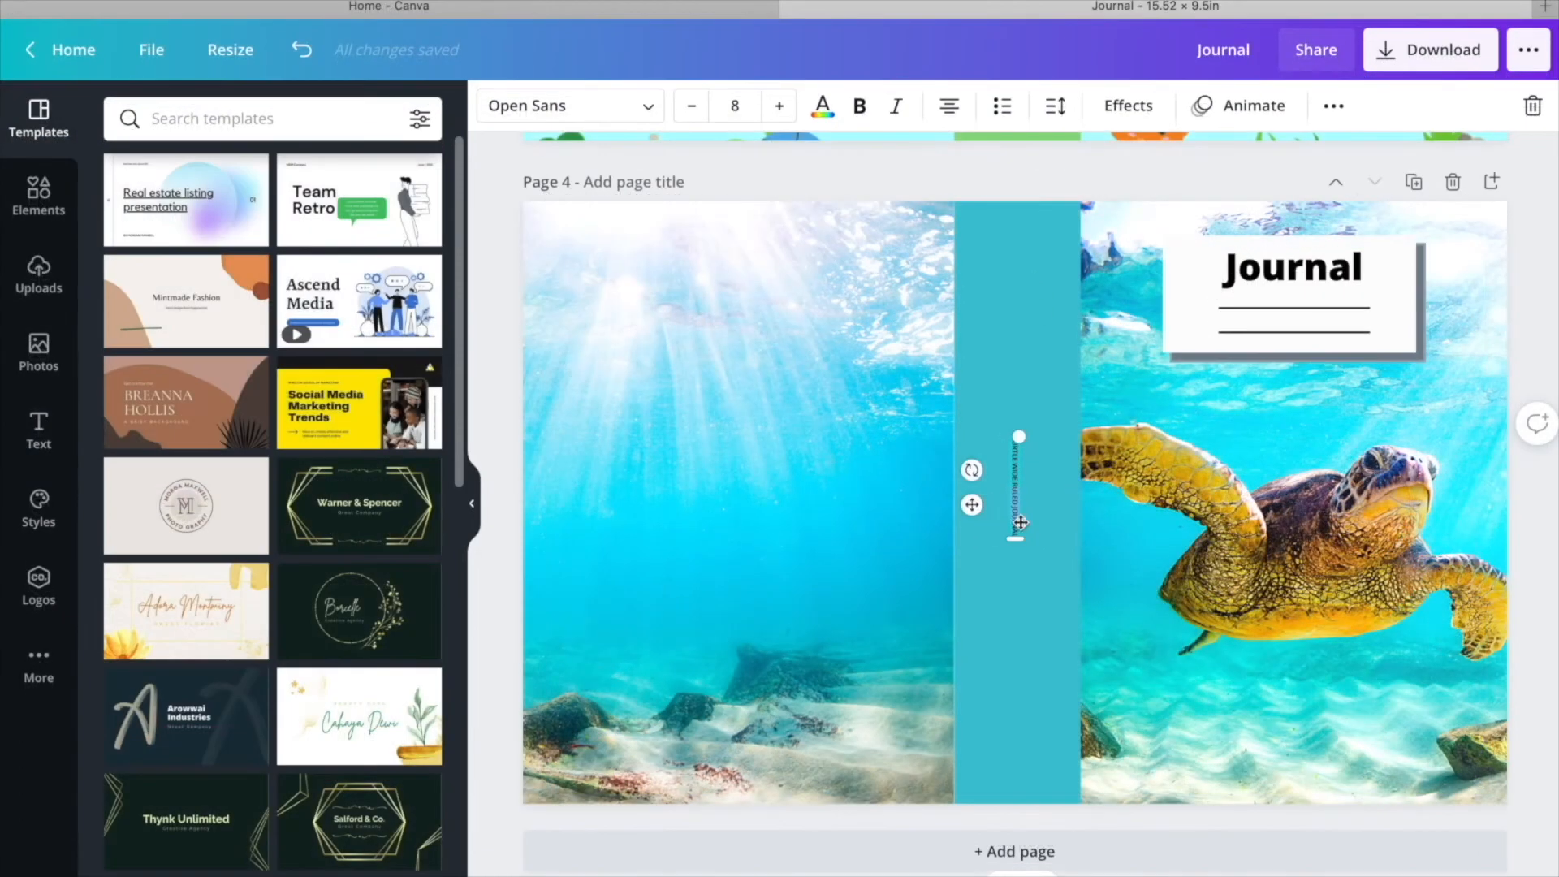
# Place the vertical title text at the centre of the teal spine on page 4.
pyautogui.click(1056, 516)
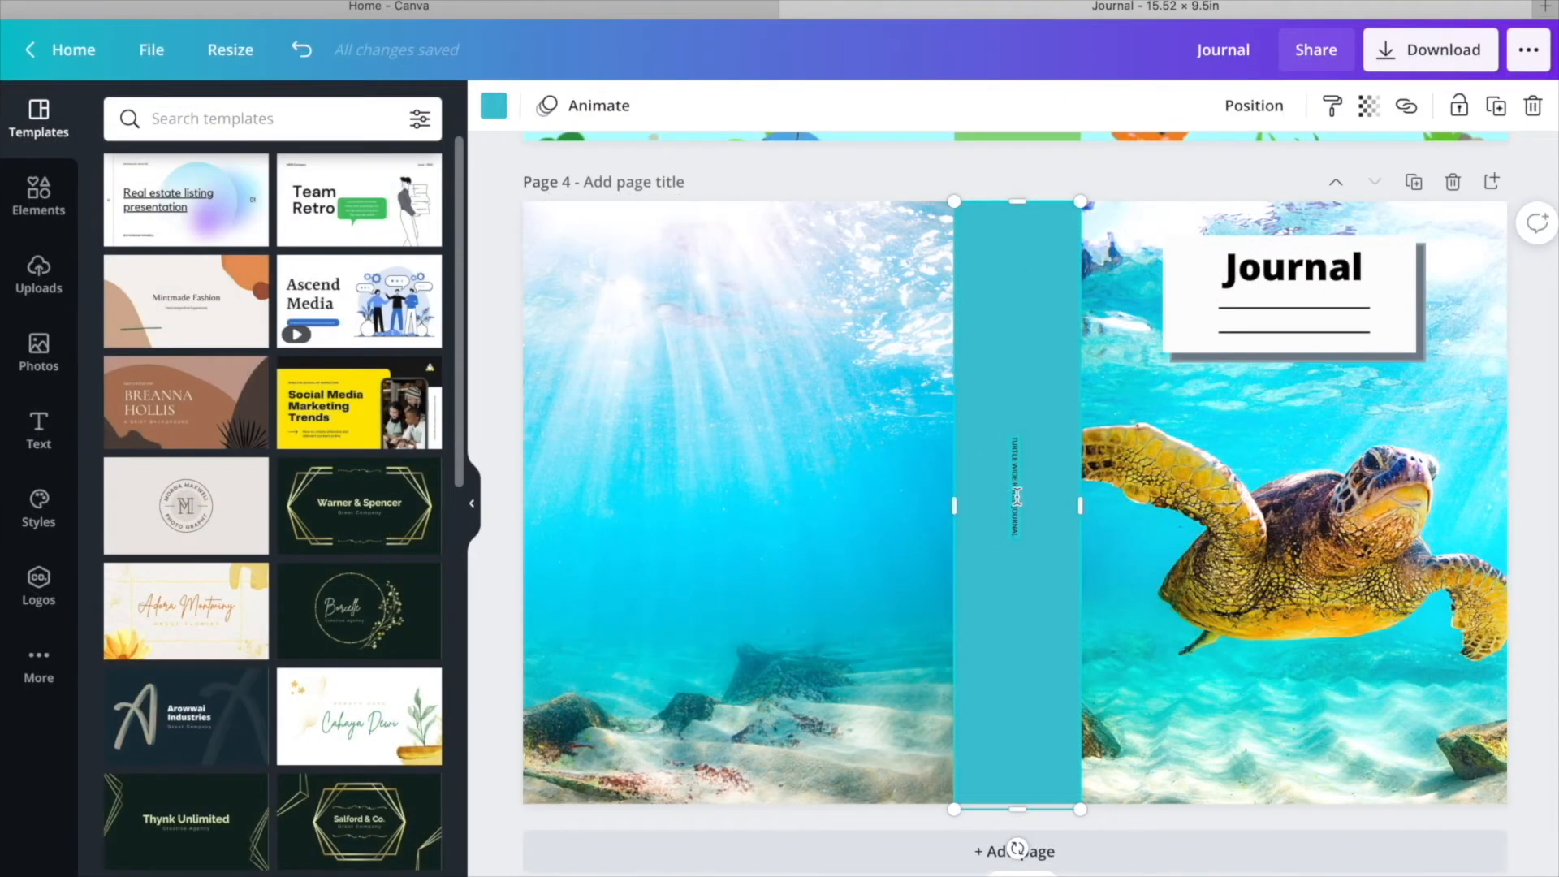
pyautogui.click(1017, 496)
pyautogui.moveTo(1016, 497); pyautogui.dragTo(1016, 509)
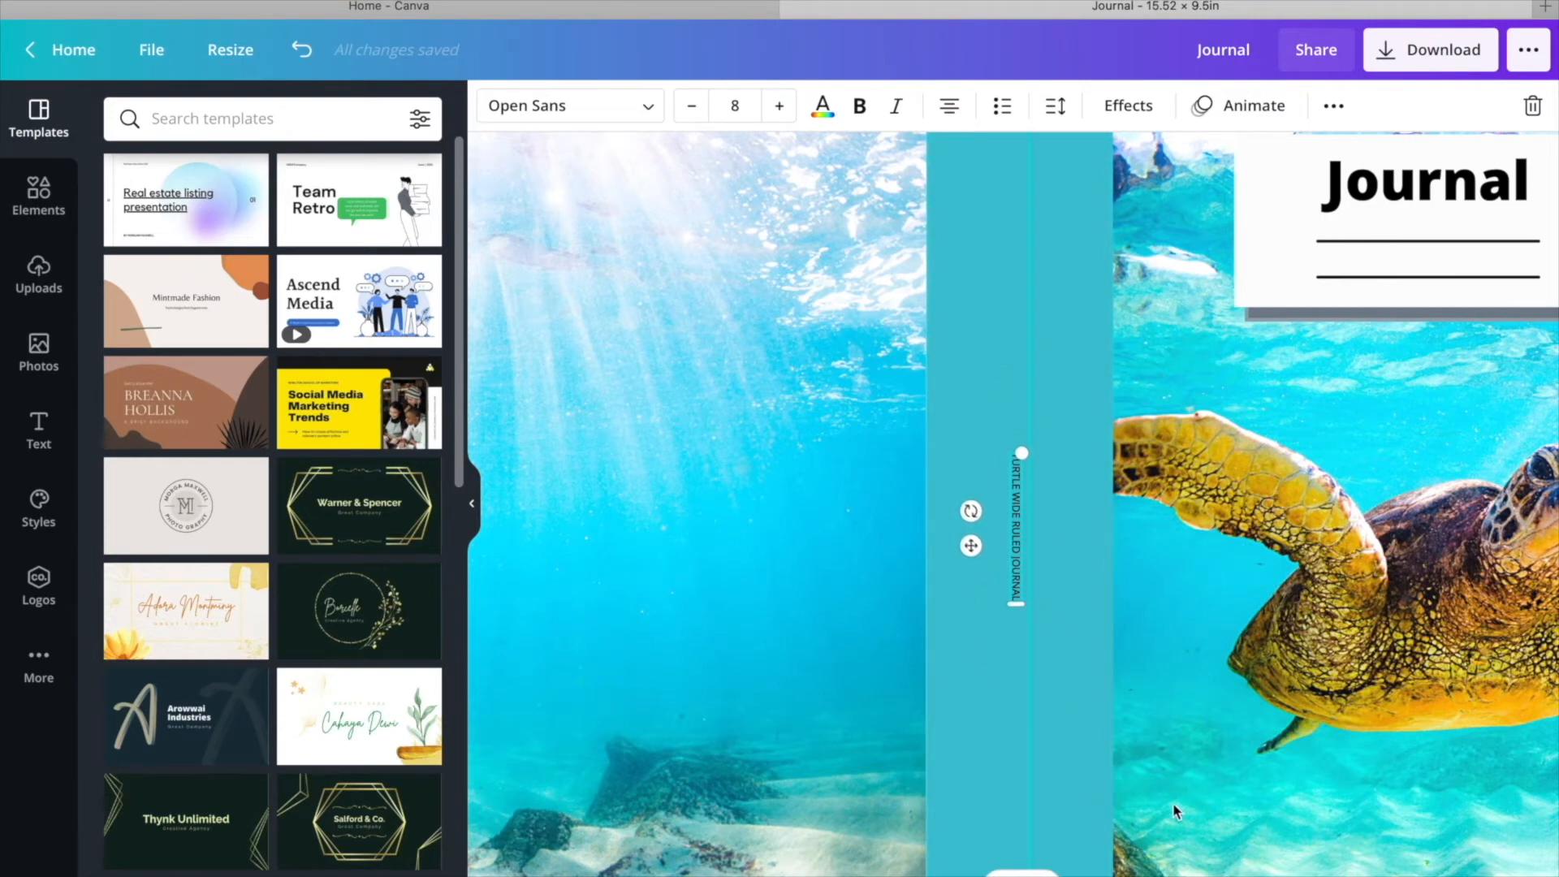
pyautogui.press('super+minus')
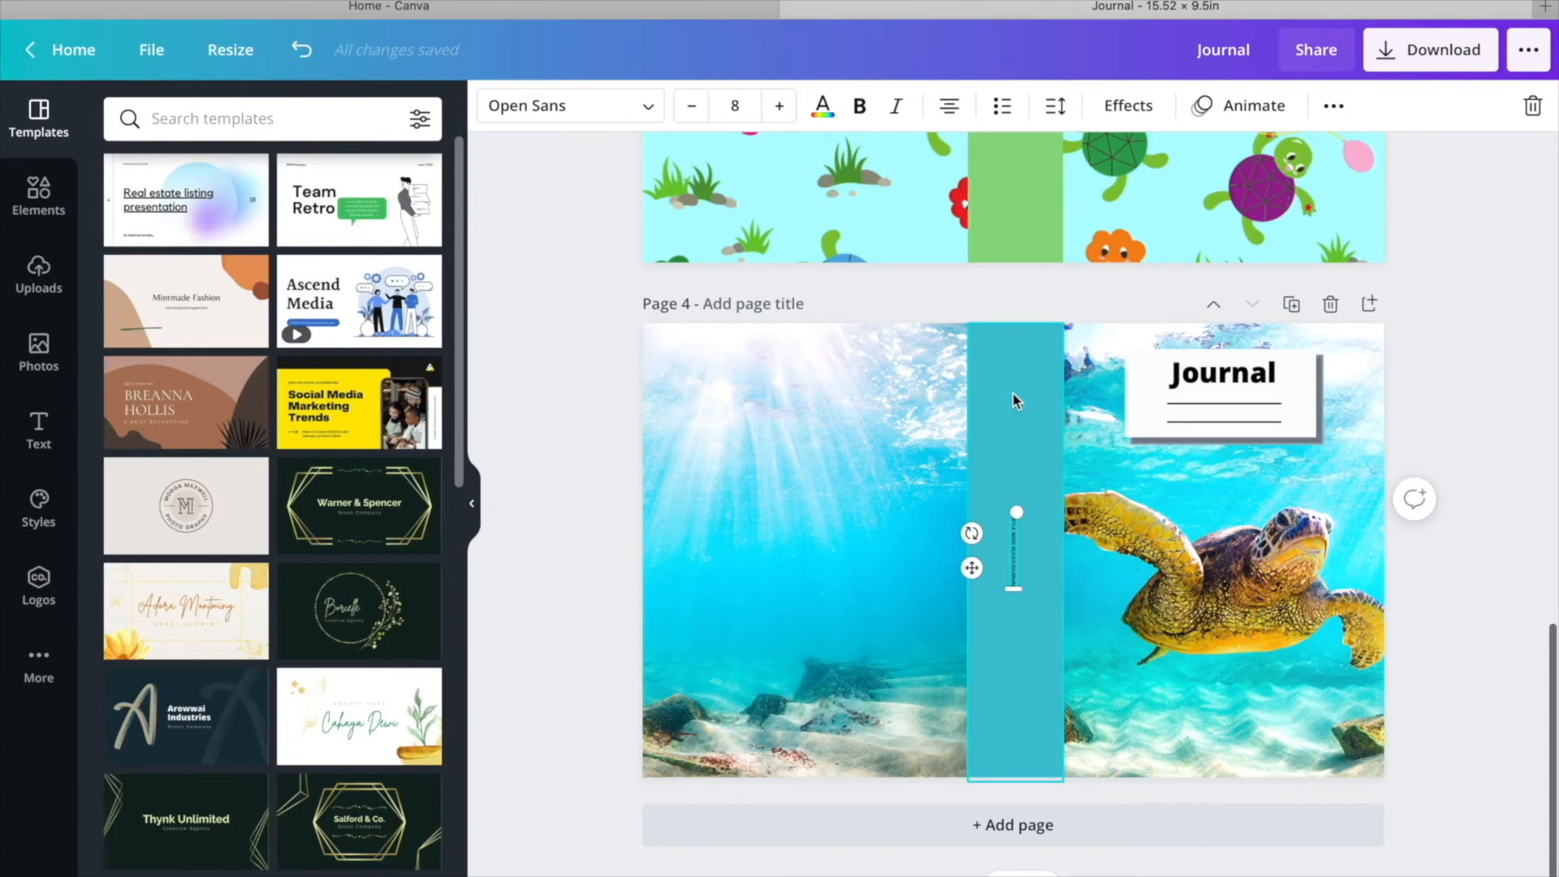
pyautogui.click(1020, 431)
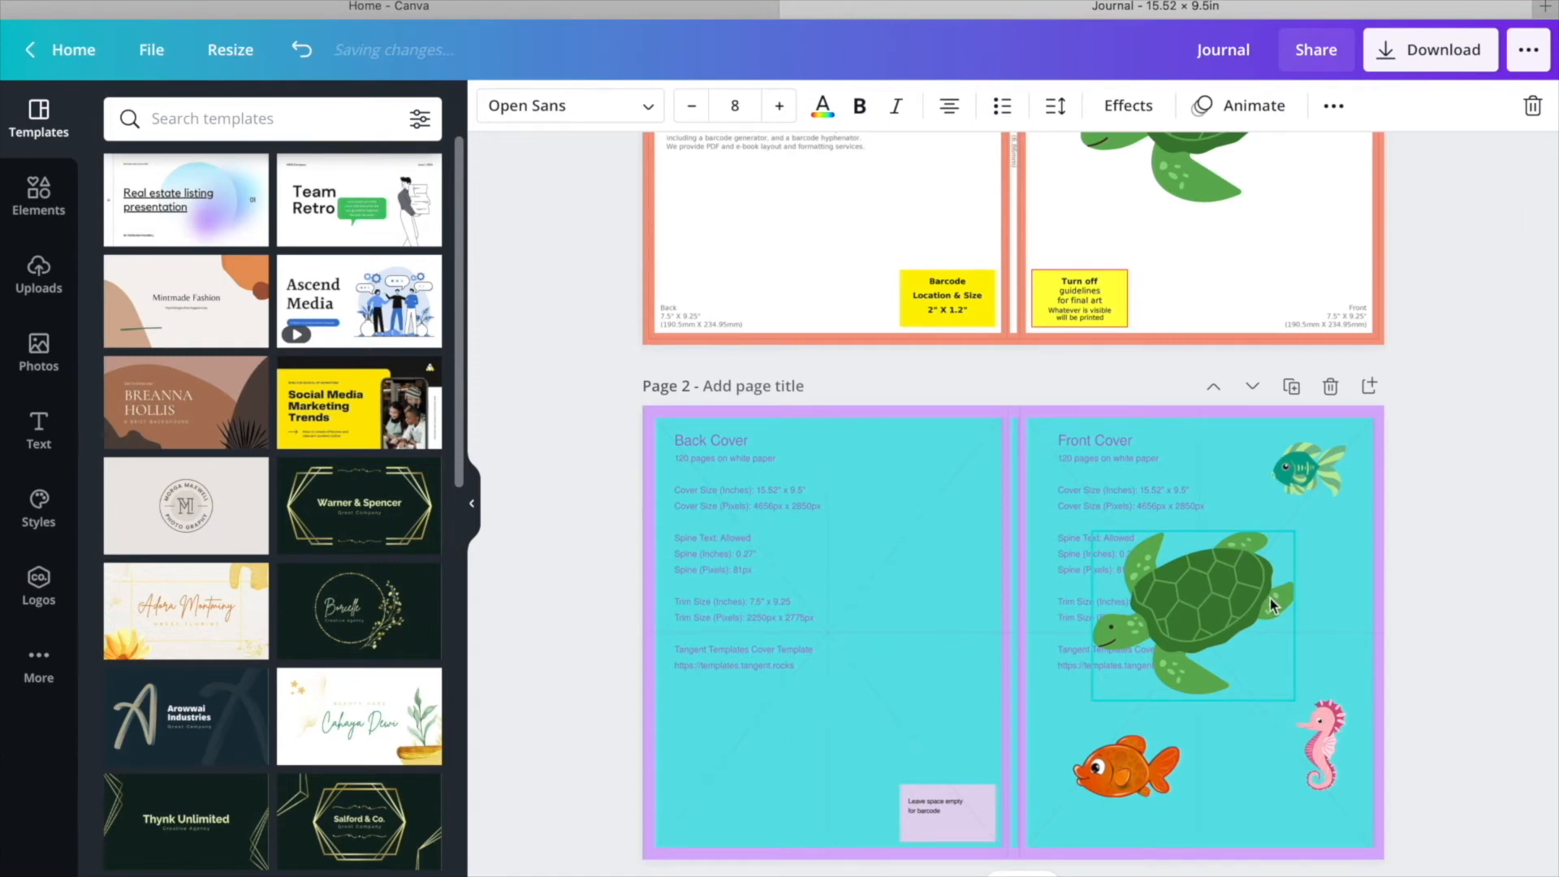
# Delete the turtle graphic from the red-bordered paperback template page, and delete that whole page.
pyautogui.scroll(4, 1270, 598)
pyautogui.click(1206, 395)
pyautogui.press('Delete')
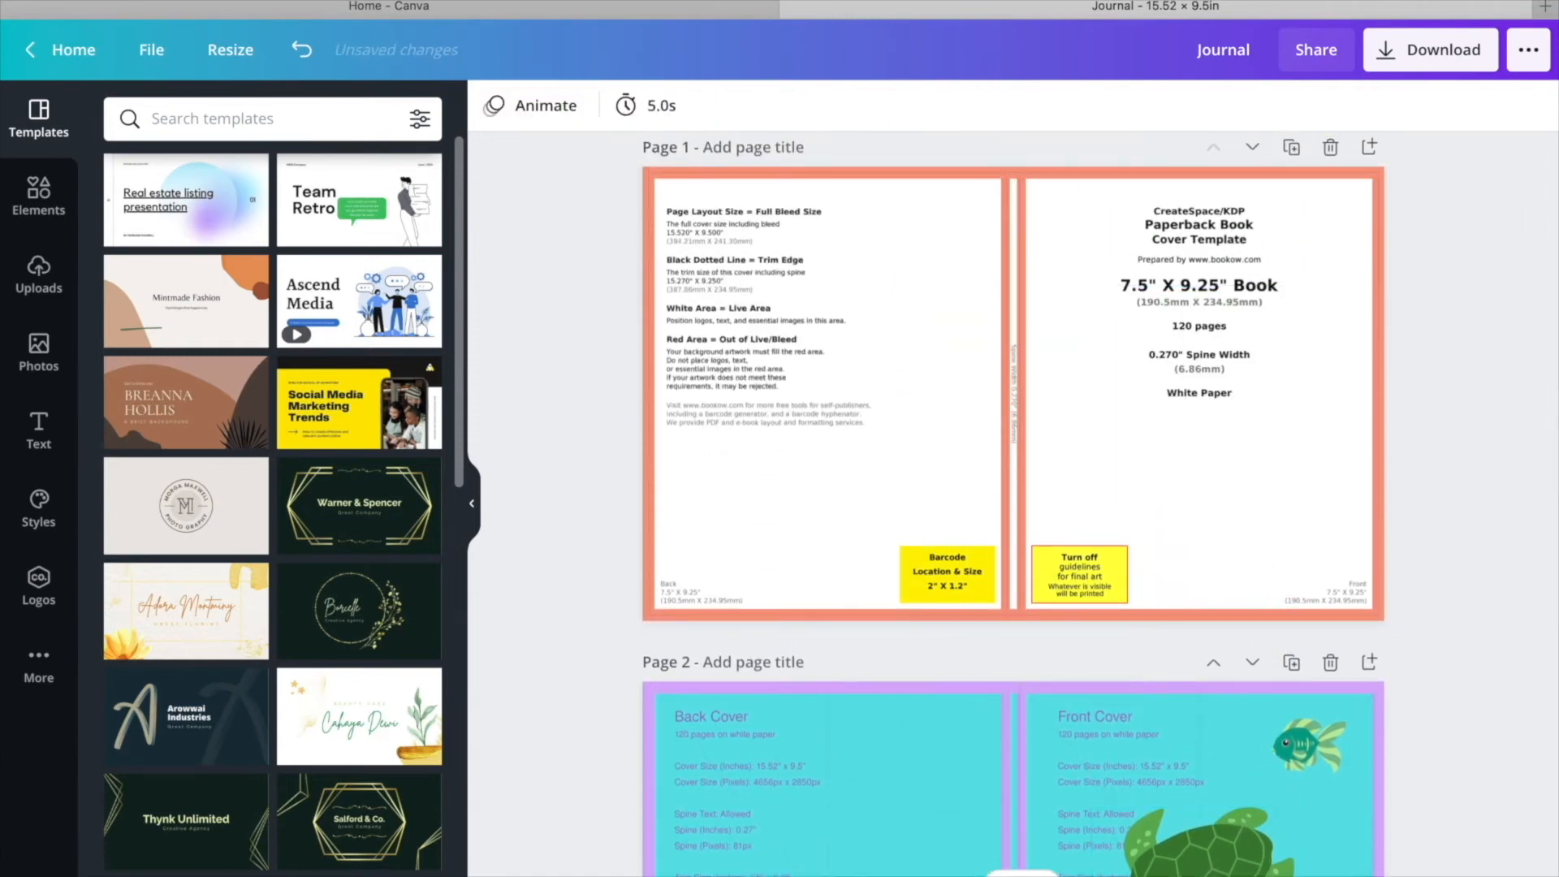
pyautogui.click(1330, 147)
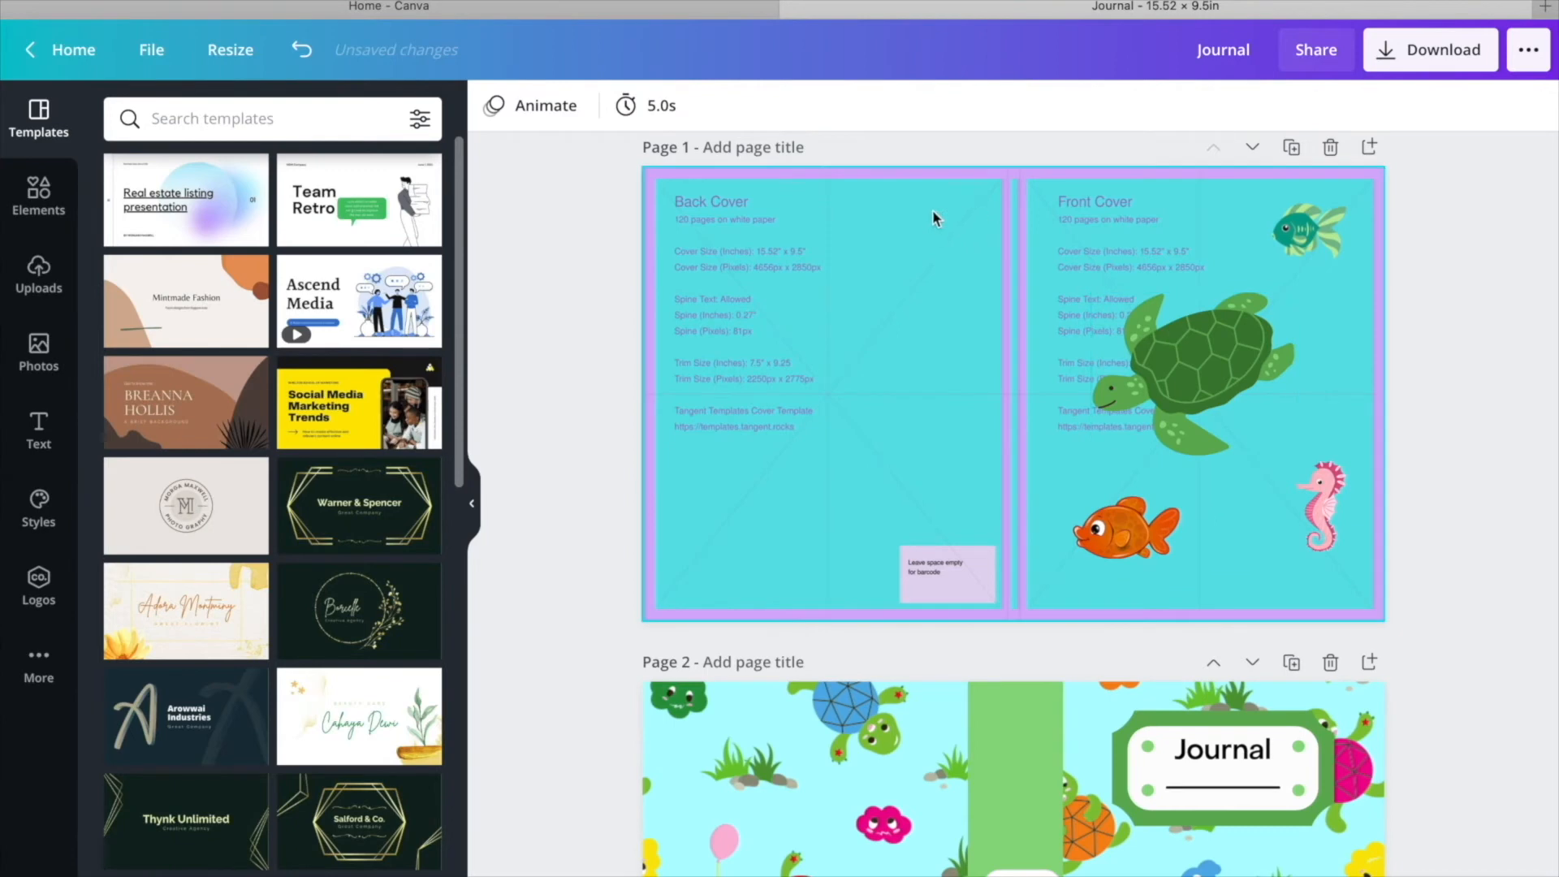
# Change the background of the purple-bordered template page to the light aqua document colour, keeping the template image filling the page.
pyautogui.moveTo(978, 217); pyautogui.dragTo(978, 292)
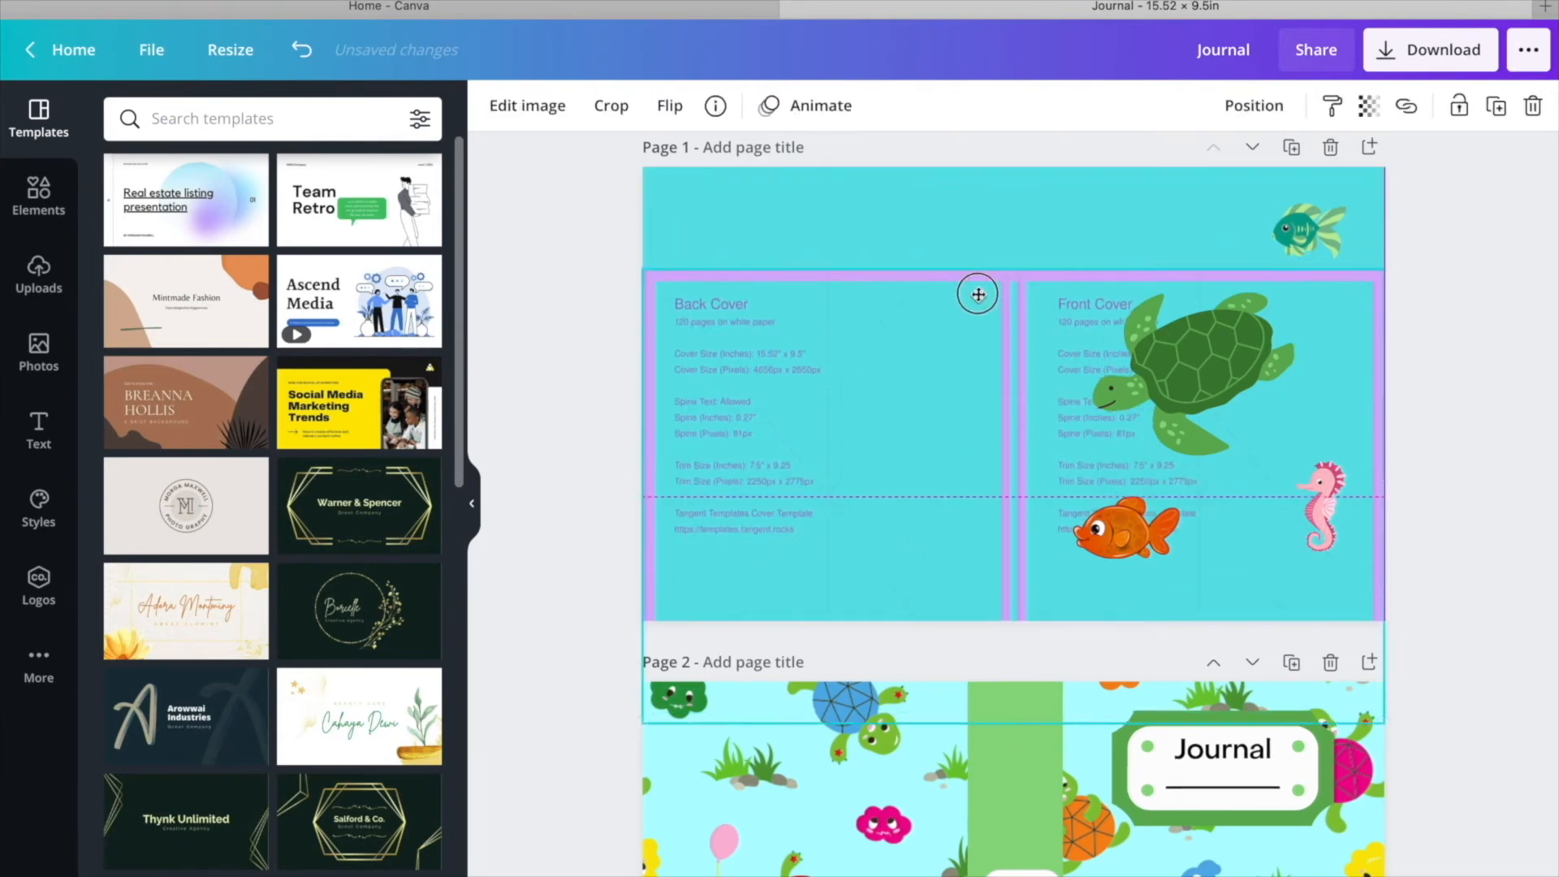
pyautogui.click(928, 215)
pyautogui.click(492, 106)
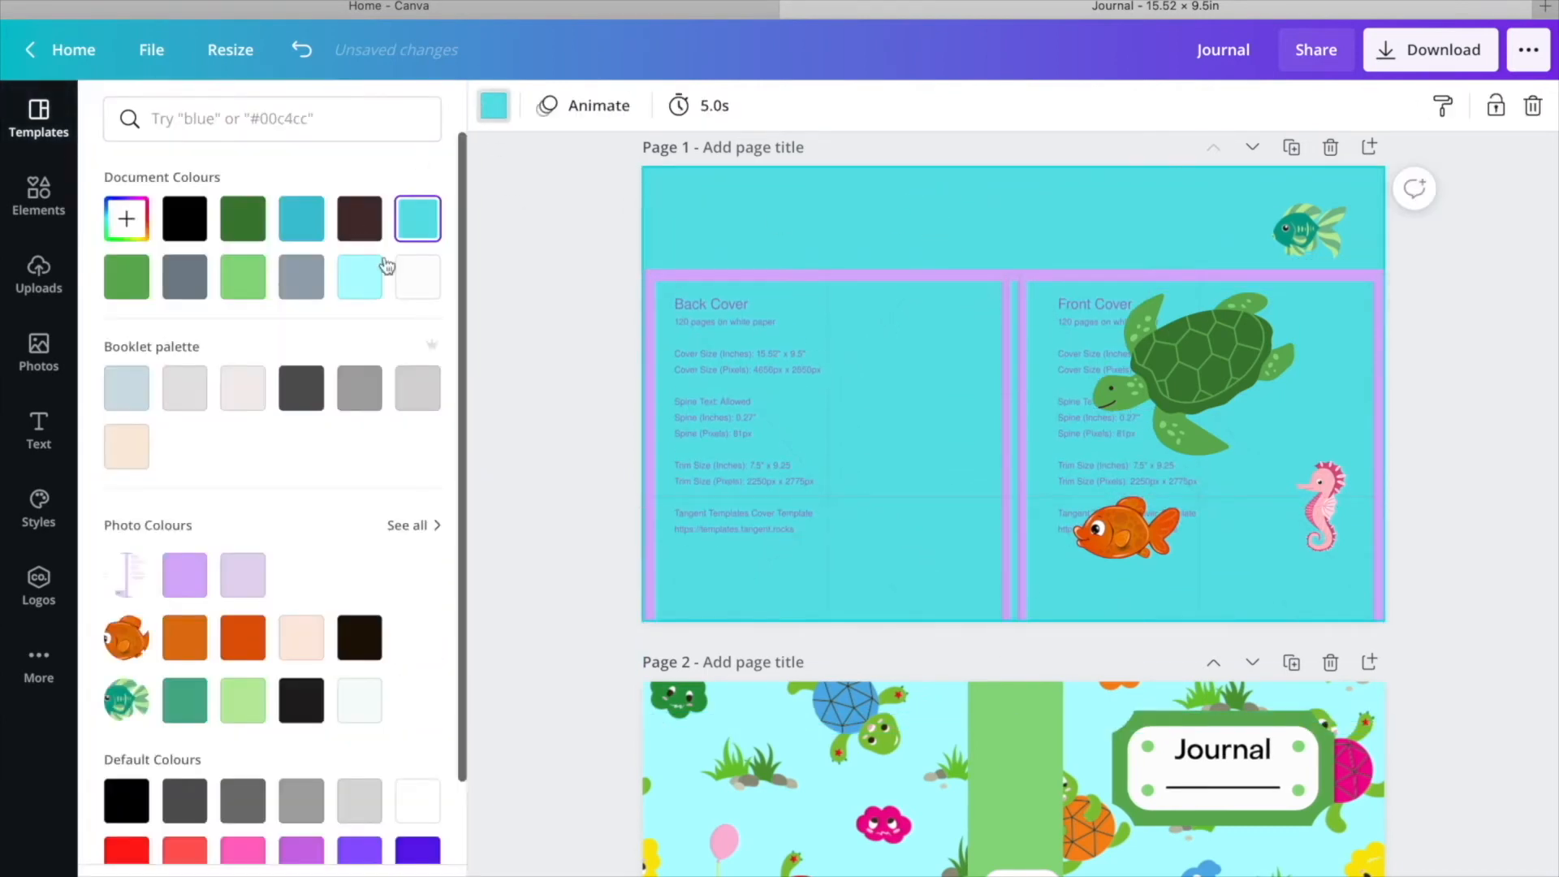
pyautogui.click(360, 278)
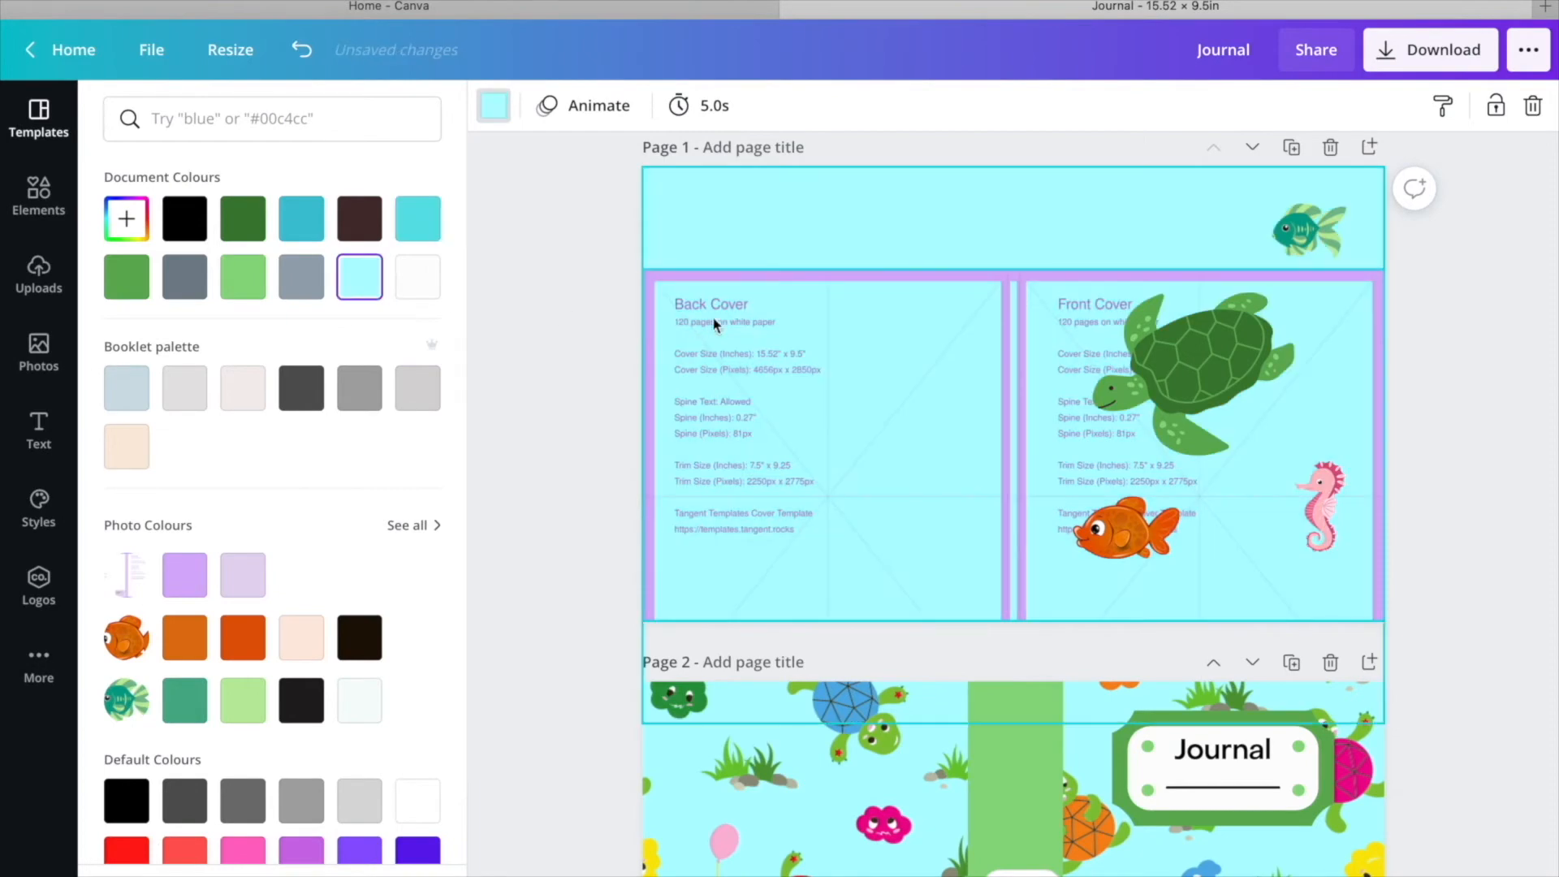
pyautogui.moveTo(839, 280); pyautogui.dragTo(836, 195)
# Search the design elements for "turtle" and look through the available graphics and photos.
pyautogui.click(38, 195)
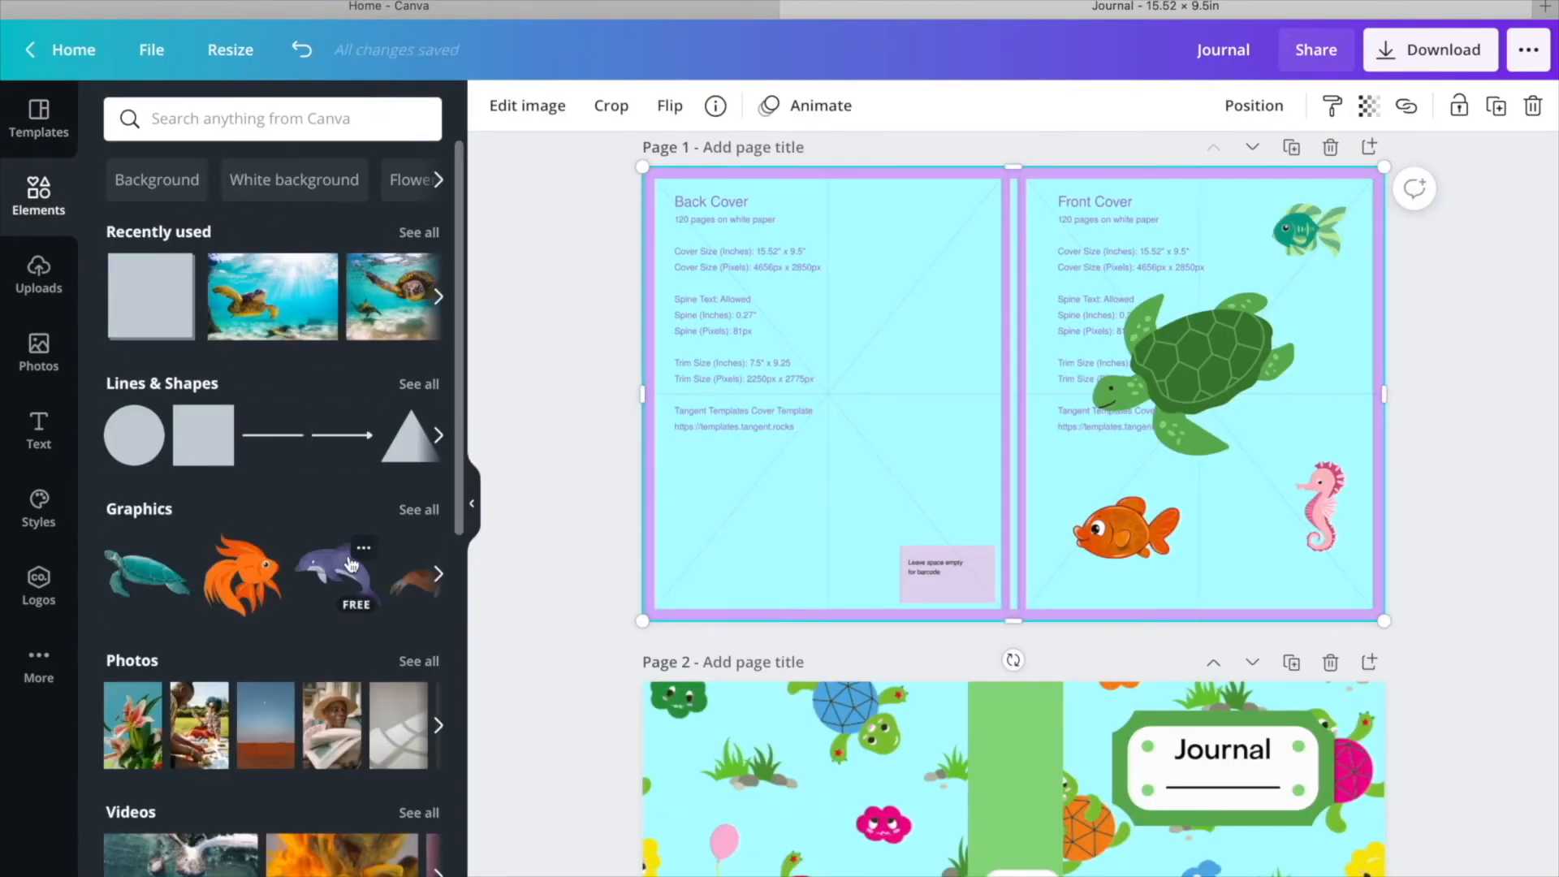
pyautogui.scroll(-5, 135, 729)
pyautogui.scroll(5, 162, 487)
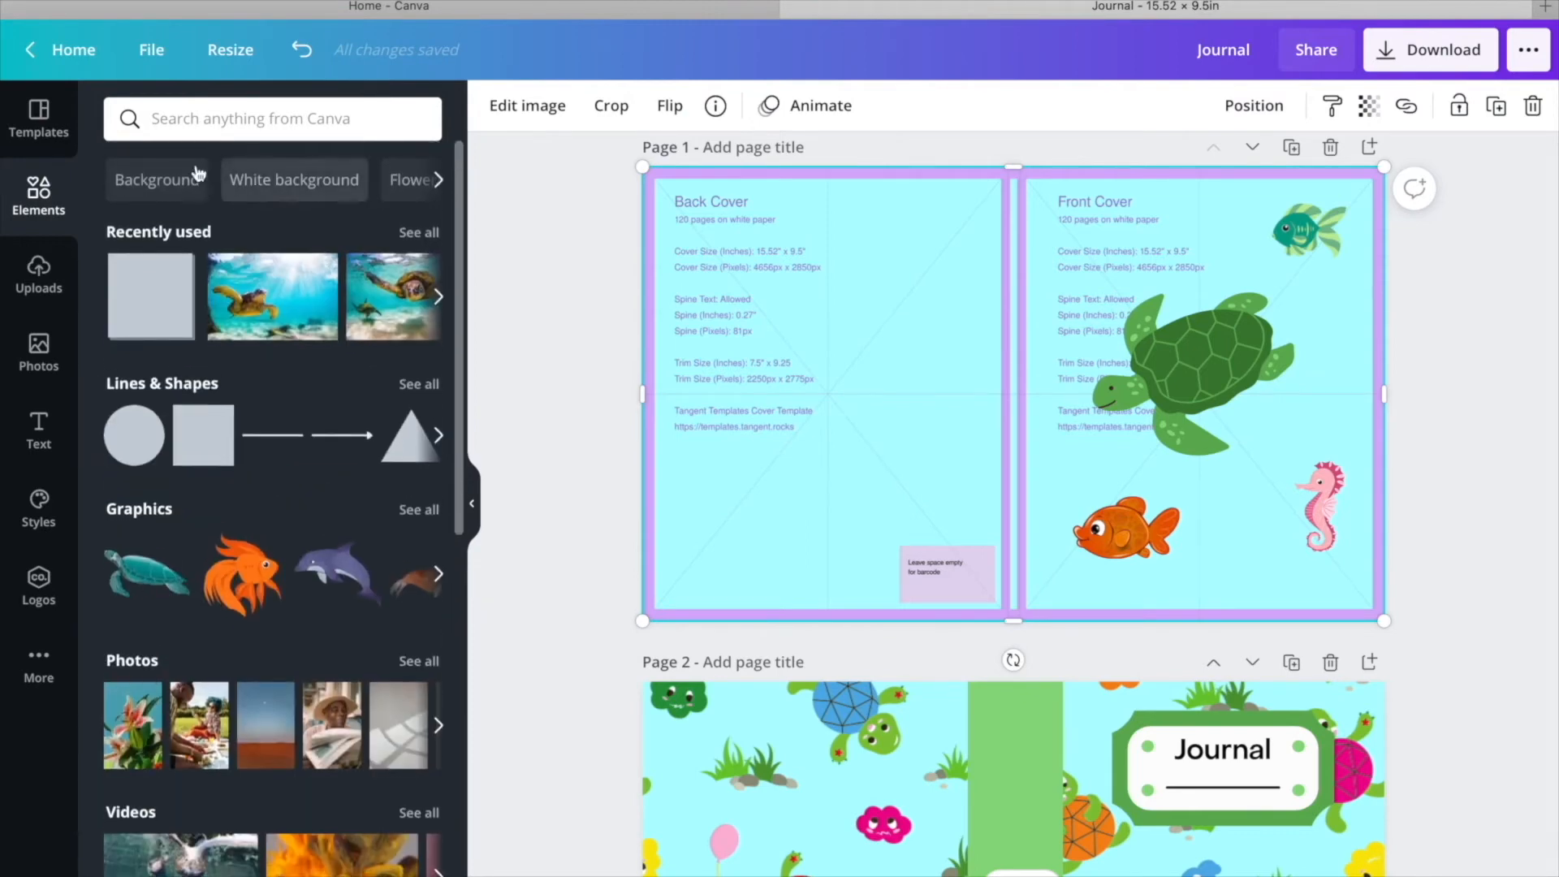
pyautogui.click(208, 124)
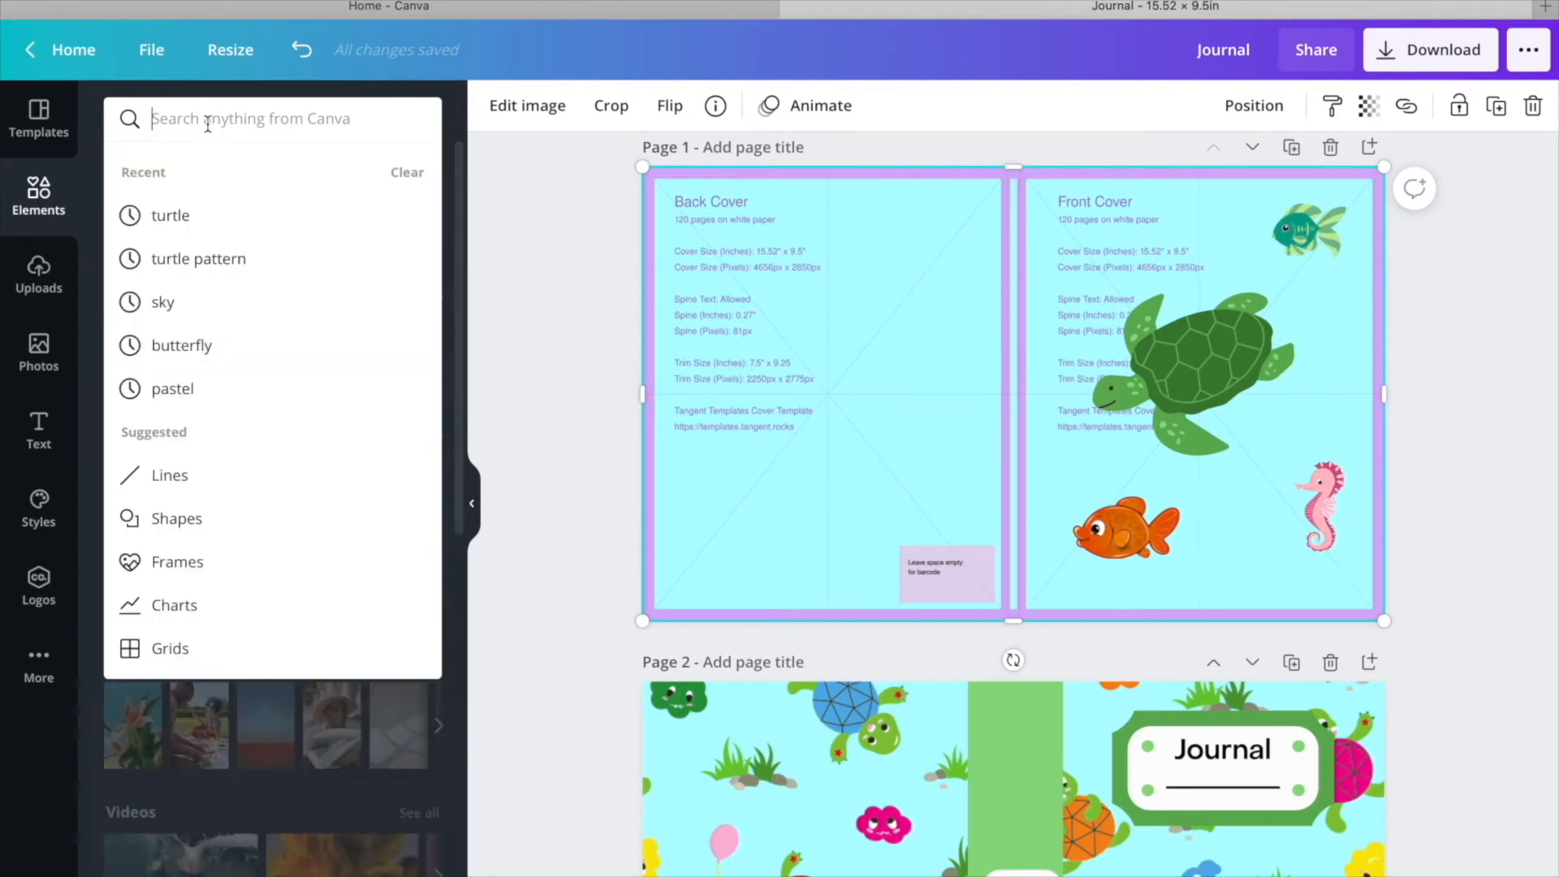
pyautogui.write('turtle')
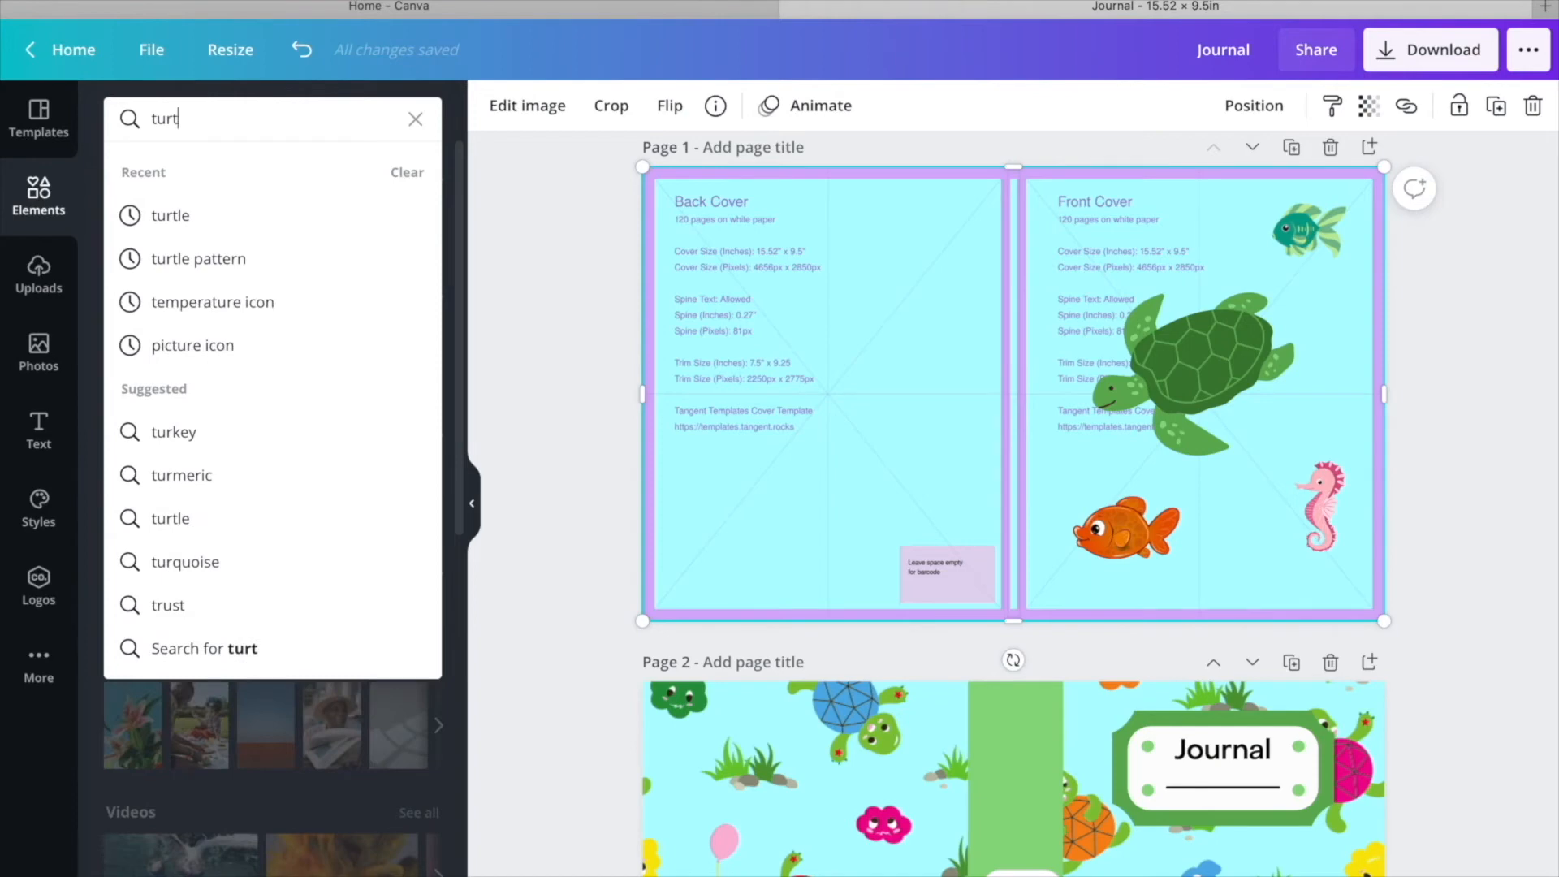
pyautogui.press('Return')
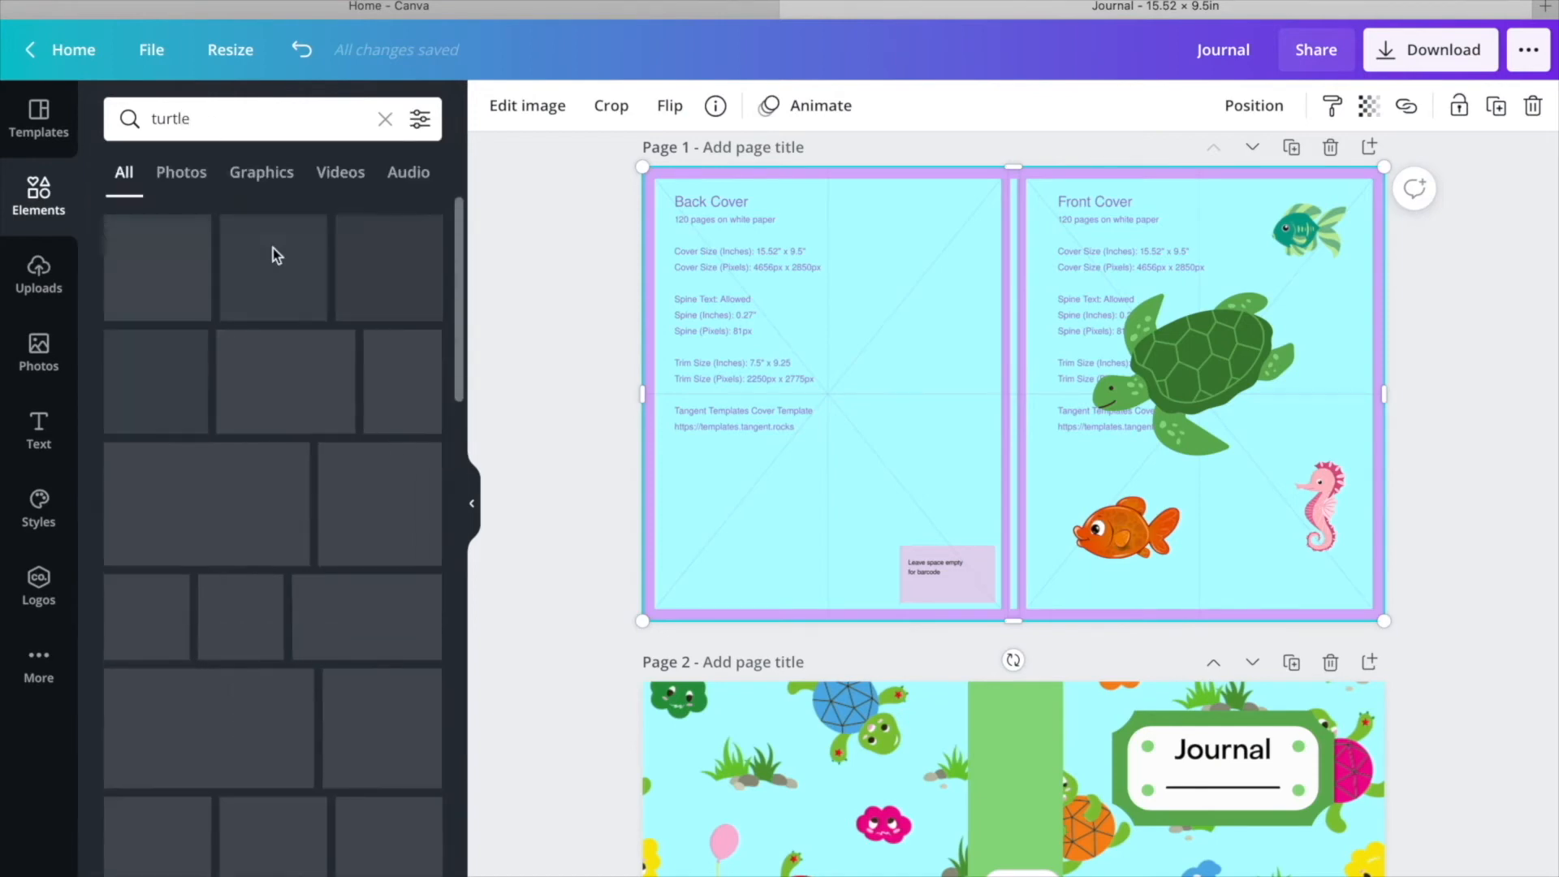
pyautogui.scroll(-10, 309, 590)
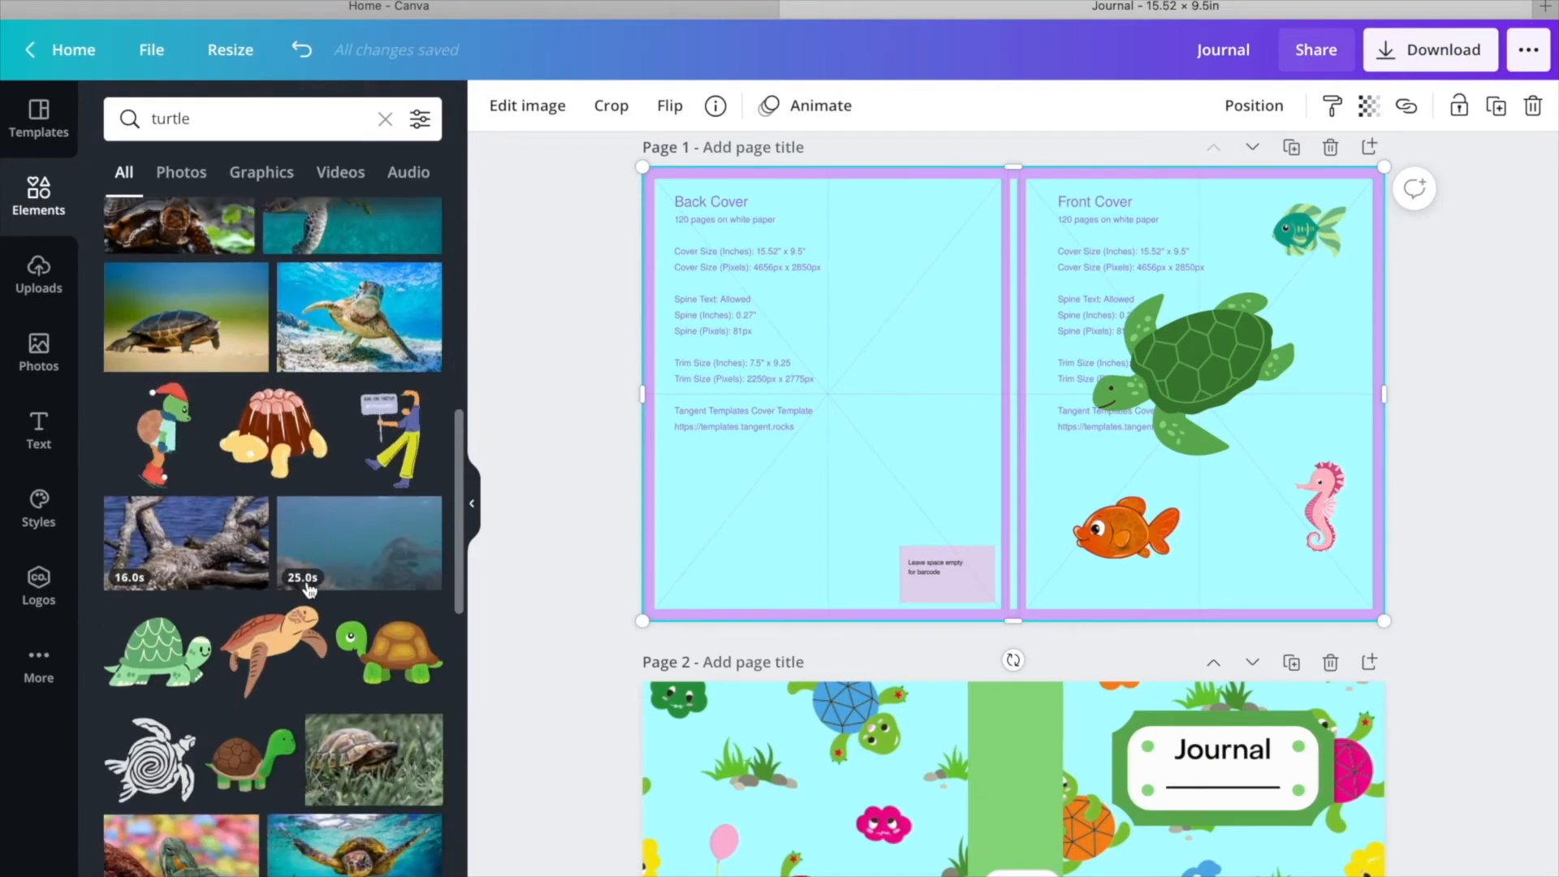
pyautogui.scroll(-7, 309, 590)
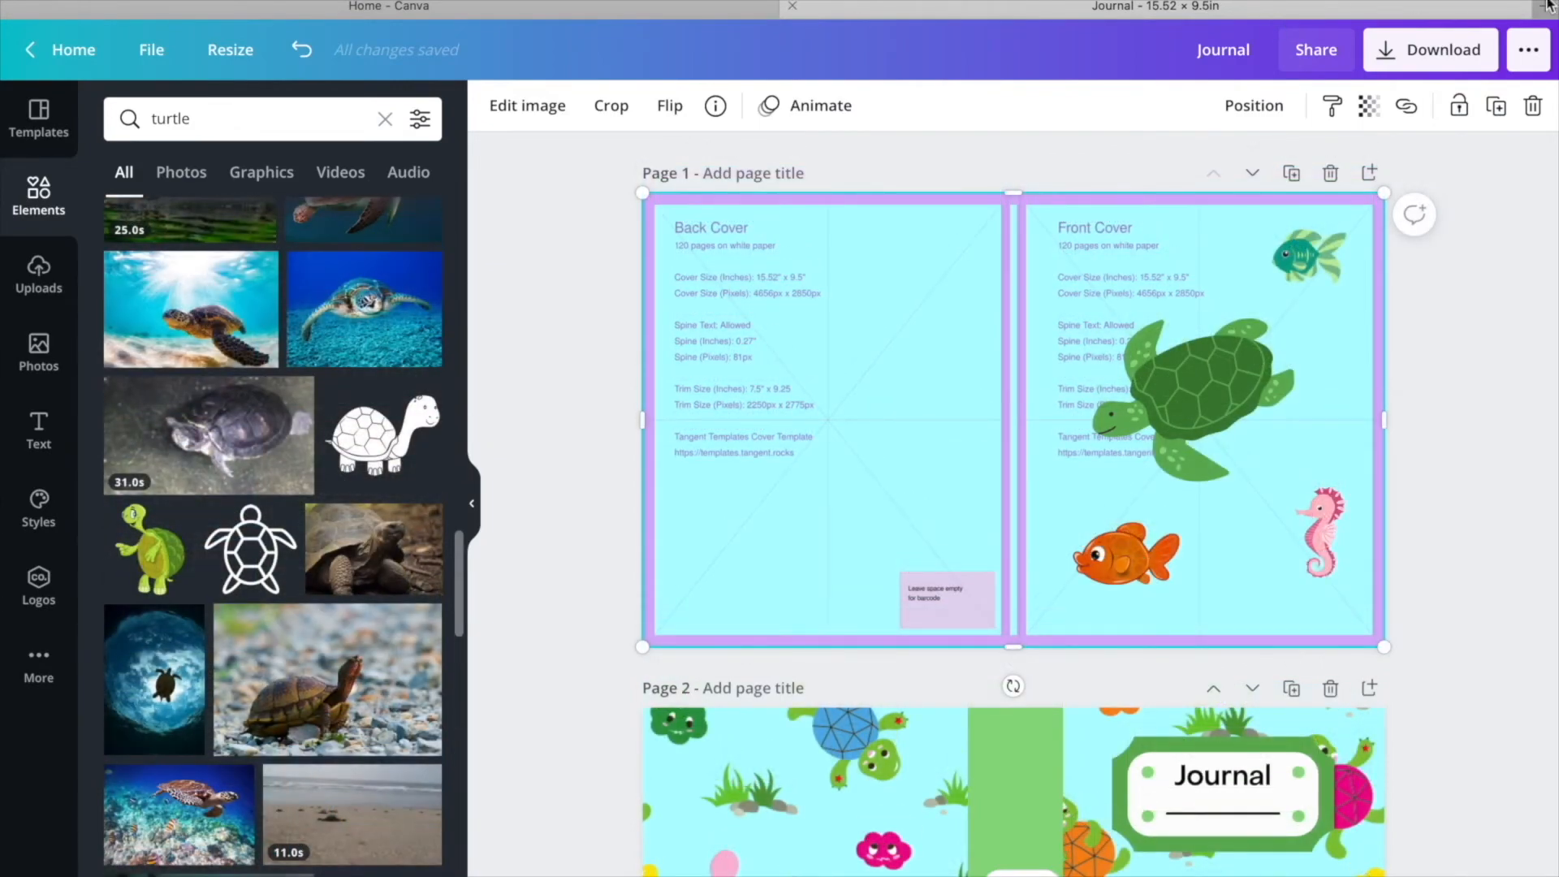
# Search the web for "creative fabrica" in a new browser tab and open the Creative Fabrica site.
pyautogui.click(1545, 7)
pyautogui.write('creat')
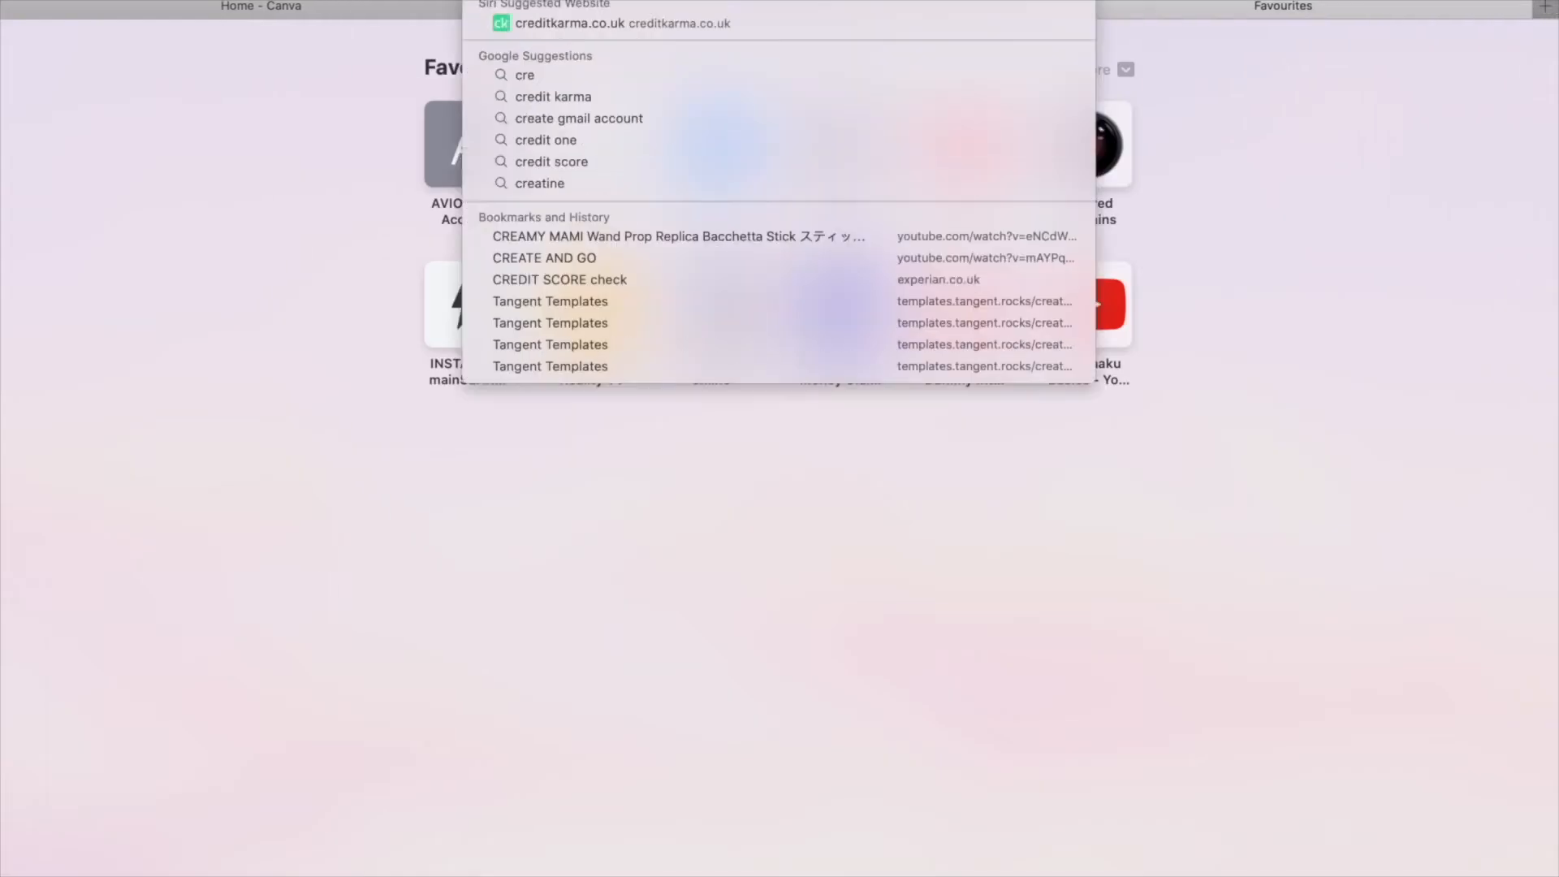
pyautogui.write('ive fabrica')
pyautogui.press('Return')
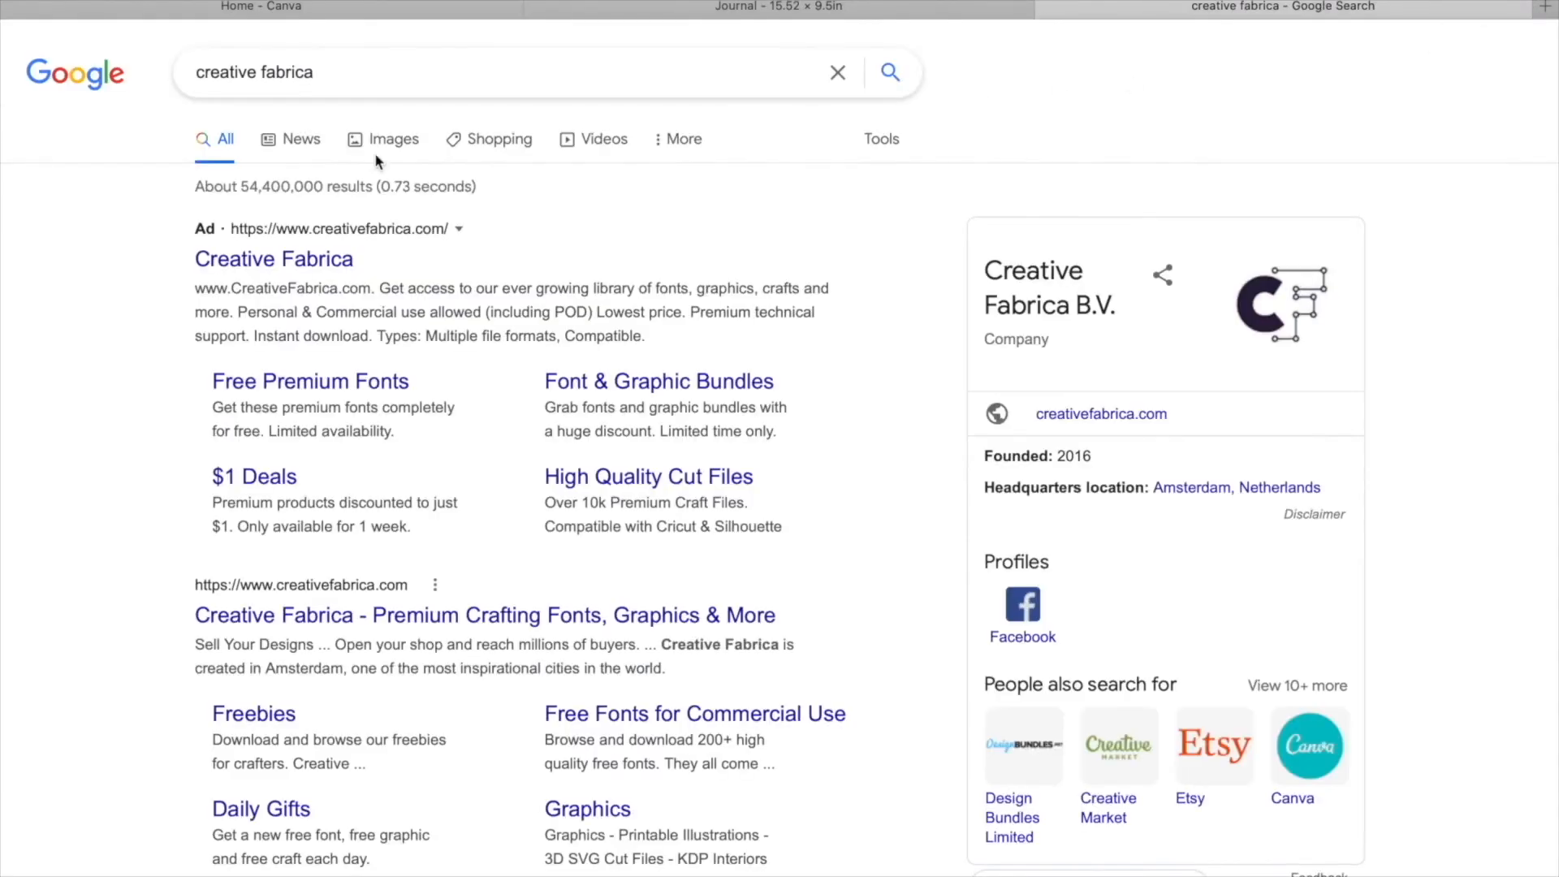
pyautogui.click(323, 261)
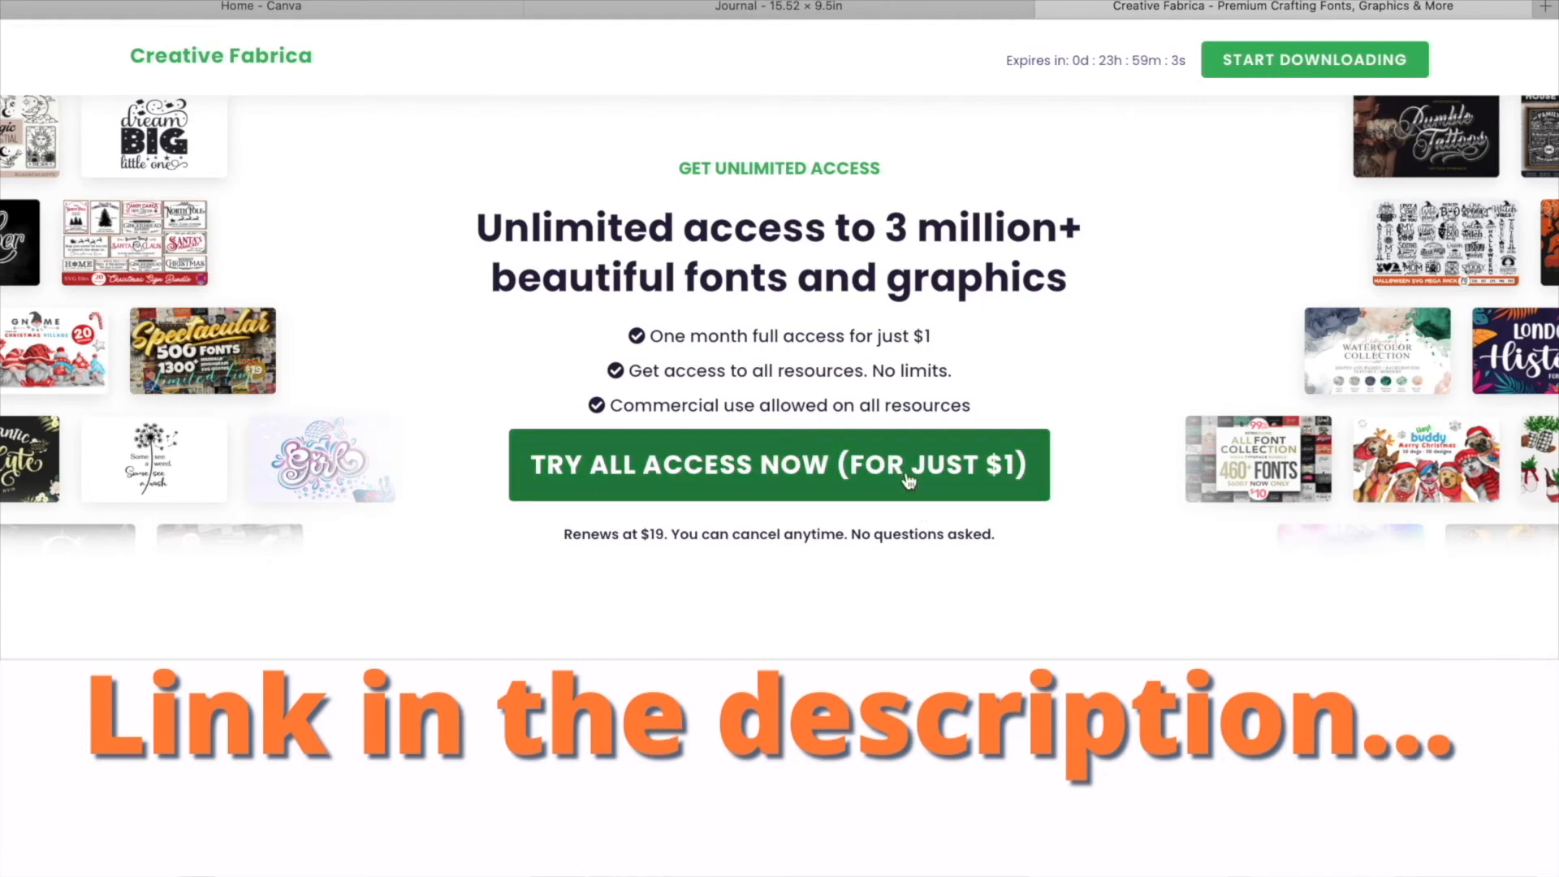
# Look over Creative Fabrica's access offer and designer bundles, and open its fonts collection.
pyautogui.scroll(-3, 933, 452)
pyautogui.scroll(3, 929, 452)
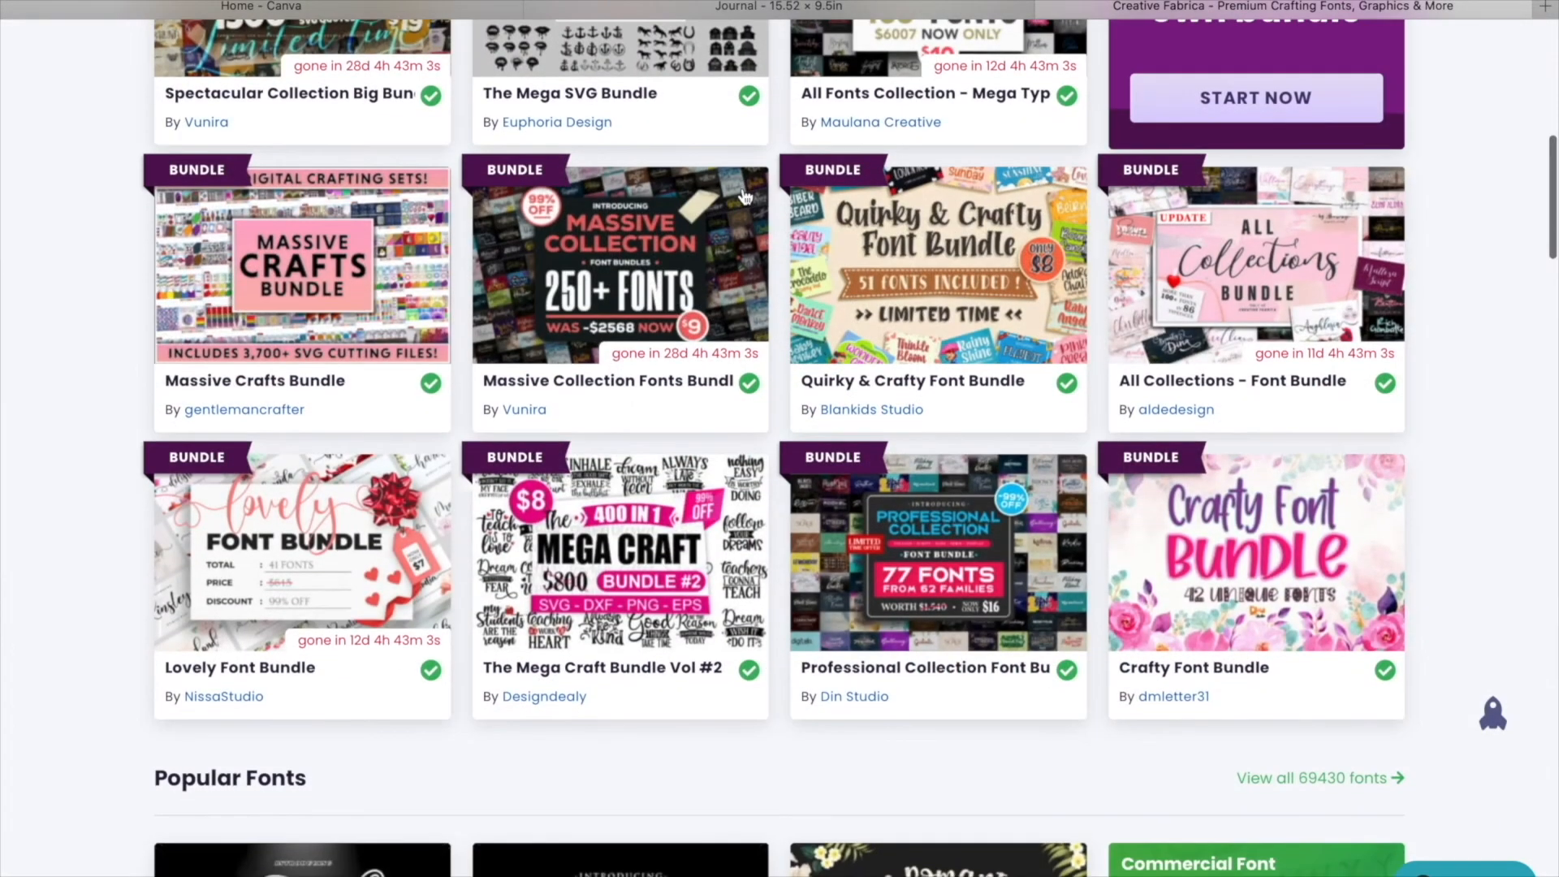
pyautogui.scroll(-4, 744, 191)
pyautogui.scroll(-4, 744, 193)
pyautogui.scroll(4, 744, 193)
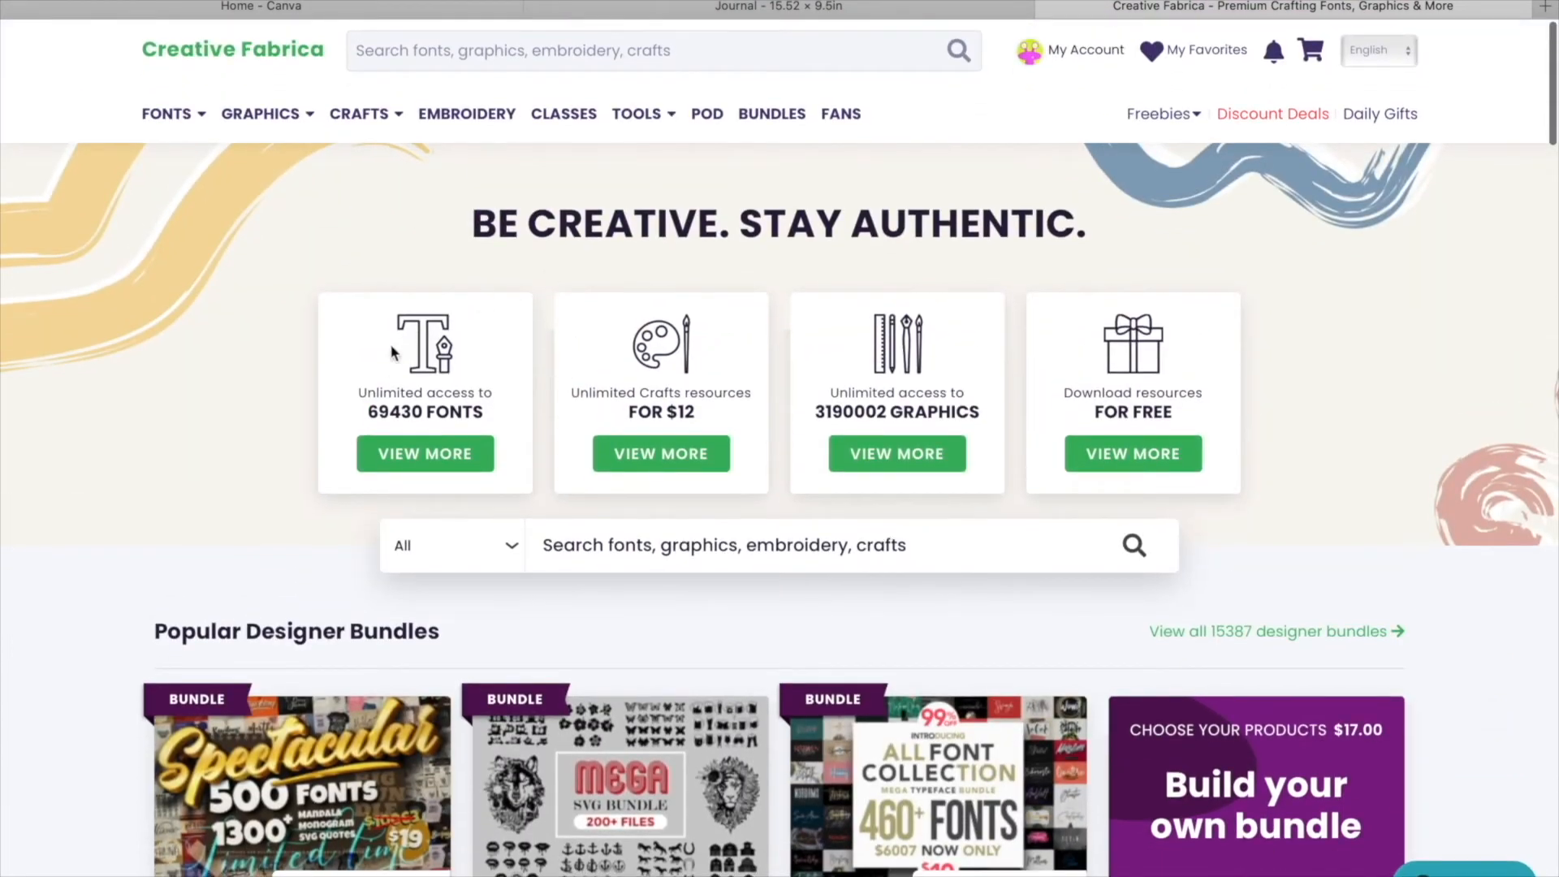
pyautogui.click(408, 455)
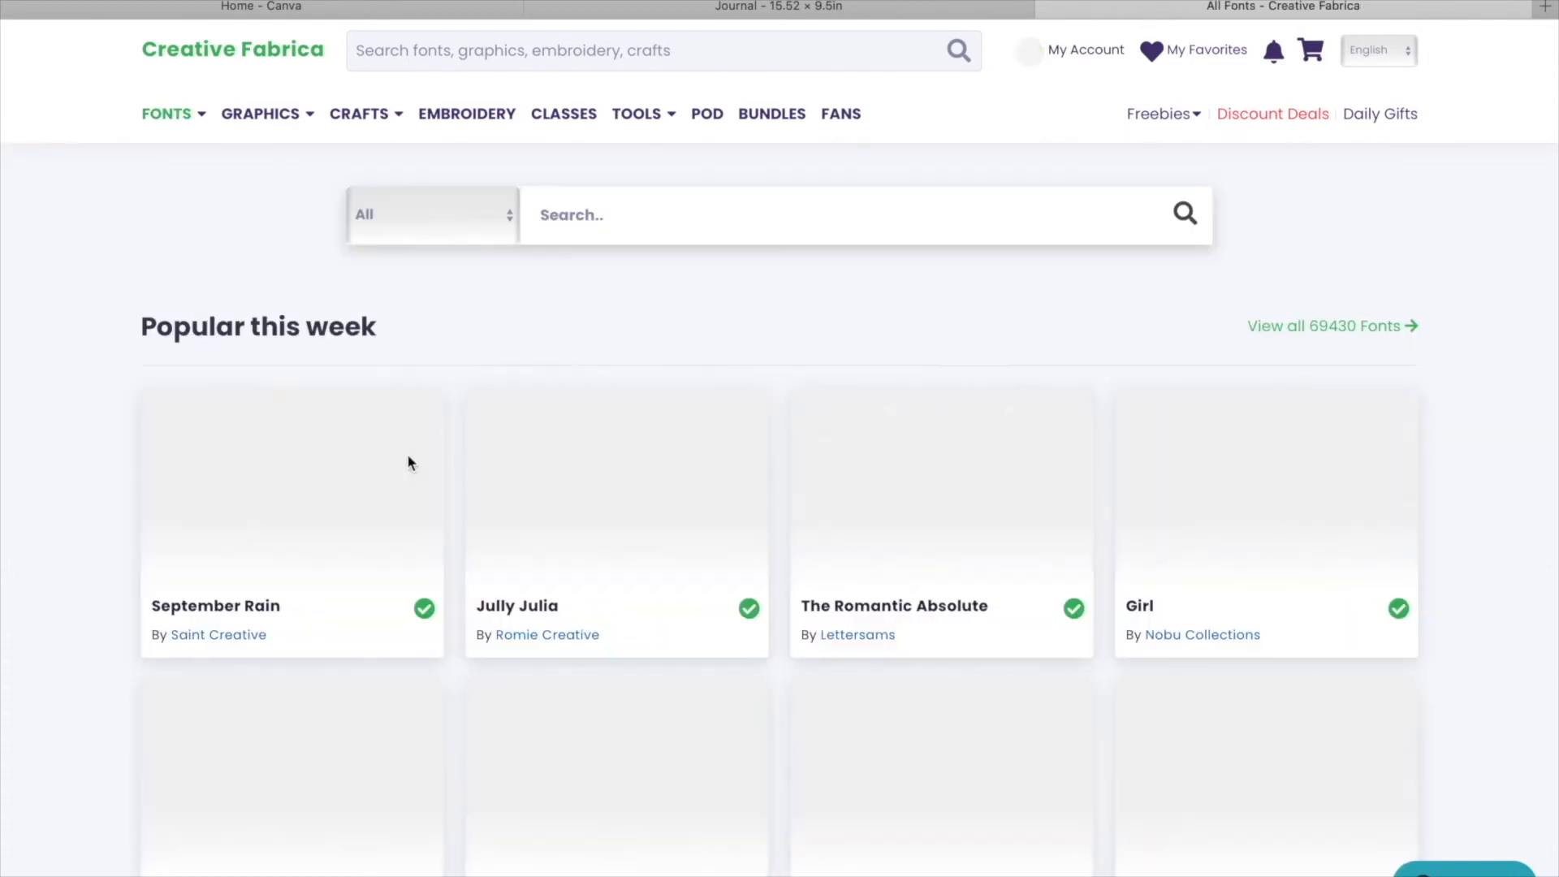
# Look through the popular and newly released fonts in the Creative Fabrica fonts collection.
pyautogui.scroll(-2, 526, 539)
pyautogui.scroll(-4, 526, 540)
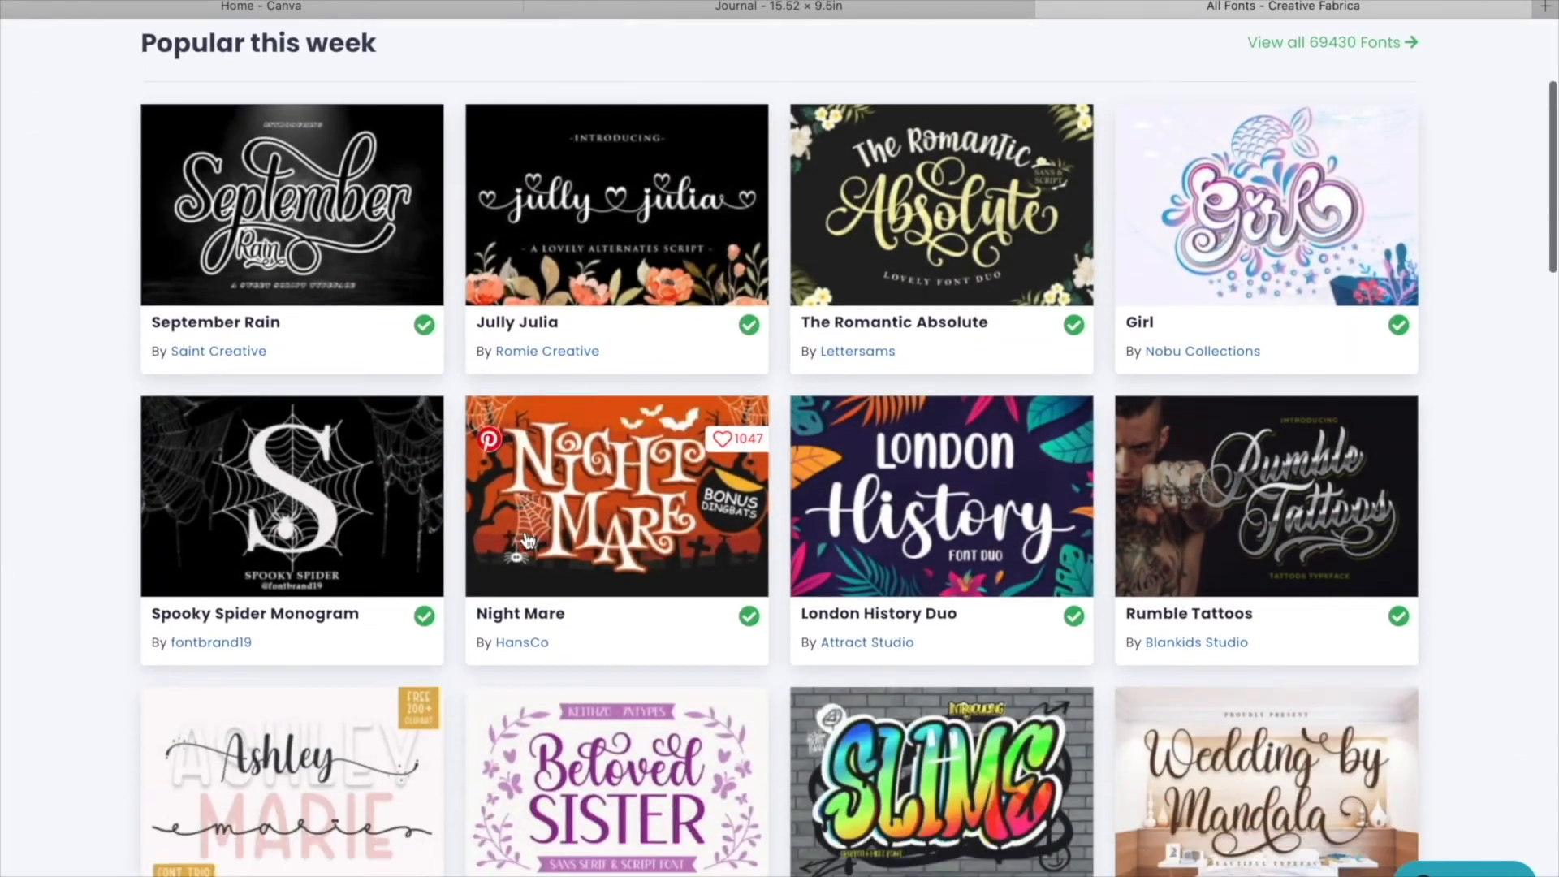
pyautogui.scroll(-5, 526, 540)
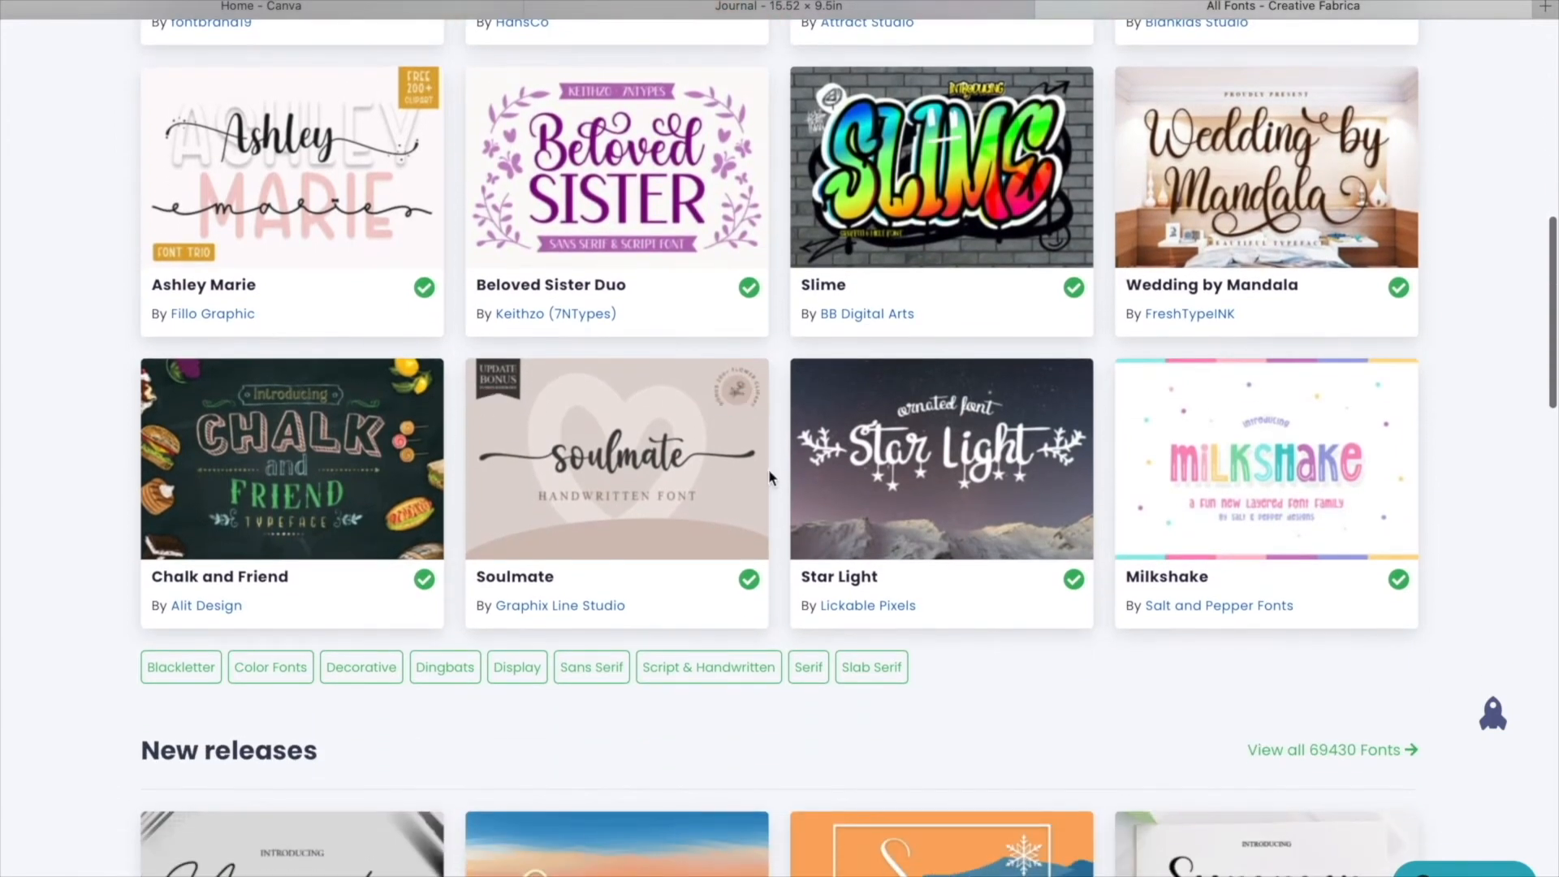
pyautogui.scroll(-4, 936, 482)
pyautogui.scroll(-7, 936, 483)
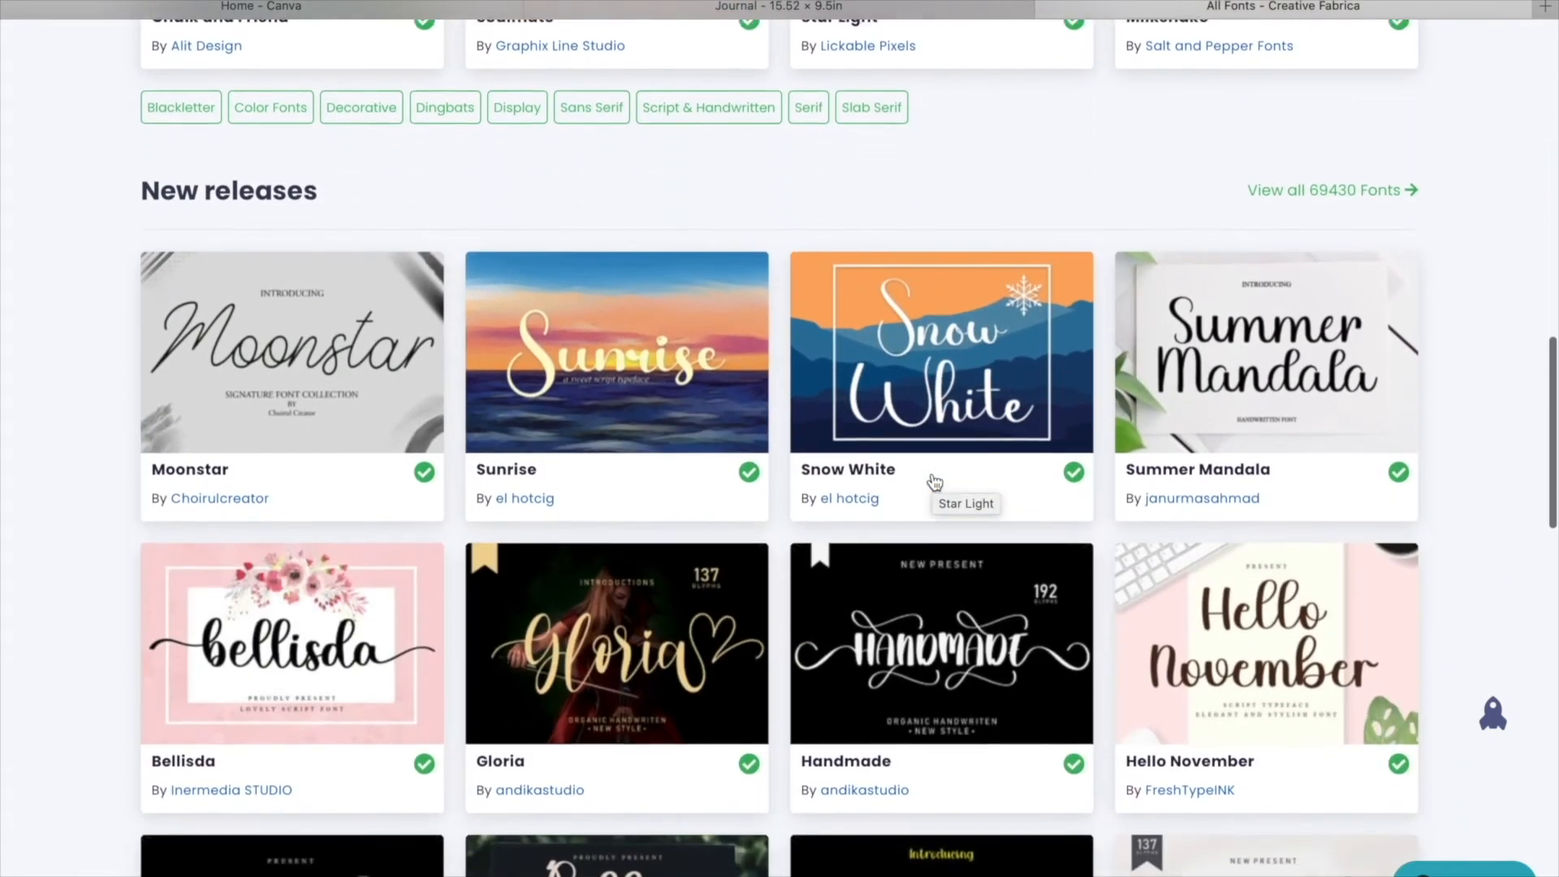
pyautogui.scroll(-5, 933, 481)
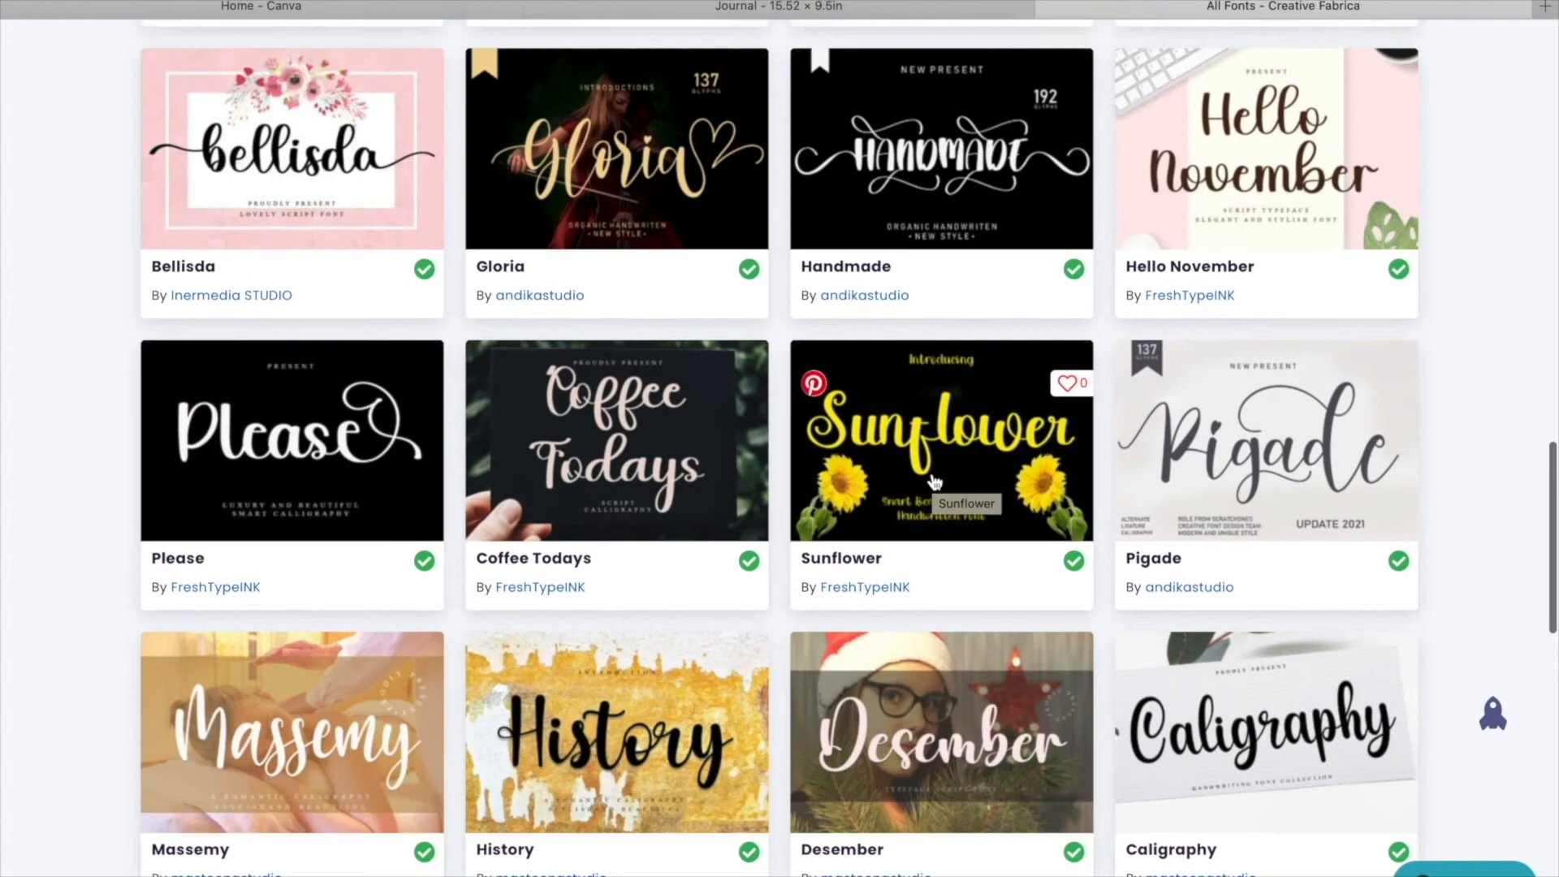
pyautogui.scroll(15, 934, 481)
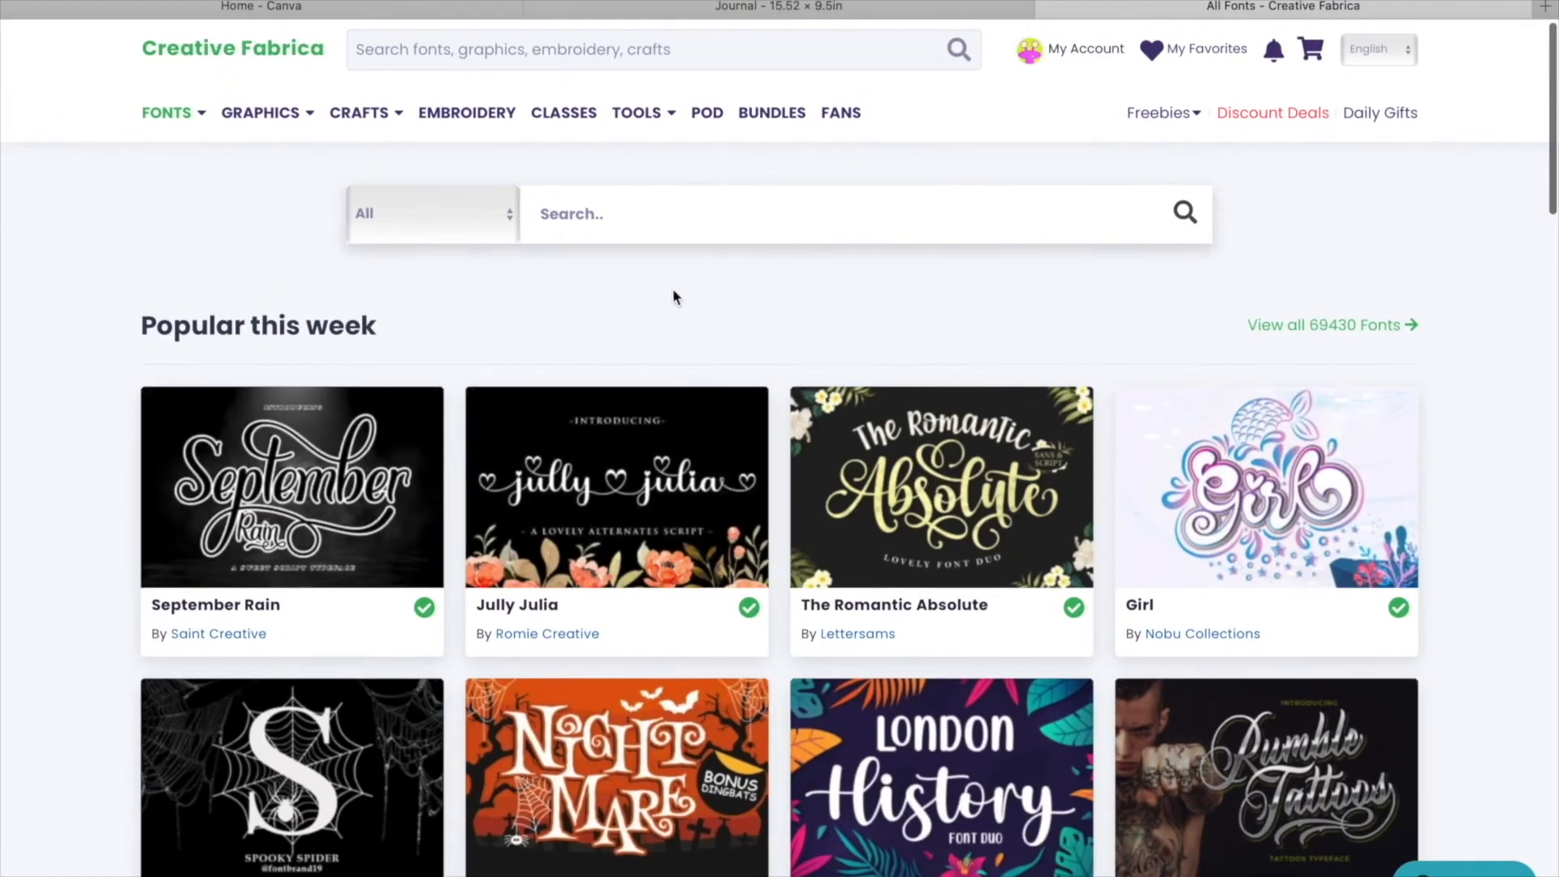
# Open the Spooky Spider Monogram font from the popular fonts and examine its description, compatibility, glyph samples and designer tags.
pyautogui.scroll(-3, 270, 745)
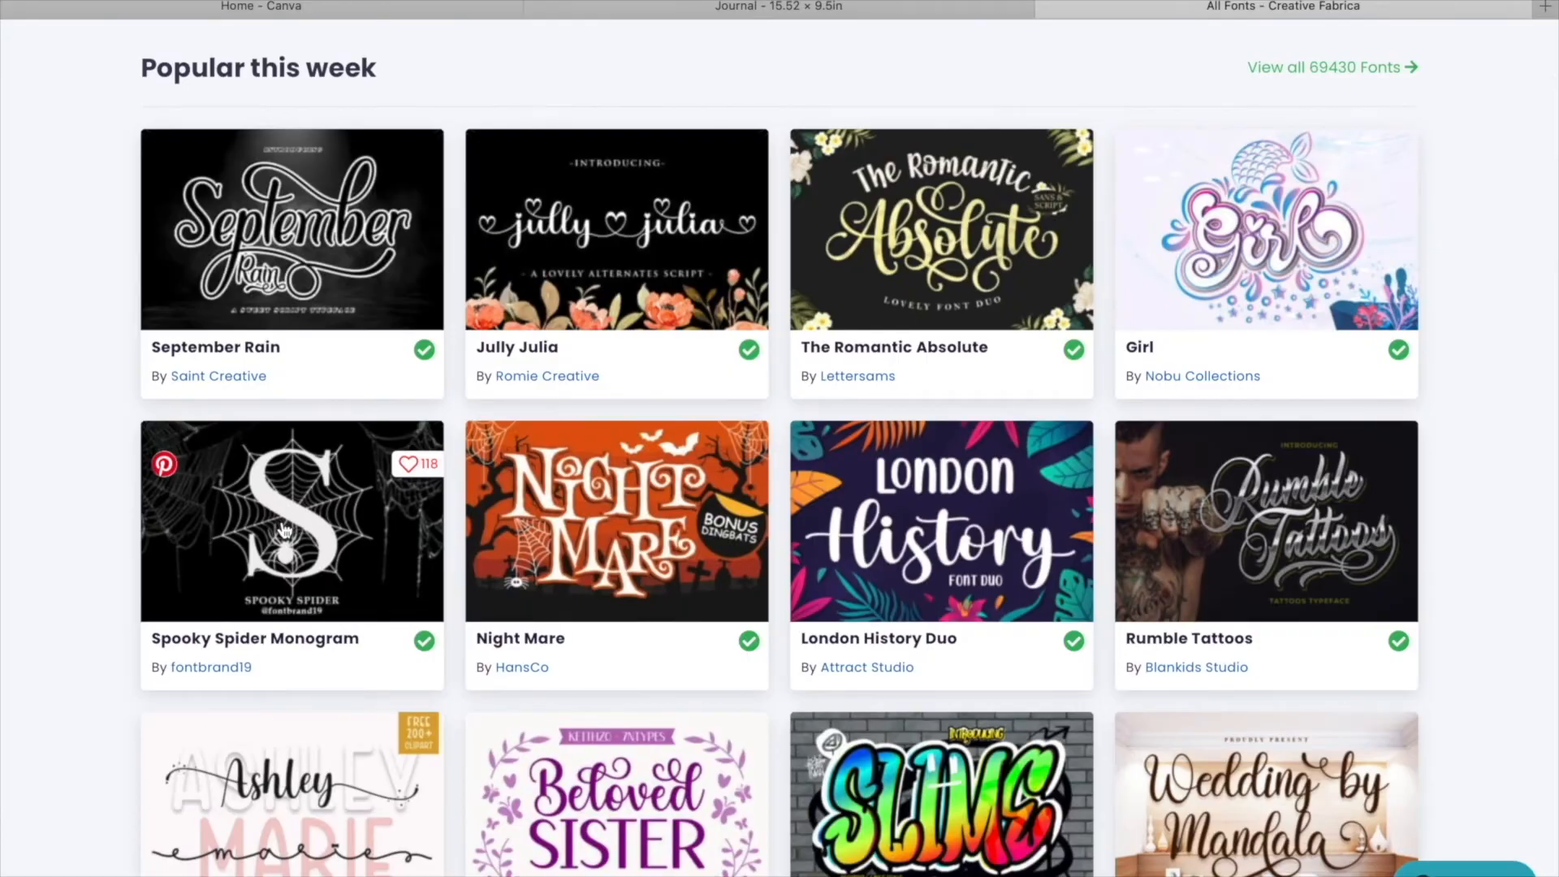
pyautogui.click(285, 531)
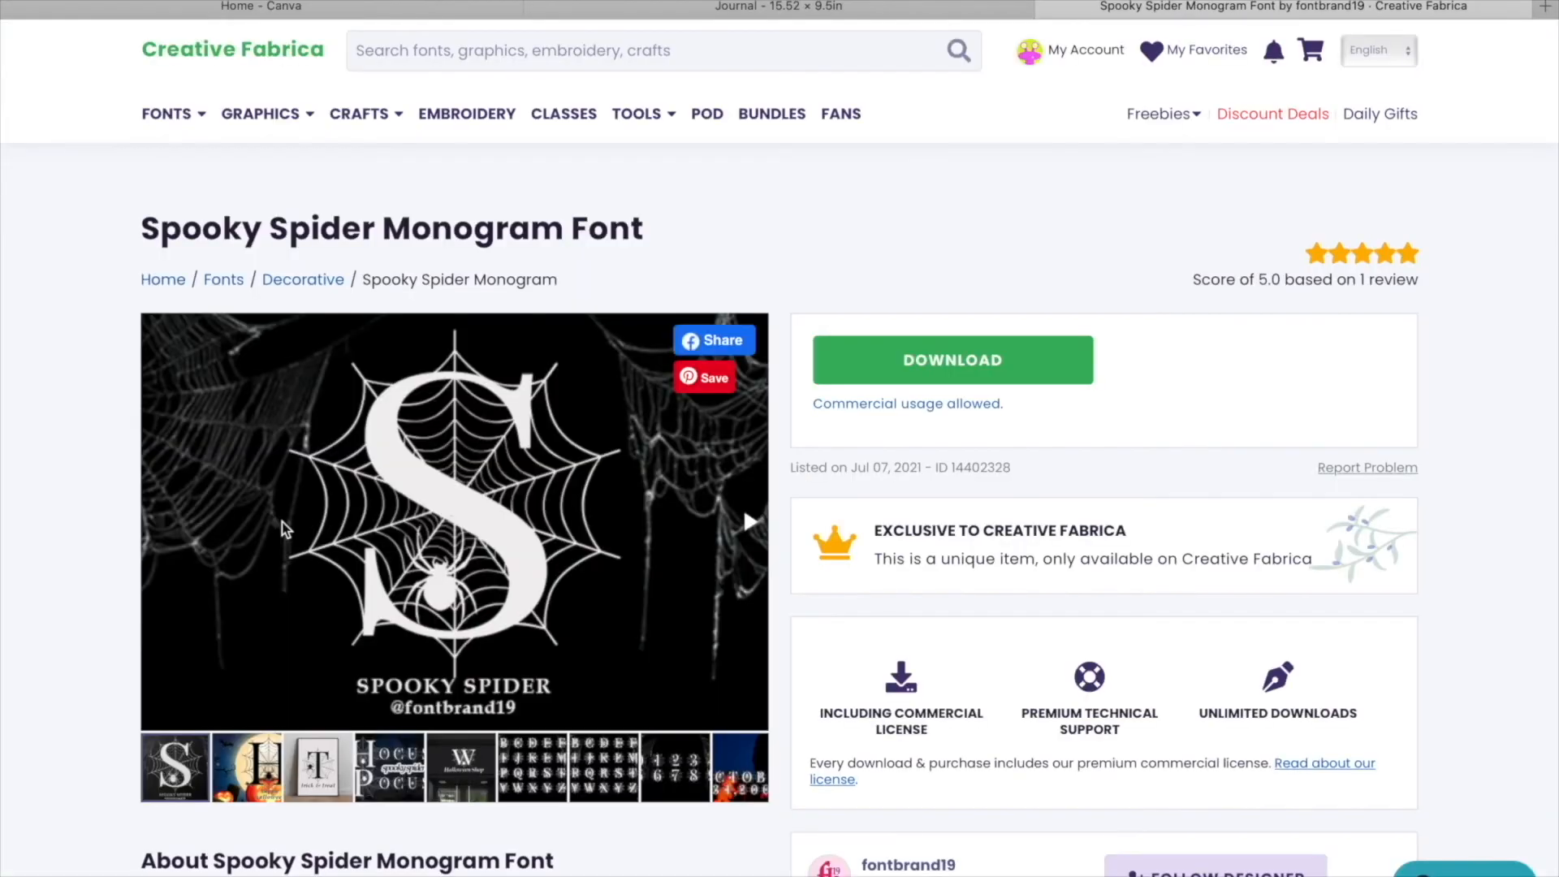
pyautogui.scroll(-1, 743, 488)
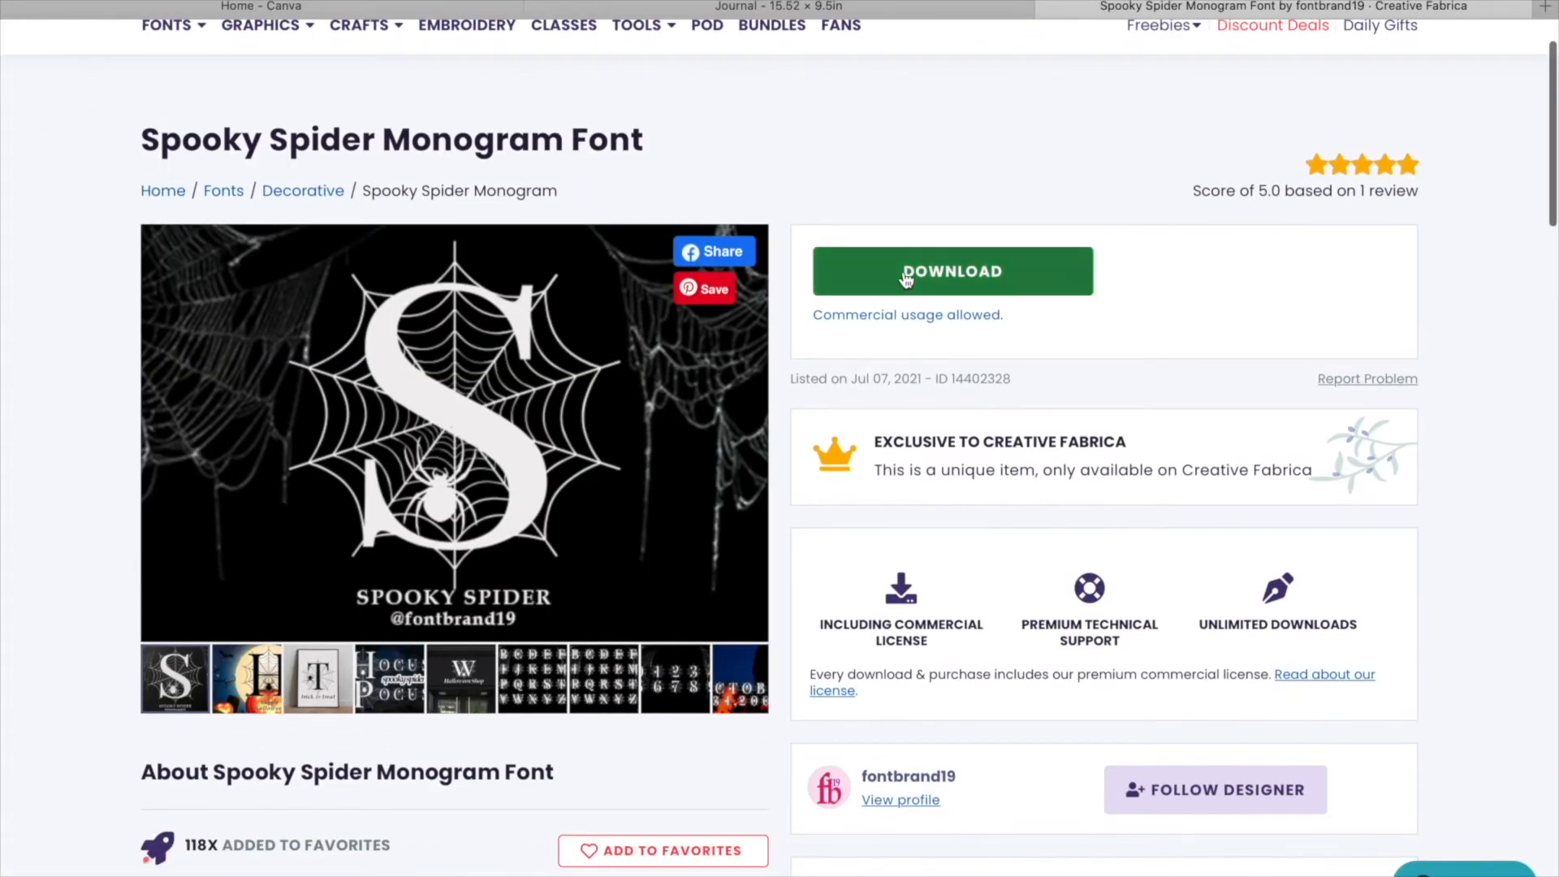
pyautogui.scroll(-7, 568, 466)
pyautogui.scroll(3, 568, 466)
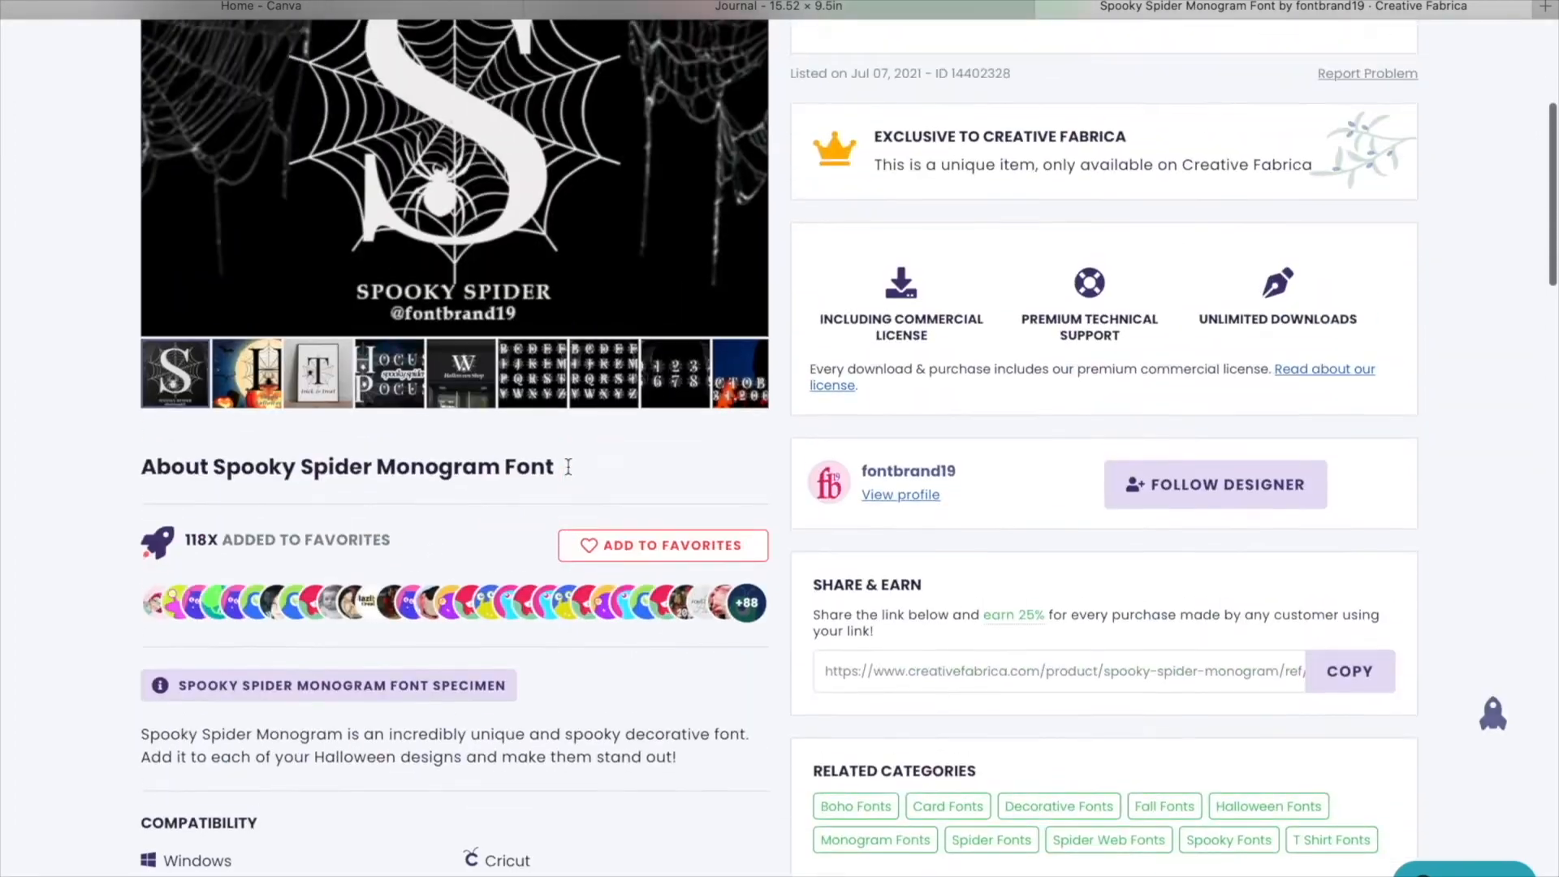
pyautogui.scroll(-9, 569, 467)
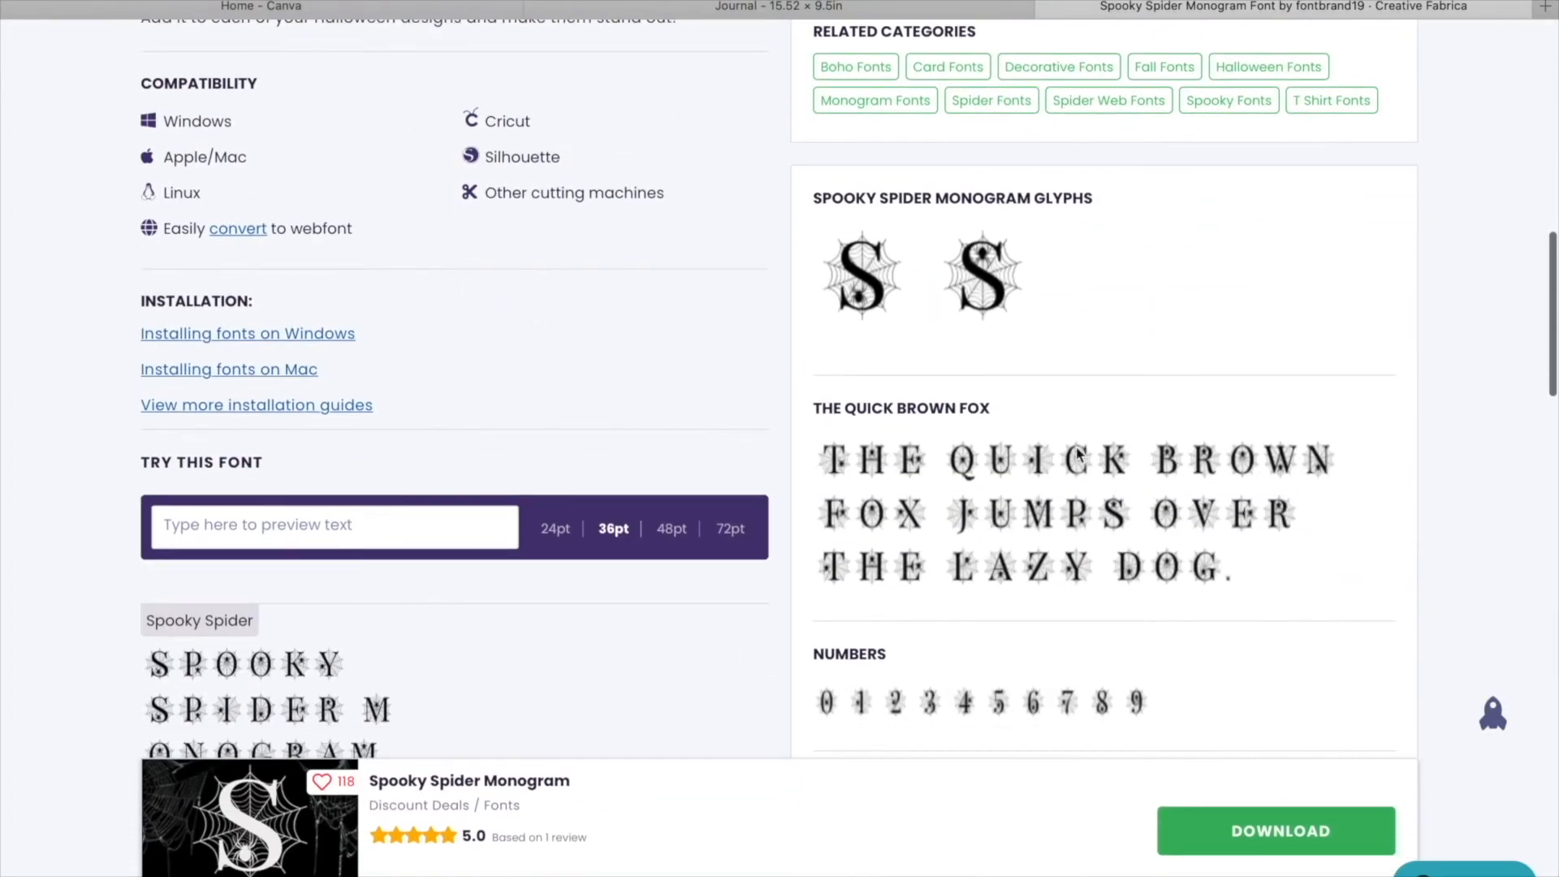
pyautogui.scroll(-15, 978, 487)
pyautogui.scroll(3, 988, 336)
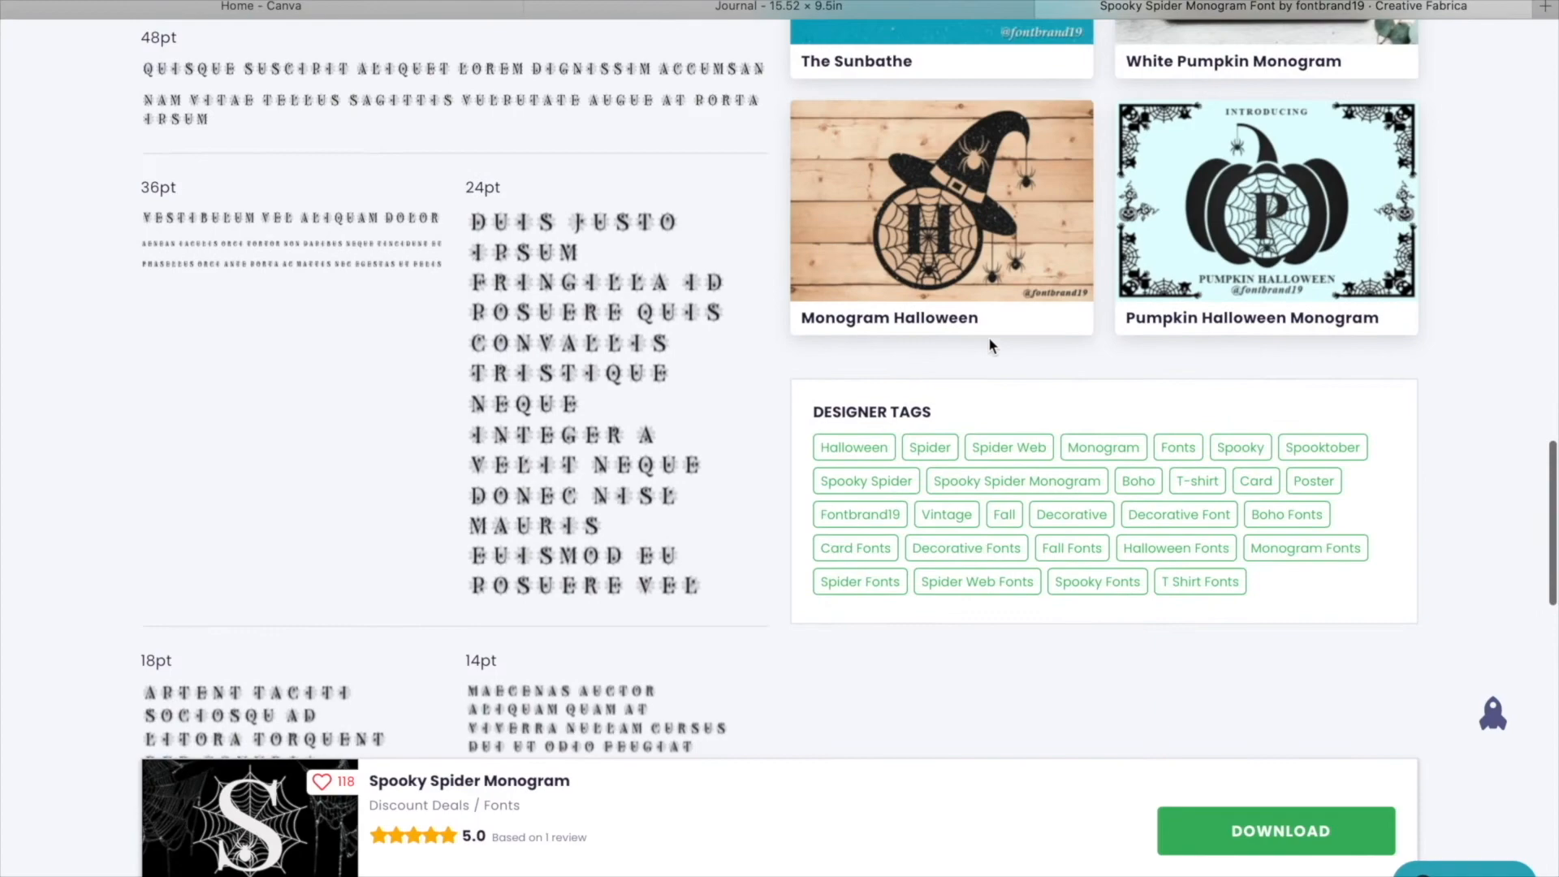
pyautogui.scroll(20, 990, 345)
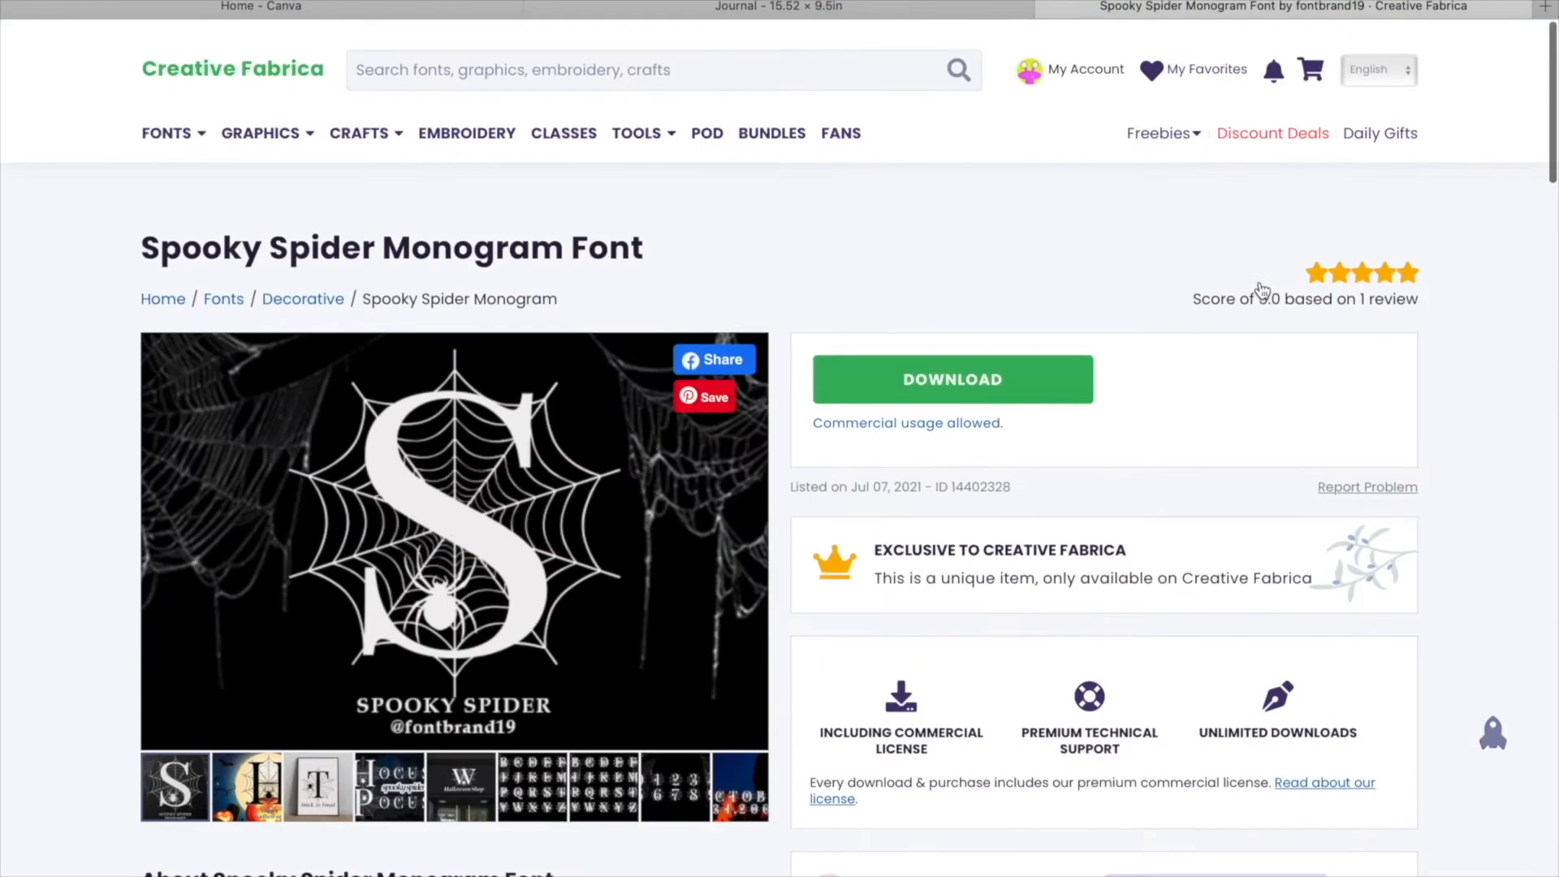
# Return to the fonts collection and open the Night Mare font's product page.
pyautogui.click(109, 3)
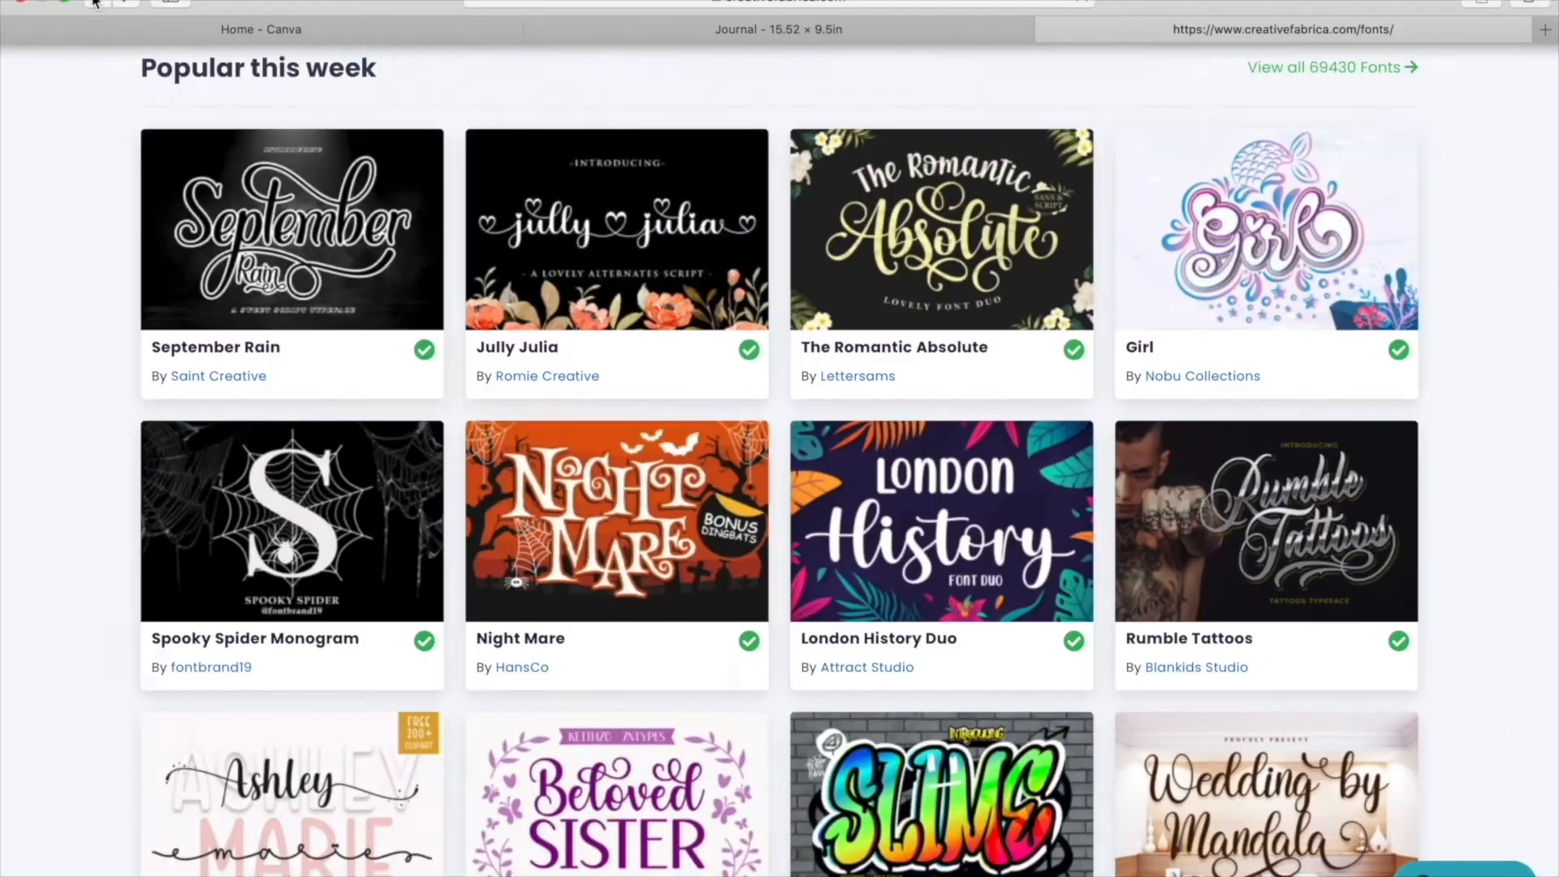
pyautogui.scroll(2, 1104, 402)
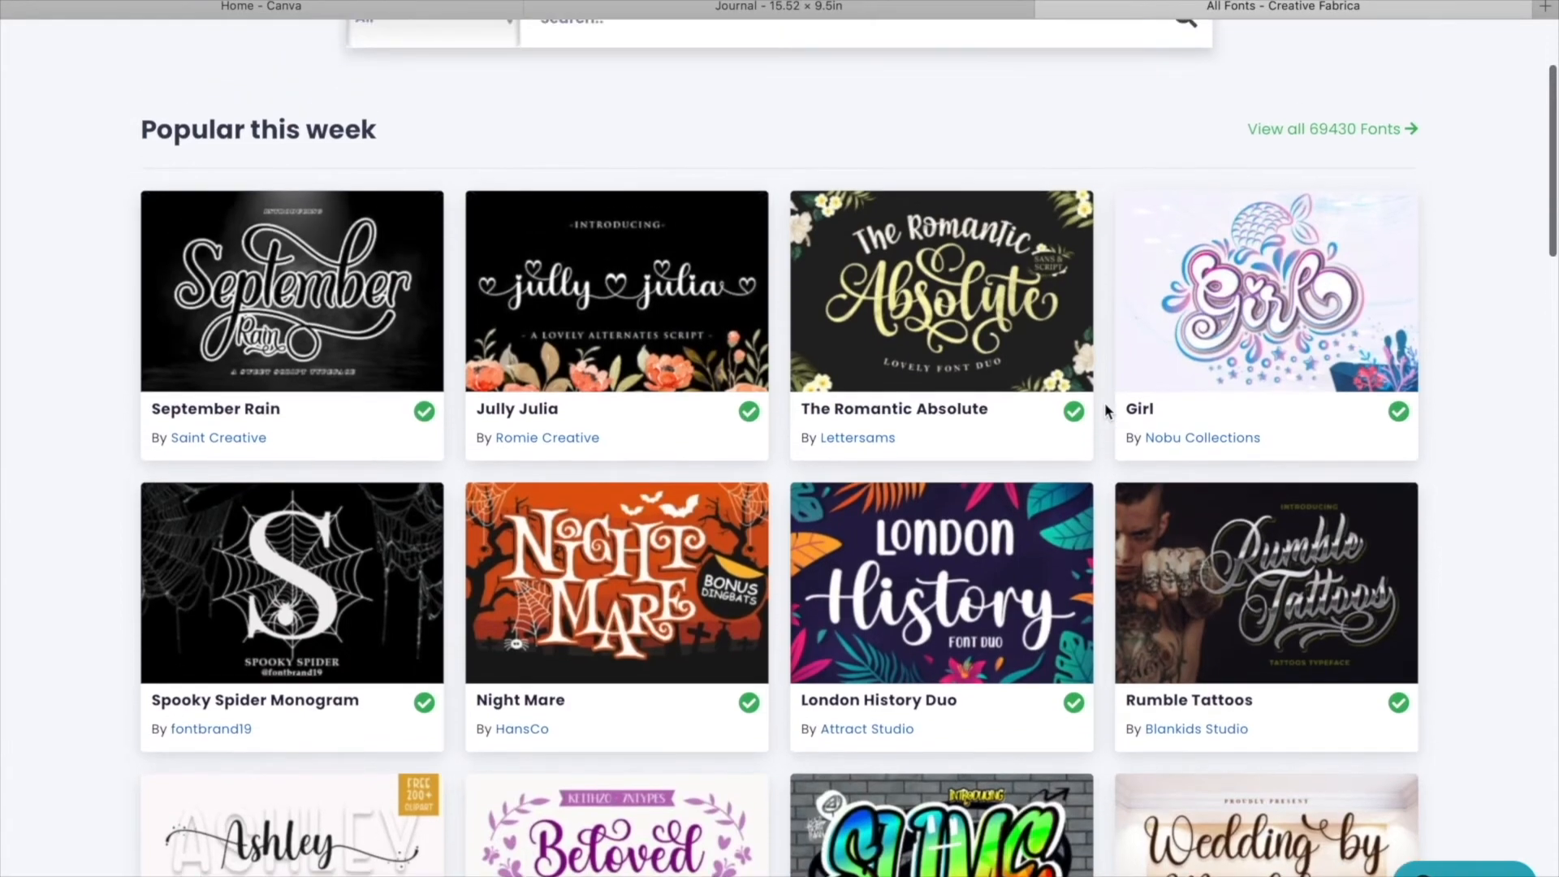
pyautogui.click(611, 603)
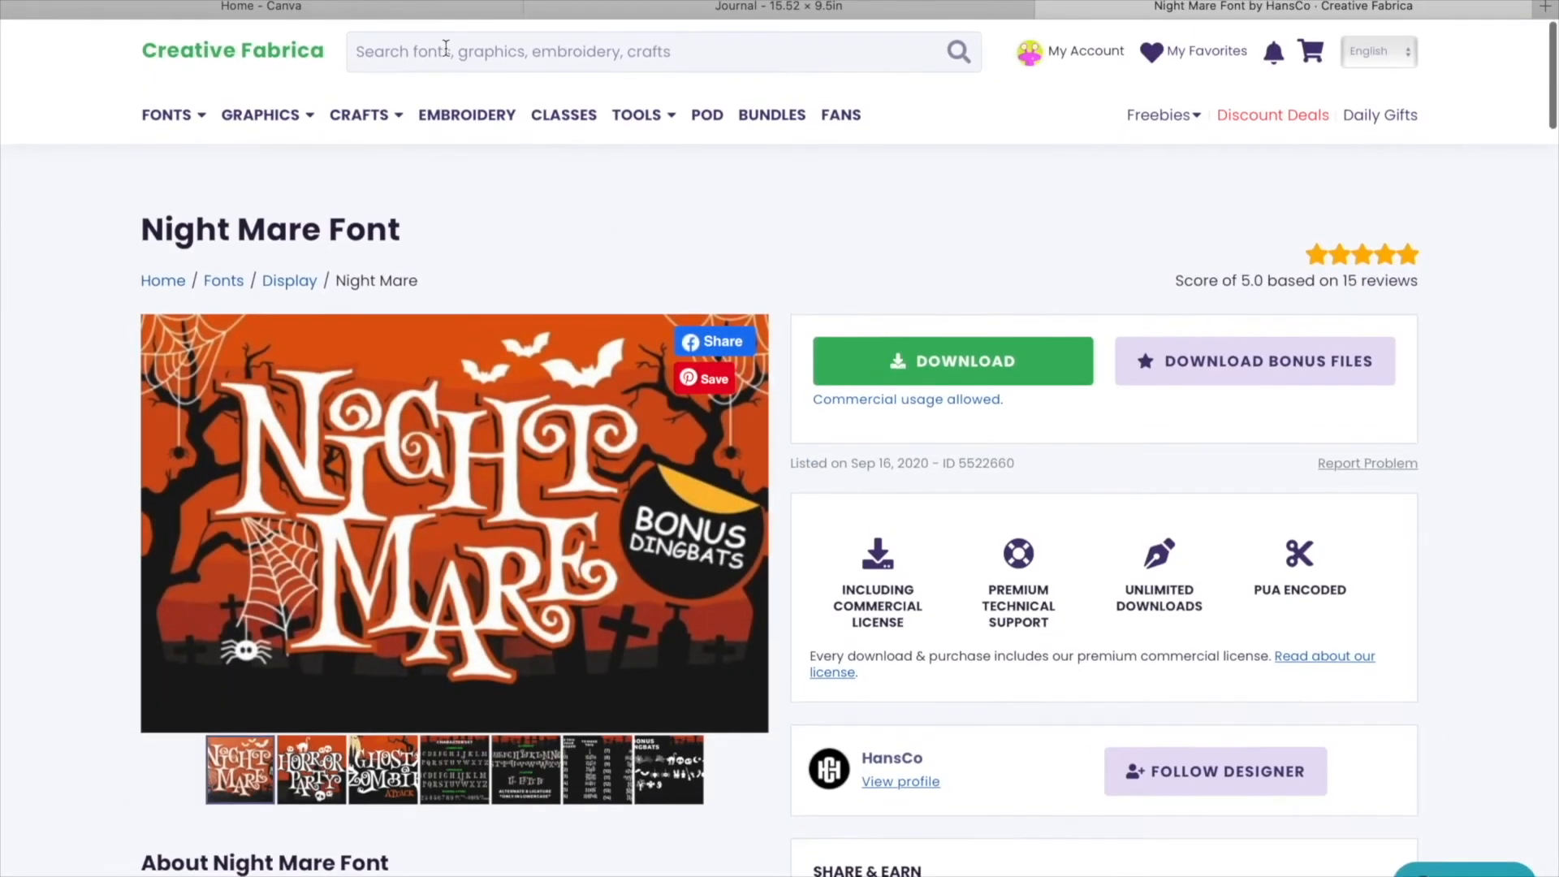
# Search Creative Fabrica for "disney fonts" and open the Mouse Cheese editable text effect from the results.
pyautogui.click(448, 59)
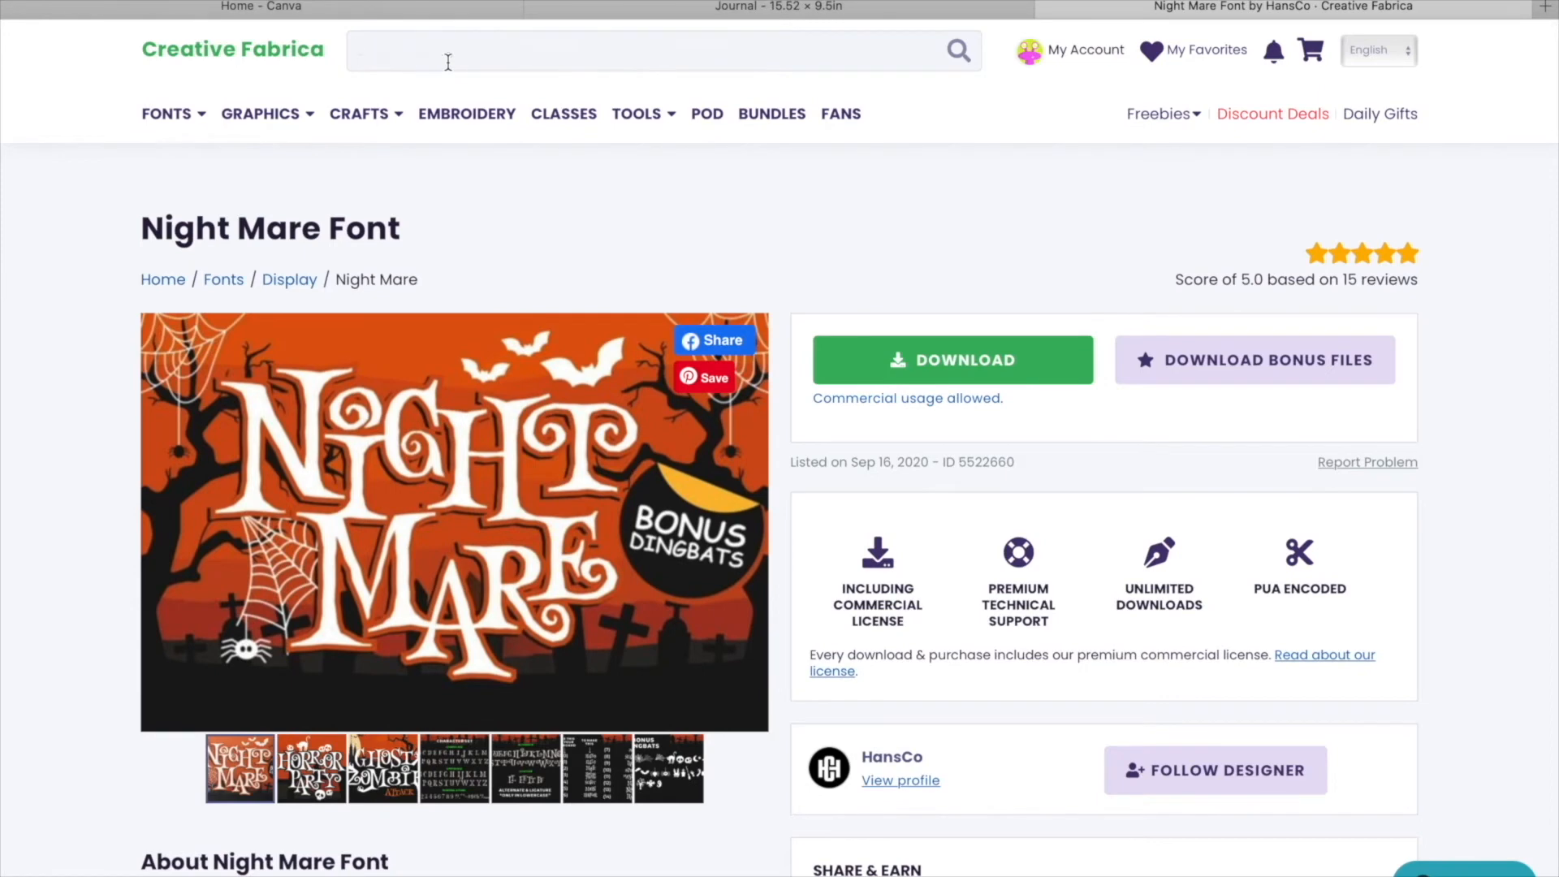
pyautogui.write('disney fonts')
pyautogui.press('Return')
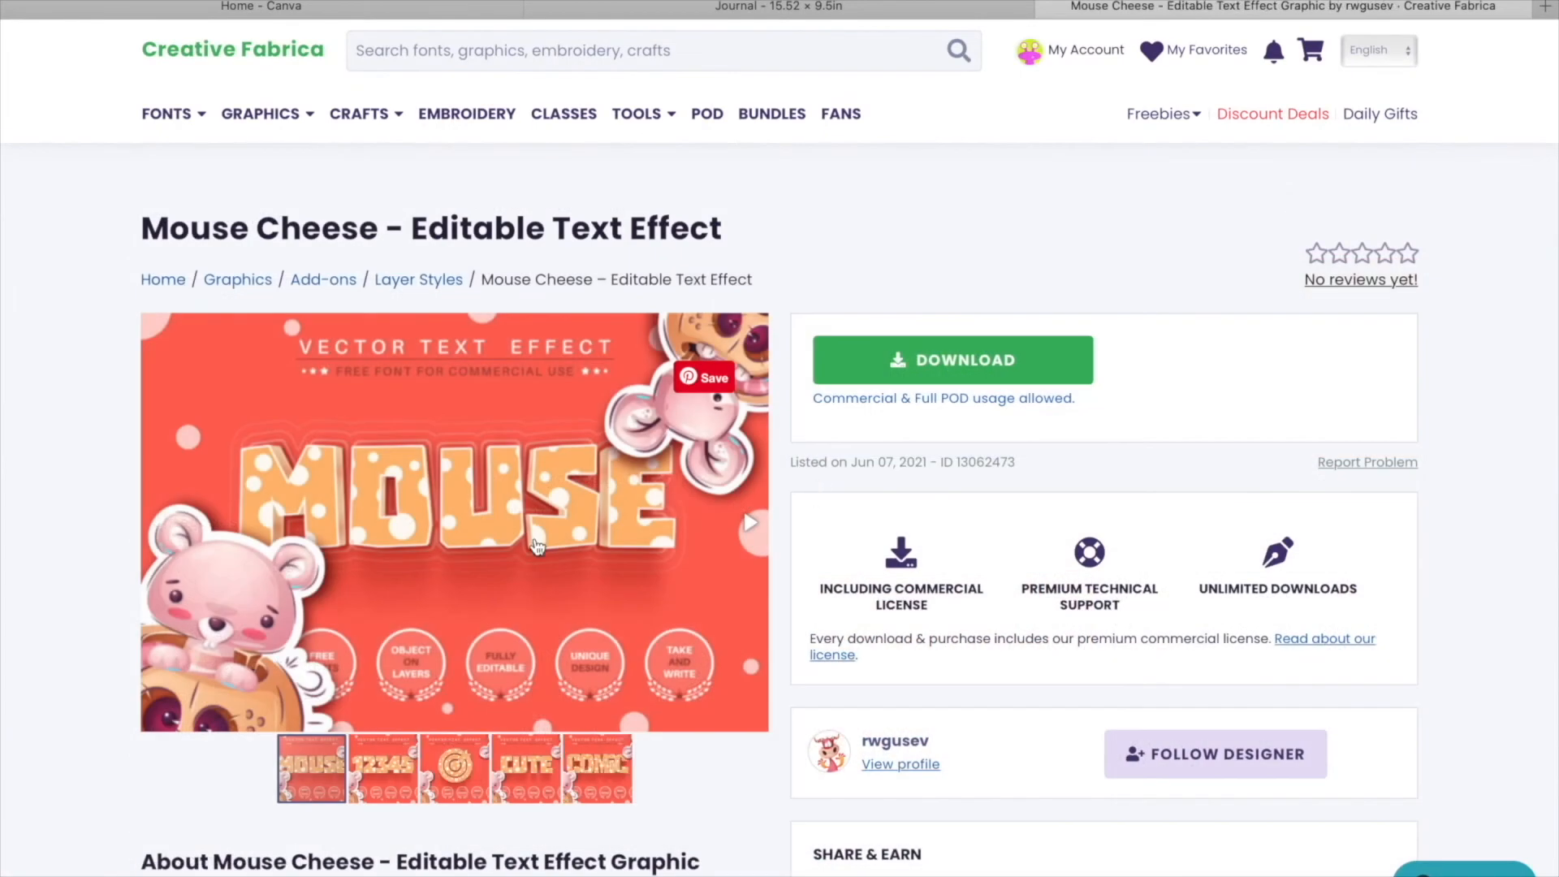
# View the preview images of the Mouse Cheese text effect up to the third one.
pyautogui.scroll(-1, 537, 547)
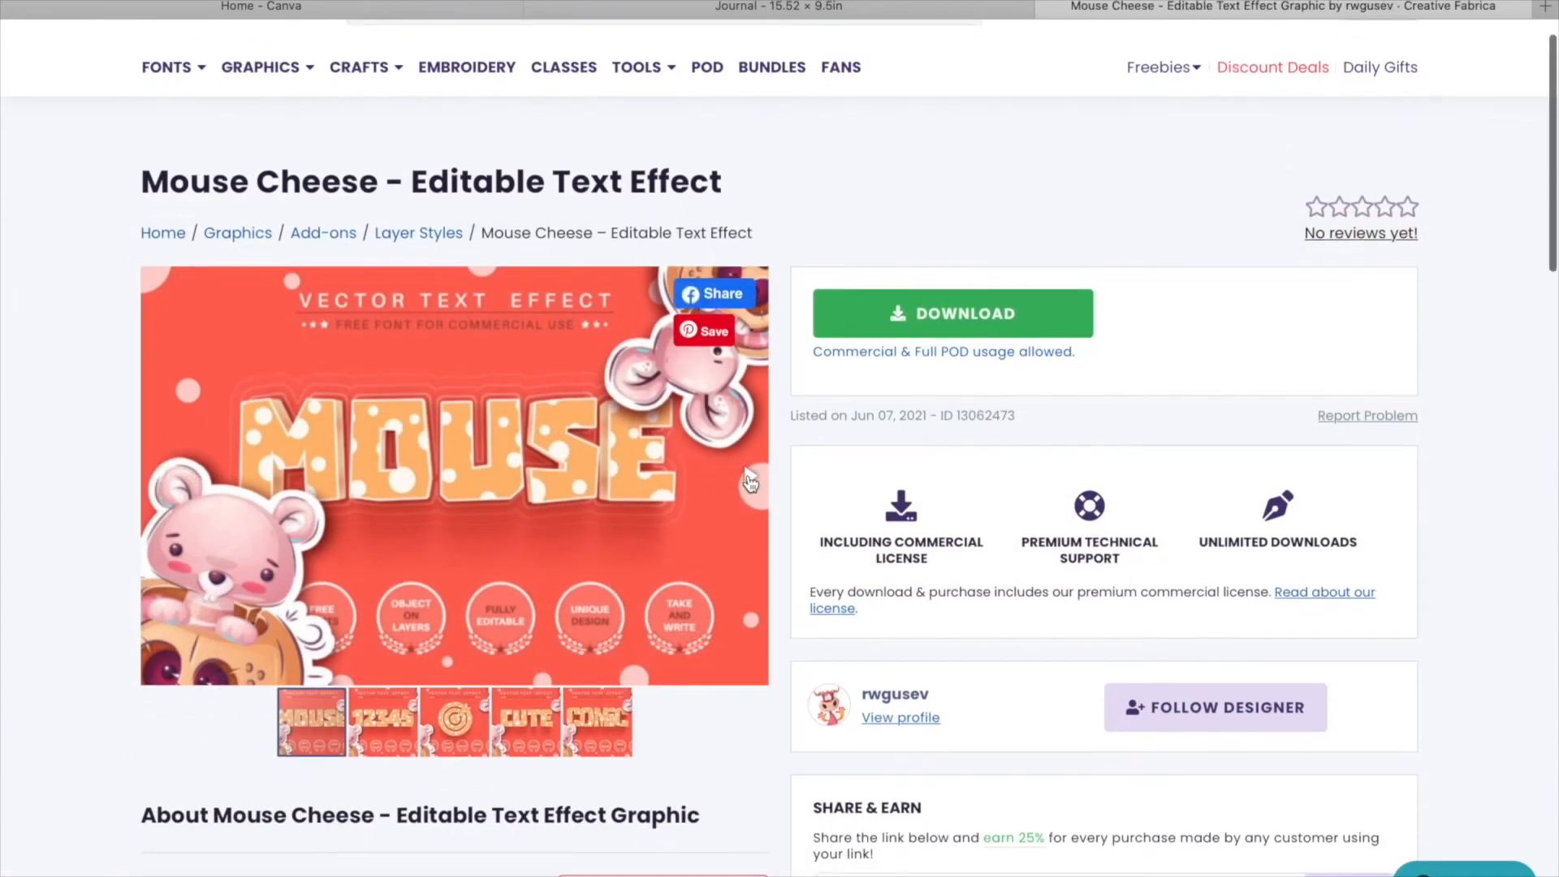
pyautogui.click(750, 479)
pyautogui.click(750, 479)
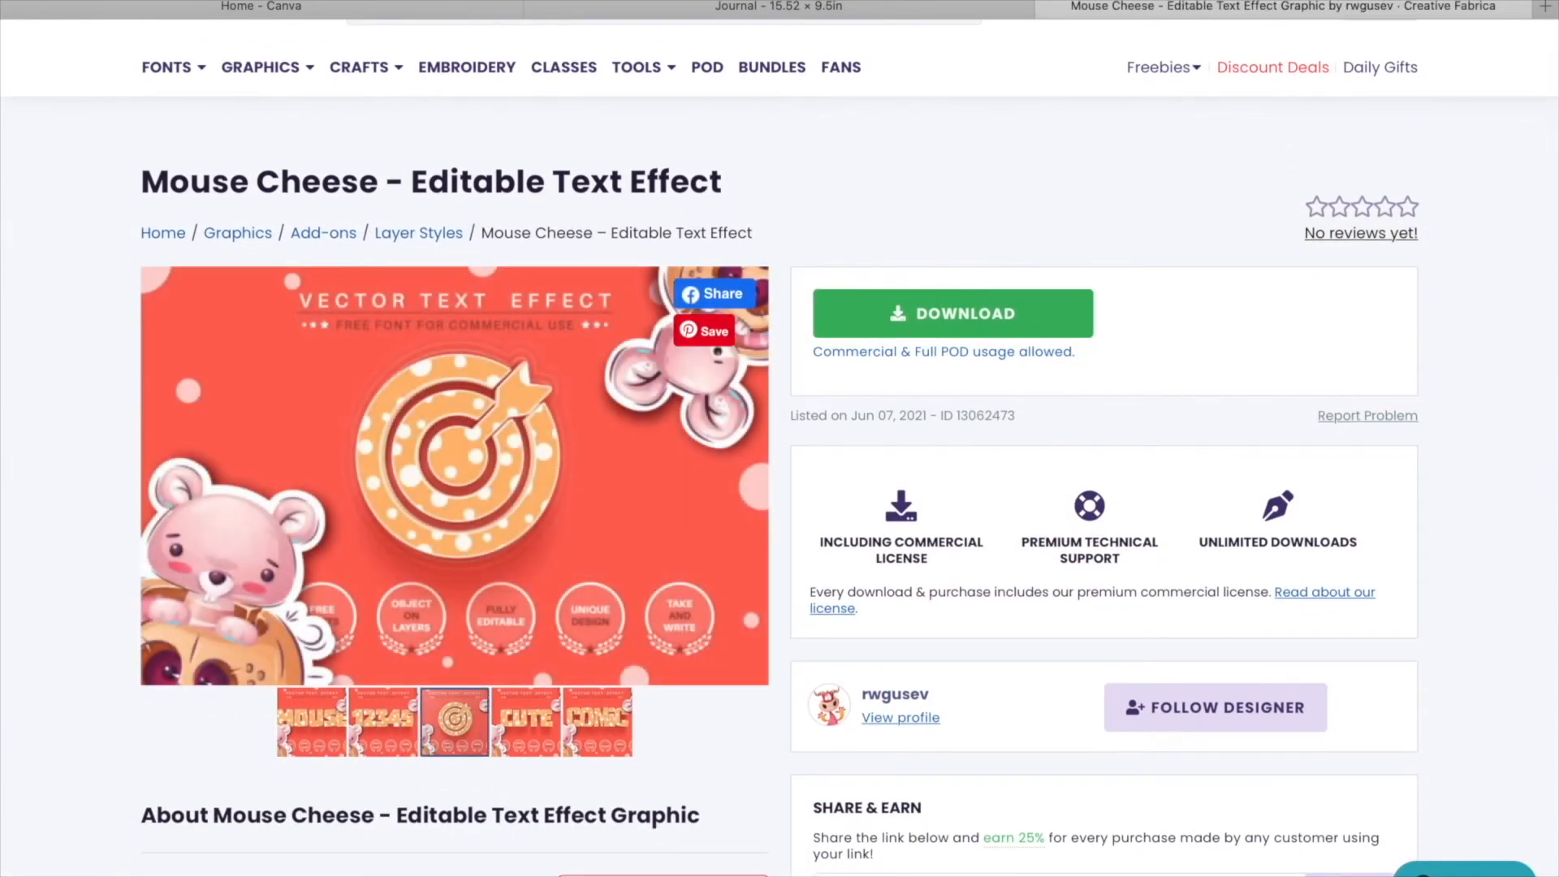
# Go back to the "disney fonts" results and look through the listed logos, fonts and print templates.
pyautogui.press('super+bracketleft')
pyautogui.scroll(-1, 849, 481)
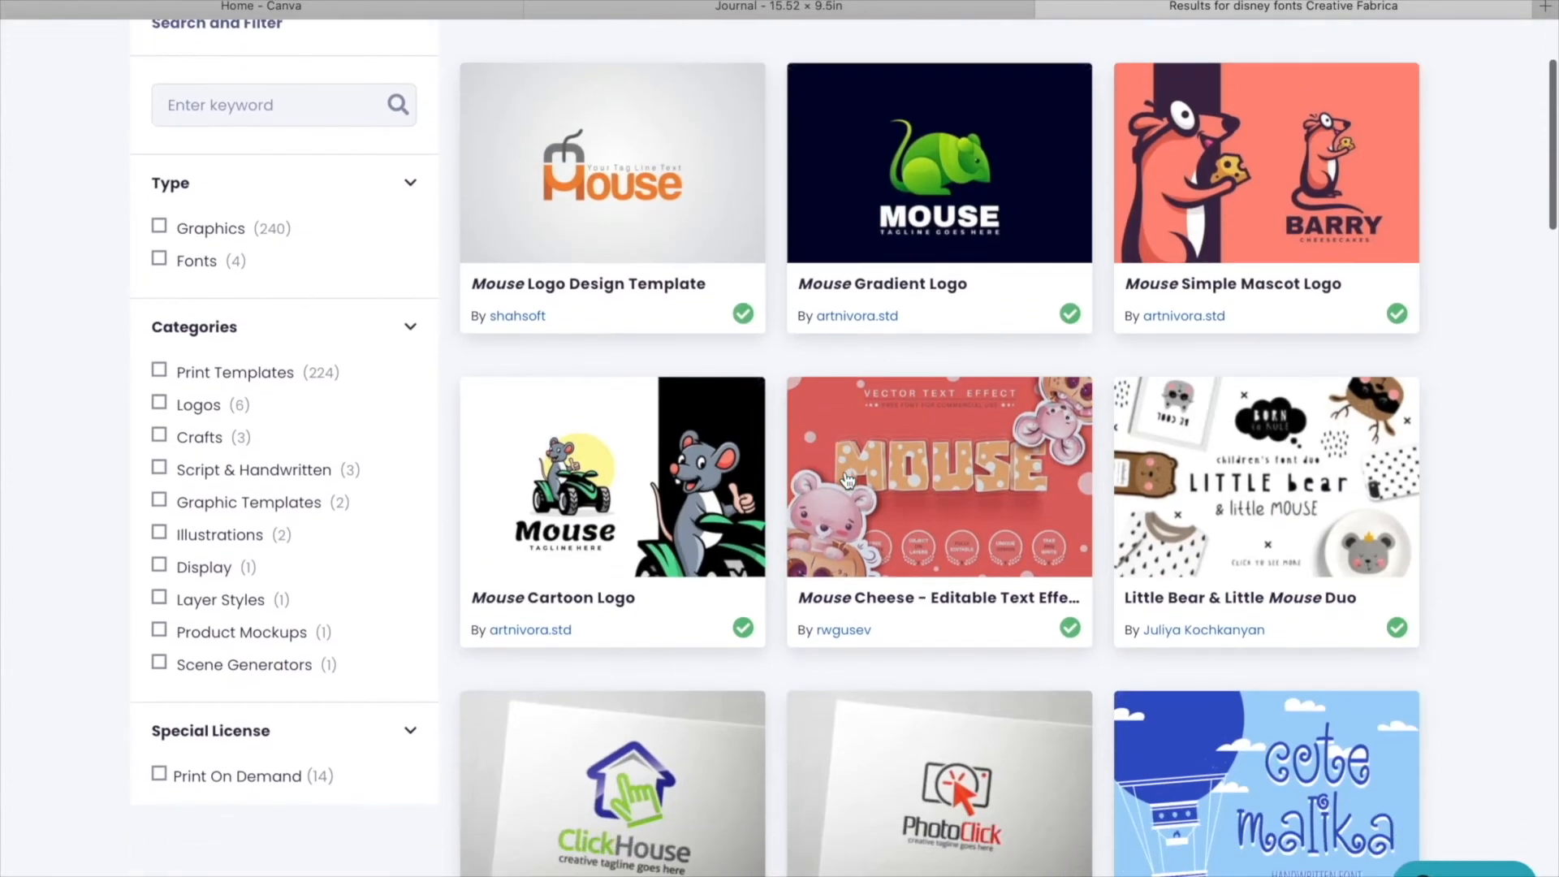
pyautogui.scroll(-10, 847, 479)
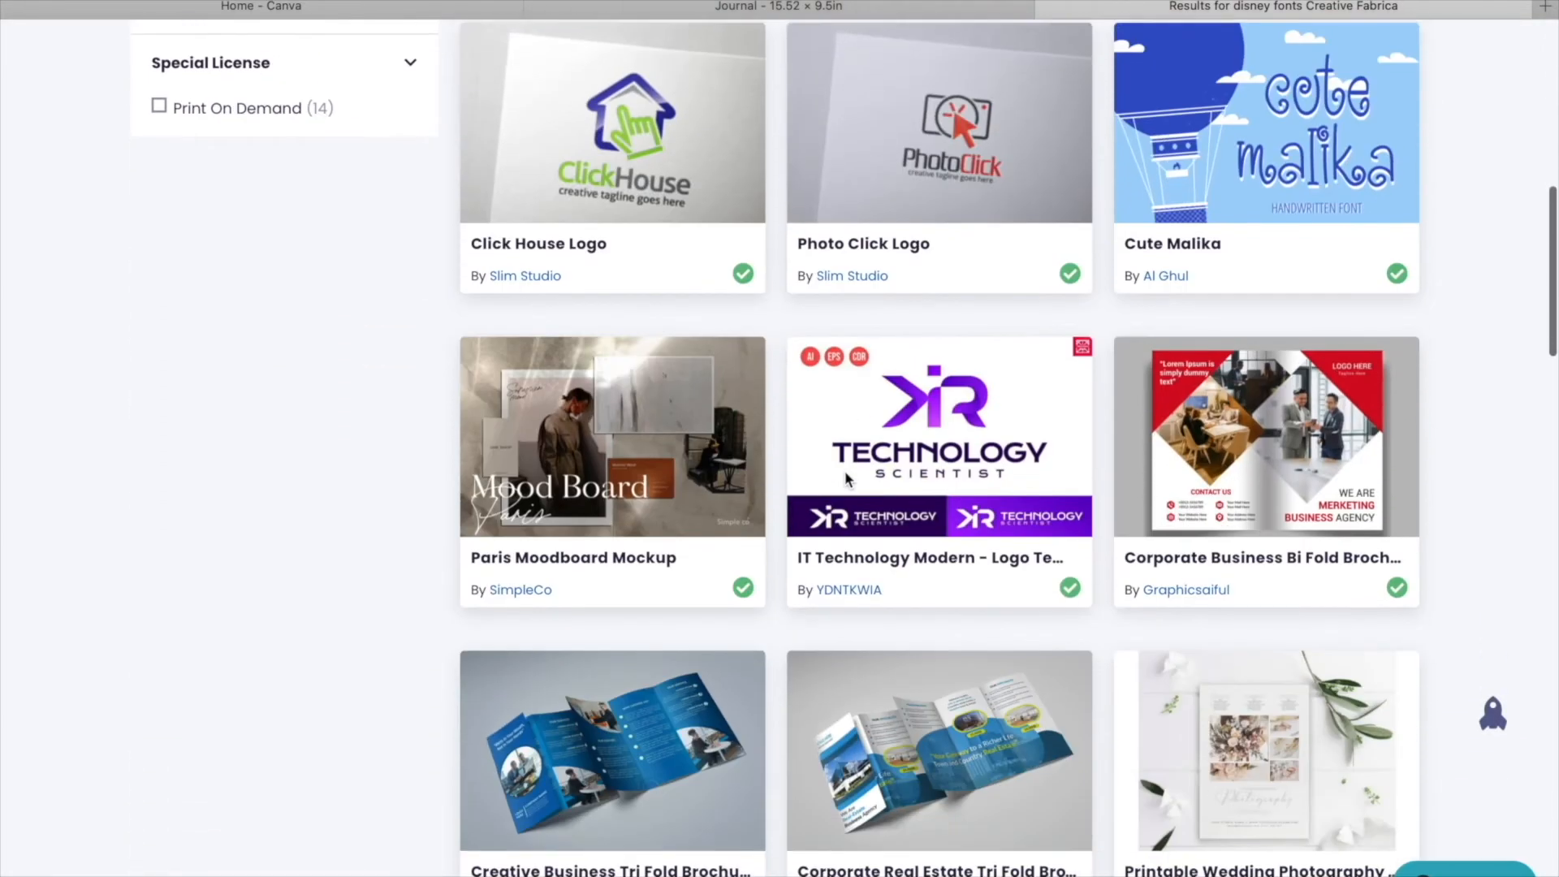
pyautogui.scroll(-8, 846, 479)
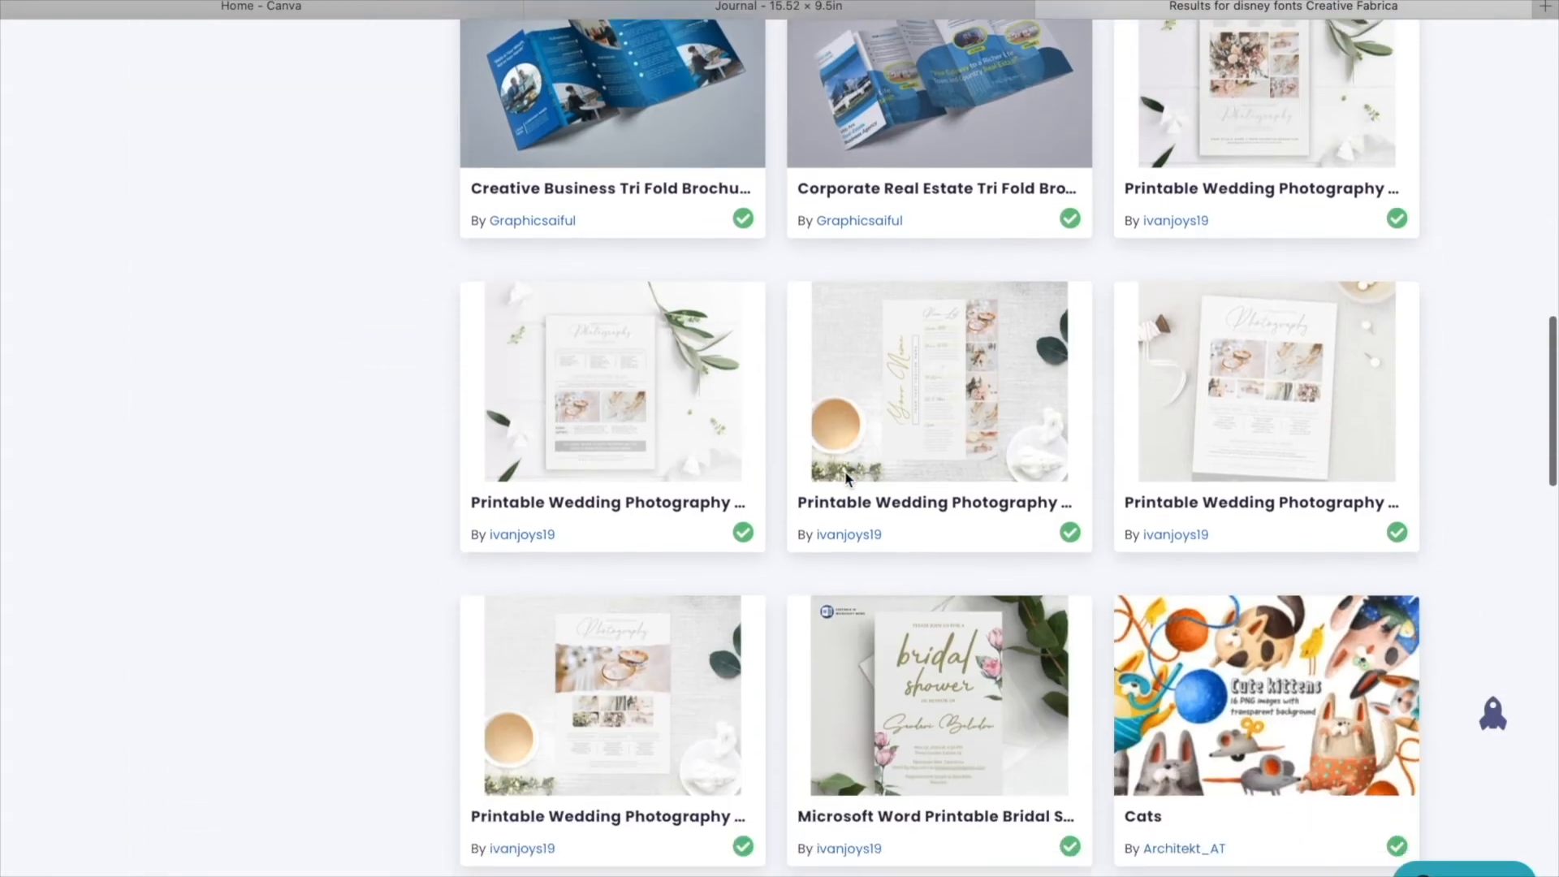
pyautogui.scroll(-11, 845, 477)
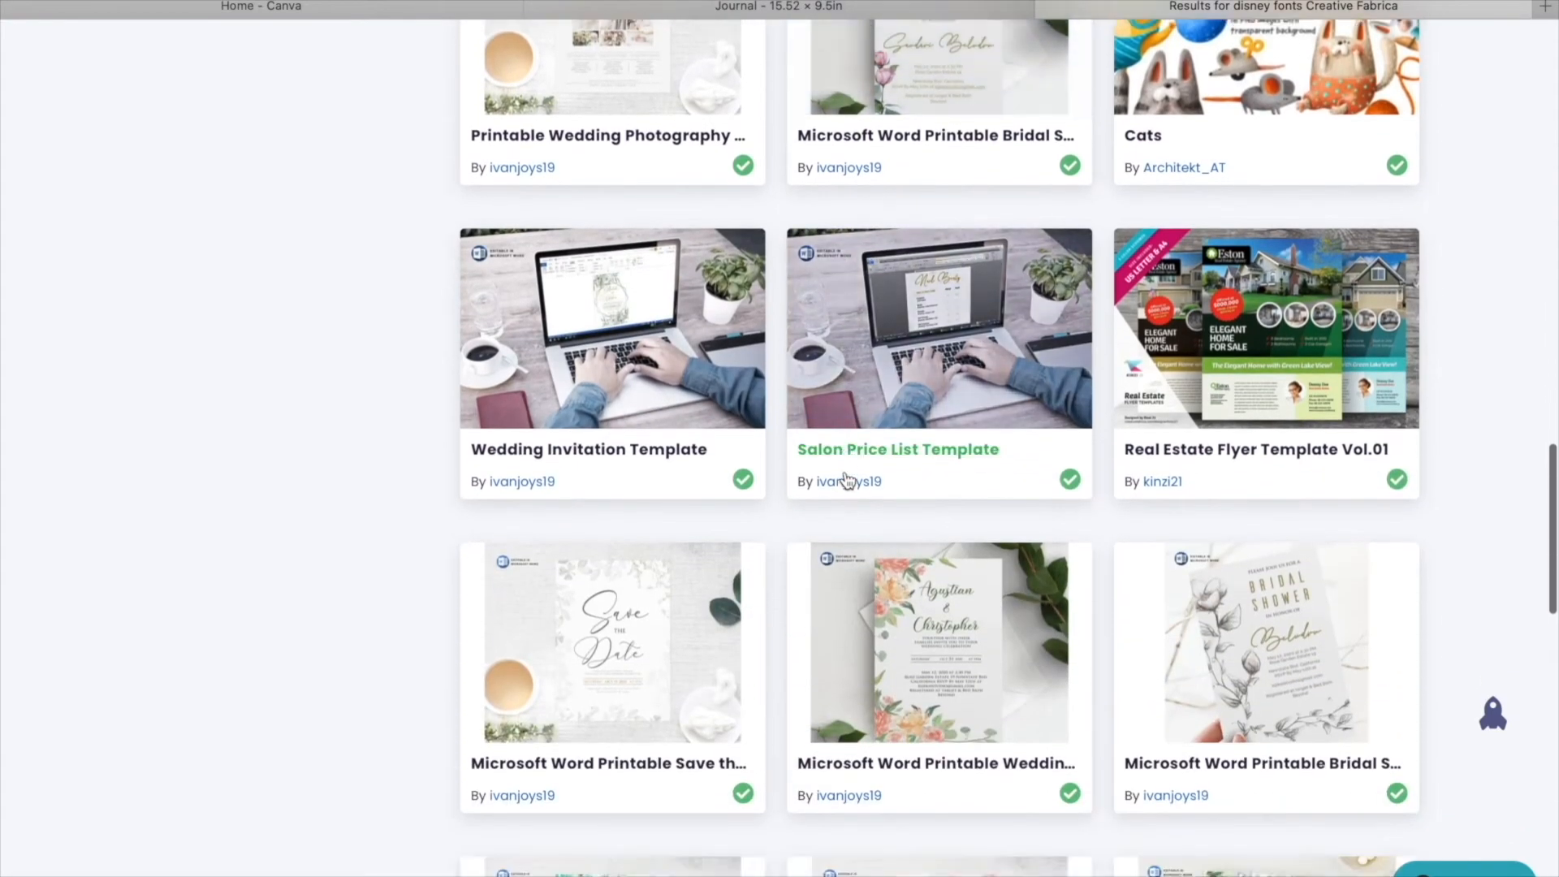
pyautogui.scroll(-16, 845, 479)
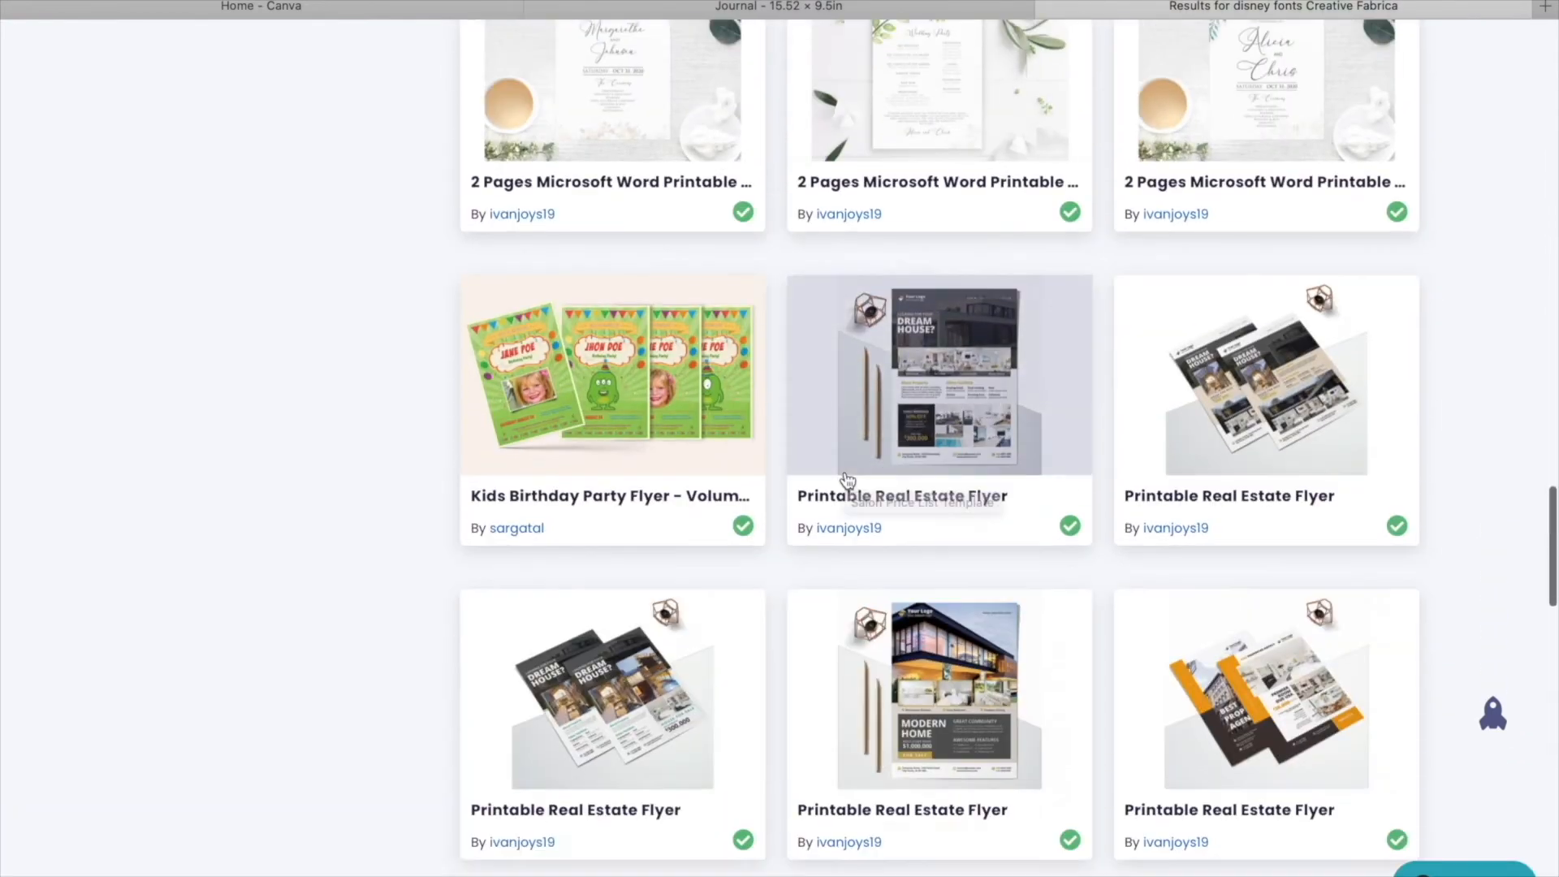
pyautogui.scroll(-6, 845, 479)
pyautogui.scroll(20, 846, 479)
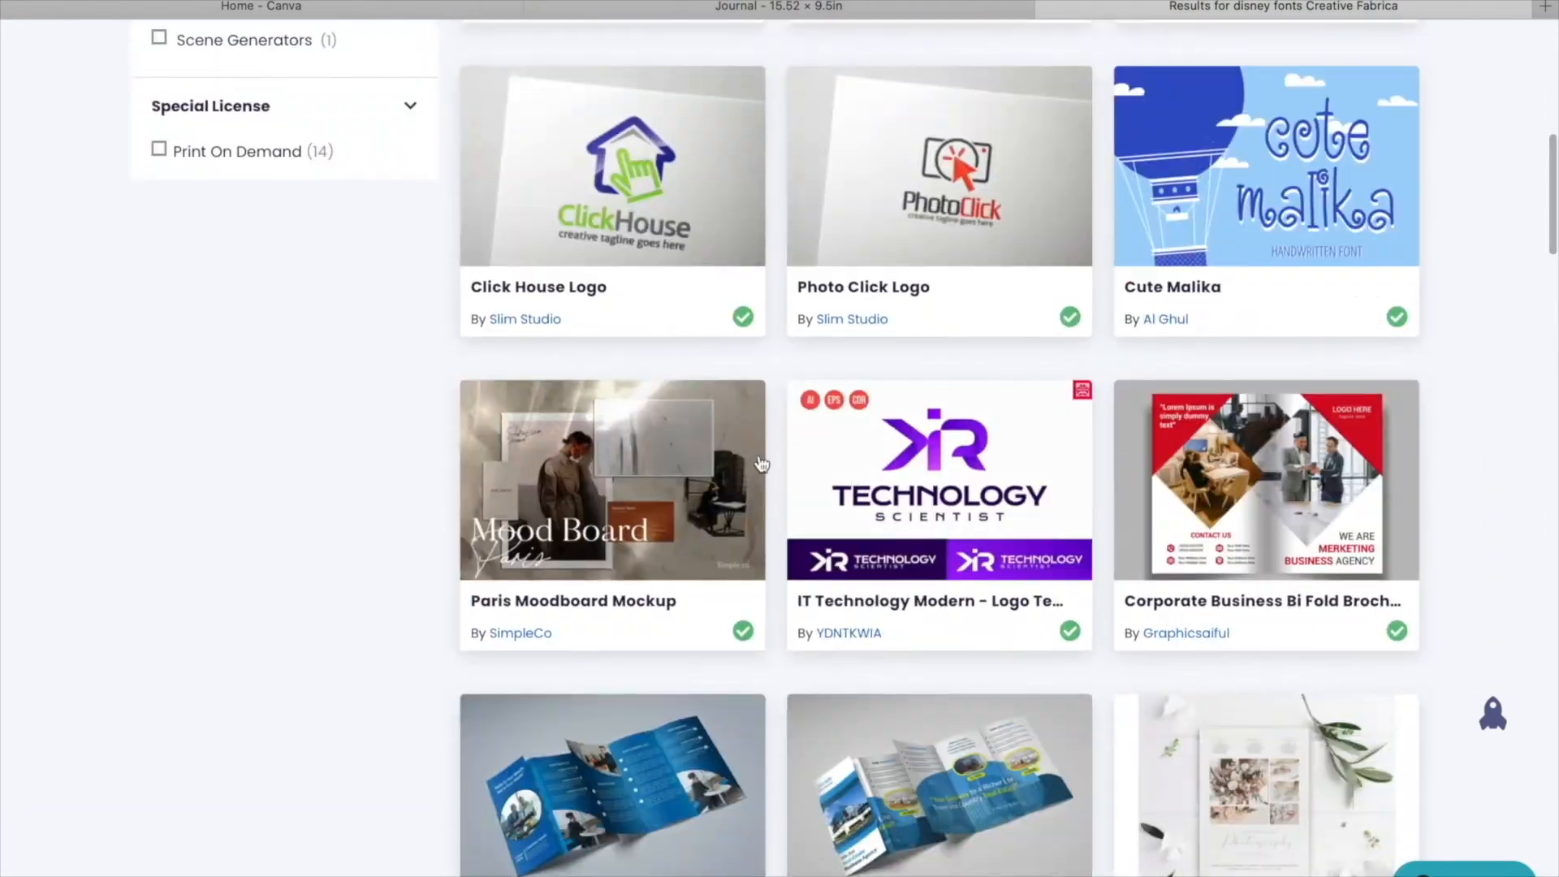
# Search Creative Fabrica for "turtle clipart" and look through the turtle and sea animal graphics in the results.
pyautogui.moveTo(341, 176)
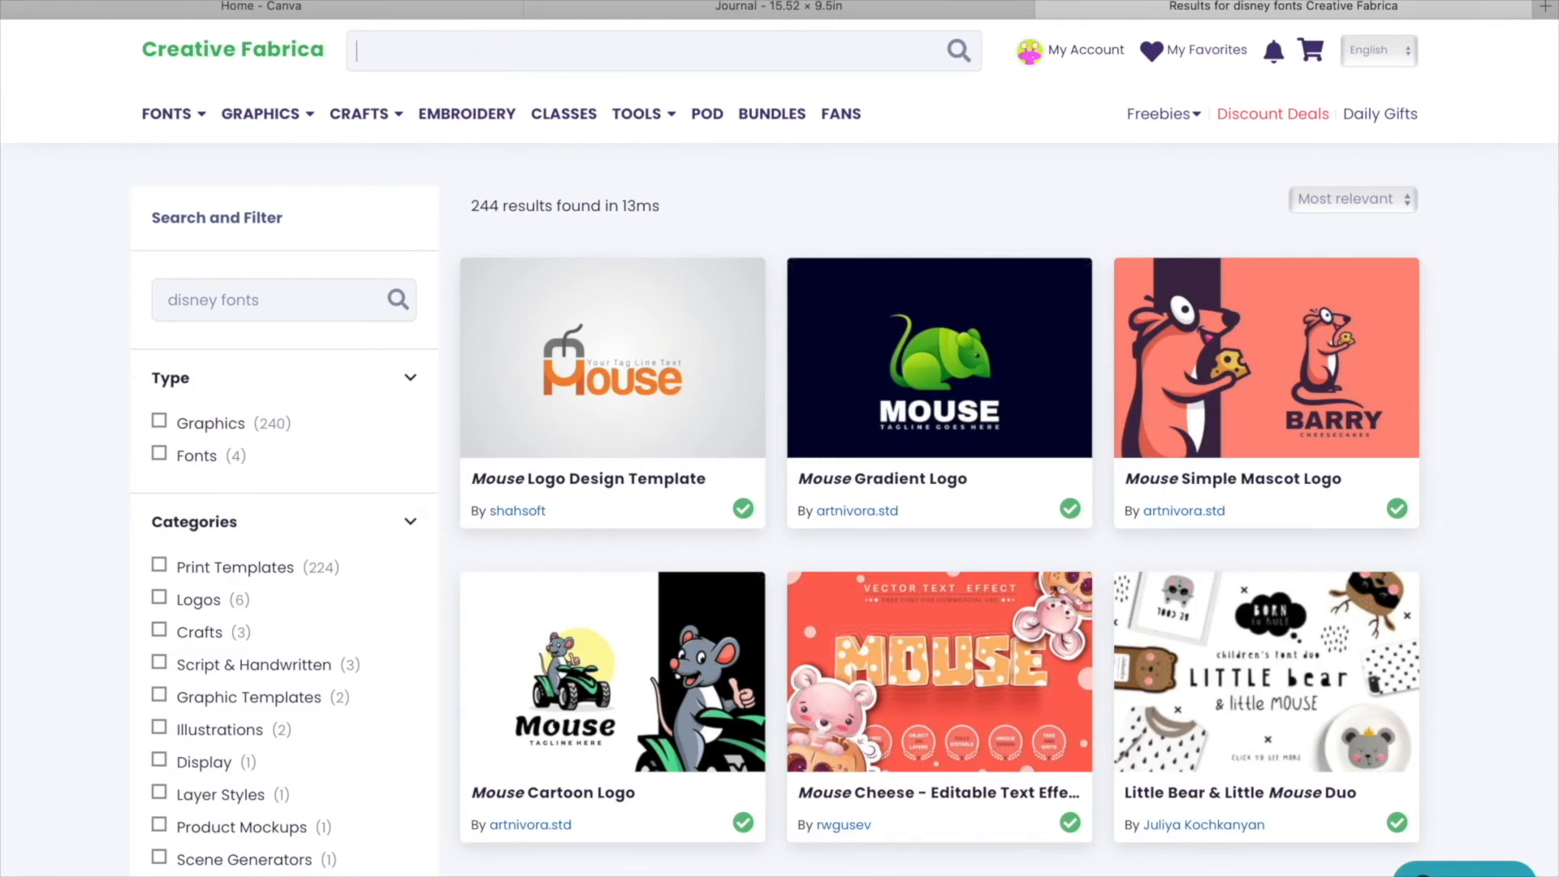
pyautogui.write('rtle clipart')
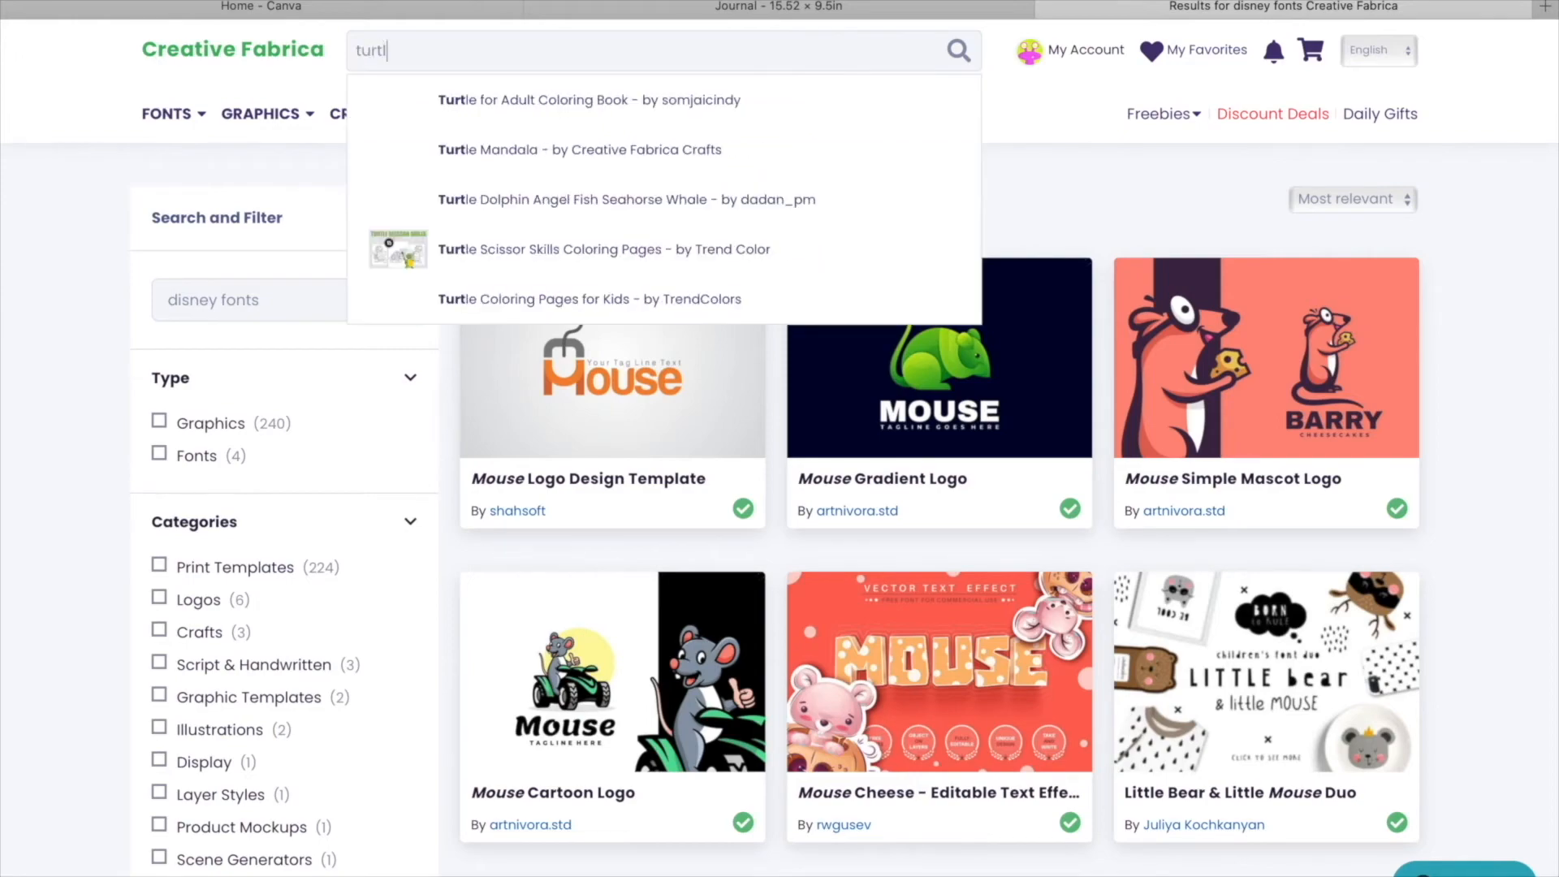
pyautogui.press('Return')
pyautogui.scroll(-2, 1049, 656)
pyautogui.scroll(-15, 1049, 656)
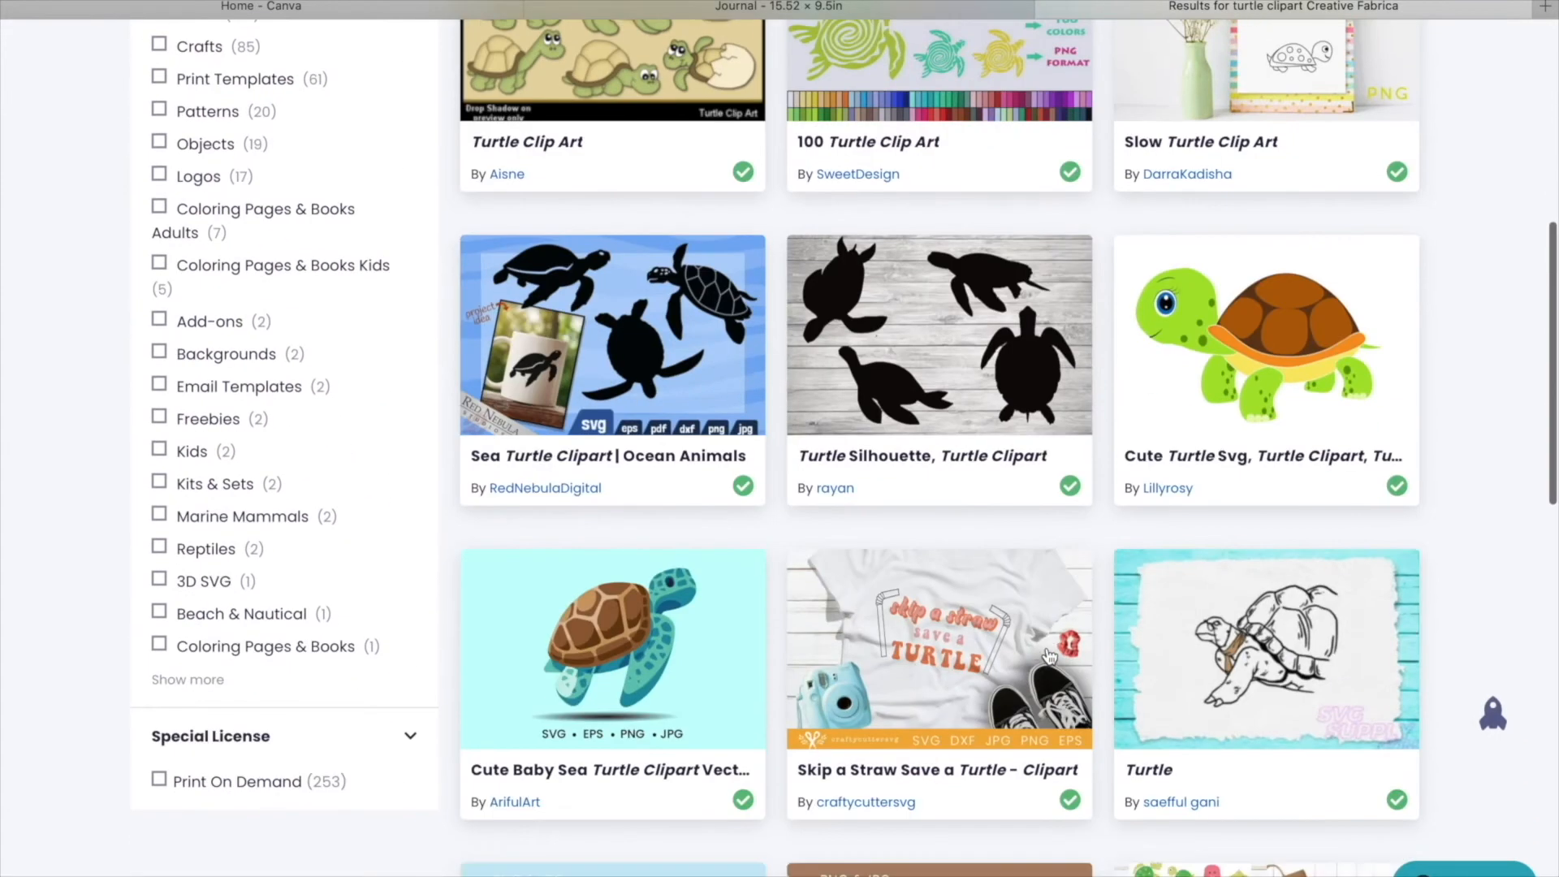
pyautogui.scroll(-1, 1049, 656)
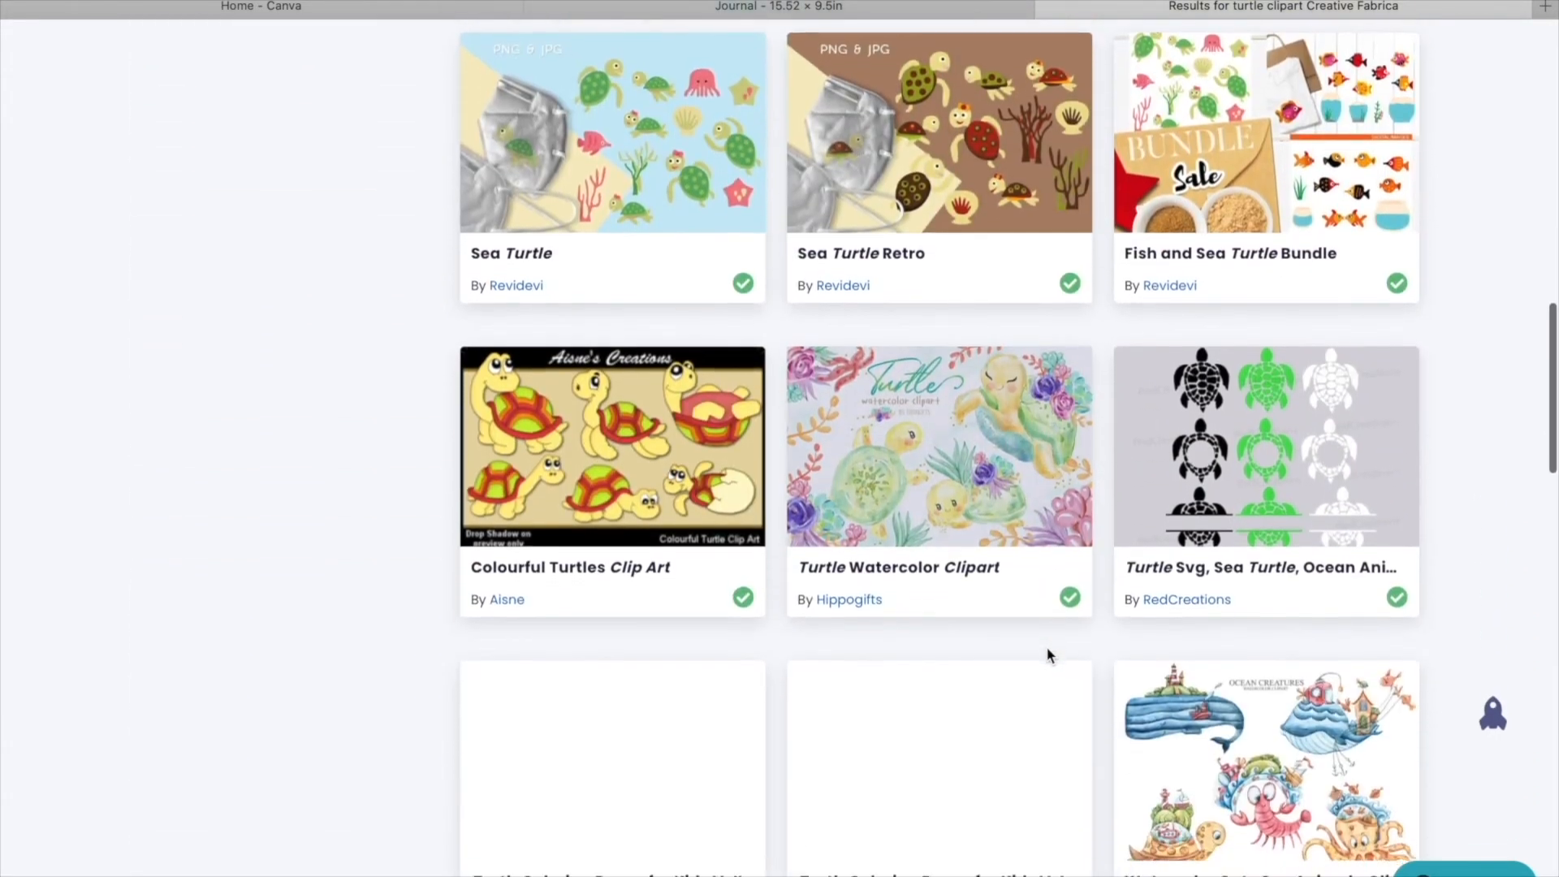
pyautogui.scroll(-7, 1047, 654)
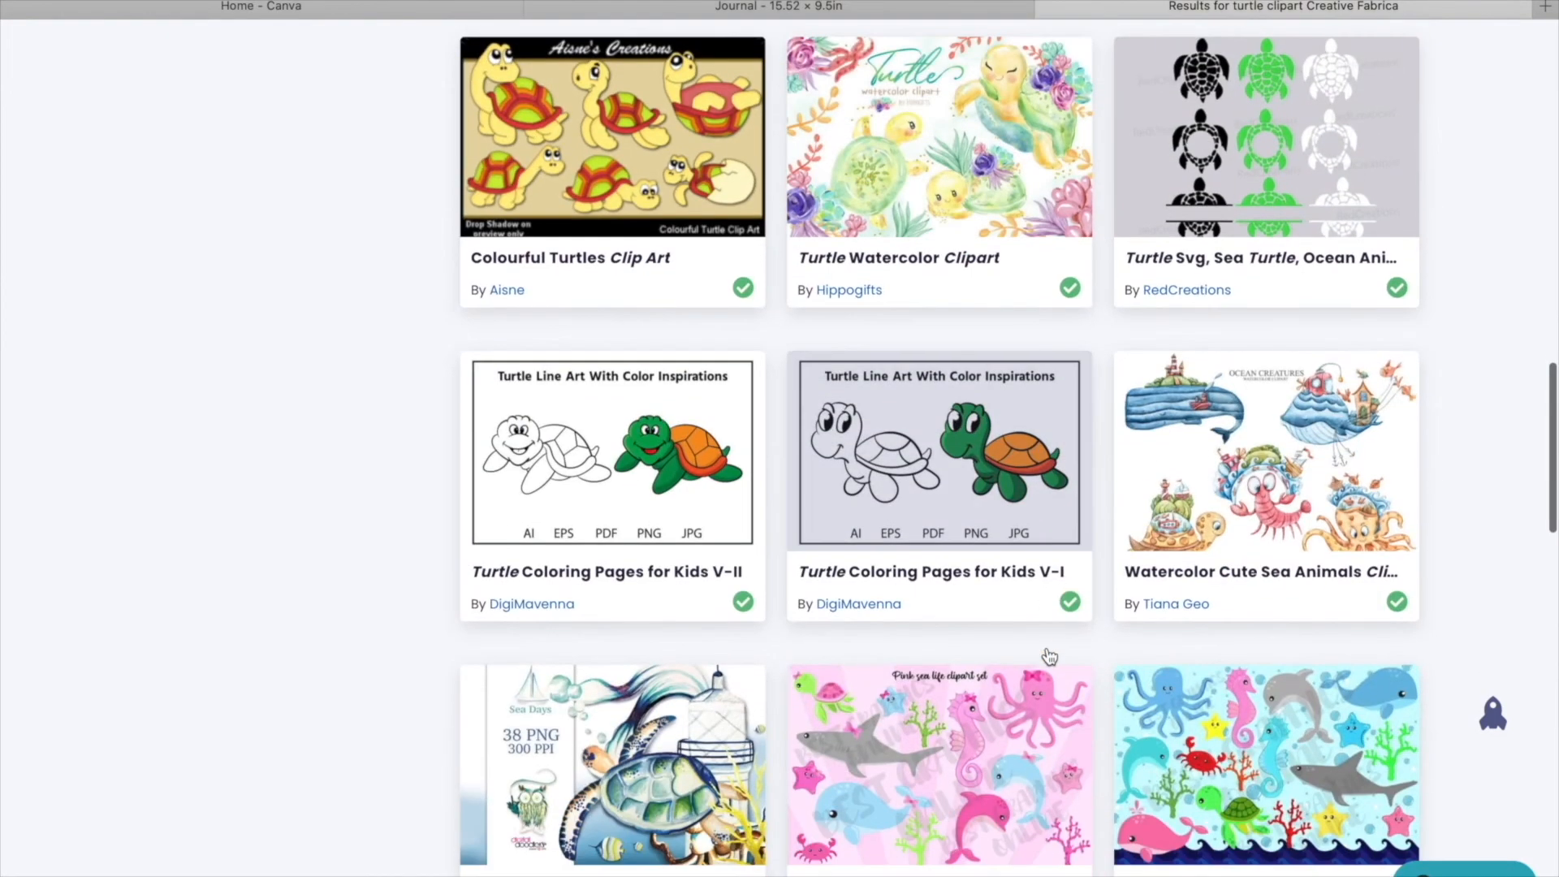
pyautogui.scroll(-6, 1047, 654)
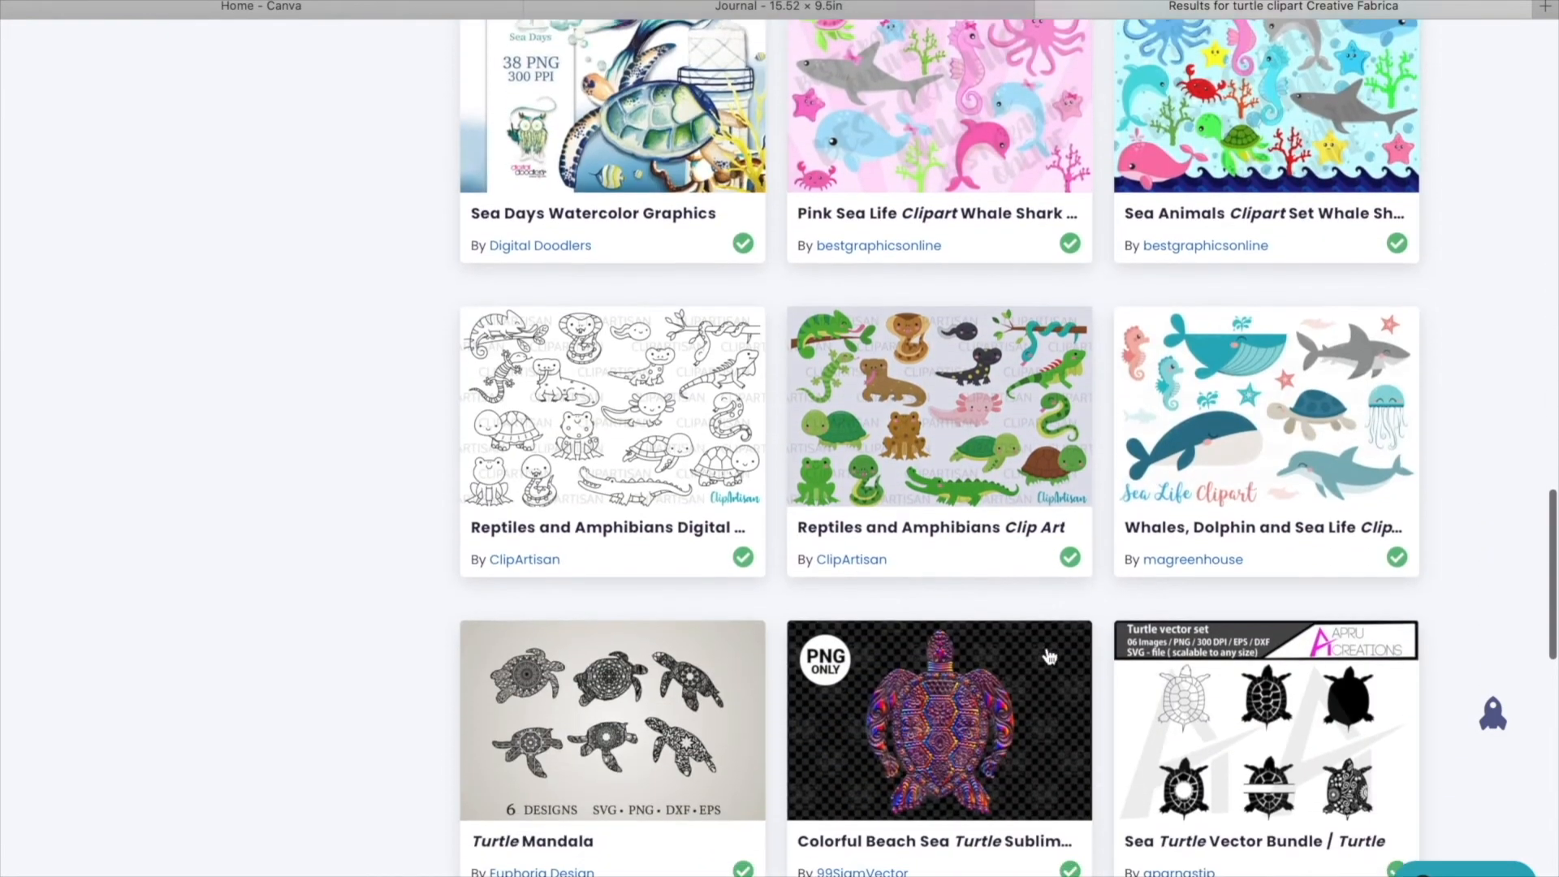
pyautogui.scroll(-3, 1102, 719)
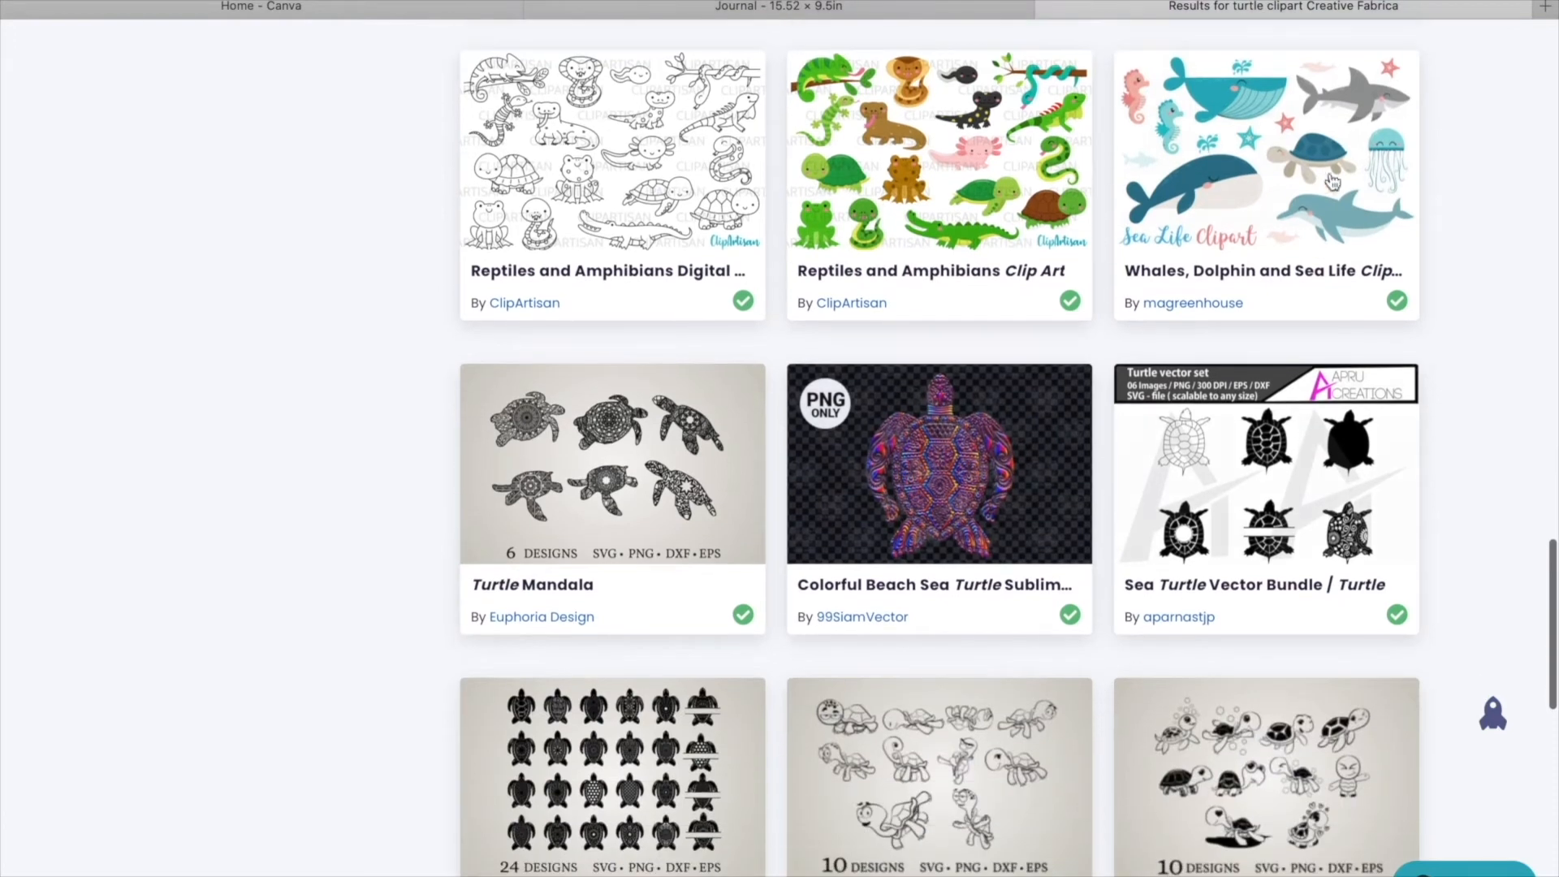
pyautogui.scroll(-7, 885, 585)
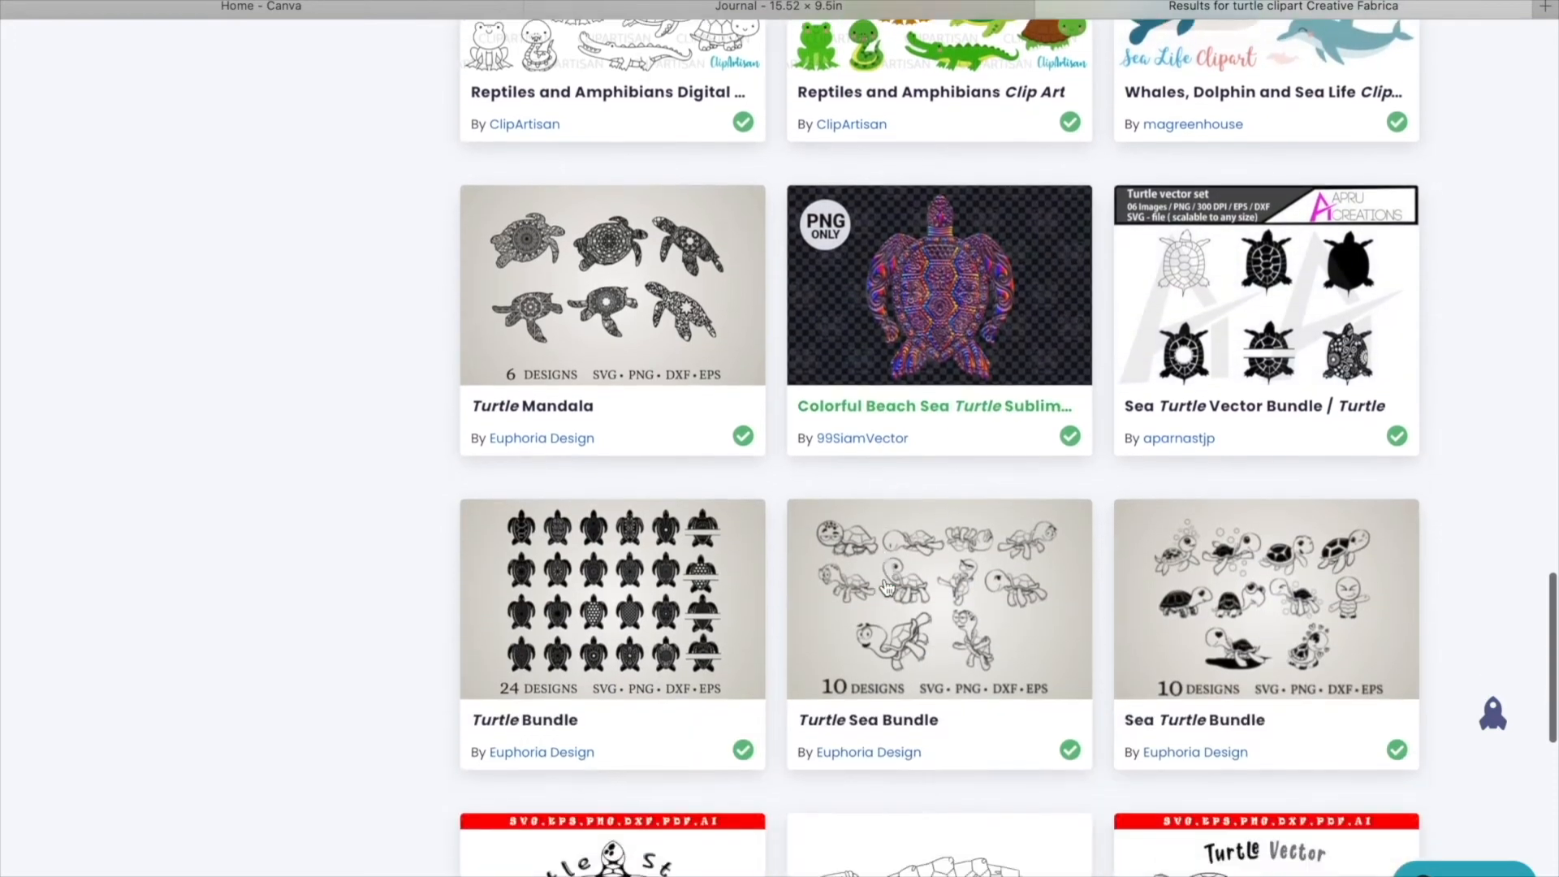
# Search Creative Fabrica for "kdp interiors" and look through the notebooks, journals, planners and coloring pages in the results.
pyautogui.scroll(-3, 885, 588)
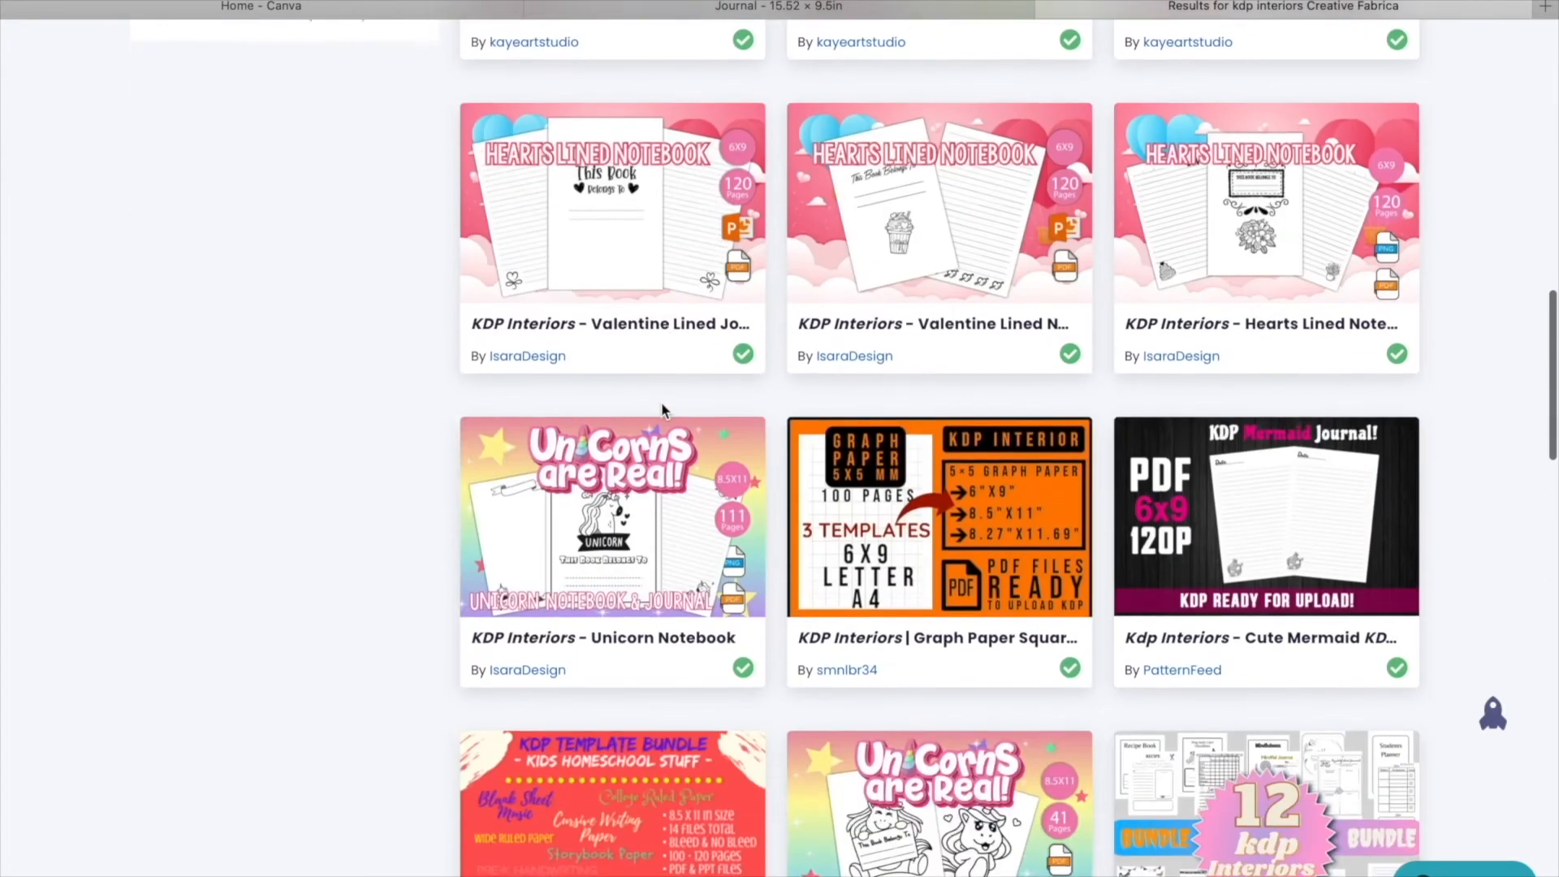
pyautogui.scroll(-1, 661, 406)
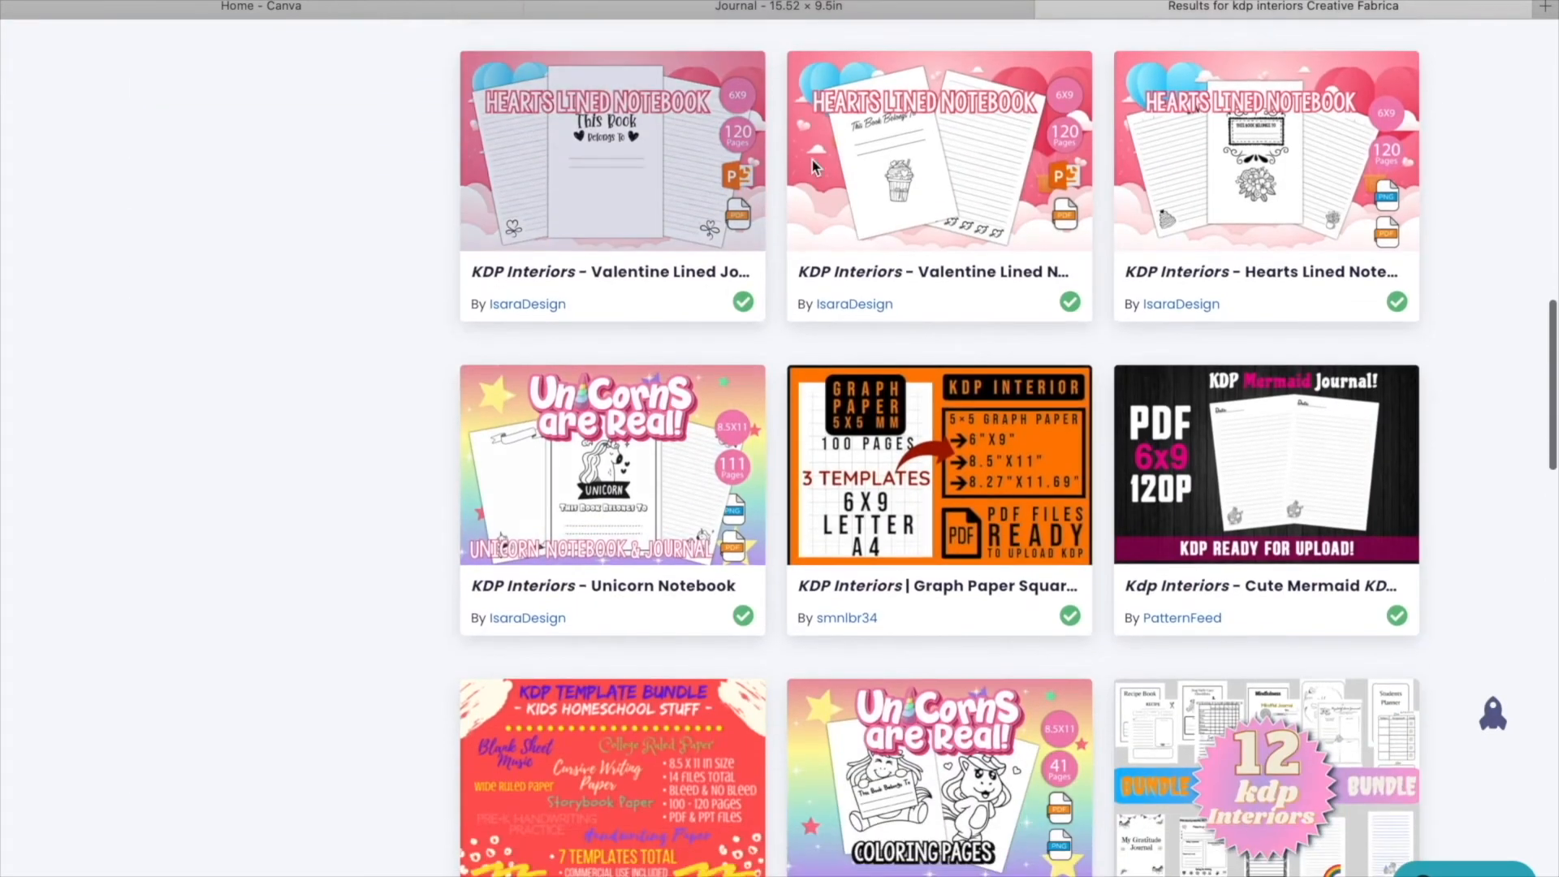
pyautogui.scroll(-6, 810, 509)
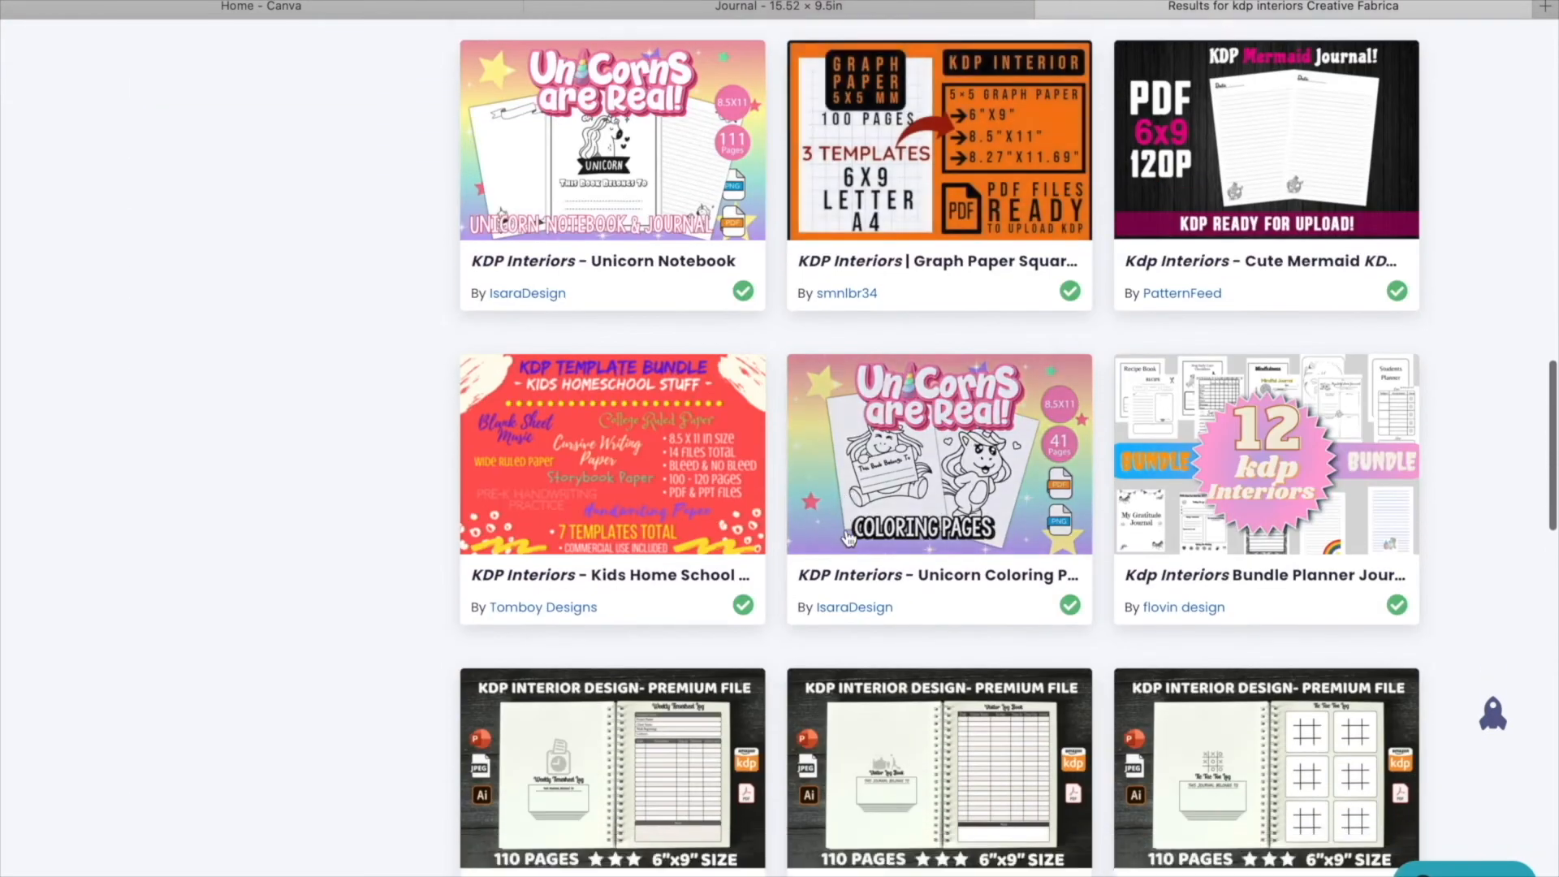
pyautogui.scroll(-6, 847, 536)
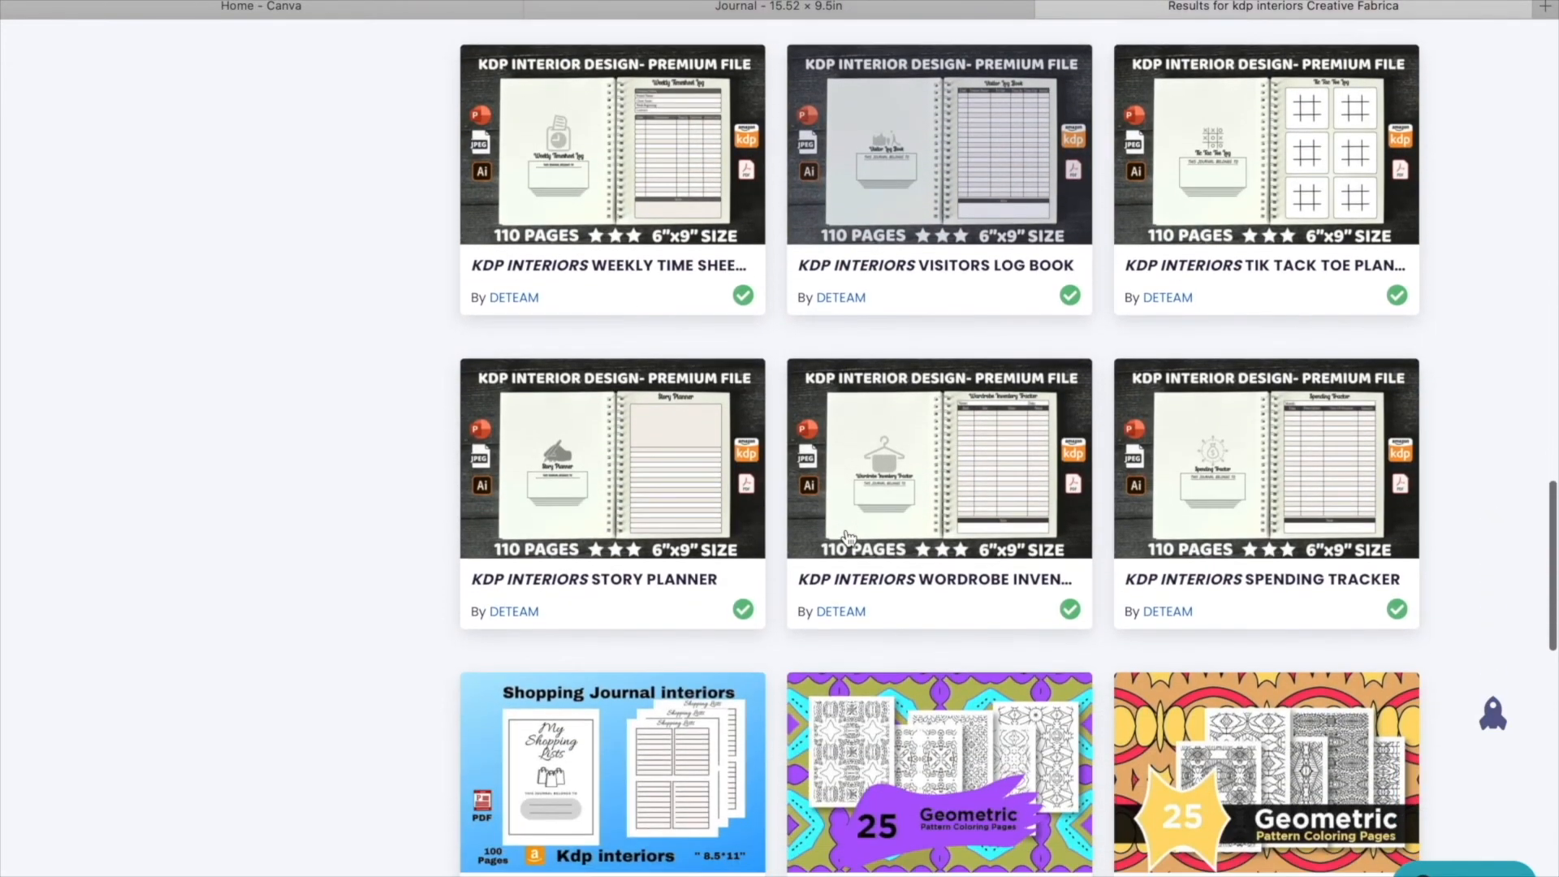
pyautogui.scroll(-1, 847, 536)
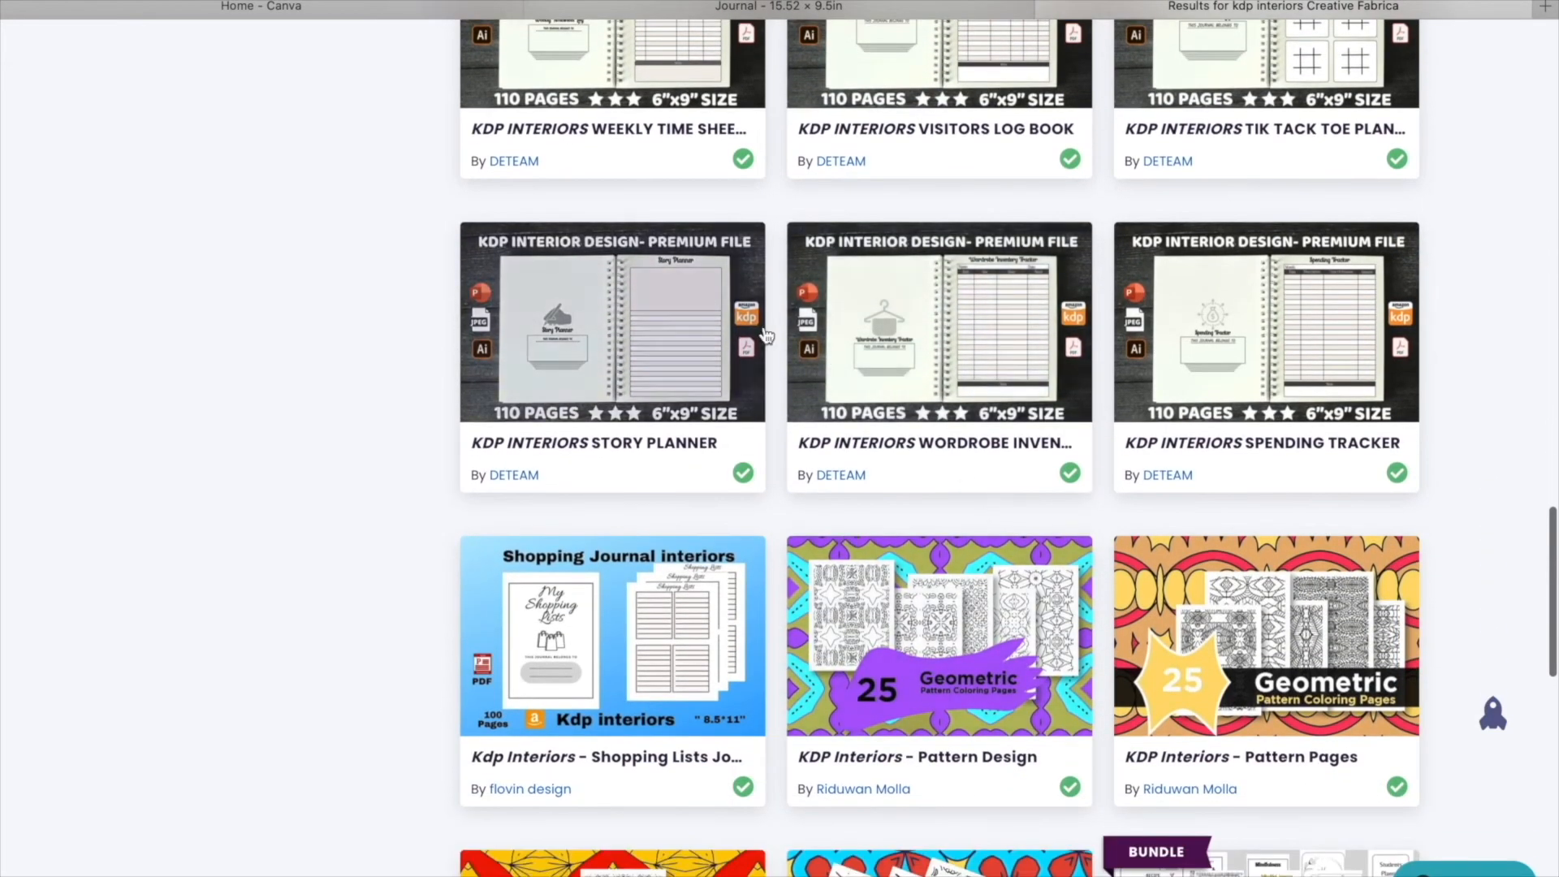
pyautogui.scroll(-2, 857, 373)
pyautogui.scroll(-2, 731, 324)
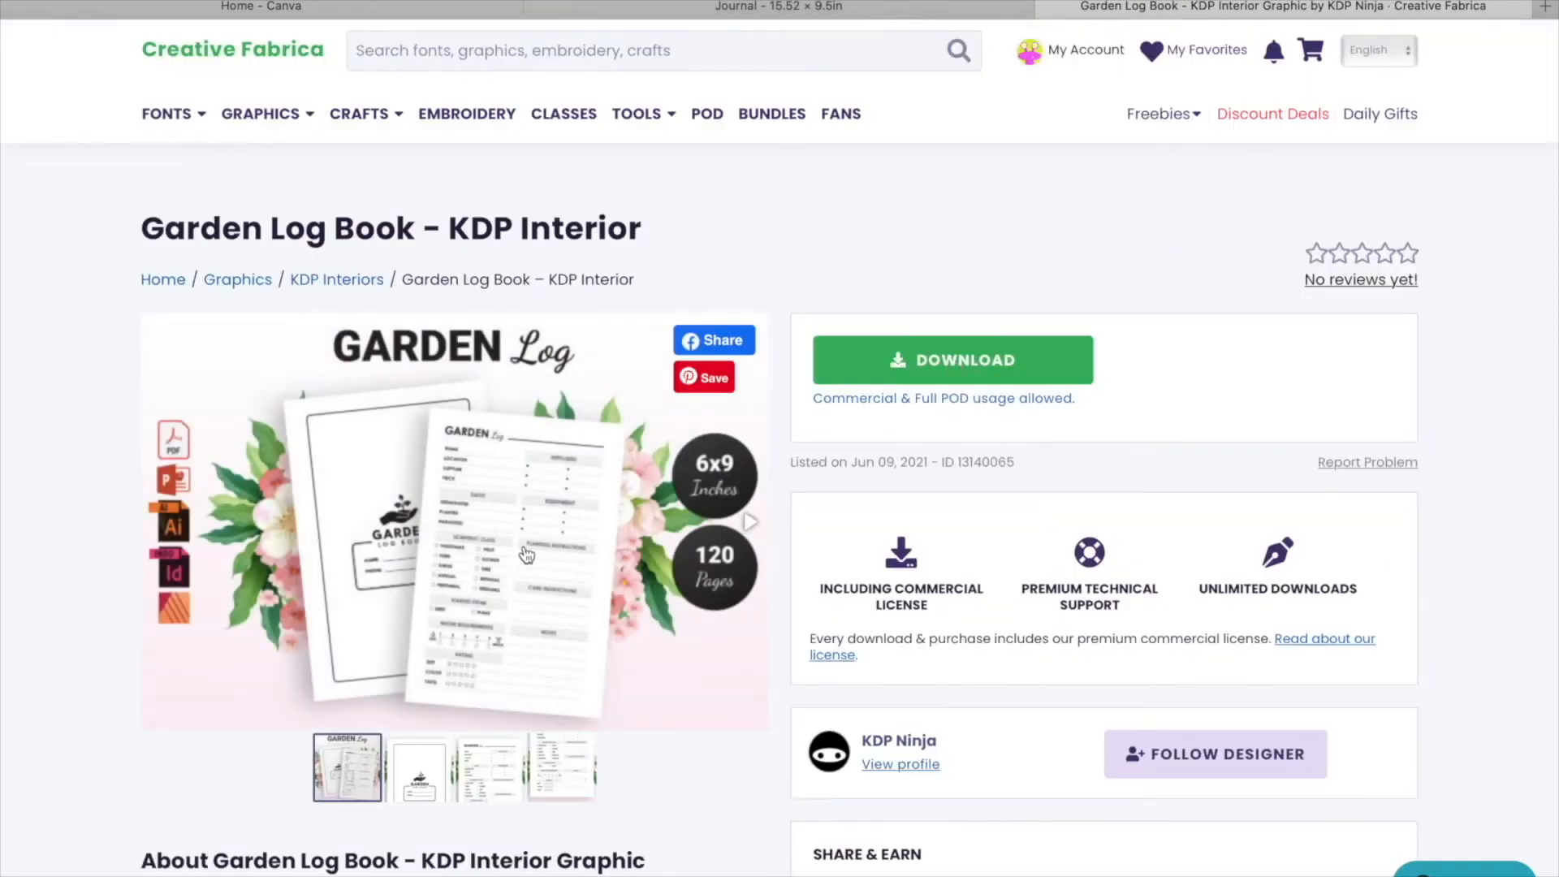
# View the preview pages of the Garden Log Book KDP interior and read its specification and features.
pyautogui.scroll(-2, 526, 555)
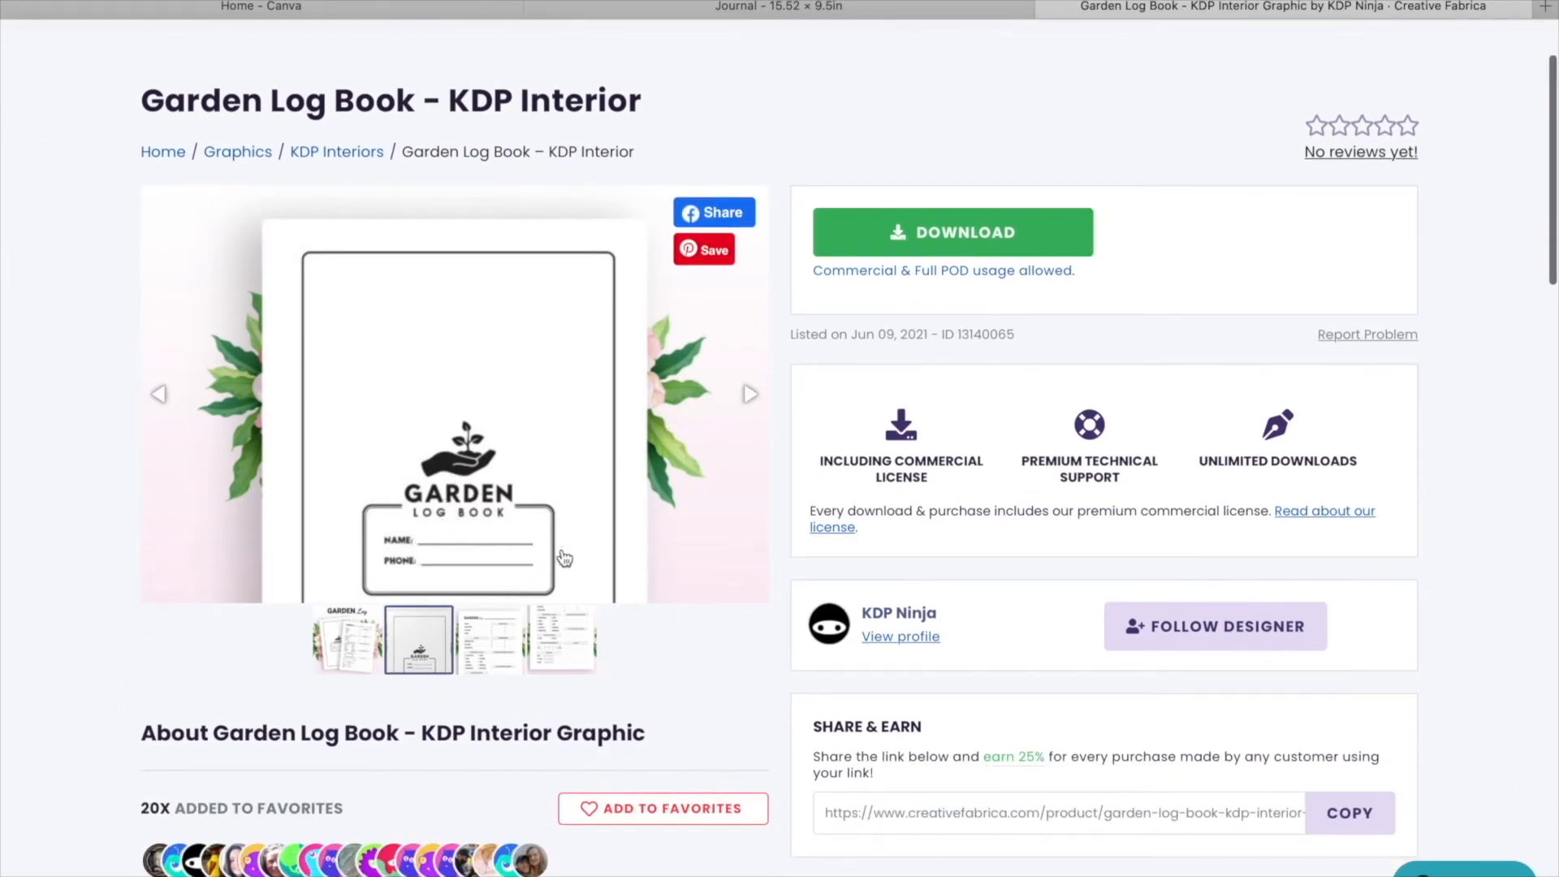
pyautogui.click(745, 392)
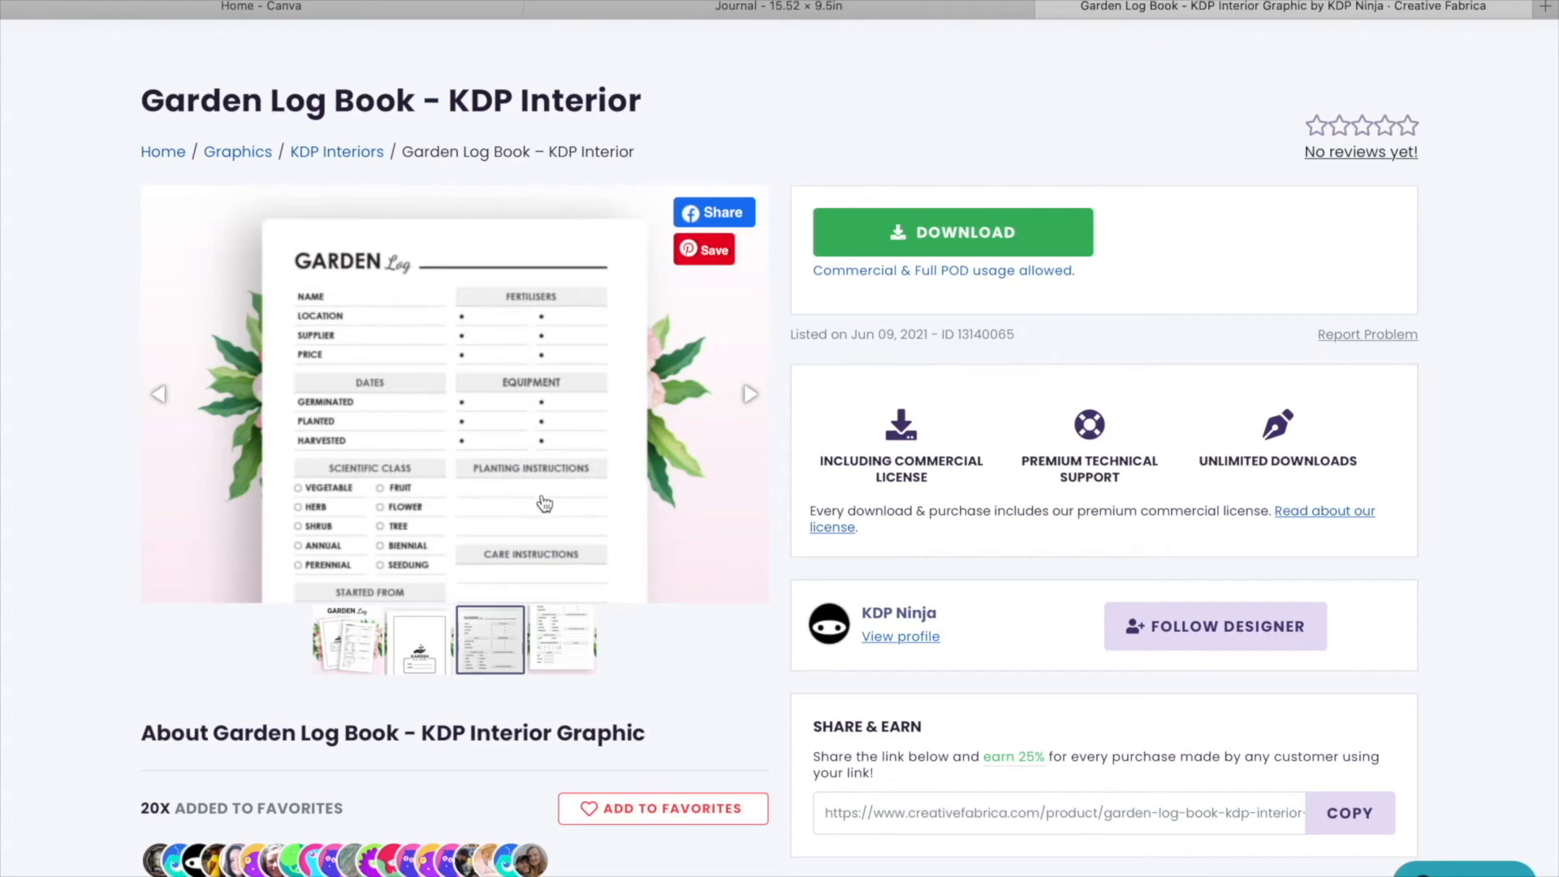
pyautogui.click(750, 395)
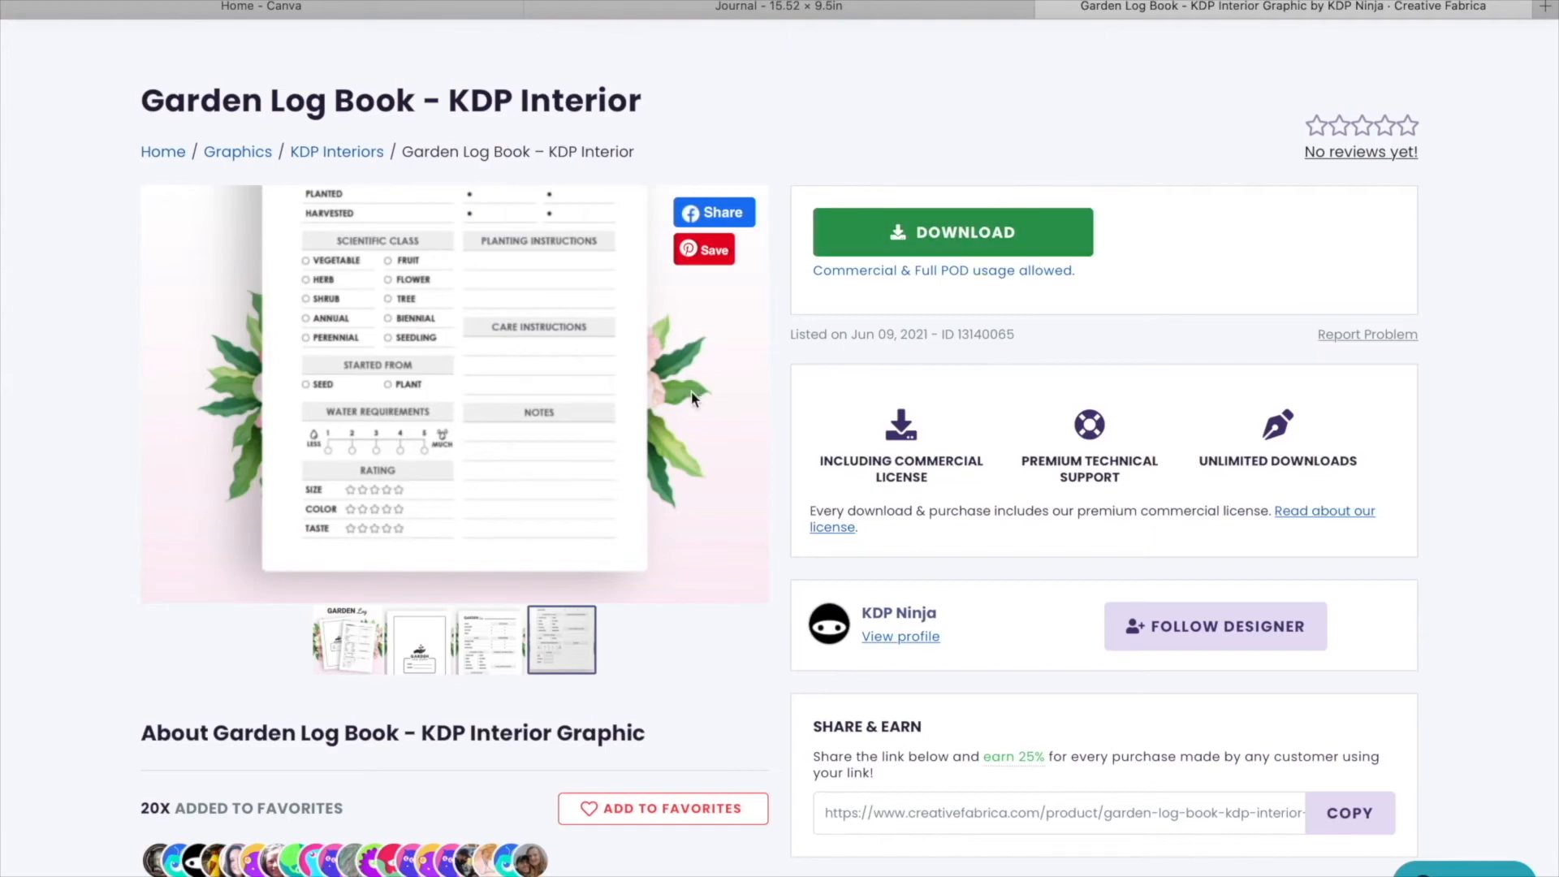
pyautogui.scroll(-5, 679, 407)
pyautogui.scroll(-8, 677, 406)
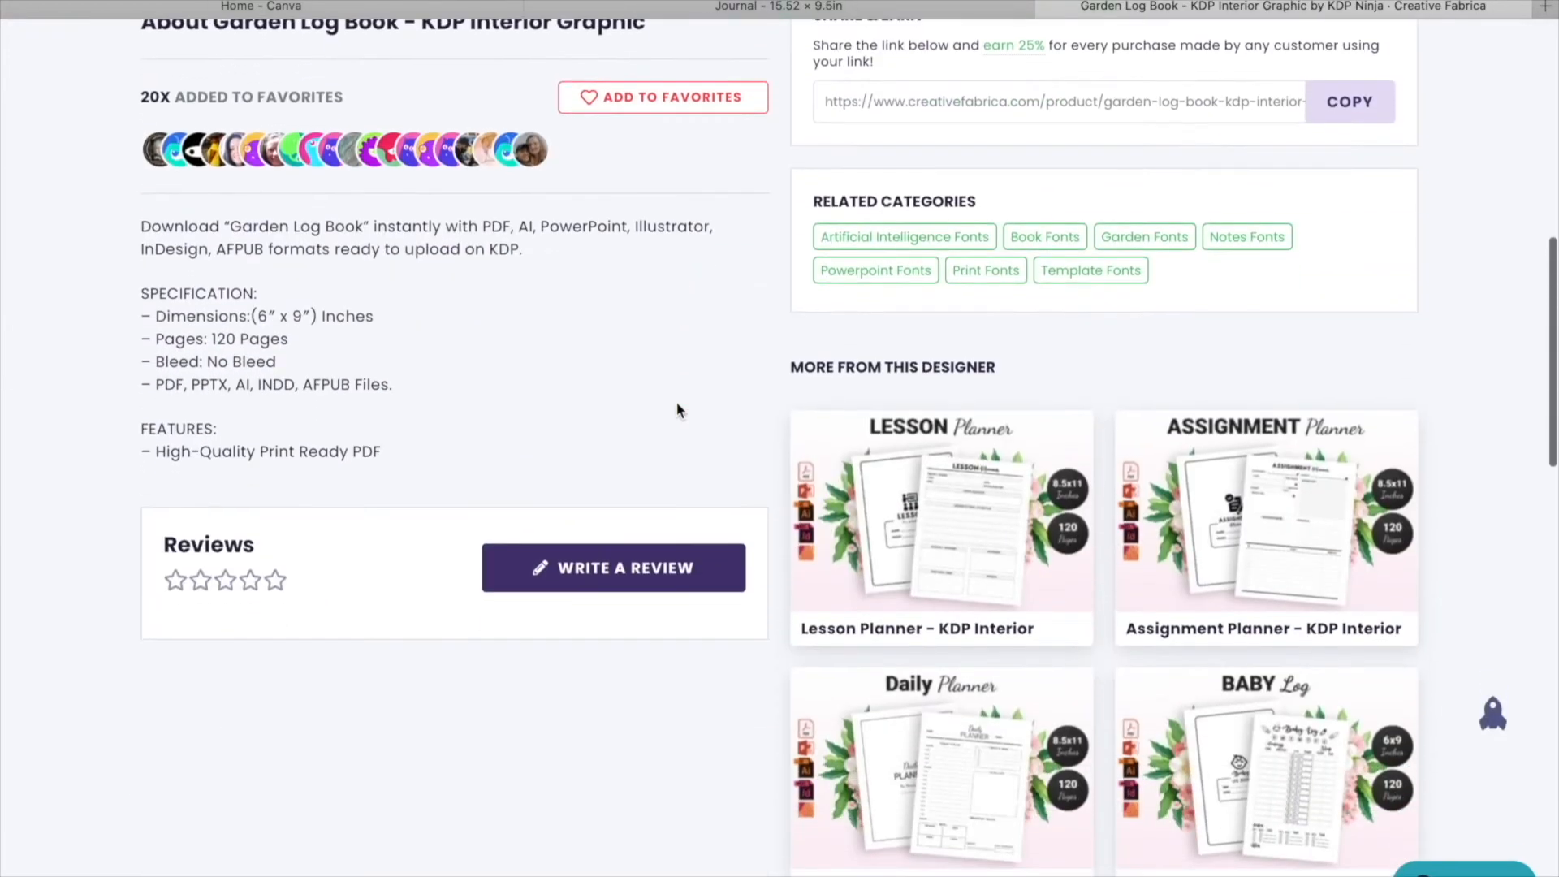
pyautogui.scroll(10, 677, 406)
pyautogui.scroll(5, 677, 409)
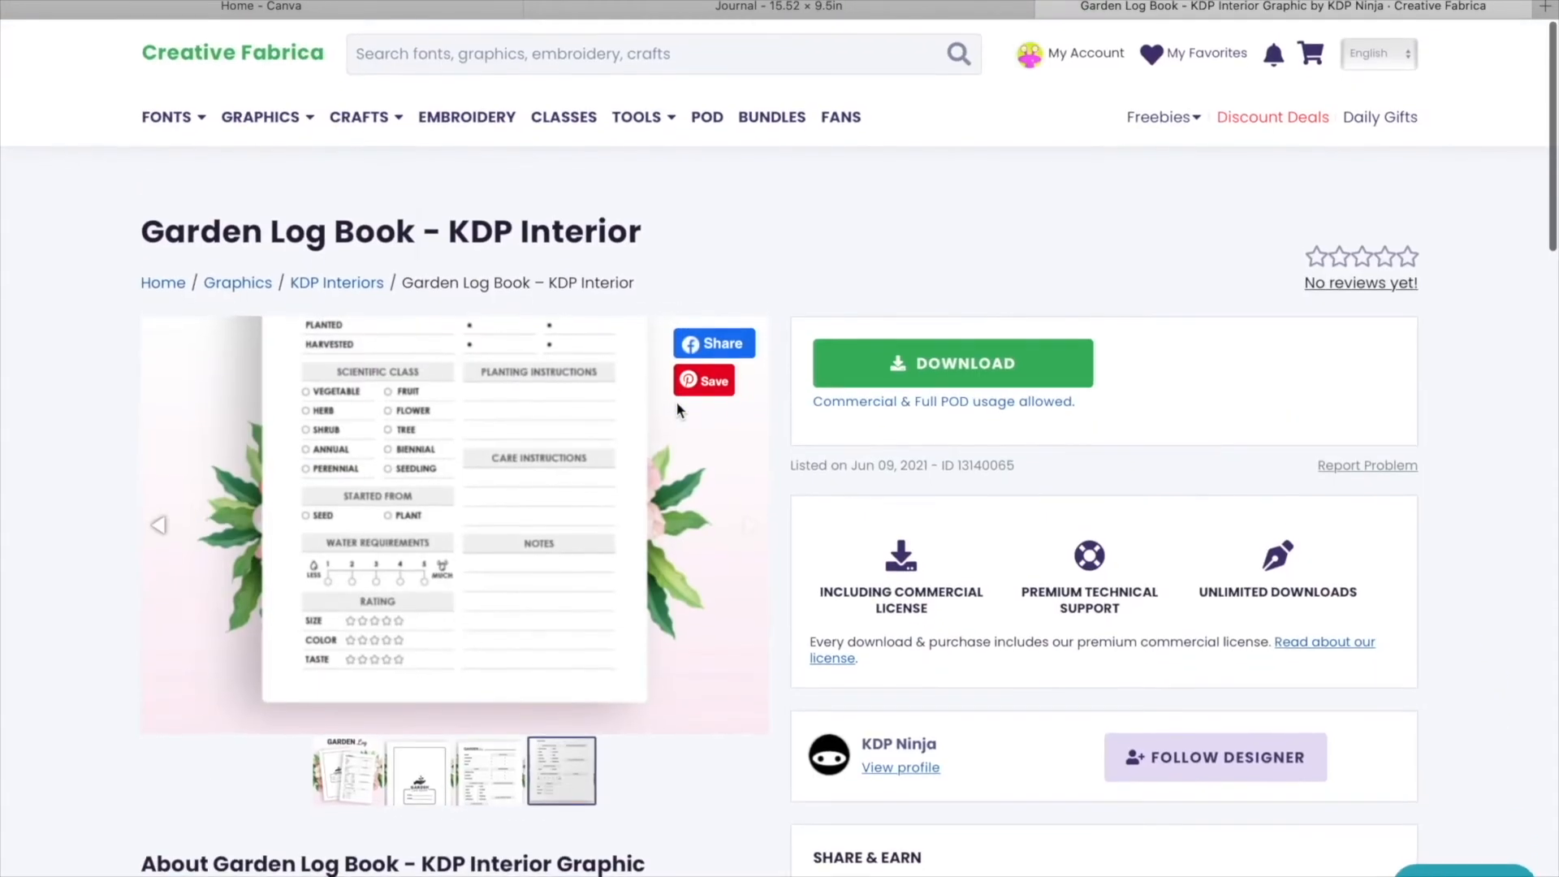
# Go back to the "kdp log interior" results and look through the listed planners and log books down to the end.
pyautogui.click(122, 2)
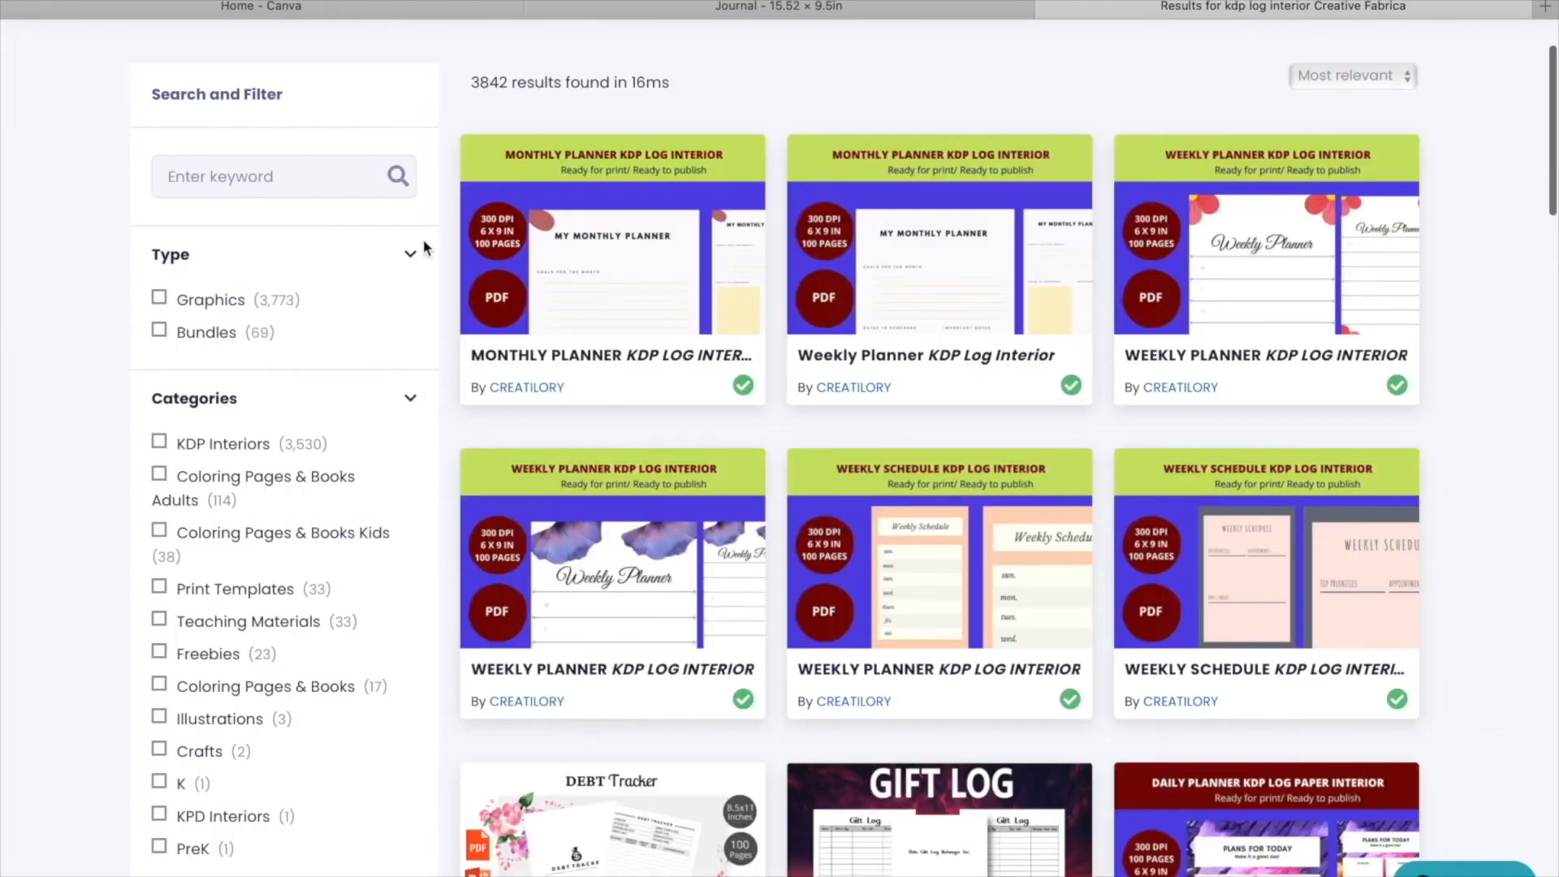
pyautogui.scroll(-10, 581, 418)
pyautogui.scroll(-15, 581, 418)
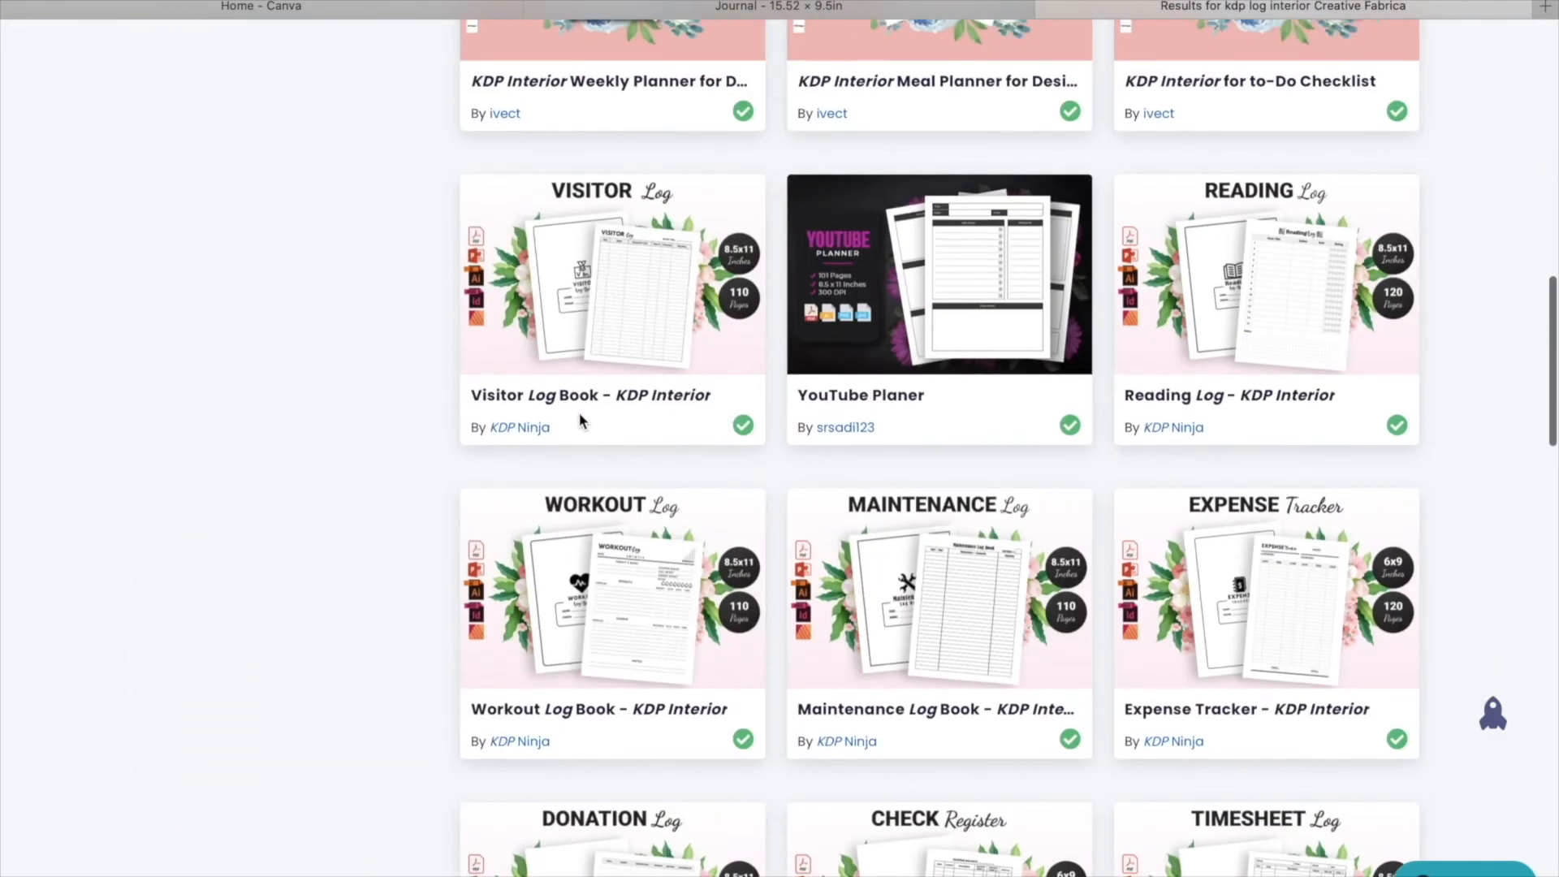
pyautogui.scroll(-9, 581, 418)
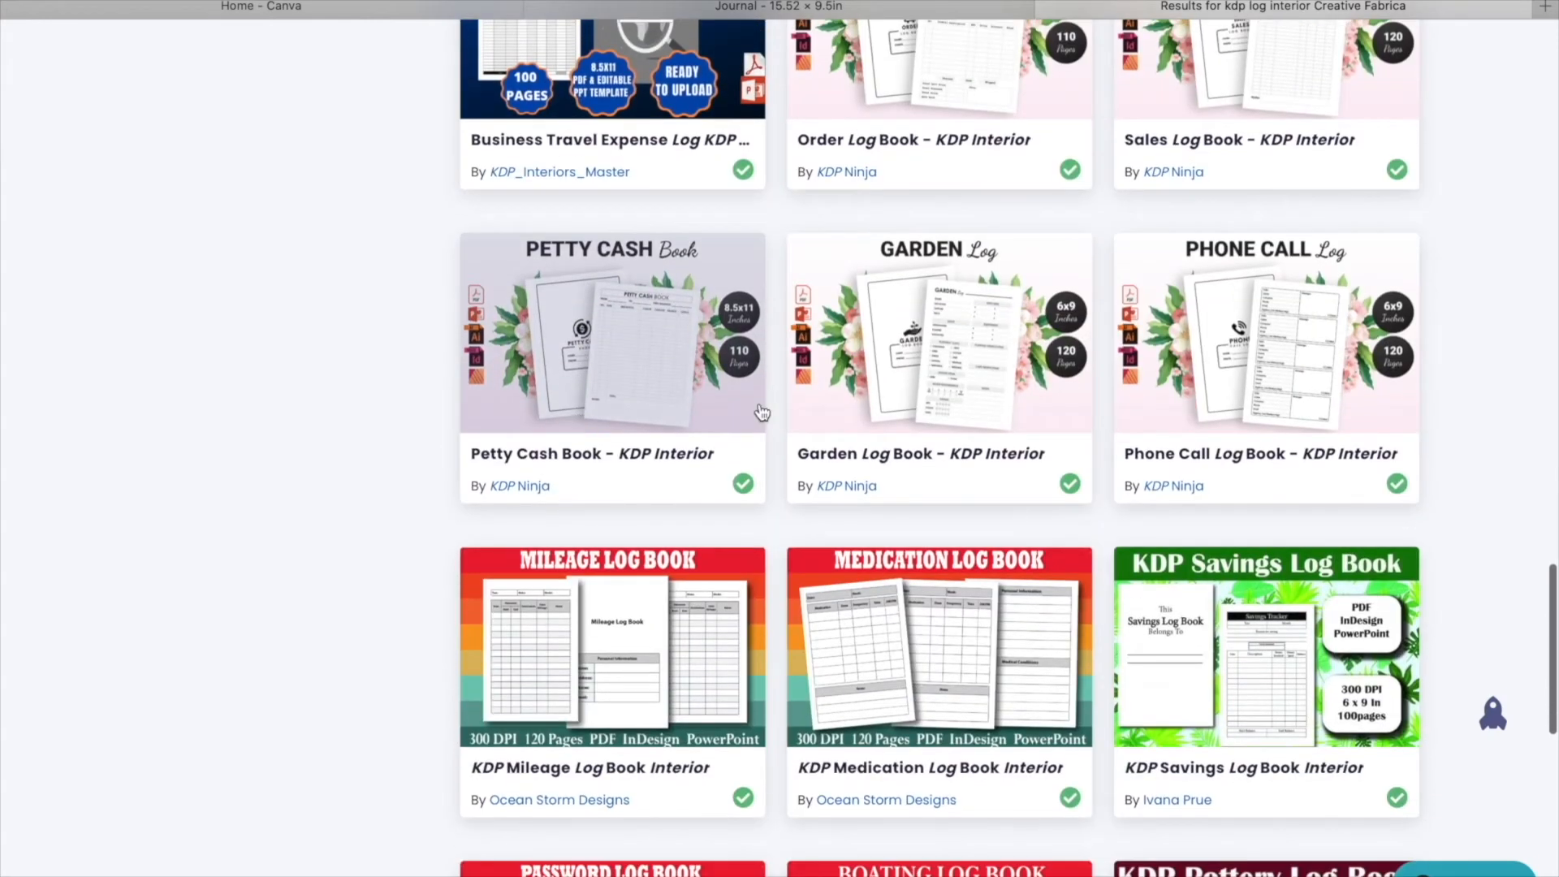
pyautogui.scroll(-6, 761, 412)
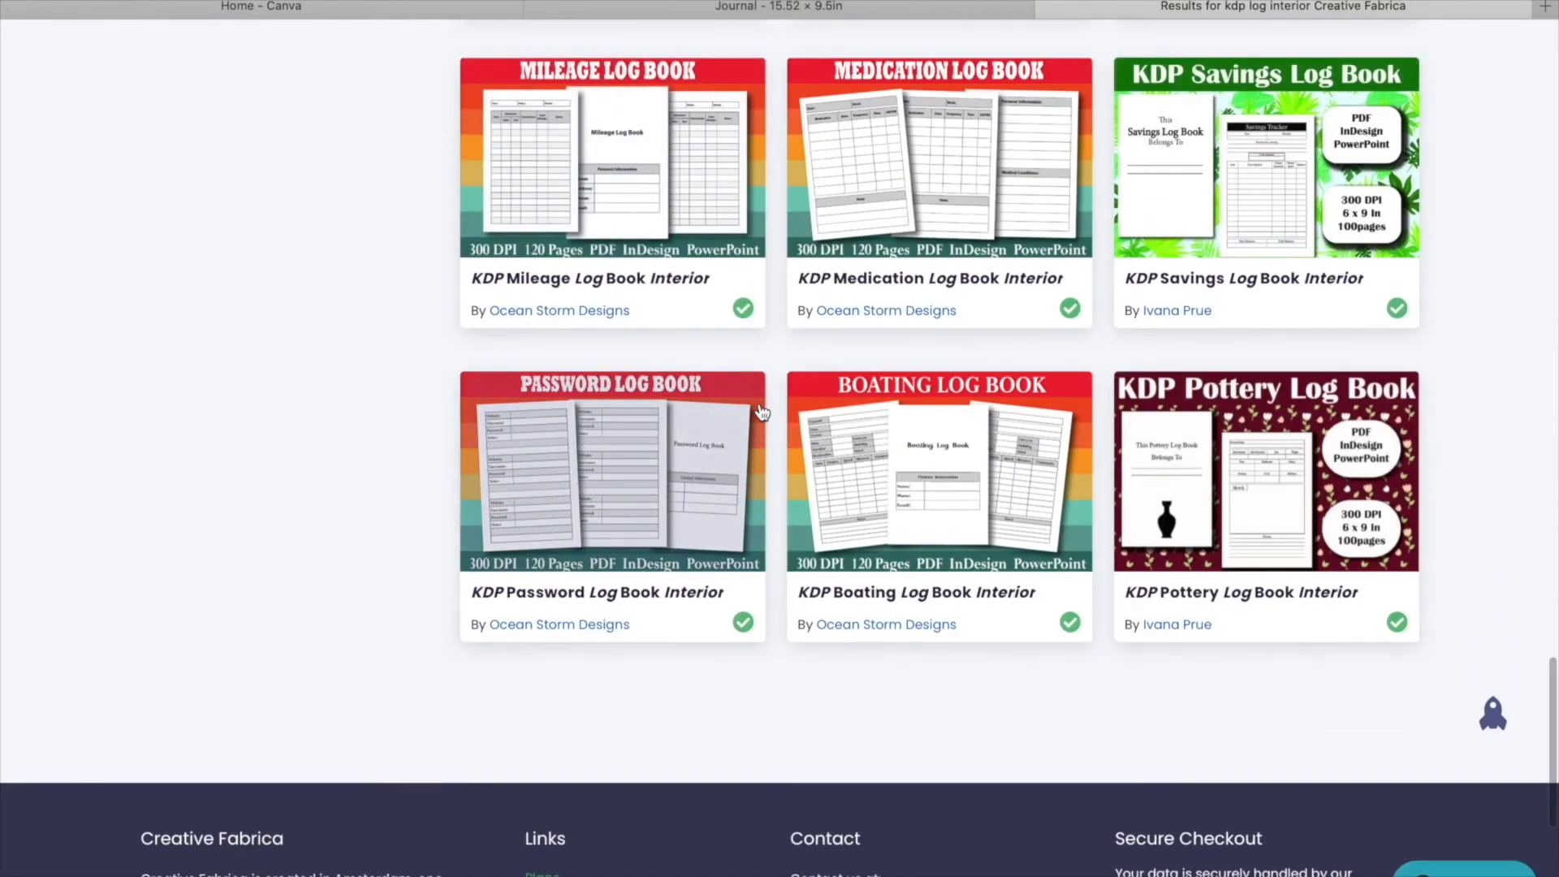
# Open the KDP Pottery Log Book Interior and look over it and the same designer's KDP Goal Planner 2021 Interior.
pyautogui.click(1234, 459)
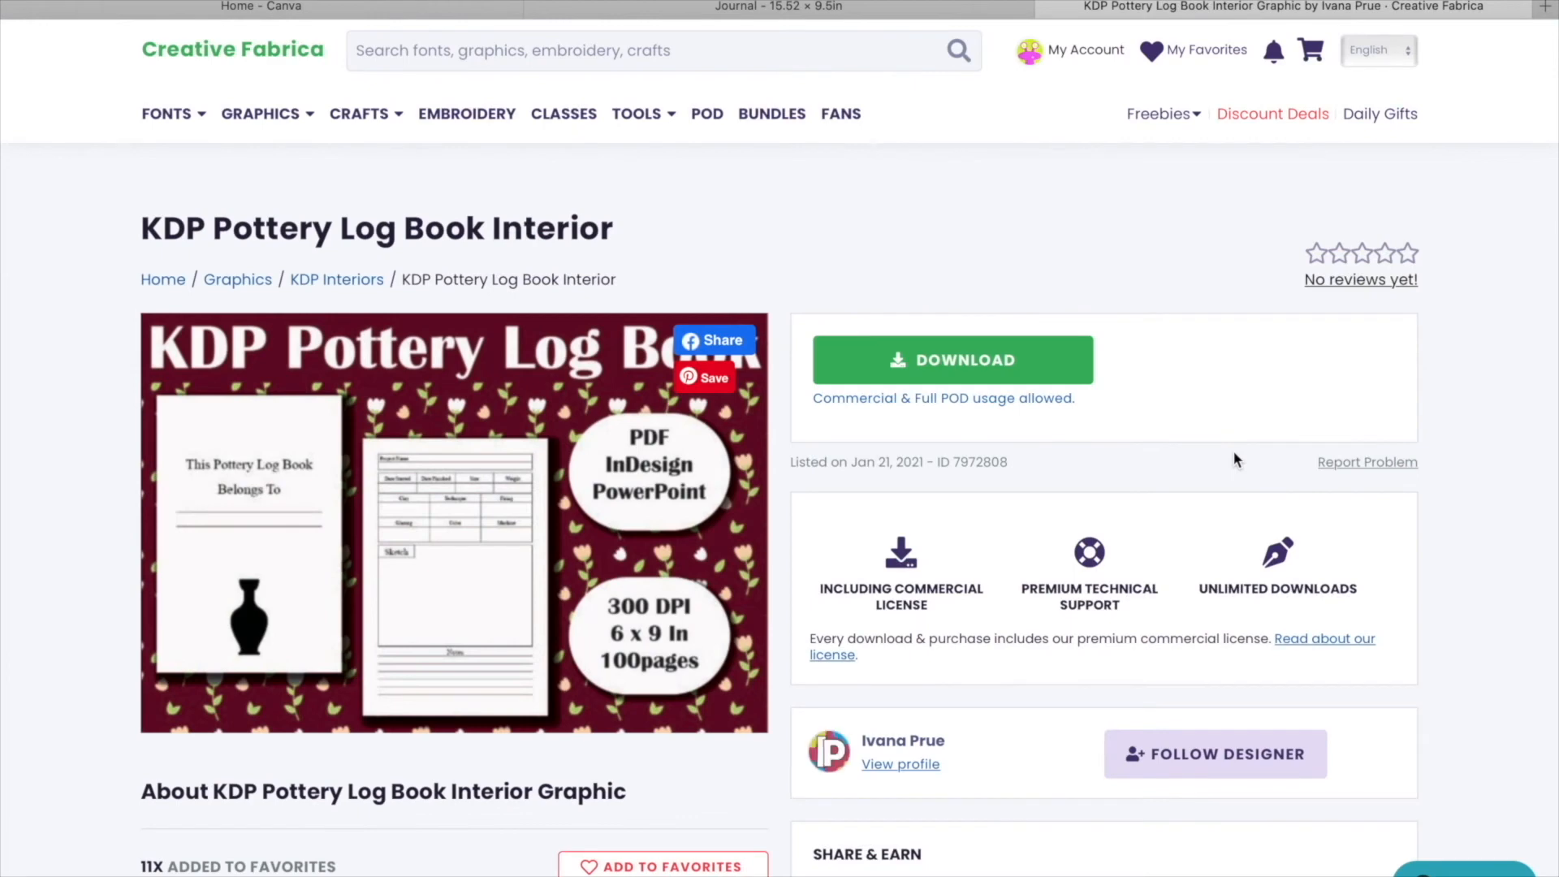
pyautogui.scroll(-1, 667, 506)
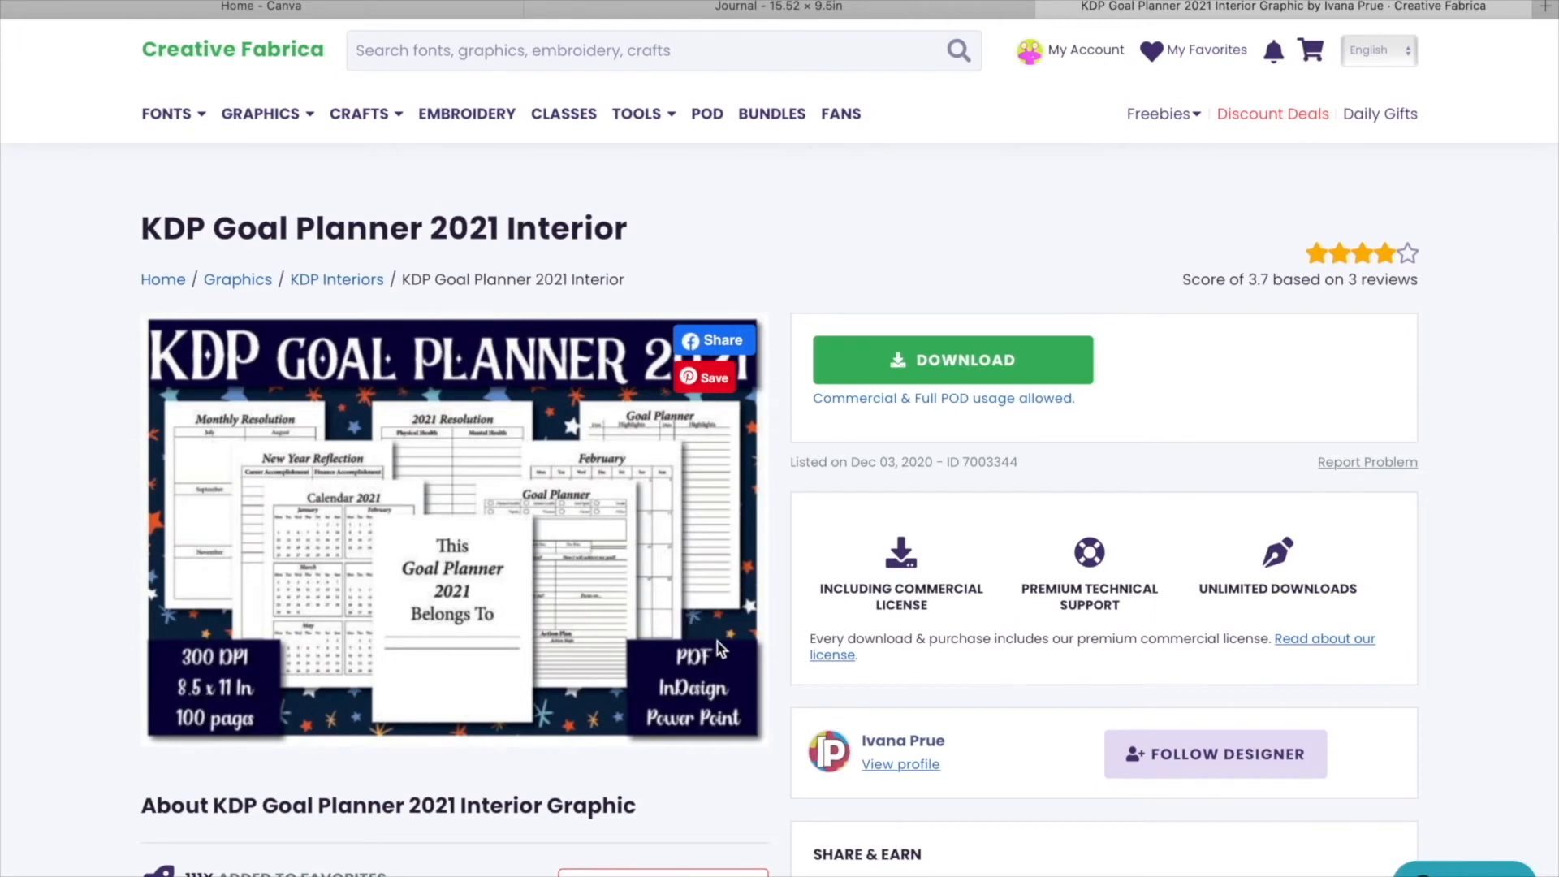
pyautogui.scroll(-2, 333, 363)
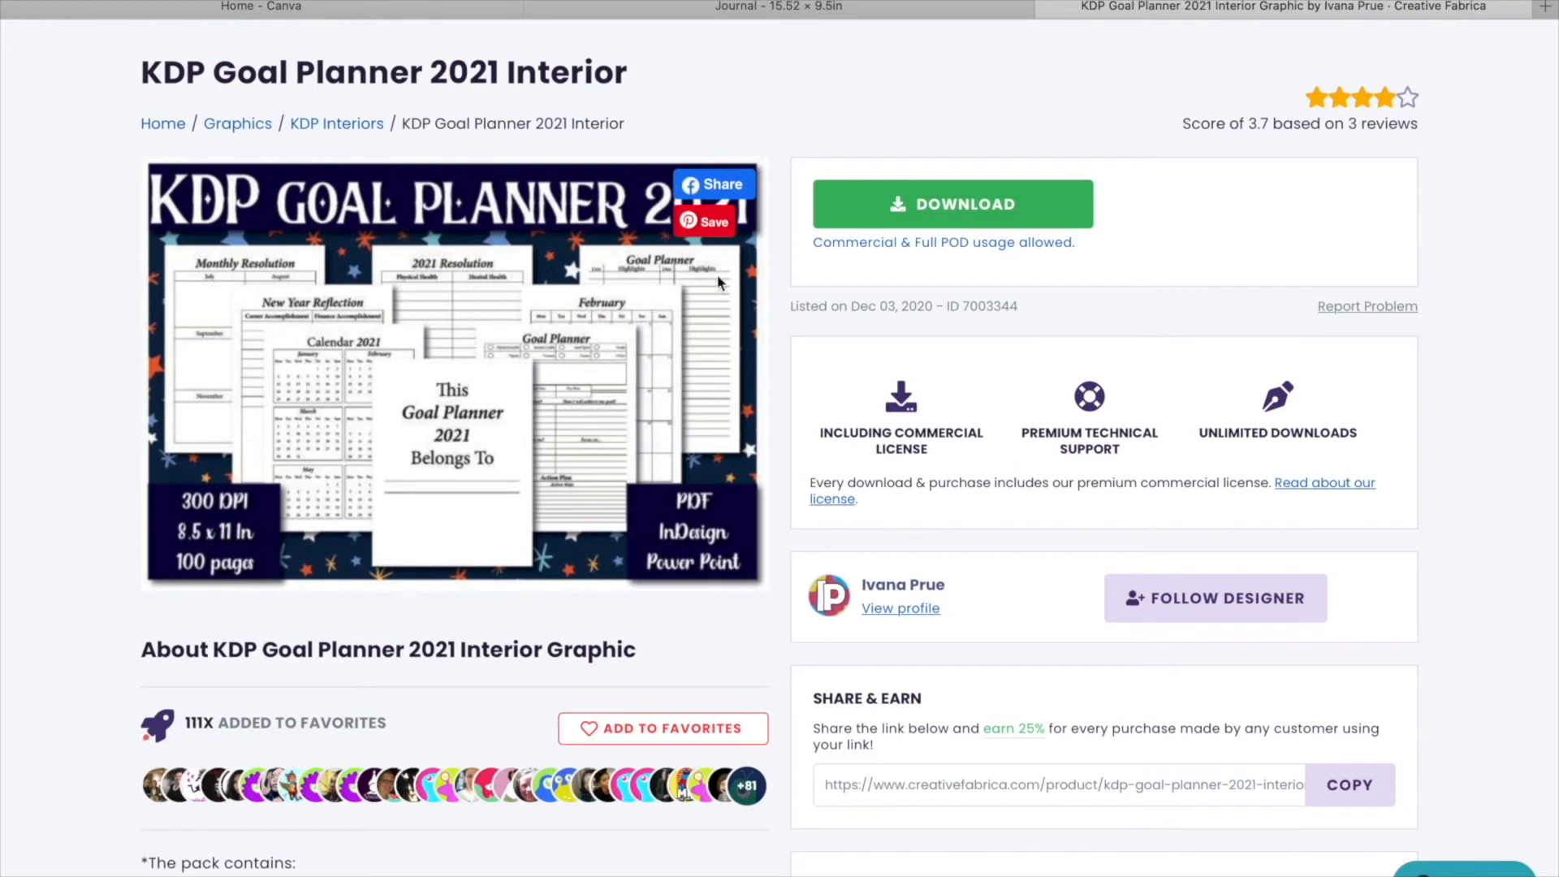
pyautogui.scroll(2, 392, 135)
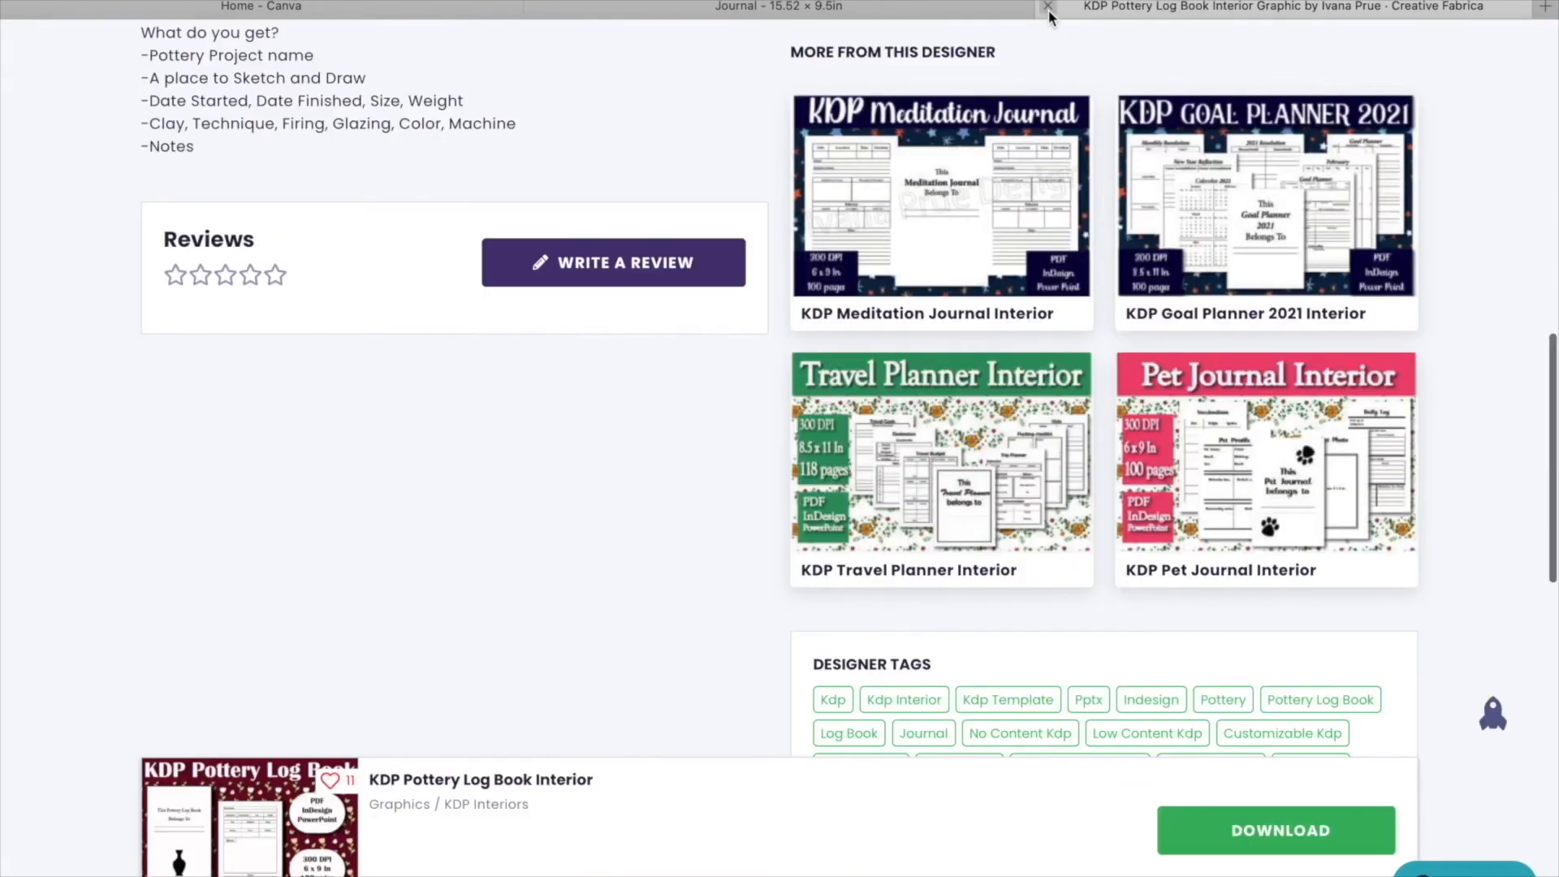
# Close the Creative Fabrica page, return to the Journal design in Canva and collapse the elements list.
pyautogui.click(1049, 8)
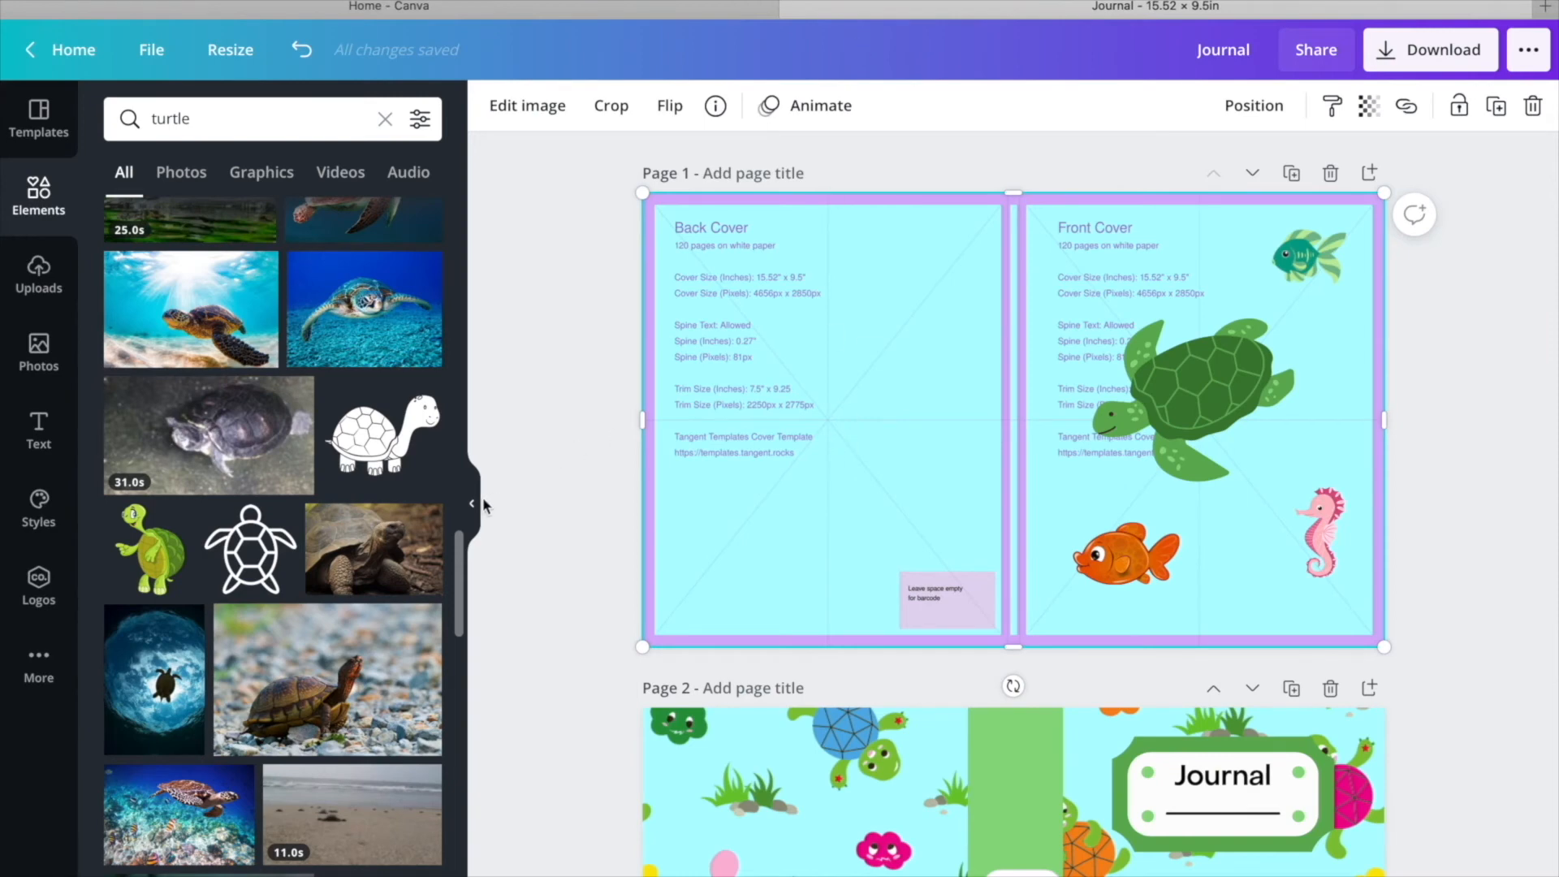
pyautogui.click(473, 507)
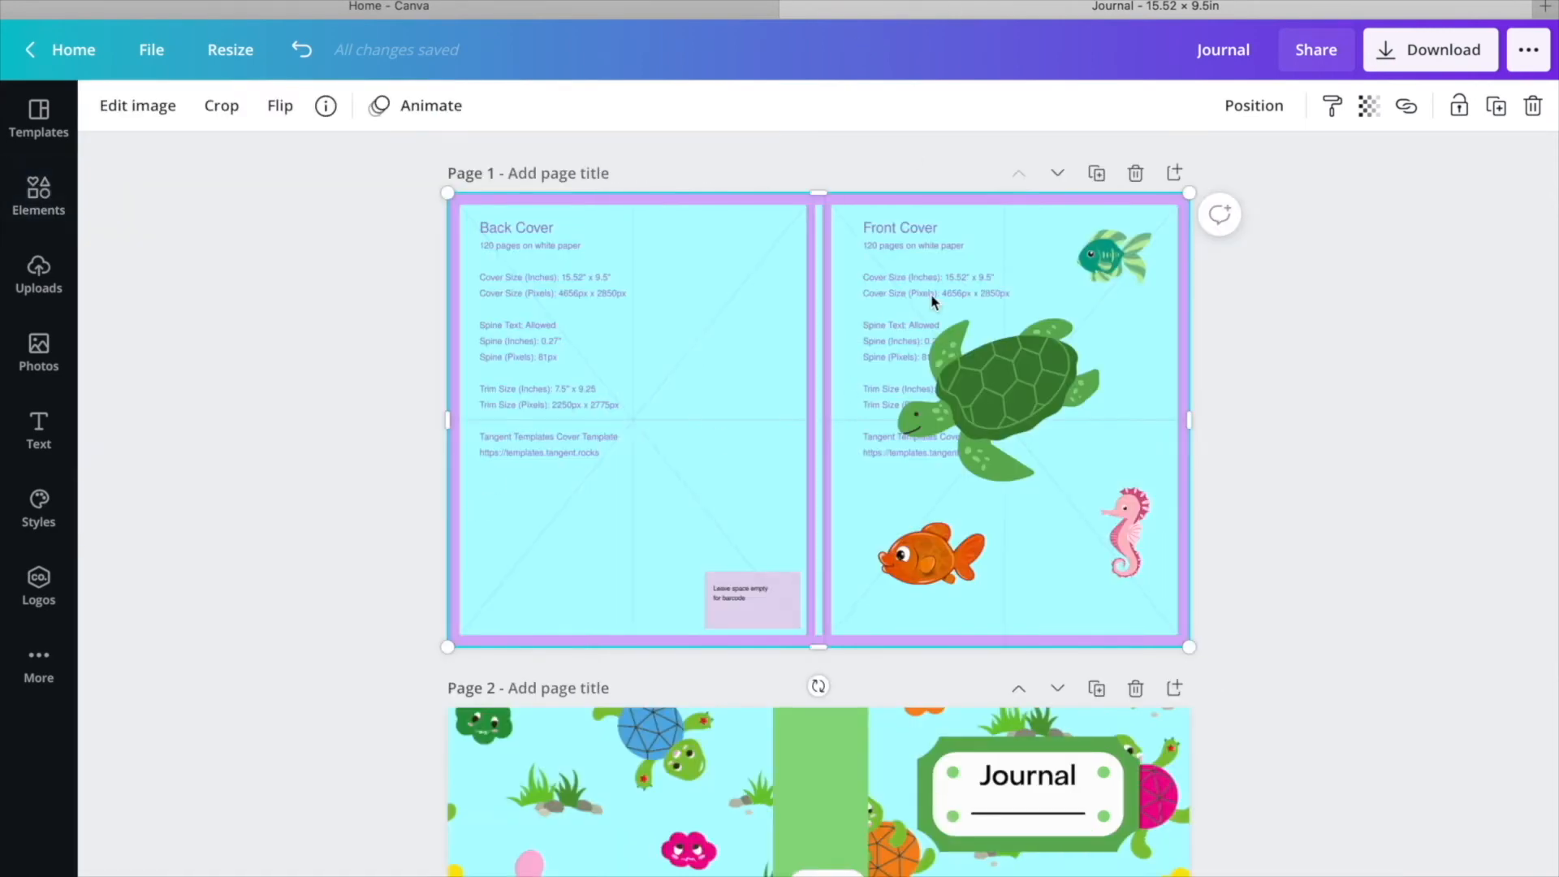
pyautogui.moveTo(71, 2)
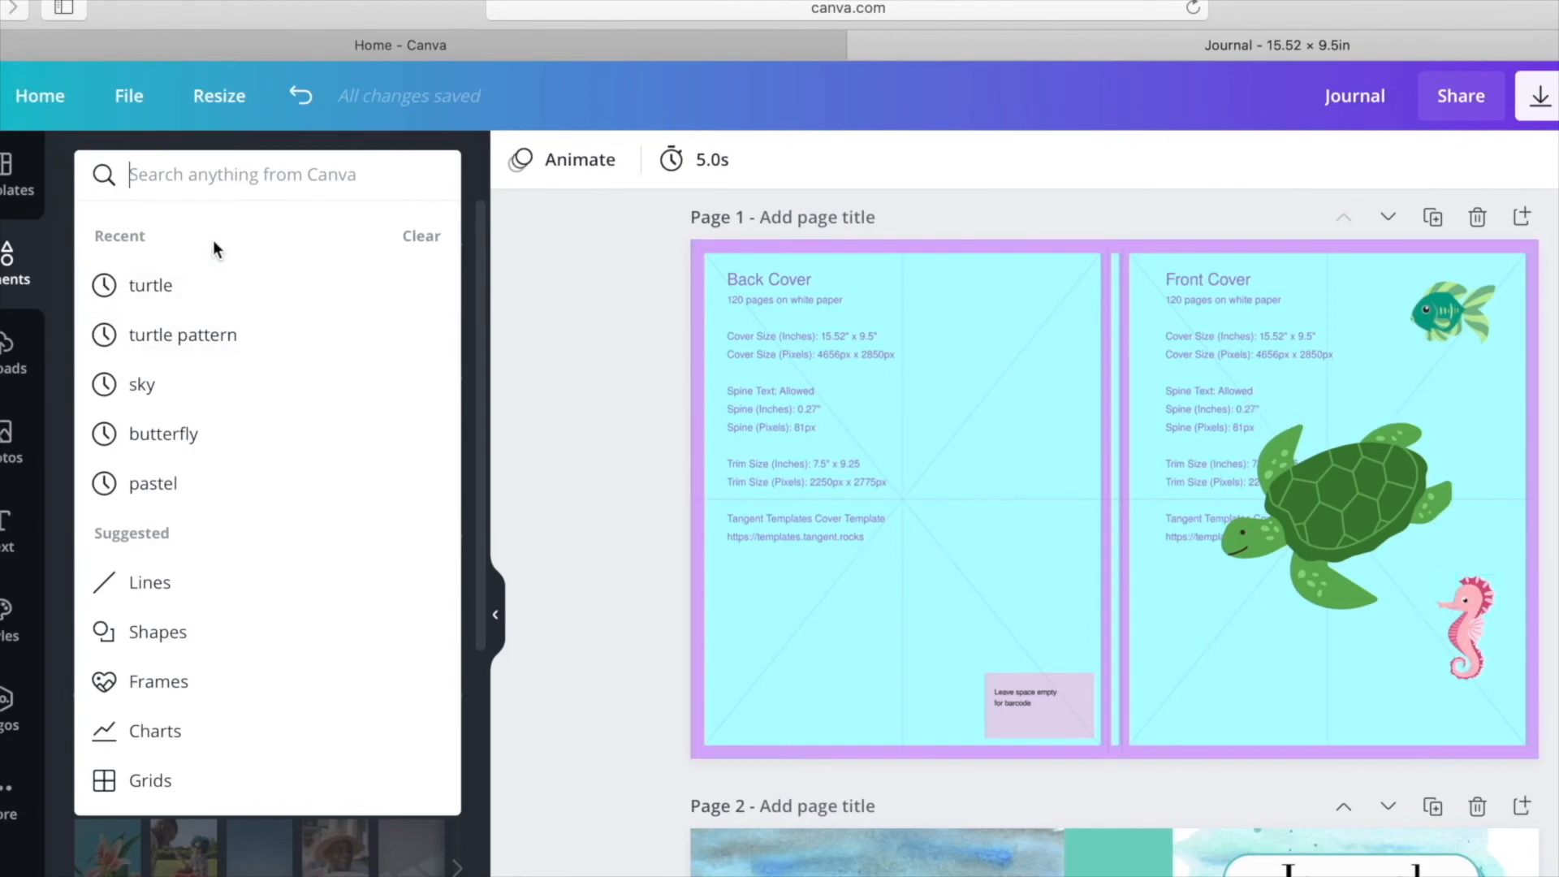
# Search the elements for "corals", add the pink branching coral and place it, reduced, in the front cover's lower corner beside the spine.
pyautogui.write('corals')
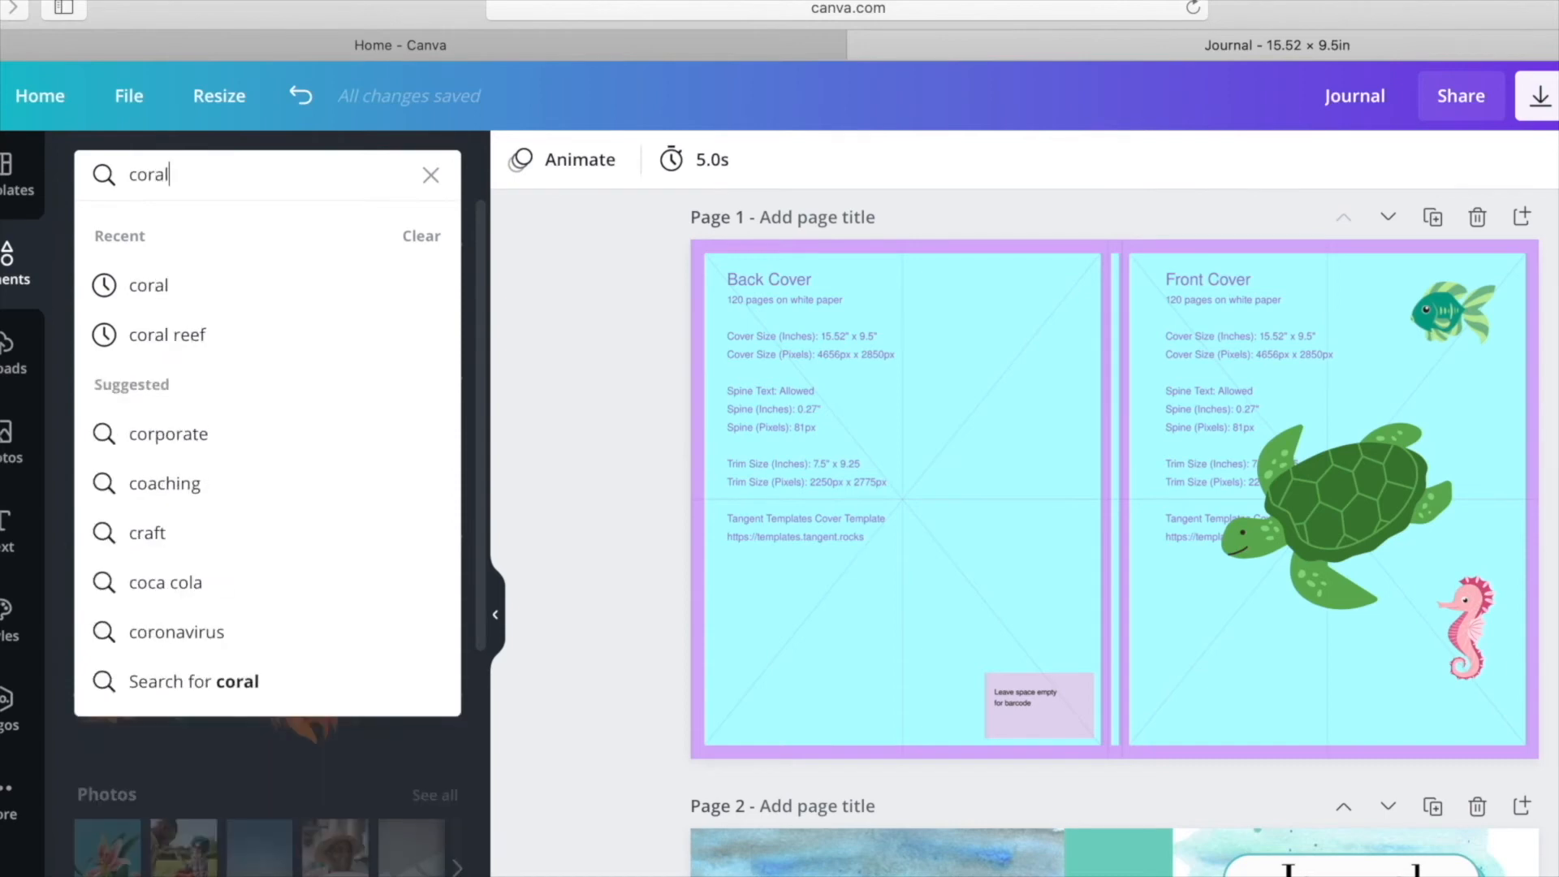
pyautogui.press('Return')
pyautogui.scroll(-3, 277, 563)
pyautogui.click(276, 563)
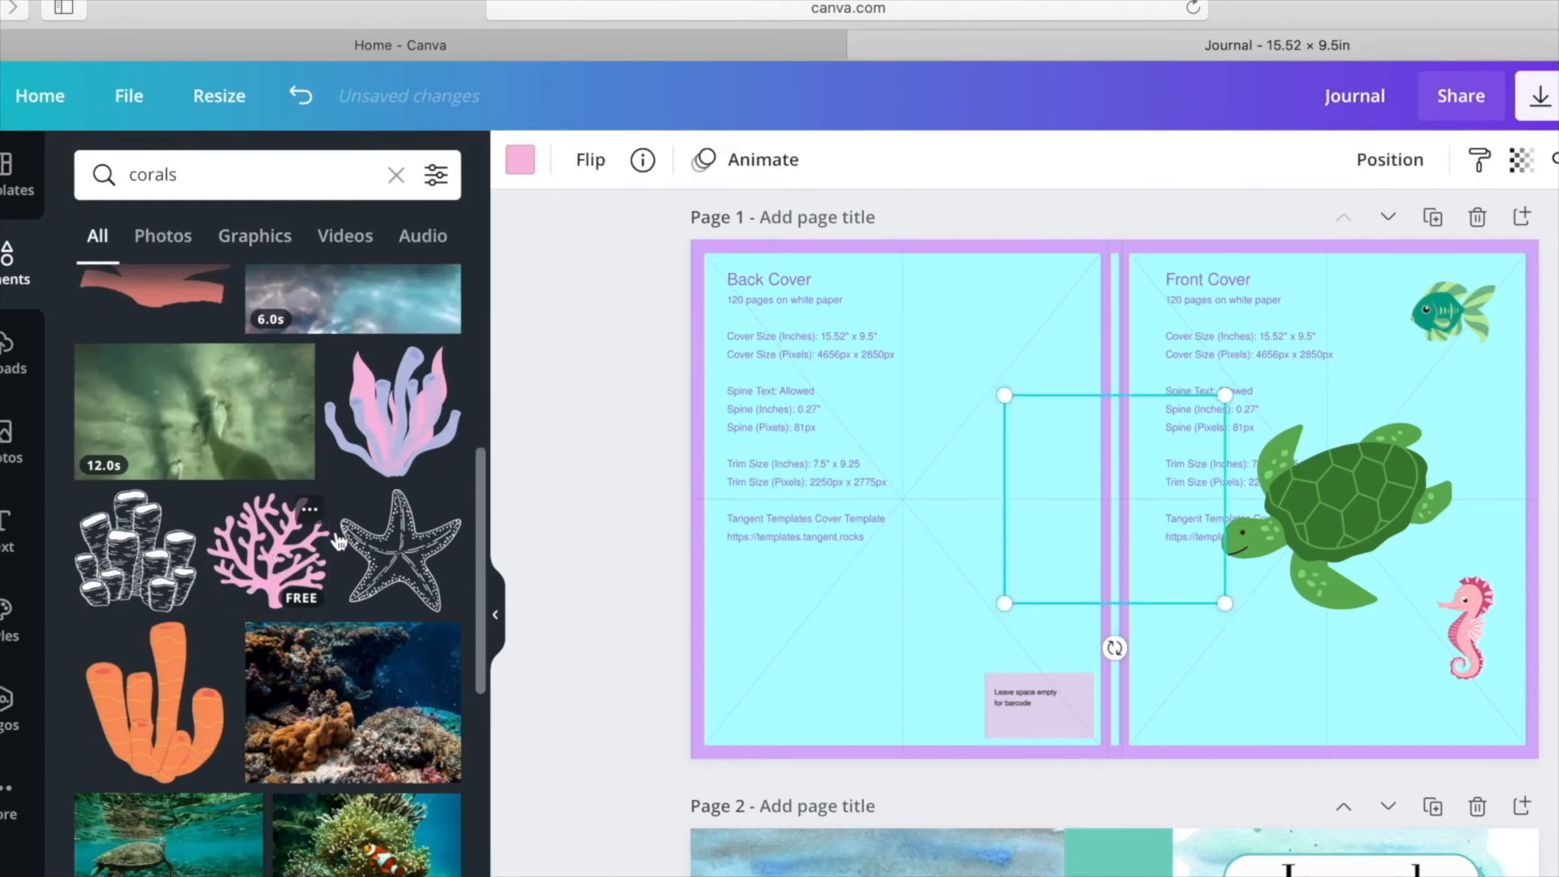
pyautogui.moveTo(1120, 539); pyautogui.dragTo(1186, 662)
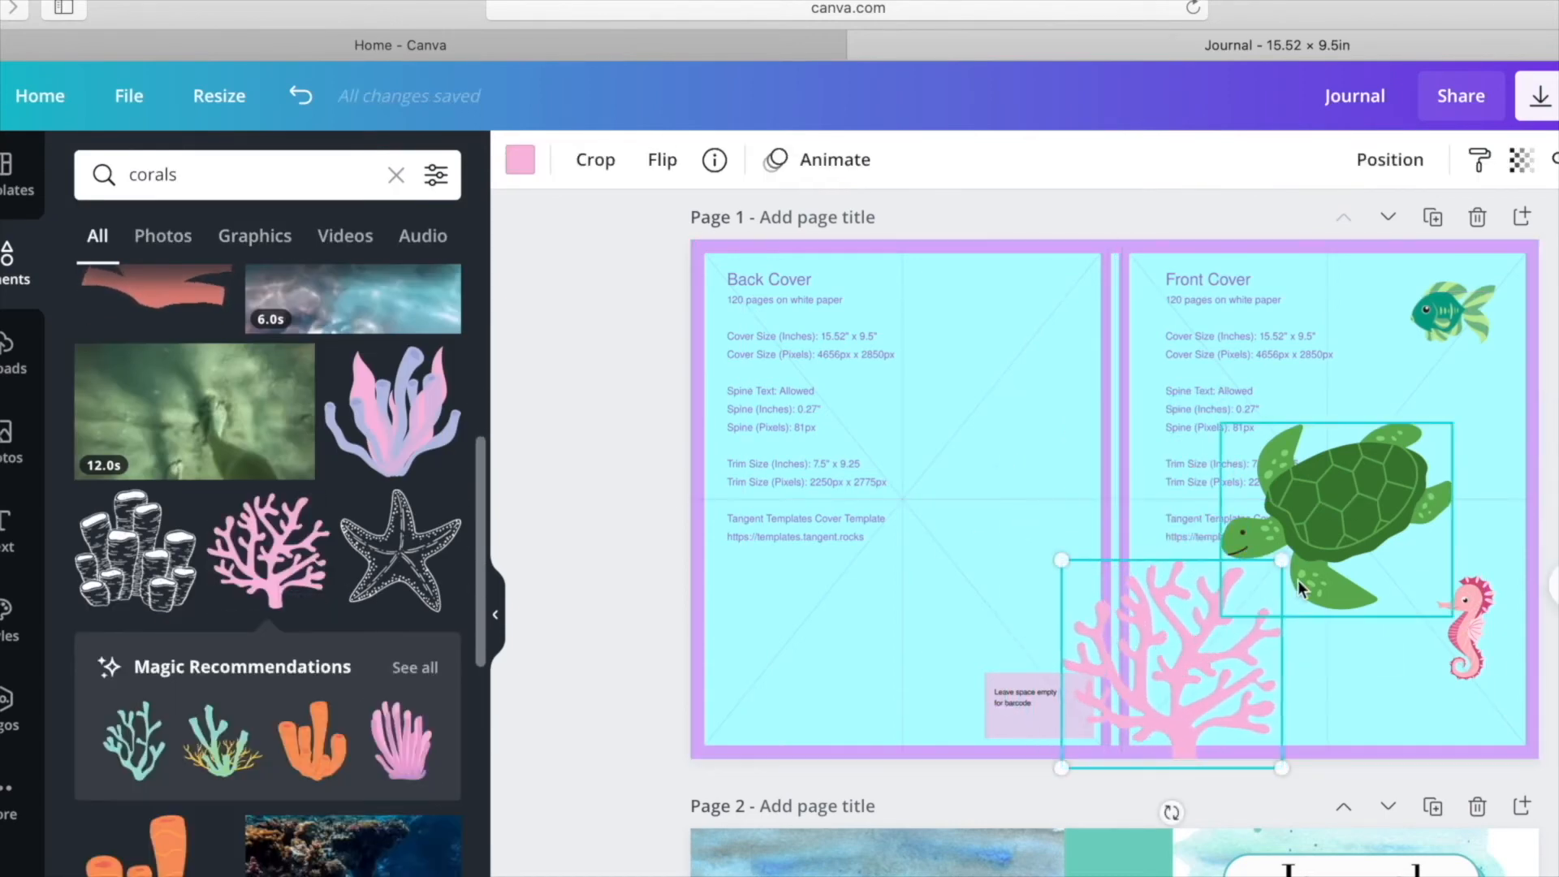
pyautogui.moveTo(1279, 565); pyautogui.dragTo(1200, 689)
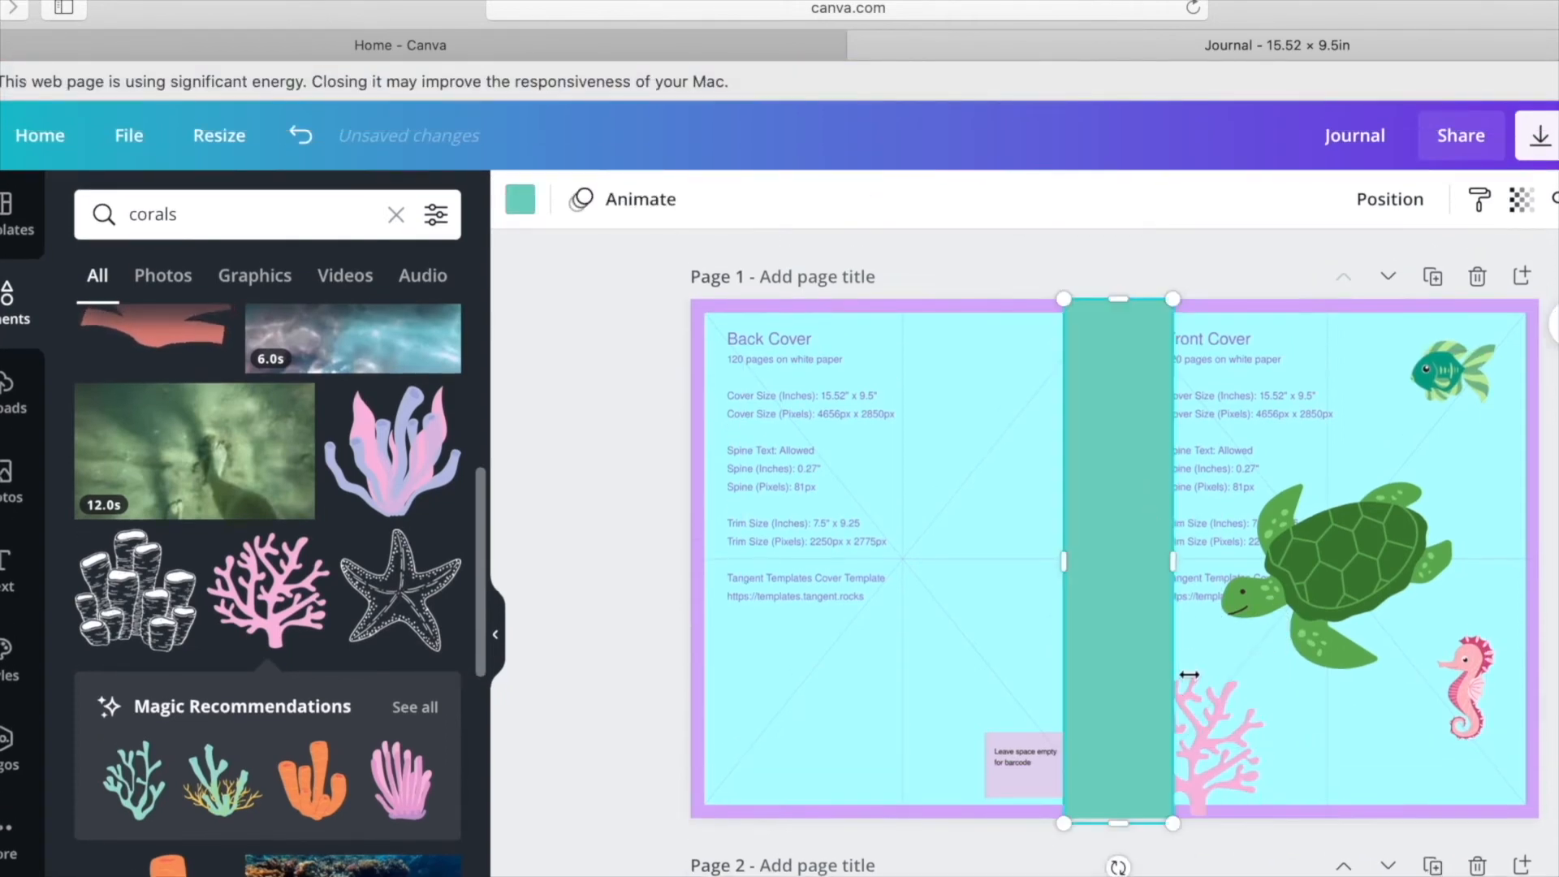
# Recolour the rectangle over the spine on page 1 with the darker teal from the document colours.
pyautogui.scroll(-1, 1190, 674)
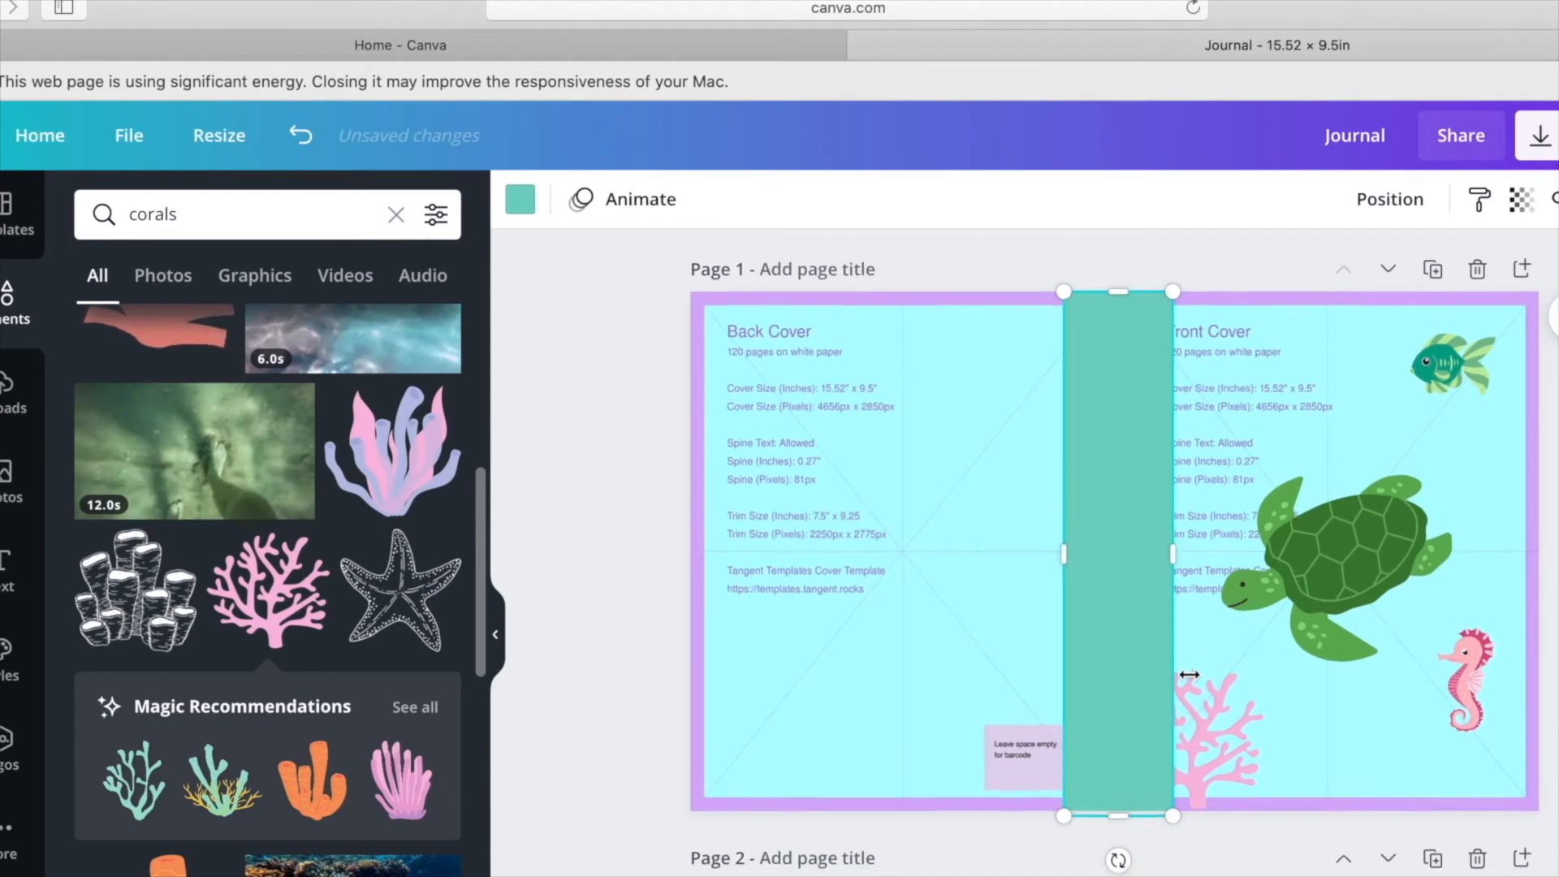
pyautogui.click(532, 213)
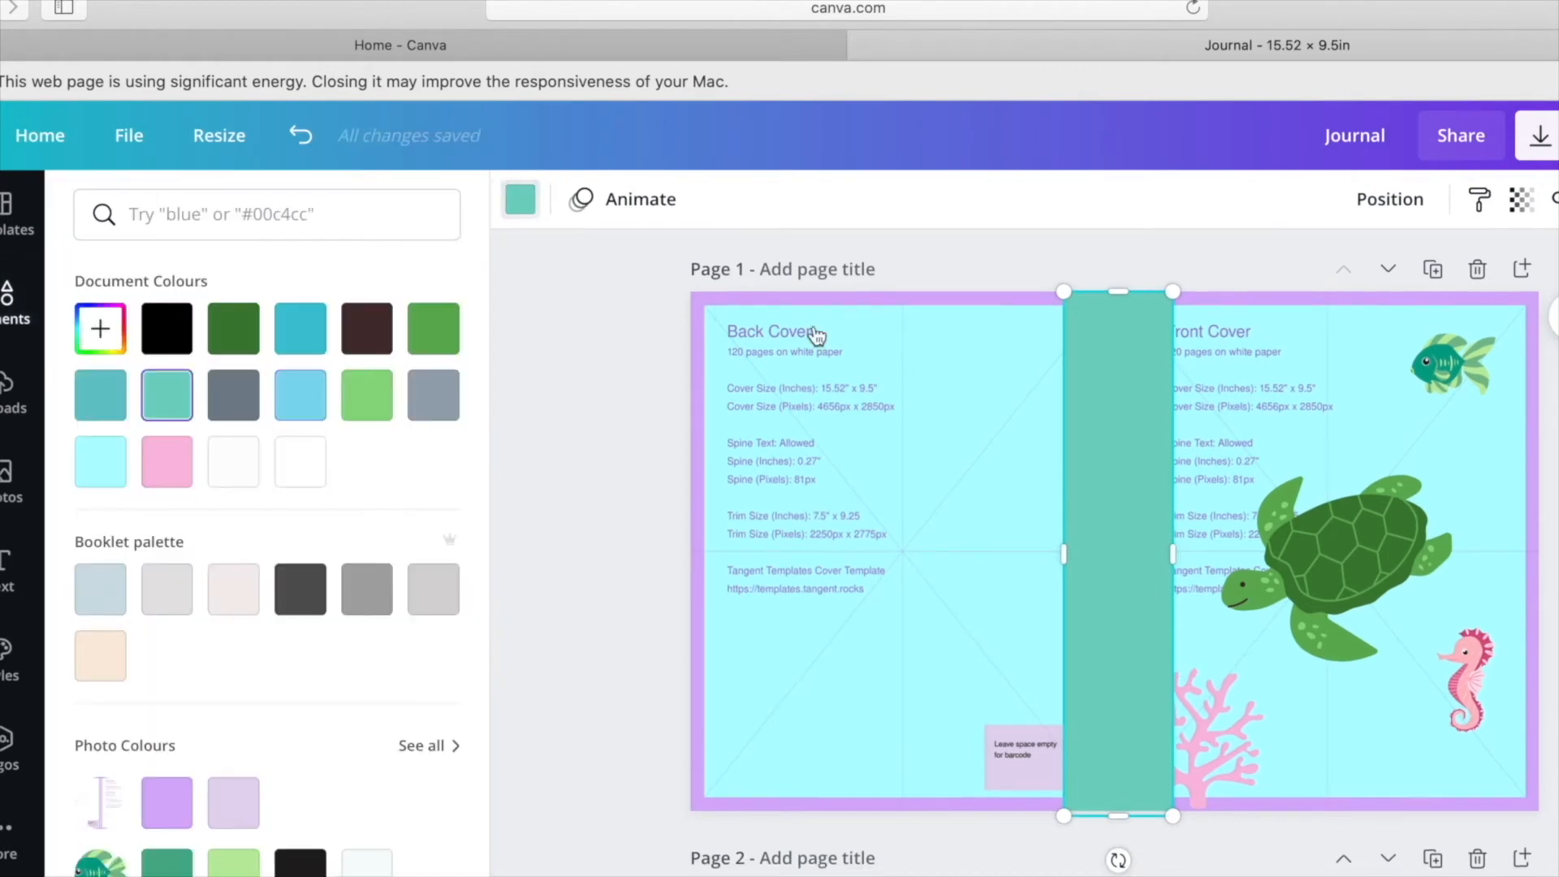
pyautogui.click(316, 414)
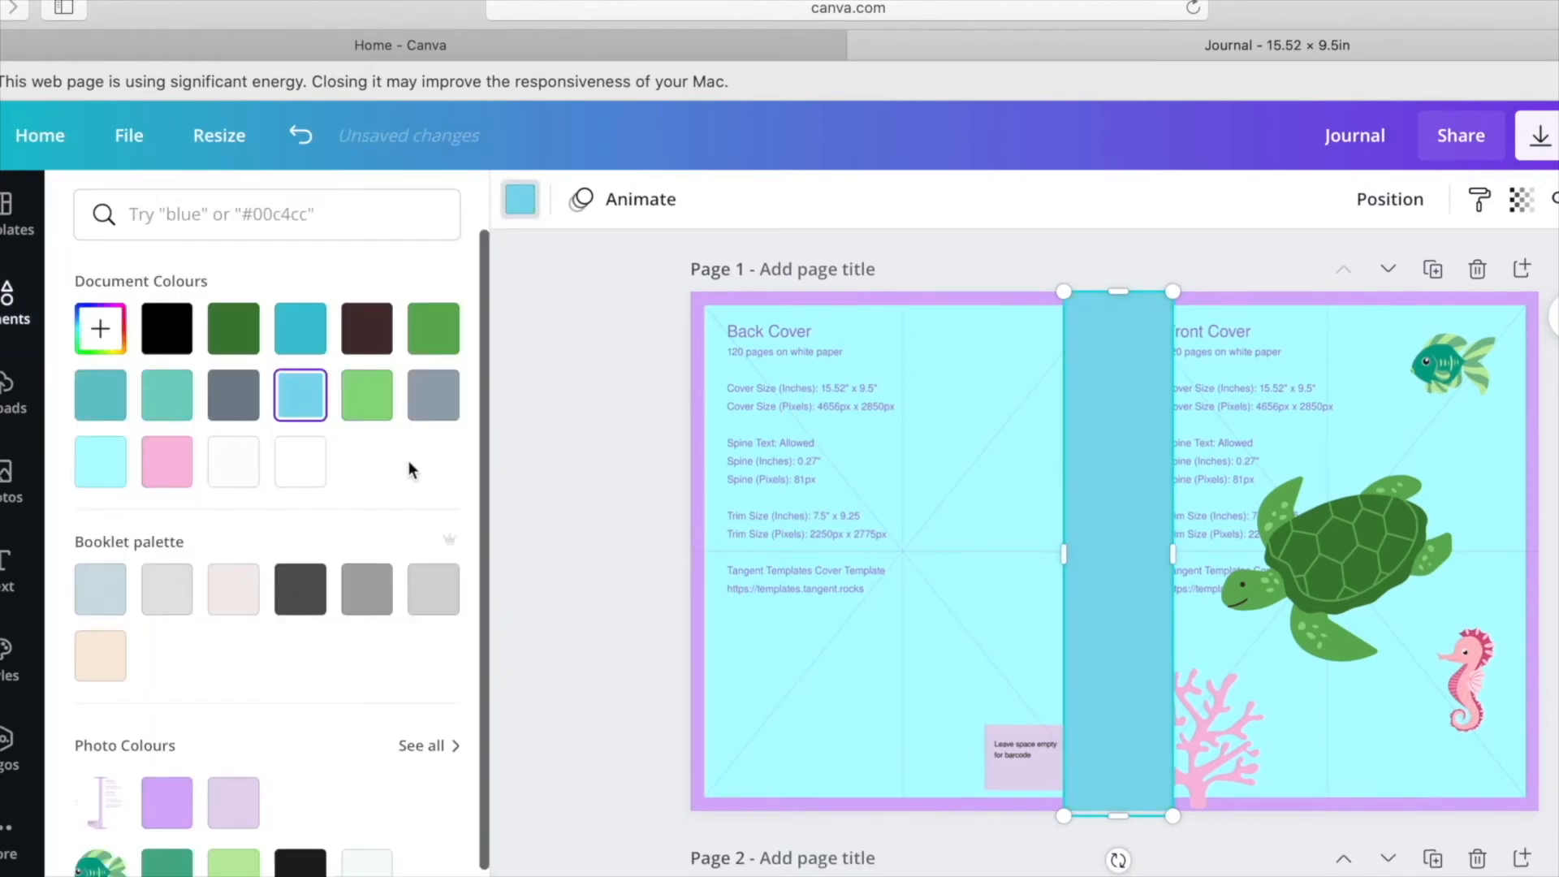
pyautogui.click(97, 410)
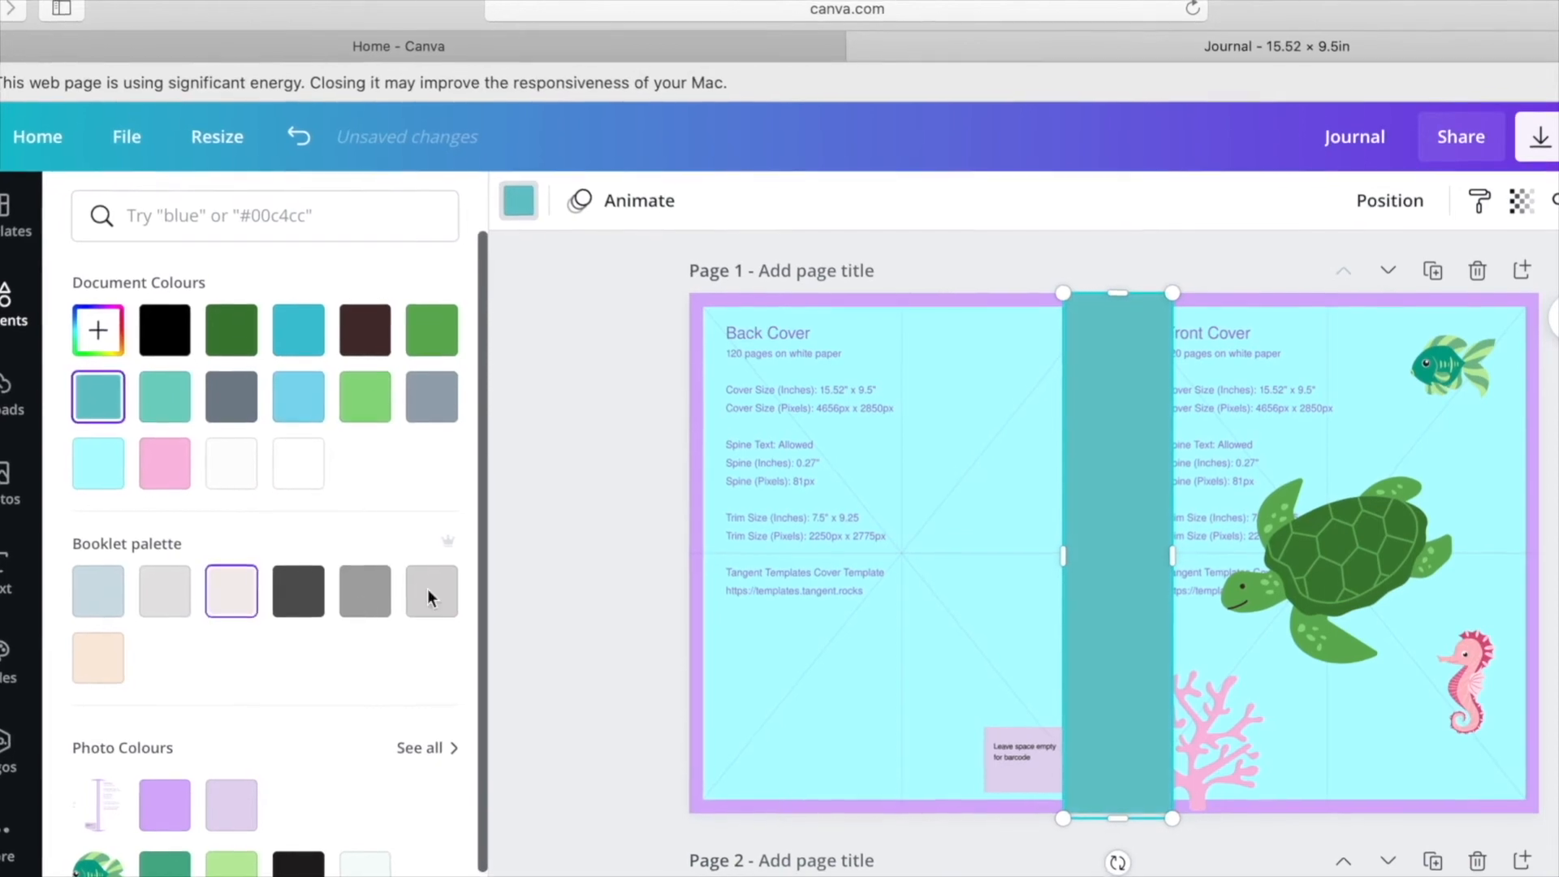
pyautogui.click(557, 544)
pyautogui.scroll(-1, 557, 544)
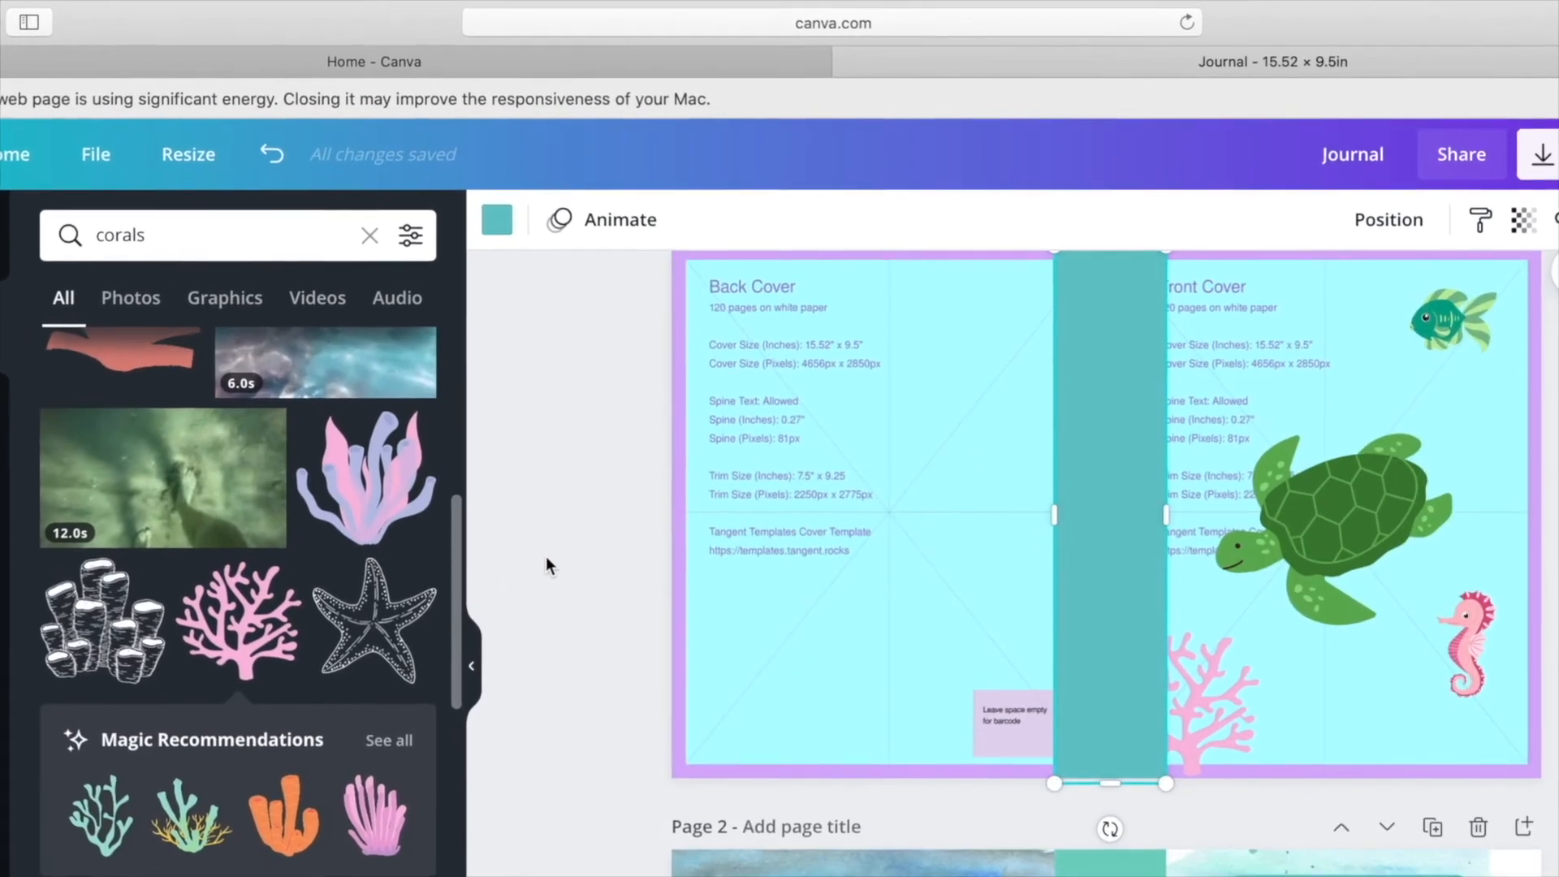
# Add the colourful coral reef graphic from the "corals" results, shrink it and place it in the front cover's lower outer corner.
pyautogui.scroll(-10, 210, 739)
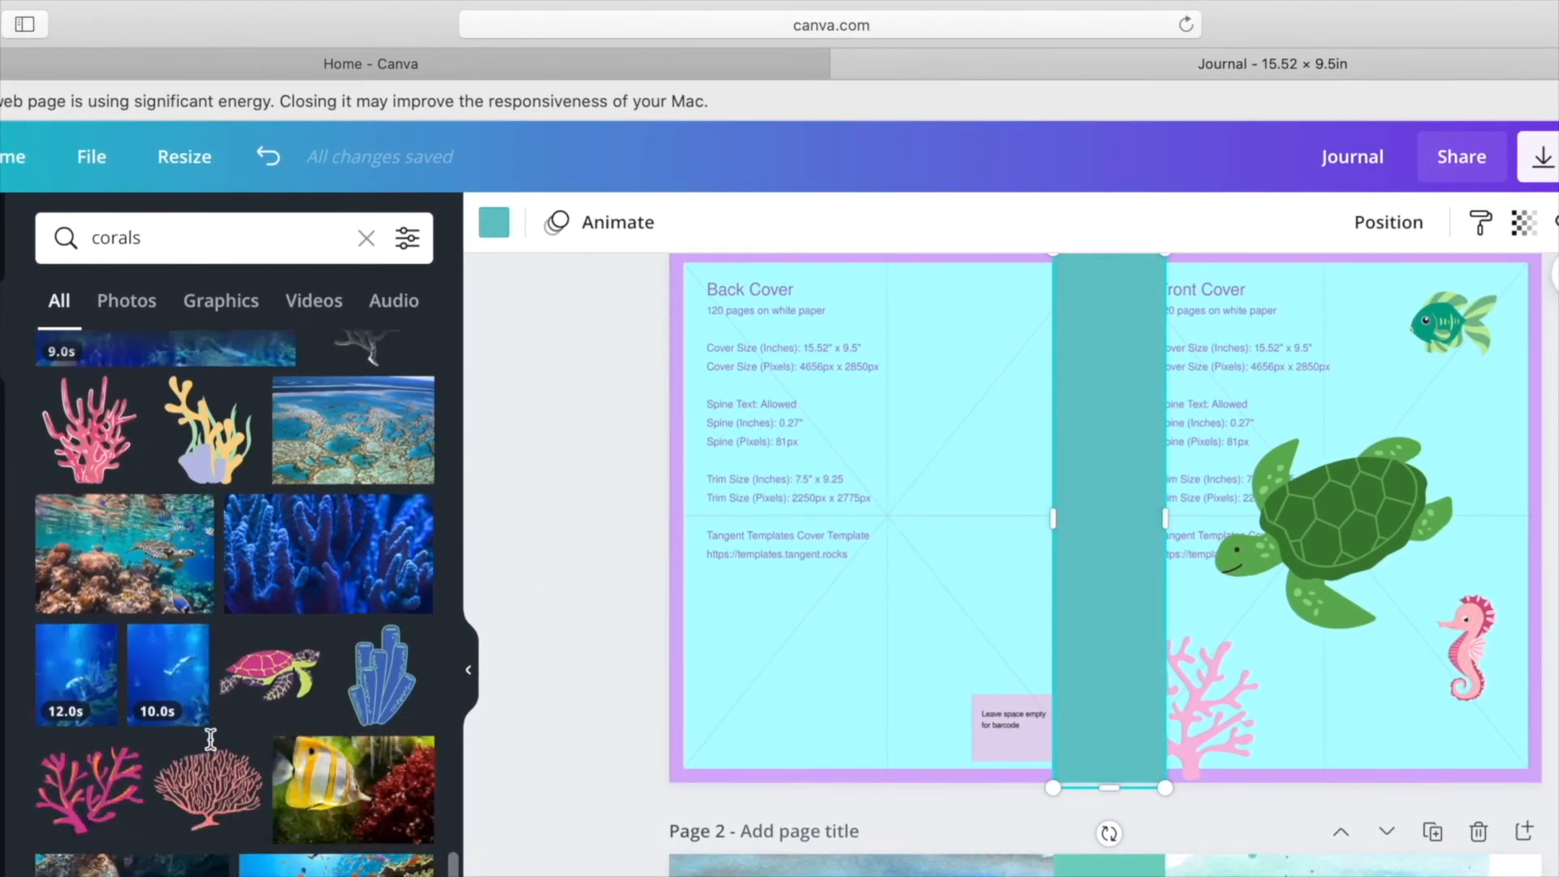
pyautogui.scroll(-6, 211, 739)
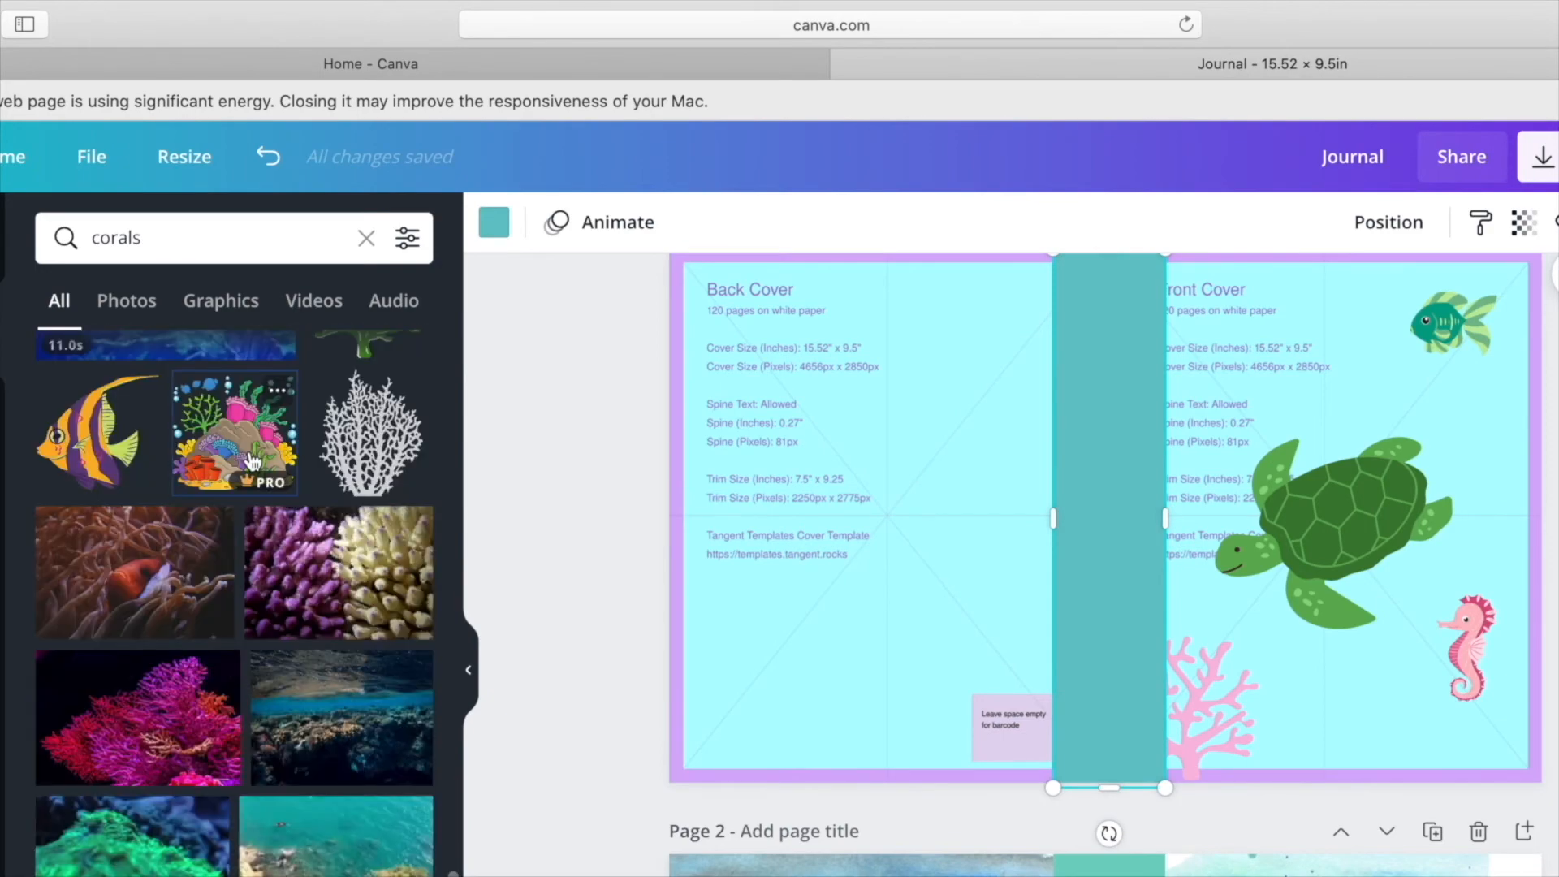
pyautogui.click(234, 453)
pyautogui.moveTo(1226, 410); pyautogui.dragTo(1165, 455)
pyautogui.moveTo(1109, 518); pyautogui.dragTo(1483, 681)
# Move the seahorse beside the spine above the turtle, and shrink the turtle slightly just above the coral reef.
pyautogui.moveTo(1476, 609); pyautogui.dragTo(1220, 400)
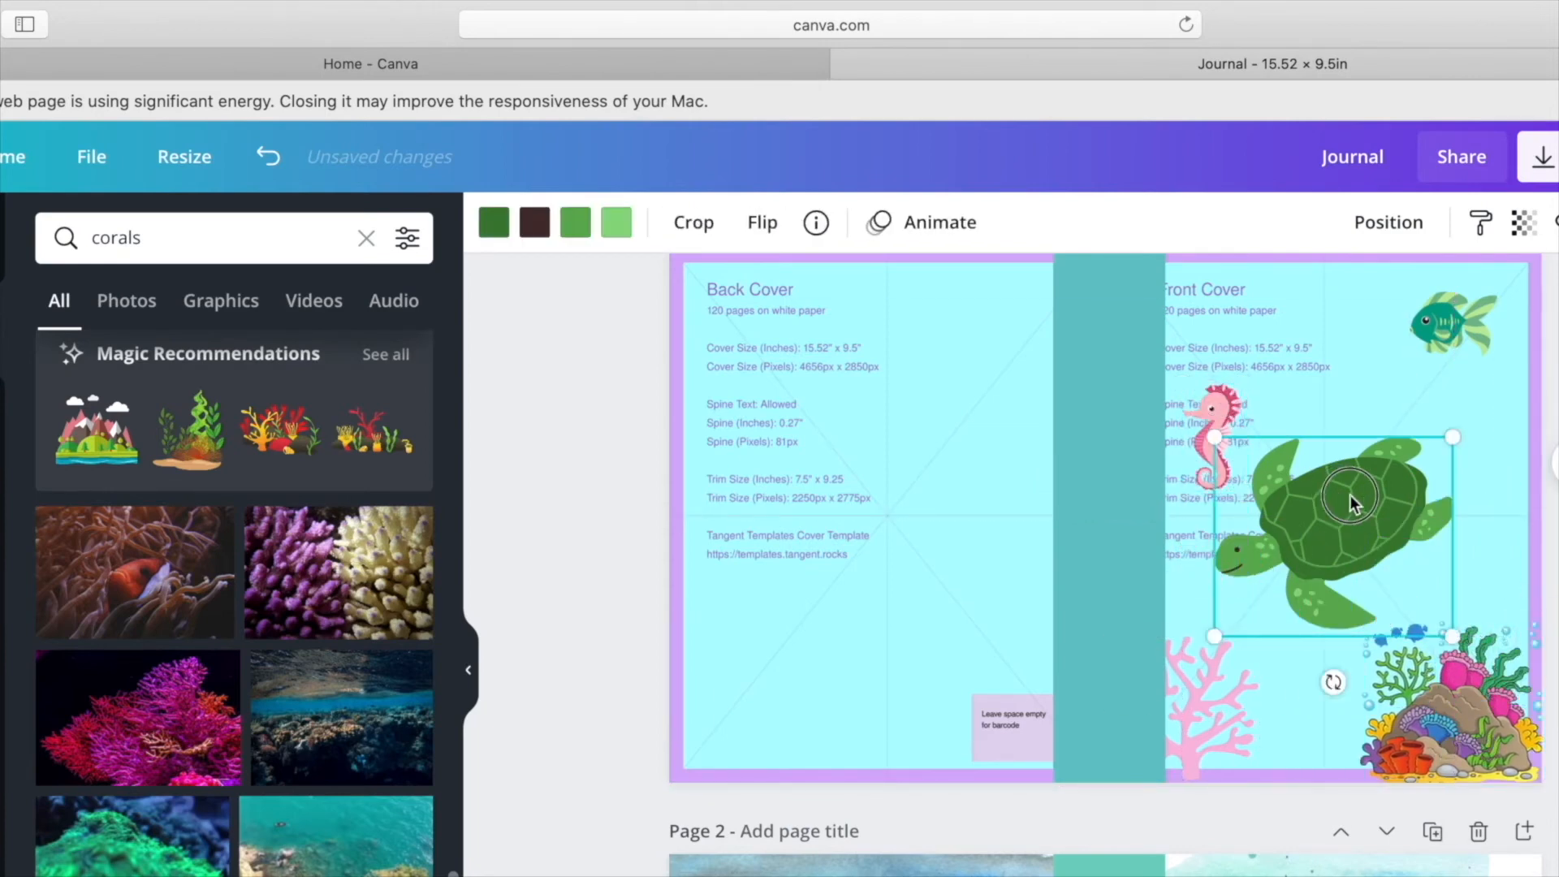
pyautogui.moveTo(1347, 498); pyautogui.dragTo(1380, 503)
pyautogui.moveTo(1466, 479); pyautogui.dragTo(1395, 498)
pyautogui.scroll(-5, 227, 487)
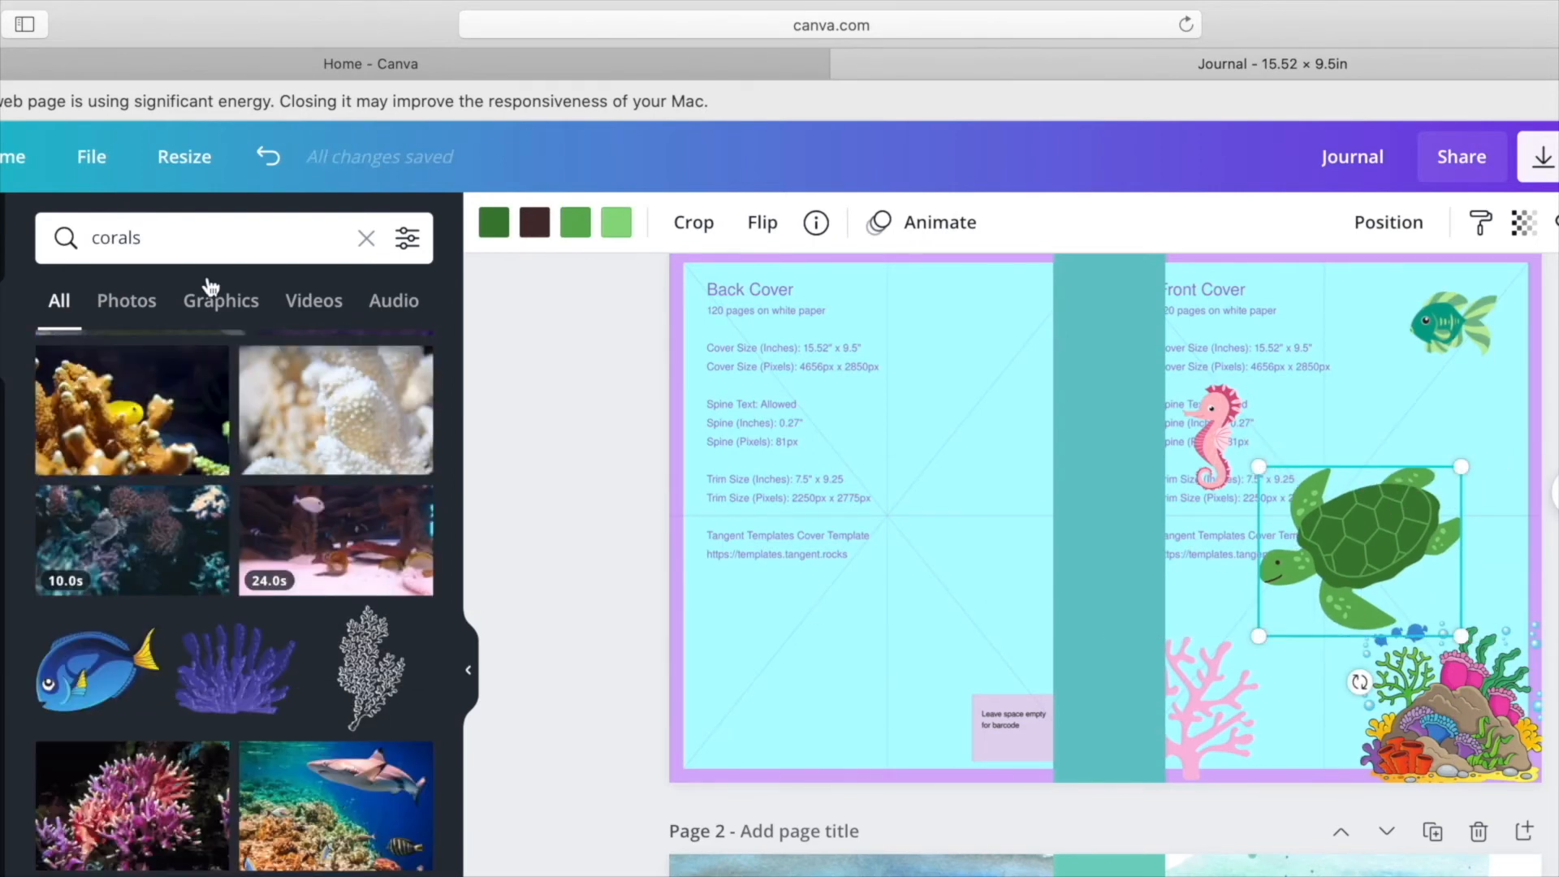
# Try the purple coral graphic from the "corals" results, reduced, between the pink coral and the coral reef.
pyautogui.click(239, 678)
pyautogui.moveTo(1111, 518); pyautogui.dragTo(1283, 706)
pyautogui.moveTo(1421, 599); pyautogui.dragTo(1313, 677)
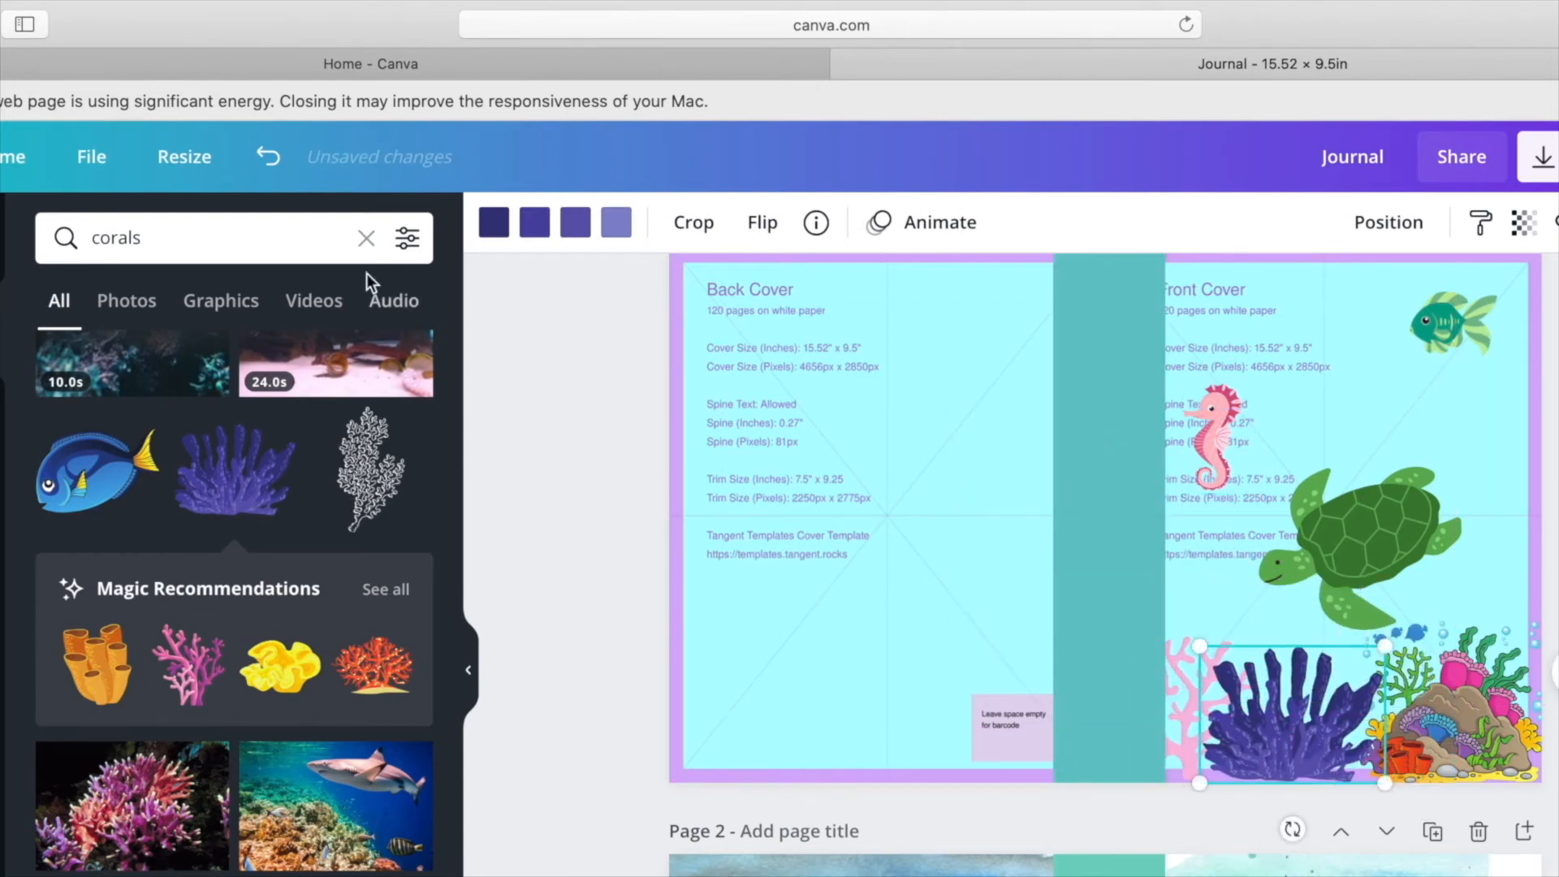
# Replace the separate corals with the recently used coral border along the front cover's lower edge, and delete the cover template overlay.
pyautogui.click(221, 301)
pyautogui.scroll(-2, 224, 743)
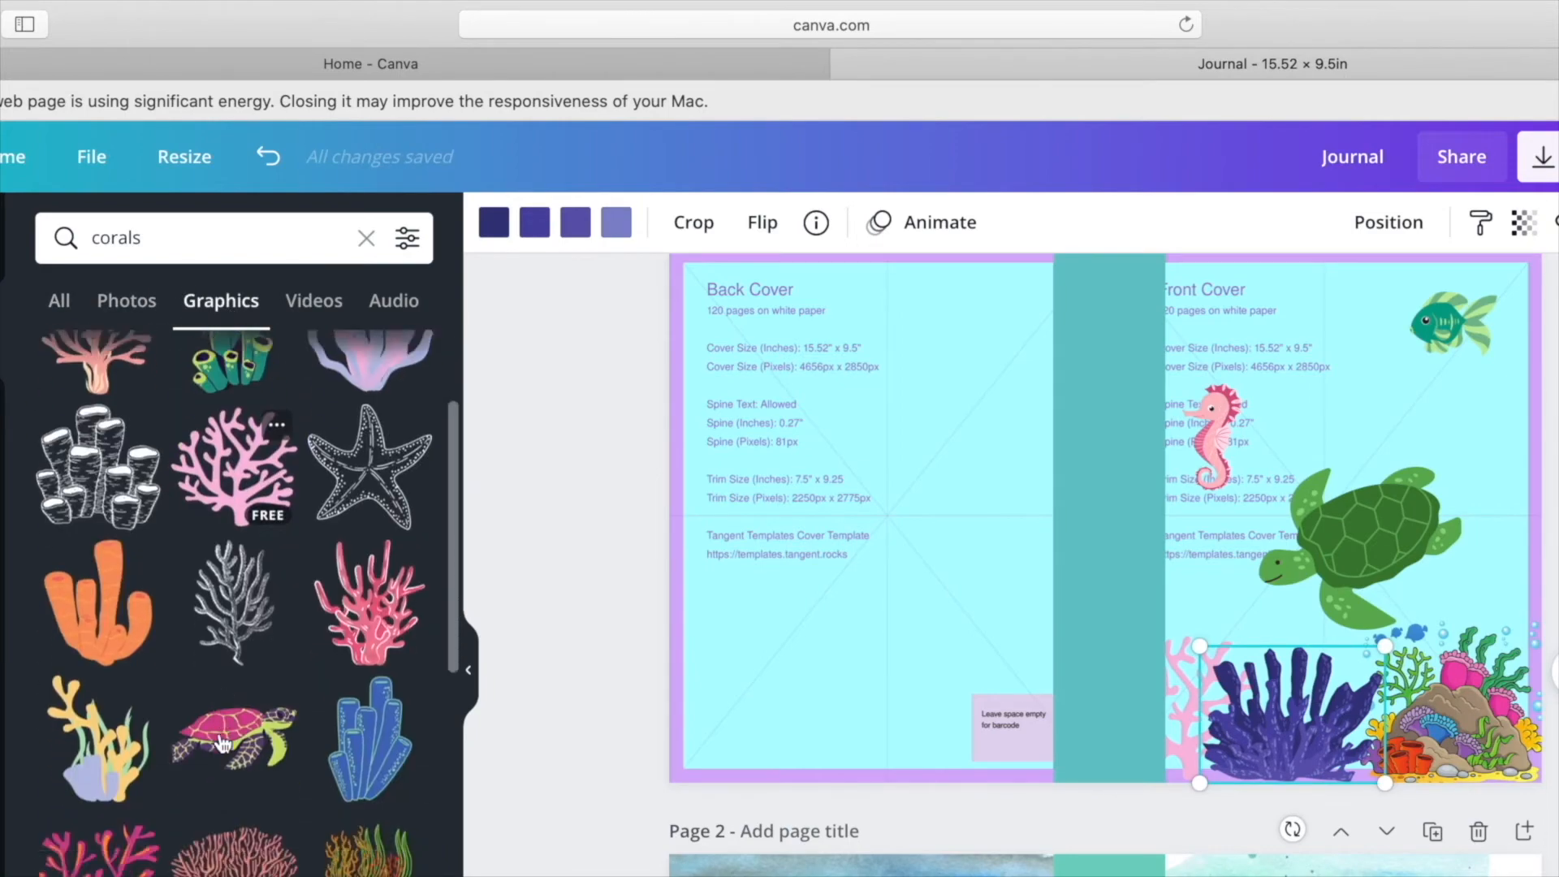
pyautogui.scroll(-10, 224, 743)
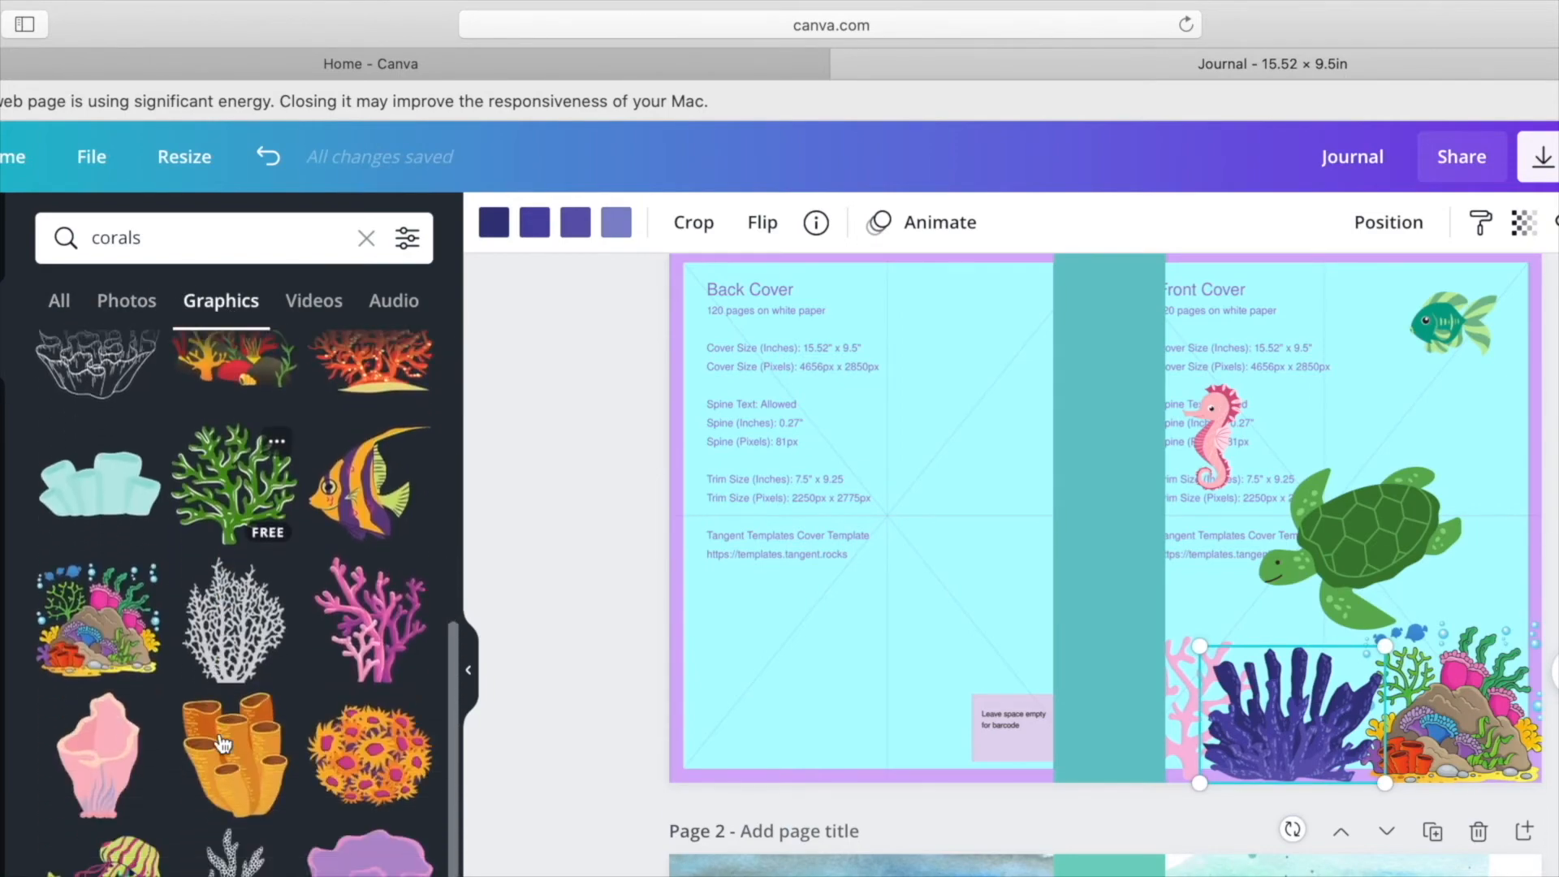
pyautogui.scroll(-3, 223, 743)
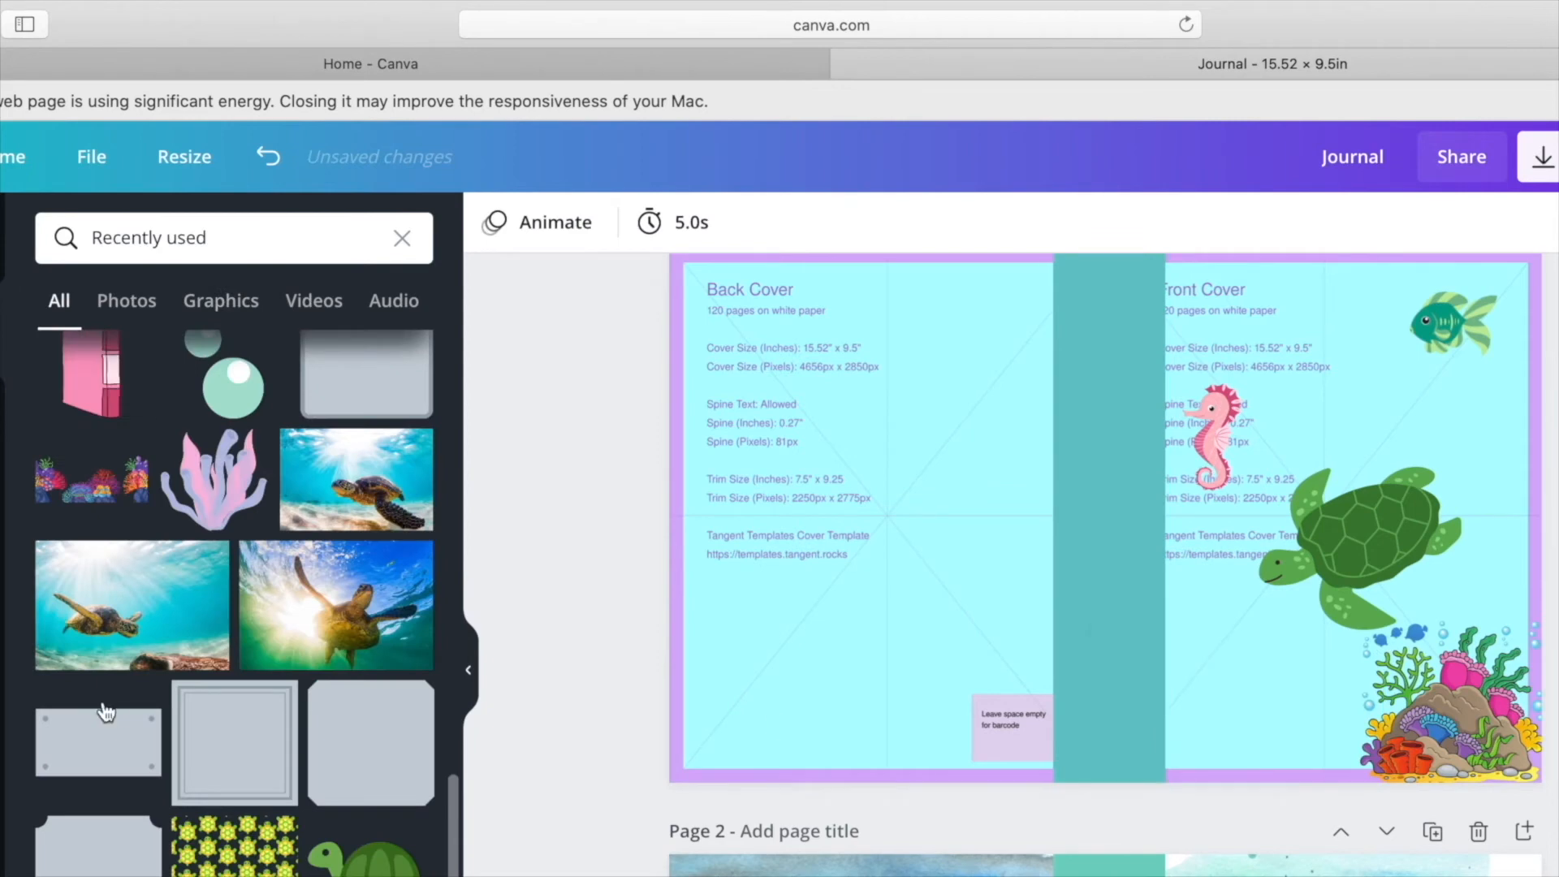
pyautogui.click(105, 713)
pyautogui.click(471, 672)
pyautogui.click(1178, 714)
pyautogui.press('Delete')
pyautogui.moveTo(985, 631); pyautogui.dragTo(945, 642)
pyautogui.click(1307, 430)
pyautogui.press('Delete')
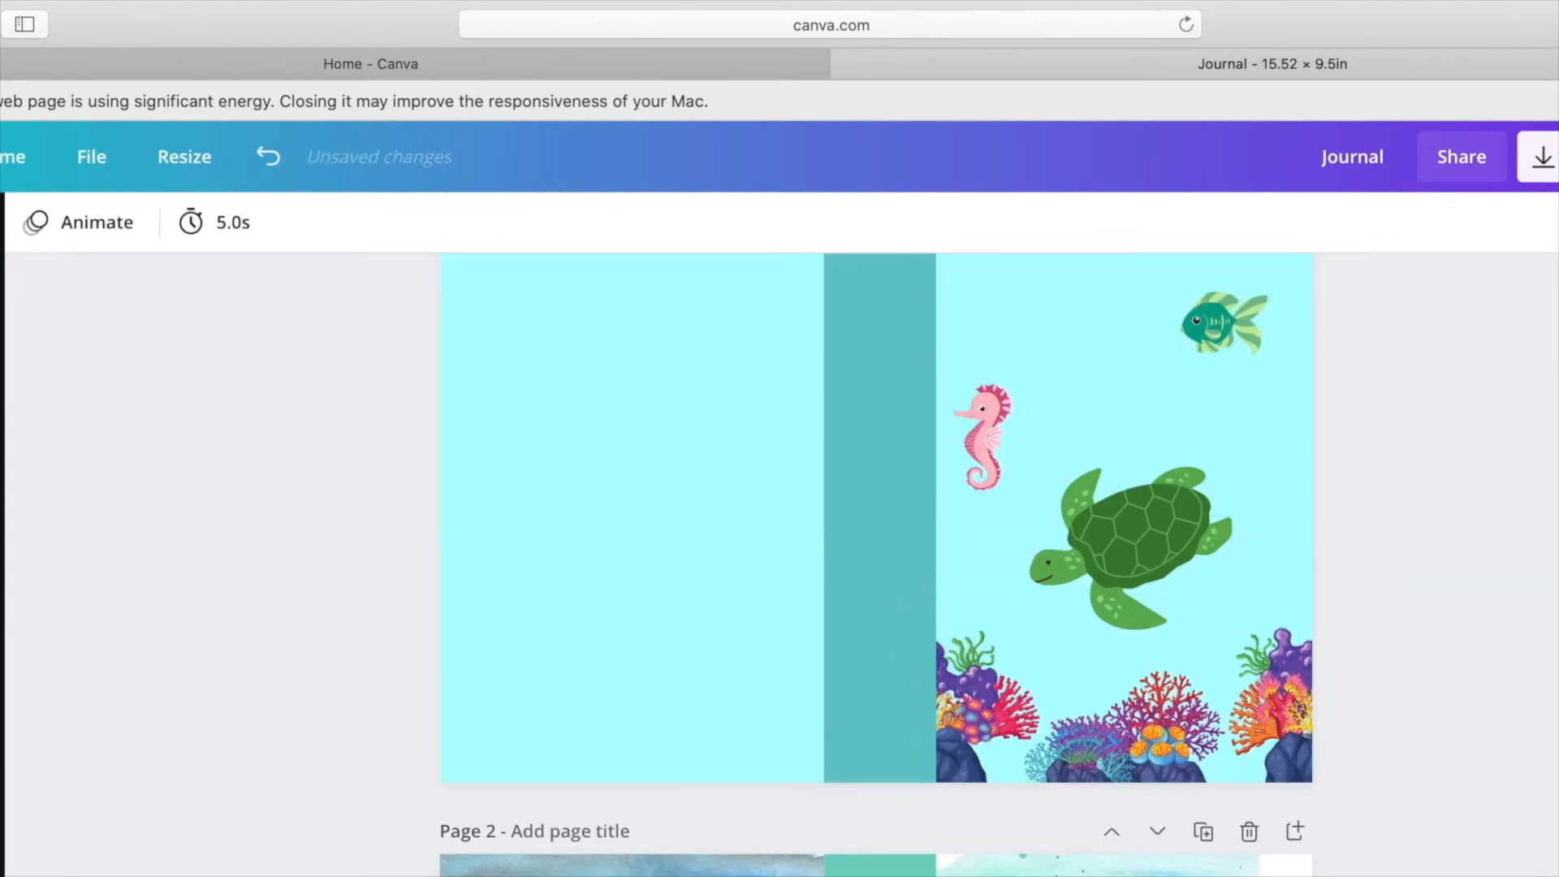
# Shrink the turtle, seahorse and fish on the front cover and rearrange them above the coral border.
pyautogui.scroll(2, 997, 448)
pyautogui.click(1131, 613)
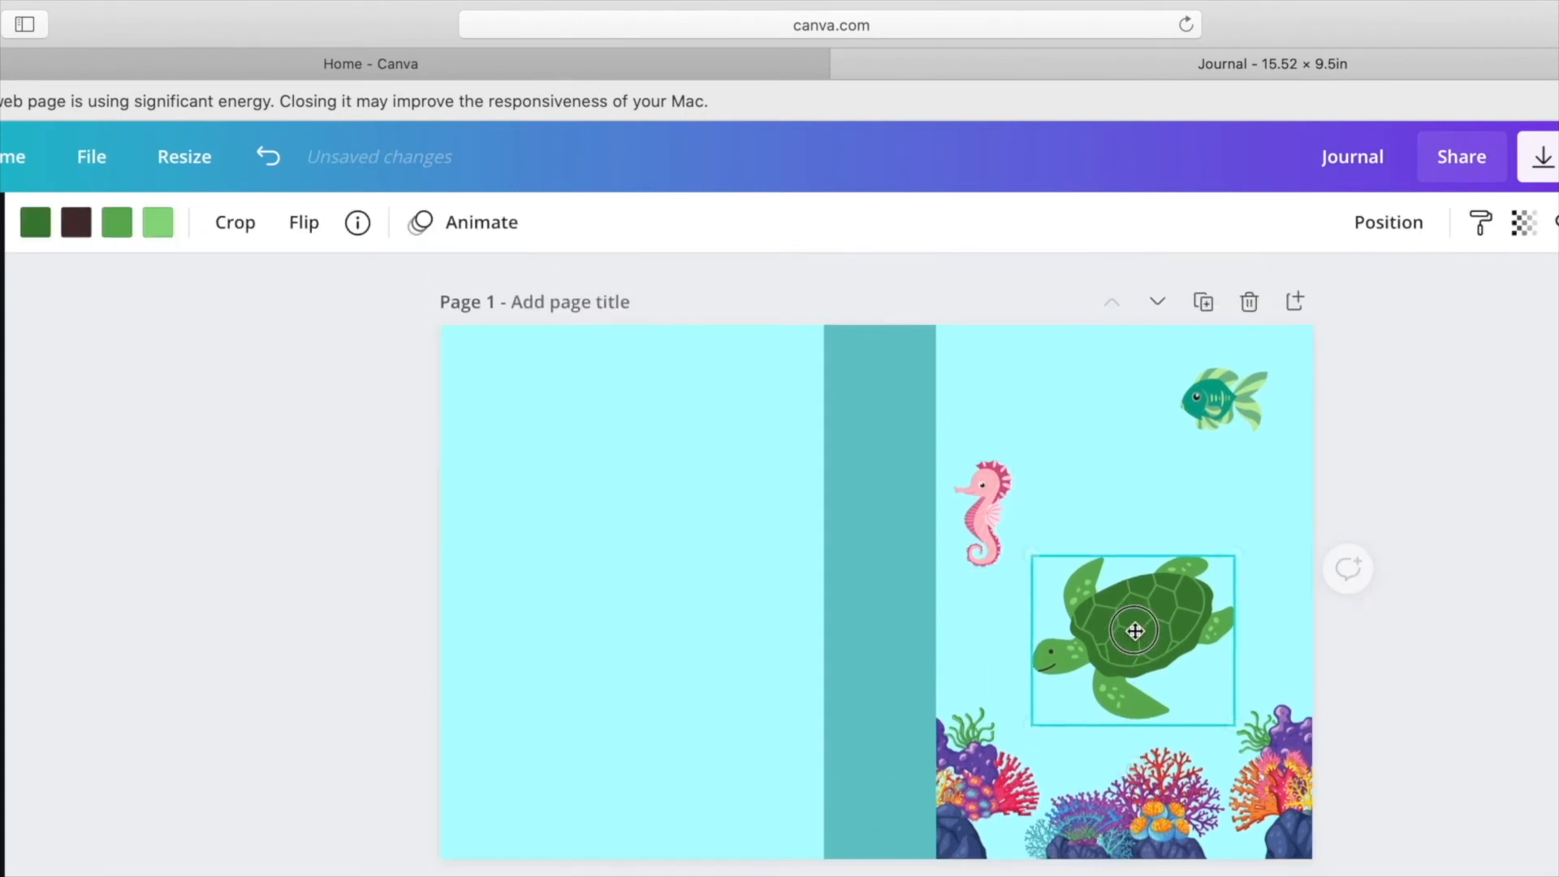
pyautogui.click(1228, 396)
pyautogui.moveTo(1228, 396); pyautogui.dragTo(1244, 455)
pyautogui.click(1152, 634)
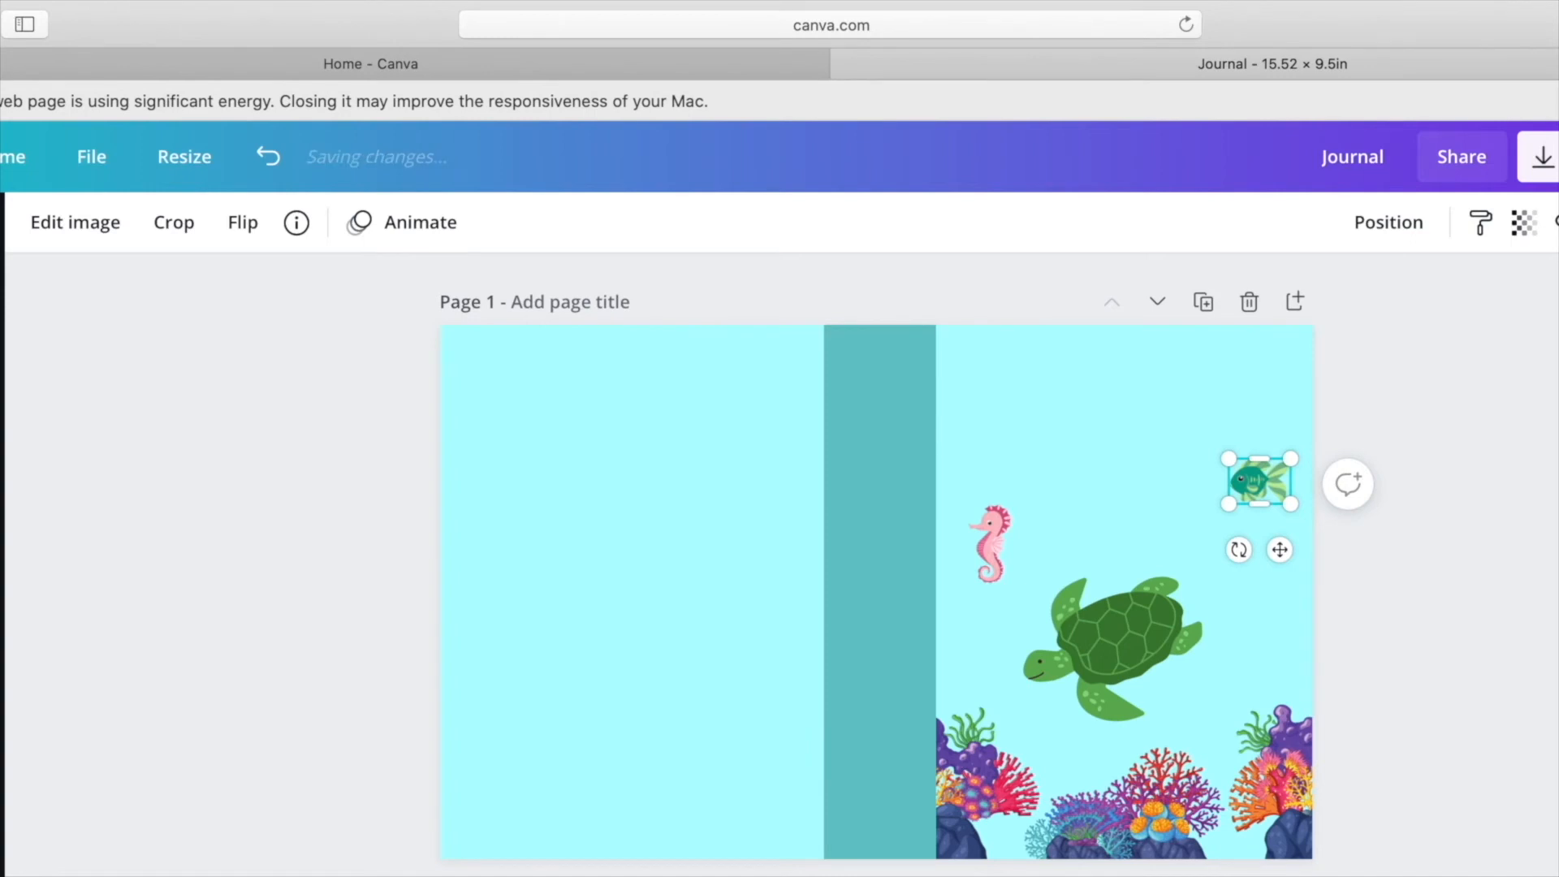
# Add a scooped-corner rectangle from Lines & Shapes across the upper front cover and fill it white.
pyautogui.click(2, 341)
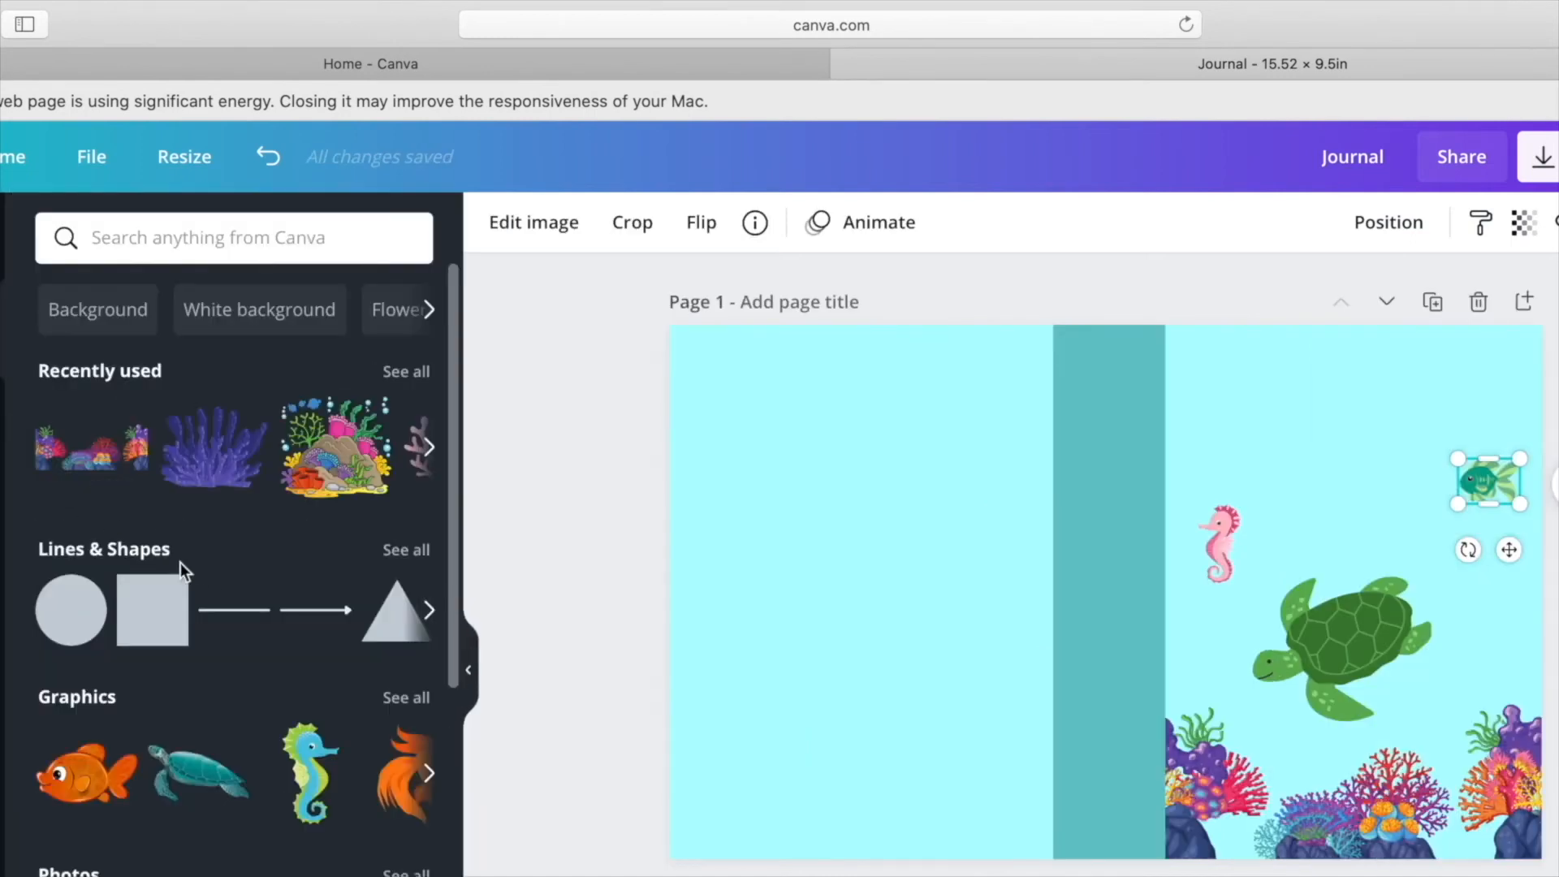
pyautogui.click(406, 549)
pyautogui.scroll(-5, 308, 601)
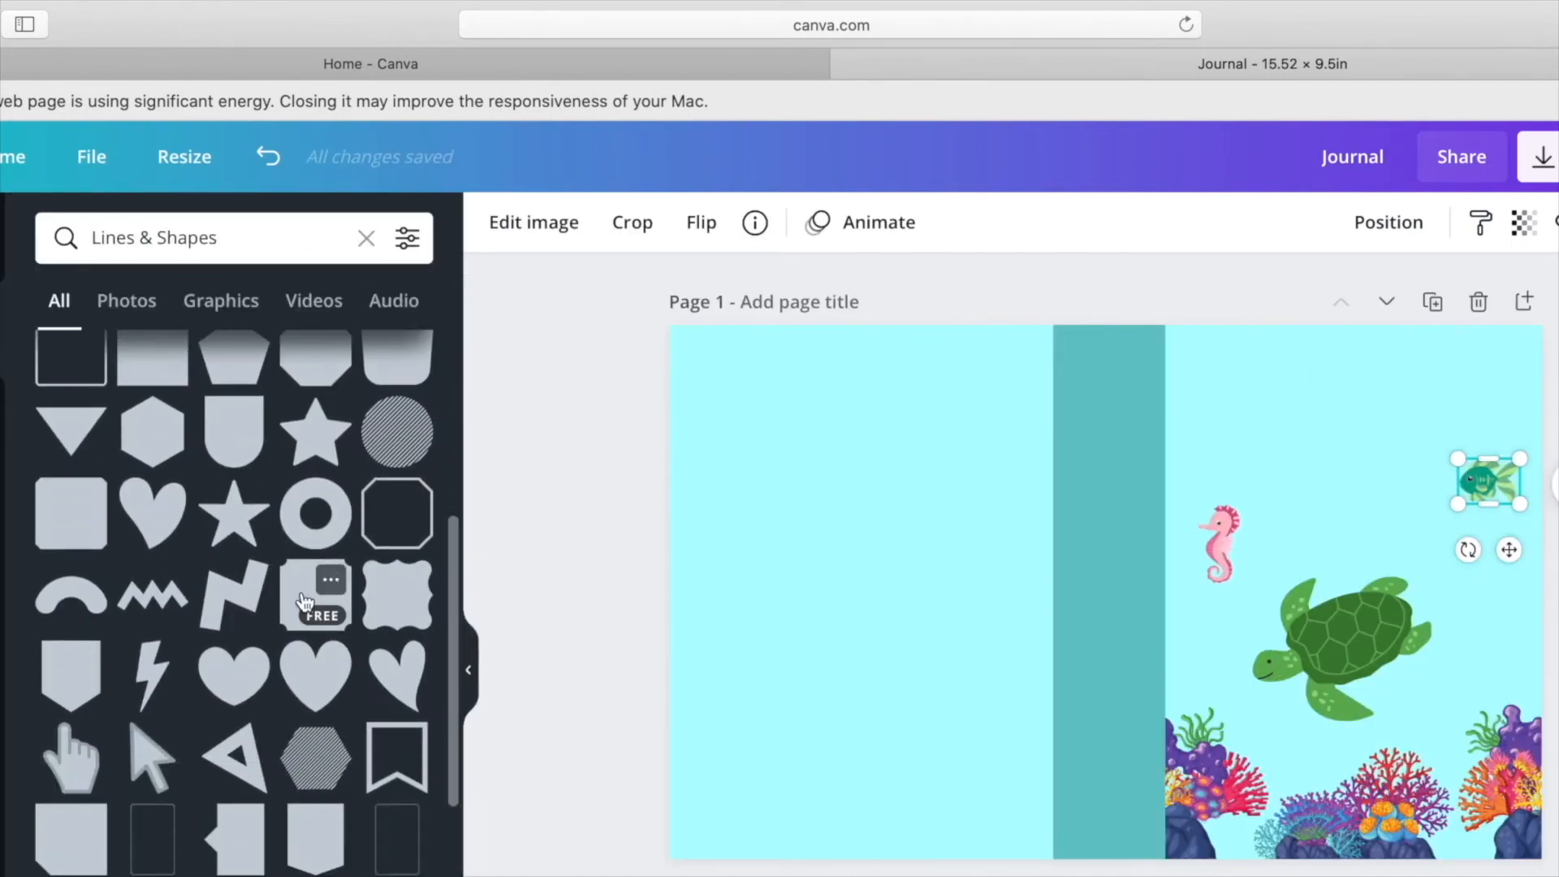
pyautogui.moveTo(1103, 445); pyautogui.dragTo(1108, 609)
pyautogui.moveTo(1088, 679); pyautogui.dragTo(1234, 474)
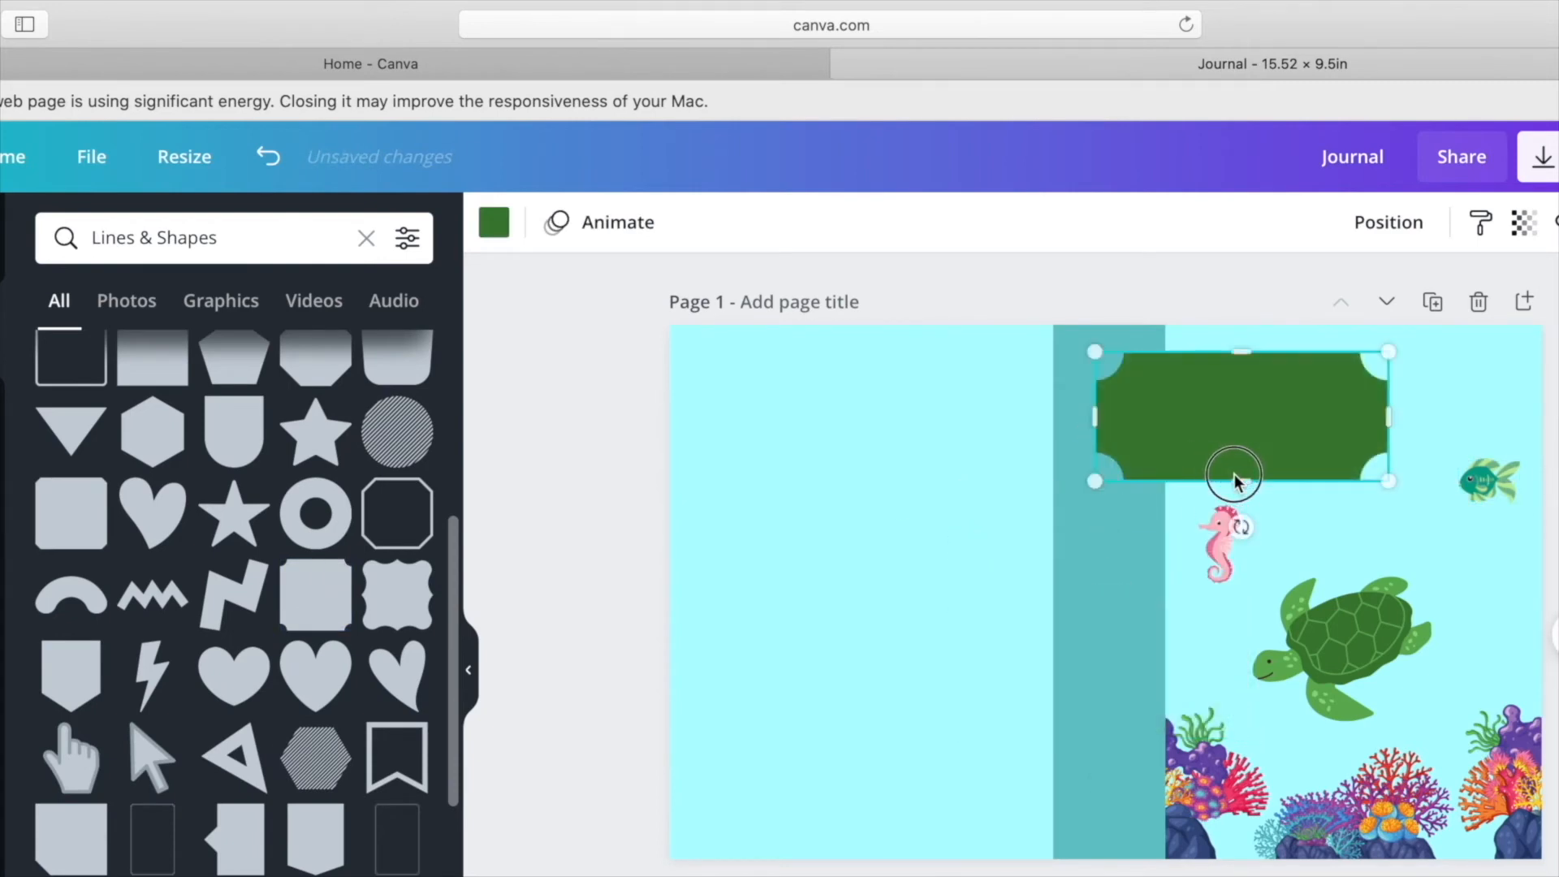
pyautogui.moveTo(1178, 428); pyautogui.dragTo(1300, 433)
pyautogui.click(491, 236)
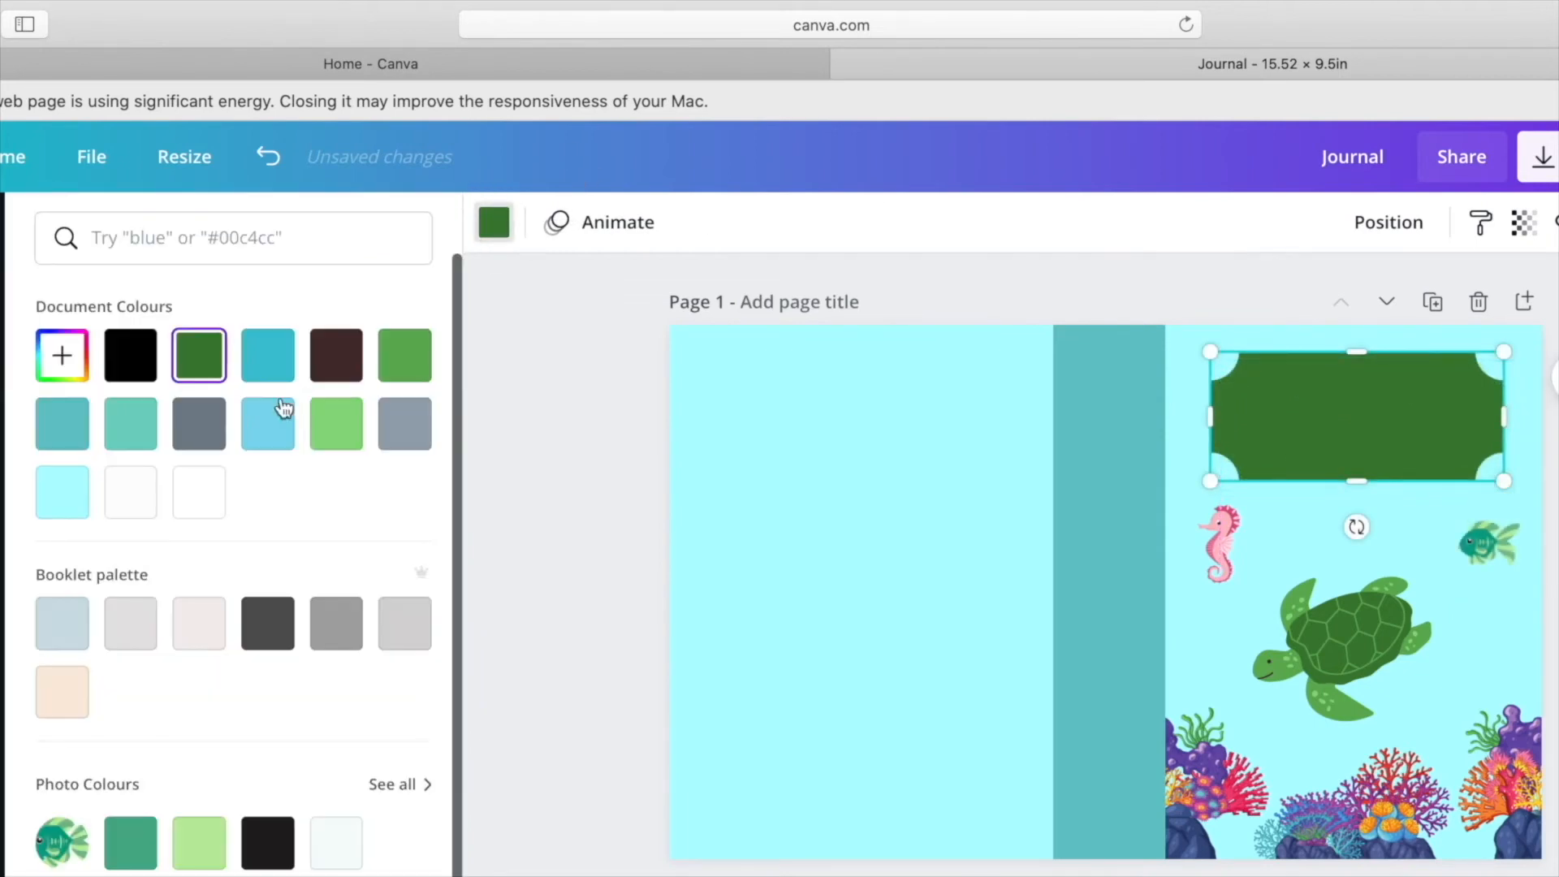
pyautogui.click(191, 514)
# Duplicate the white scooped-corner shape and recolour the rear one dark grey from the document colours.
pyautogui.rightClick(1263, 372)
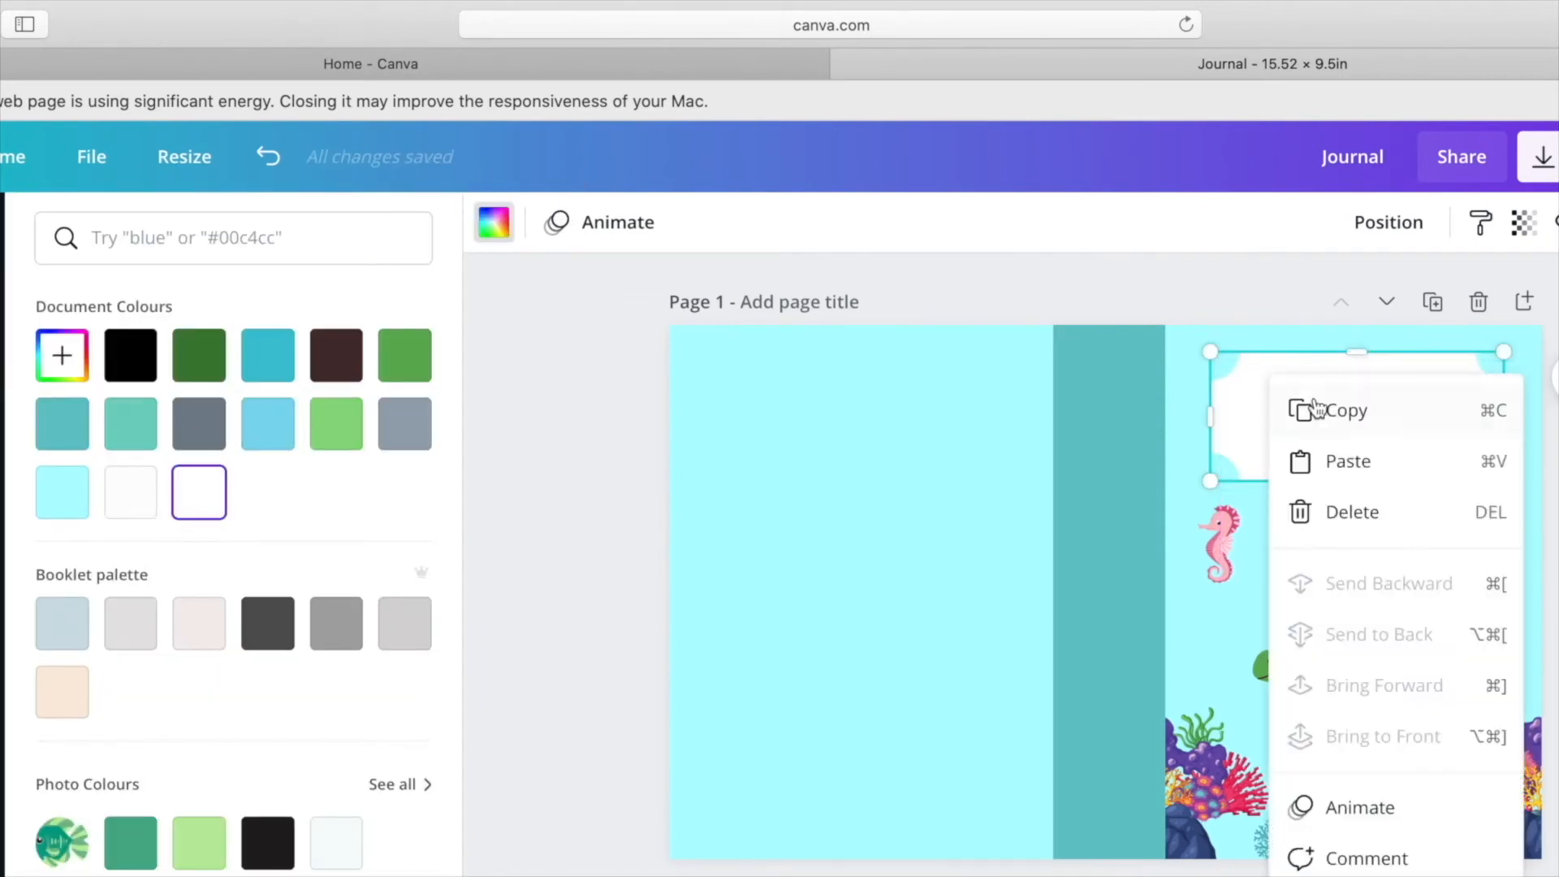
pyautogui.click(1315, 407)
pyautogui.press('super+v')
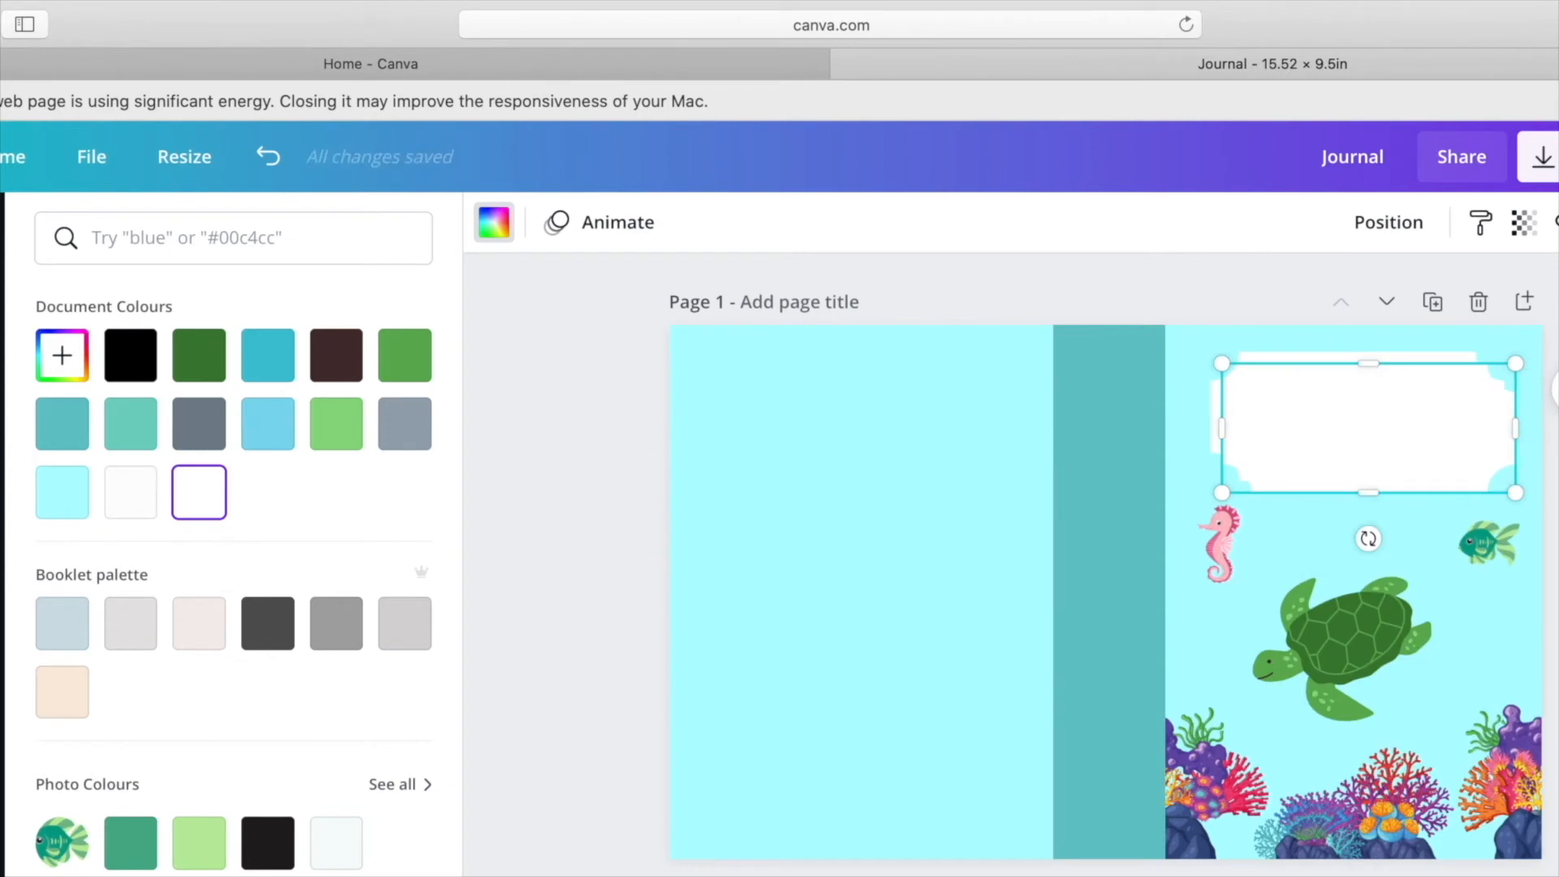
pyautogui.click(1422, 357)
pyautogui.click(492, 228)
pyautogui.click(204, 434)
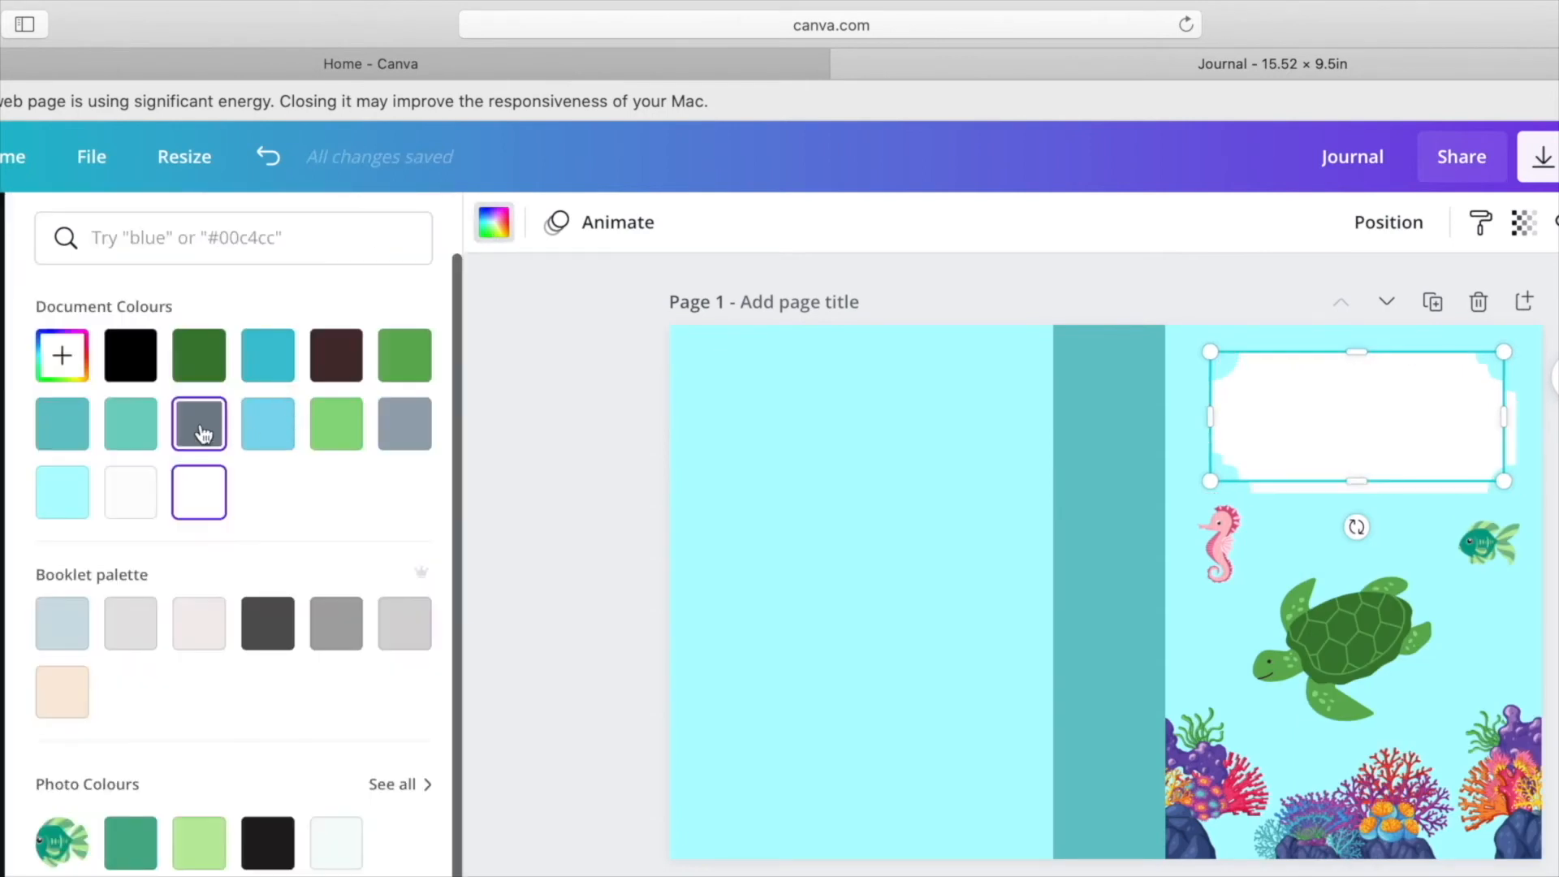
# Shrink the white shape, centre it over the grey one as a bordered title plaque, and group the two shapes.
pyautogui.click(1421, 444)
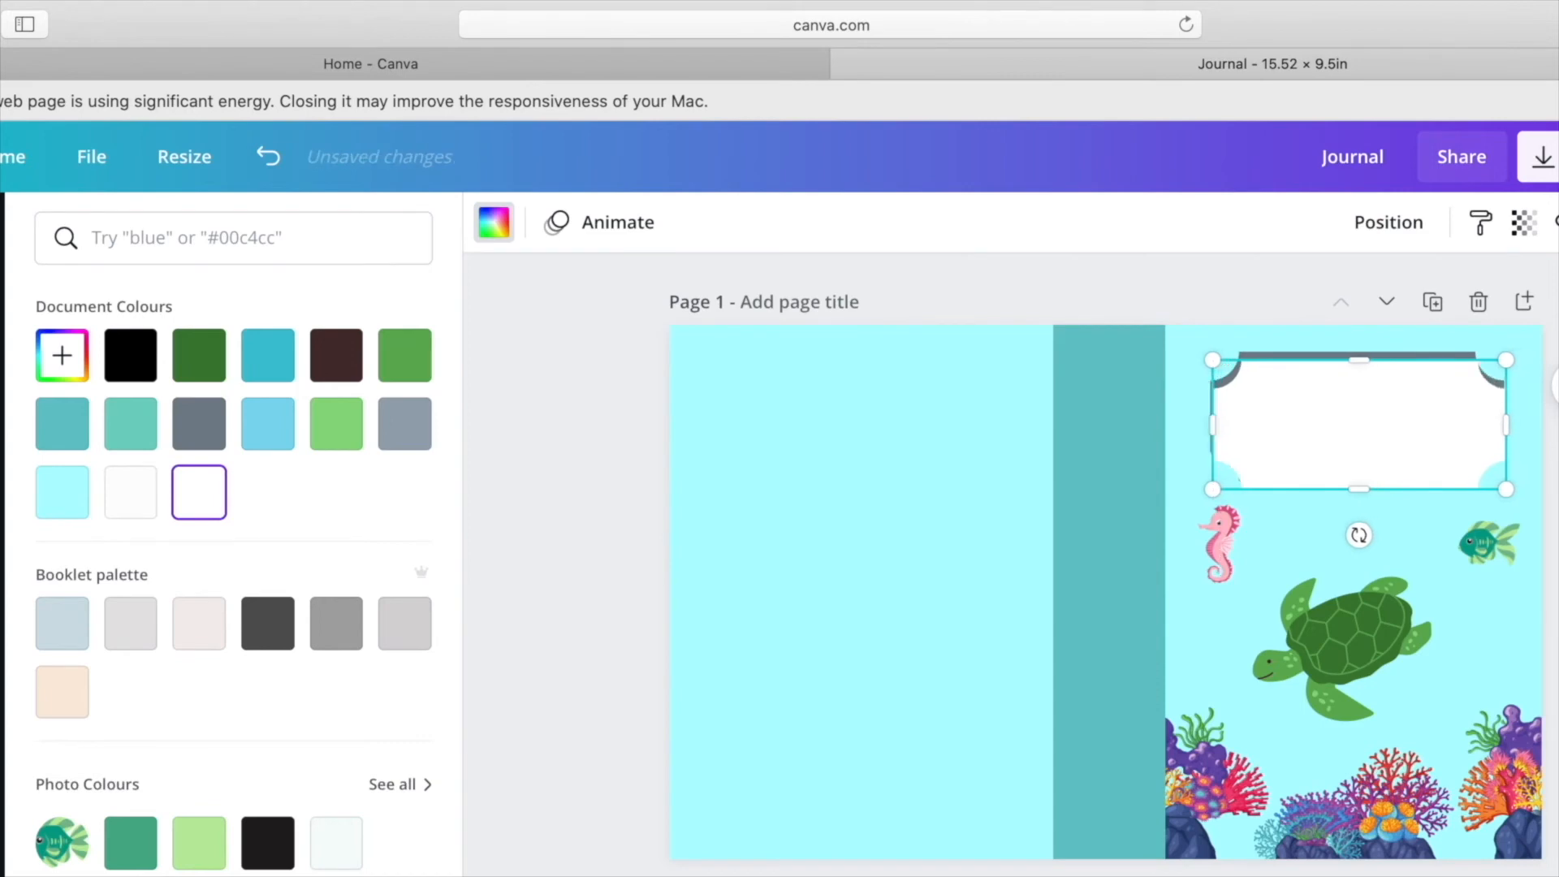
pyautogui.moveTo(1506, 359); pyautogui.dragTo(1476, 382)
pyautogui.press('Right')
pyautogui.press('Right')
pyautogui.press('Right')
pyautogui.press('Up')
pyautogui.press('Up')
pyautogui.press('Up')
pyautogui.press('Up')
pyautogui.press('Up')
pyautogui.press('Right')
pyautogui.press('Down')
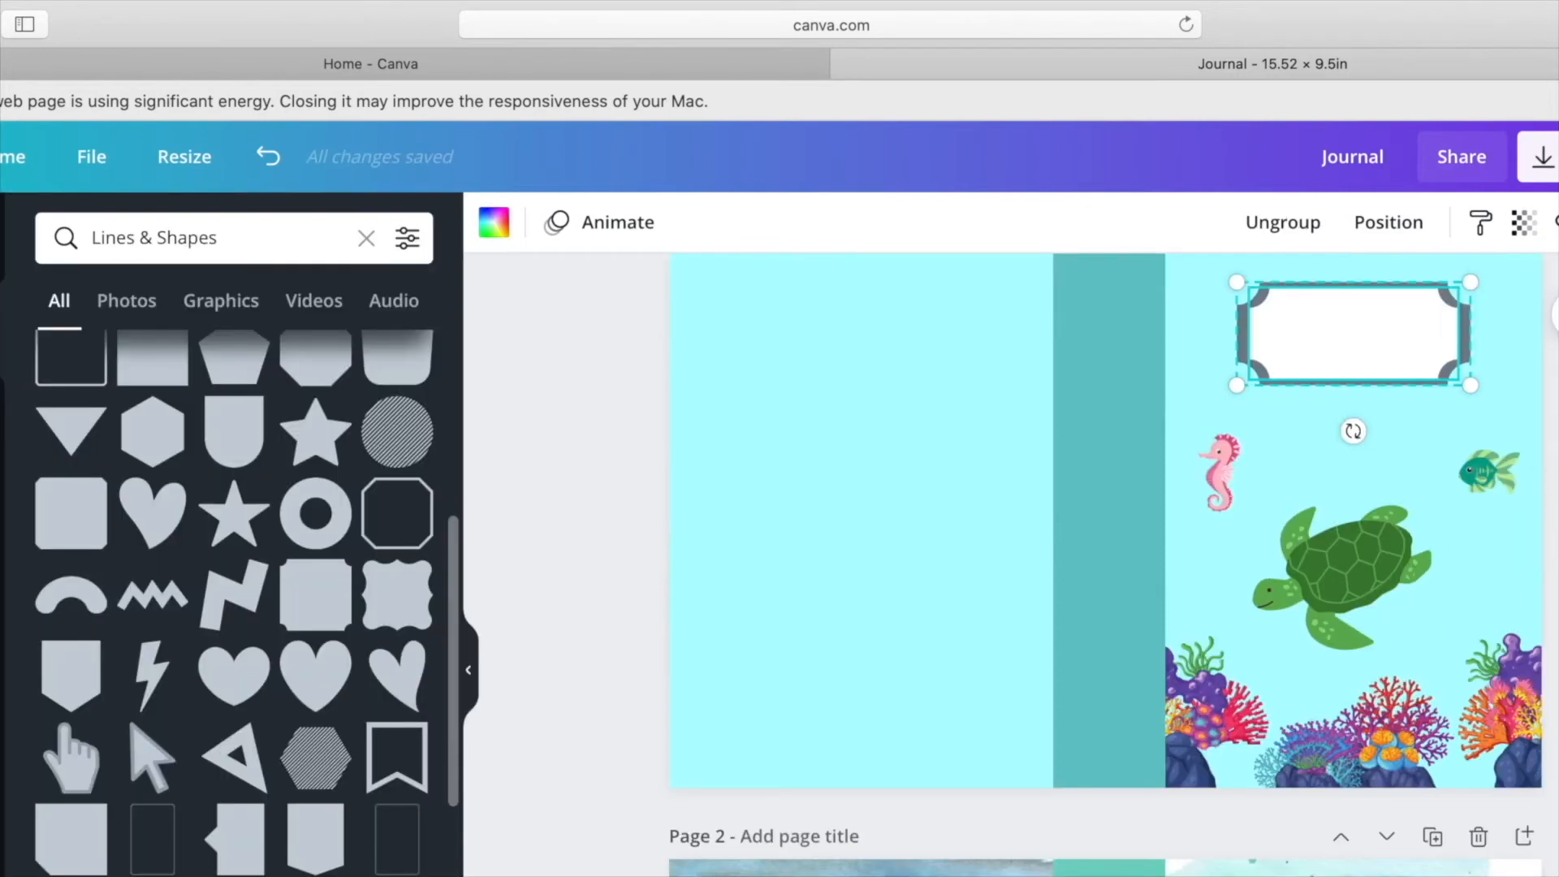
# Copy the "Journal" heading in Bodoni FLF, paste it onto the title plaque and reduce its font size.
pyautogui.rightClick(1376, 621)
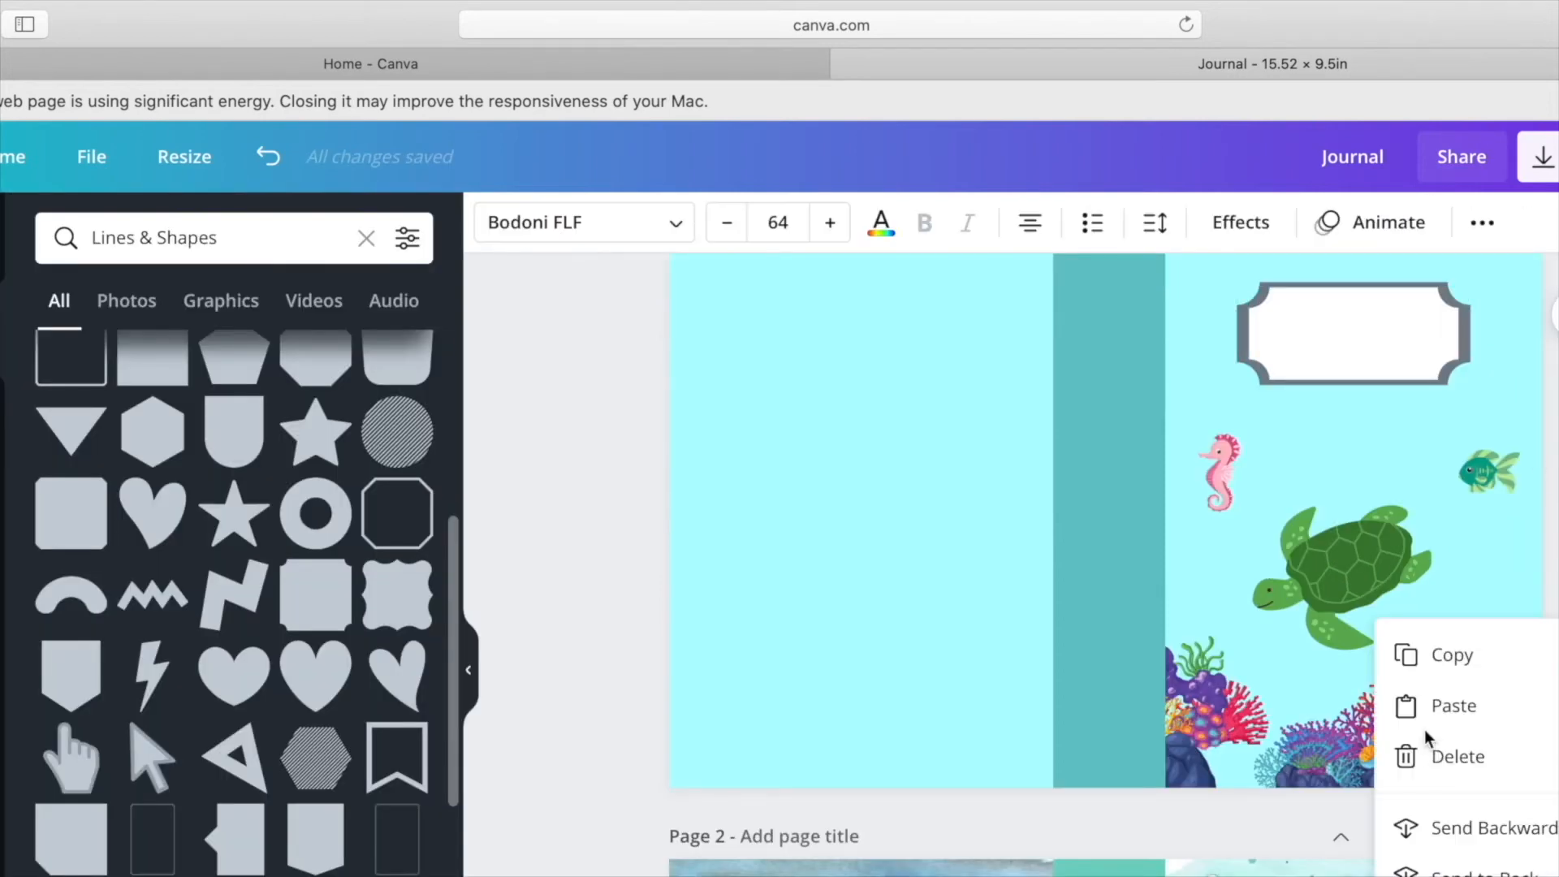
pyautogui.click(1330, 326)
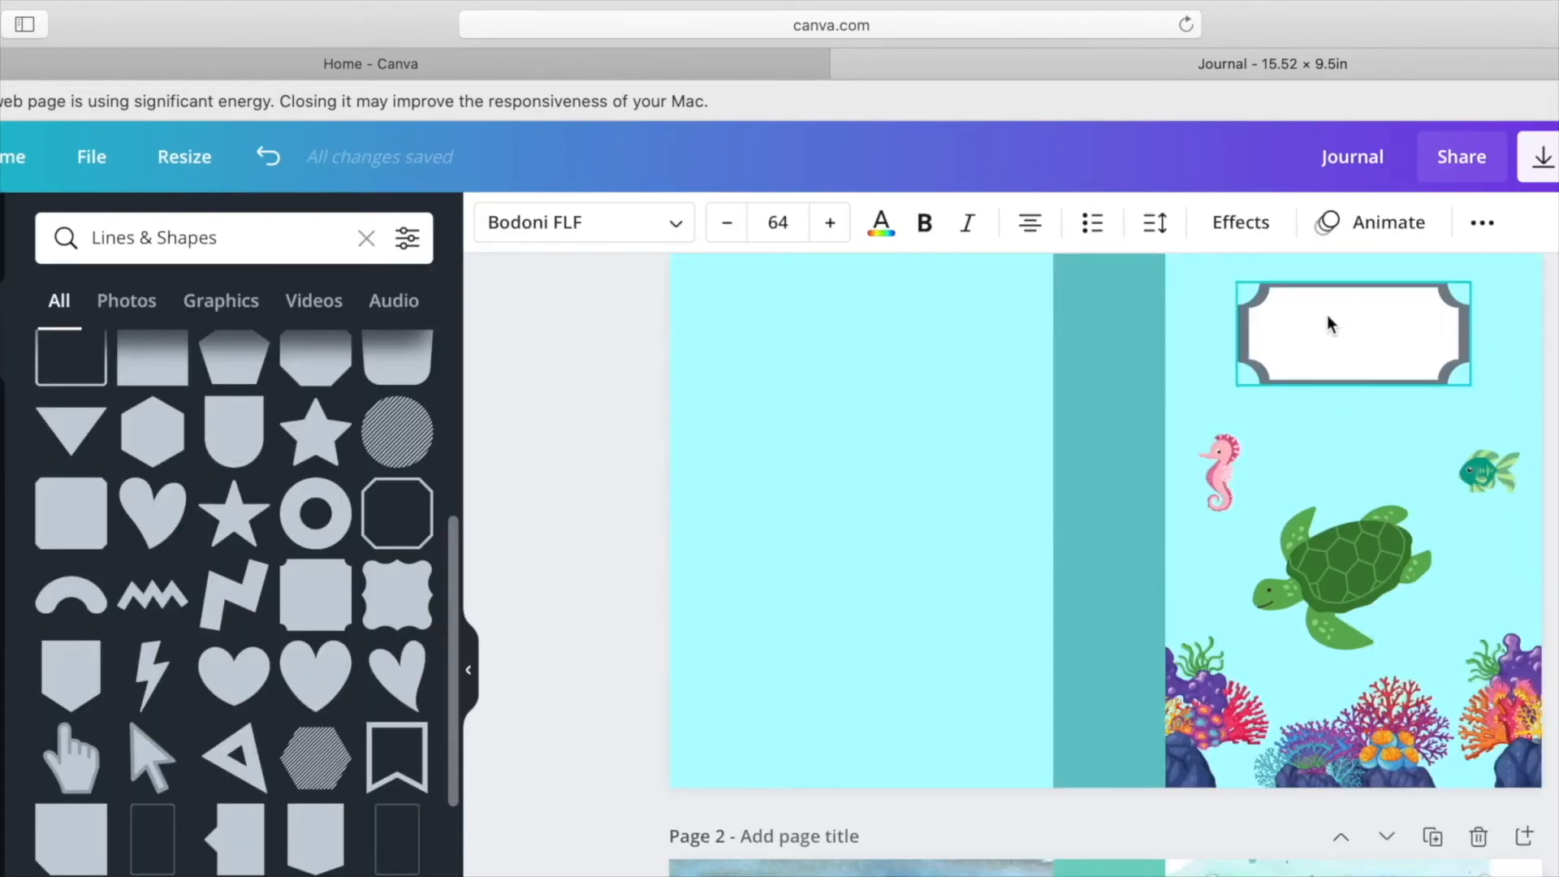
pyautogui.rightClick(1329, 321)
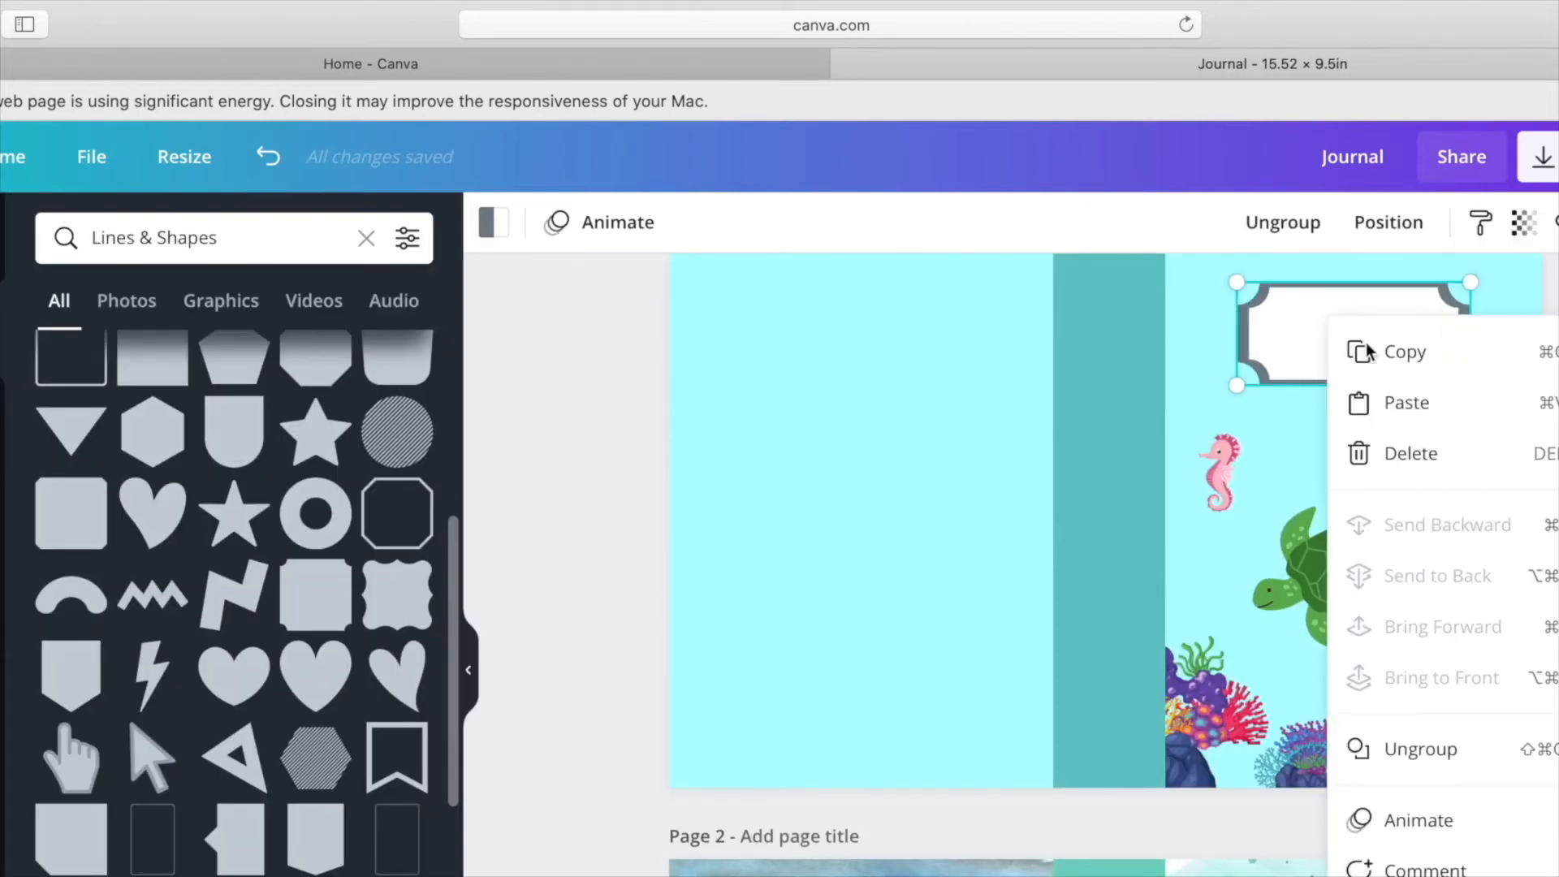
pyautogui.click(1398, 411)
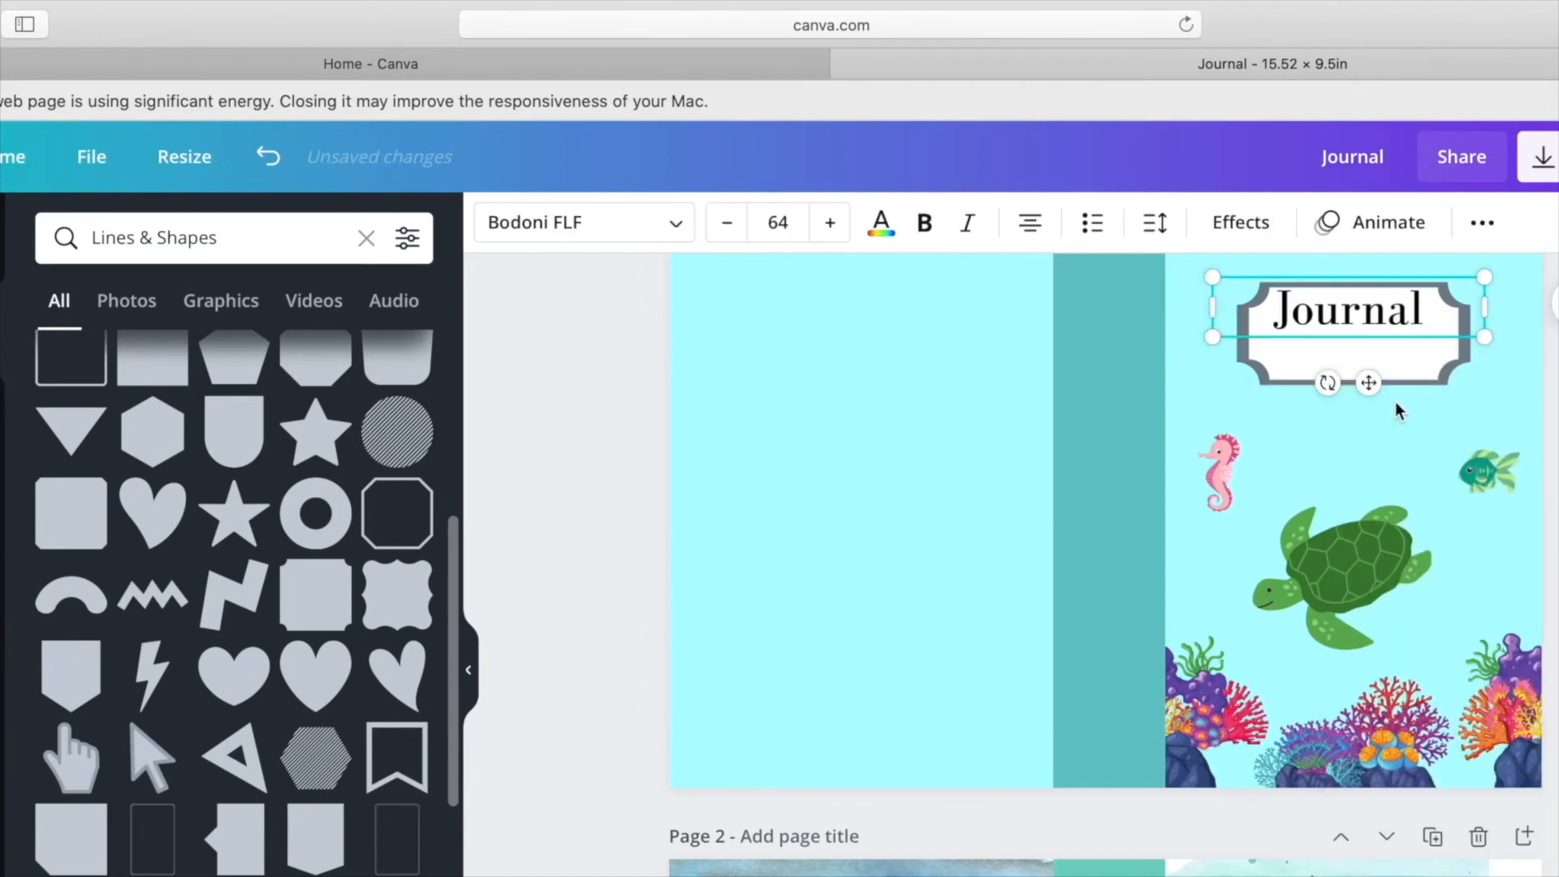
pyautogui.click(722, 227)
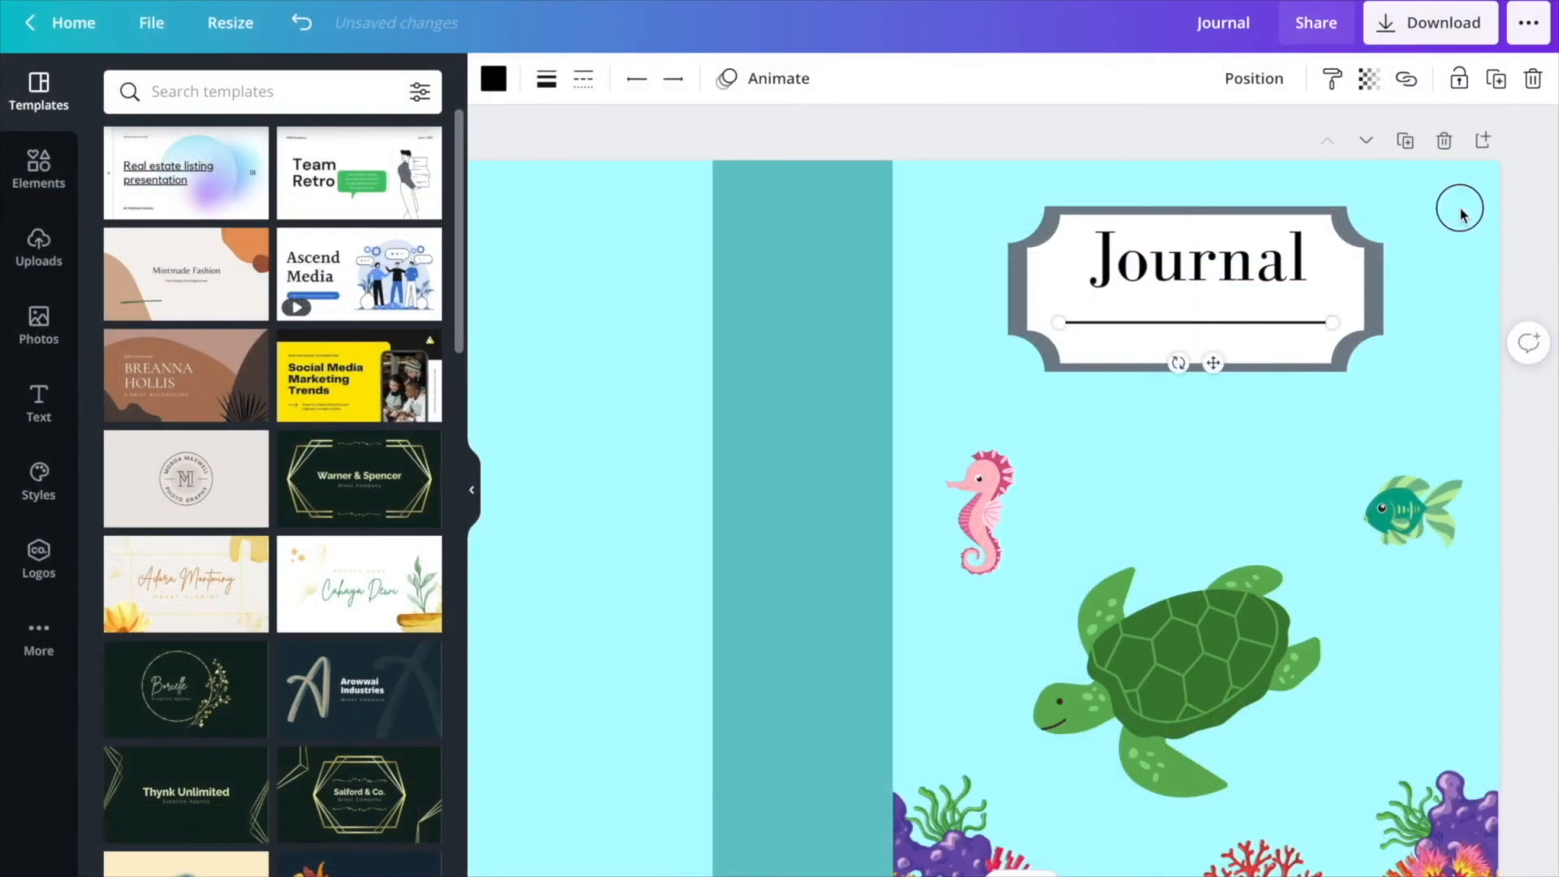
# Shorten the line beneath the "Journal" heading and centre it slightly lower inside the plaque.
pyautogui.click(1460, 210)
pyautogui.click(1146, 324)
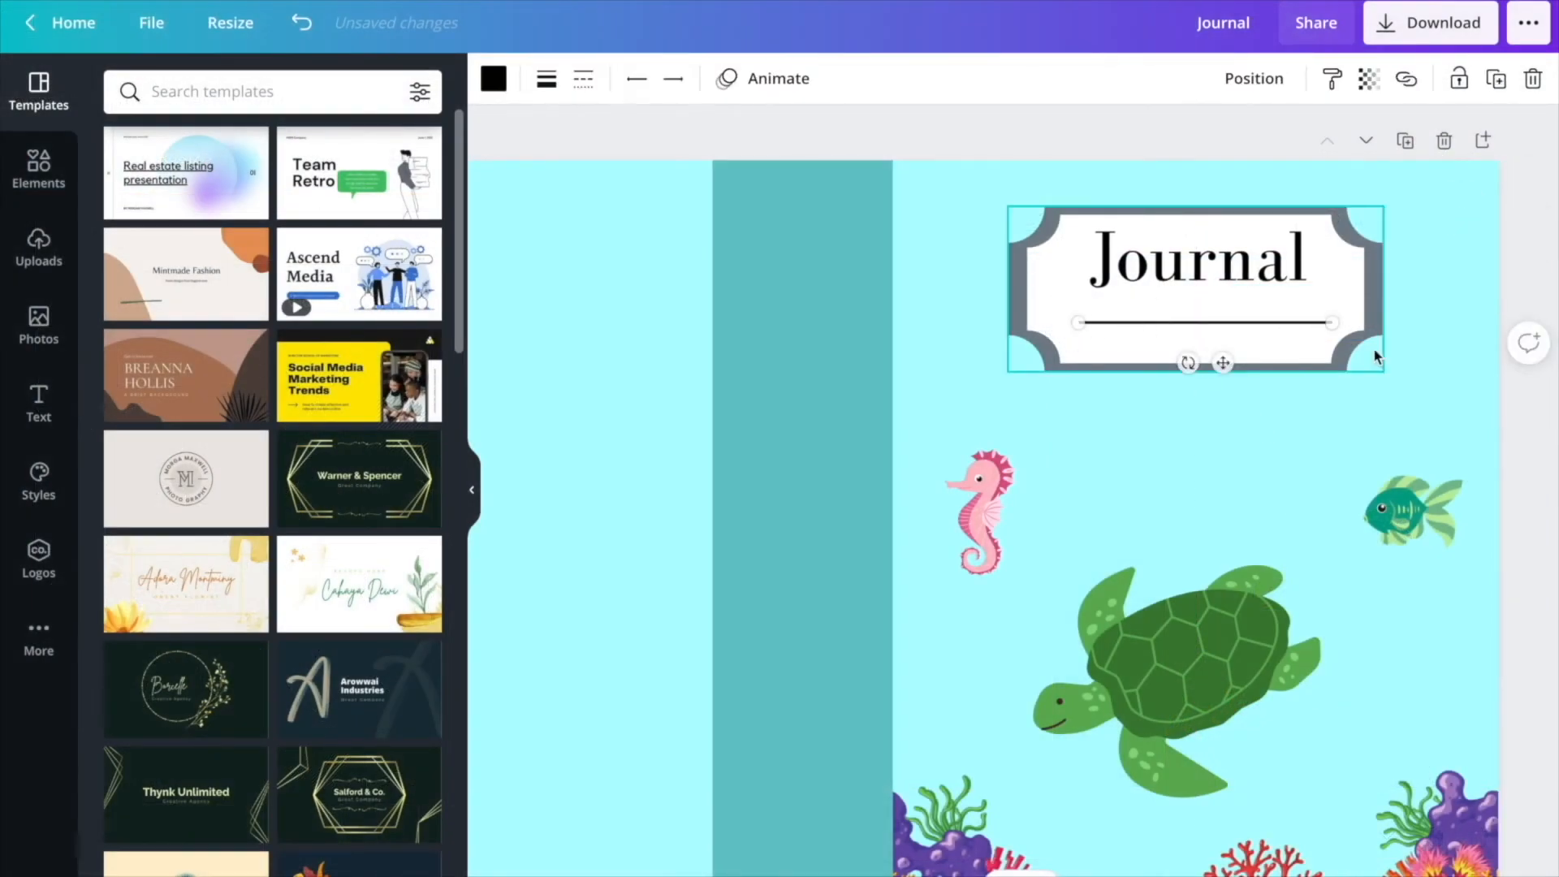
pyautogui.click(1426, 243)
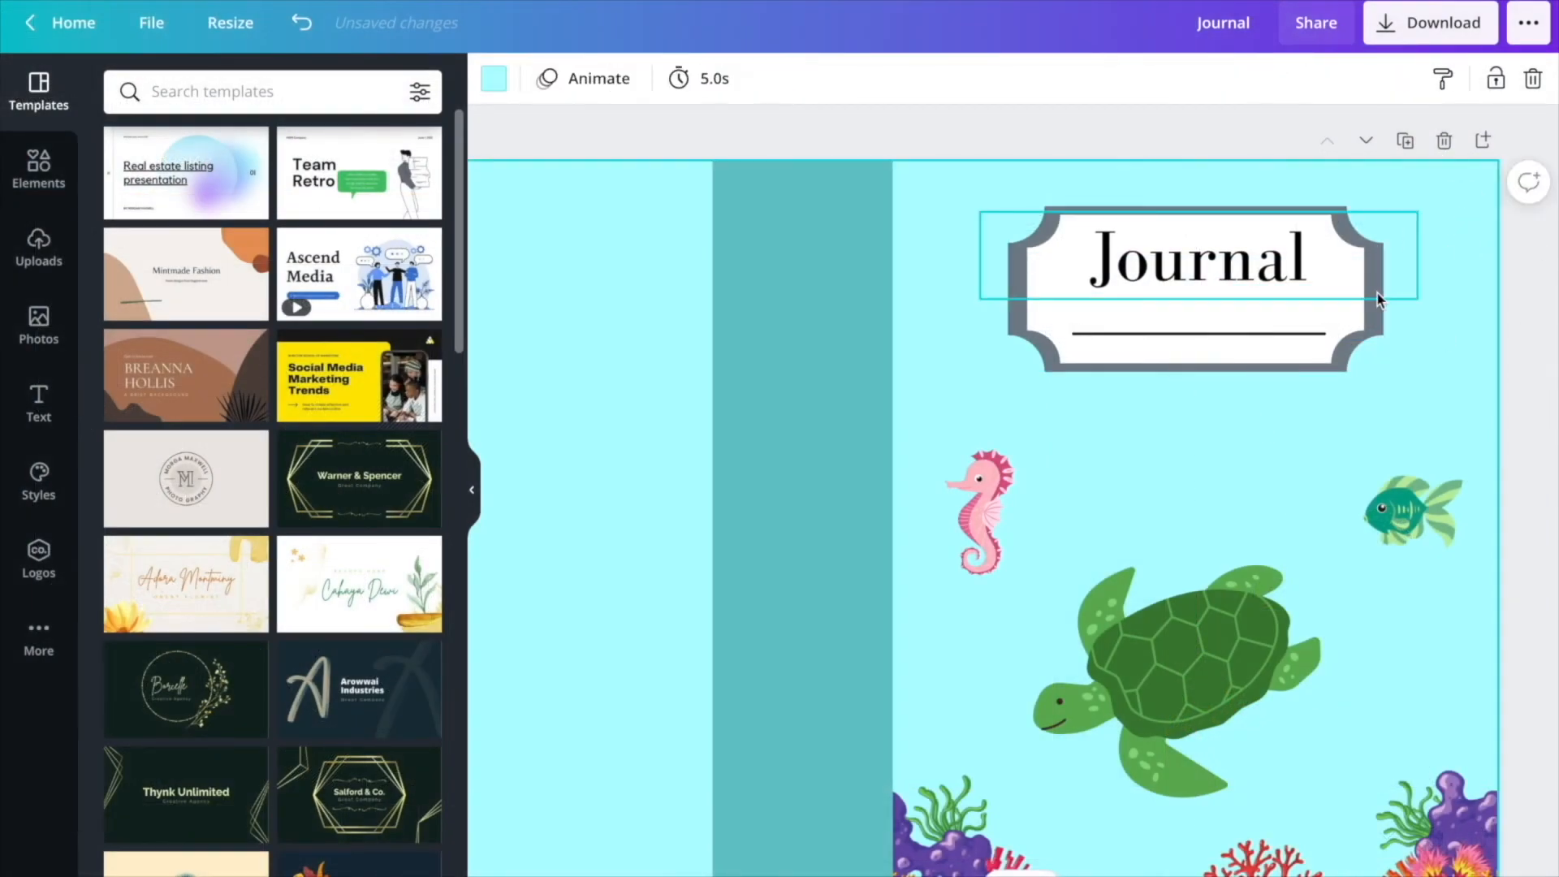
# Duplicate the coral border and fit the copy along the lower edge of the back cover.
pyautogui.scroll(-1, 1378, 296)
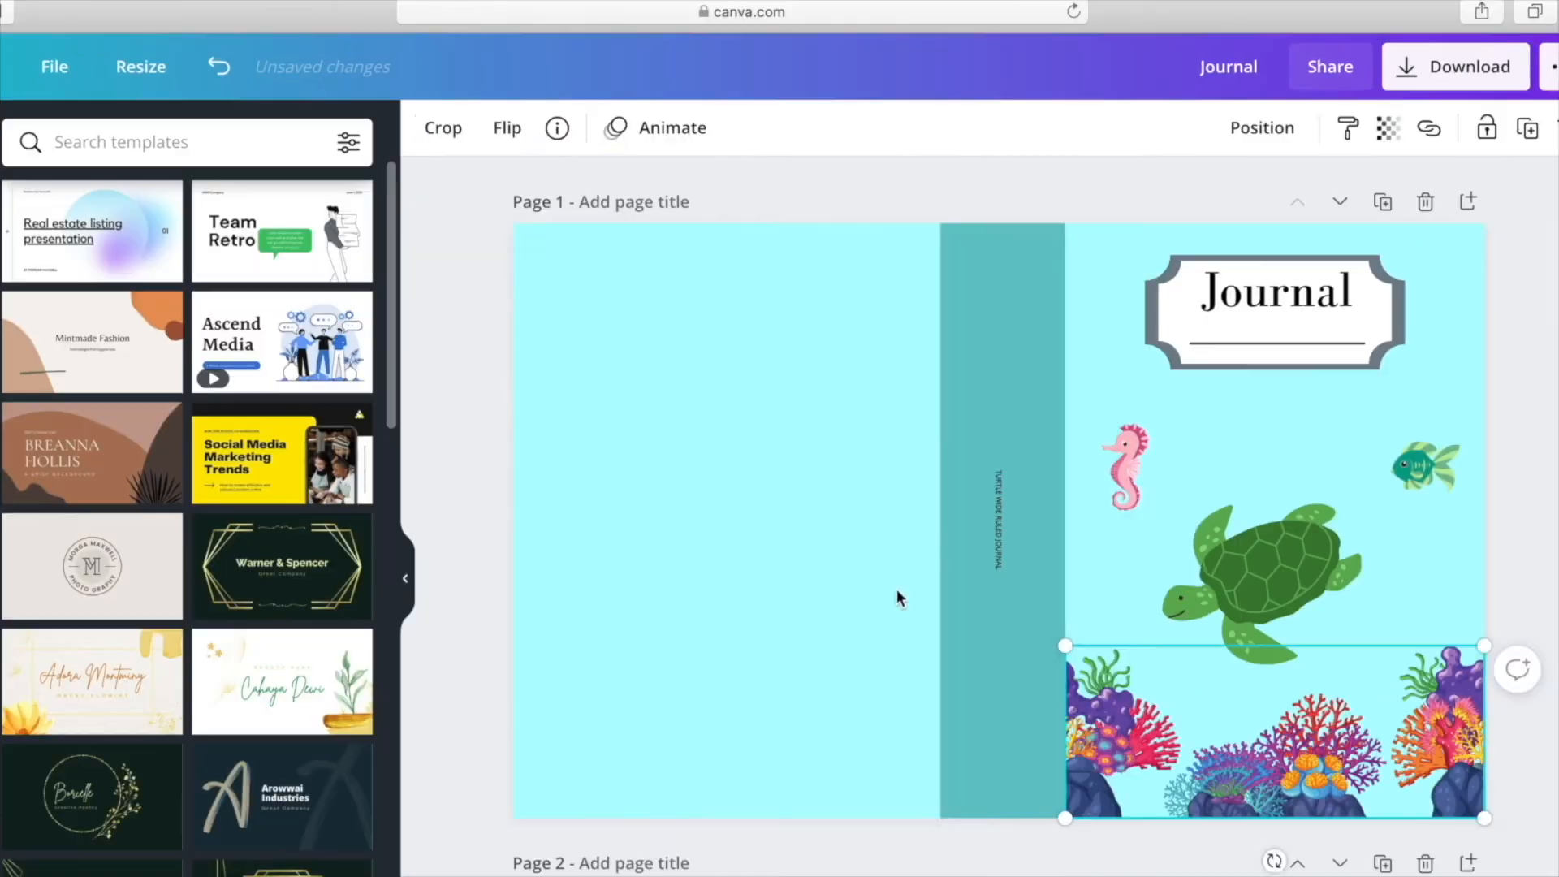
pyautogui.rightClick(680, 603)
pyautogui.click(708, 677)
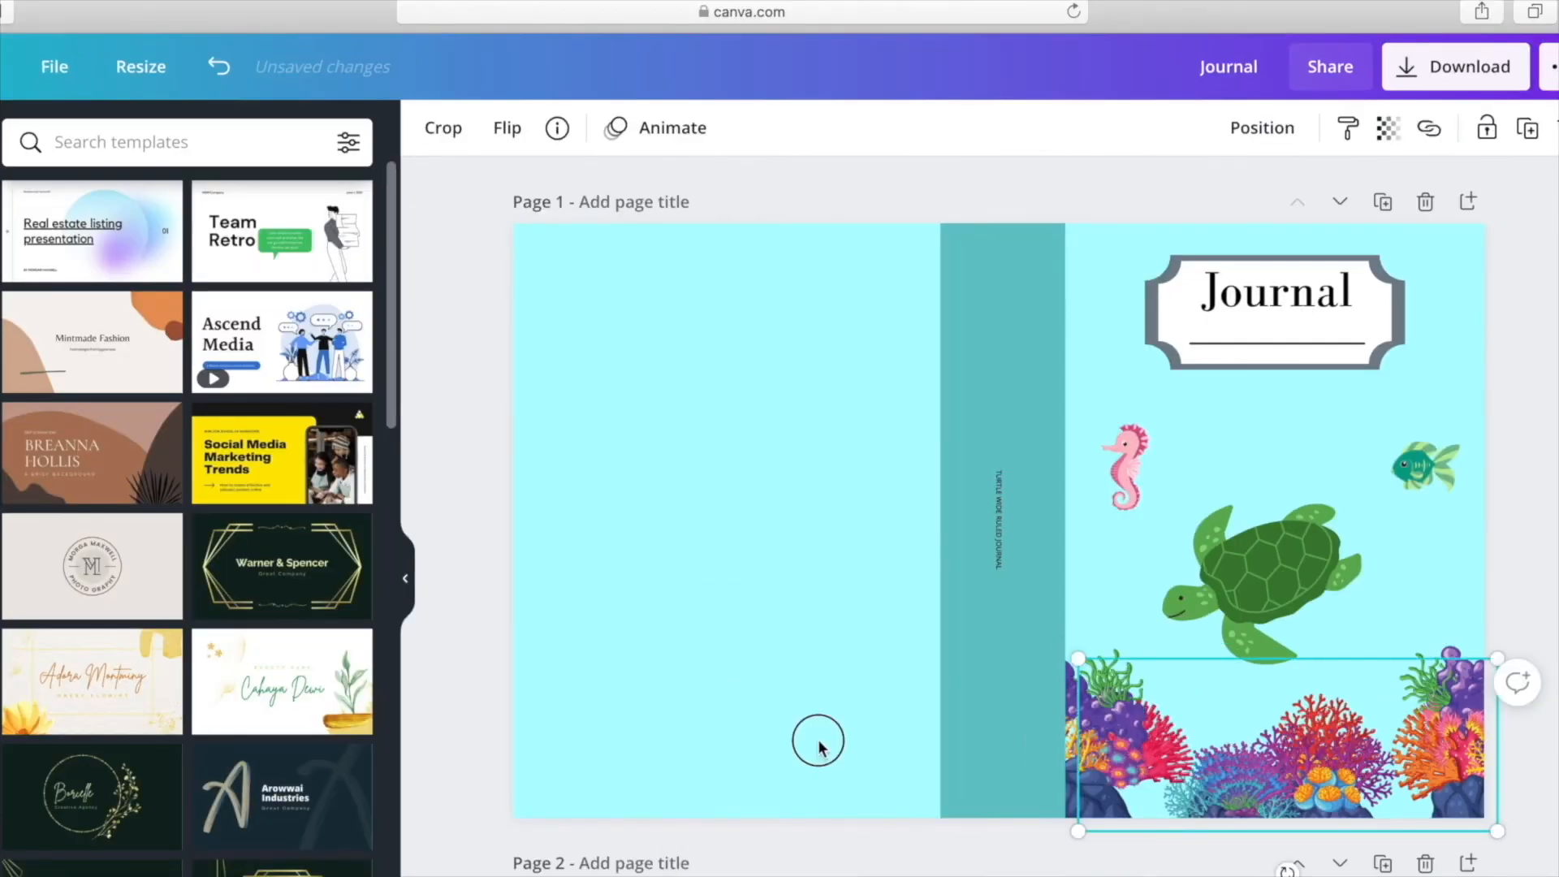
pyautogui.moveTo(1055, 738); pyautogui.dragTo(671, 738)
pyautogui.moveTo(520, 659)
pyautogui.mouseDown()
pyautogui.moveTo(494, 654)
pyautogui.moveTo(512, 655)
pyautogui.mouseUp()
pyautogui.click(1434, 533)
pyautogui.rightClick(1127, 442)
pyautogui.click(1156, 465)
pyautogui.click(727, 457)
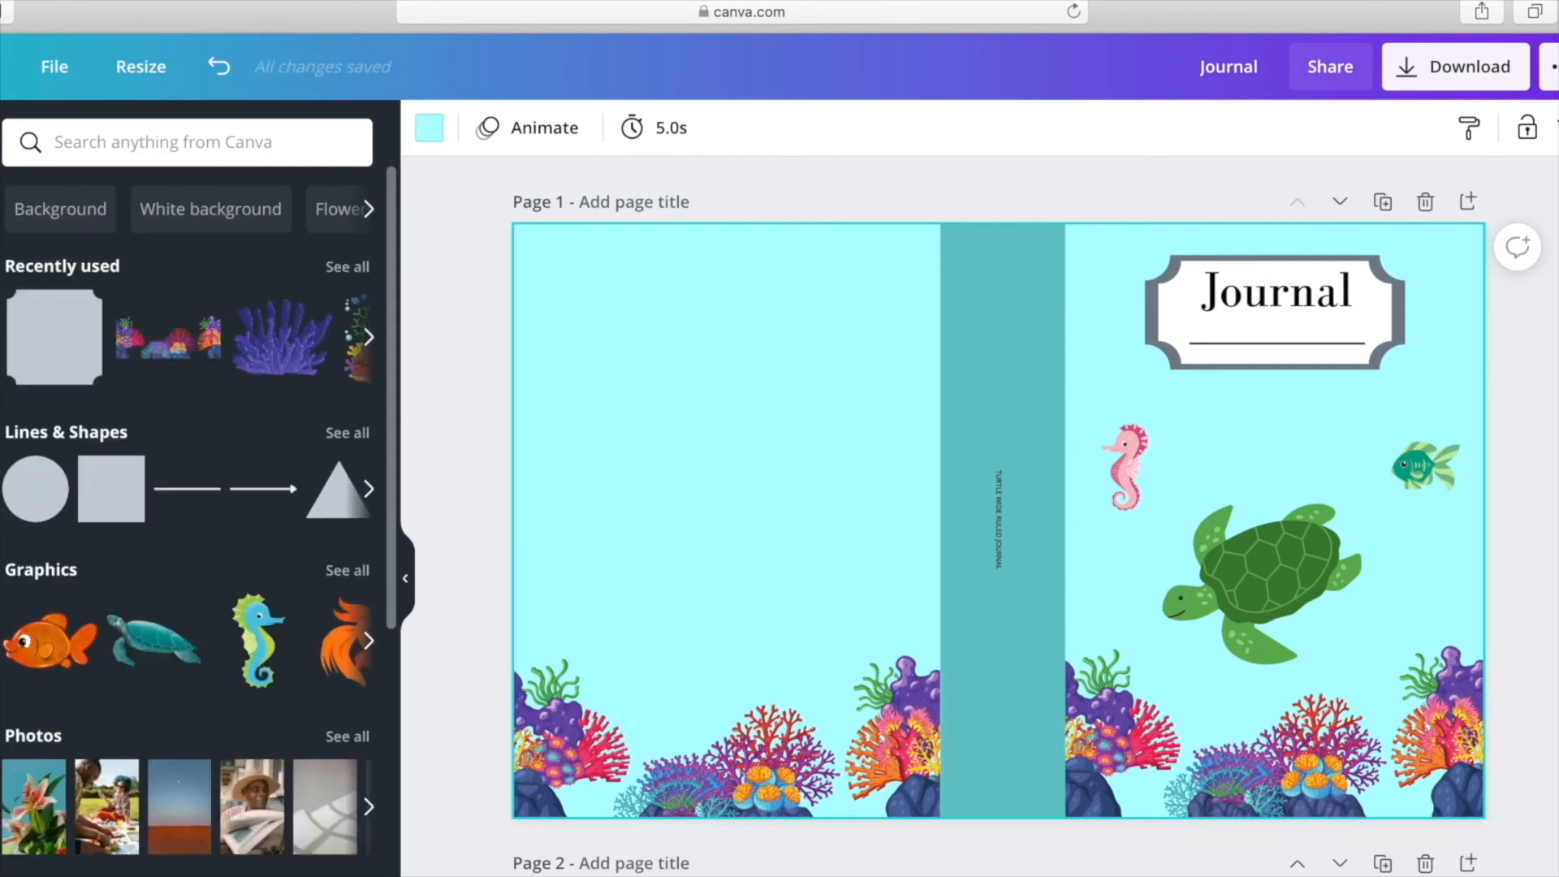
# Add the blue-green seahorse to the back cover's outer side and the orange fish above it near the spine, both reduced.
pyautogui.click(243, 638)
pyautogui.moveTo(1131, 283); pyautogui.dragTo(1006, 480)
pyautogui.moveTo(934, 617); pyautogui.dragTo(658, 504)
pyautogui.moveTo(714, 411); pyautogui.dragTo(671, 463)
pyautogui.click(49, 639)
pyautogui.moveTo(1406, 282); pyautogui.dragTo(710, 630)
pyautogui.moveTo(670, 722); pyautogui.dragTo(835, 377)
# Add the pink jellyfish graphic to the back cover above the corals, sized about 1.7 by 2.5 in.
pyautogui.click(370, 640)
pyautogui.click(243, 641)
pyautogui.moveTo(1156, 283); pyautogui.dragTo(947, 600)
pyautogui.moveTo(897, 658); pyautogui.dragTo(802, 578)
pyautogui.moveTo(853, 517); pyautogui.dragTo(848, 522)
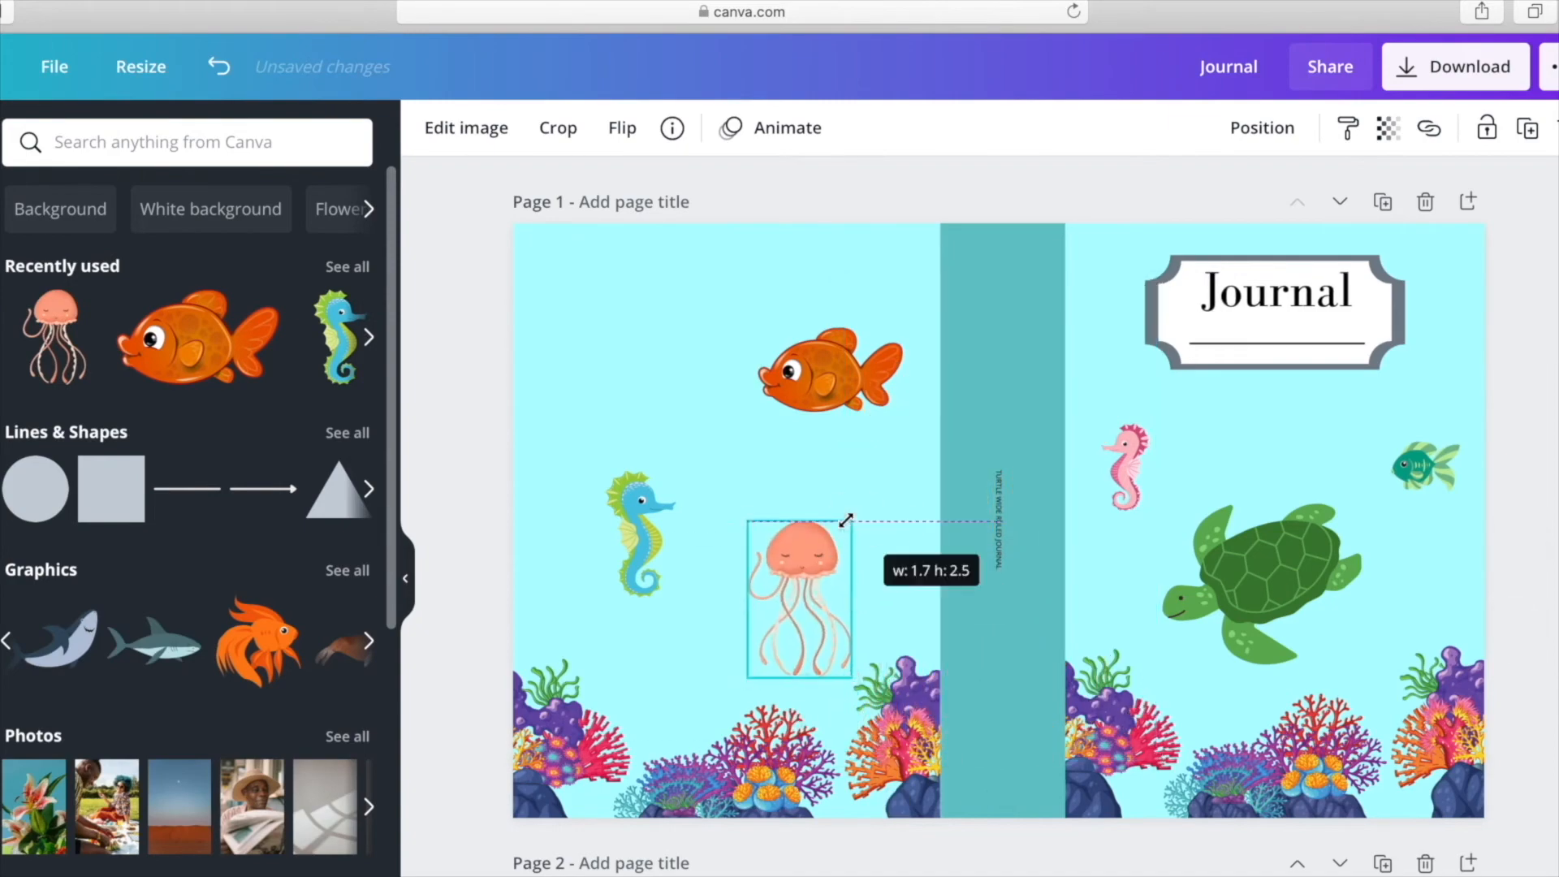
# Shrink the orange fish and move it higher, and adjust the positions of the seahorse and jellyfish on the back cover.
pyautogui.moveTo(641, 524); pyautogui.dragTo(619, 520)
pyautogui.click(812, 370)
pyautogui.moveTo(758, 327); pyautogui.dragTo(782, 341)
pyautogui.moveTo(812, 367); pyautogui.dragTo(743, 303)
pyautogui.click(804, 569)
pyautogui.click(999, 568)
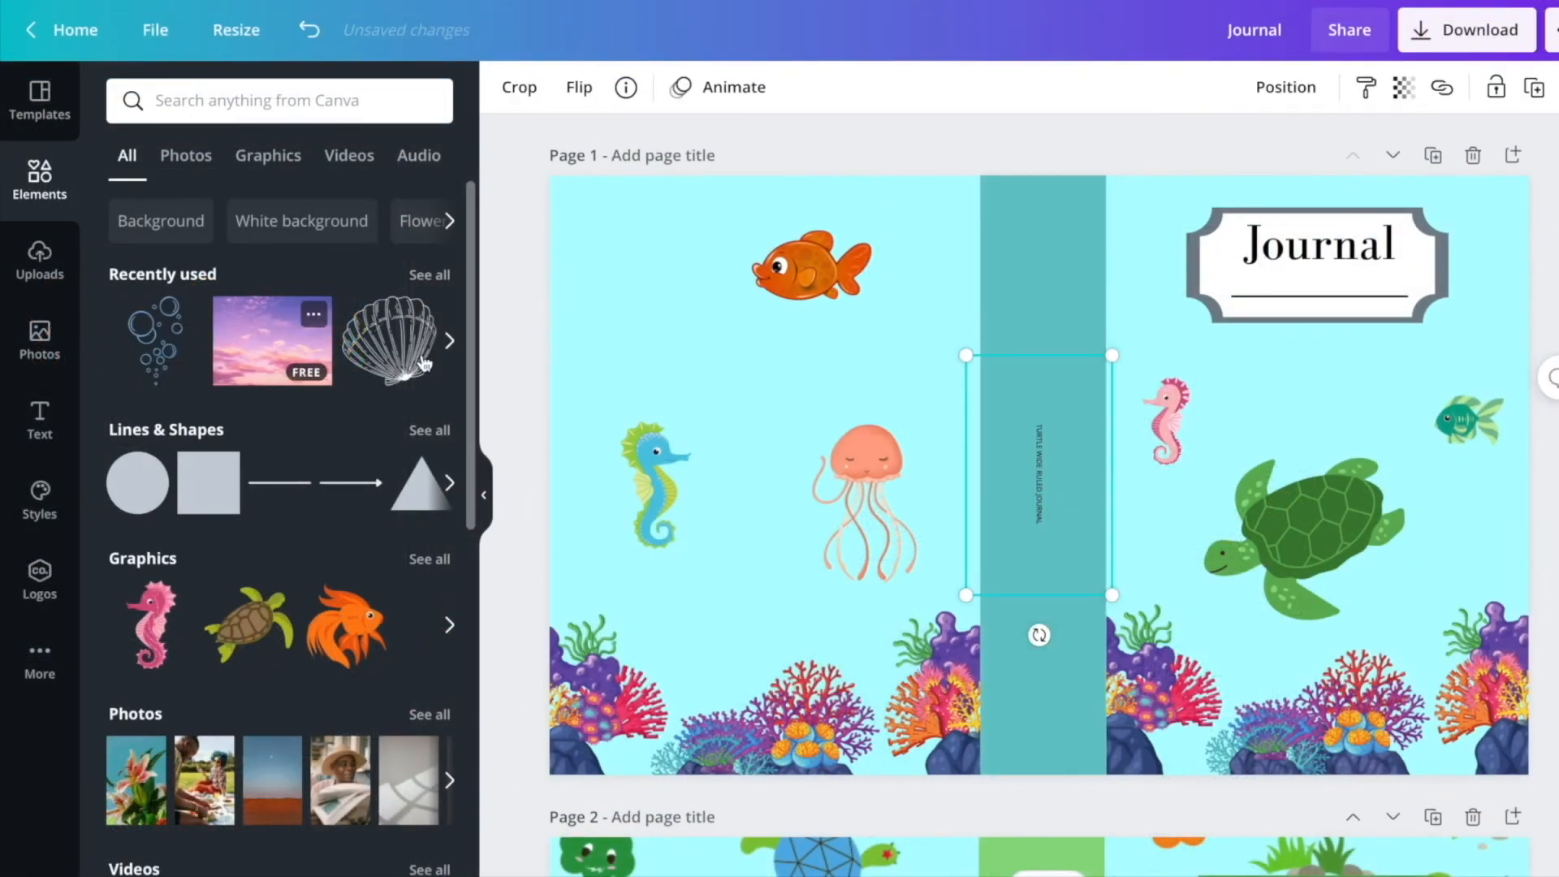
# Place the bubbles graphic in the back cover's upper outer corner, shrink it and recolour it blue.
pyautogui.moveTo(1039, 446); pyautogui.dragTo(693, 327)
pyautogui.moveTo(766, 237); pyautogui.dragTo(692, 359)
pyautogui.moveTo(654, 390); pyautogui.dragTo(632, 268)
pyautogui.click(506, 87)
pyautogui.click(189, 323)
pyautogui.click(189, 263)
# Copy the bubbles and paste duplicates on the back cover, including above the jellyfish and at the outer edge beside the seahorse.
pyautogui.rightClick(626, 284)
pyautogui.click(691, 315)
pyautogui.press('super+v')
pyautogui.moveTo(652, 298); pyautogui.dragTo(864, 357)
pyautogui.press('super+v')
pyautogui.rightClick(836, 382)
pyautogui.click(878, 449)
pyautogui.rightClick(727, 551)
pyautogui.click(782, 644)
pyautogui.moveTo(641, 291); pyautogui.dragTo(581, 462)
# Paste more bubbles on the back cover, between the seahorse and jellyfish, above the corals and at the upper edge.
pyautogui.rightClick(759, 527)
pyautogui.click(815, 605)
pyautogui.rightClick(781, 368)
pyautogui.click(835, 444)
pyautogui.rightClick(870, 487)
pyautogui.moveTo(639, 281); pyautogui.dragTo(866, 647)
pyautogui.click(939, 423)
pyautogui.rightClick(840, 342)
pyautogui.click(887, 416)
pyautogui.moveTo(637, 290); pyautogui.dragTo(710, 176)
# Paste bubbles on the front cover below the title plaque and beside the turtle's head, adjusting the layer order.
pyautogui.rightClick(897, 390)
pyautogui.click(946, 462)
pyautogui.moveTo(634, 257); pyautogui.dragTo(1321, 375)
pyautogui.click(1285, 87)
pyautogui.click(1224, 154)
pyautogui.rightClick(1257, 414)
pyautogui.click(1311, 489)
pyautogui.rightClick(1423, 437)
pyautogui.click(1478, 512)
pyautogui.moveTo(614, 288); pyautogui.dragTo(1161, 550)
# Paste bubbles in the front cover's upper corner by the spine and below the green fish.
pyautogui.rightClick(1205, 457)
pyautogui.click(1260, 531)
pyautogui.moveTo(626, 257); pyautogui.dragTo(1149, 215)
pyautogui.rightClick(1139, 216)
pyautogui.click(1221, 291)
pyautogui.moveTo(635, 288); pyautogui.dragTo(1472, 550)
# Fill the remaining front cover gaps with bubbles around the title plaque and above the corals, adjusting the layer order.
pyautogui.rightClick(1398, 318)
pyautogui.click(1453, 392)
pyautogui.rightClick(1412, 451)
pyautogui.click(1267, 525)
pyautogui.click(1303, 91)
pyautogui.click(1225, 154)
pyautogui.click(1398, 546)
pyautogui.rightClick(1401, 444)
pyautogui.click(1454, 519)
pyautogui.click(1299, 91)
pyautogui.click(1224, 154)
pyautogui.click(1425, 487)
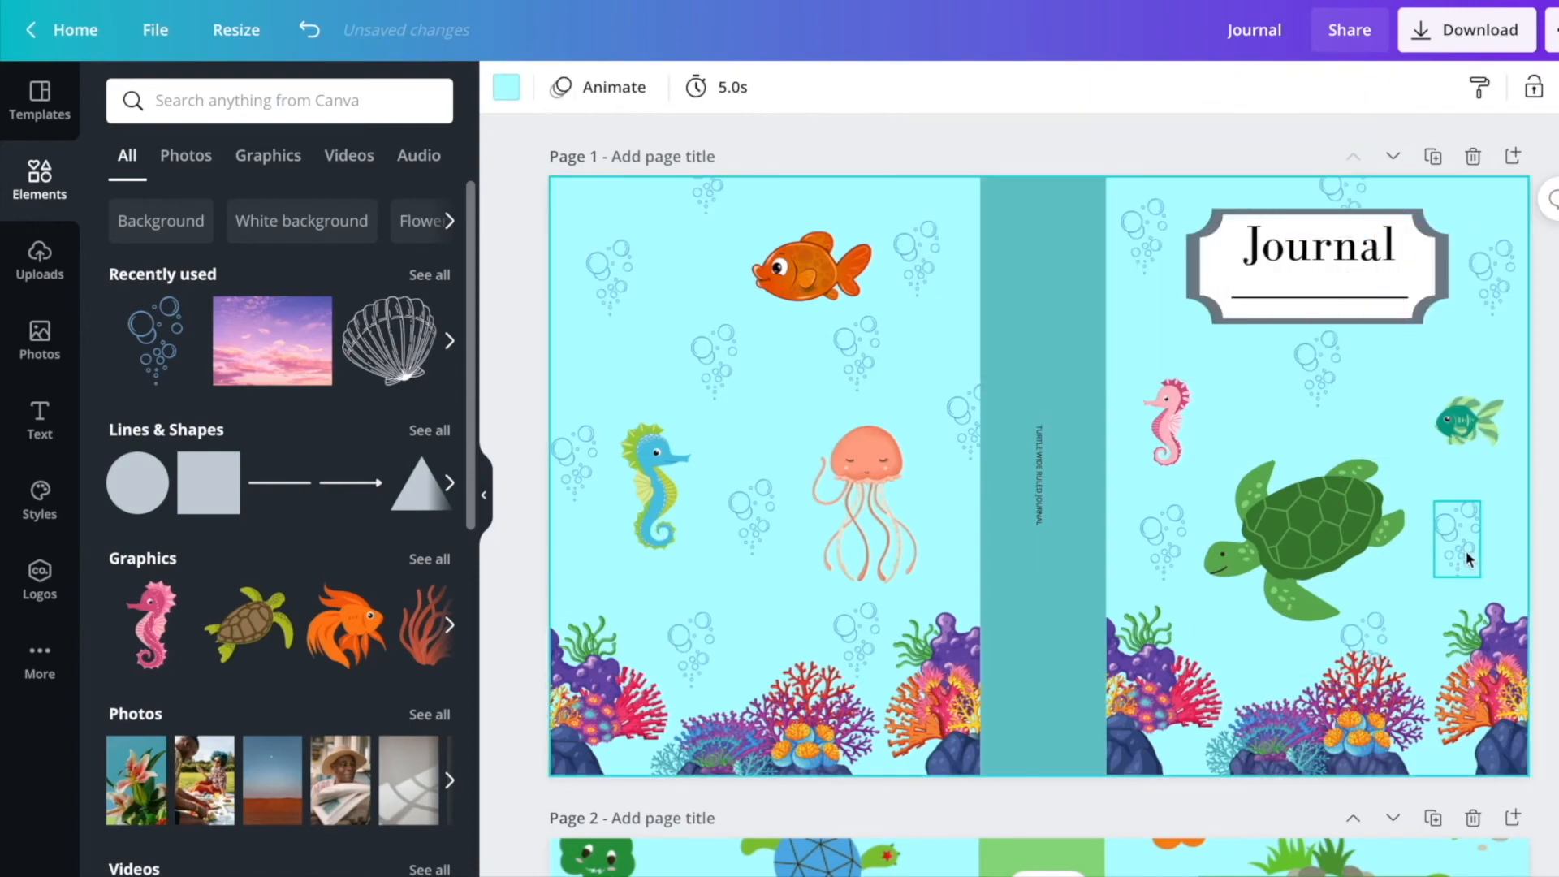
# Review the journal cover designs on pages 1, 2 and 3.
pyautogui.scroll(-12, 1453, 687)
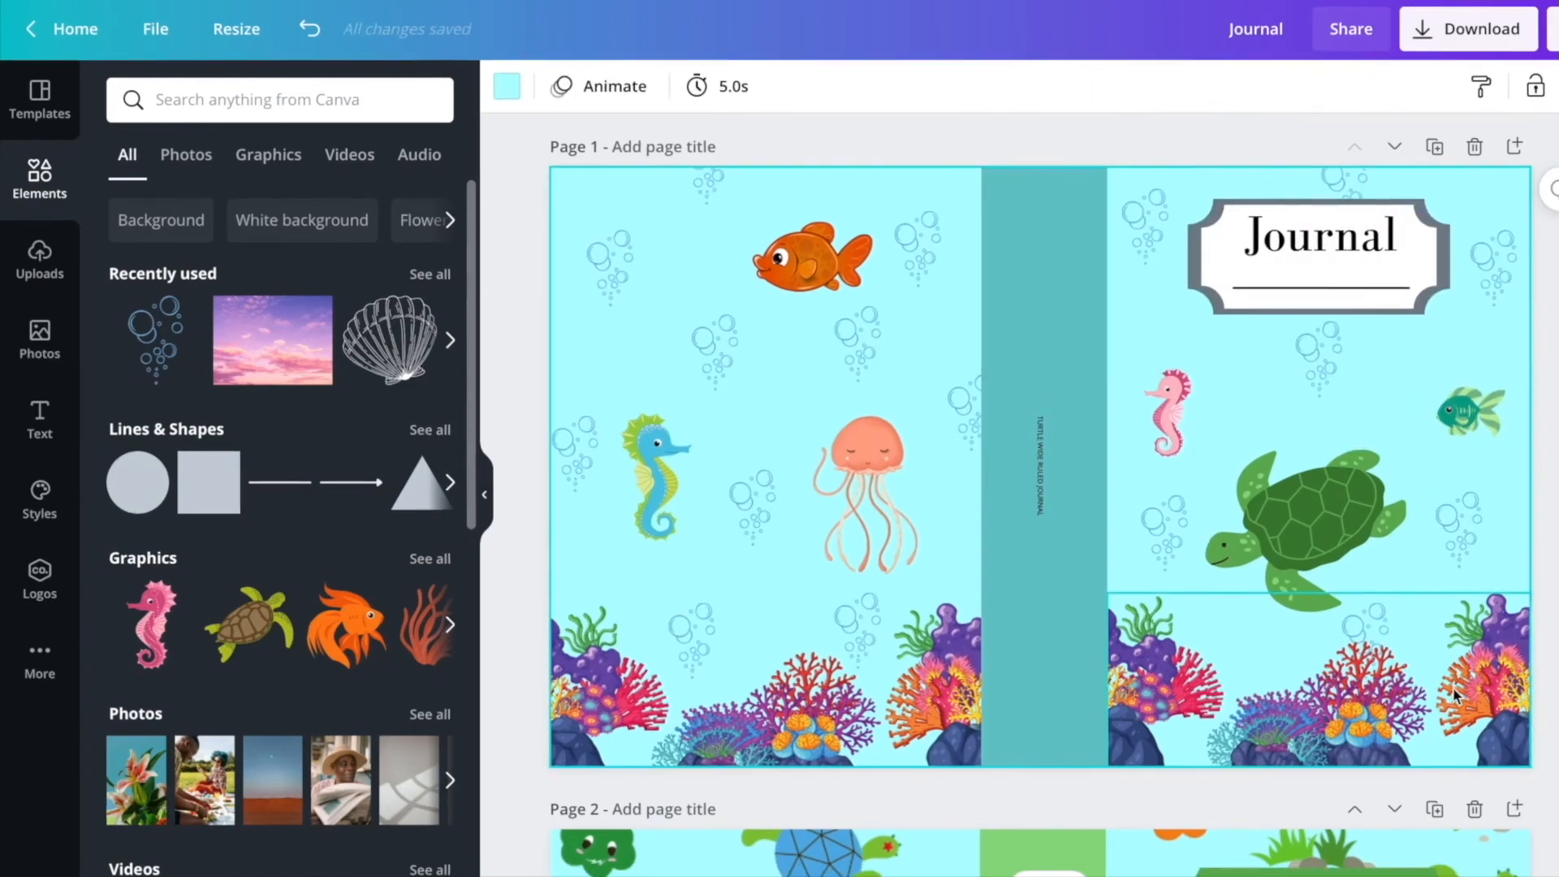
pyautogui.scroll(-2, 1454, 693)
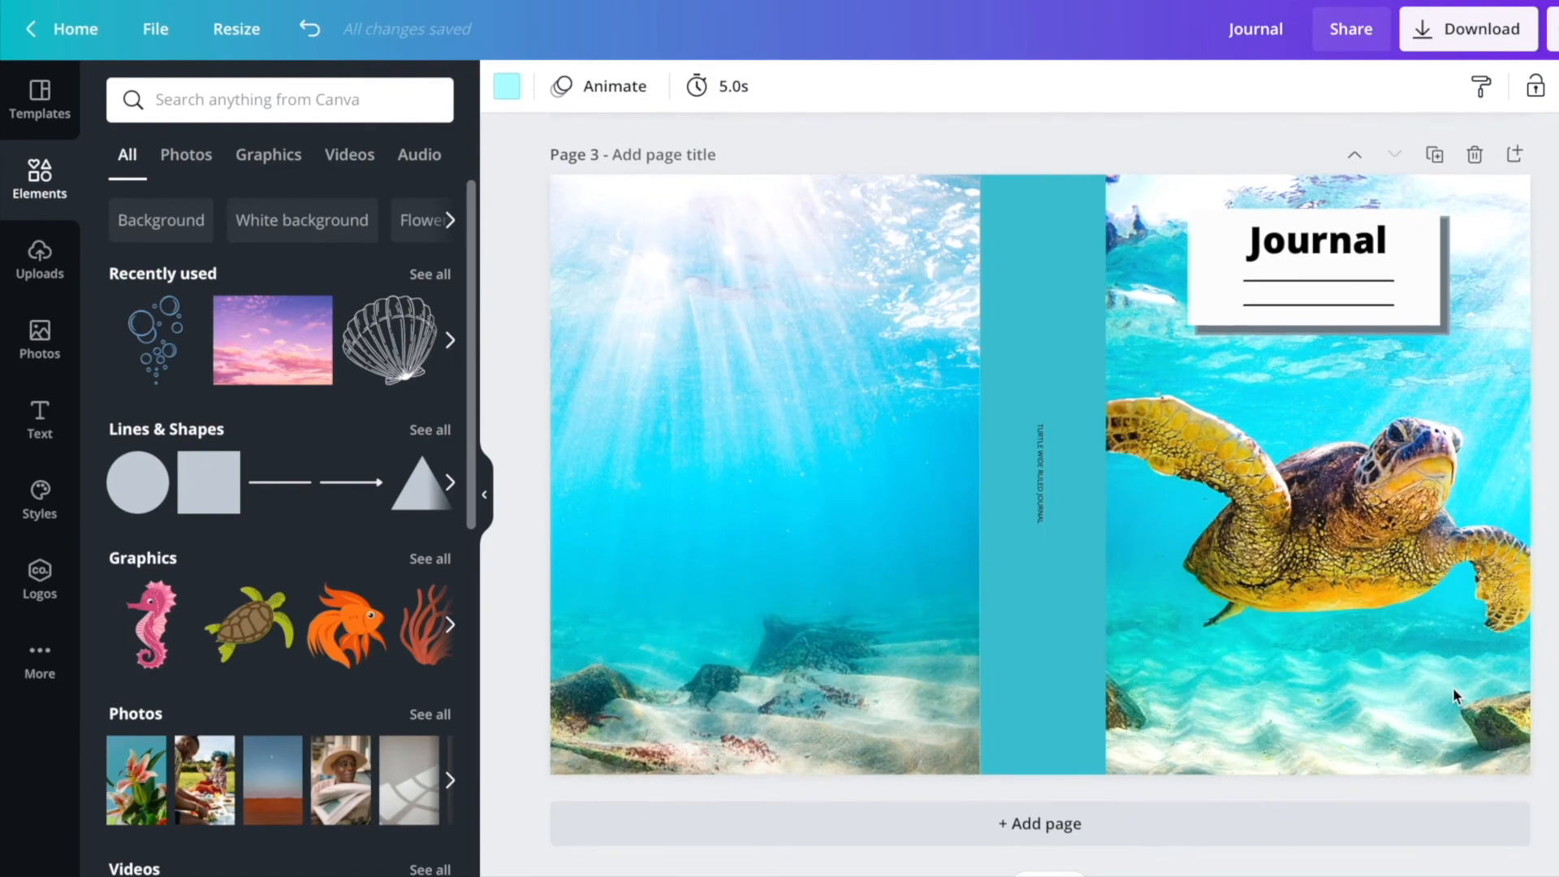
pyautogui.scroll(1, 1454, 693)
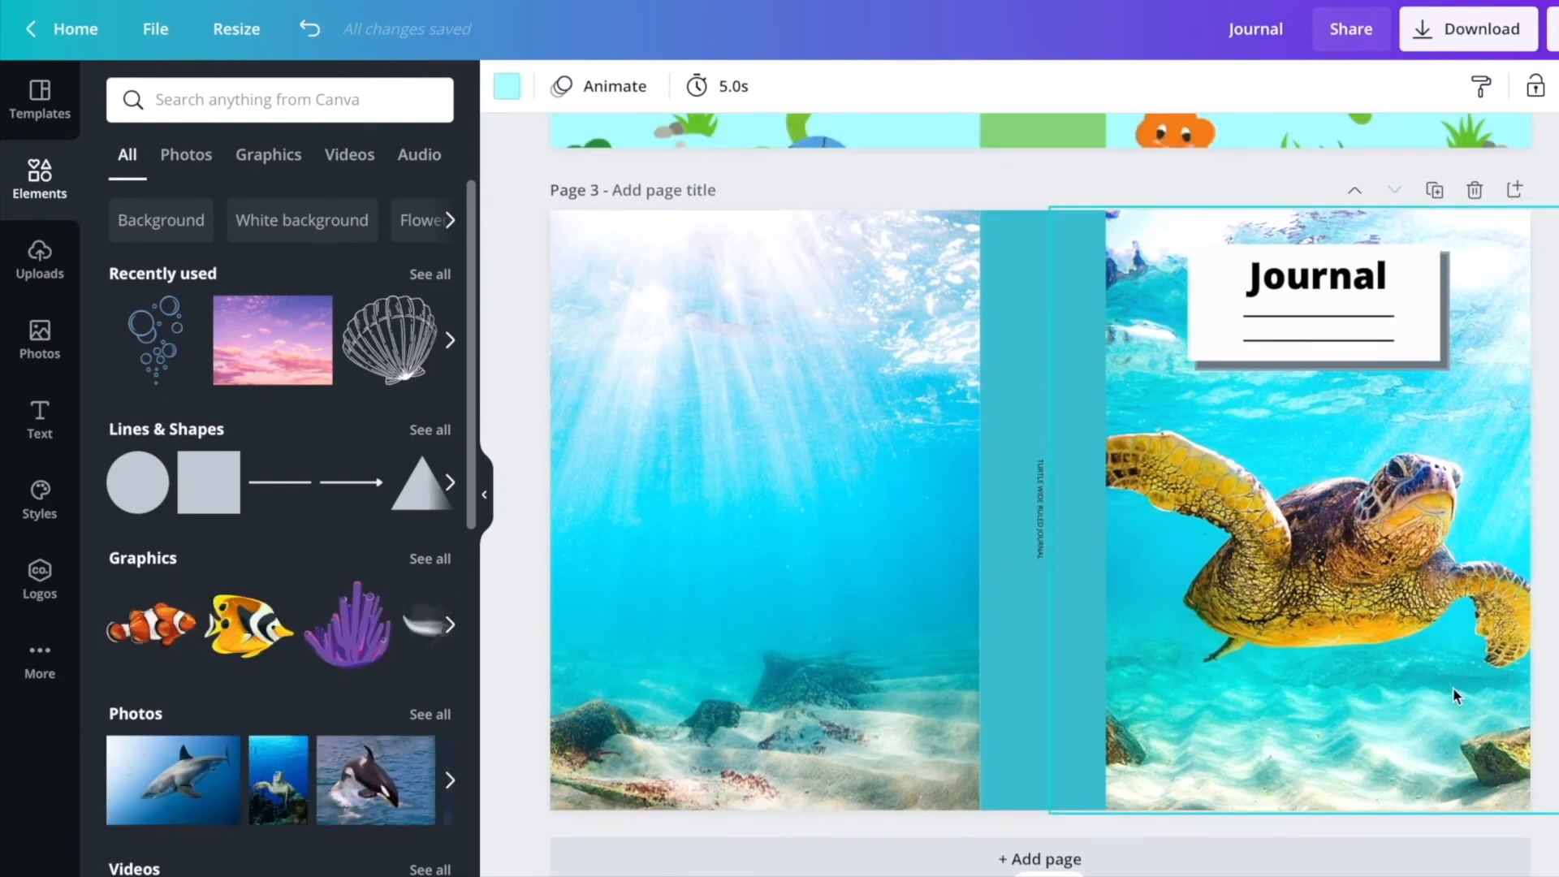
pyautogui.scroll(6, 1455, 695)
pyautogui.scroll(5, 1454, 687)
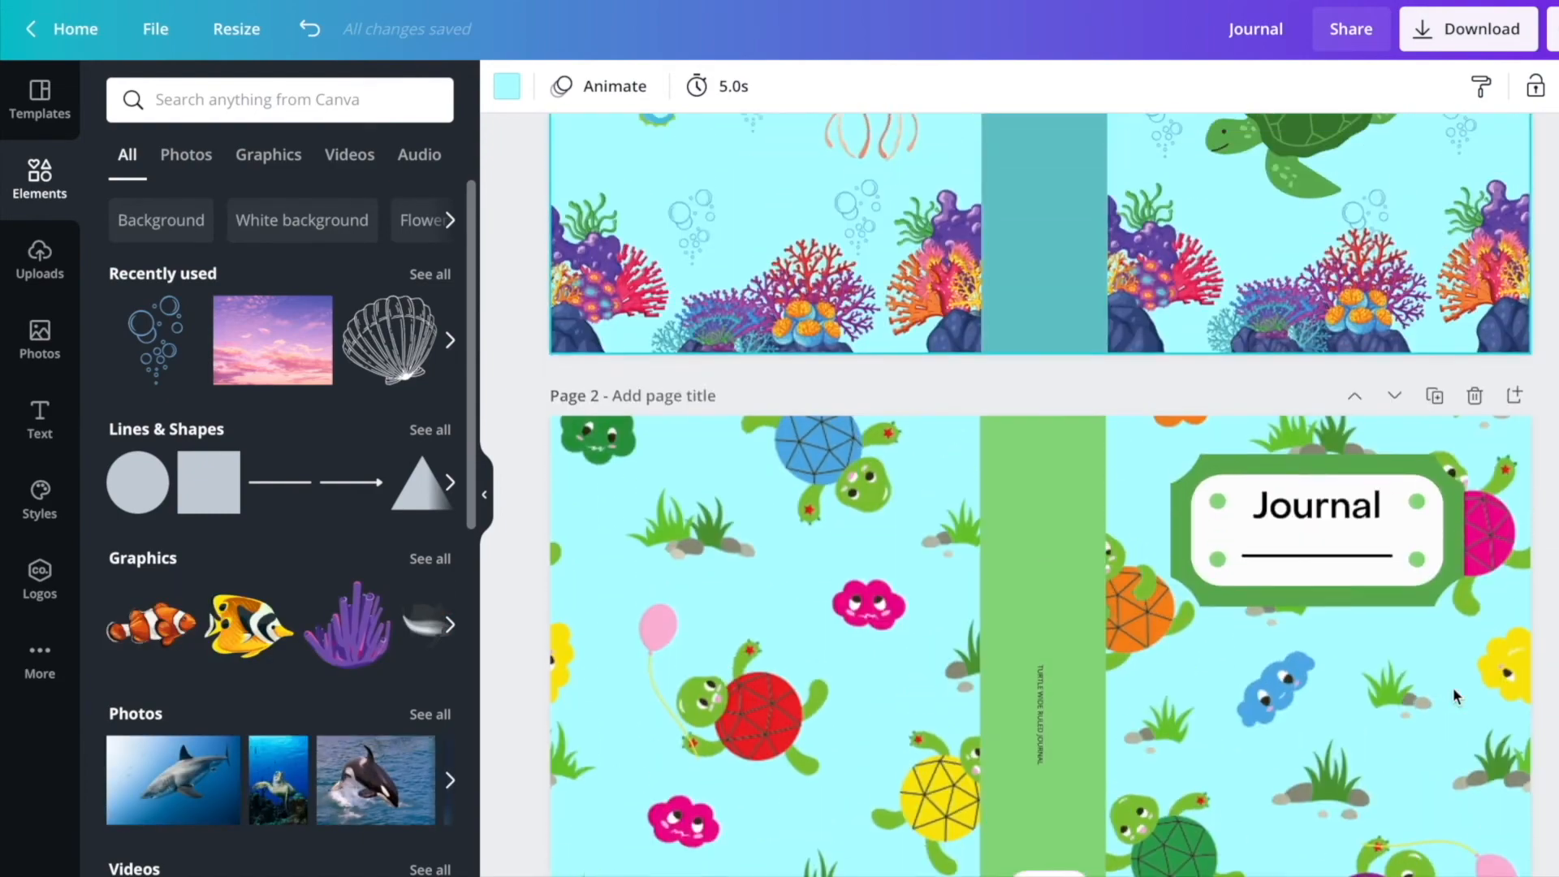
pyautogui.scroll(-10, 1453, 687)
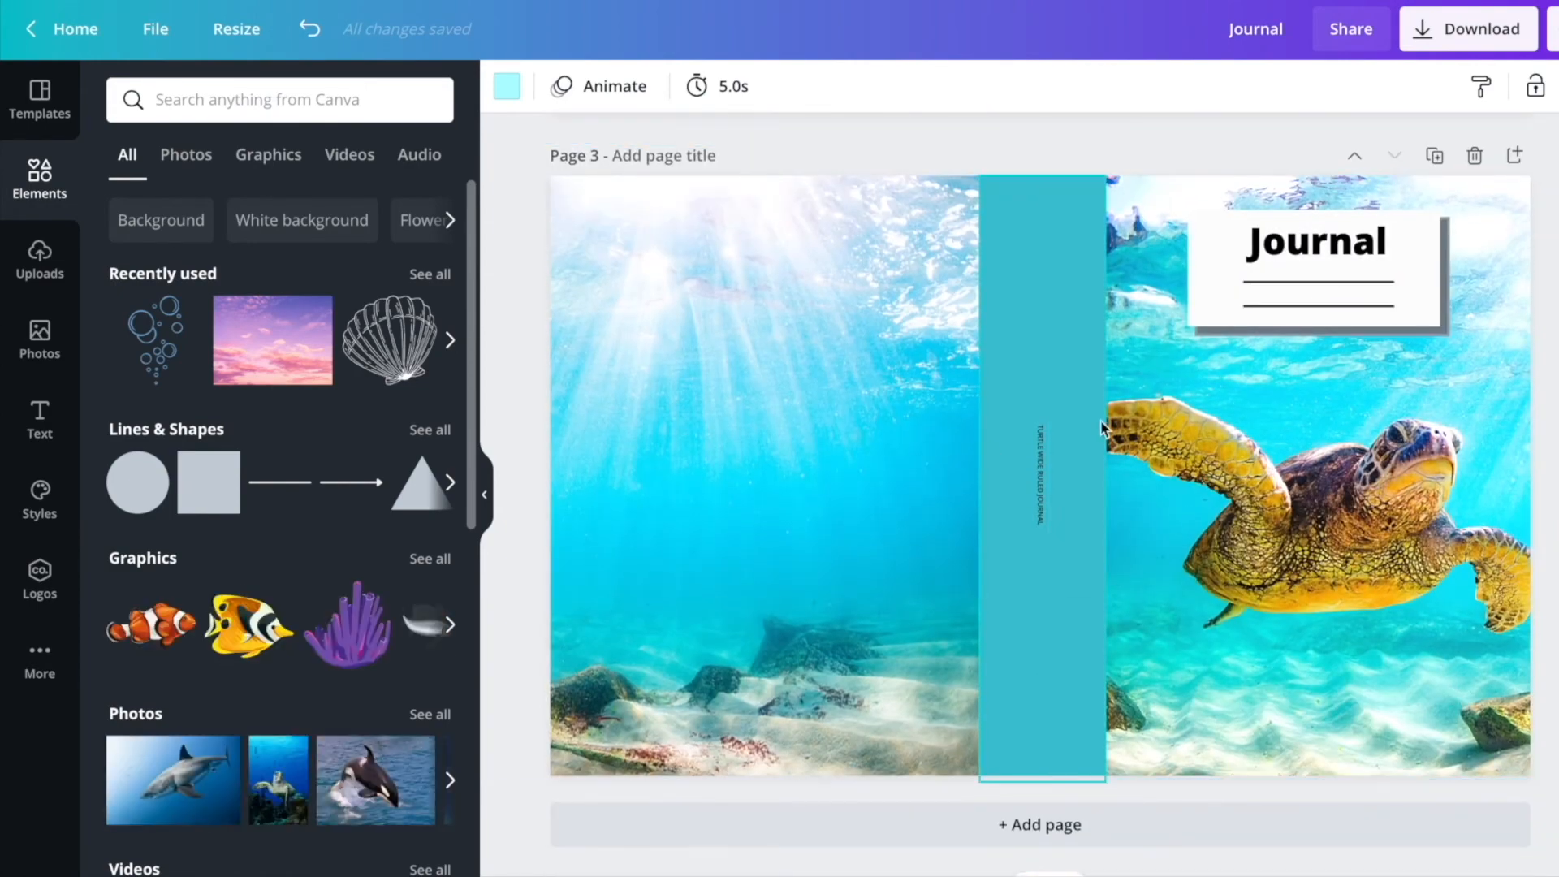
pyautogui.scroll(1, 1107, 428)
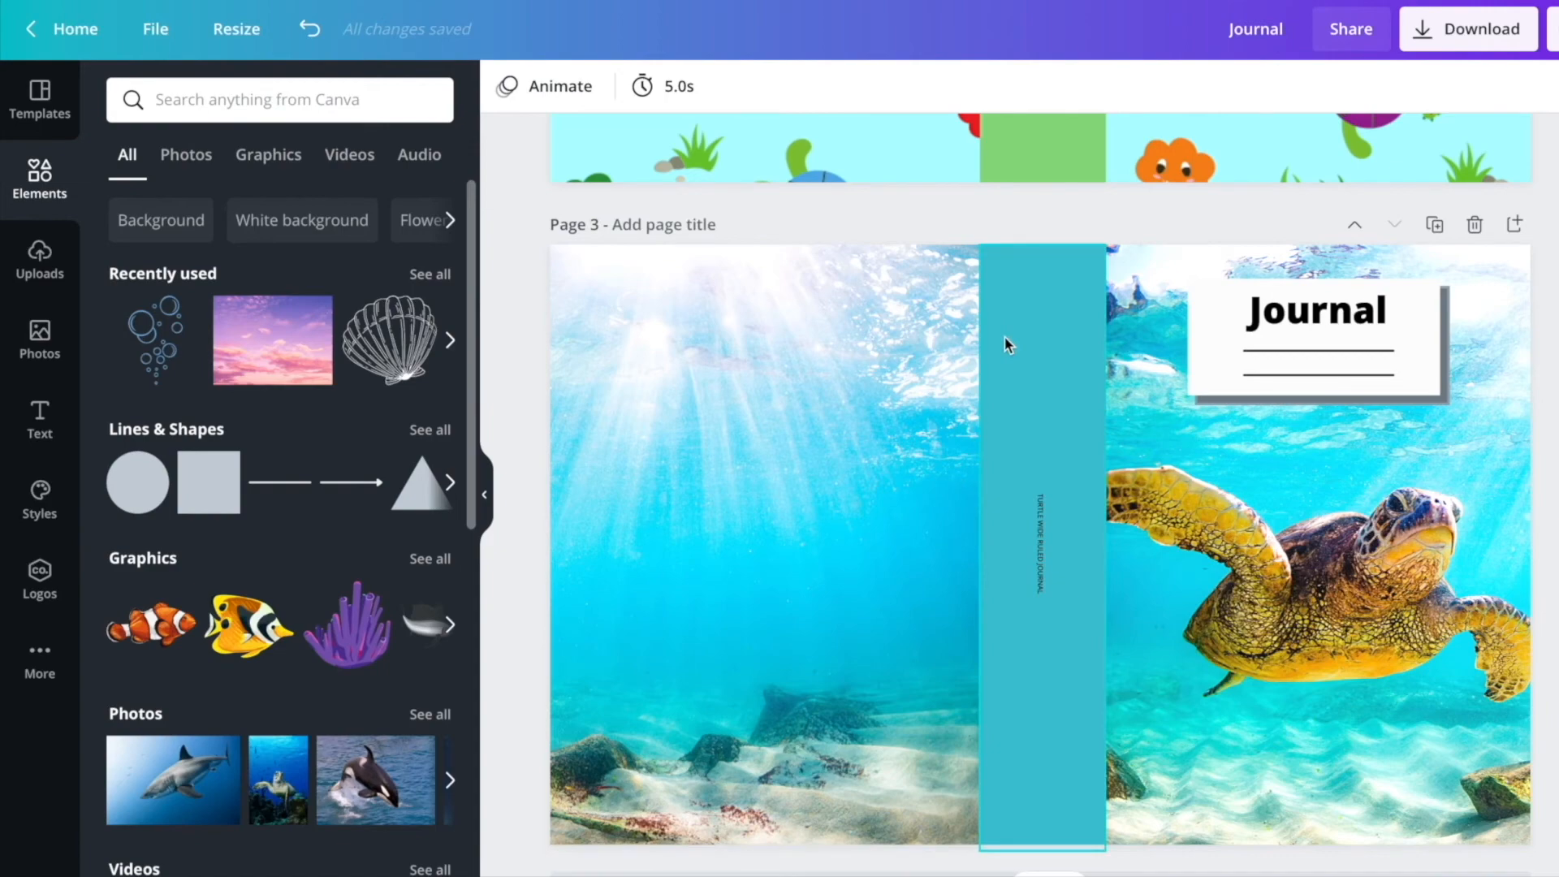
# Download all three journal cover pages as a PDF Print file.
pyautogui.scroll(5, 965, 401)
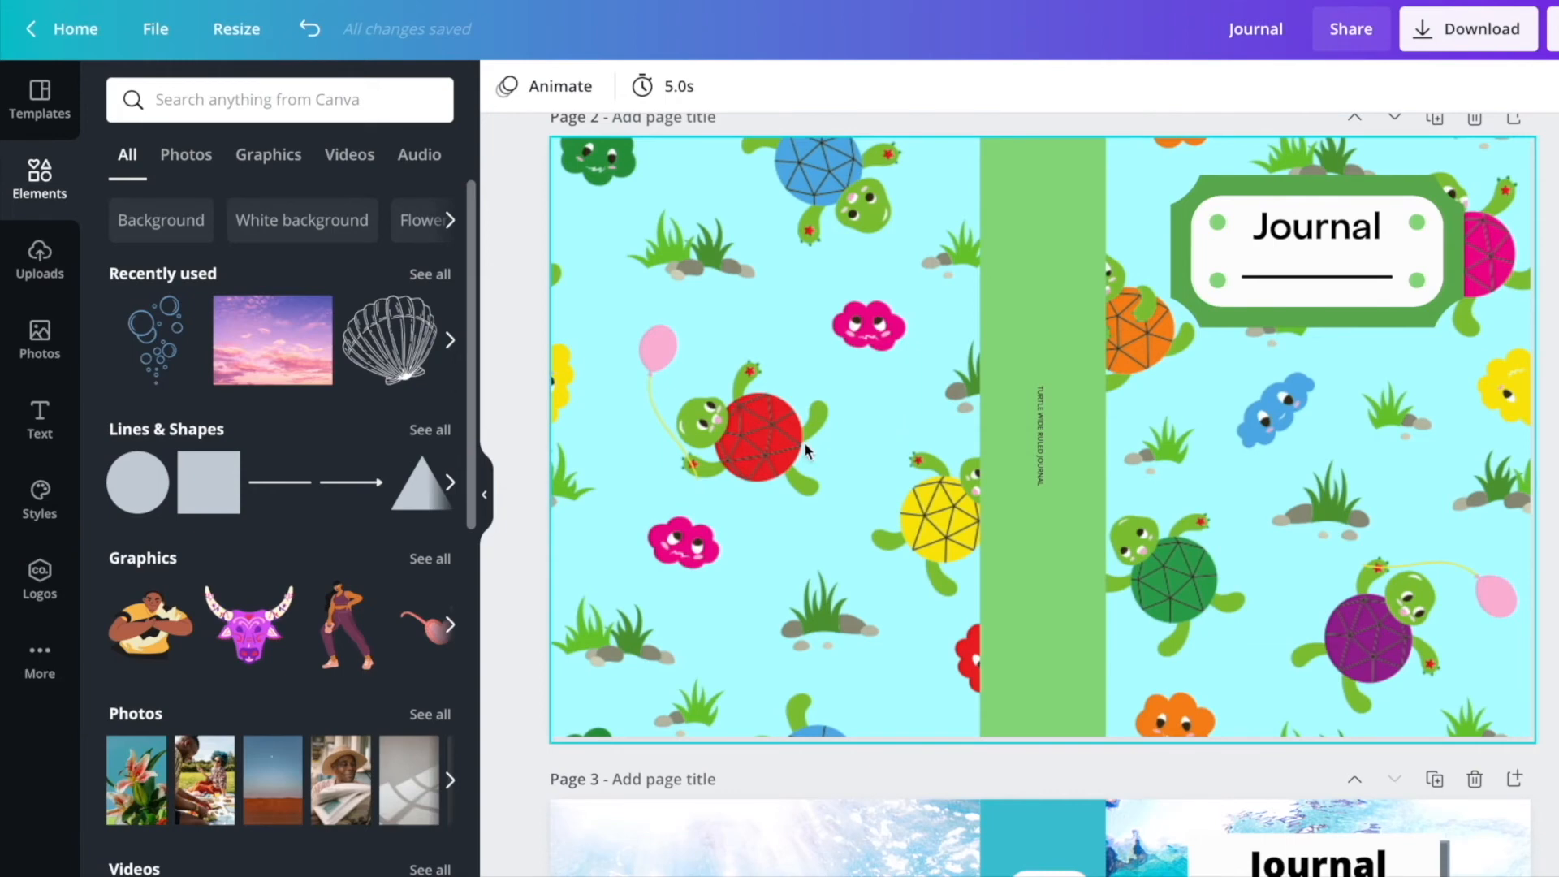
pyautogui.scroll(5, 804, 442)
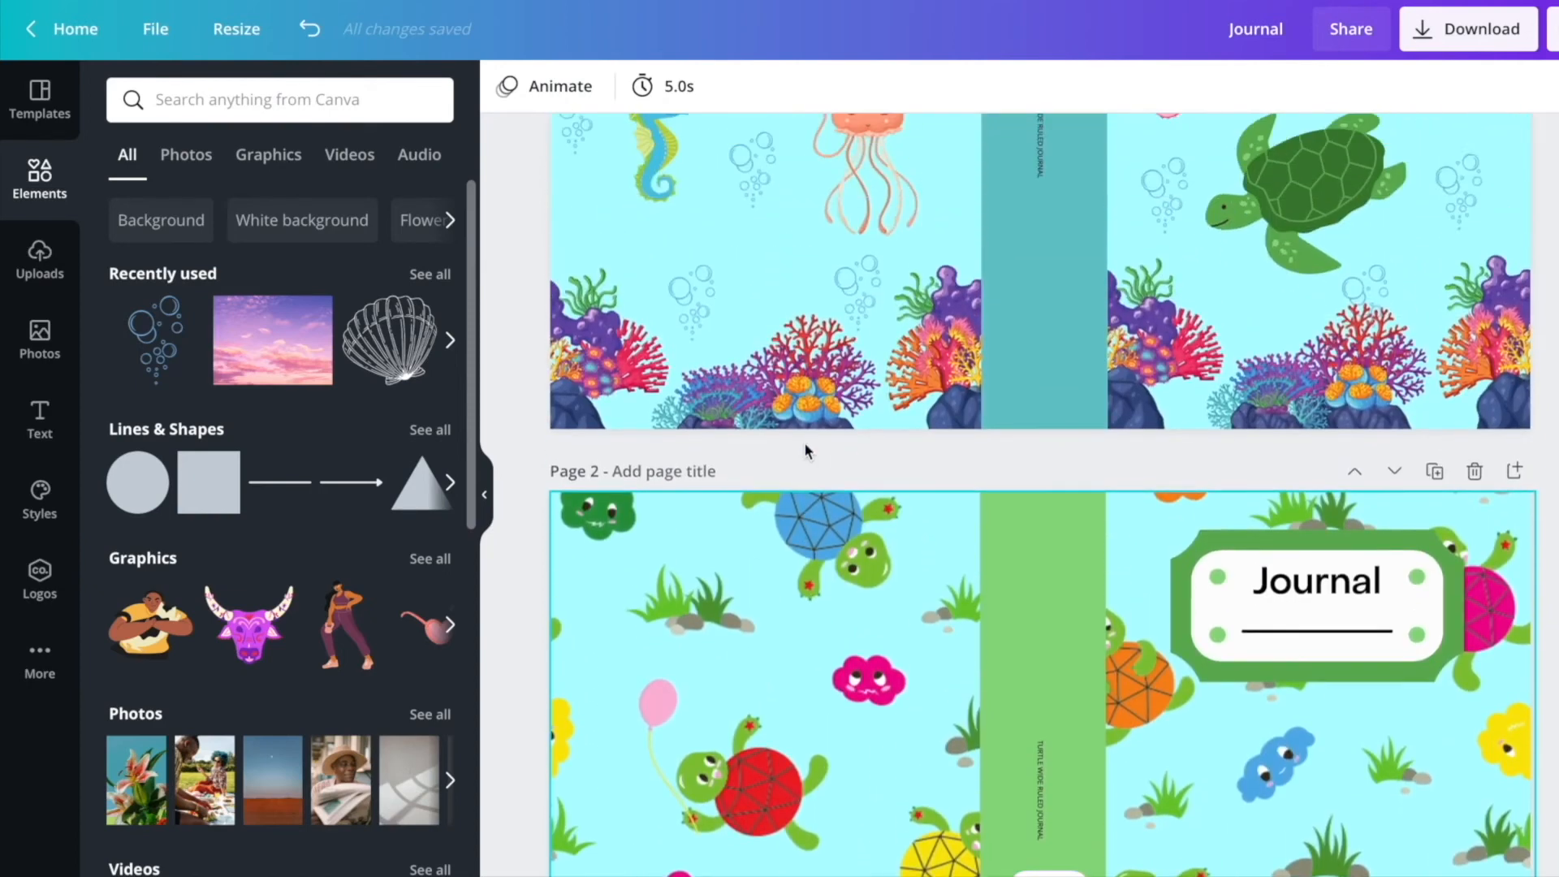
pyautogui.scroll(2, 1148, 434)
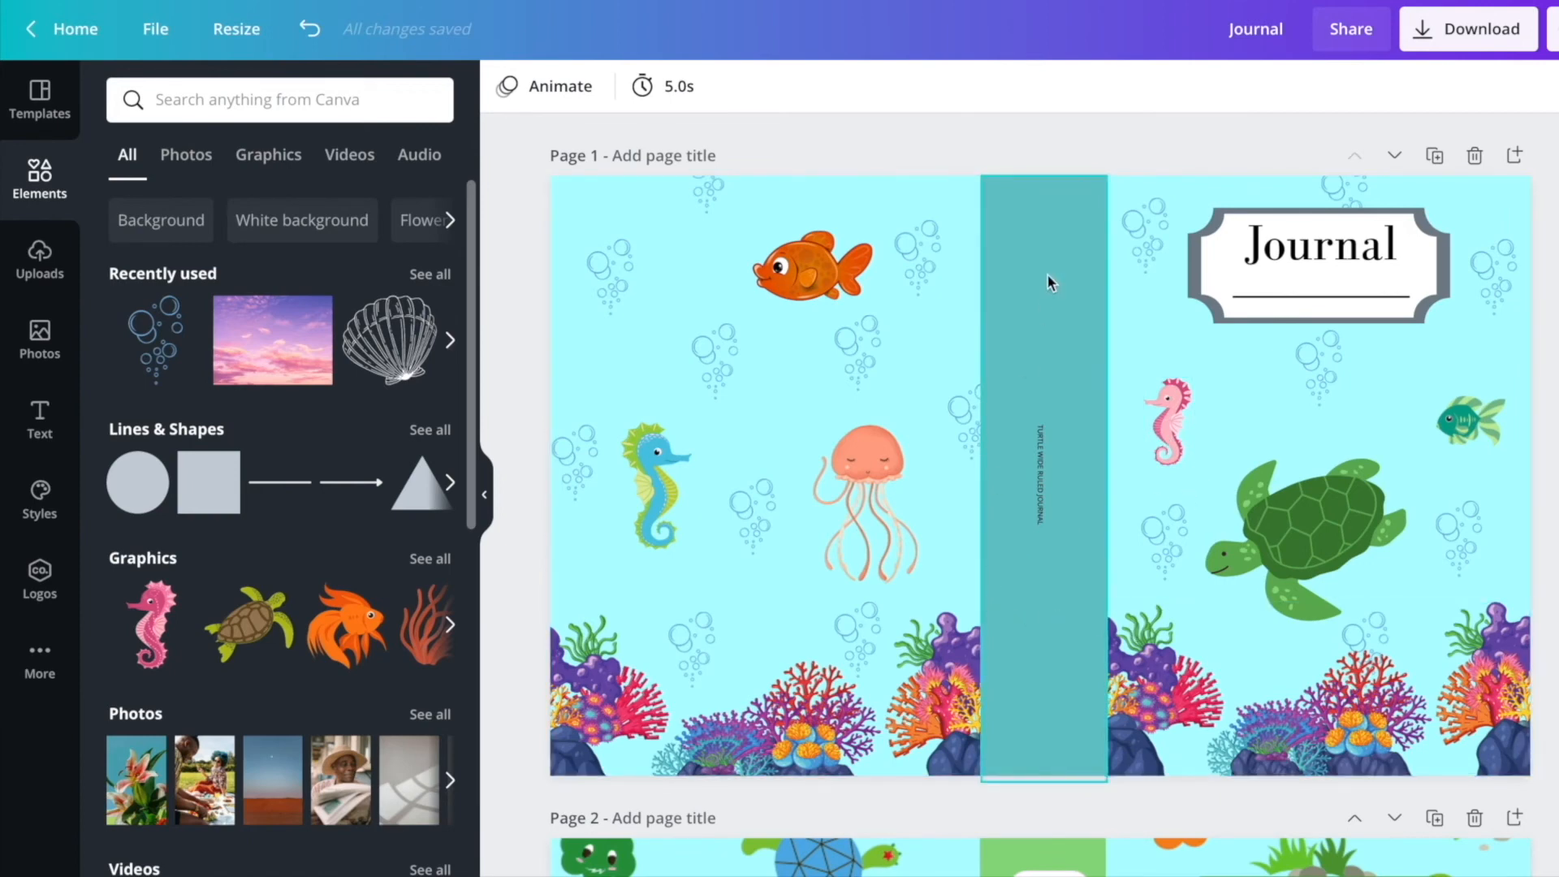
pyautogui.scroll(-1, 1047, 275)
pyautogui.click(1462, 30)
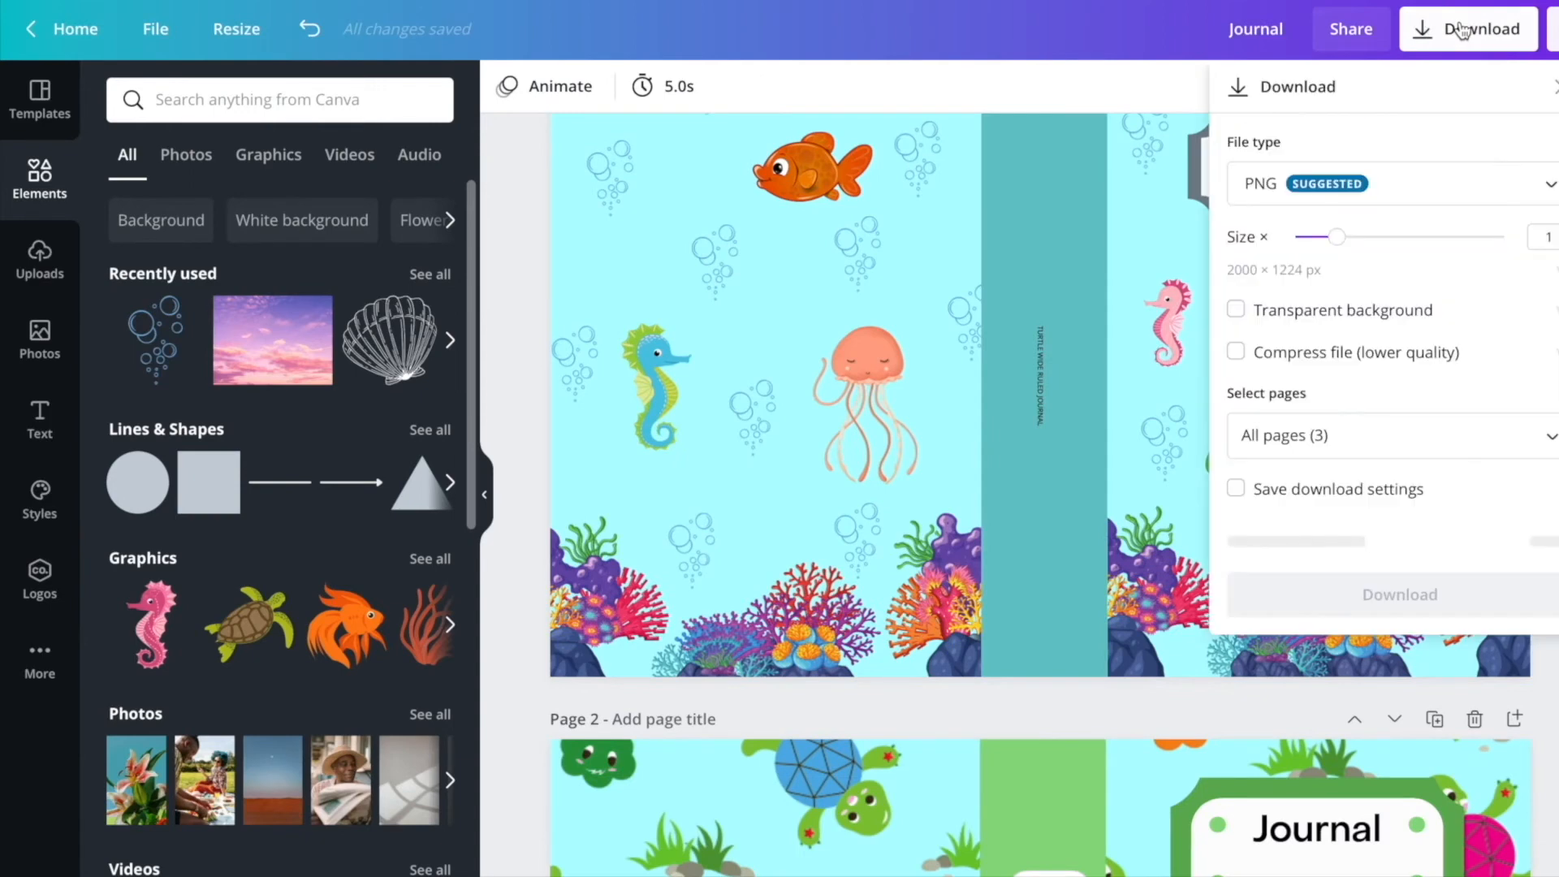
pyautogui.click(1546, 202)
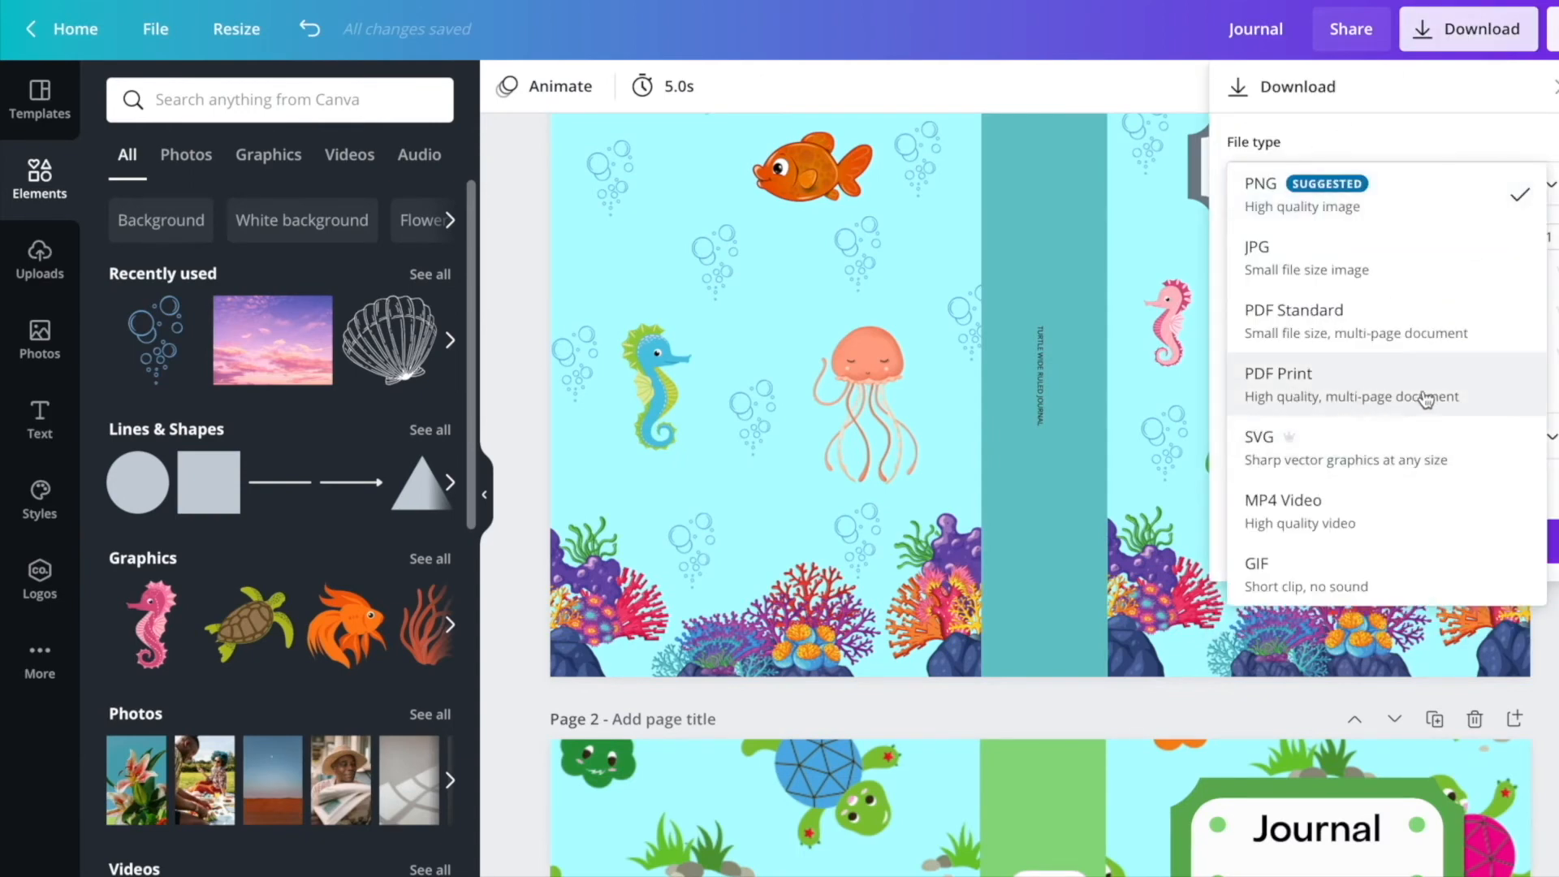
pyautogui.click(1291, 390)
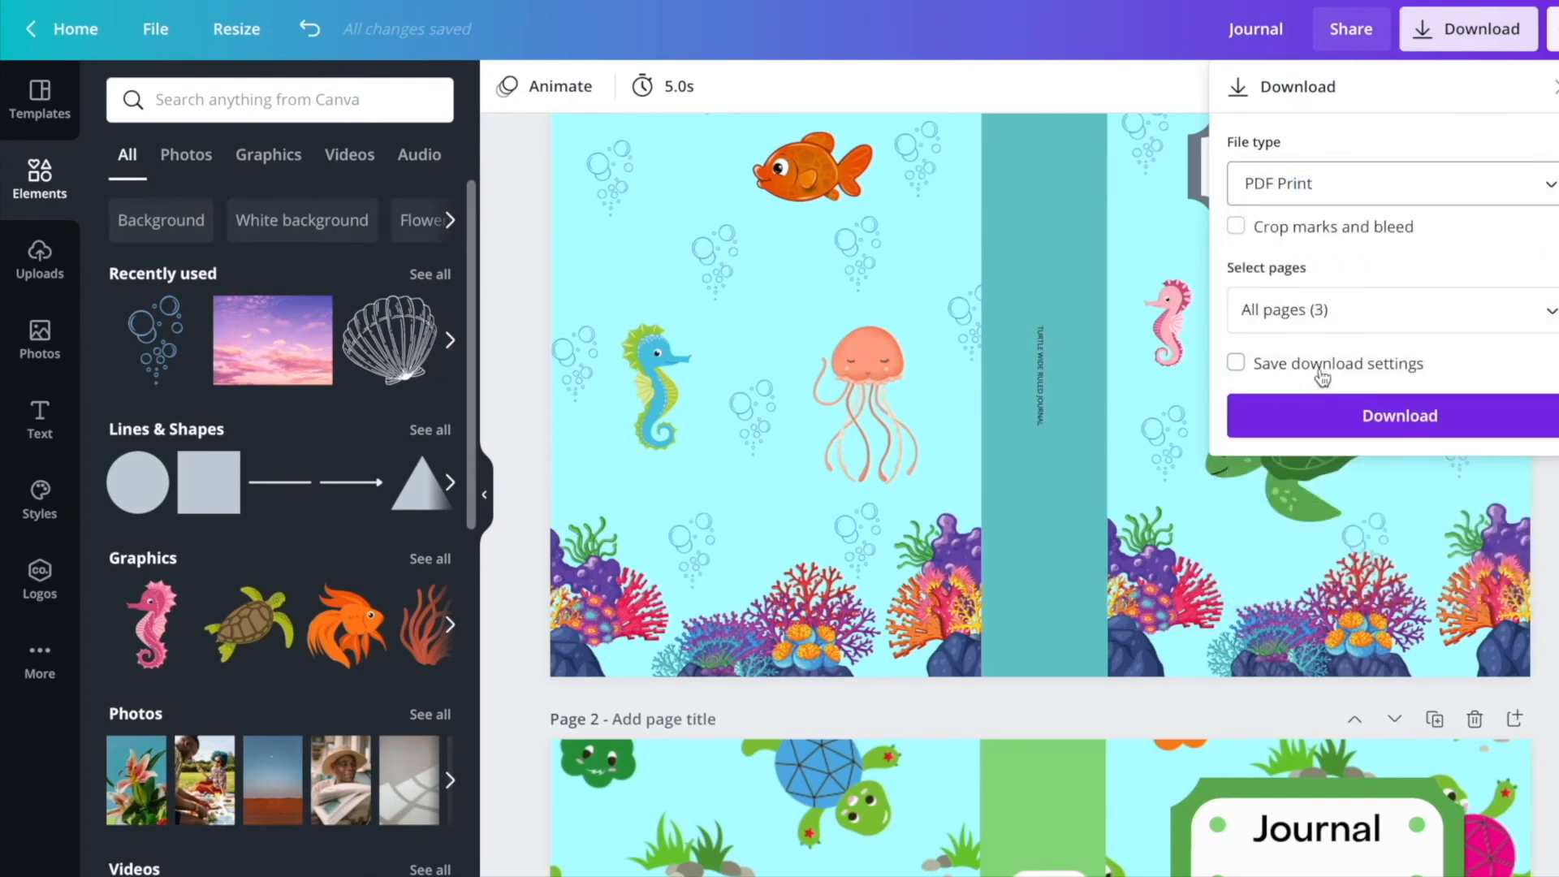
pyautogui.click(1537, 324)
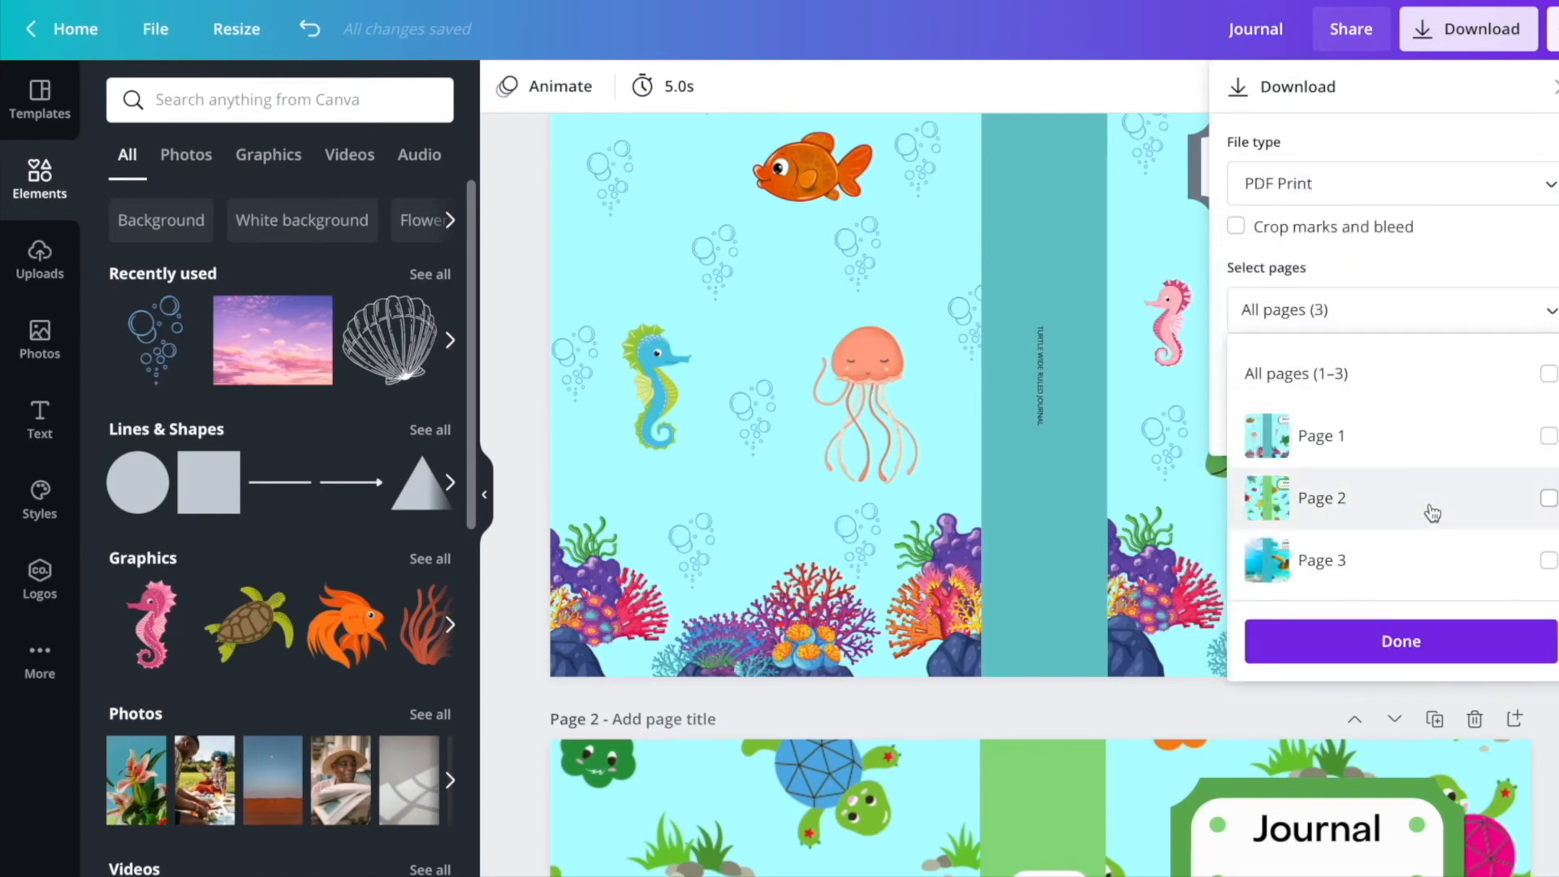
pyautogui.click(1547, 374)
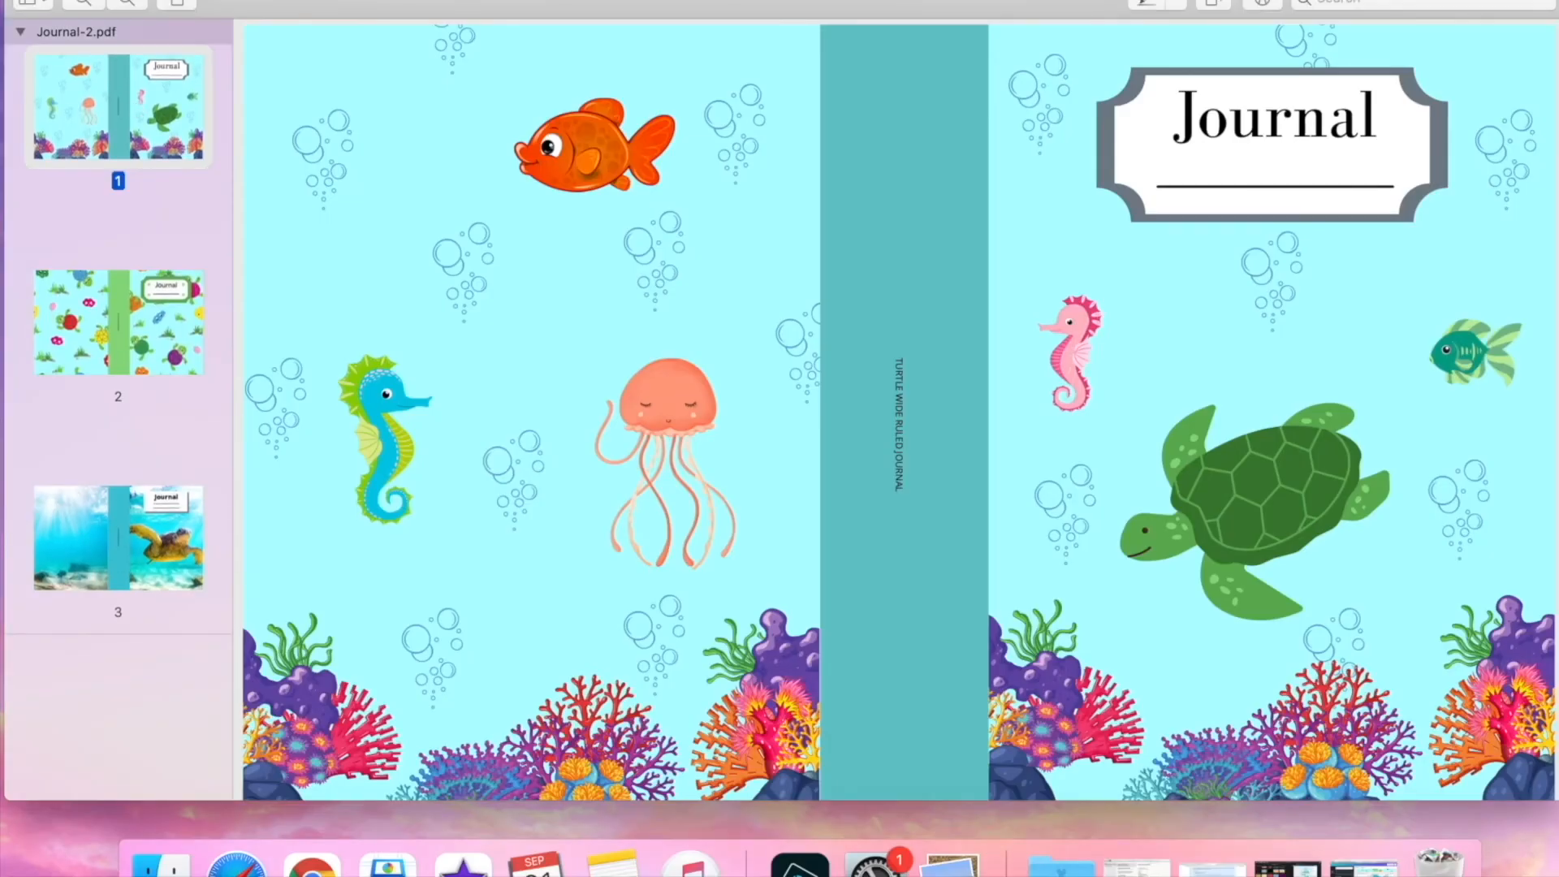
# Extract each of the three pages of Journal-2.pdf onto the desktop as a separate PDF file.
pyautogui.moveTo(1556, 1); pyautogui.dragTo(1405, 65)
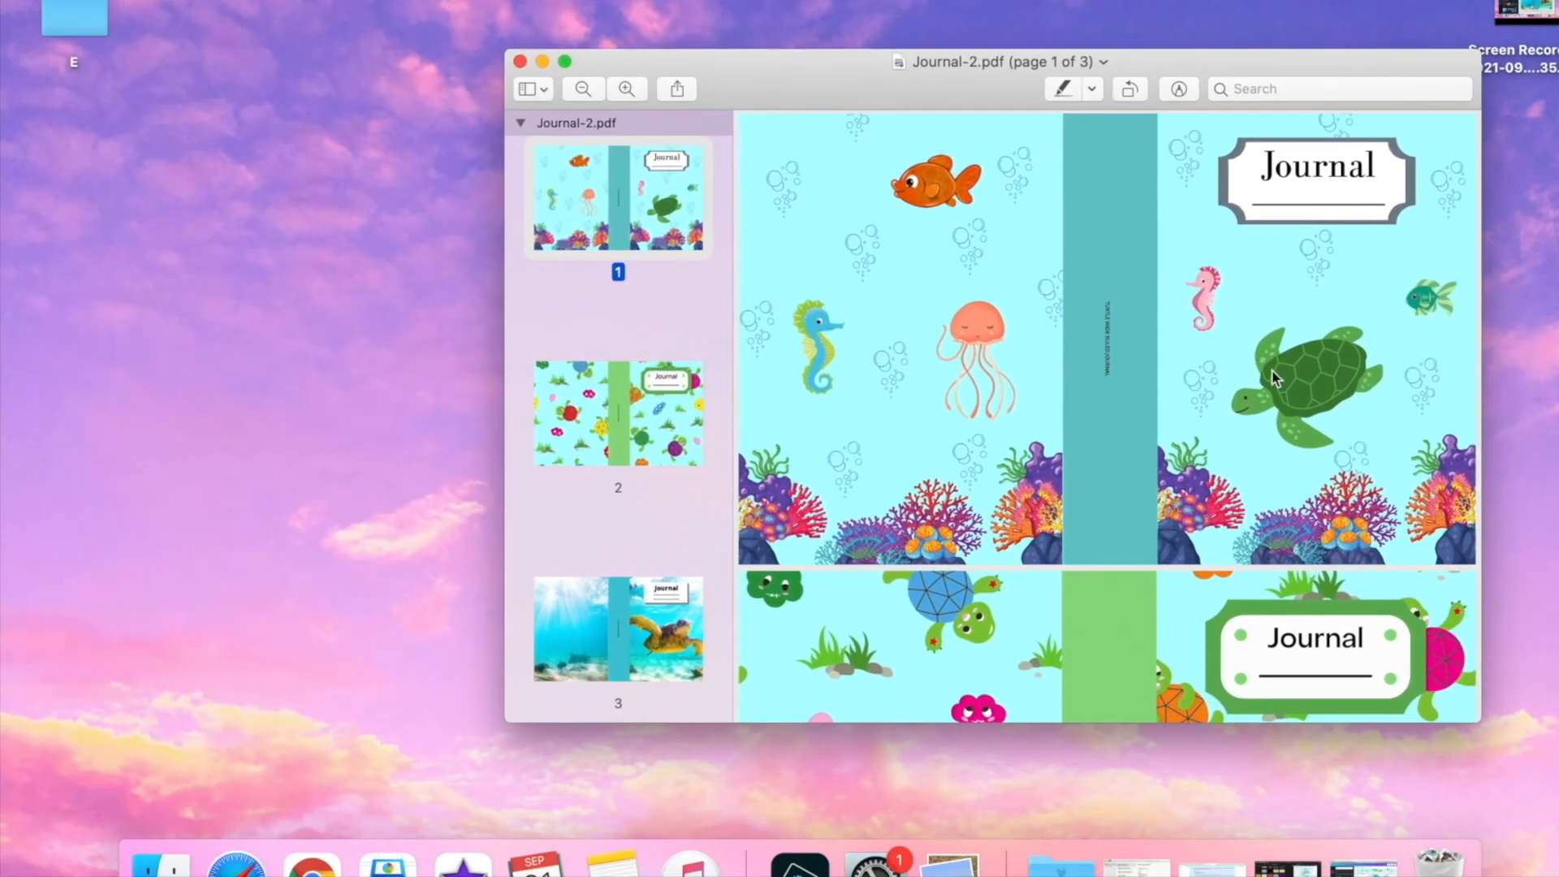
pyautogui.scroll(1, 546, 542)
pyautogui.moveTo(573, 209); pyautogui.dragTo(248, 158)
pyautogui.moveTo(570, 398); pyautogui.dragTo(227, 320)
pyautogui.moveTo(568, 617); pyautogui.dragTo(203, 491)
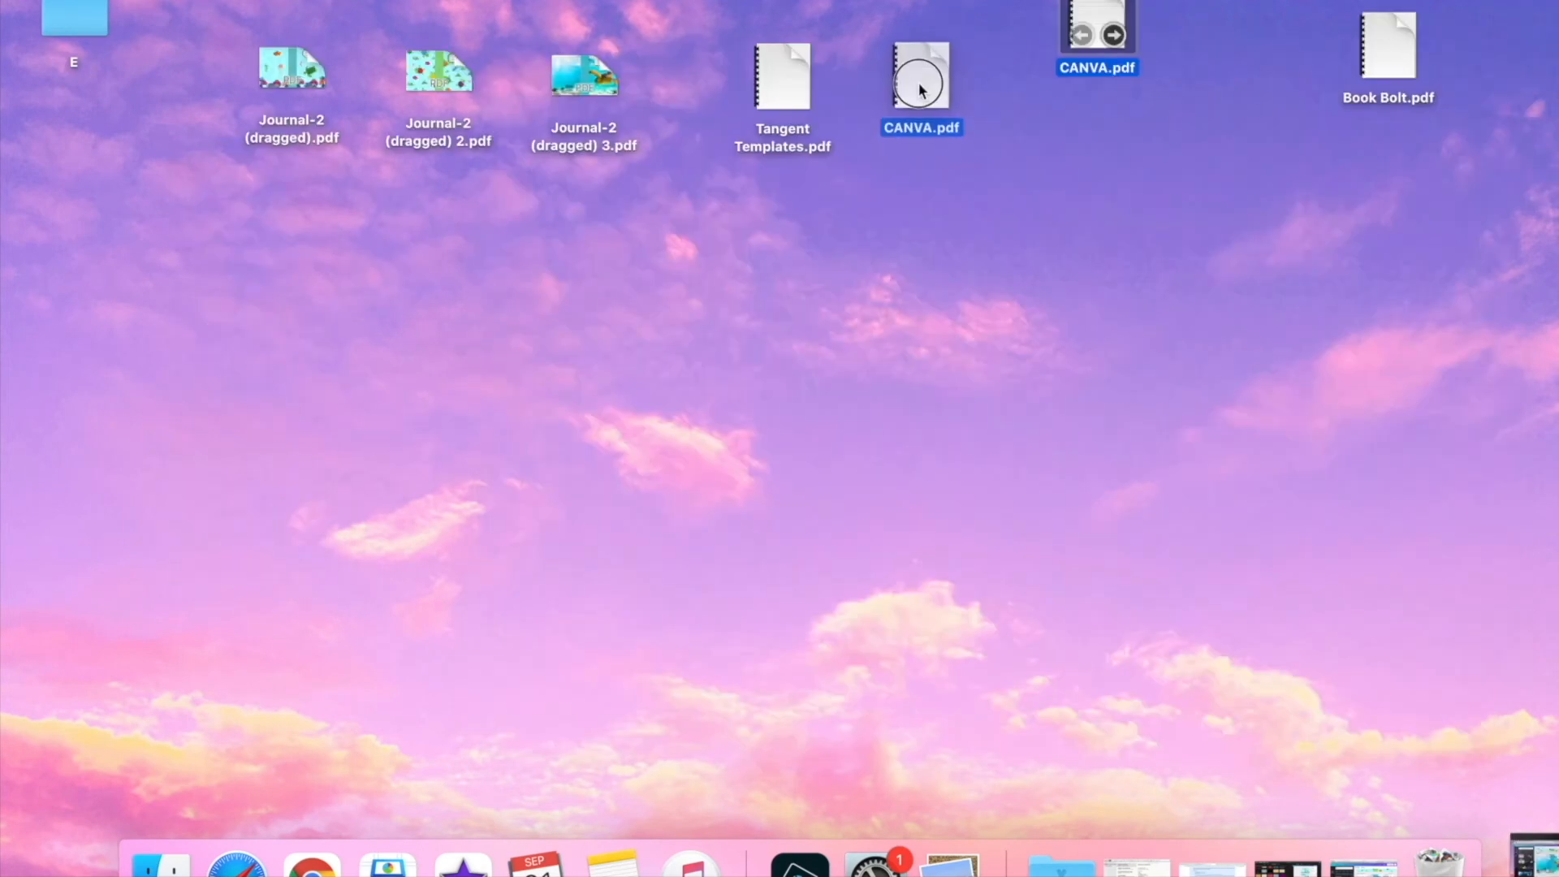
# Line up CANVA.pdf and Book Bolt.pdf beside Tangent Templates.pdf on the desktop, and highlight the cover files and the interior files in turn.
pyautogui.moveTo(920, 87); pyautogui.dragTo(922, 87)
pyautogui.moveTo(1380, 57); pyautogui.dragTo(1039, 99)
pyautogui.moveTo(197, 91); pyautogui.dragTo(623, 113)
pyautogui.click(632, 187)
pyautogui.moveTo(728, 71); pyautogui.dragTo(1102, 130)
pyautogui.click(1093, 255)
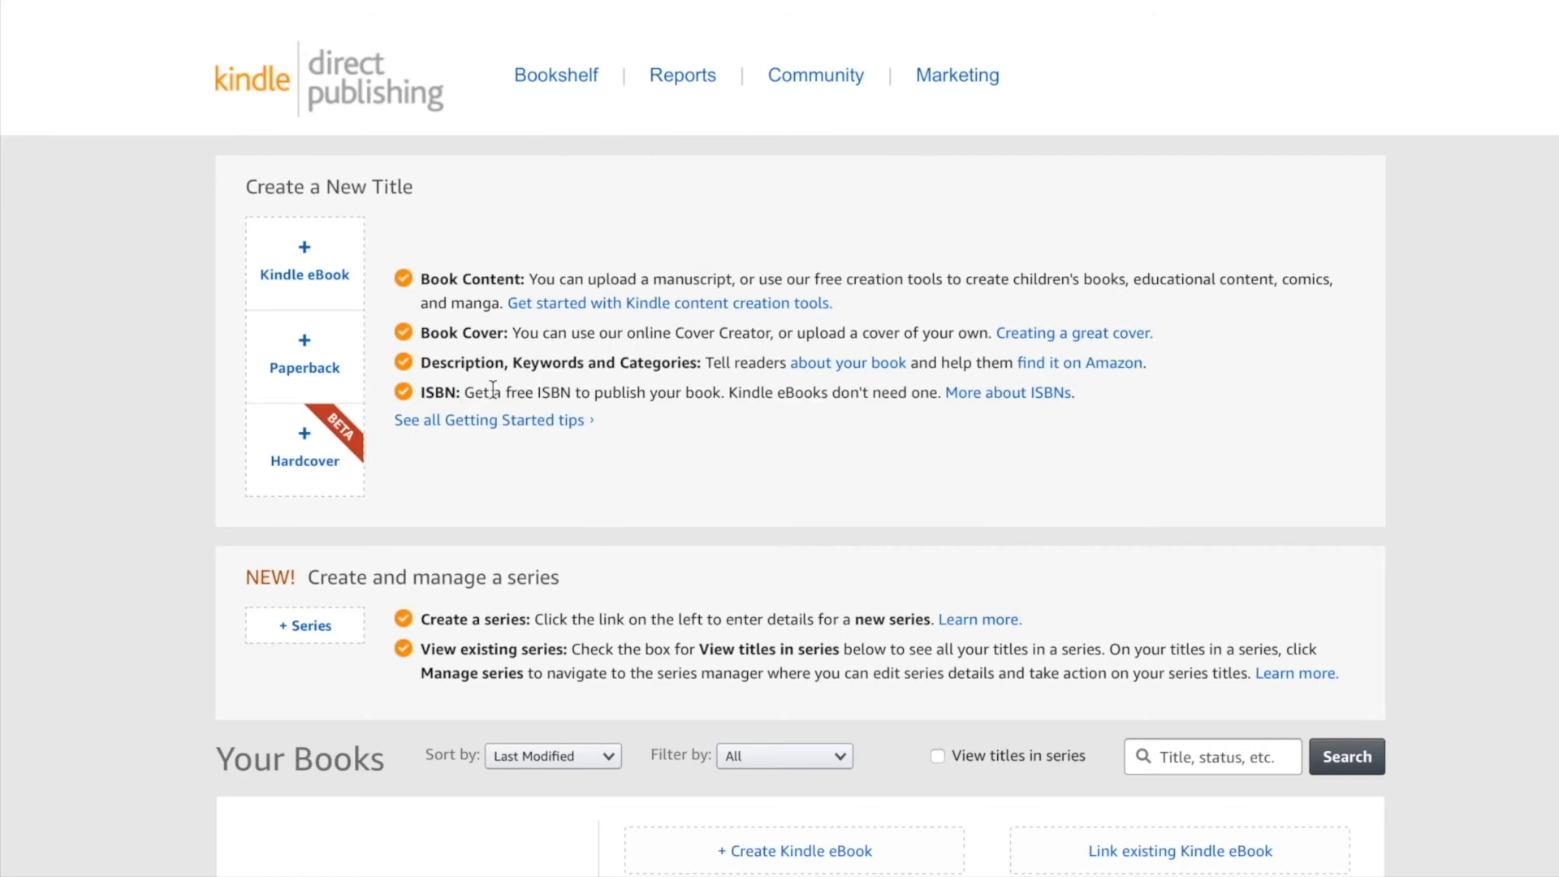
# Start a new paperback title in Kindle Direct Publishing and go to its Book Title section.
pyautogui.click(305, 368)
pyautogui.scroll(-1, 585, 368)
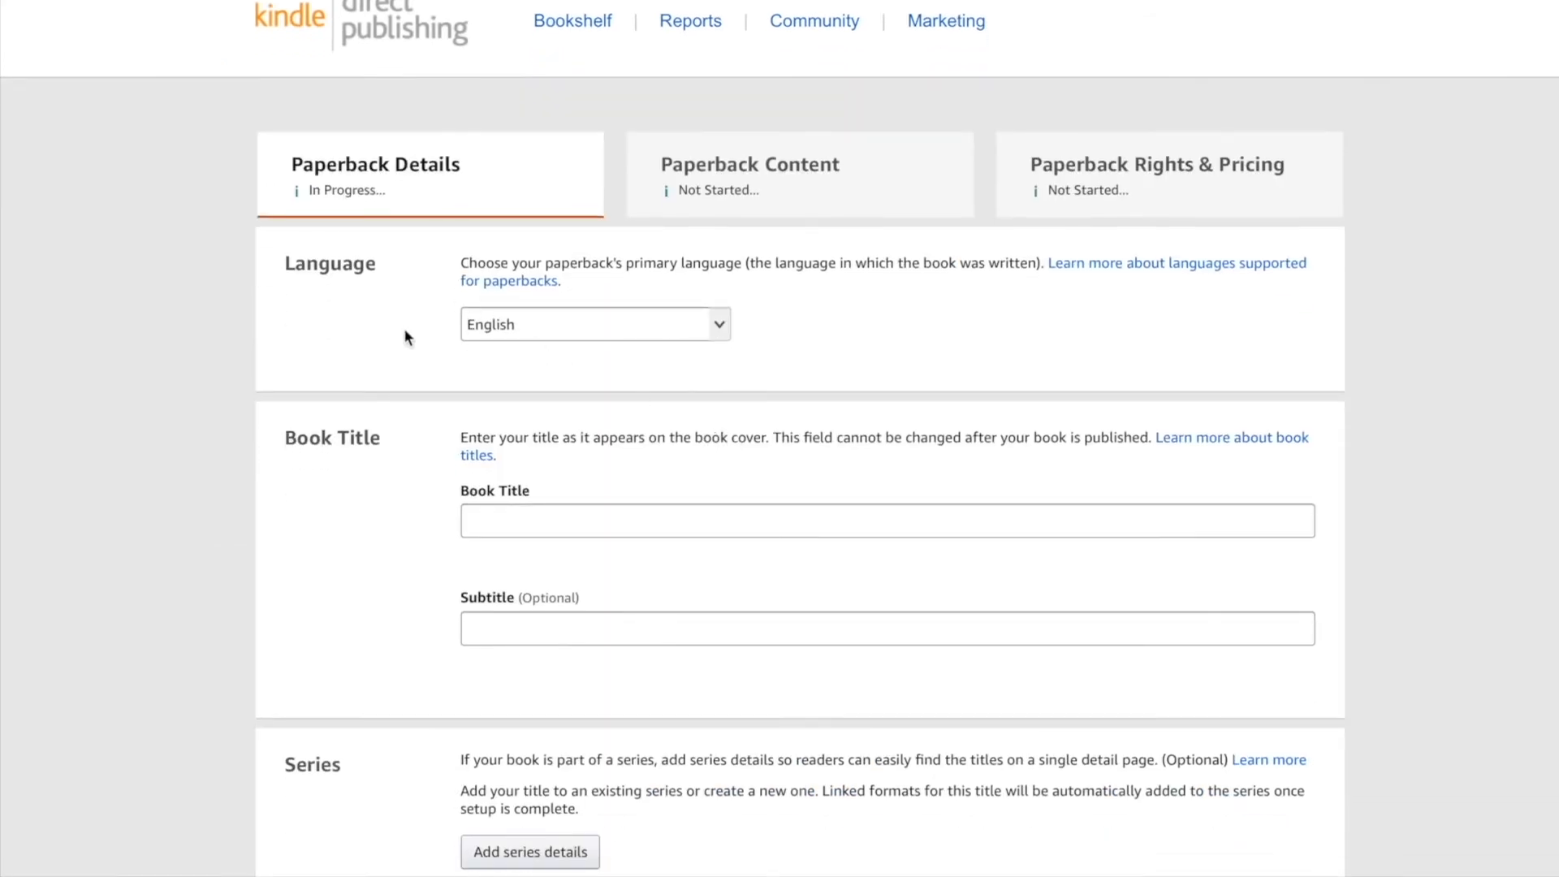
pyautogui.scroll(-2, 632, 335)
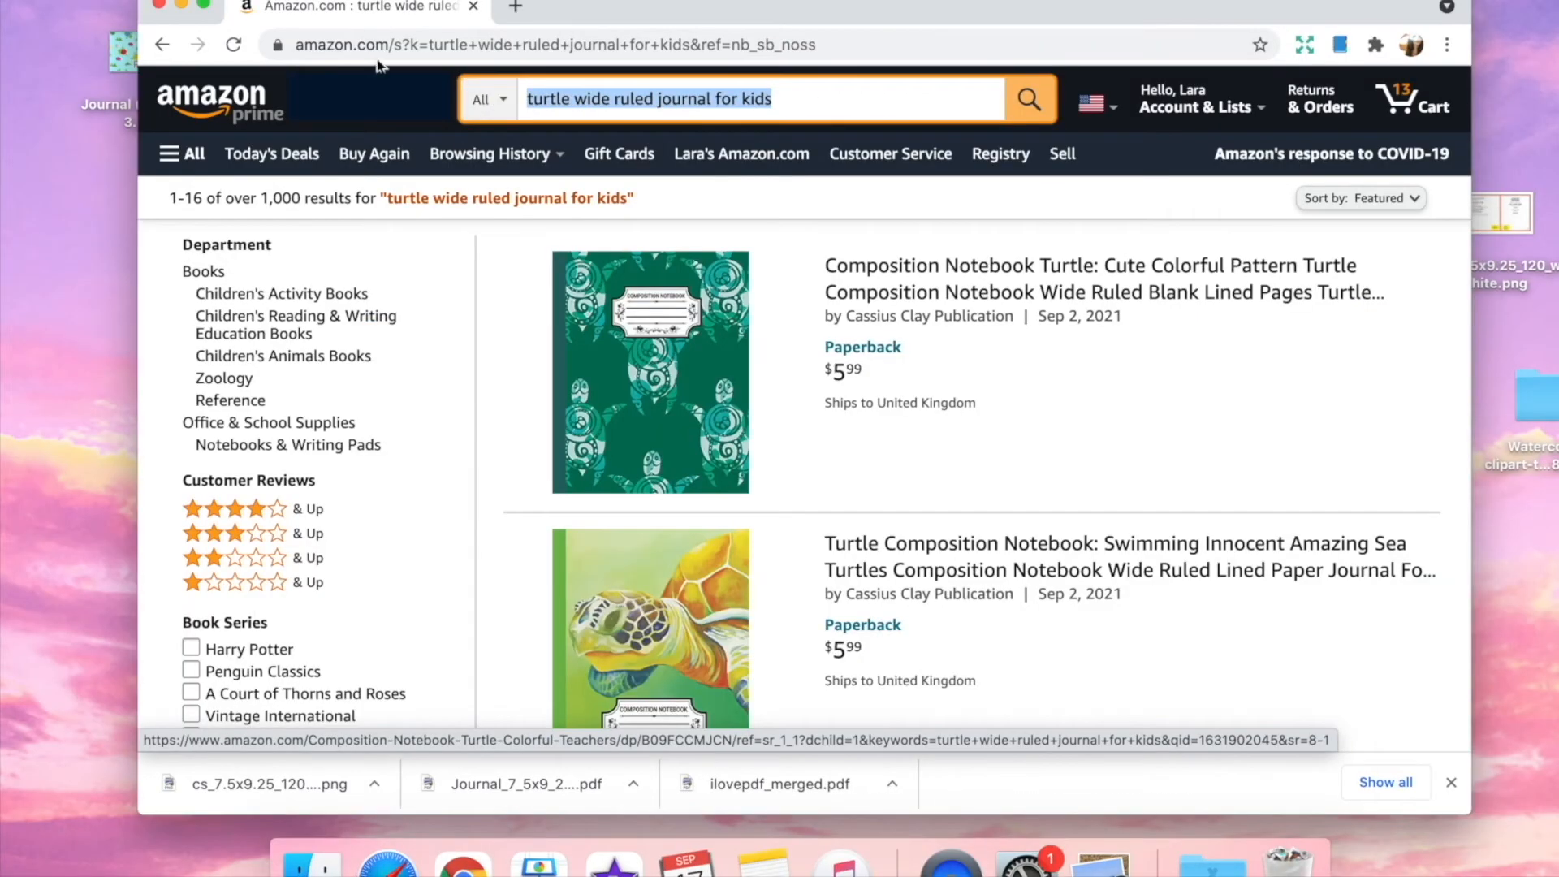
# Copy "turtle wide ruled journal for kids" from the Amazon search and paste it as the paperback's book title.
pyautogui.click(185, 1)
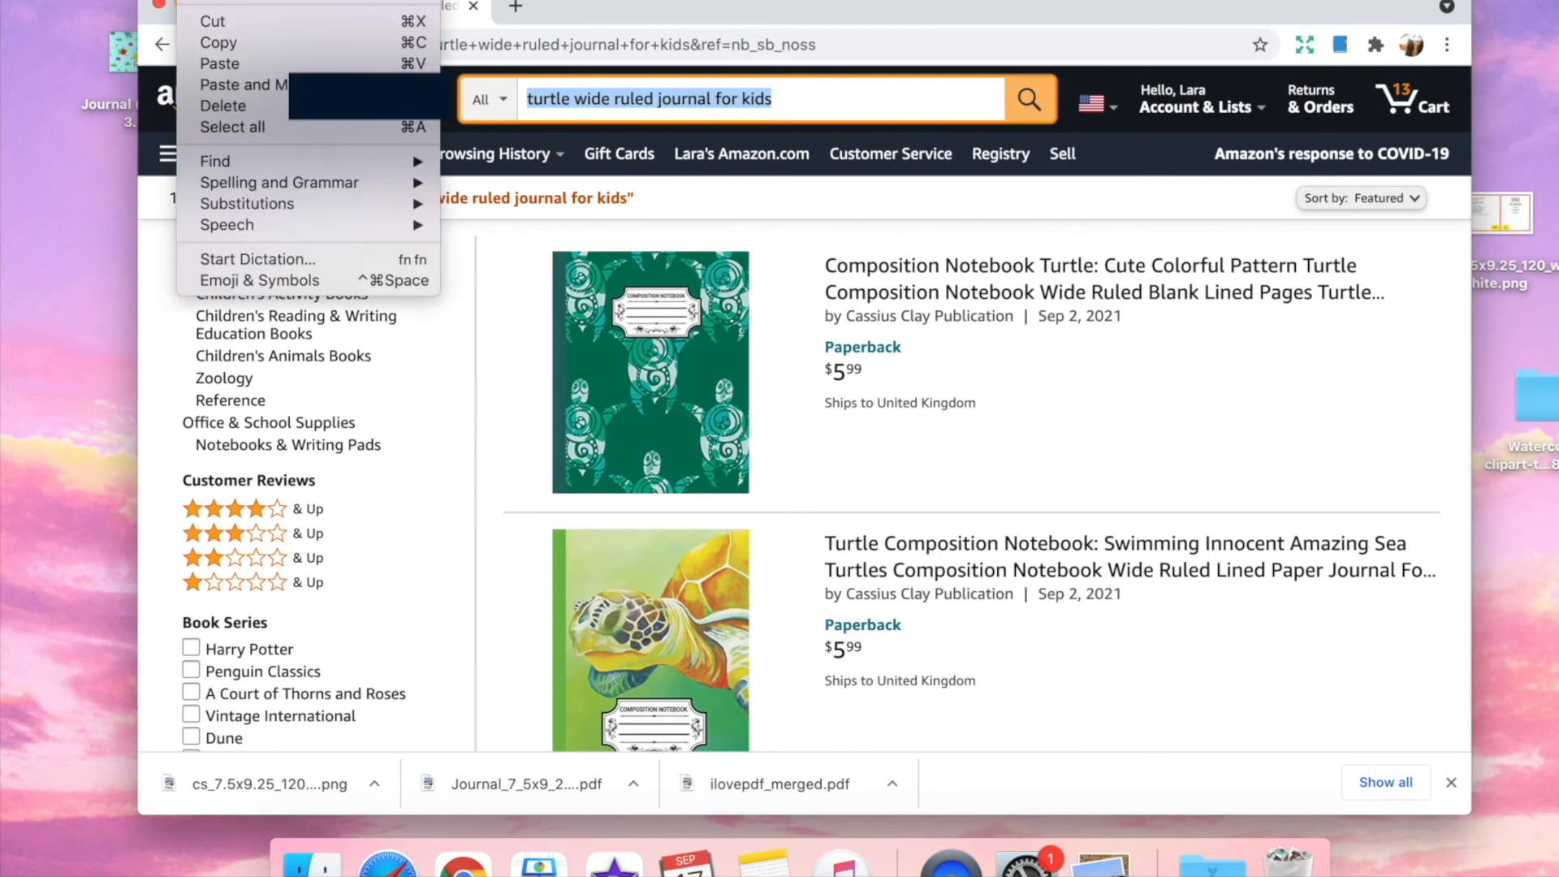
pyautogui.click(212, 39)
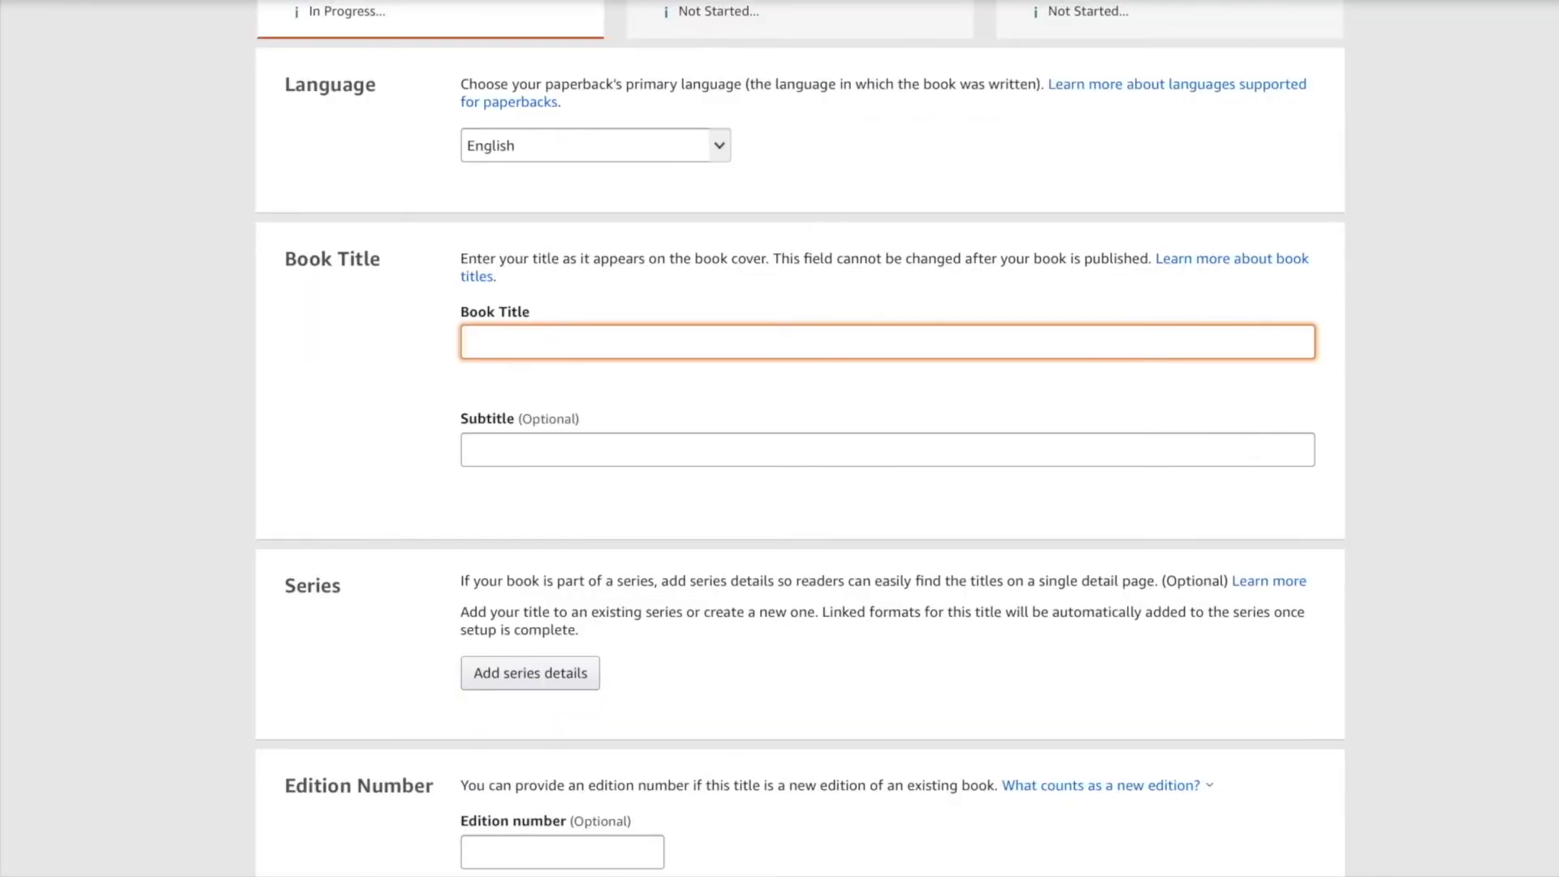
pyautogui.click(187, 2)
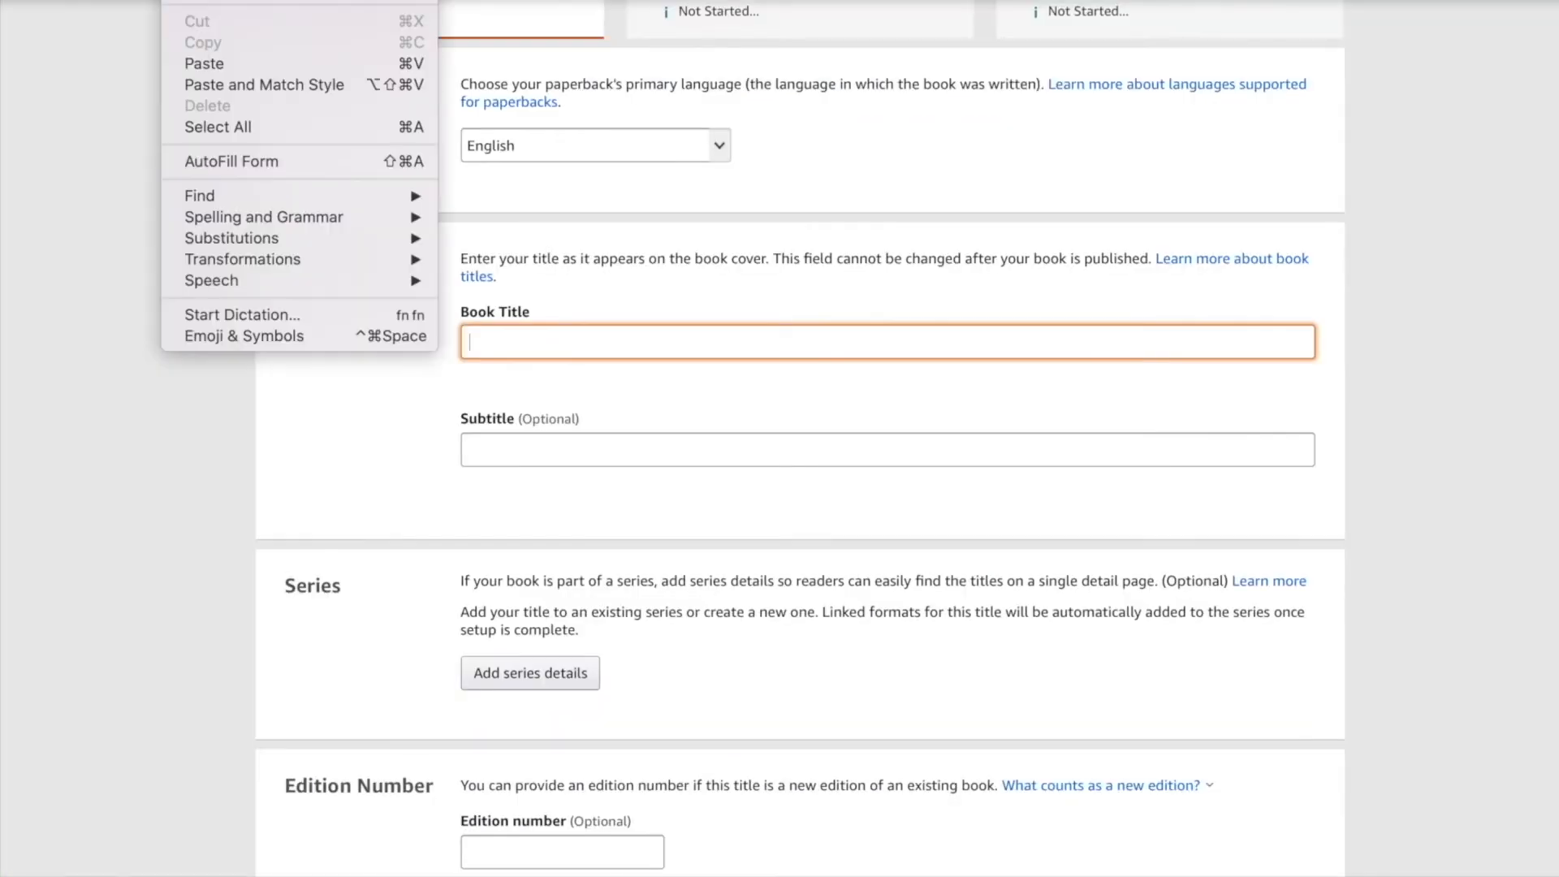
pyautogui.click(207, 56)
# Capitalize each word of the book title so it reads "Turtle Wide Ruled Journal For Kids".
pyautogui.press('BackSpace')
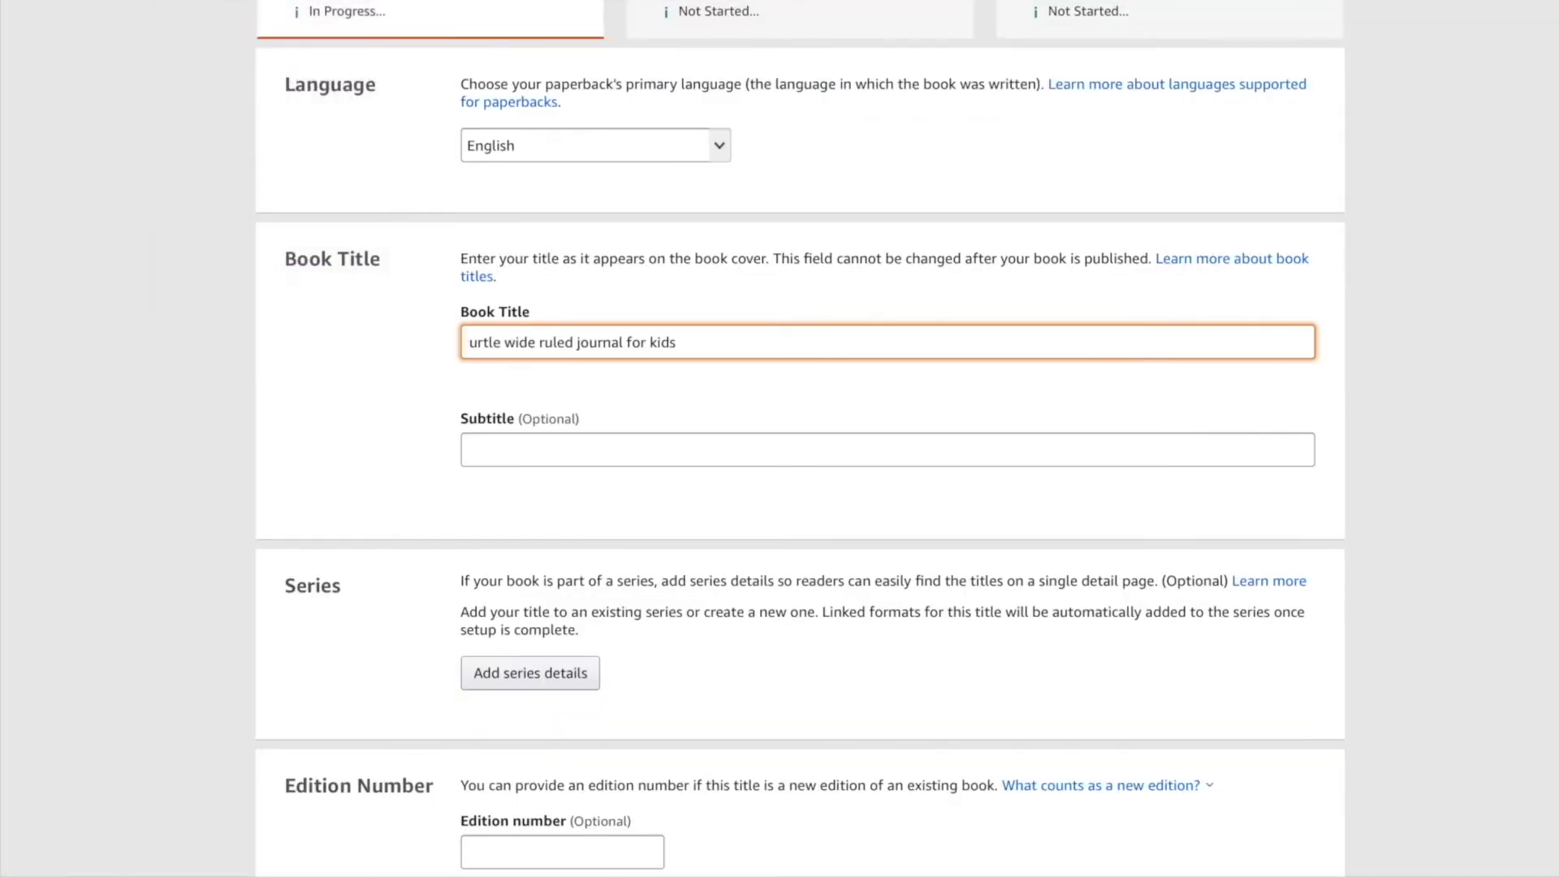
pyautogui.write('T')
pyautogui.press('Right')
pyautogui.press('Right')
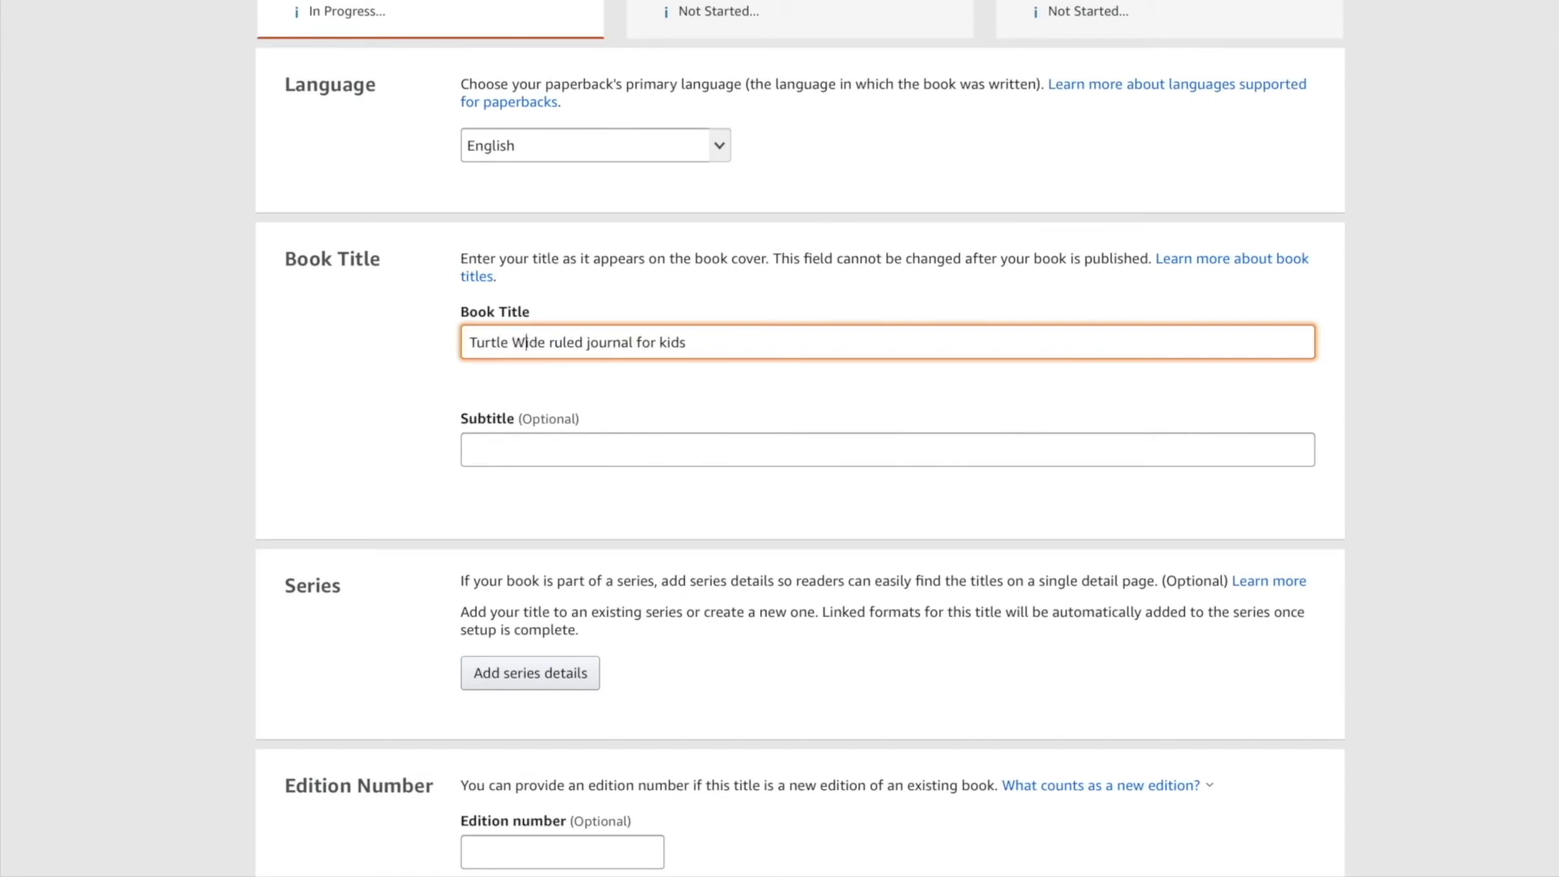
pyautogui.click(524, 312)
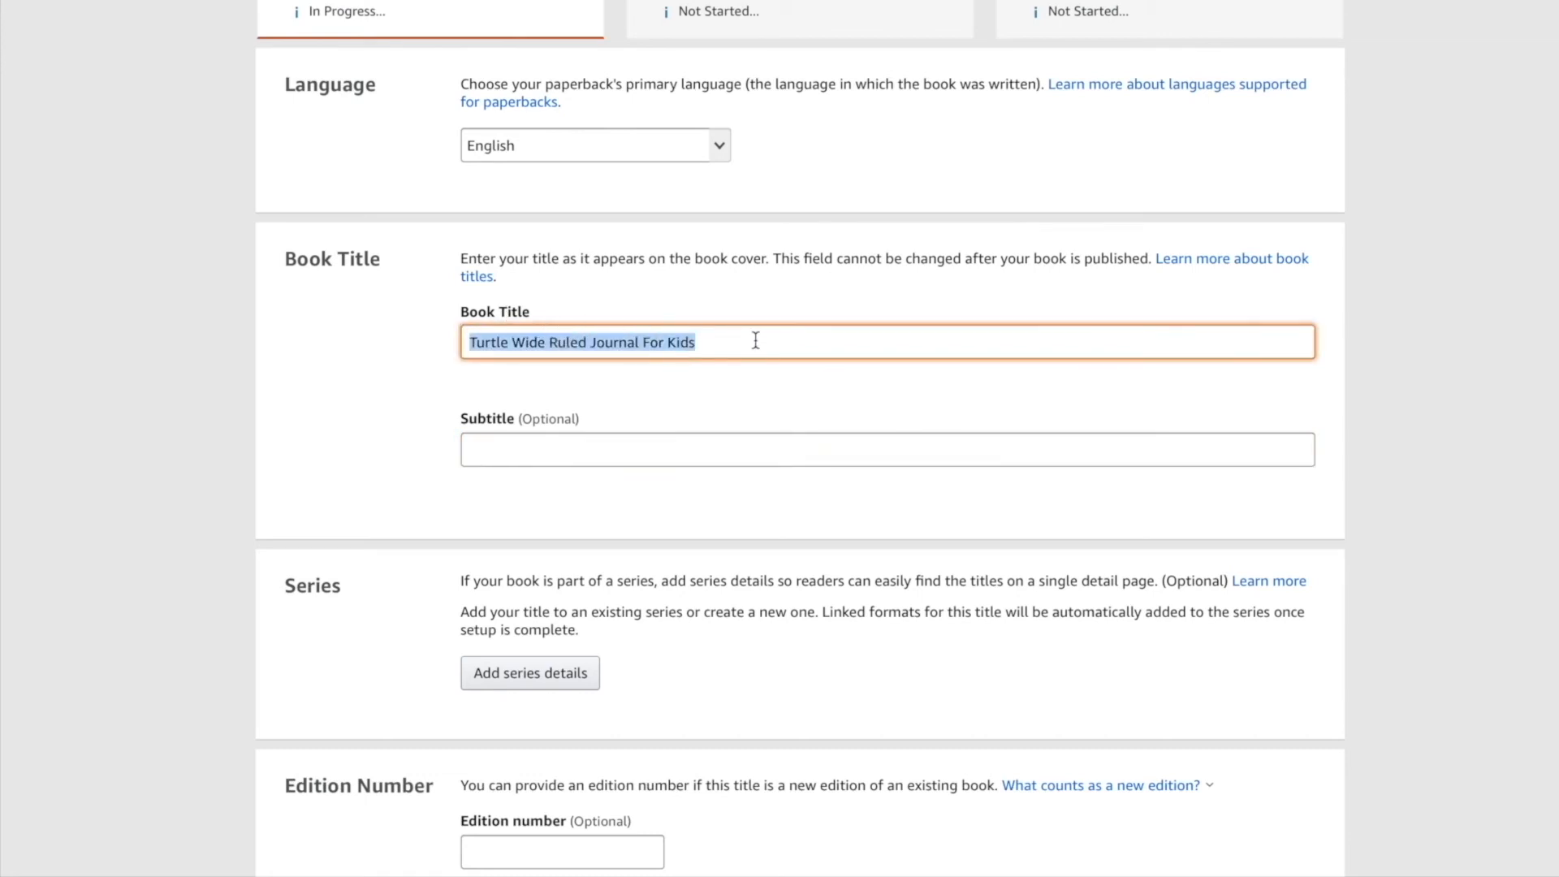
# Check the entered book title and place the cursor in the empty Subtitle field.
pyautogui.click(723, 346)
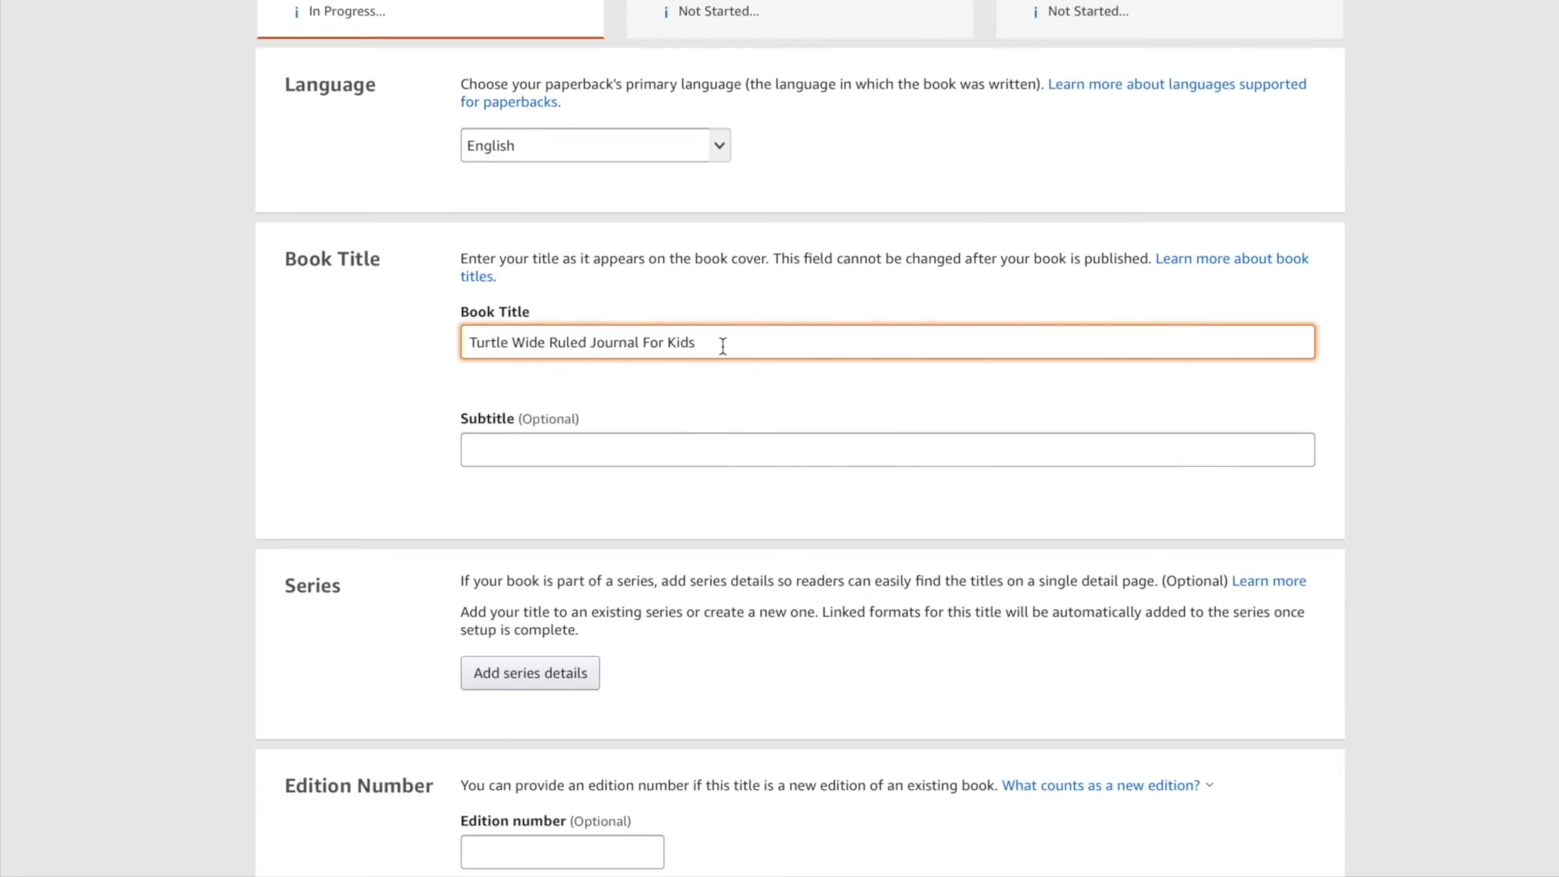
pyautogui.moveTo(723, 346); pyautogui.dragTo(405, 301)
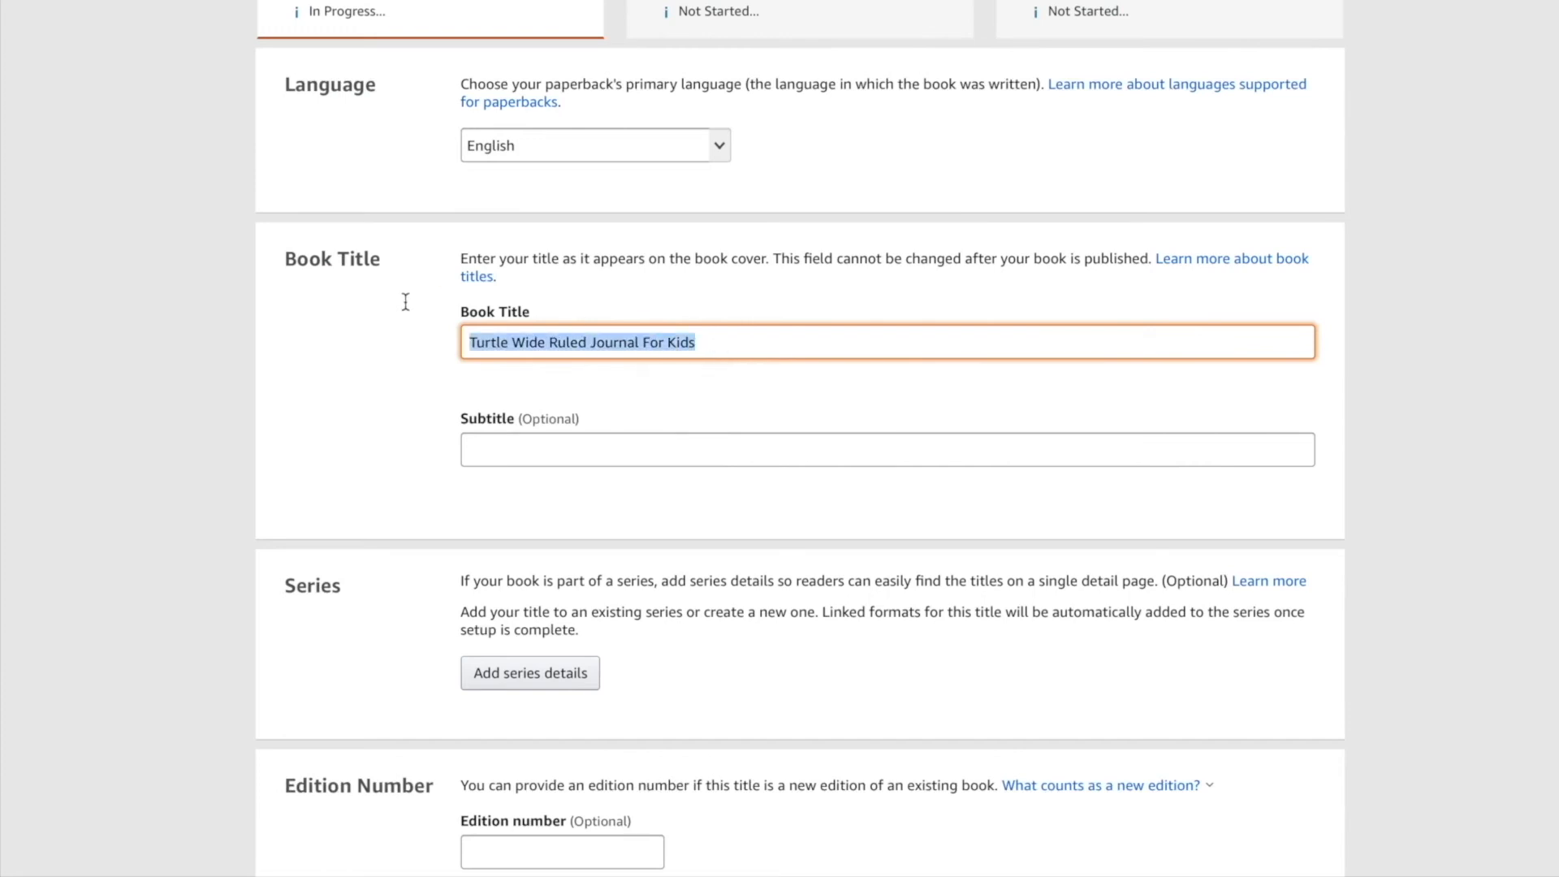
pyautogui.click(698, 344)
pyautogui.moveTo(698, 344); pyautogui.dragTo(445, 312)
pyautogui.click(739, 348)
pyautogui.click(515, 447)
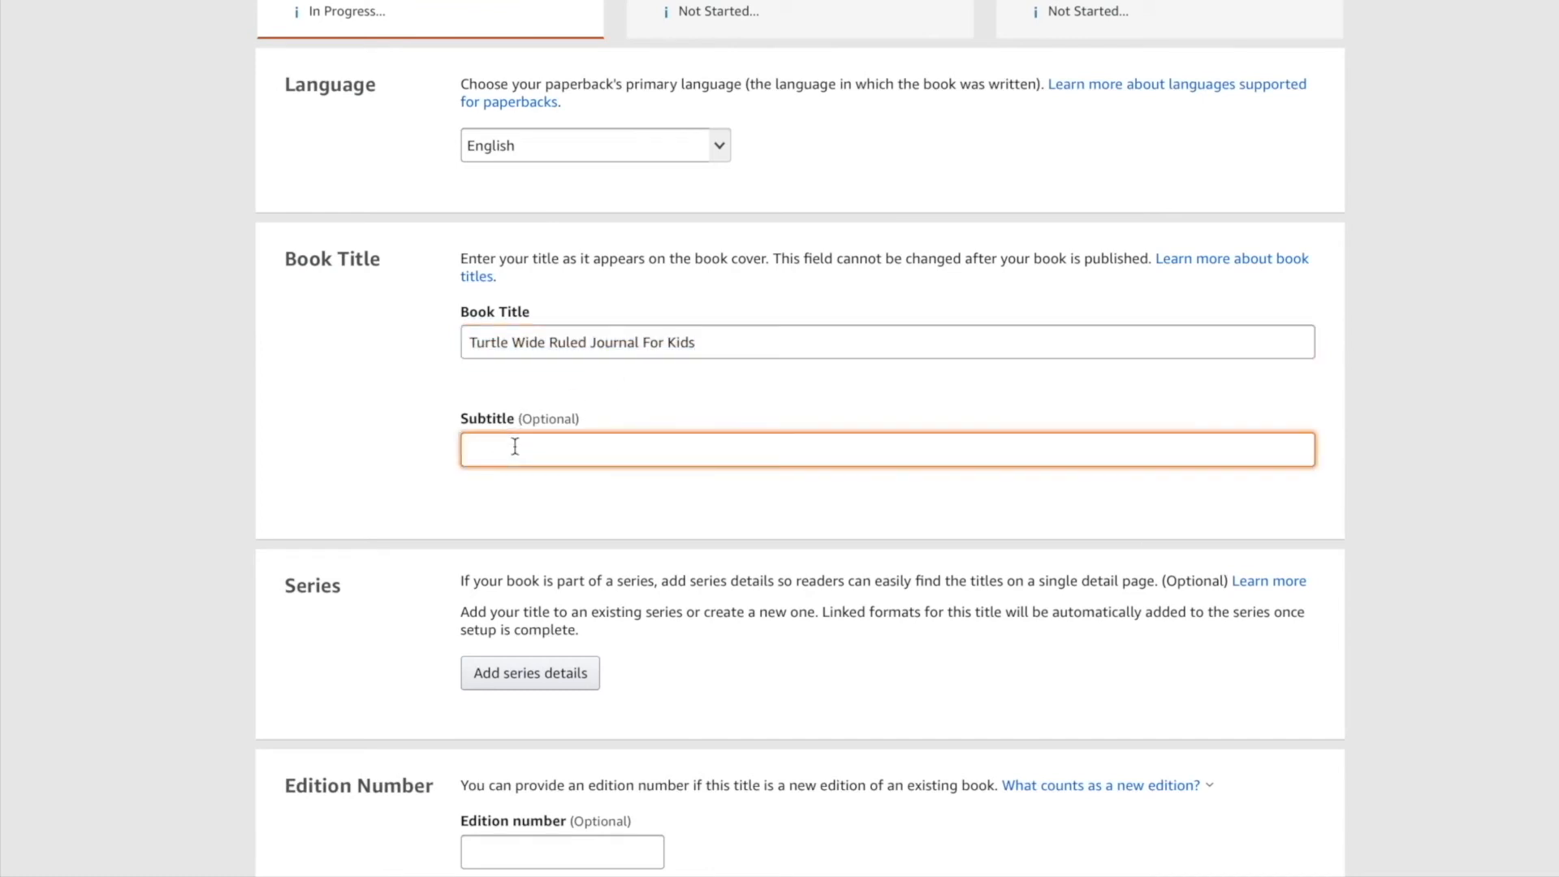
pyautogui.click(491, 446)
# Switch to Amazon and look up keywords related to "turtle wide ruled journal for kids" with the product research extension.
pyautogui.moveTo(951, 867)
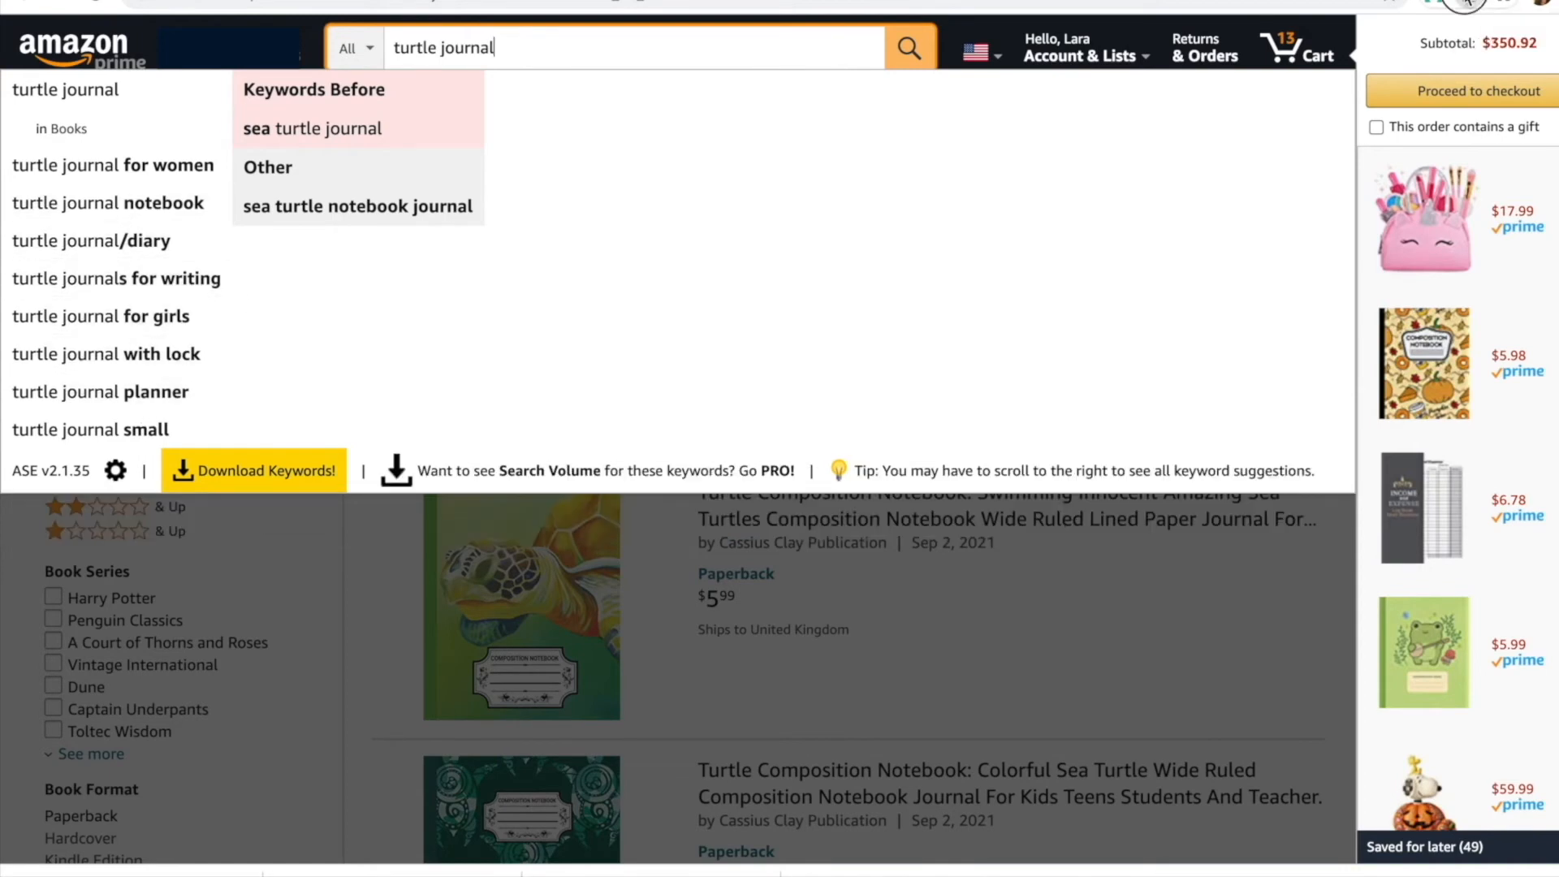
pyautogui.click(1468, 3)
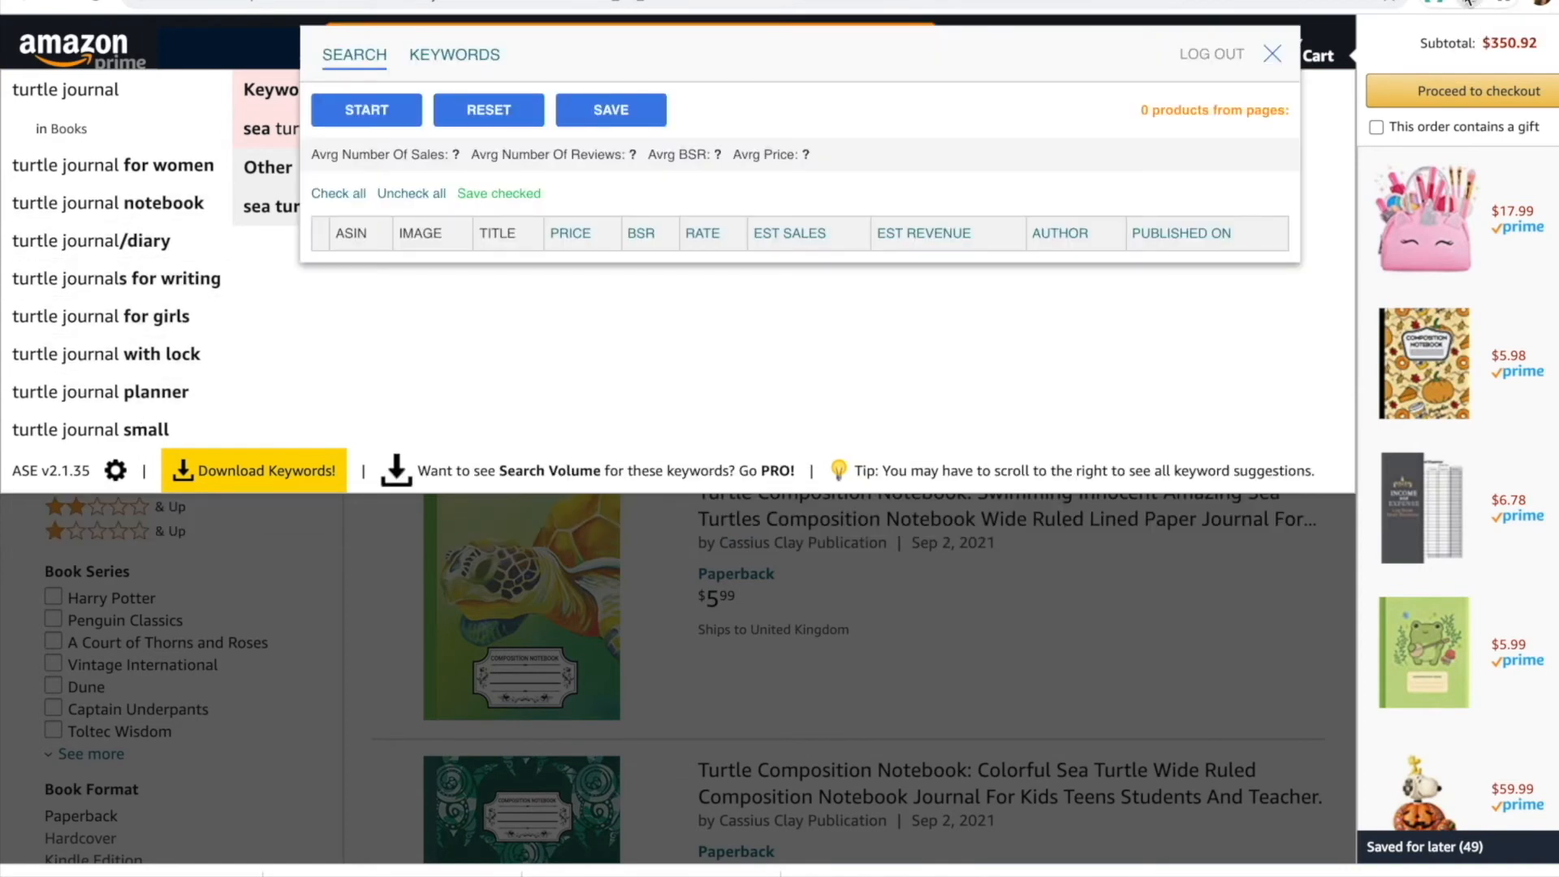
pyautogui.click(453, 57)
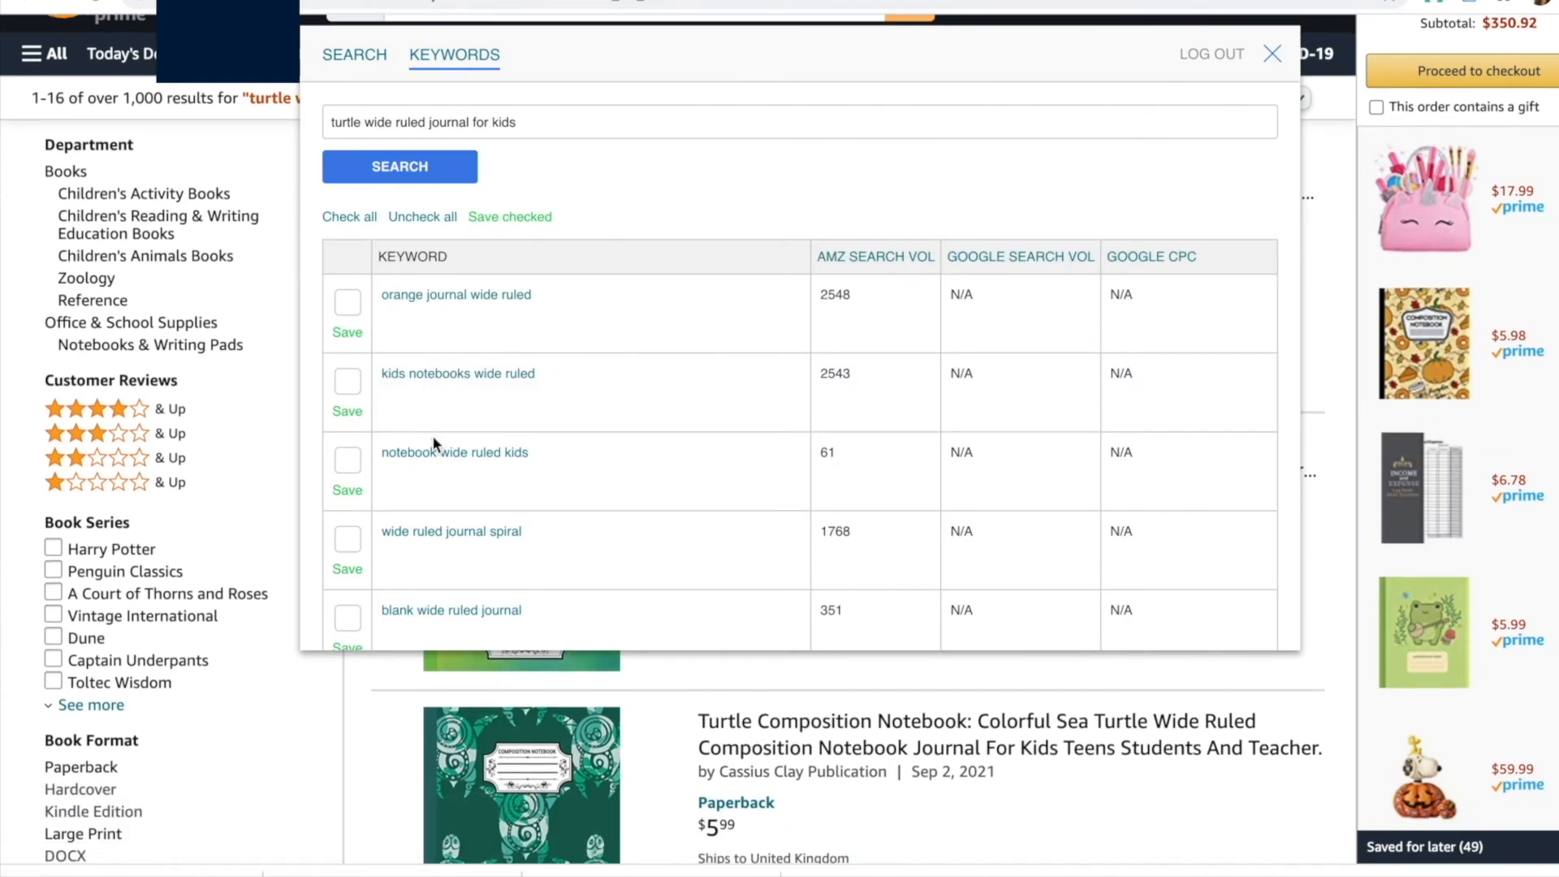
# Examine the related keyword list and its Amazon search volumes for phrases suited to the journal's subtitle.
pyautogui.scroll(-1, 479, 455)
pyautogui.scroll(-5, 479, 459)
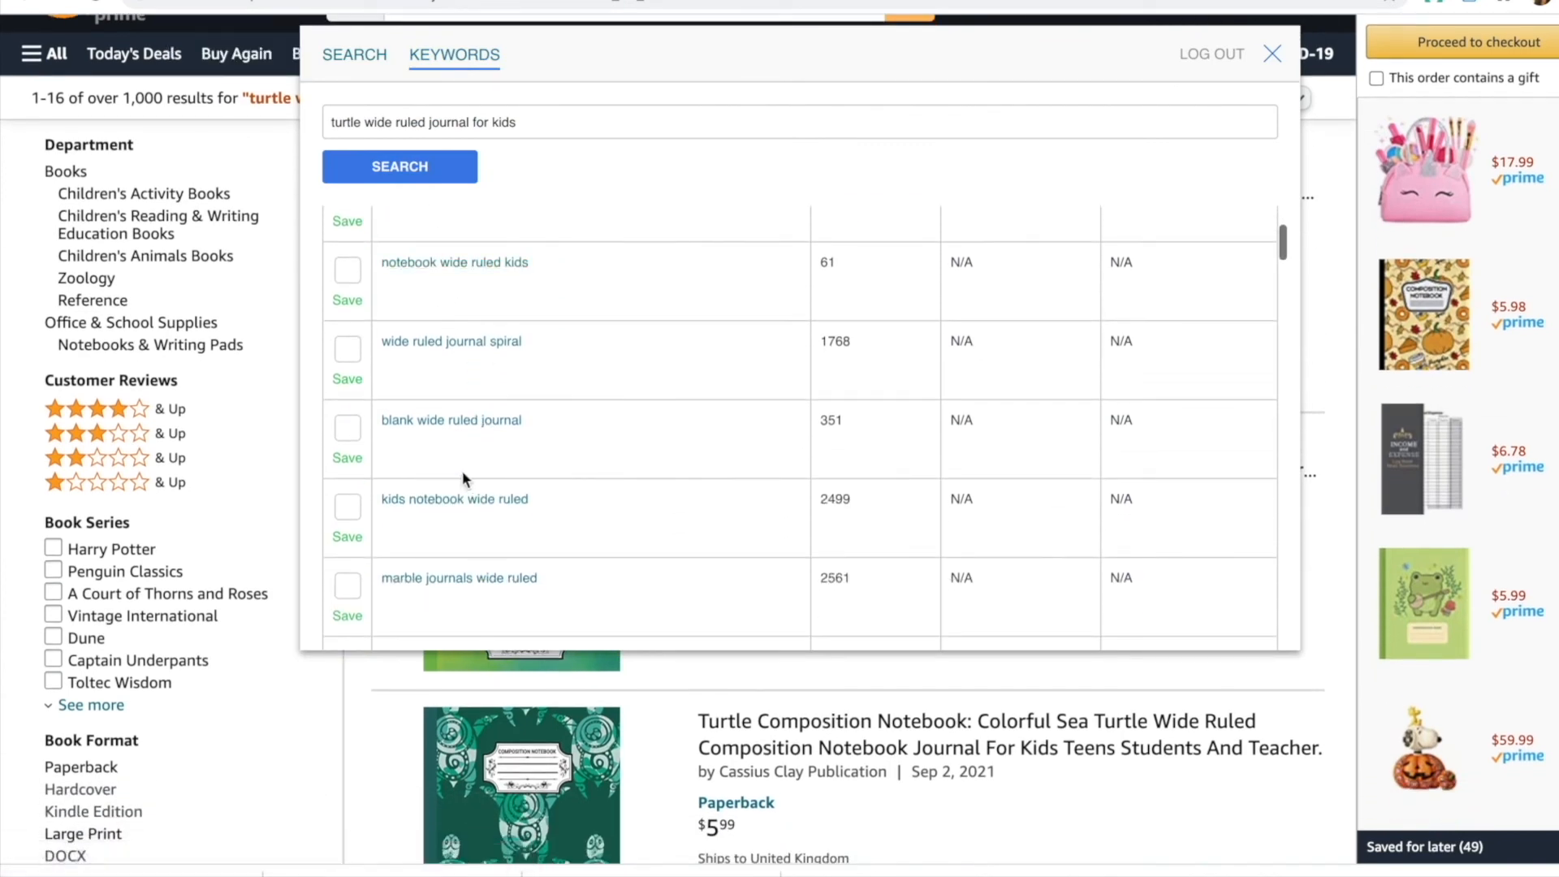
pyautogui.scroll(-2, 470, 461)
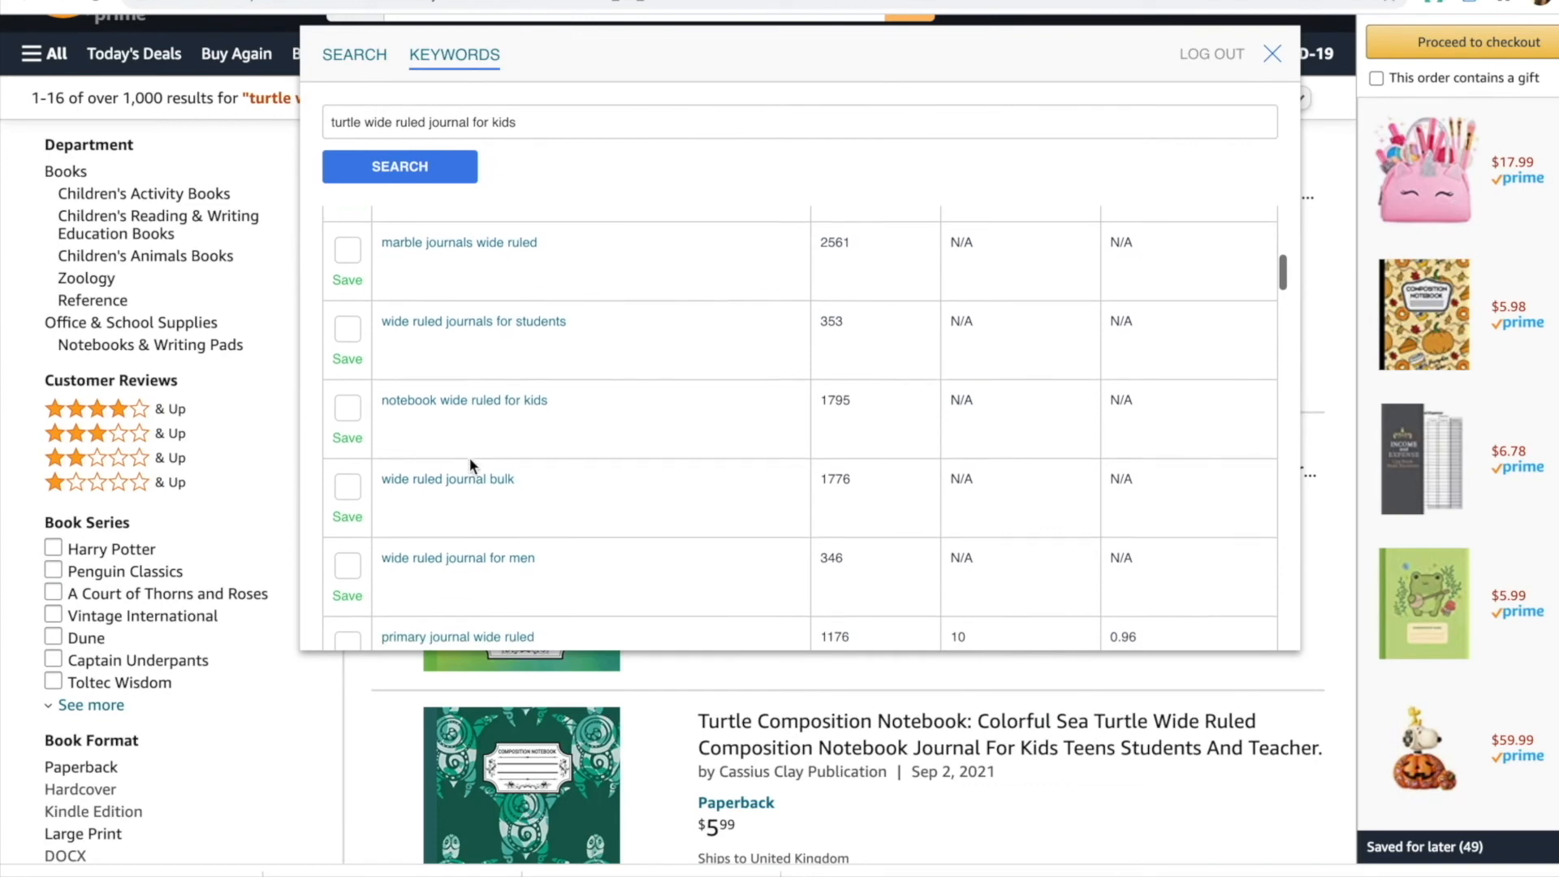
pyautogui.scroll(-1, 469, 456)
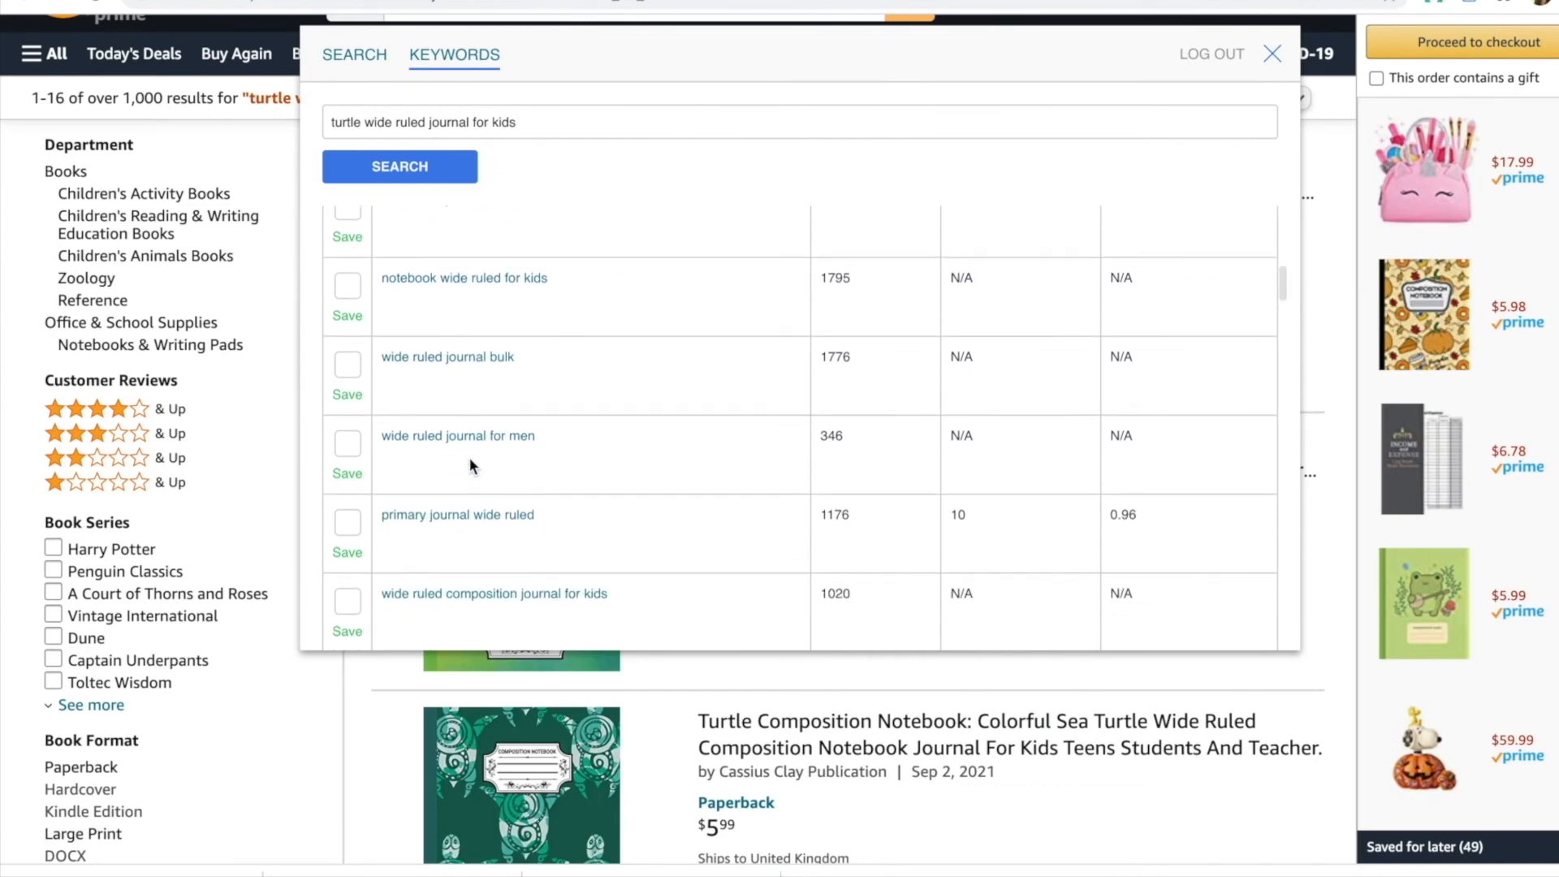
pyautogui.scroll(-3, 469, 456)
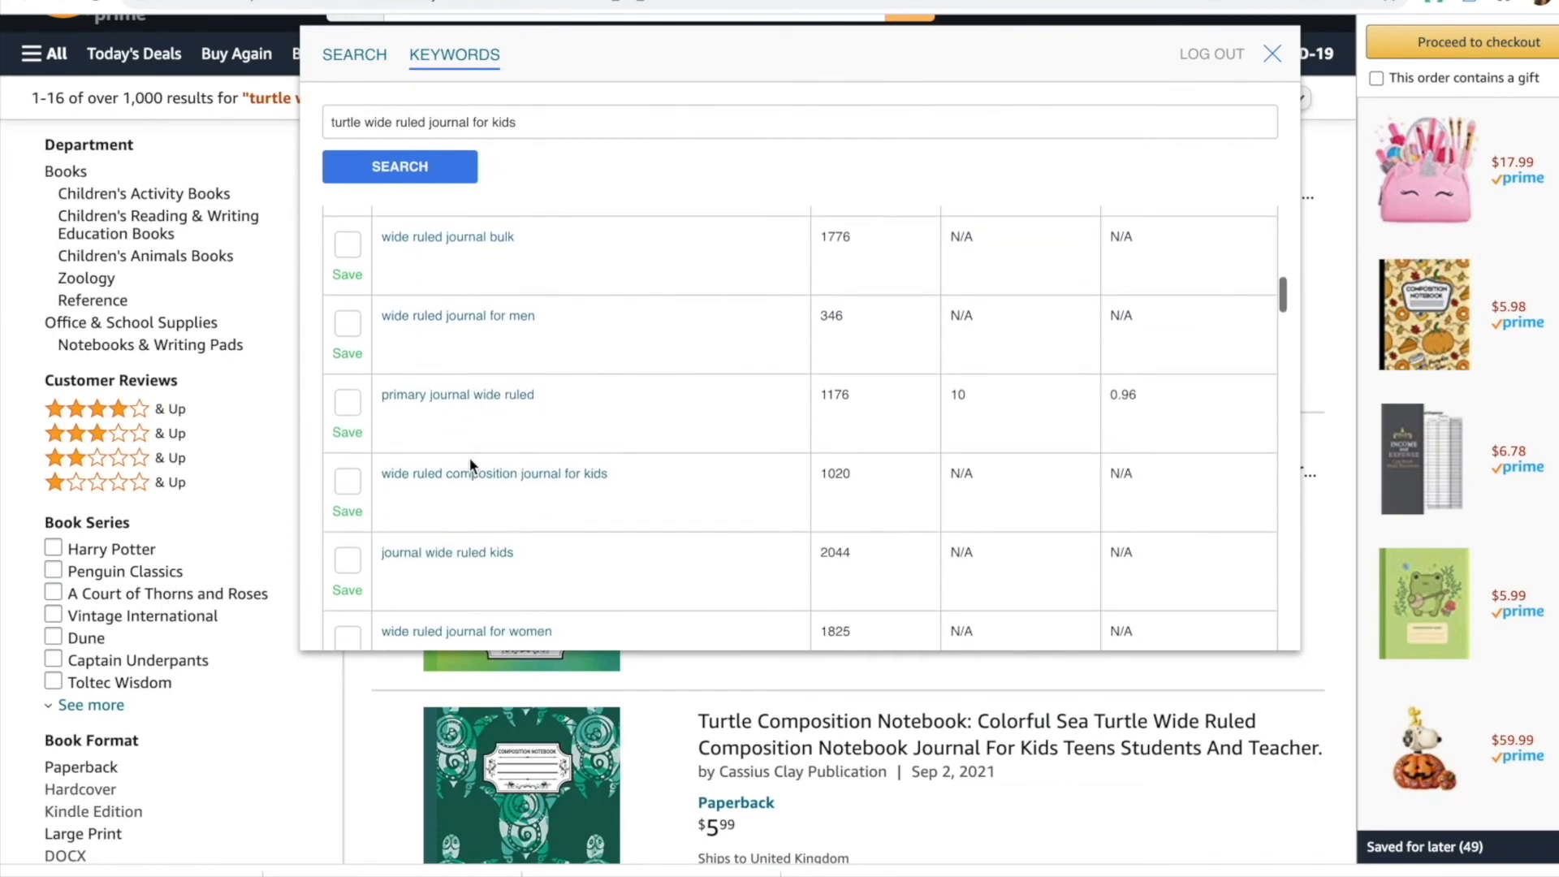
pyautogui.scroll(-2, 471, 467)
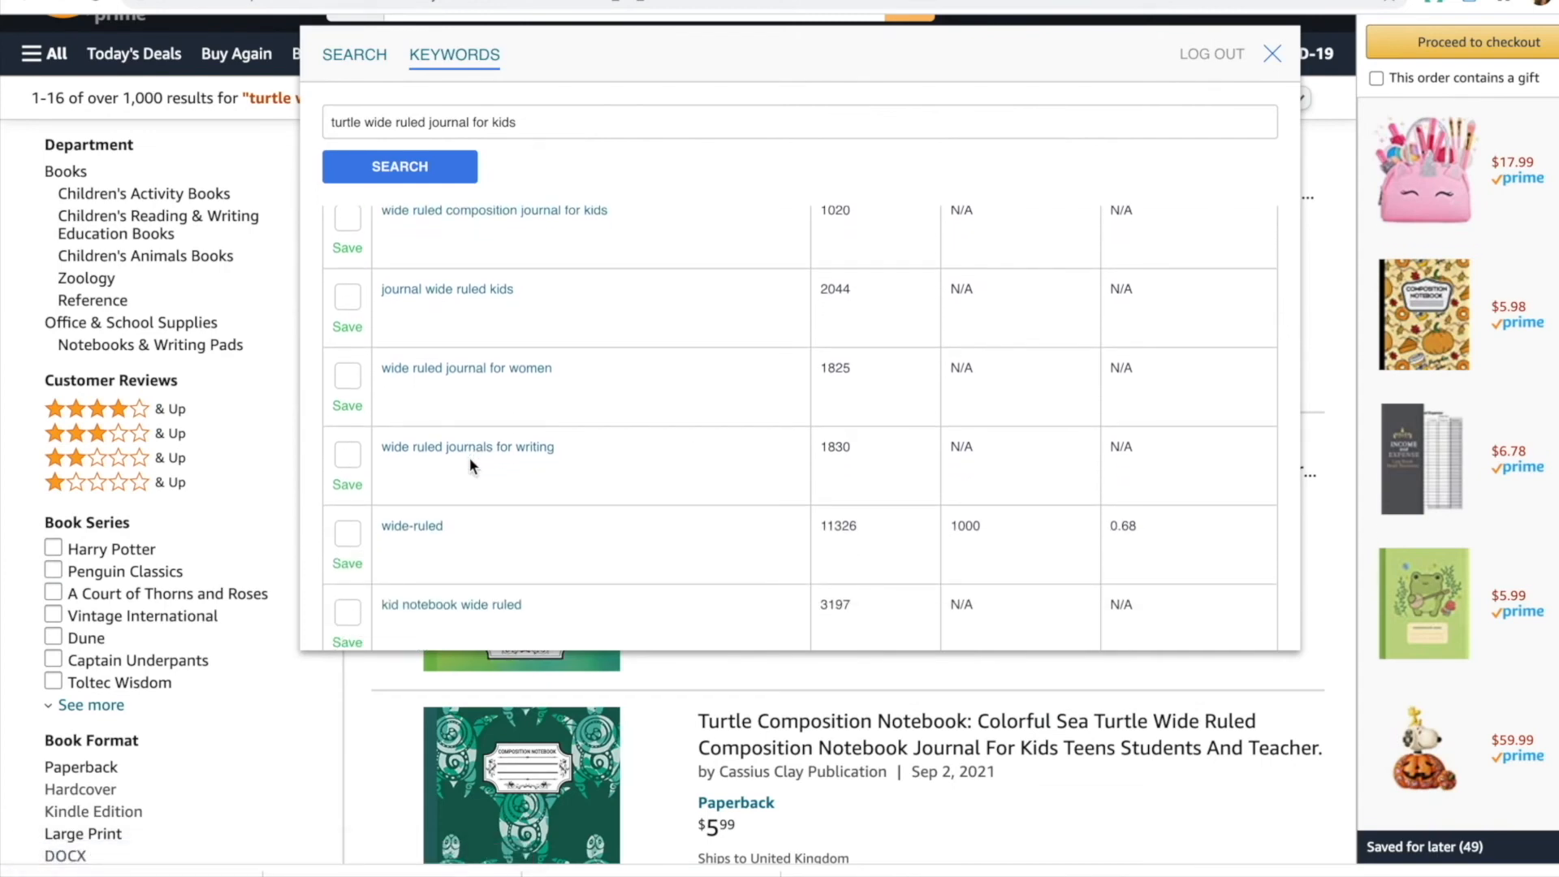
pyautogui.scroll(-3, 469, 456)
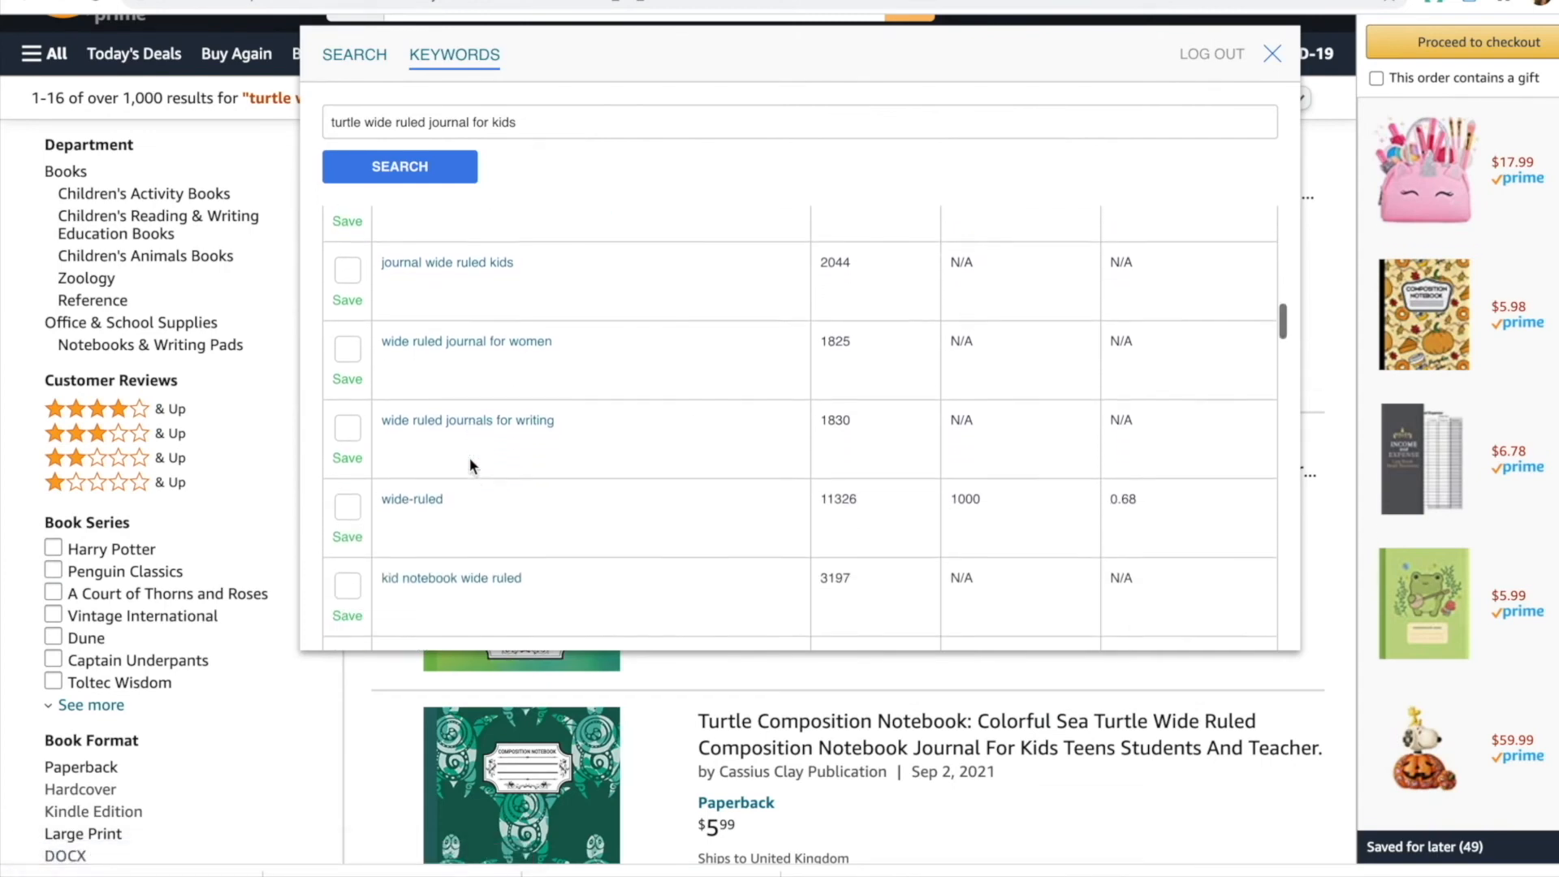
pyautogui.scroll(-3, 469, 456)
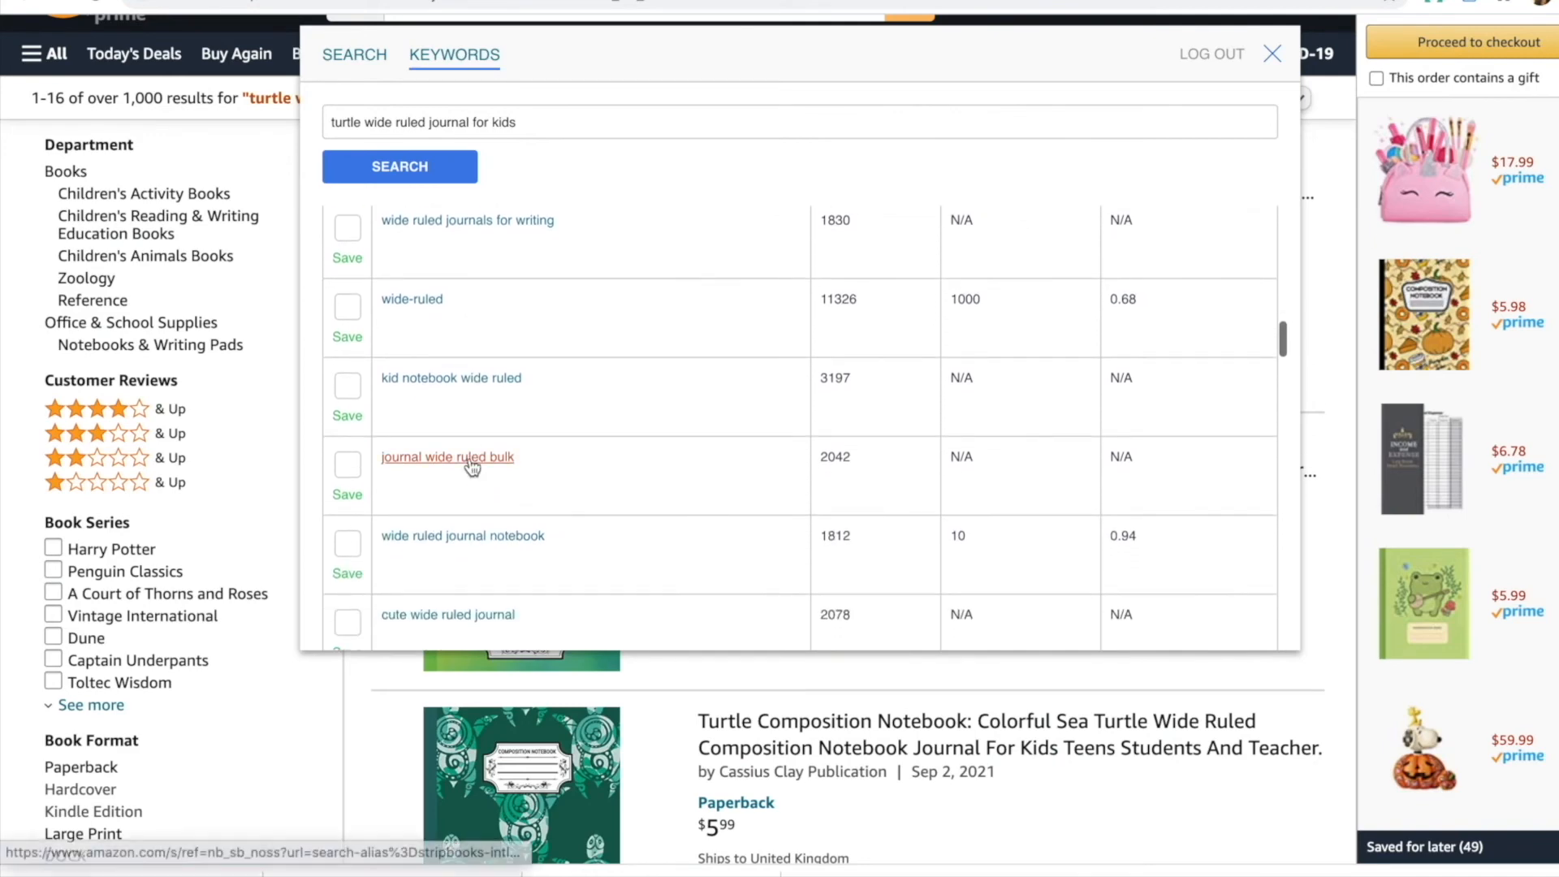
pyautogui.scroll(-1, 471, 465)
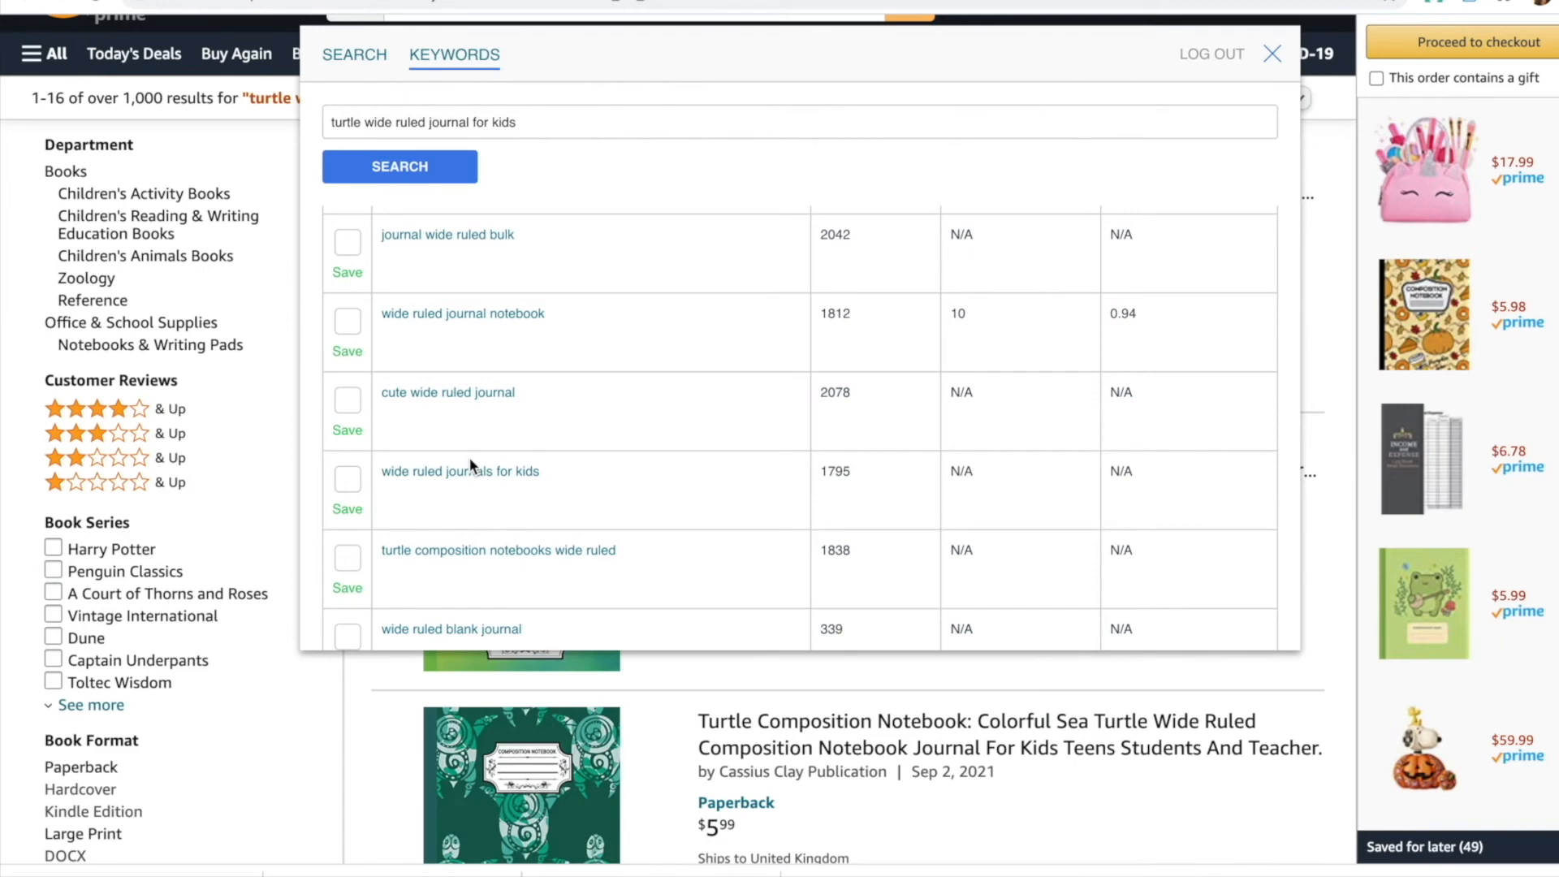
pyautogui.scroll(-3, 471, 465)
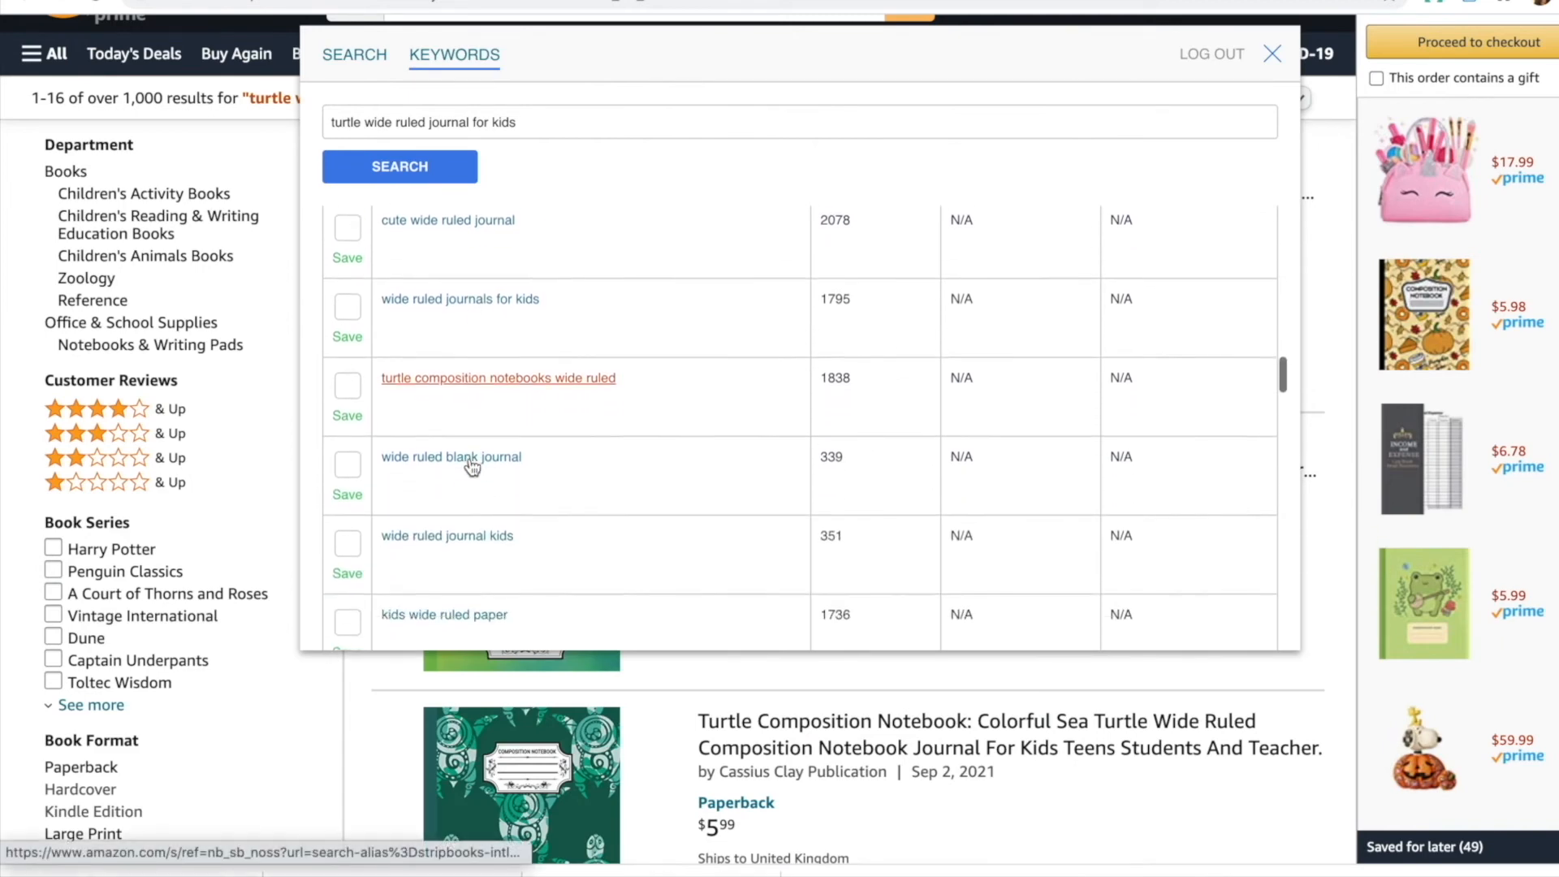
pyautogui.scroll(-2, 471, 465)
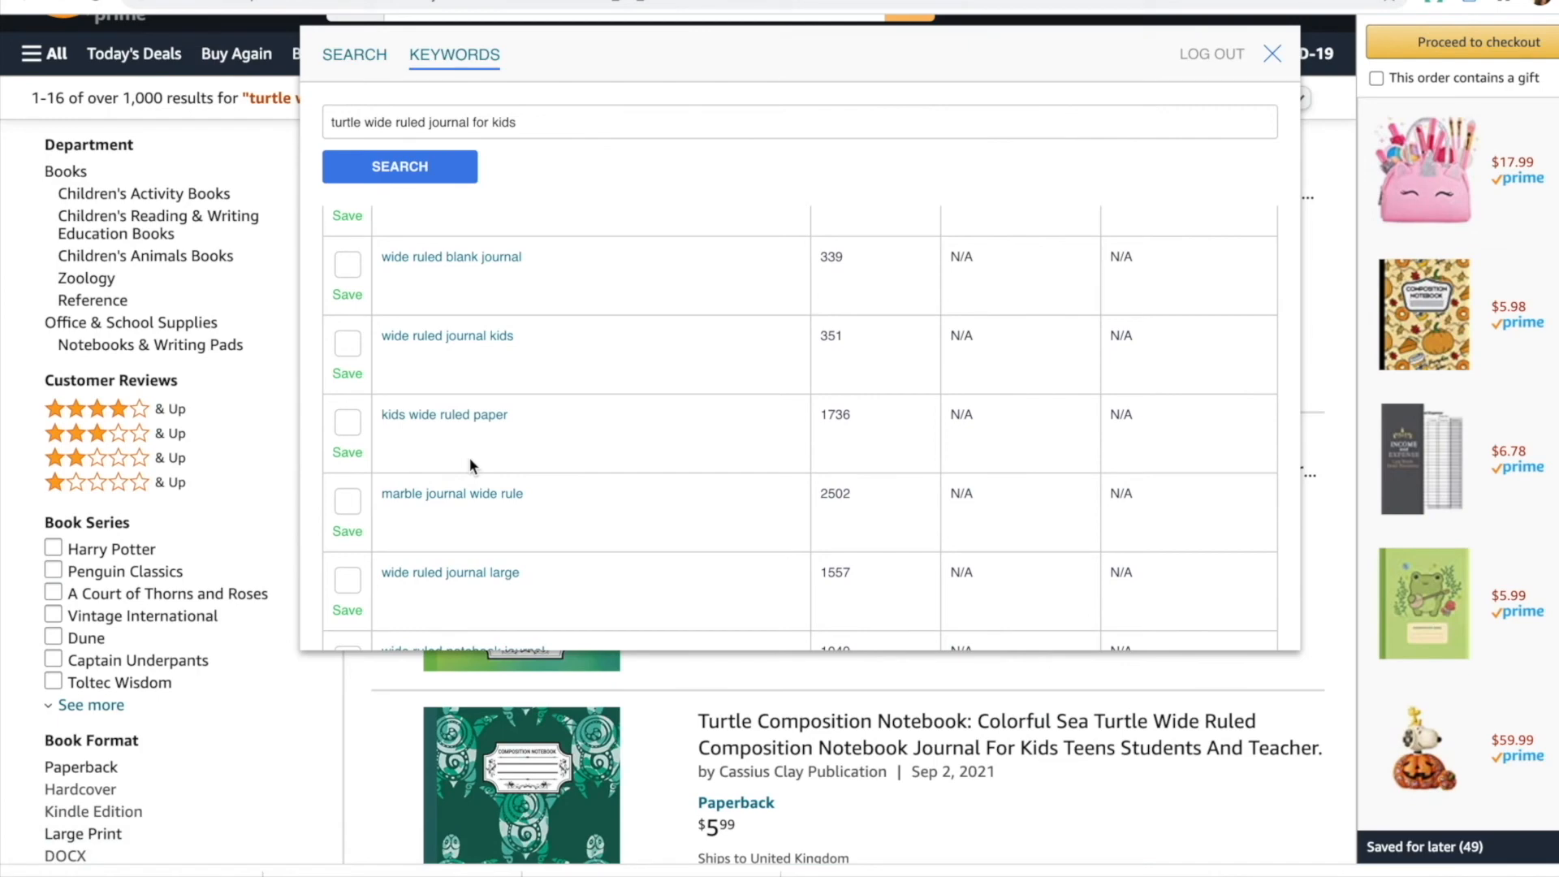
# Copy the keyword "turtle composition notebooks wide ruled" from the related keyword list and paste it into the journal's Subtitle field in Kindle Direct Publishing.
pyautogui.scroll(-2, 469, 456)
pyautogui.scroll(5, 373, 358)
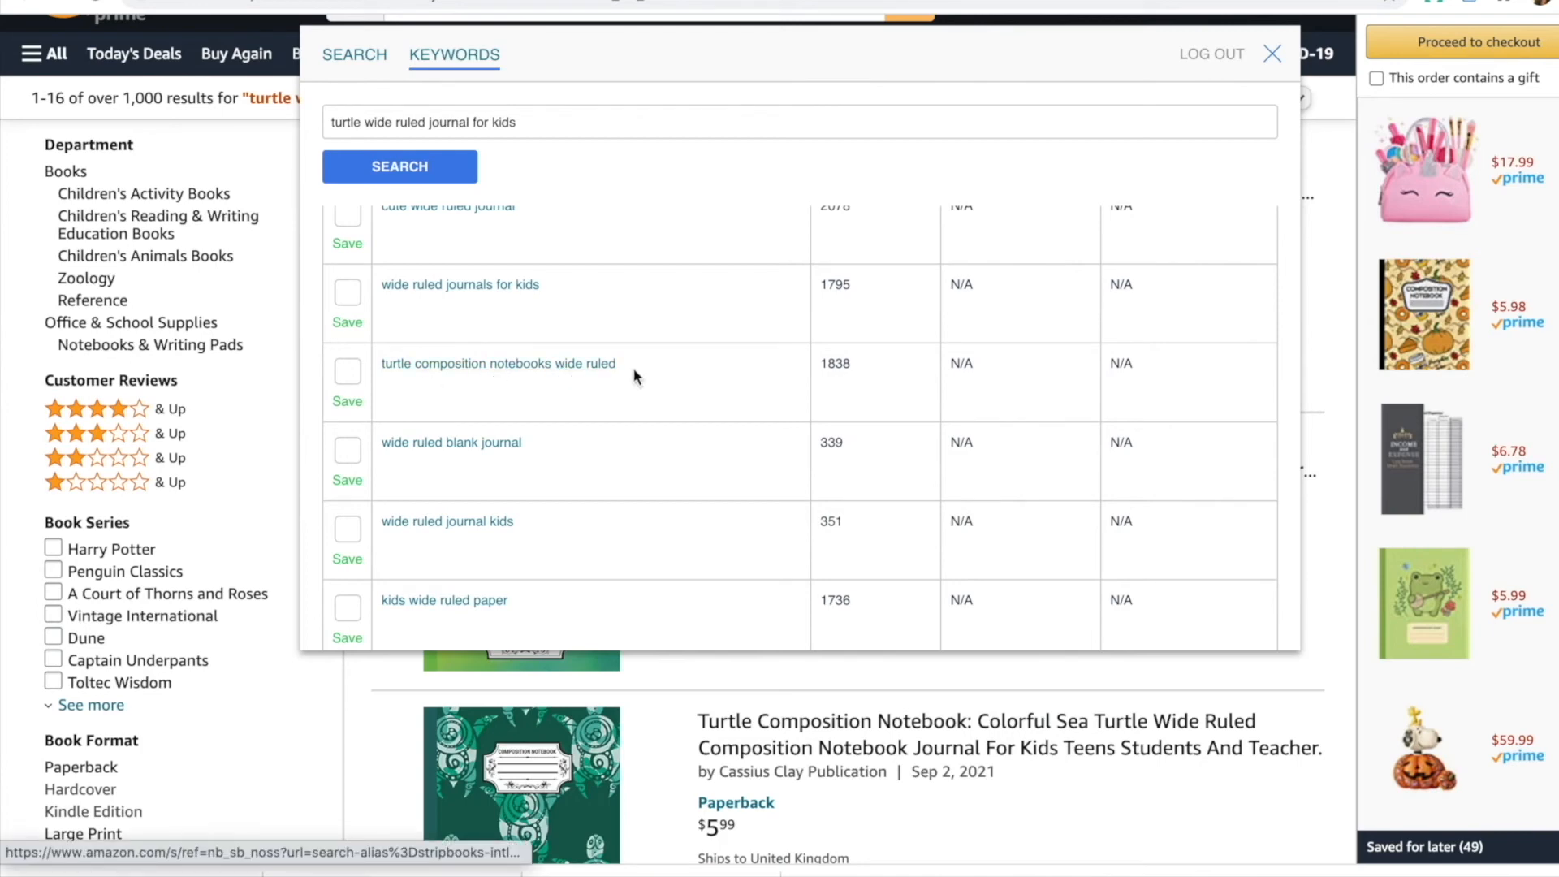
pyautogui.moveTo(632, 367); pyautogui.dragTo(381, 371)
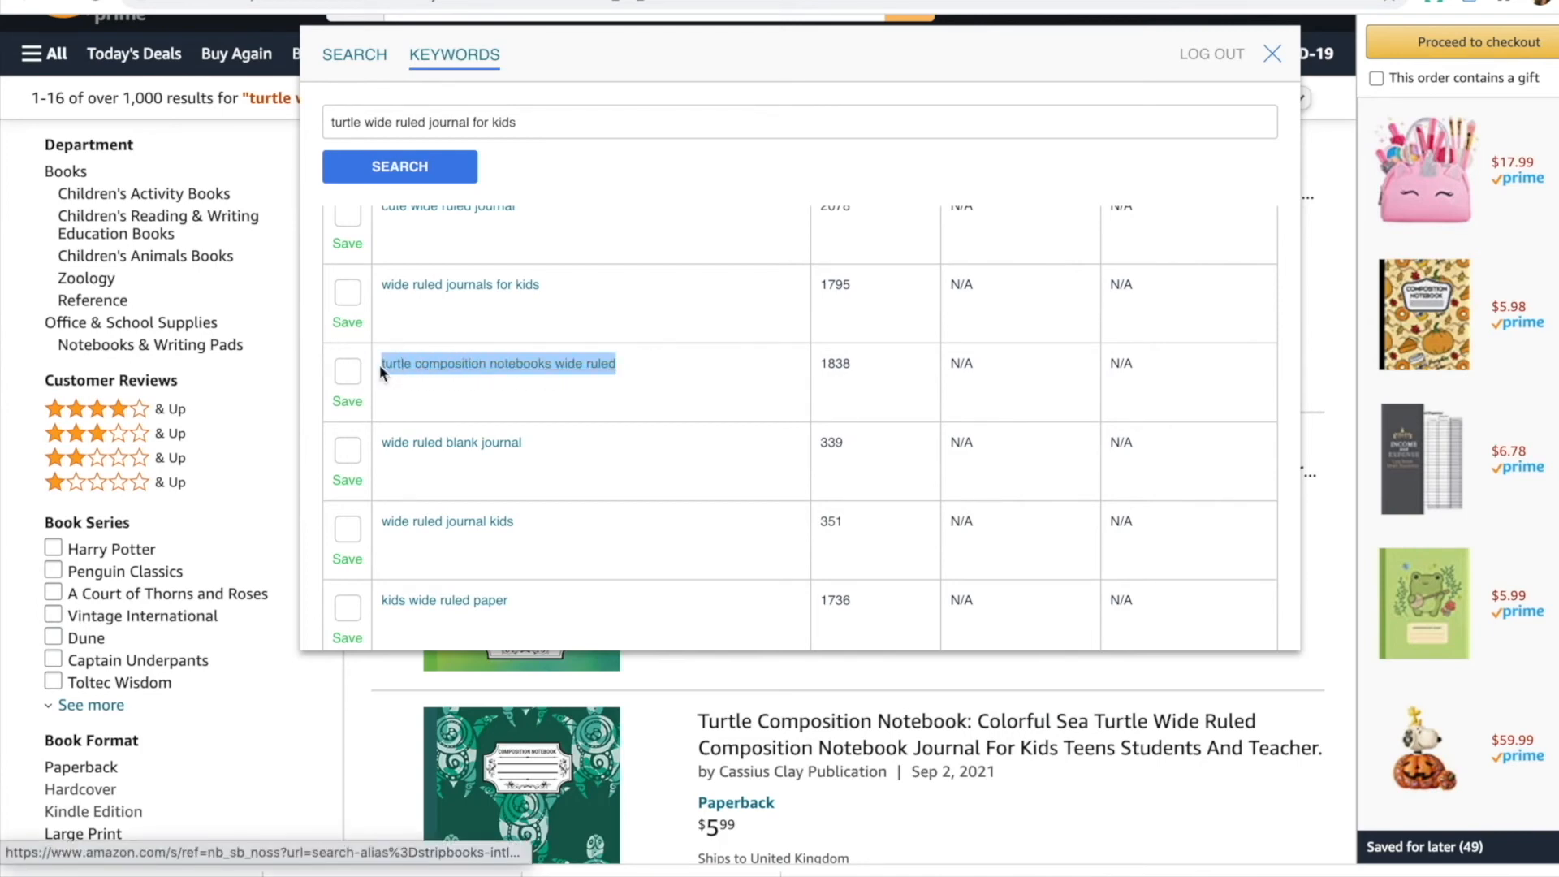
pyautogui.moveTo(182, 8)
pyautogui.rightClick(182, 41)
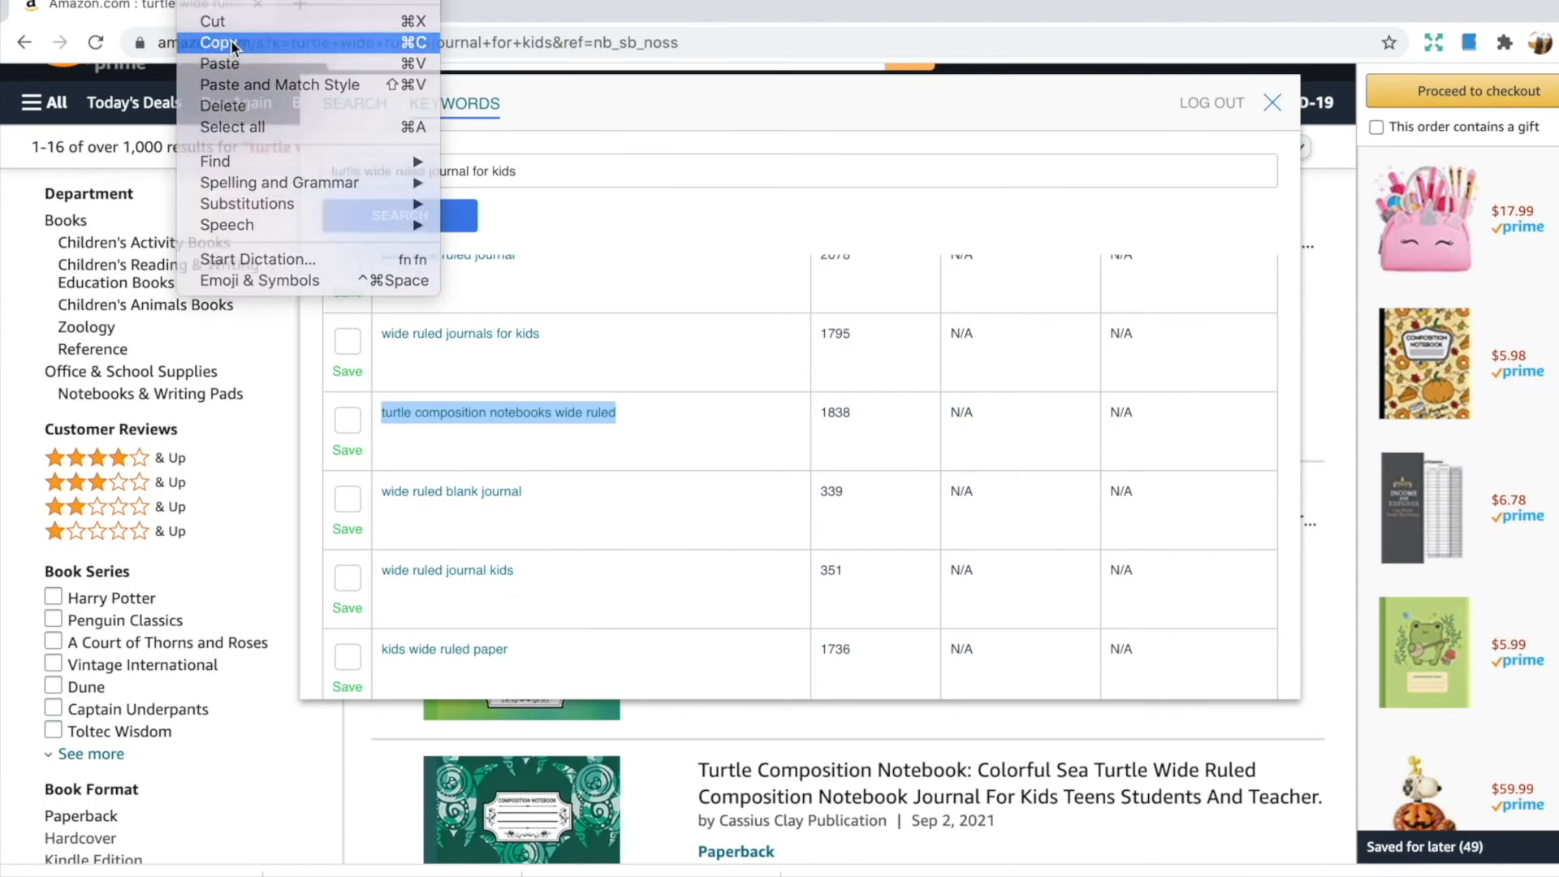
pyautogui.click(231, 46)
pyautogui.moveTo(615, 868)
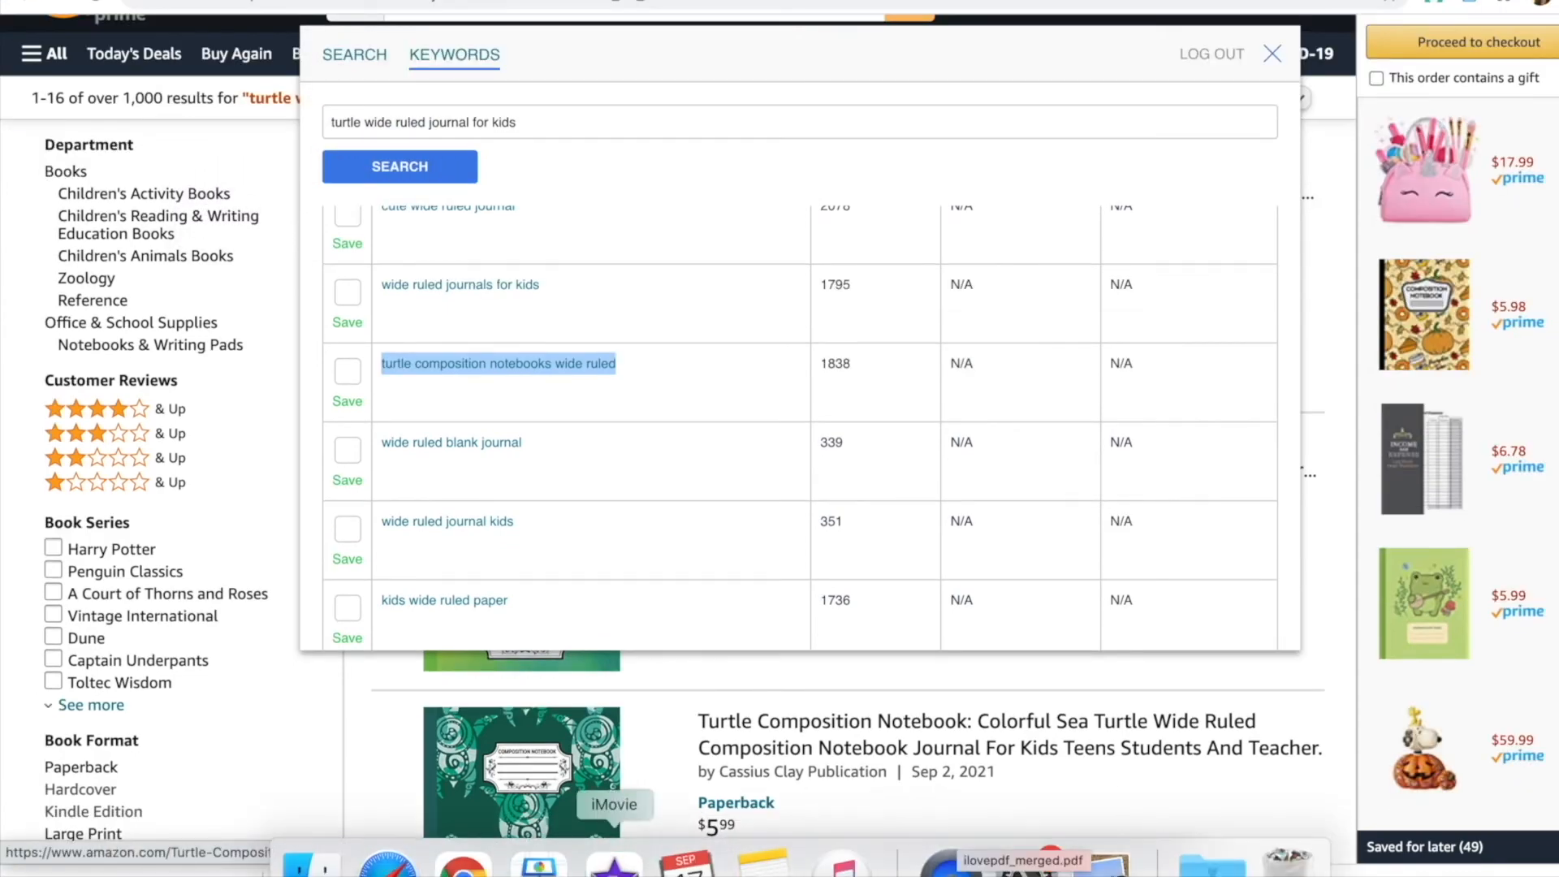
pyautogui.click(387, 866)
pyautogui.press('super+v')
# Capitalize each word of the subtitle so it reads "Turtle Composition Notebooks Wide Ruled".
pyautogui.click(477, 446)
pyautogui.press('BackSpace')
pyautogui.write('T')
pyautogui.click(518, 446)
pyautogui.press('BackSpace')
pyautogui.write('C')
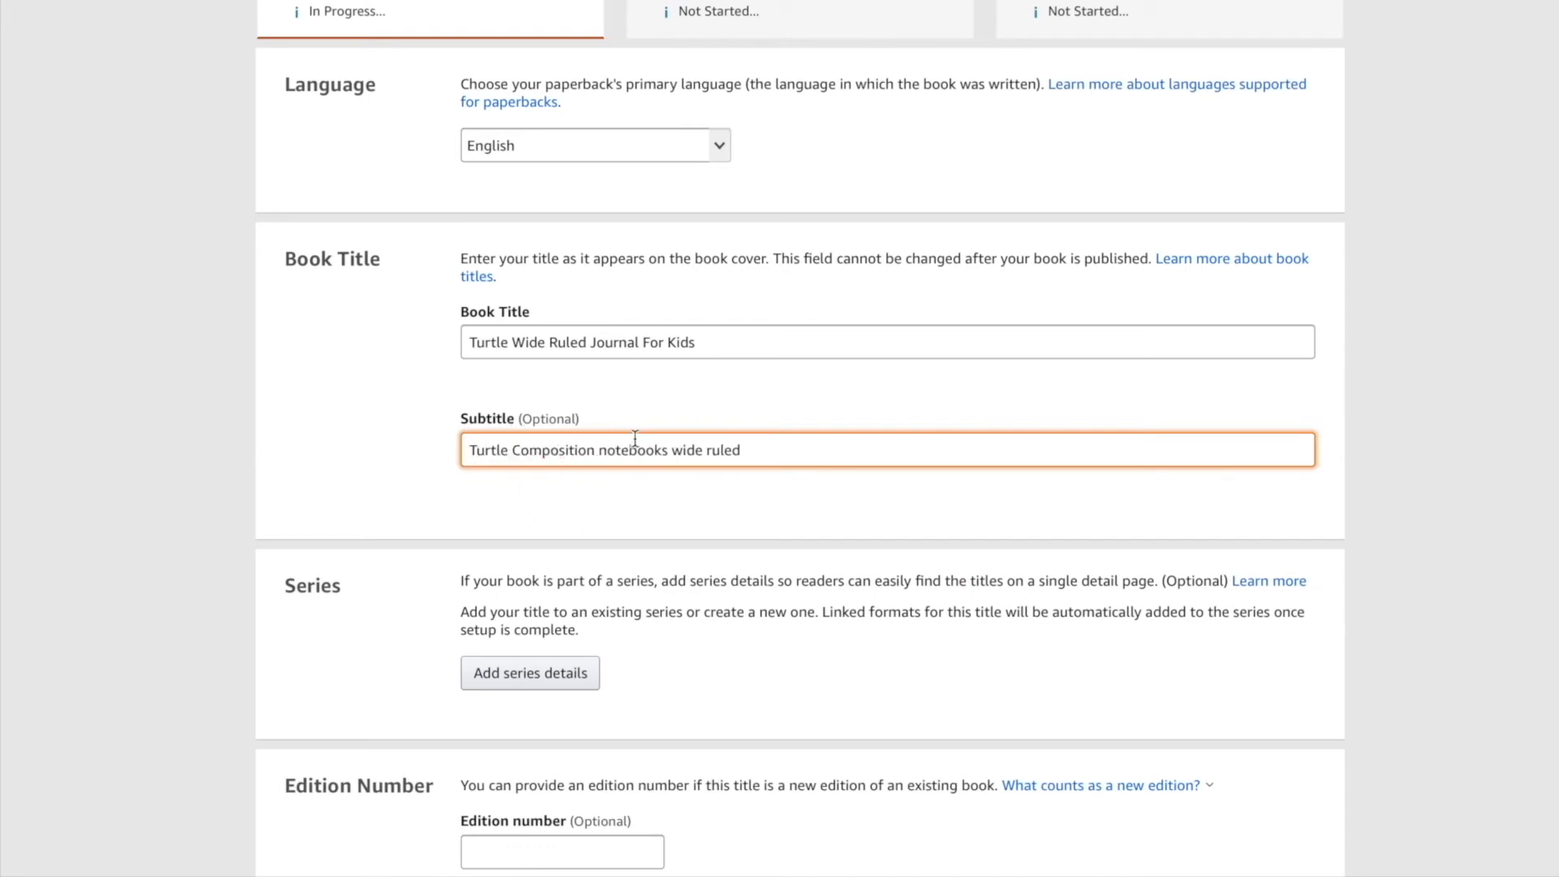
pyautogui.click(606, 449)
pyautogui.press('BackSpace')
pyautogui.write('N')
pyautogui.click(685, 449)
pyautogui.press('BackSpace')
pyautogui.write('W')
pyautogui.click(718, 449)
pyautogui.press('BackSpace')
pyautogui.write('R')
# Extend the subtitle with "Paper, 7.5" x 9.25", 120 Pages, Turtles Lovers Gift".
pyautogui.click(789, 457)
pyautogui.write('Paper,')
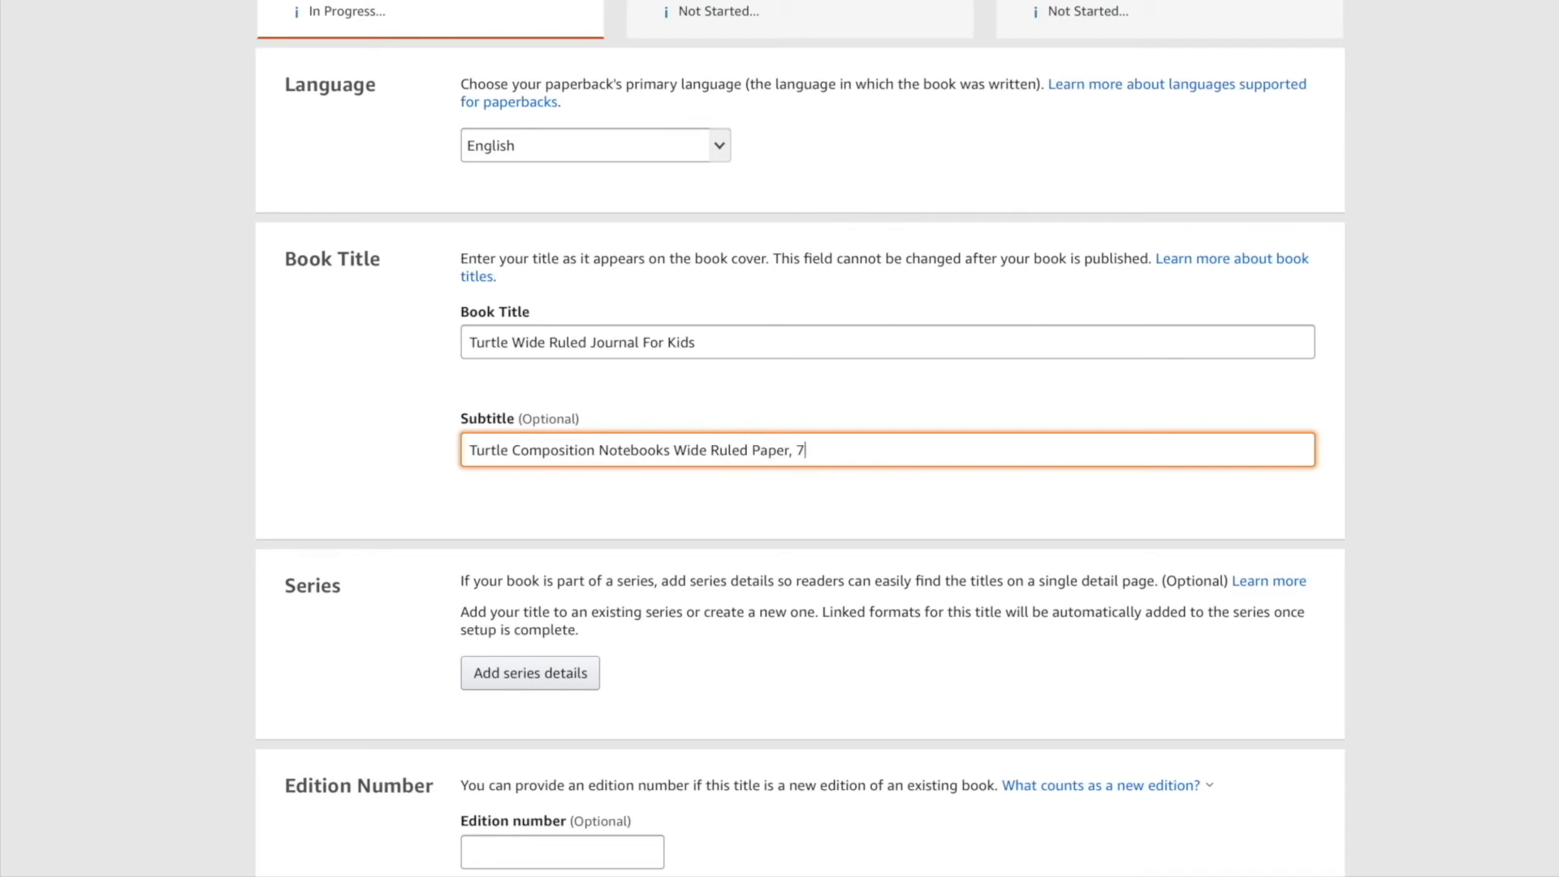
pyautogui.write('7.5" x 9.25", 120 Paf')
pyautogui.press('BackSpace')
pyautogui.write('ges, Turtles')
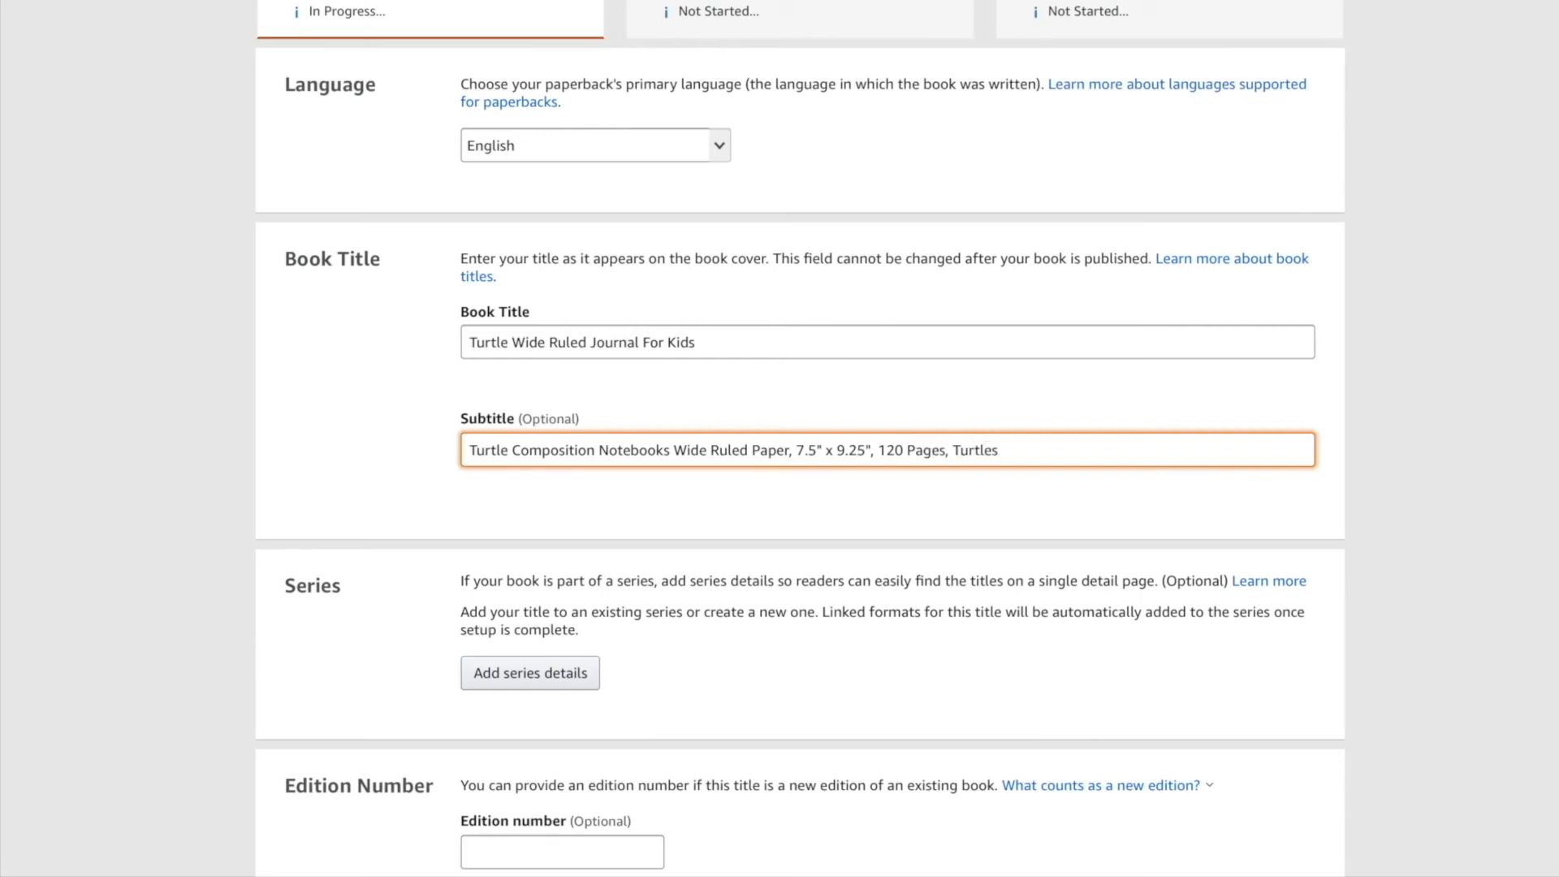
pyautogui.write(' Lovers Gift')
pyautogui.moveTo(1085, 450); pyautogui.dragTo(1047, 450)
pyautogui.doubleClick(497, 343)
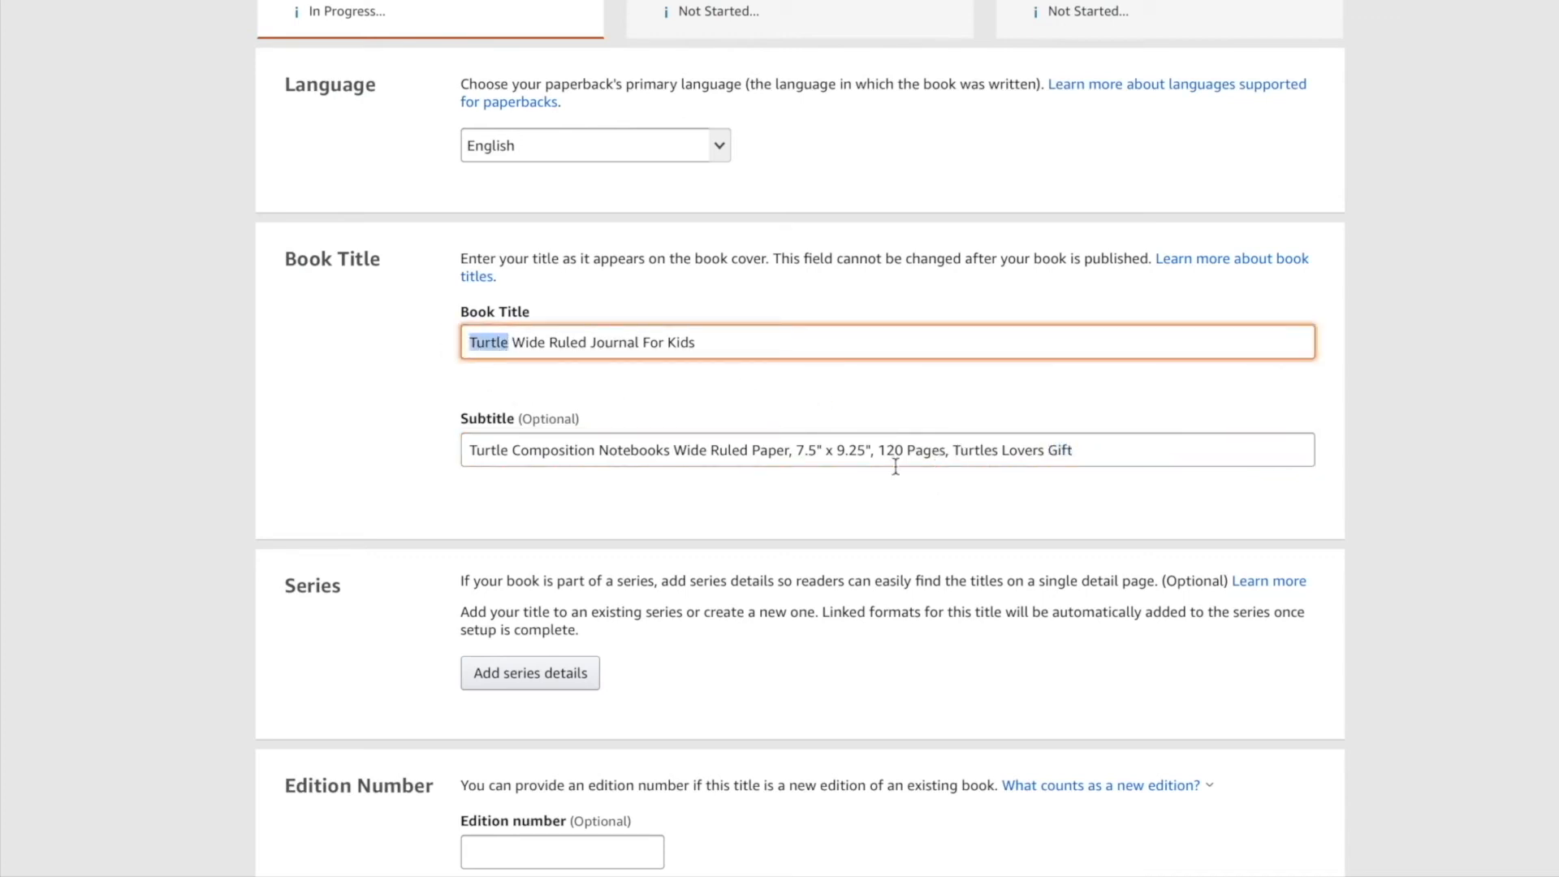
pyautogui.moveTo(952, 450); pyautogui.dragTo(1001, 451)
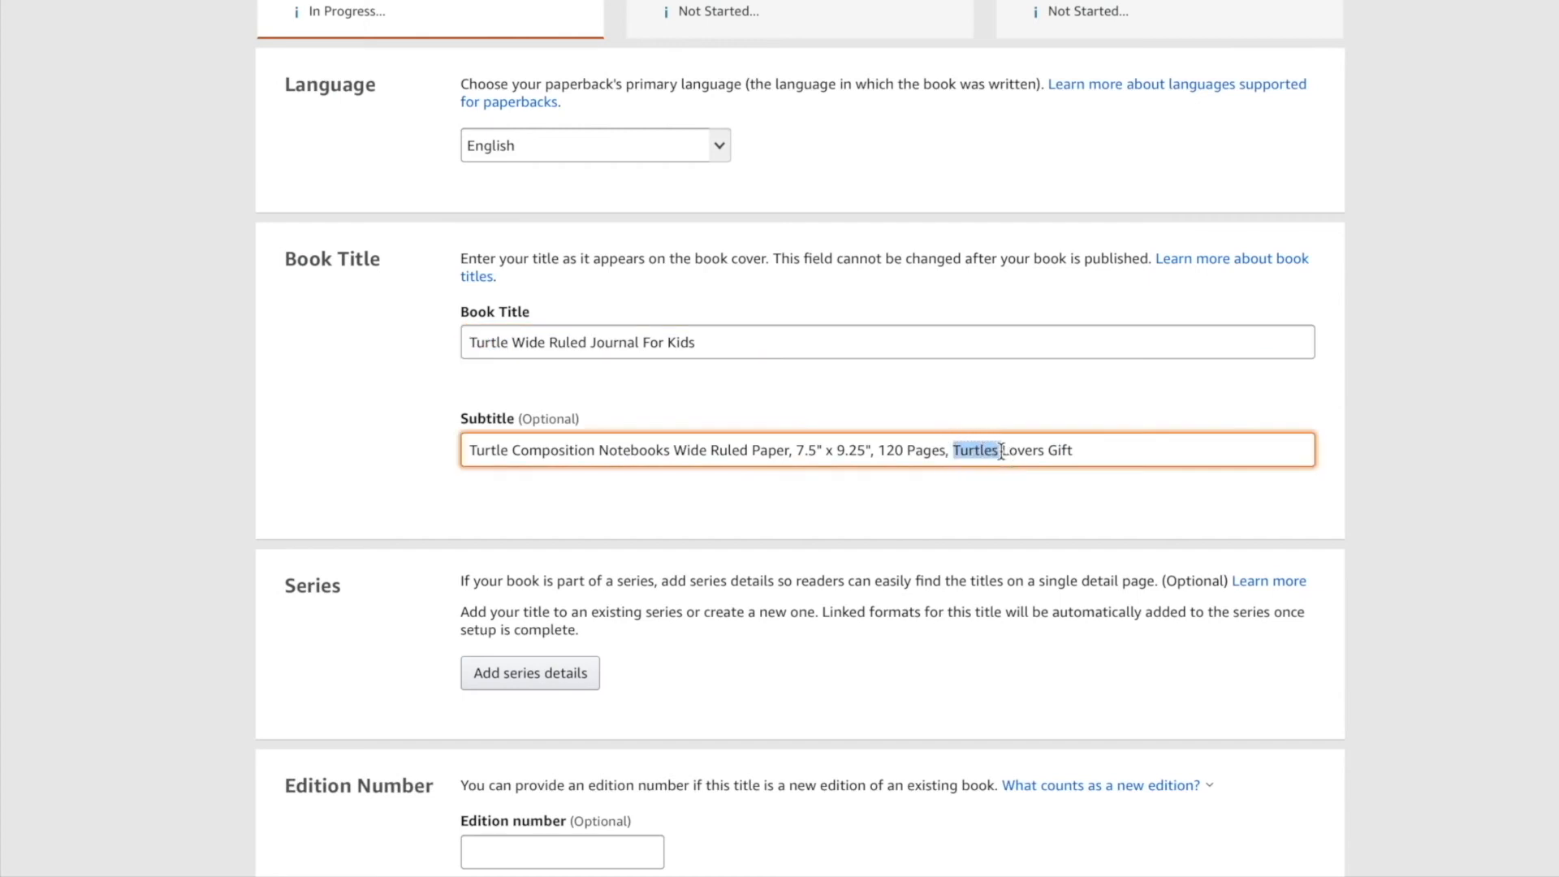
pyautogui.click(1085, 452)
# Enter the pen name as primary author, with first name "Blue Horizon" and last name "Publishing".
pyautogui.scroll(-1, 1043, 529)
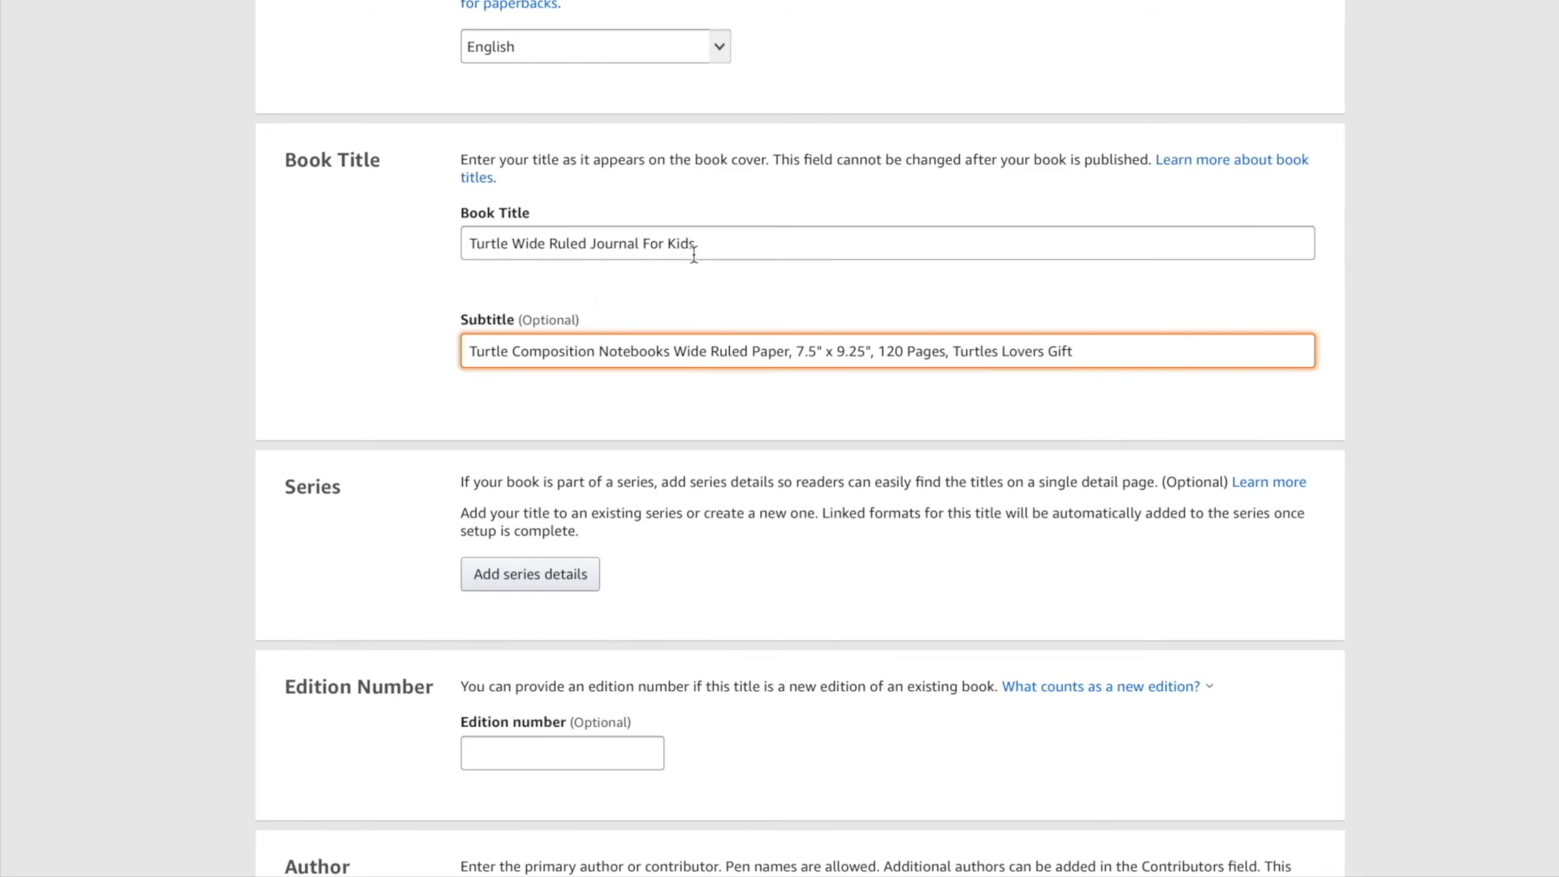
pyautogui.scroll(-4, 812, 511)
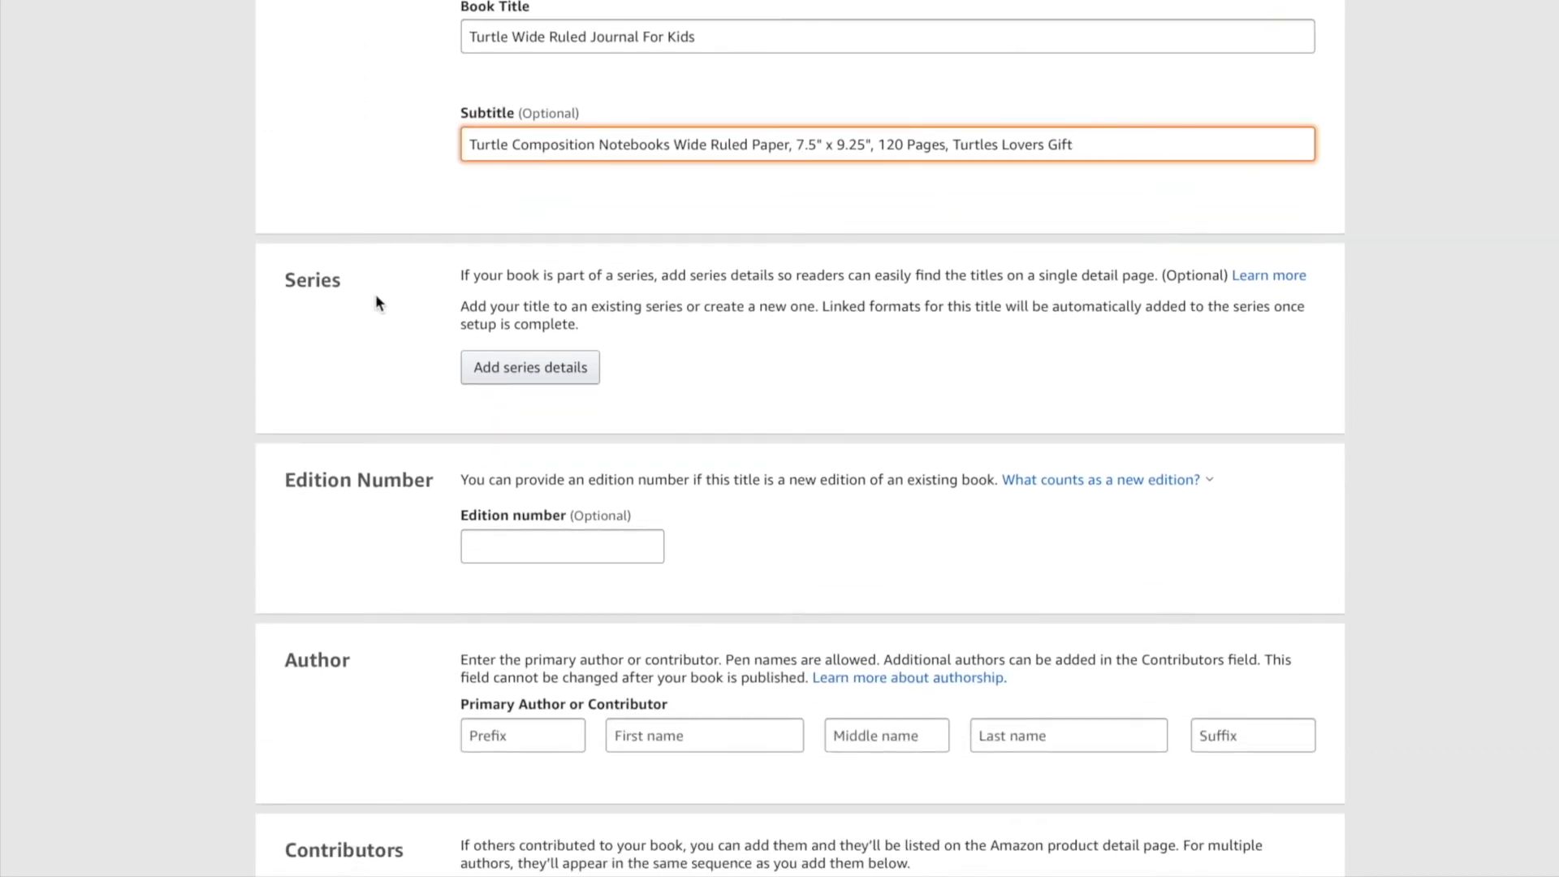
pyautogui.scroll(-2, 378, 443)
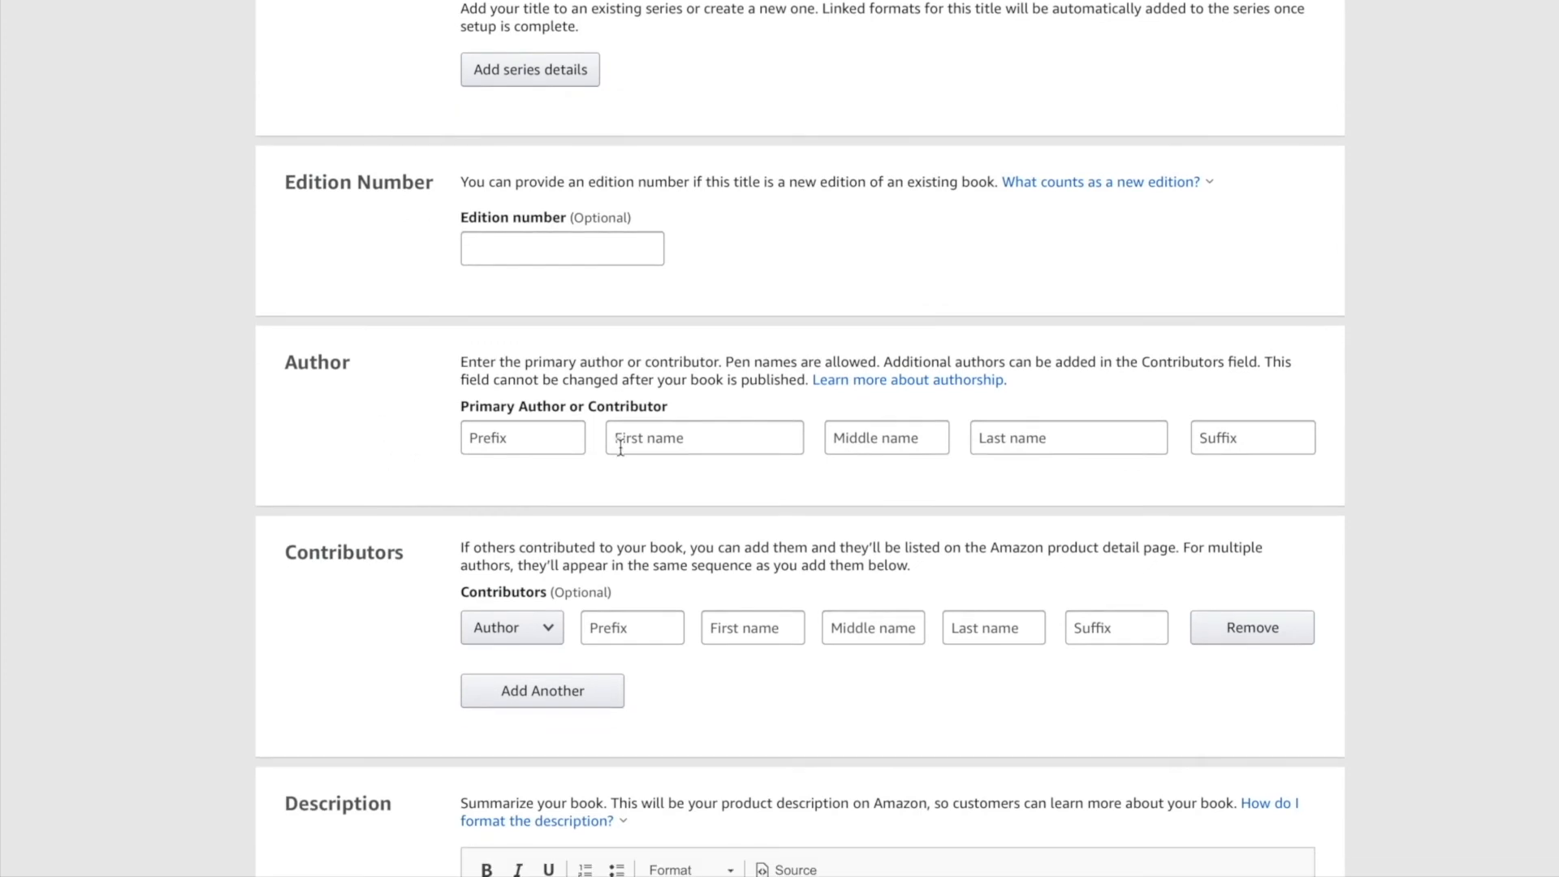
pyautogui.click(708, 437)
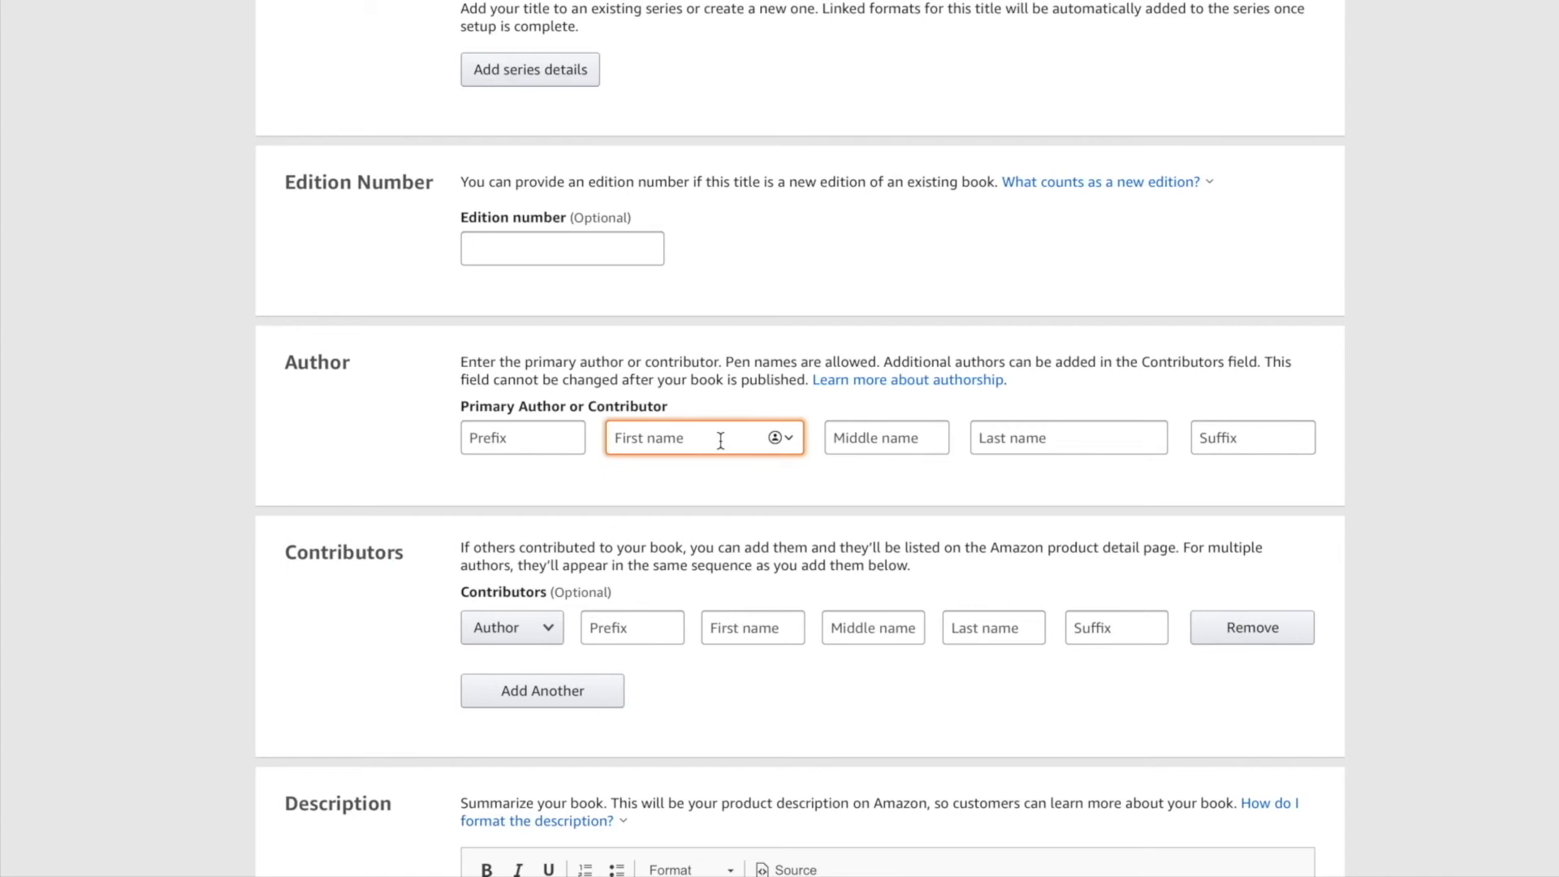
pyautogui.write('Blue Horizon')
pyautogui.click(975, 442)
pyautogui.write('Publishing')
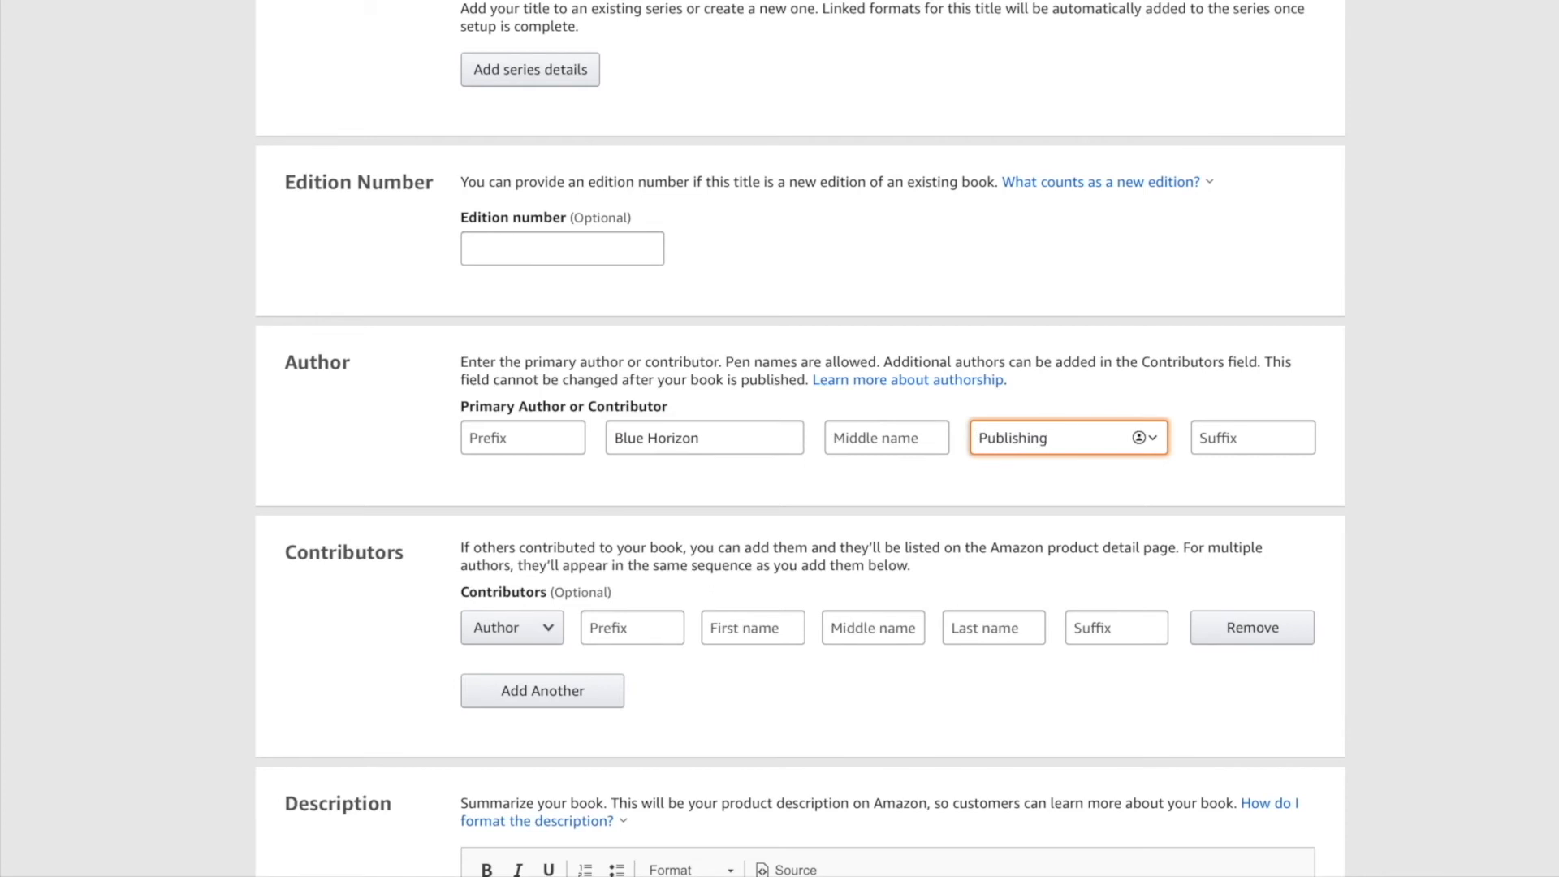
pyautogui.click(741, 441)
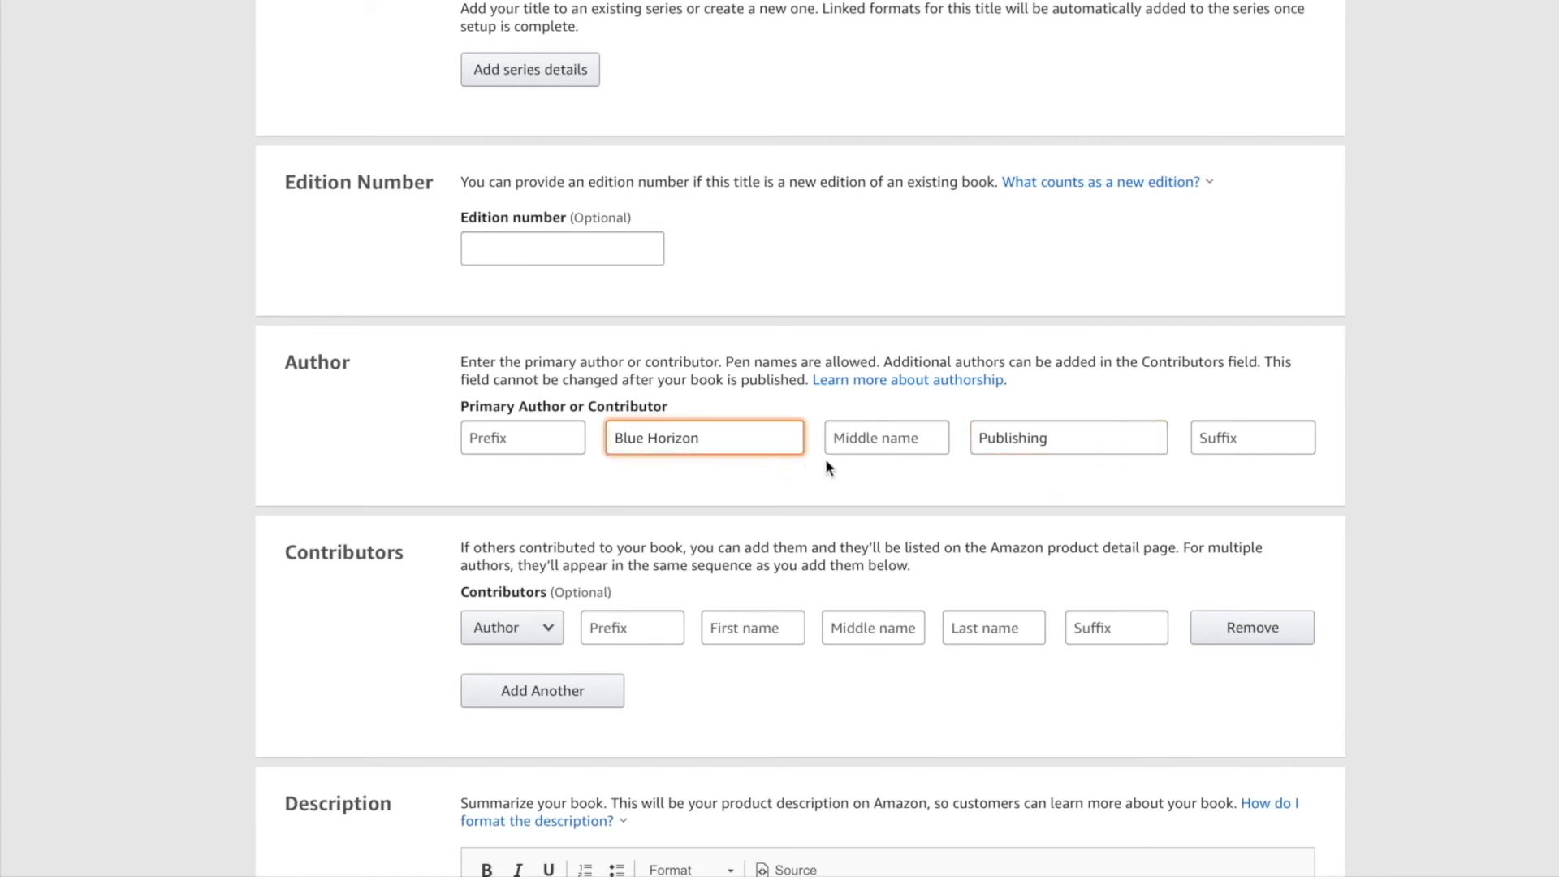
# Enter the description "This cute little turtle themed journal is the. perfect stationery to write all your ideas, lists and thoughts, great composition book to take at school.".
pyautogui.scroll(-4, 773, 516)
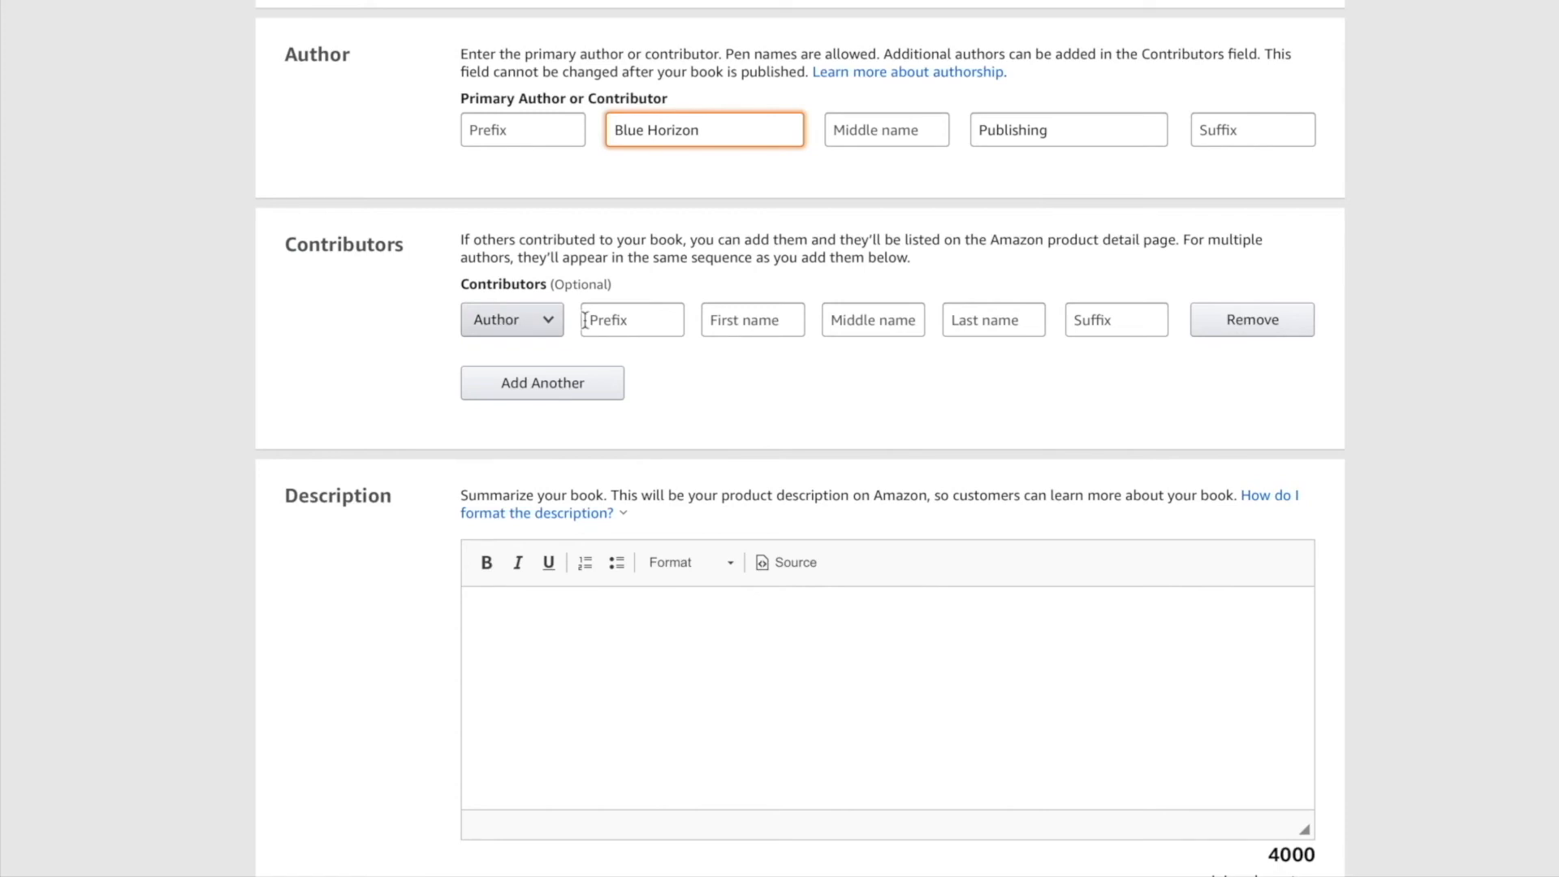
pyautogui.scroll(-1, 755, 406)
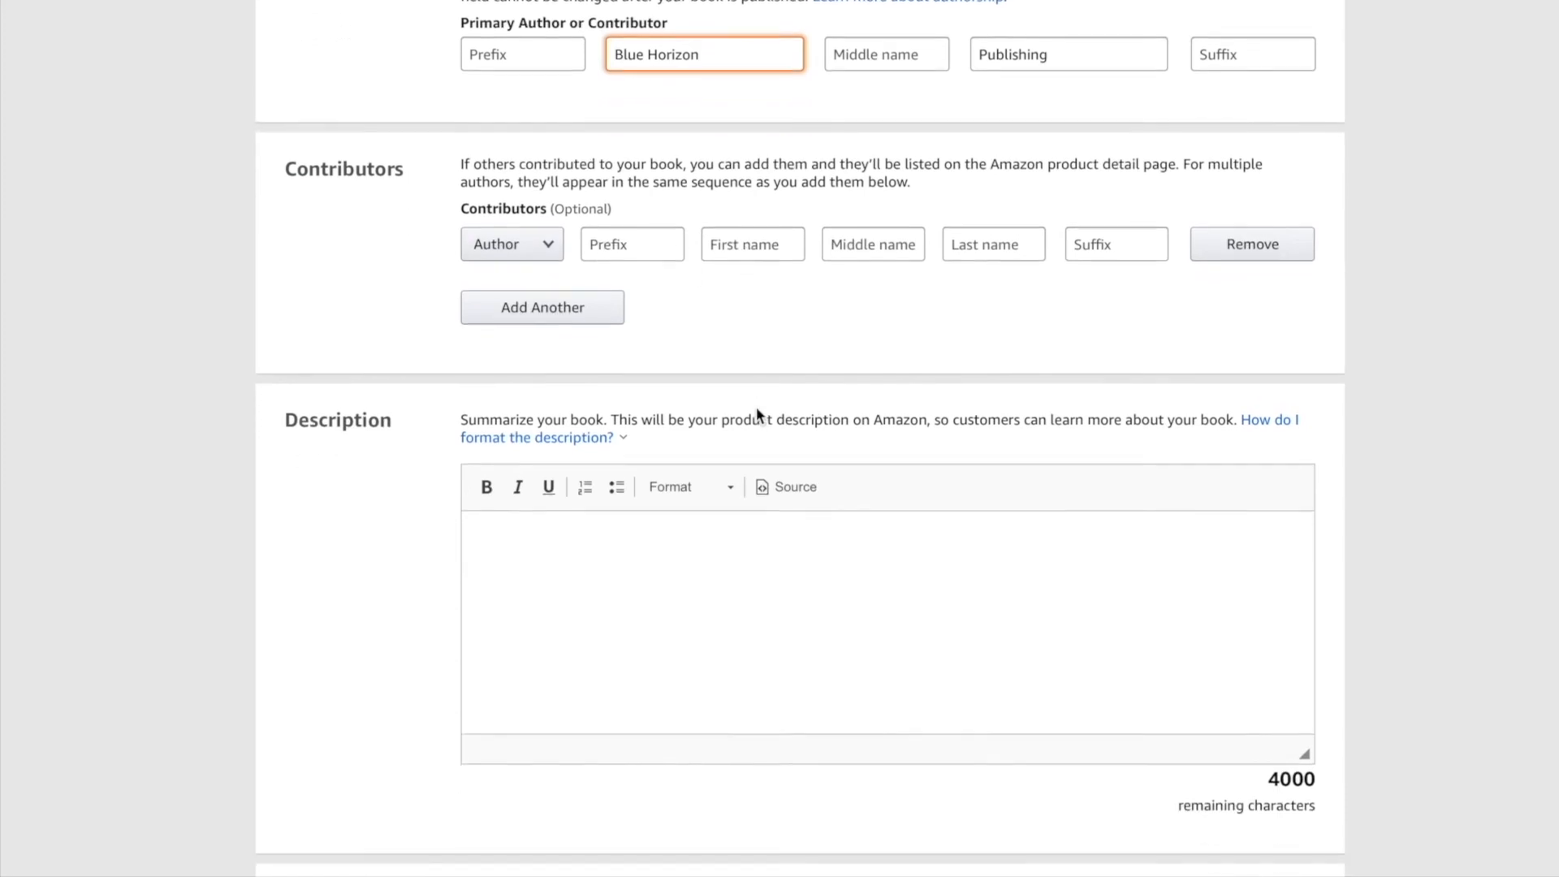
pyautogui.scroll(-3, 774, 306)
pyautogui.click(643, 401)
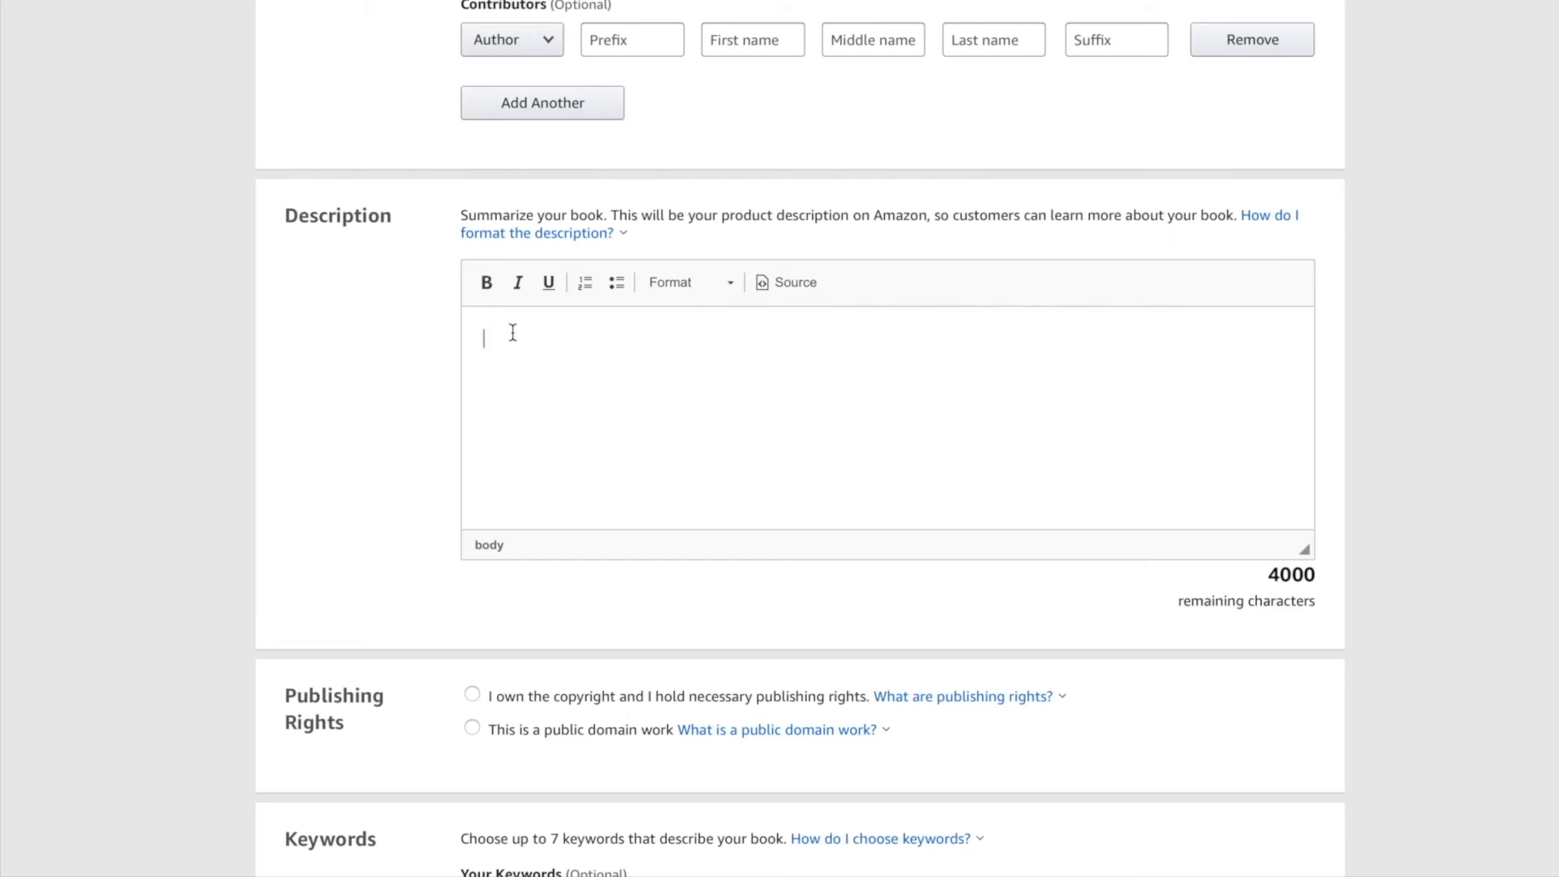
pyautogui.write('This cute little turtle th')
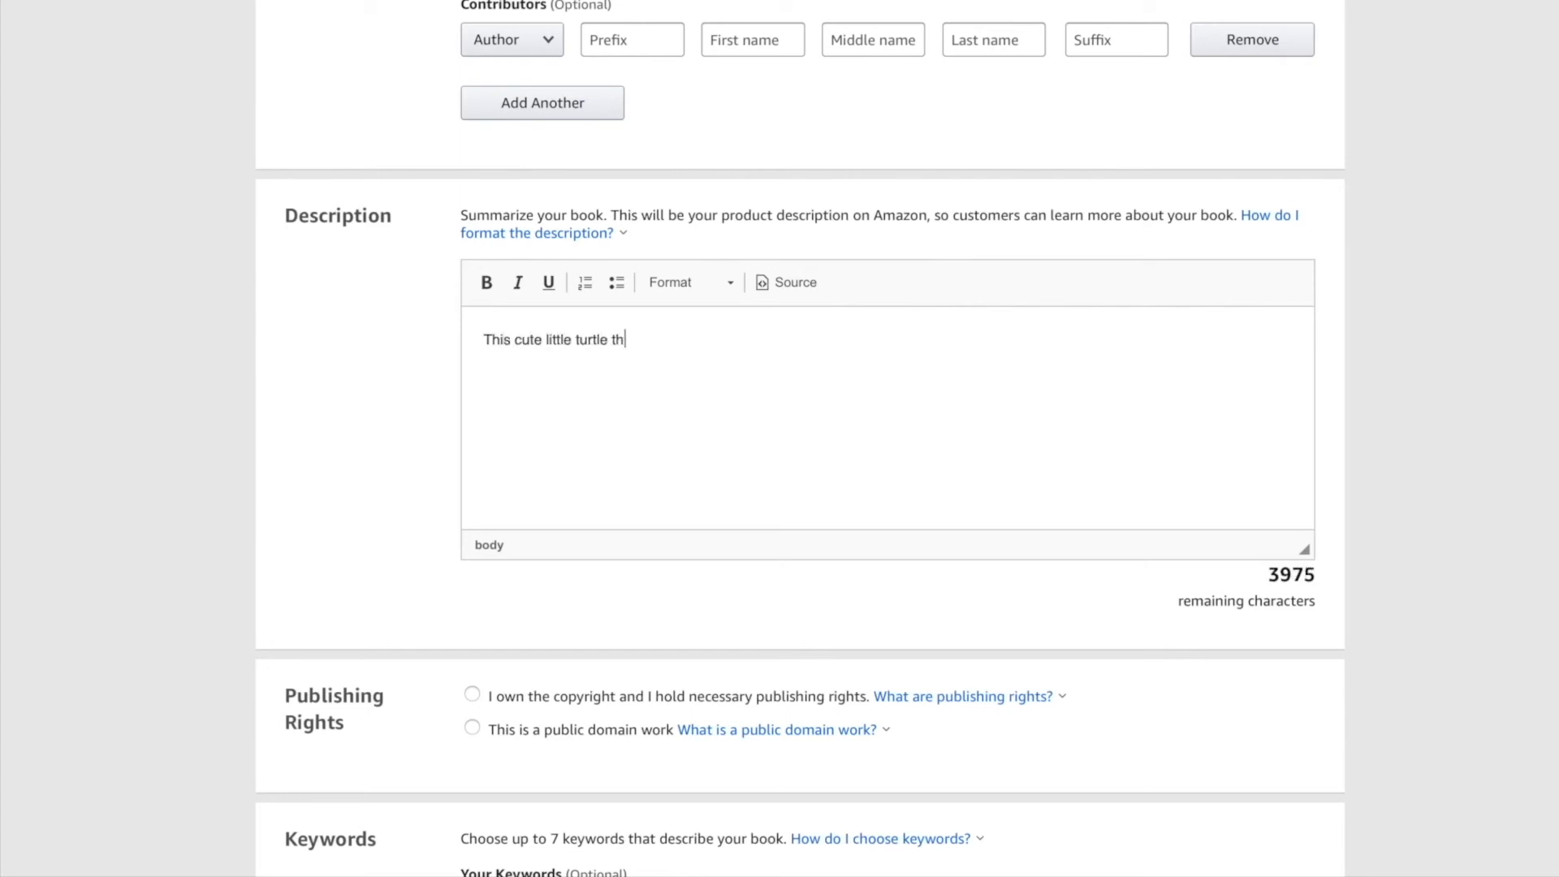
pyautogui.write('emed journal is te')
pyautogui.press('BackSpace')
pyautogui.write('he. perfect ')
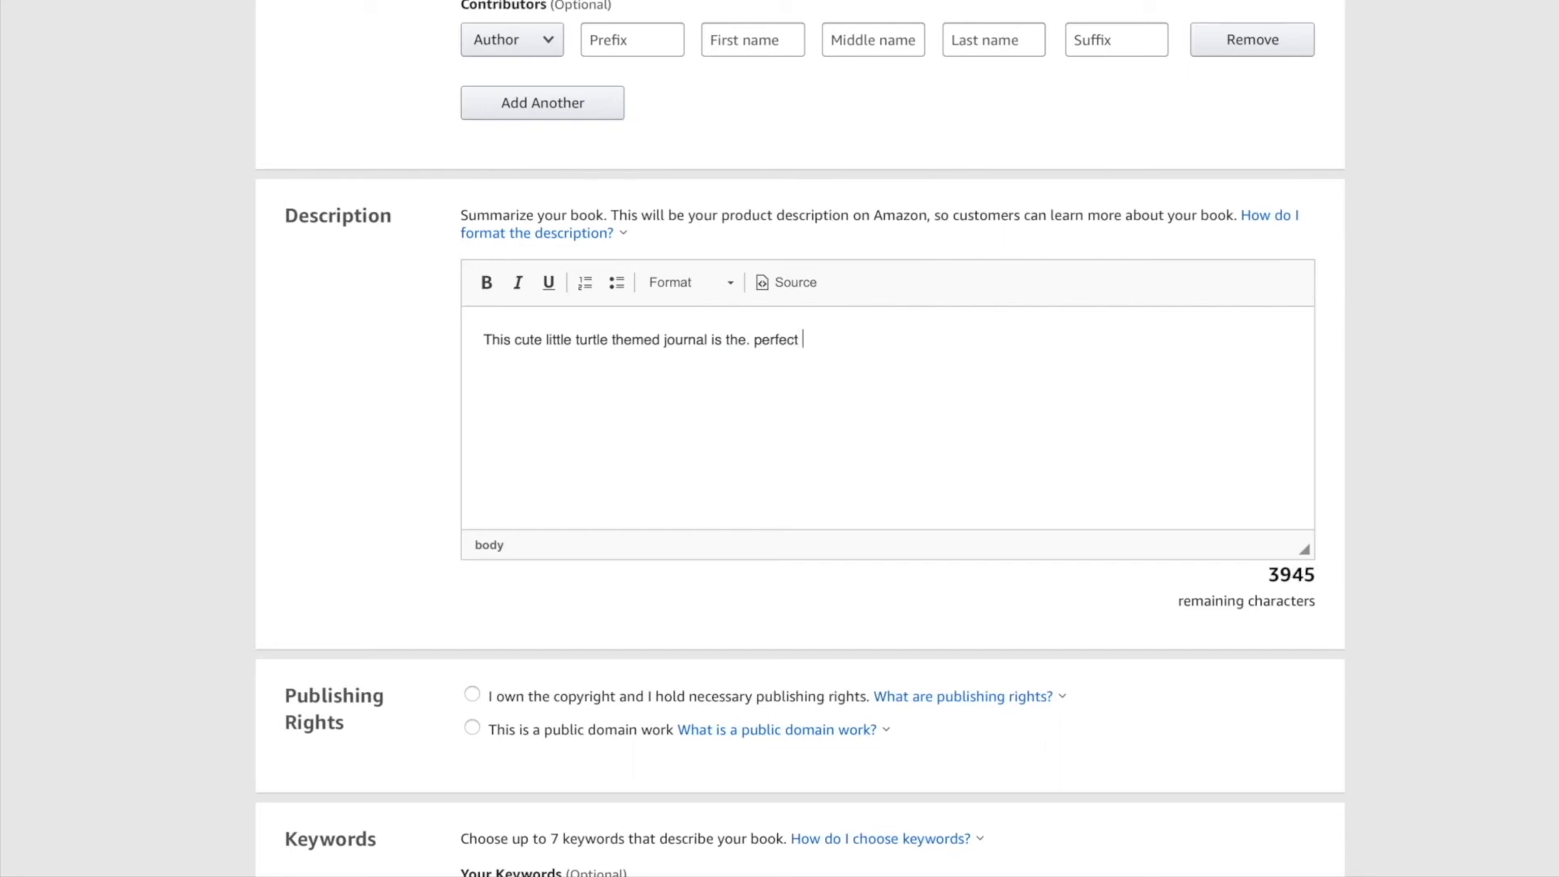
pyautogui.write('stationery to write all your')
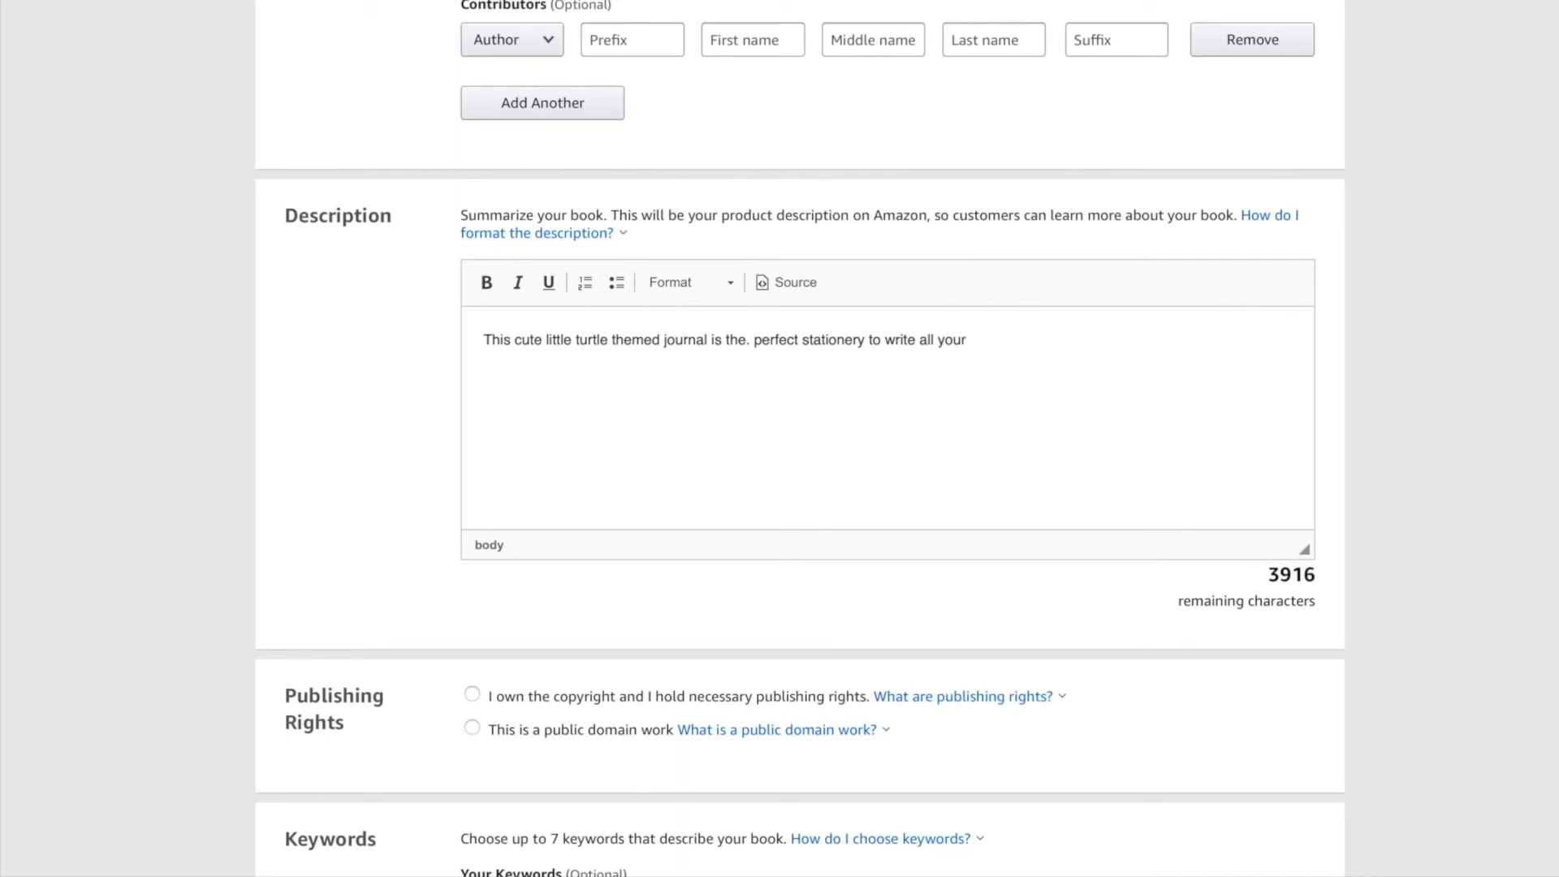
pyautogui.write(' ideas, lists and thought')
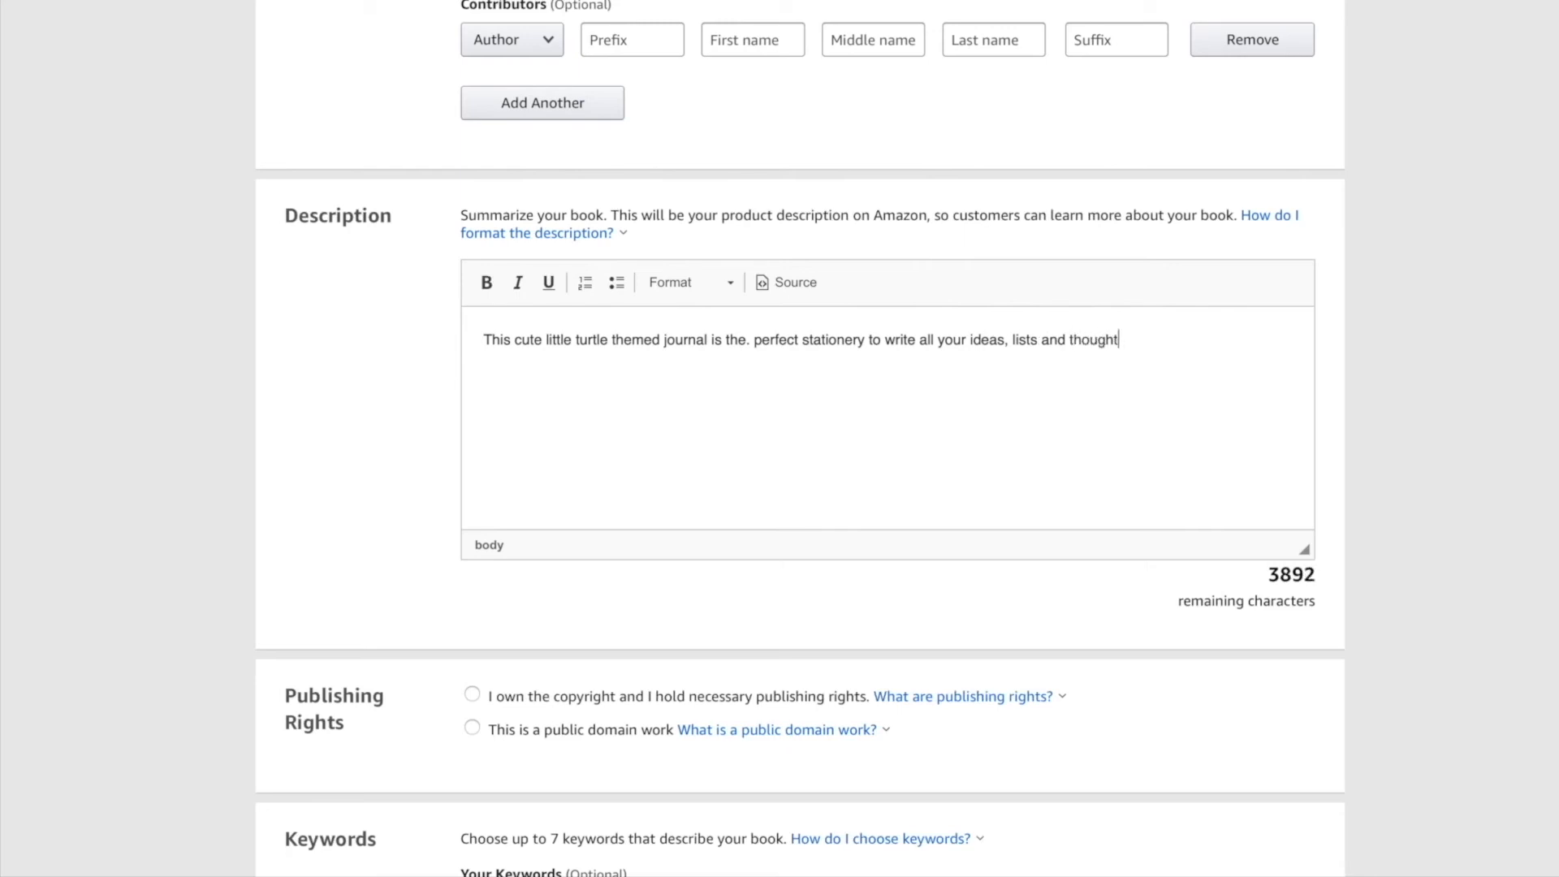
pyautogui.write('s, great composition book')
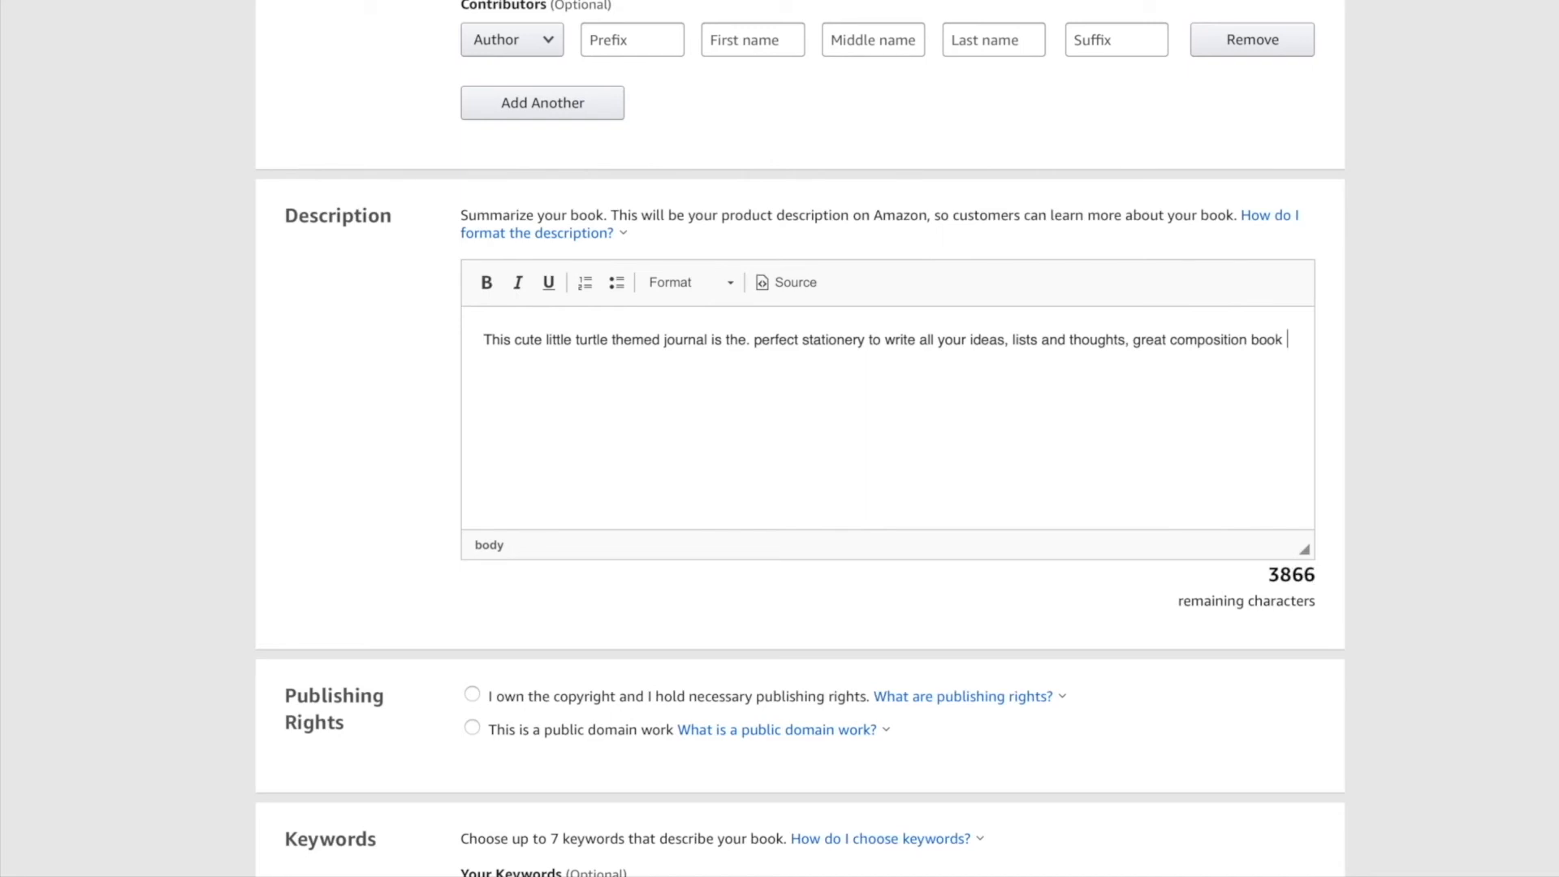
pyautogui.write('to take at school.')
# Add a bulleted list below the description paragraph: "Matte cover", "120 pages", "wide ruled interior" and "7.5 x 9.25 inches".
pyautogui.press('Return')
pyautogui.click(615, 281)
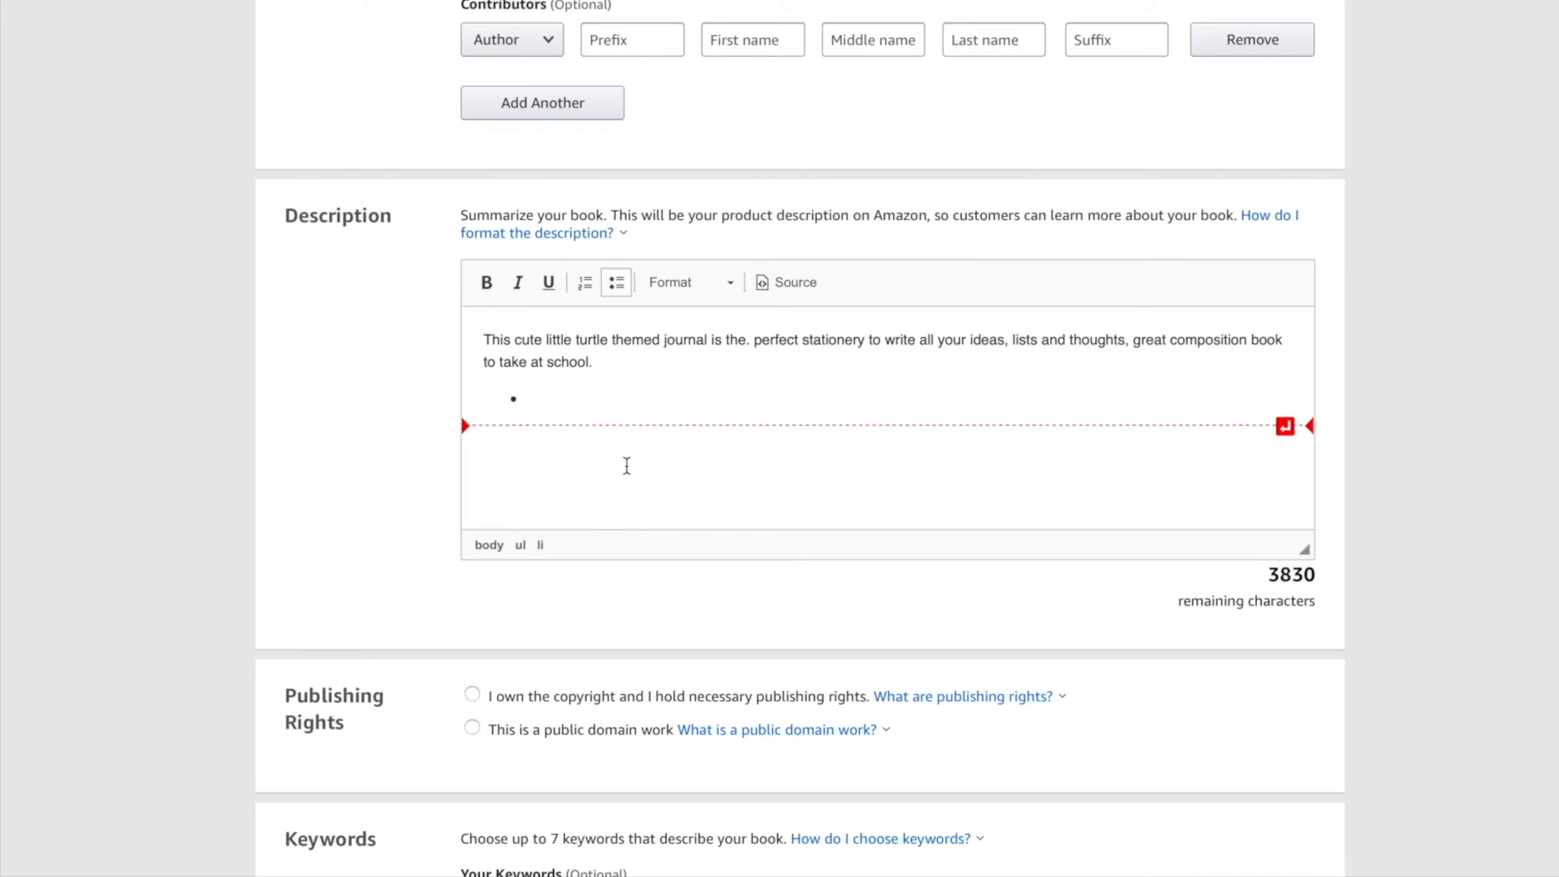
pyautogui.write('Matte cover')
pyautogui.press('Return')
pyautogui.write('120 pages')
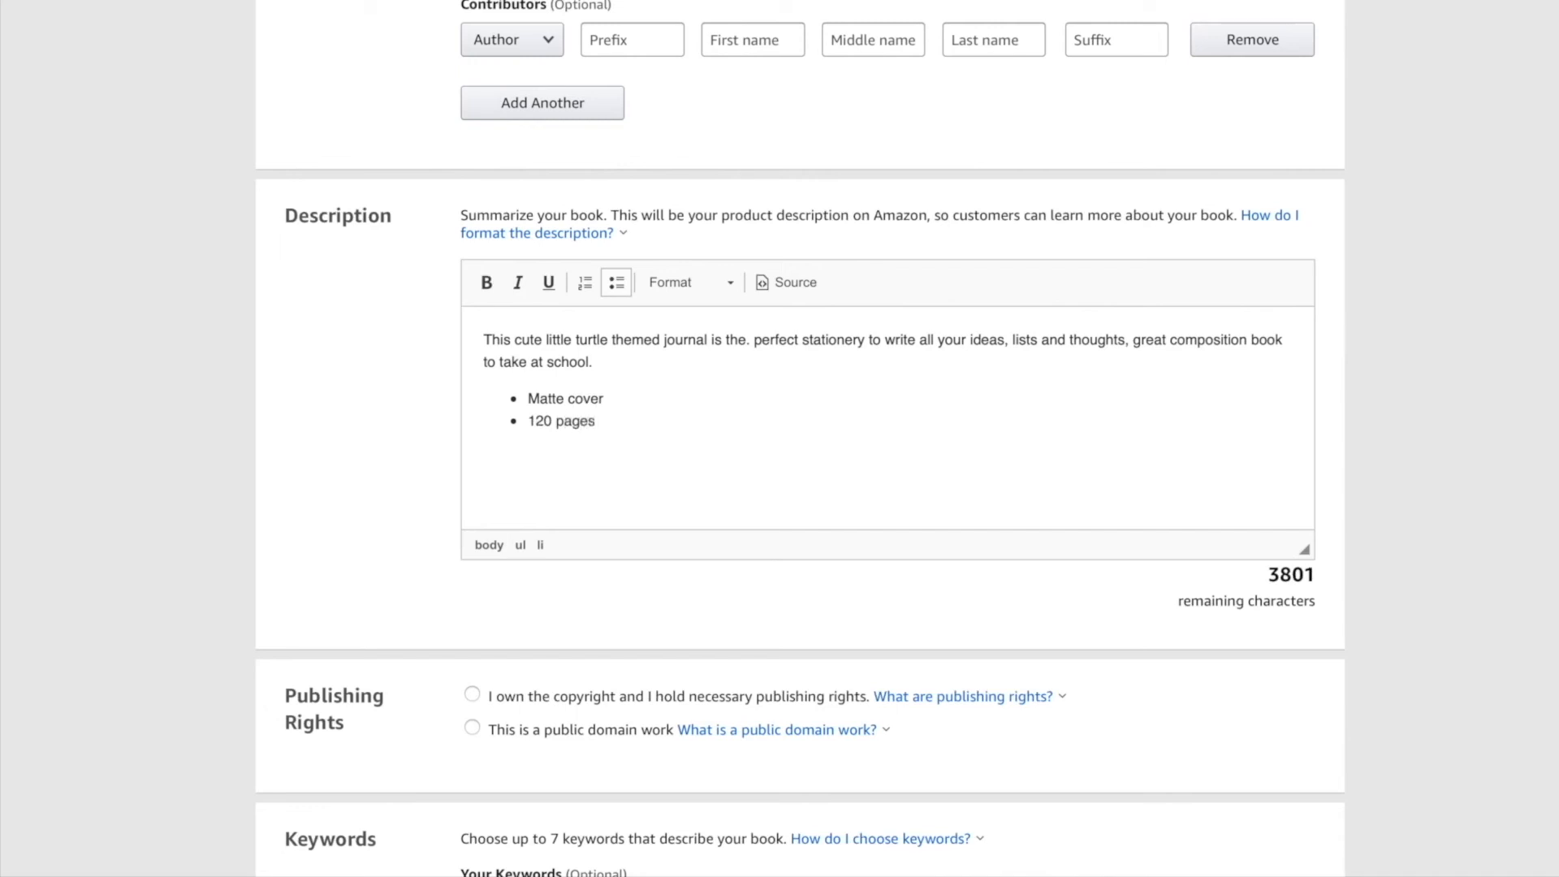
pyautogui.press('Return')
pyautogui.write('wide ruled interior')
pyautogui.press('Return')
pyautogui.write('7.5 x 9.25 inches')
pyautogui.press('Return')
pyautogui.press('Return')
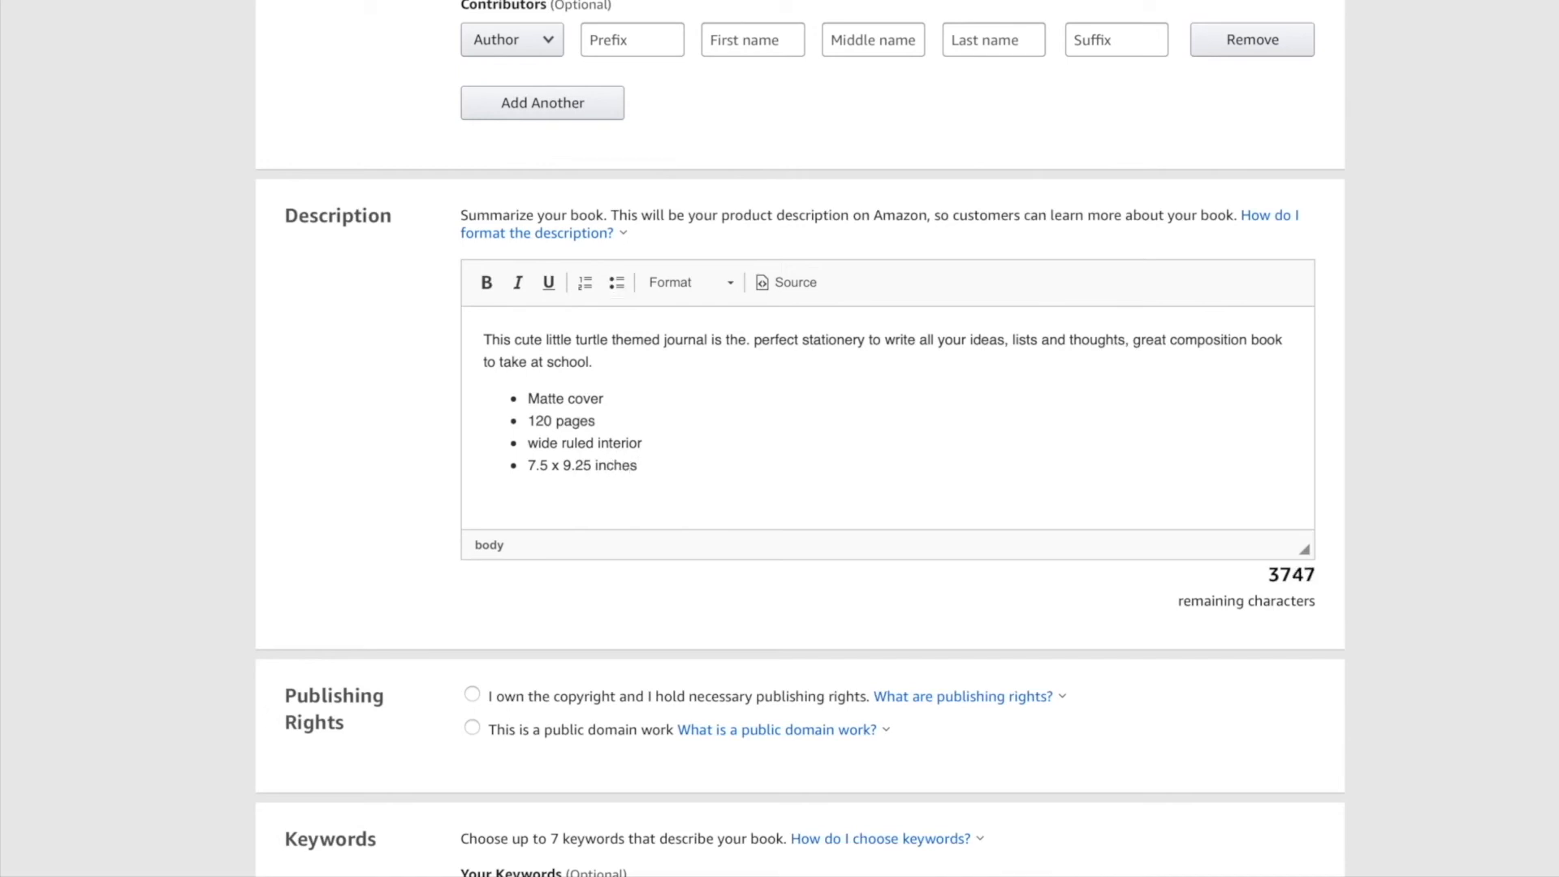
# Close the description with the line "GRAB YOUR COPY TODAY." in bold.
pyautogui.write('GRAB YOUR COPY TODAY')
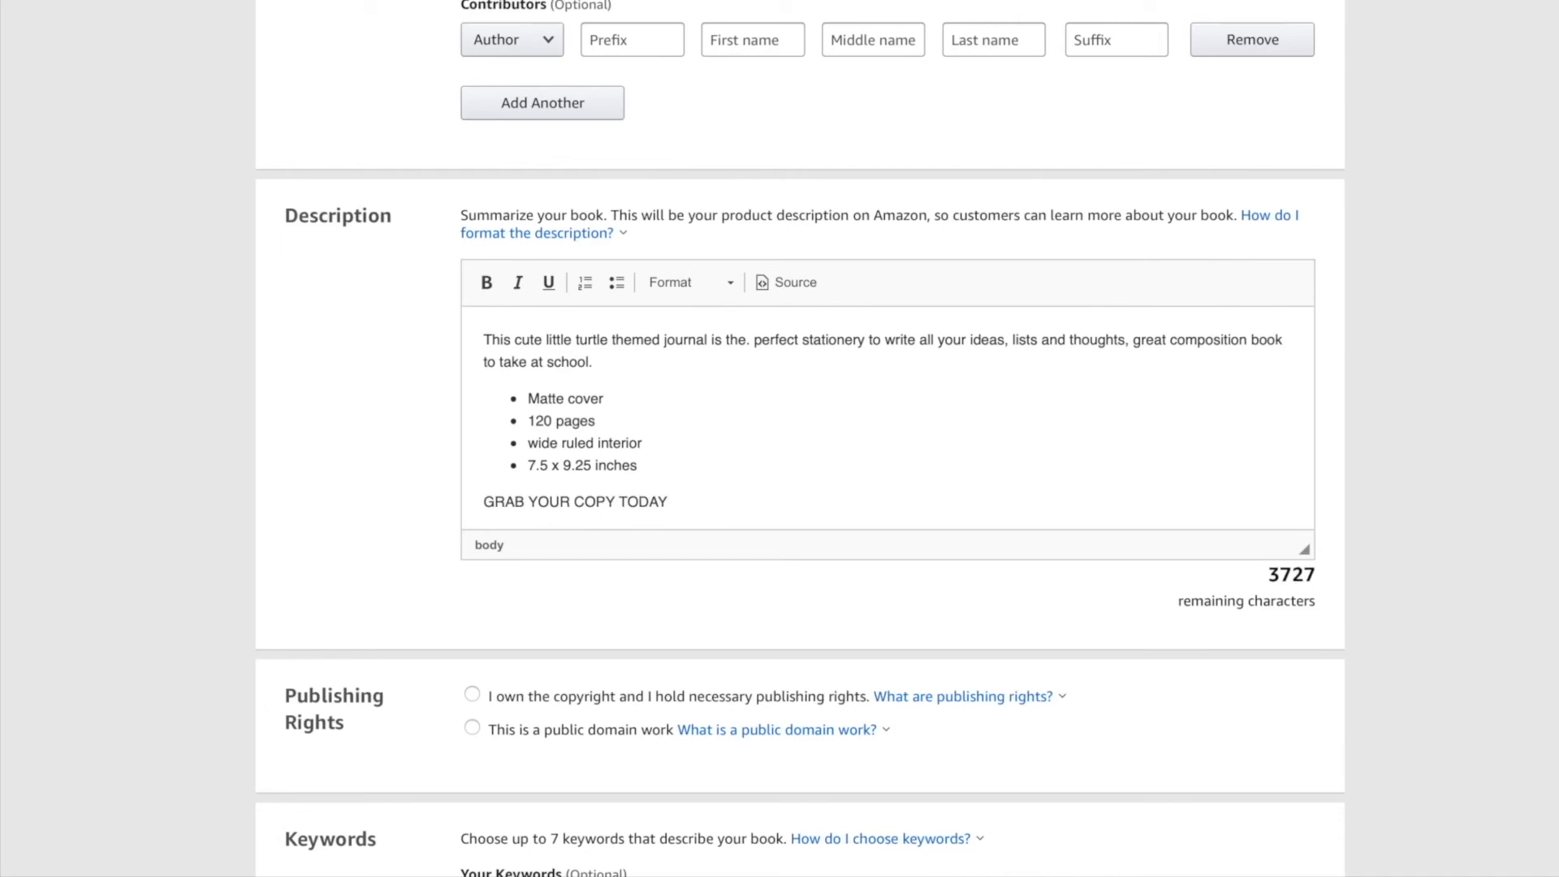
pyautogui.write('.')
pyautogui.moveTo(672, 501); pyautogui.dragTo(448, 500)
pyautogui.click(486, 282)
pyautogui.click(741, 463)
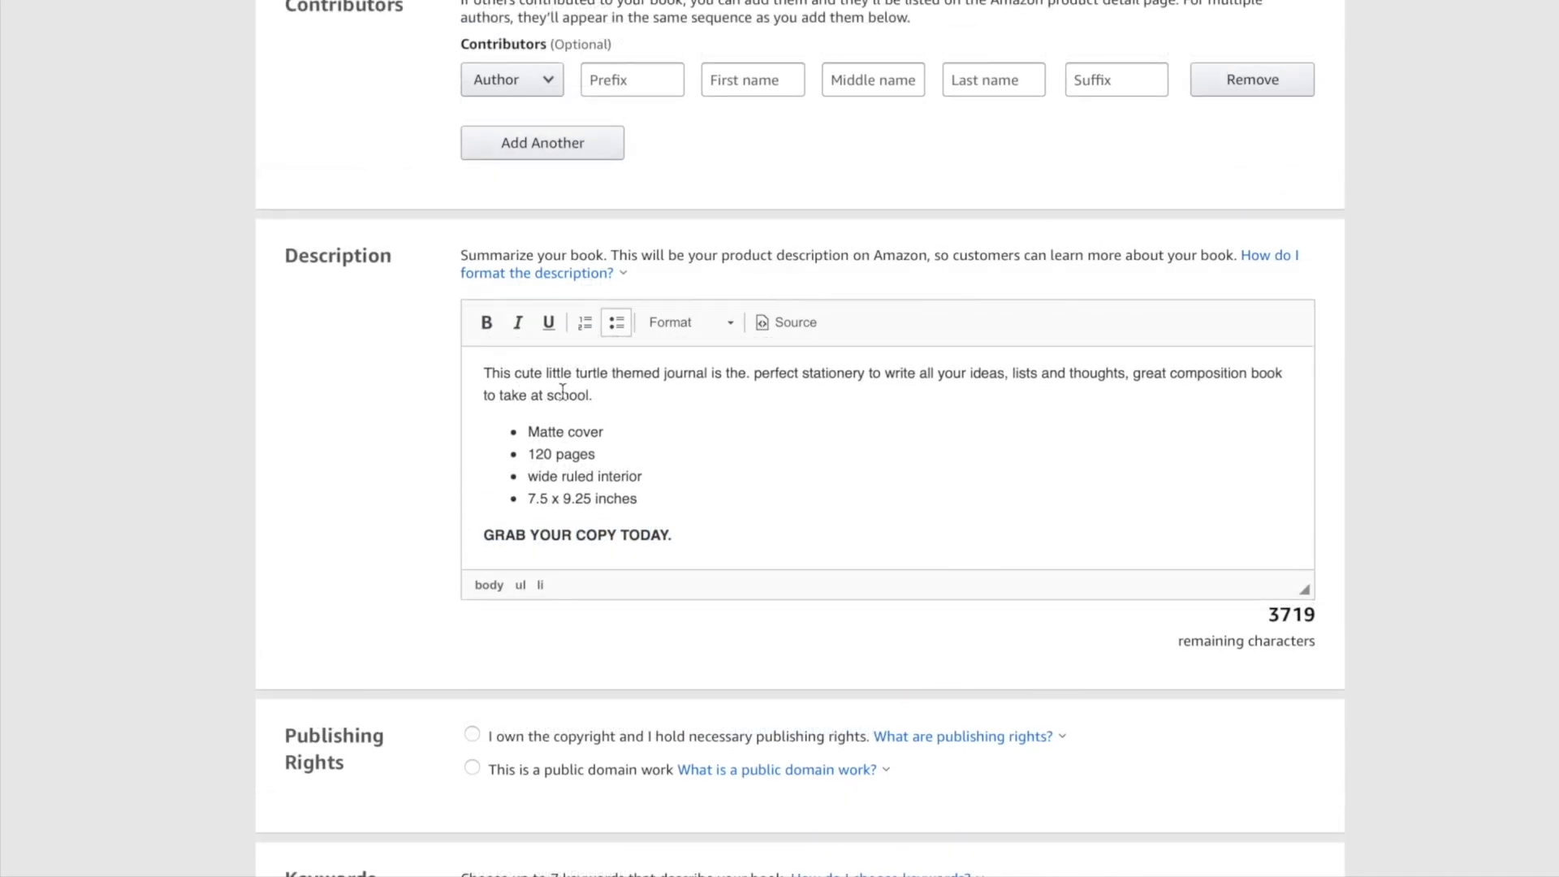
# Capitalize the first letter of the "wide ruled interior" bullet in the description.
pyautogui.moveTo(521, 431); pyautogui.dragTo(619, 454)
pyautogui.moveTo(526, 476); pyautogui.dragTo(643, 478)
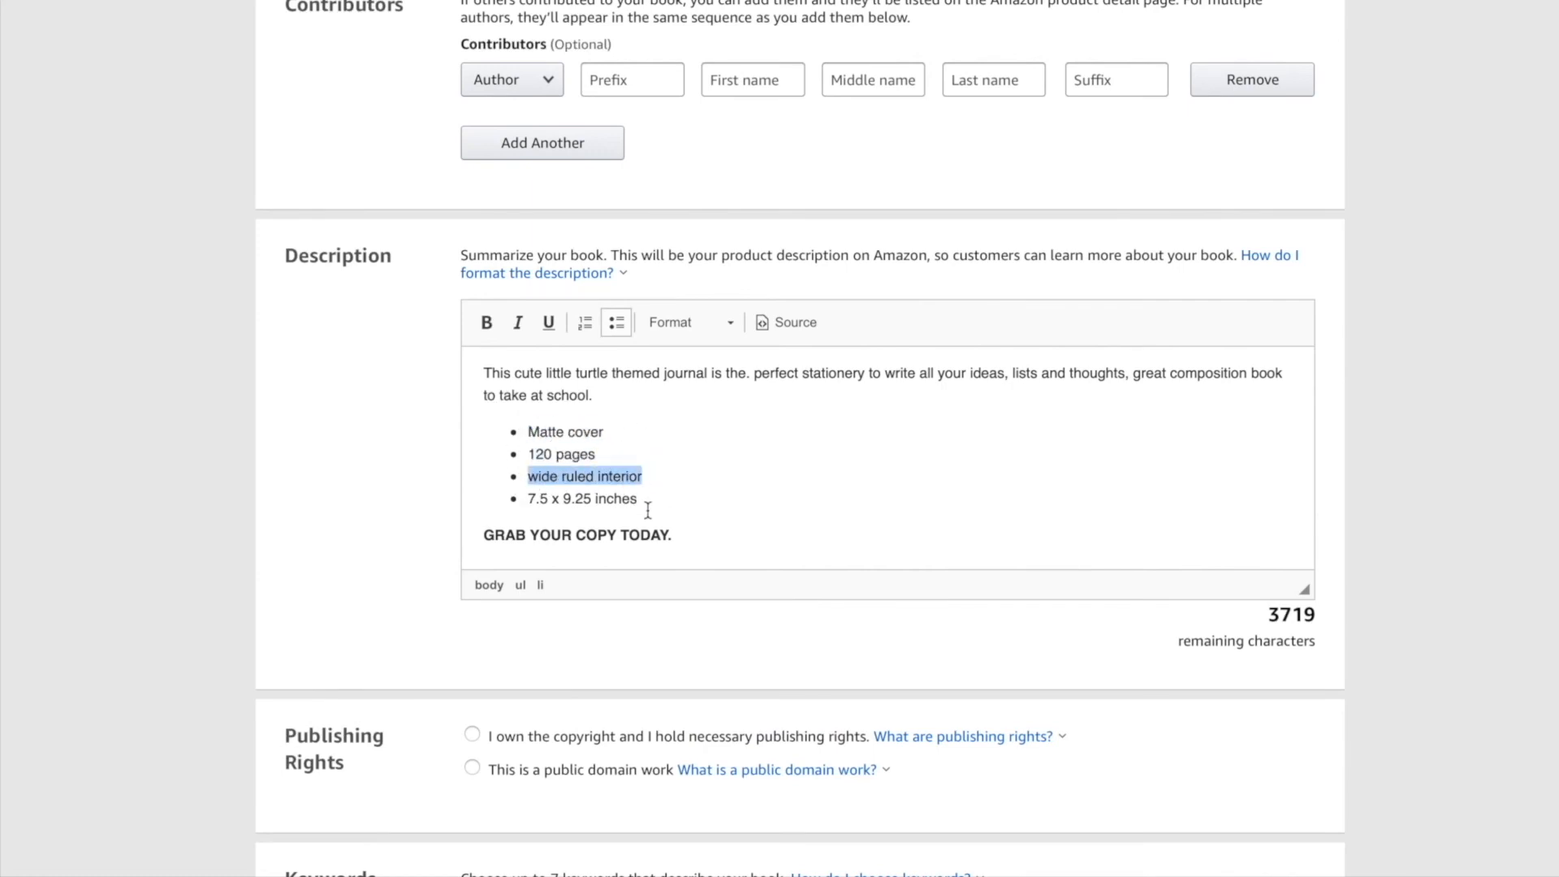
pyautogui.click(685, 471)
pyautogui.click(538, 476)
pyautogui.press('BackSpace')
pyautogui.write('W')
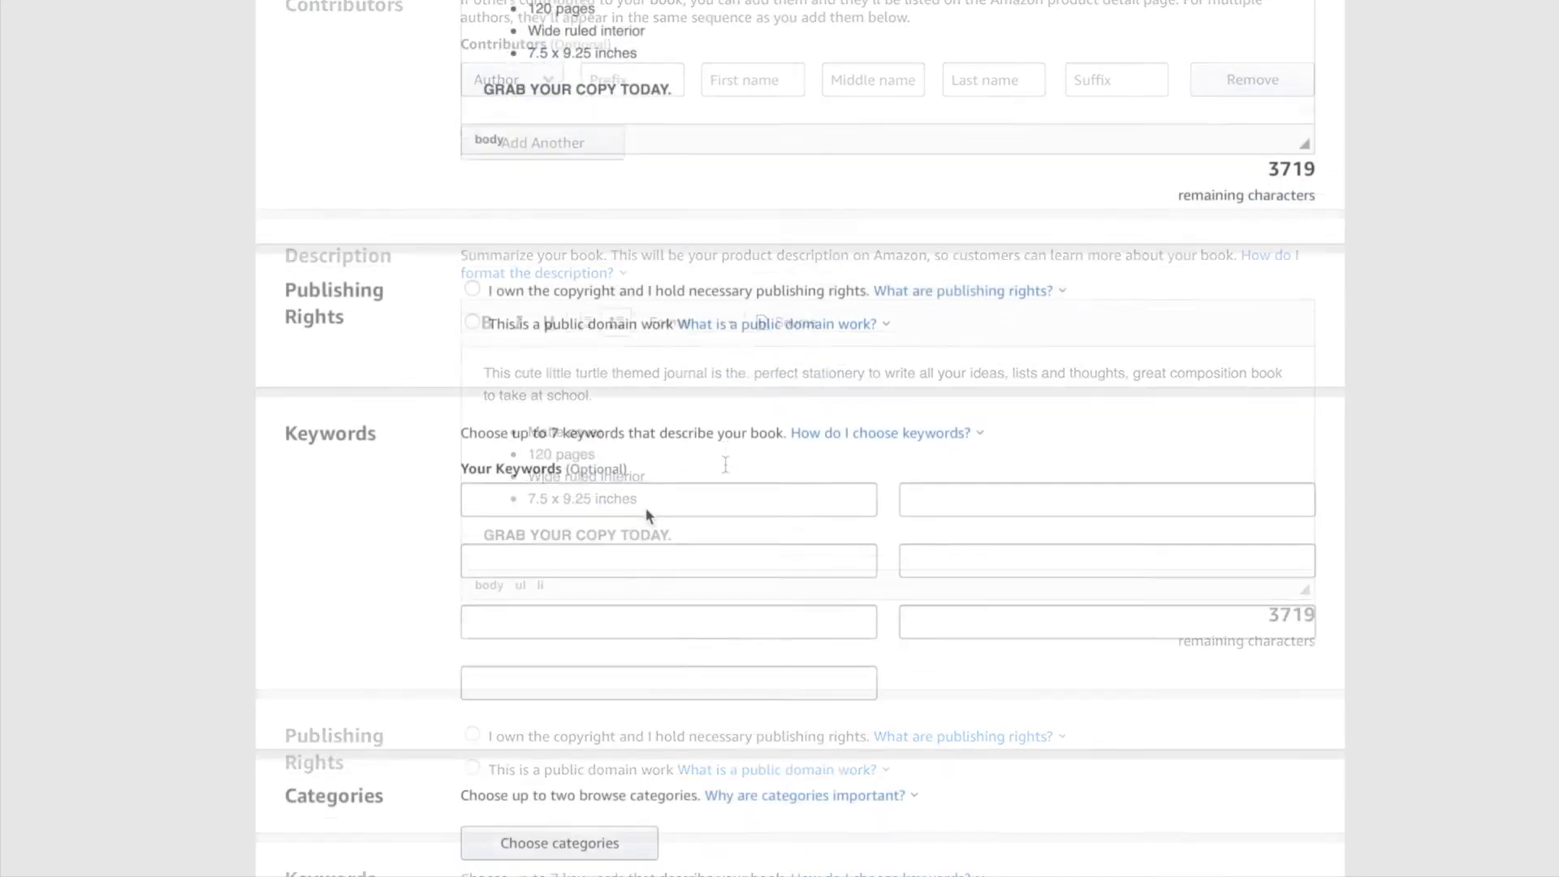
# Declare in the publishing rights that you own the copyright and hold the necessary publishing rights.
pyautogui.scroll(-6, 690, 488)
pyautogui.click(472, 246)
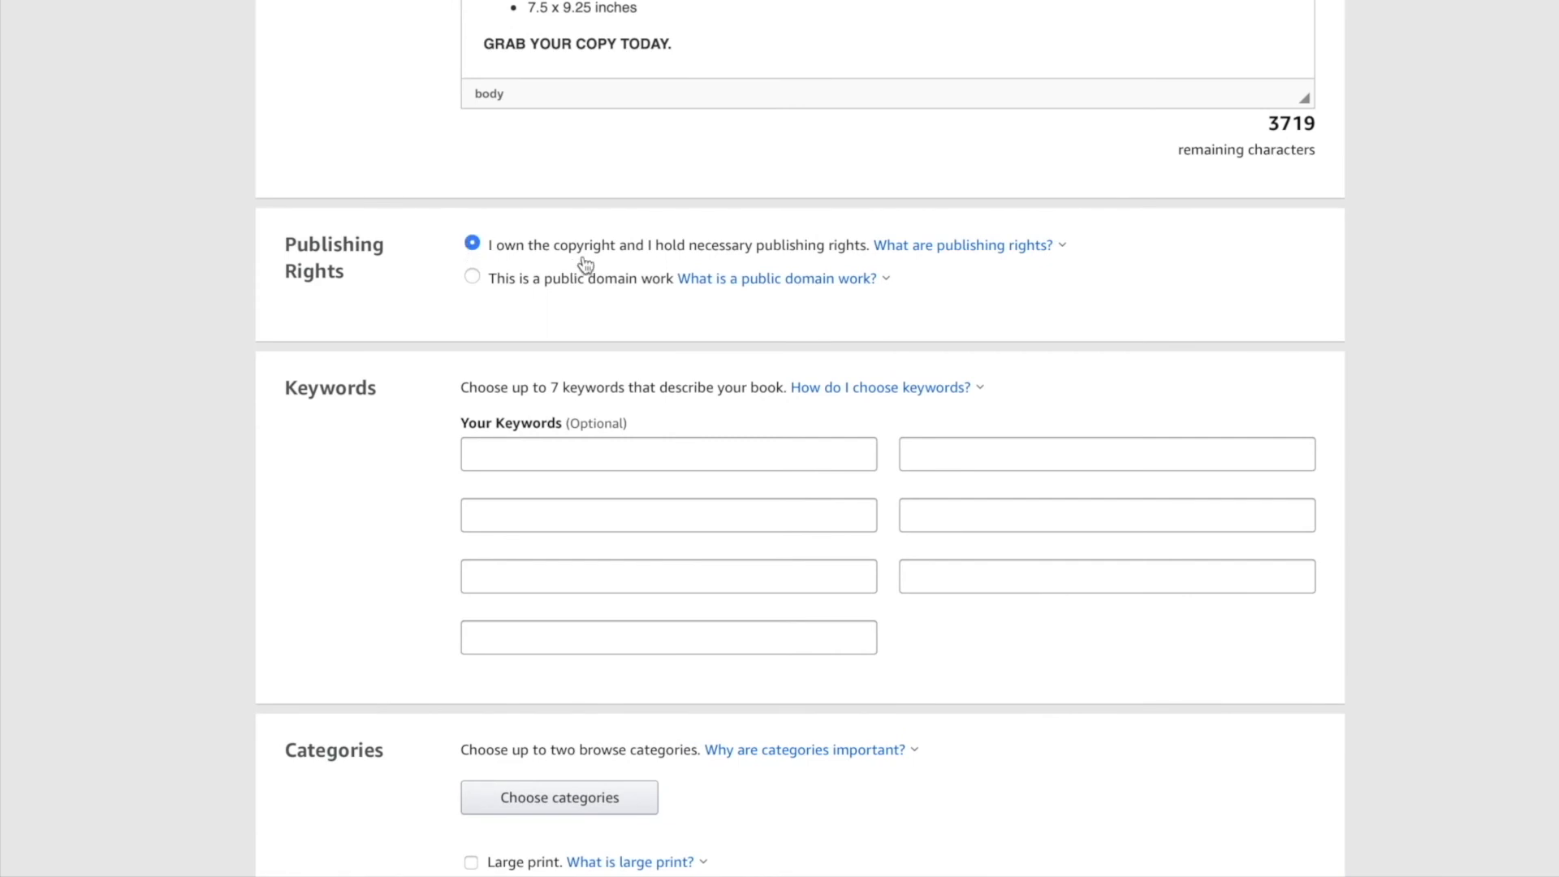
pyautogui.click(862, 280)
pyautogui.scroll(-1, 529, 380)
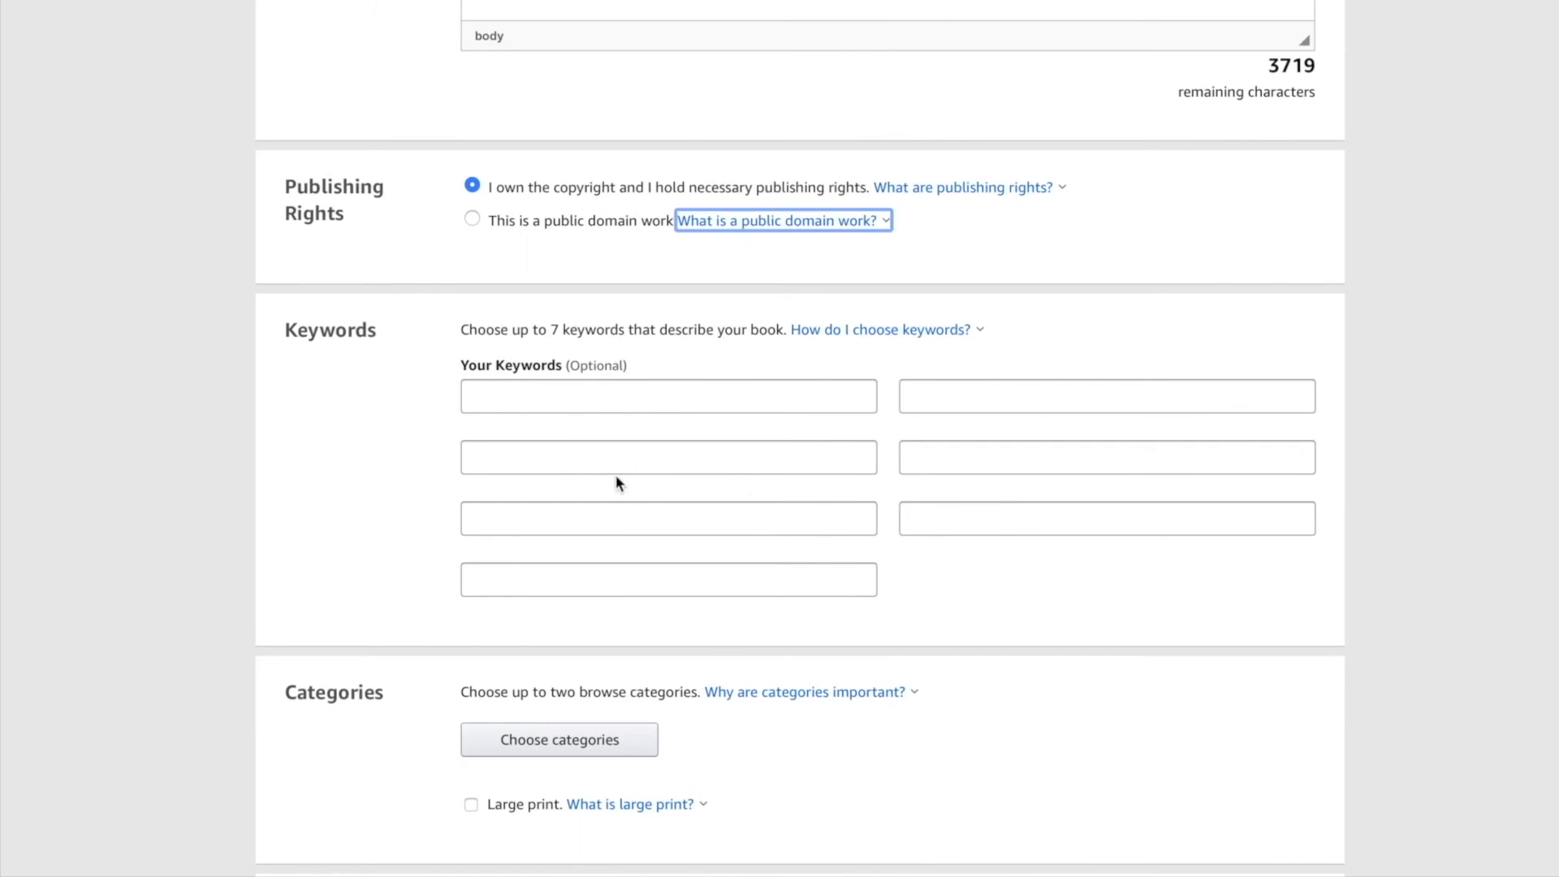
# Look over the empty keyword fields and review the entered author, title and subtitle for terms already used.
pyautogui.click(558, 387)
pyautogui.click(541, 459)
pyautogui.click(558, 400)
pyautogui.click(541, 458)
pyautogui.click(536, 513)
pyautogui.scroll(8, 686, 318)
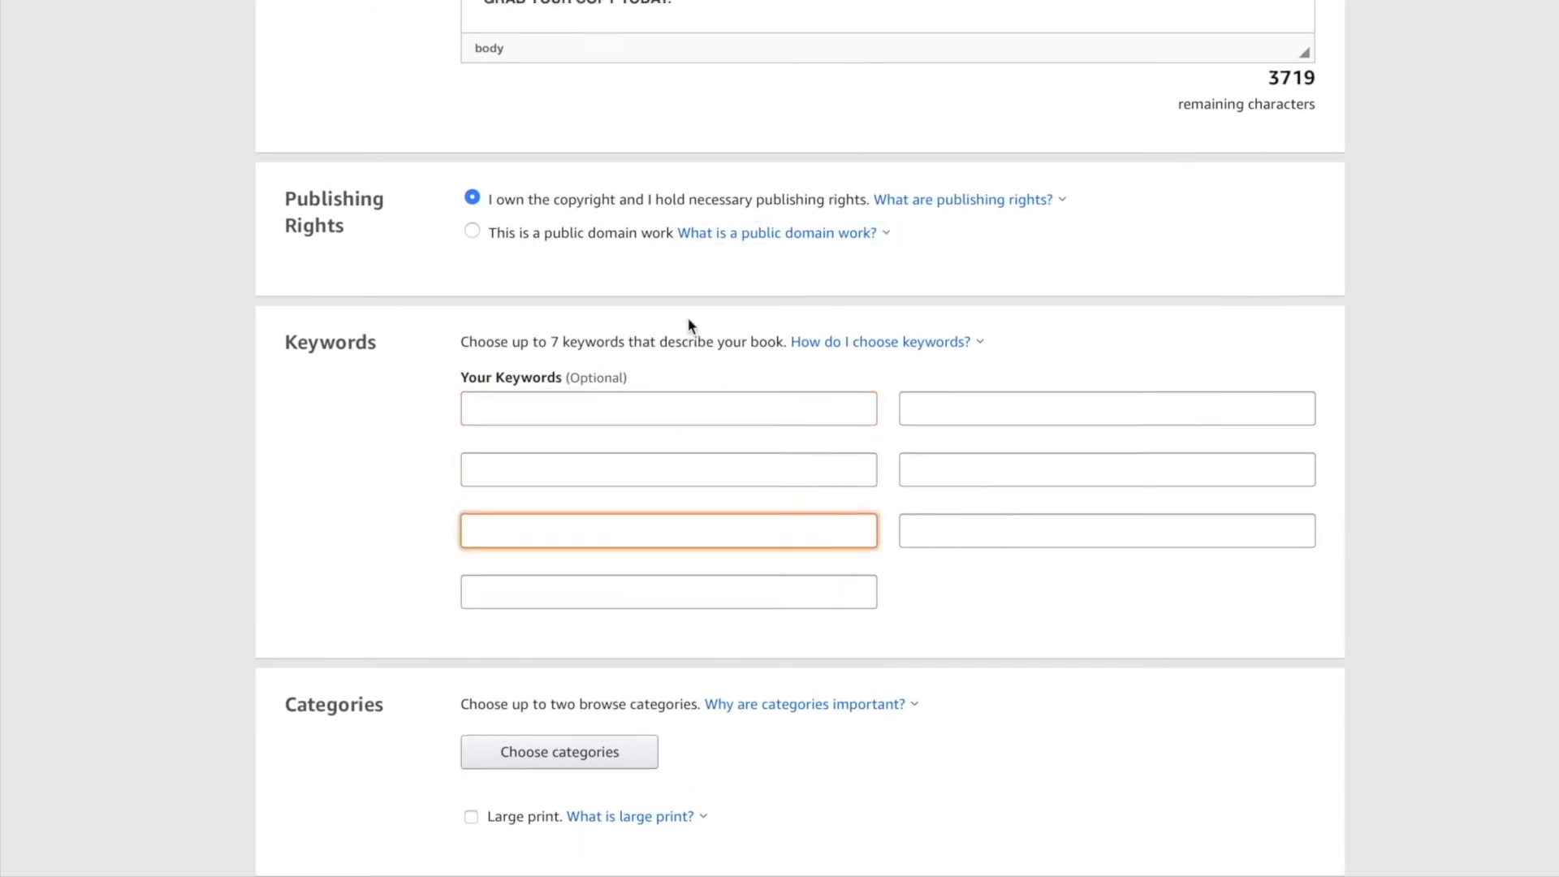
pyautogui.scroll(12, 687, 318)
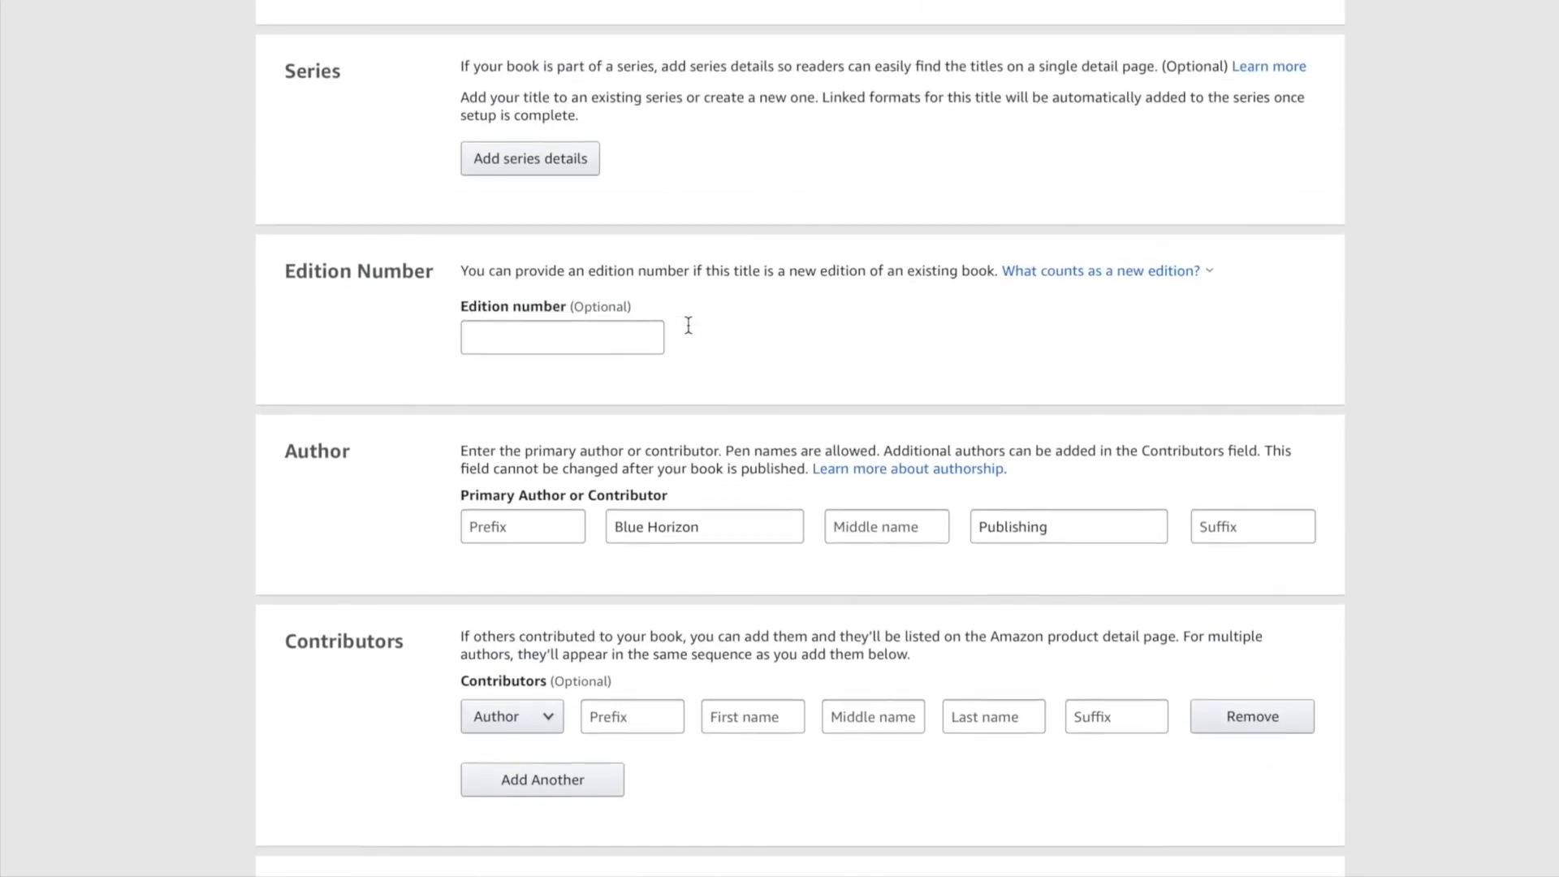
pyautogui.scroll(3, 687, 323)
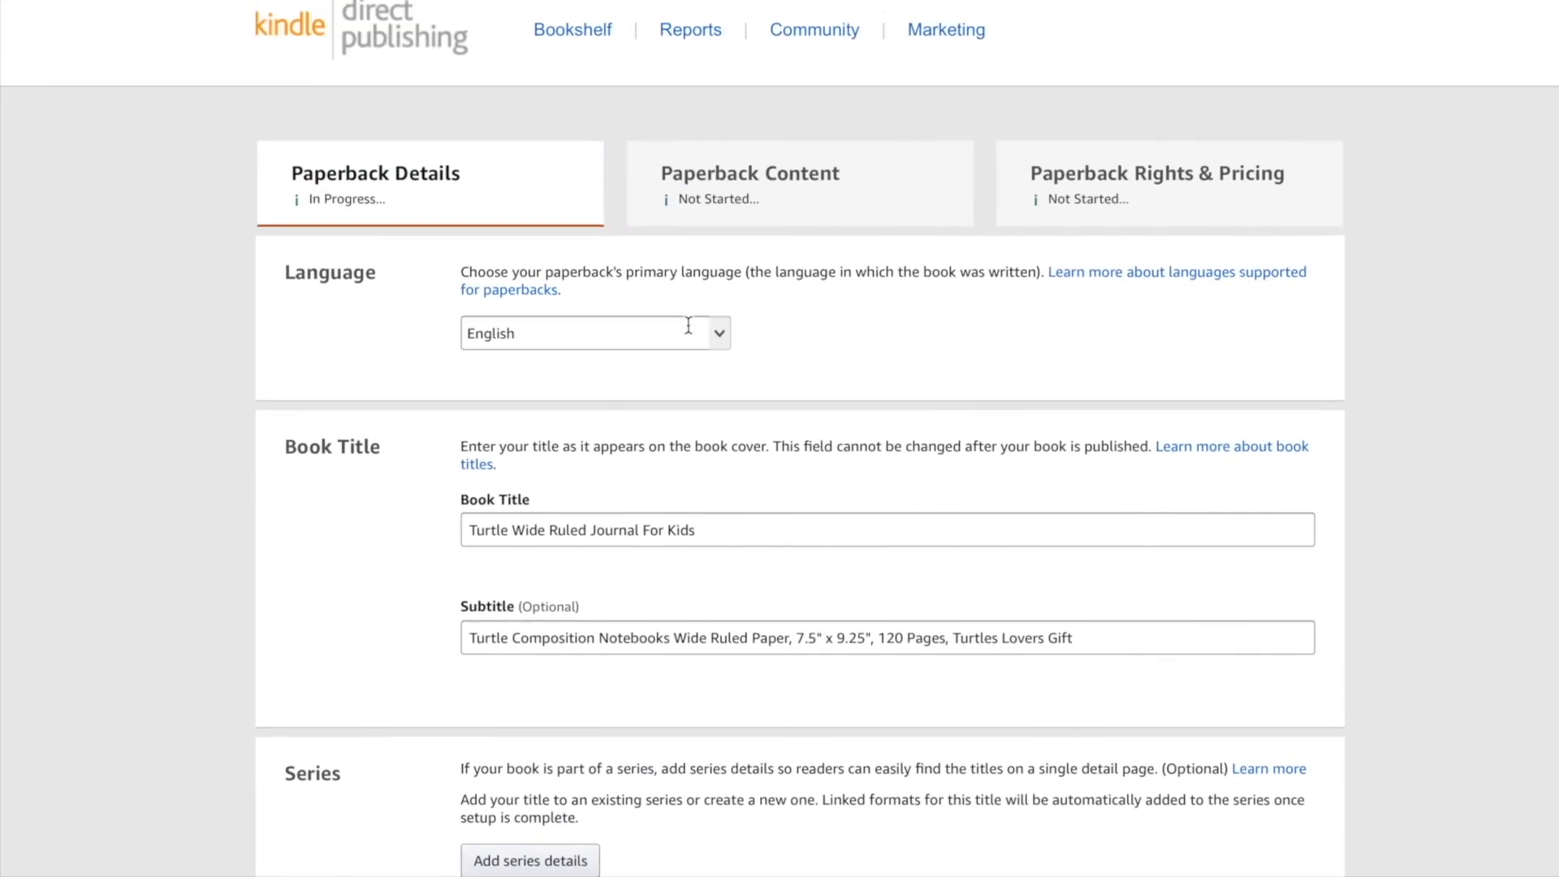
# Review the description, book title and subtitle for phrases that could be reused as keywords.
pyautogui.scroll(-15, 686, 323)
pyautogui.moveTo(714, 582); pyautogui.dragTo(509, 411)
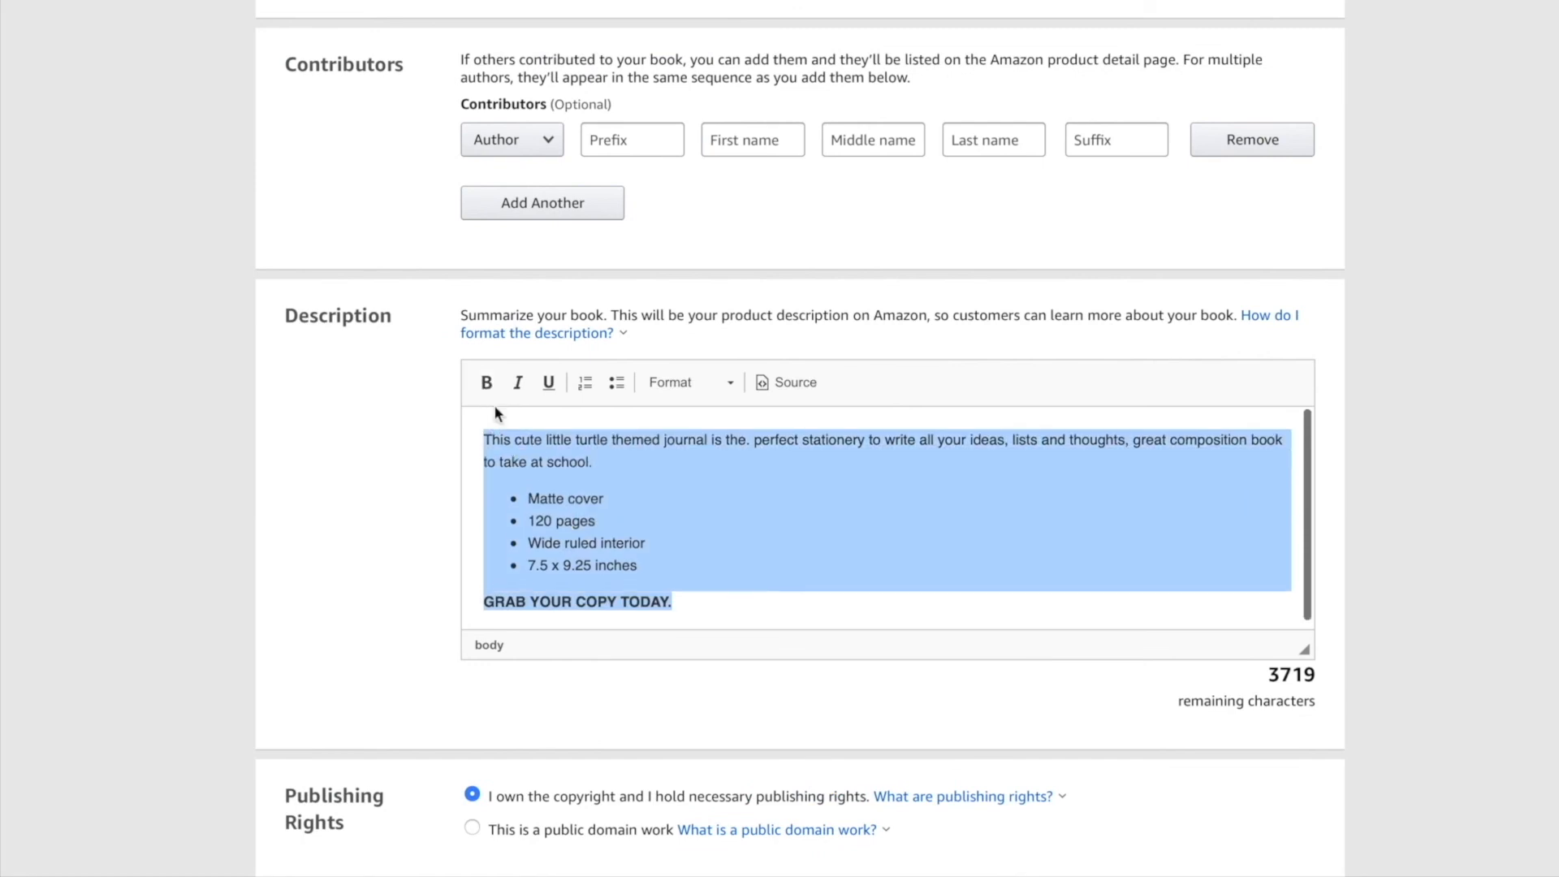
pyautogui.click(751, 523)
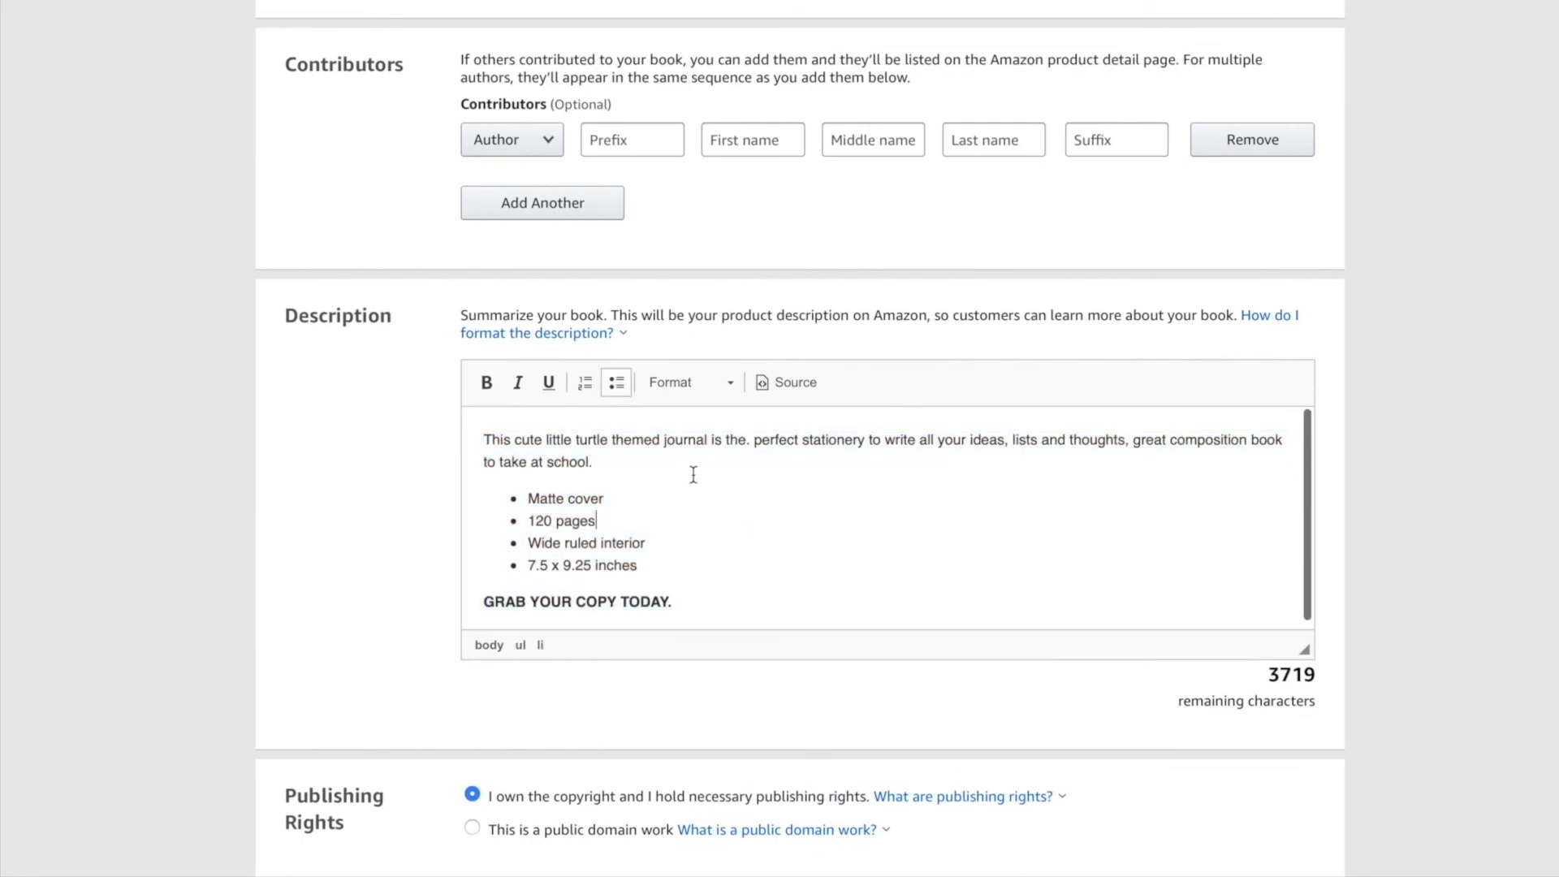
pyautogui.moveTo(698, 573); pyautogui.dragTo(463, 431)
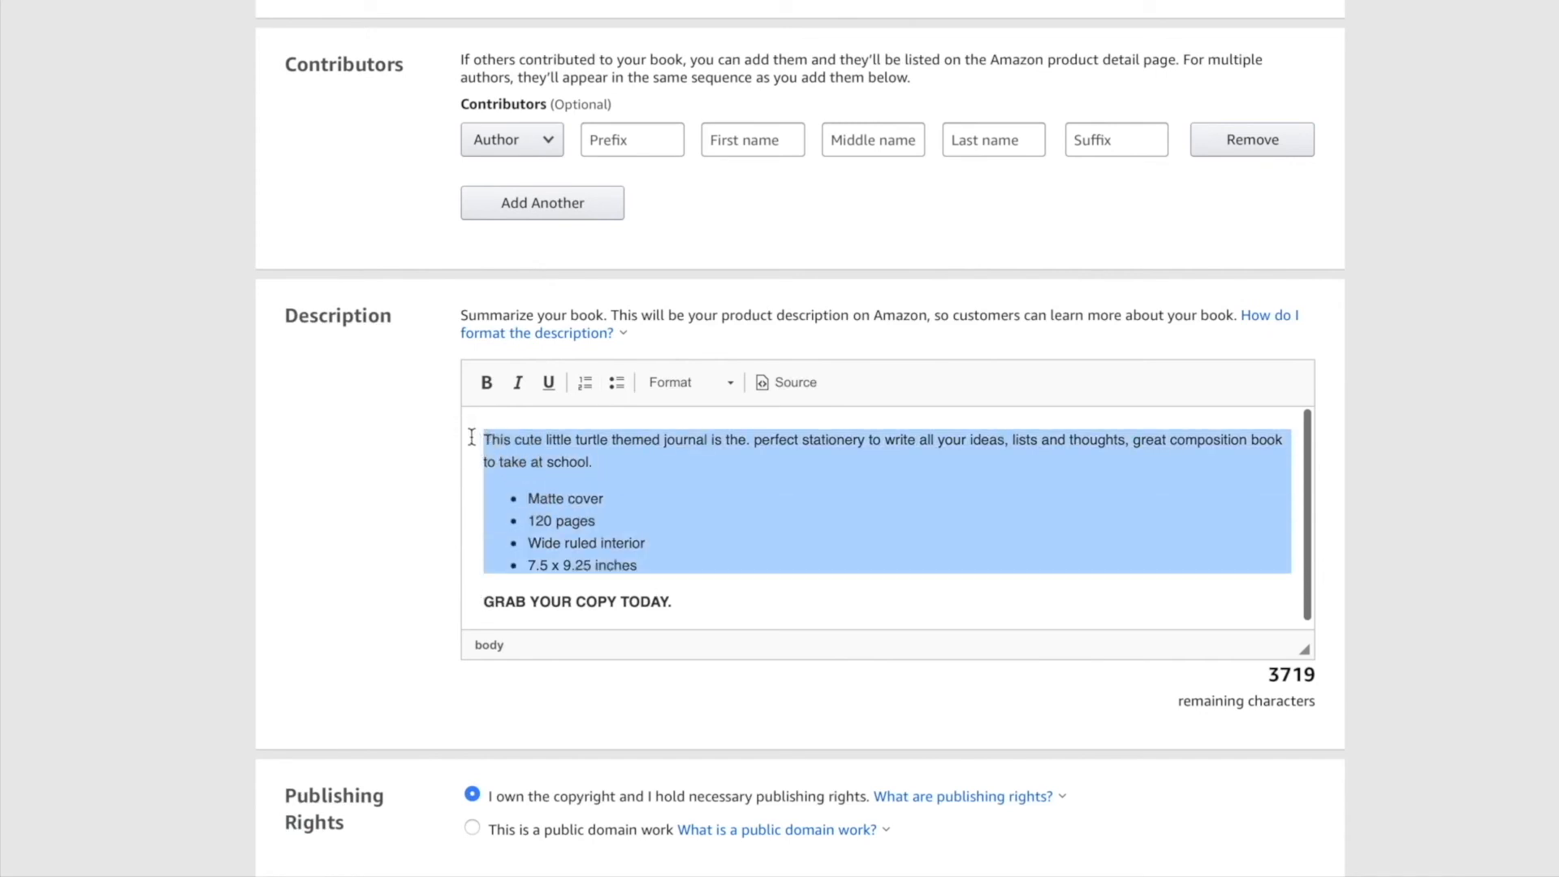
pyautogui.click(756, 585)
pyautogui.scroll(3, 748, 508)
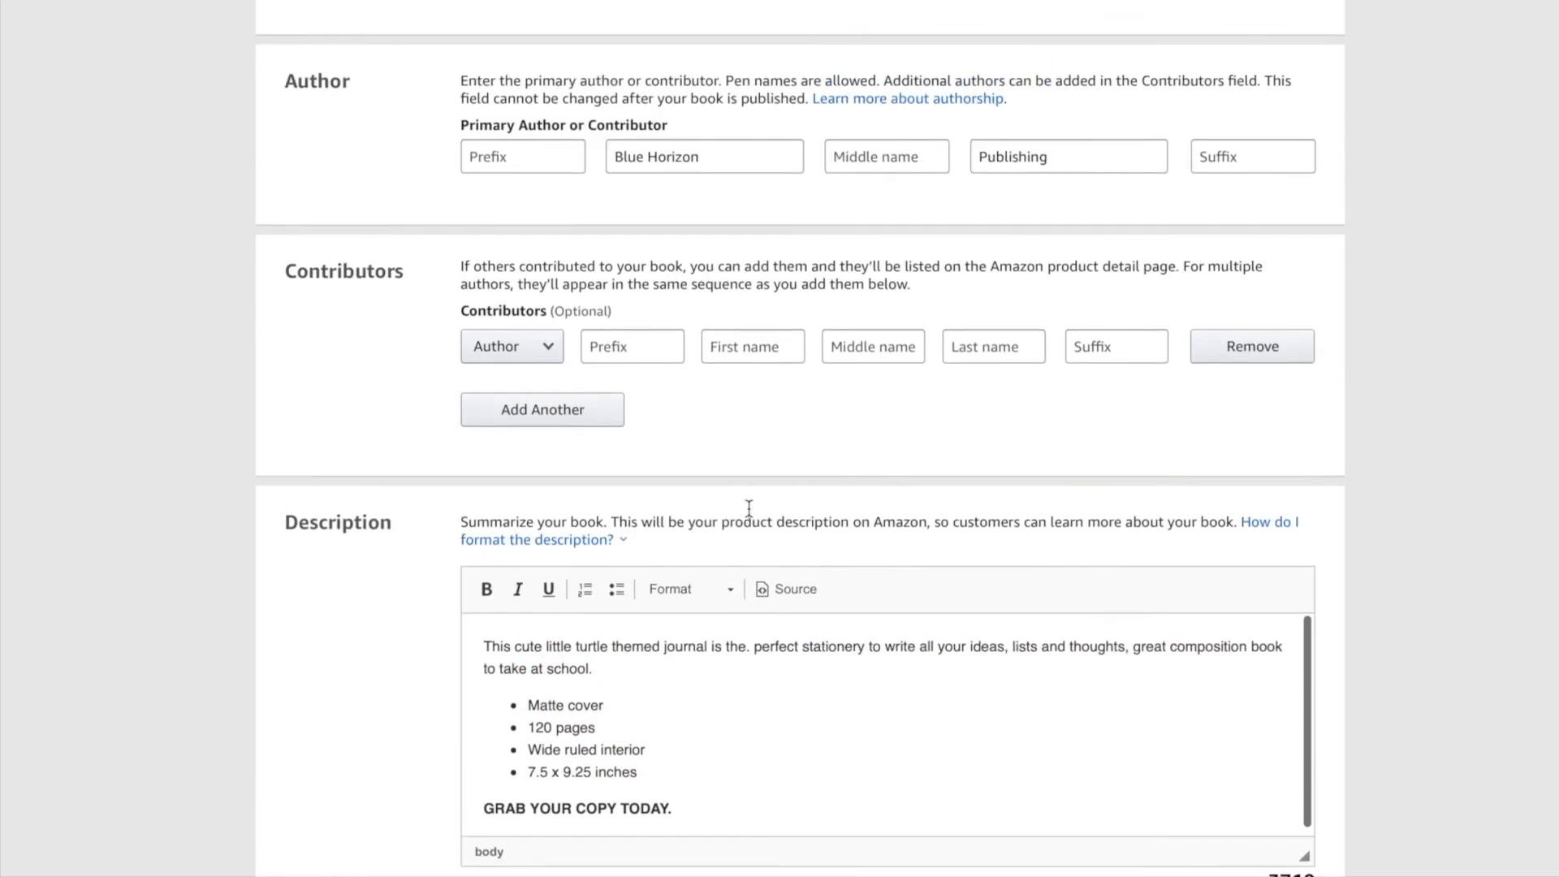
pyautogui.scroll(2, 748, 508)
pyautogui.scroll(8, 748, 512)
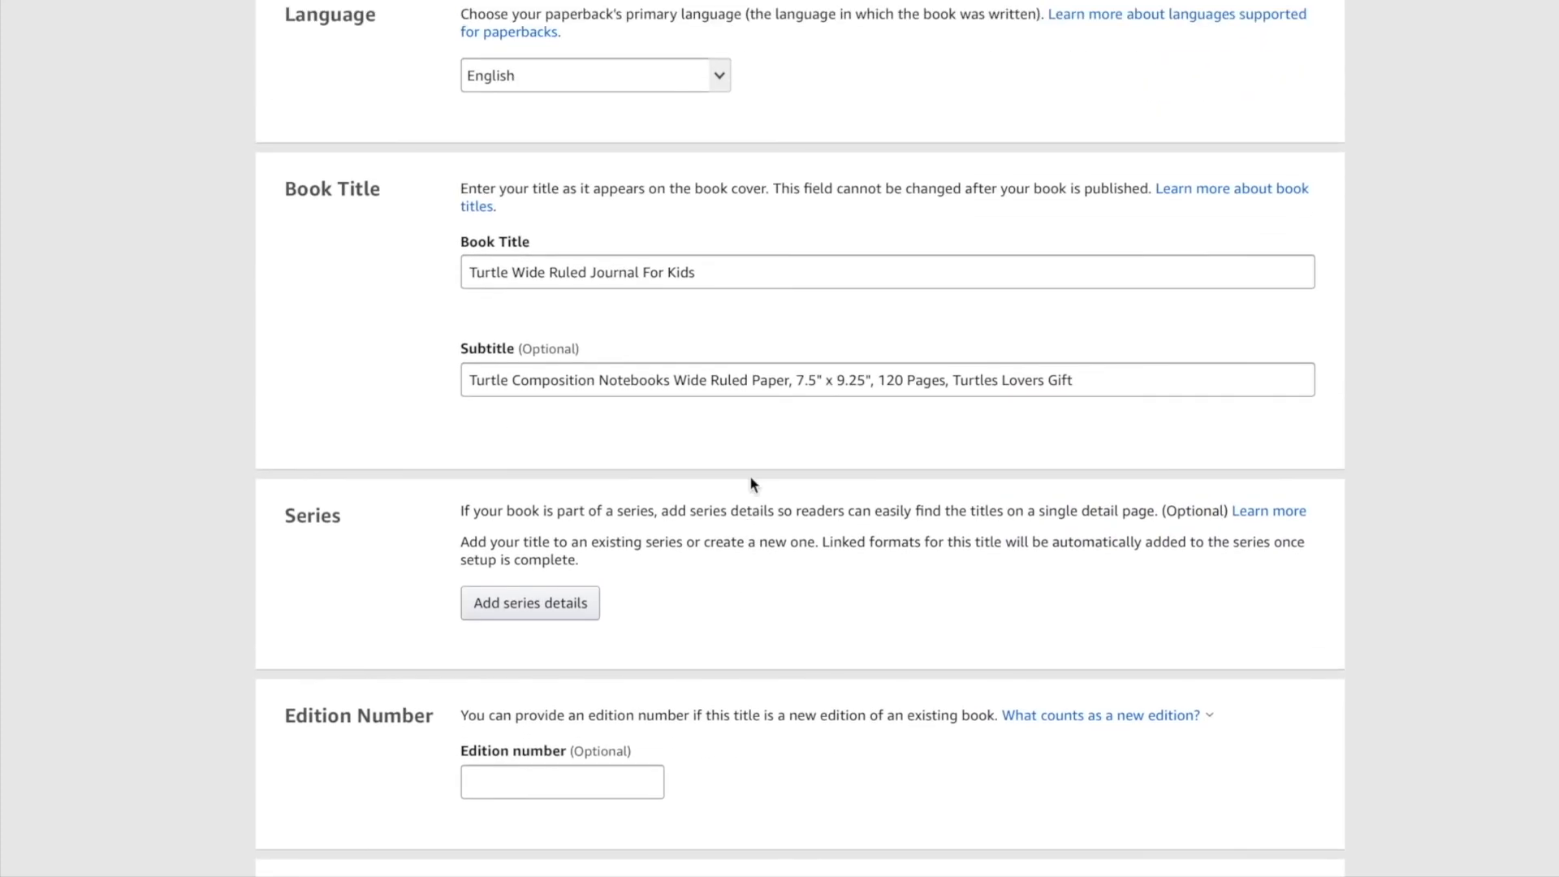
pyautogui.moveTo(757, 277); pyautogui.dragTo(388, 263)
pyautogui.moveTo(1121, 386); pyautogui.dragTo(365, 320)
# Compare the empty keyword fields with the wording of the book title and subtitle.
pyautogui.scroll(-15, 365, 320)
pyautogui.click(661, 546)
pyautogui.click(658, 591)
pyautogui.click(641, 696)
pyautogui.scroll(-5, 639, 696)
pyautogui.scroll(-3, 650, 428)
pyautogui.scroll(1, 655, 390)
pyautogui.scroll(3, 620, 264)
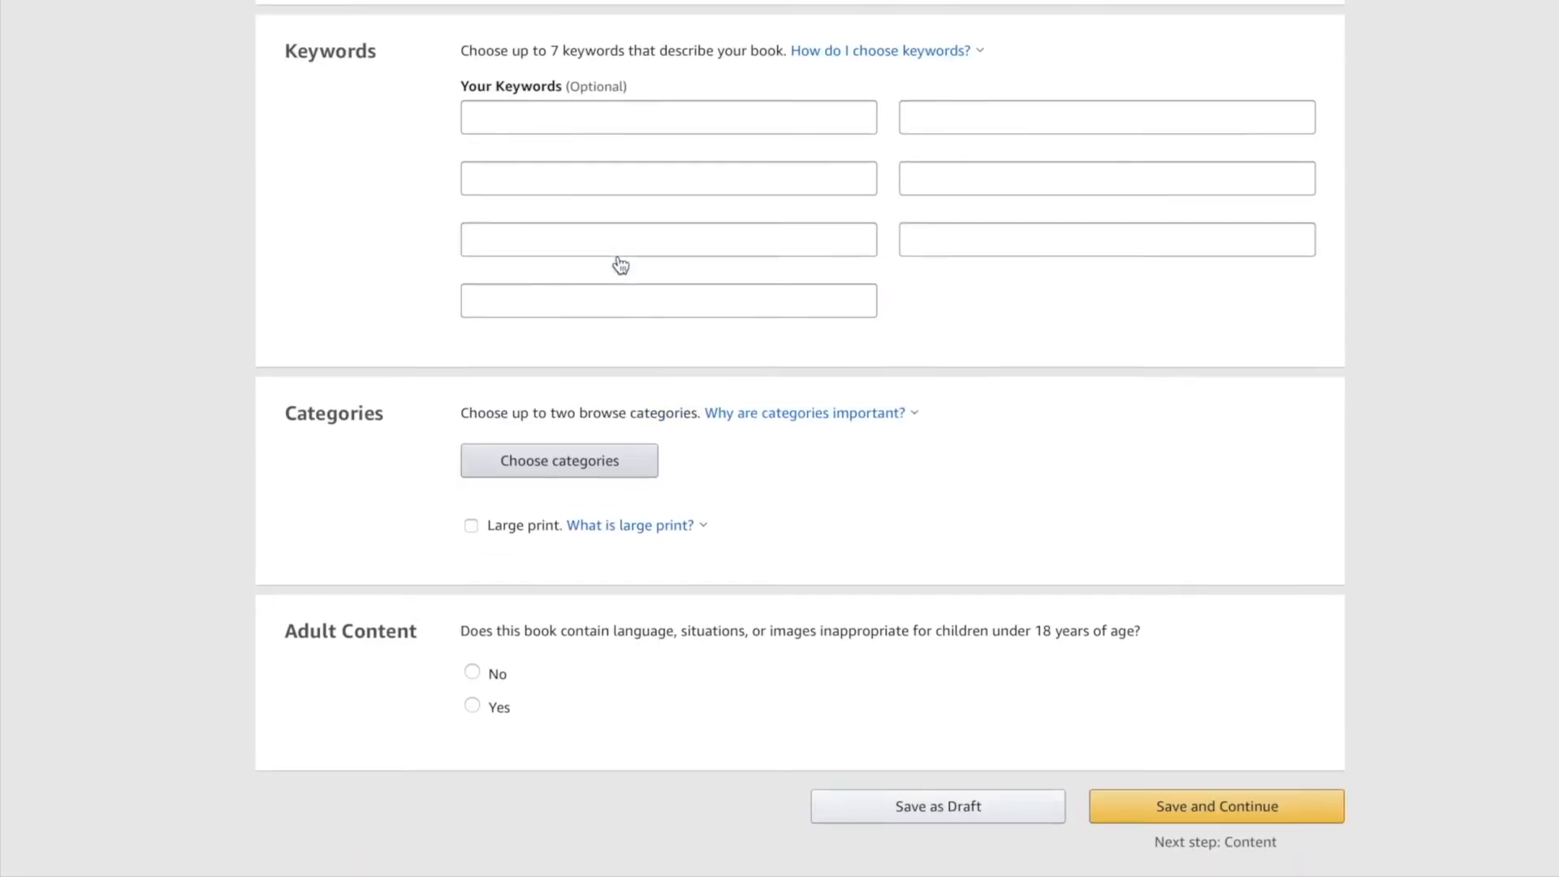
pyautogui.scroll(6, 675, 253)
pyautogui.scroll(15, 674, 250)
pyautogui.moveTo(737, 162); pyautogui.dragTo(525, 164)
pyautogui.moveTo(689, 267); pyautogui.dragTo(514, 271)
pyautogui.scroll(-4, 515, 277)
pyautogui.scroll(-15, 604, 797)
pyautogui.scroll(1, 647, 383)
pyautogui.click(651, 383)
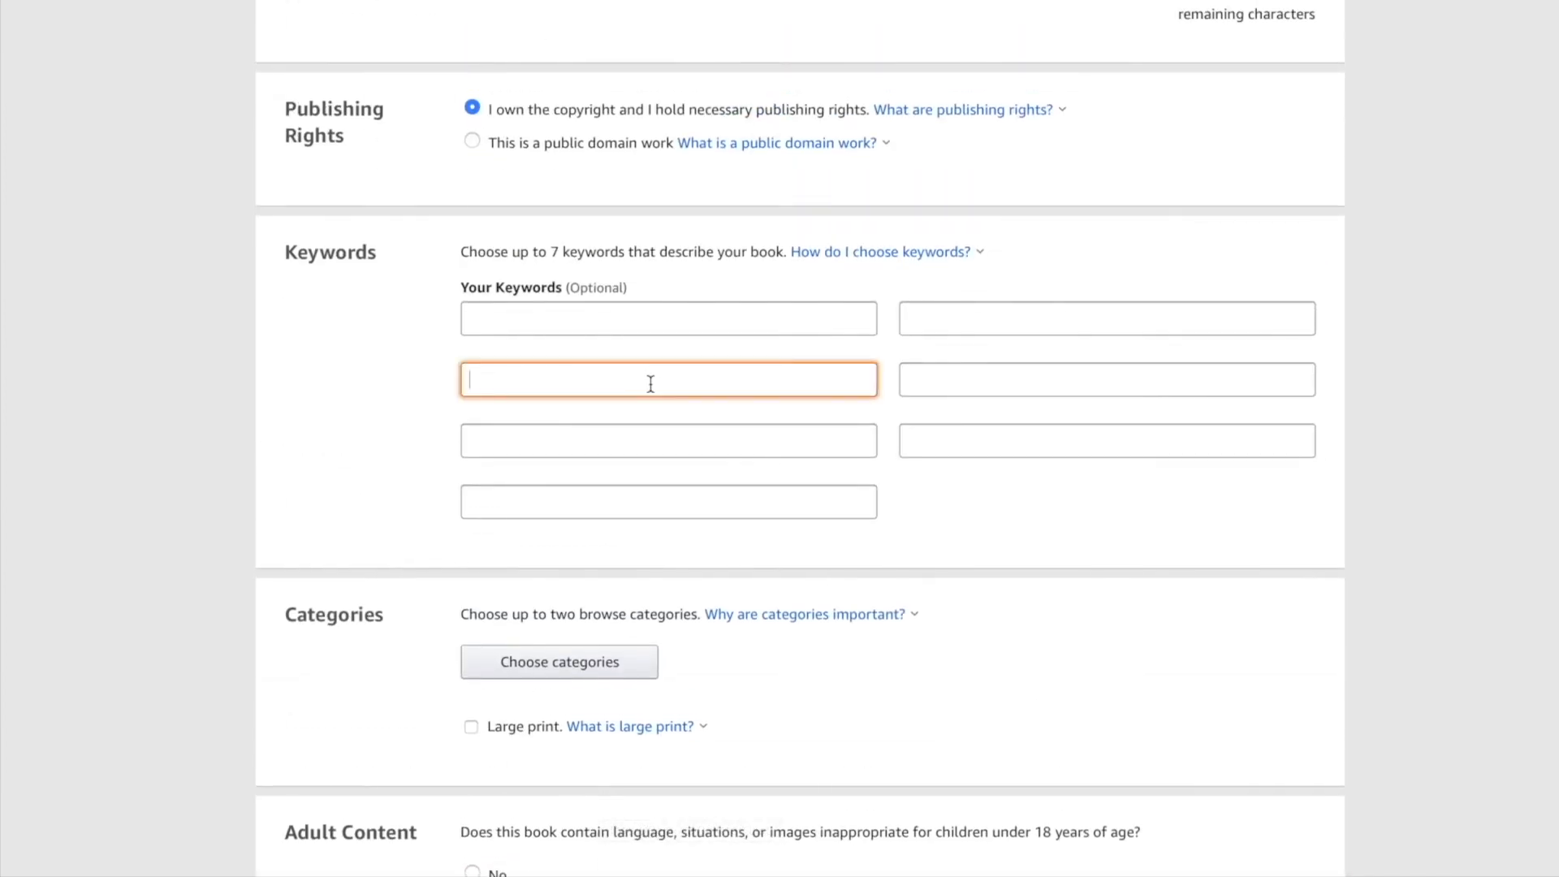
# Switch to the Amazon search results and look through the keyword suggestions for "turtle wide ruled journal for kids".
pyautogui.scroll(-1, 674, 386)
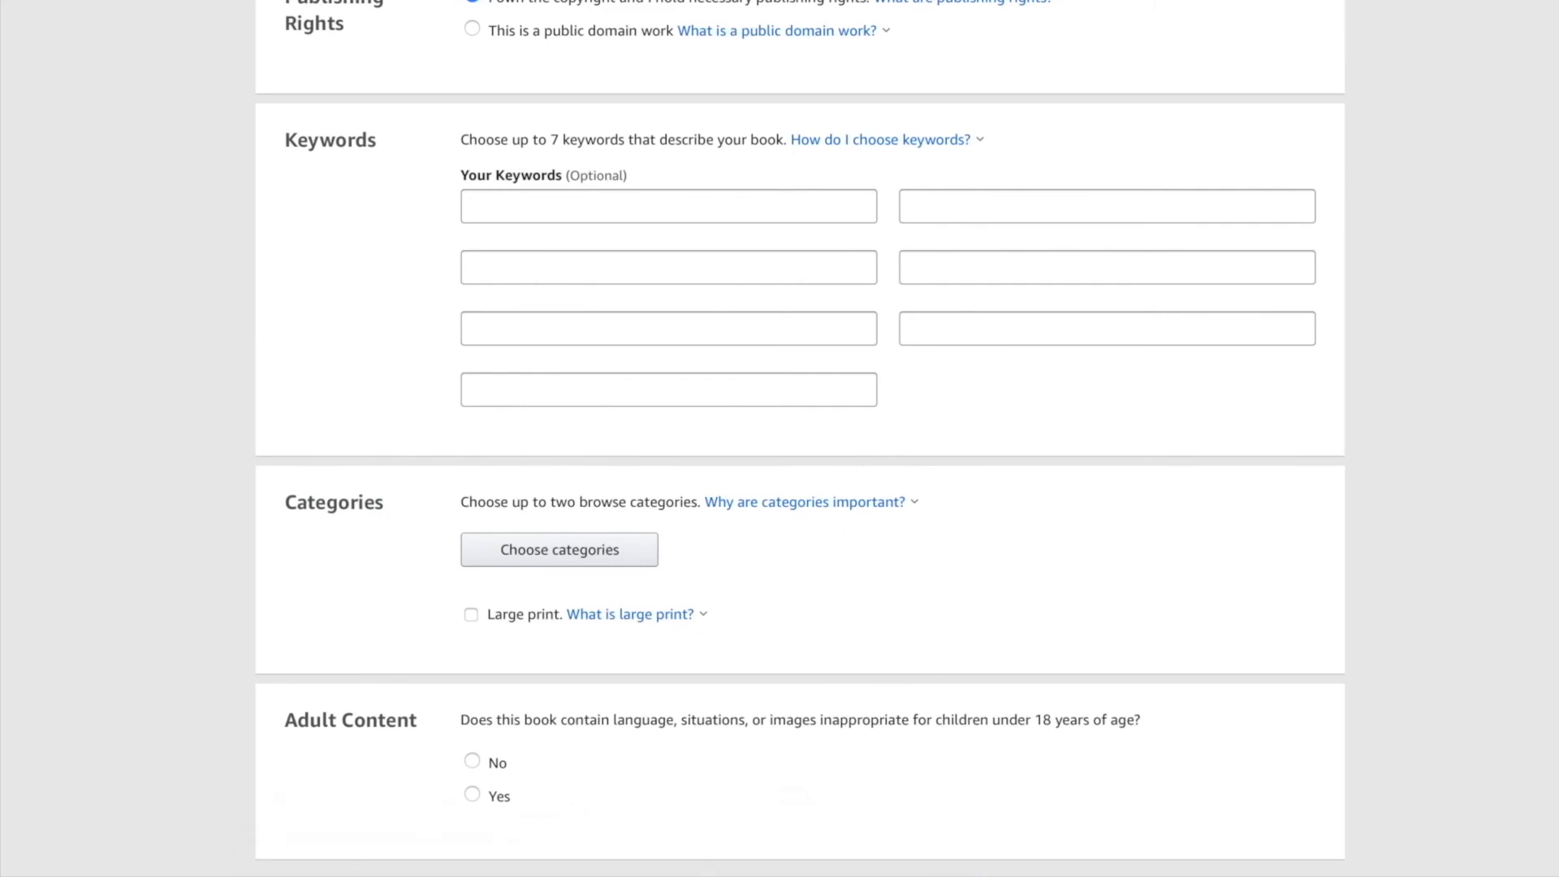
pyautogui.click(463, 859)
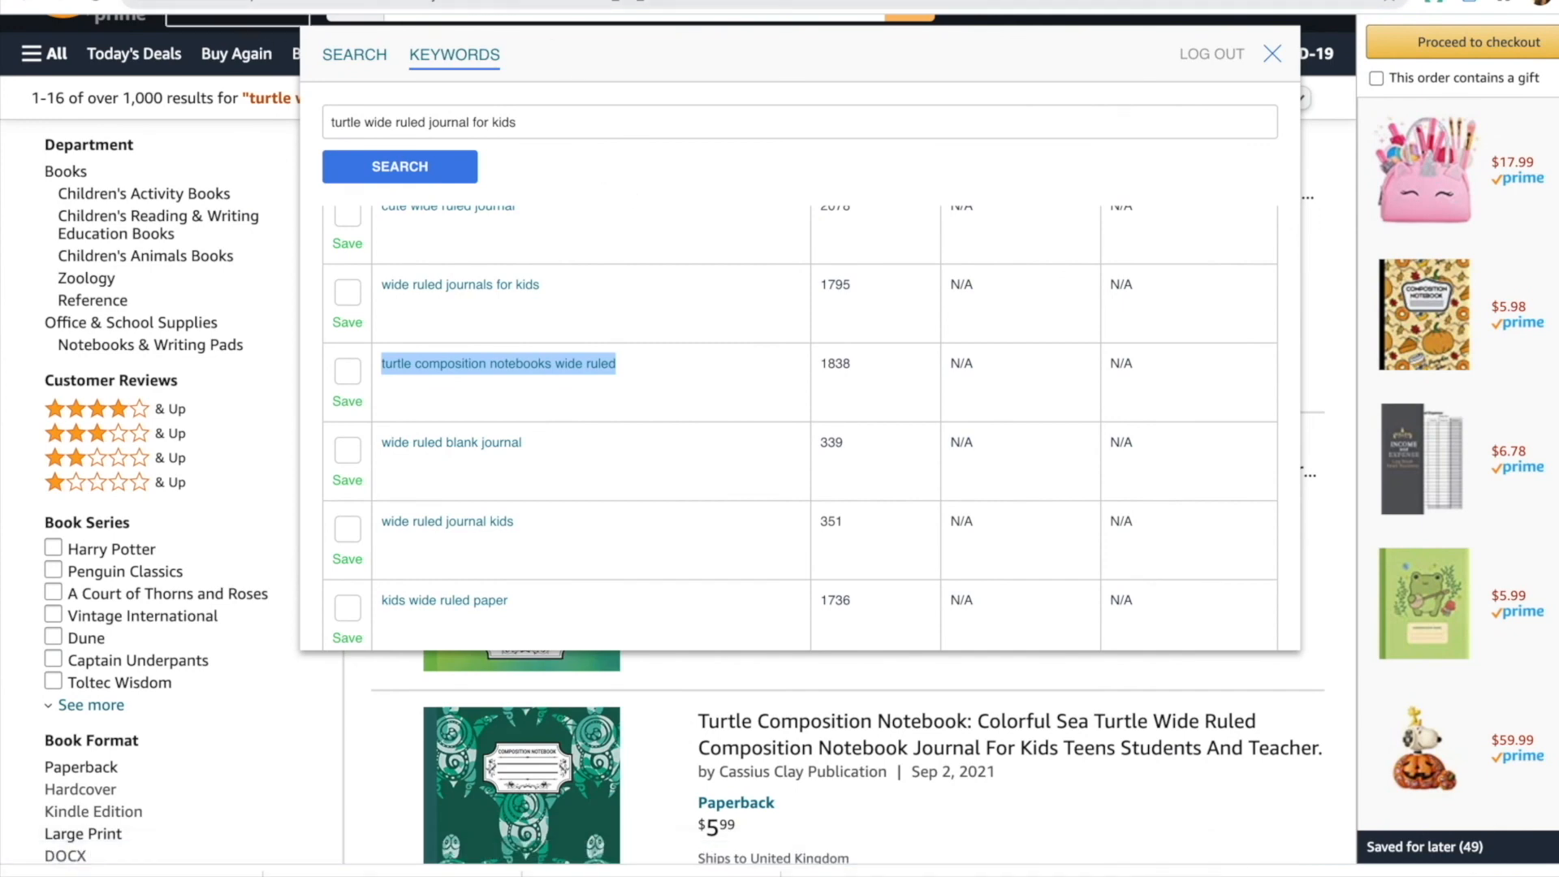
pyautogui.scroll(-3, 558, 541)
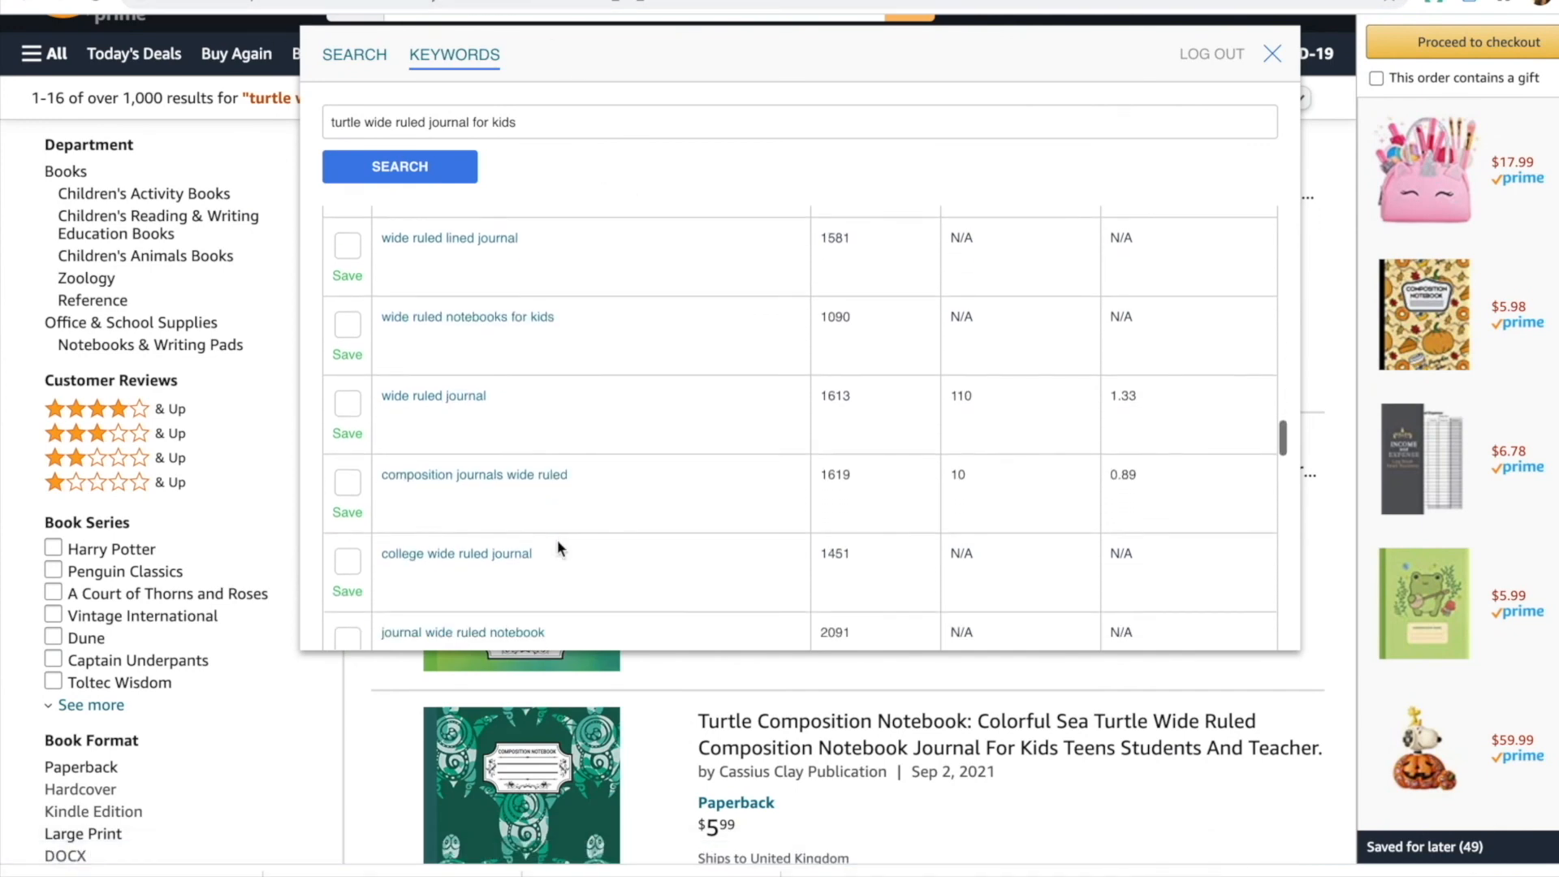
pyautogui.scroll(-2, 558, 542)
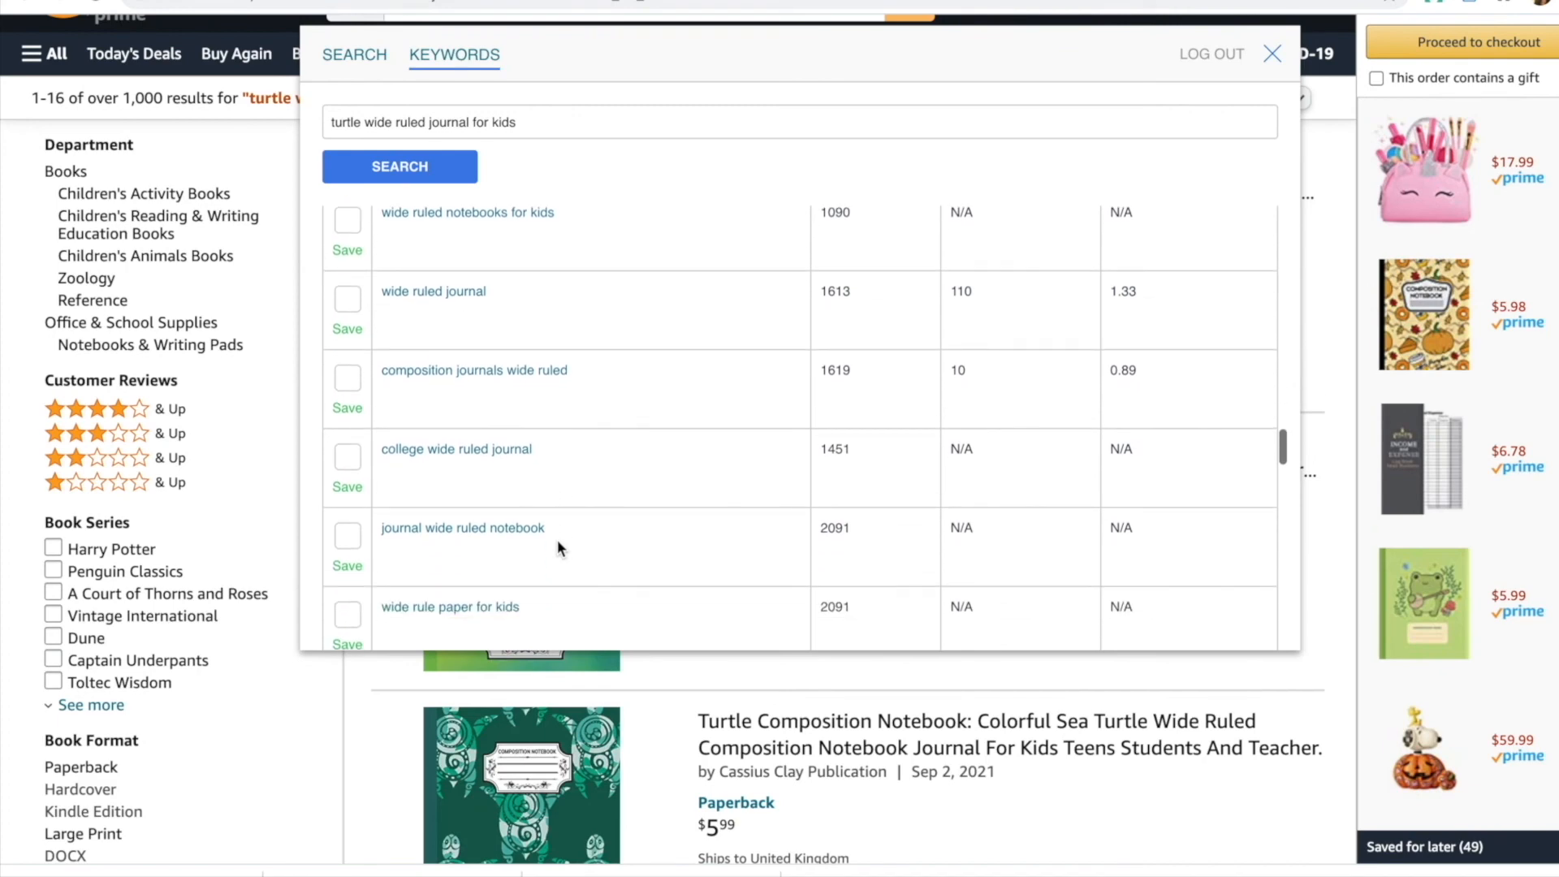
pyautogui.scroll(-4, 569, 528)
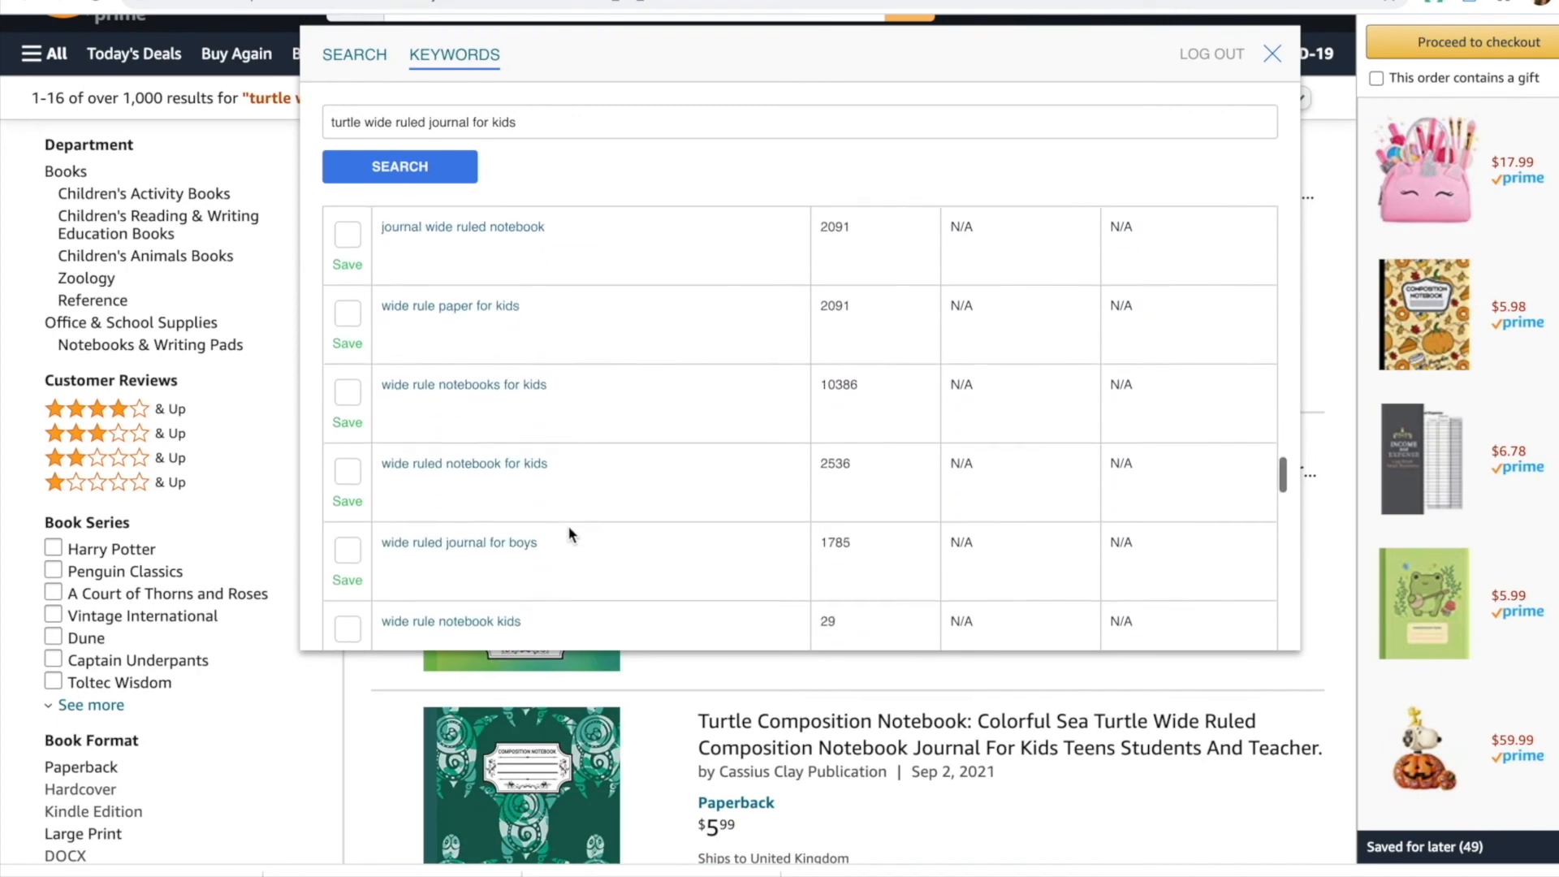
pyautogui.scroll(-6, 569, 532)
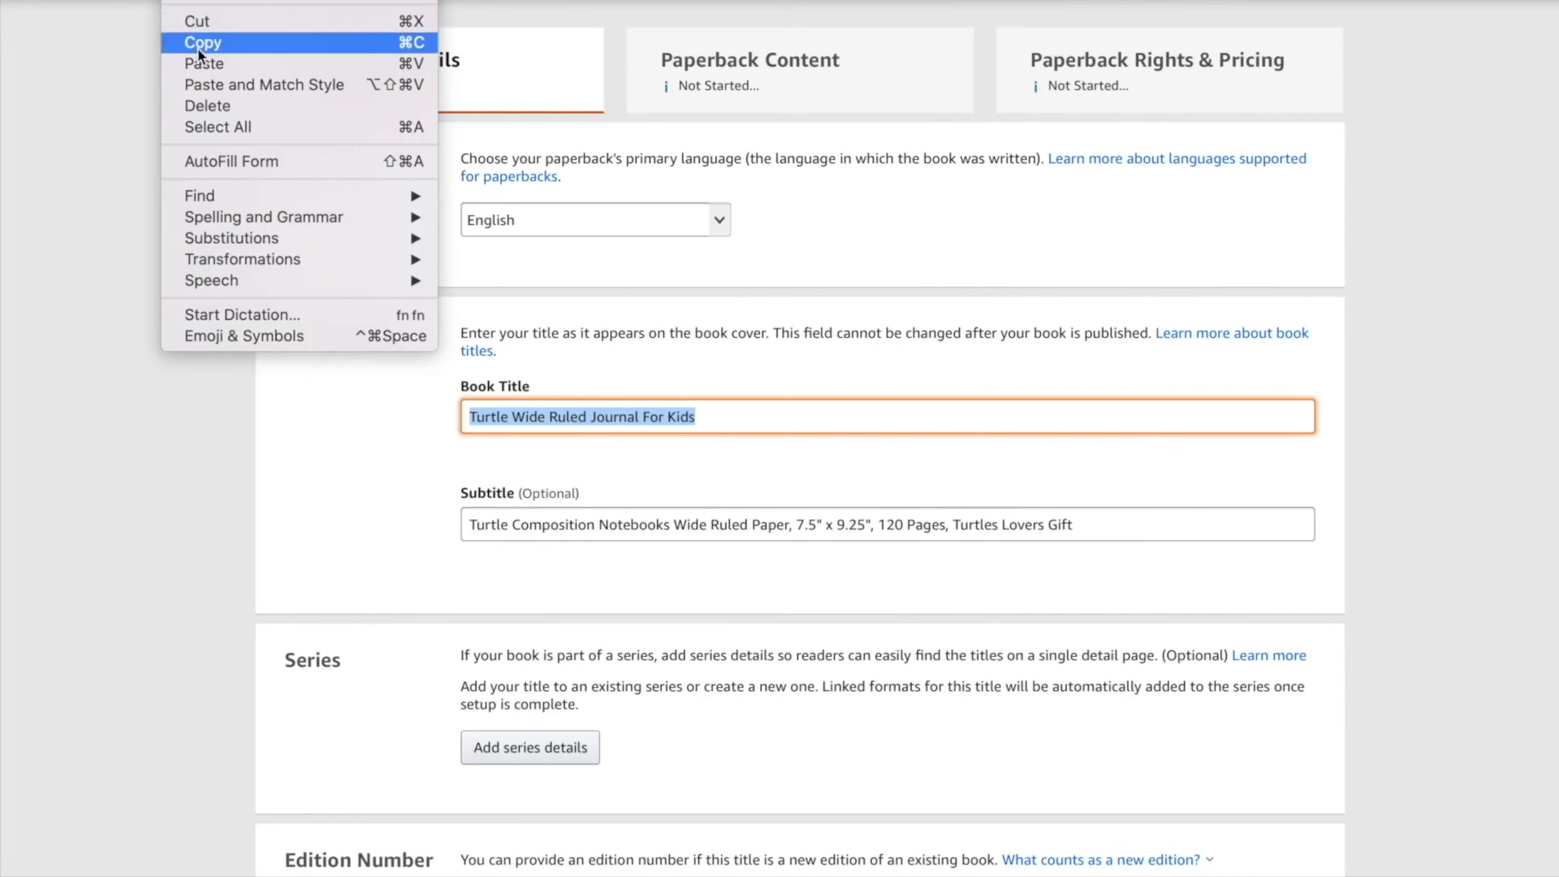
# Copy the book title "Turtle Wide Ruled Journal For Kids" into the first keyword field of the paperback details.
pyautogui.click(122, 42)
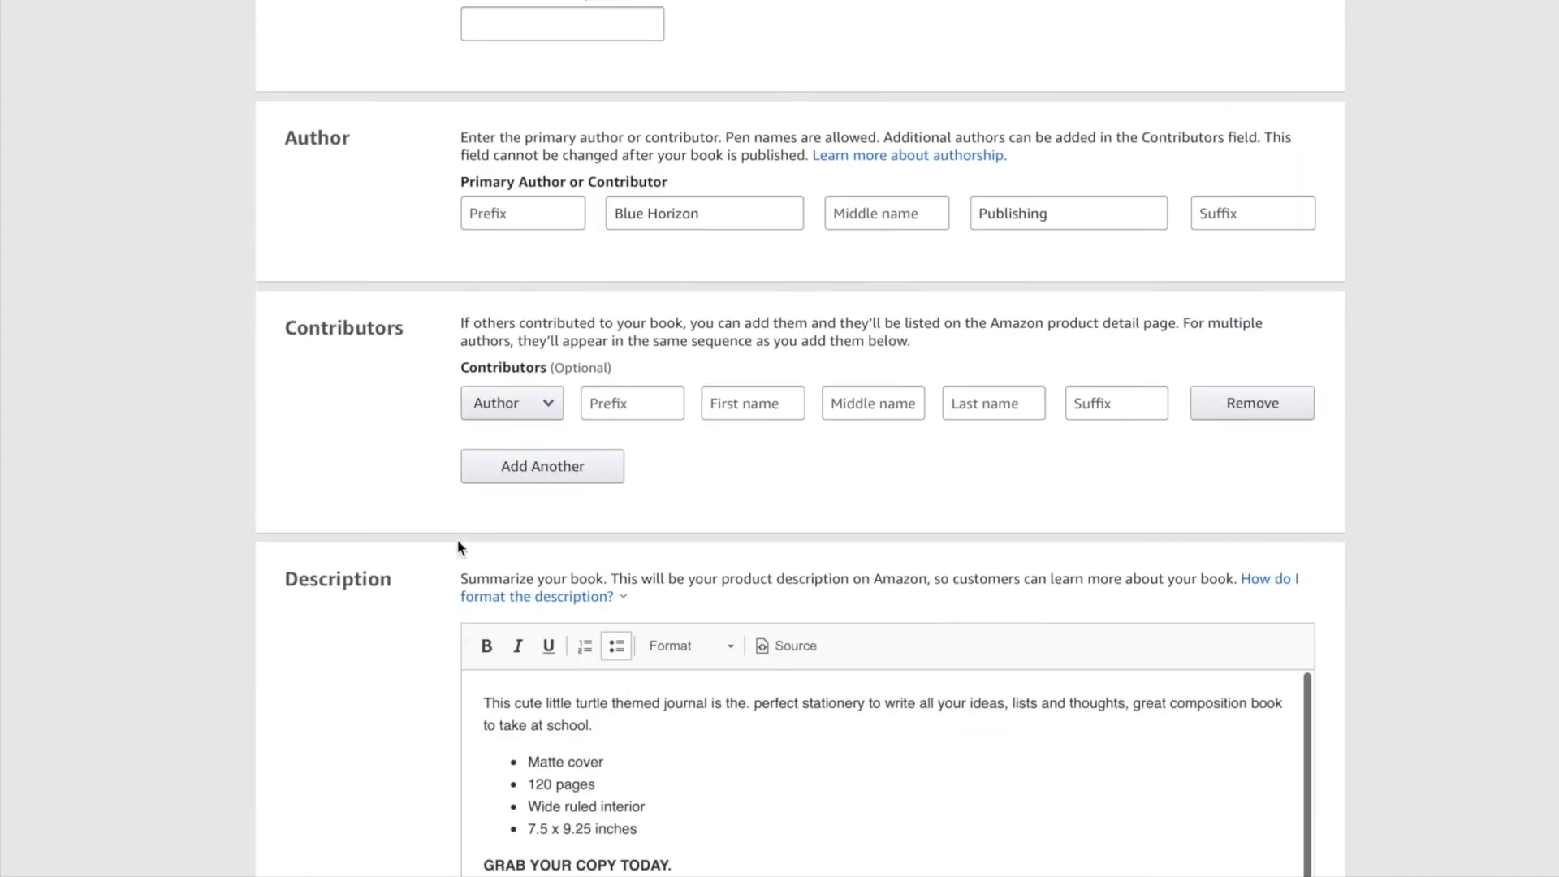
pyautogui.scroll(-10, 456, 538)
pyautogui.click(508, 442)
pyautogui.click(181, 2)
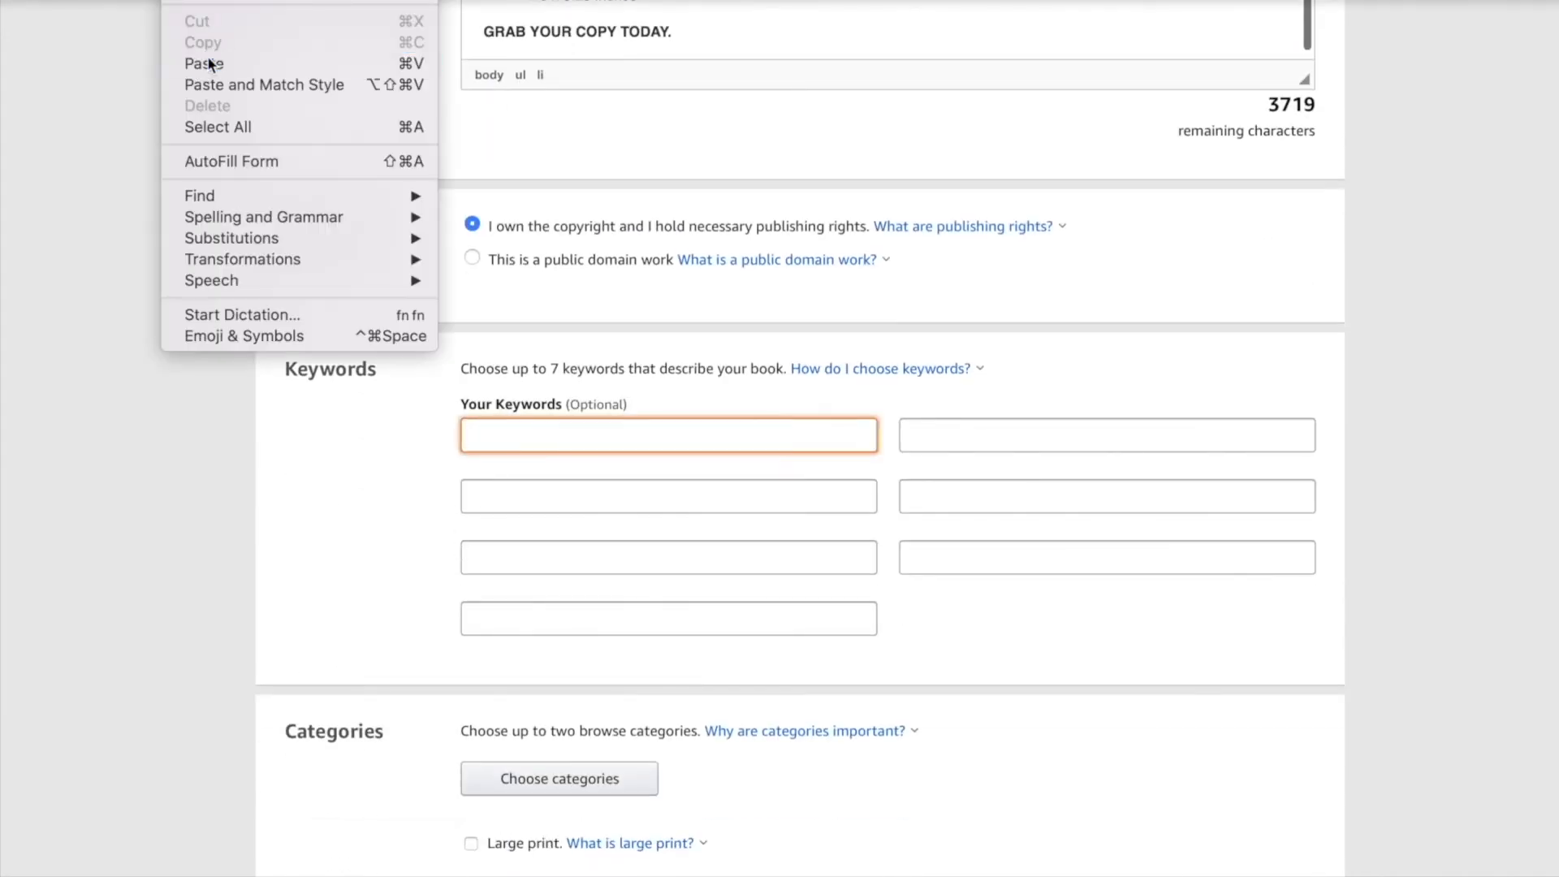
pyautogui.click(213, 62)
# Copy "Turtle Composition Notebooks Wide Ruled Paper" from the subtitle into the keyword field below the first one.
pyautogui.scroll(20, 628, 369)
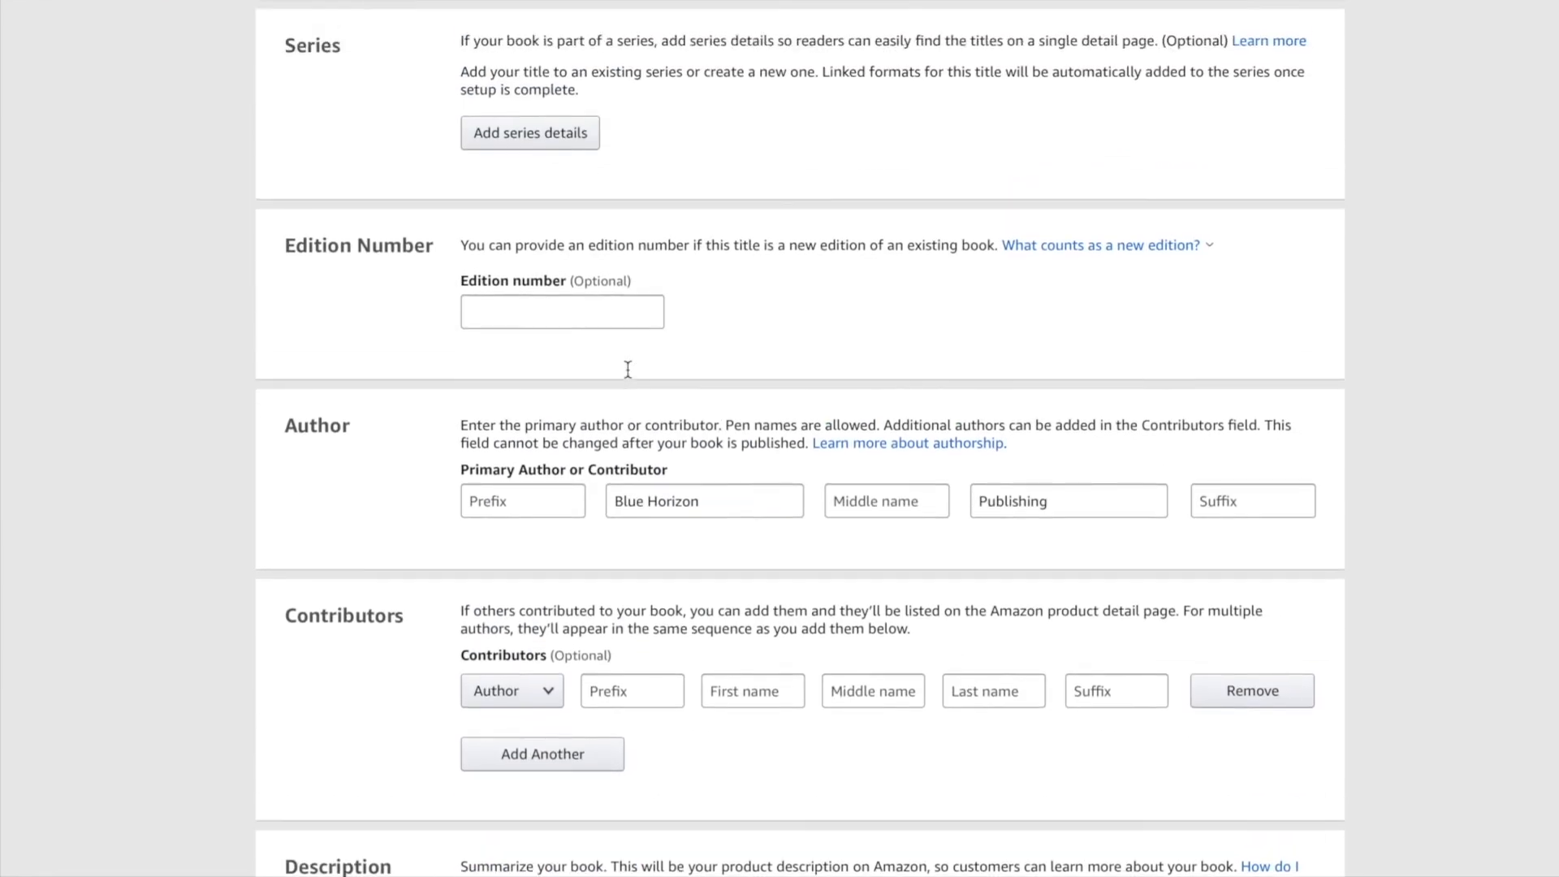
pyautogui.scroll(2, 627, 369)
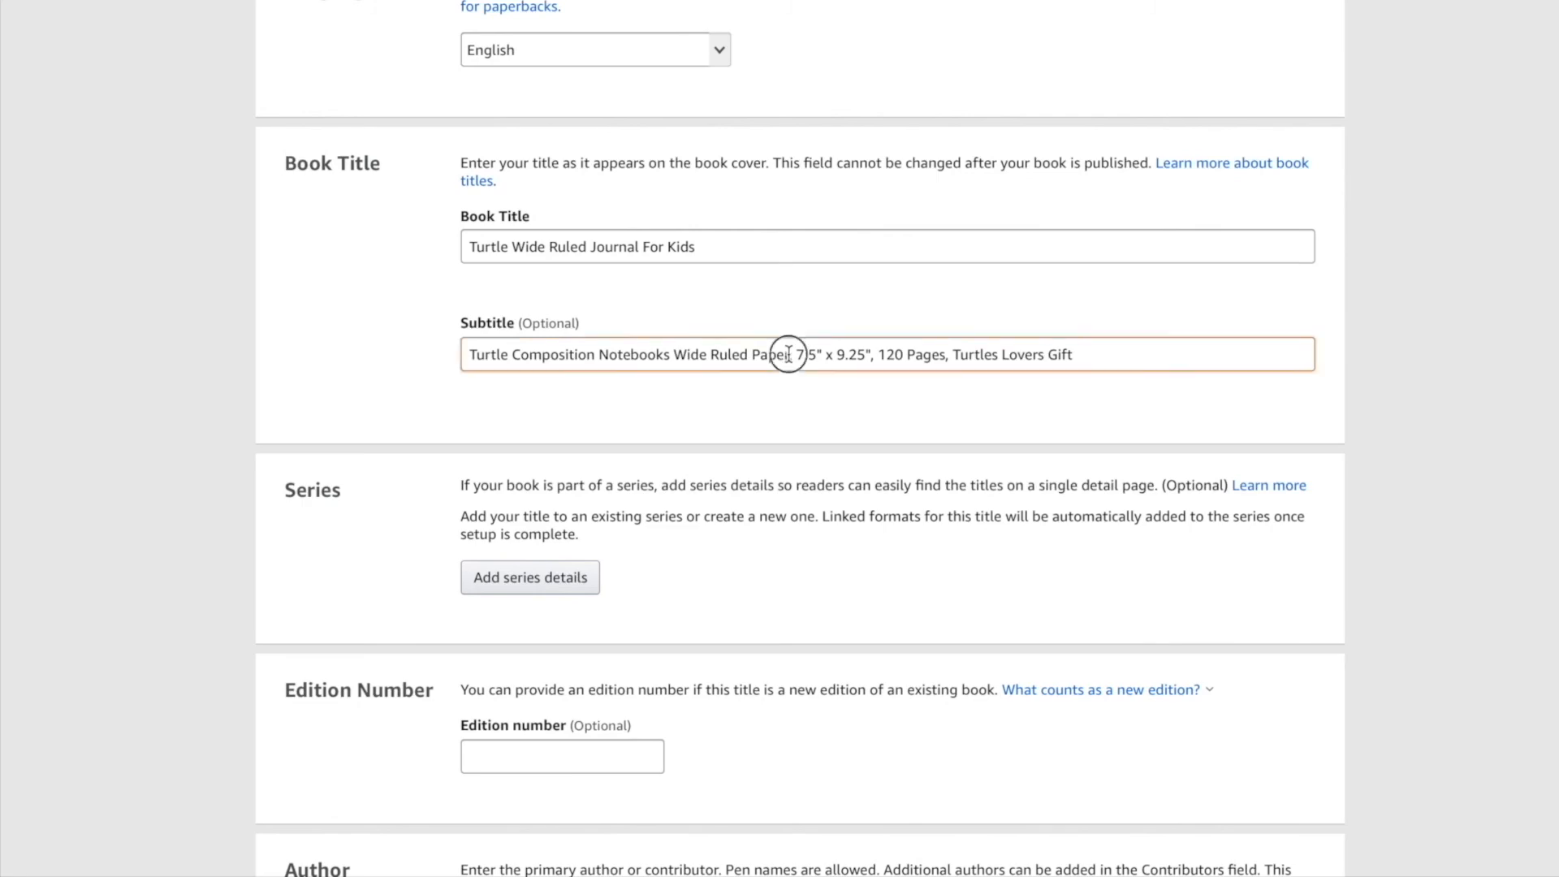
pyautogui.moveTo(786, 354); pyautogui.dragTo(470, 354)
pyautogui.click(182, 2)
pyautogui.click(202, 42)
pyautogui.scroll(-18, 489, 780)
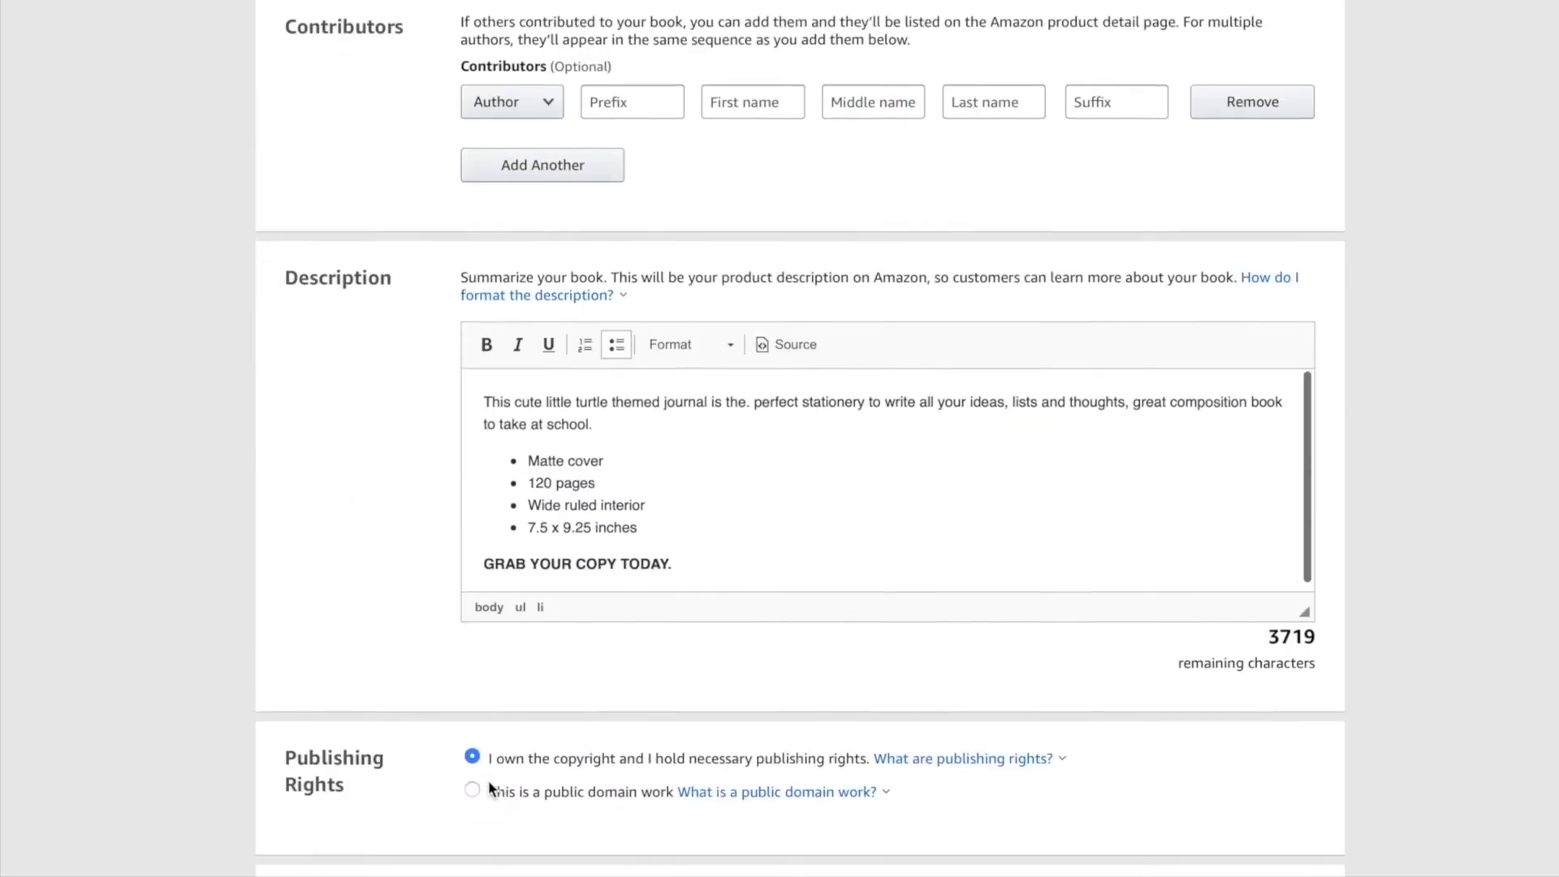
pyautogui.click(495, 664)
pyautogui.click(182, 3)
pyautogui.click(204, 63)
# Copy "Turtles Lovers Gift" from the subtitle into the next empty keyword field below and extend it with "Idea".
pyautogui.scroll(-1, 612, 595)
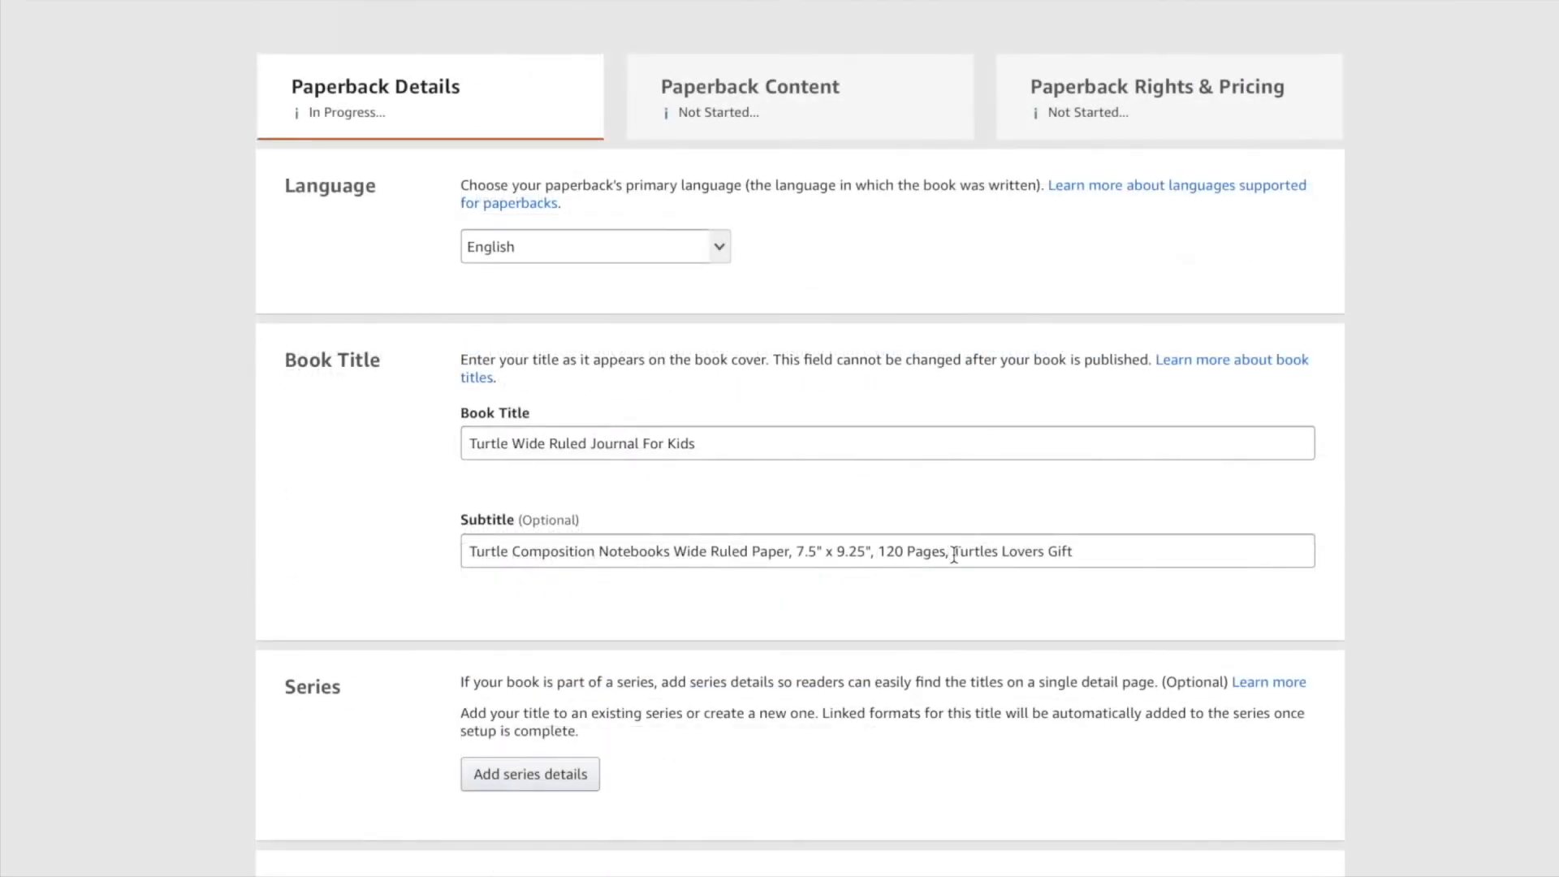
pyautogui.moveTo(953, 551); pyautogui.dragTo(1073, 552)
pyautogui.click(181, 2)
pyautogui.click(209, 44)
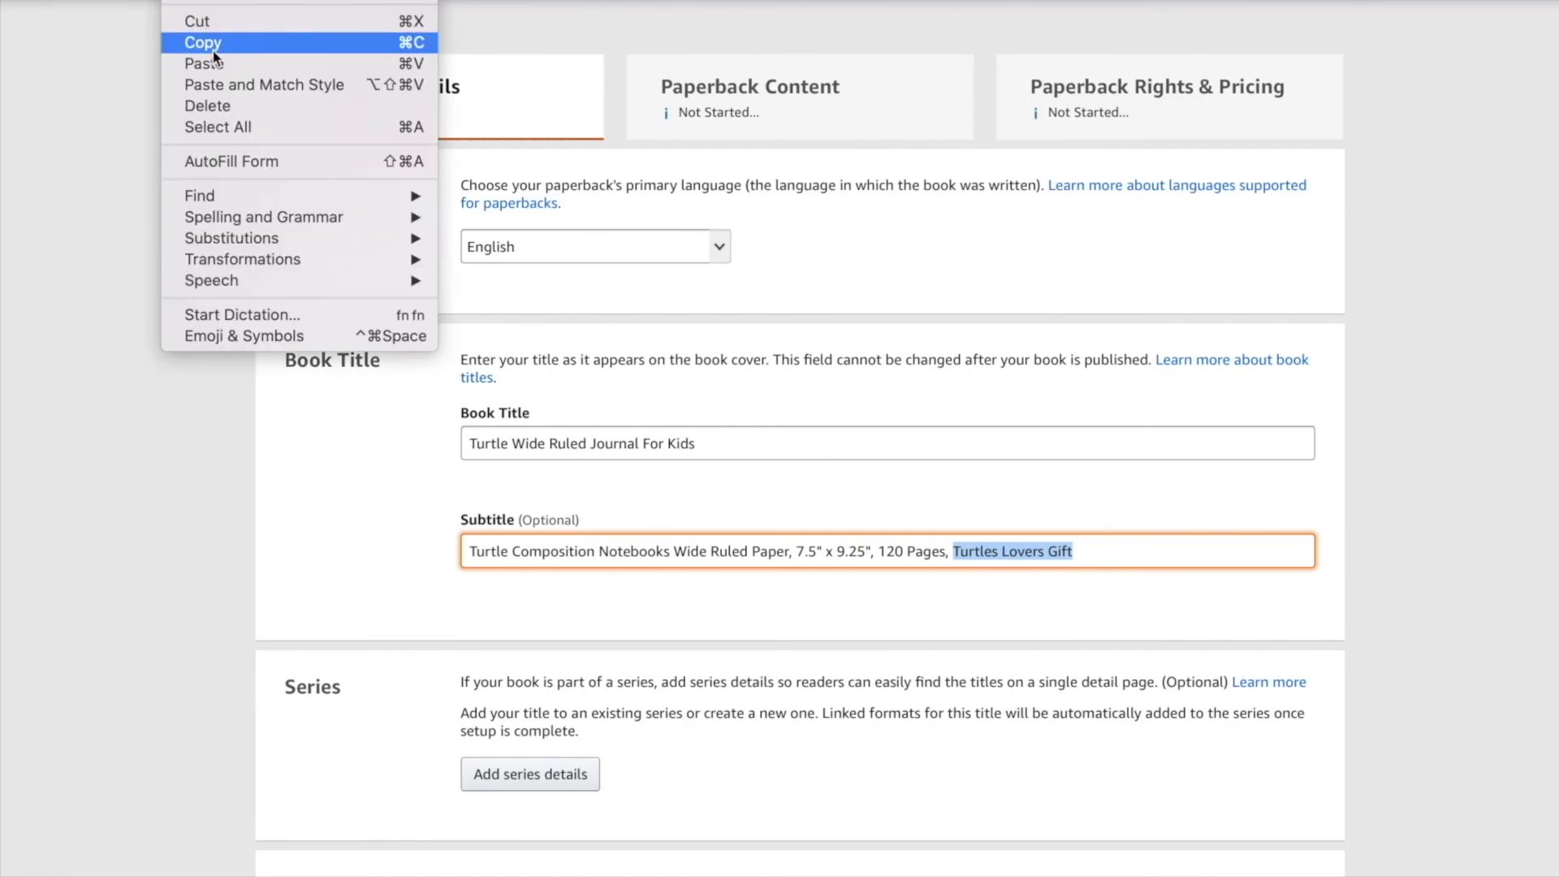
pyautogui.scroll(-15, 383, 509)
pyautogui.click(497, 560)
pyautogui.click(182, 2)
pyautogui.click(203, 68)
pyautogui.write('I')
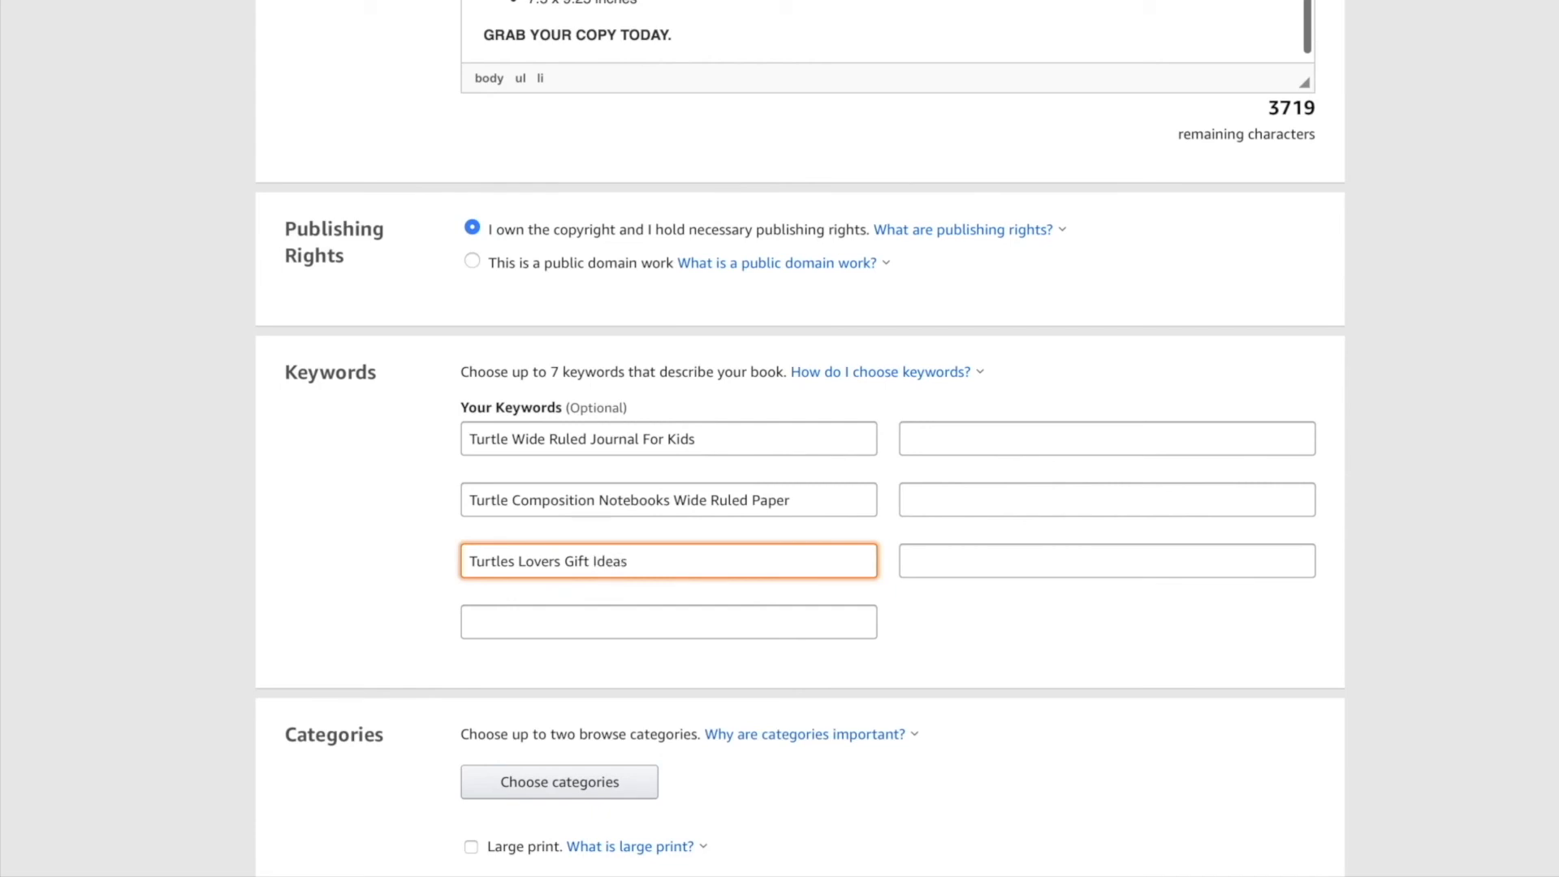
pyautogui.write('dea')
# Put "Sea" in front of the gift keyword so it reads "Sea Turtles Lovers Gift Idea".
pyautogui.scroll(-1, 789, 631)
pyautogui.click(467, 544)
pyautogui.write('Sea')
pyautogui.press('BackSpace')
pyautogui.write('t')
pyautogui.press('BackSpace')
pyautogui.write('T')
# Check the wording of the existing keywords and add "Turtle Diary For Writing" in the field below them.
pyautogui.click(467, 482)
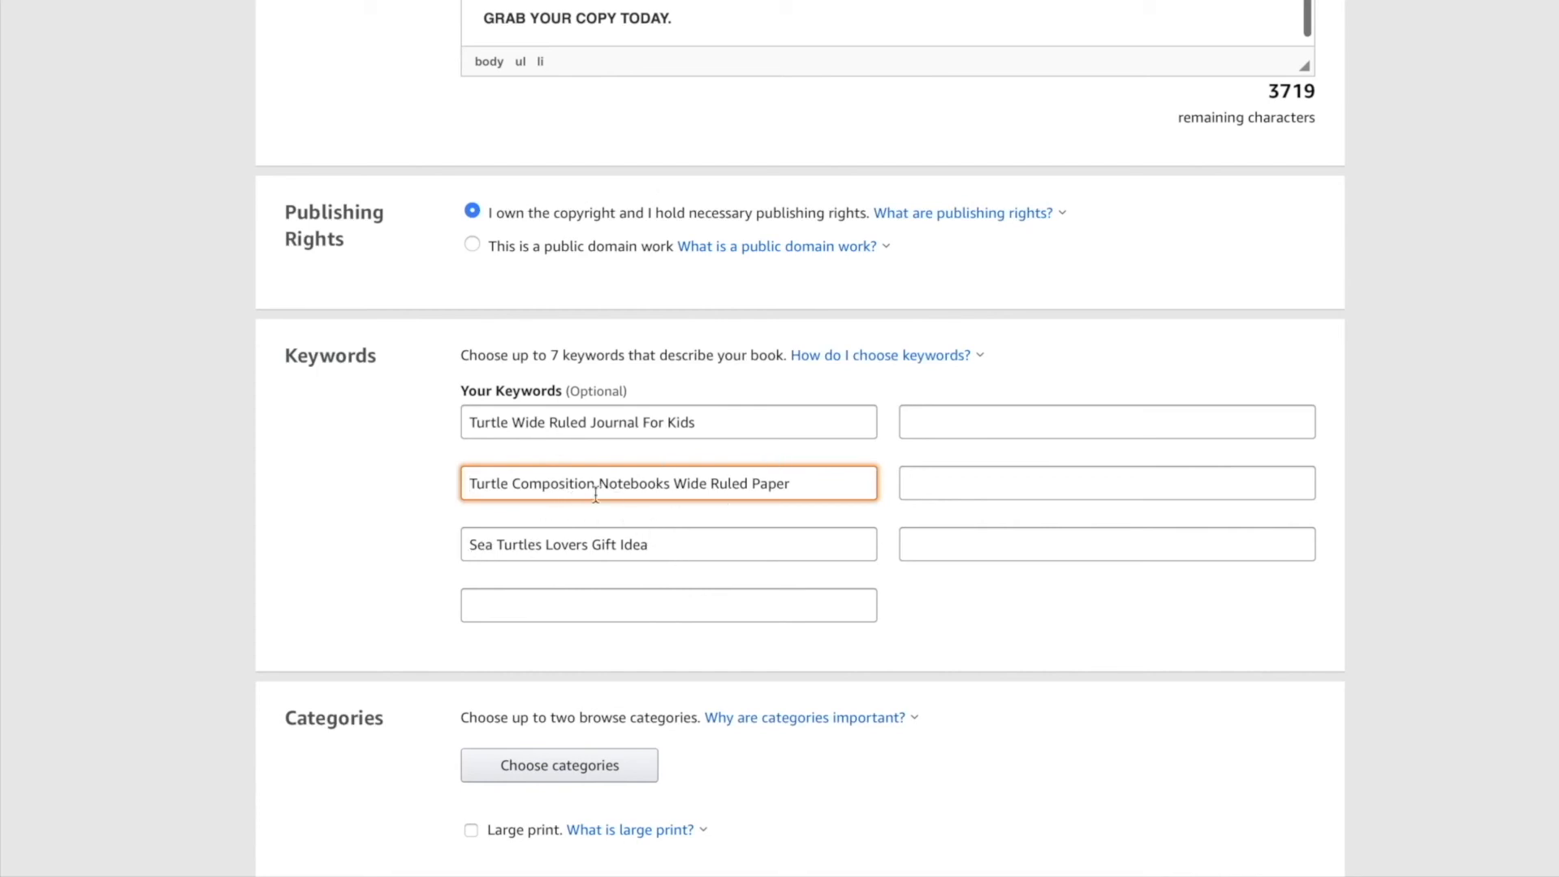
pyautogui.moveTo(599, 483); pyautogui.dragTo(676, 486)
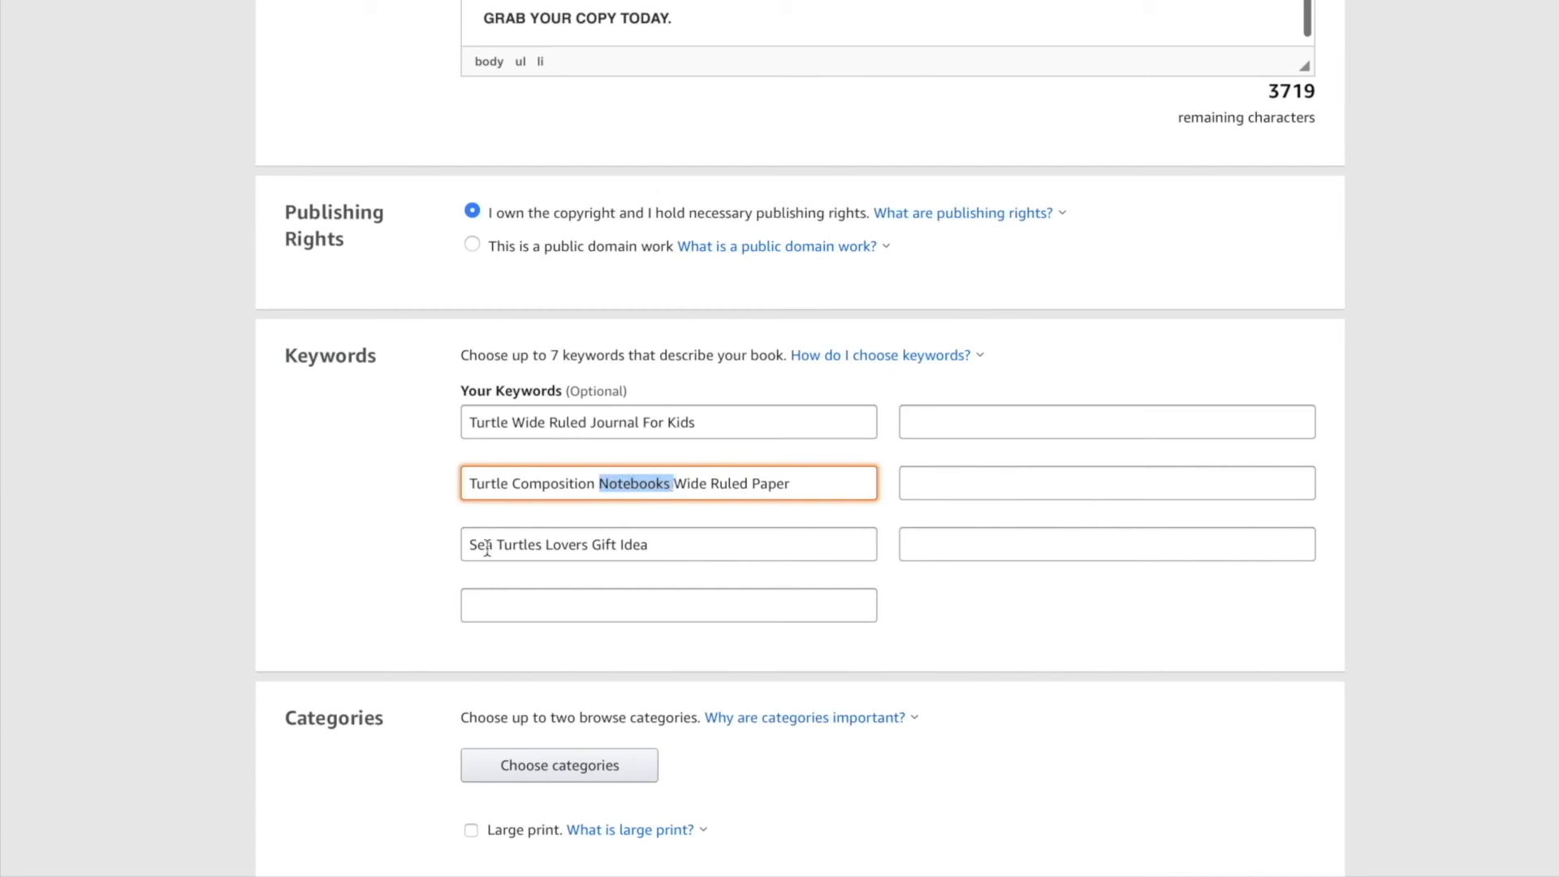
pyautogui.moveTo(468, 544); pyautogui.dragTo(545, 544)
pyautogui.moveTo(600, 483); pyautogui.dragTo(670, 484)
pyautogui.click(511, 485)
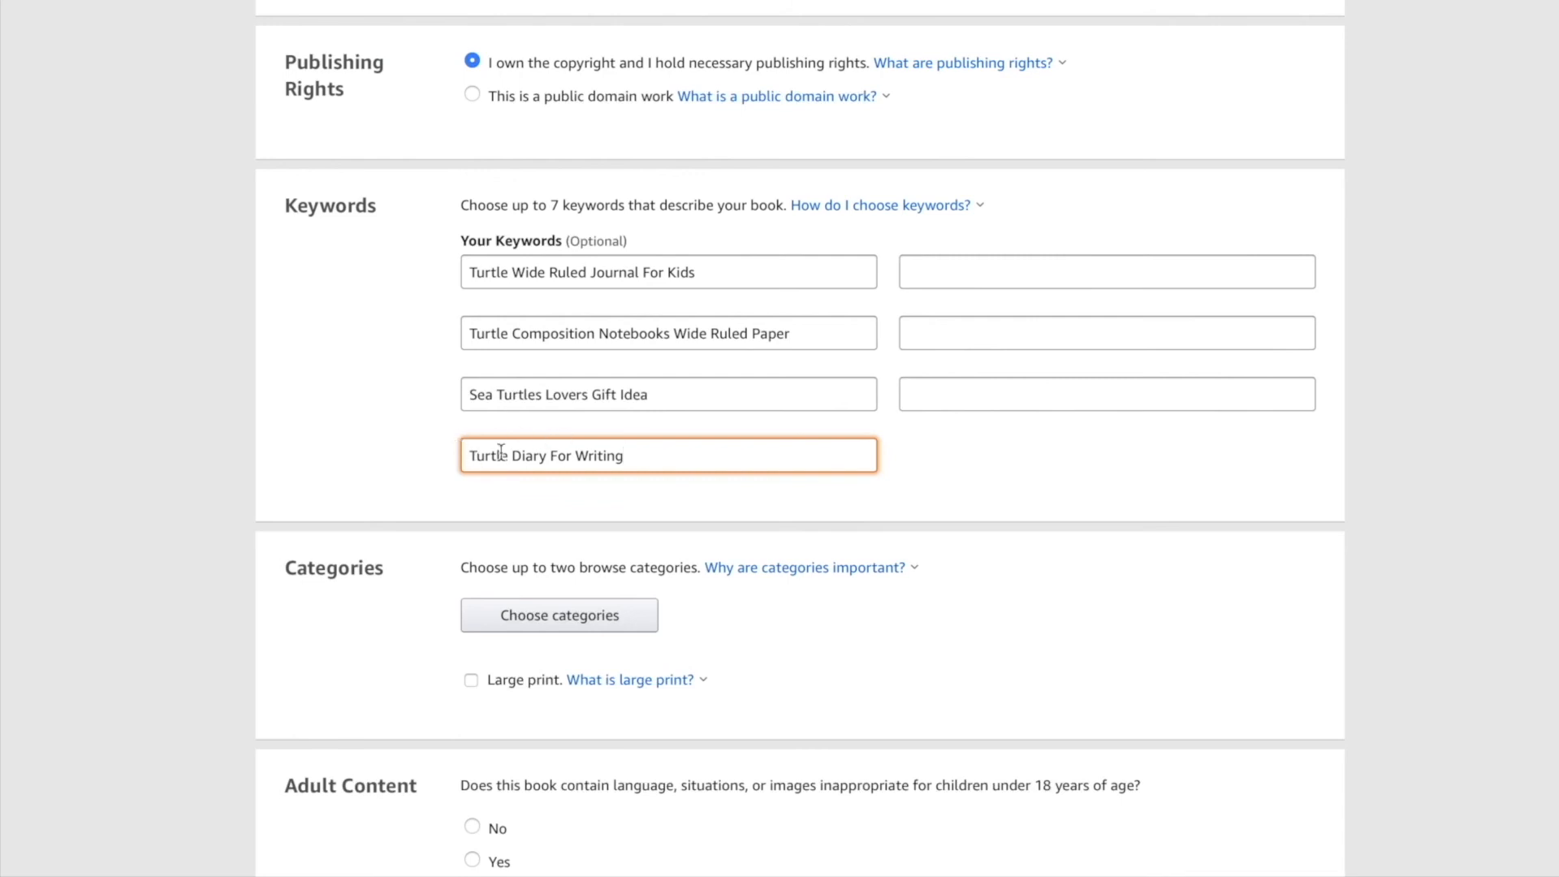
pyautogui.press('Tab')
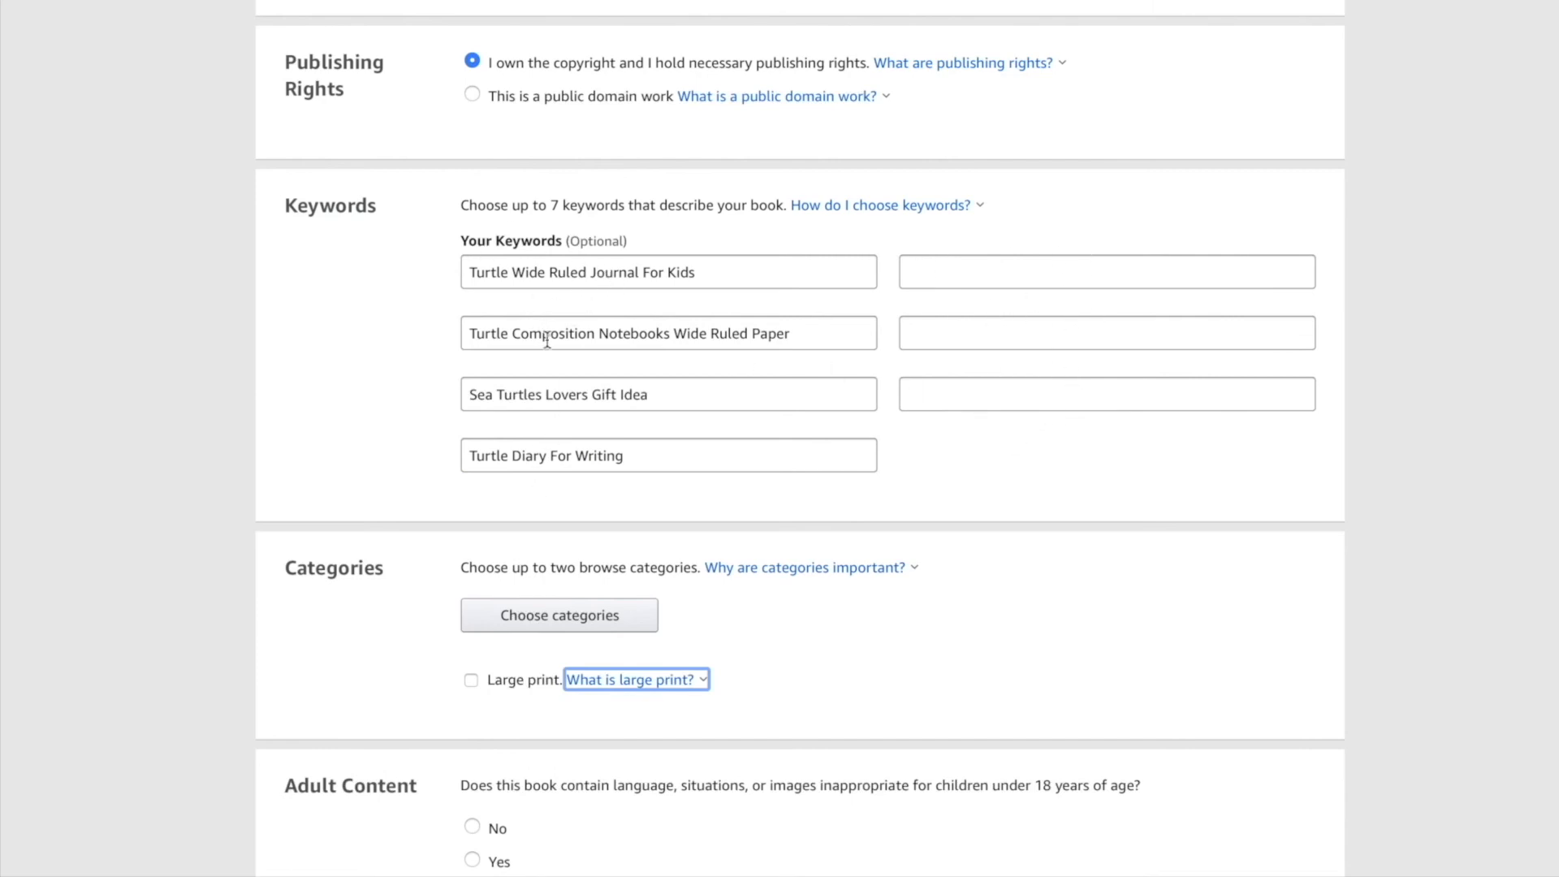
pyautogui.moveTo(828, 331); pyautogui.dragTo(463, 333)
pyautogui.click(699, 403)
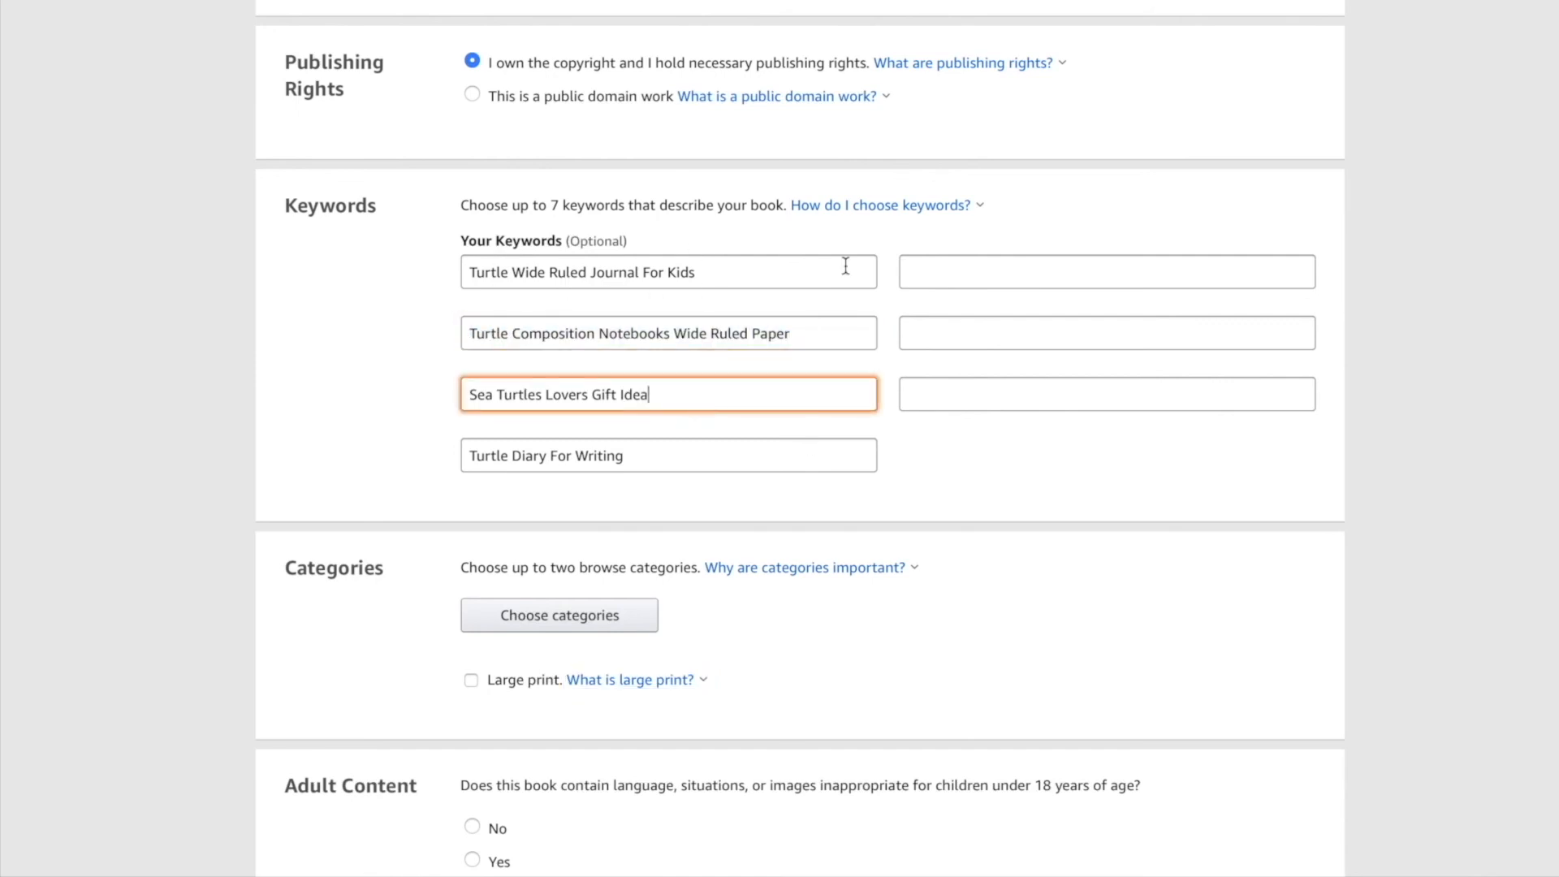
# Choose Literary Collections > Diaries & Journals as a browse category and save the selection.
pyautogui.scroll(-2, 682, 438)
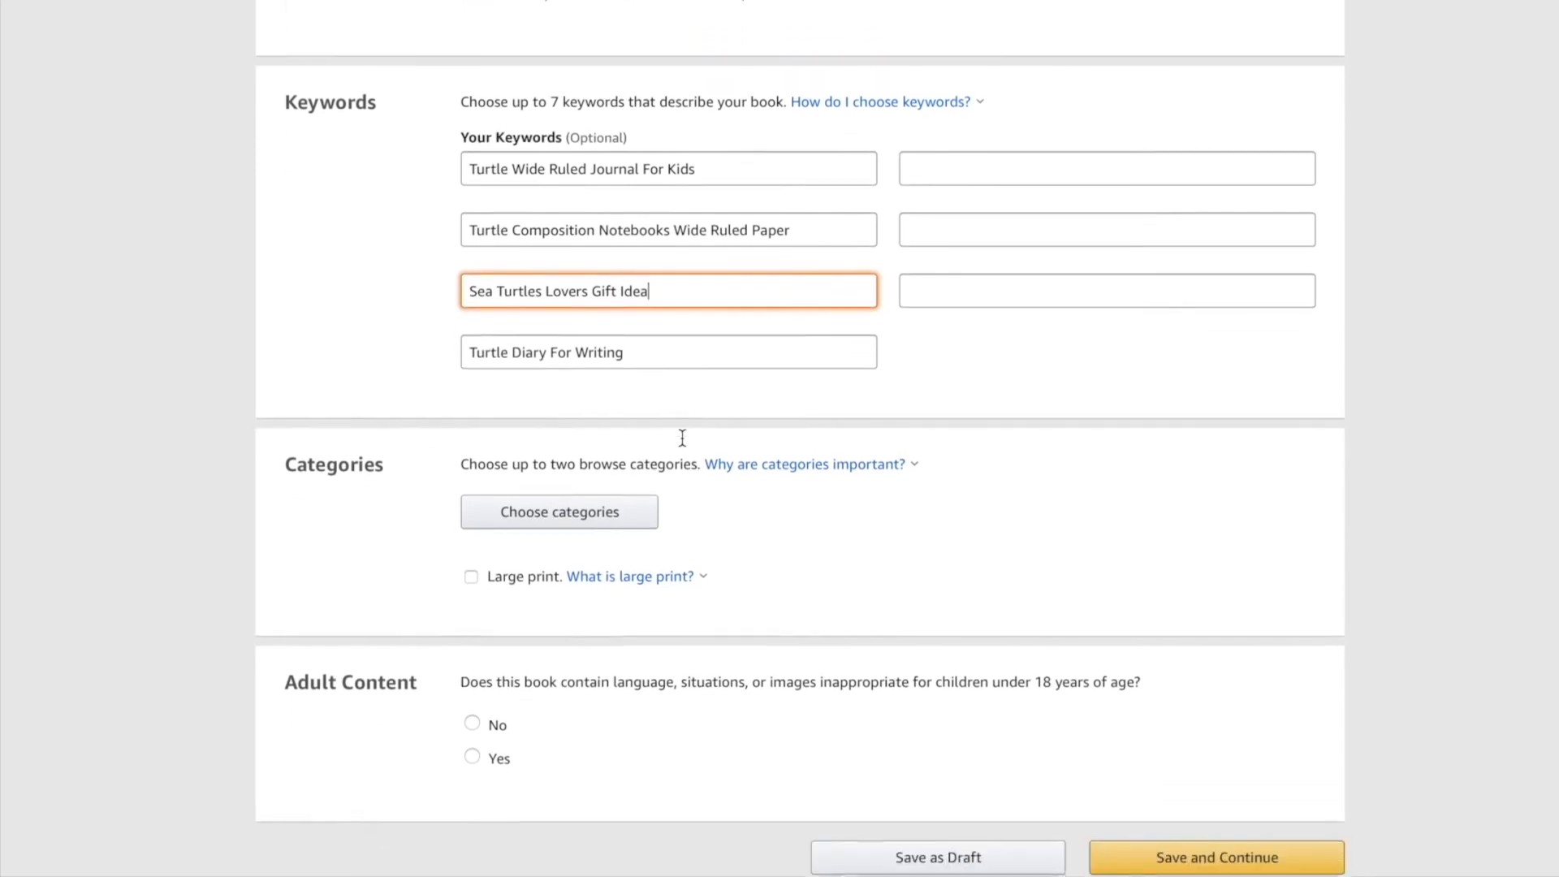
pyautogui.scroll(-1, 512, 459)
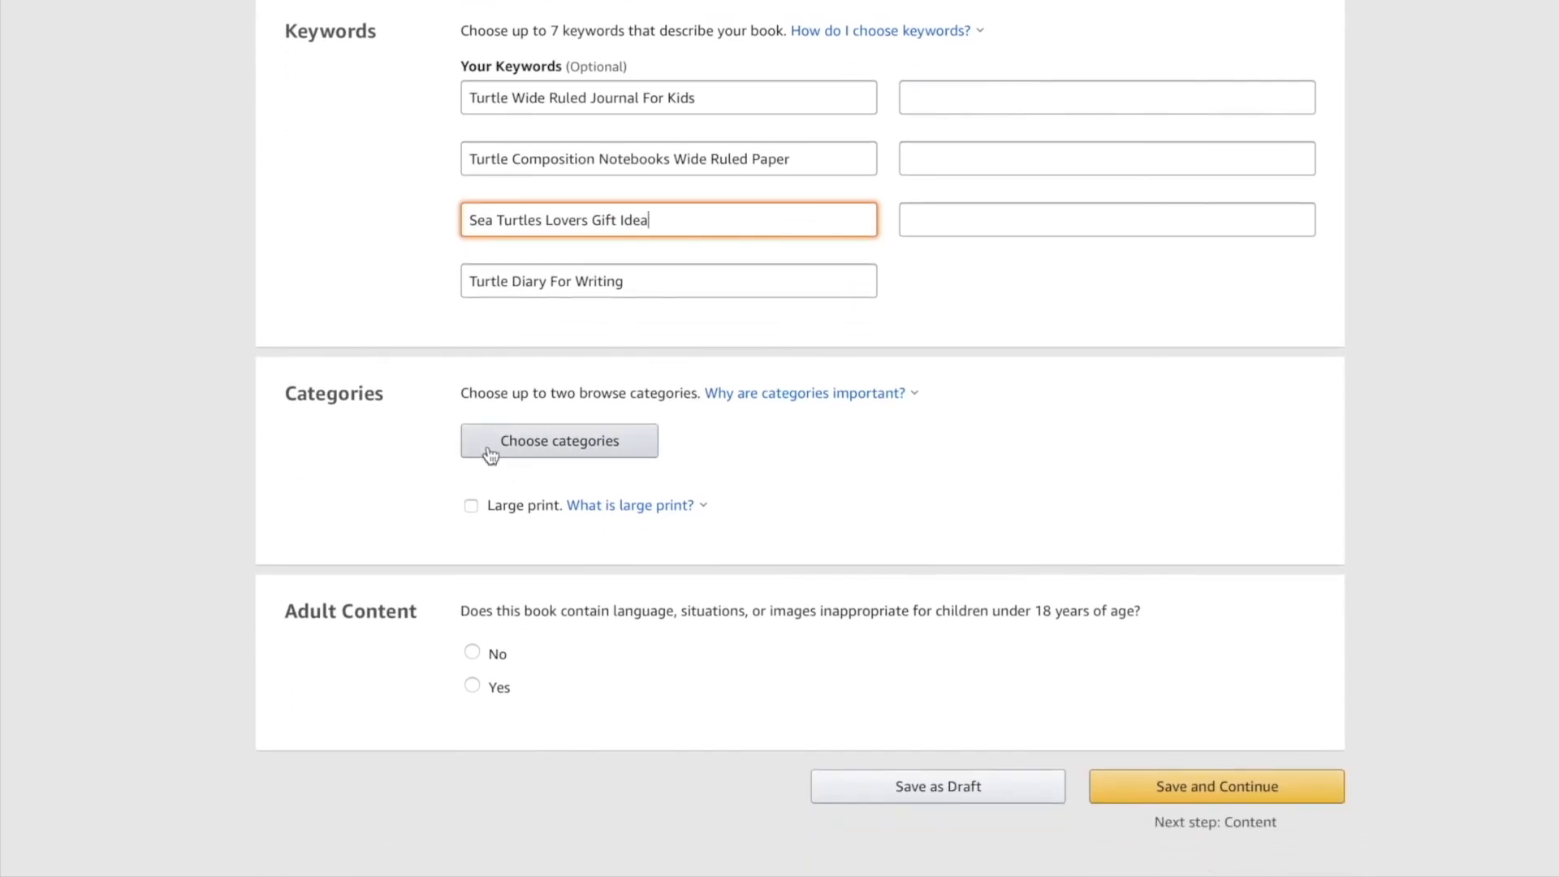
pyautogui.click(612, 453)
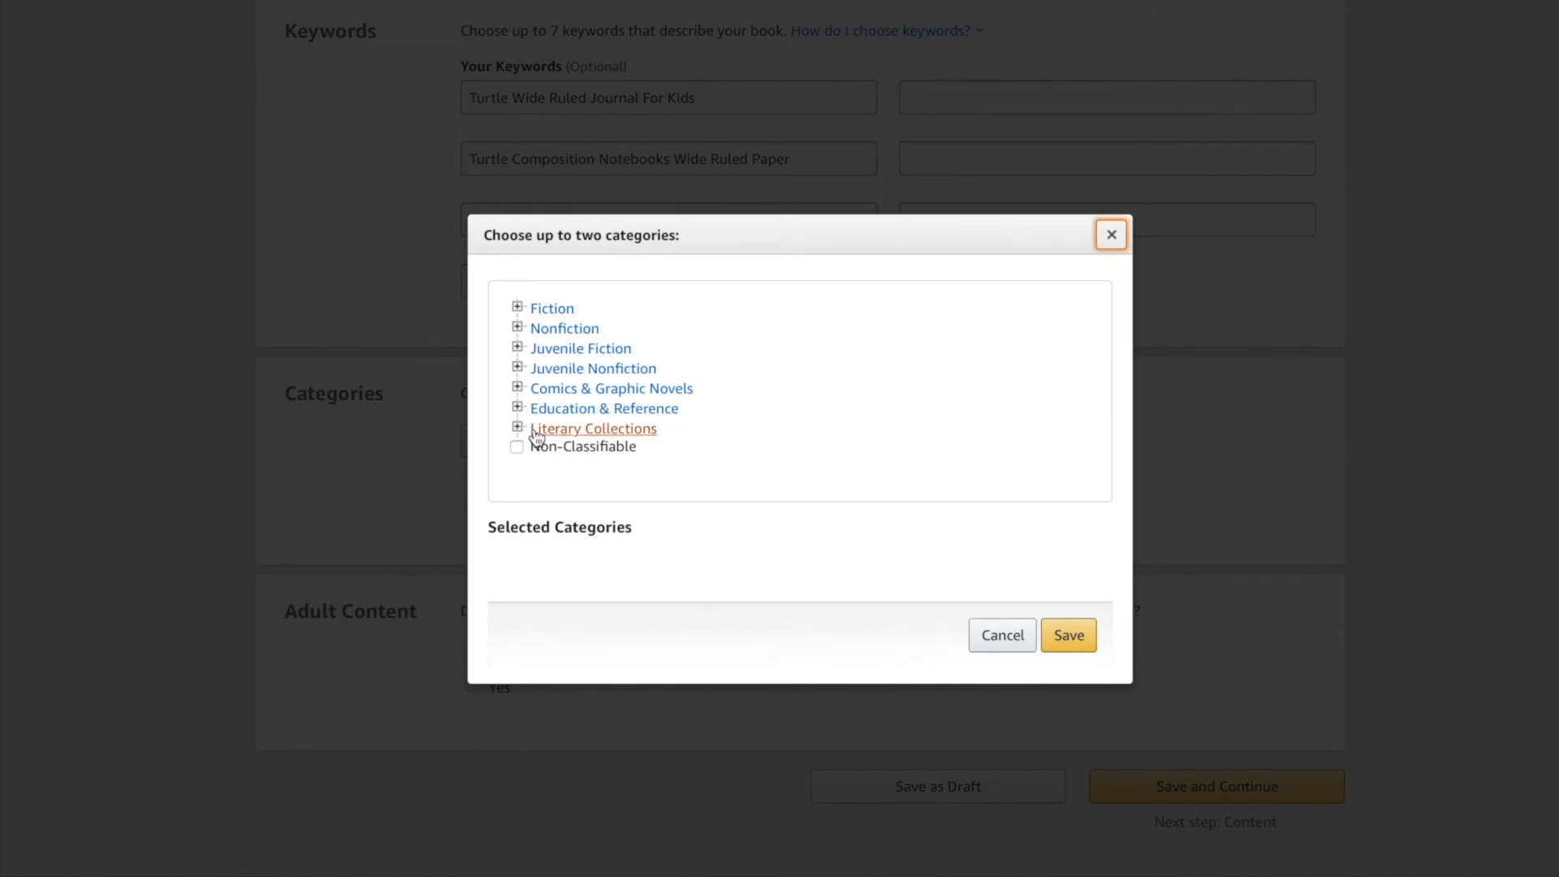
pyautogui.click(611, 430)
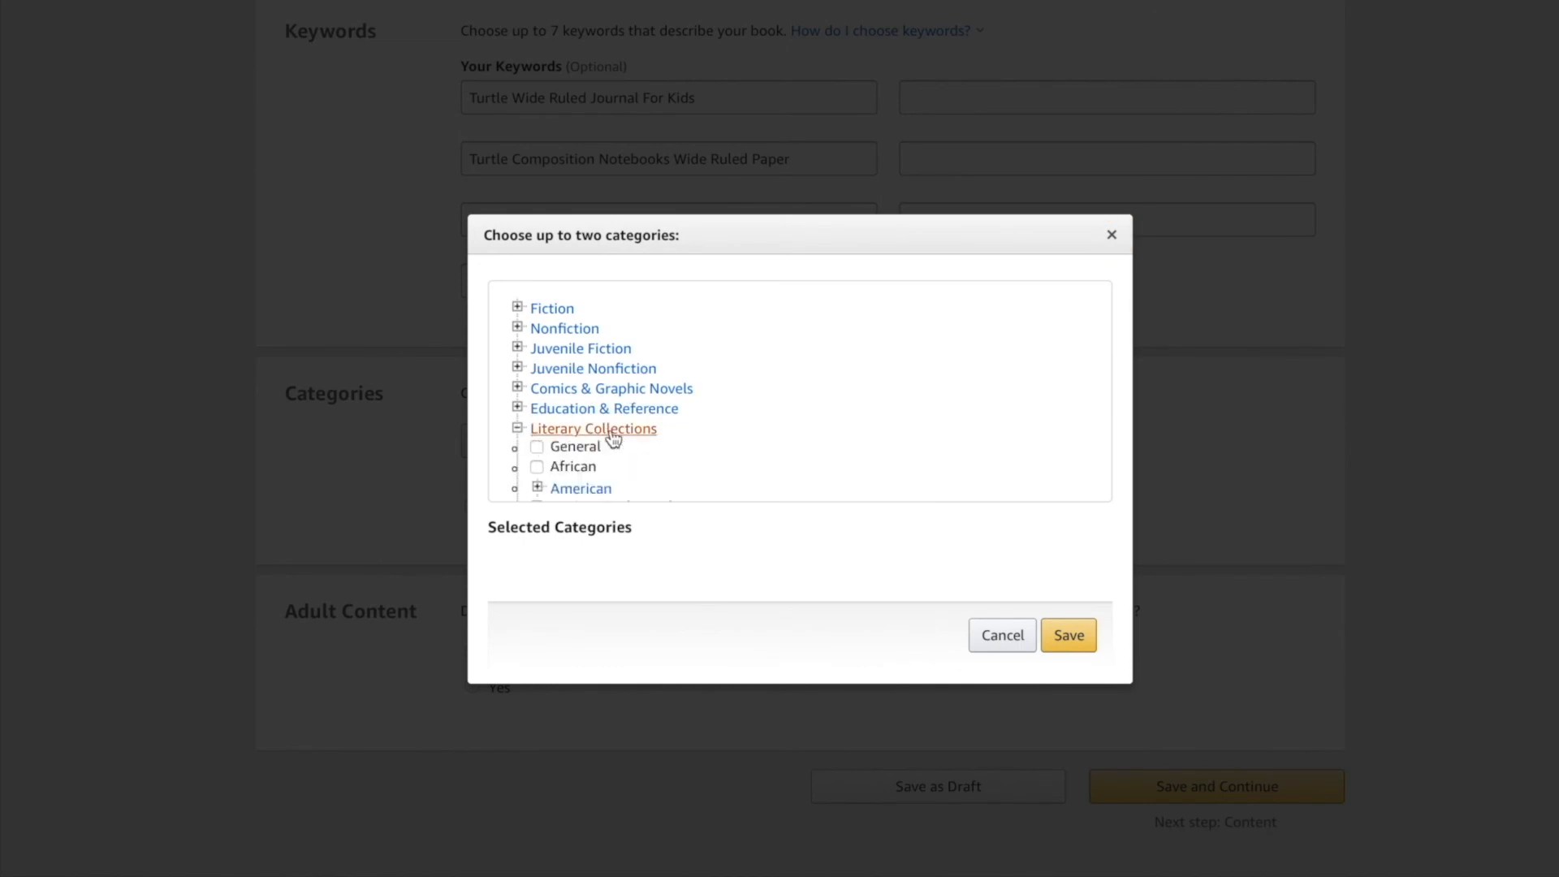
pyautogui.scroll(-3, 615, 469)
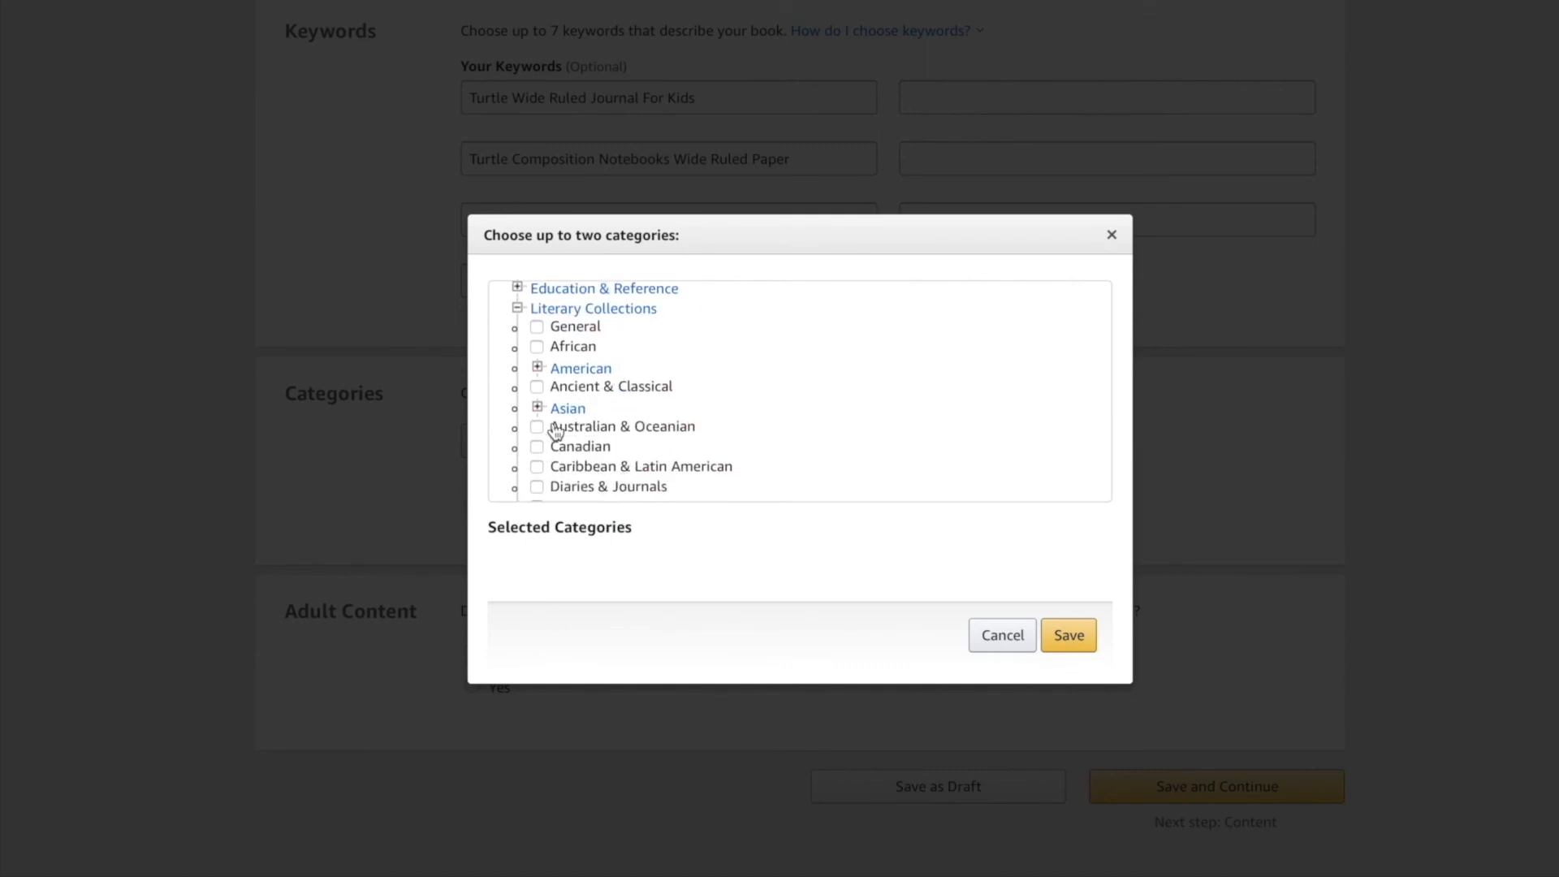
pyautogui.scroll(-1, 602, 463)
pyautogui.click(536, 449)
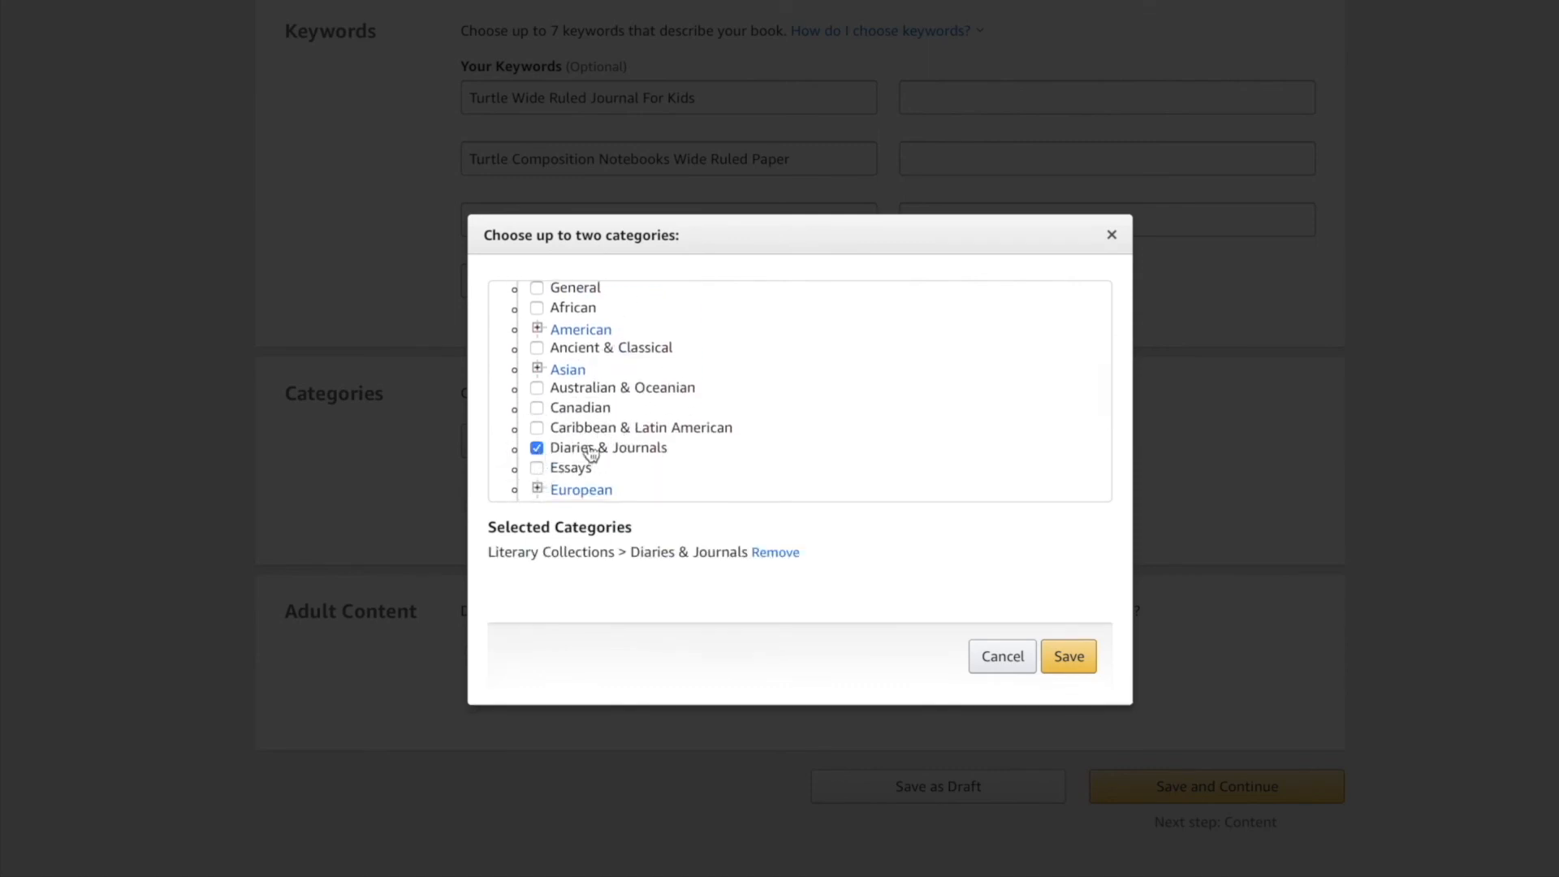
pyautogui.click(1068, 657)
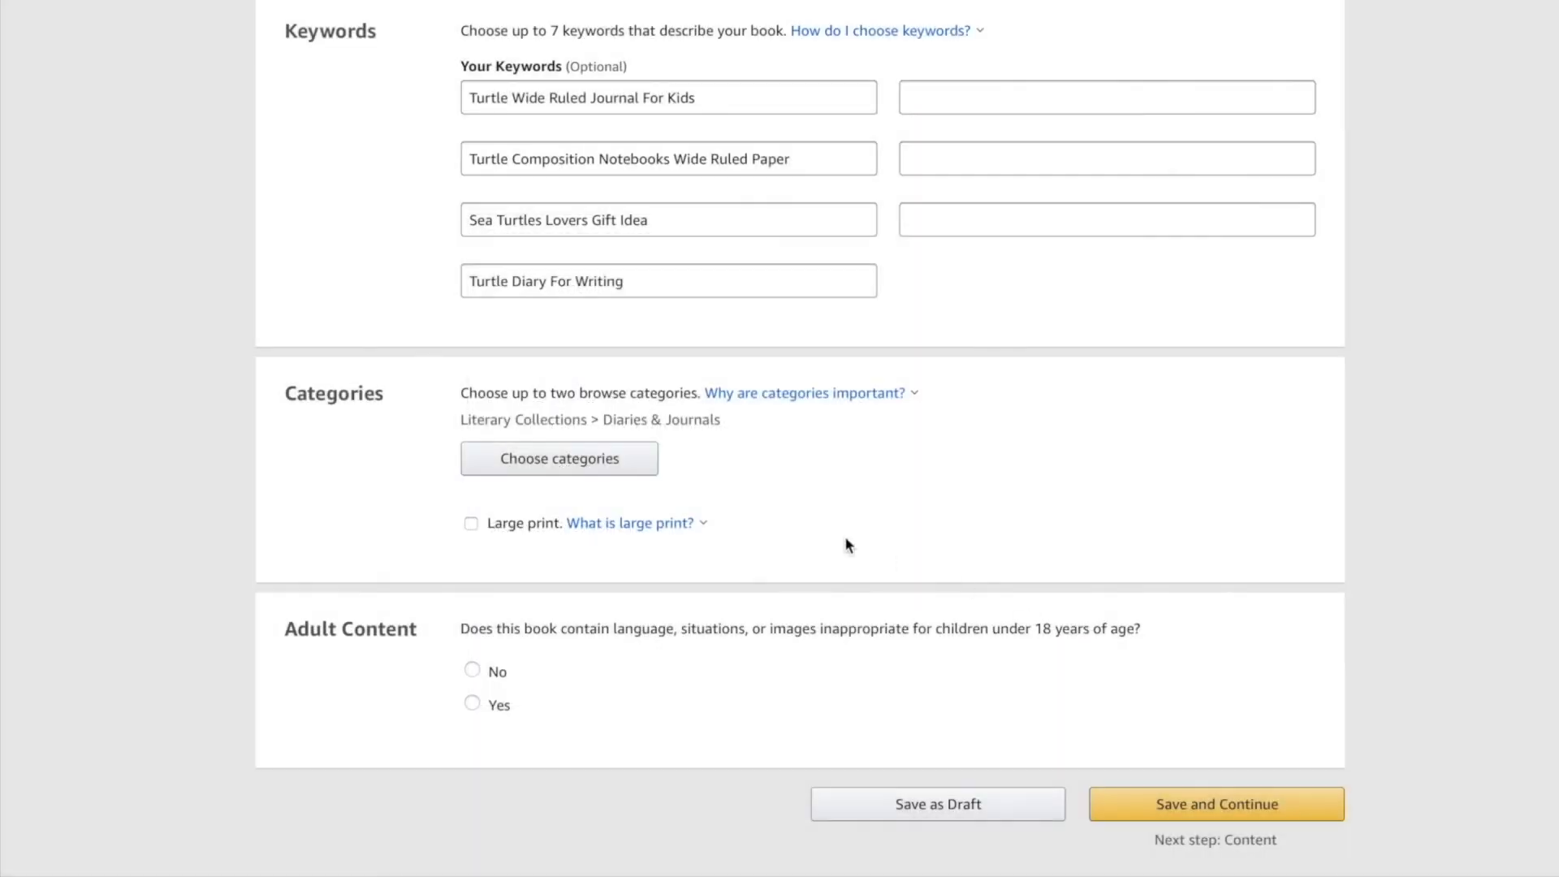
# Reopen the browse category selection and expand Juvenile Nonfiction > Animals.
pyautogui.click(618, 474)
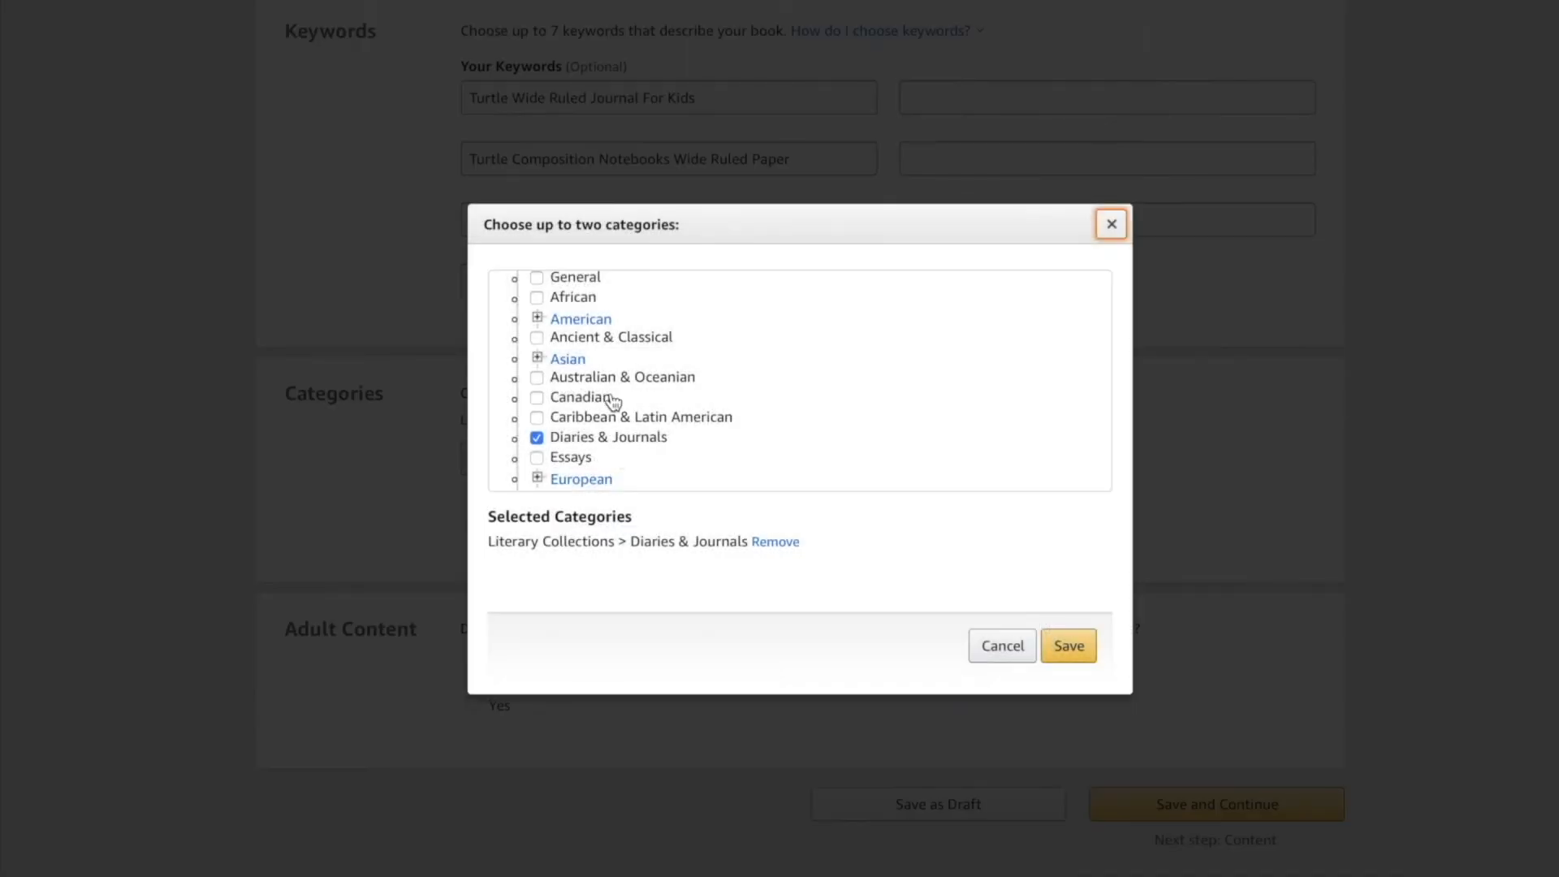
pyautogui.scroll(3, 613, 406)
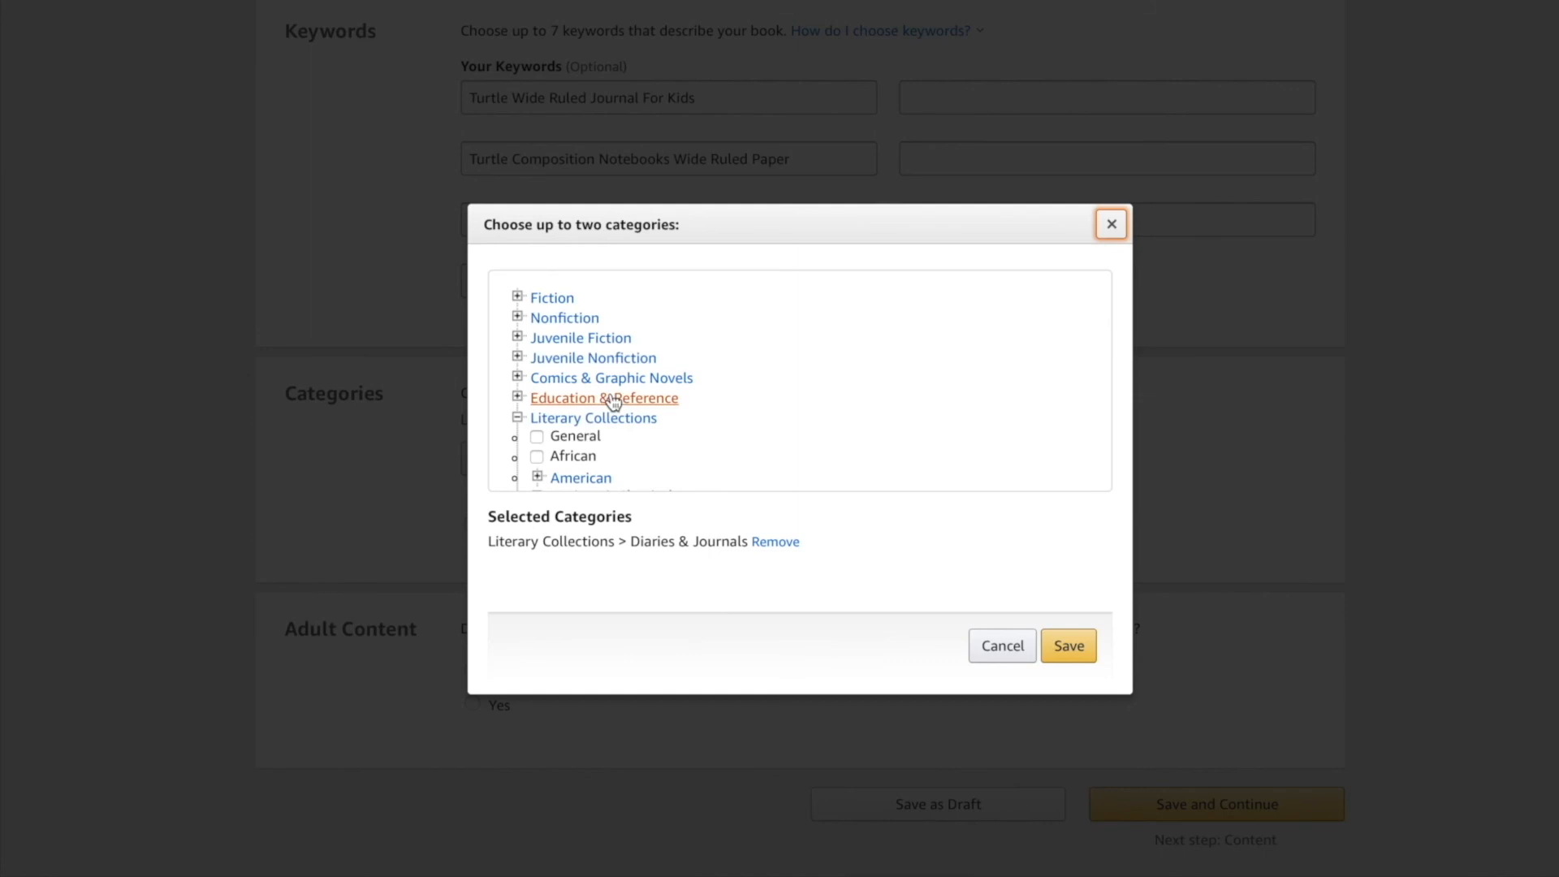
pyautogui.scroll(-3, 613, 402)
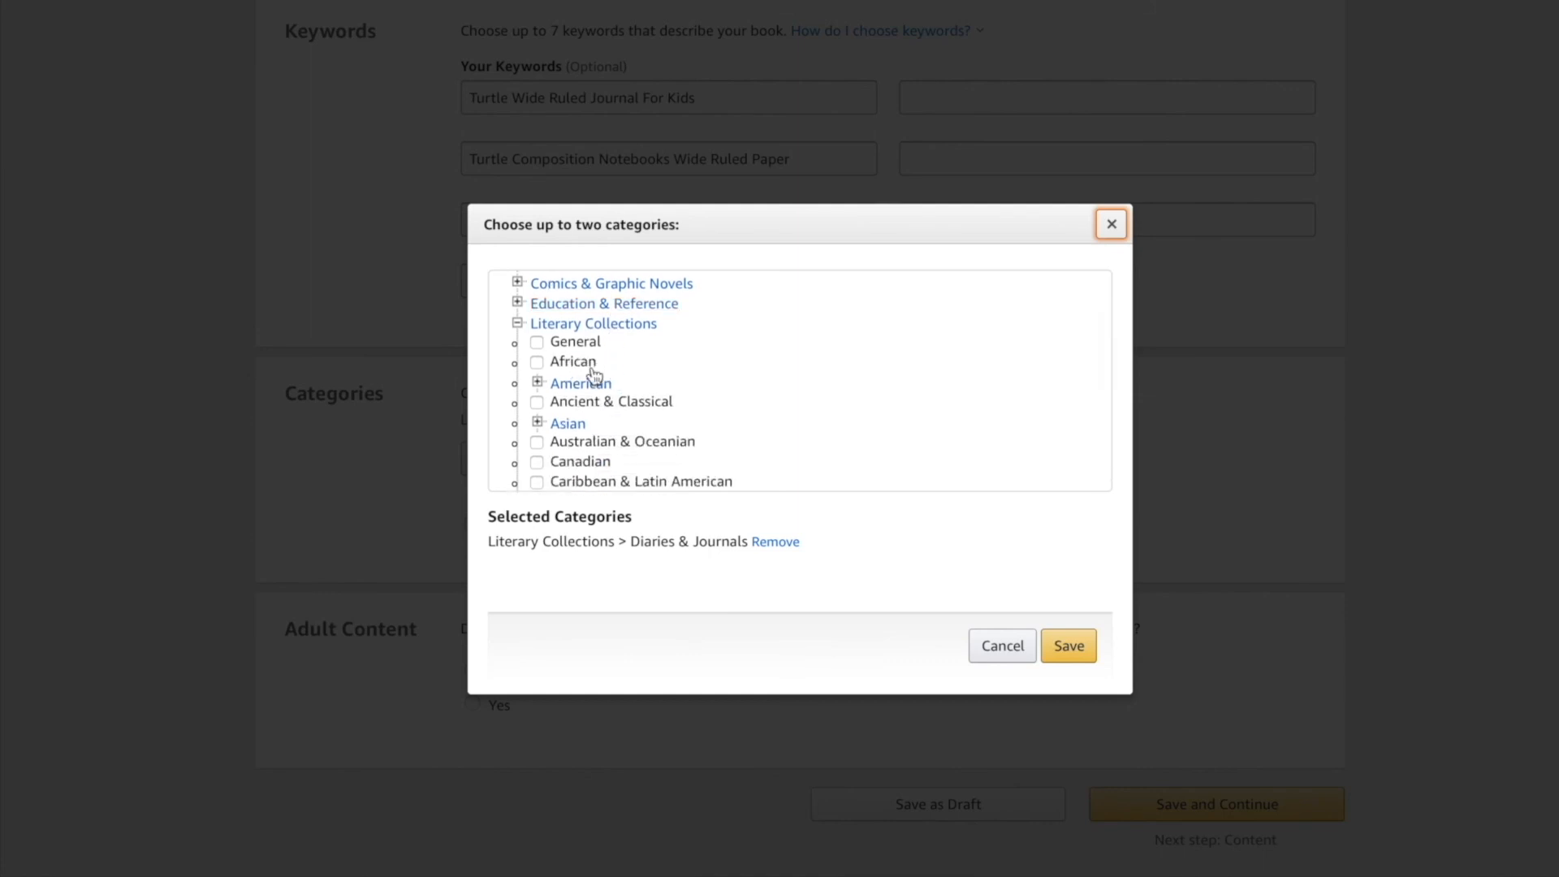
pyautogui.scroll(1, 591, 378)
pyautogui.scroll(1, 591, 385)
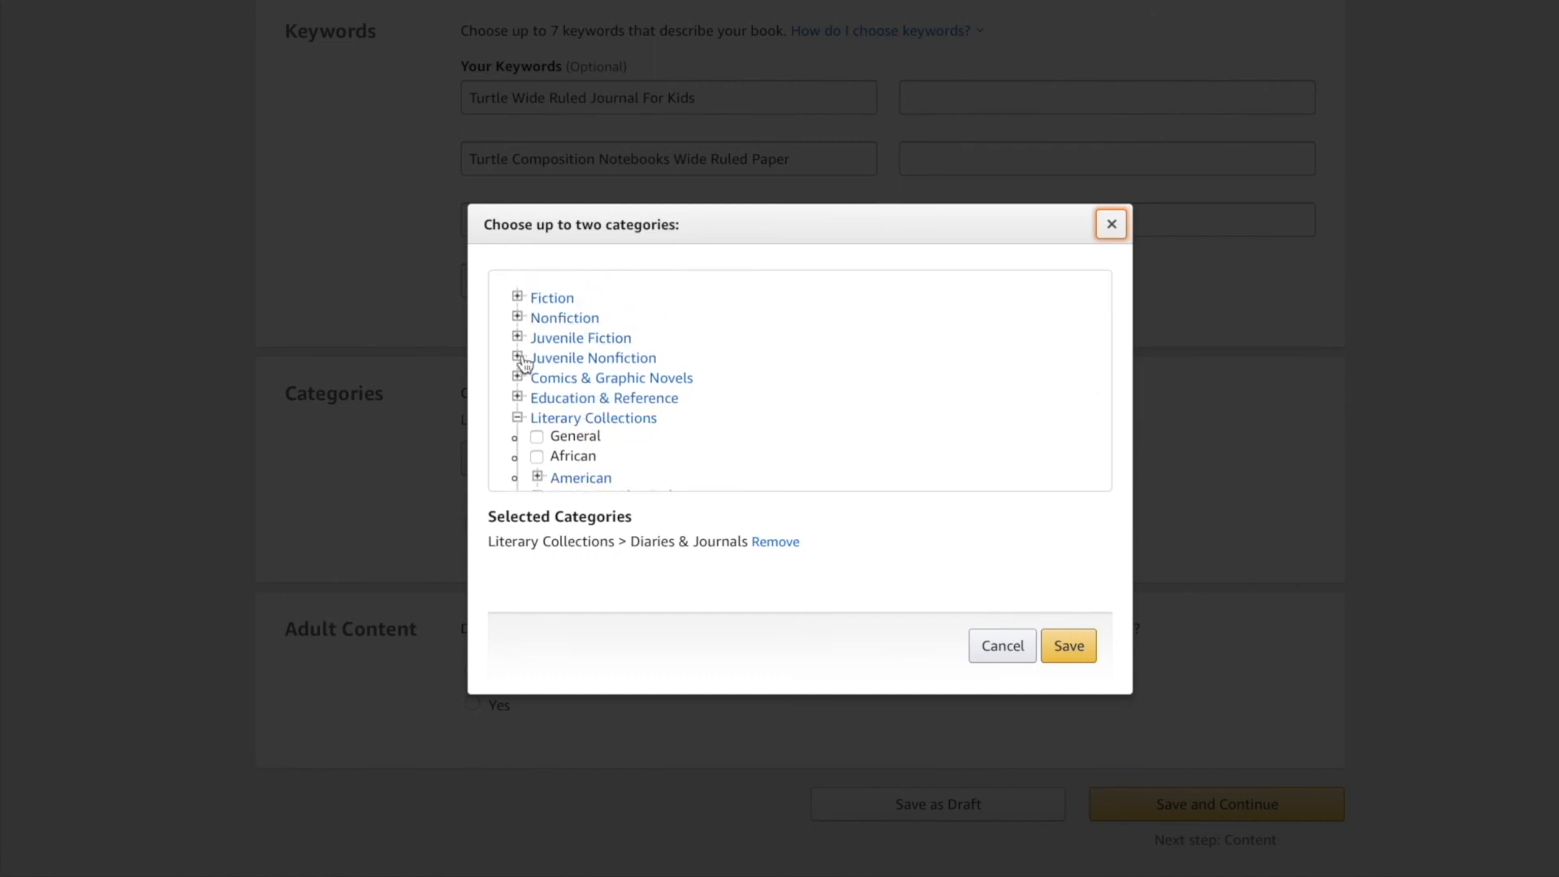
pyautogui.click(612, 360)
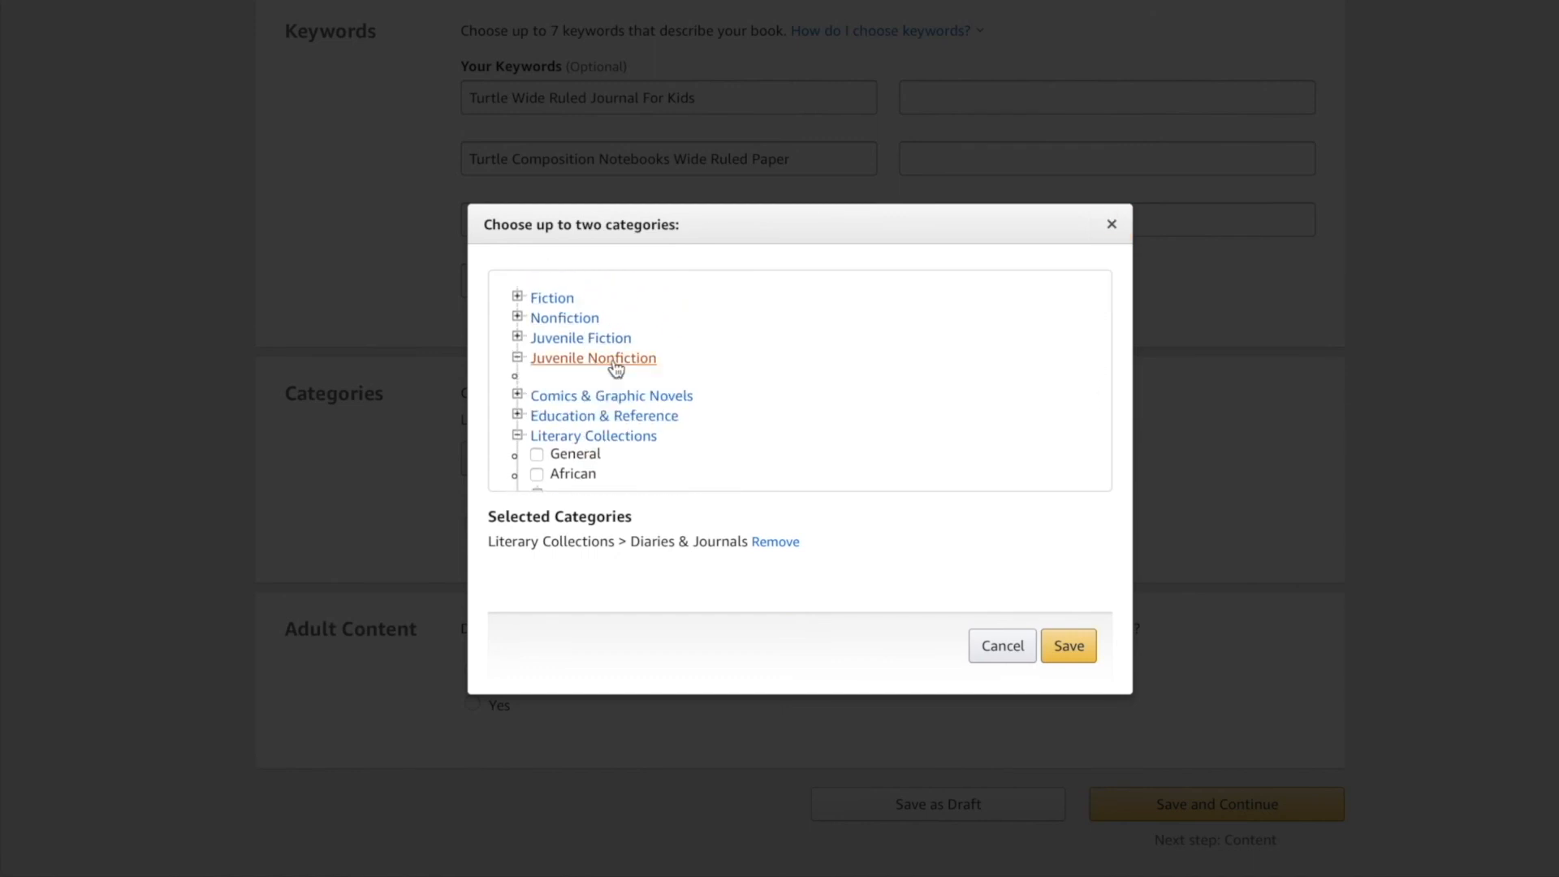
pyautogui.scroll(-2, 577, 406)
pyautogui.click(575, 387)
# Look through the animal subcategories, add General under Juvenile Nonfiction > Animals as the second category, and save the selection.
pyautogui.scroll(-3, 645, 393)
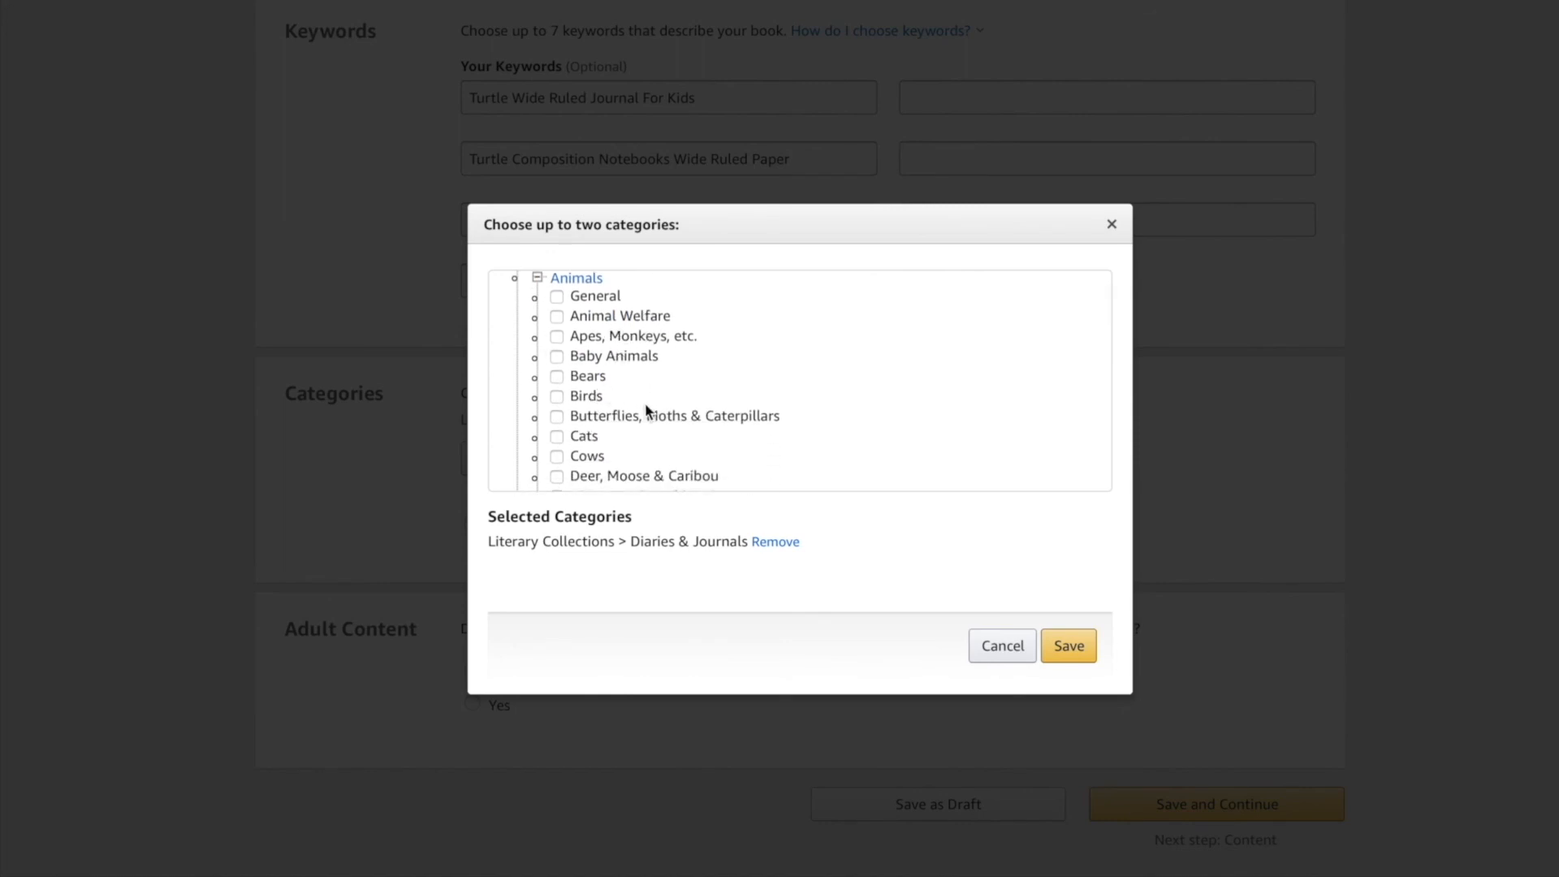
pyautogui.scroll(-3, 650, 422)
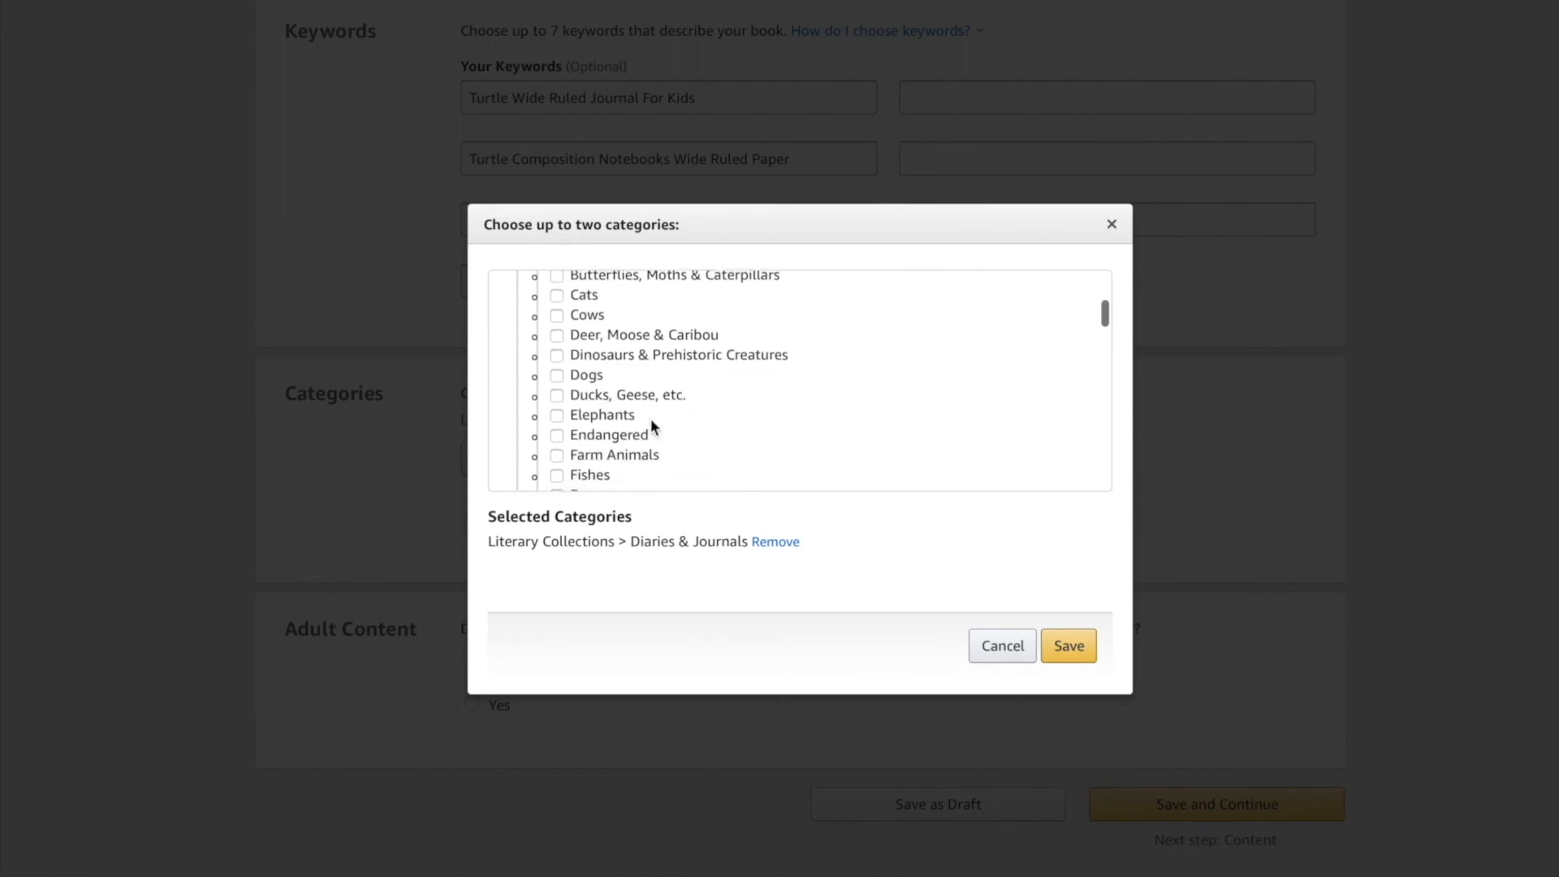
pyautogui.scroll(-2, 668, 455)
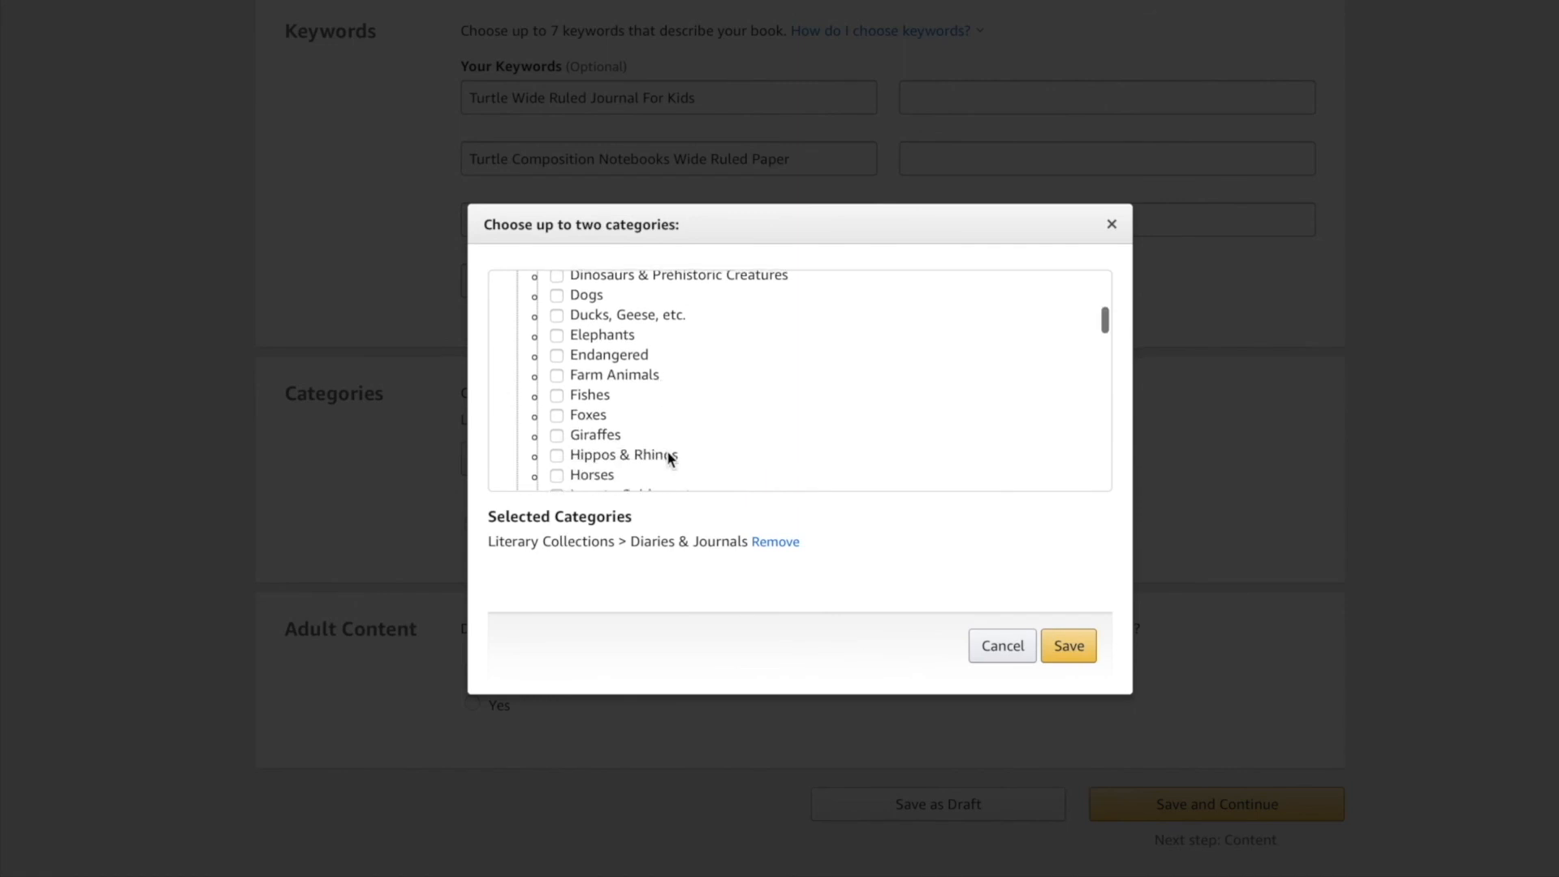
pyautogui.scroll(-6, 667, 457)
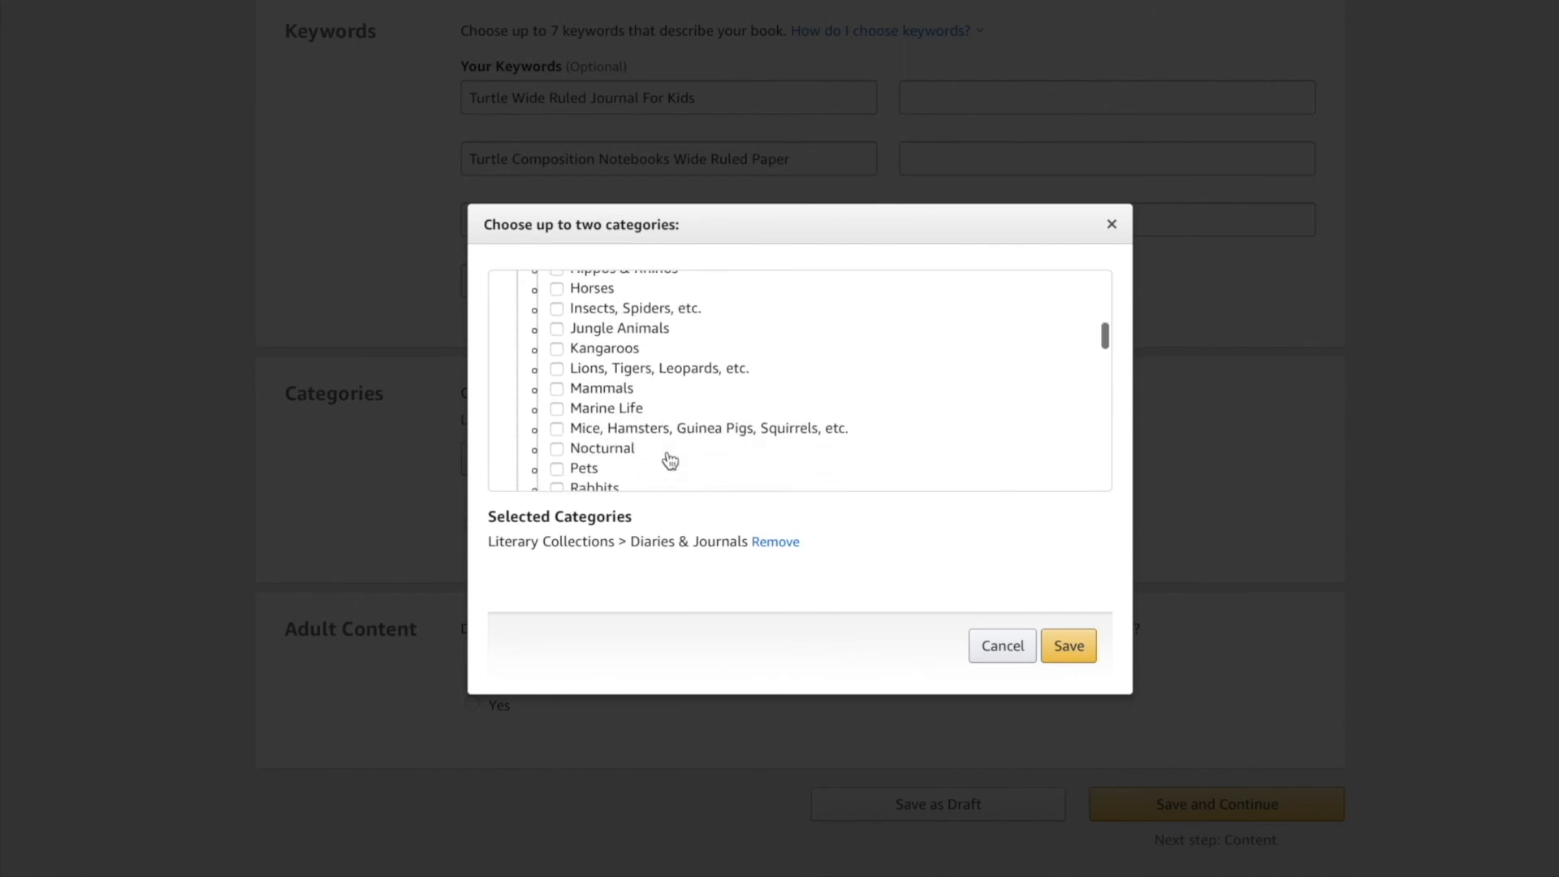
pyautogui.scroll(12, 647, 334)
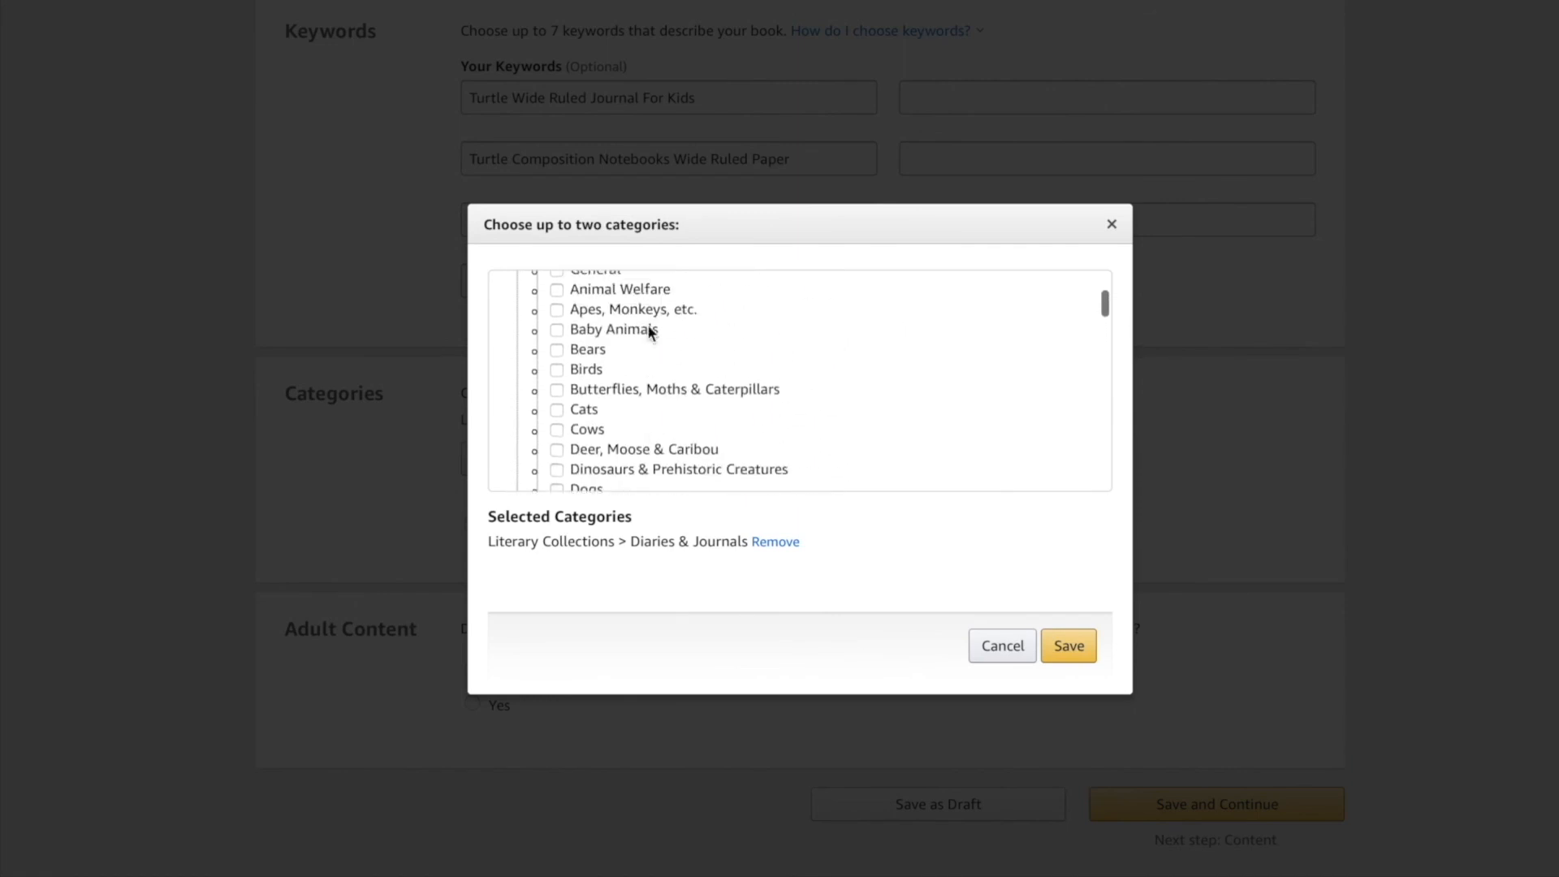
pyautogui.click(556, 379)
pyautogui.click(1063, 646)
# Answer No to the adult content question, then save and continue to the paperback content page.
pyautogui.scroll(-1, 825, 521)
pyautogui.click(472, 599)
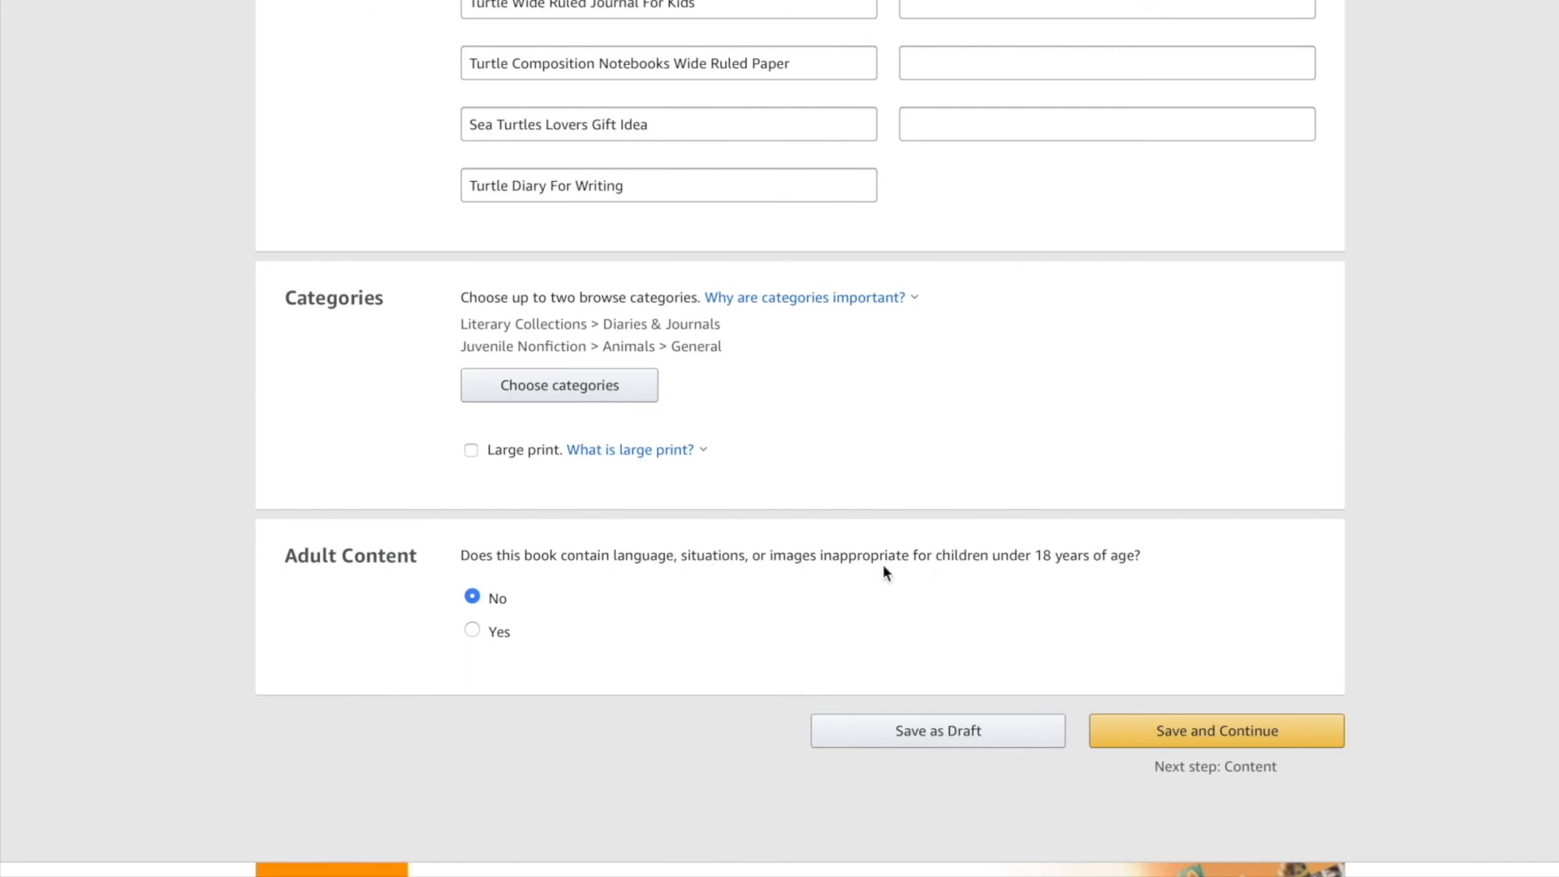
pyautogui.click(1181, 740)
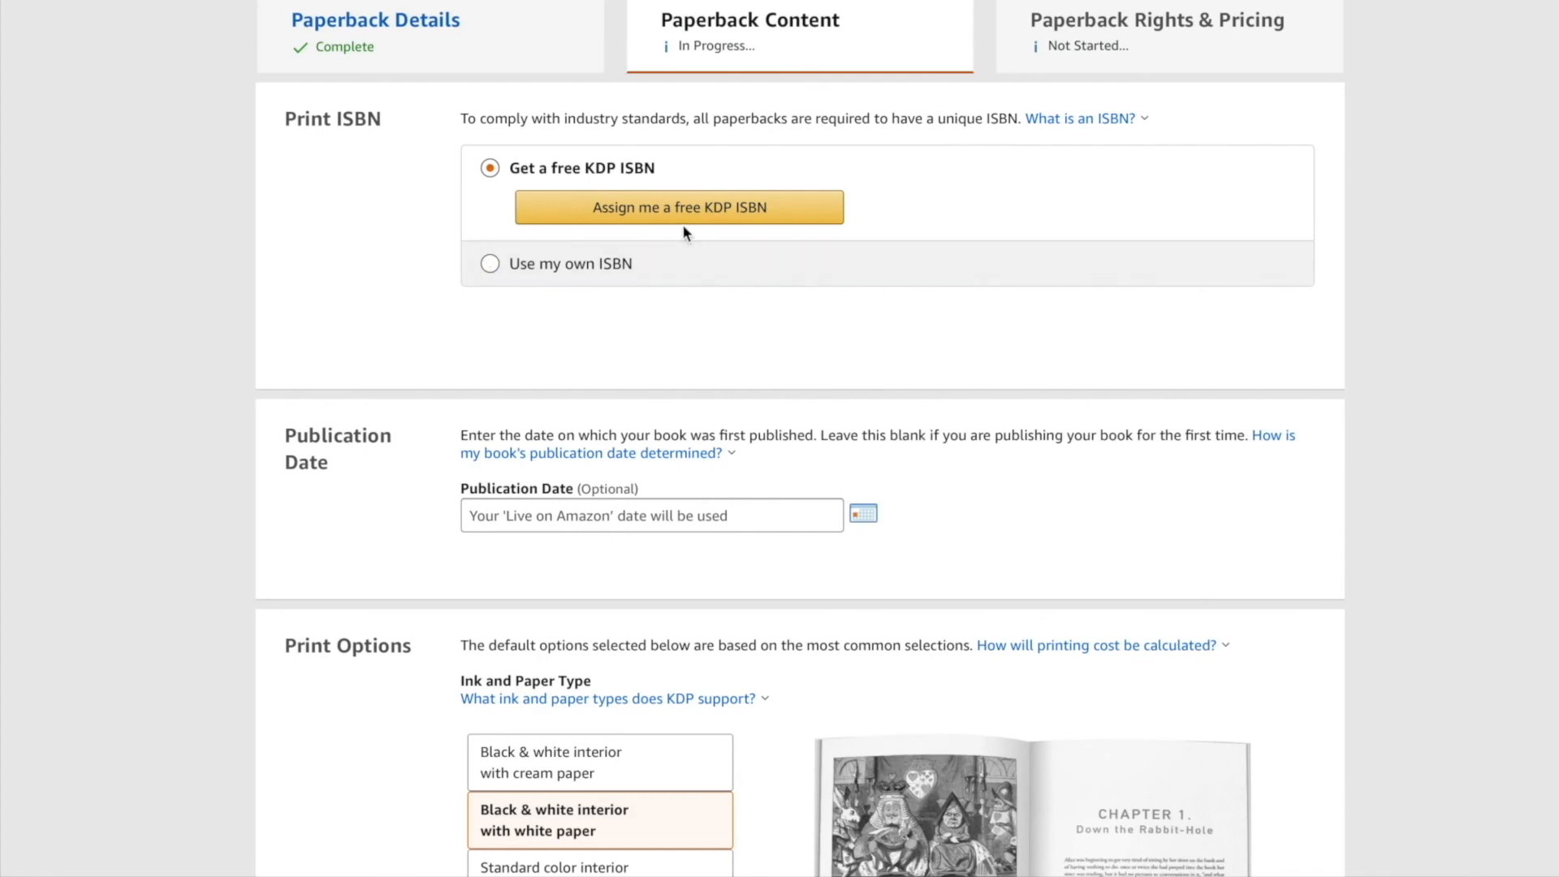
# Assign a free KDP ISBN to the paperback.
pyautogui.click(663, 211)
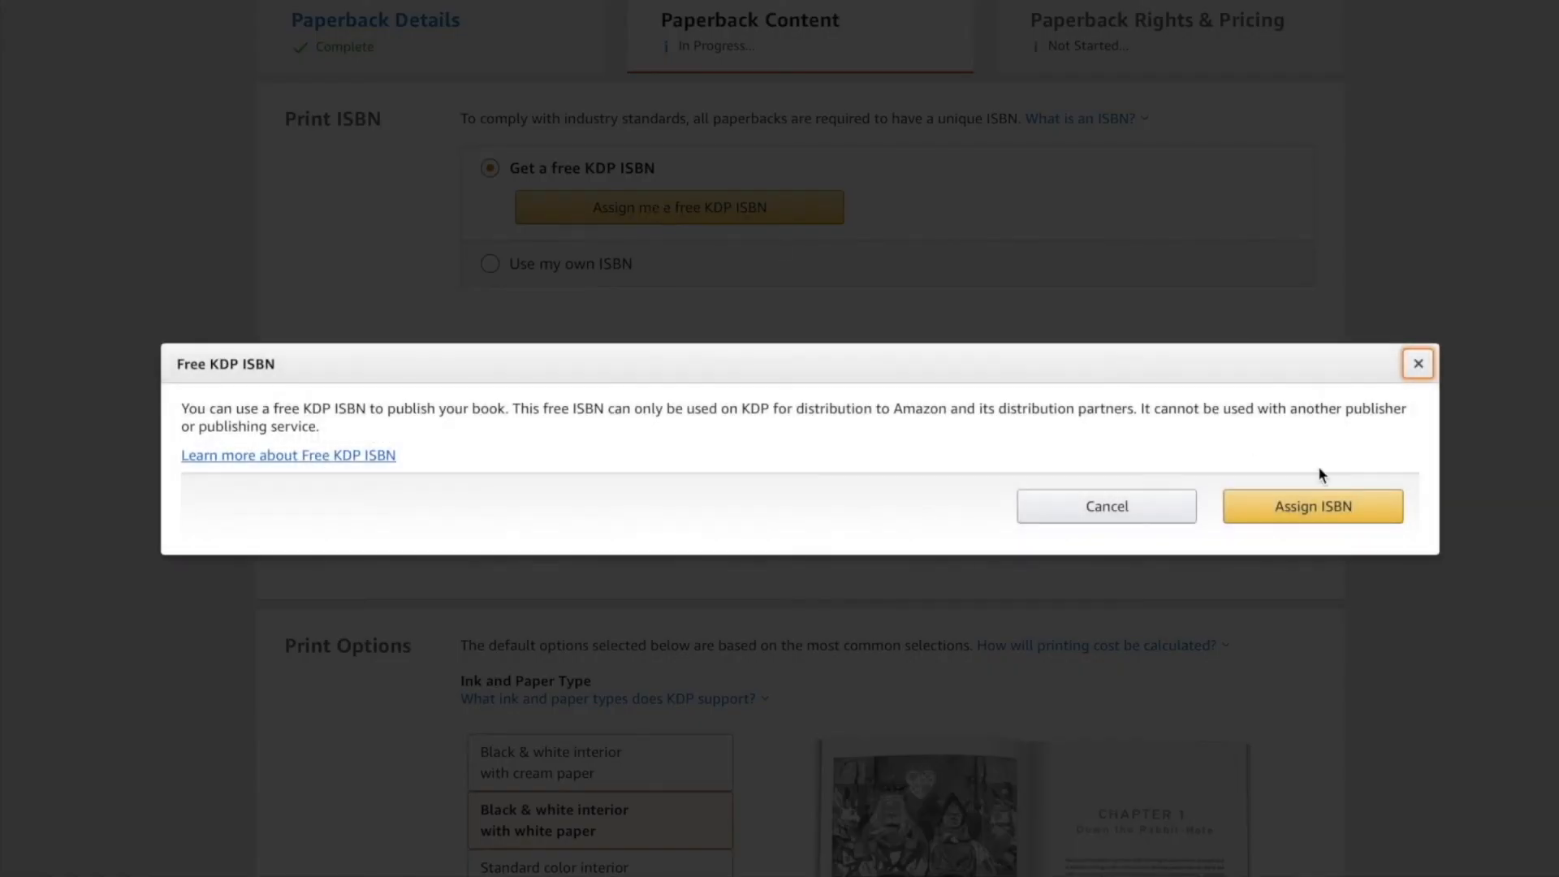
pyautogui.click(1338, 510)
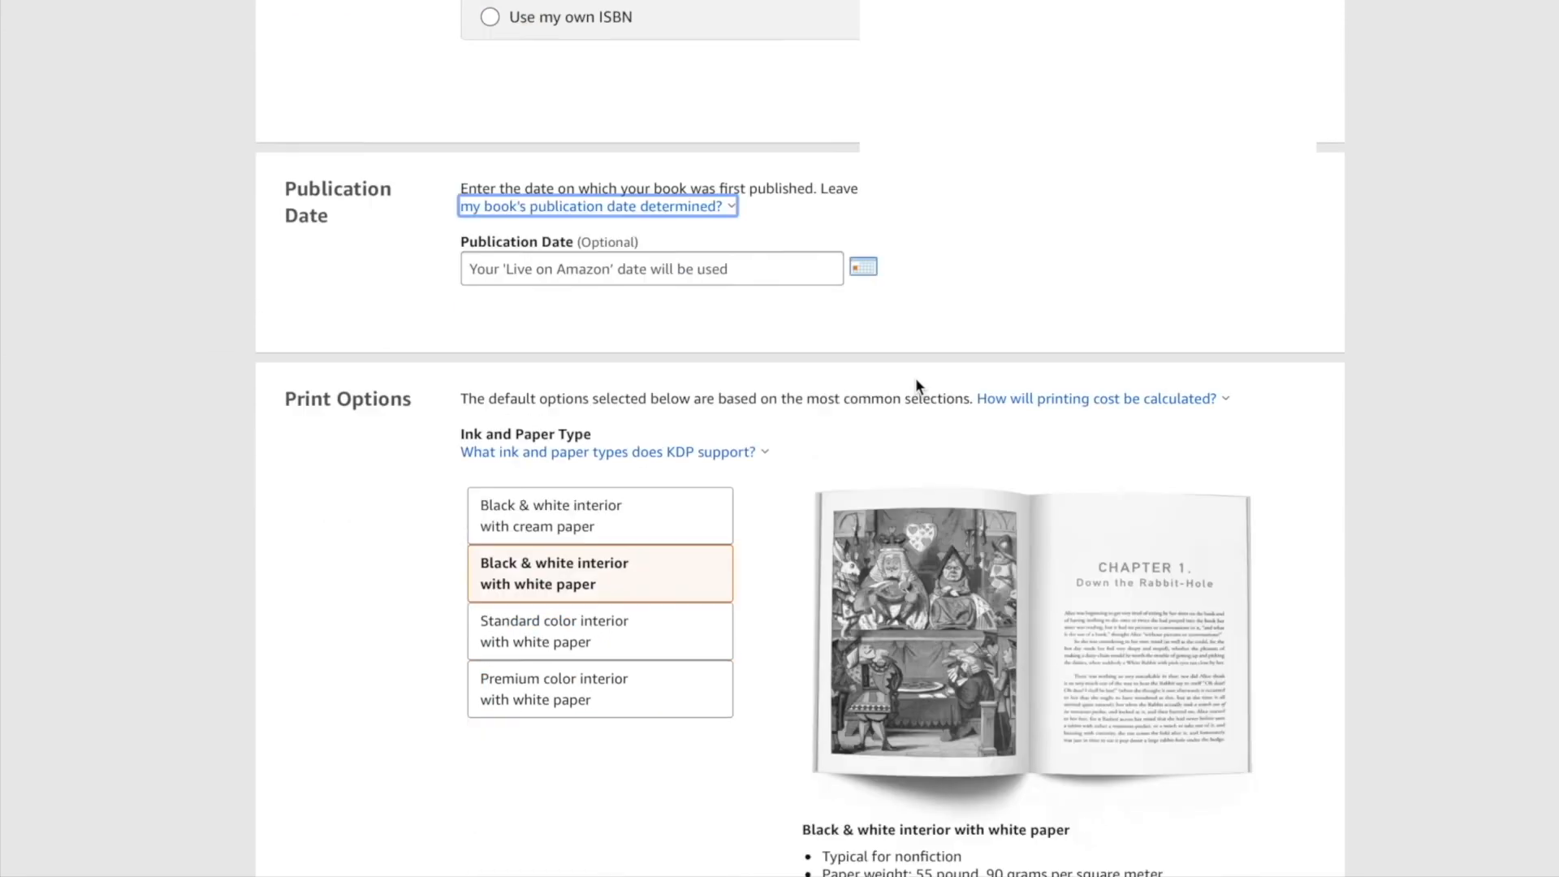
# Set the trim size to 7.5 x 9.25 in and the bleed setting to Bleed (PDF only).
pyautogui.scroll(-9, 915, 378)
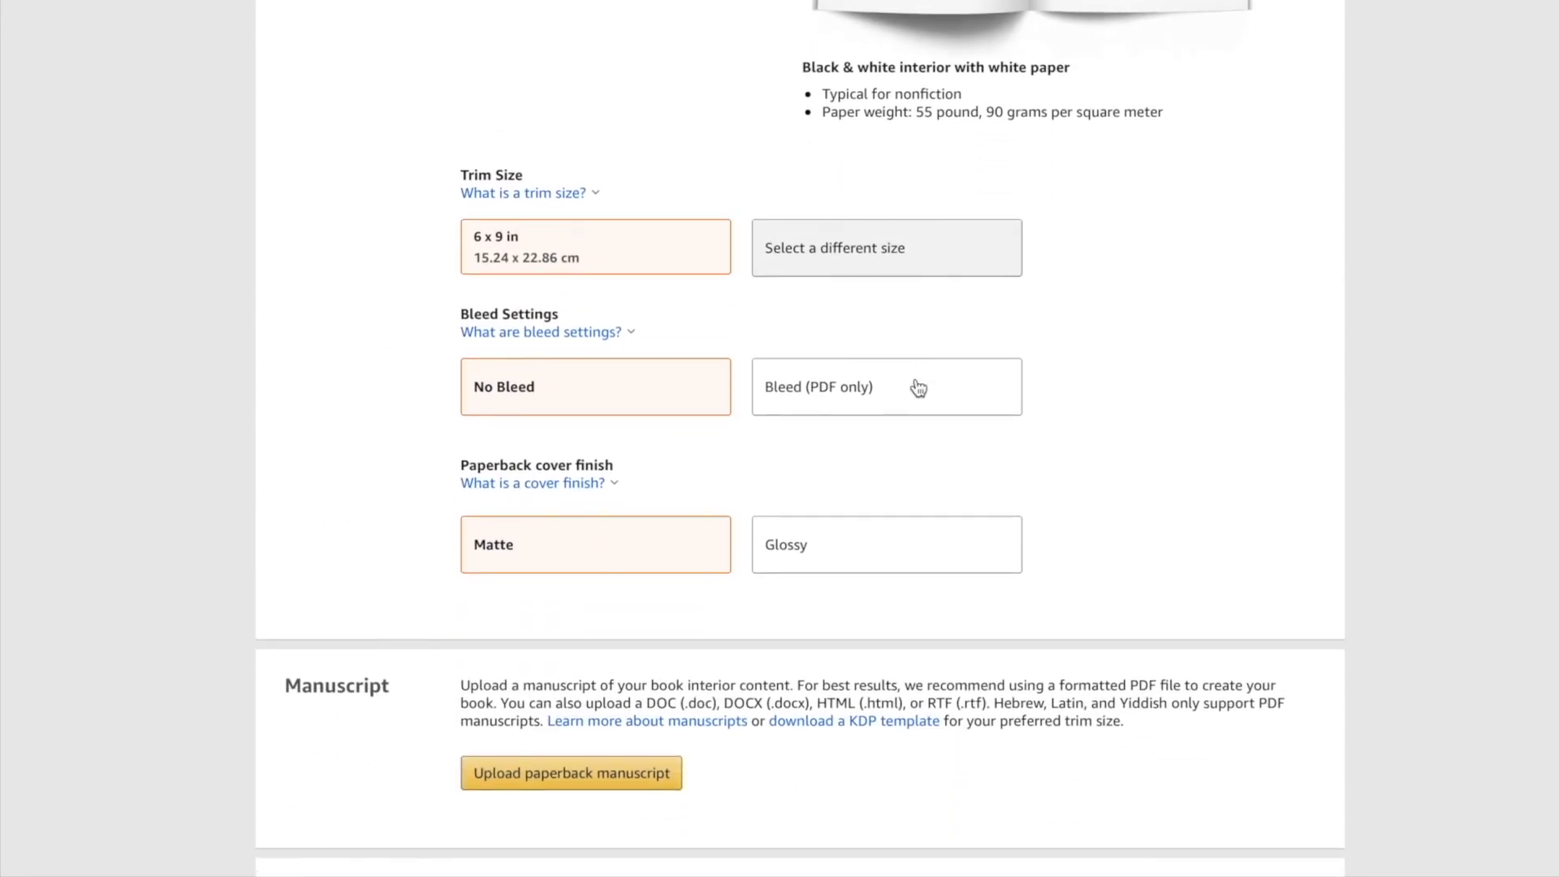
pyautogui.click(815, 252)
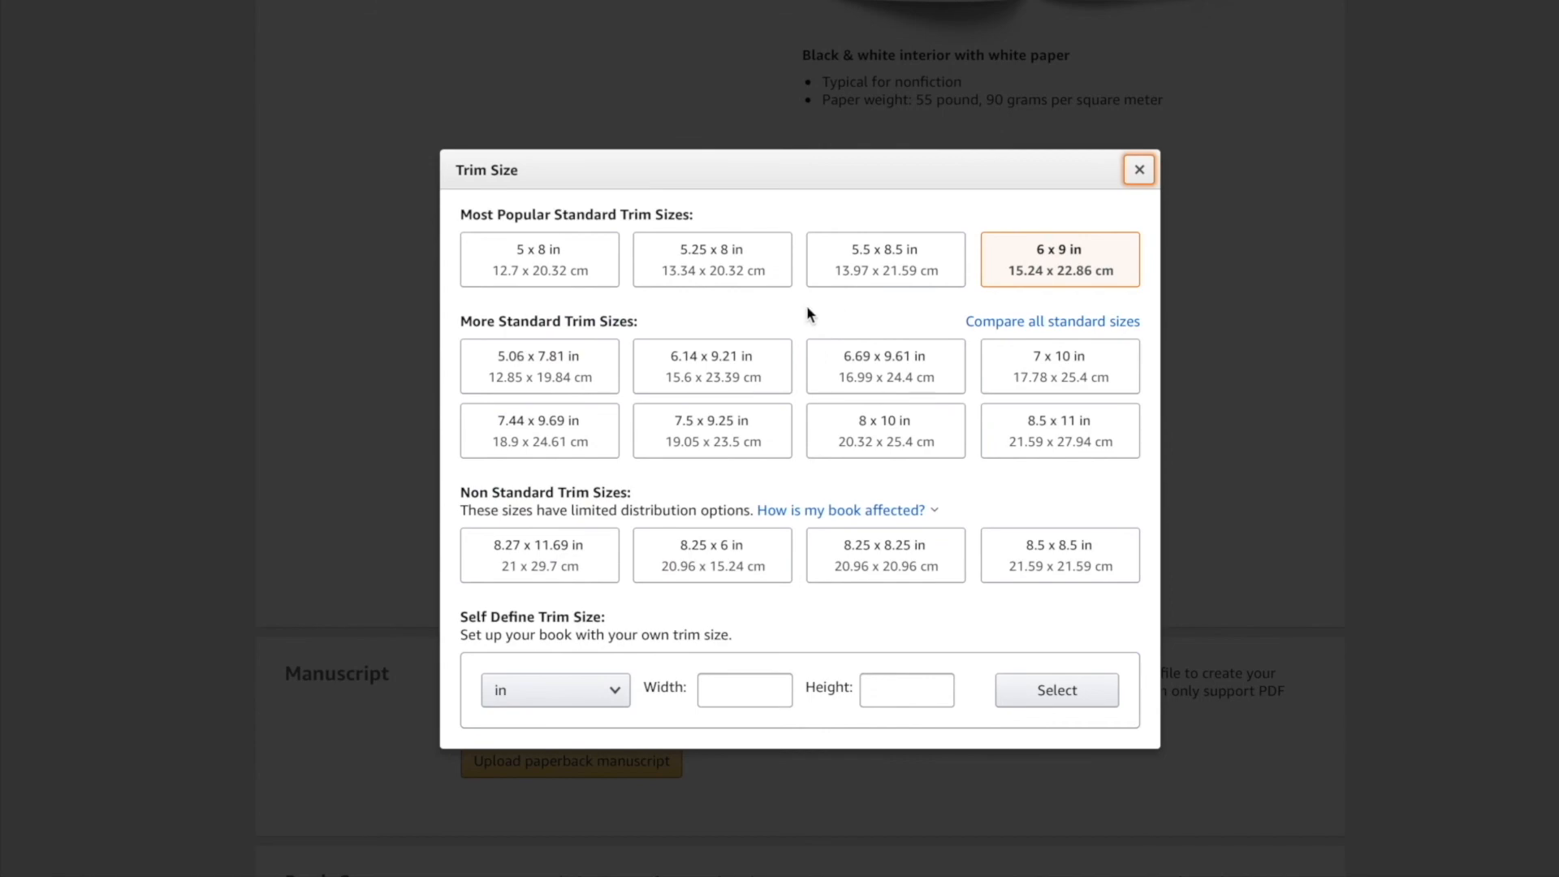
pyautogui.click(721, 436)
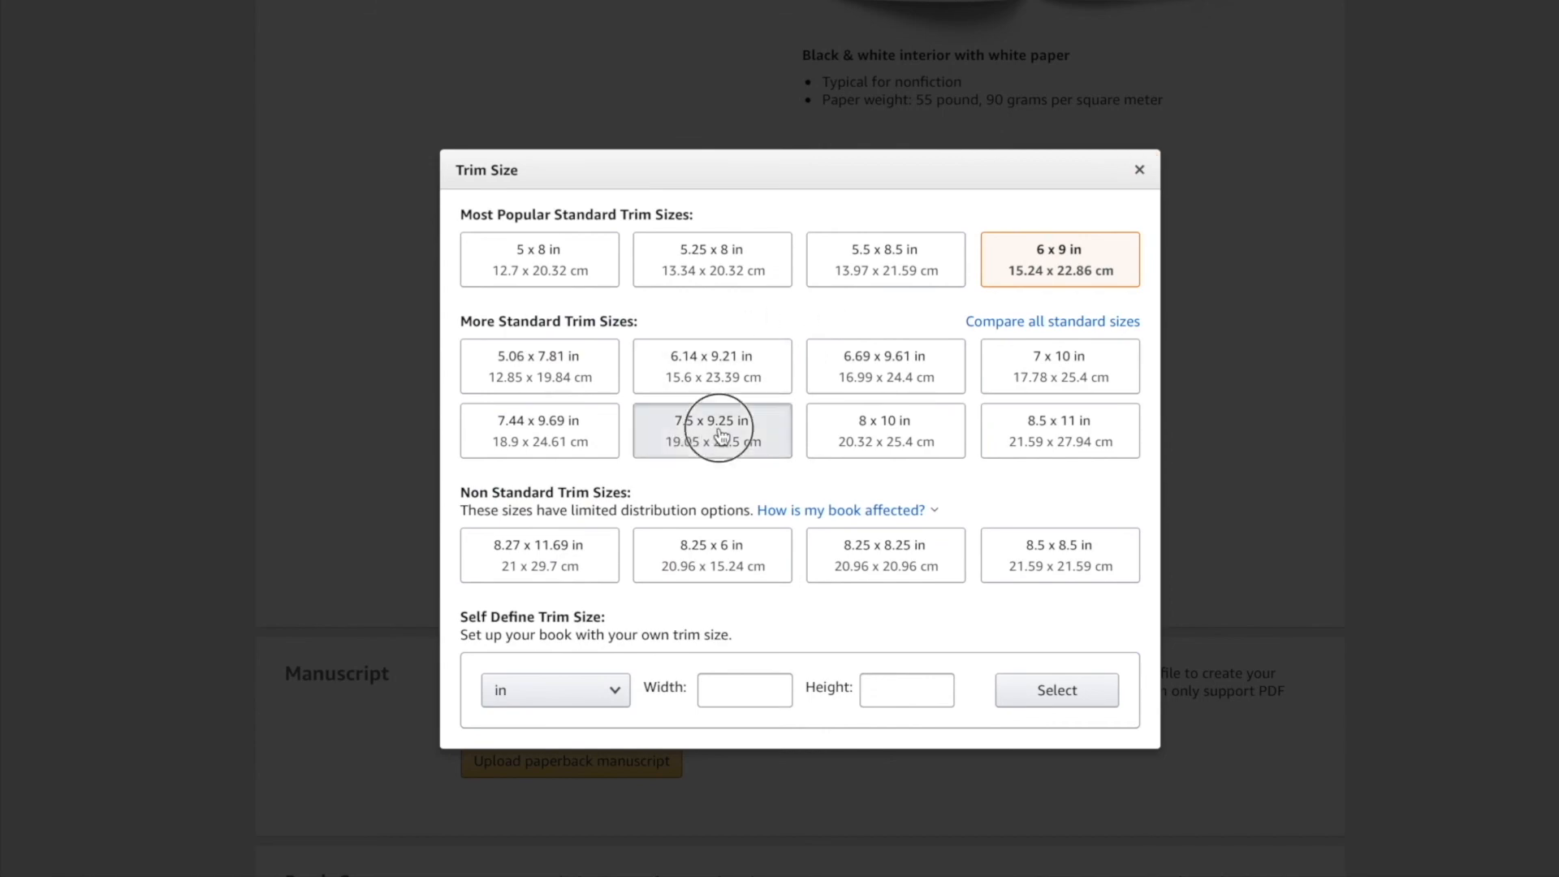
pyautogui.scroll(-1, 772, 491)
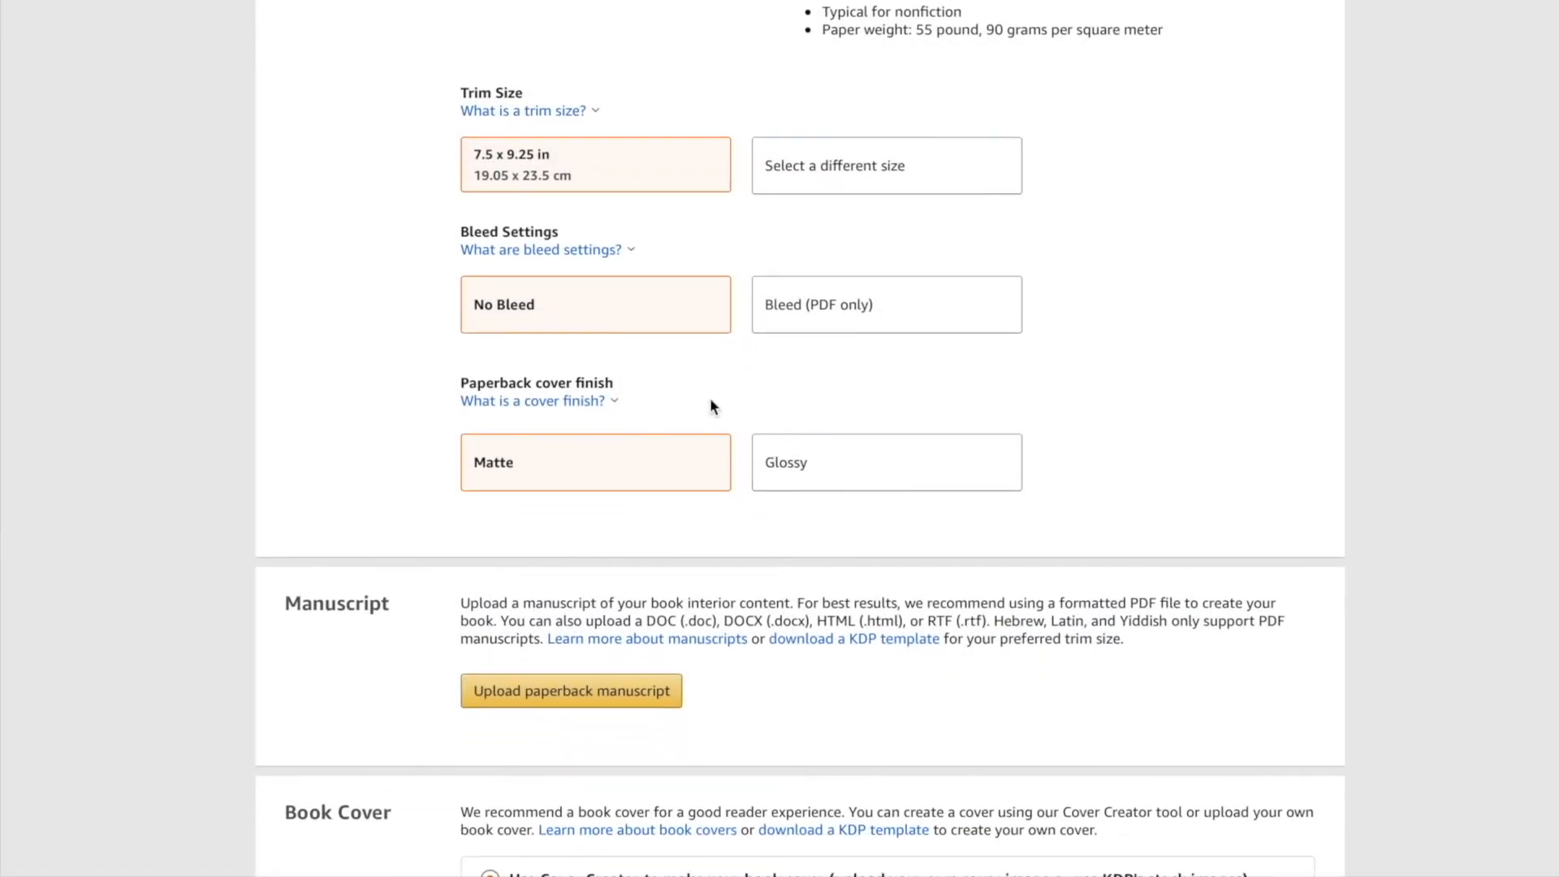
pyautogui.click(845, 319)
# Upload 7_5x9_25_wideruledlinepaper_120pages_13071_26853_with_bleed.pdf as the paperback manuscript, keeping the Matte cover finish.
pyautogui.scroll(-2, 726, 403)
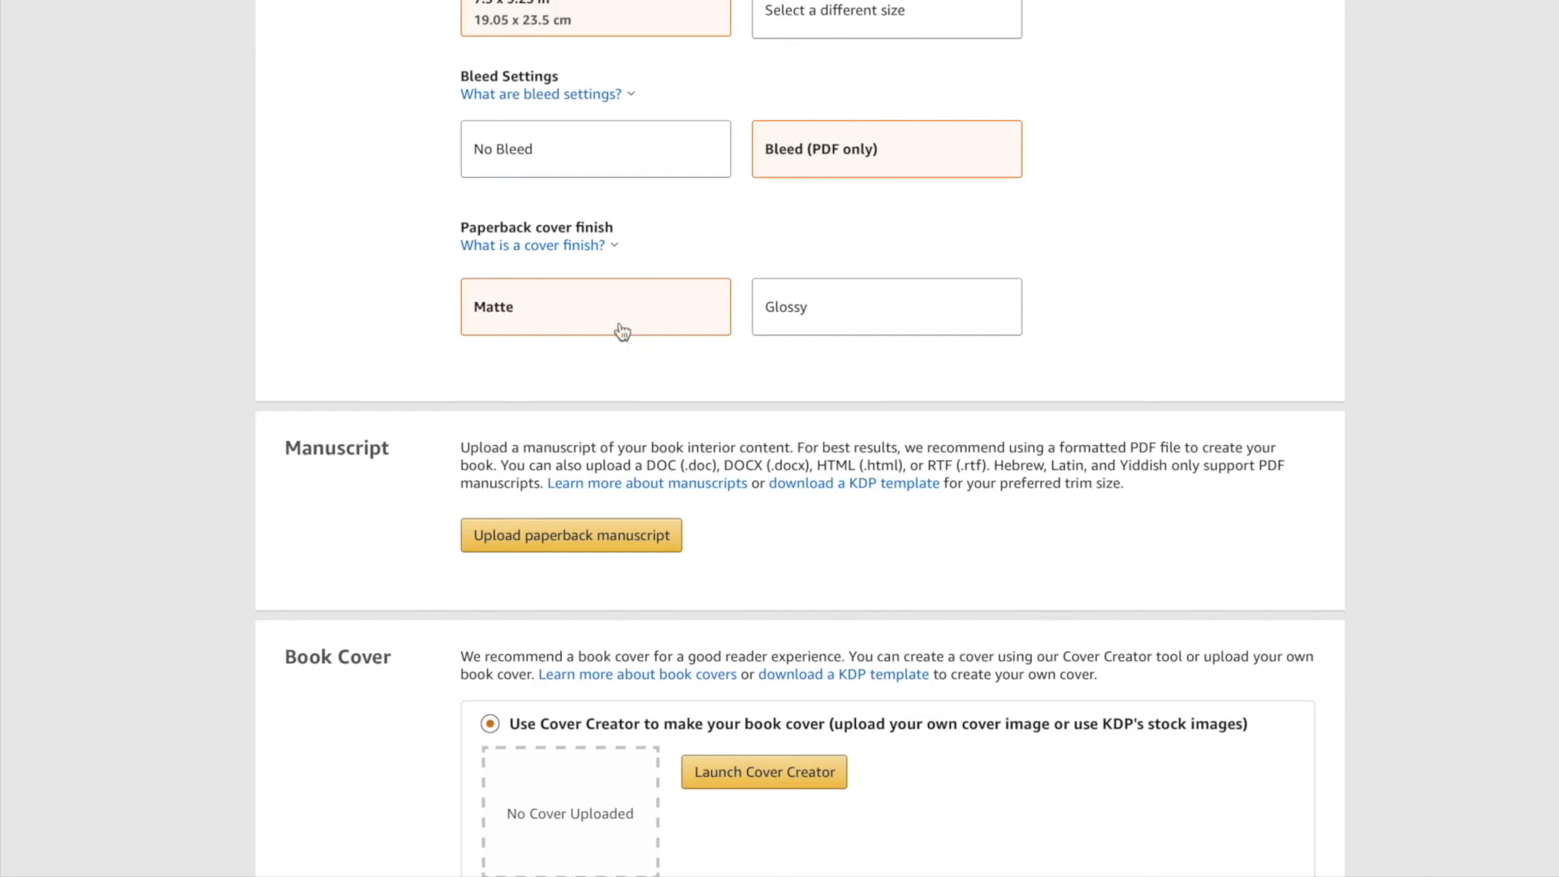
pyautogui.scroll(-1, 639, 343)
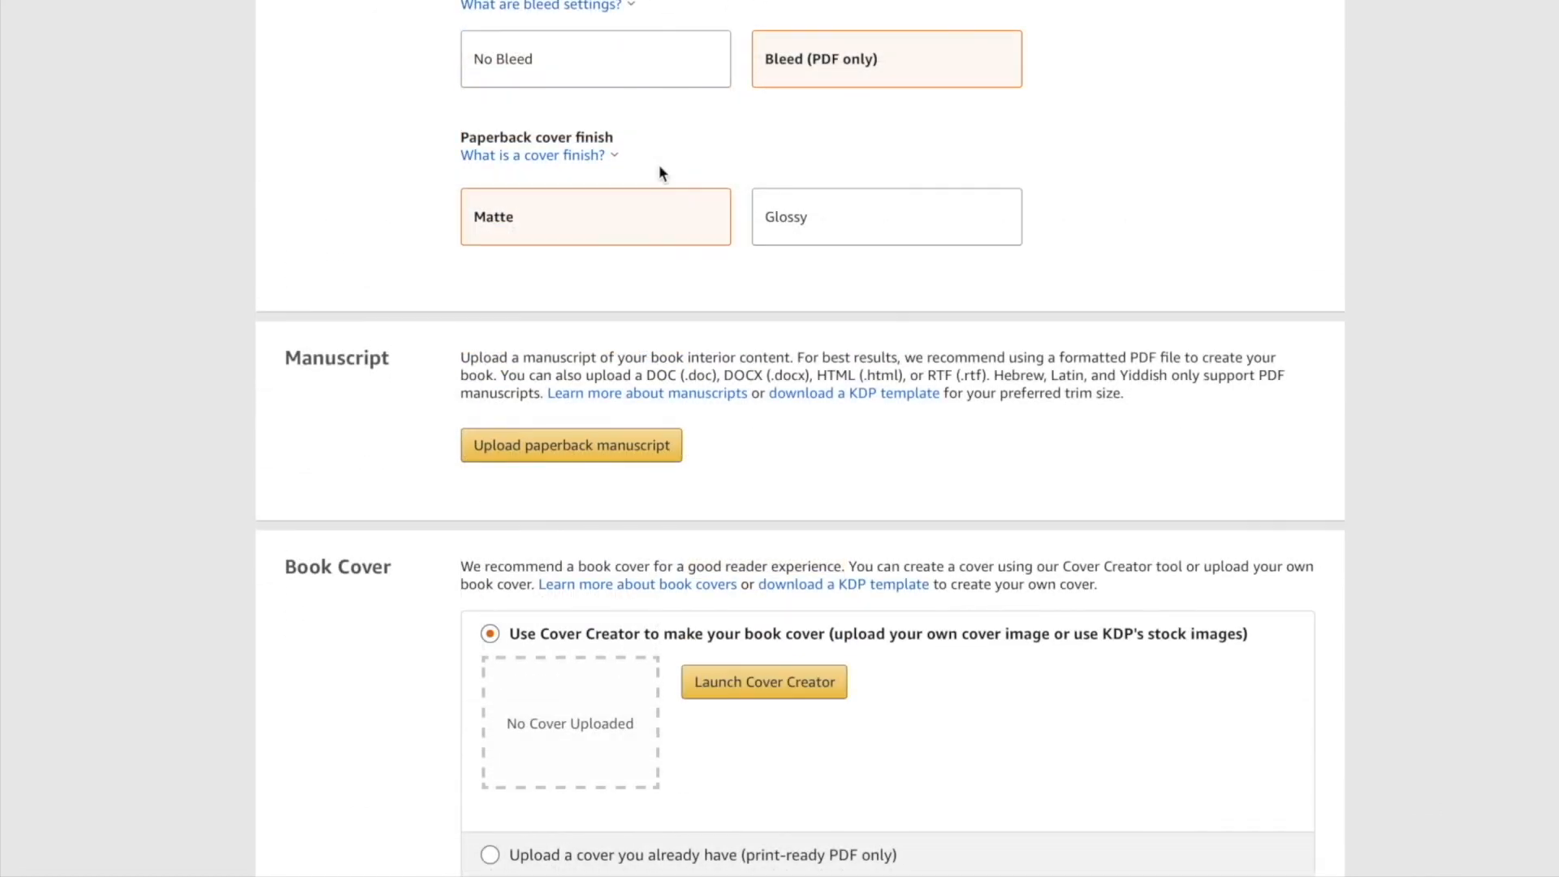
pyautogui.scroll(1, 660, 173)
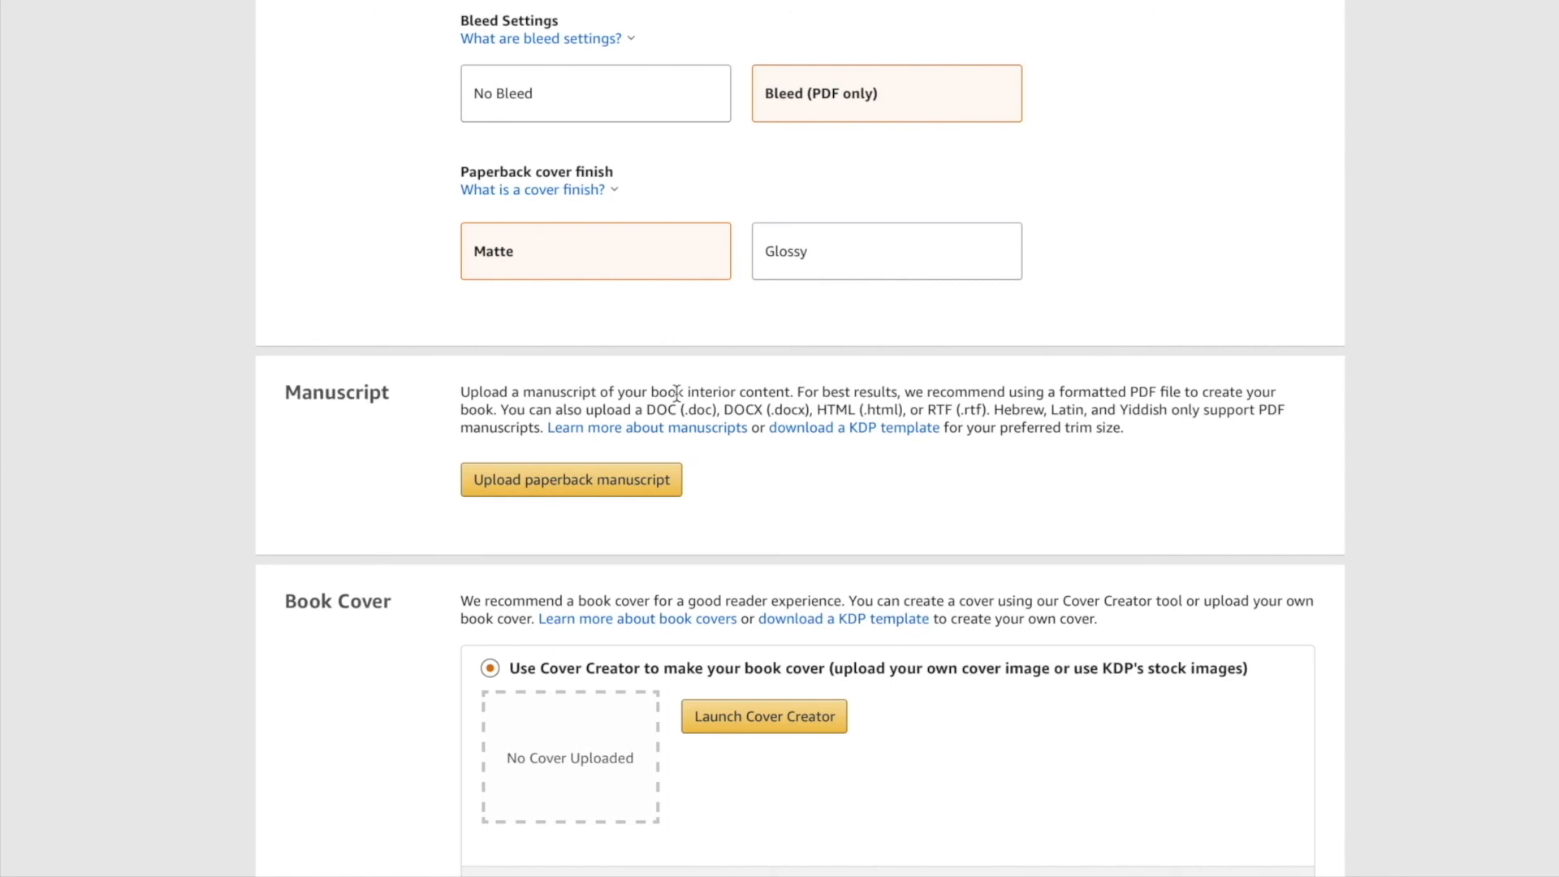
pyautogui.scroll(-2, 676, 393)
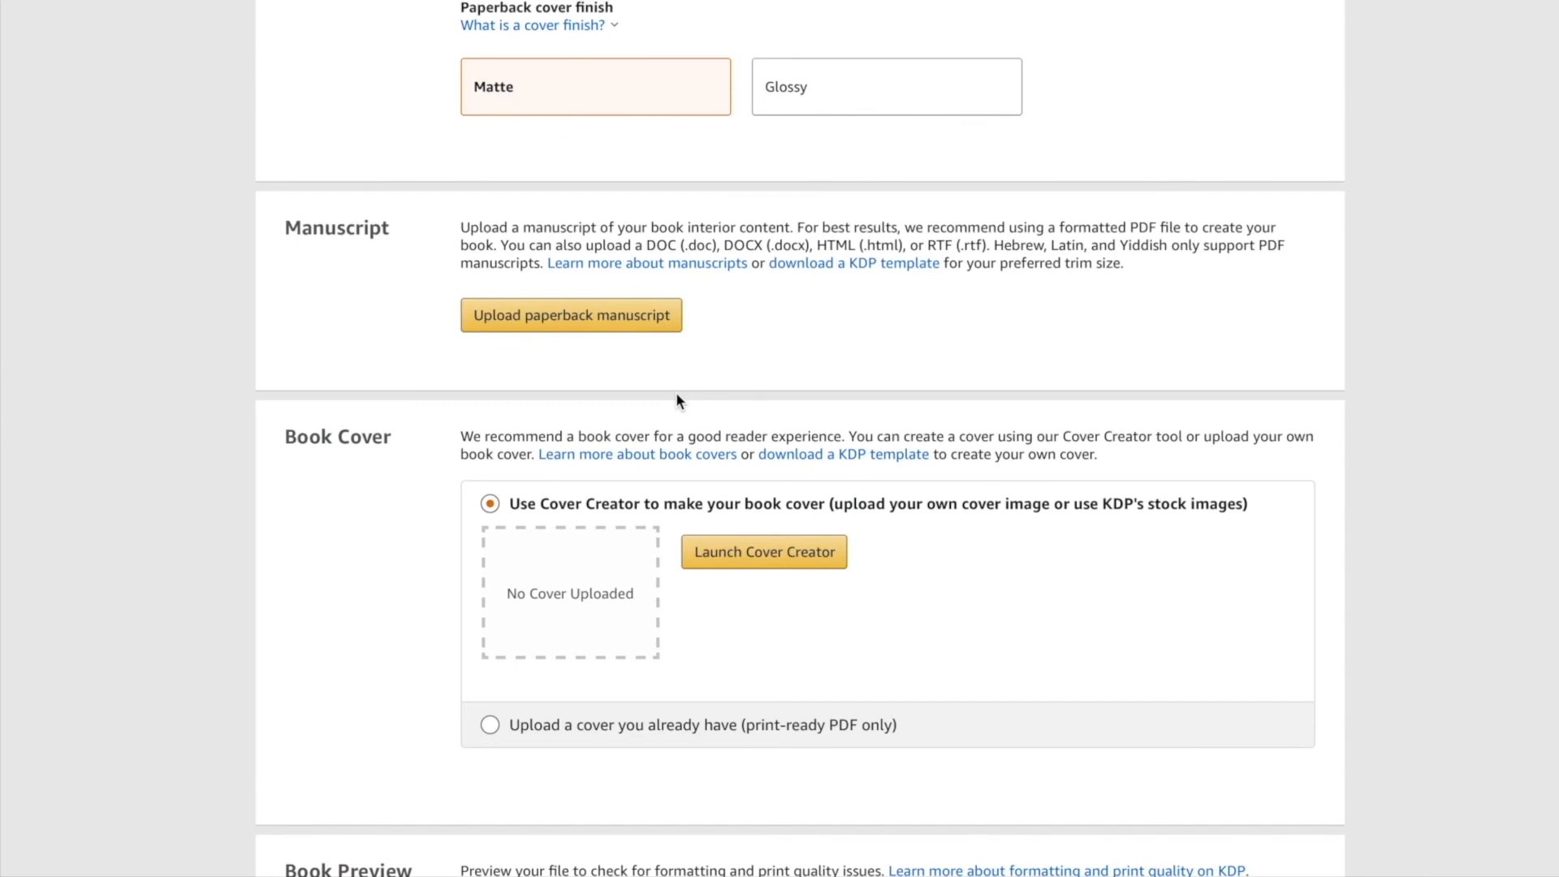
pyautogui.scroll(-1, 776, 402)
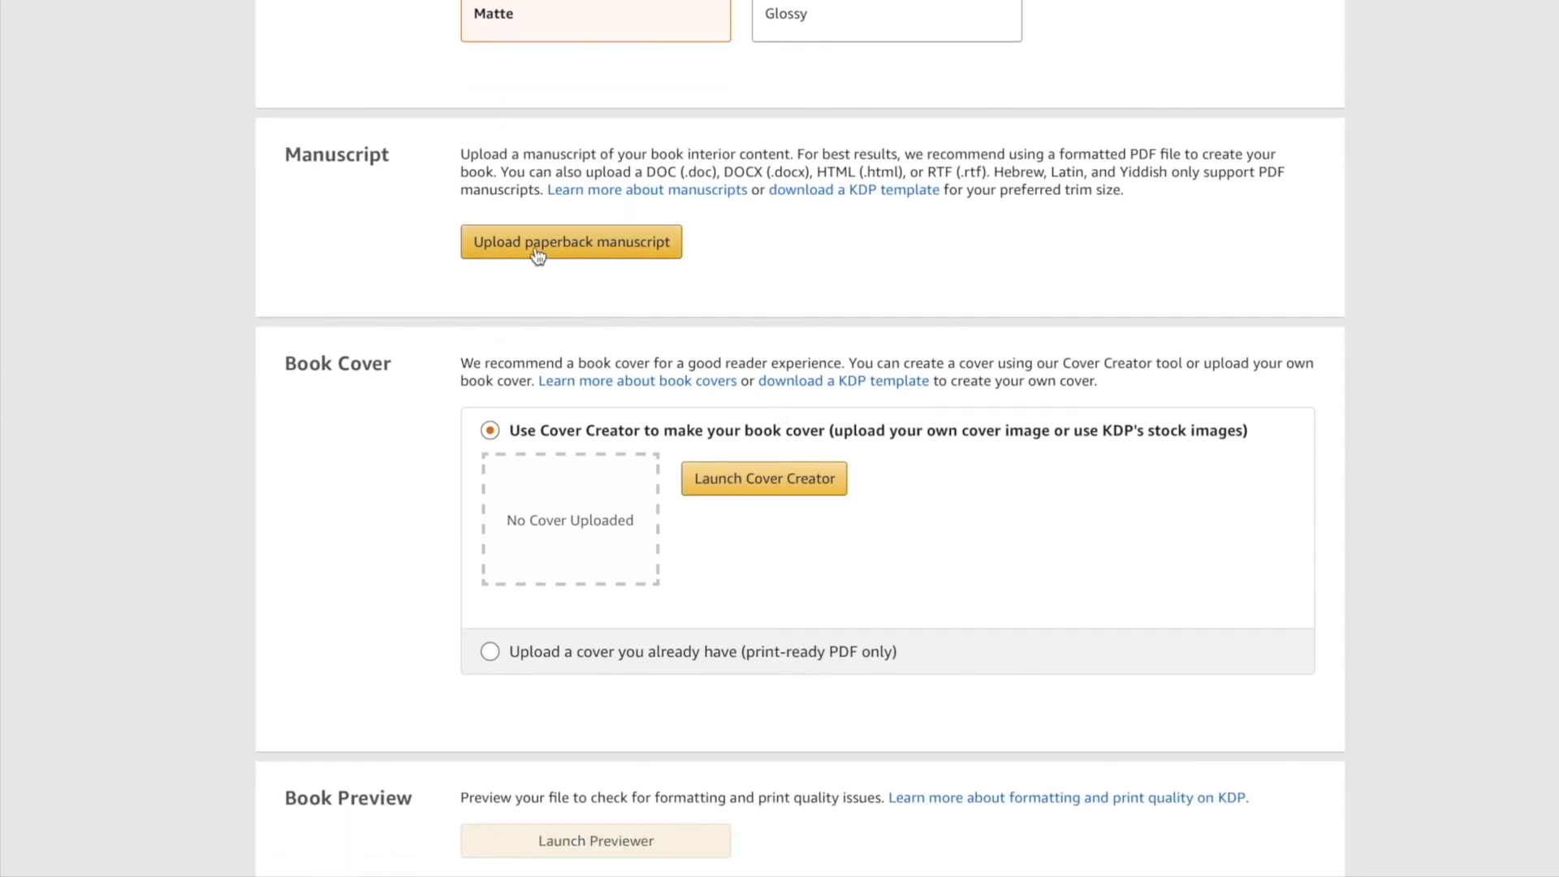
pyautogui.click(564, 244)
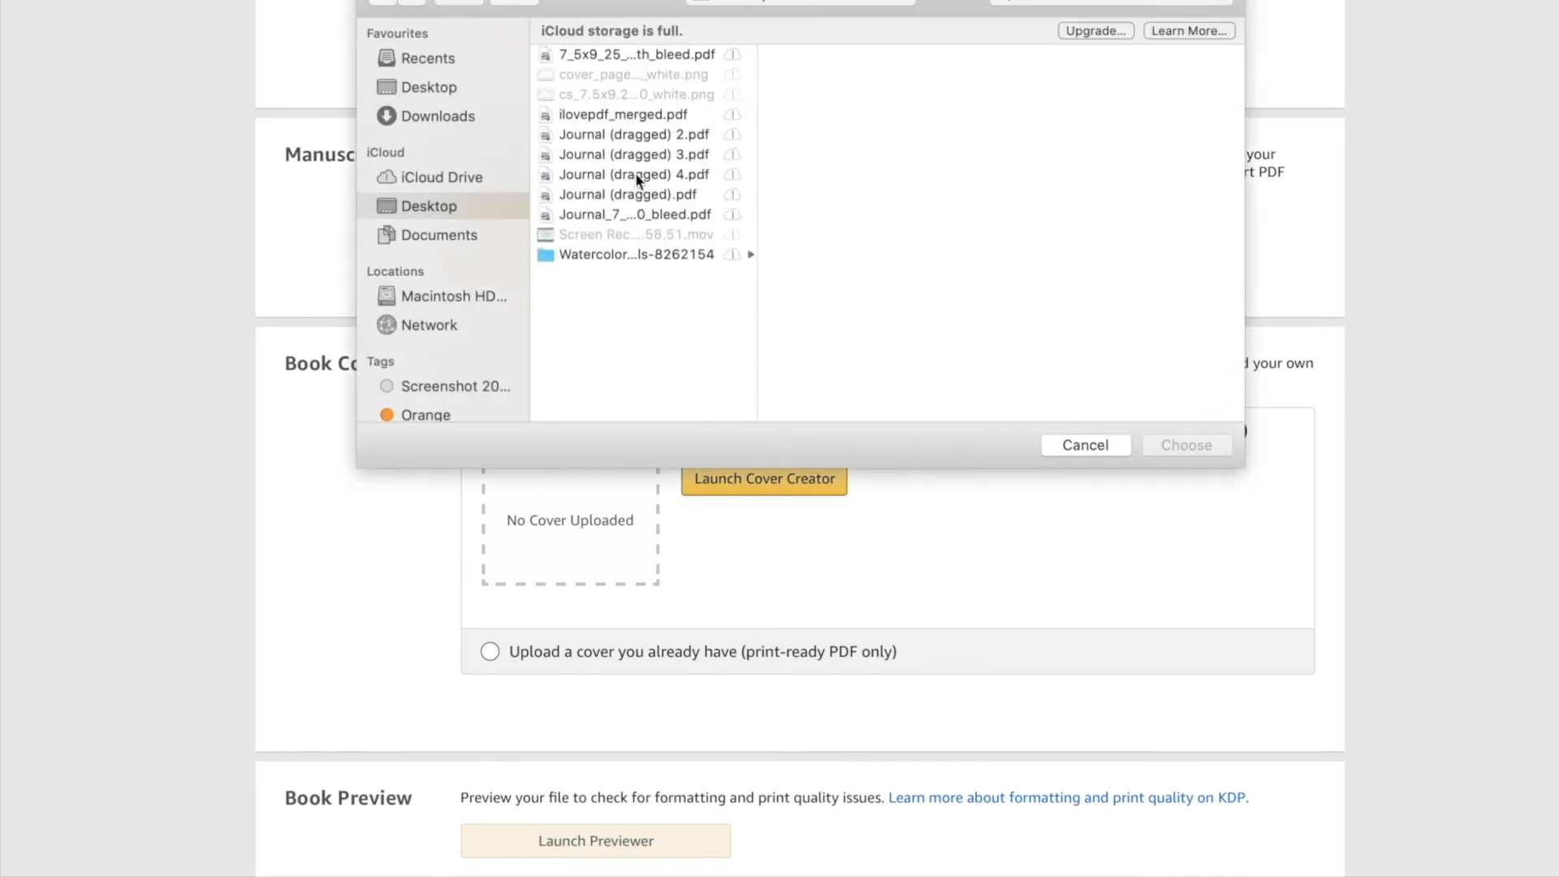
pyautogui.click(636, 55)
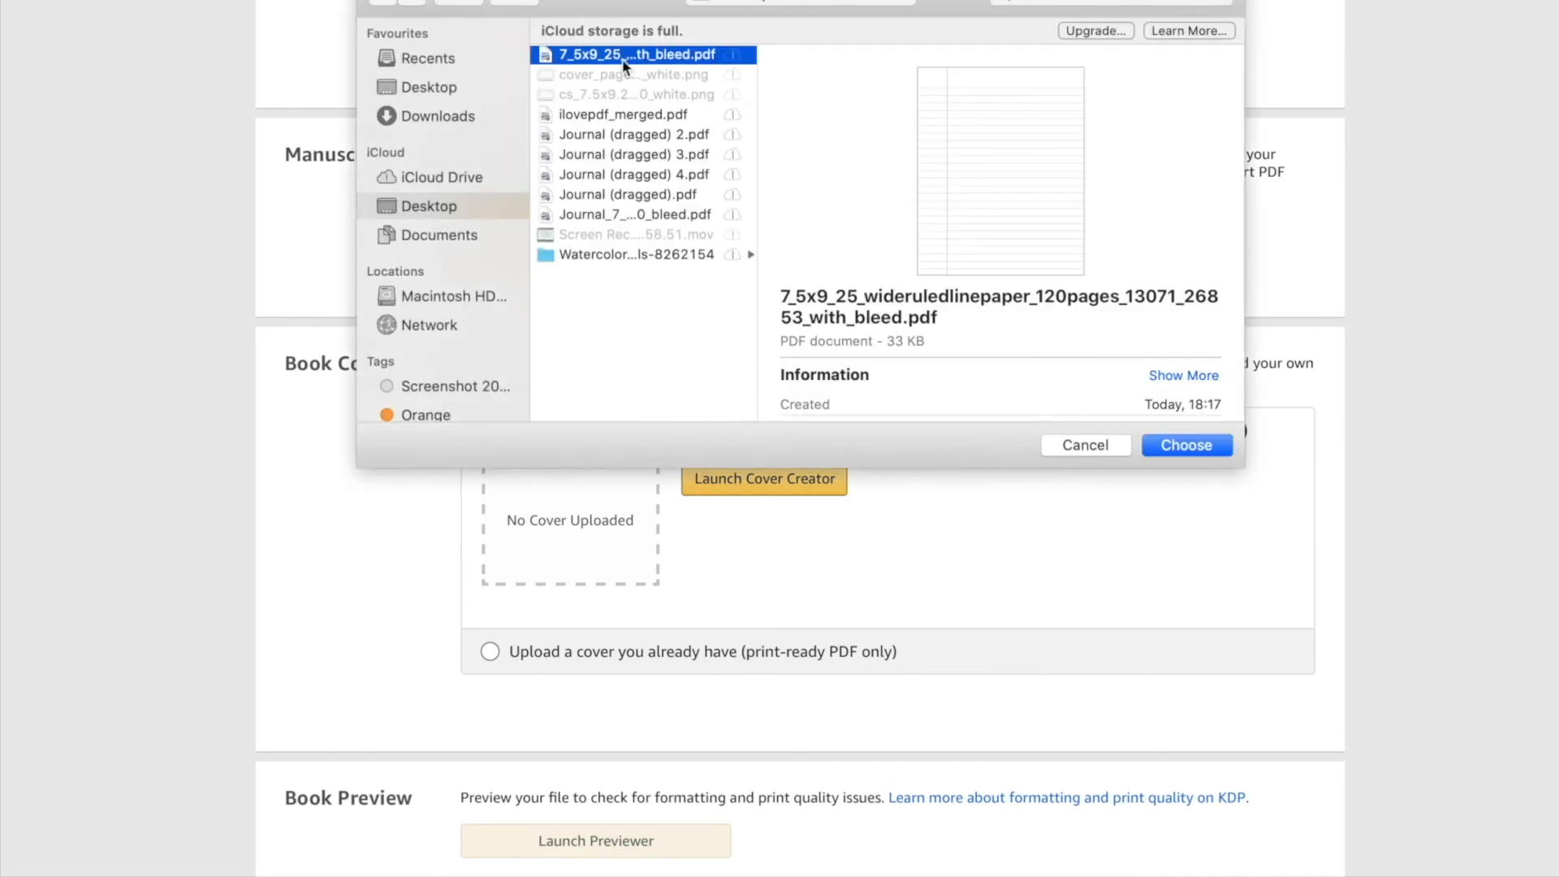
pyautogui.click(1187, 444)
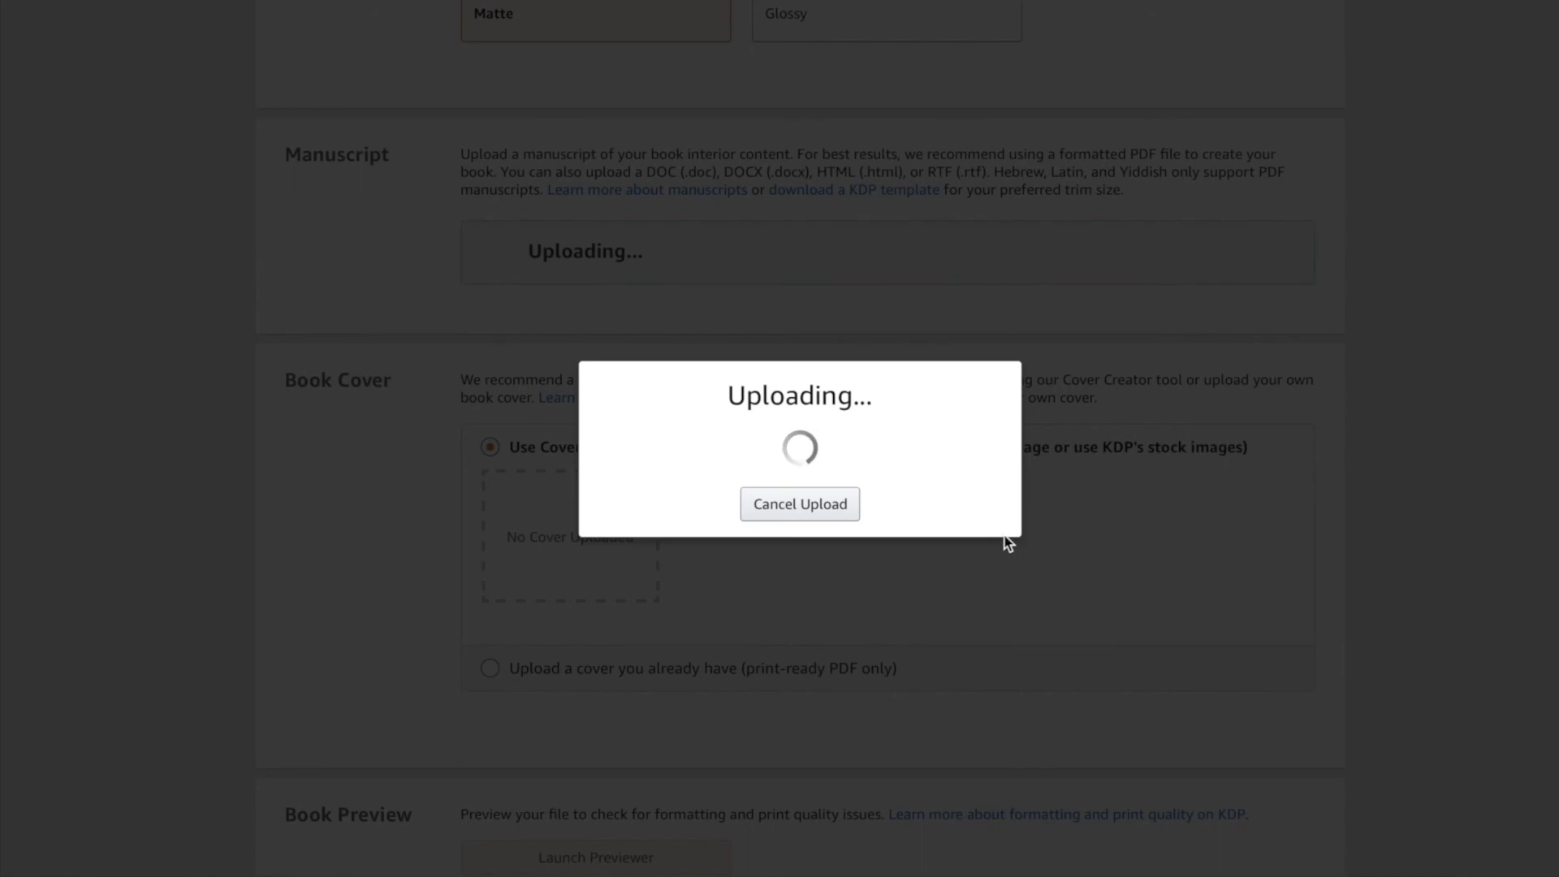
# Switch the book cover option to an existing print-ready PDF and upload the sea turtle photo cover, Journal (dragged) 4.pdf.
pyautogui.scroll(-2, 1025, 556)
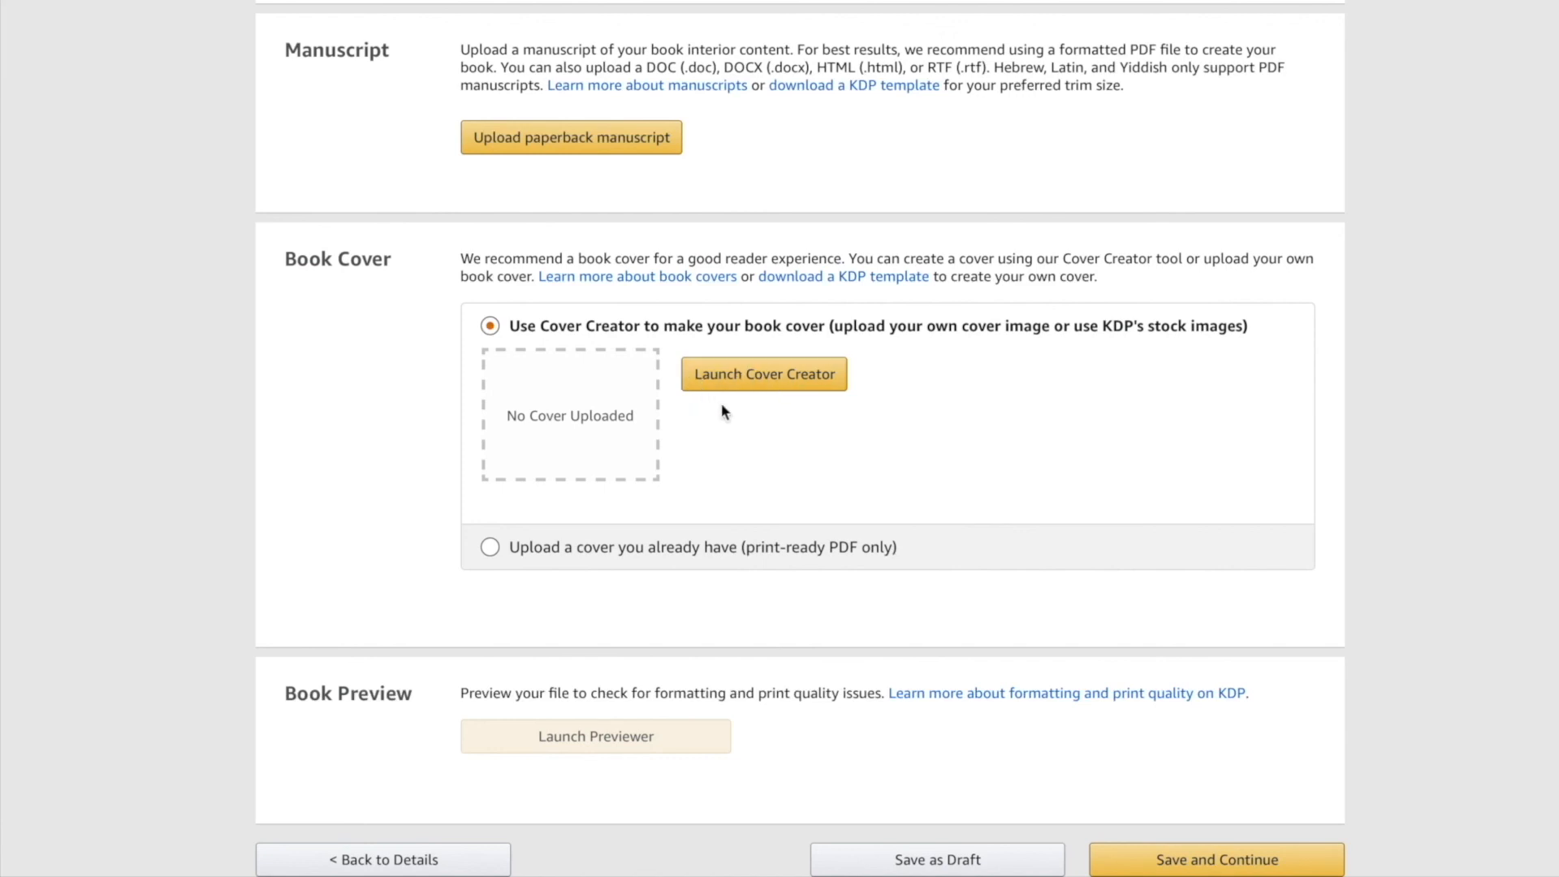
pyautogui.click(489, 546)
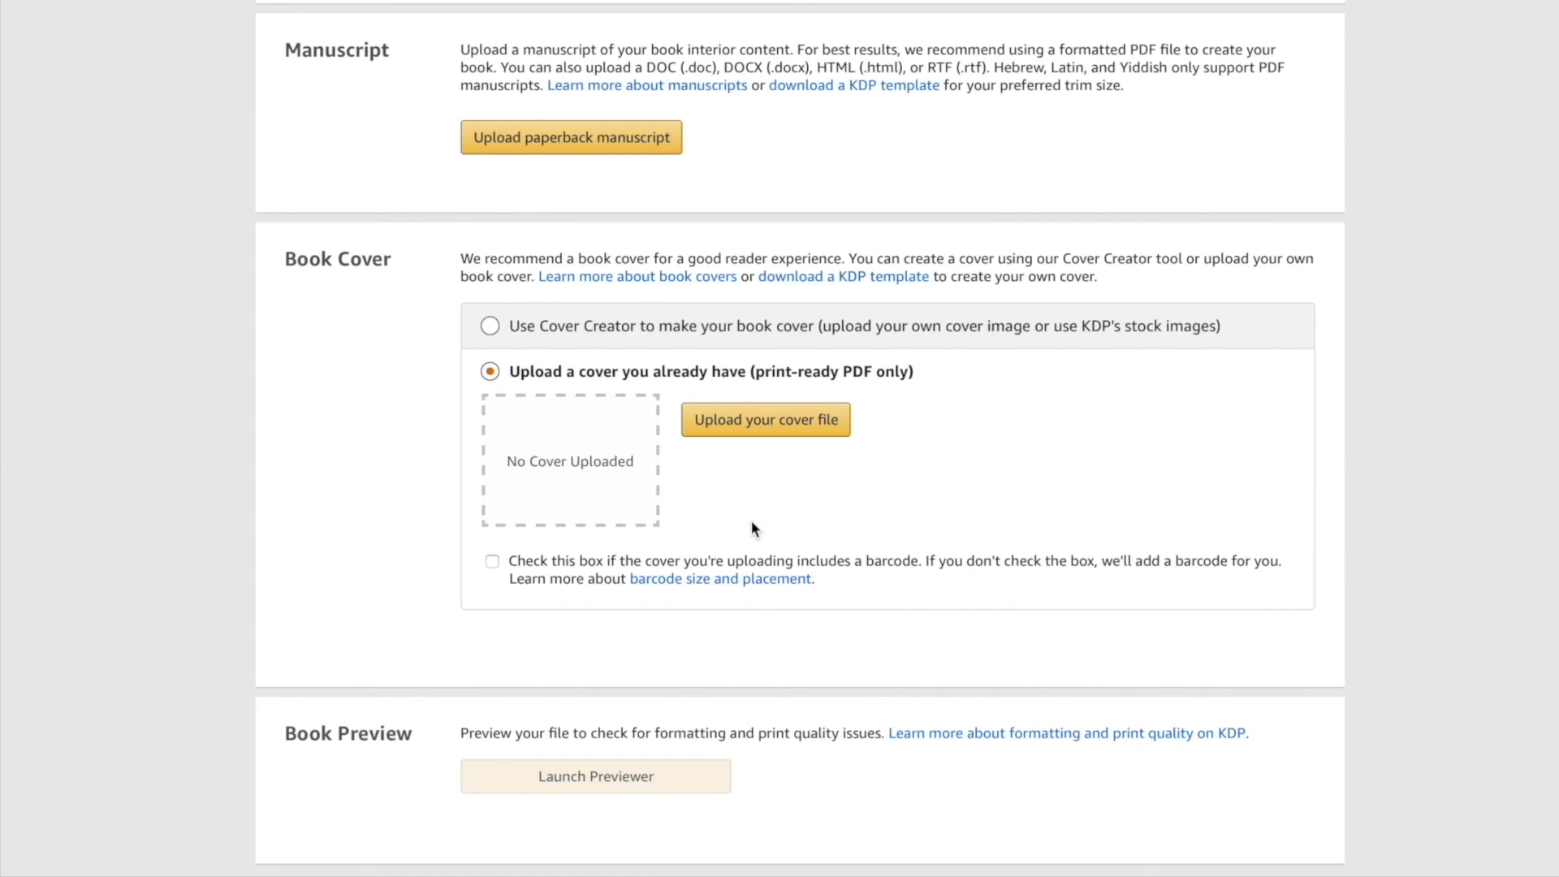
pyautogui.click(761, 419)
pyautogui.click(603, 140)
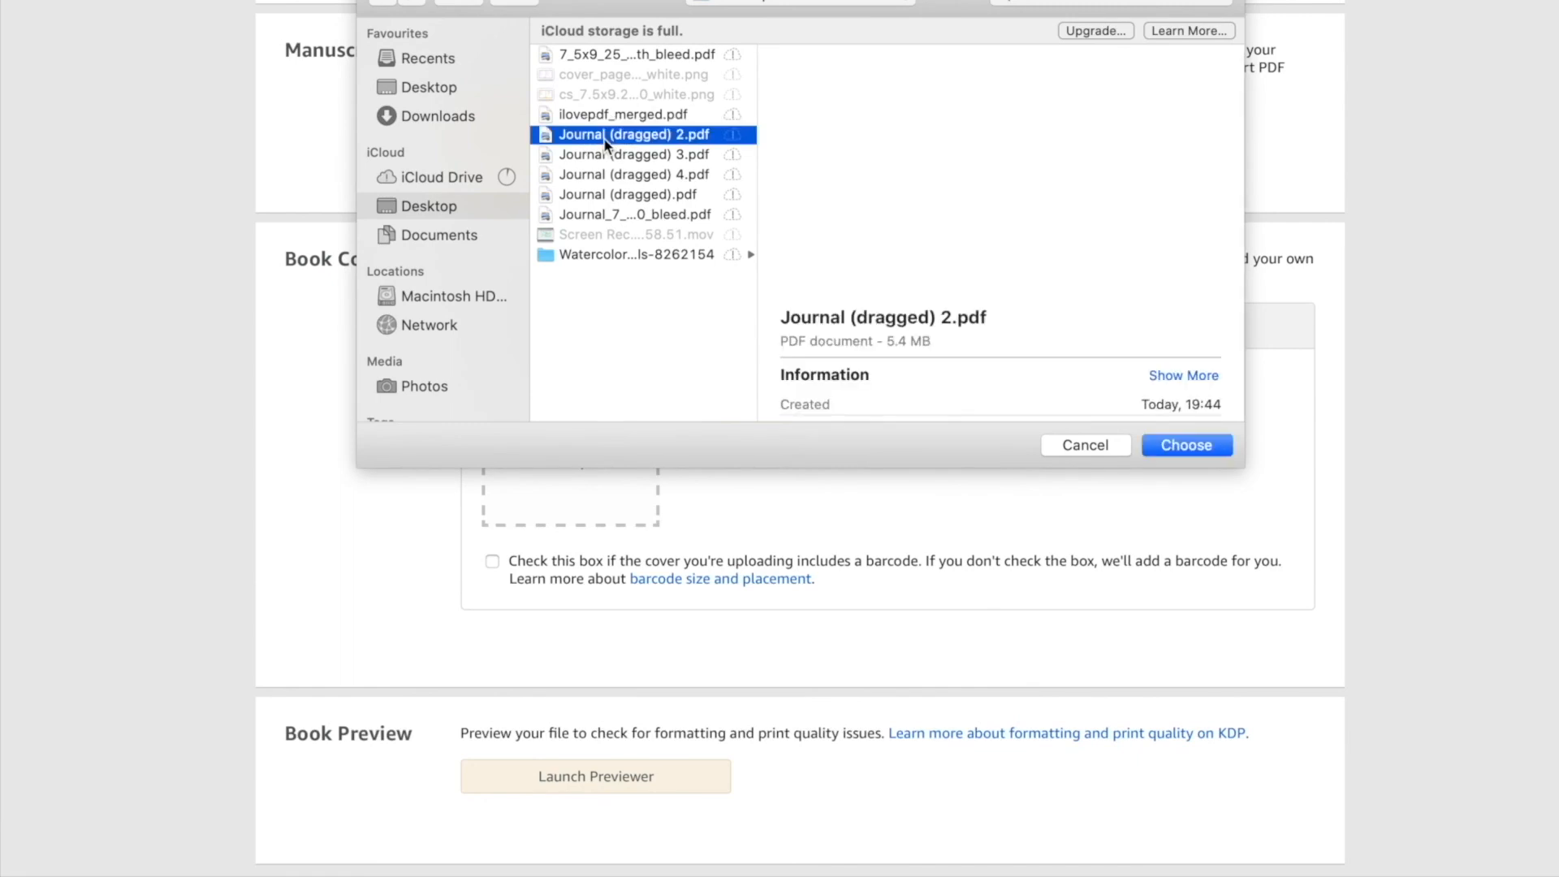
pyautogui.click(599, 159)
pyautogui.click(598, 194)
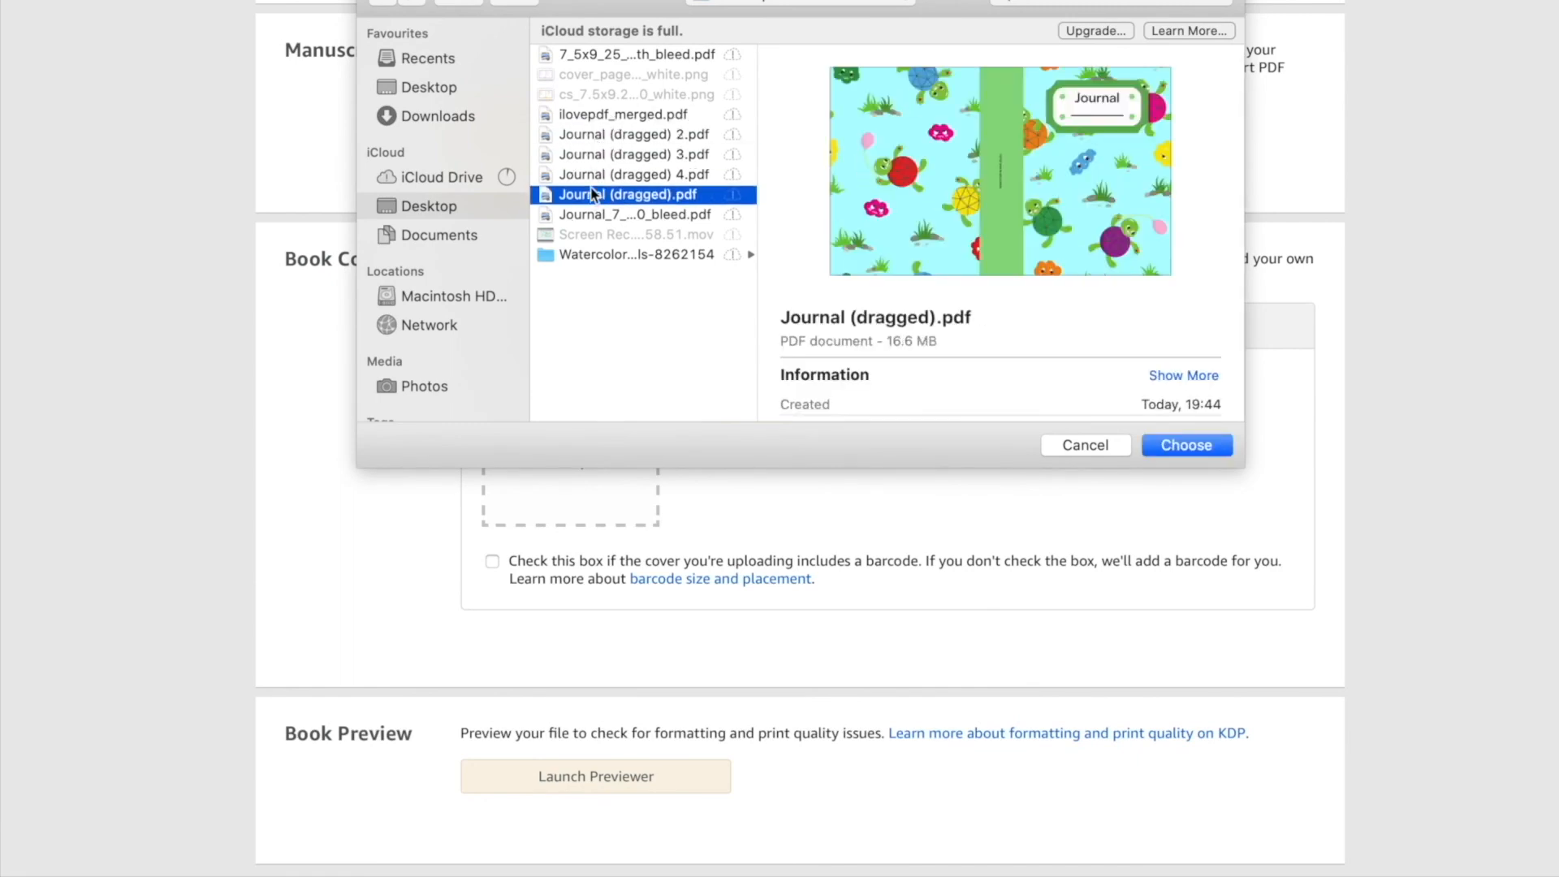
pyautogui.click(601, 174)
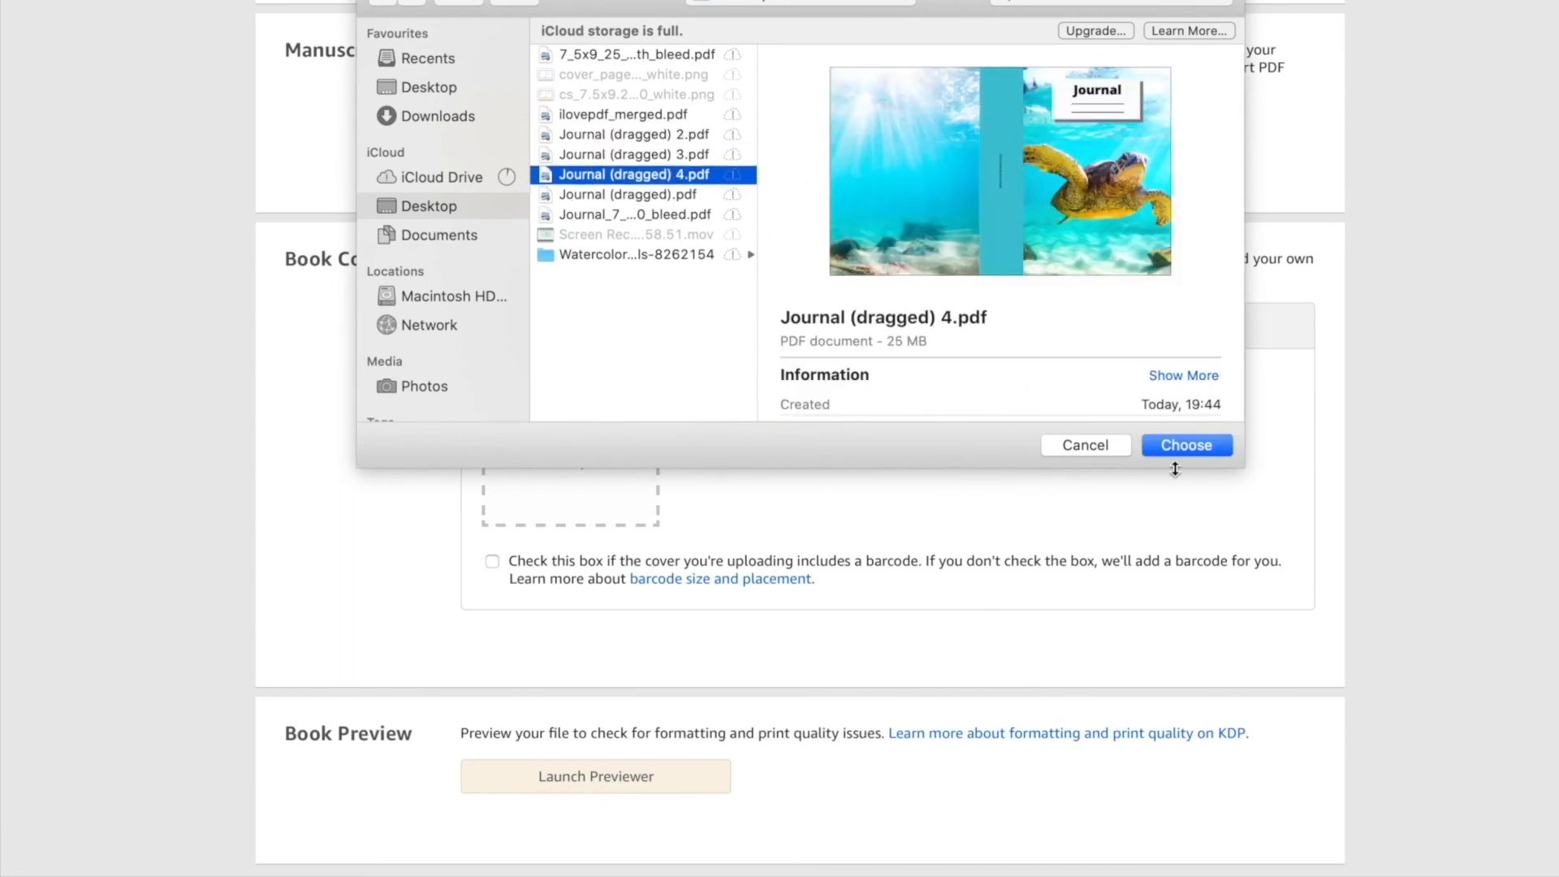
pyautogui.click(1193, 447)
# Launch the print previewer for the uploaded manuscript and cover, and examine the cover against the guides.
pyautogui.scroll(-2, 1031, 610)
pyautogui.scroll(-1, 1033, 609)
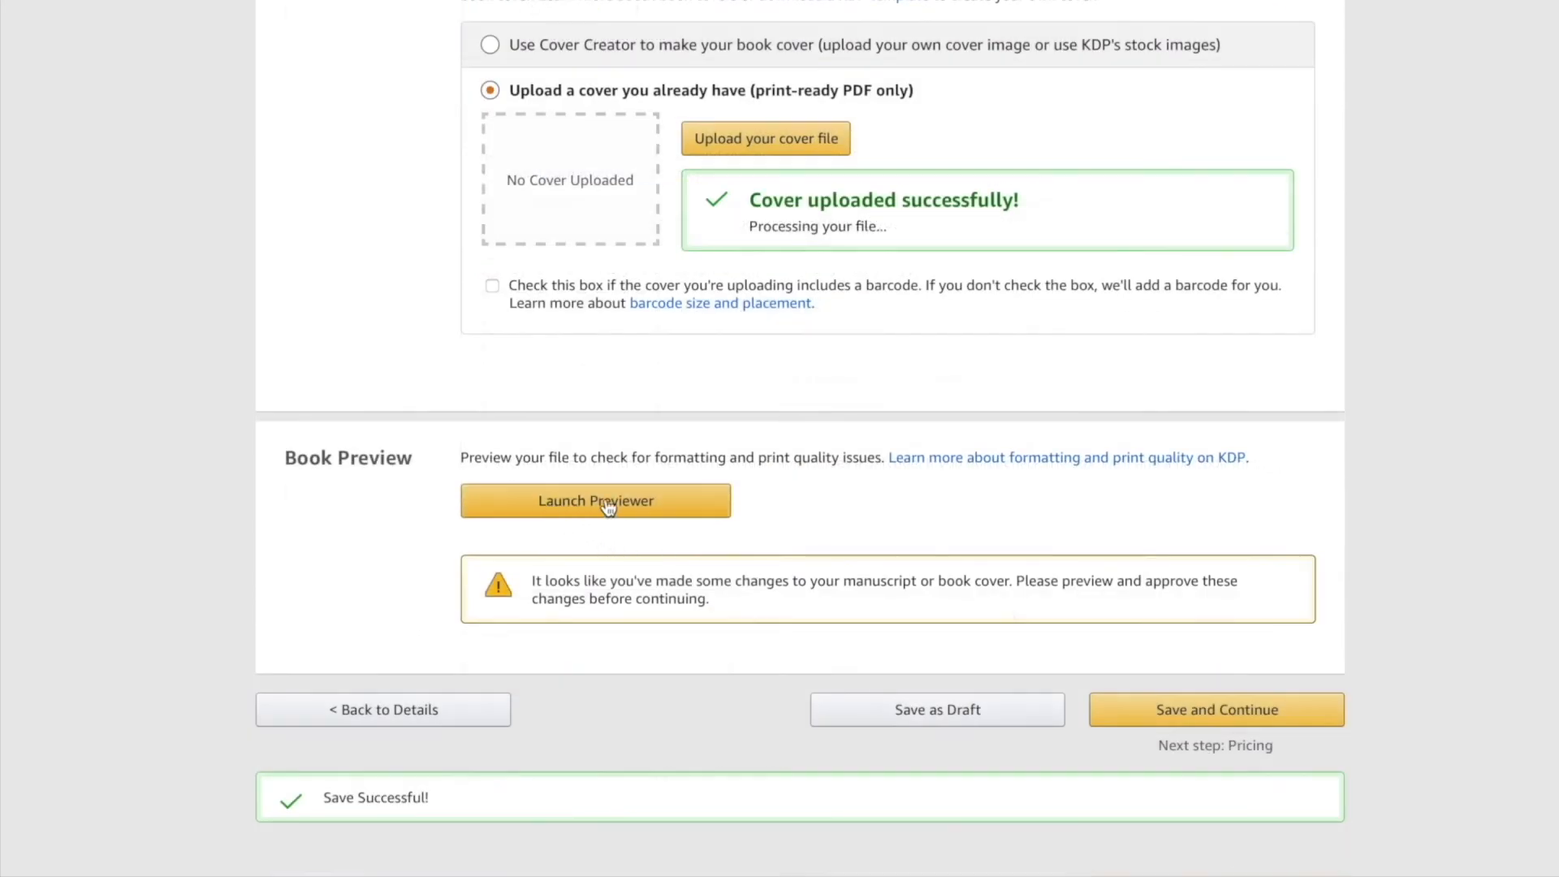
pyautogui.click(609, 503)
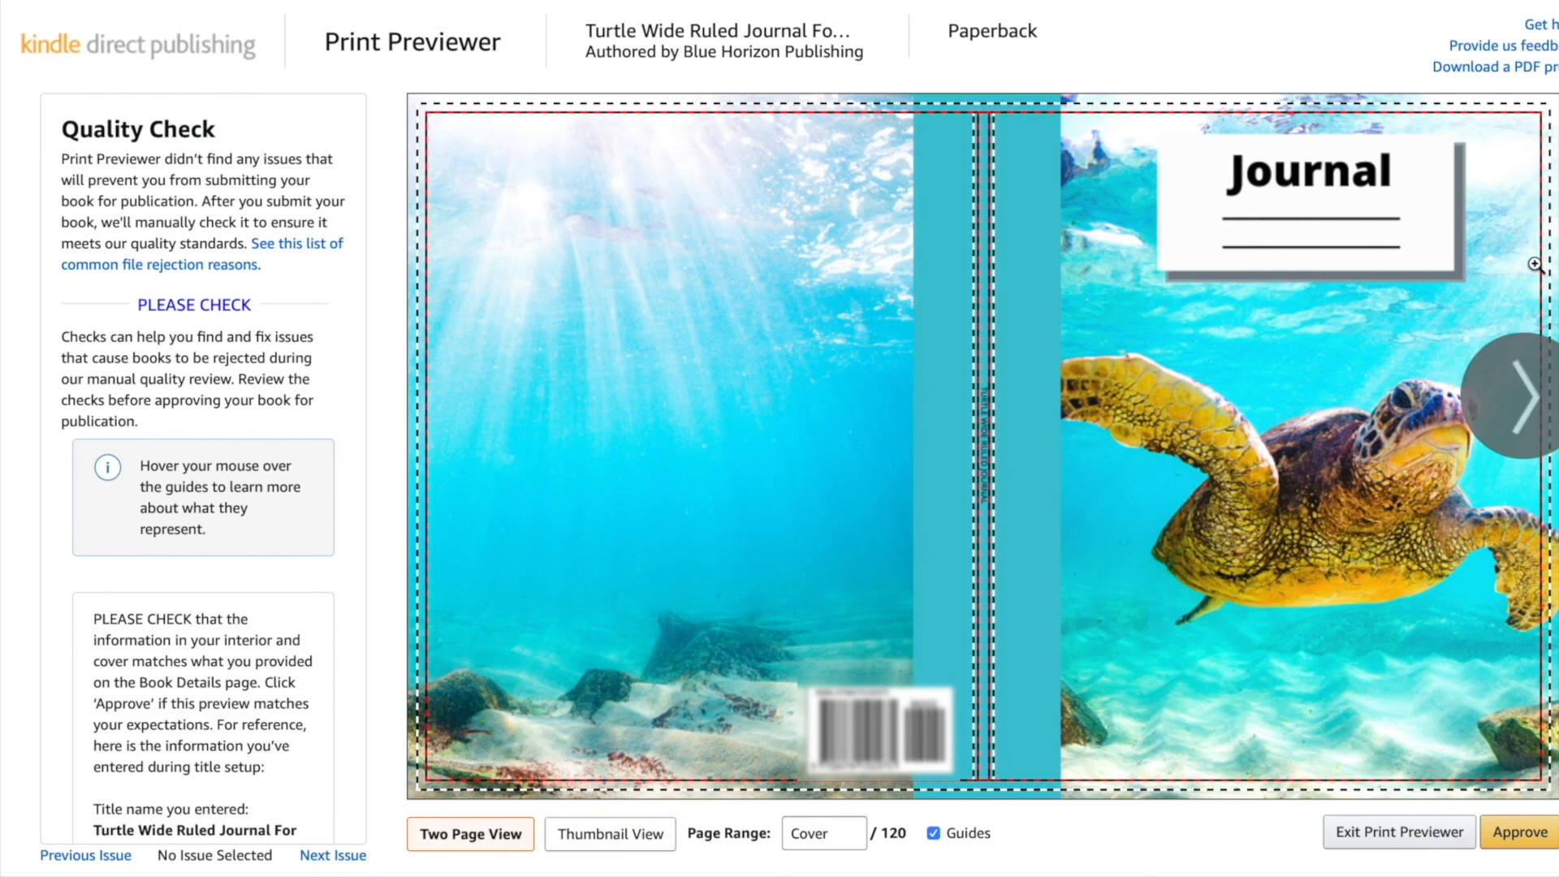
pyautogui.moveTo(1534, 265)
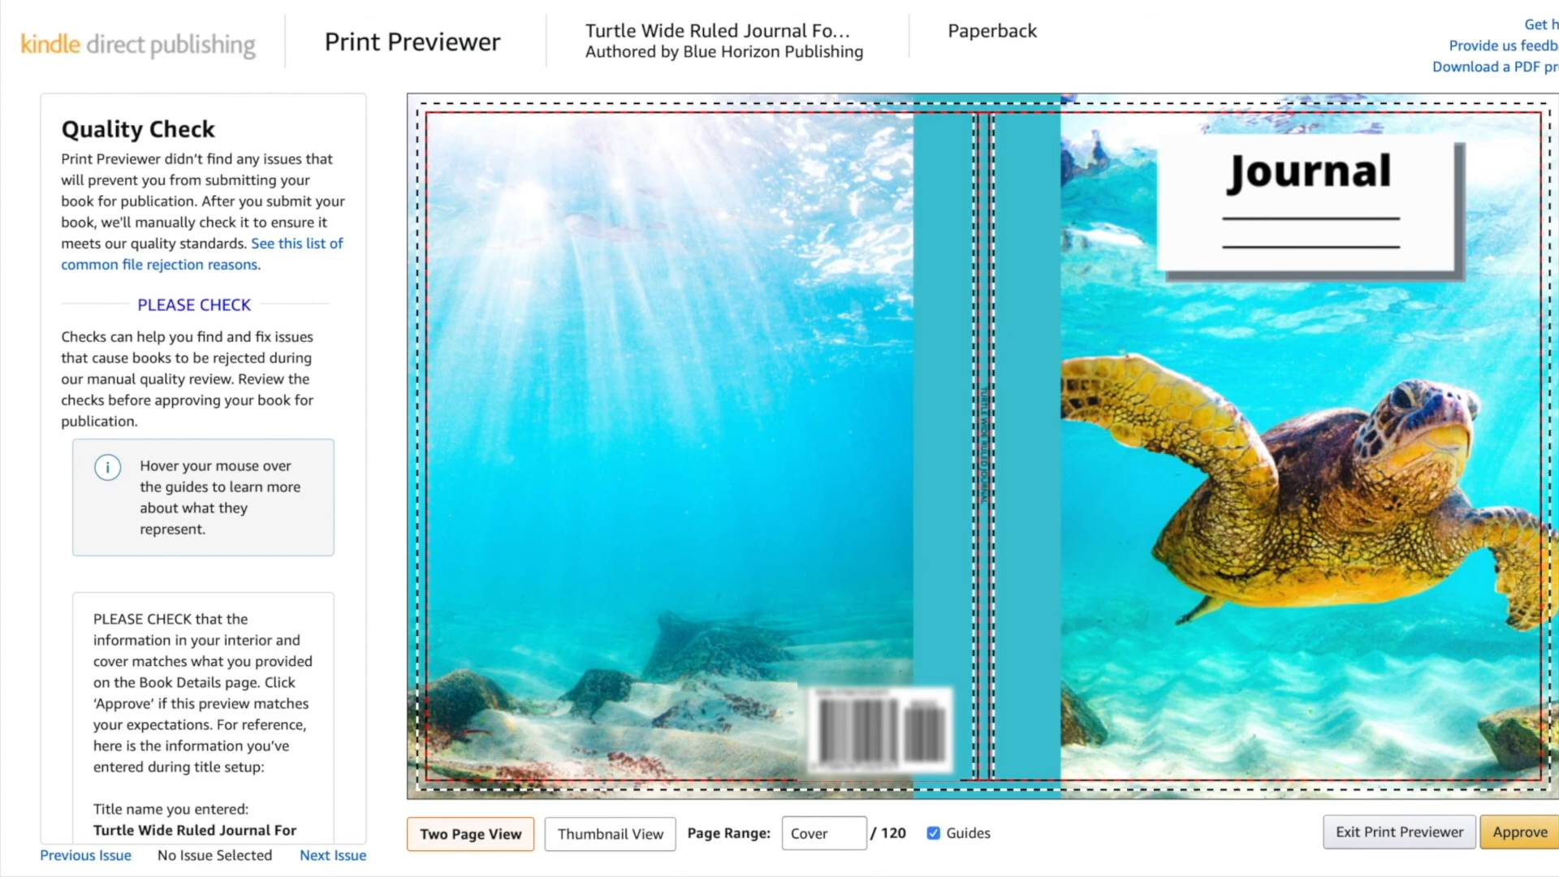
pyautogui.moveTo(1524, 395)
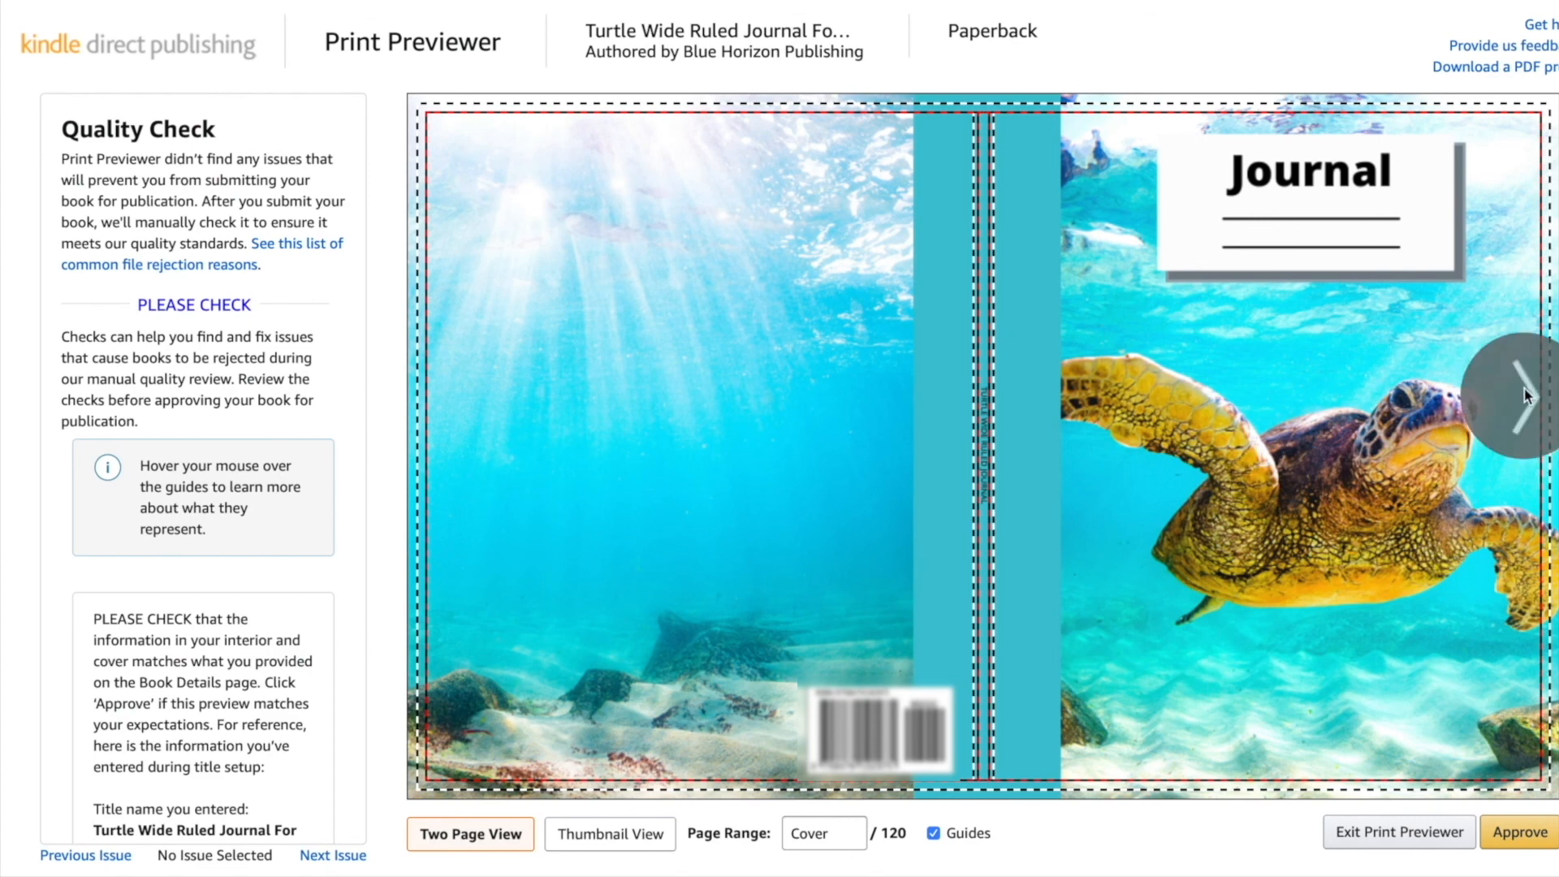
# Page through the first interior pages of the journal in the print previewer to check the ruled lines against the guides.
pyautogui.click(1524, 396)
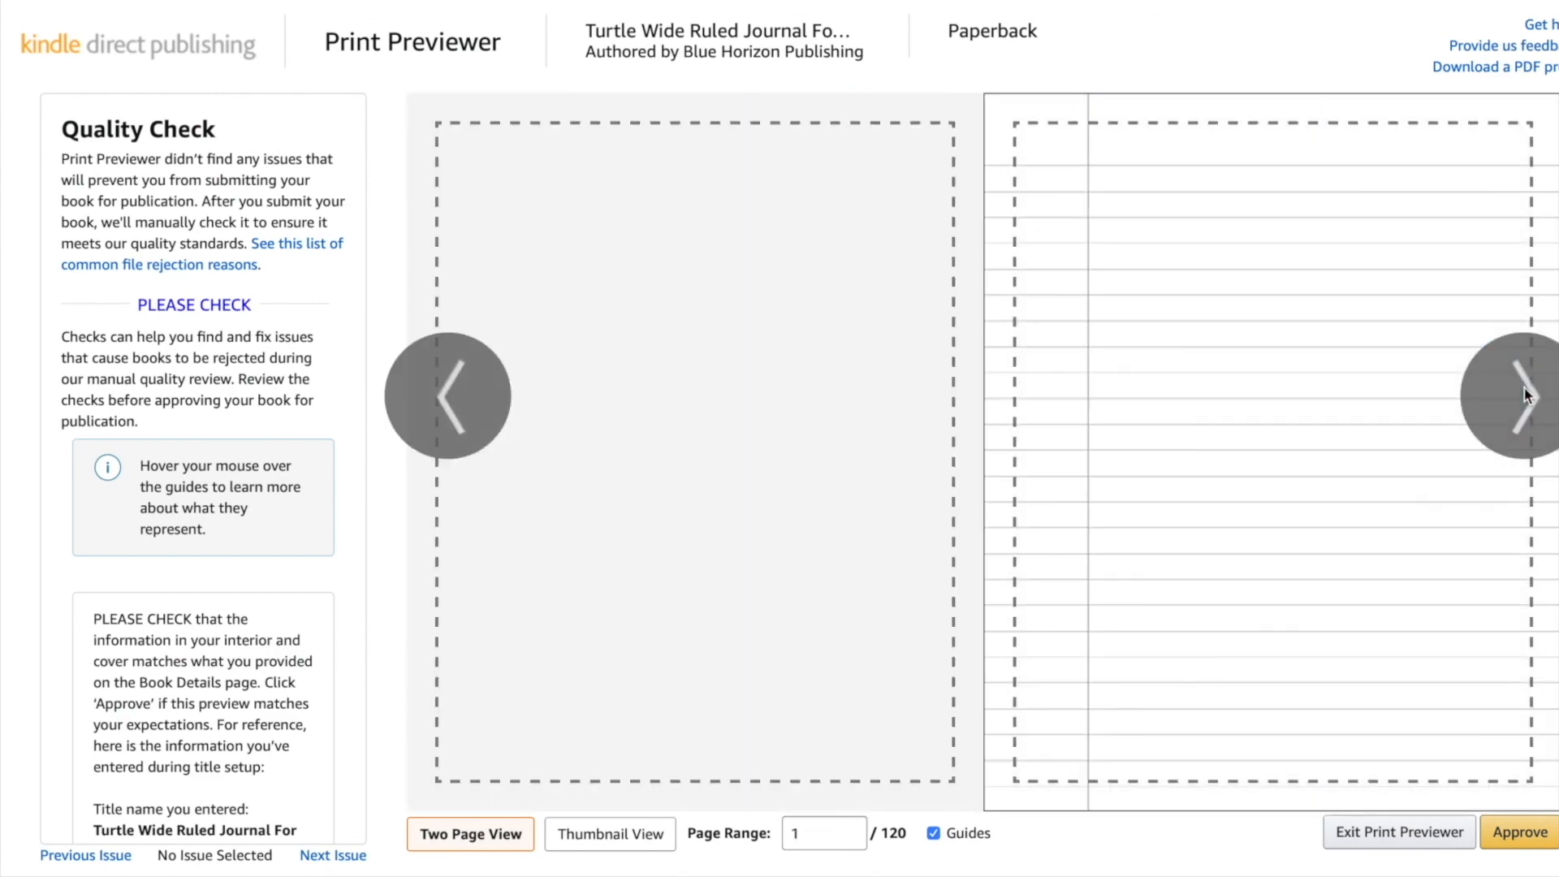
pyautogui.click(1525, 395)
pyautogui.click(1525, 395)
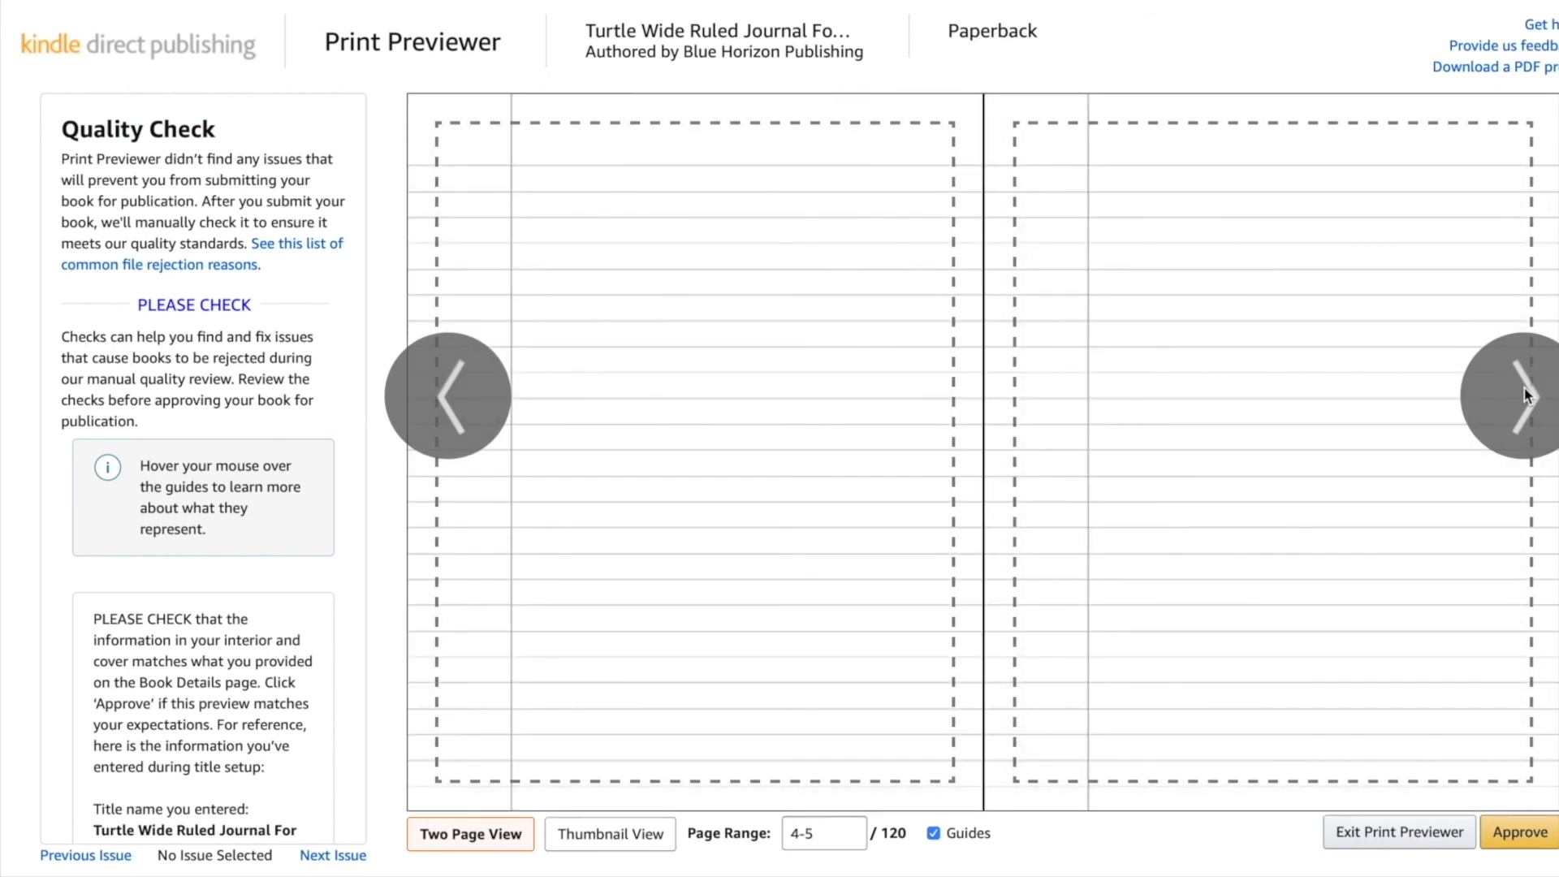
pyautogui.click(1524, 396)
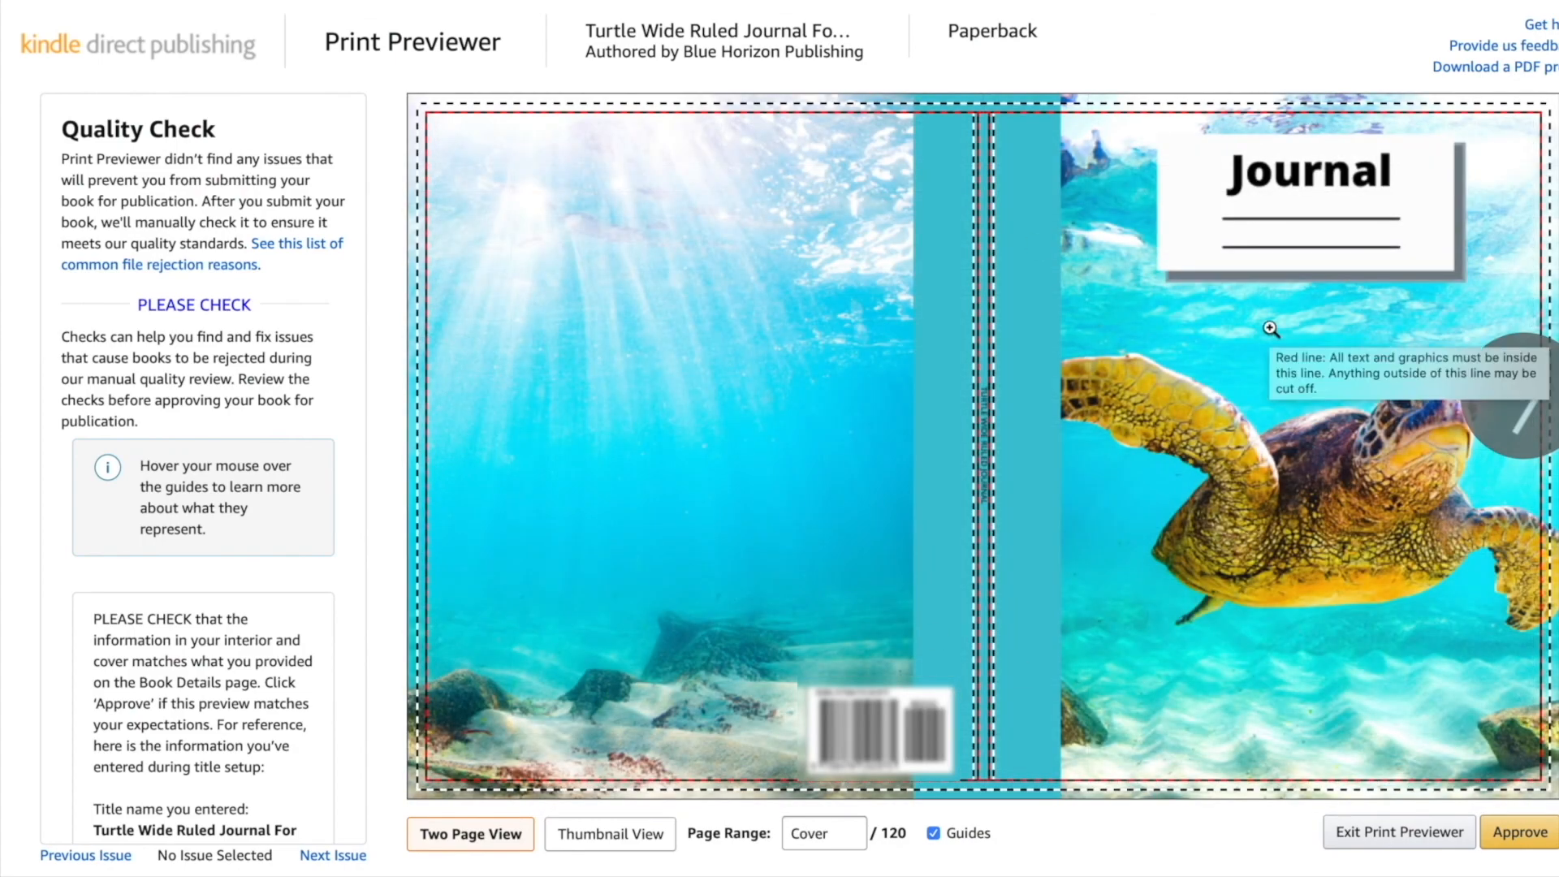
# Inspect the cover's spine text up close against the guides and approve the print preview.
pyautogui.moveTo(976, 631)
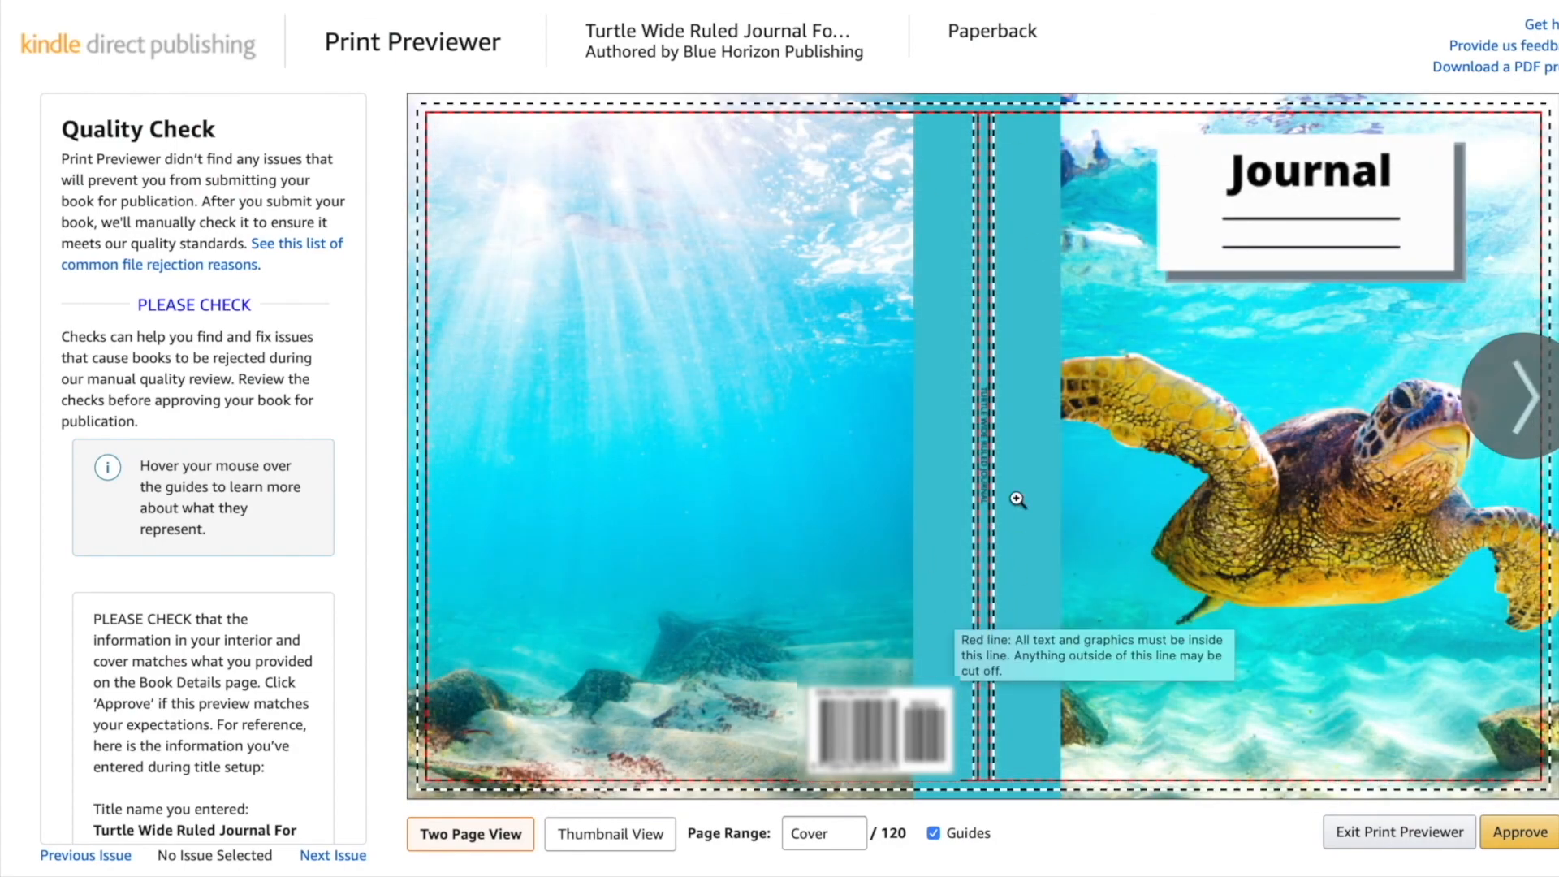
pyautogui.click(991, 535)
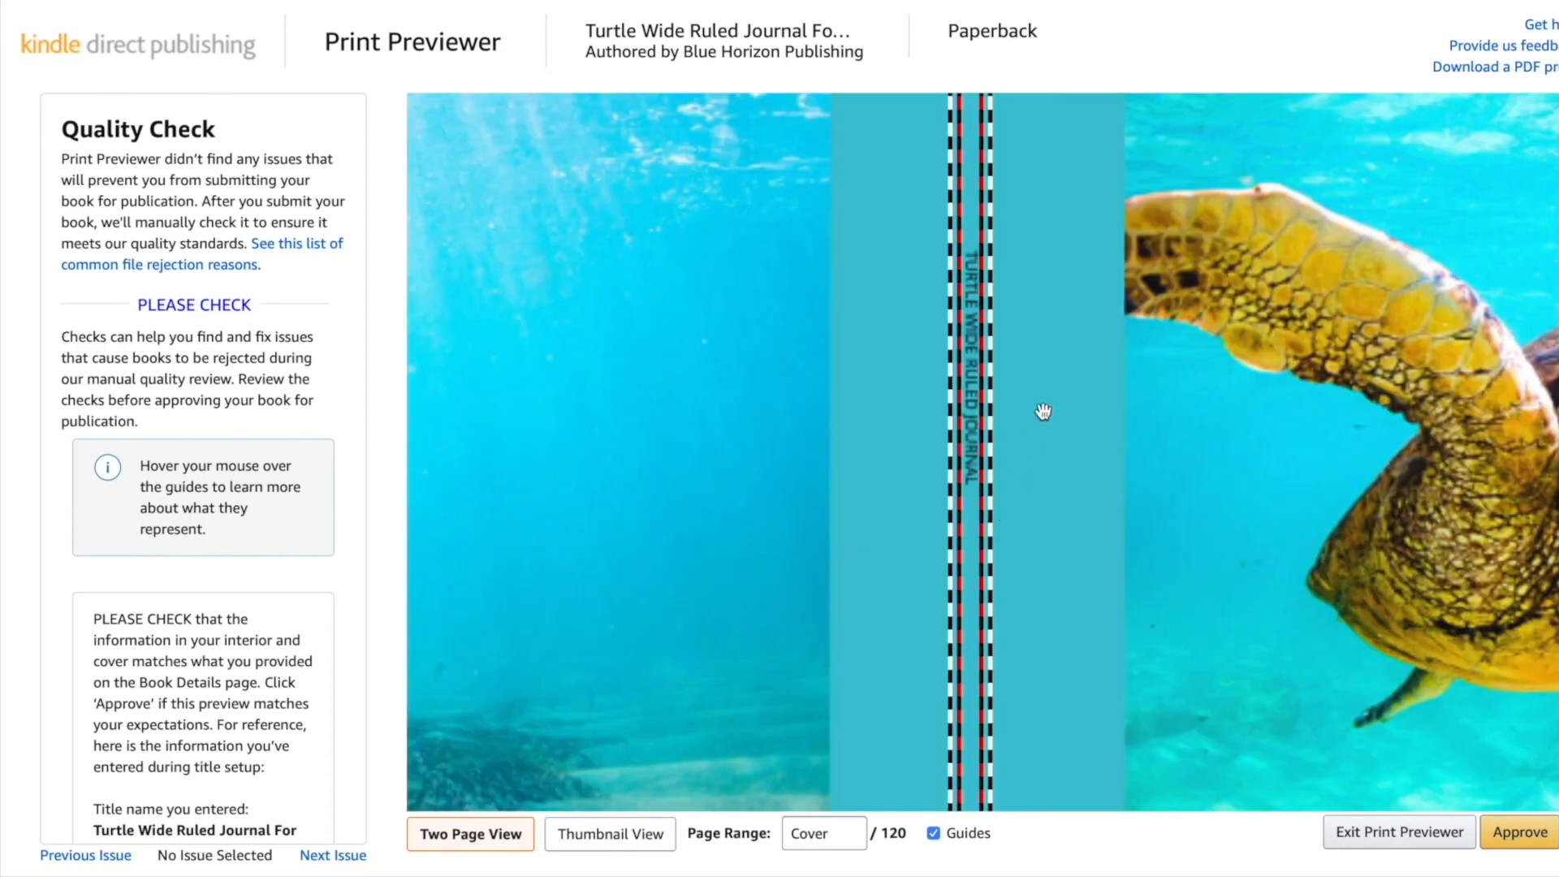
pyautogui.click(1034, 512)
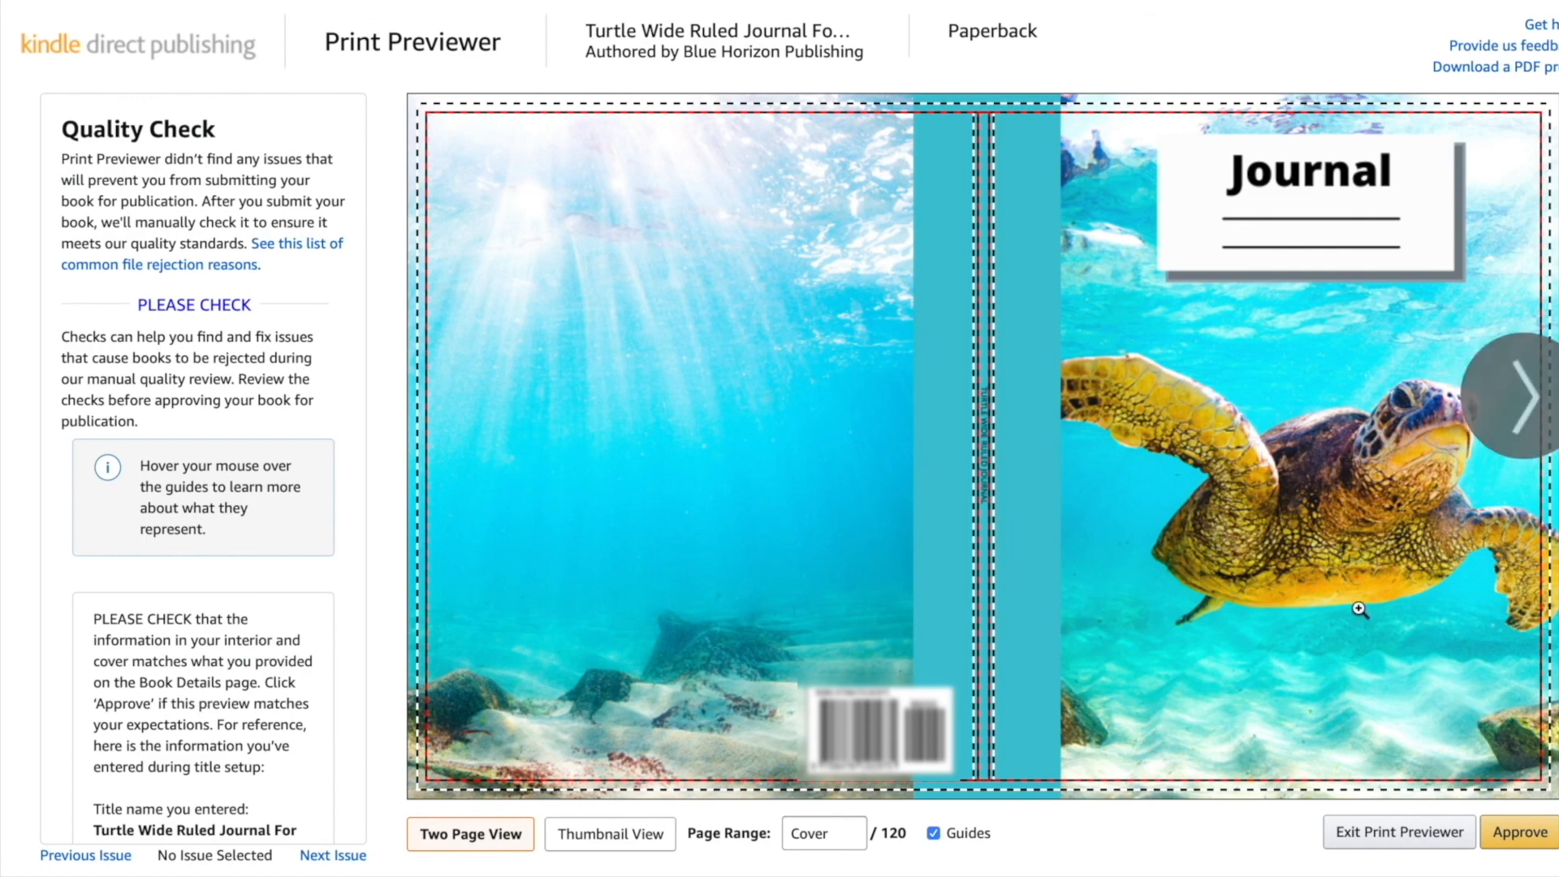
pyautogui.click(1516, 836)
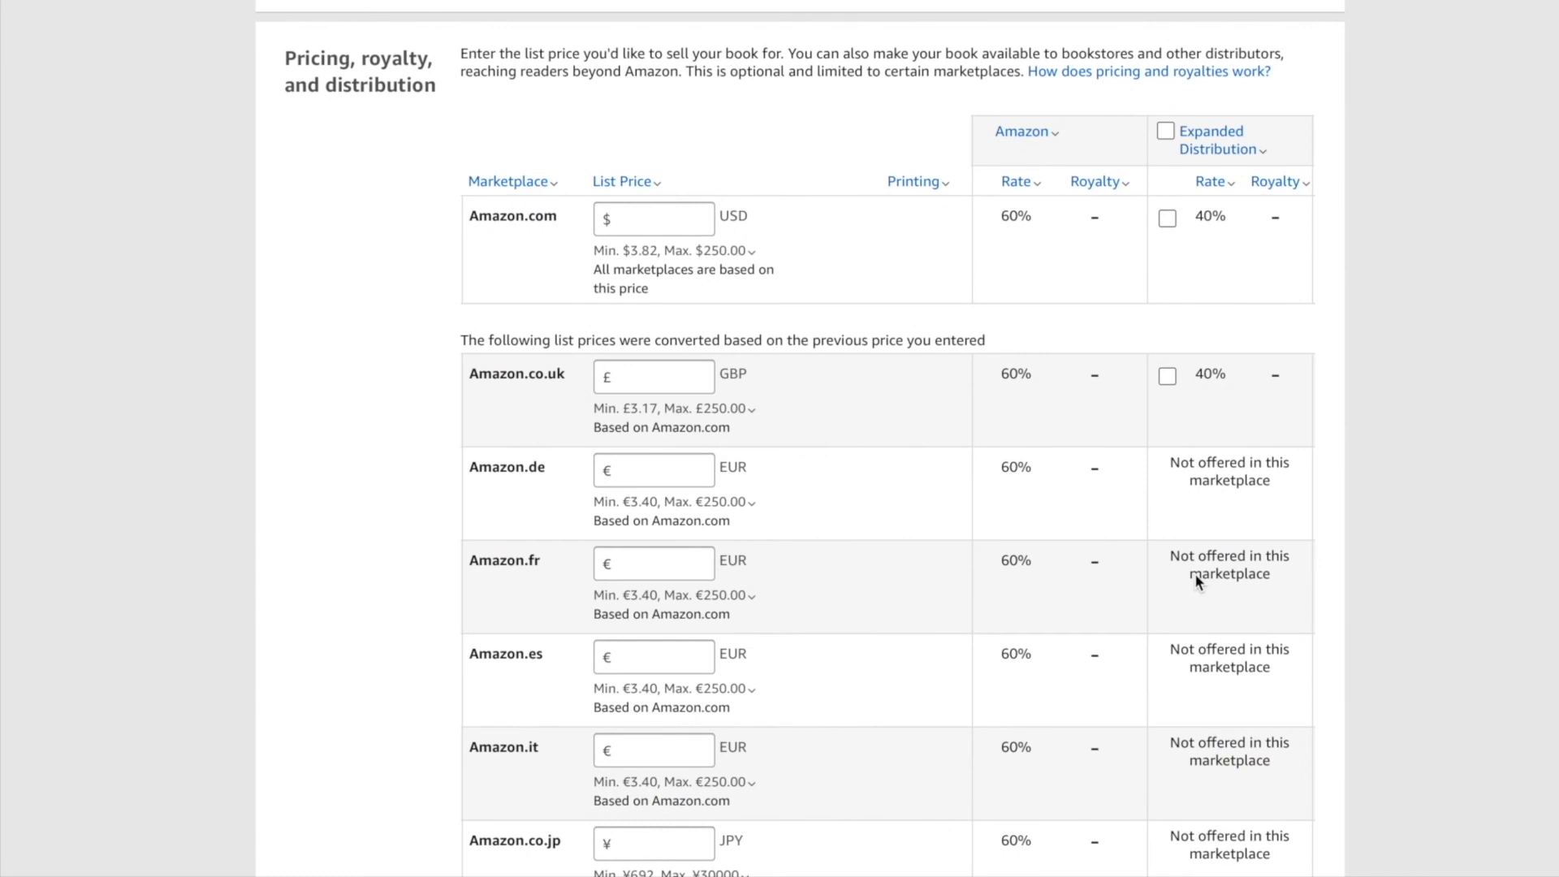
# Set the Amazon.com list price of the paperback to 6.99 USD.
pyautogui.click(662, 215)
pyautogui.write('6.99')
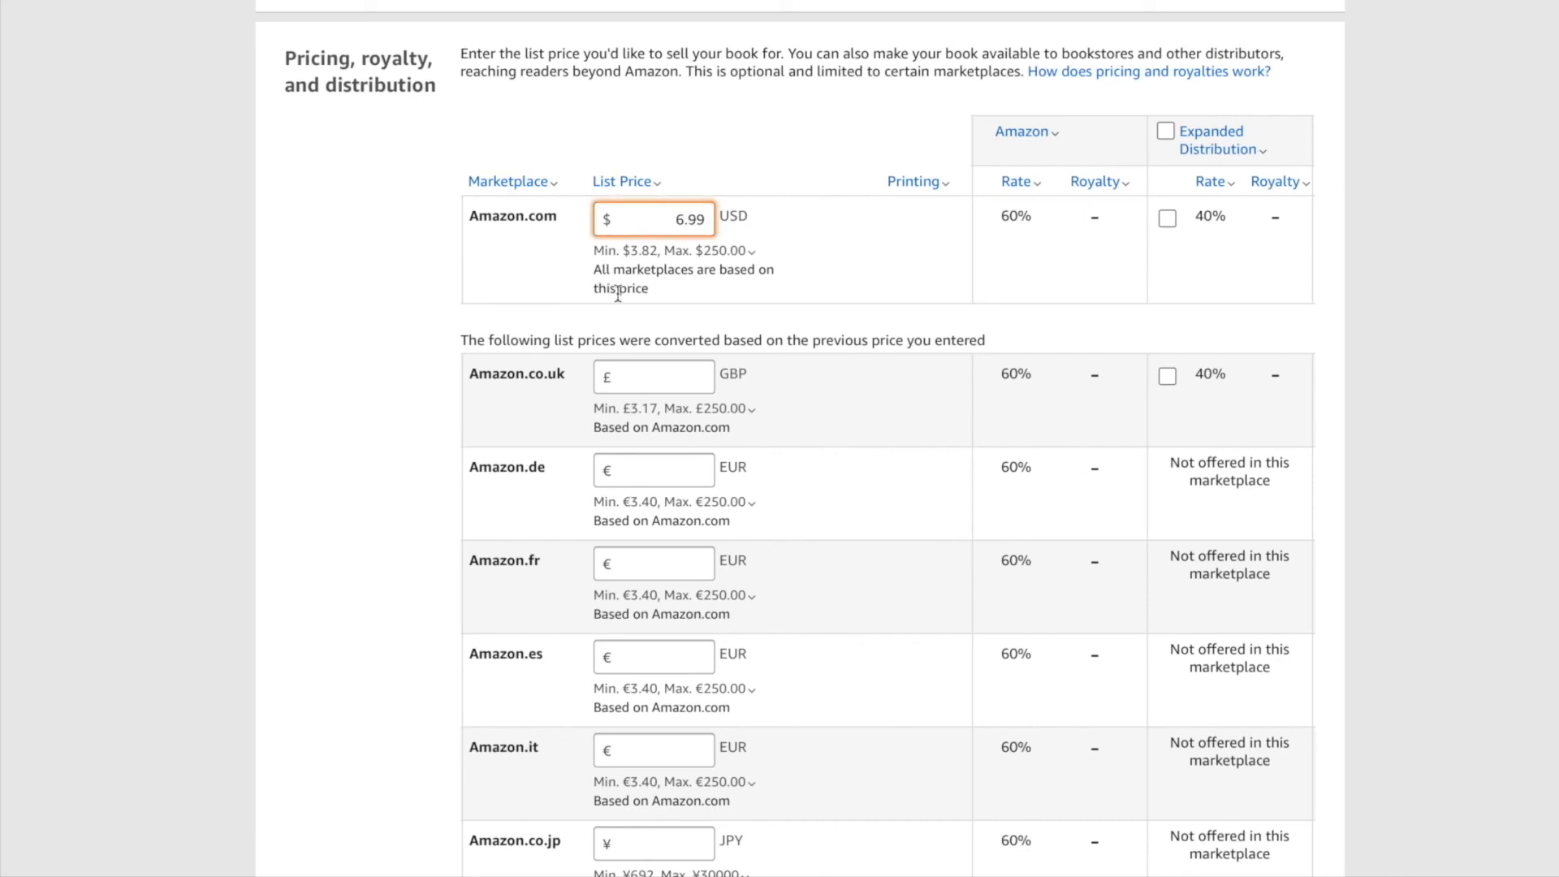
pyautogui.click(677, 367)
# Replace the converted Amazon.co.uk list price with 5.99 GBP.
pyautogui.click(666, 381)
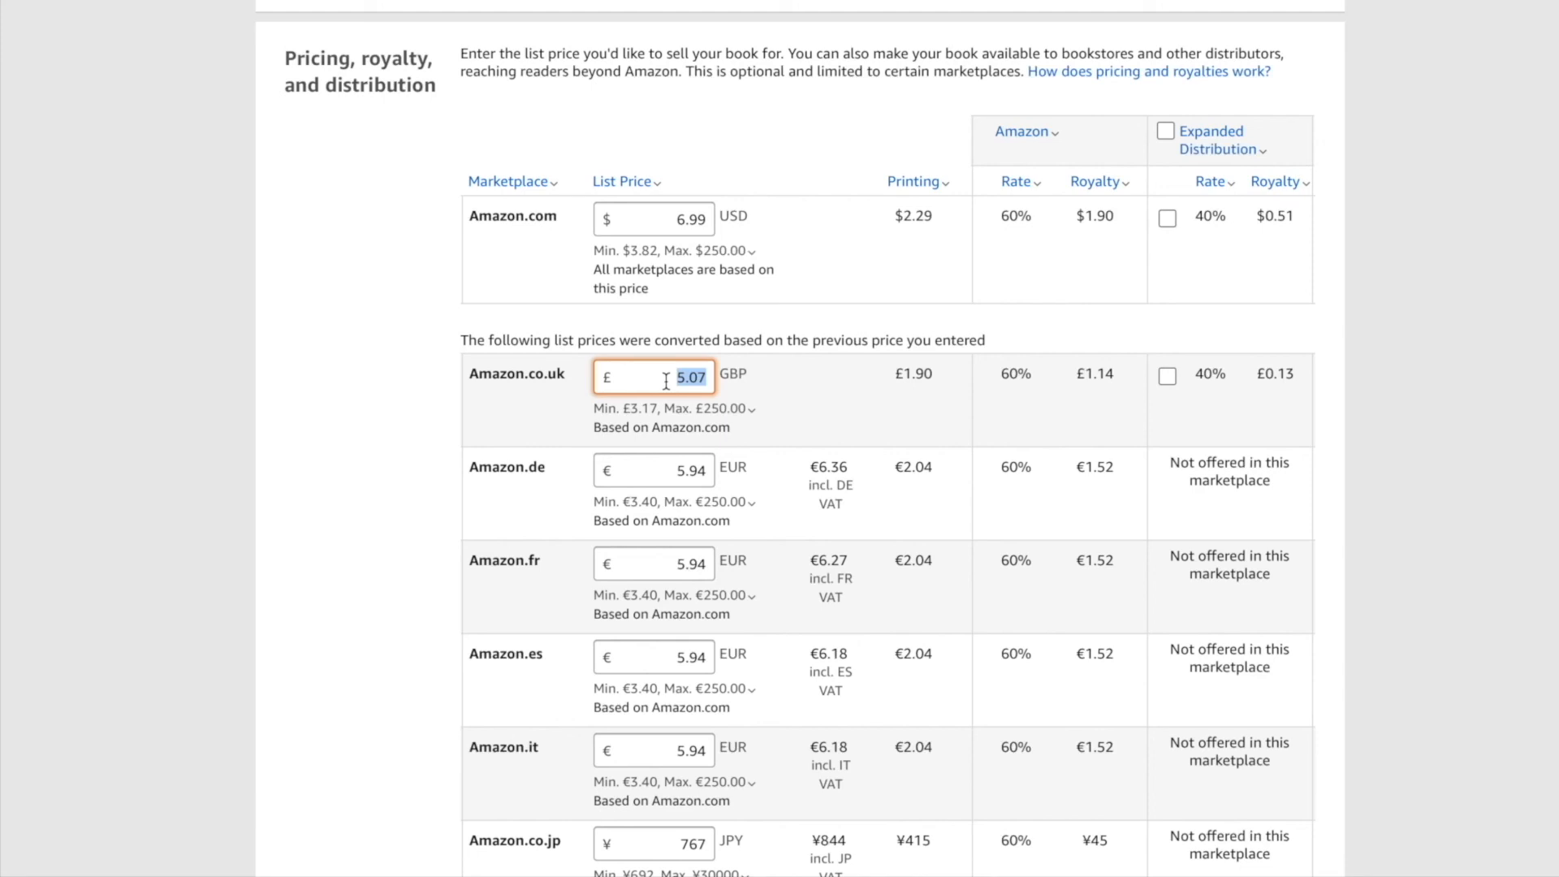
pyautogui.write('6.99')
pyautogui.press('BackSpace')
pyautogui.press('BackSpace')
pyautogui.press('BackSpace')
pyautogui.press('BackSpace')
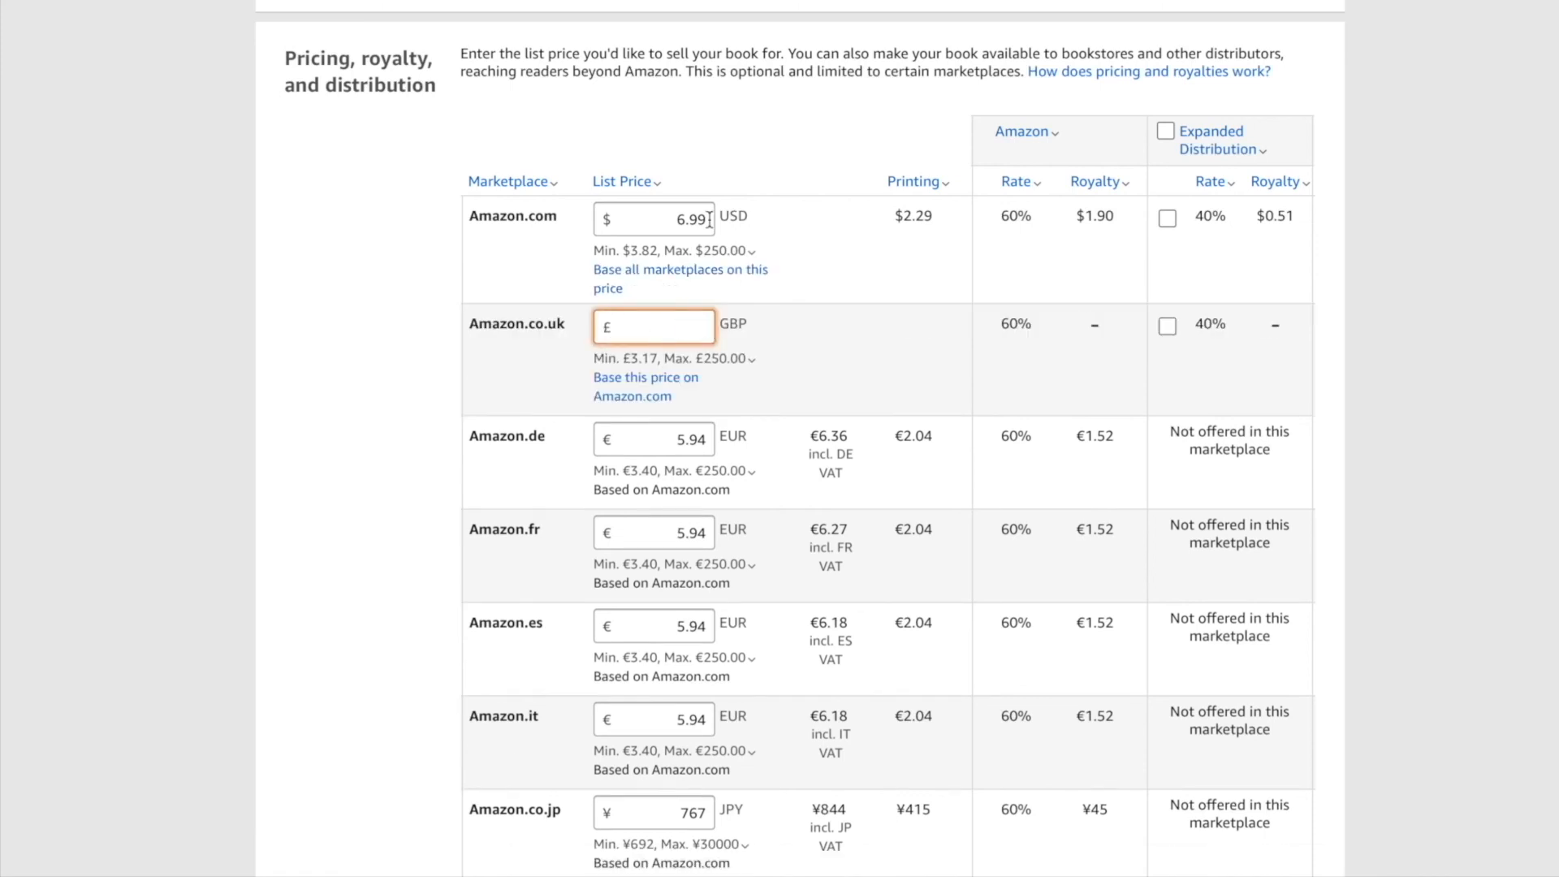
pyautogui.moveTo(698, 219); pyautogui.dragTo(646, 219)
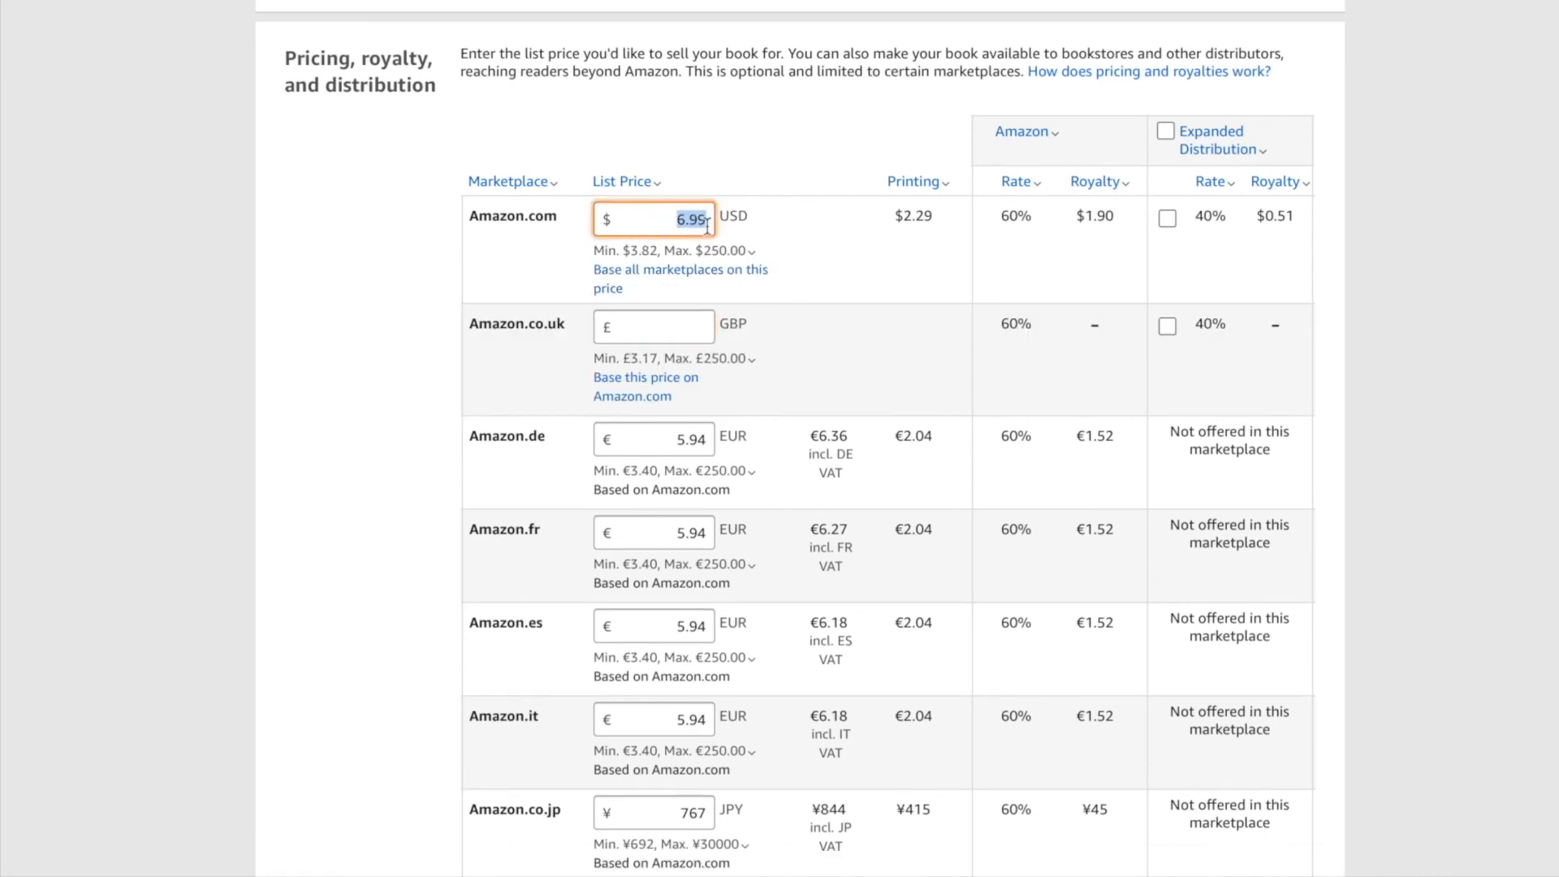
pyautogui.click(706, 325)
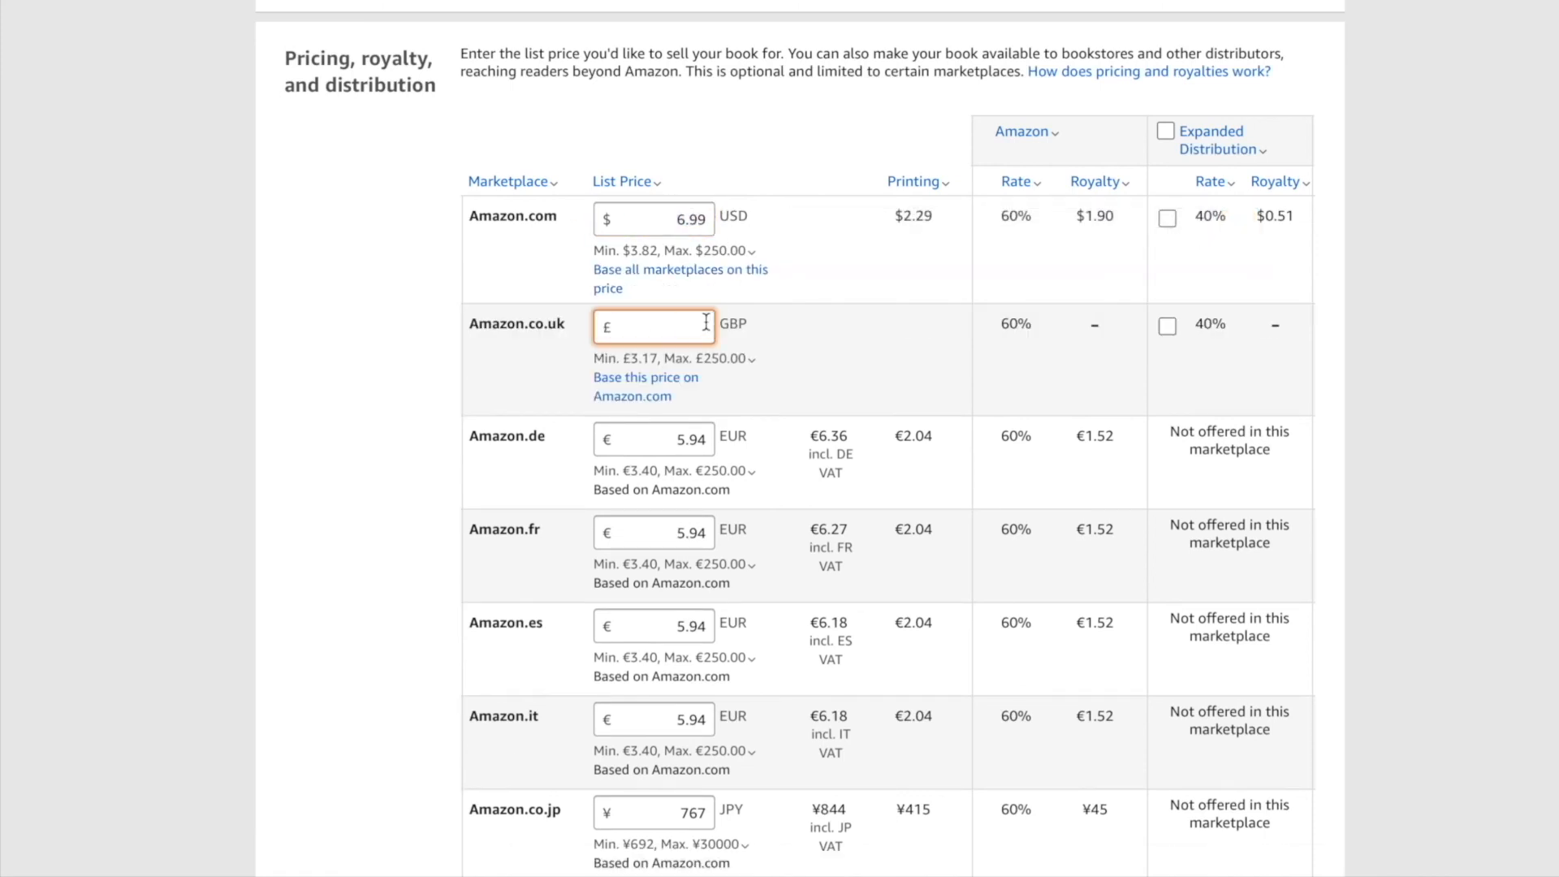
pyautogui.write('5.99')
# Set the Amazon.de and Amazon.fr list prices to 5.99 EUR each.
pyautogui.click(708, 439)
pyautogui.press('BackSpace')
pyautogui.write('9')
pyautogui.press('Tab')
pyautogui.click(713, 554)
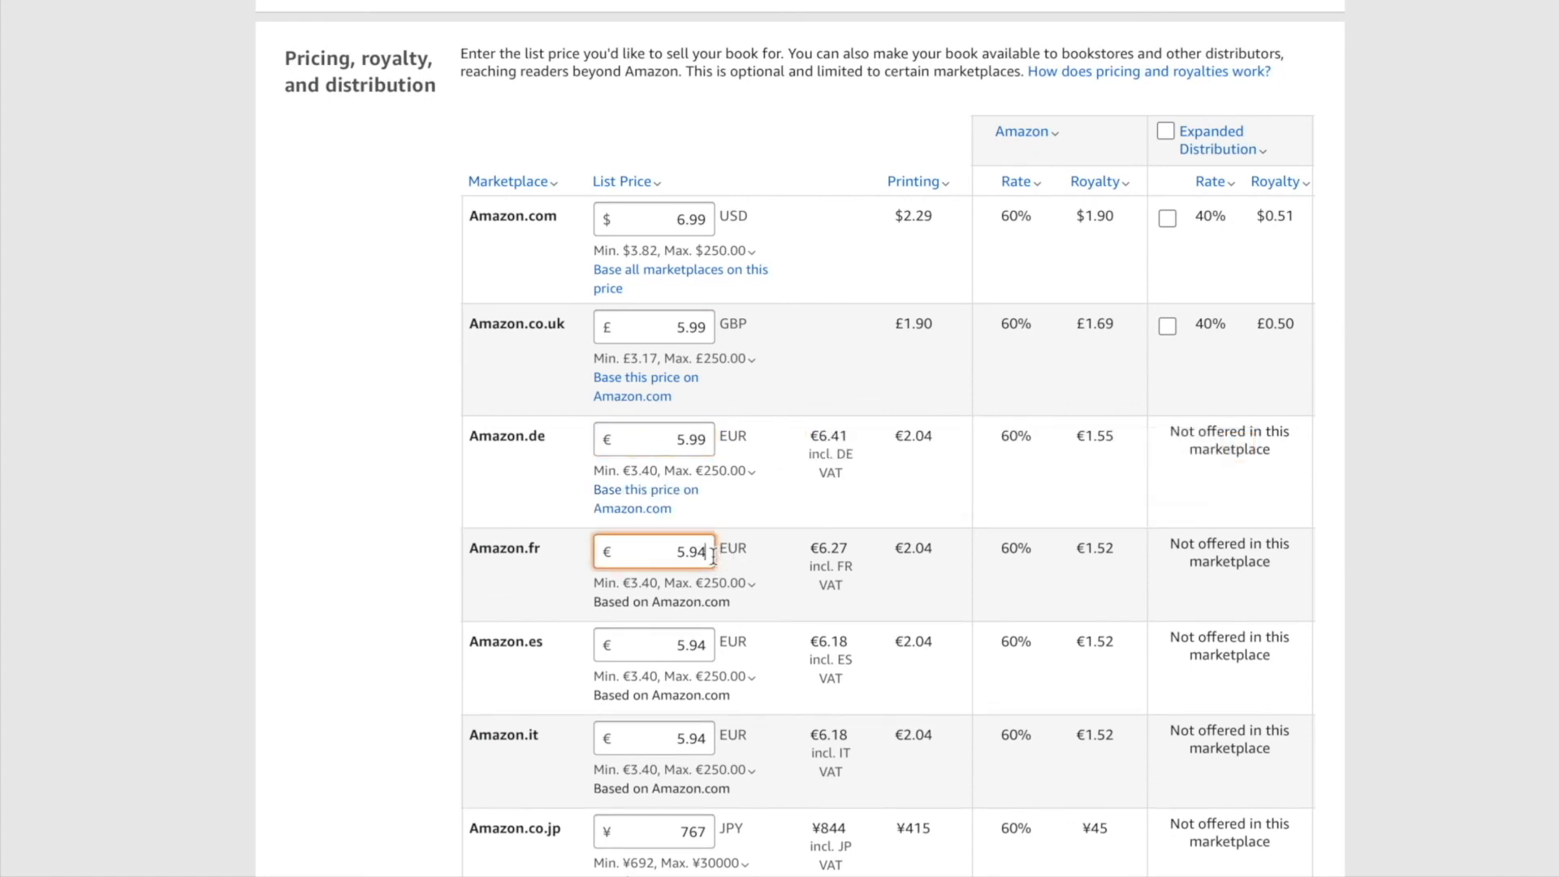
pyautogui.press('BackSpace')
pyautogui.write('9')
pyautogui.press('Tab')
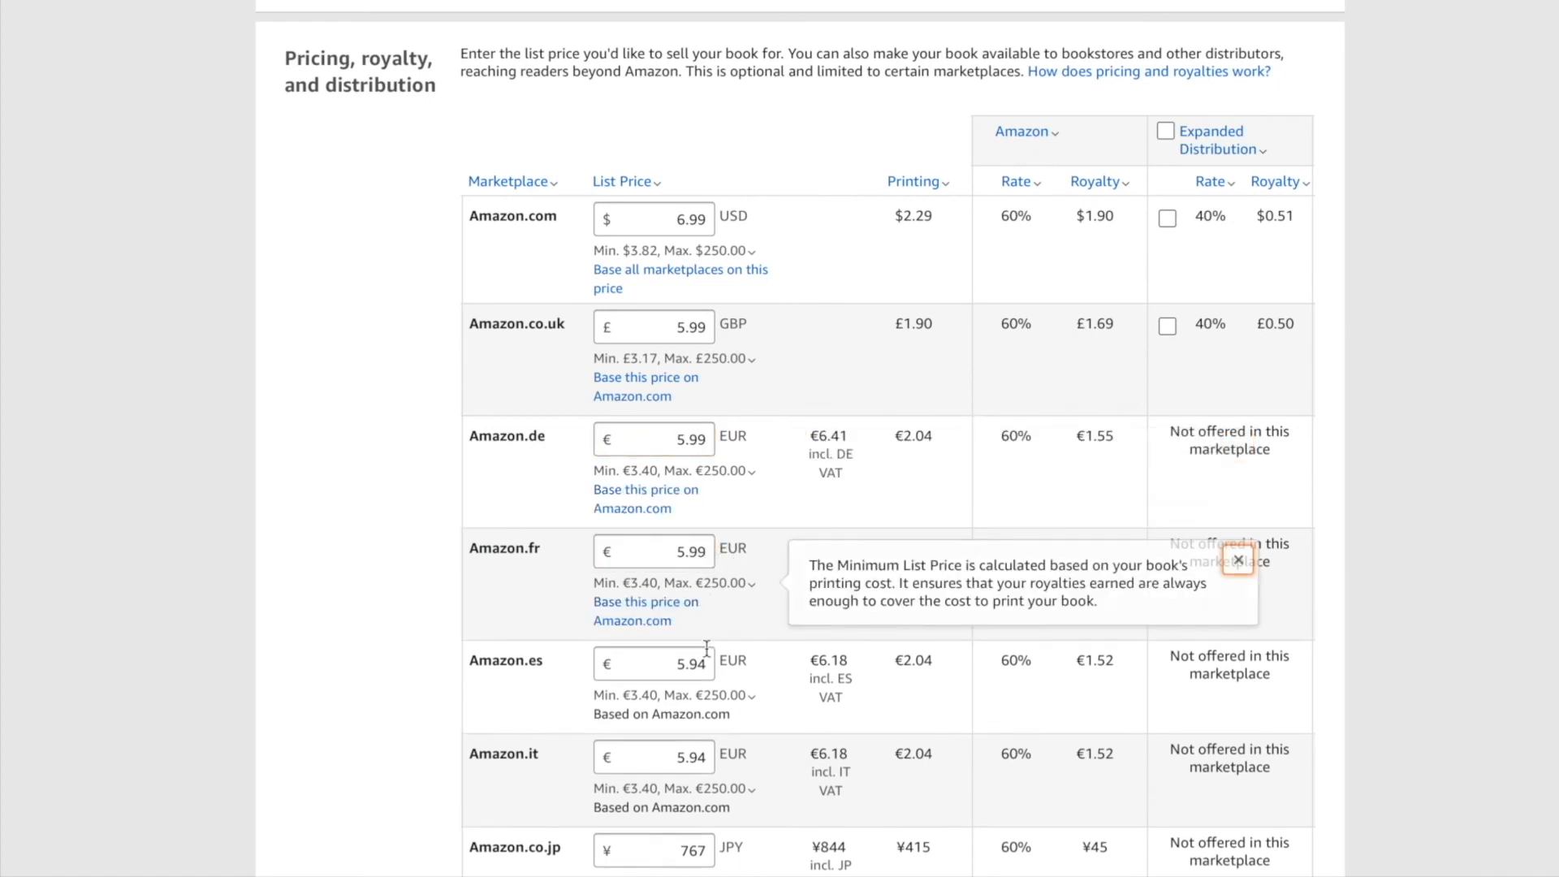
# Set the Amazon.es and Amazon.it list prices to 5.99 EUR each.
pyautogui.click(709, 667)
pyautogui.press('BackSpace')
pyautogui.write('9')
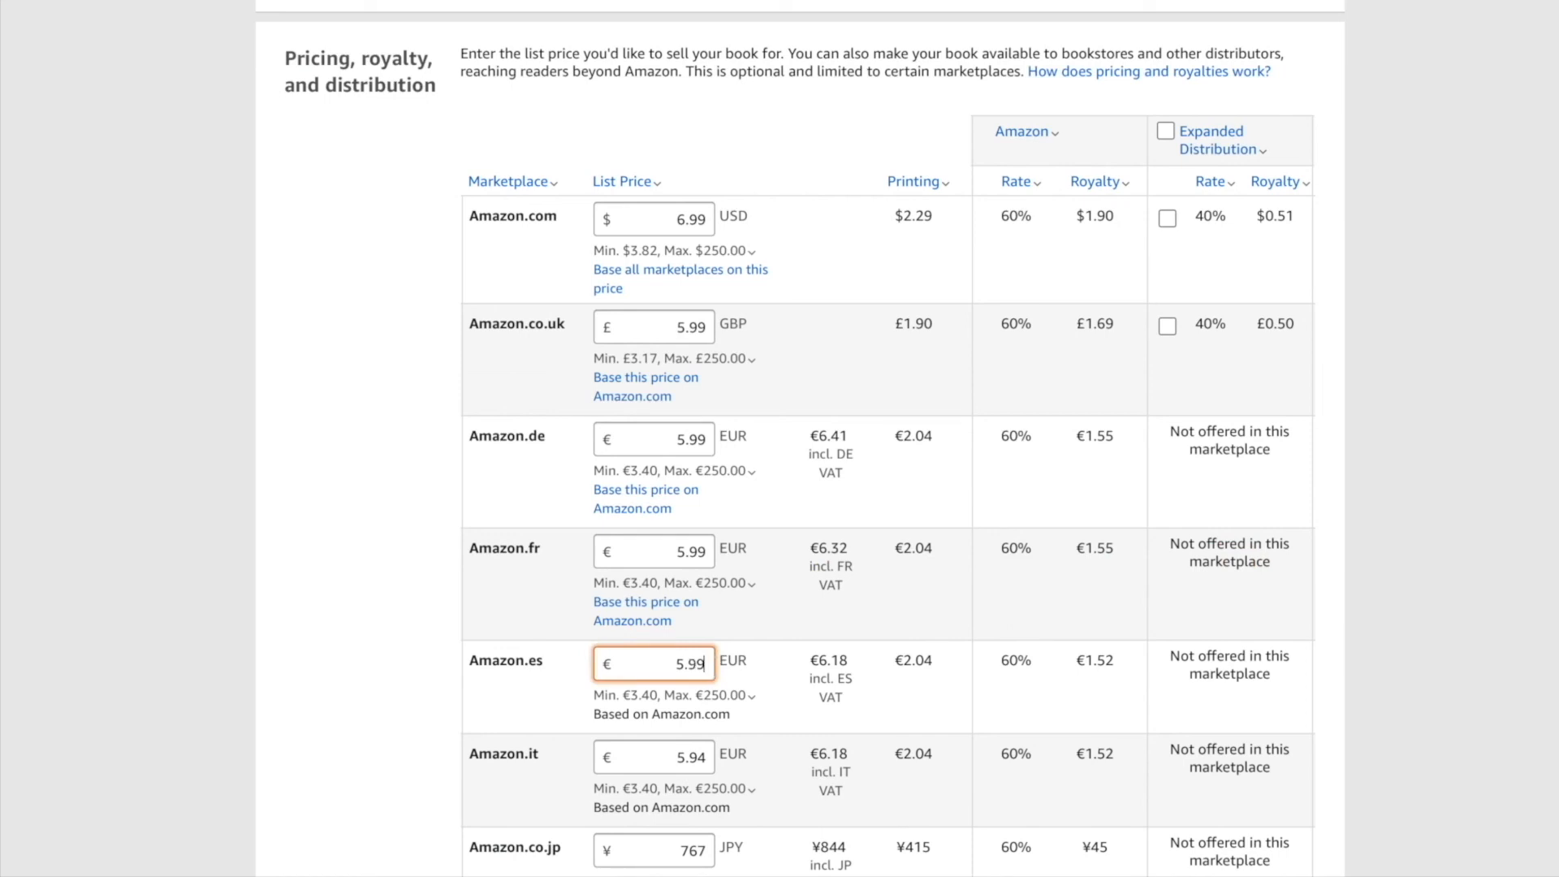
pyautogui.press('Tab')
pyautogui.scroll(-1, 715, 727)
pyautogui.click(703, 679)
pyautogui.press('BackSpace')
pyautogui.write('9')
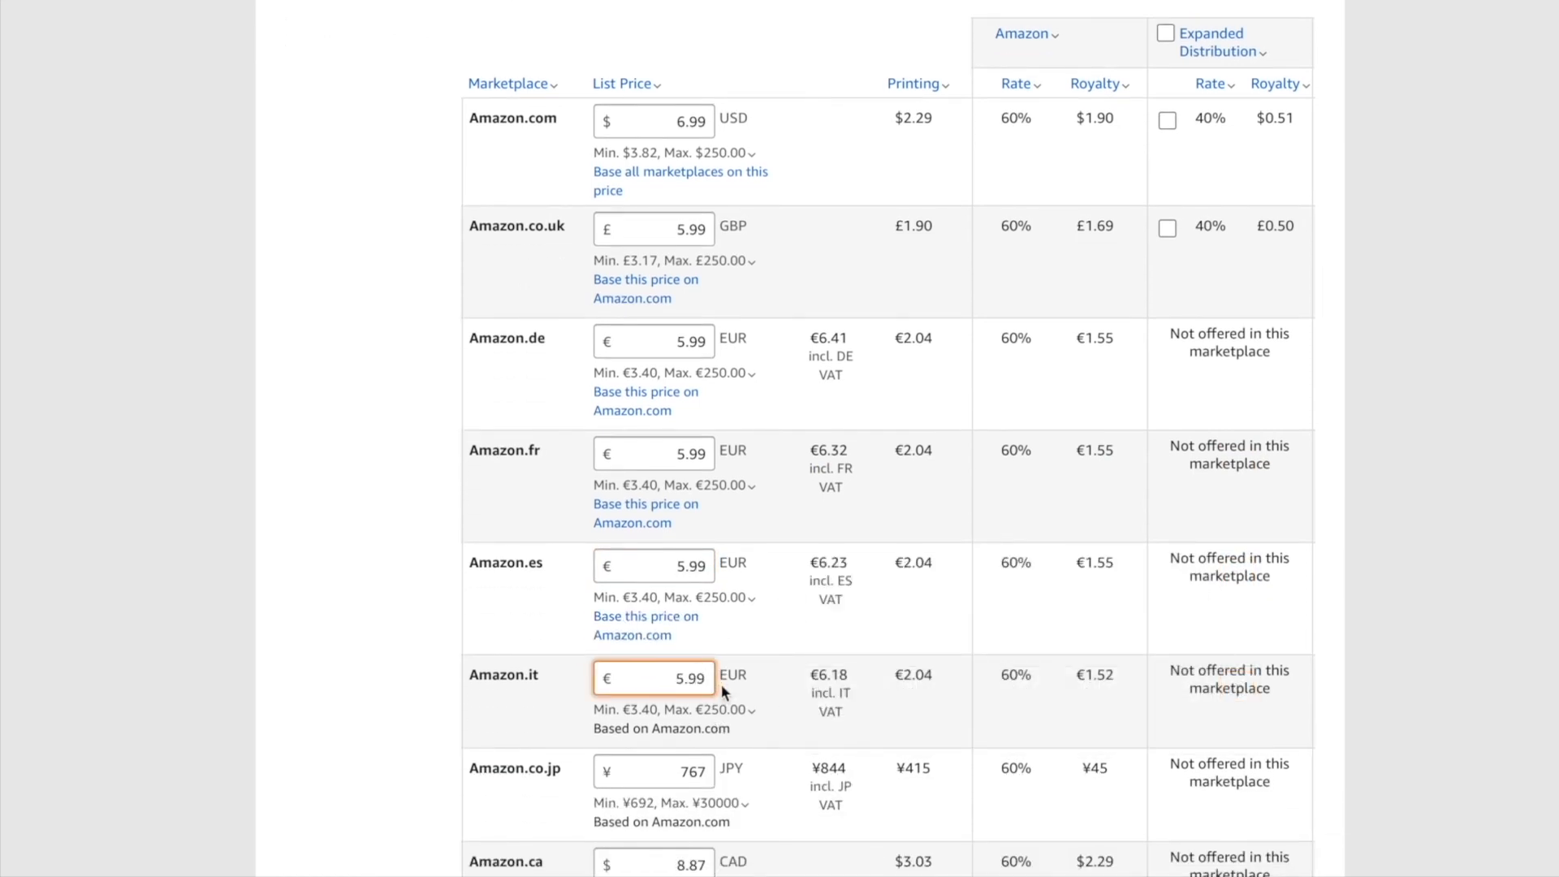
pyautogui.scroll(-1, 557, 659)
# Set the Amazon.co.jp list price to 800 JPY and the Amazon.ca list price to 8.99 CAD.
pyautogui.press('Tab')
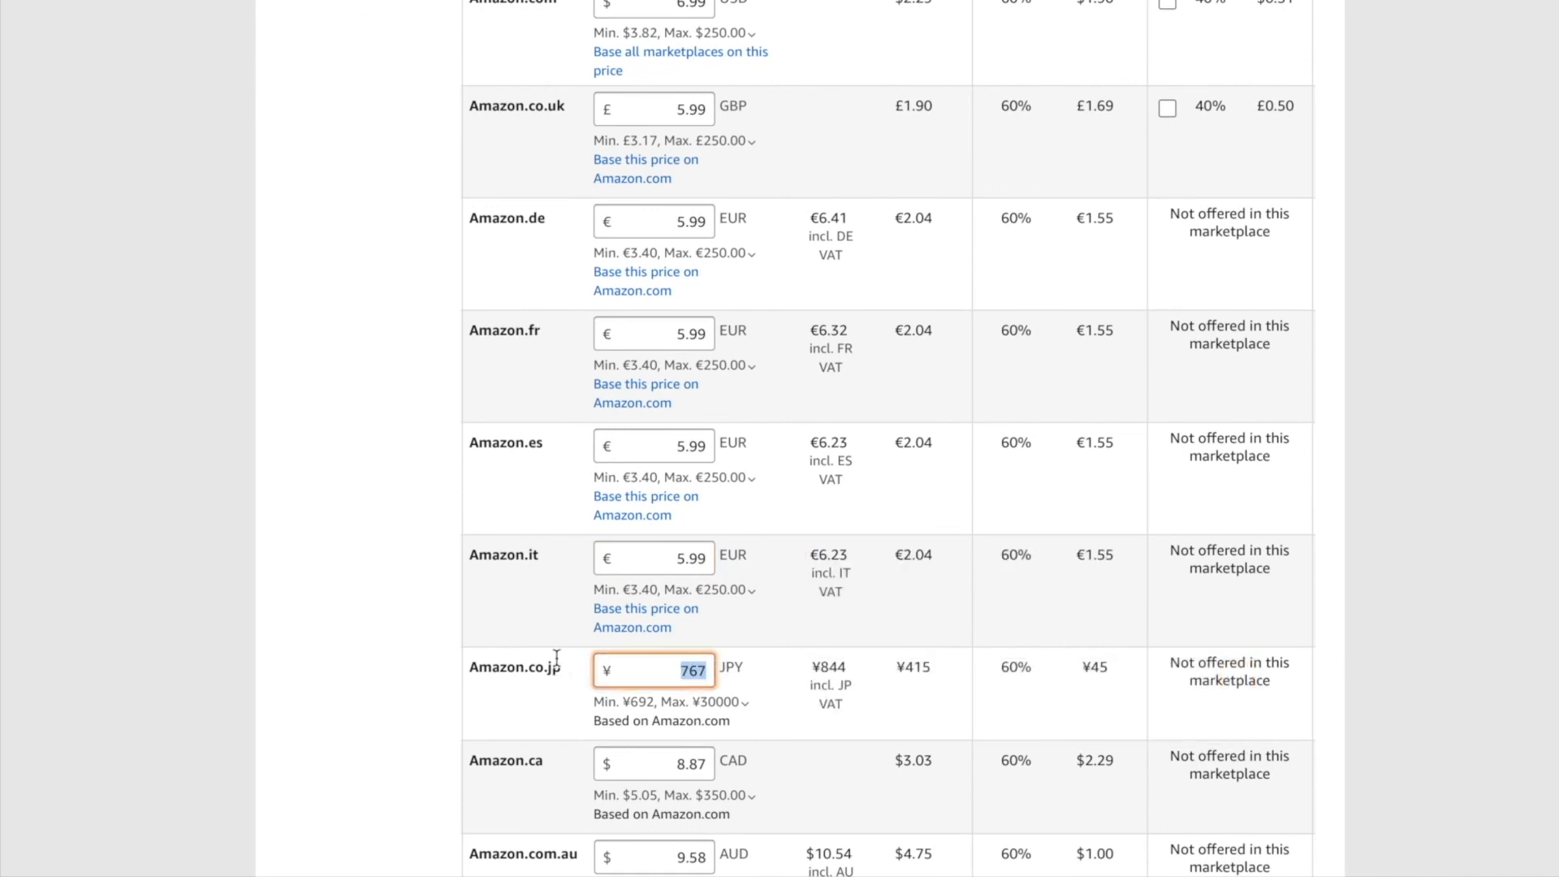
pyautogui.write('800')
pyautogui.click(713, 775)
pyautogui.press('BackSpace')
pyautogui.press('BackSpace')
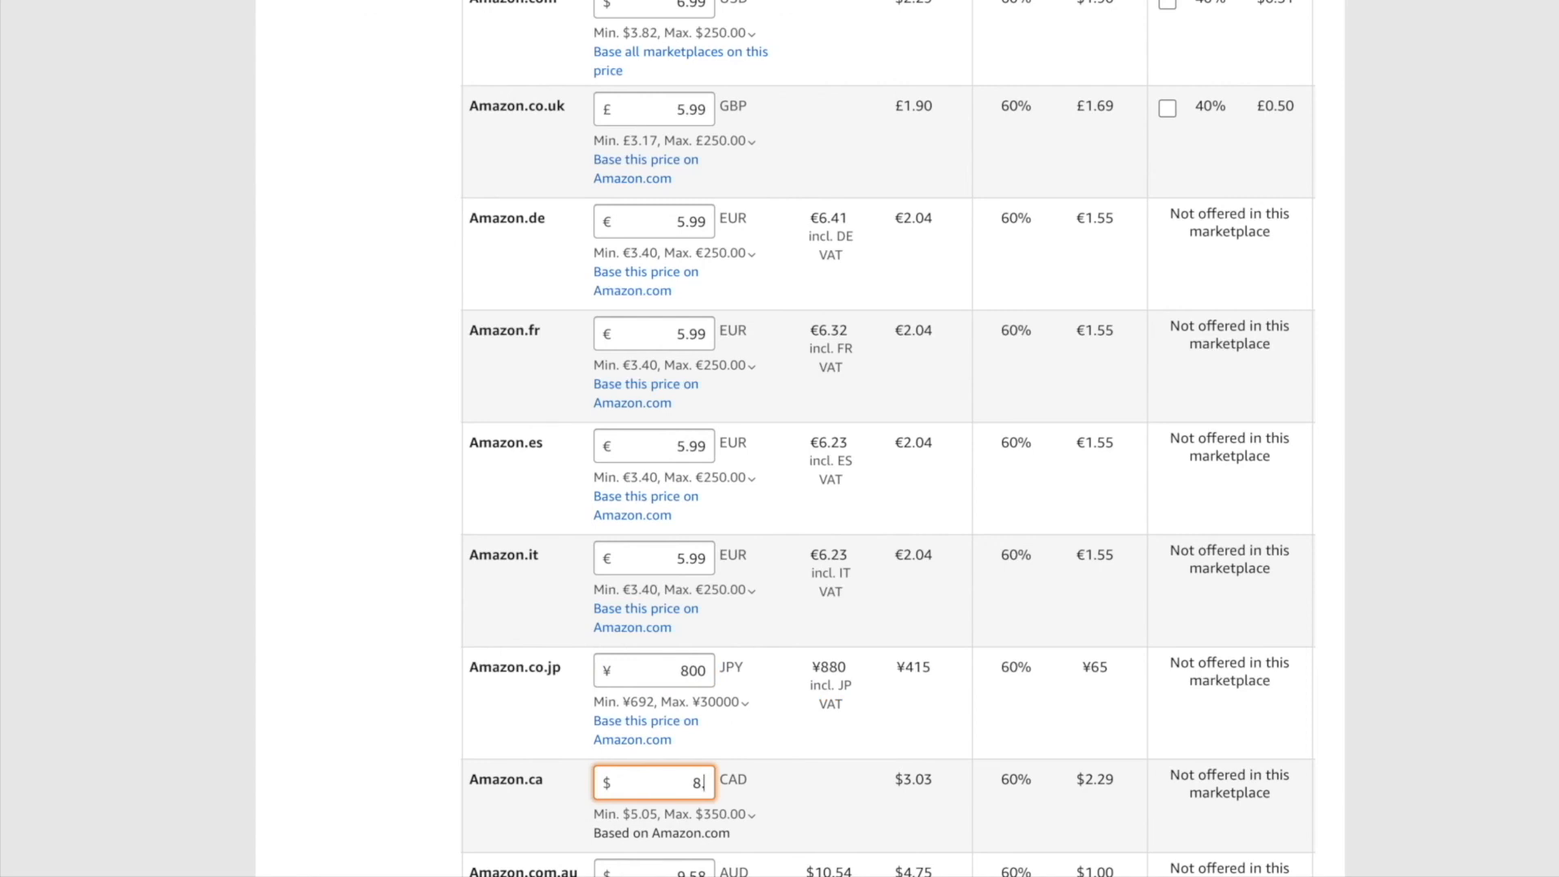
pyautogui.write('99')
pyautogui.scroll(-2, 720, 769)
# Set the Amazon.com.au list price to 9.99 AUD.
pyautogui.click(716, 714)
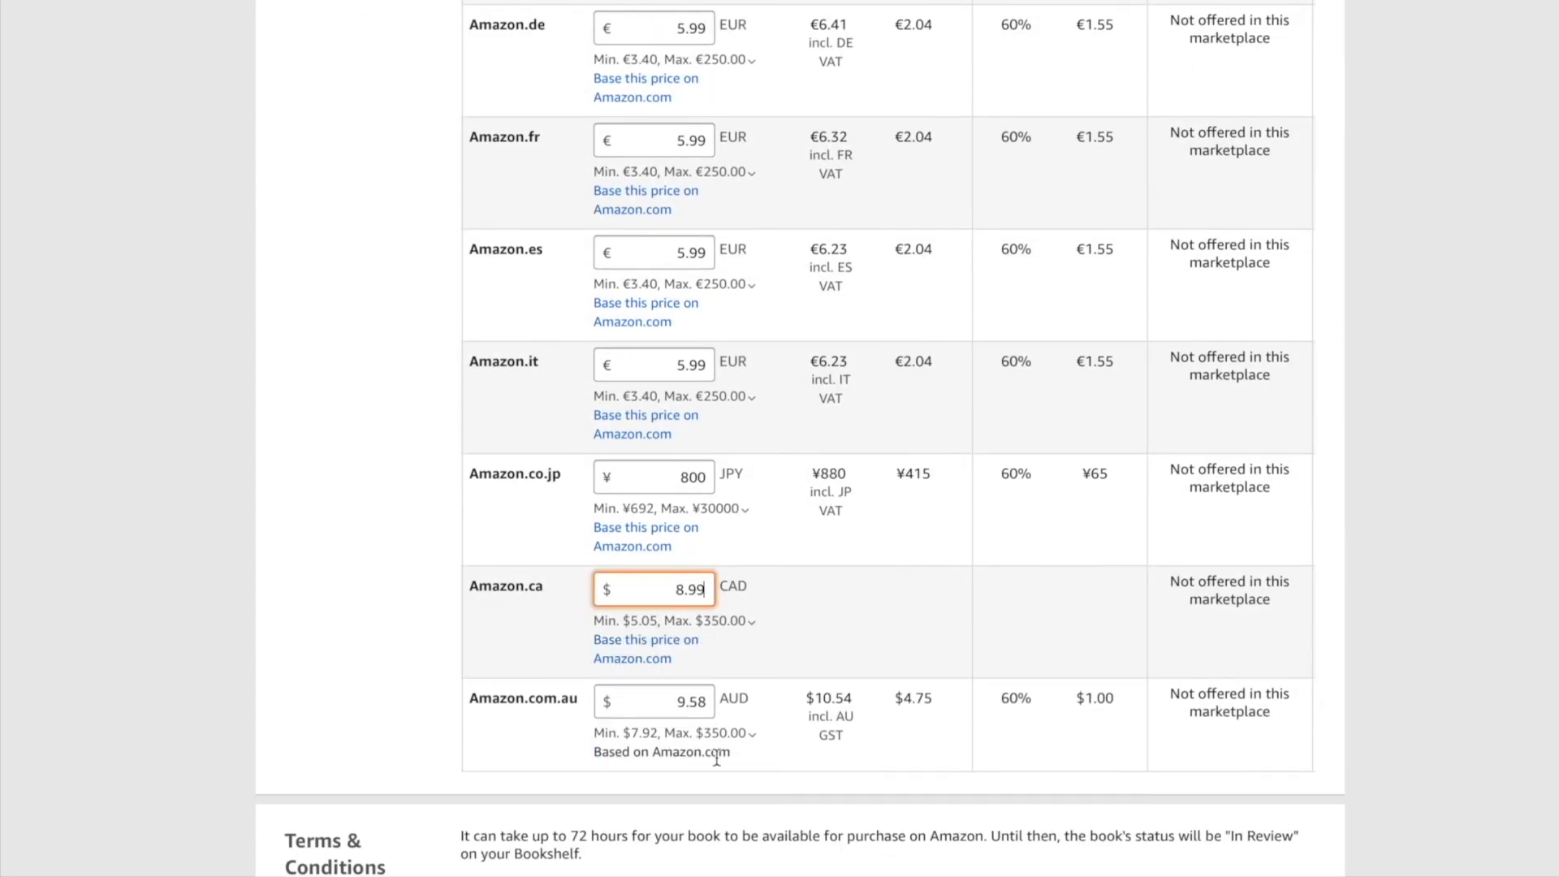
pyautogui.click(711, 704)
pyautogui.press('BackSpace')
pyautogui.press('BackSpace')
pyautogui.write('99')
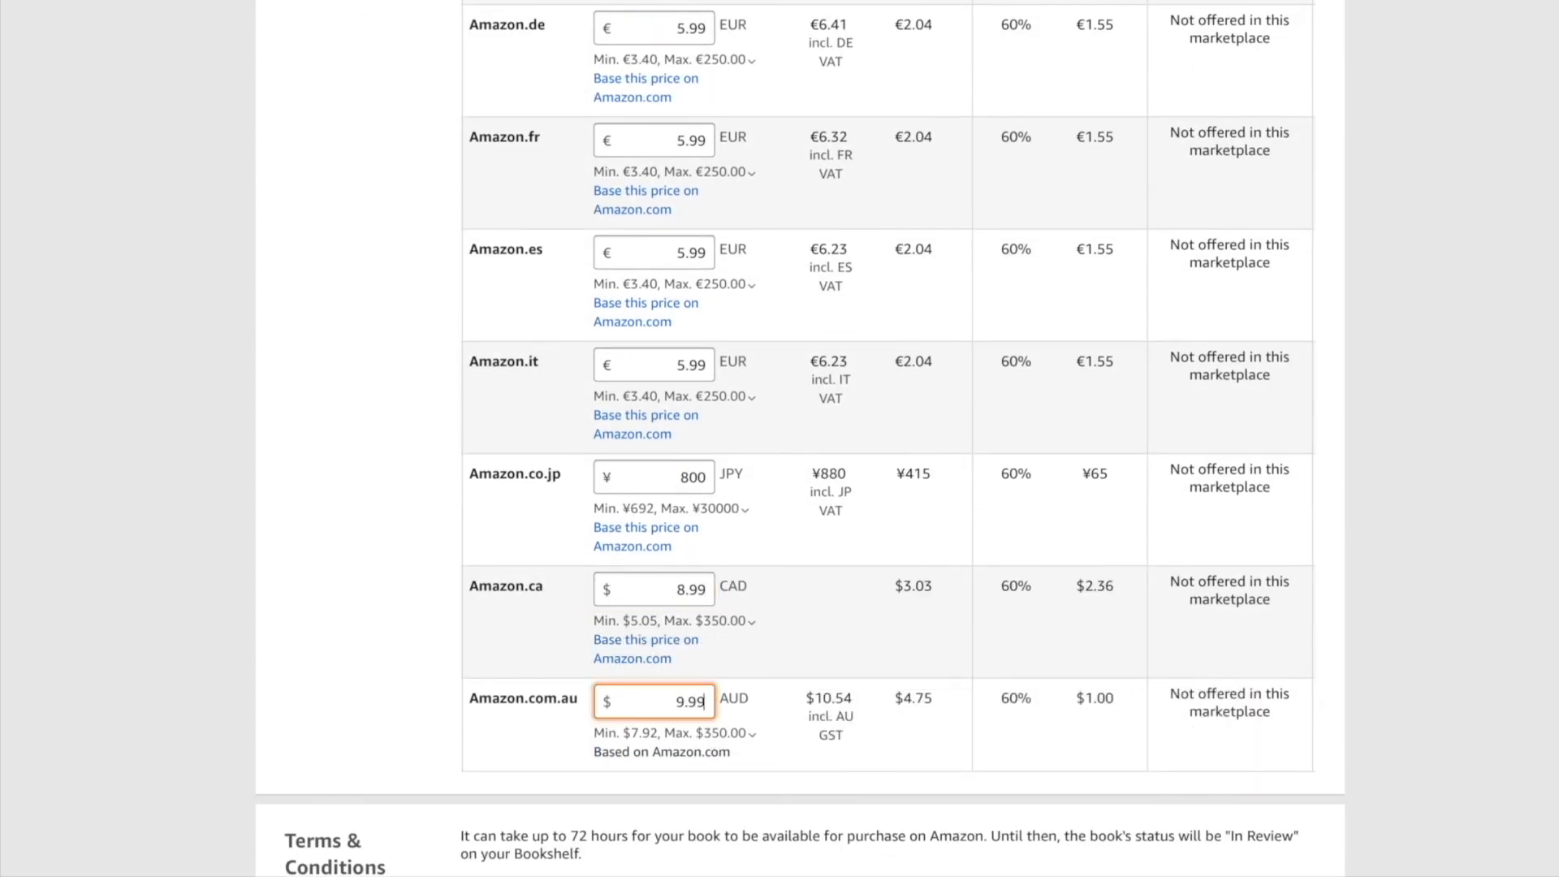
# Enable Expanded Distribution for the Amazon.com and Amazon.co.uk marketplaces.
pyautogui.scroll(9, 956, 479)
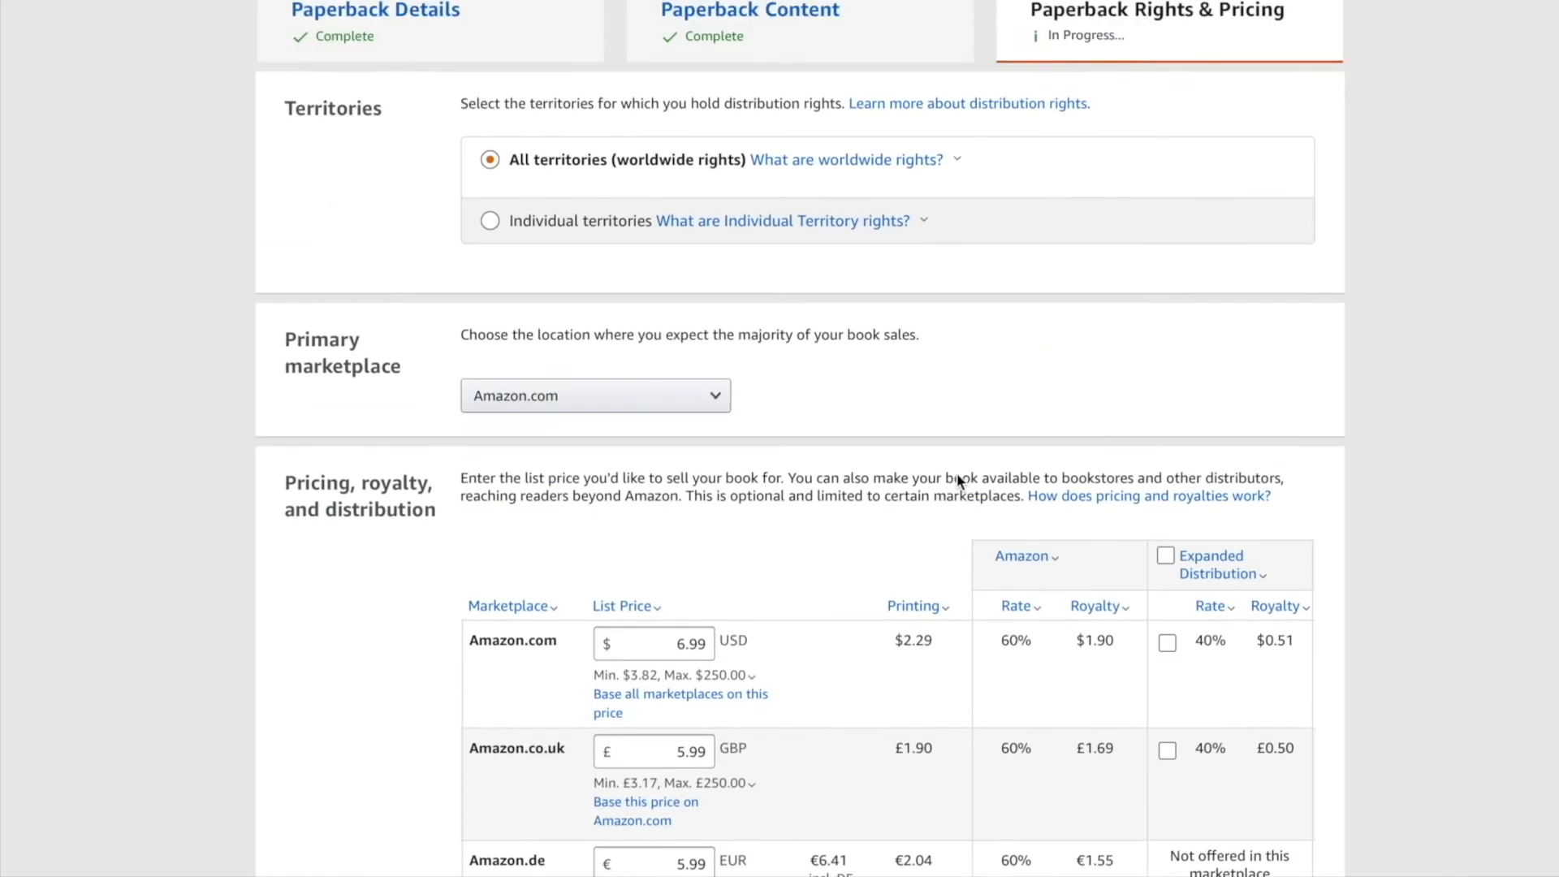
pyautogui.scroll(-4, 956, 479)
pyautogui.scroll(-1, 957, 473)
pyautogui.click(1166, 105)
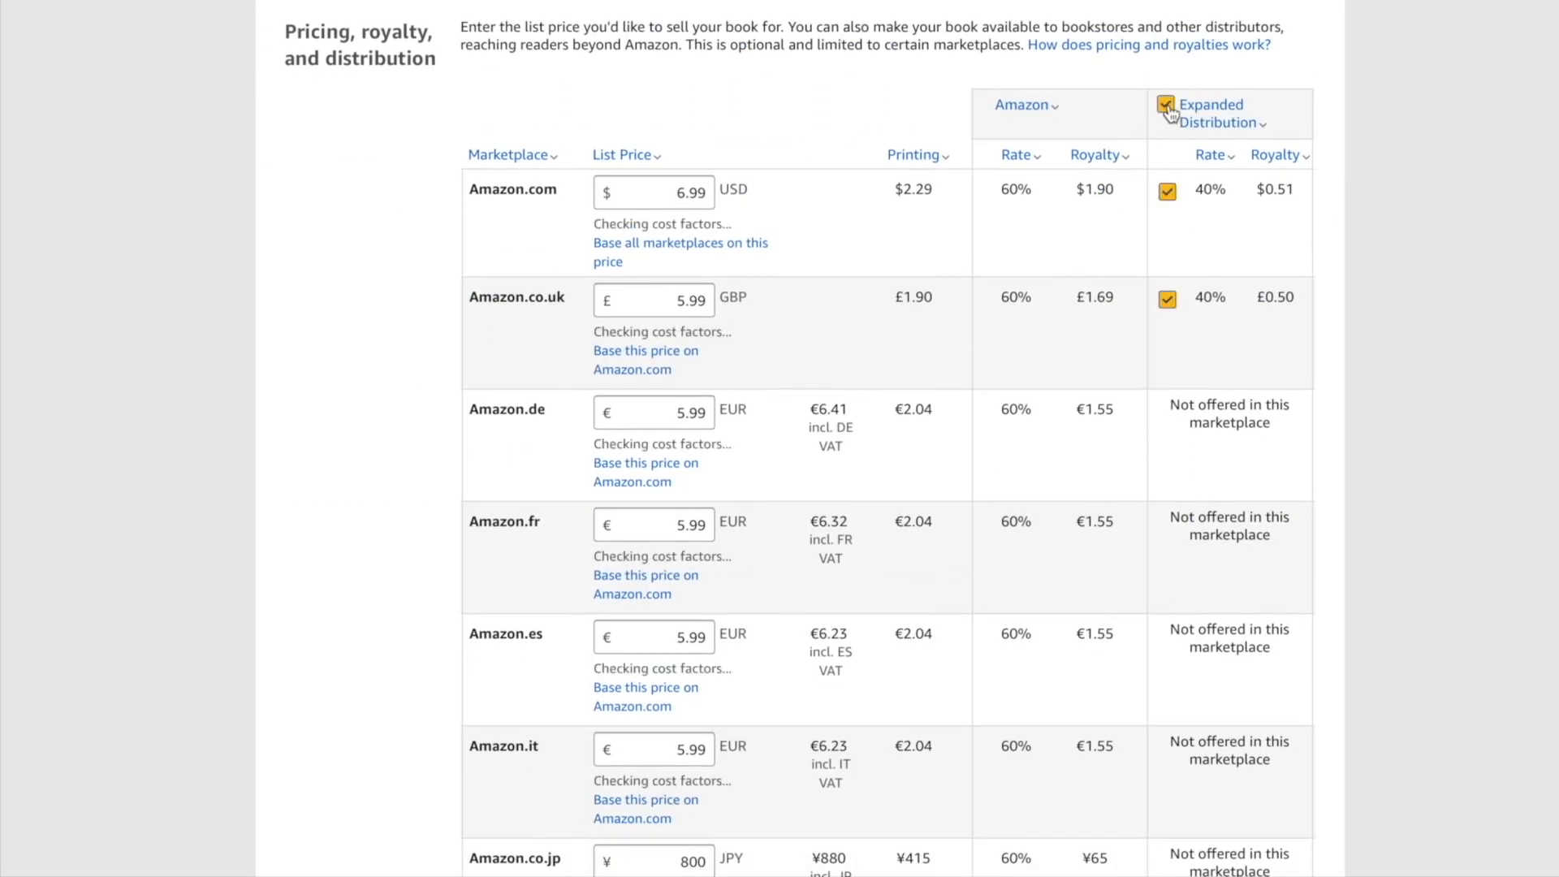
pyautogui.click(1435, 161)
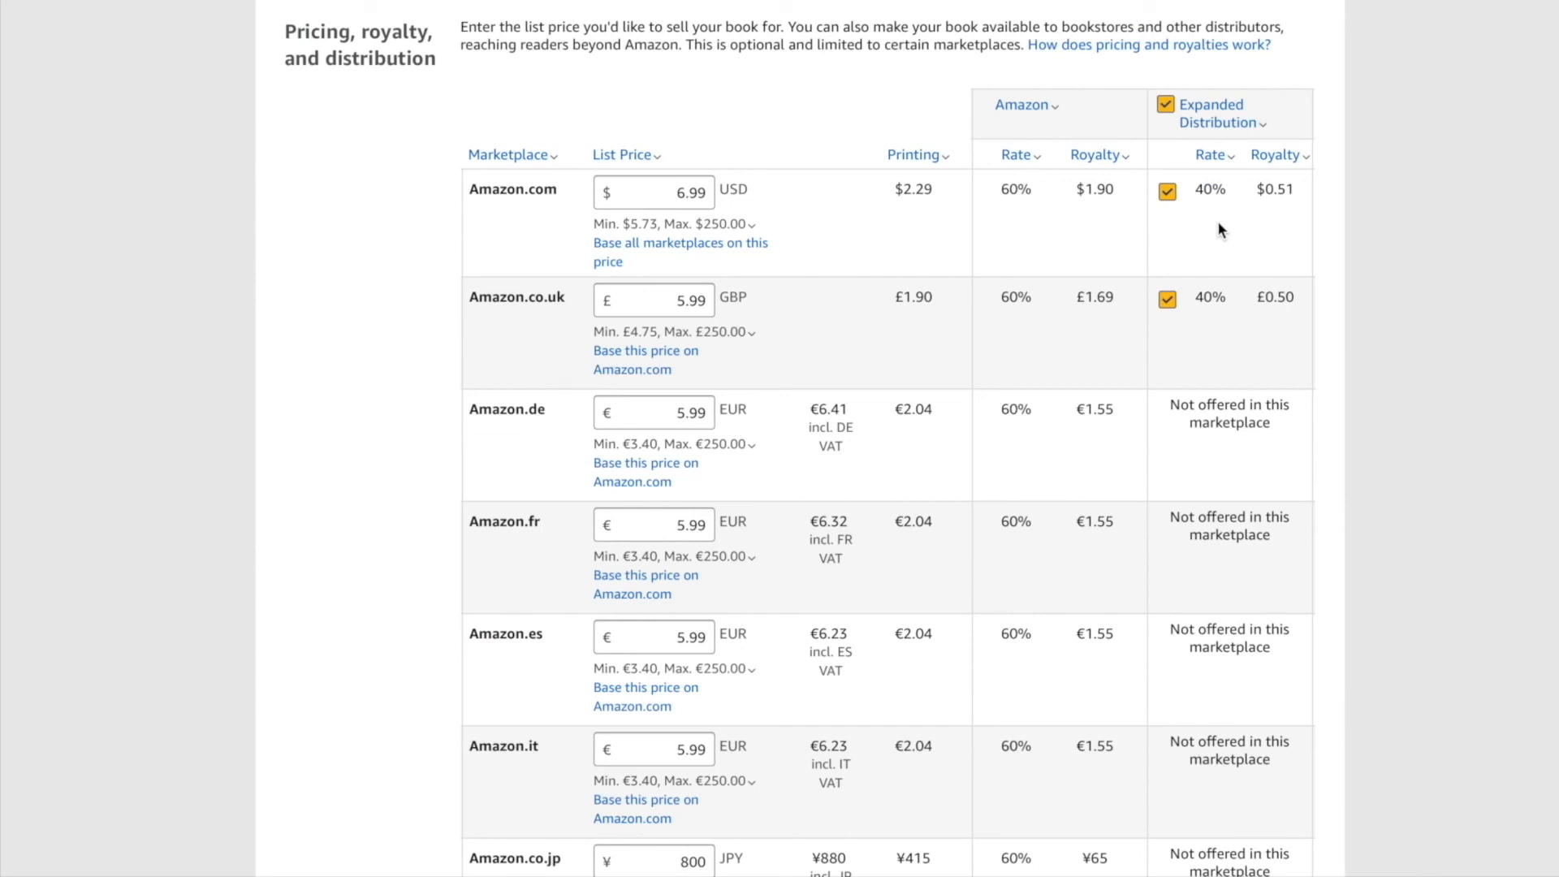
pyautogui.click(1210, 155)
pyautogui.scroll(2, 1386, 563)
pyautogui.scroll(-1, 1386, 563)
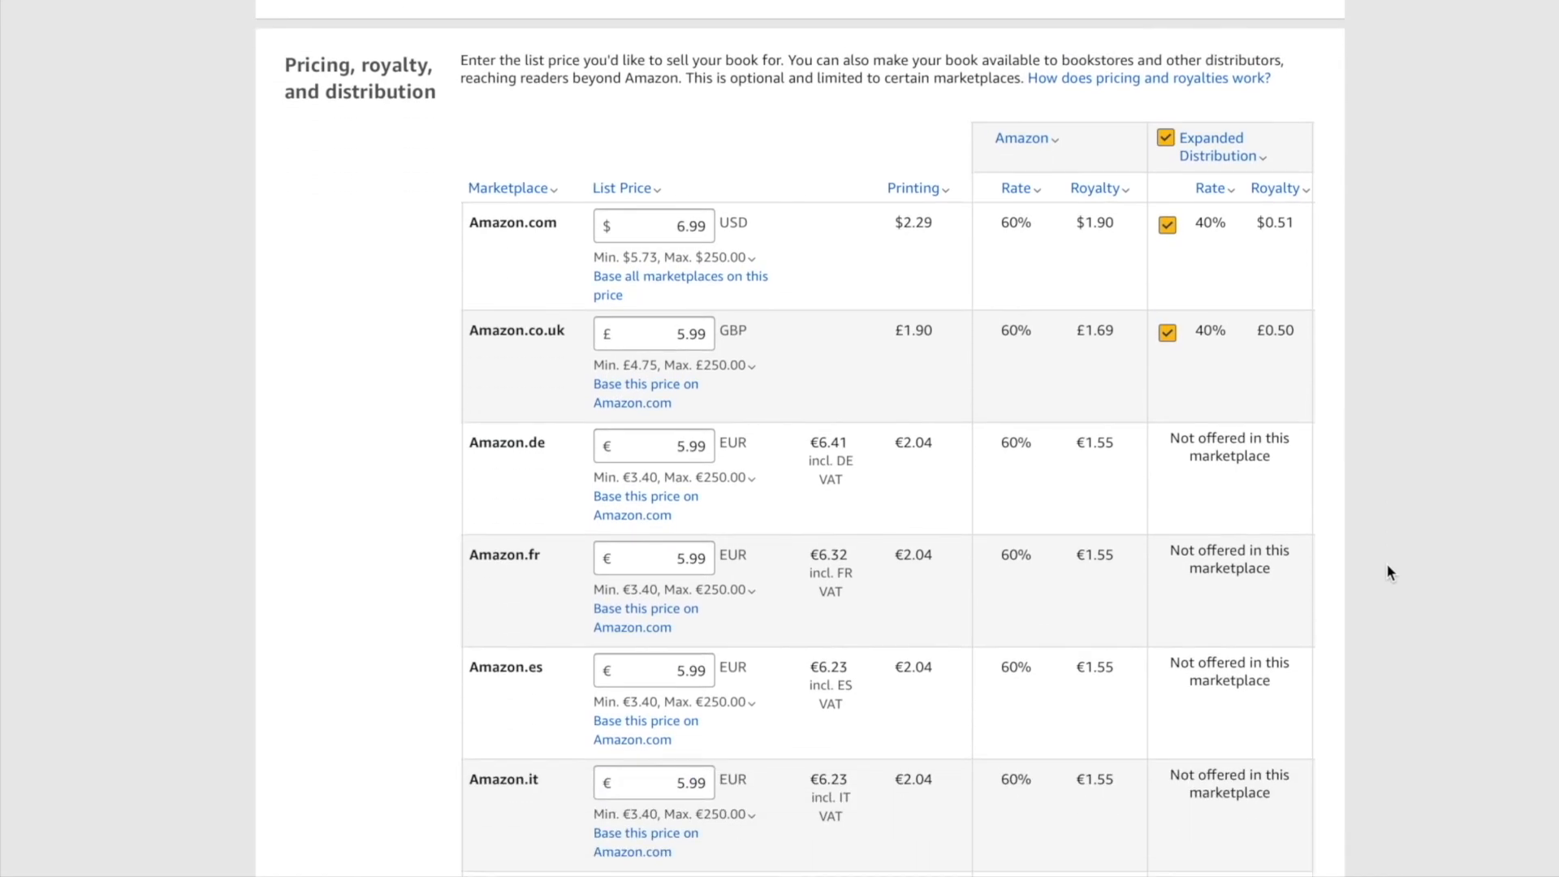
# Save the paperback's rights and pricing as a draft and return to the Bookshelf.
pyautogui.scroll(-10, 1386, 563)
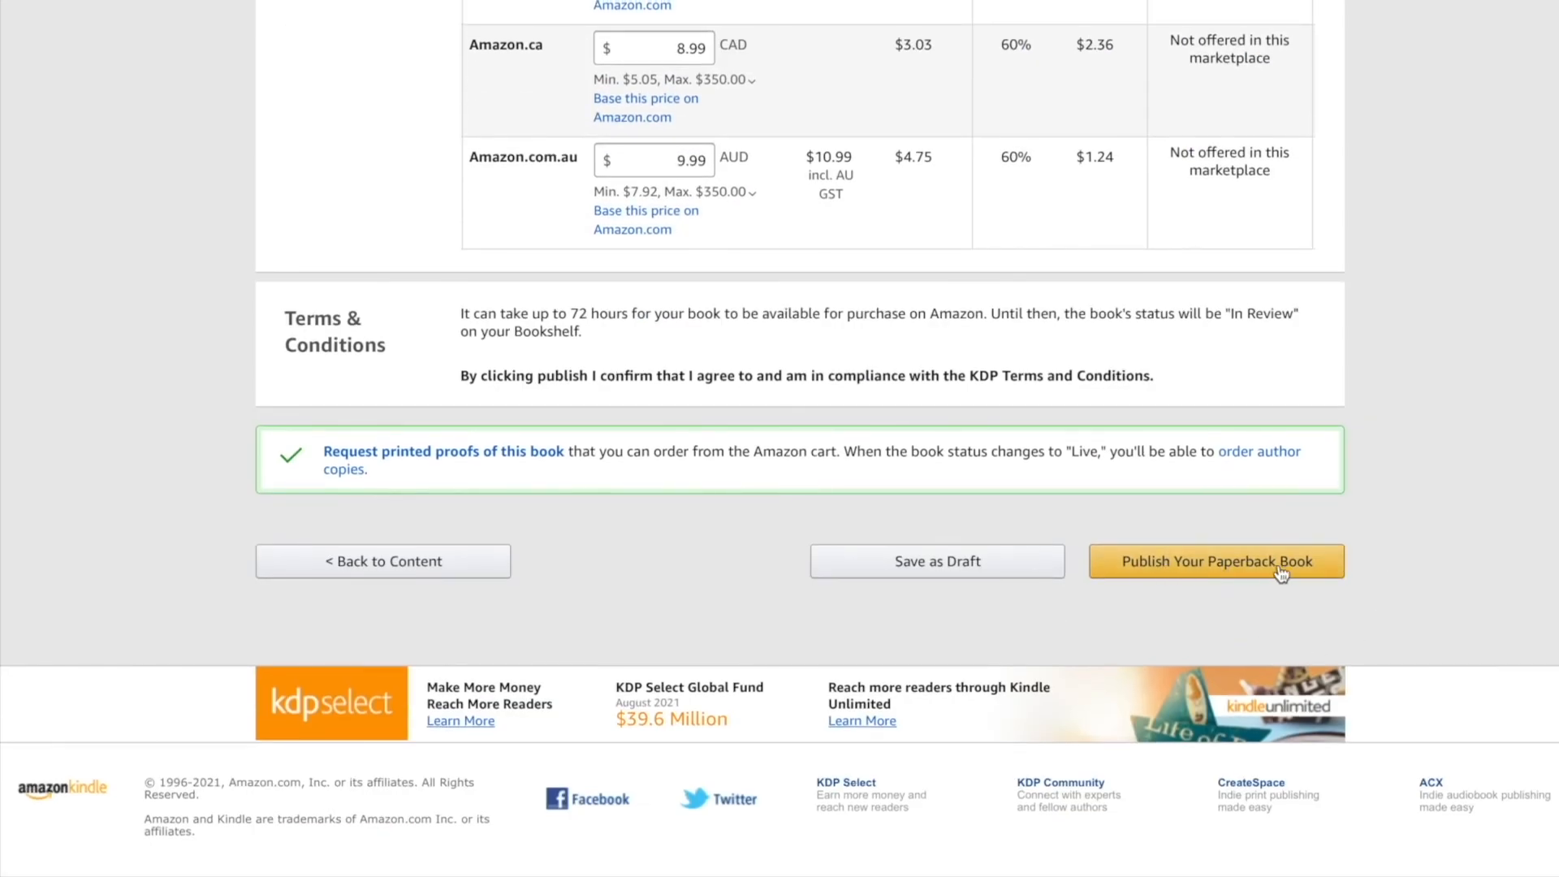
pyautogui.click(964, 568)
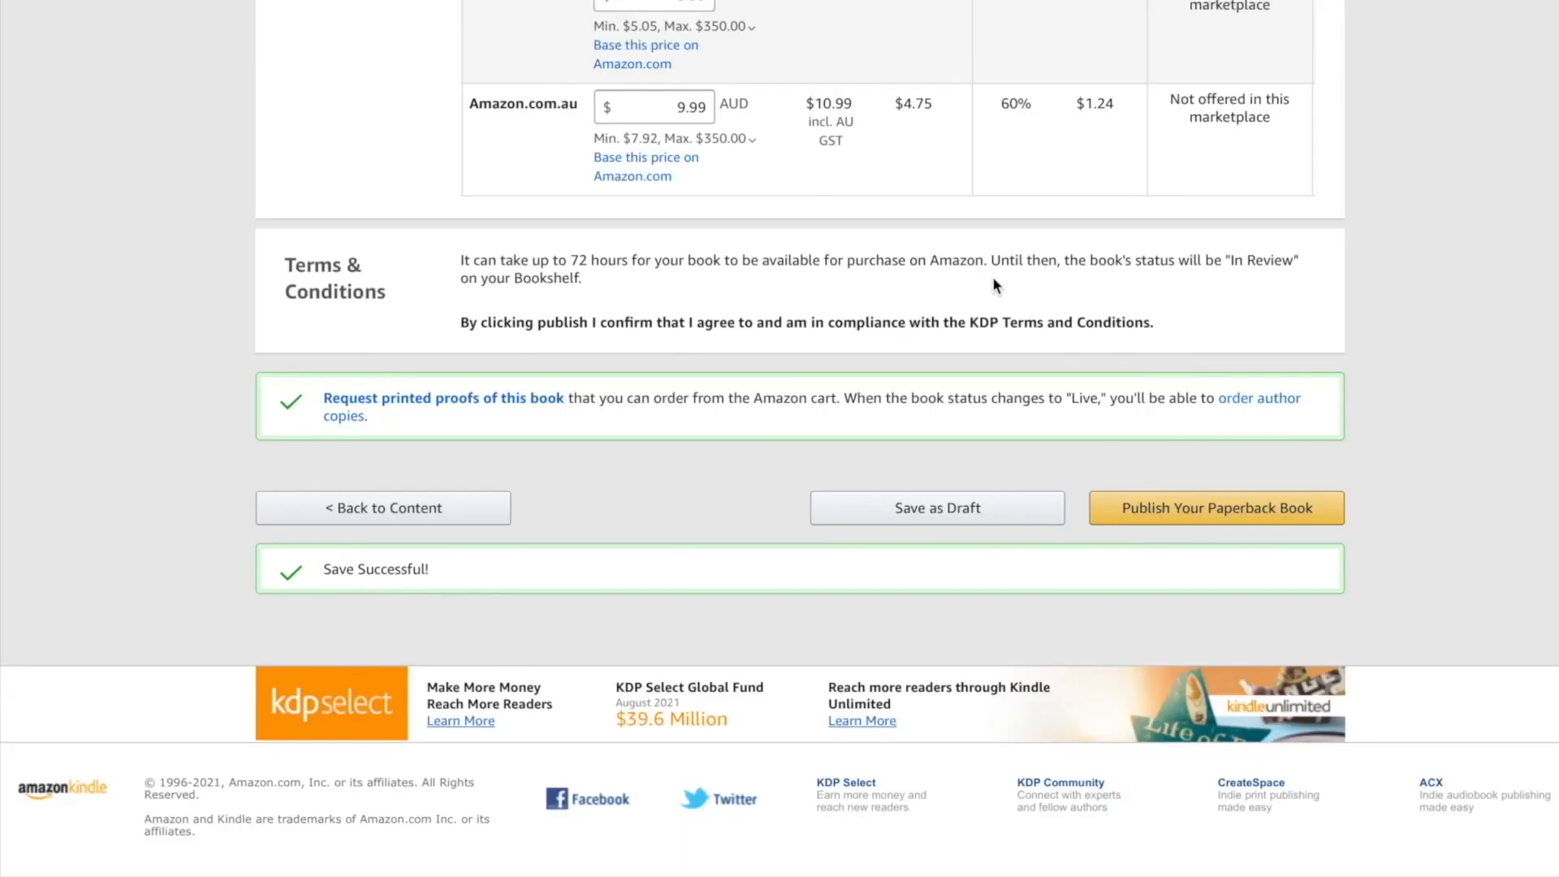
pyautogui.scroll(1, 1203, 503)
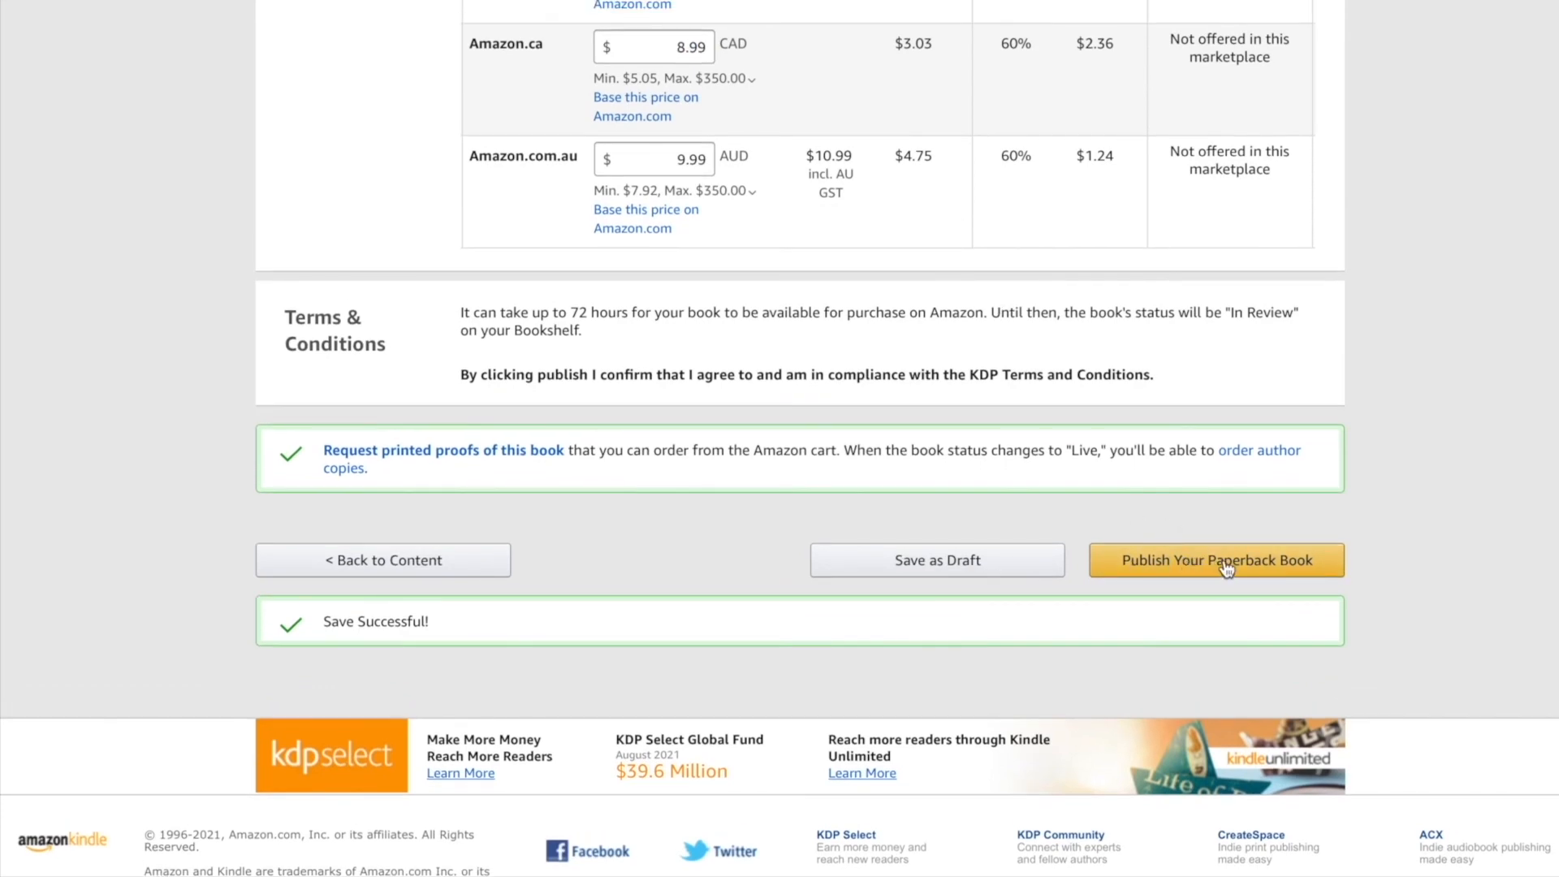
pyautogui.scroll(20, 1274, 430)
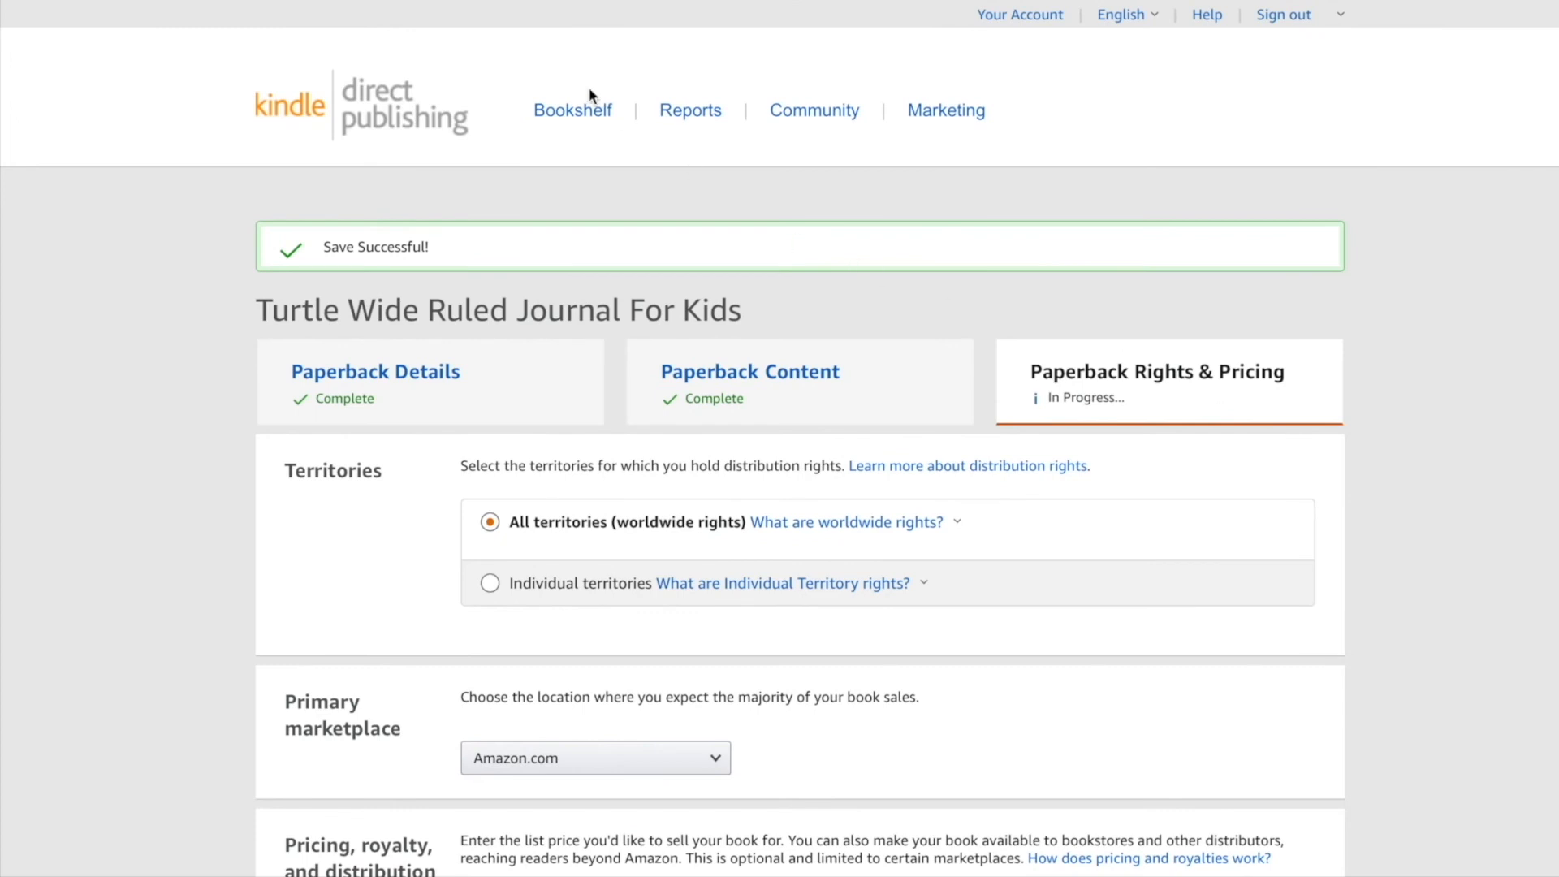
pyautogui.click(575, 114)
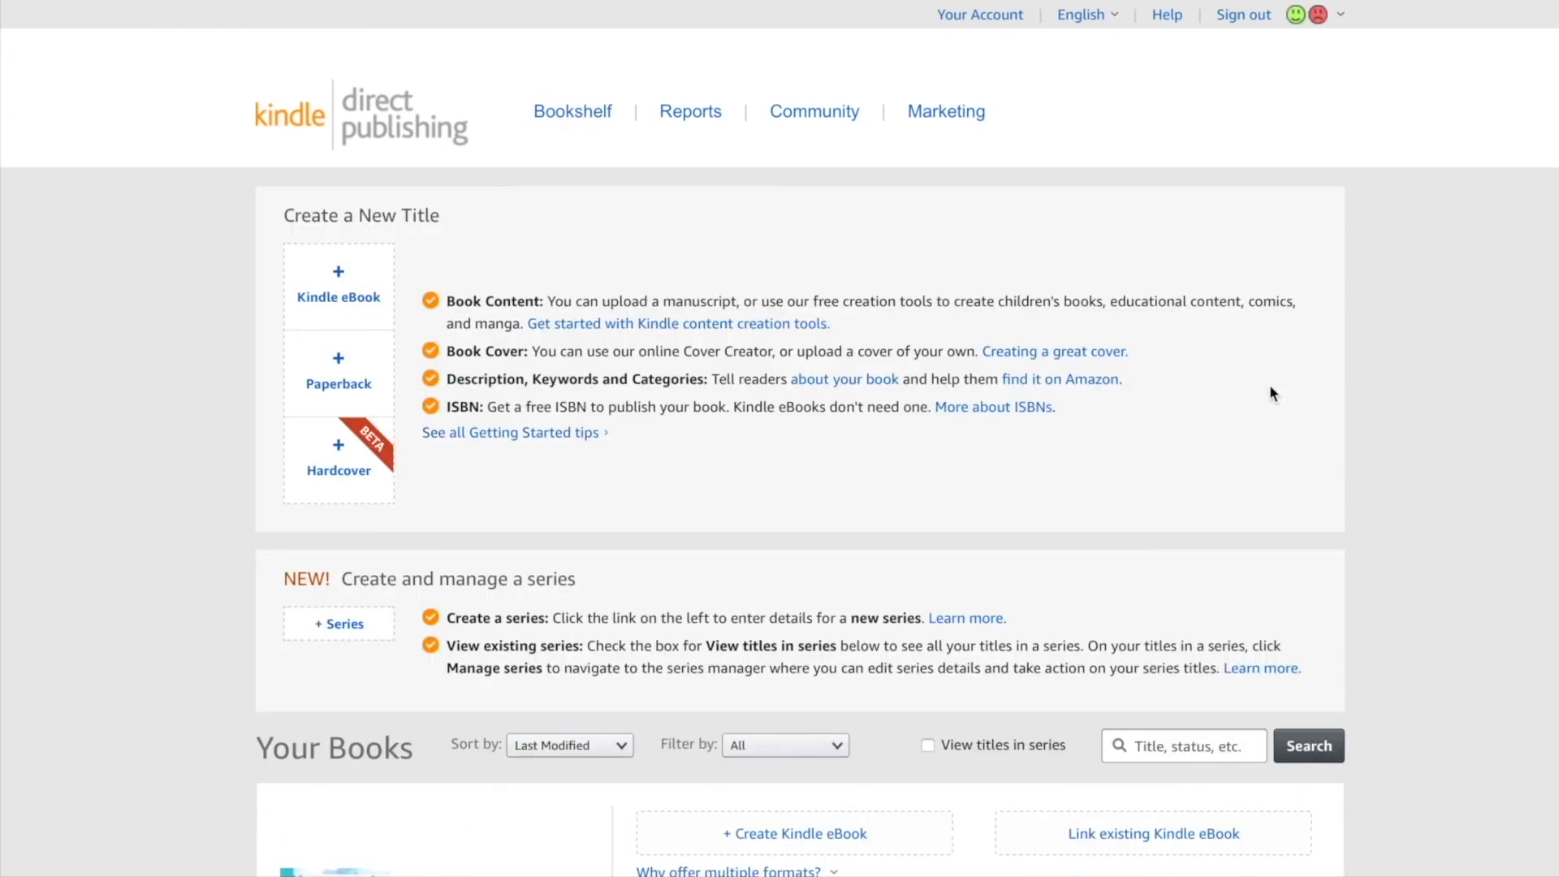